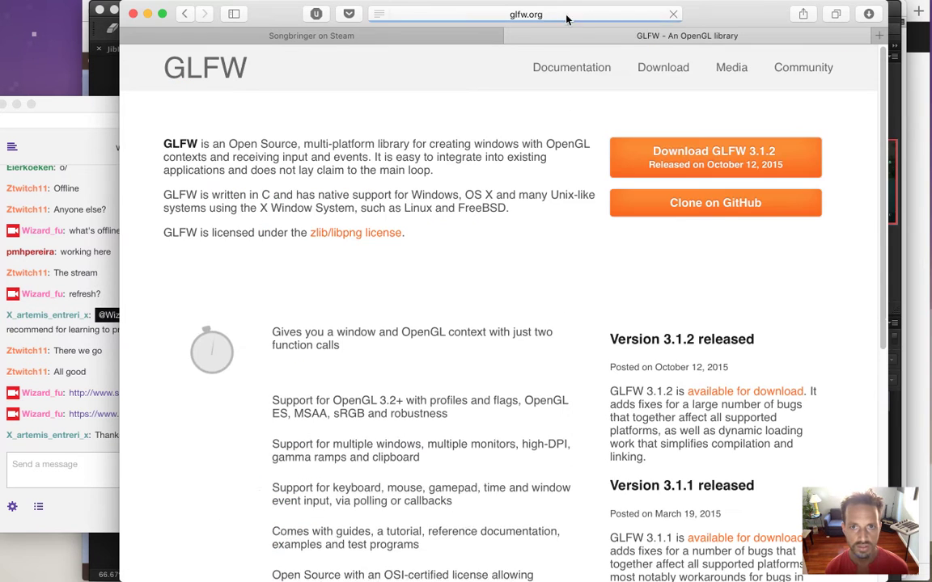
{"action": "left_click", "coordinate": [87, 477]}
{"action": "type", "text": "http://www.glfw.org"}
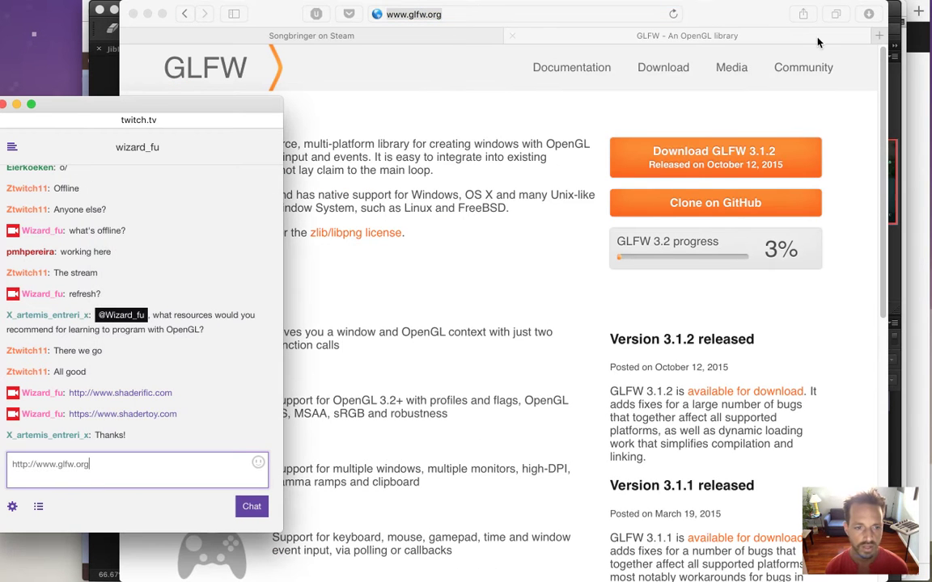
{"action": "key", "text": "Return"}
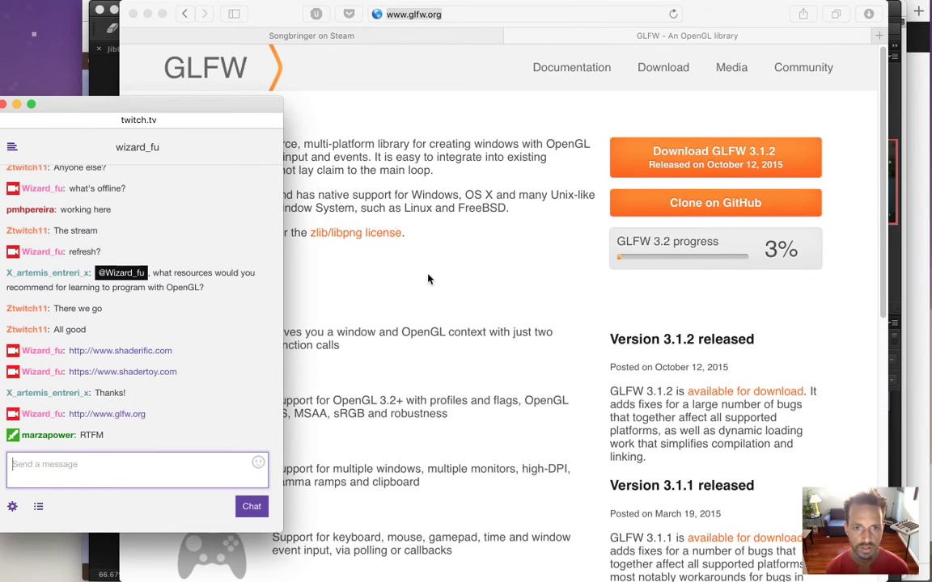
Step: Open the glfwTest repository page on GitHub in the browser
{"action": "left_click", "coordinate": [400, 221]}
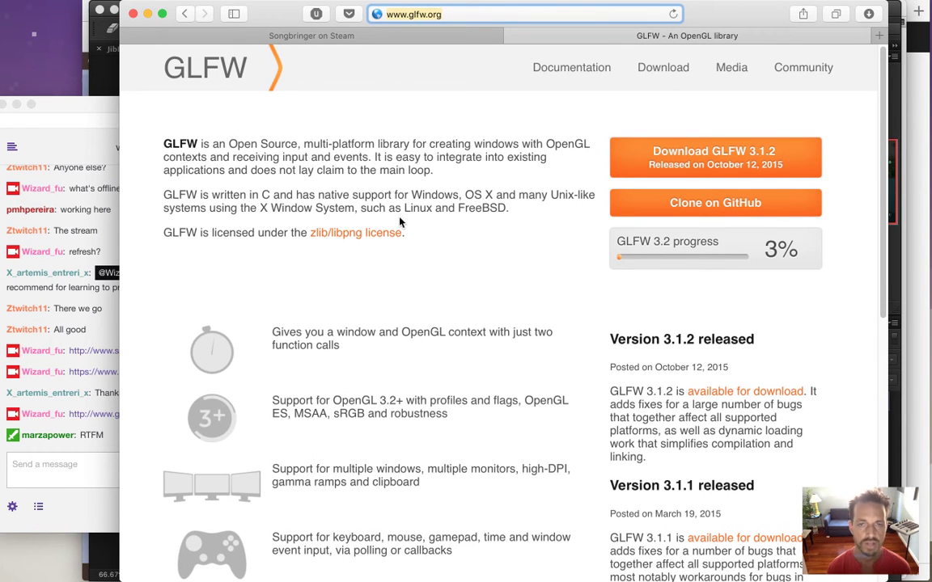
{"action": "key", "text": "super+l"}
{"action": "type", "text": "github.com/"}
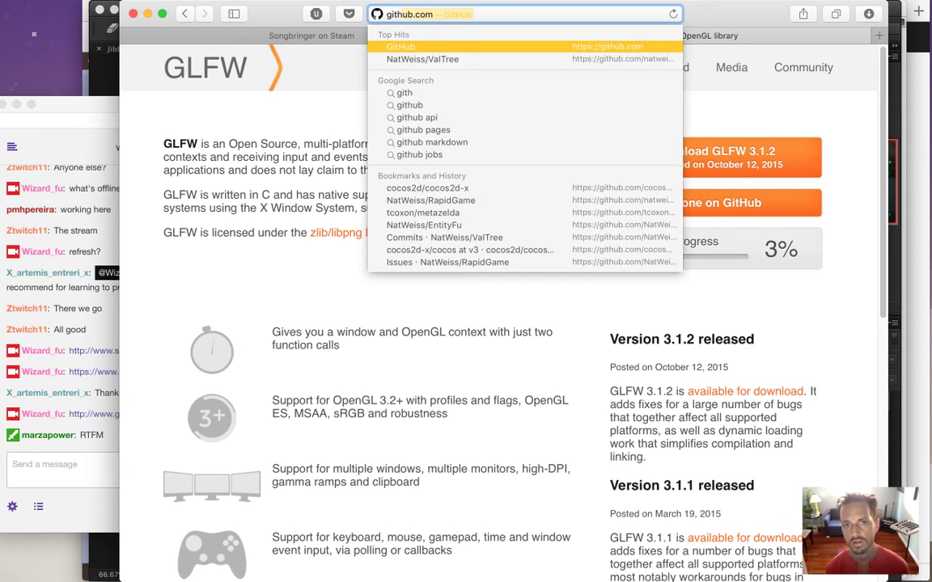
{"action": "type", "text": "j"}
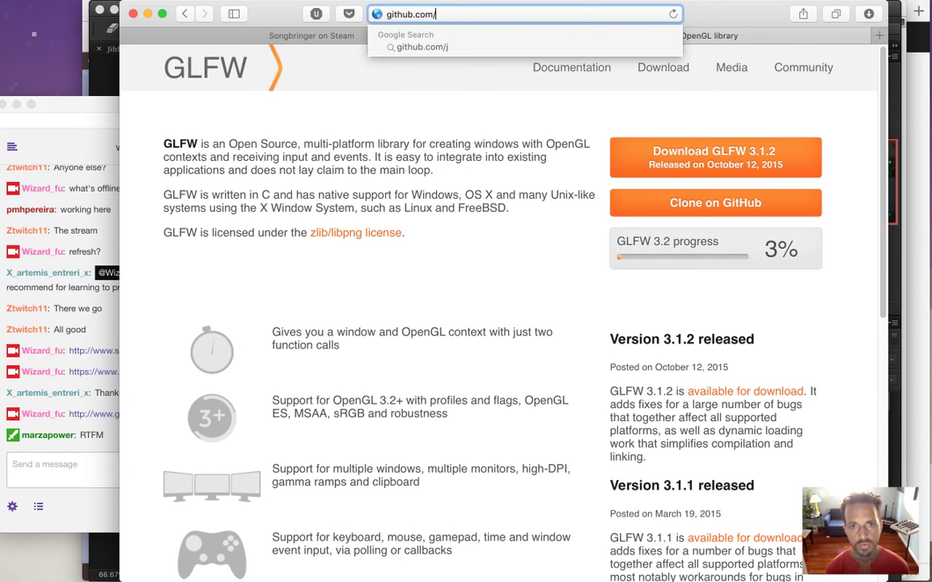
{"action": "type", "text": "natweiss/valtr"}
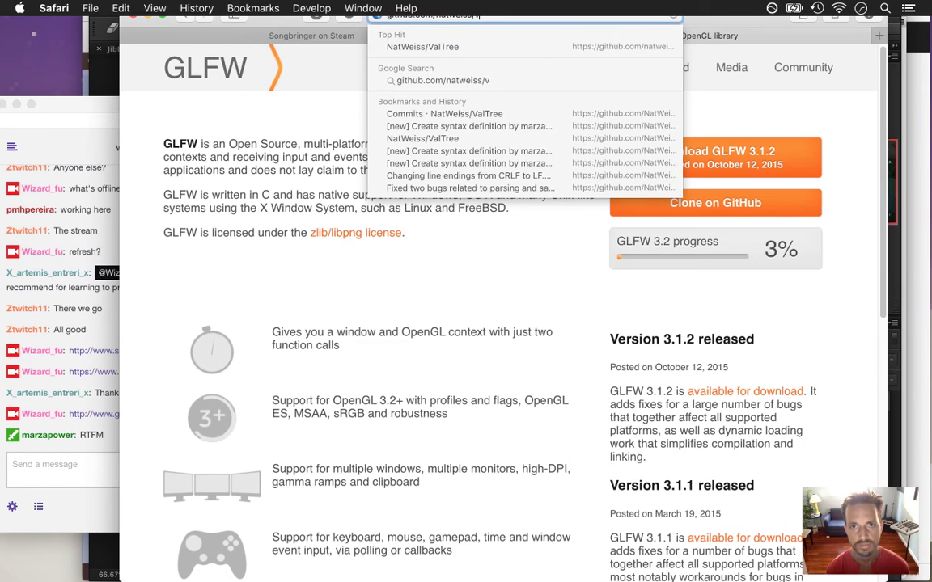
{"action": "key", "text": "BackSpace"}
{"action": "key", "text": "BackSpace"}
{"action": "type", "text": "glfwTest"}
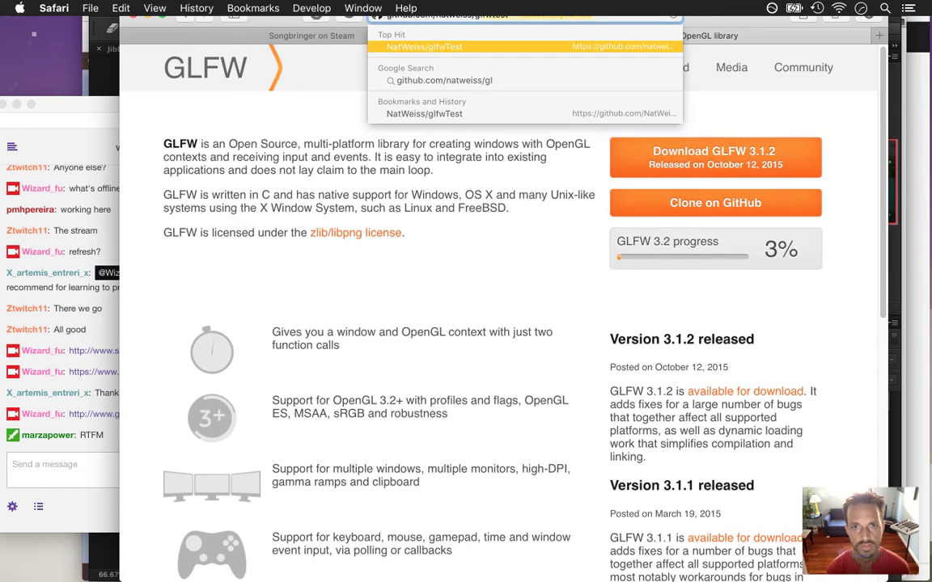
{"action": "key", "text": "Return"}
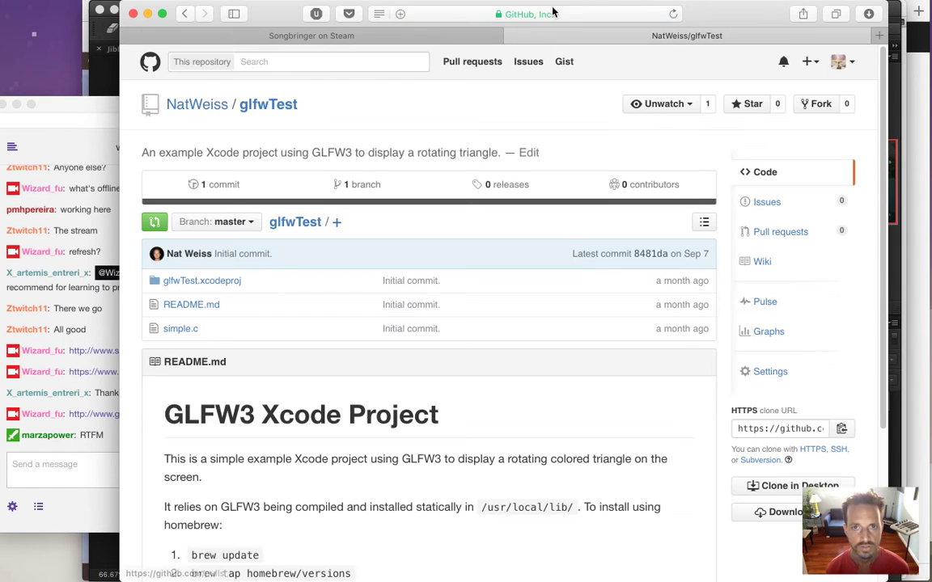
Step: Copy the glfwTest repository's web address and post it in the Twitch chat
{"action": "key", "text": "super+l"}
{"action": "key", "text": "super+c"}
{"action": "left_click", "coordinate": [91, 478]}
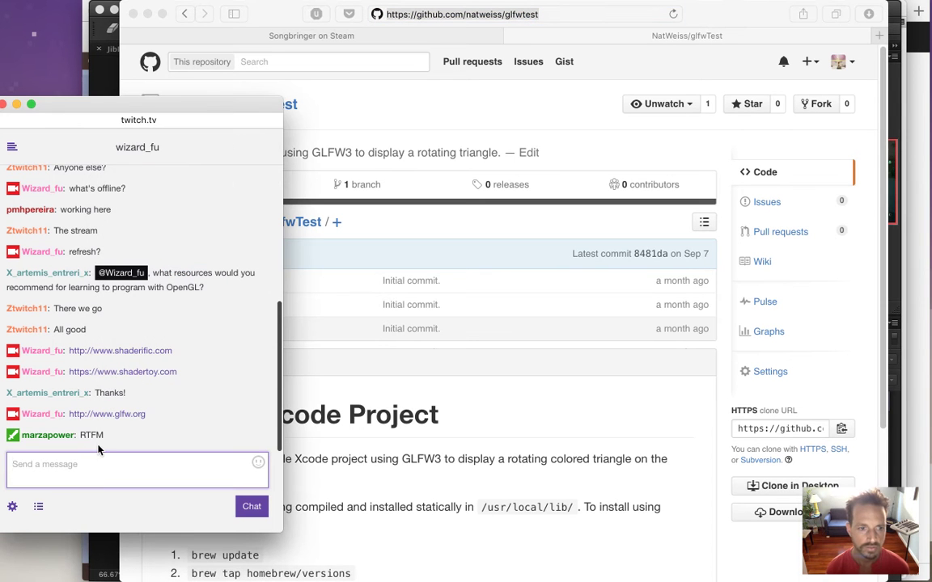
{"action": "key", "text": "super+v"}
{"action": "key", "text": "Return"}
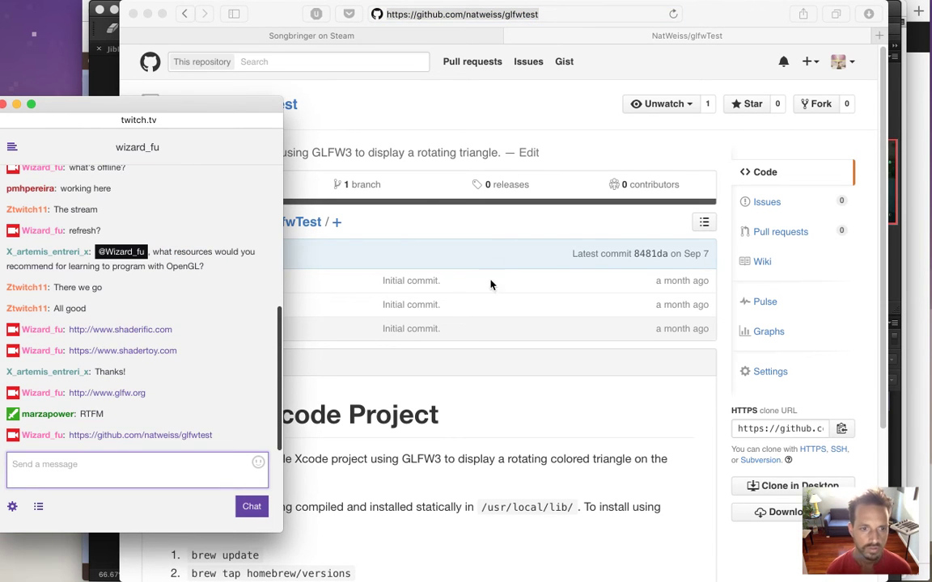
Step: Switch to Photoshop, bring SteamScene1.psd to the front and check its canvas size
{"action": "left_click", "coordinate": [458, 386]}
{"action": "key", "text": "super+grave"}
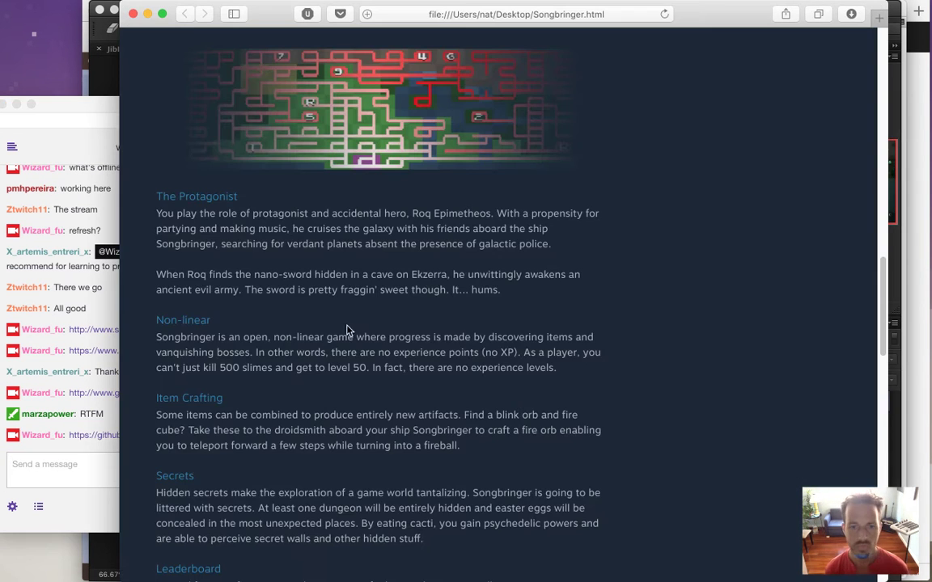
{"action": "key", "text": "super+Tab"}
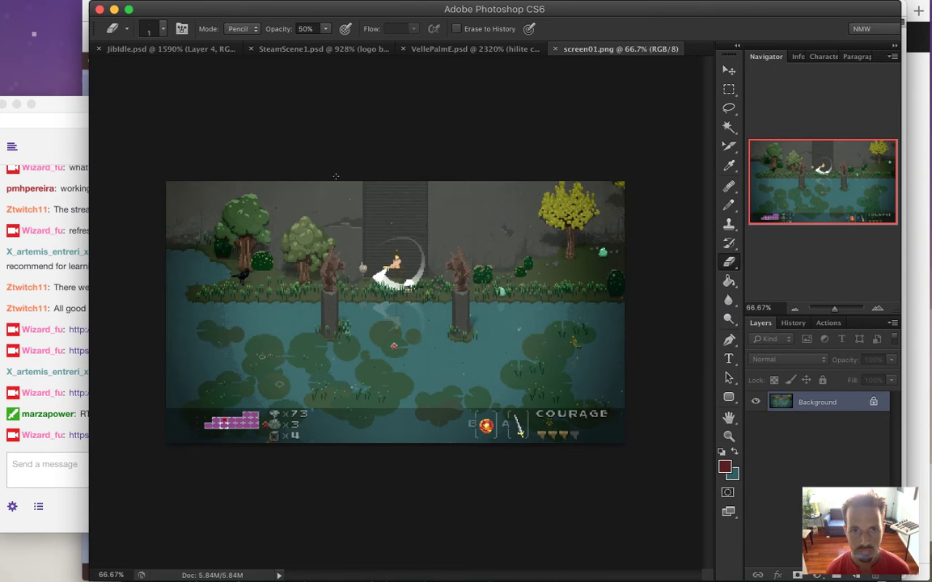
{"action": "left_click", "coordinate": [317, 48]}
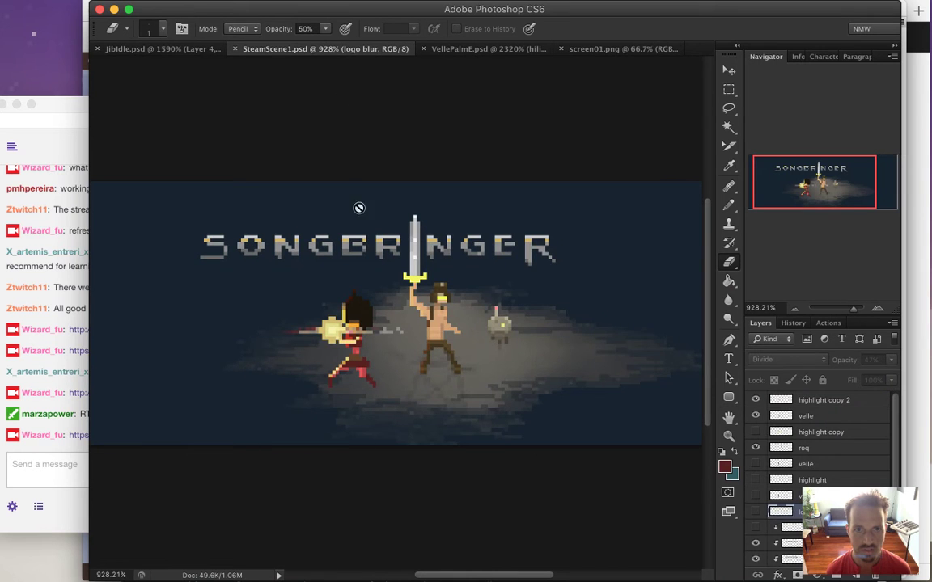
{"action": "key", "text": "super+alt+c"}
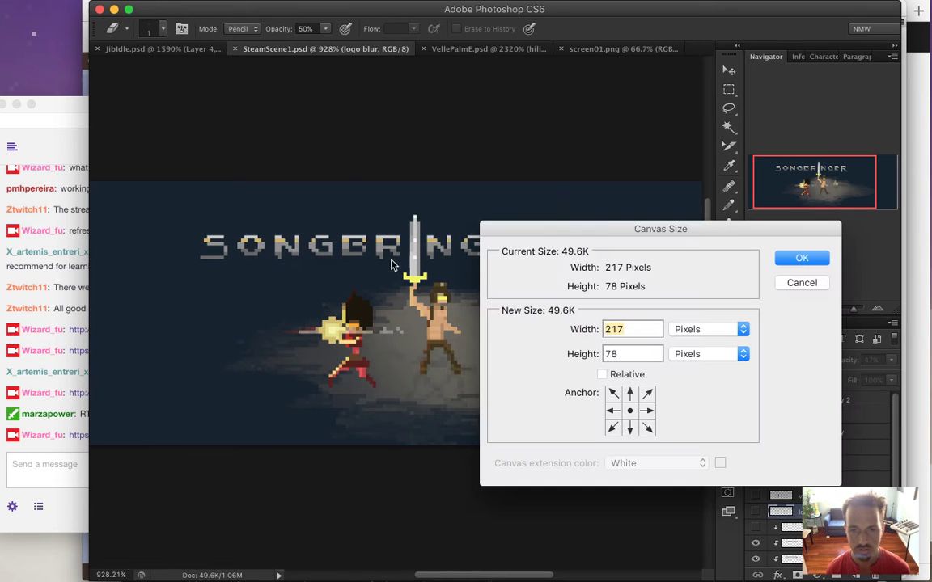
{"action": "type", "text": "616"}
{"action": "key", "text": "Return"}
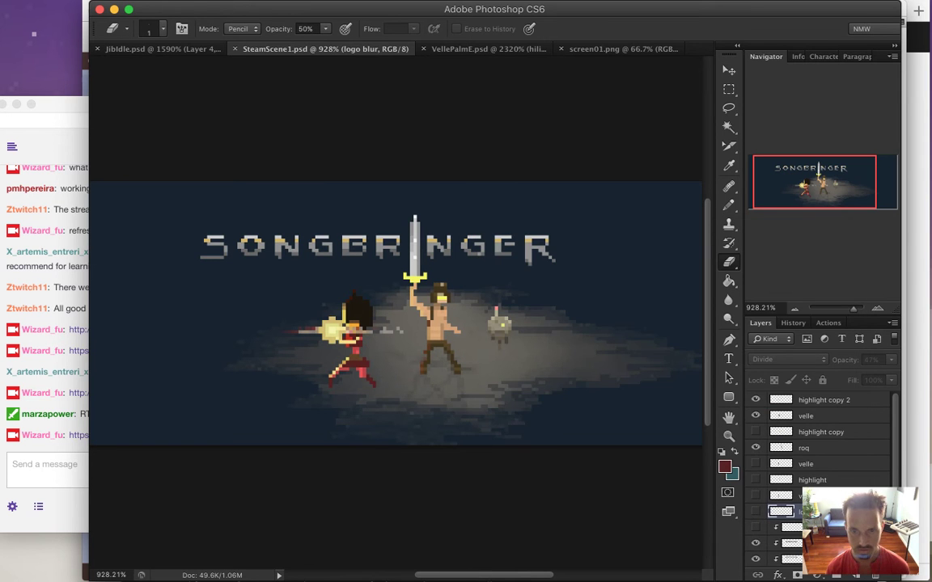
Step: Preview SteamScene1's PNG-24 web export at a width of 616 px and close it without saving
{"action": "key", "text": "super+alt+shift+s"}
{"action": "double_click", "coordinate": [684, 453]}
{"action": "type", "text": "616"}
{"action": "key", "text": "Tab"}
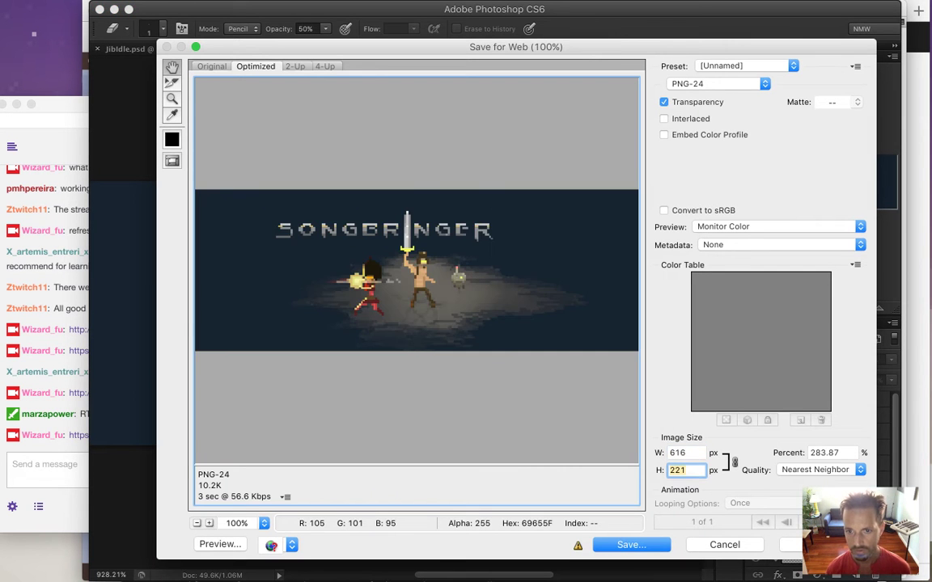
{"action": "left_click", "coordinate": [719, 547]}
Step: Compare the SteamScene1.psd scene with the screen01.png screenshot and check the scene's canvas dimensions
{"action": "key", "text": "super+alt+c"}
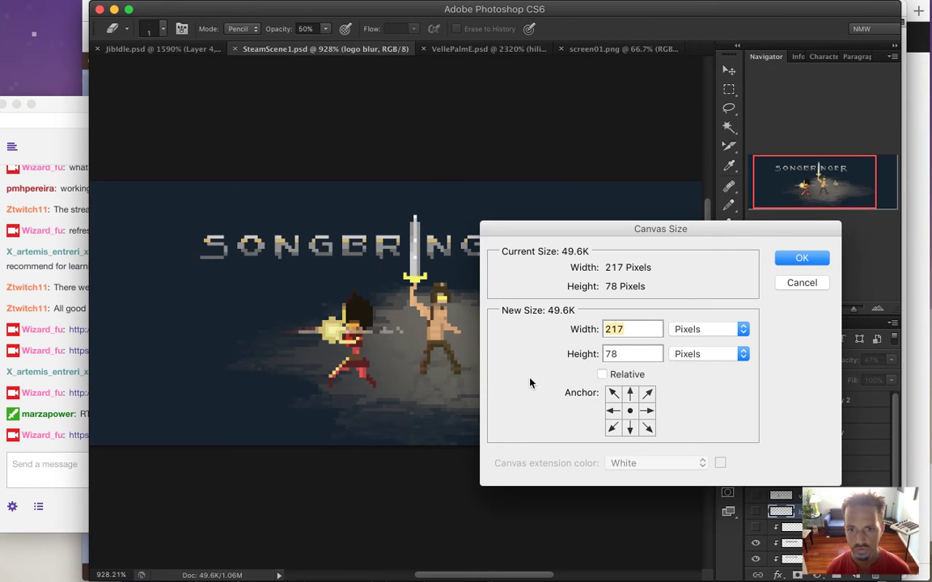
{"action": "left_click", "coordinate": [805, 284]}
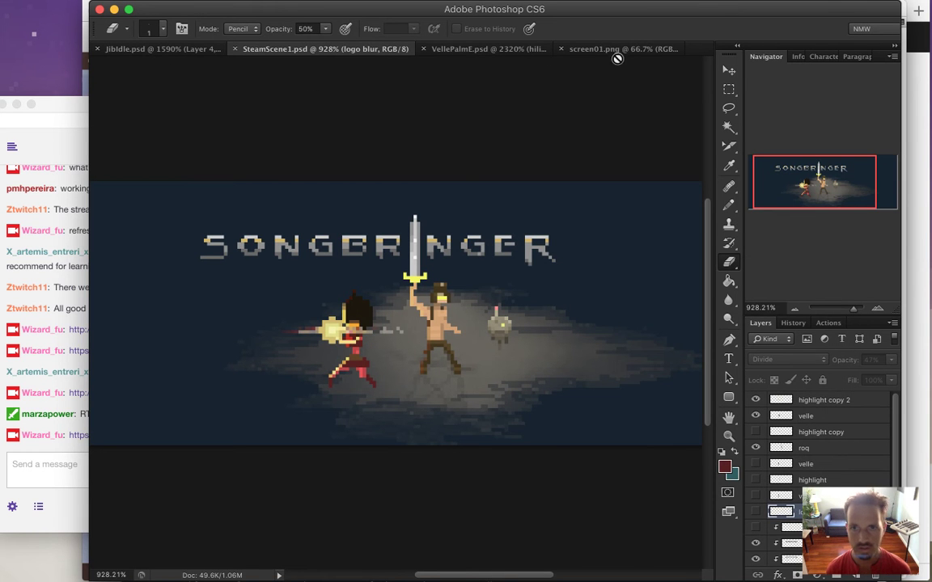
{"action": "left_click", "coordinate": [554, 47]}
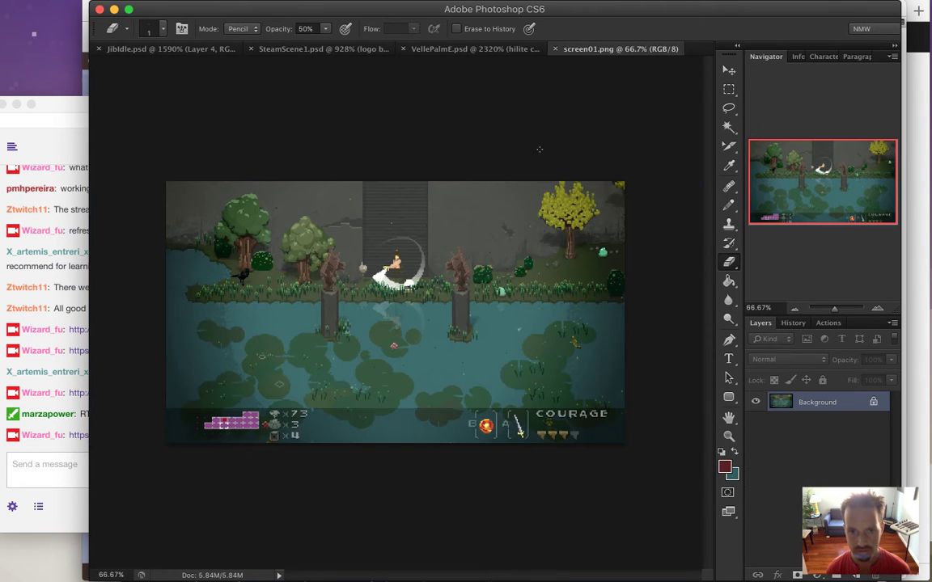
{"action": "left_click", "coordinate": [416, 313]}
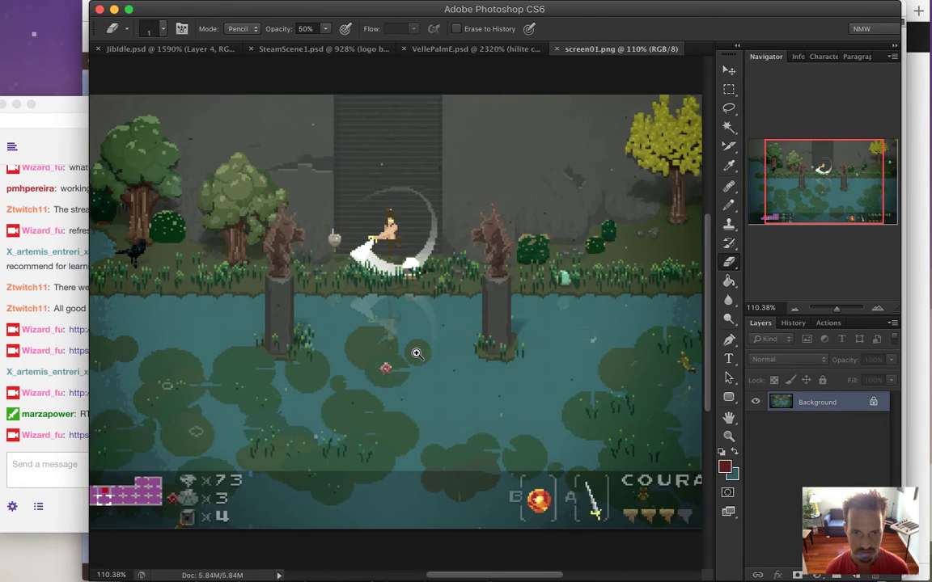
{"action": "key", "text": "super+0"}
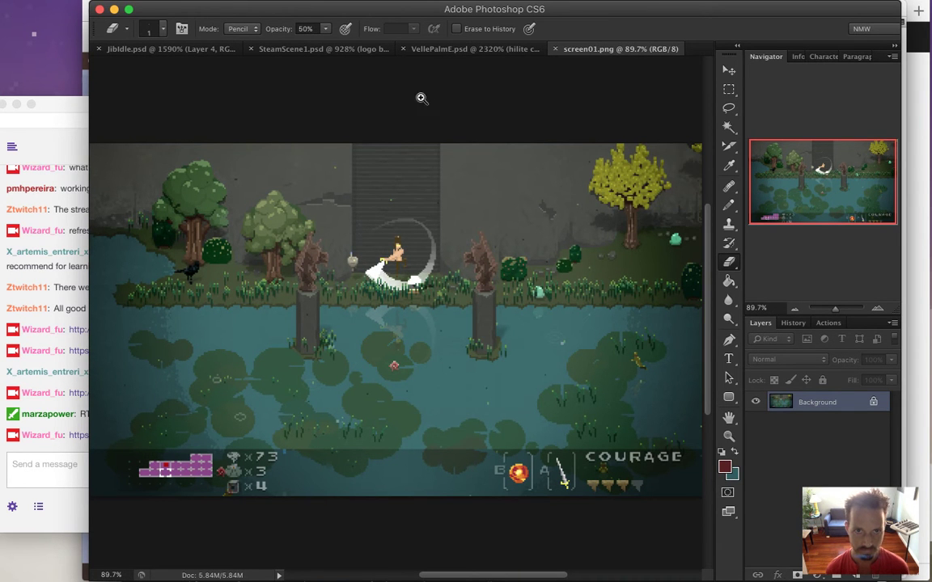
{"action": "left_click", "coordinate": [349, 50]}
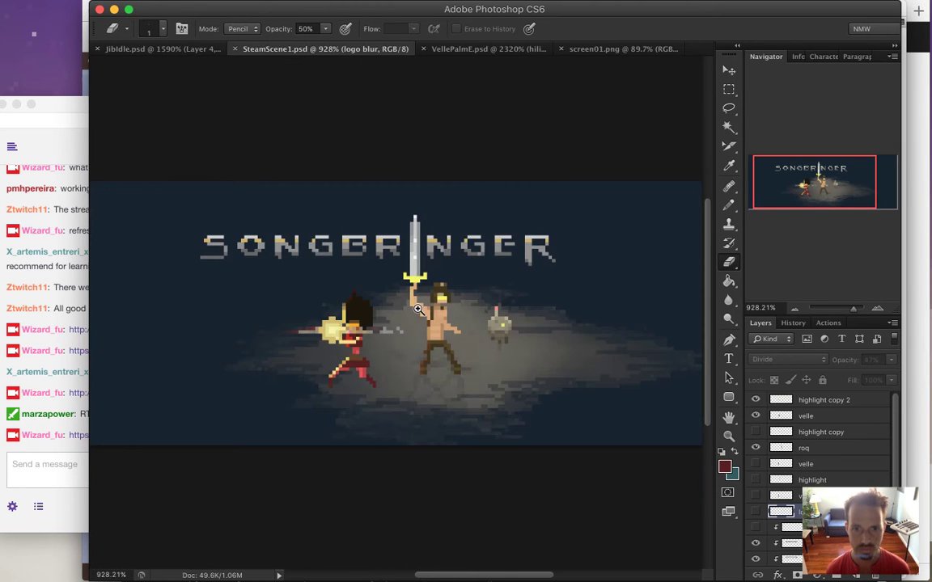
{"action": "key", "text": "super+minus"}
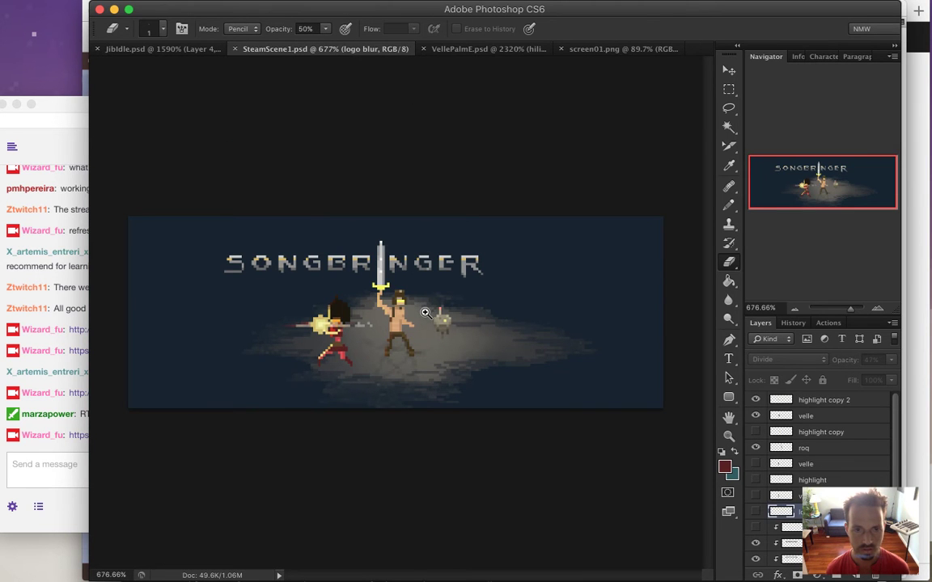
{"action": "key", "text": "super+alt+c"}
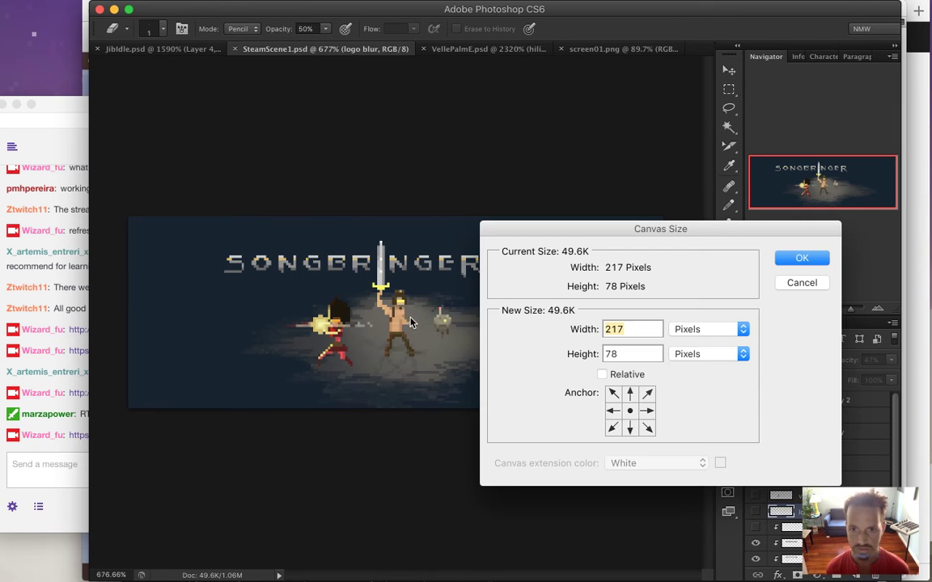
{"action": "key", "text": "Escape"}
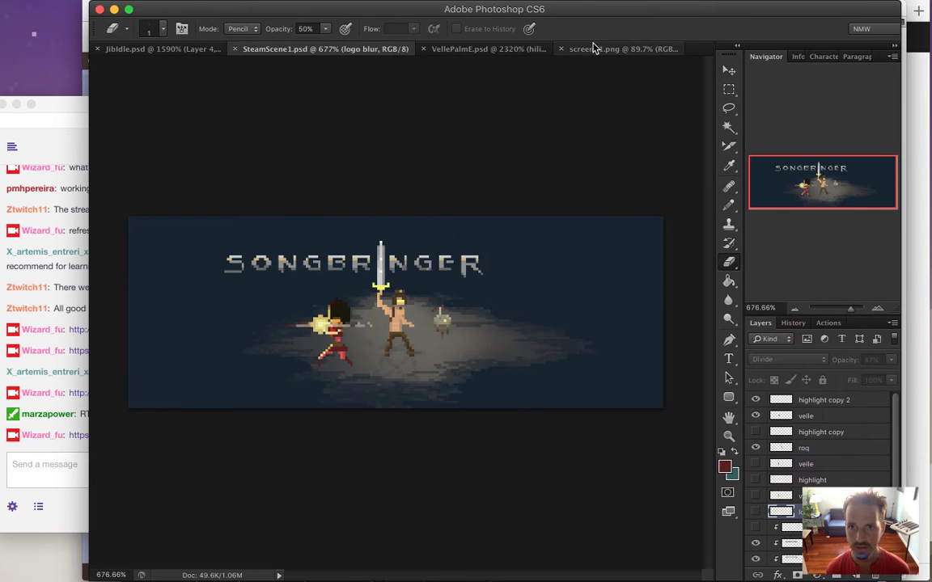
Step: Bring up screen01.png with the Rectangular Marquee tool active and check the screenshot's canvas size
{"action": "left_click", "coordinate": [593, 49]}
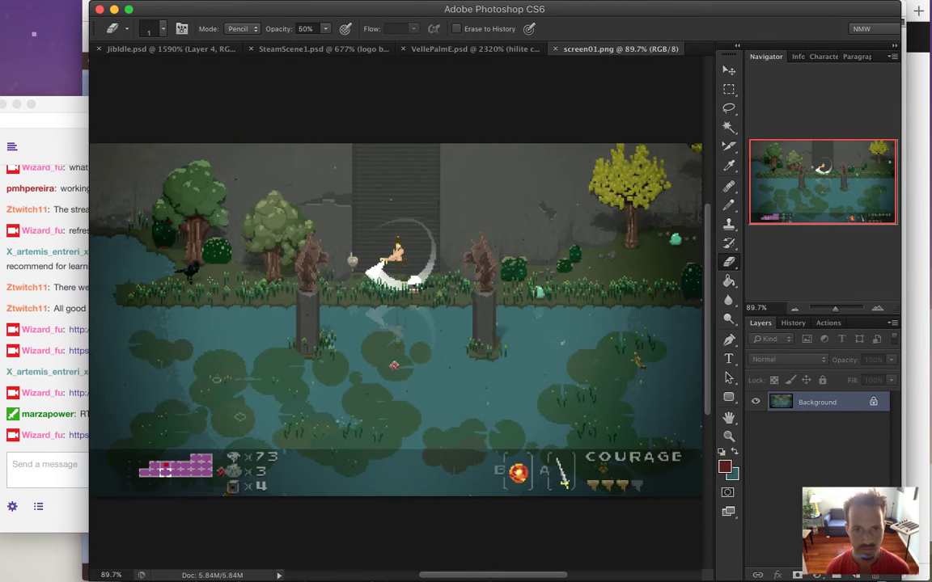
{"action": "key", "text": "m"}
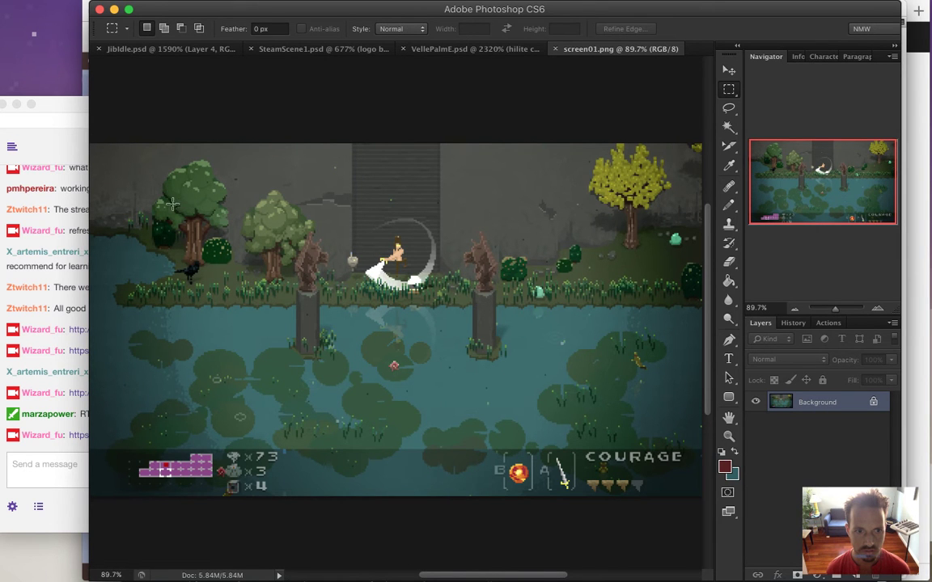
{"action": "left_click_drag", "start_coordinate": [143, 218], "coordinate": [544, 234]}
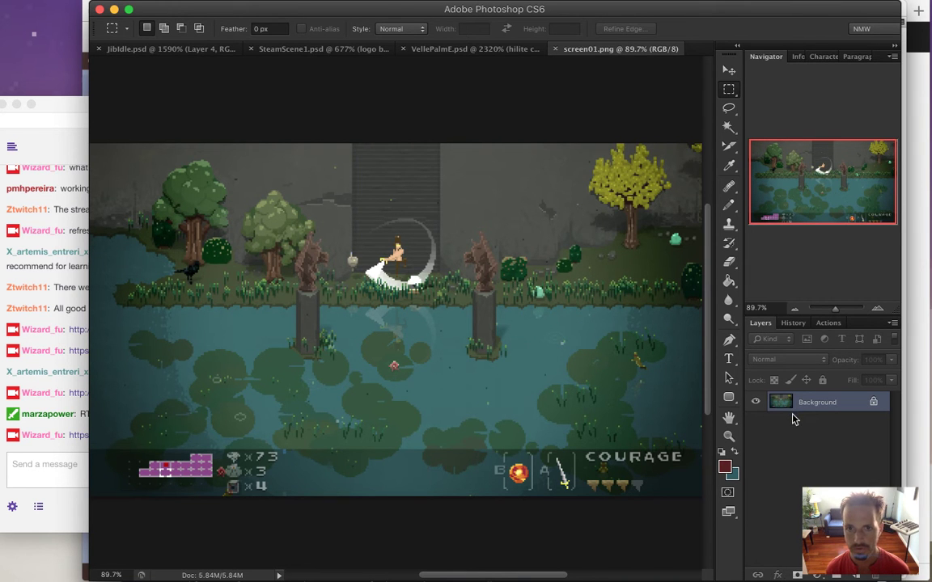
{"action": "key", "text": "super+alt+c"}
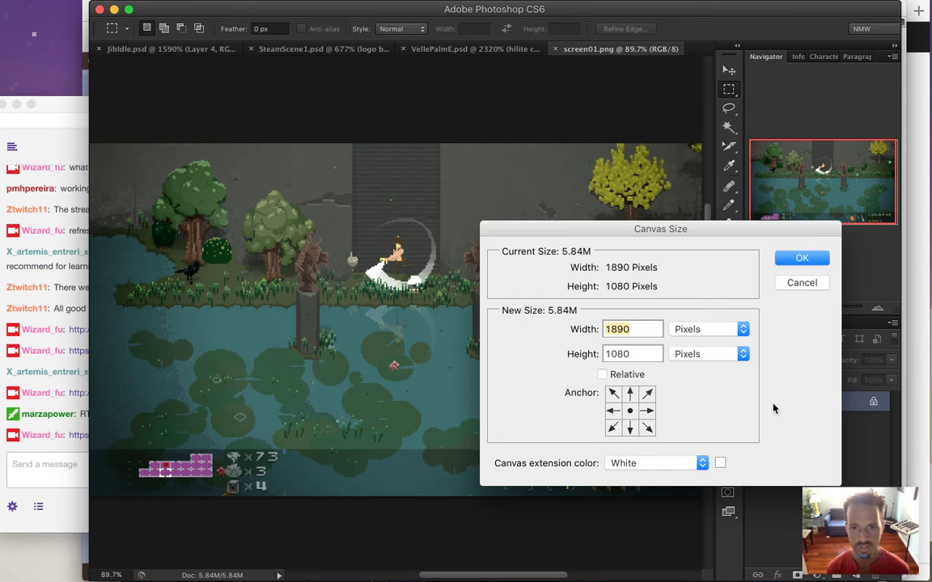
{"action": "key", "text": "Escape"}
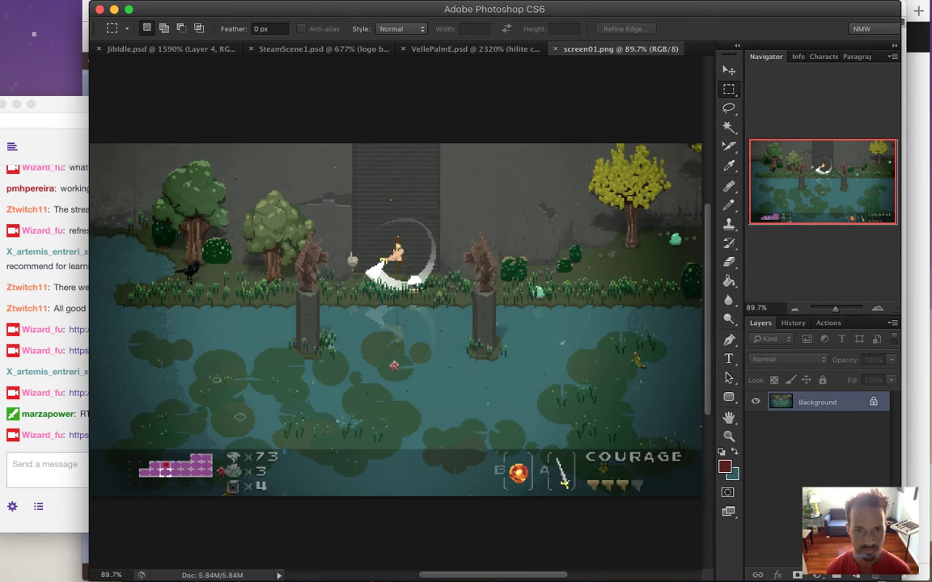
Step: Resize the screen01.png image to 420 × 240 pixels with constrained proportions and Nearest Neighbor resampling
{"action": "key", "text": "super+alt+i"}
{"action": "key", "text": "Tab"}
{"action": "type", "text": "240"}
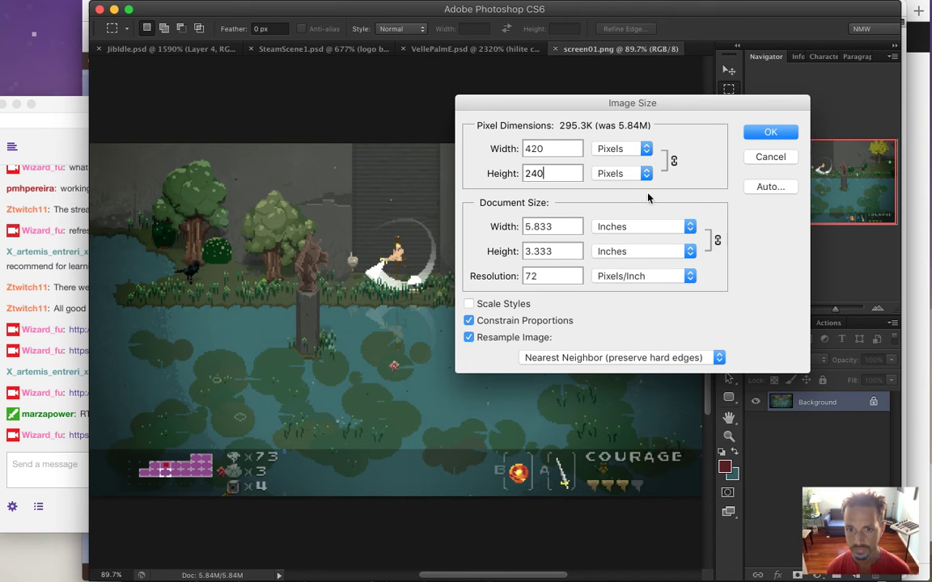
{"action": "key", "text": "Return"}
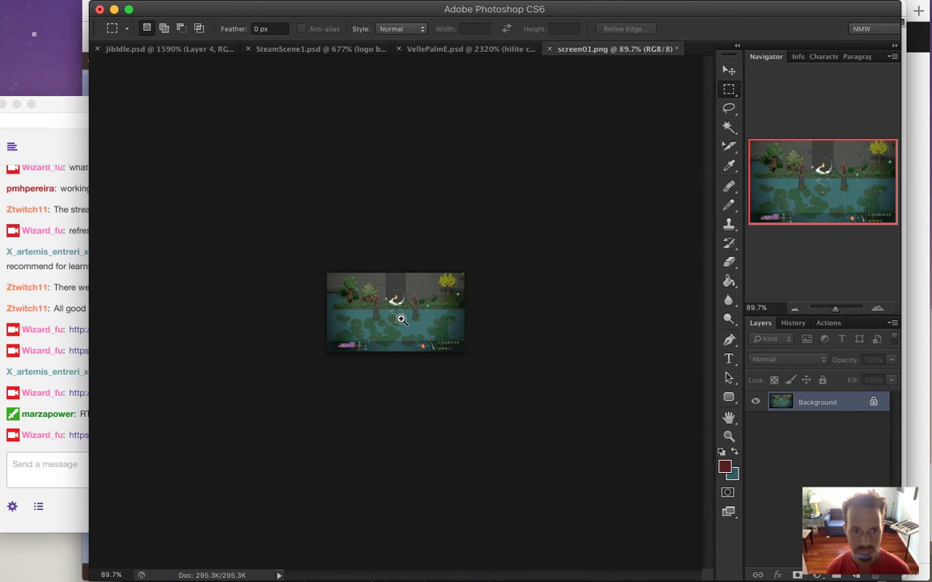
Step: Crop screen01.png to a wide rectangular area framing the sword-swinging hero and the two horse statues beside him
{"action": "left_click_drag", "start_coordinate": [402, 318], "coordinate": [350, 349]}
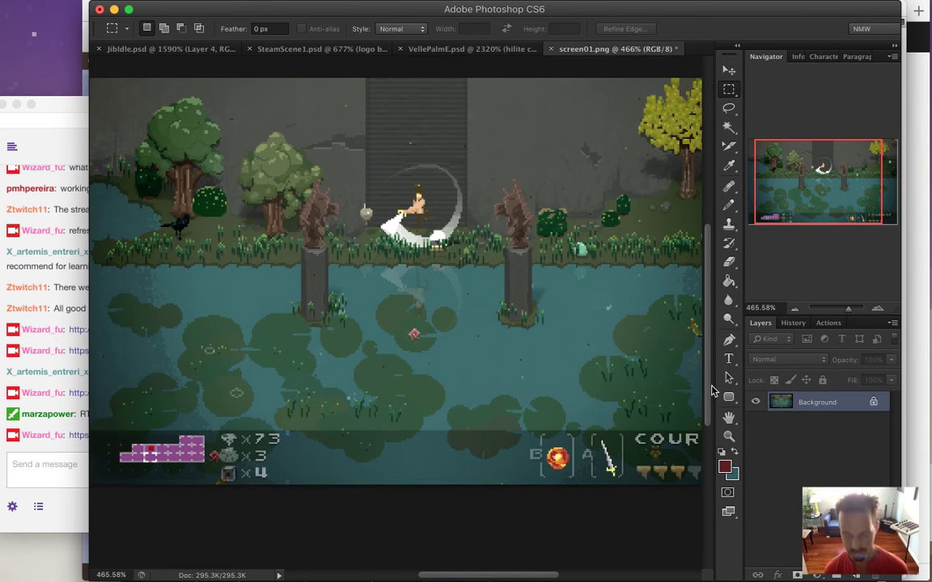
{"action": "scroll", "coordinate": [381, 300], "scroll_direction": "down", "scroll_amount": 3}
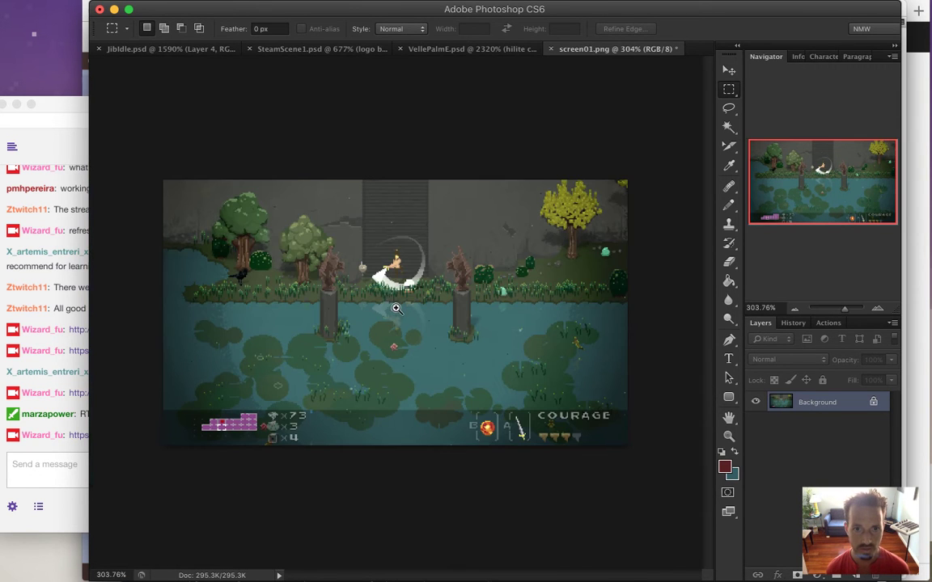
{"action": "left_click_drag", "start_coordinate": [254, 227], "coordinate": [493, 309]}
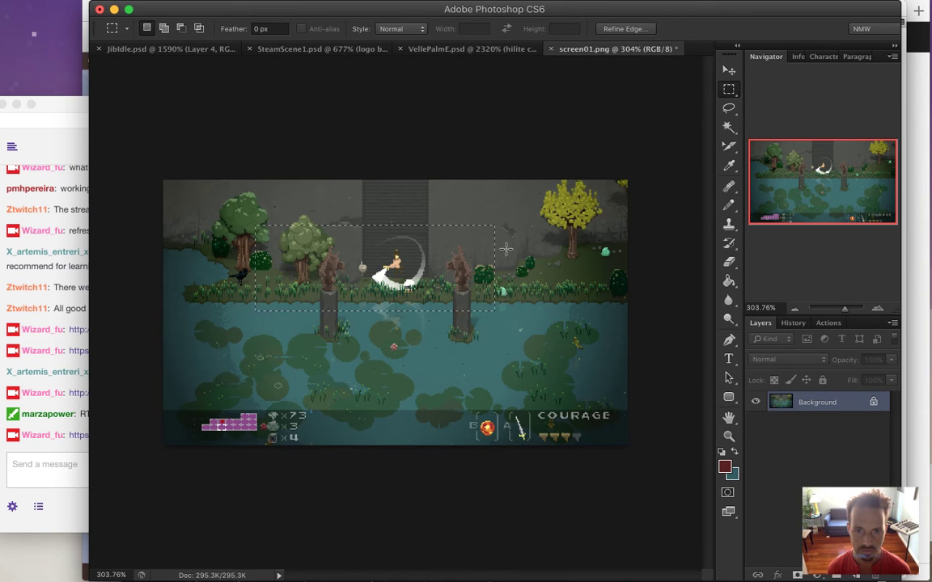
{"action": "left_click_drag", "start_coordinate": [408, 262], "coordinate": [432, 271]}
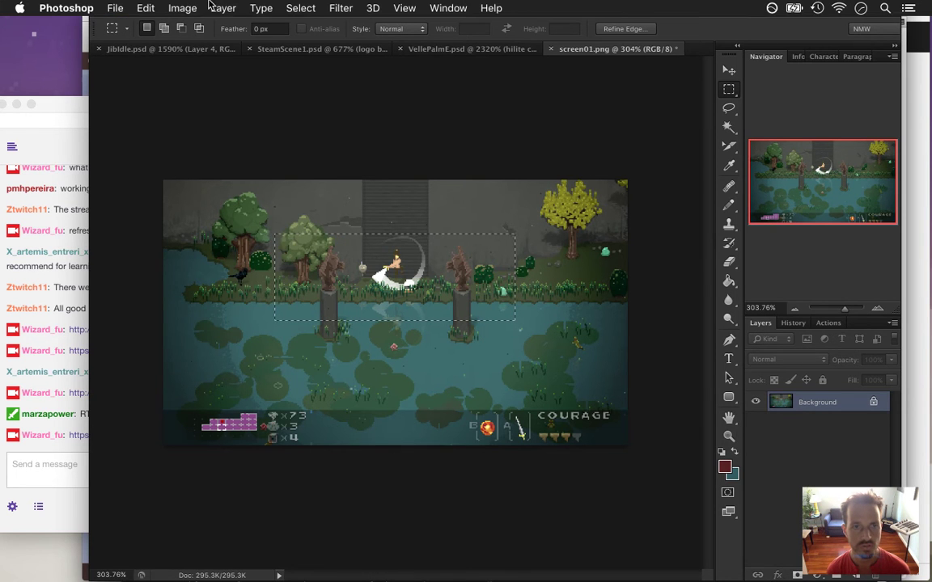
{"action": "left_click", "coordinate": [182, 8]}
{"action": "left_click", "coordinate": [187, 179]}
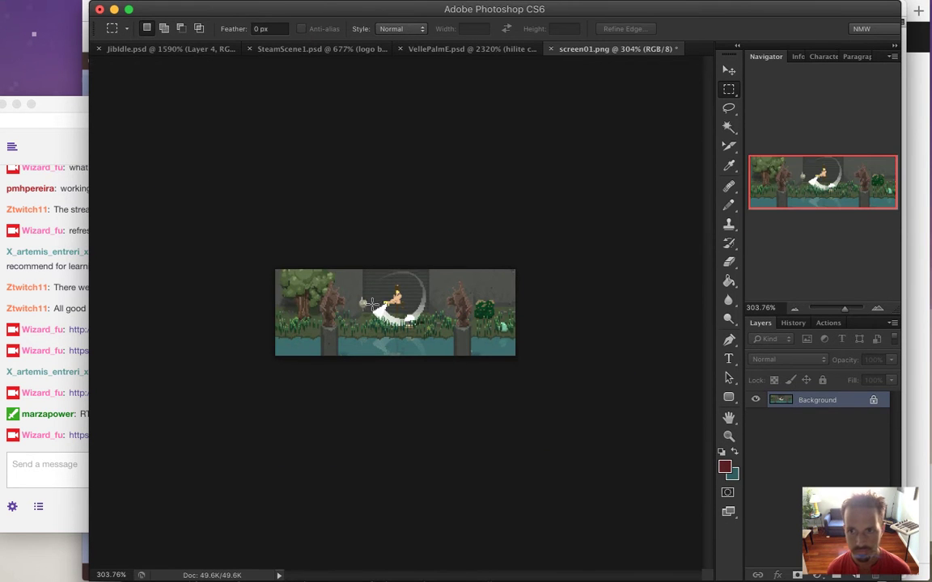
Step: Convert the locked Background layer of the cropped screenshot into a regular layer named Layer 0
{"action": "left_click", "coordinate": [397, 327]}
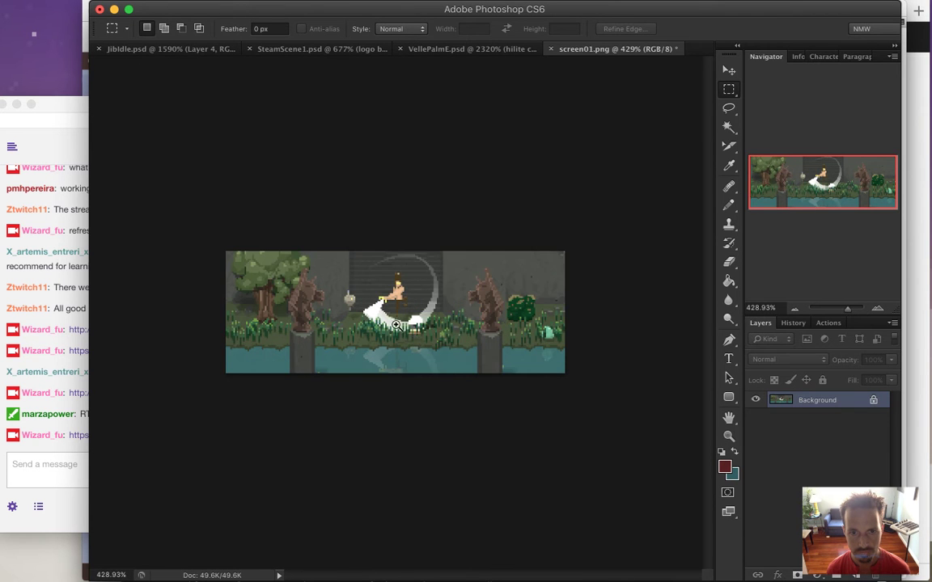
{"action": "left_click", "coordinate": [397, 326]}
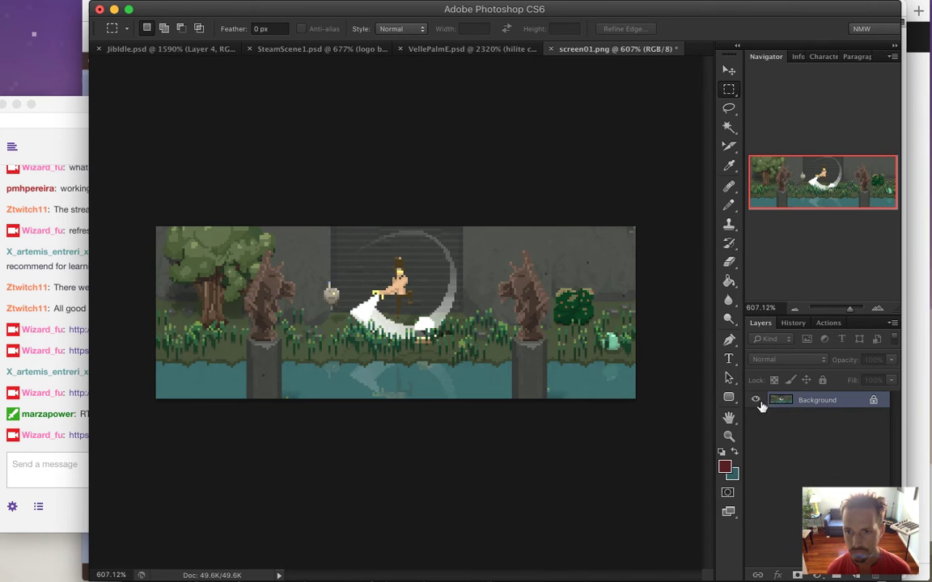
{"action": "right_click", "coordinate": [809, 402]}
{"action": "left_click", "coordinate": [704, 402]}
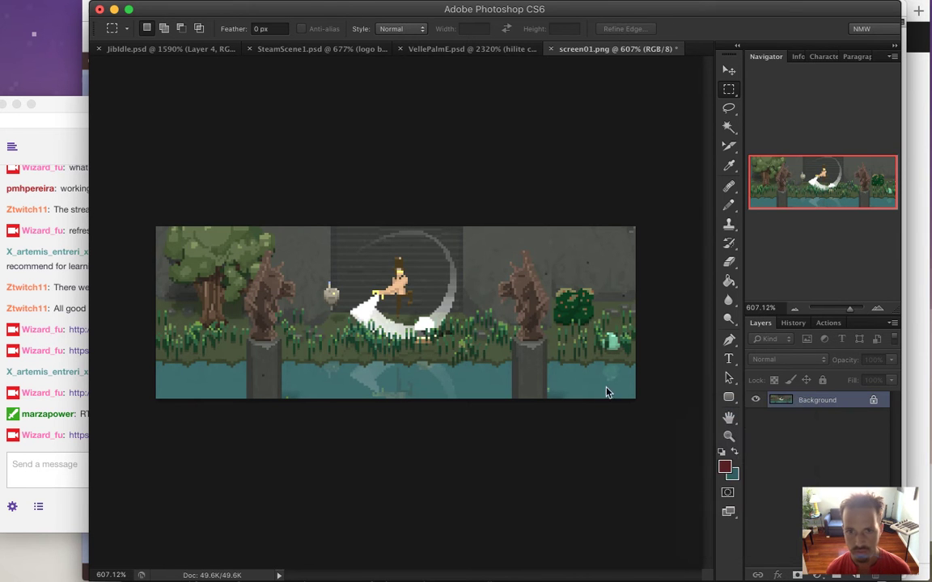
{"action": "key", "text": "Return"}
Step: Switch to the browser and examine the banner images in the About This Game section of the Songbringer.html page
{"action": "key", "text": "super+Tab"}
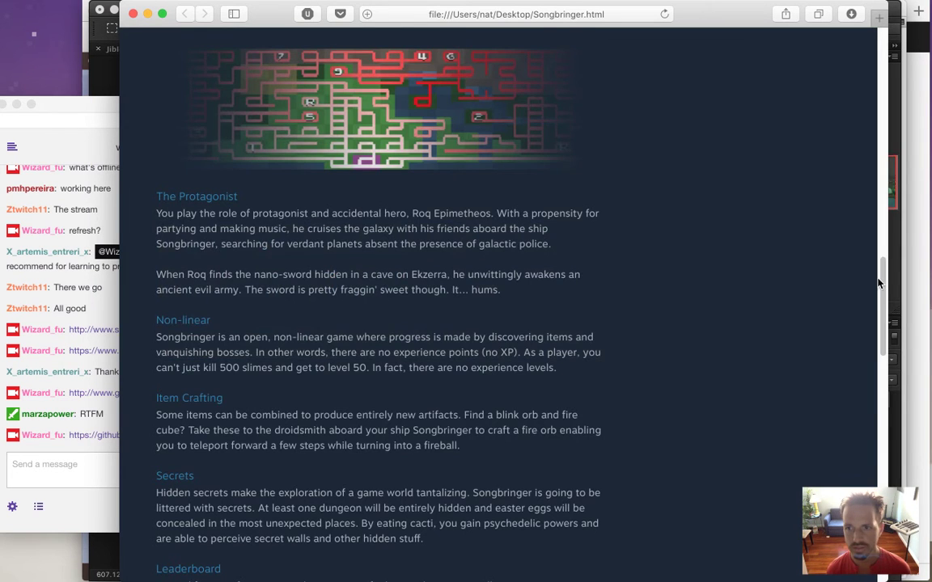
{"action": "left_click_drag", "start_coordinate": [879, 282], "coordinate": [875, 61]}
{"action": "scroll", "coordinate": [543, 288], "scroll_direction": "down", "scroll_amount": 10}
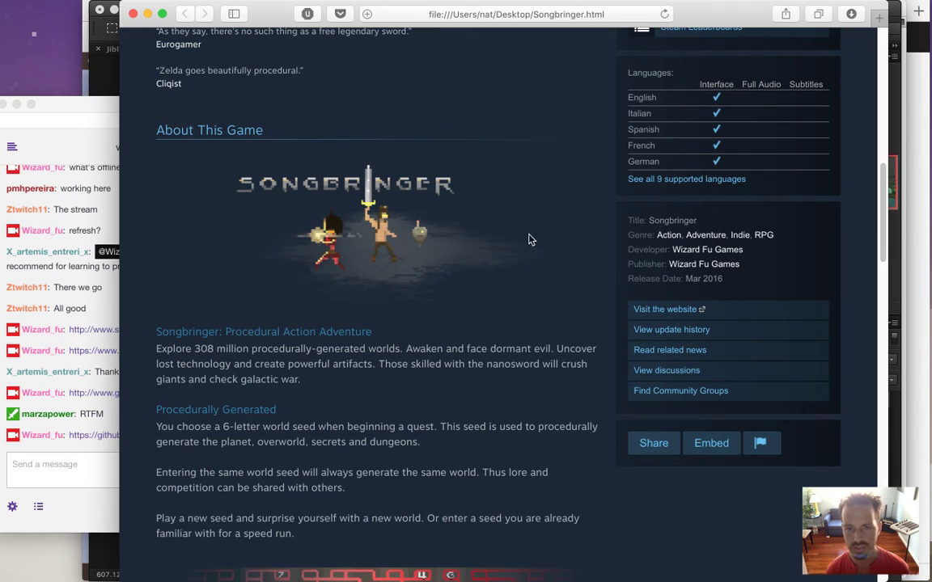
{"action": "left_click_drag", "start_coordinate": [881, 204], "coordinate": [880, 250]}
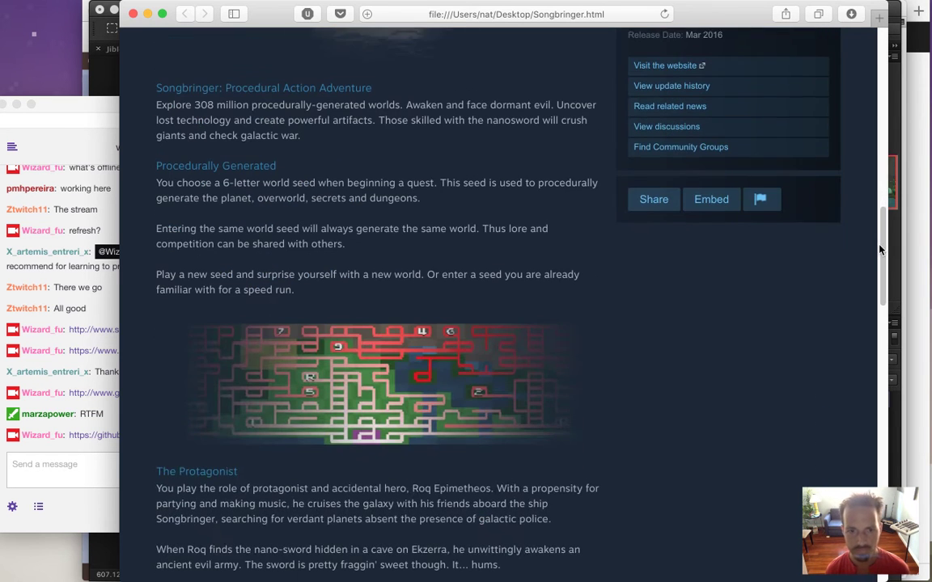
{"action": "scroll", "coordinate": [498, 356], "scroll_direction": "down", "scroll_amount": 1}
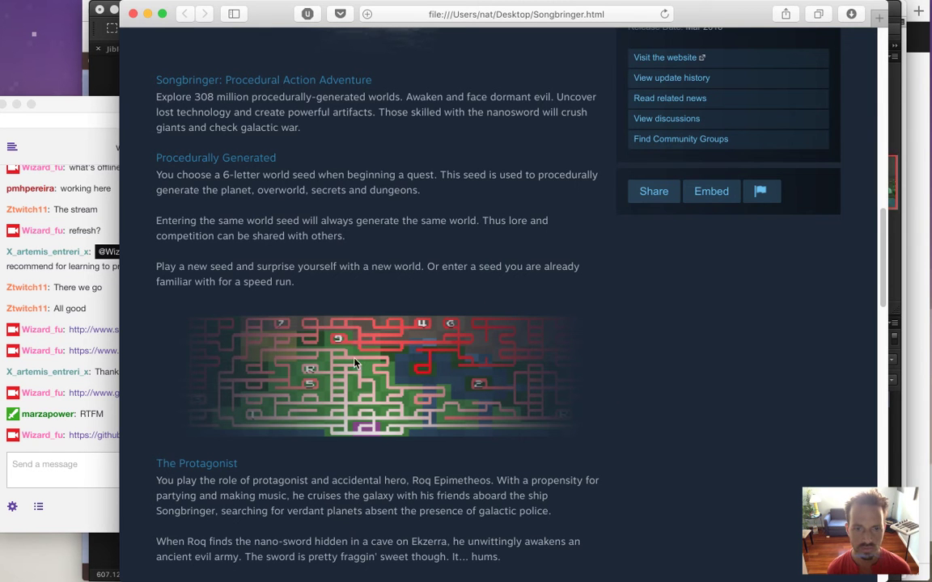
{"action": "left_click_drag", "start_coordinate": [884, 274], "coordinate": [874, 252]}
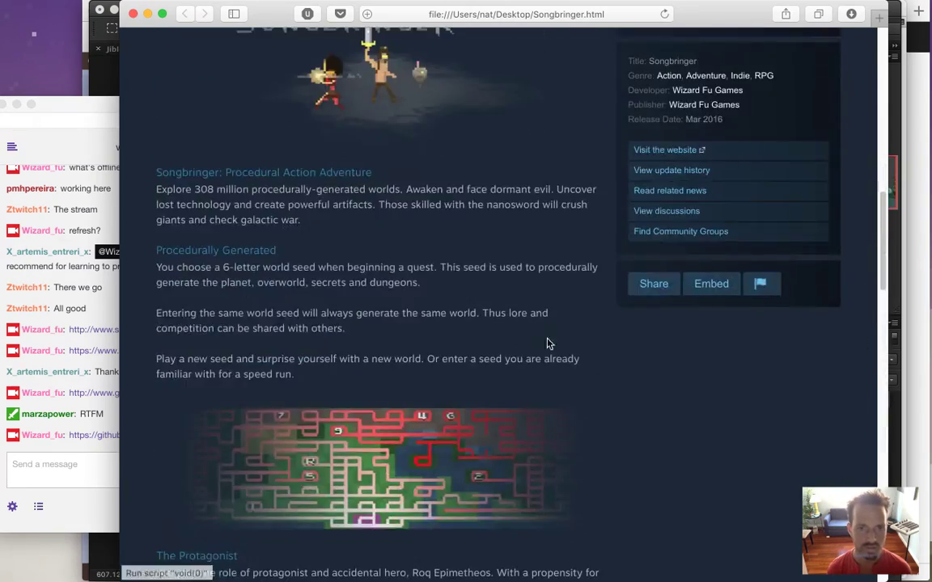
Step: Switch back to Photoshop and select the stone pillar under the left horse statue, including its narrower top edge
{"action": "key", "text": "super+Tab"}
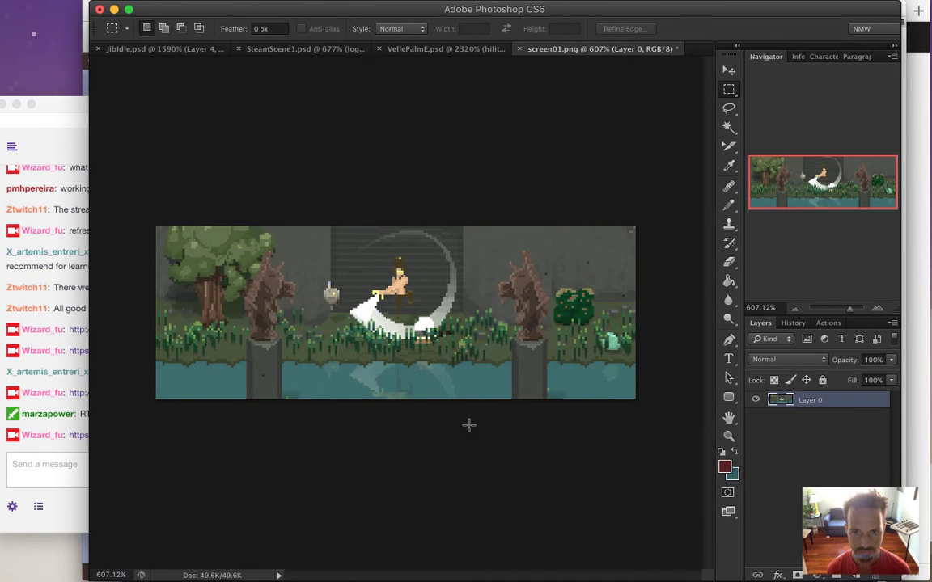
{"action": "scroll", "coordinate": [267, 390], "scroll_direction": "up", "scroll_amount": 1}
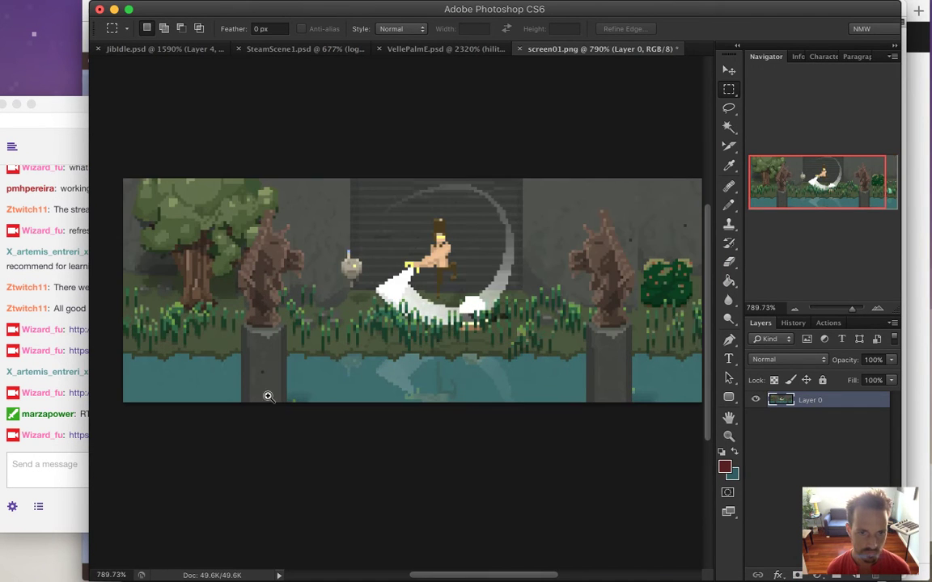
{"action": "scroll", "coordinate": [277, 393], "scroll_direction": "up", "scroll_amount": 1}
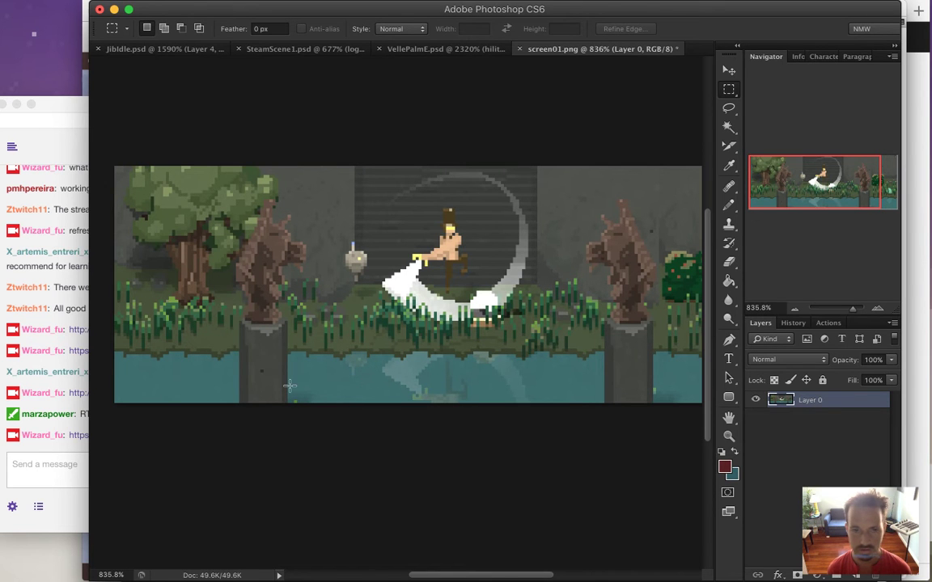
{"action": "left_click_drag", "start_coordinate": [240, 323], "coordinate": [285, 416]}
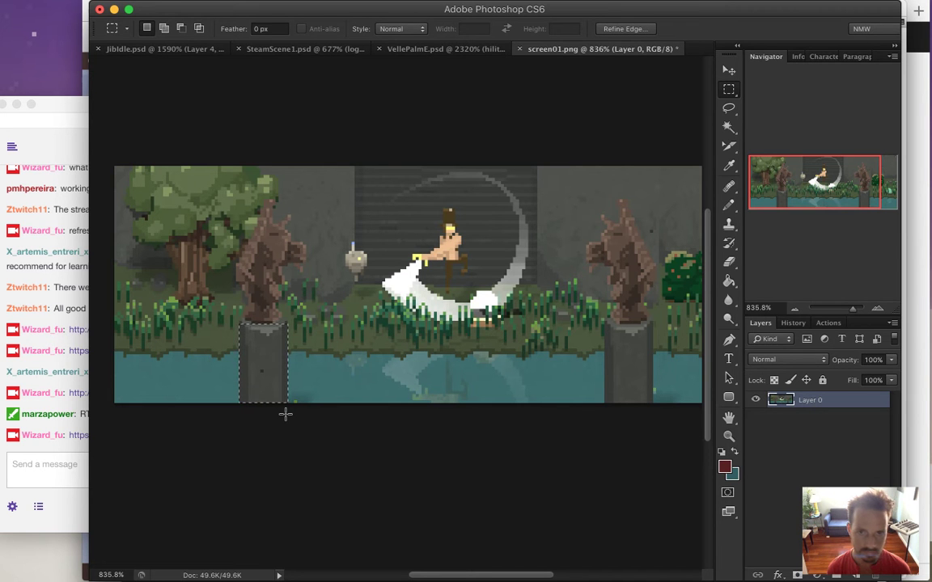
{"action": "left_click_drag", "start_coordinate": [247, 315], "coordinate": [284, 346]}
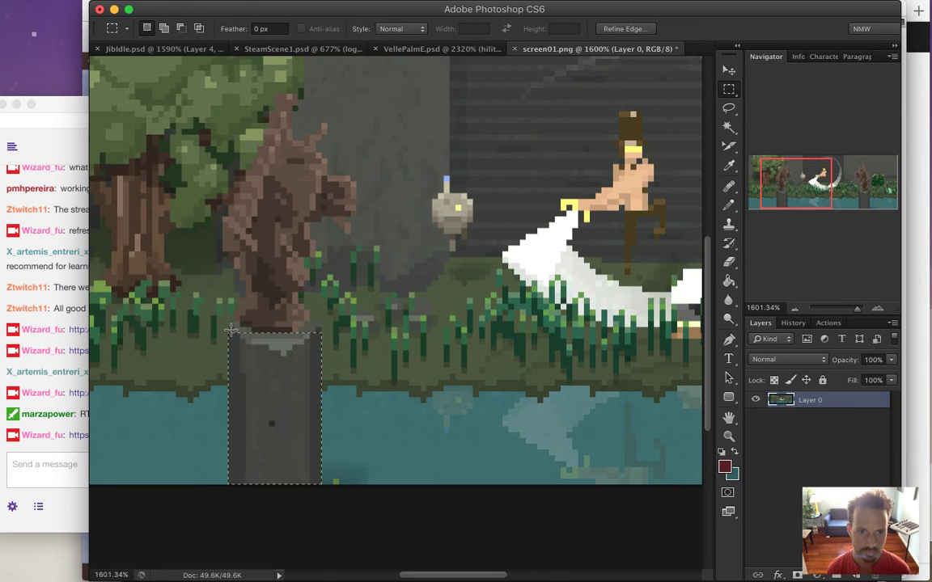
{"action": "left_click_drag", "start_coordinate": [230, 330], "coordinate": [321, 484]}
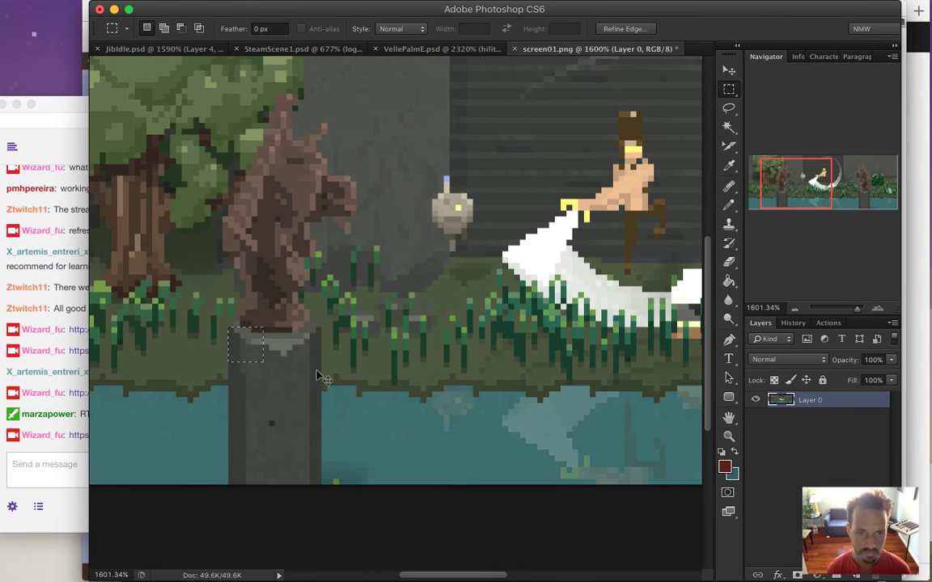
{"action": "left_click_drag", "start_coordinate": [234, 332], "coordinate": [316, 354]}
{"action": "left_click_drag", "start_coordinate": [314, 341], "coordinate": [315, 341]}
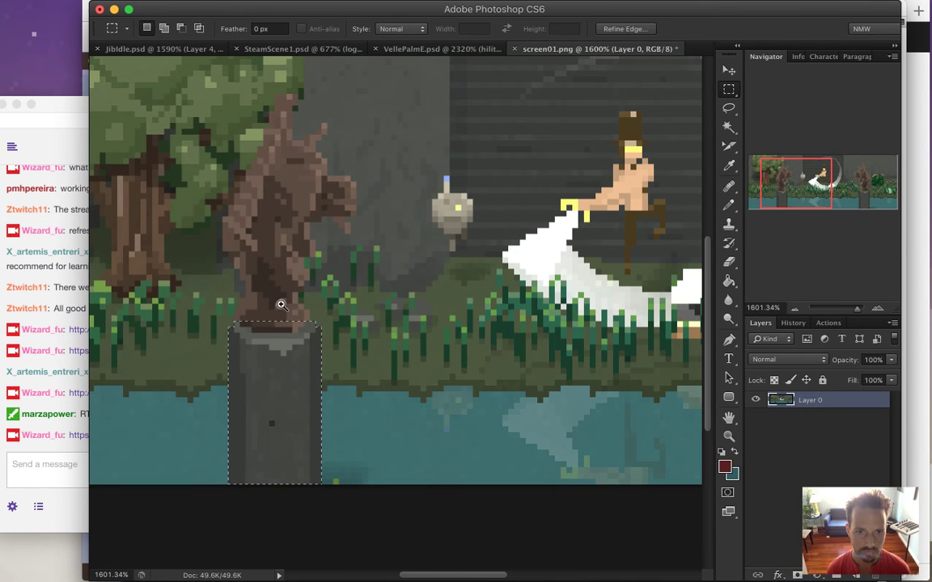
Step: Extend the pillar selection over the stepped foot of the left horse statue
{"action": "left_click", "coordinate": [308, 345], "text": "super"}
{"action": "left_click_drag", "start_coordinate": [708, 316], "coordinate": [709, 293]}
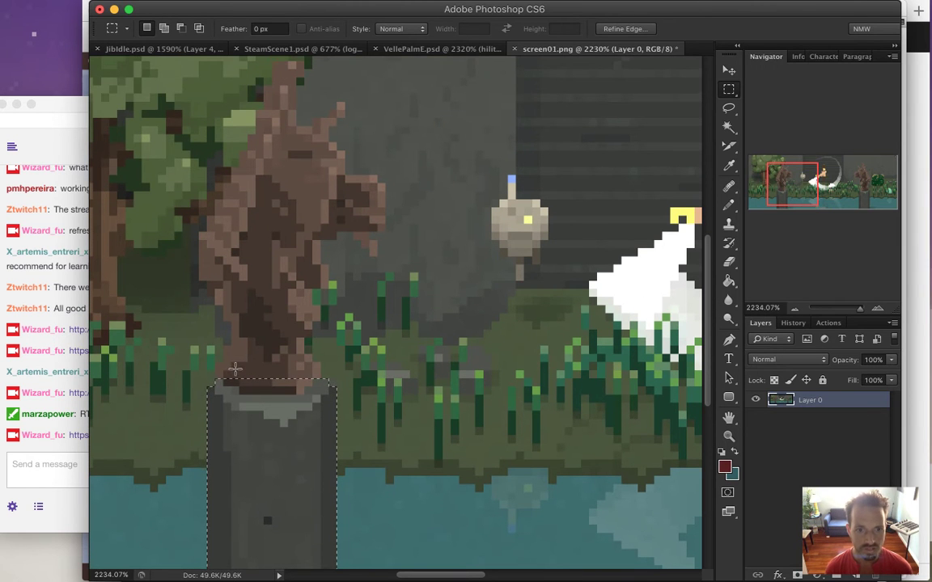
{"action": "left_click_drag", "start_coordinate": [220, 365], "coordinate": [239, 371]}
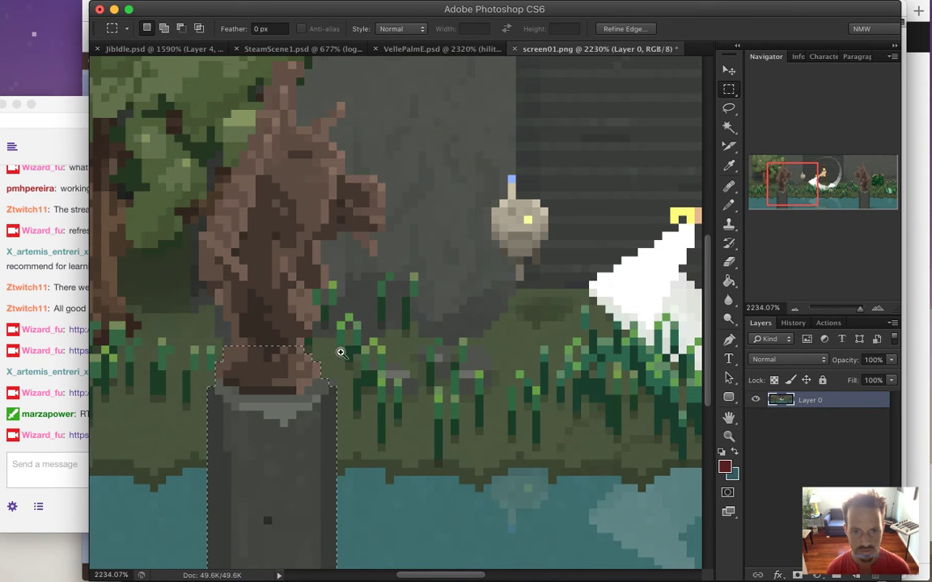
{"action": "scroll", "coordinate": [340, 353], "scroll_direction": "down", "scroll_amount": 2}
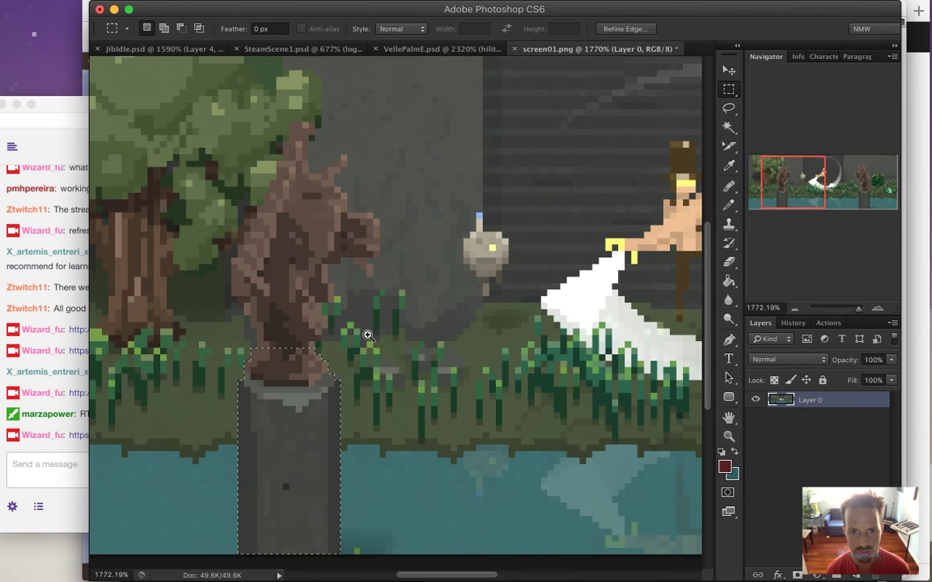
{"action": "scroll", "coordinate": [367, 340], "scroll_direction": "down", "scroll_amount": 1}
{"action": "scroll", "coordinate": [368, 347], "scroll_direction": "up", "scroll_amount": 1}
{"action": "scroll", "coordinate": [367, 353], "scroll_direction": "down", "scroll_amount": 1}
{"action": "scroll", "coordinate": [366, 360], "scroll_direction": "up", "scroll_amount": 1}
{"action": "left_click_drag", "start_coordinate": [366, 360], "coordinate": [395, 368]}
{"action": "scroll", "coordinate": [390, 335], "scroll_direction": "up", "scroll_amount": 3}
{"action": "mouse_move", "coordinate": [385, 321]}
{"action": "left_mouse_down"}
{"action": "mouse_move", "coordinate": [358, 322]}
{"action": "mouse_move", "coordinate": [389, 318]}
{"action": "mouse_move", "coordinate": [378, 329]}
{"action": "left_mouse_up"}
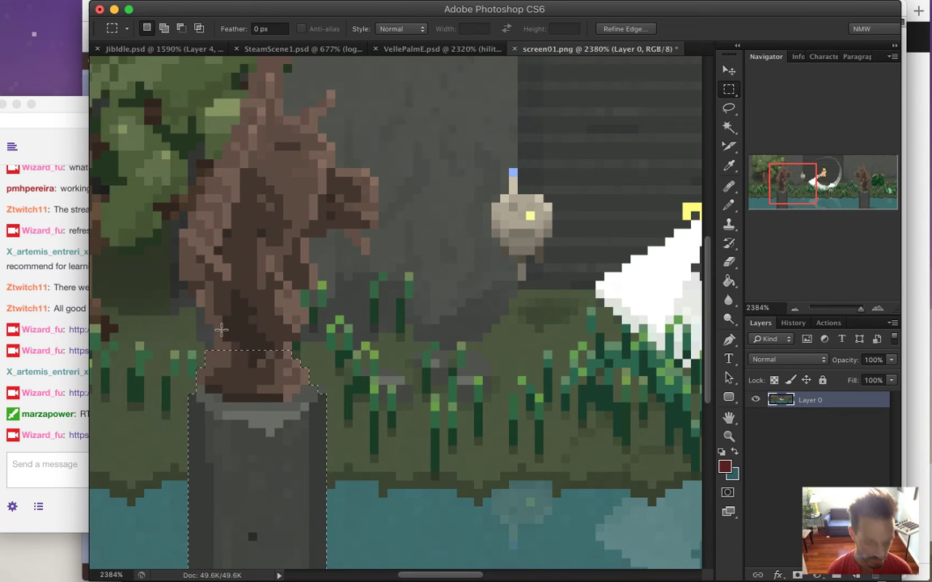
Step: Add the left statue's lower body and back to the selection, following the pixel outline up to the neck
{"action": "left_click_drag", "start_coordinate": [222, 327], "coordinate": [284, 371]}
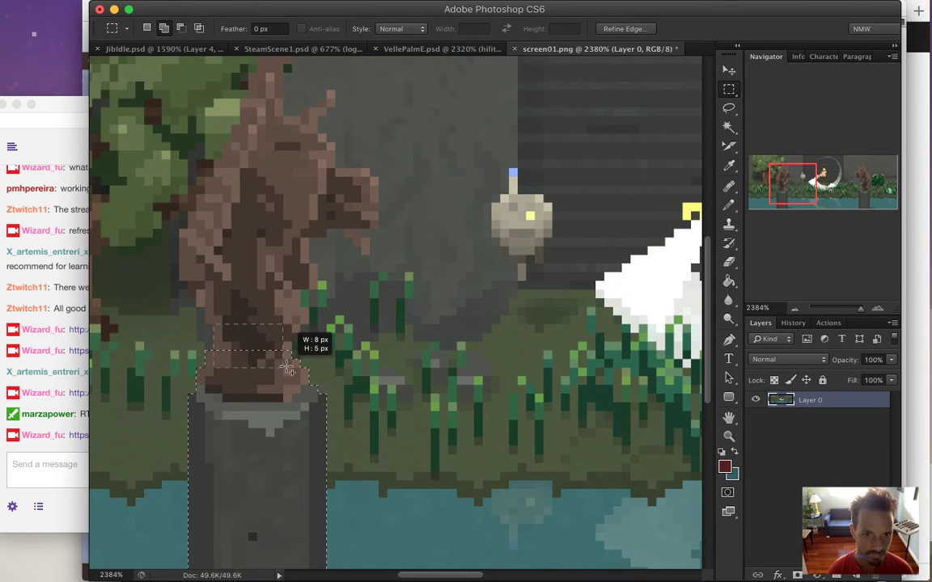
{"action": "left_click_drag", "start_coordinate": [278, 297], "coordinate": [220, 183]}
{"action": "mouse_move", "coordinate": [214, 285]}
{"action": "left_mouse_down"}
{"action": "mouse_move", "coordinate": [206, 168]}
{"action": "mouse_move", "coordinate": [229, 298]}
{"action": "mouse_move", "coordinate": [217, 294]}
{"action": "left_mouse_up"}
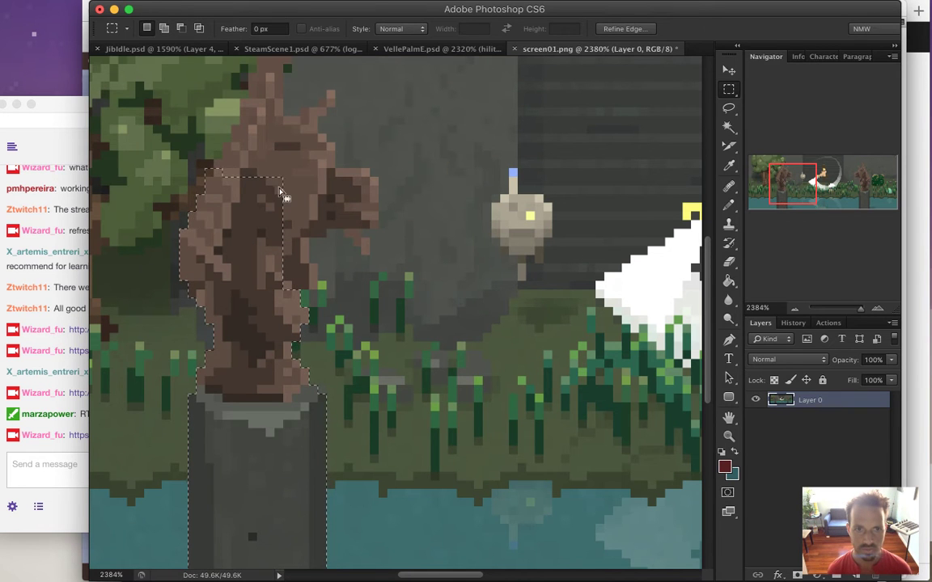
Step: Add the left statue's head, ear and tall horn to the selection along their pixel edges
{"action": "left_click_drag", "start_coordinate": [224, 169], "coordinate": [335, 193]}
{"action": "left_click_drag", "start_coordinate": [223, 150], "coordinate": [333, 144]}
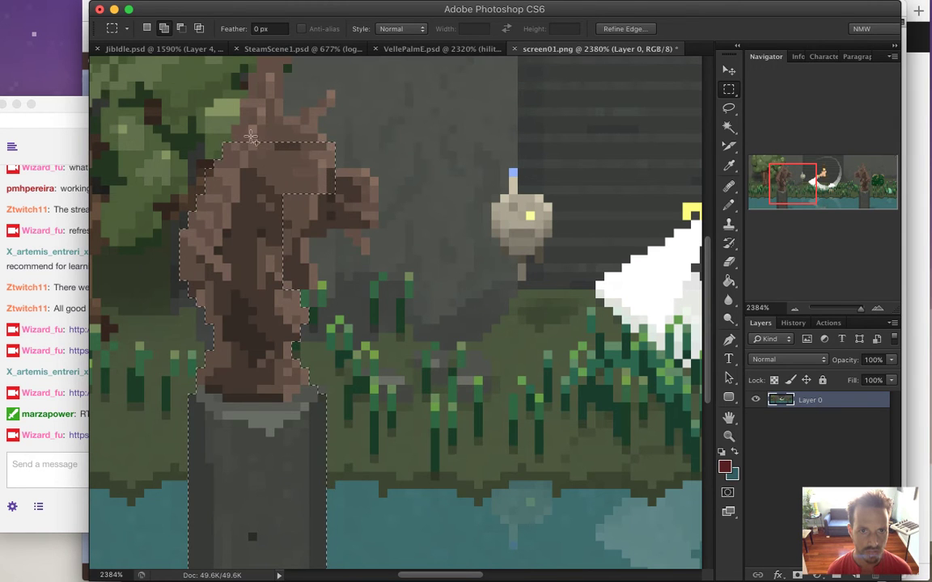
{"action": "left_click_drag", "start_coordinate": [232, 129], "coordinate": [335, 92]}
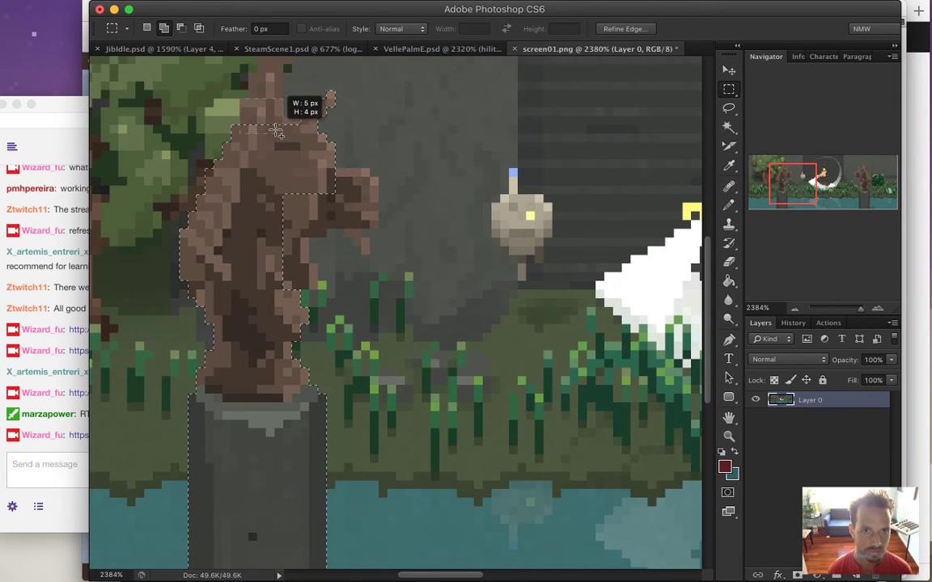
{"action": "left_click_drag", "start_coordinate": [301, 129], "coordinate": [302, 128]}
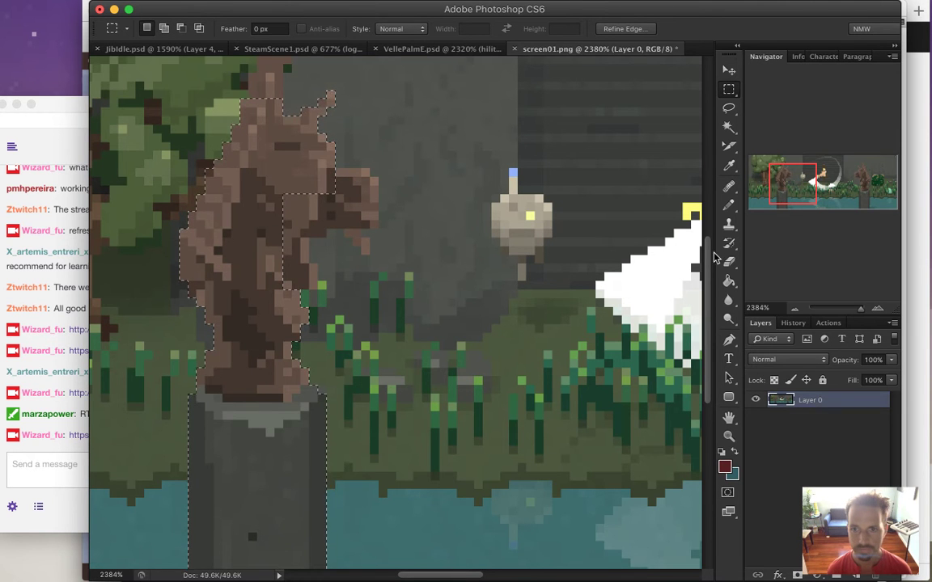
{"action": "left_click_drag", "start_coordinate": [709, 245], "coordinate": [709, 227]}
{"action": "left_click_drag", "start_coordinate": [246, 149], "coordinate": [275, 178]}
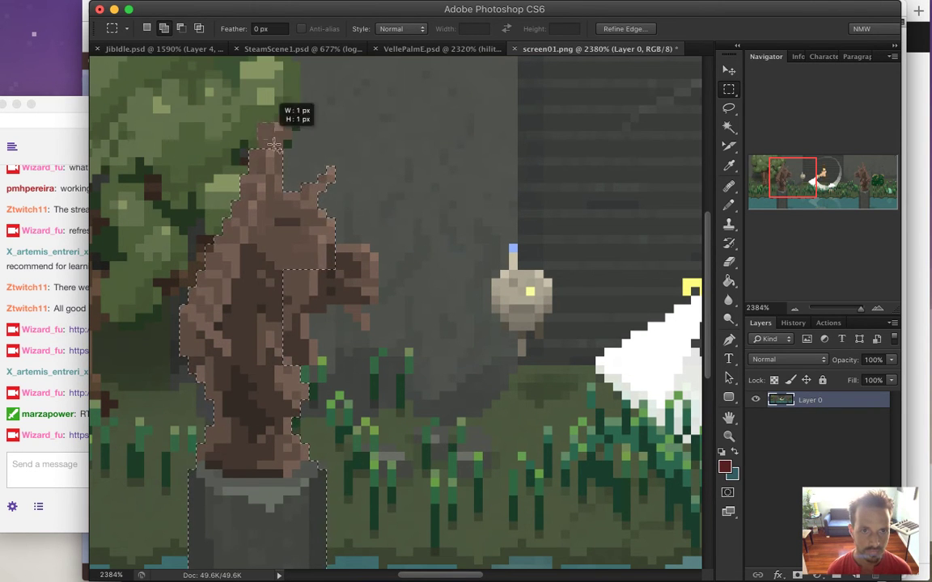
{"action": "left_click_drag", "start_coordinate": [281, 142], "coordinate": [283, 125]}
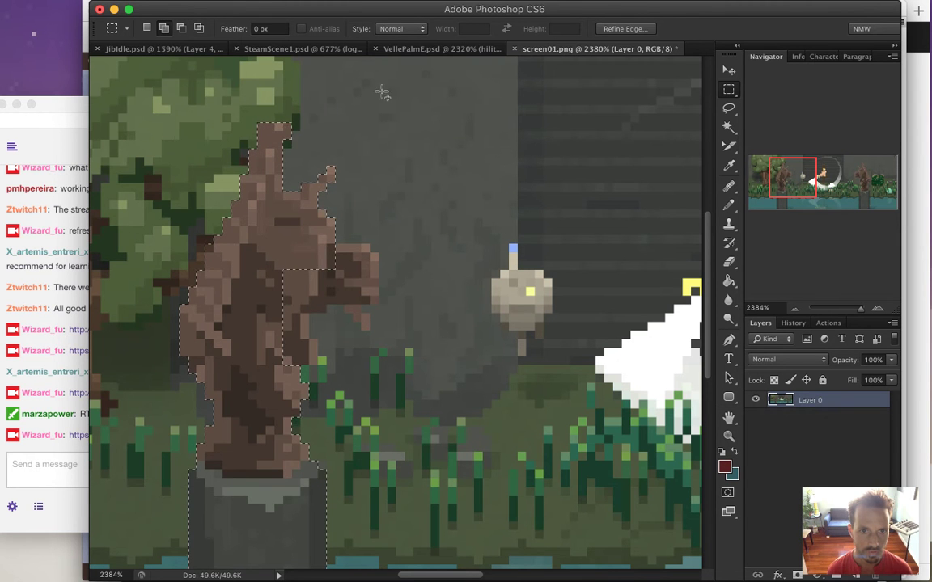
Step: Add the left statue's chest, snout and the small tip under its jaw to complete the statue selection
{"action": "left_click_drag", "start_coordinate": [709, 291], "coordinate": [707, 327]}
{"action": "left_click_drag", "start_coordinate": [267, 183], "coordinate": [314, 260]}
{"action": "left_click_drag", "start_coordinate": [311, 182], "coordinate": [368, 212]}
{"action": "left_click_drag", "start_coordinate": [356, 176], "coordinate": [369, 239]}
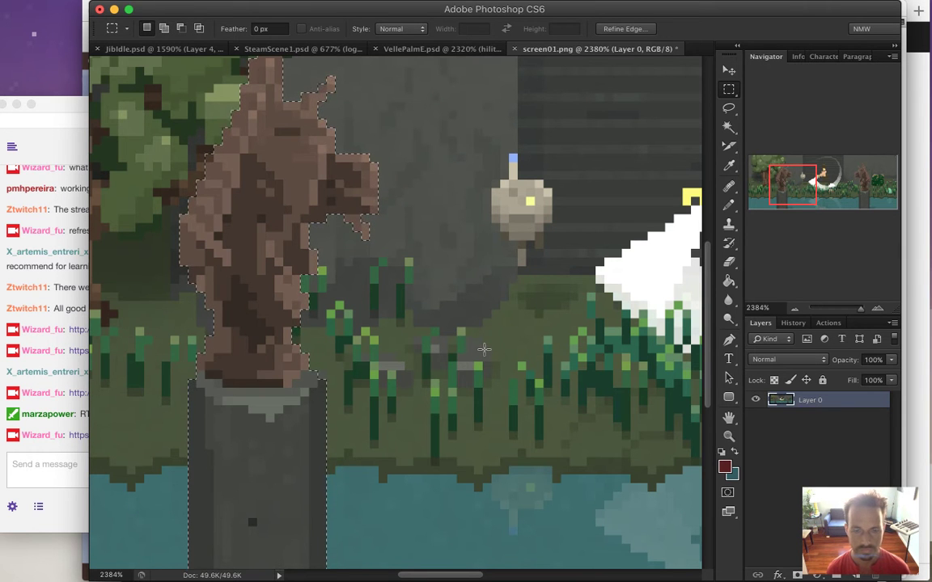
Step: Cut the selected statue and pillar onto a new layer, and hide that layer to check the cutout
{"action": "left_click_drag", "start_coordinate": [484, 346], "coordinate": [457, 363]}
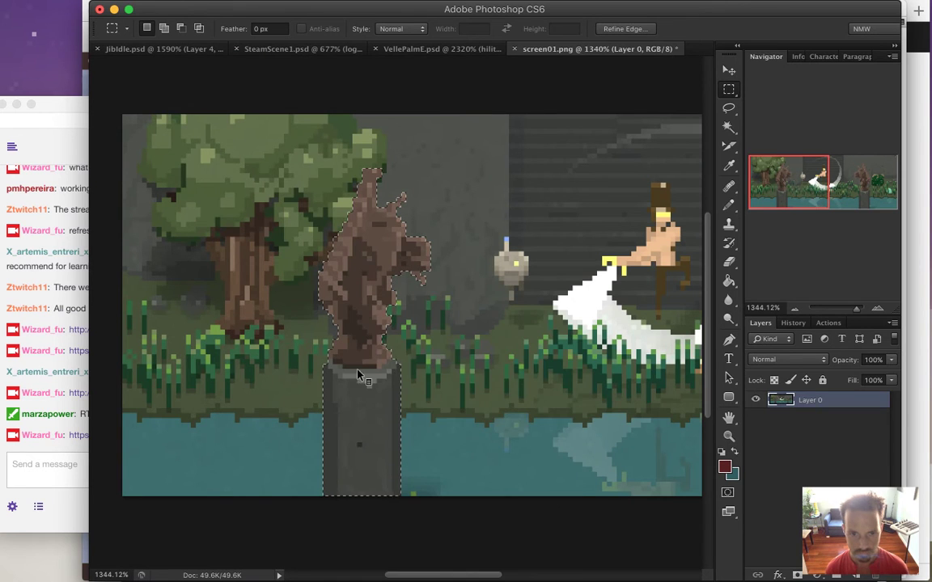
{"action": "right_click", "coordinate": [363, 297]}
{"action": "left_click", "coordinate": [434, 415]}
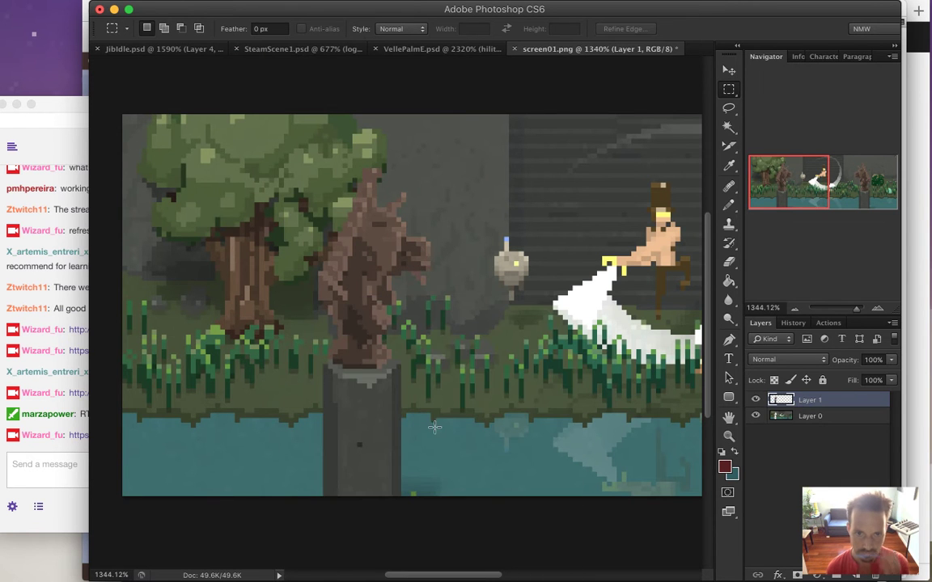
{"action": "left_click", "coordinate": [756, 401]}
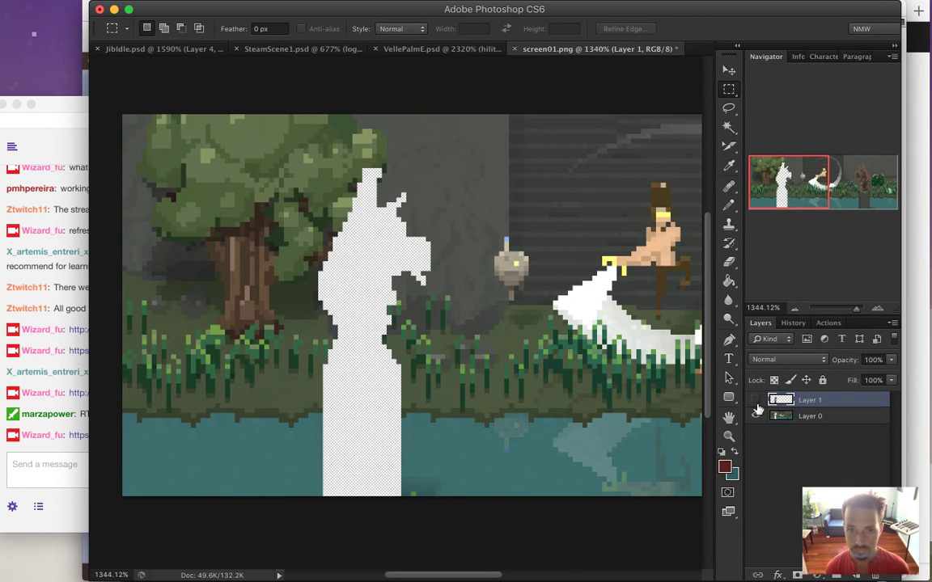
Step: Make the left statue's layer visible again and read the latest message in the Twitch chat
{"action": "left_click", "coordinate": [756, 401]}
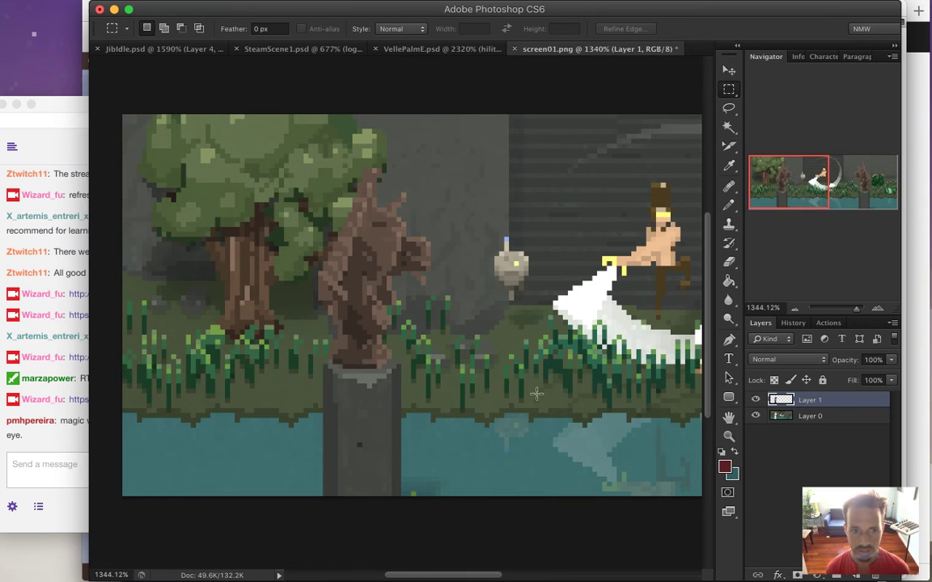
{"action": "left_click", "coordinate": [18, 459]}
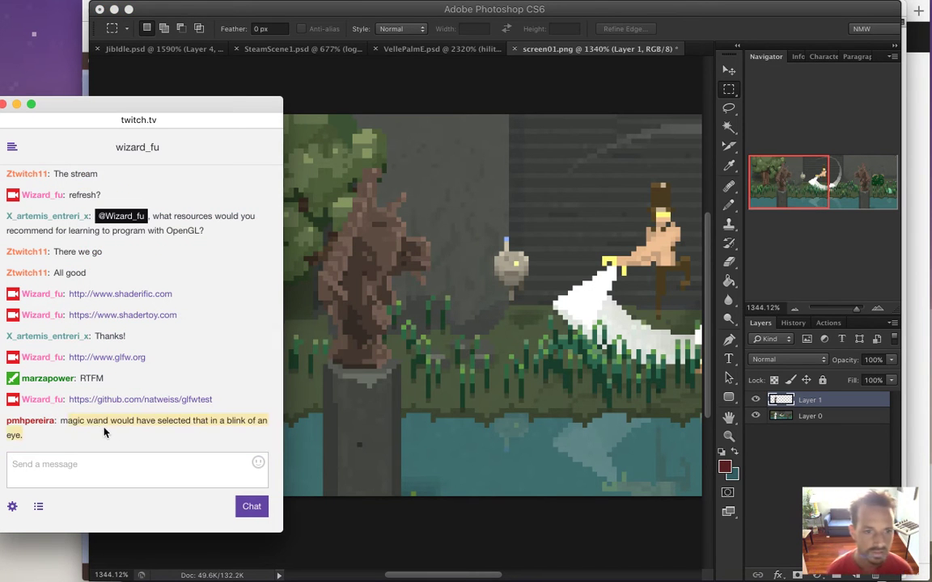
{"action": "left_click", "coordinate": [710, 38]}
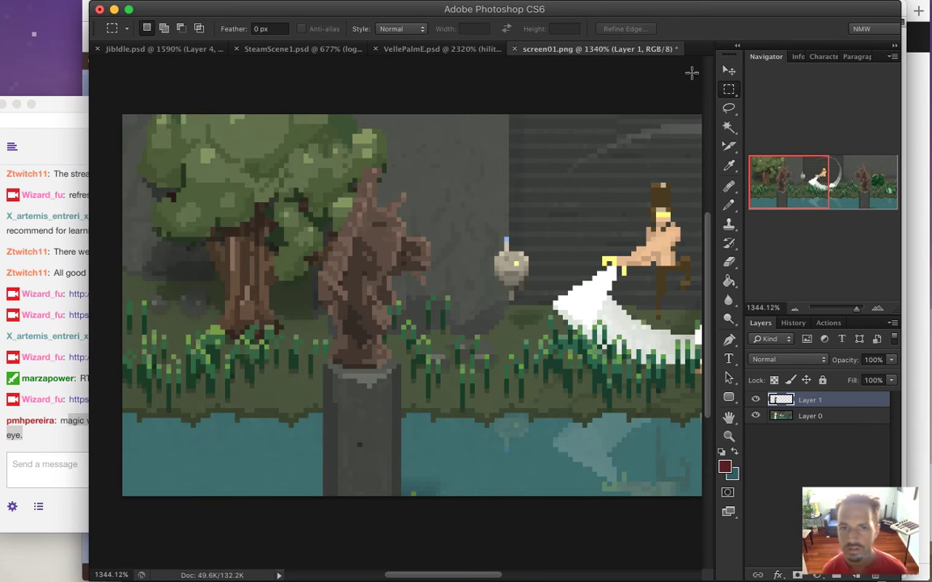
Step: Make Layer 0 active and select the right statue's dark brown areas with the Magic Wand
{"action": "left_click_drag", "start_coordinate": [597, 320], "coordinate": [274, 301]}
{"action": "left_click_drag", "start_coordinate": [645, 329], "coordinate": [567, 323]}
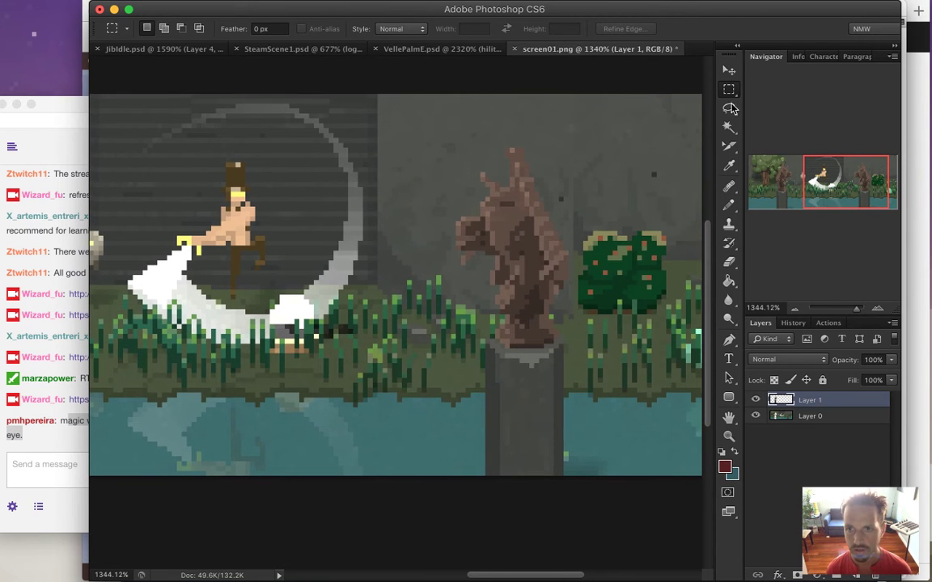
{"action": "left_click", "coordinate": [728, 127]}
{"action": "left_click", "coordinate": [531, 259]}
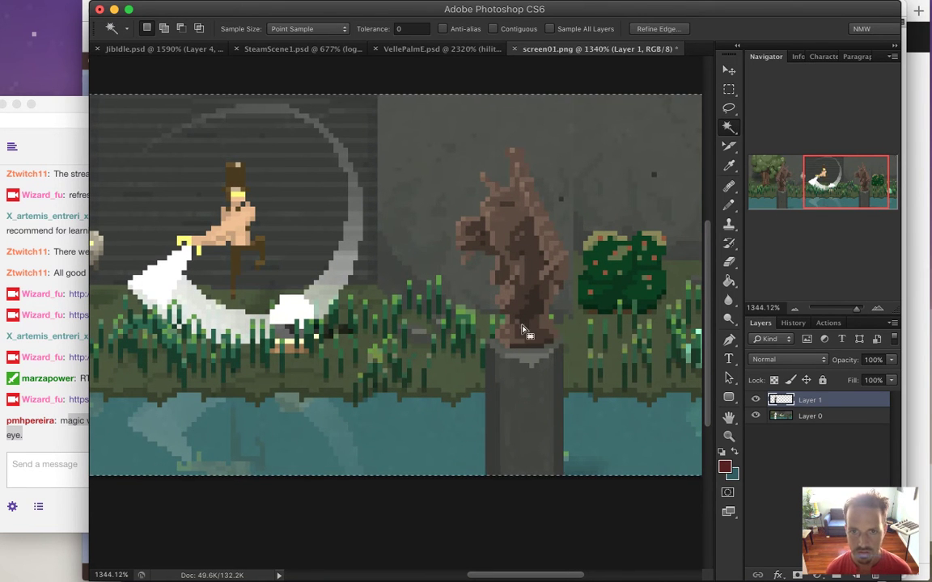
{"action": "left_click", "coordinate": [787, 417]}
{"action": "key", "text": "ctrl+d"}
{"action": "left_click", "coordinate": [540, 277]}
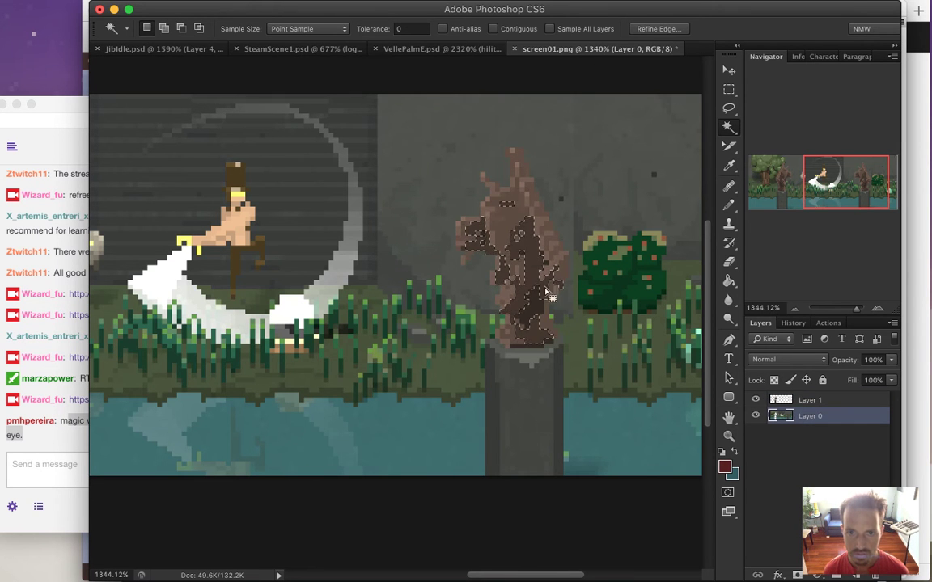
Step: Add the right statue's remaining brown shades to the Magic Wand selection, including its head, horn and snout
{"action": "left_click", "coordinate": [494, 220], "text": "shift"}
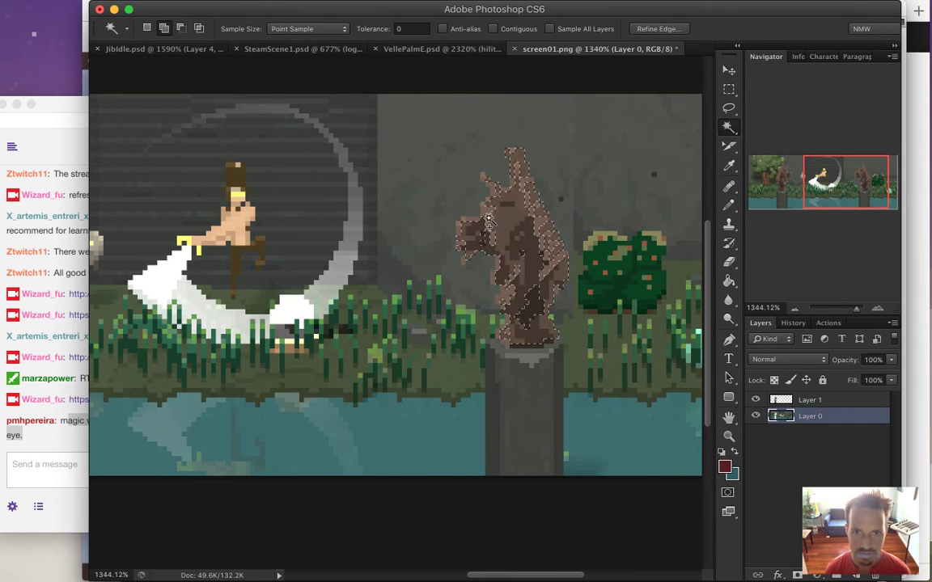
{"action": "left_click", "coordinate": [483, 205], "text": "shift"}
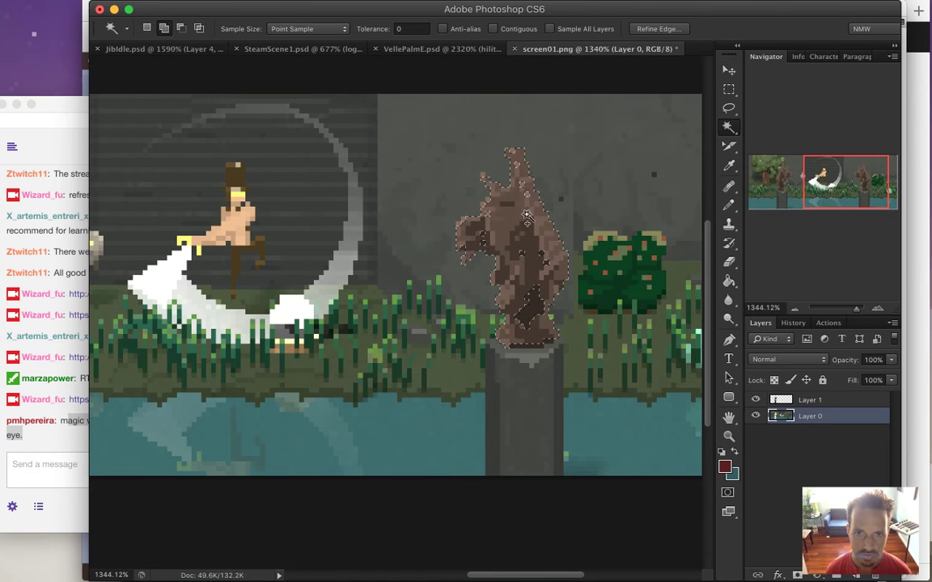
{"action": "left_click", "coordinate": [529, 202], "text": "shift"}
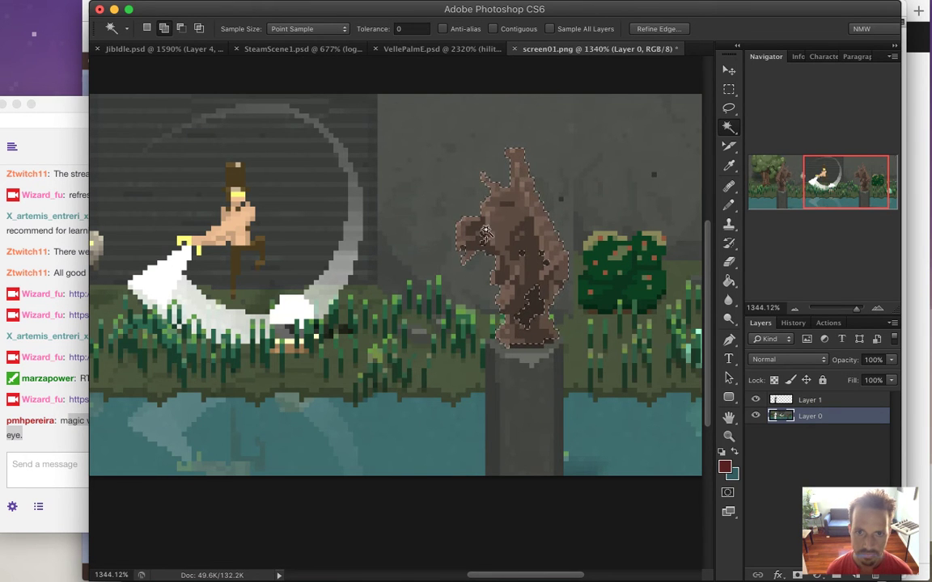
{"action": "left_click", "coordinate": [462, 251], "text": "shift"}
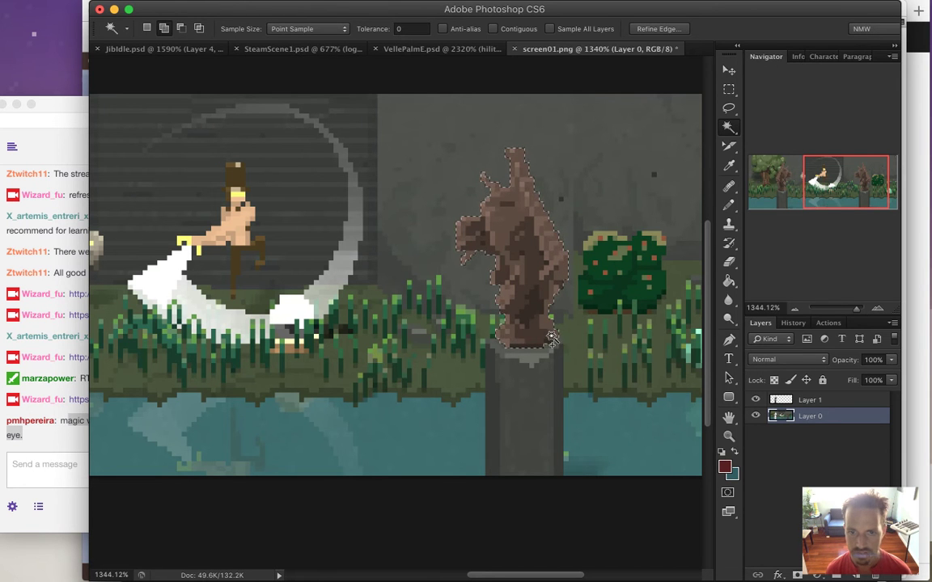
Step: Add the pillar beneath the right statue to the selection with the Rectangular Marquee, down to the image's lower edge
{"action": "scroll", "coordinate": [573, 393], "scroll_direction": "up", "scroll_amount": 3}
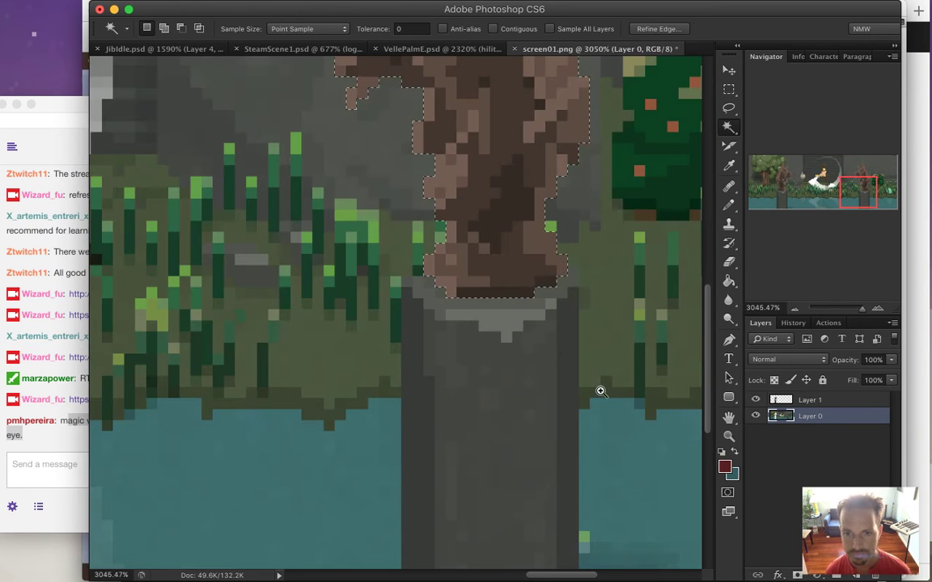
{"action": "scroll", "coordinate": [593, 374], "scroll_direction": "down", "scroll_amount": 1}
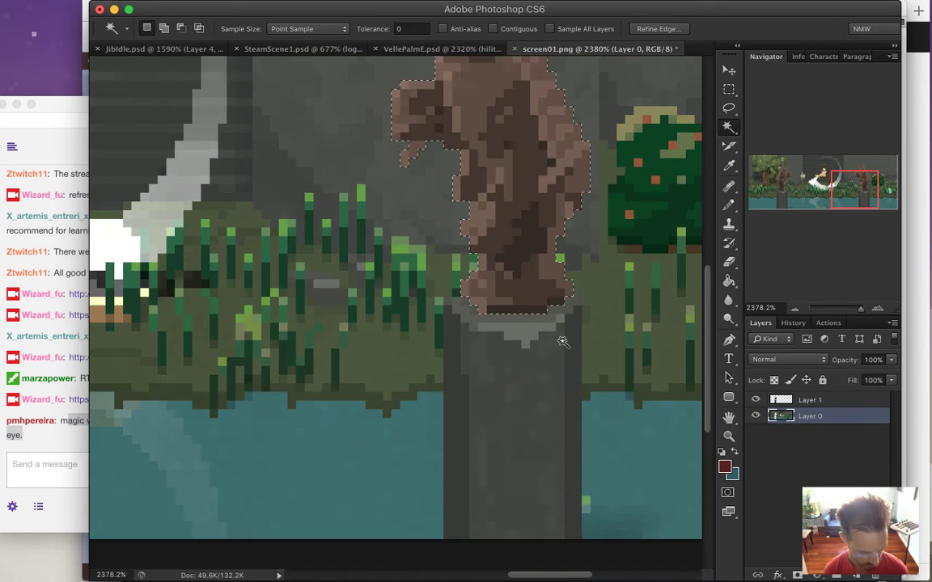
{"action": "key", "text": "m"}
{"action": "left_click_drag", "start_coordinate": [445, 289], "coordinate": [568, 535]}
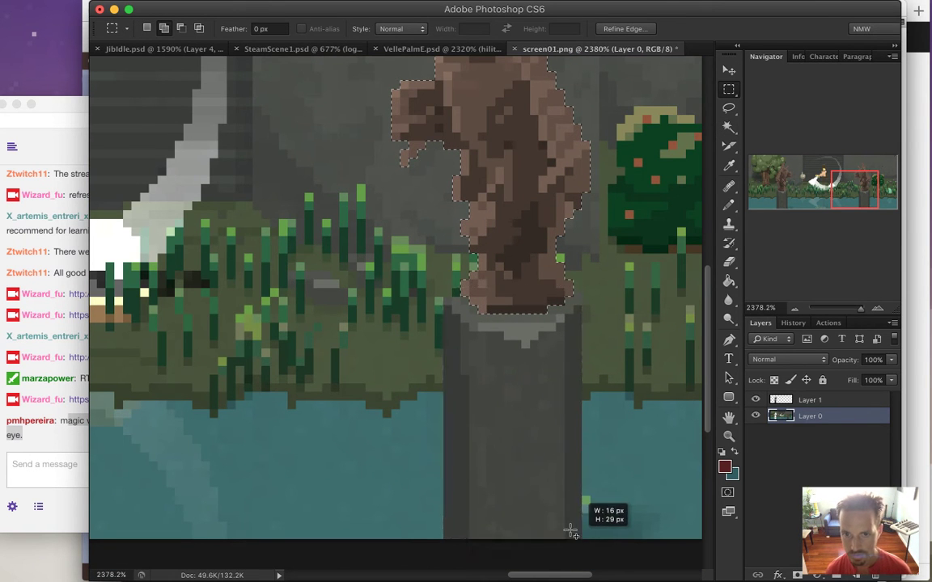
{"action": "left_click_drag", "start_coordinate": [444, 314], "coordinate": [478, 265]}
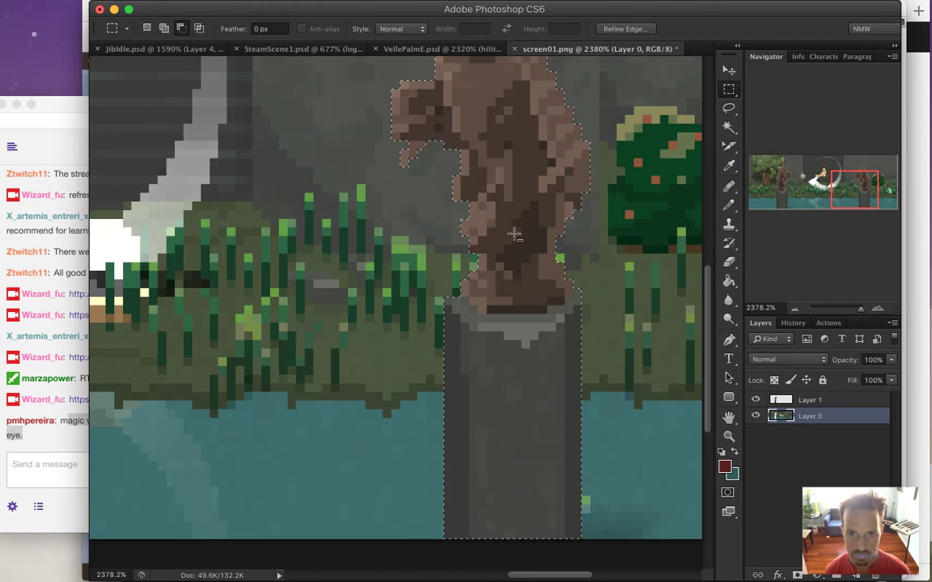
Step: Cut the right statue and pillar onto a new layer and merge it with the left statue's layer
{"action": "scroll", "coordinate": [542, 341], "scroll_direction": "down", "scroll_amount": 4}
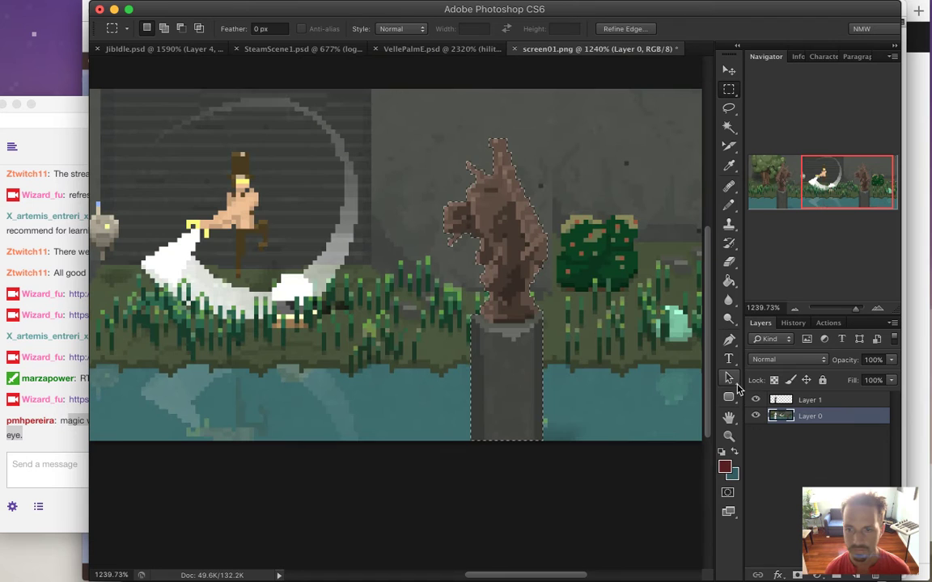
{"action": "right_click", "coordinate": [507, 324]}
{"action": "left_click", "coordinate": [566, 415]}
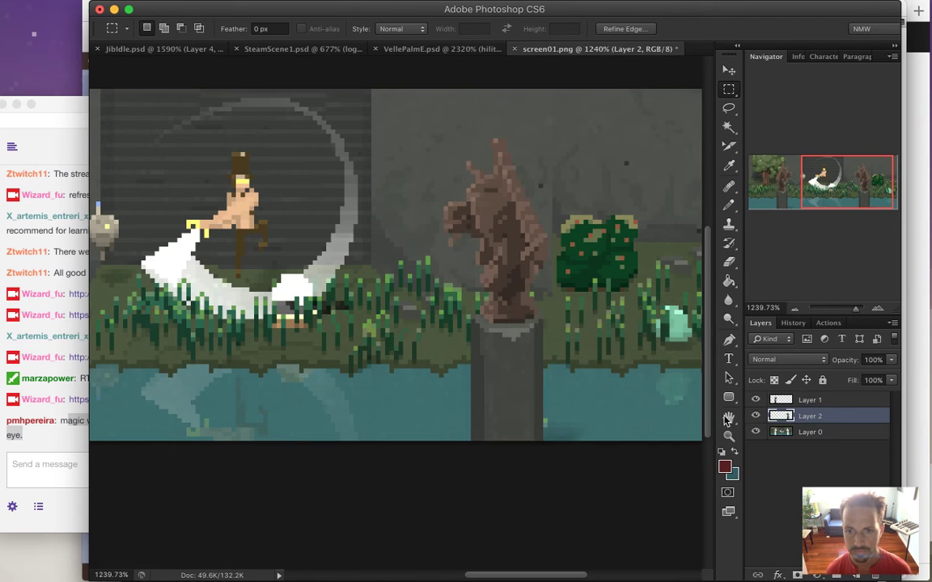
{"action": "left_click", "coordinate": [833, 401], "text": "shift"}
{"action": "right_click", "coordinate": [819, 396]}
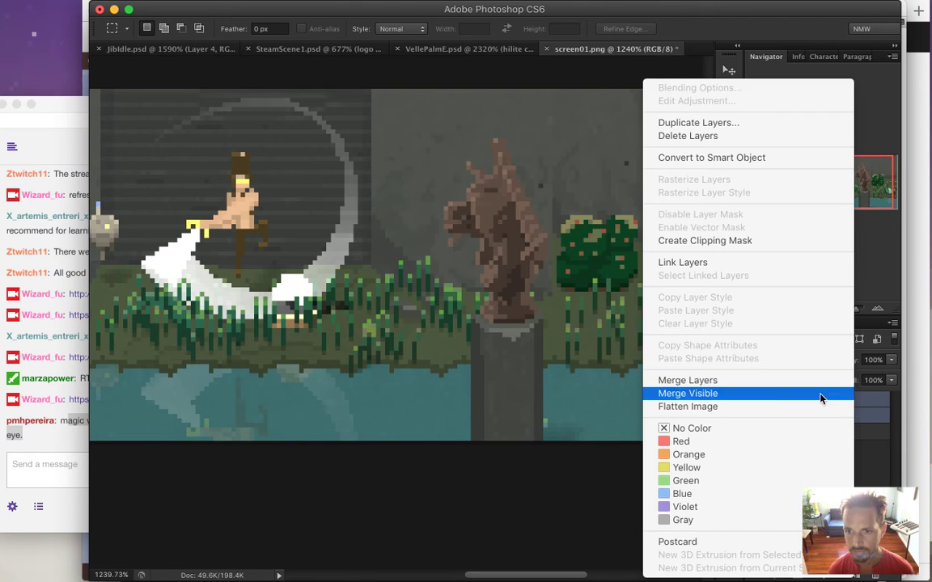
{"action": "left_click", "coordinate": [753, 381]}
Step: Save the document in Photoshop format as SteamScene3.psd in the Songbringer folder that holds the Greenlight files
{"action": "key", "text": "super+s"}
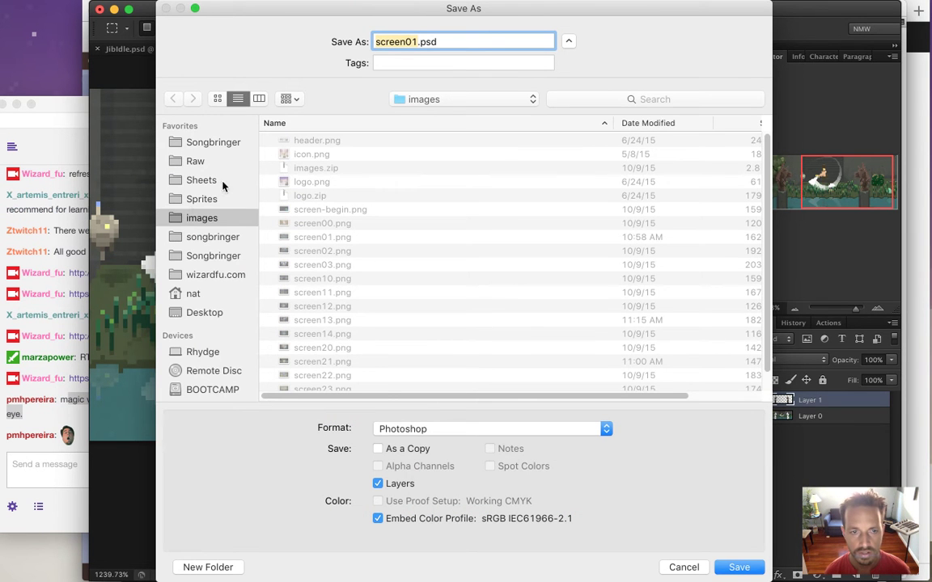
{"action": "left_click", "coordinate": [206, 254]}
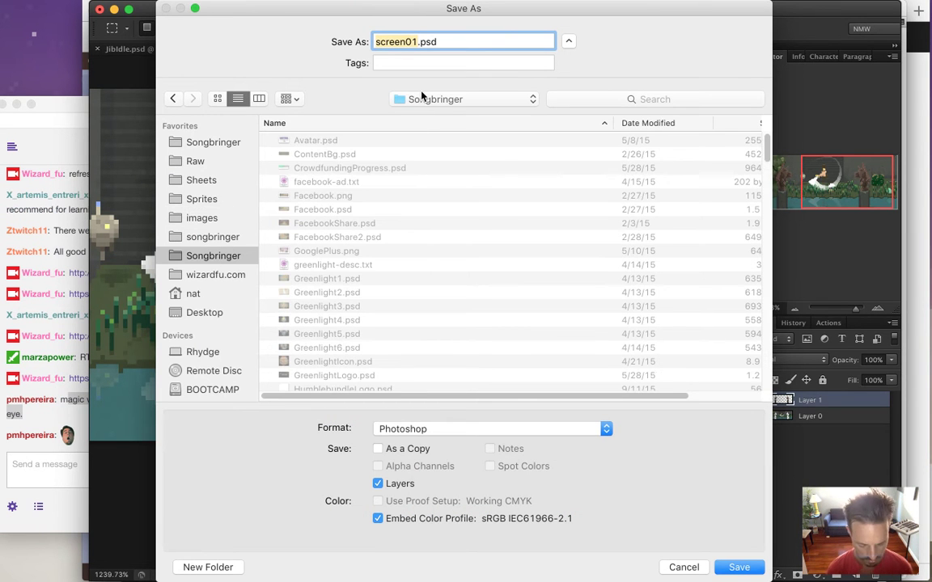
{"action": "type", "text": "SteamS"}
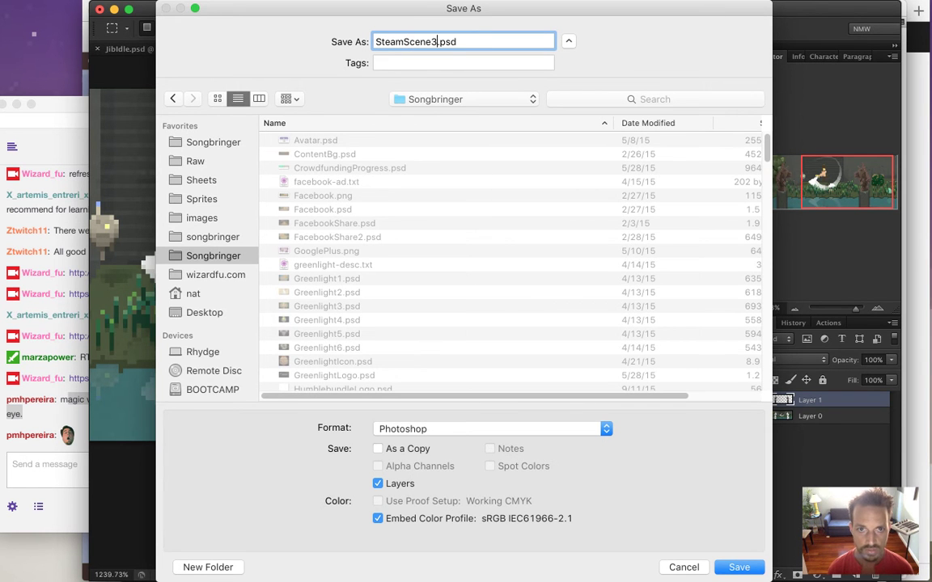
{"action": "key", "text": "Return"}
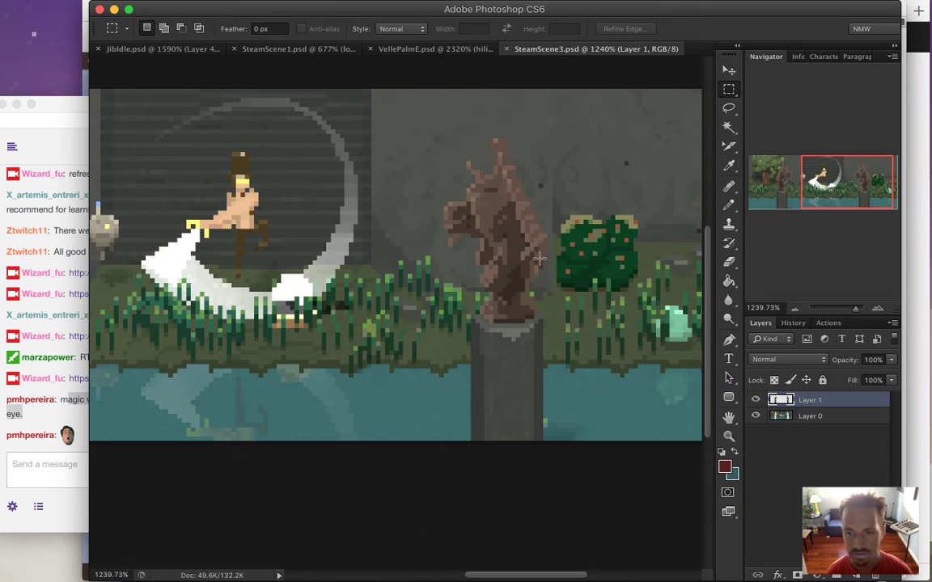
Step: In SteamScene1.psd, delete the layer mask from the solid colour fill layer beneath the scene
{"action": "left_click", "coordinate": [300, 49]}
{"action": "scroll", "coordinate": [896, 457], "scroll_direction": "down", "scroll_amount": 3}
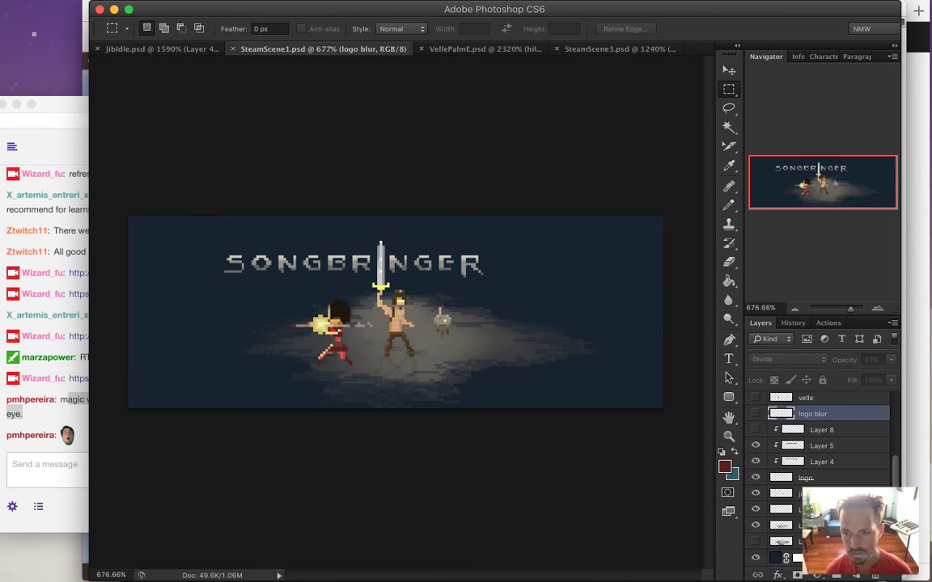
{"action": "left_click", "coordinate": [776, 557]}
{"action": "right_click", "coordinate": [797, 557]}
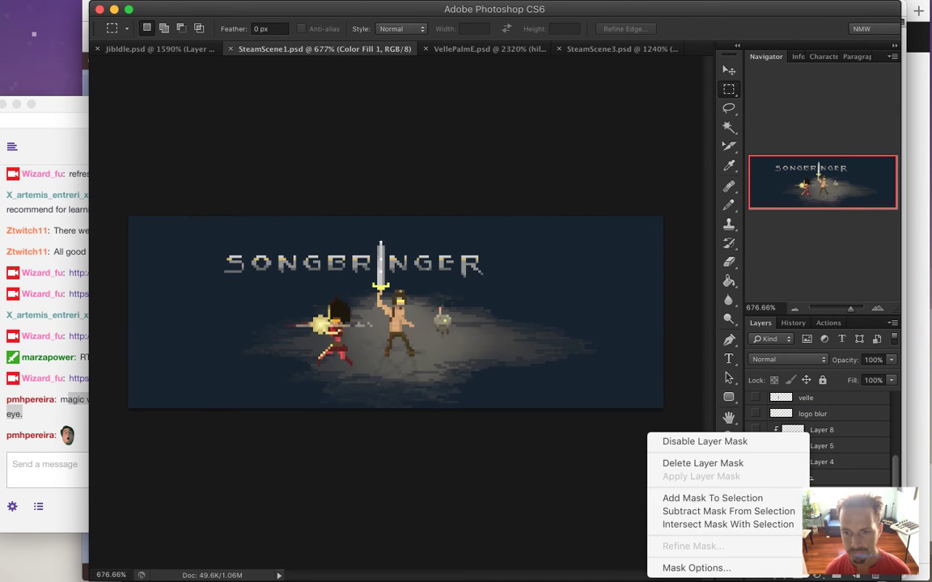
{"action": "left_click", "coordinate": [732, 463]}
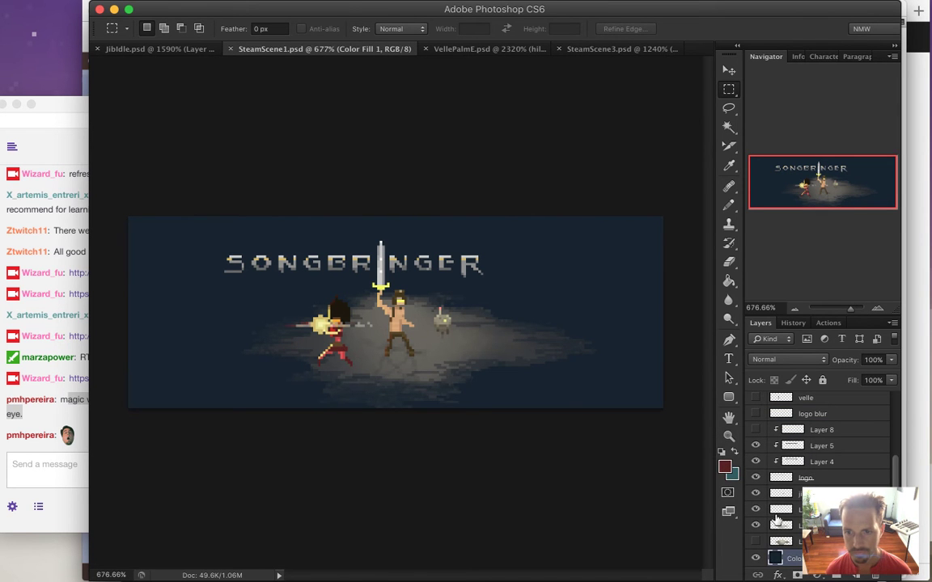
Step: Copy the hex code 172430 from the SteamScene1.psd colour fill layer and close its colour settings
{"action": "double_click", "coordinate": [776, 558]}
{"action": "key", "text": "super+c"}
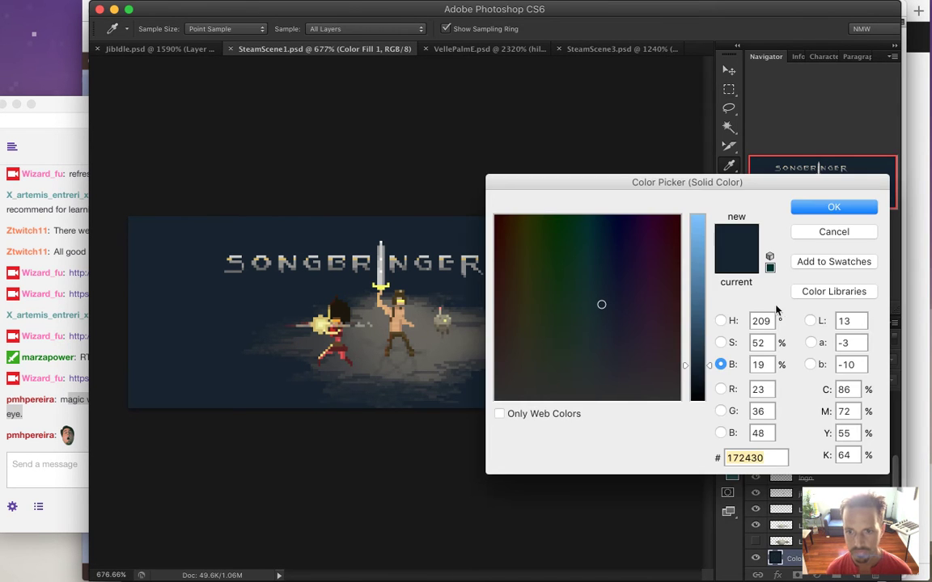
{"action": "left_click", "coordinate": [834, 210]}
{"action": "key", "text": "m"}
Step: In SteamScene3.psd, add a new empty layer and place it below Layer 0
{"action": "left_click", "coordinate": [623, 52]}
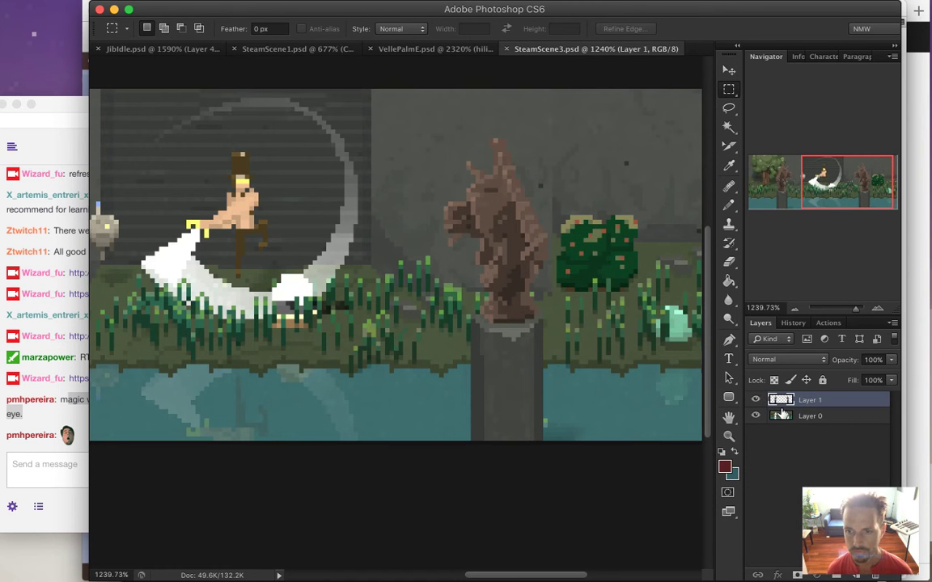
{"action": "left_click", "coordinate": [782, 415]}
{"action": "left_click", "coordinate": [858, 575]}
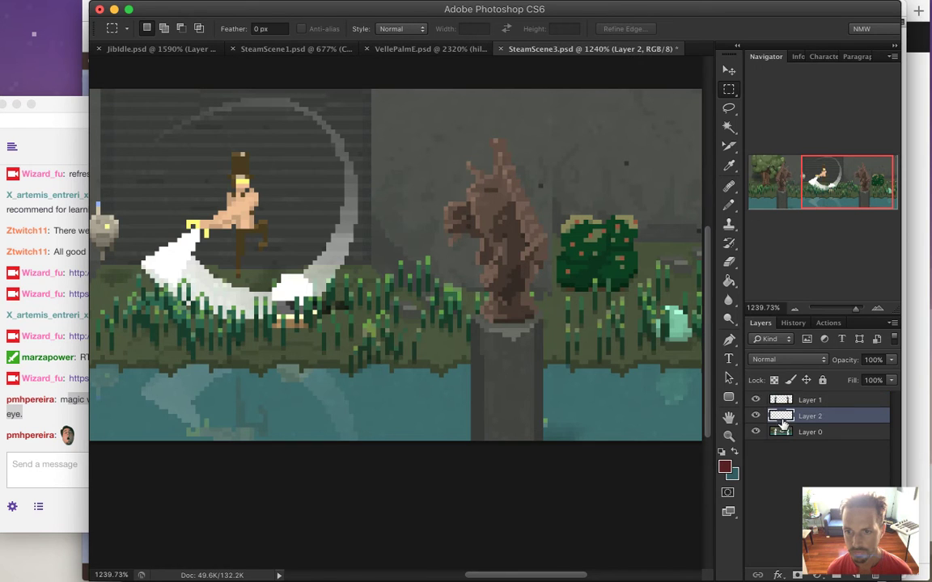
{"action": "key", "text": "super+z"}
{"action": "left_click", "coordinate": [859, 575]}
{"action": "left_click", "coordinate": [775, 381]}
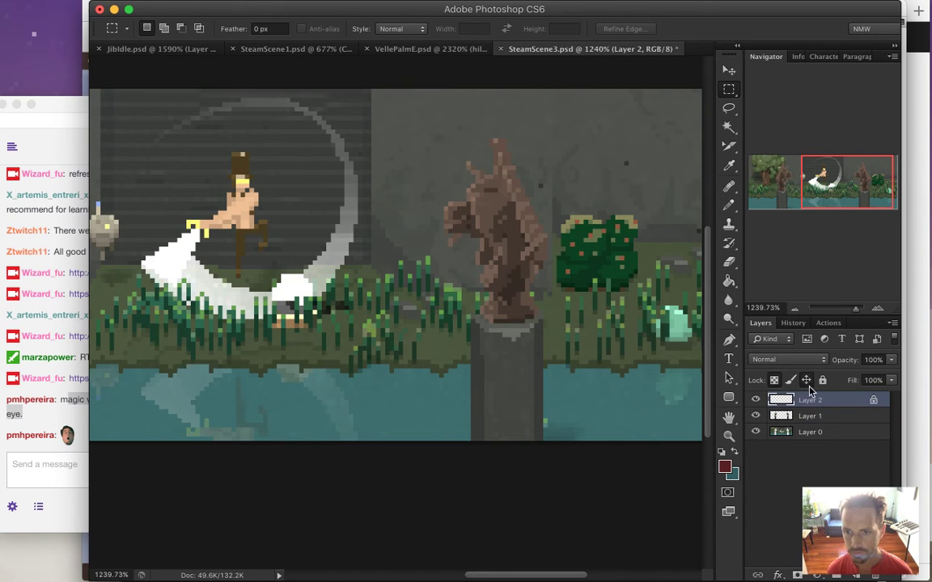
{"action": "left_click", "coordinate": [806, 384]}
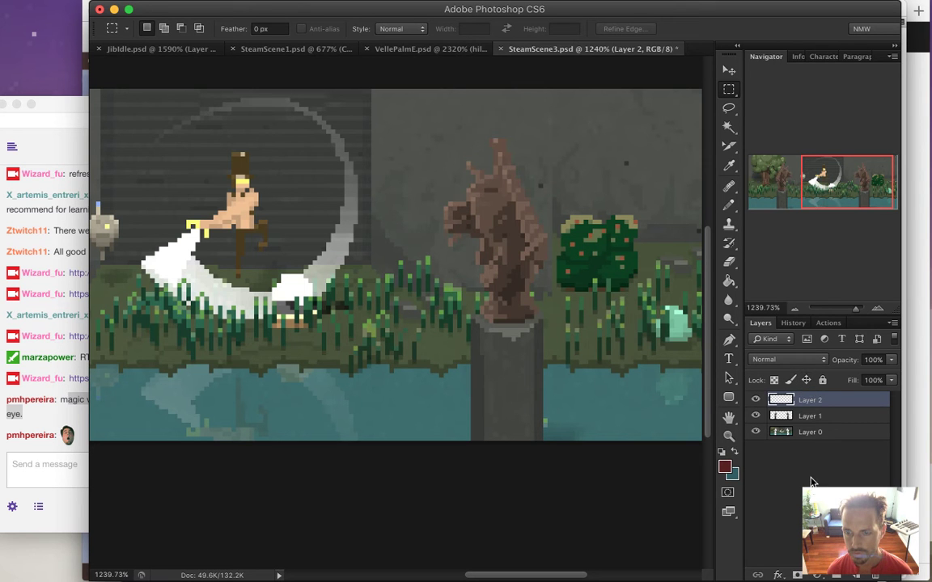
{"action": "left_click_drag", "start_coordinate": [786, 399], "coordinate": [781, 443]}
Step: Set the foreground colour to 172430 and fill the new background layer with that dark blue
{"action": "left_click_drag", "start_coordinate": [531, 330], "coordinate": [486, 331]}
{"action": "key", "text": "g"}
{"action": "left_click", "coordinate": [473, 332]}
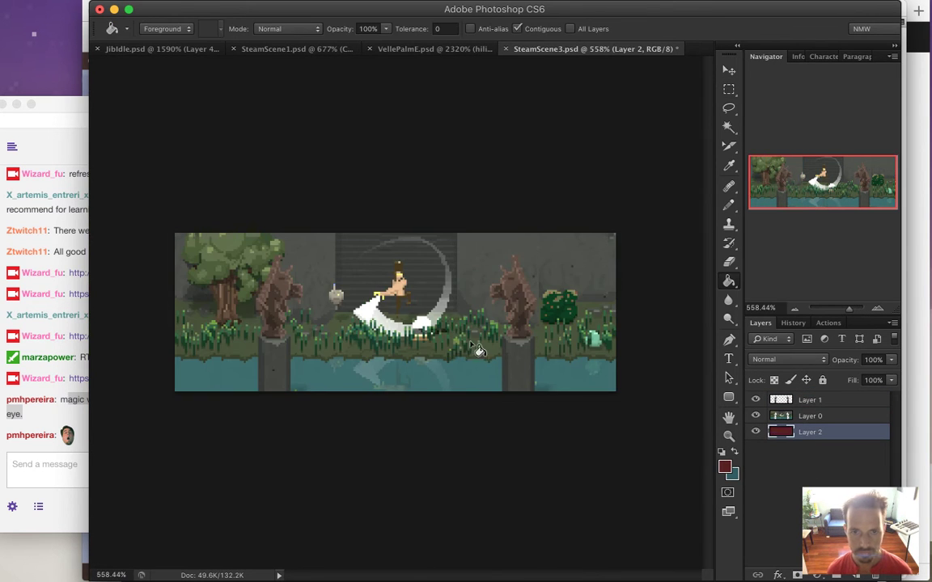
{"action": "left_click", "coordinate": [725, 466]}
{"action": "key", "text": "super+v"}
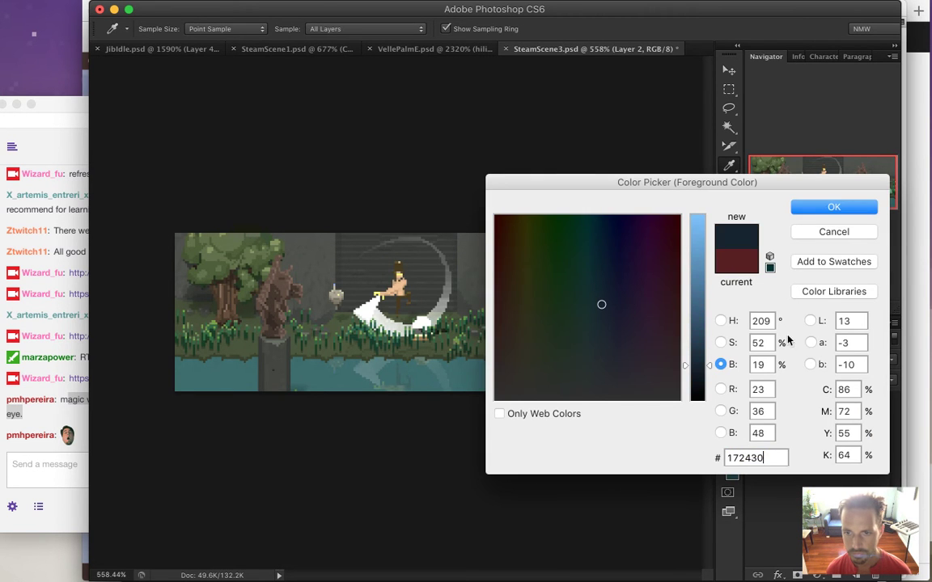
{"action": "left_click", "coordinate": [819, 212]}
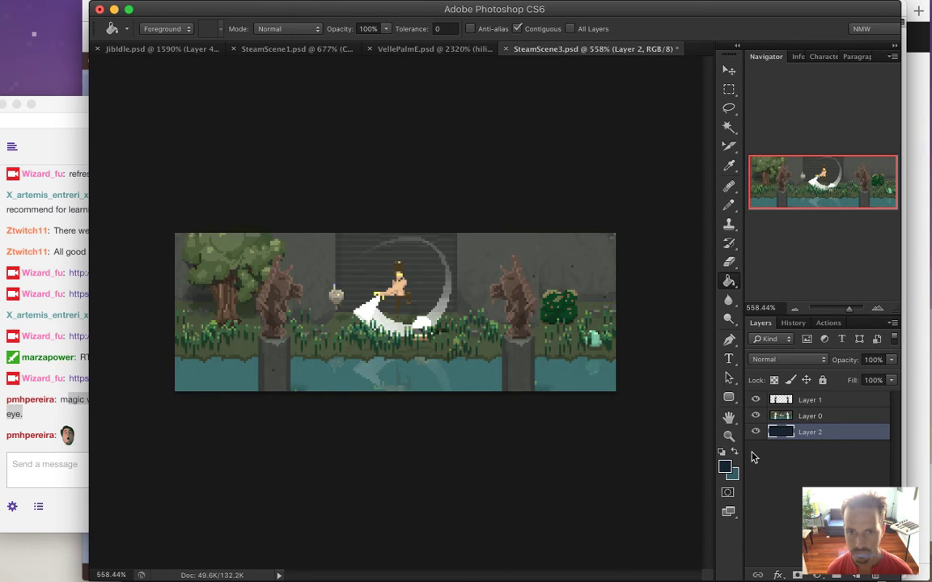
Step: Save SteamScene3.psd, then make Layer 0 active for editing with the Pencil tool
{"action": "key", "text": "b"}
{"action": "key", "text": "super+s"}
{"action": "left_click_drag", "start_coordinate": [378, 328], "coordinate": [391, 351]}
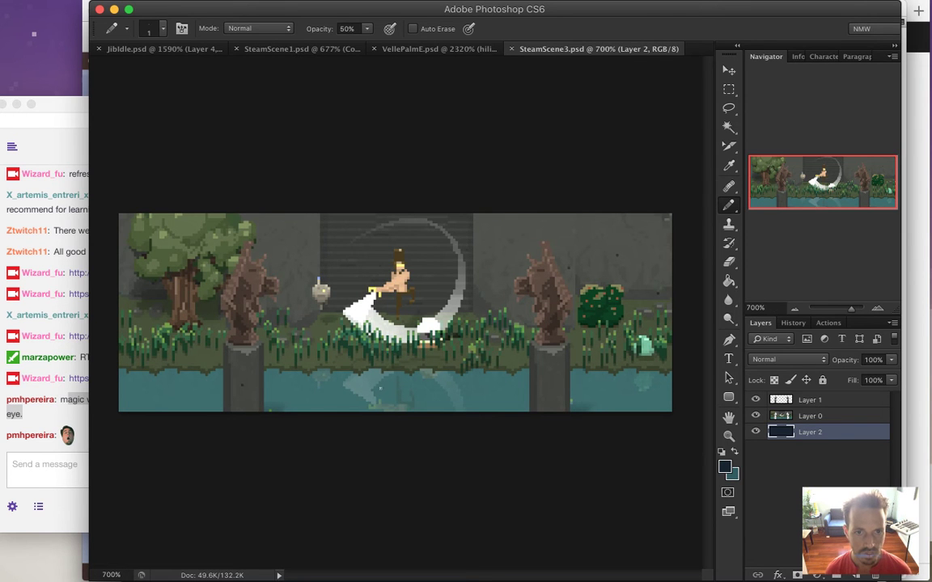
{"action": "left_click", "coordinate": [784, 416]}
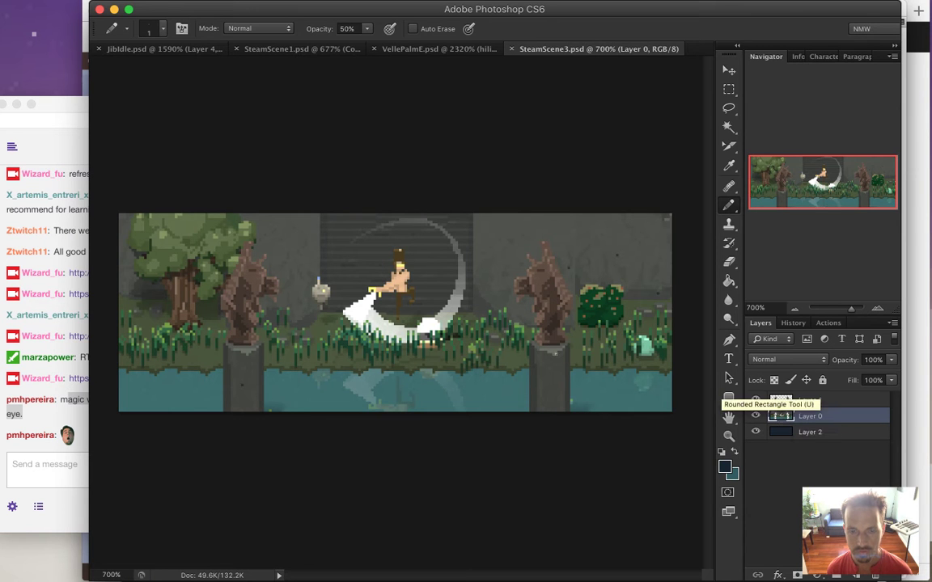
{"action": "left_click_drag", "start_coordinate": [383, 320], "coordinate": [403, 335]}
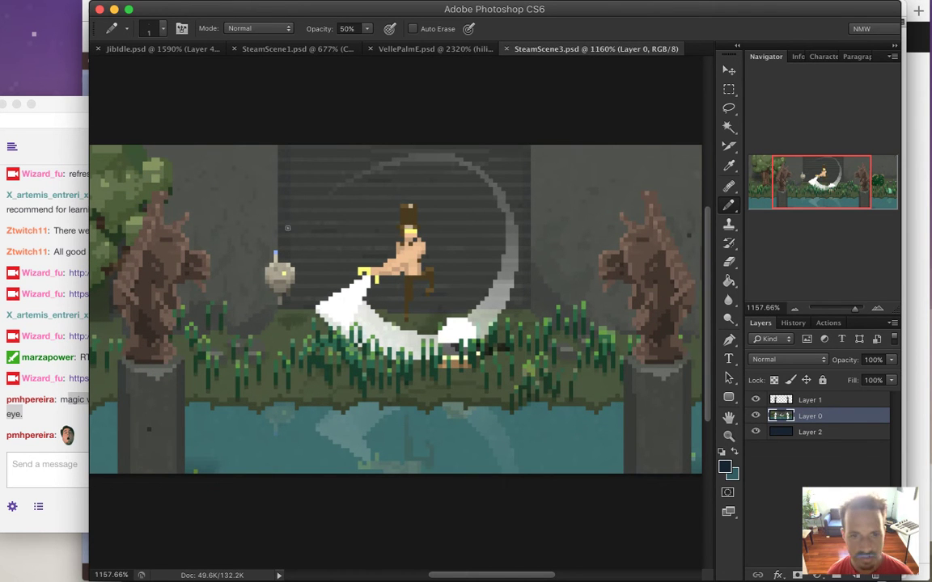
Step: Select the whole floating round robot on Layer 0 with the Magic Wand, including its antenna, eye, lower body and dangling legs
{"action": "left_click", "coordinate": [283, 277]}
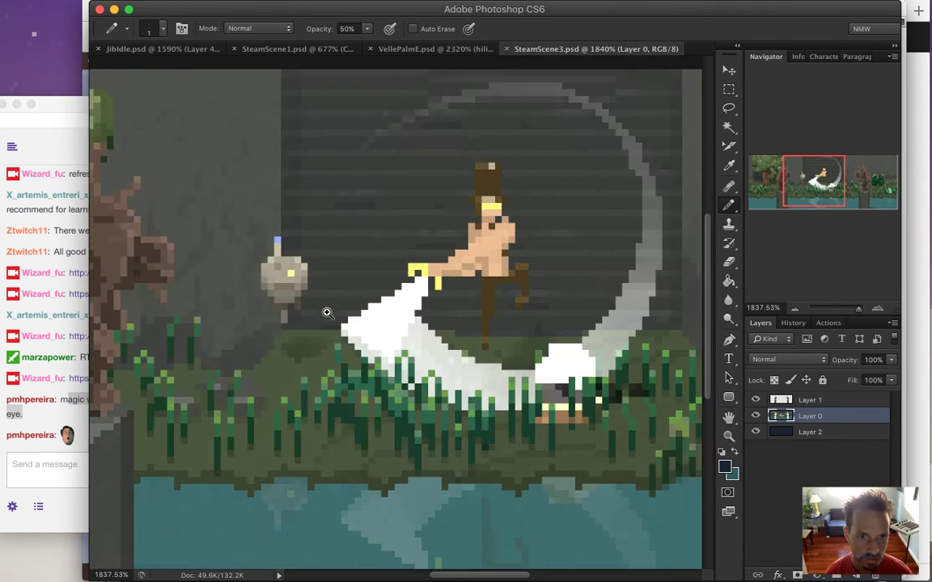
{"action": "left_click", "coordinate": [728, 127]}
{"action": "left_click", "coordinate": [279, 265]}
{"action": "left_click", "coordinate": [281, 274], "text": "shift"}
{"action": "left_click", "coordinate": [275, 282]}
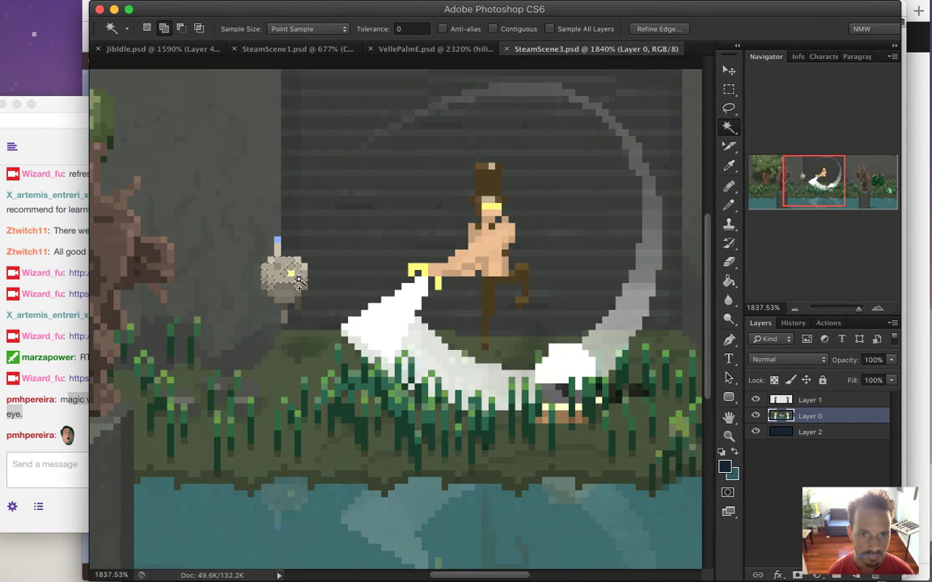
{"action": "left_click", "coordinate": [276, 242]}
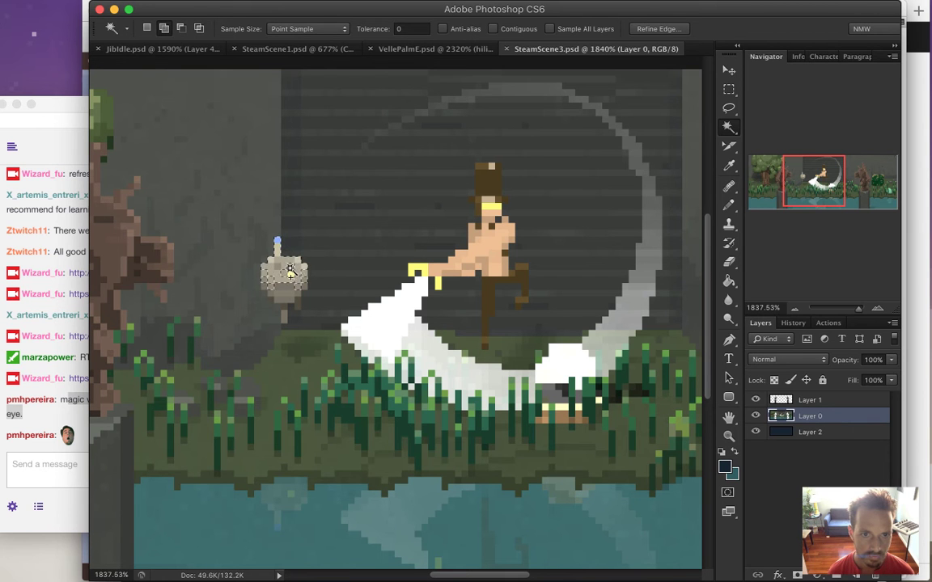
{"action": "left_click", "coordinate": [268, 293]}
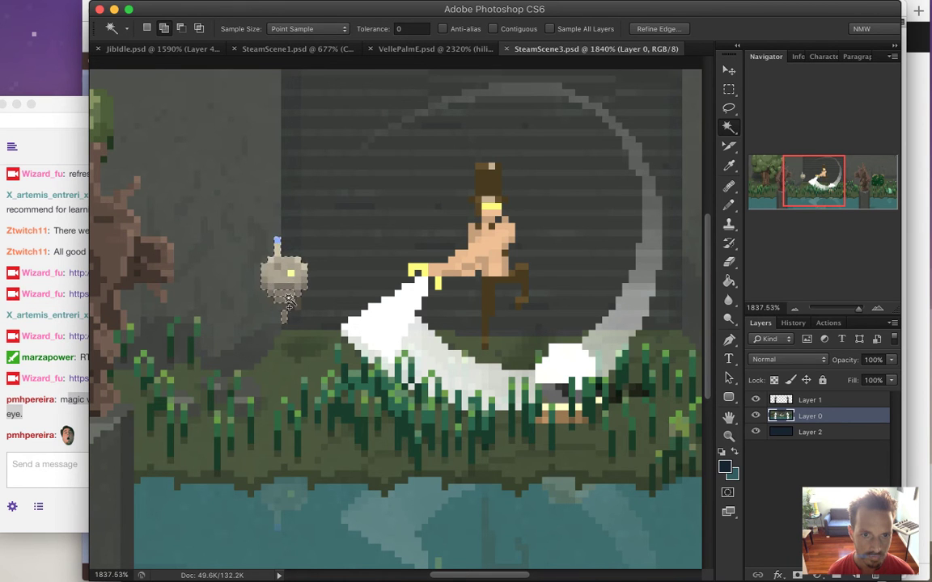
{"action": "left_click", "coordinate": [301, 304]}
{"action": "left_click", "coordinate": [281, 317]}
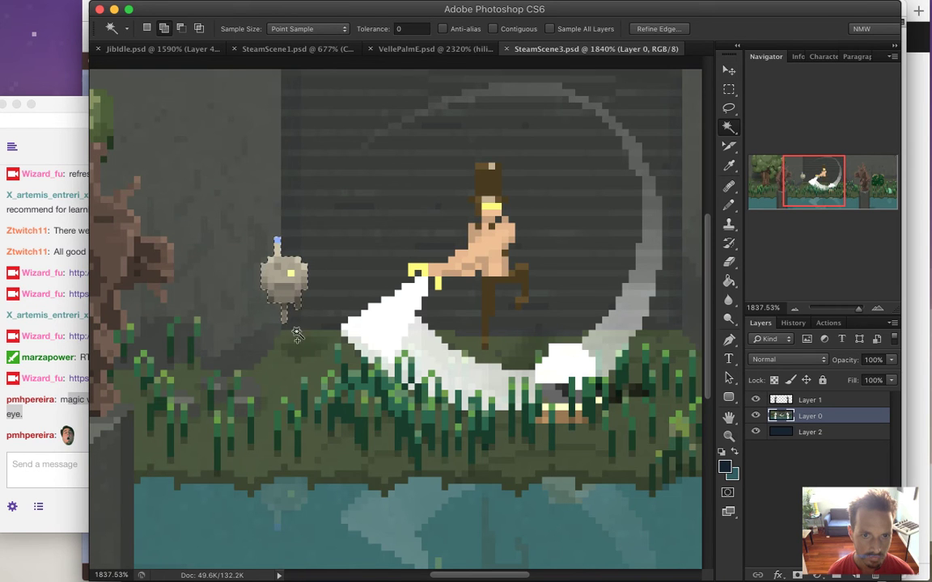
Step: Add the sword-wielding character's skin, top hat, brown legs and yellow sword hilt to the Magic Wand selection
{"action": "left_click", "coordinate": [482, 244], "text": "shift"}
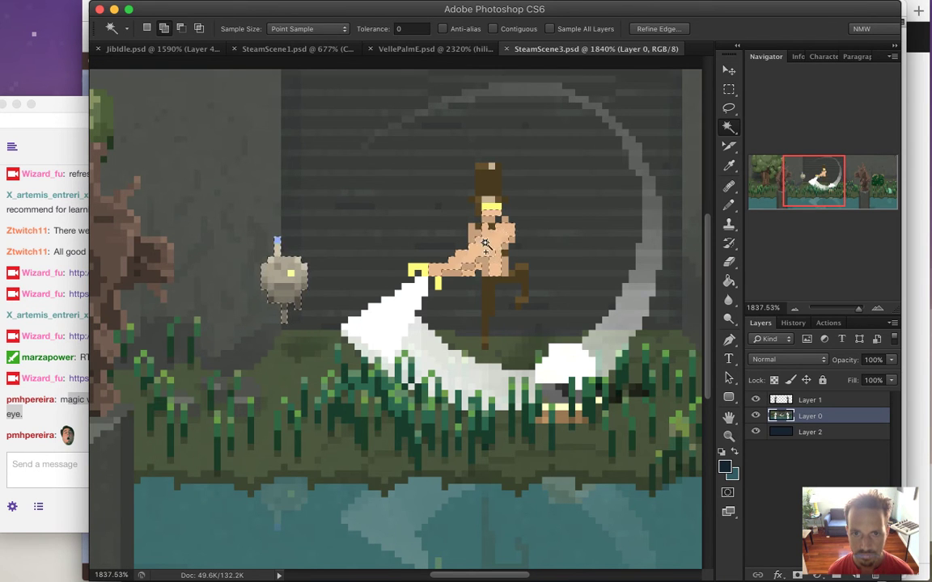
{"action": "left_click", "coordinate": [505, 203], "text": "shift"}
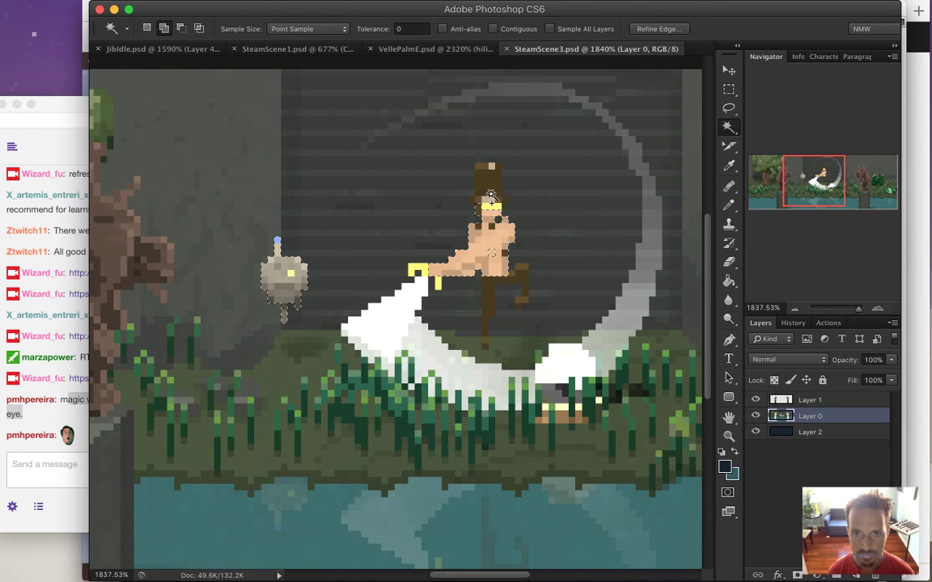
{"action": "left_click", "coordinate": [491, 168], "text": "shift"}
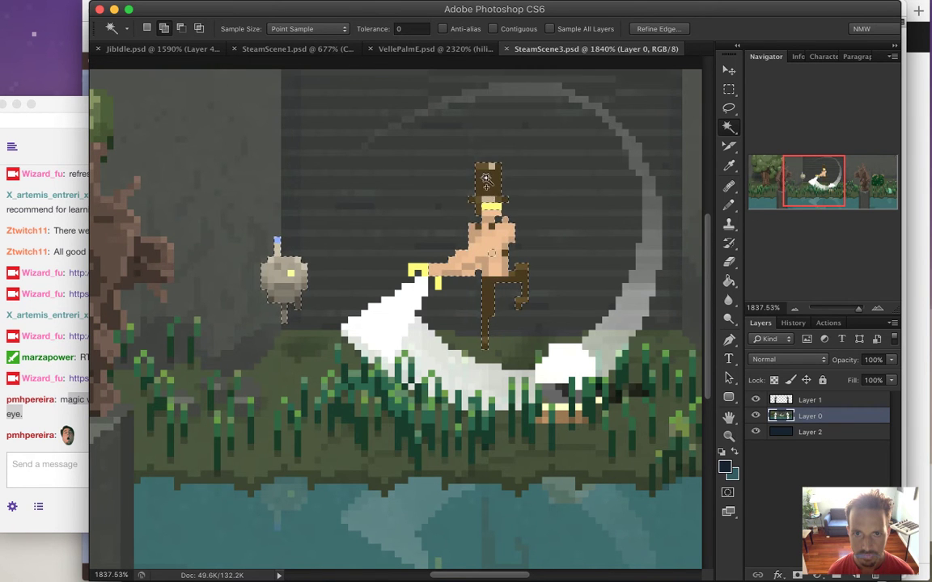
{"action": "left_click", "coordinate": [444, 271], "text": "shift"}
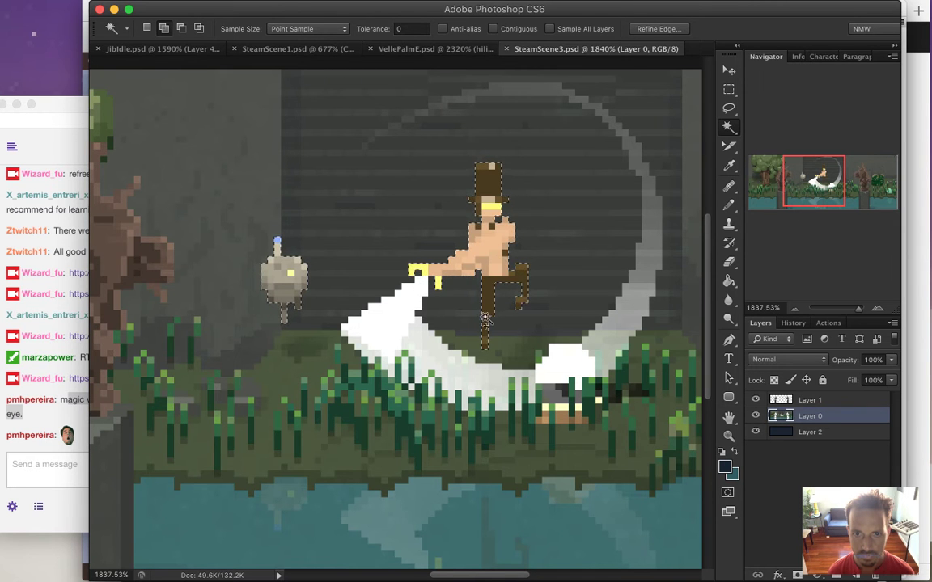
Step: Add the white and pale shades of the sword slash to the selection, undoing any pick that catches the grass
{"action": "left_click", "coordinate": [386, 316], "text": "shift"}
{"action": "left_click", "coordinate": [432, 342], "text": "shift"}
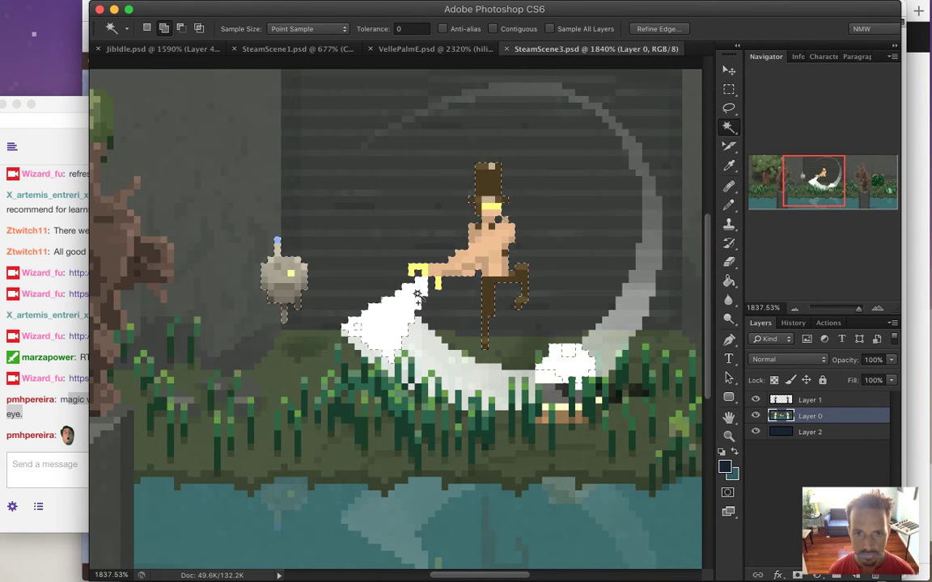
{"action": "left_click", "coordinate": [412, 338], "text": "shift"}
{"action": "left_click", "coordinate": [416, 354], "text": "shift"}
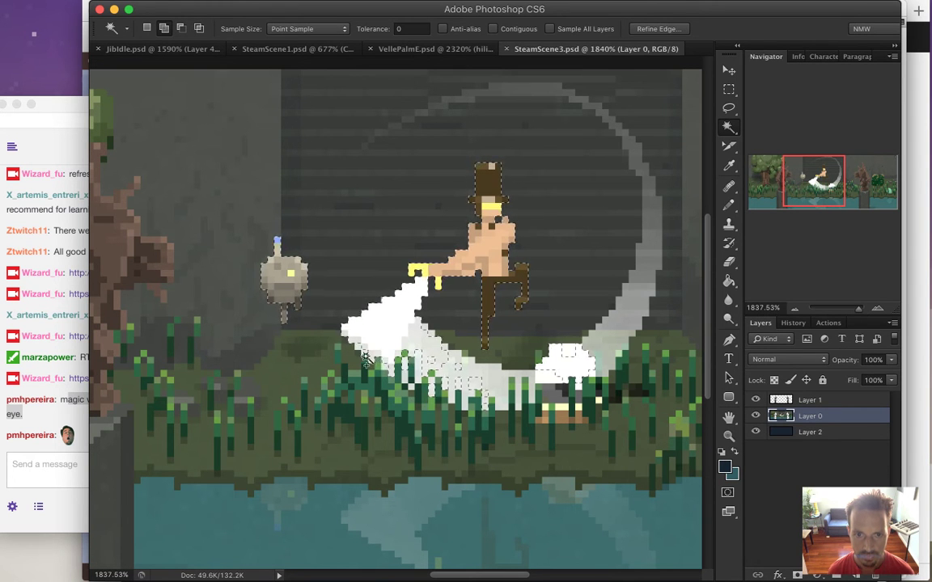
{"action": "left_click", "coordinate": [491, 377], "text": "shift"}
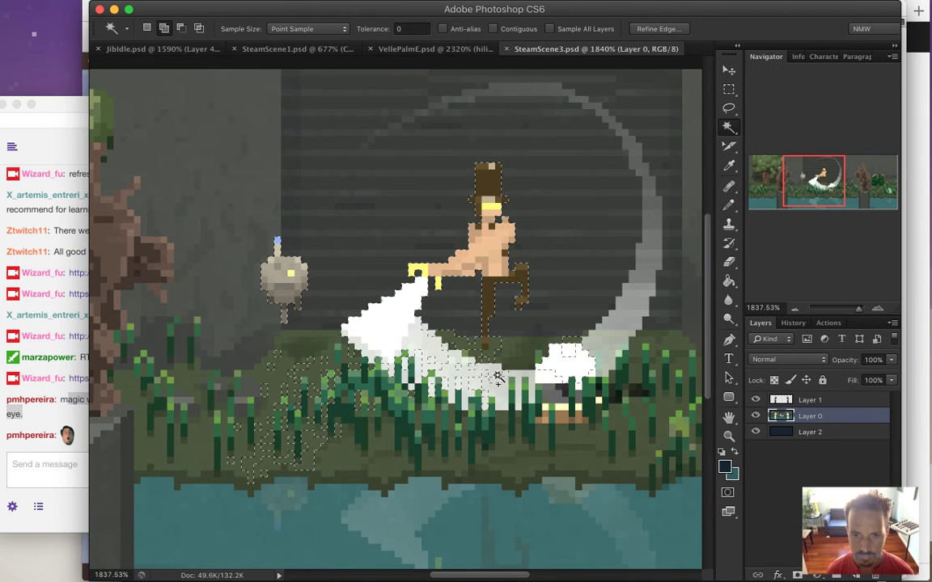
{"action": "key", "text": "ctrl+z"}
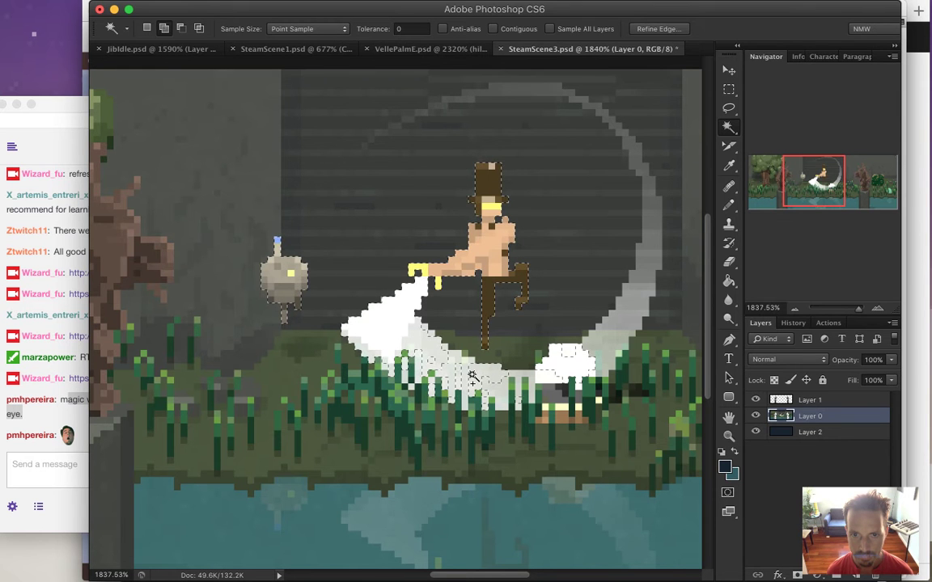
{"action": "left_click", "coordinate": [604, 346], "text": "shift"}
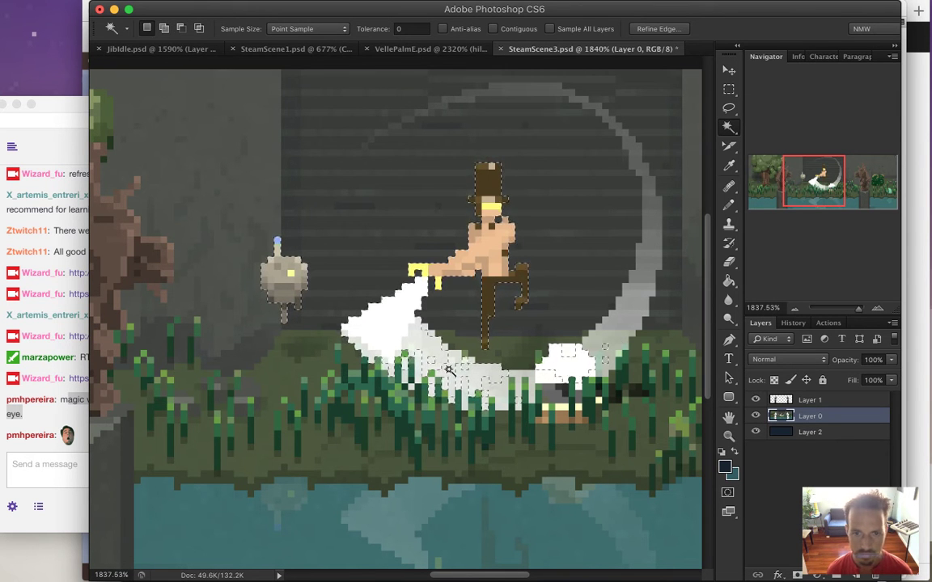
Step: Use the Rectangular Marquee to add the unselected gaps in the pale slash between the grass blades
{"action": "key", "text": "b"}
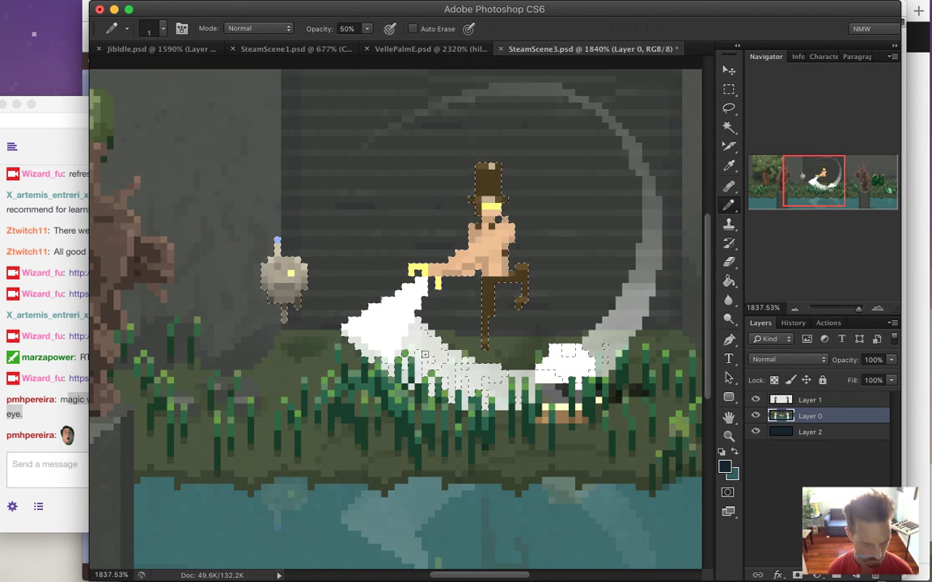
{"action": "key", "text": "m"}
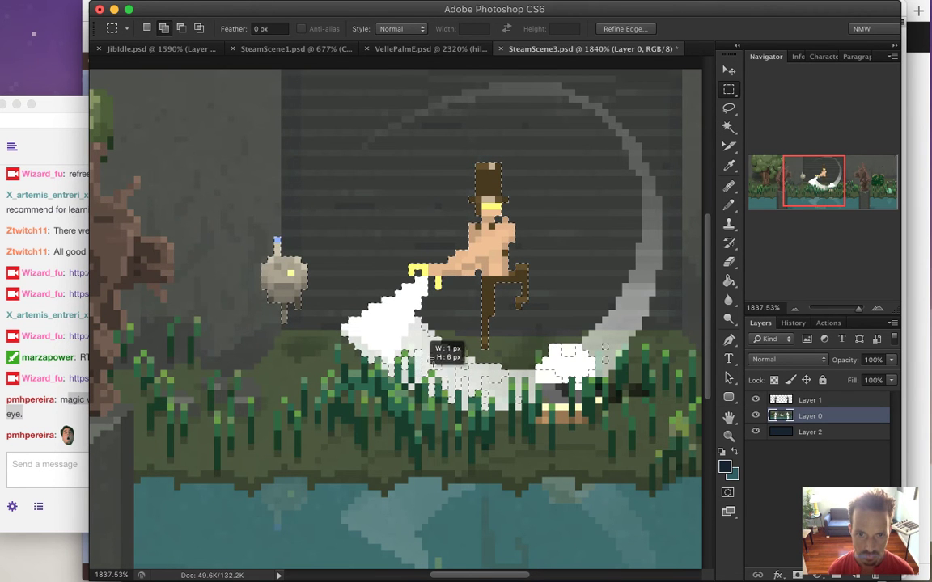
{"action": "scroll", "coordinate": [433, 363], "scroll_direction": "up", "scroll_amount": 3}
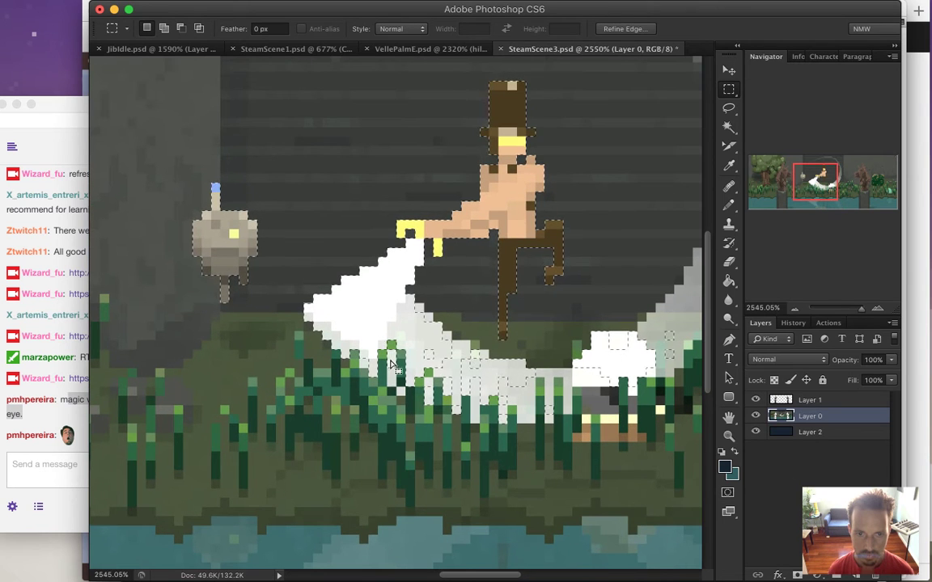
{"action": "left_click", "coordinate": [408, 356], "text": "shift"}
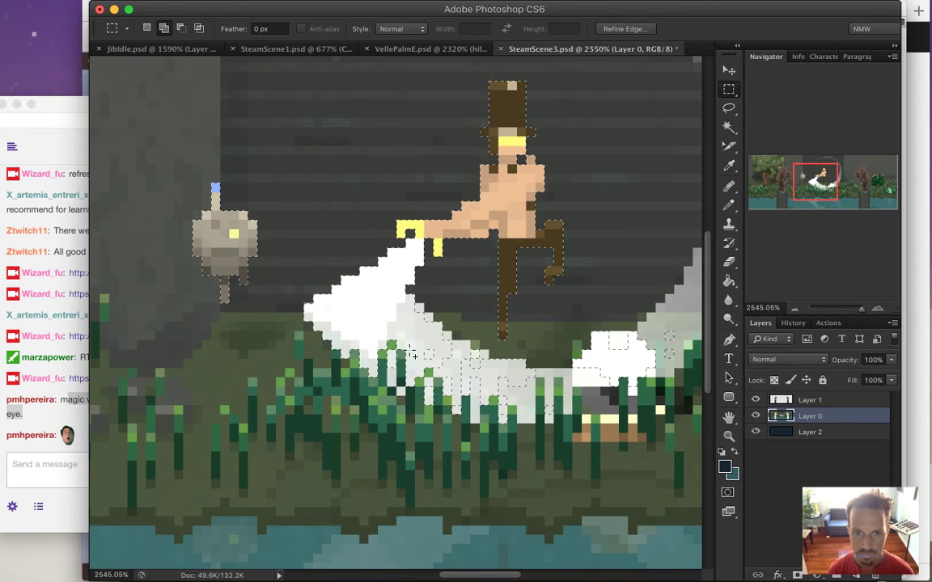
{"action": "left_click_drag", "start_coordinate": [425, 353], "coordinate": [518, 394]}
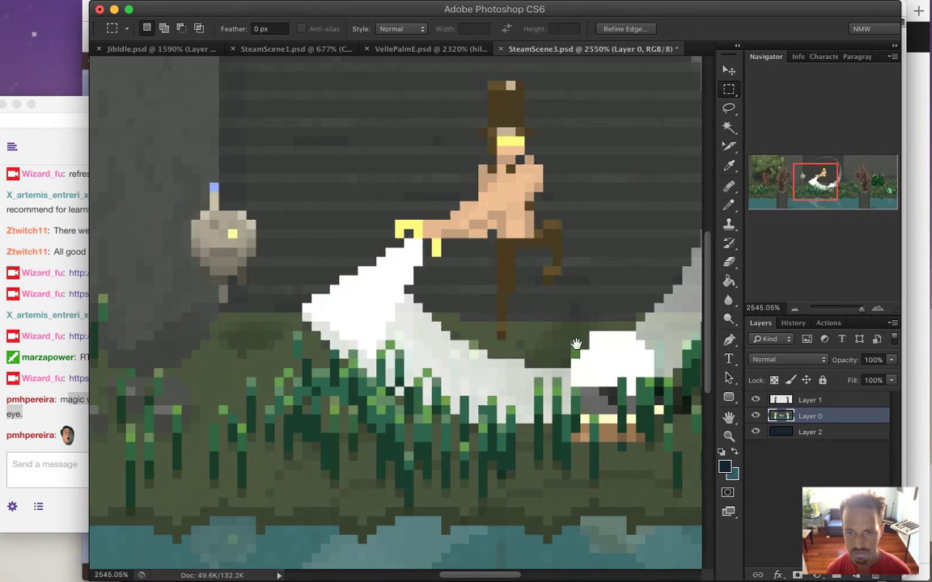
{"action": "scroll", "coordinate": [582, 355], "scroll_direction": "right", "scroll_amount": 5}
{"action": "left_click_drag", "start_coordinate": [360, 374], "coordinate": [390, 414]}
{"action": "left_click_drag", "start_coordinate": [415, 365], "coordinate": [430, 398]}
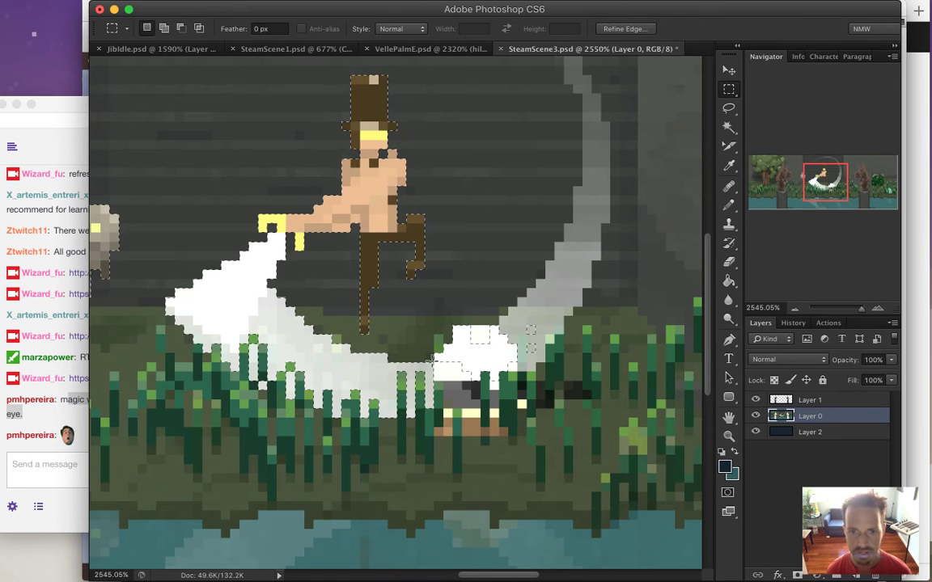
Step: Add the missing pixels of the white patch and the pale trail beside it to the selection with the Rectangular Marquee
{"action": "left_click_drag", "start_coordinate": [474, 374], "coordinate": [496, 382]}
{"action": "left_click_drag", "start_coordinate": [506, 341], "coordinate": [503, 324]}
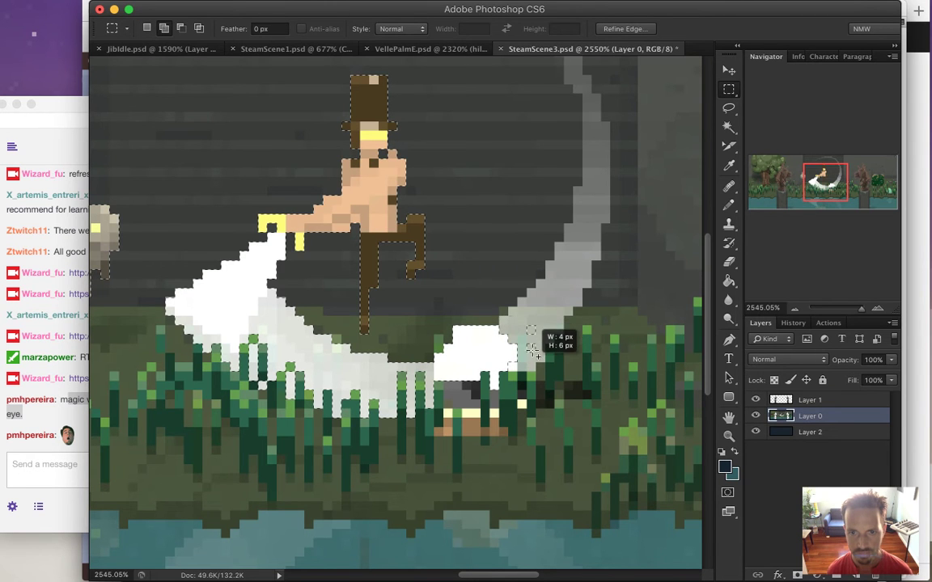
{"action": "left_click_drag", "start_coordinate": [513, 313], "coordinate": [551, 319]}
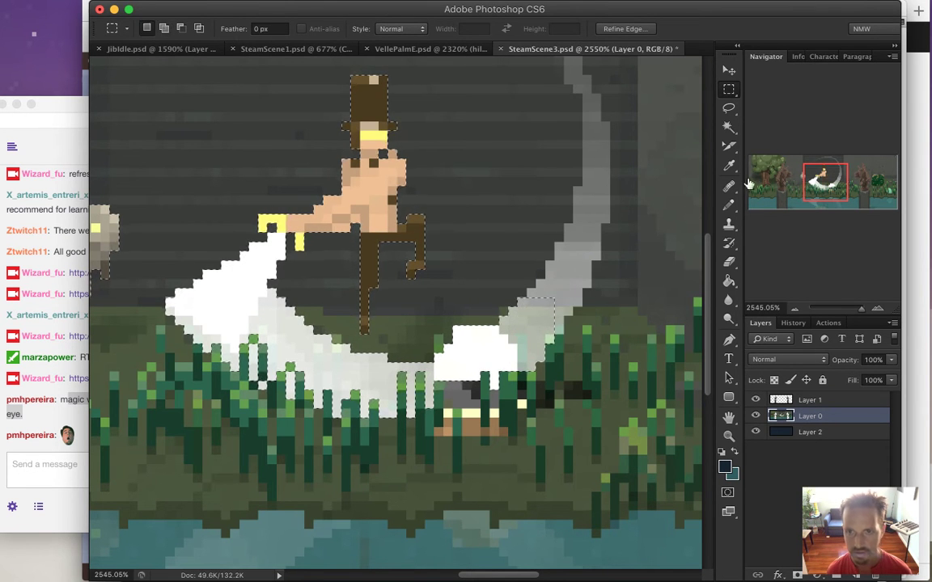
Step: Extend the selection with the Magic Wand up the grey slash trail to the character's right
{"action": "key", "text": "w"}
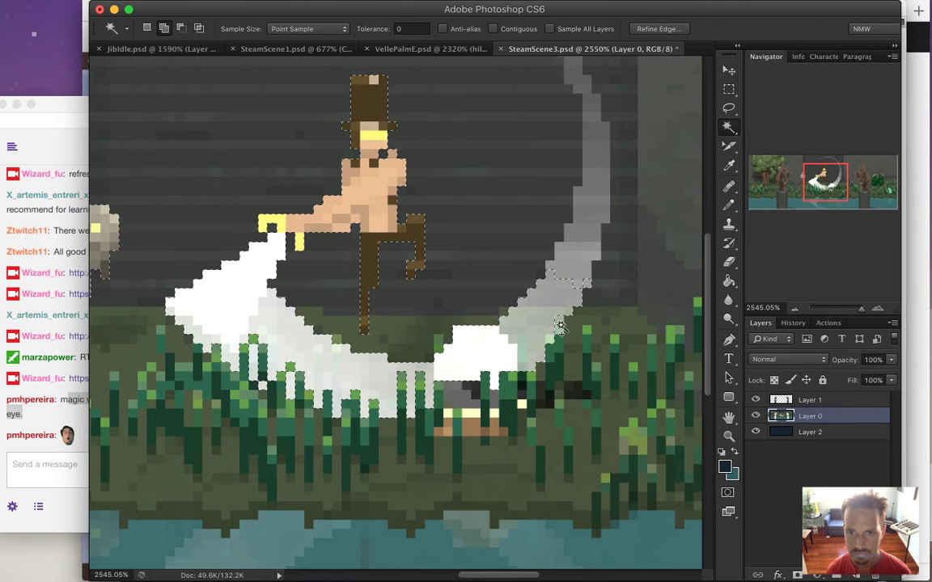
{"action": "left_click", "coordinate": [588, 264], "text": "shift"}
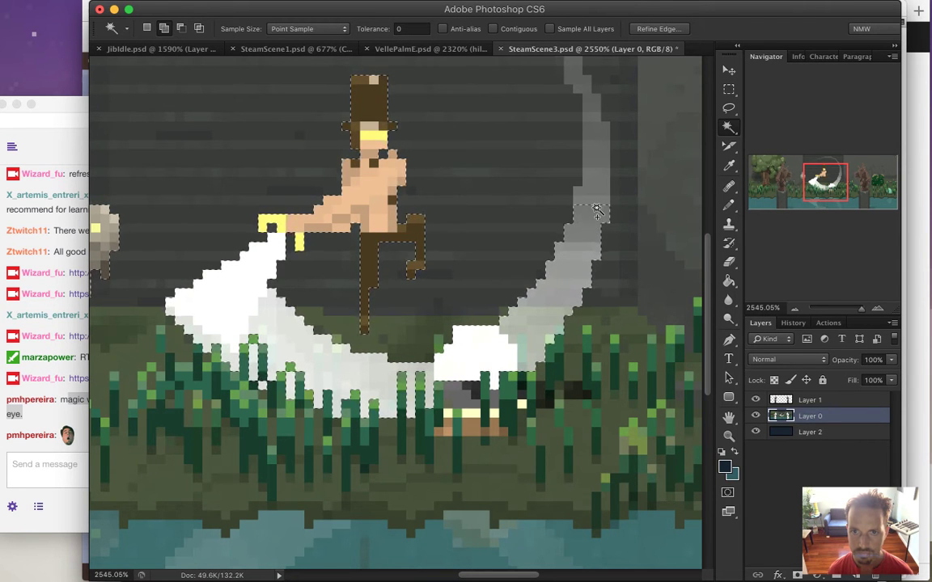
{"action": "left_click", "coordinate": [606, 150], "text": "shift"}
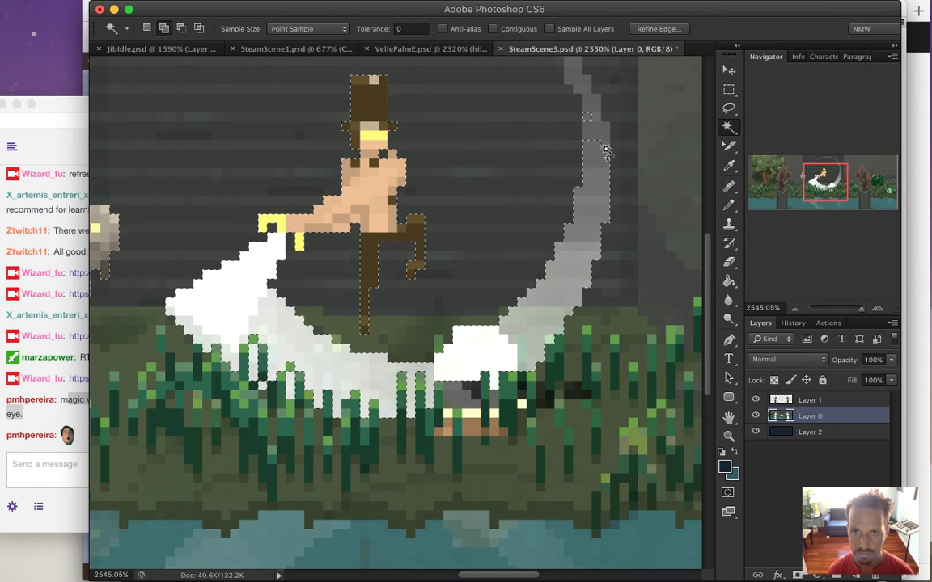
{"action": "left_click", "coordinate": [598, 127], "text": "shift"}
{"action": "left_click", "coordinate": [577, 81], "text": "shift"}
{"action": "scroll", "coordinate": [536, 194], "scroll_direction": "up", "scroll_amount": 5}
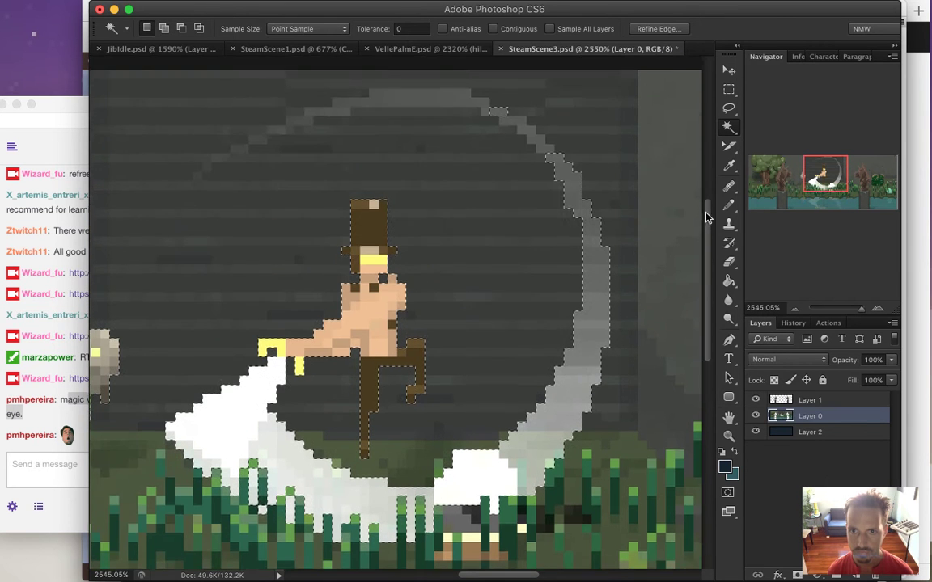
Step: Add the grey shades along the top of the slash arc above the character to the Magic Wand selection
{"action": "left_click", "coordinate": [537, 194], "text": "shift"}
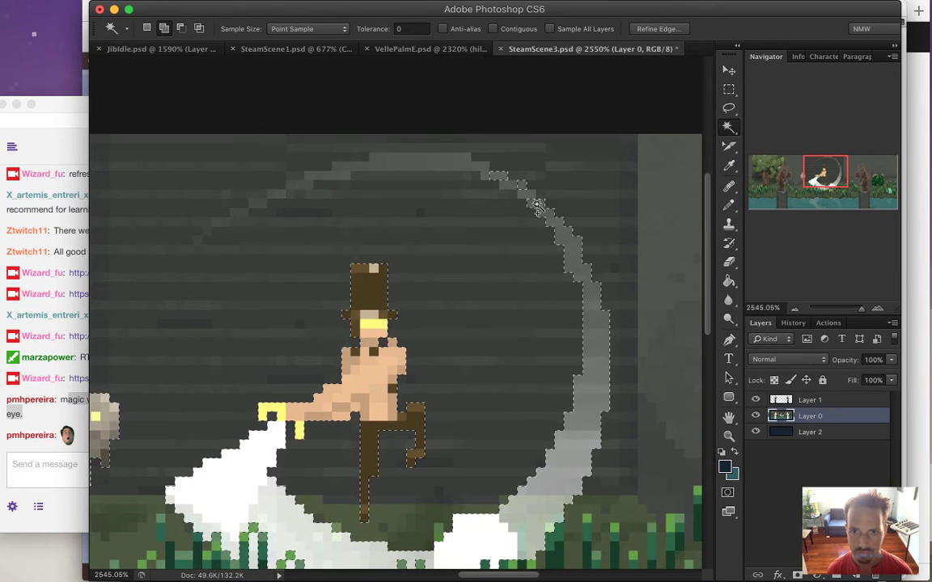
{"action": "left_click", "coordinate": [485, 177], "text": "shift"}
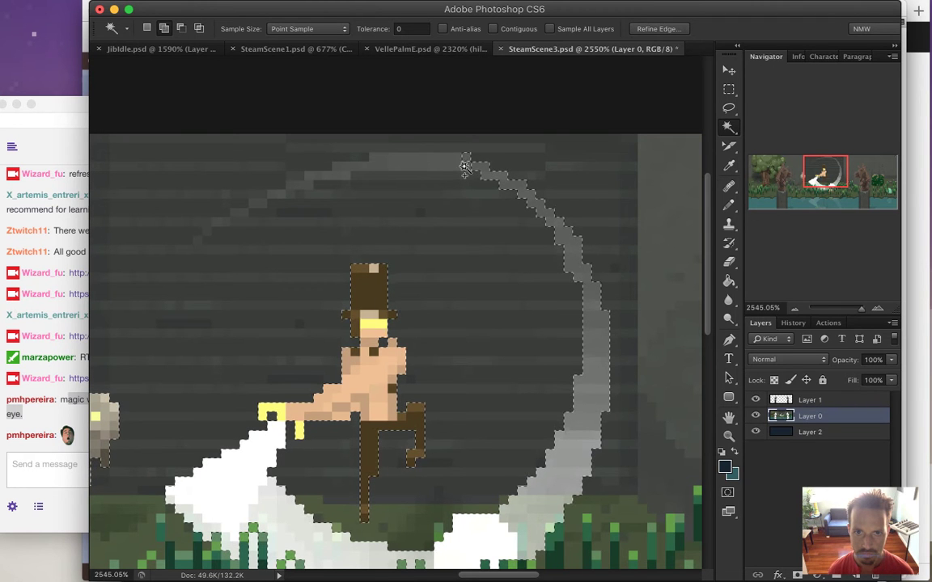
{"action": "left_click", "coordinate": [397, 168], "text": "shift"}
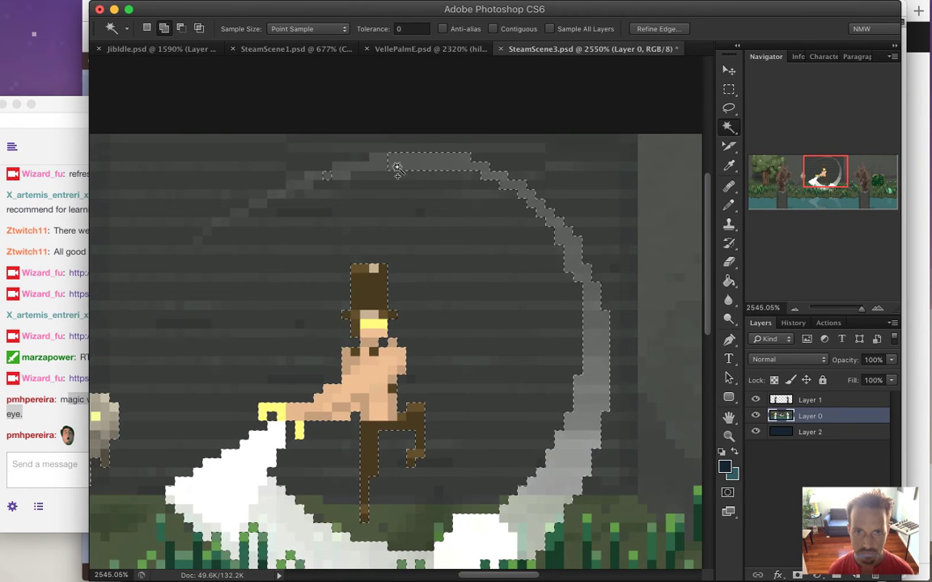
{"action": "left_click", "coordinate": [336, 183], "text": "shift"}
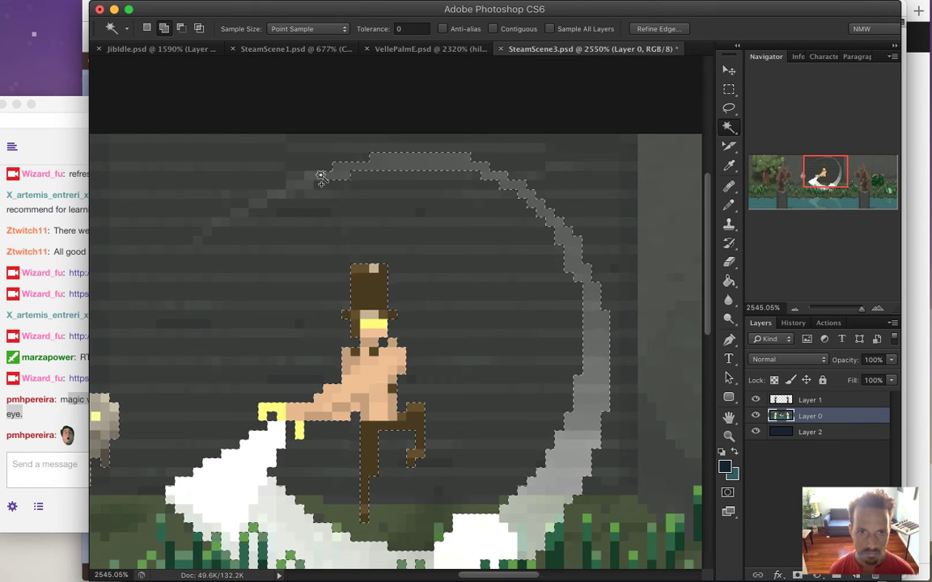
{"action": "left_click", "coordinate": [312, 181], "text": "shift"}
{"action": "key", "text": "super+z"}
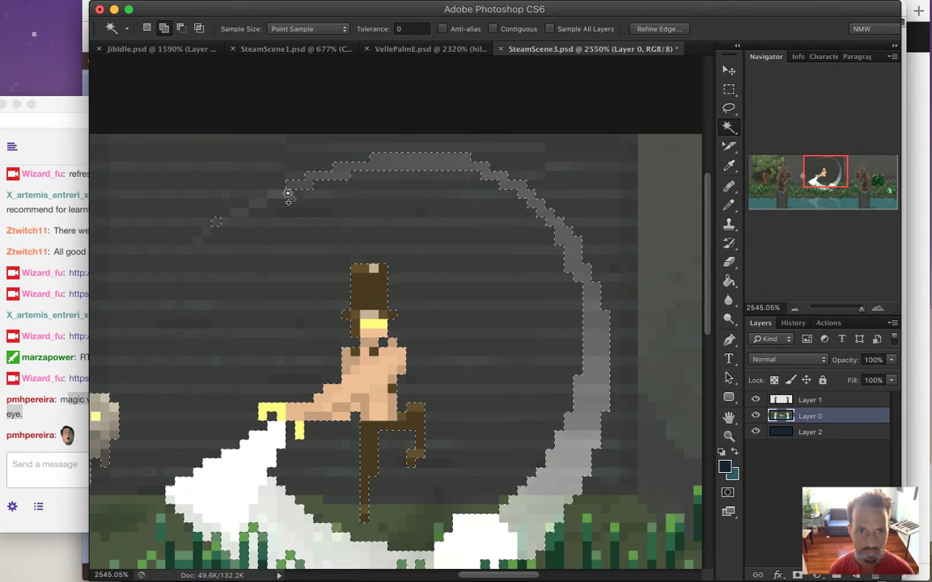
{"action": "left_click", "coordinate": [275, 198]}
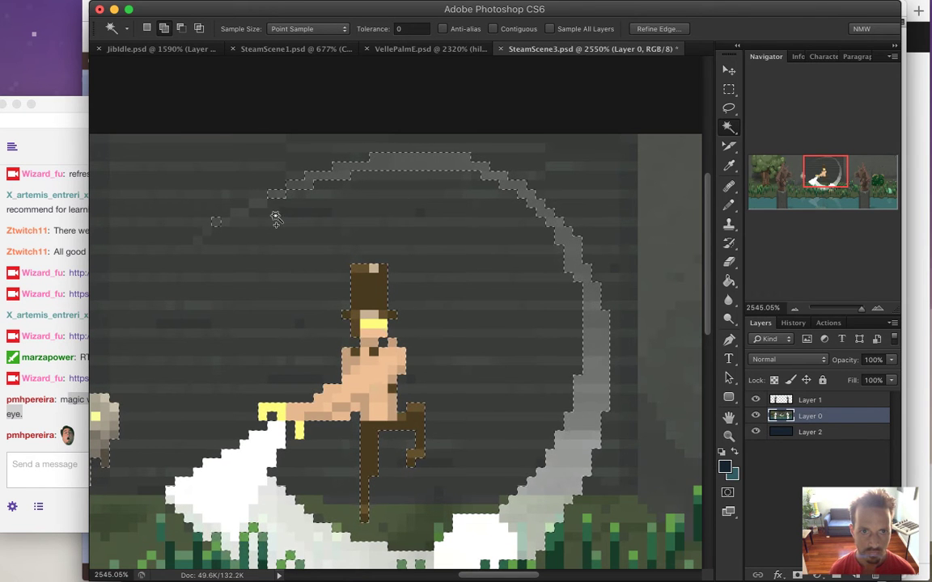
Step: Add the faint tail end of the slash arc with the Rectangular Marquee, and fit the whole scene in view
{"action": "key", "text": "v"}
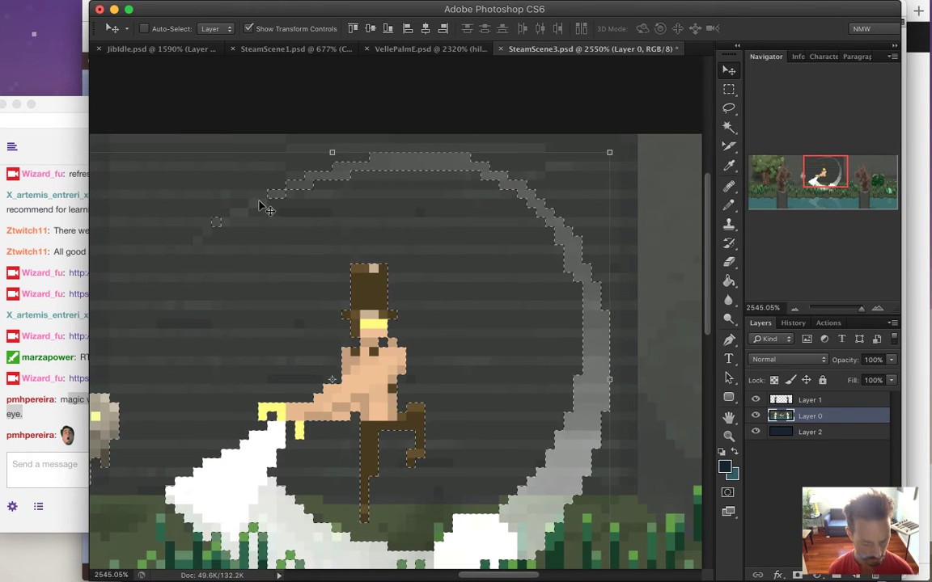
{"action": "key", "text": "m"}
{"action": "left_click_drag", "start_coordinate": [250, 205], "coordinate": [211, 204]}
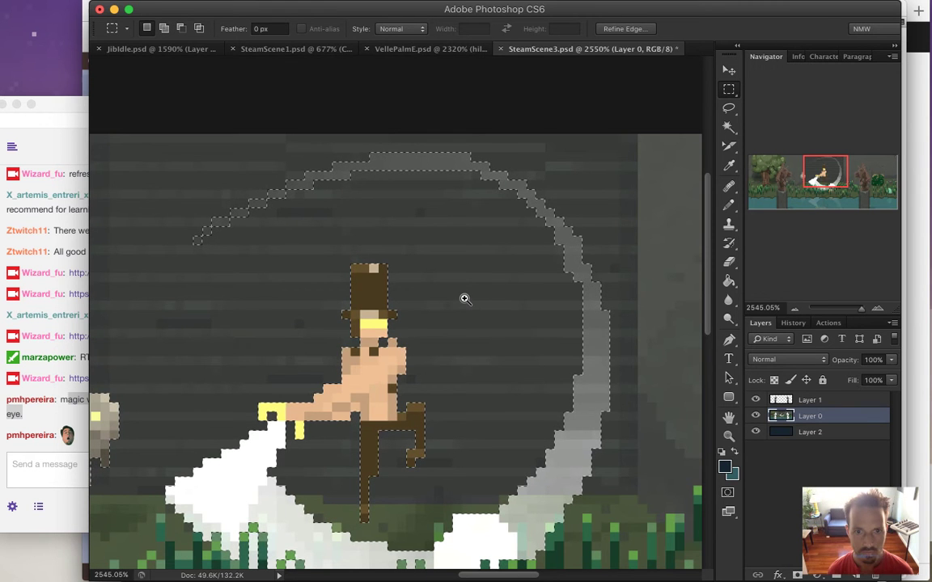
{"action": "key", "text": "super+0"}
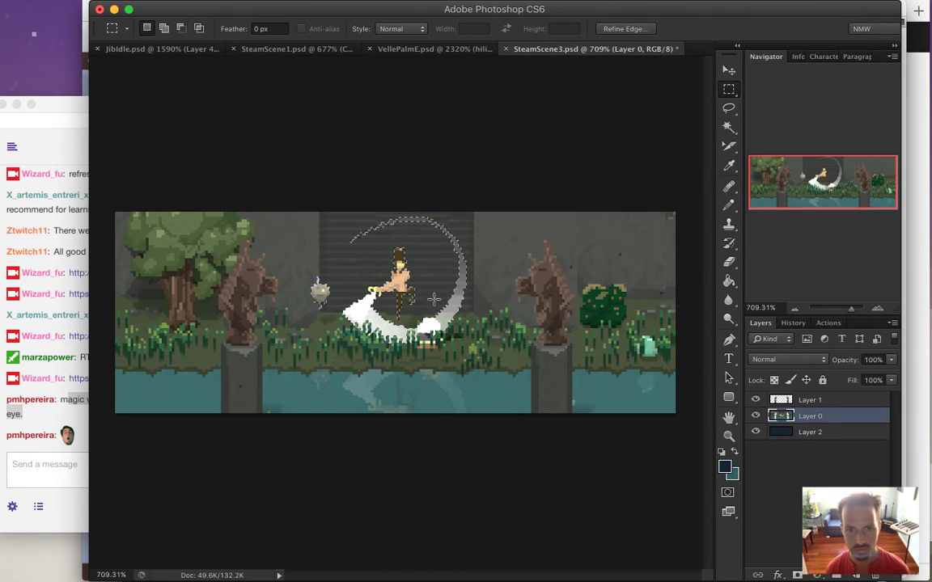
Step: Cut the selected robot, character and sword slash onto their own layer, and lower Layer 0's opacity to 19%
{"action": "right_click", "coordinate": [400, 280]}
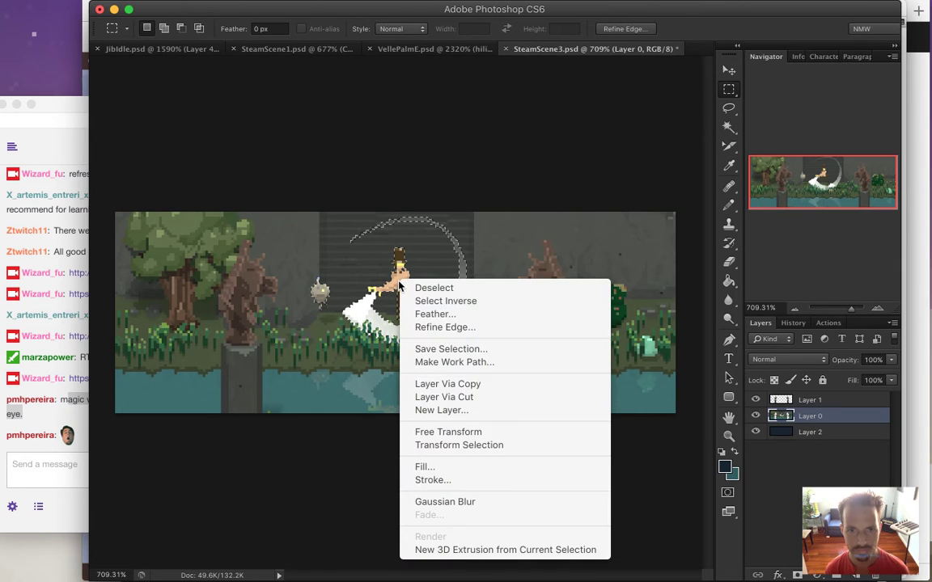
{"action": "left_click", "coordinate": [464, 398]}
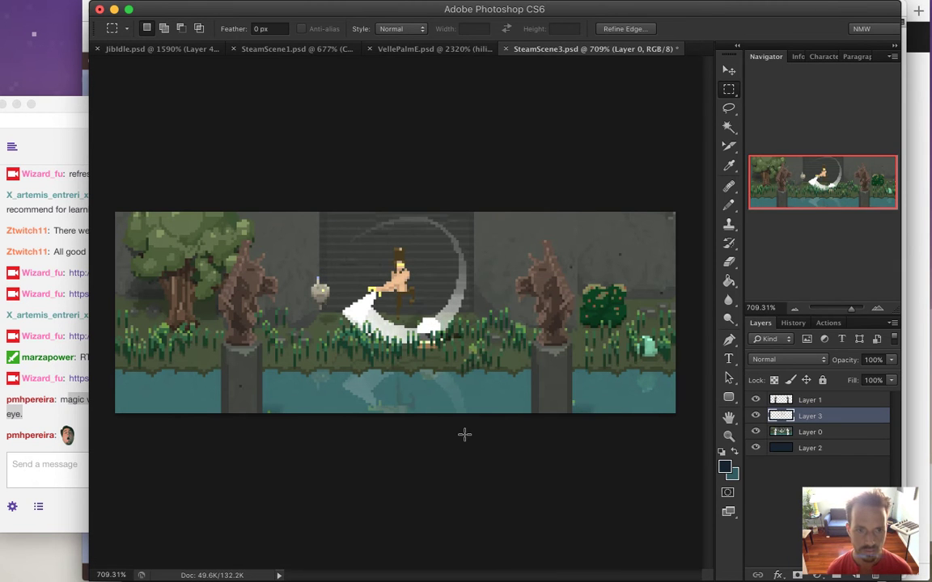
{"action": "left_click", "coordinate": [791, 437]}
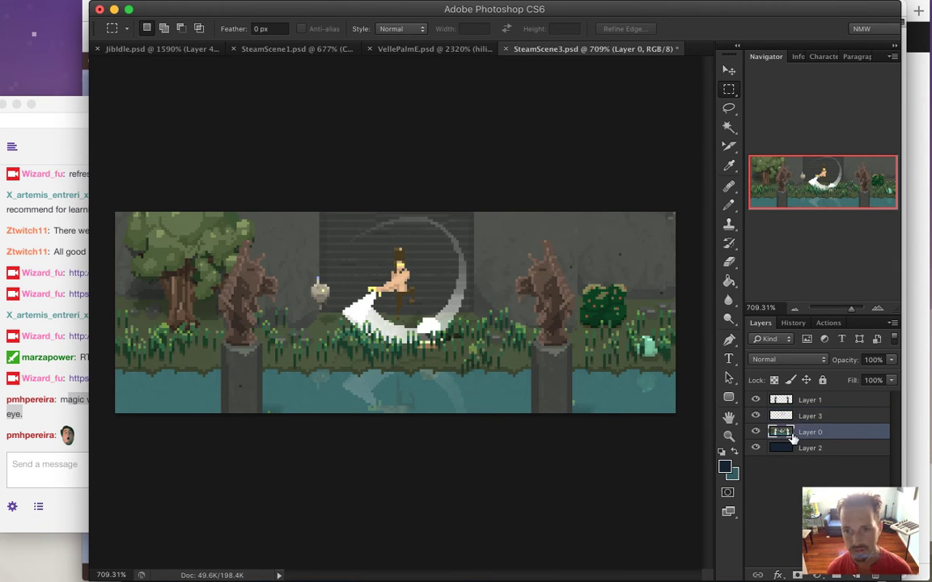
{"action": "left_click_drag", "start_coordinate": [891, 360], "coordinate": [836, 381]}
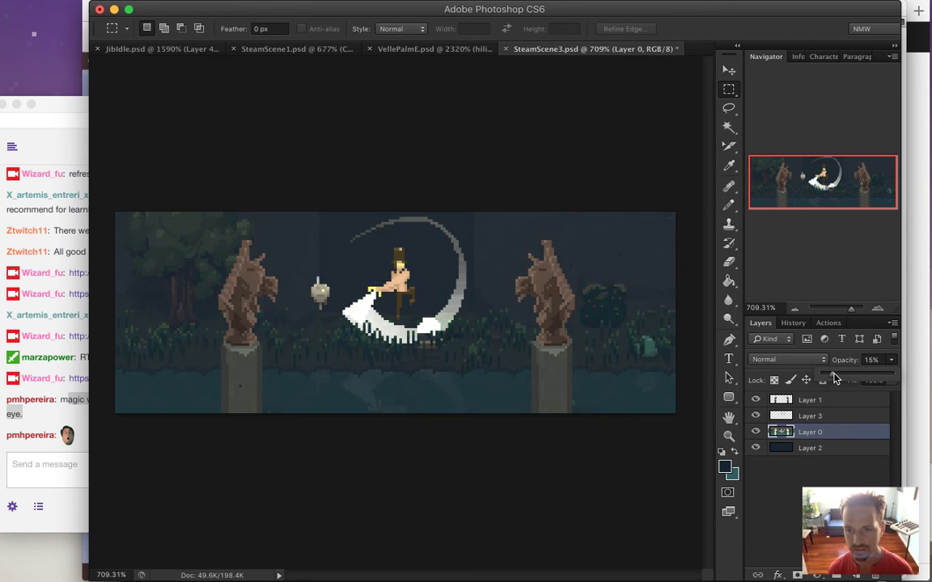
{"action": "left_click_drag", "start_coordinate": [835, 378], "coordinate": [808, 393]}
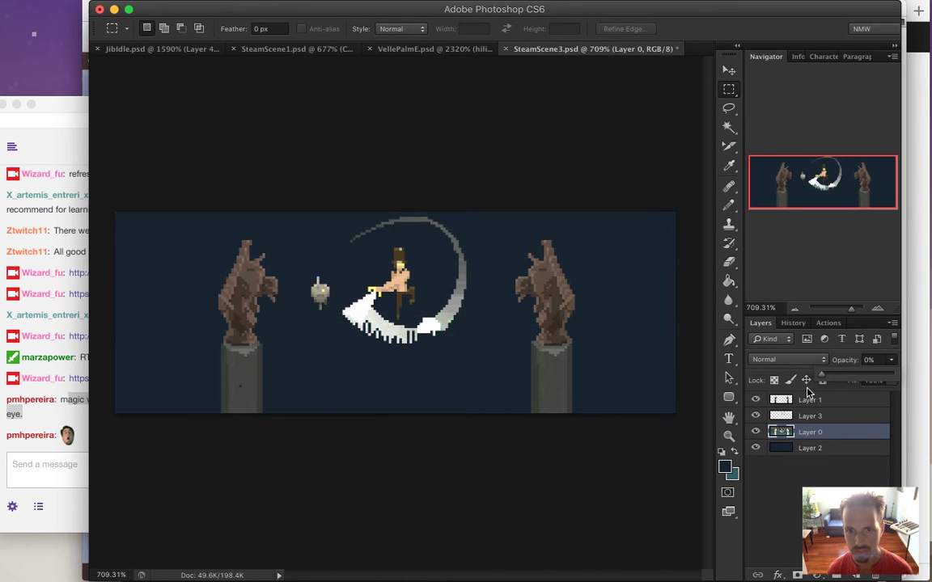
{"action": "left_click_drag", "start_coordinate": [812, 391], "coordinate": [836, 379]}
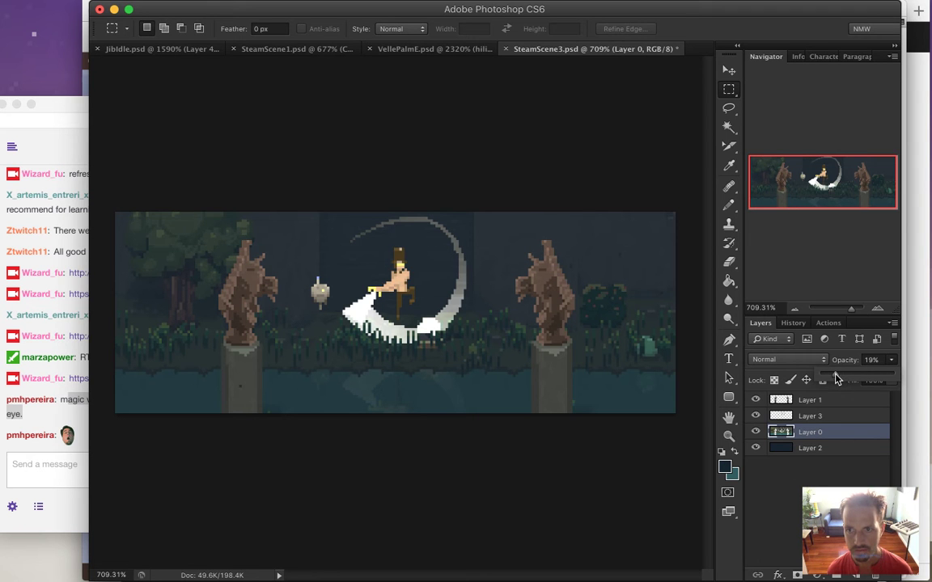
{"action": "left_click", "coordinate": [776, 473]}
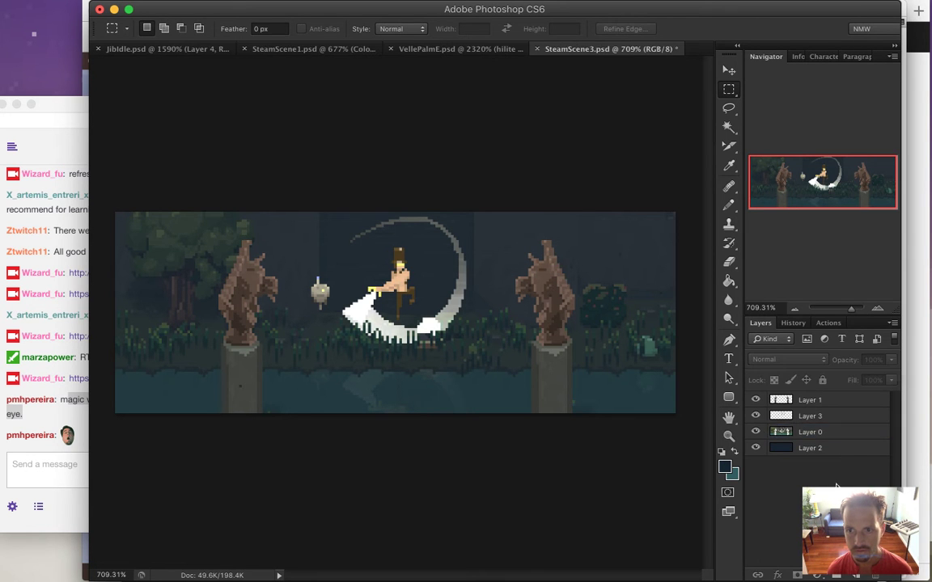
Step: Add a Reveal All layer mask to Layer 0
{"action": "mouse_move", "coordinate": [322, 2]}
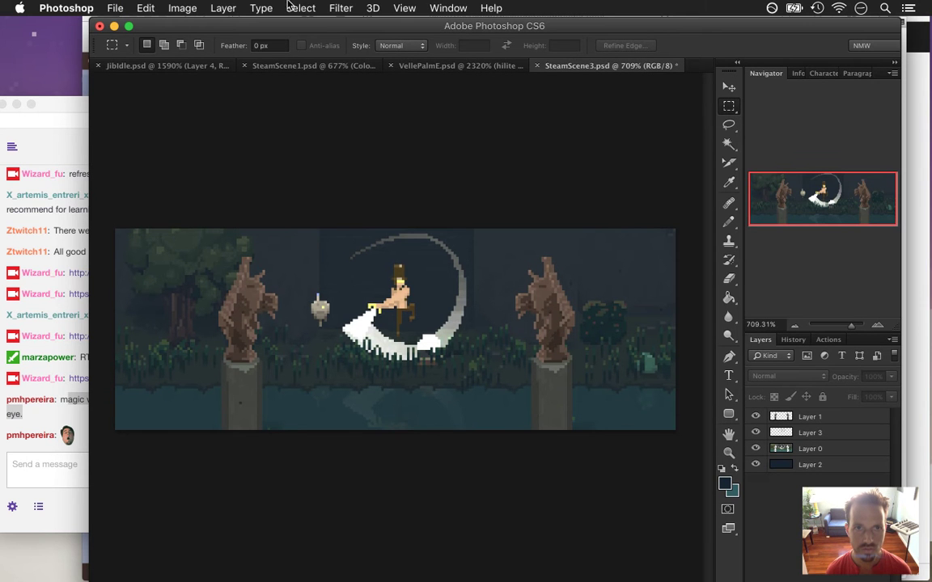
{"action": "left_click", "coordinate": [223, 8]}
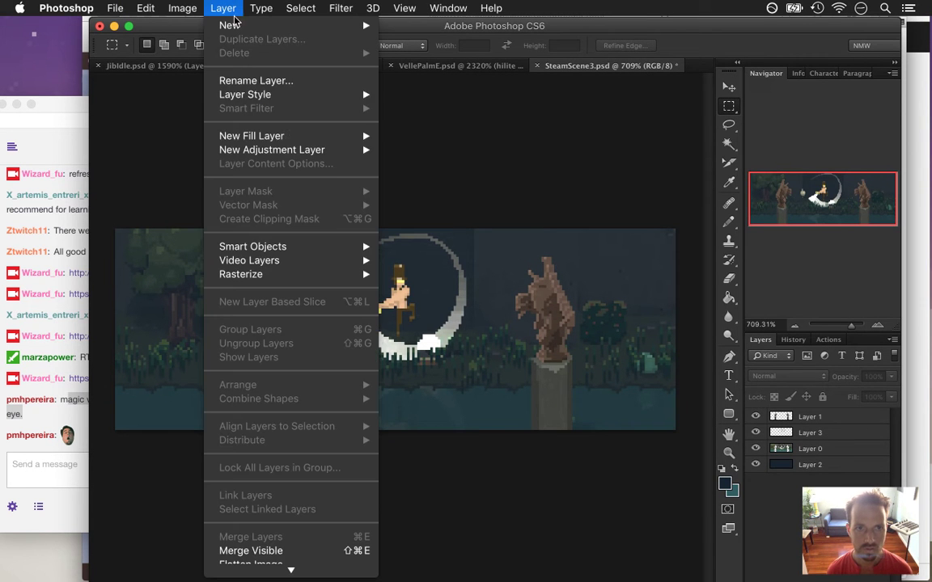
{"action": "mouse_move", "coordinate": [324, 265]}
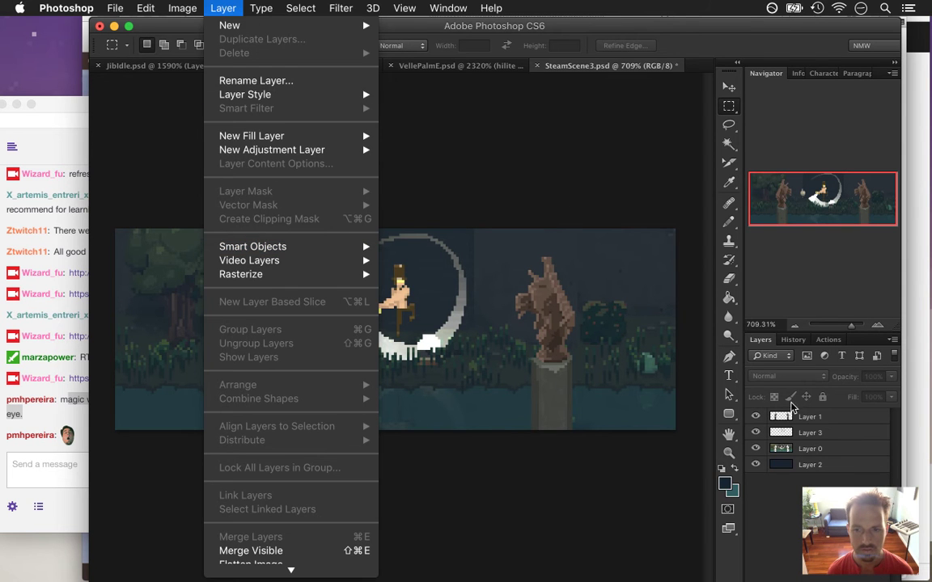
{"action": "left_click", "coordinate": [785, 449]}
{"action": "left_click", "coordinate": [785, 451]}
{"action": "left_click", "coordinate": [785, 435]}
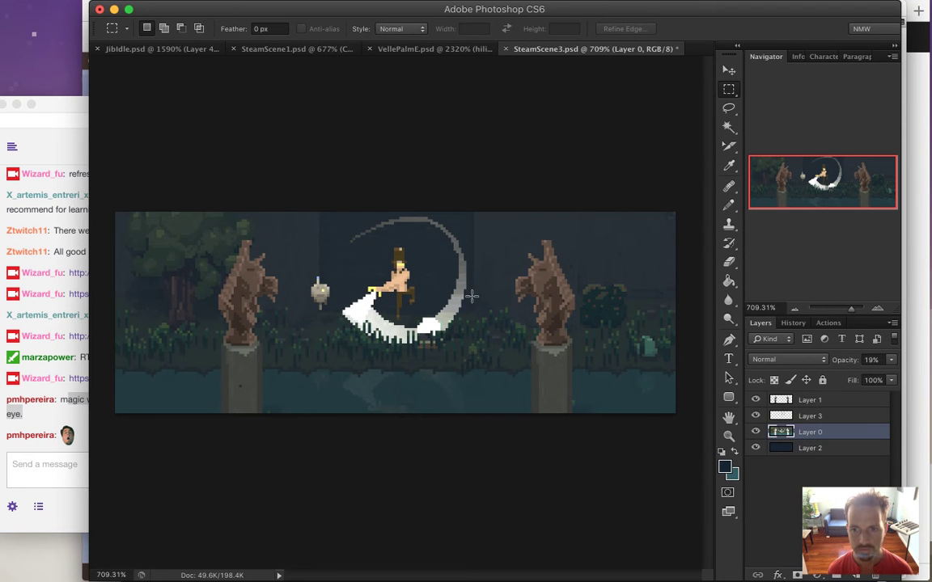
{"action": "left_click", "coordinate": [223, 8]}
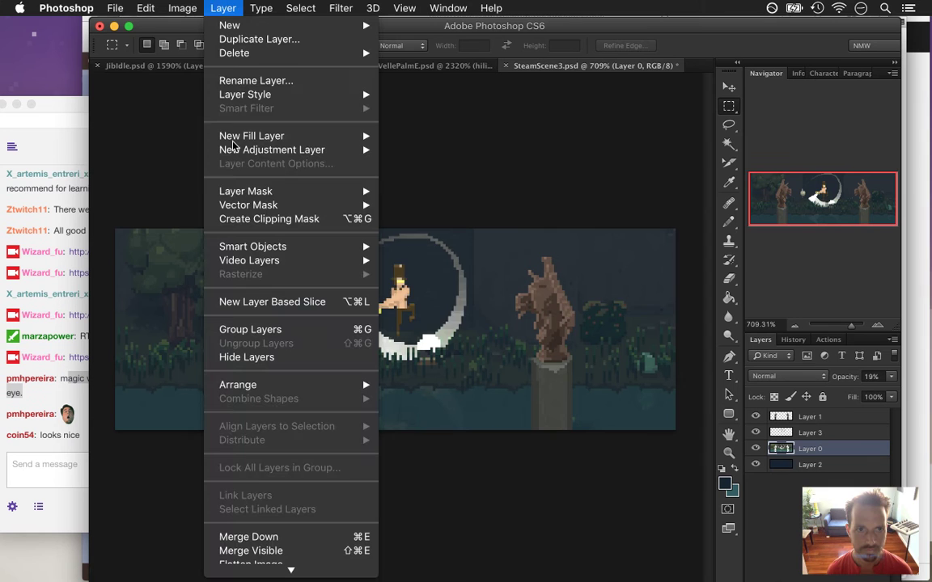
{"action": "mouse_move", "coordinate": [243, 191]}
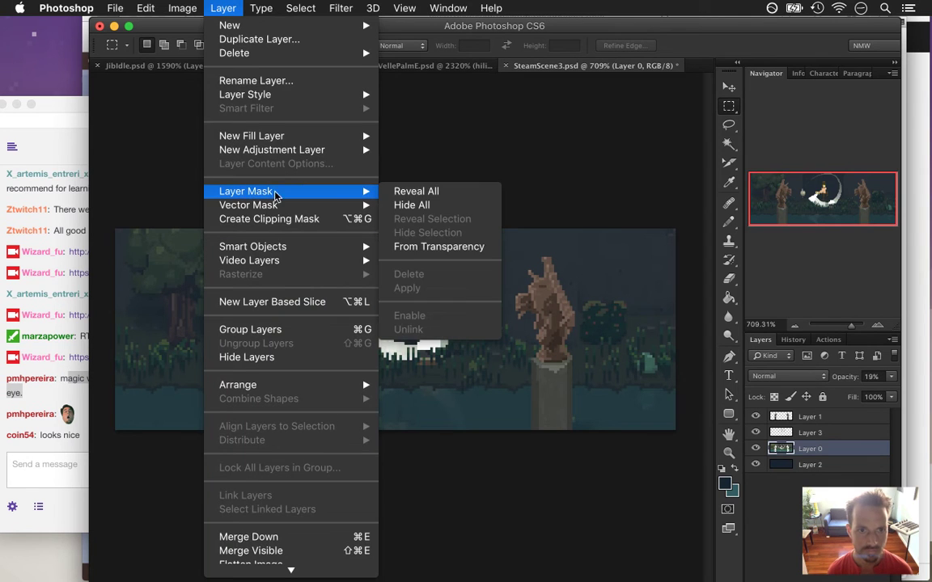
{"action": "left_click", "coordinate": [421, 192]}
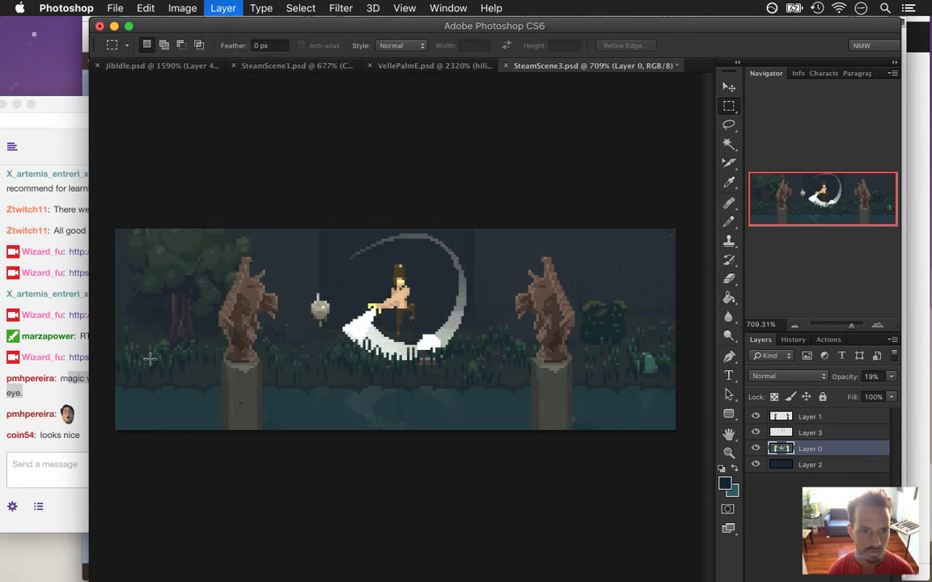
{"action": "left_click", "coordinate": [55, 397]}
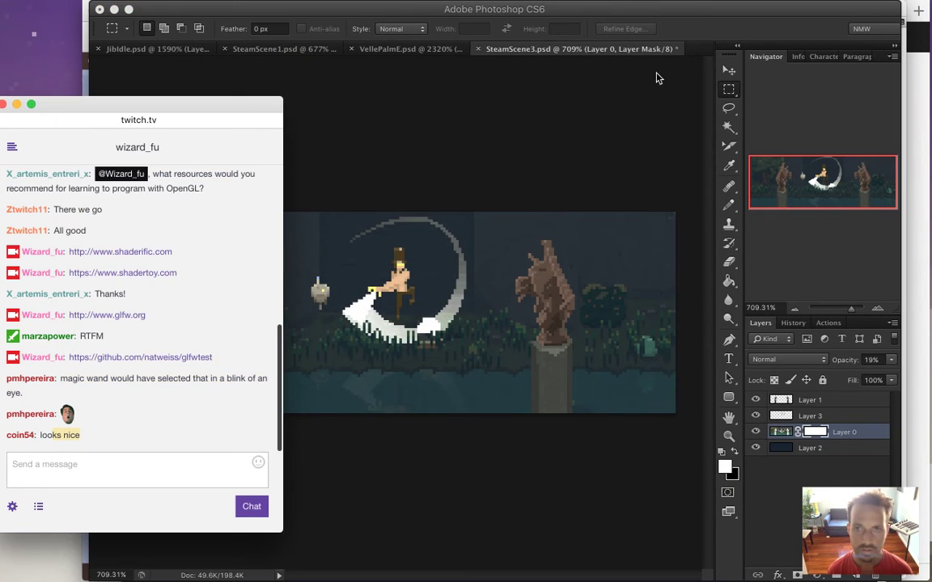
{"action": "left_click", "coordinate": [598, 83]}
{"action": "key", "text": "super+Tab"}
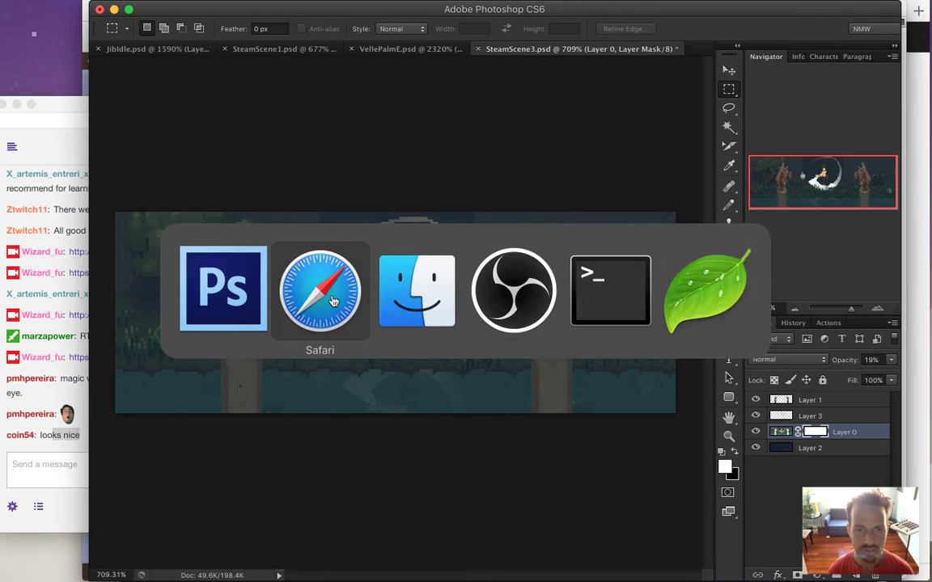
{"action": "left_click", "coordinate": [566, 316]}
{"action": "left_click_drag", "start_coordinate": [883, 230], "coordinate": [882, 282]}
{"action": "key", "text": "super+Tab"}
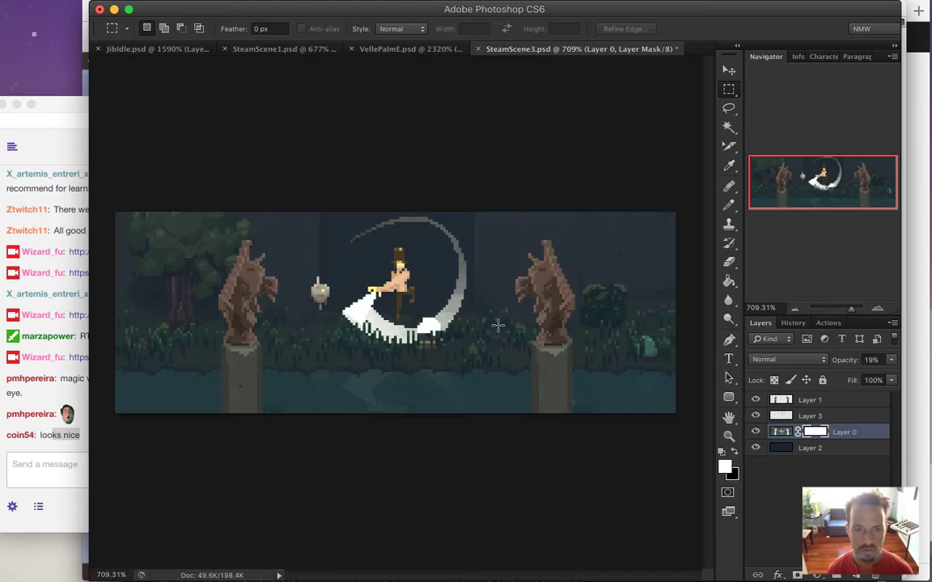
Step: Fill Layer 0's mask with a white-to-black diamond gradient running from the canvas centre out toward its side edge
{"action": "left_click", "coordinate": [814, 433], "text": "alt"}
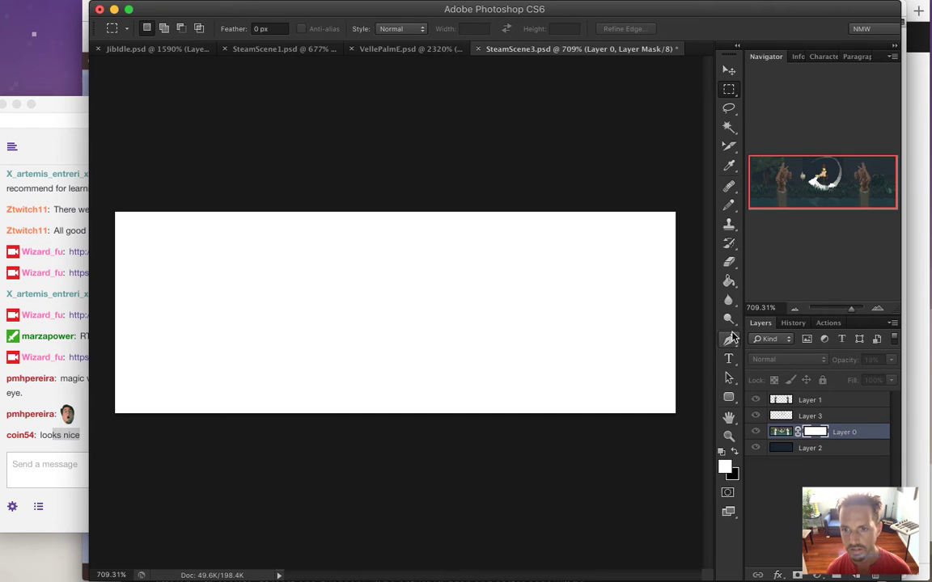
{"action": "left_click", "coordinate": [729, 280]}
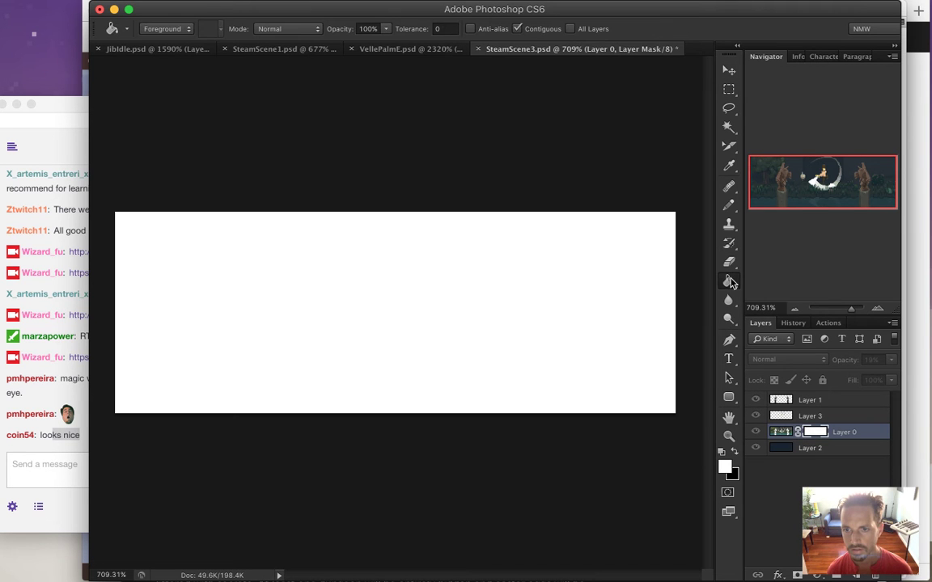
{"action": "left_click_drag", "start_coordinate": [731, 283], "coordinate": [756, 275]}
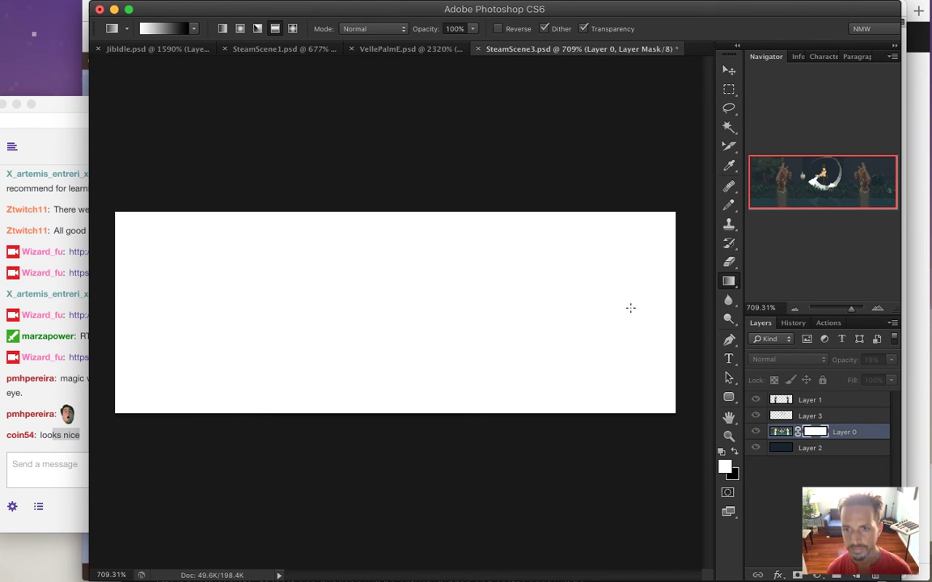
{"action": "left_click", "coordinate": [292, 29]}
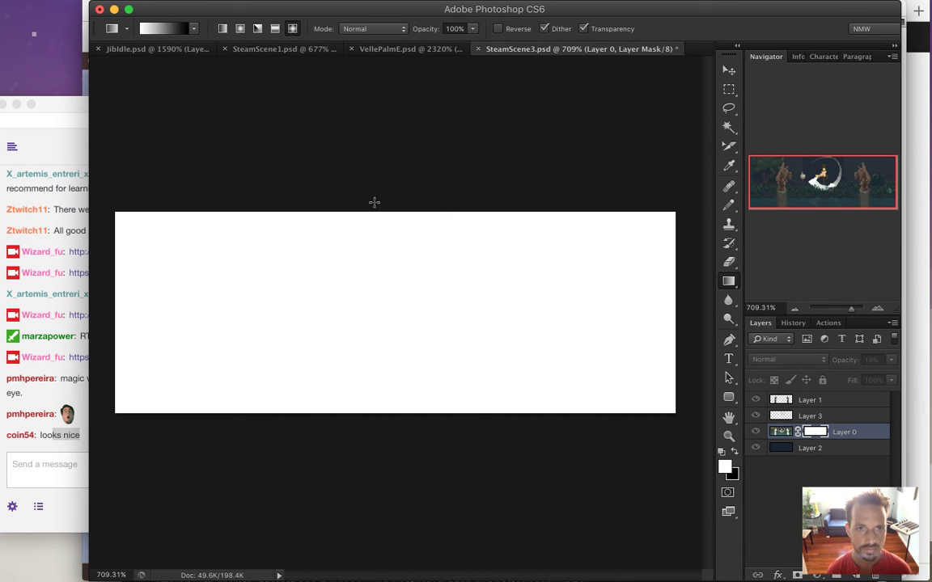
{"action": "left_click_drag", "start_coordinate": [397, 319], "coordinate": [634, 317]}
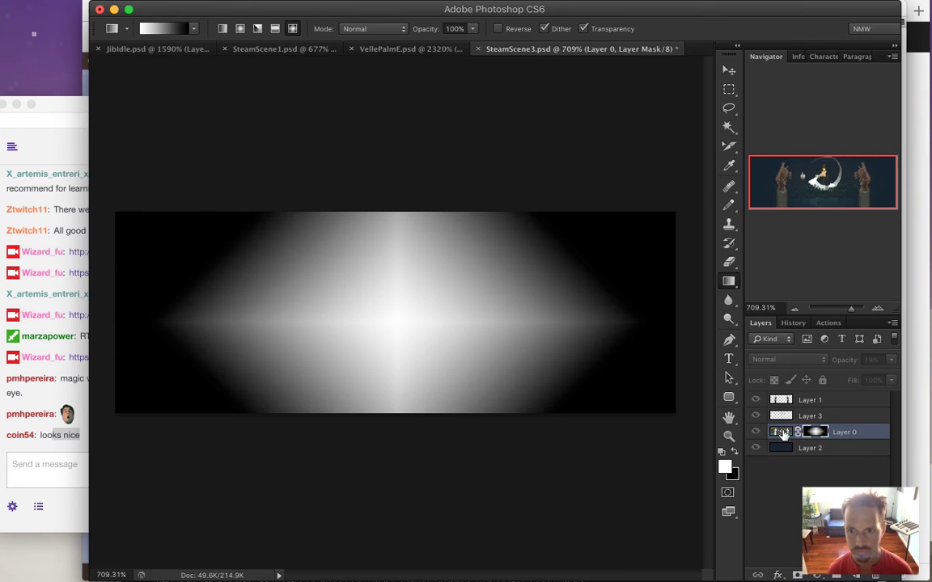
Step: Return from the mask view to Layer 0's image and raise the layer's opacity slightly
{"action": "left_click", "coordinate": [780, 432]}
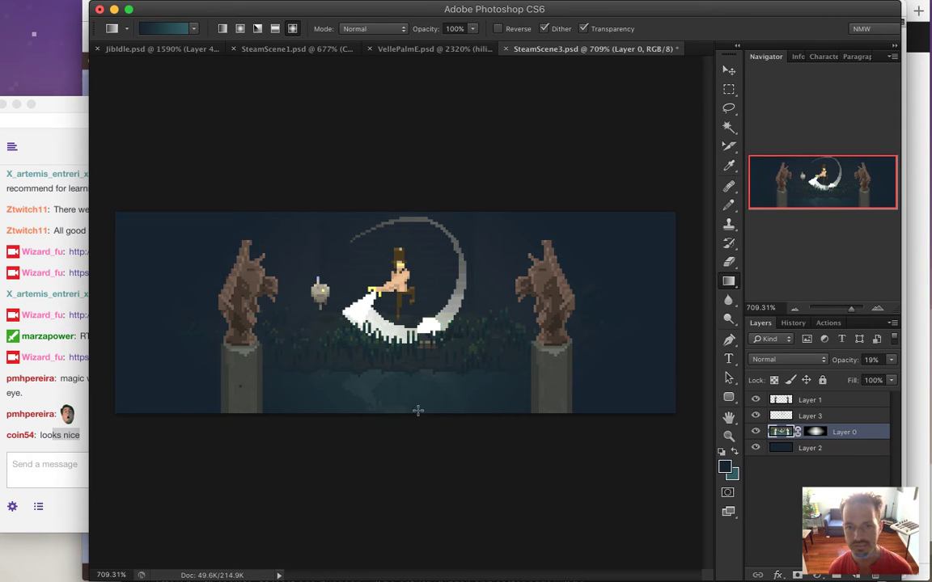
{"action": "left_click", "coordinate": [890, 359]}
{"action": "left_click_drag", "start_coordinate": [842, 379], "coordinate": [849, 382]}
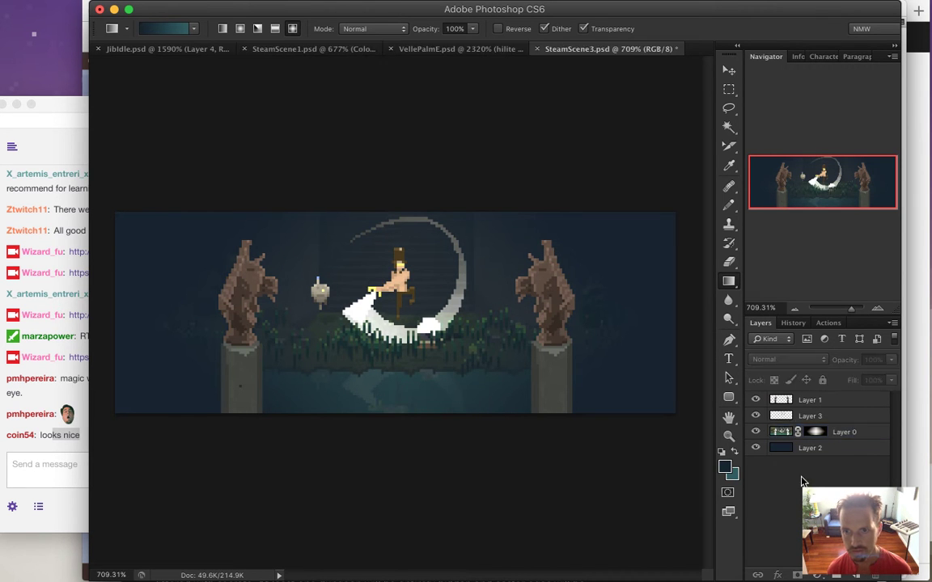
Step: Hide the dark blue Layer 2 background and save the document
{"action": "left_click", "coordinate": [755, 447]}
{"action": "key", "text": "super+s"}
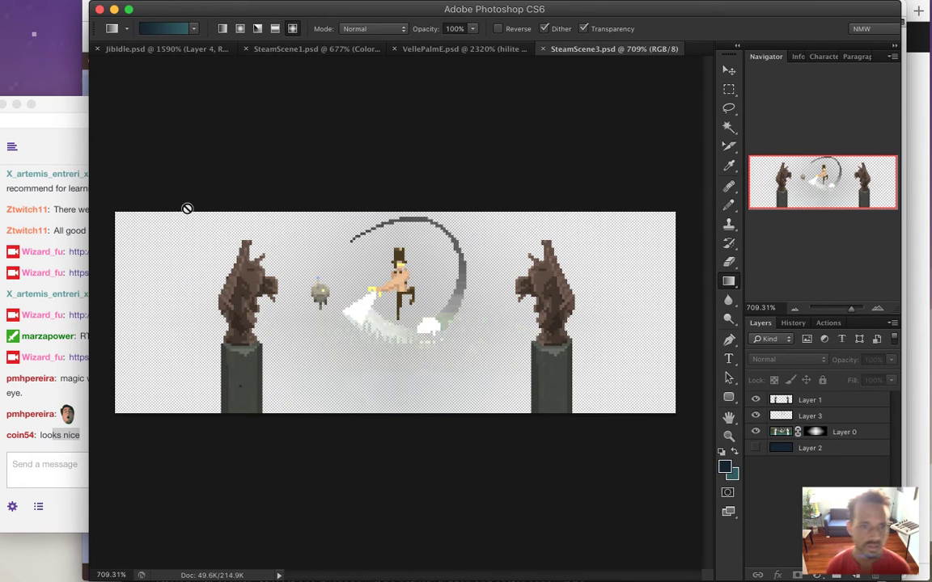
{"action": "left_click", "coordinate": [130, 9]}
{"action": "left_click", "coordinate": [129, 9]}
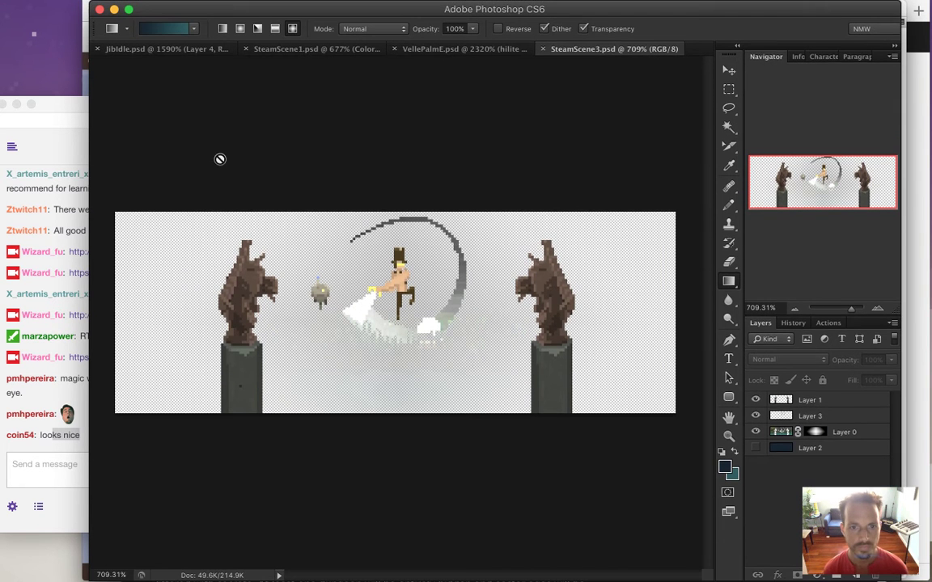
Step: Export the scene for the web as a transparent PNG-24, 616 px wide, to the Desktop as SteamScene3.png
{"action": "key", "text": "super+alt+shift+s"}
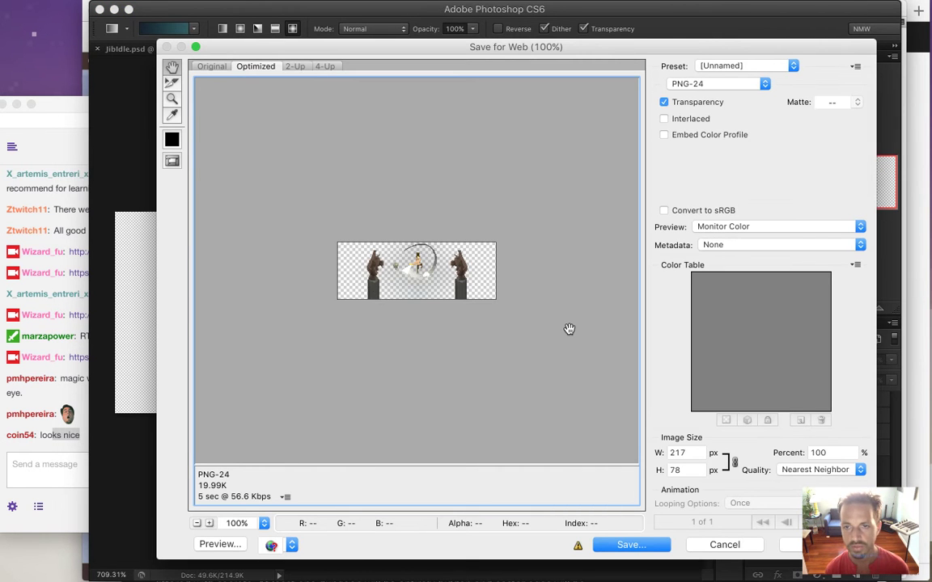
{"action": "key", "text": "Tab"}
{"action": "type", "text": "616"}
{"action": "key", "text": "Tab"}
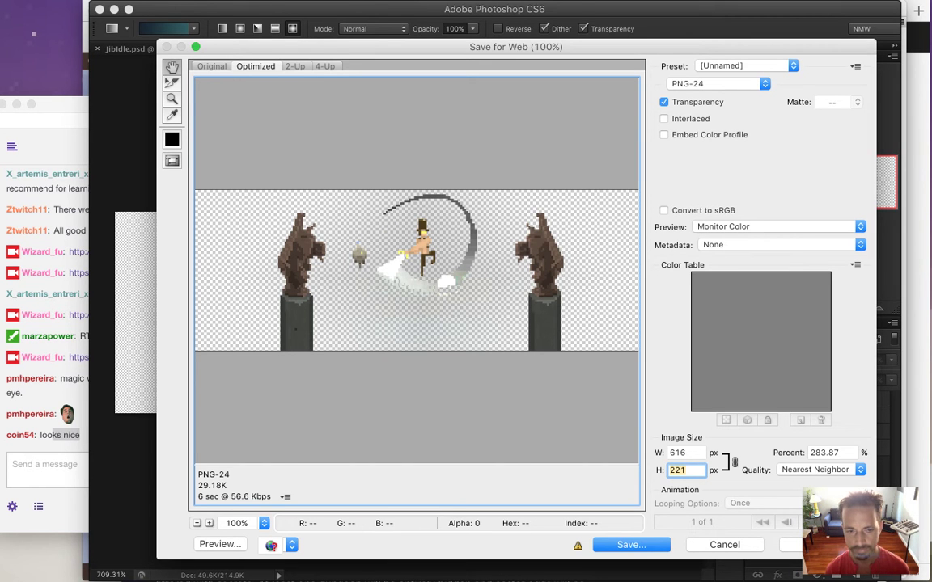
{"action": "left_click", "coordinate": [618, 424]}
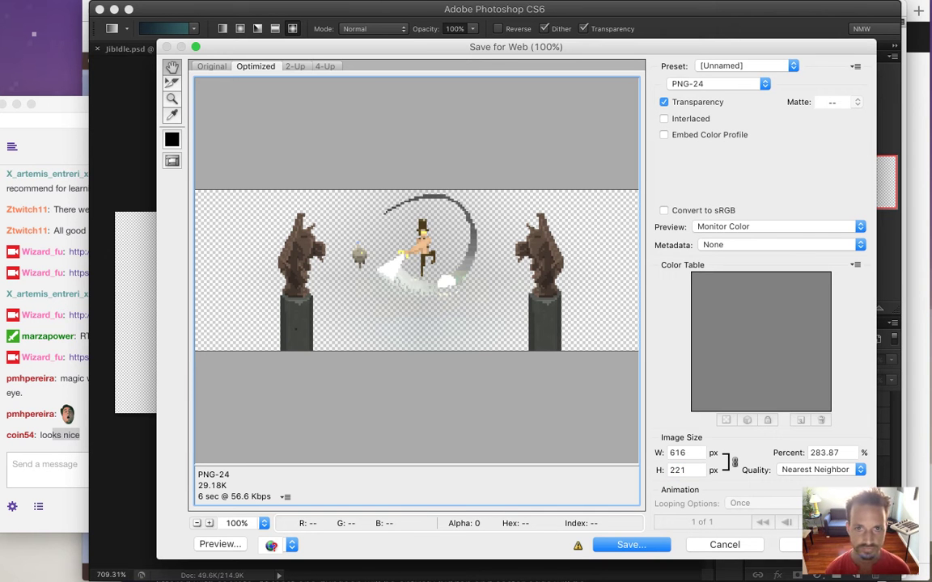
{"action": "key", "text": "Return"}
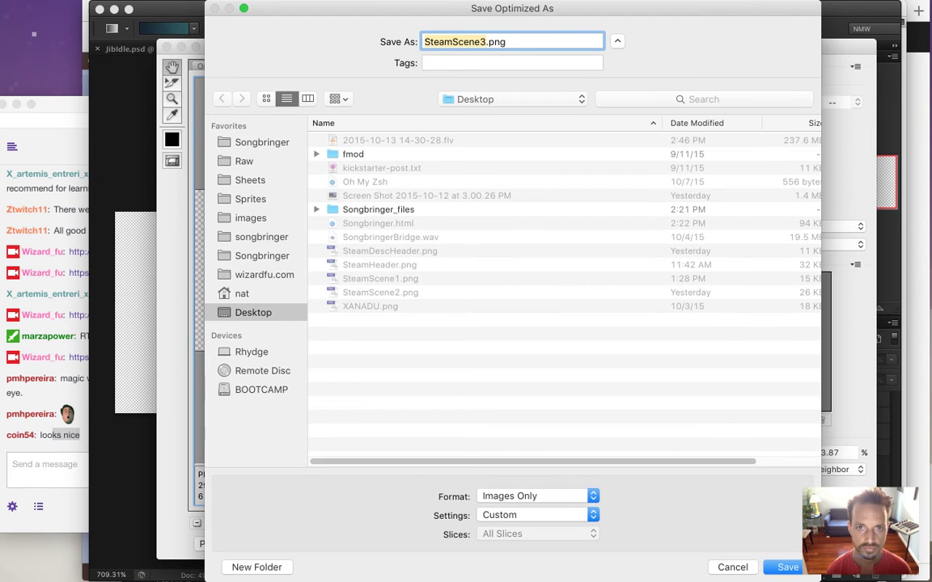
{"action": "key", "text": "Return"}
Step: Switch to the code editor with Songbringer.html and copy the line break and the SteamScene2.png image line with "The Protagonist" heading
{"action": "key", "text": "super+Tab"}
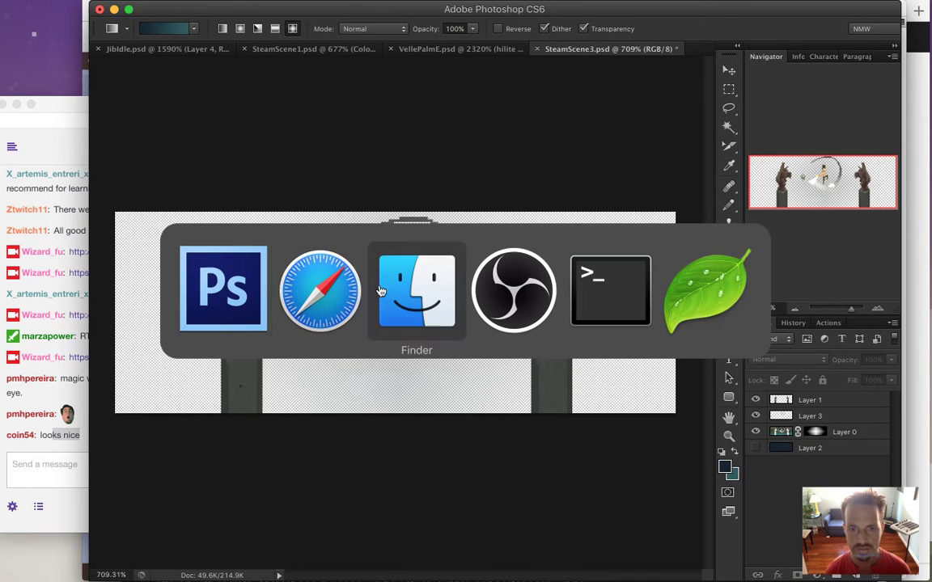
{"action": "left_click", "coordinate": [728, 303]}
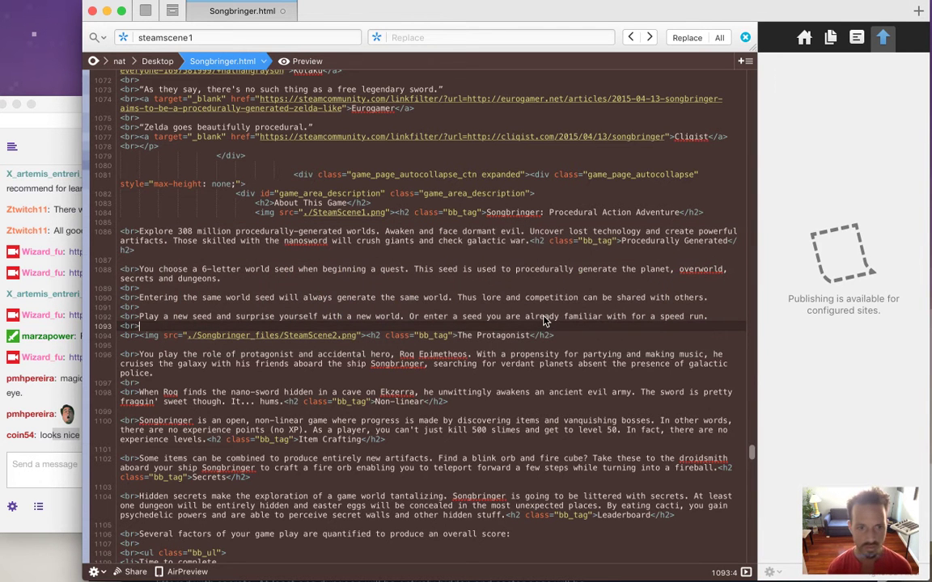
{"action": "key", "text": "Up"}
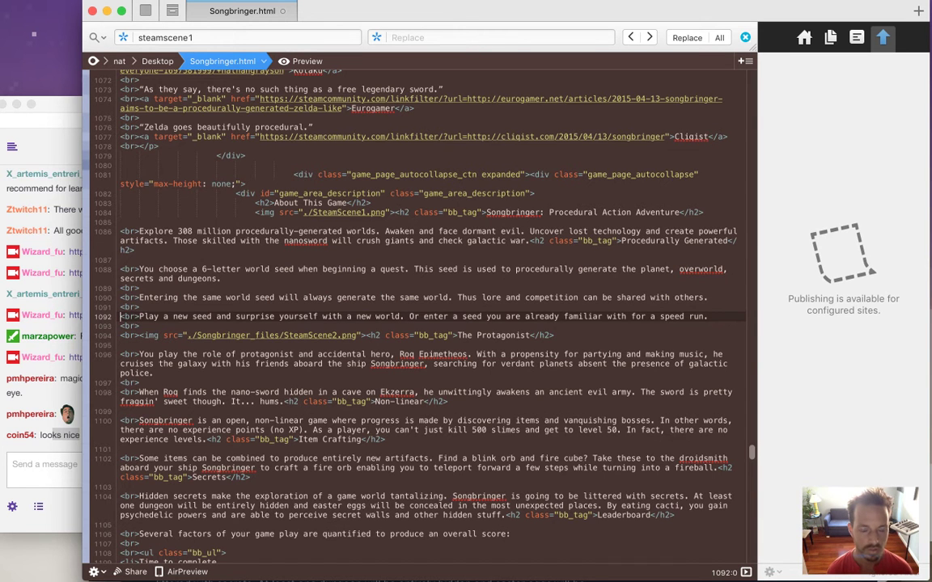
{"action": "key", "text": "shift+Down"}
{"action": "key", "text": "shift+Down"}
{"action": "key", "text": "shift+Down"}
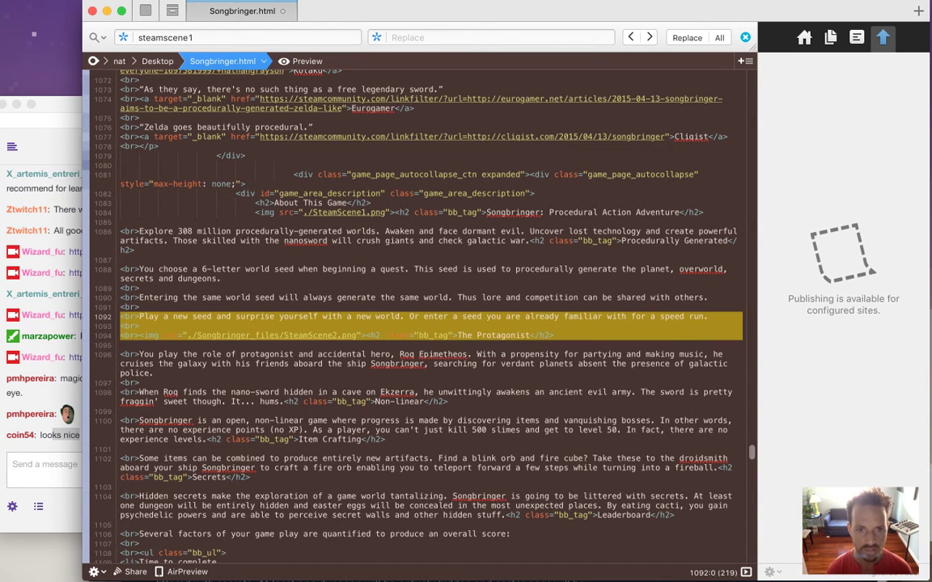
{"action": "key", "text": "shift+Down"}
{"action": "key", "text": "super+c"}
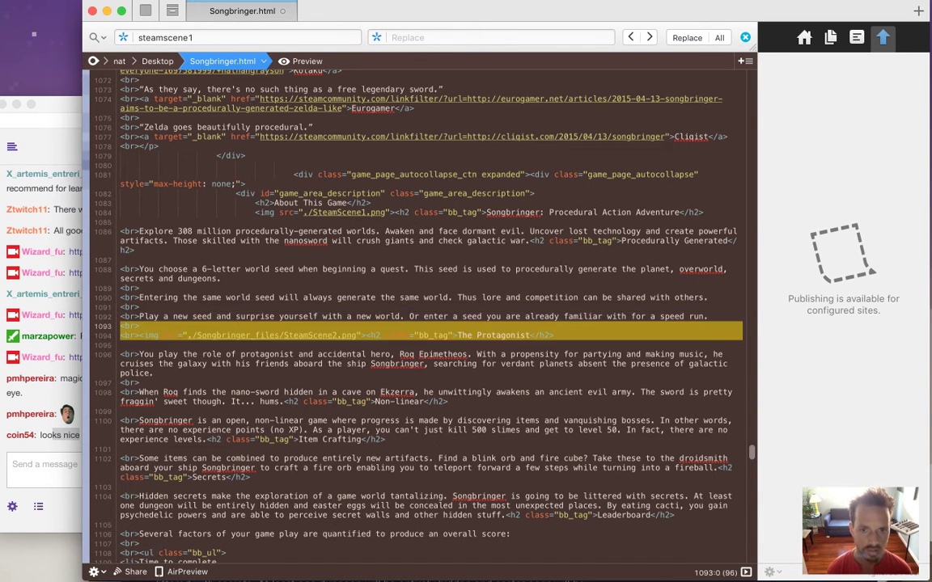
Step: Paste the copied line break and SteamScene2.png image line after "It... hums.", directly before the "Non-linear" heading
{"action": "key", "text": "Down"}
{"action": "key", "text": "Down"}
{"action": "key", "text": "Down"}
{"action": "key", "text": "Down"}
{"action": "key", "text": "Down"}
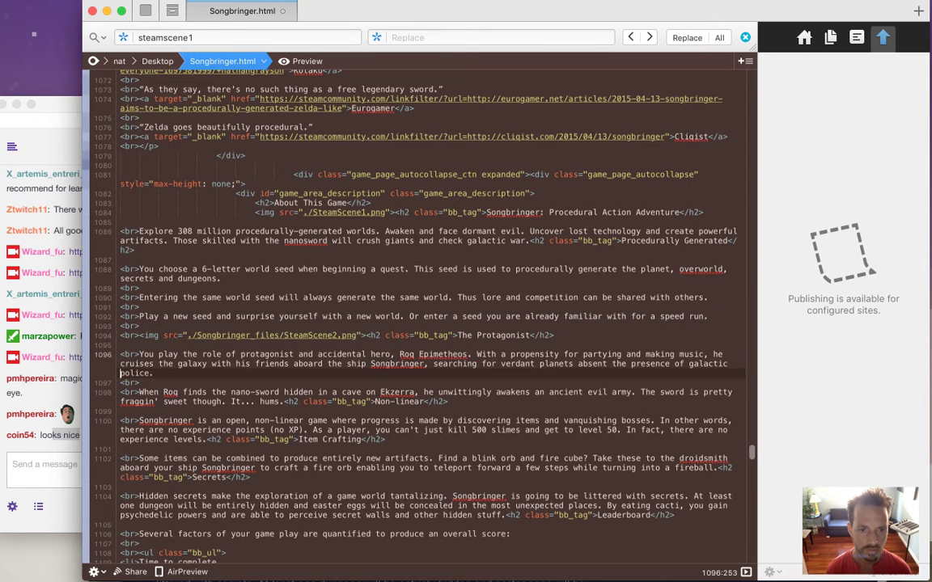
{"action": "key", "text": "Down"}
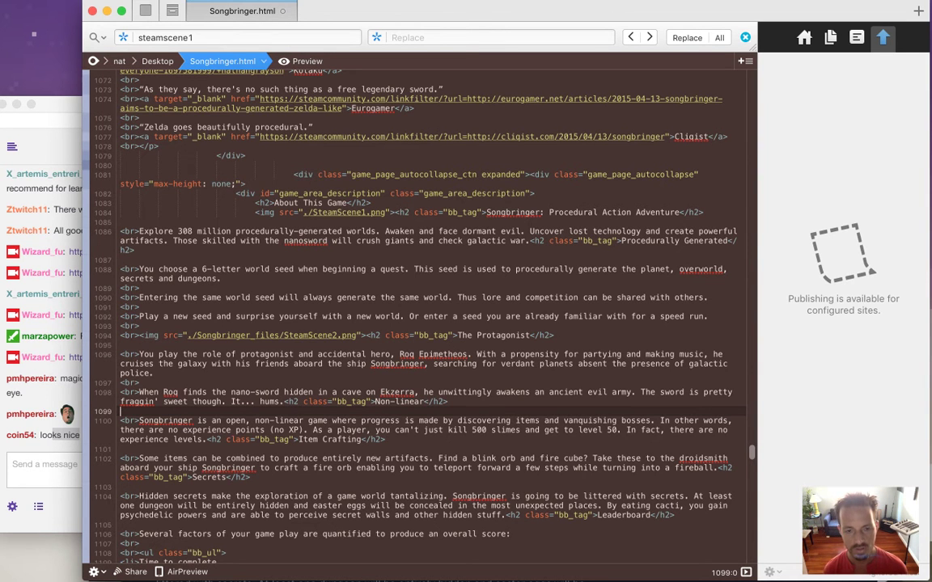
{"action": "key", "text": "Up"}
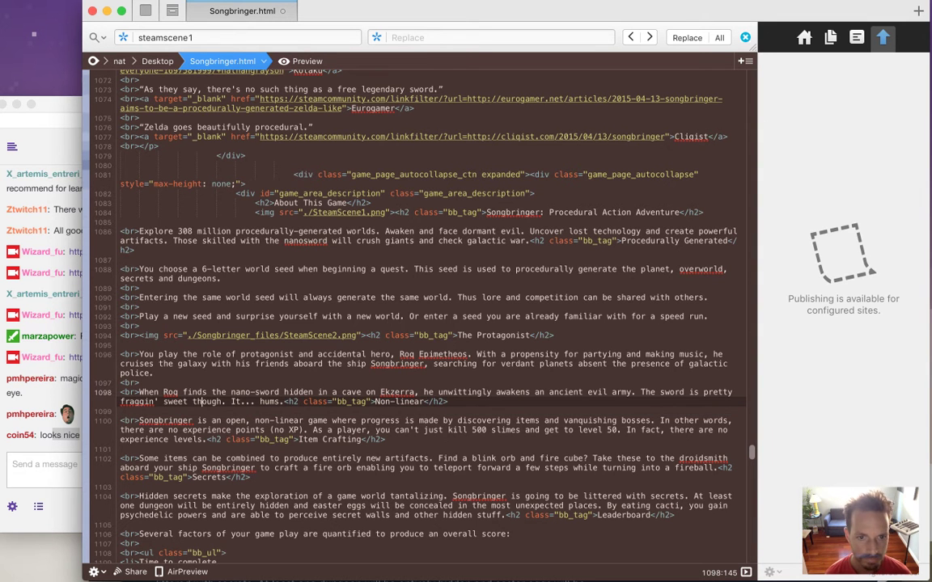
{"action": "key", "text": "Right"}
{"action": "key", "text": "Right"}
{"action": "key", "text": "Right"}
{"action": "key", "text": "Right"}
{"action": "key", "text": "Right"}
{"action": "key", "text": "Right"}
{"action": "key", "text": "super+v"}
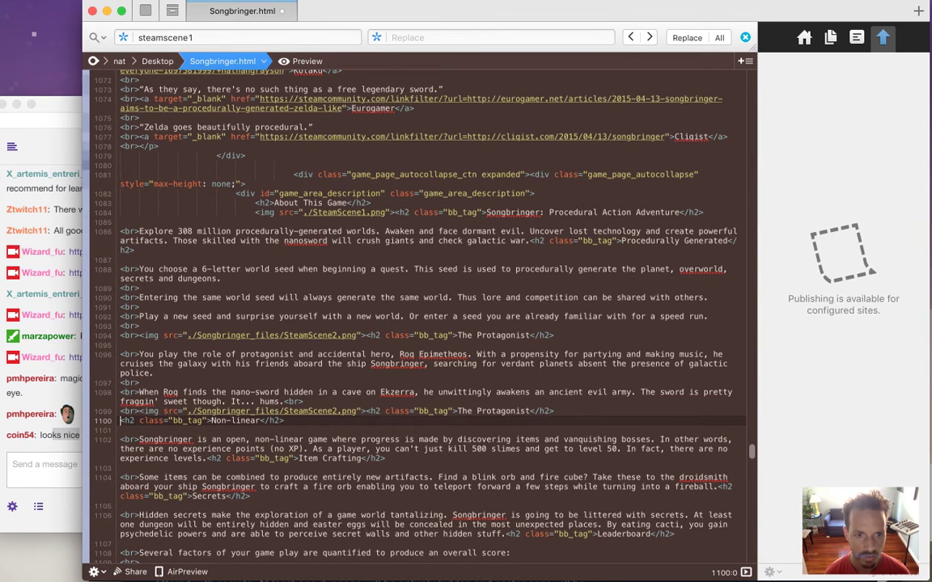
Step: Delete the pasted "The Protagonist" heading and join the "Non-linear" heading onto the end of the new image line
{"action": "key", "text": "Left"}
{"action": "key", "text": "BackSpace"}
{"action": "key", "text": "BackSpace"}
{"action": "key", "text": "BackSpace"}
{"action": "key", "text": "BackSpace"}
{"action": "key", "text": "BackSpace"}
{"action": "key", "text": "BackSpace"}
{"action": "key", "text": "BackSpace"}
{"action": "key", "text": "BackSpace"}
{"action": "key", "text": "BackSpace"}
{"action": "key", "text": "BackSpace"}
{"action": "key", "text": "BackSpace"}
{"action": "key", "text": "BackSpace"}
{"action": "key", "text": "BackSpace"}
{"action": "key", "text": "BackSpace"}
{"action": "key", "text": "BackSpace"}
{"action": "key", "text": "BackSpace"}
{"action": "key", "text": "BackSpace"}
{"action": "key", "text": "BackSpace"}
{"action": "key", "text": "BackSpace"}
{"action": "key", "text": "BackSpace"}
{"action": "key", "text": "BackSpace"}
{"action": "key", "text": "BackSpace"}
{"action": "key", "text": "BackSpace"}
{"action": "key", "text": "BackSpace"}
{"action": "key", "text": "BackSpace"}
{"action": "key", "text": "BackSpace"}
{"action": "key", "text": "BackSpace"}
{"action": "key", "text": "BackSpace"}
{"action": "key", "text": "BackSpace"}
{"action": "key", "text": "BackSpace"}
{"action": "key", "text": "BackSpace"}
{"action": "key", "text": "BackSpace"}
{"action": "key", "text": "BackSpace"}
{"action": "key", "text": "BackSpace"}
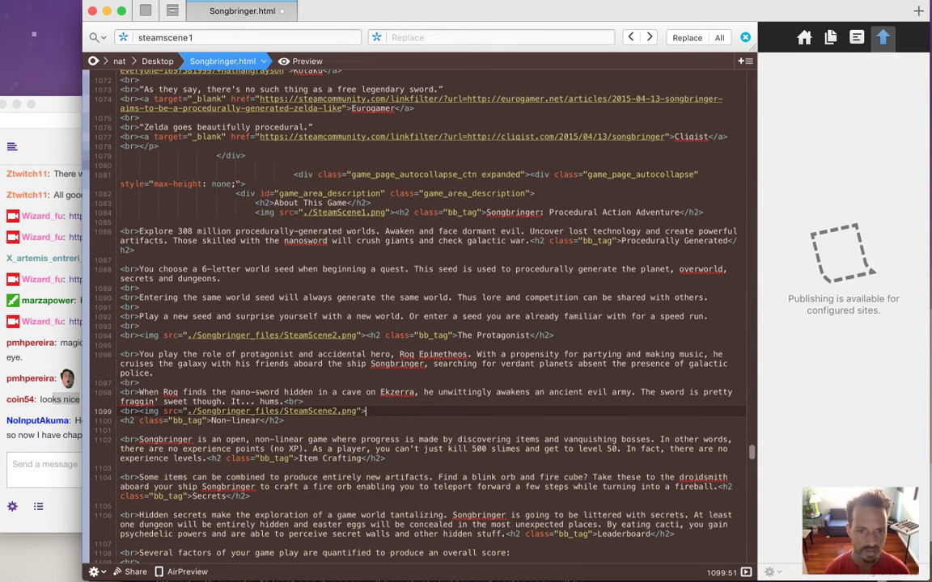
{"action": "key", "text": "Delete"}
{"action": "key", "text": "Up"}
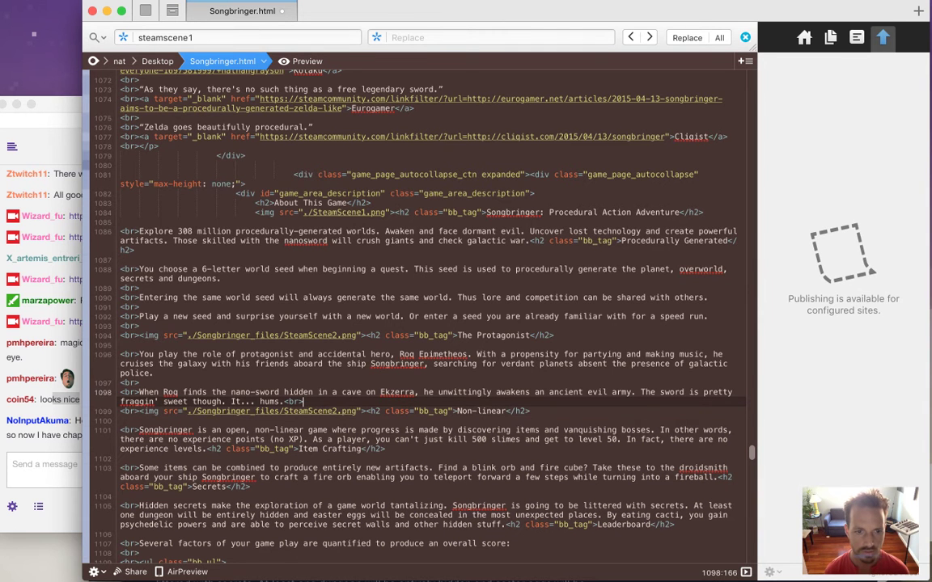
{"action": "key", "text": "Right"}
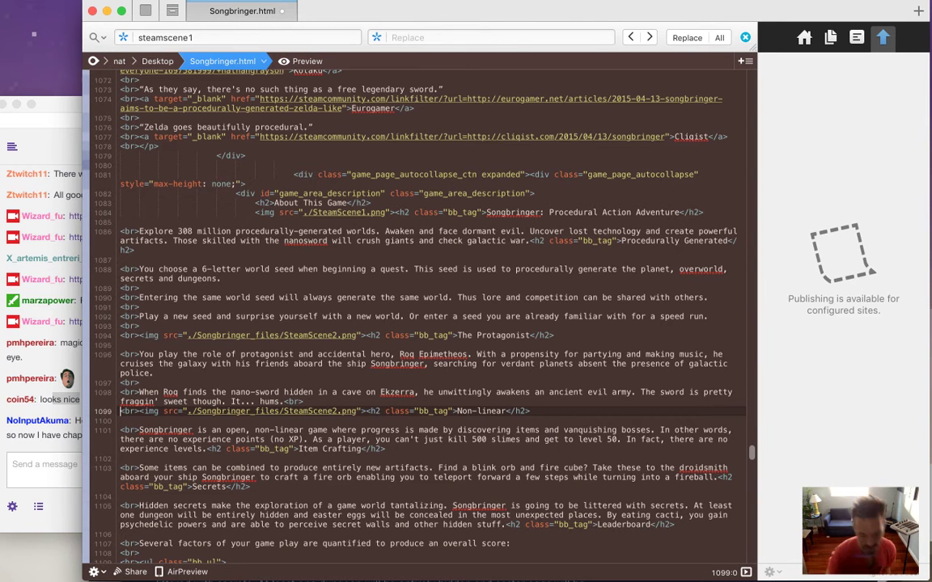
Step: Read the newest messages in the Twitch chat window
{"action": "left_click", "coordinate": [75, 437]}
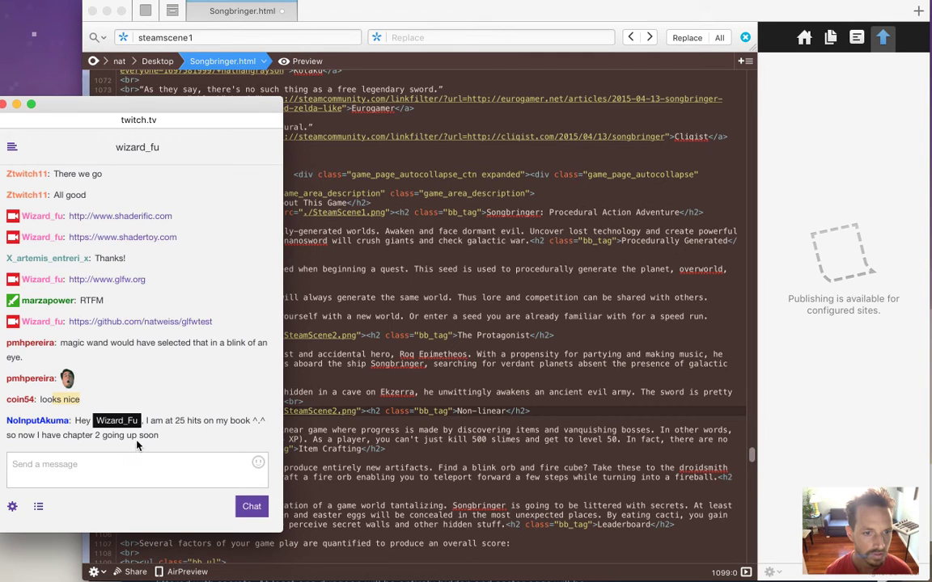
{"action": "left_click_drag", "start_coordinate": [148, 420], "coordinate": [159, 435]}
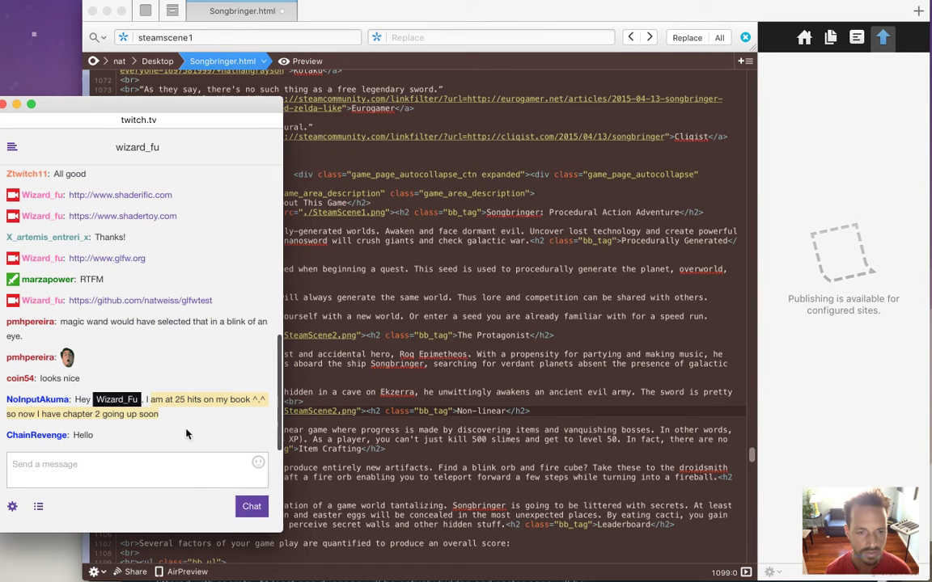
{"action": "left_click", "coordinate": [183, 419]}
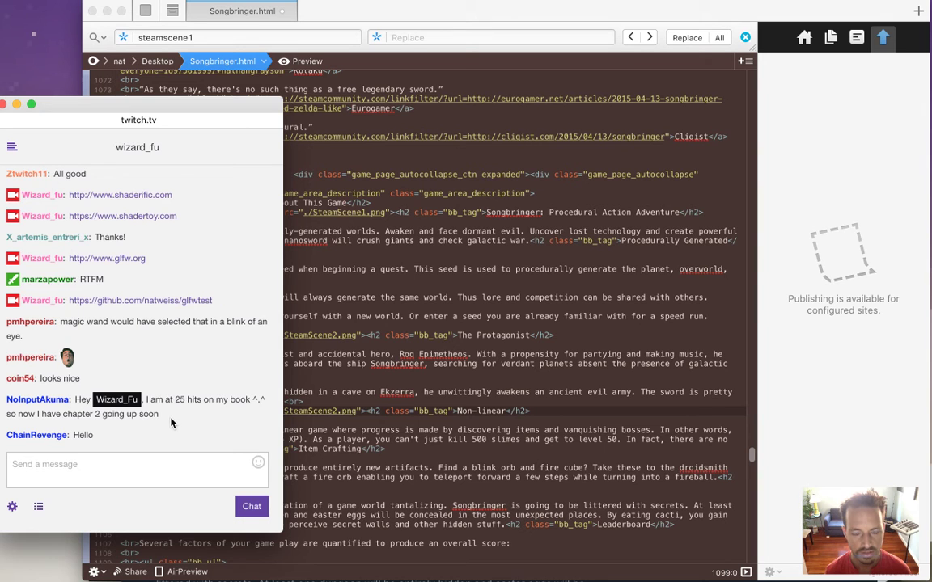
{"action": "left_click_drag", "start_coordinate": [161, 395], "coordinate": [148, 378]}
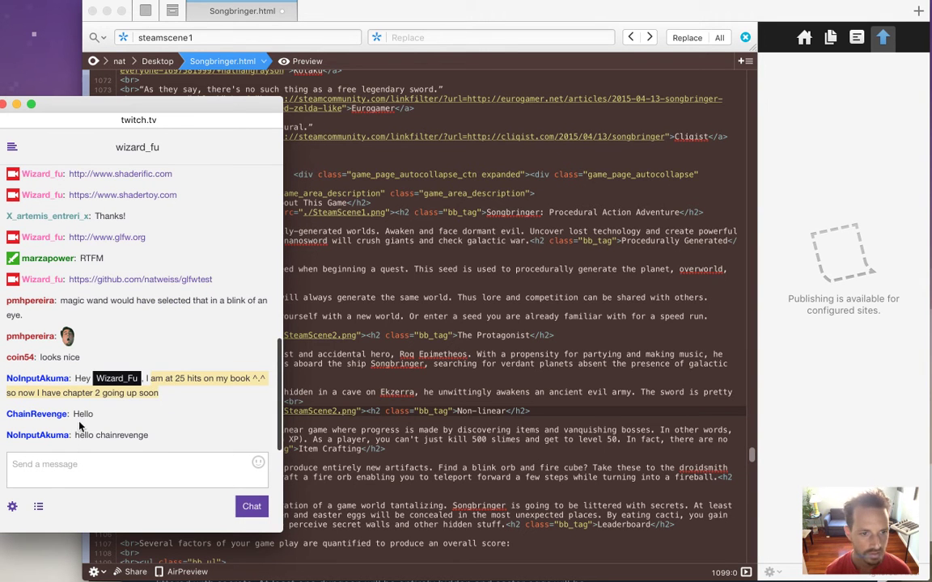
Step: Change the new image's source before the "Non-linear" heading to ./SteamScene3.png, removing the Songbringer_files folder from the path
{"action": "left_click", "coordinate": [364, 379]}
{"action": "left_click_drag", "start_coordinate": [327, 413], "coordinate": [331, 412]}
{"action": "type", "text": "3"}
{"action": "key", "text": "alt+Left"}
{"action": "key", "text": "alt+Left"}
{"action": "key", "text": "alt+Left"}
{"action": "key", "text": "Right"}
{"action": "key", "text": "Right"}
{"action": "key", "text": "shift+alt+Right"}
{"action": "key", "text": "shift+Right"}
{"action": "key", "text": "BackSpace"}
Step: Switch to Safari and inspect how the new scene image sits between the Protagonist text and the Non-linear section
{"action": "key", "text": "super+Tab"}
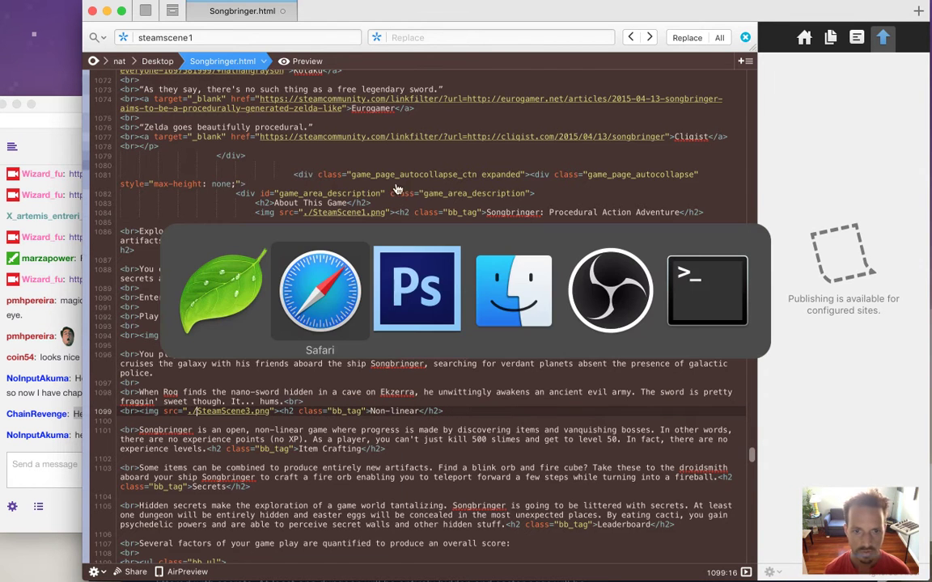
{"action": "left_click", "coordinate": [320, 291]}
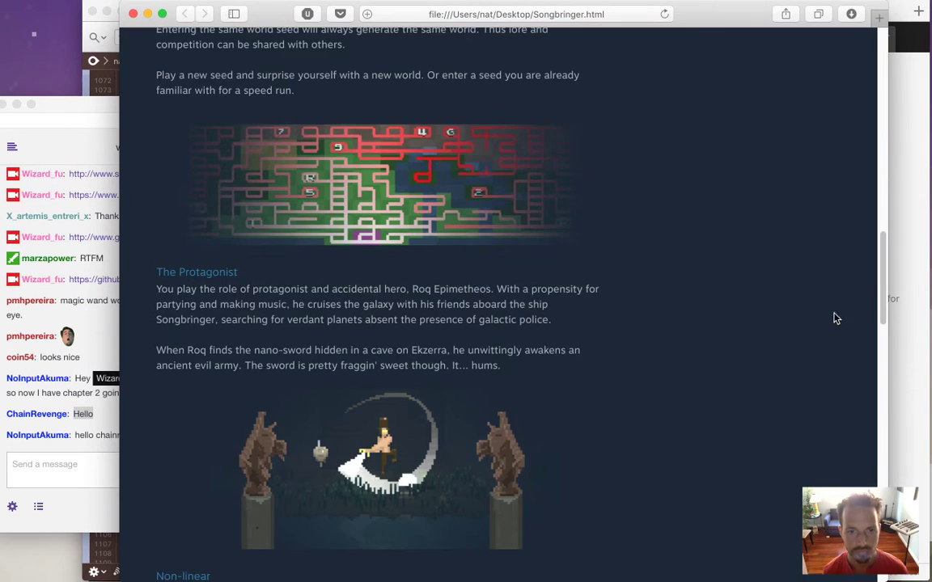
{"action": "scroll", "coordinate": [880, 273], "scroll_direction": "down", "scroll_amount": 5}
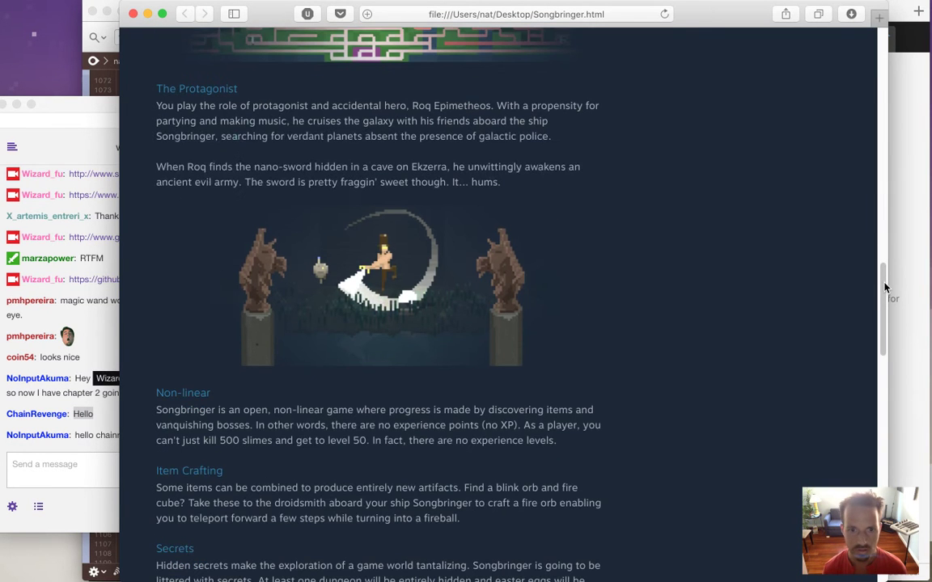
{"action": "mouse_move", "coordinate": [885, 287]}
{"action": "left_mouse_down"}
{"action": "mouse_move", "coordinate": [888, 252]}
{"action": "mouse_move", "coordinate": [887, 276]}
{"action": "left_mouse_up"}
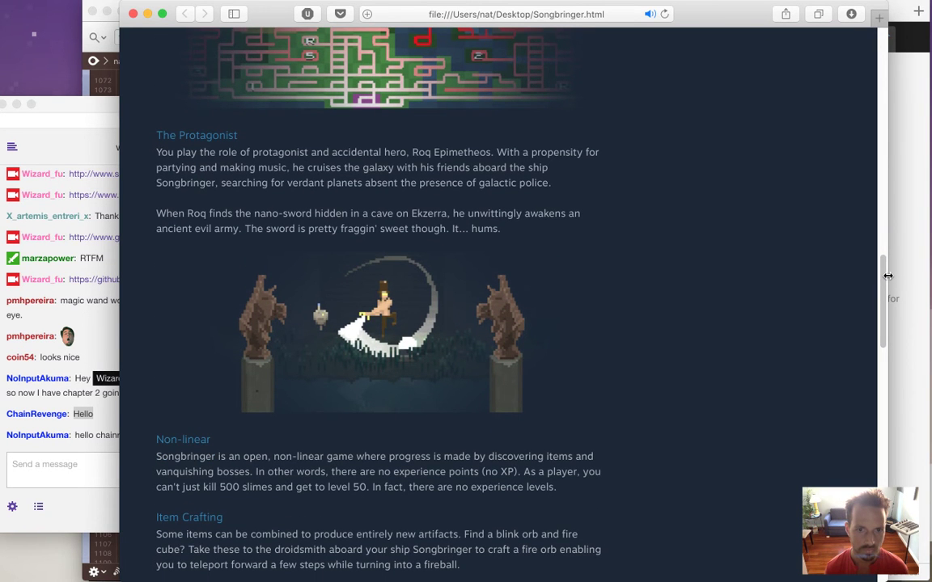
{"action": "left_click_drag", "start_coordinate": [887, 276], "coordinate": [888, 271]}
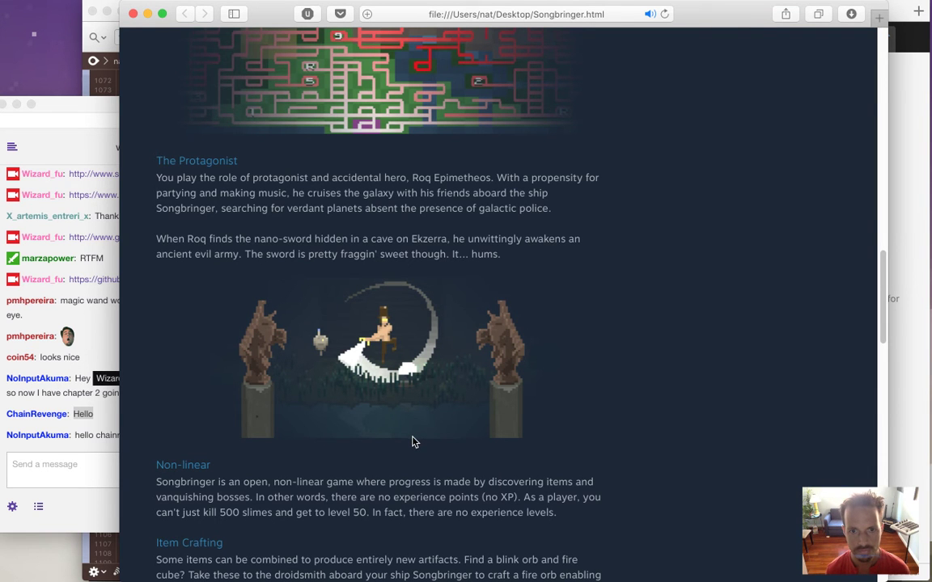
Step: Switch to Photoshop, select the entire contents of Layer 0's mask, and return to the layer's image
{"action": "key", "text": "super+Tab"}
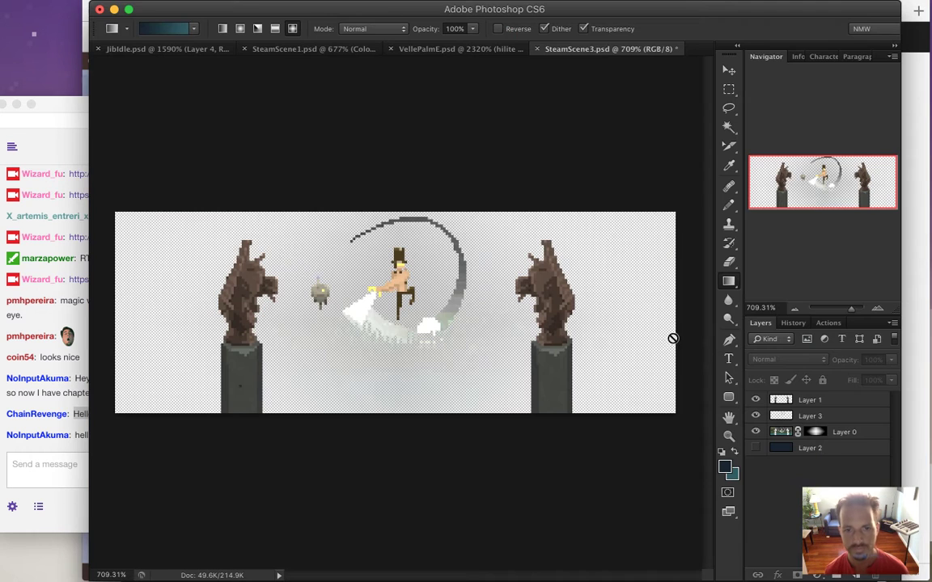
{"action": "left_click", "coordinate": [815, 433]}
{"action": "left_click", "coordinate": [821, 434], "text": "alt"}
{"action": "key", "text": "super+a"}
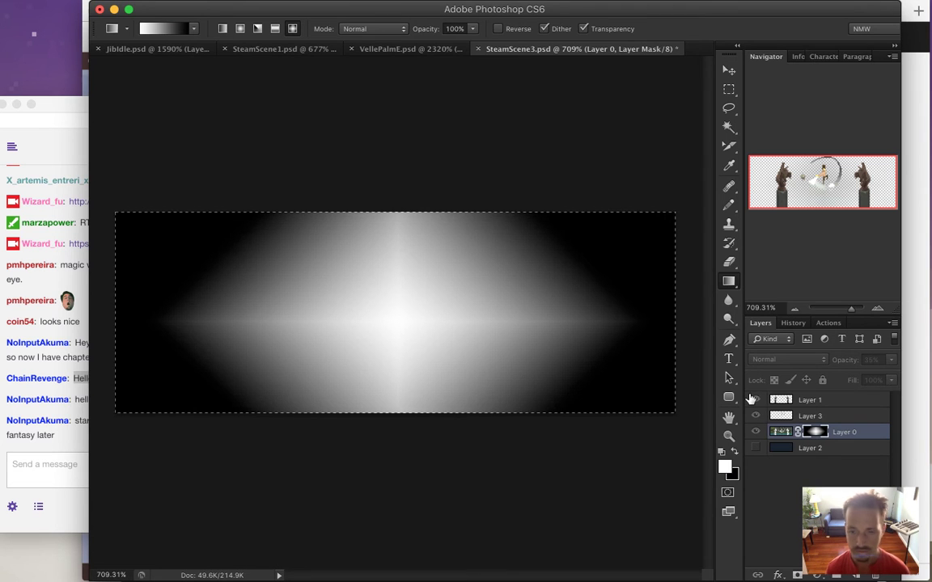
{"action": "left_click", "coordinate": [776, 432]}
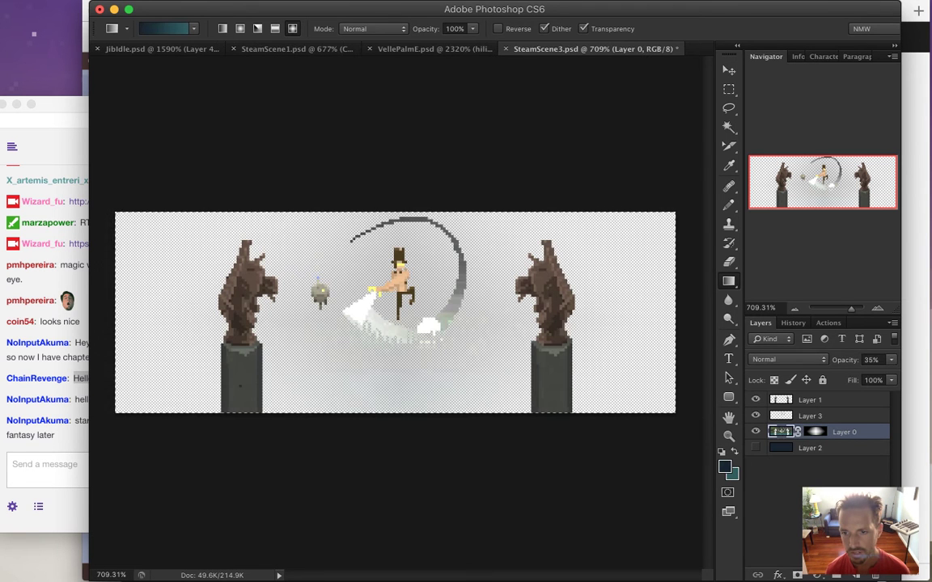
Step: Create a new empty layer, move it to the top of the layer stack, and show the Layer 2 background
{"action": "key", "text": "super+alt+shift+n"}
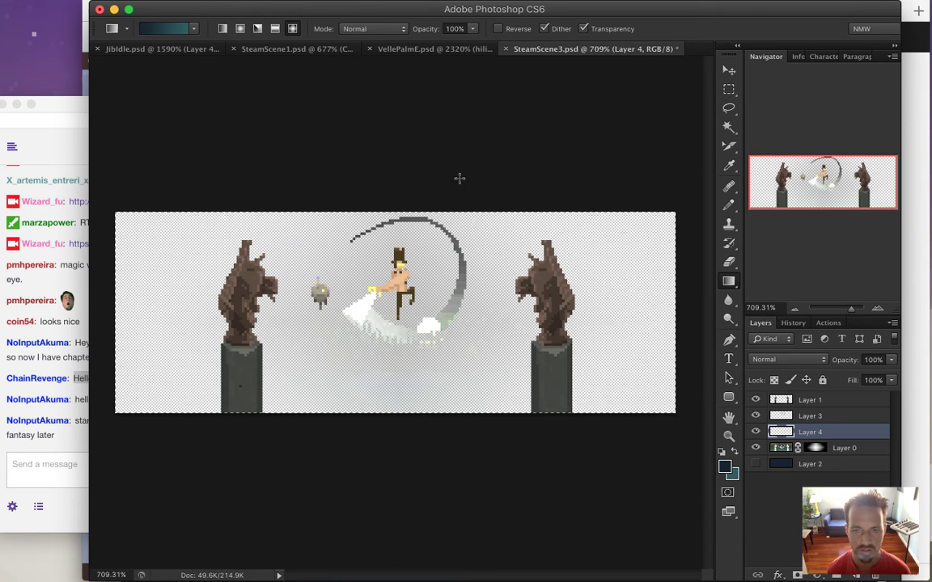
{"action": "left_click_drag", "start_coordinate": [778, 433], "coordinate": [778, 395]}
{"action": "left_click", "coordinate": [755, 464]}
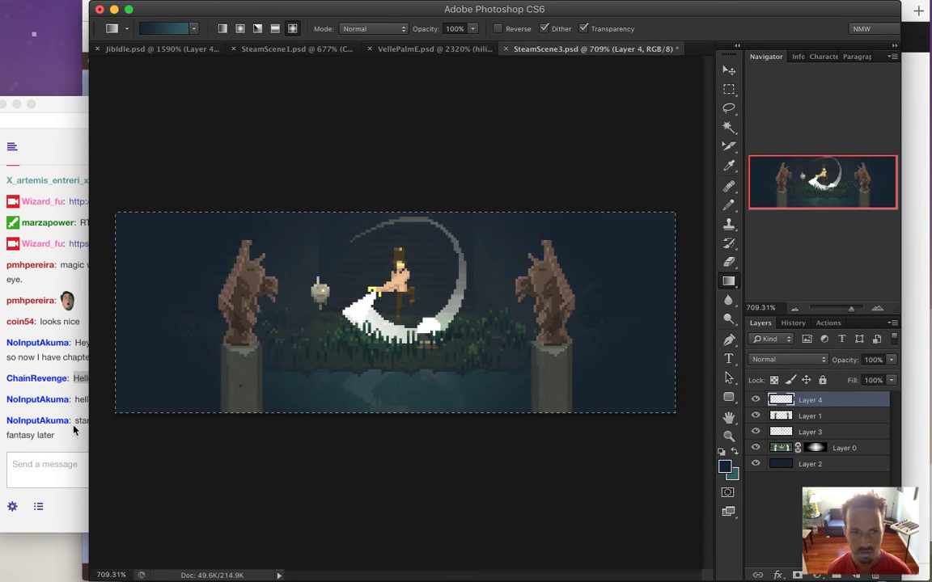
Step: Read the latest message in the Twitch chat and return to the SteamScene3.psd document
{"action": "left_click", "coordinate": [31, 408]}
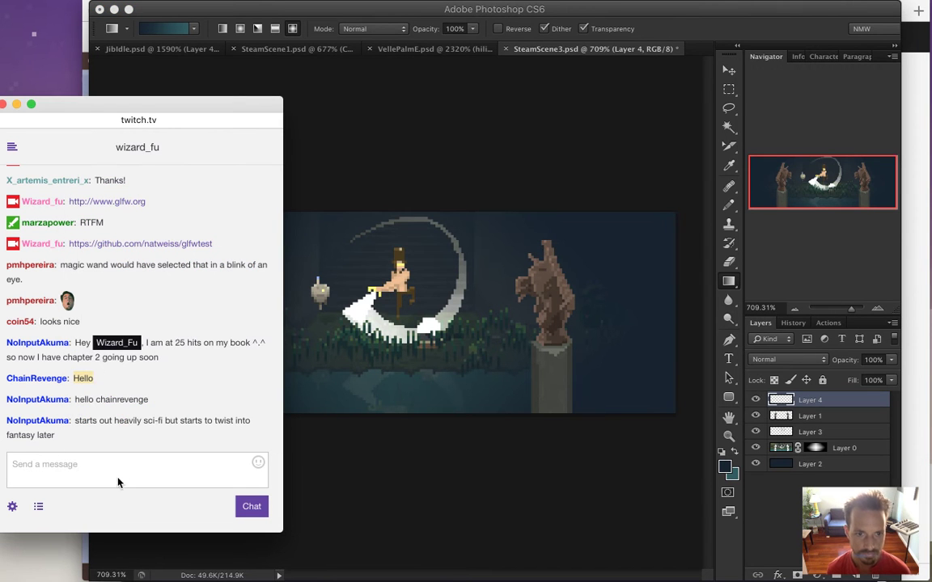
{"action": "left_click_drag", "start_coordinate": [95, 424], "coordinate": [158, 436]}
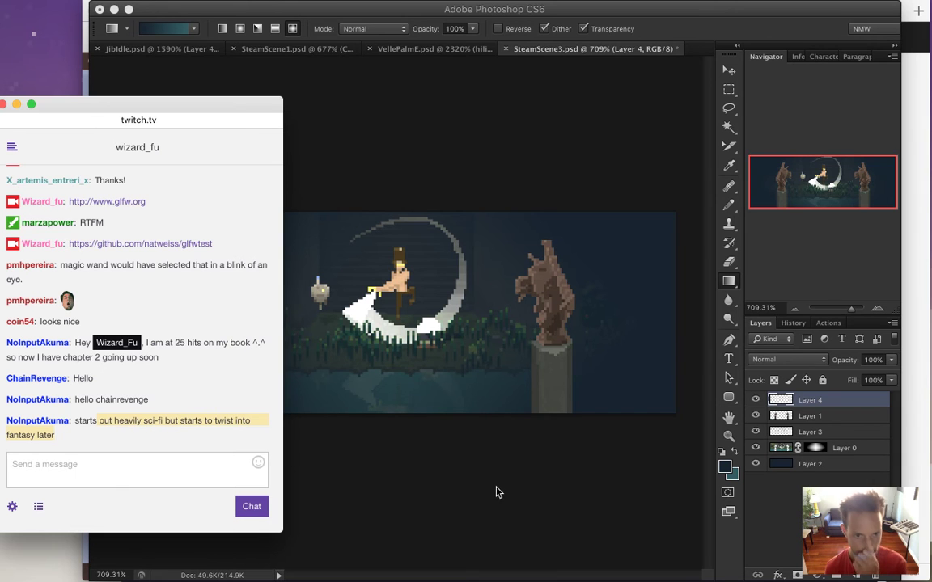
{"action": "left_click", "coordinate": [469, 477]}
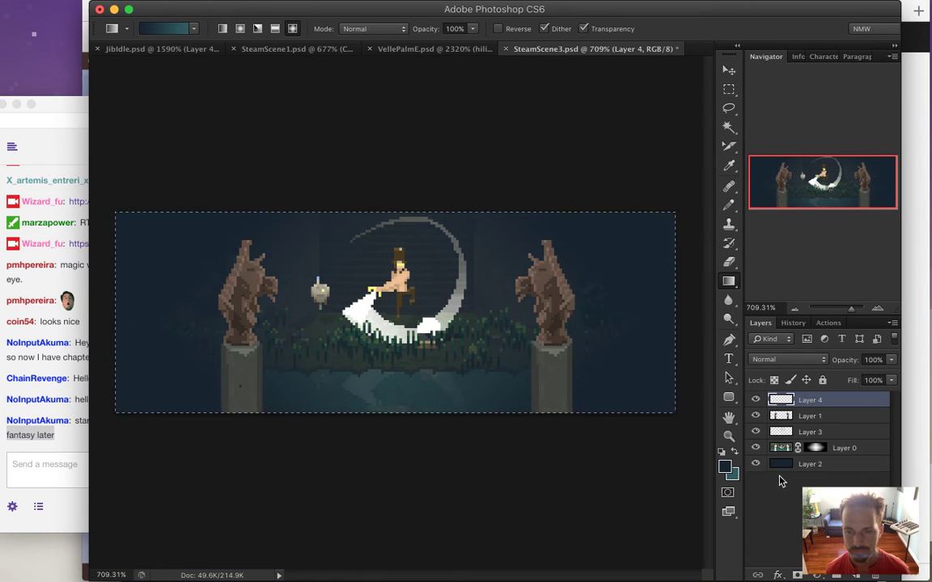
Step: Make Layer 0 active, switch to the Rectangular Marquee tool, and clear the selection
{"action": "left_click", "coordinate": [776, 406]}
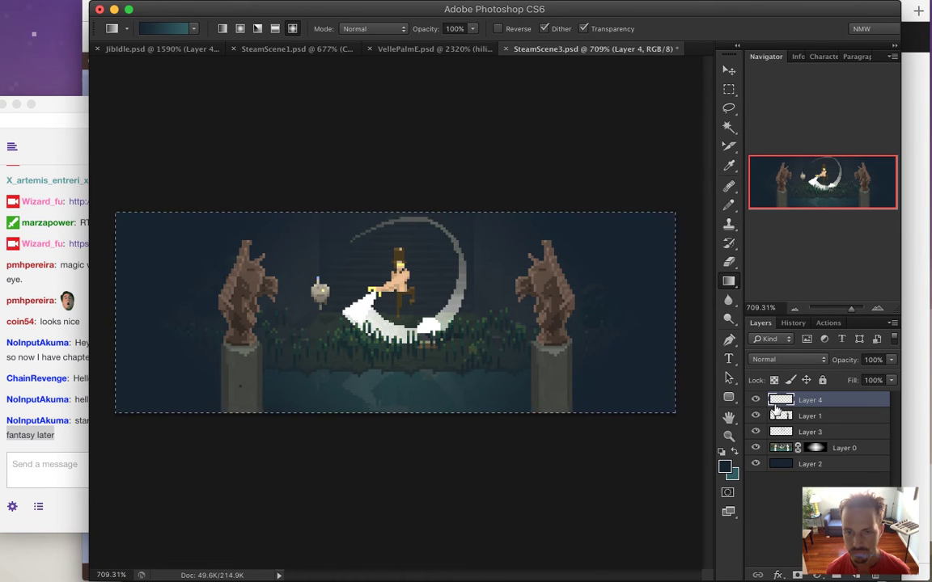
{"action": "left_click", "coordinate": [801, 448]}
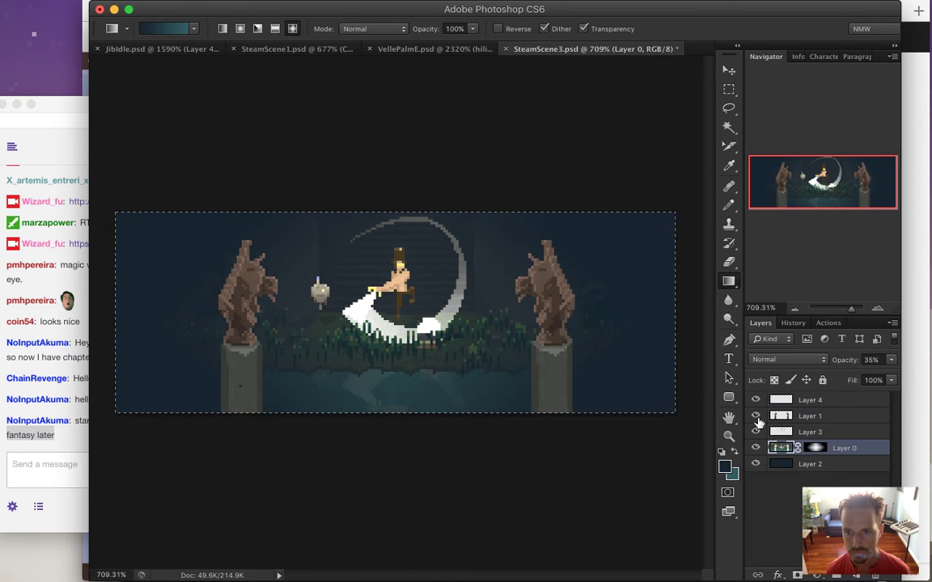
{"action": "left_click", "coordinate": [728, 89]}
{"action": "key", "text": "super+d"}
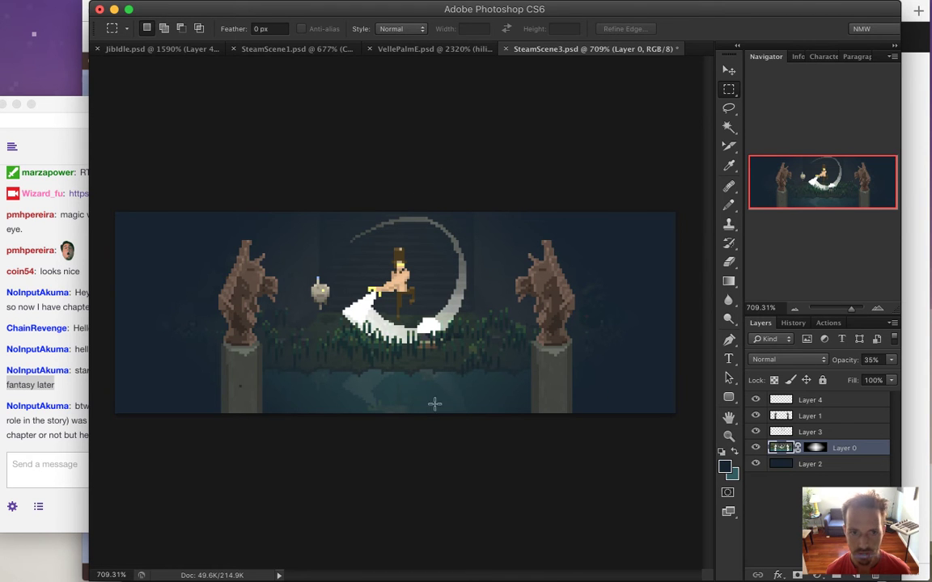
Step: Copy the entire gradient mask of Layer 0 and paste it as an image into Layer 4
{"action": "left_click", "coordinate": [814, 447]}
{"action": "left_click", "coordinate": [813, 448], "text": "alt"}
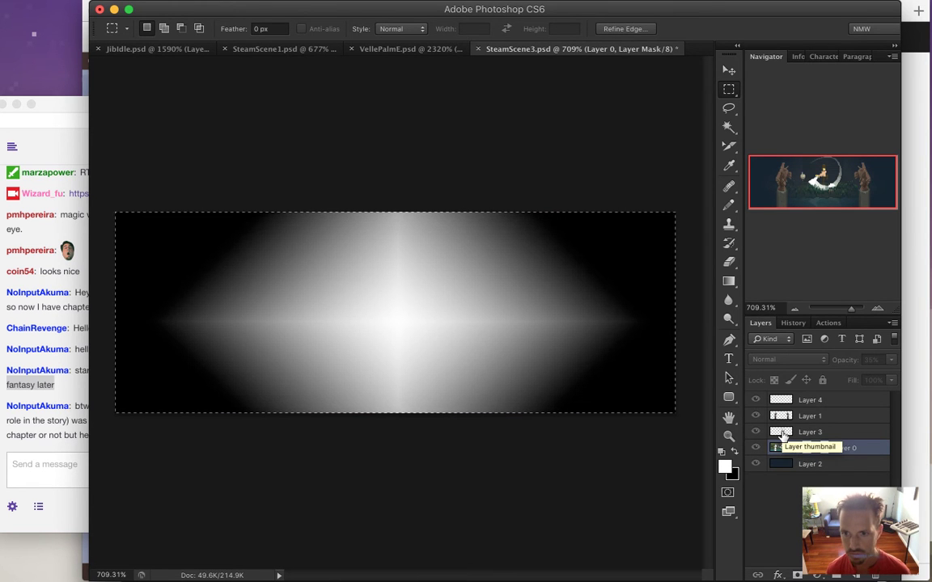
{"action": "left_click", "coordinate": [786, 433]}
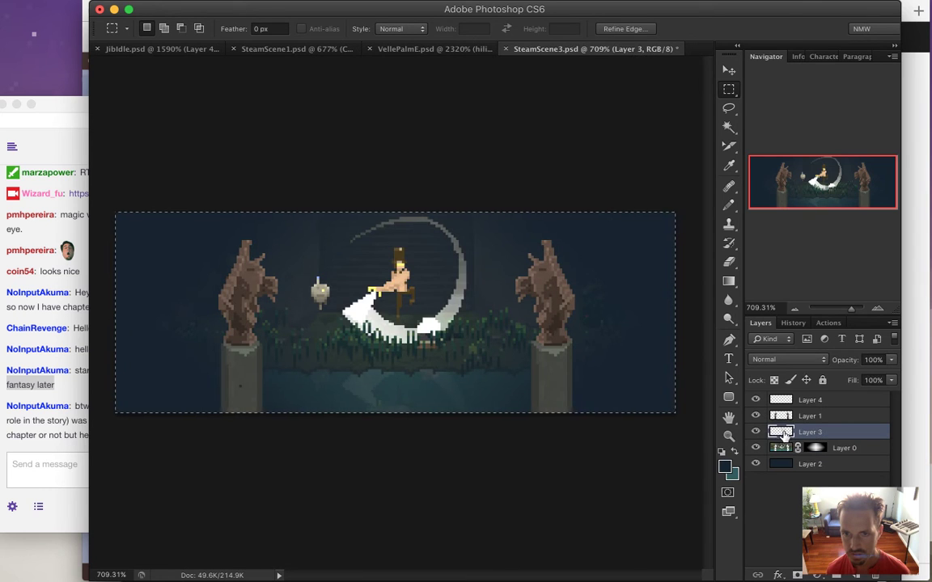
{"action": "left_click", "coordinate": [755, 432]}
{"action": "left_click", "coordinate": [755, 432]}
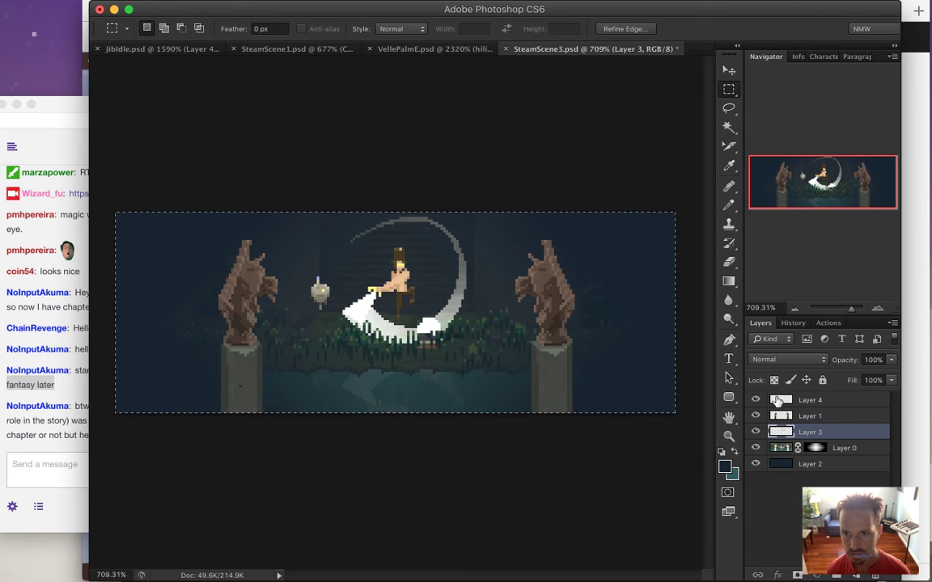
{"action": "left_click", "coordinate": [780, 402]}
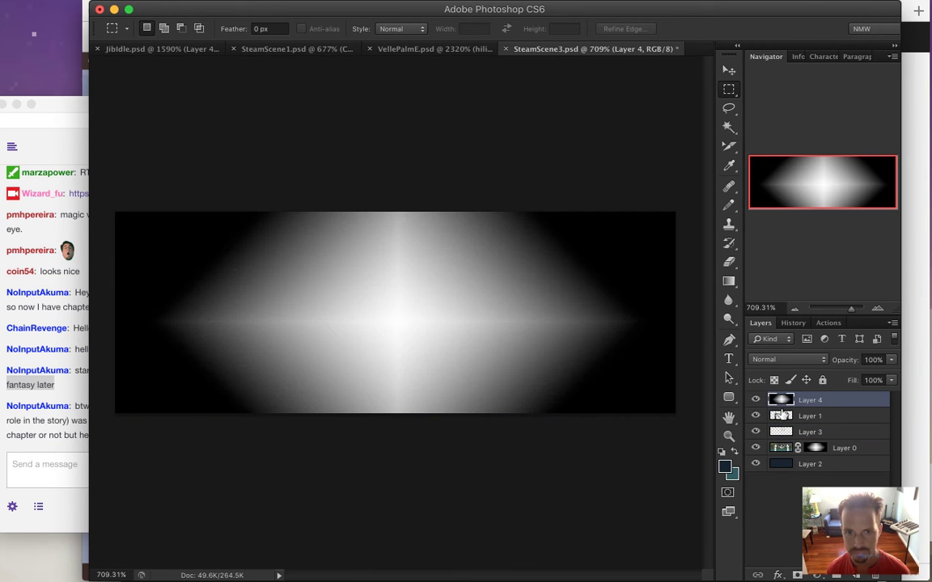
Step: Read the new message about the favorite story character in the Twitch chat
{"action": "left_click", "coordinate": [65, 409]}
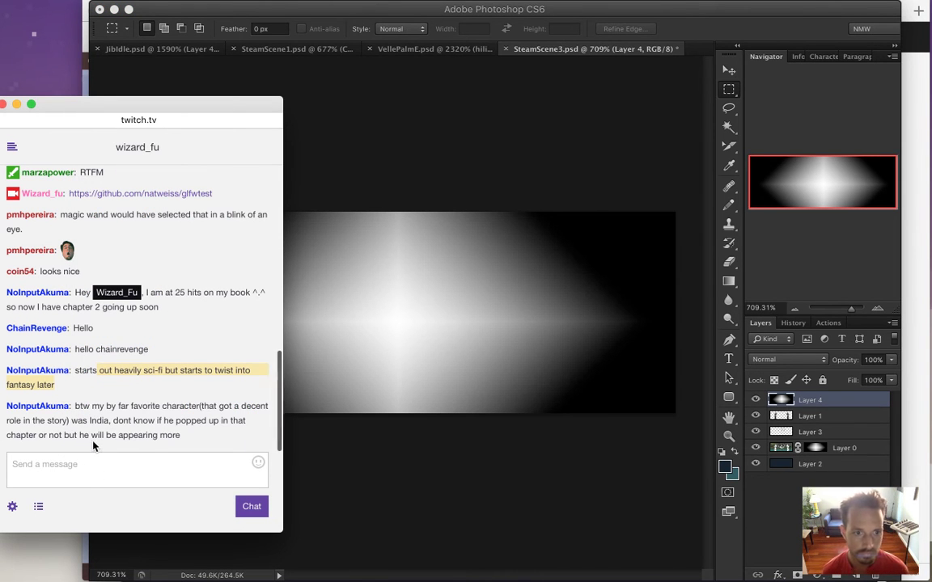
{"action": "left_click", "coordinate": [92, 410]}
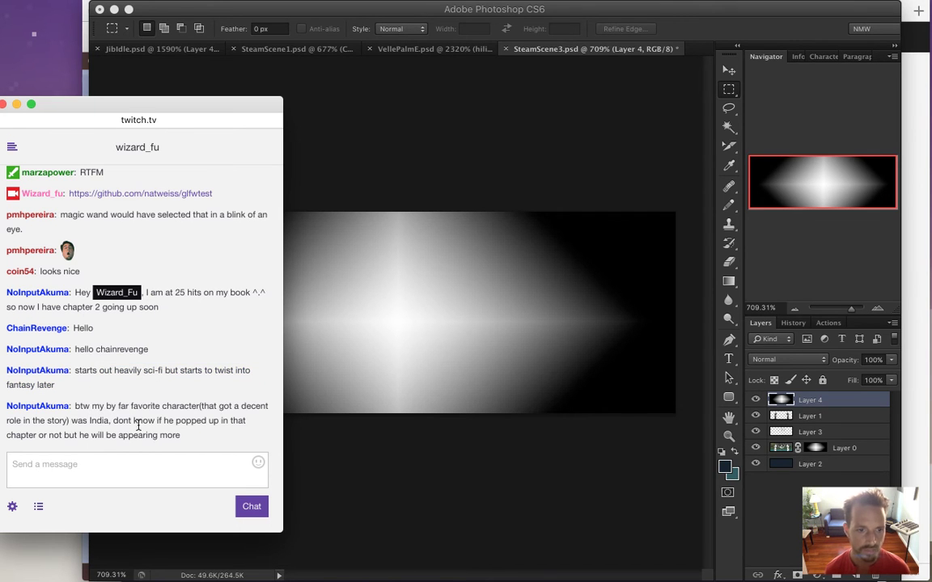
Step: Add a new layer above Layer 4 and try a diamond gradient from the canvas center to its upper edge
{"action": "left_click", "coordinate": [699, 430]}
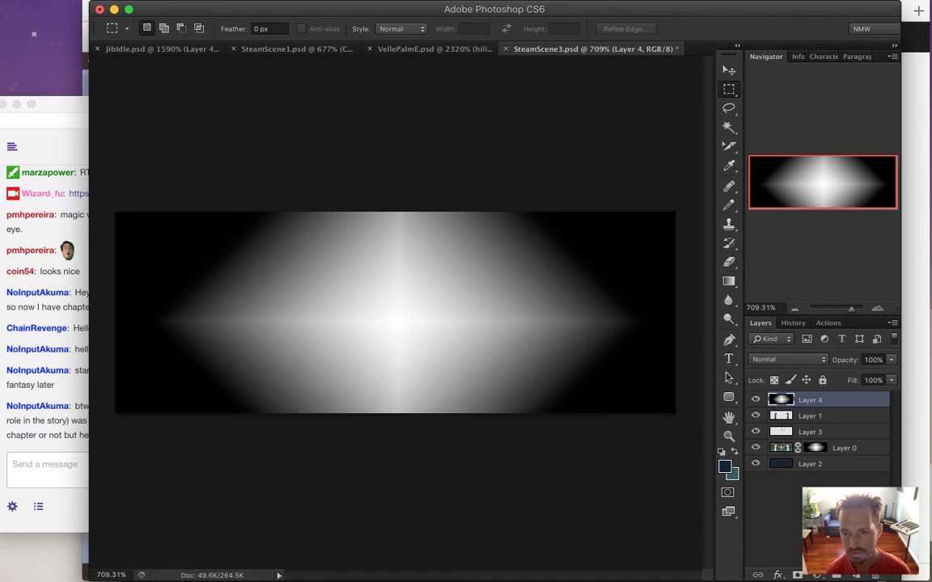
{"action": "key", "text": "super+shift+alt+n"}
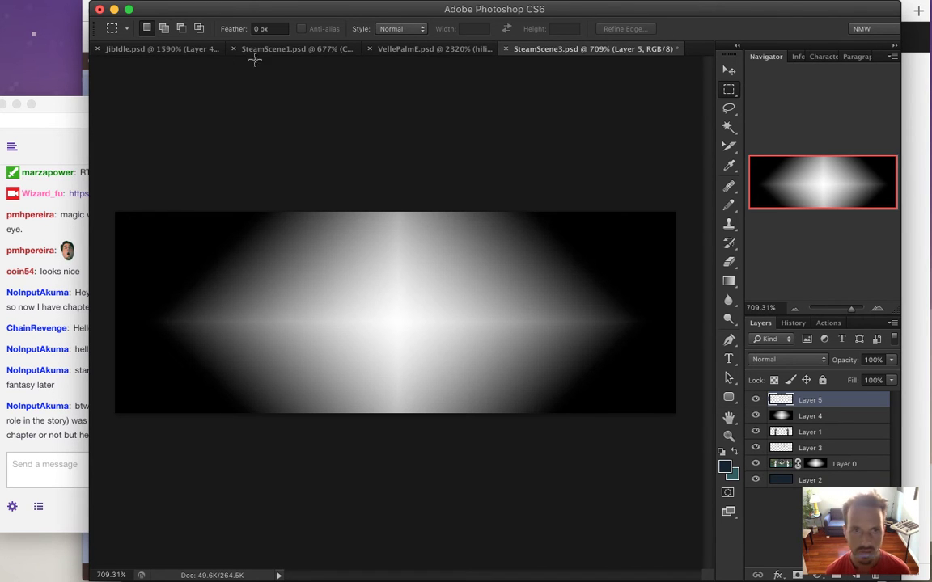
{"action": "left_click", "coordinate": [729, 282]}
{"action": "left_click", "coordinate": [729, 282]}
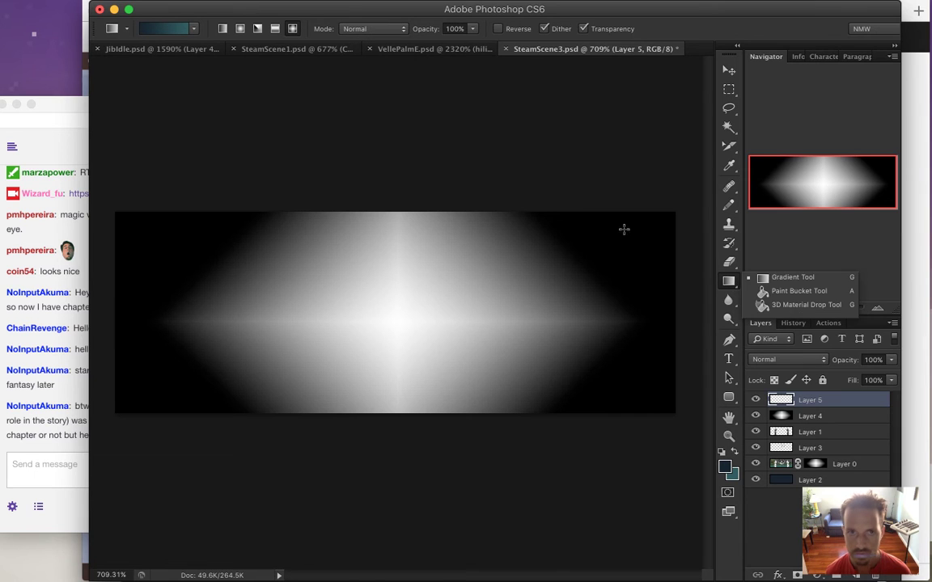
{"action": "left_click_drag", "start_coordinate": [397, 316], "coordinate": [405, 200]}
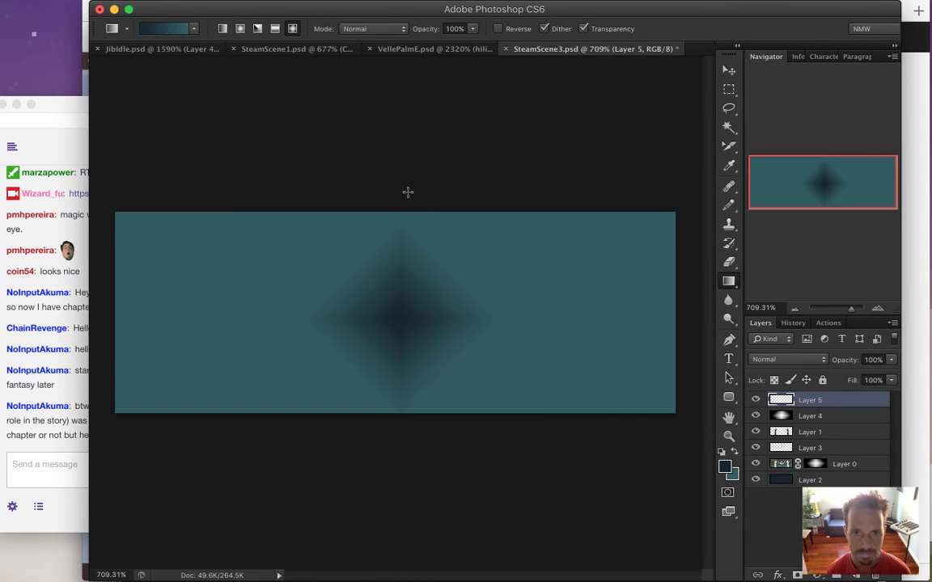
{"action": "key", "text": "ctrl+z"}
Step: Switch the Gradient tool to a reflected gradient using the Black, White preset
{"action": "left_click", "coordinate": [274, 29]}
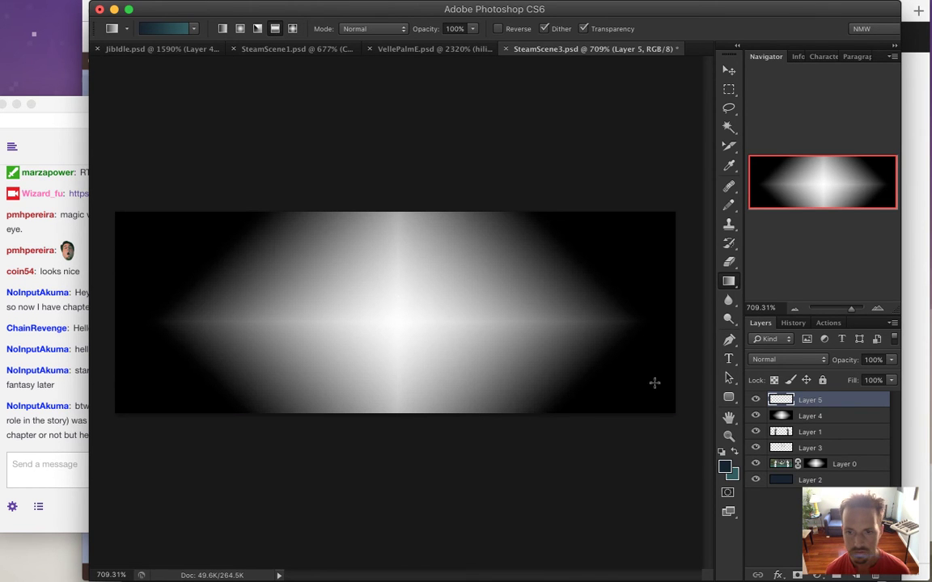
{"action": "left_click", "coordinate": [175, 30]}
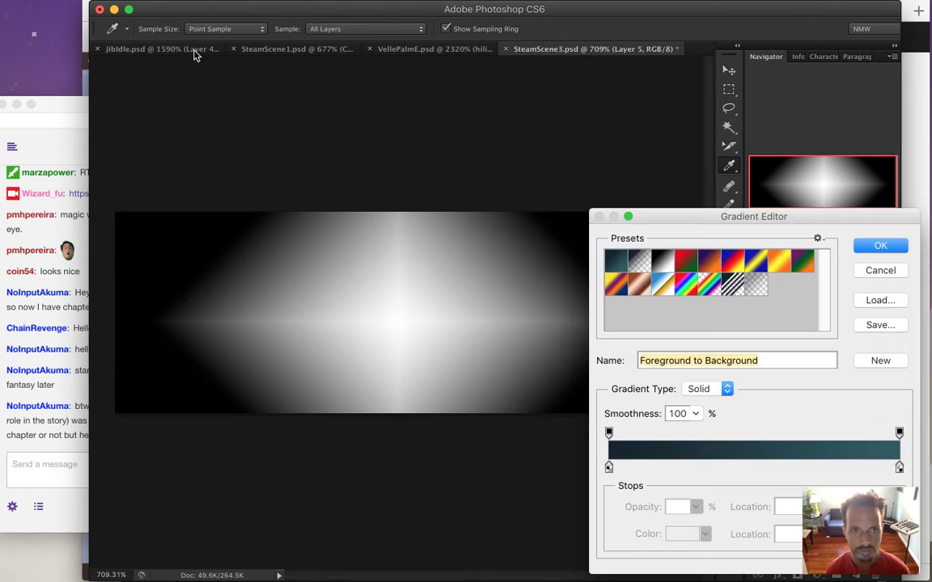
{"action": "left_click", "coordinate": [662, 261]}
{"action": "left_click", "coordinate": [862, 246]}
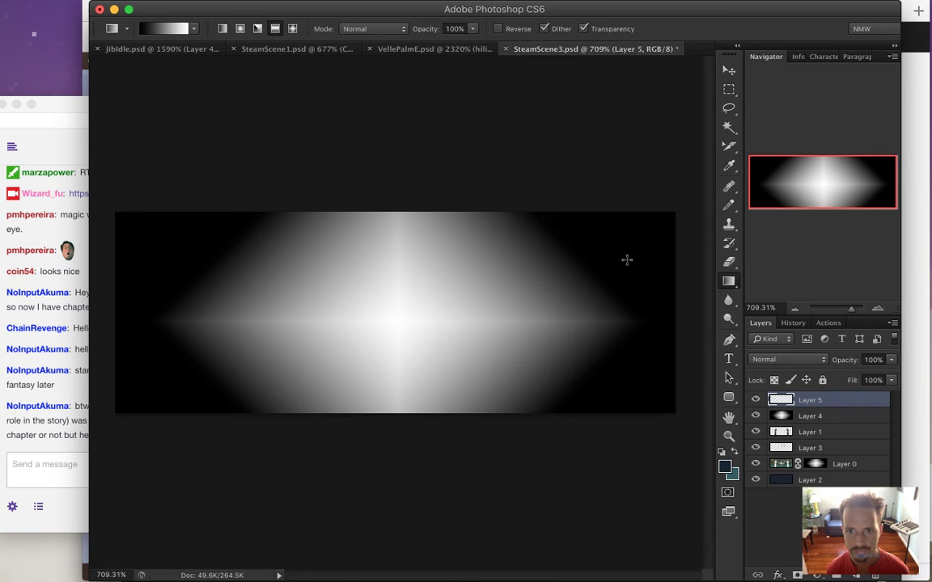
Step: Try vertical black-to-white reflected gradients on Layer 5, including one from the canvas's lower edge to its center, and undo them
{"action": "left_click_drag", "start_coordinate": [411, 262], "coordinate": [411, 219]}
{"action": "left_click_drag", "start_coordinate": [406, 314], "coordinate": [410, 377]}
{"action": "key", "text": "ctrl+z"}
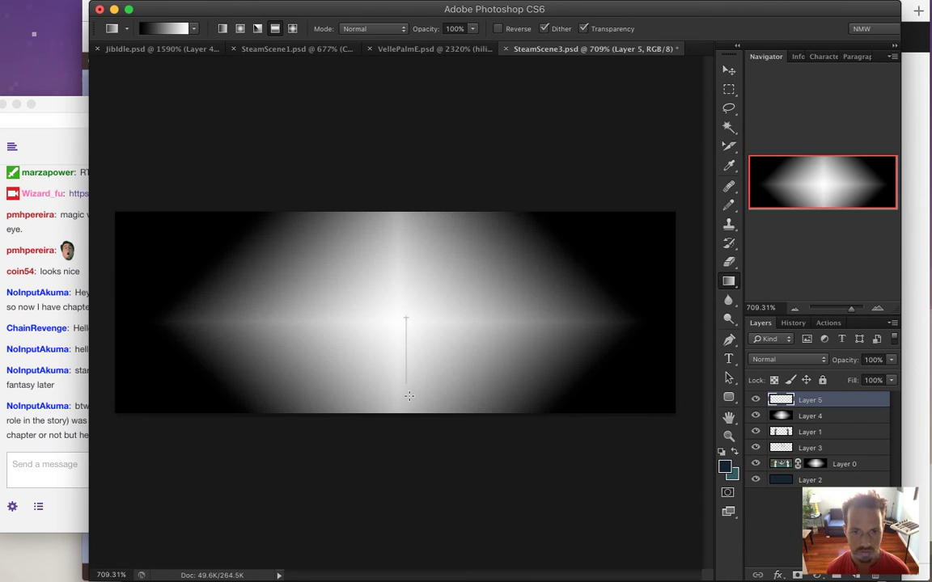
{"action": "left_click_drag", "start_coordinate": [408, 417], "coordinate": [402, 324]}
{"action": "key", "text": "ctrl+z"}
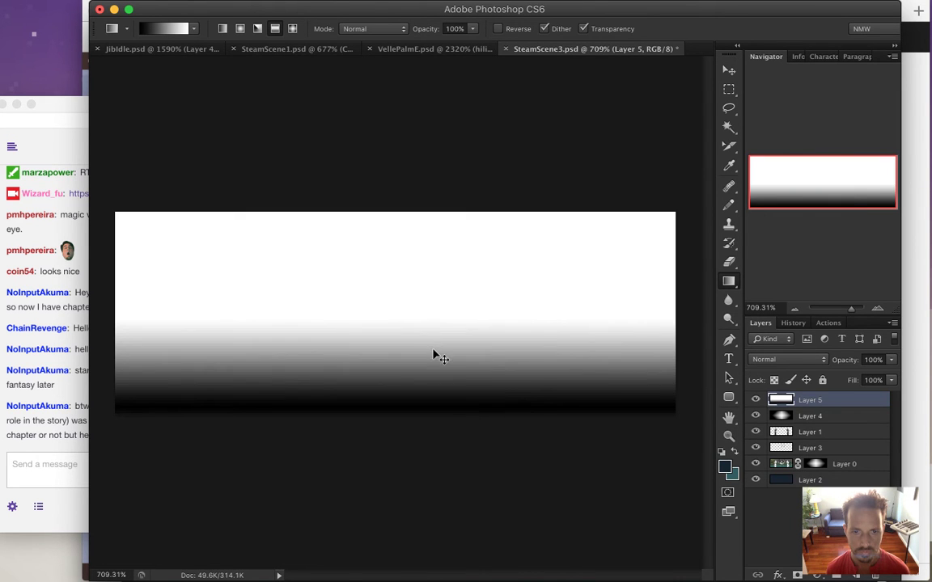
{"action": "key", "text": "ctrl+z"}
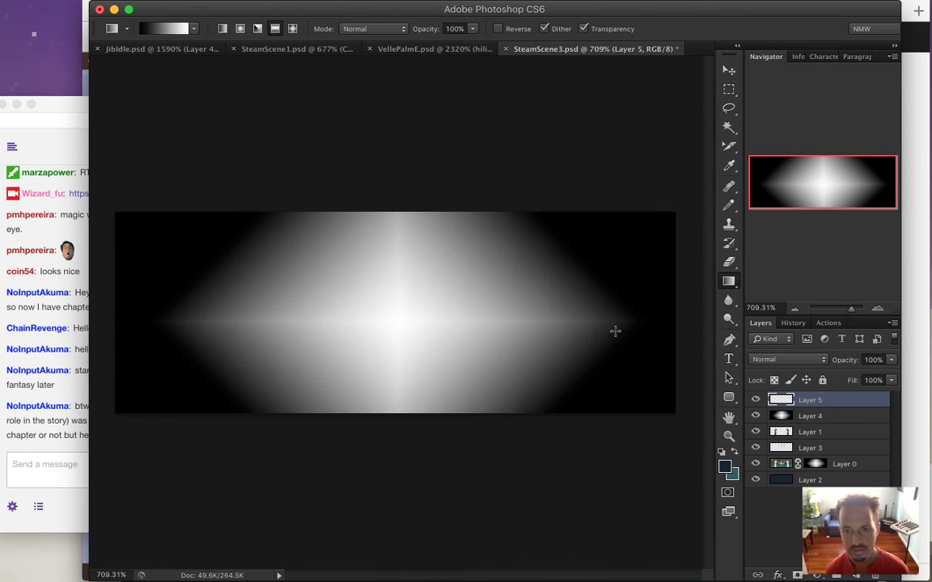
Step: Reverse the gradient and fill Layer 5 with a reflected white-to-black gradient from the canvas center to just above its upper edge
{"action": "left_click", "coordinate": [168, 29]}
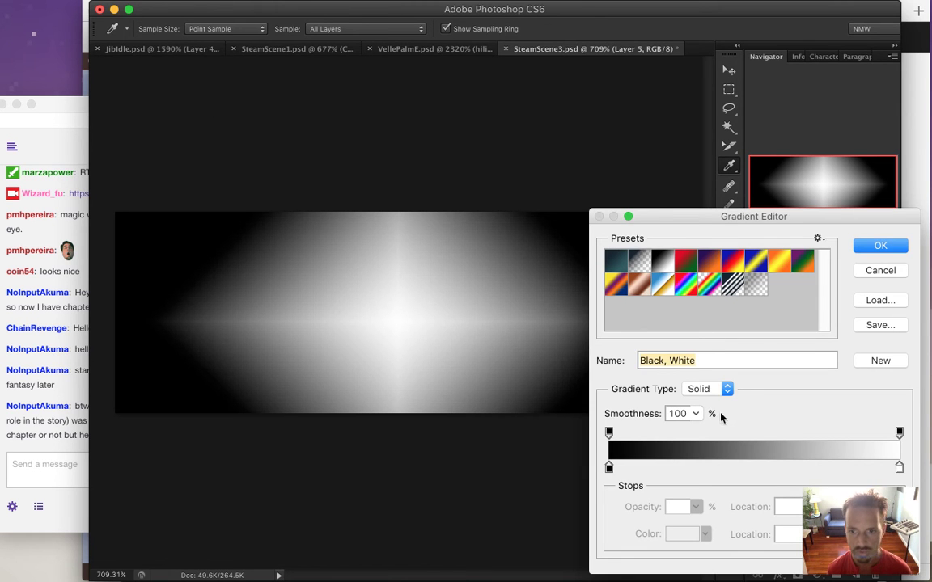
{"action": "left_click", "coordinate": [878, 247]}
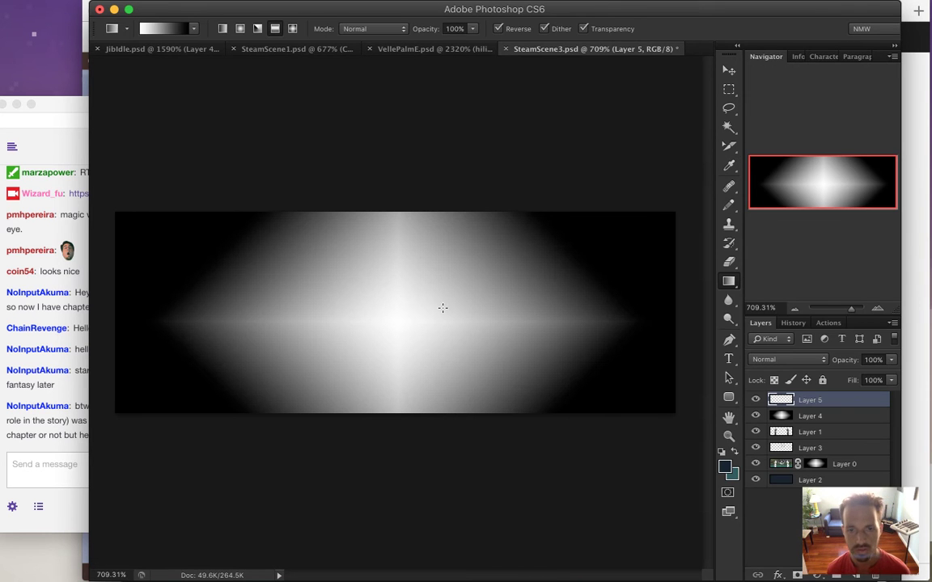
{"action": "left_click_drag", "start_coordinate": [404, 308], "coordinate": [404, 204]}
{"action": "key", "text": "super+z"}
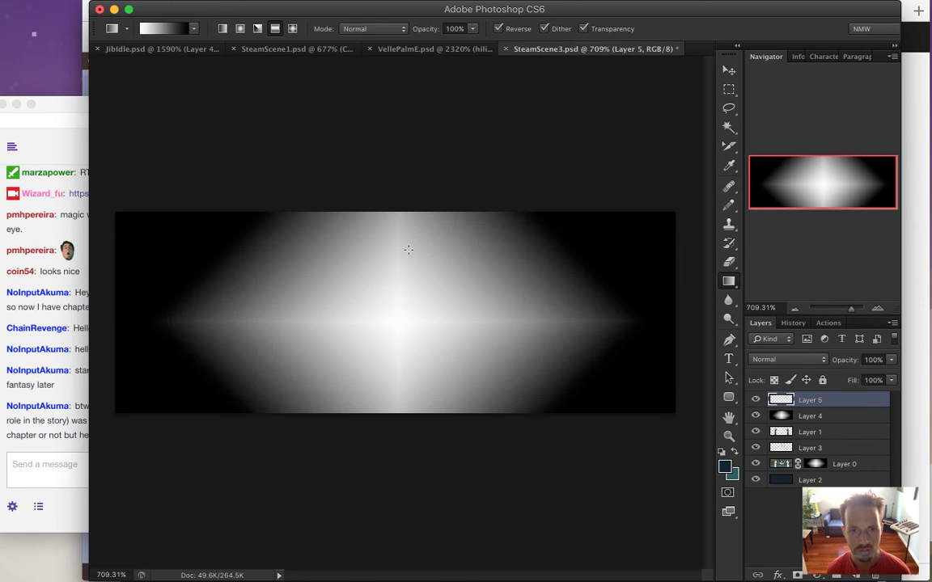
{"action": "left_click_drag", "start_coordinate": [397, 313], "coordinate": [397, 203]}
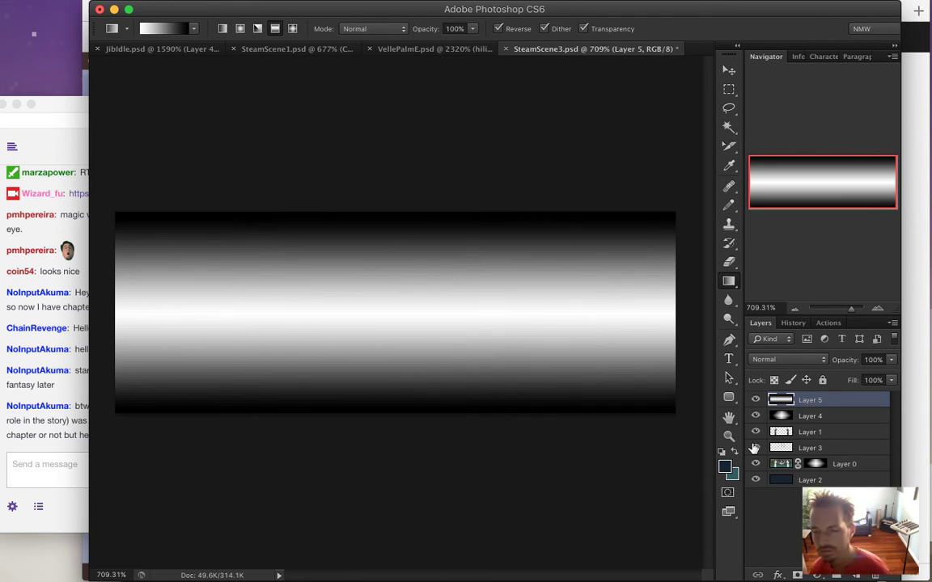
Step: Preview Layer 5 at reduced opacity, restore it to 100%, and set Layer 4's opacity to 50%
{"action": "left_click", "coordinate": [891, 360]}
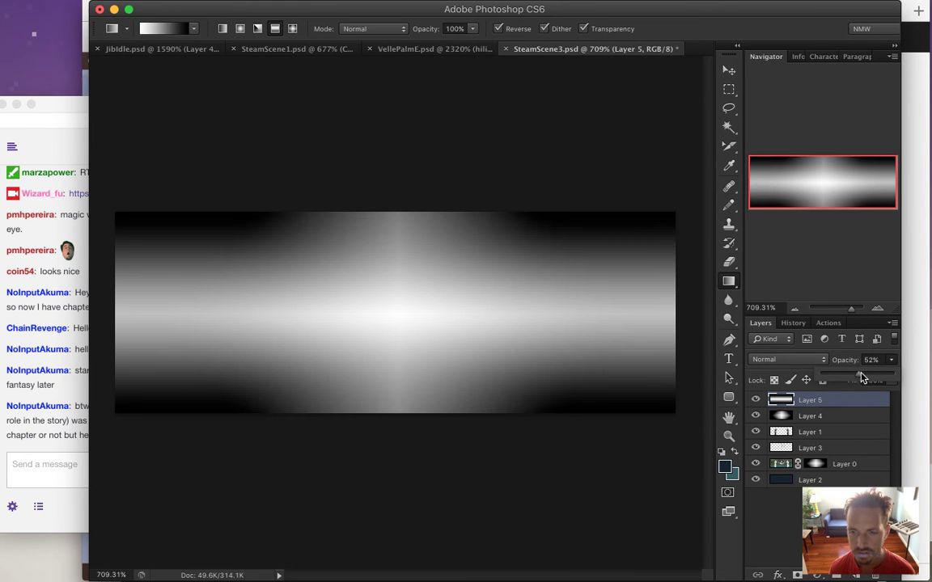
{"action": "left_click_drag", "start_coordinate": [861, 376], "coordinate": [895, 376]}
{"action": "left_click", "coordinate": [849, 517]}
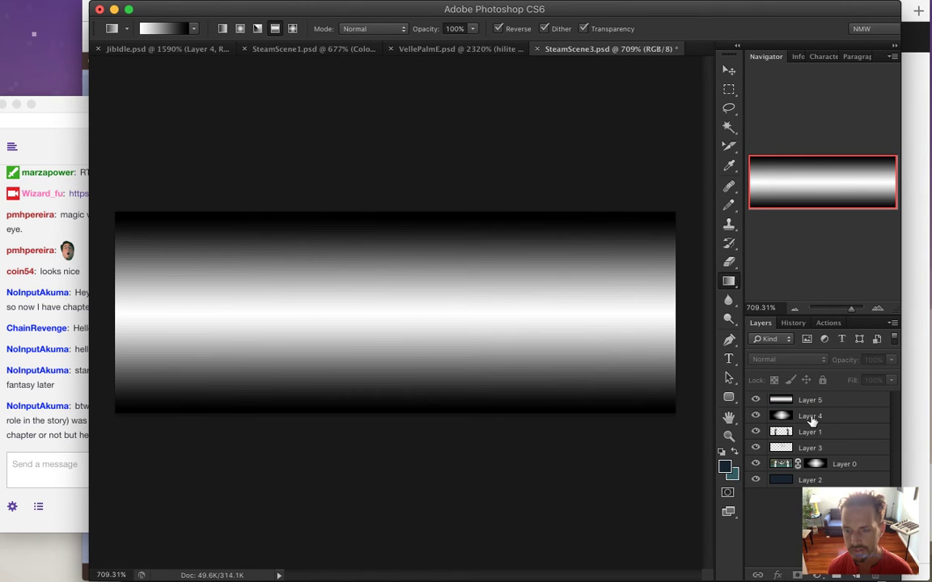
{"action": "left_click", "coordinate": [813, 417]}
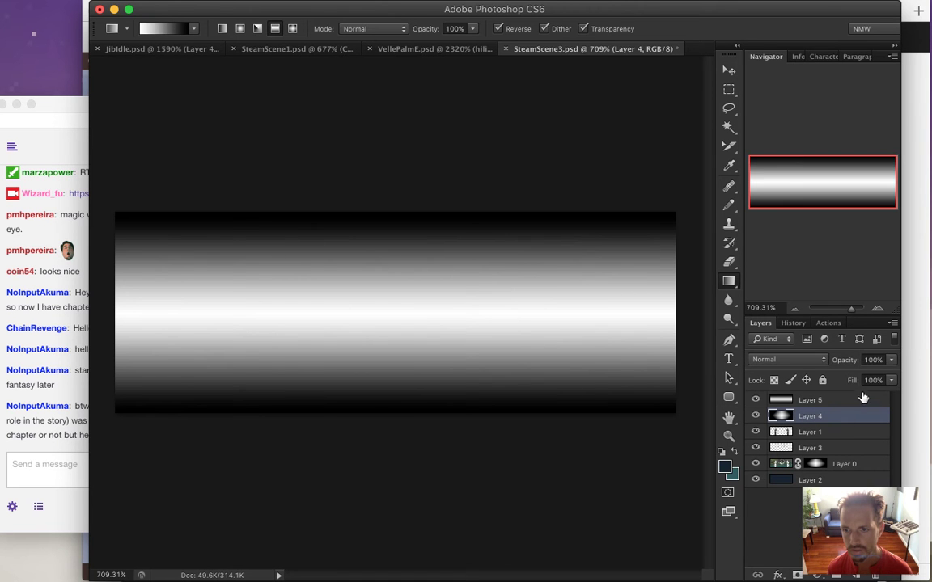
{"action": "left_click", "coordinate": [874, 360]}
{"action": "type", "text": "50"}
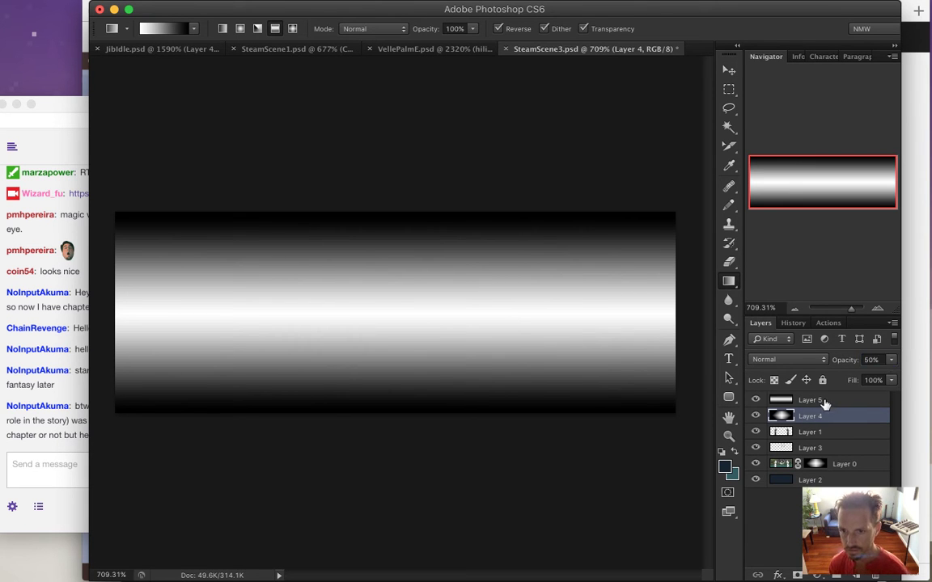
Step: Reset the Gradient tool's opacity to 100%, switch to the Rectangular Marquee tool, and set Layer 5's opacity to 50%
{"action": "left_click", "coordinate": [830, 402]}
{"action": "key", "text": "5"}
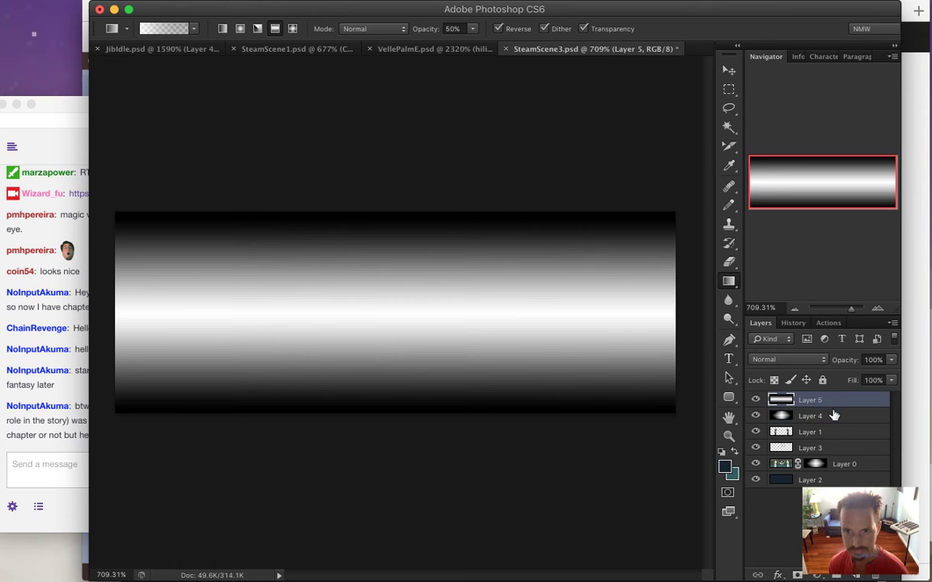
{"action": "left_click", "coordinate": [892, 360]}
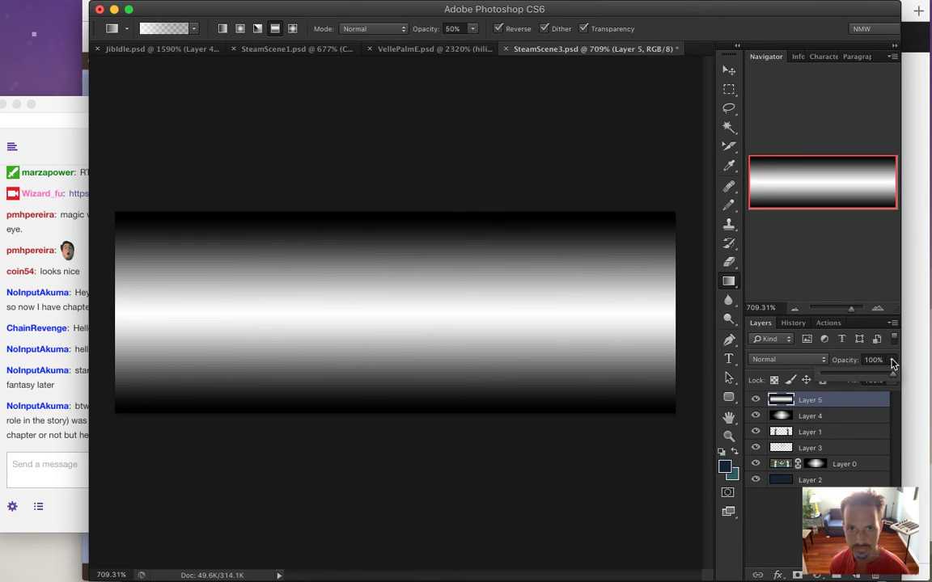
{"action": "left_click", "coordinate": [845, 518]}
{"action": "key", "text": "0"}
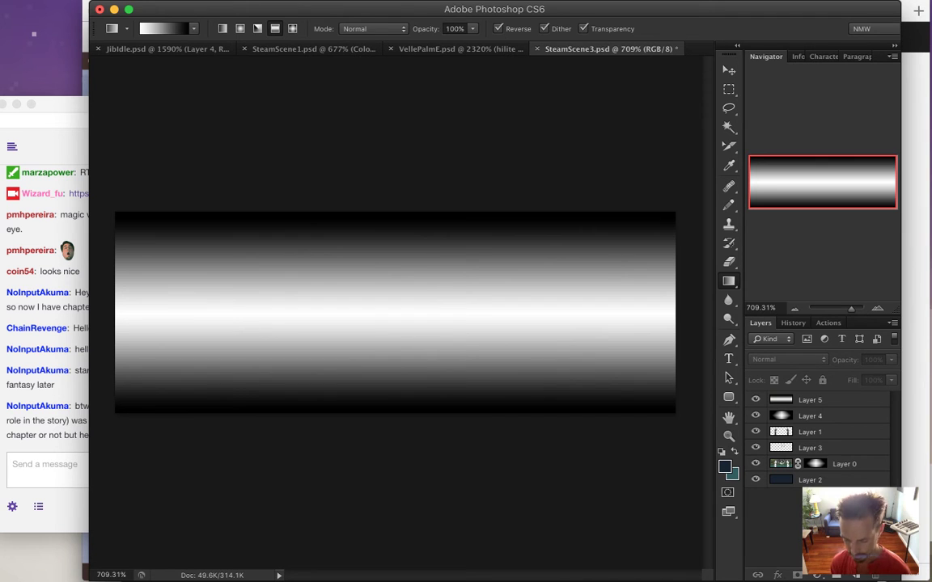
{"action": "key", "text": "m"}
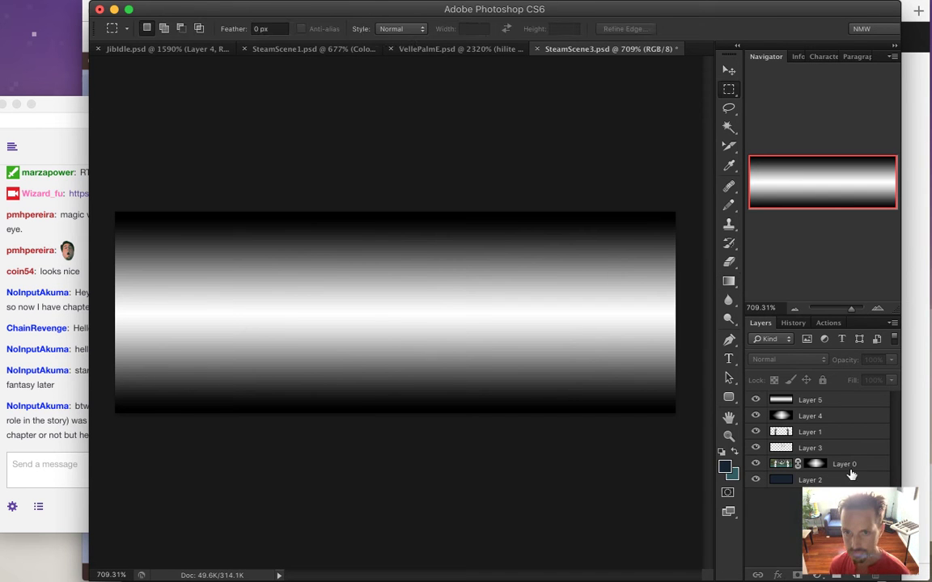
{"action": "left_click", "coordinate": [819, 402]}
{"action": "key", "text": "5"}
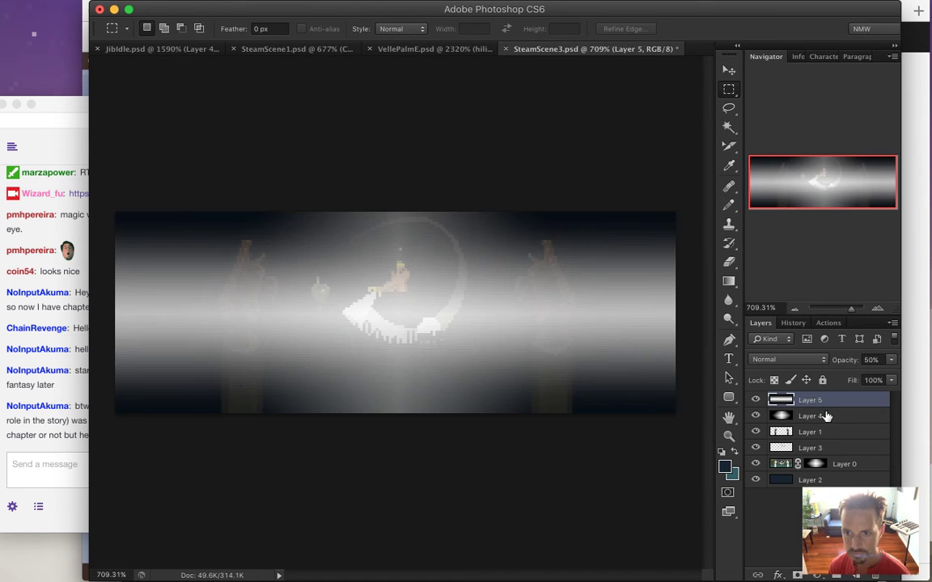
Step: Restore Layer 4's opacity to 100% and delete Layer 5
{"action": "left_click", "coordinate": [825, 416]}
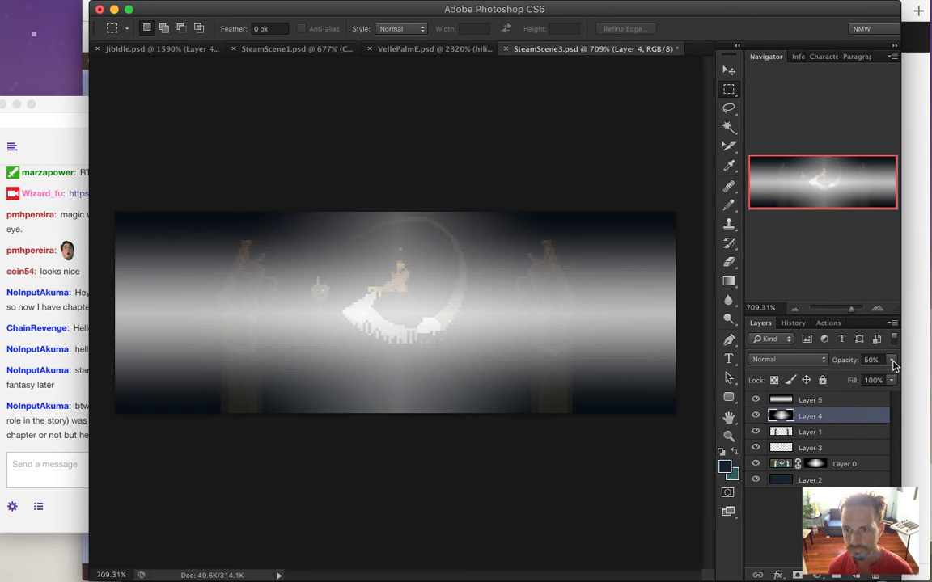
{"action": "left_click", "coordinate": [893, 364]}
{"action": "left_click_drag", "start_coordinate": [794, 343], "coordinate": [811, 340]}
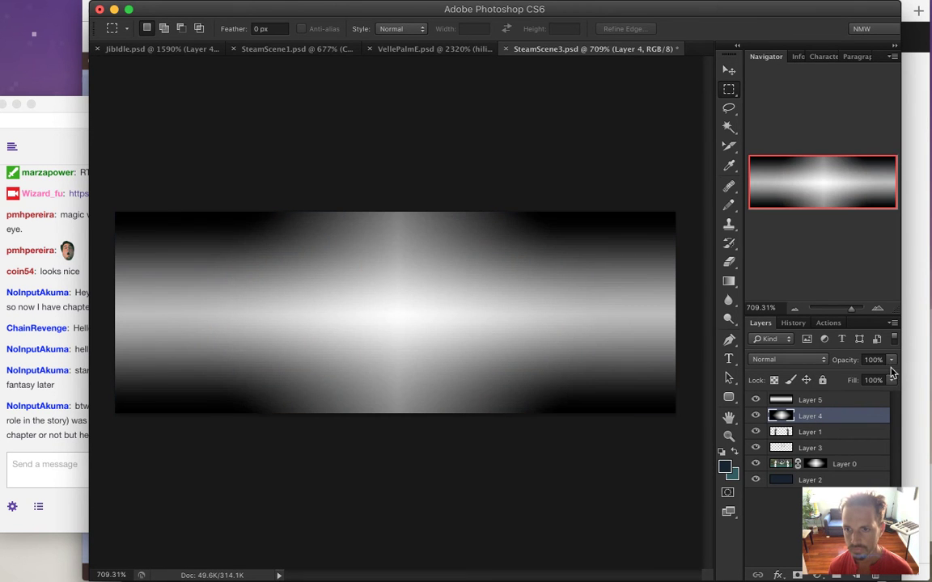
{"action": "left_click", "coordinate": [835, 406]}
{"action": "left_click", "coordinate": [754, 400]}
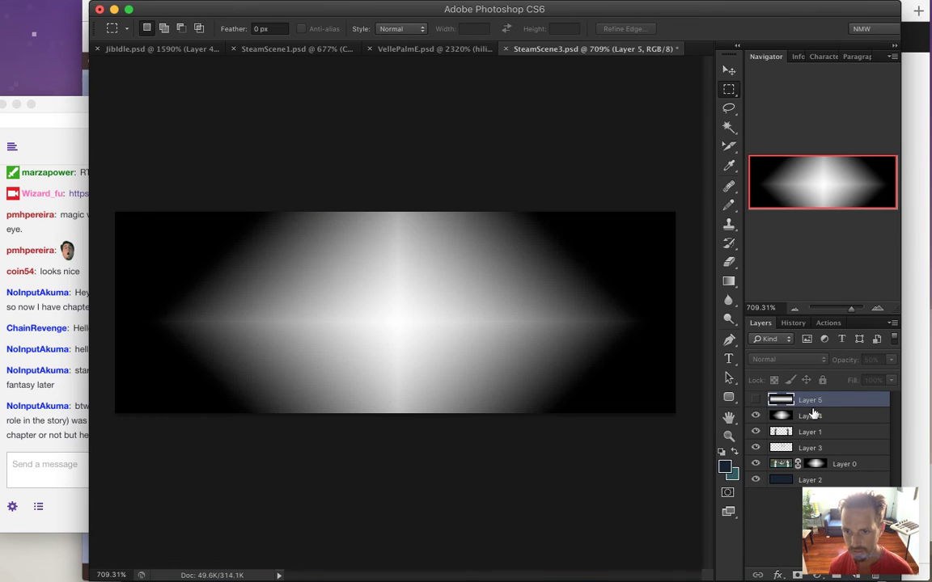
{"action": "left_click_drag", "start_coordinate": [874, 576], "coordinate": [874, 575]}
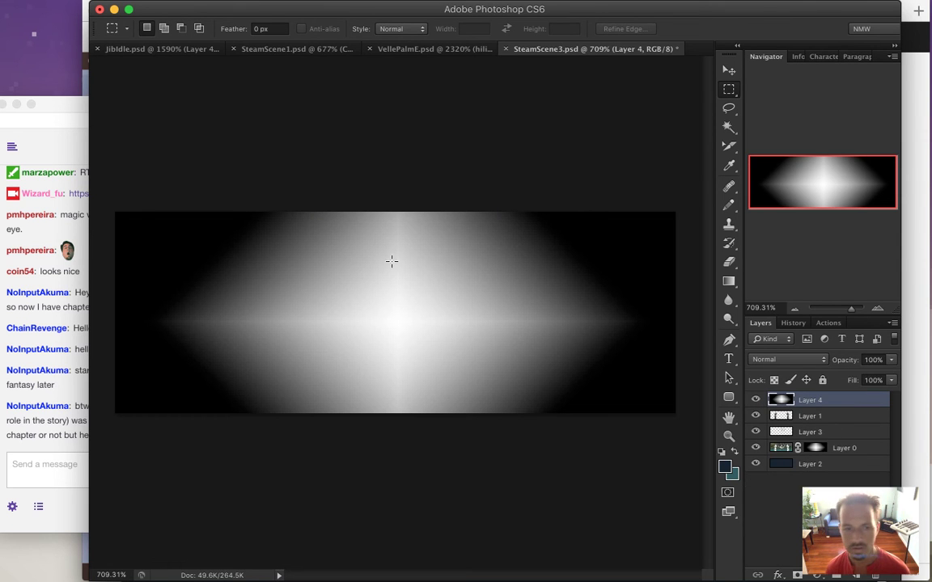
Step: Edit the Gradient tool's black-to-white gradient so the opacity stop at location 100 is 0%
{"action": "key", "text": "g"}
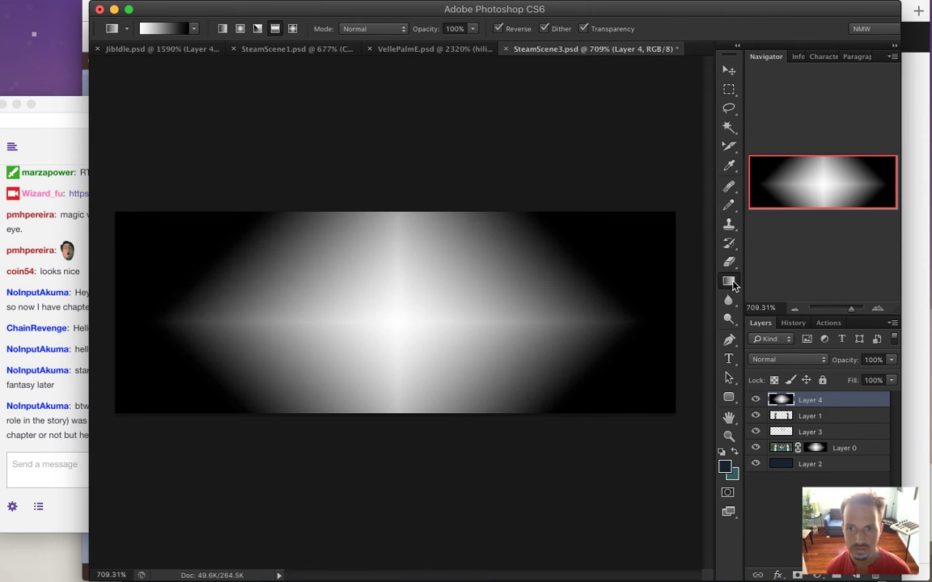
{"action": "left_click", "coordinate": [166, 30]}
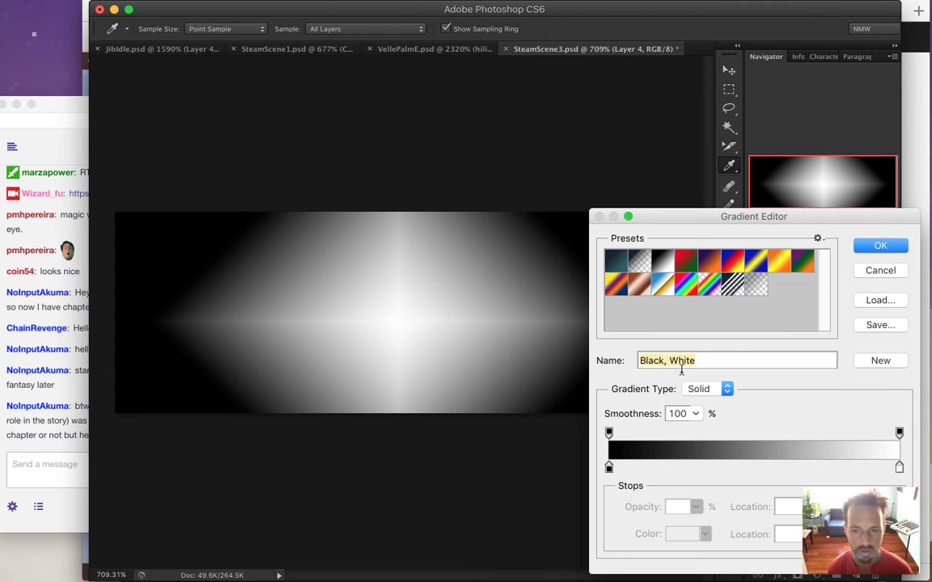
{"action": "left_click", "coordinate": [898, 433]}
{"action": "type", "text": "0"}
{"action": "left_click_drag", "start_coordinate": [695, 506], "coordinate": [628, 523]}
{"action": "left_click", "coordinate": [880, 245]}
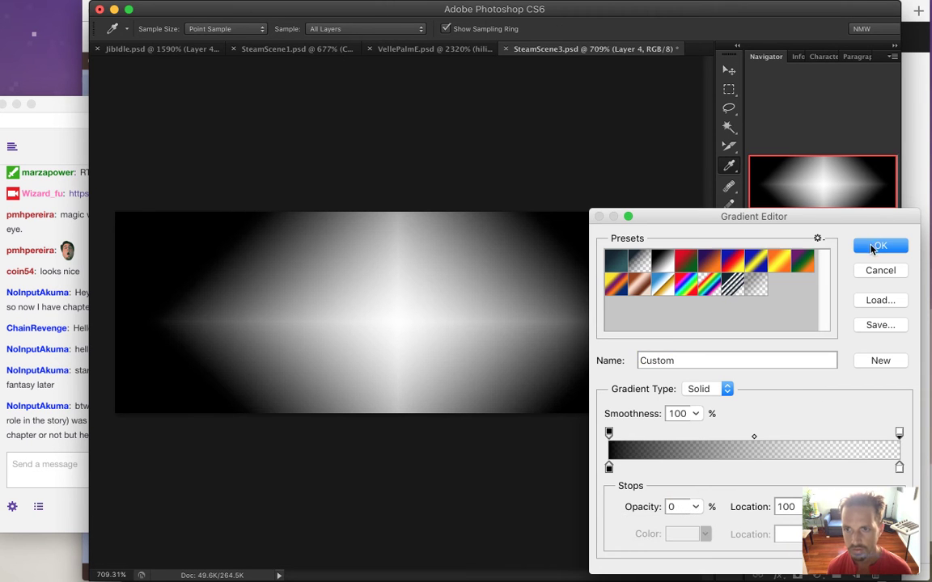
Step: Try the transparent reflected gradient directly on Layer 4, near the canvas center and near its left side, undoing each attempt
{"action": "left_click_drag", "start_coordinate": [391, 271], "coordinate": [401, 208]}
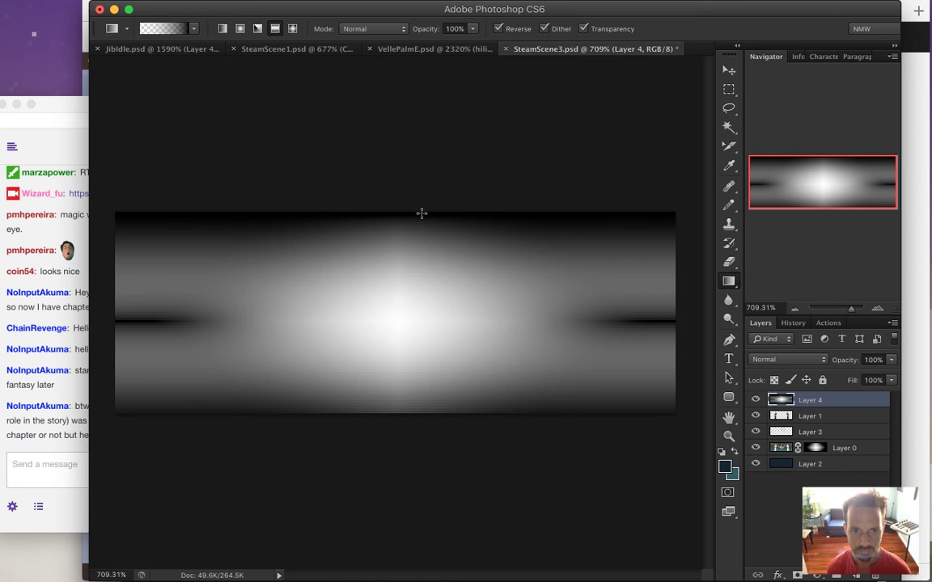
{"action": "key", "text": "ctrl+z"}
{"action": "left_click_drag", "start_coordinate": [151, 292], "coordinate": [158, 208]}
{"action": "key", "text": "ctrl+z"}
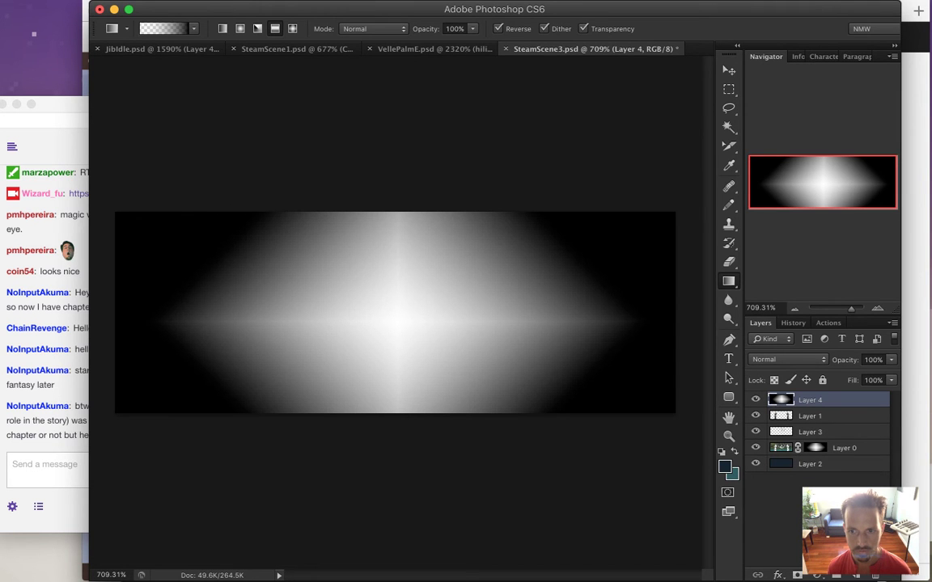
Step: Add a new layer above Layer 4, test the reflected gradient on it with Layer 4 hidden, and undo the gradient
{"action": "left_click", "coordinate": [855, 575]}
{"action": "left_click_drag", "start_coordinate": [403, 319], "coordinate": [404, 205]}
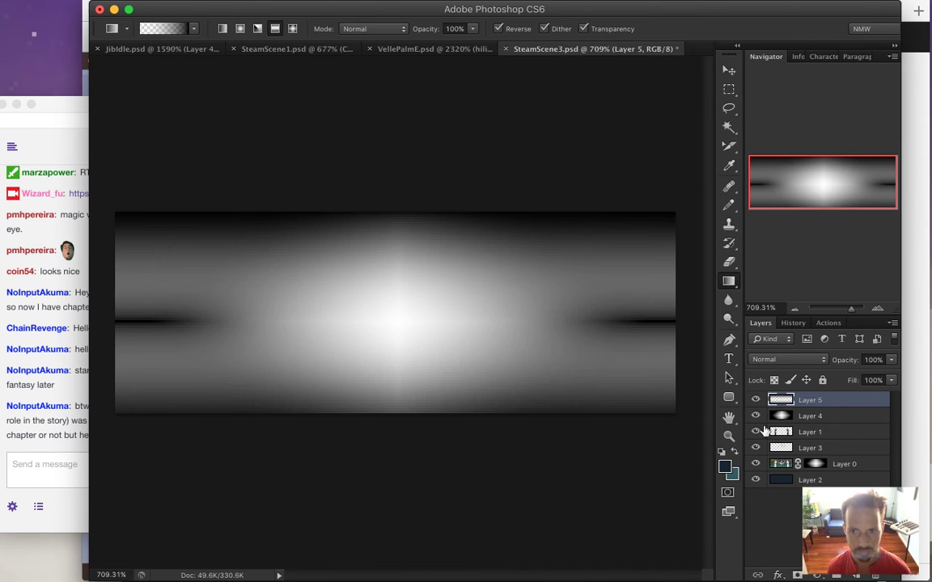
{"action": "left_click", "coordinate": [754, 414]}
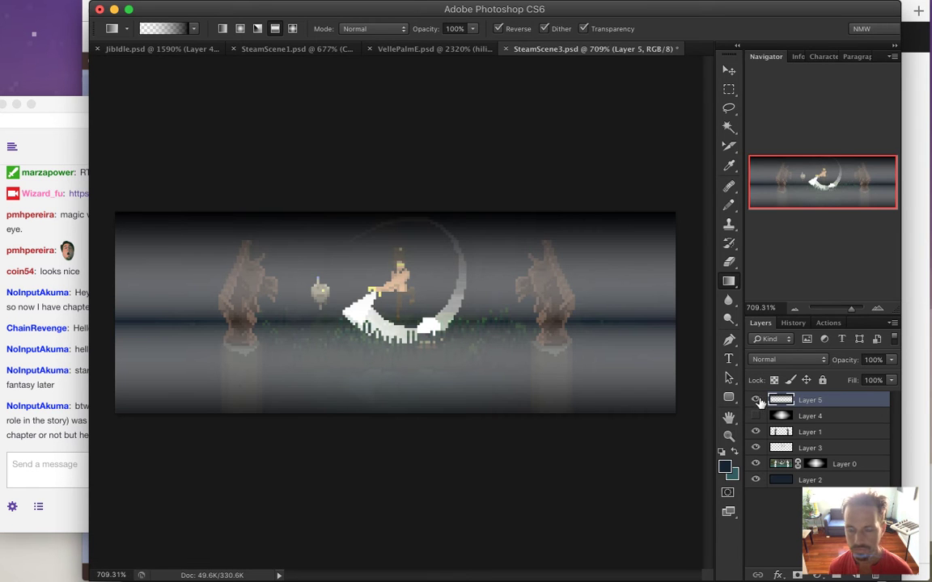
{"action": "key", "text": "super+z"}
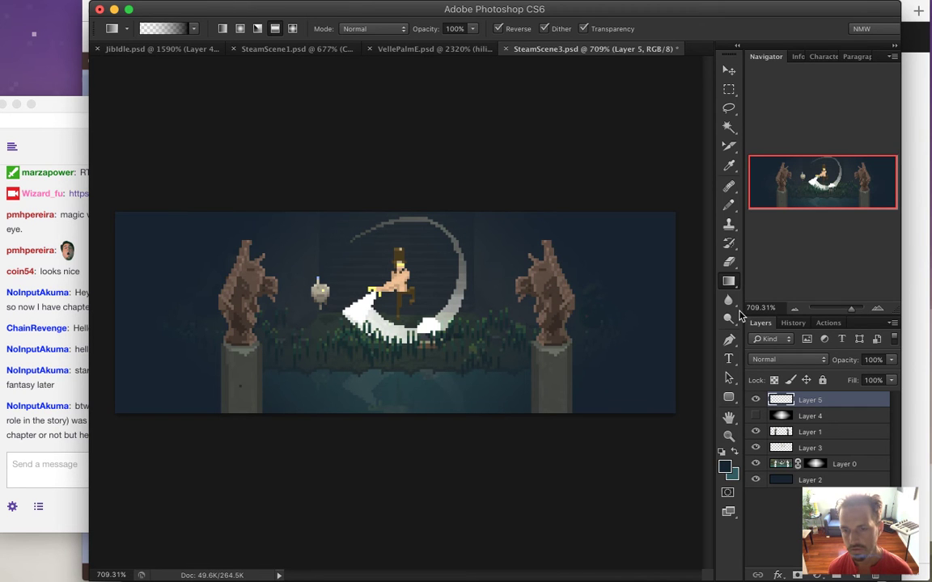
Step: Edit the gradient so its white color stop becomes black (000000), making a black-to-transparent gradient
{"action": "left_click", "coordinate": [147, 29]}
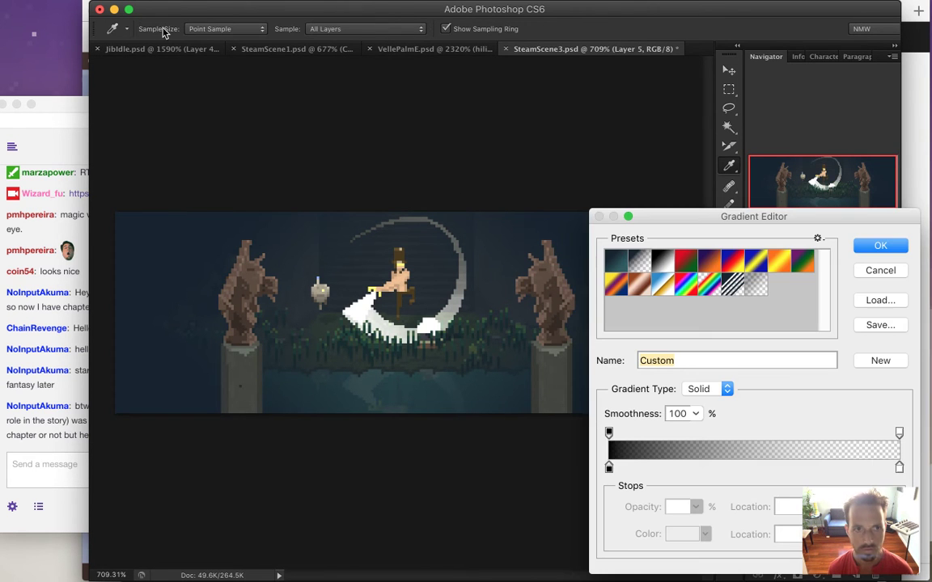
{"action": "left_click", "coordinate": [897, 468]}
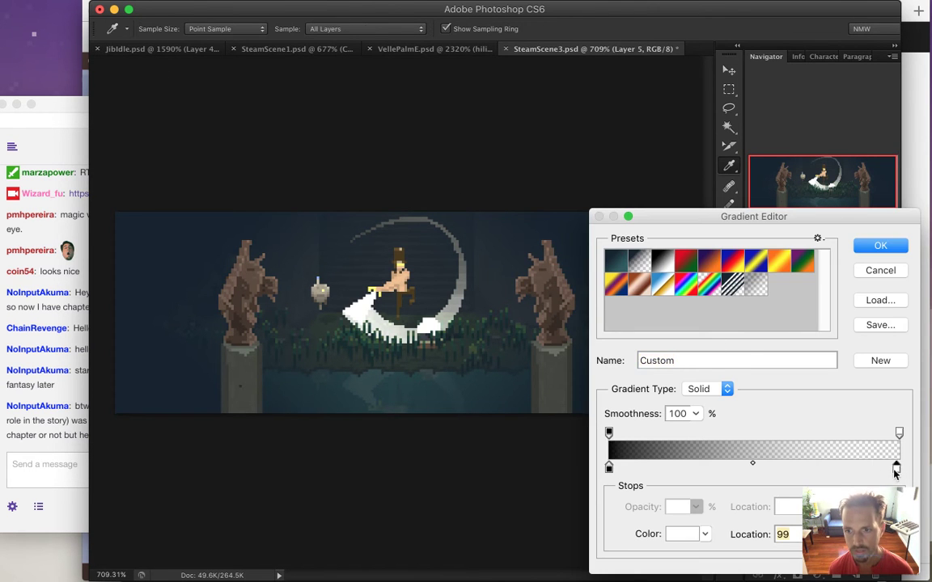
{"action": "double_click", "coordinate": [897, 468]}
{"action": "left_click_drag", "start_coordinate": [699, 360], "coordinate": [699, 399]}
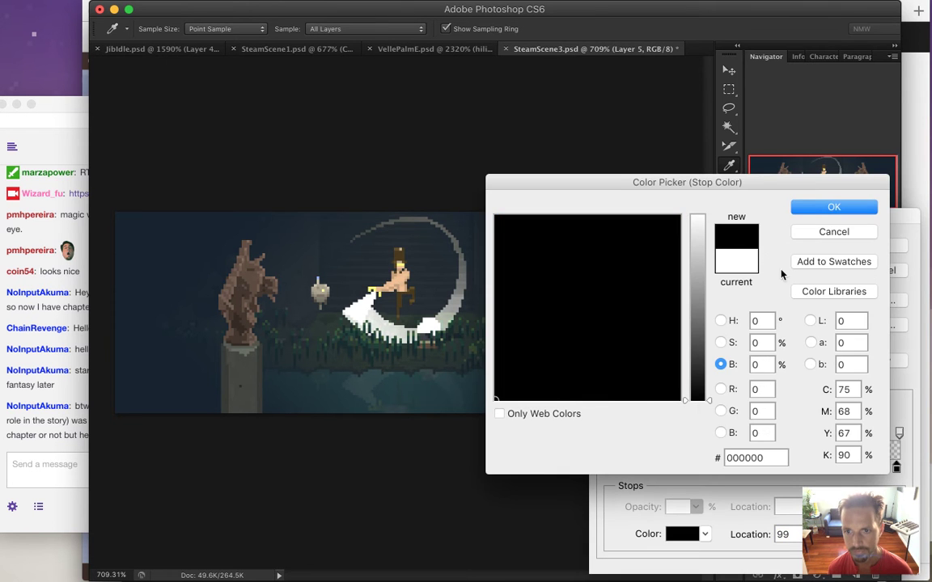
{"action": "left_click", "coordinate": [834, 207]}
{"action": "left_click", "coordinate": [870, 246]}
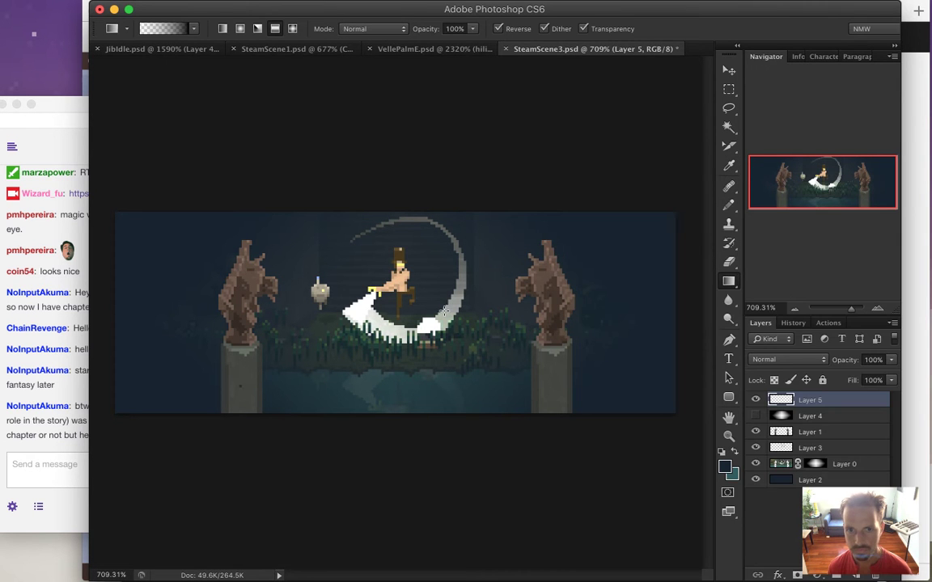
Step: Draw the reflected gradient on Layer 5 from near the character up to the canvas top edge, then show Layer 4 and hide Layer 5
{"action": "left_click_drag", "start_coordinate": [429, 311], "coordinate": [451, 208]}
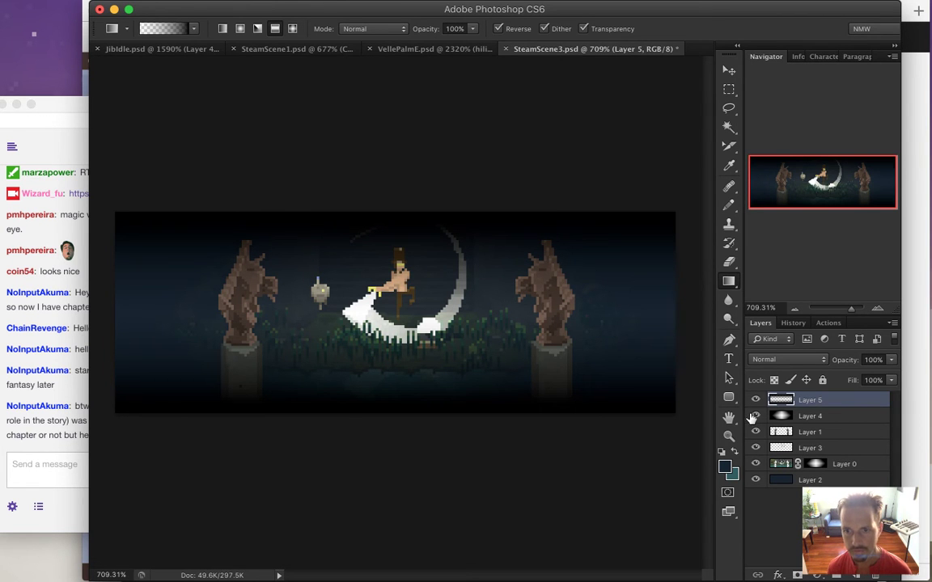
{"action": "left_click", "coordinate": [756, 416]}
{"action": "left_click", "coordinate": [755, 400]}
Step: Draw the reflected gradient on Layer 4 from near the glow's center to the canvas top edge, redoing an undone first attempt
{"action": "left_click", "coordinate": [810, 415]}
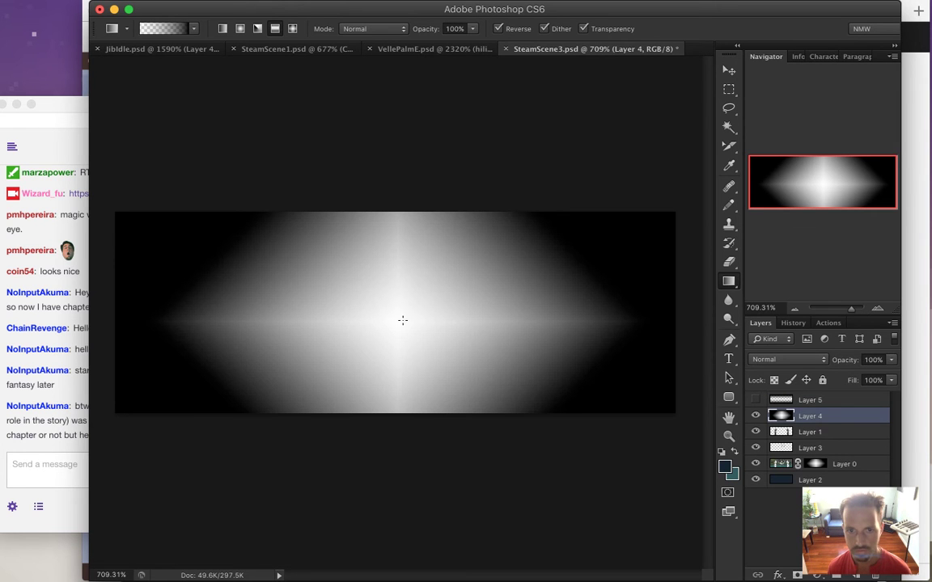
{"action": "left_click_drag", "start_coordinate": [408, 218], "coordinate": [410, 219]}
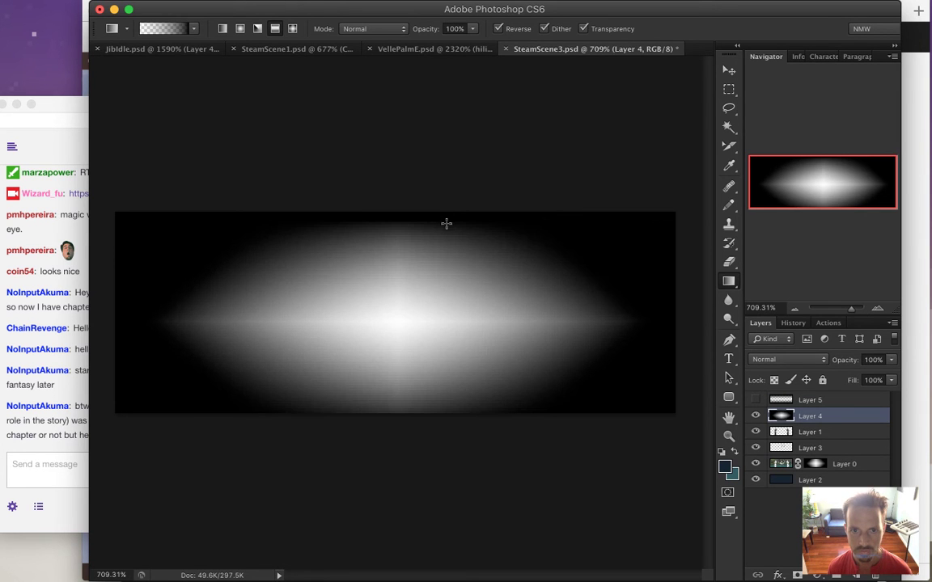
{"action": "key", "text": "ctrl+z"}
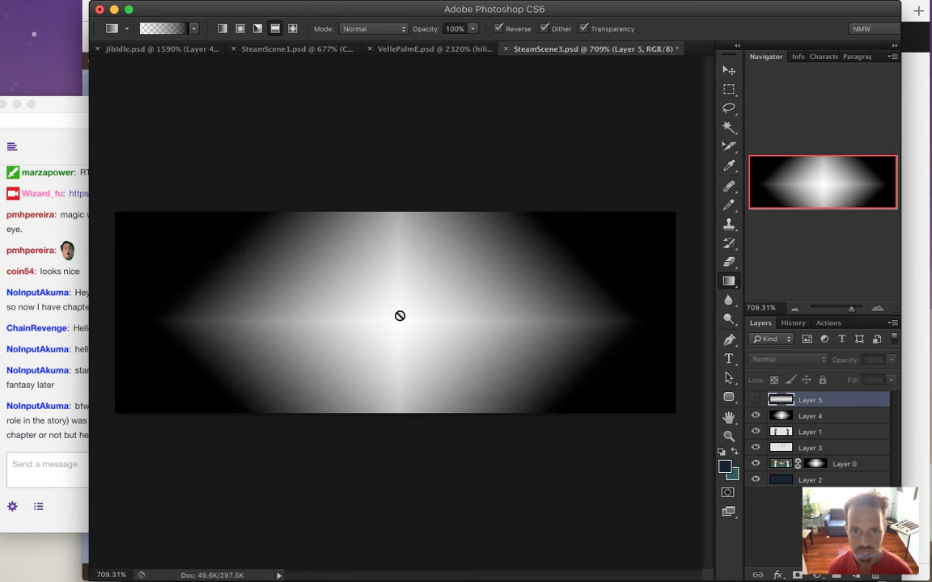
{"action": "left_click", "coordinate": [781, 416]}
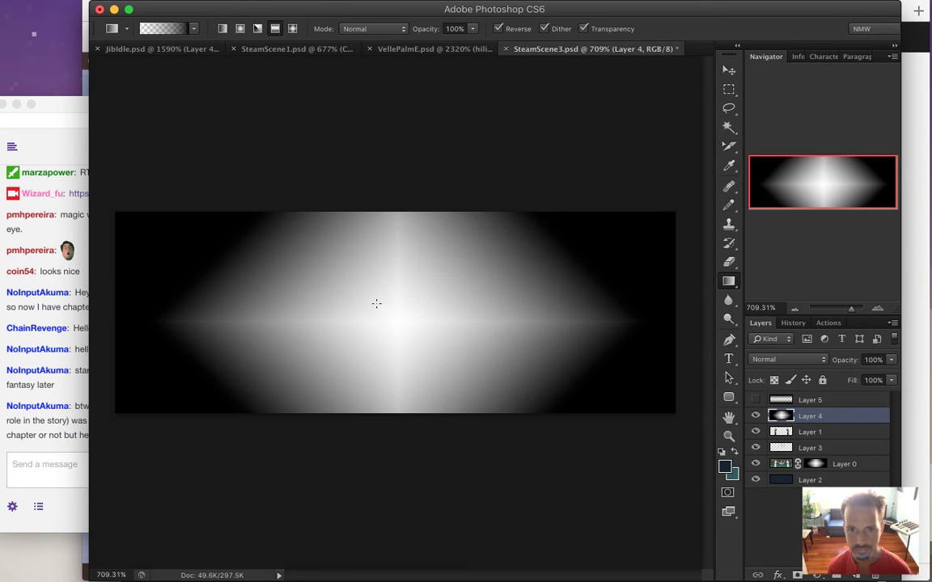
{"action": "left_click_drag", "start_coordinate": [394, 290], "coordinate": [400, 216]}
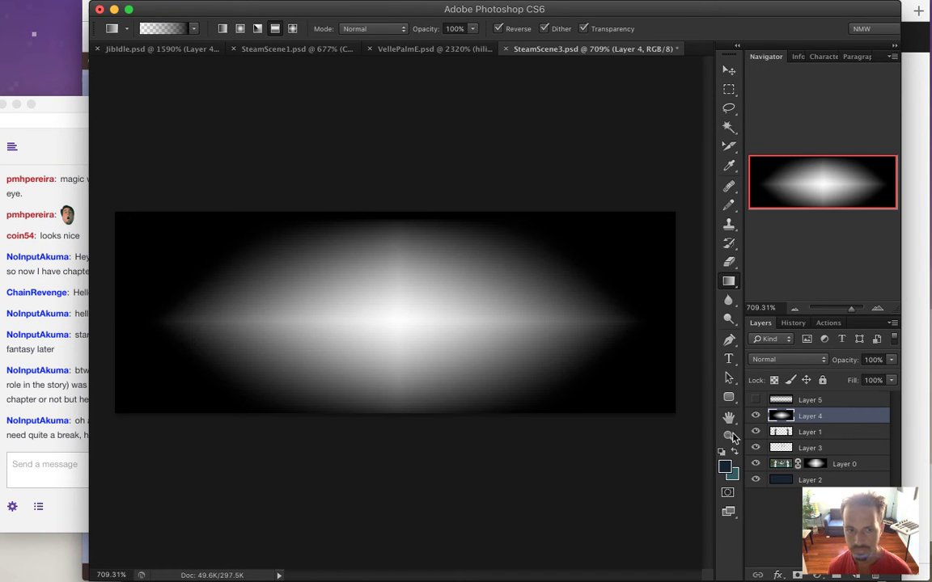
Step: Switch to the Twitch chat to read the newest message about the artist, and return to Photoshop
{"action": "left_click", "coordinate": [50, 449]}
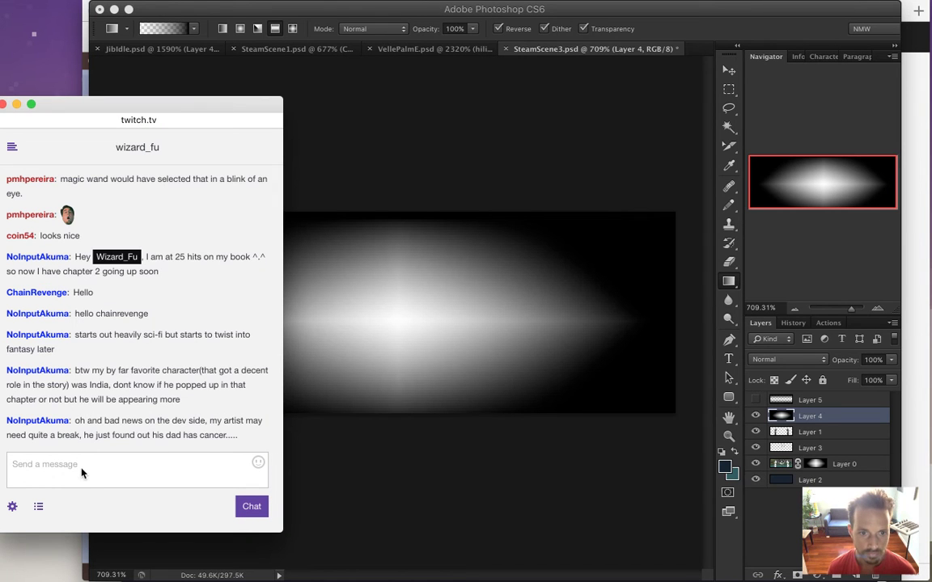
{"action": "left_click_drag", "start_coordinate": [87, 421], "coordinate": [160, 437]}
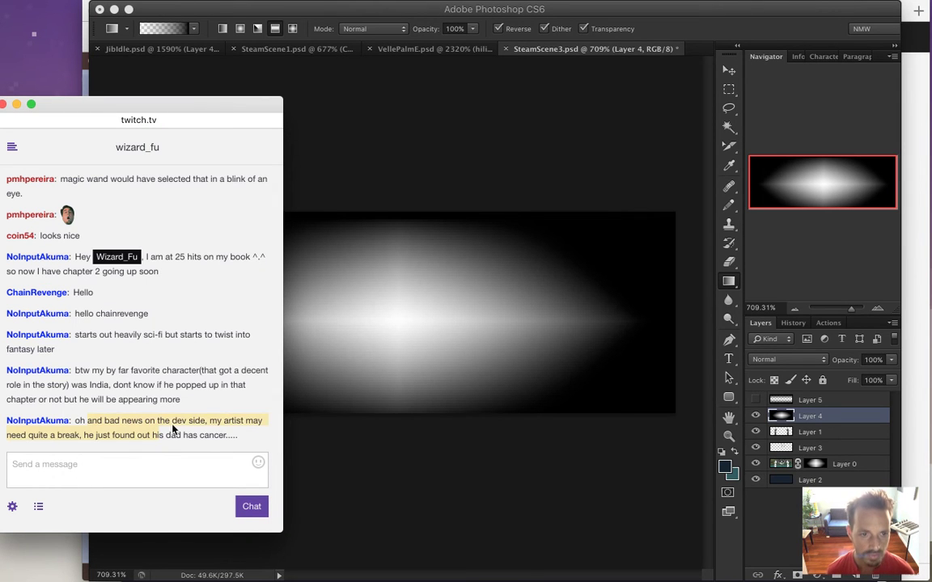
{"action": "left_click", "coordinate": [602, 496]}
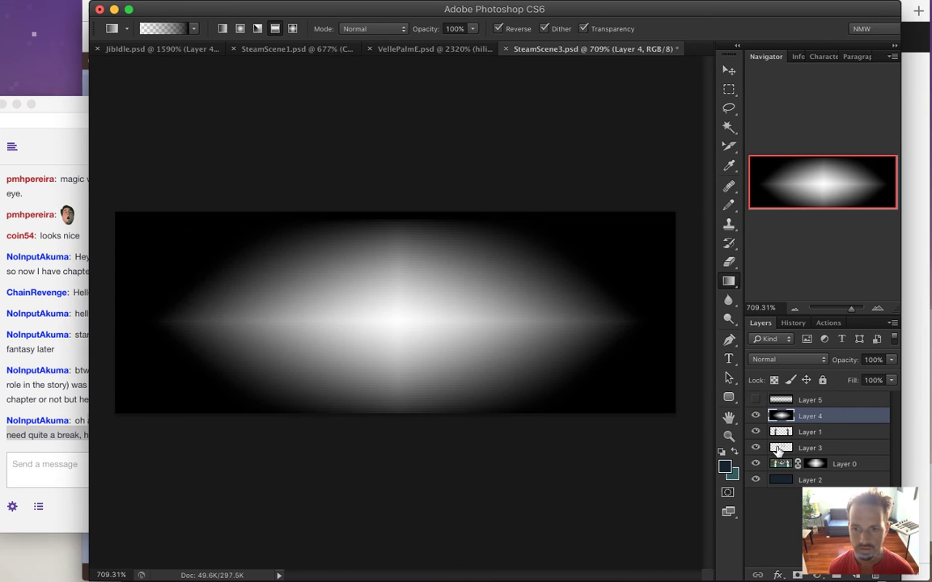
Step: Copy Layer 4's full gradient into Layer 0's layer mask, hide Layer 4, and return to Layer 0's image
{"action": "left_click", "coordinate": [779, 416], "text": "super"}
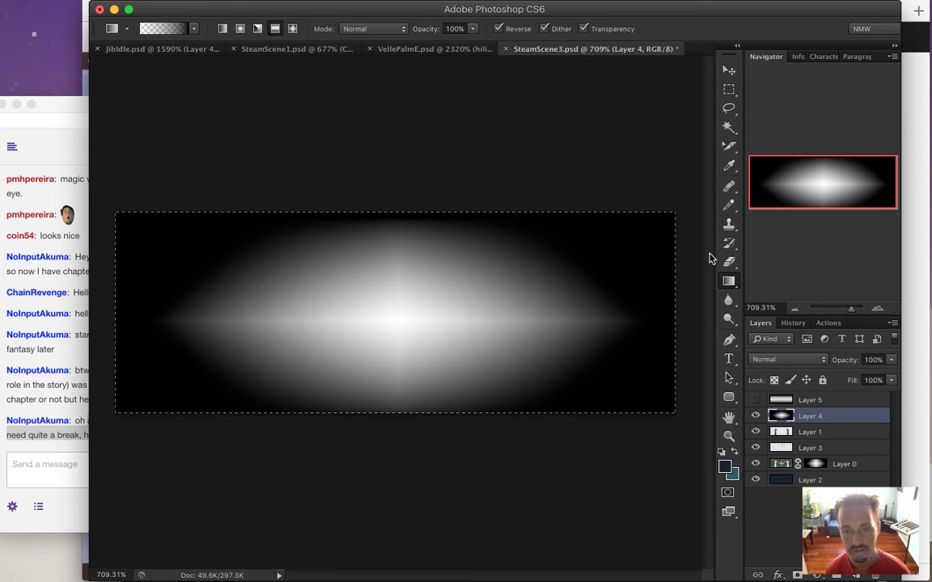
{"action": "left_click", "coordinate": [755, 416]}
{"action": "left_click", "coordinate": [815, 463], "text": "alt"}
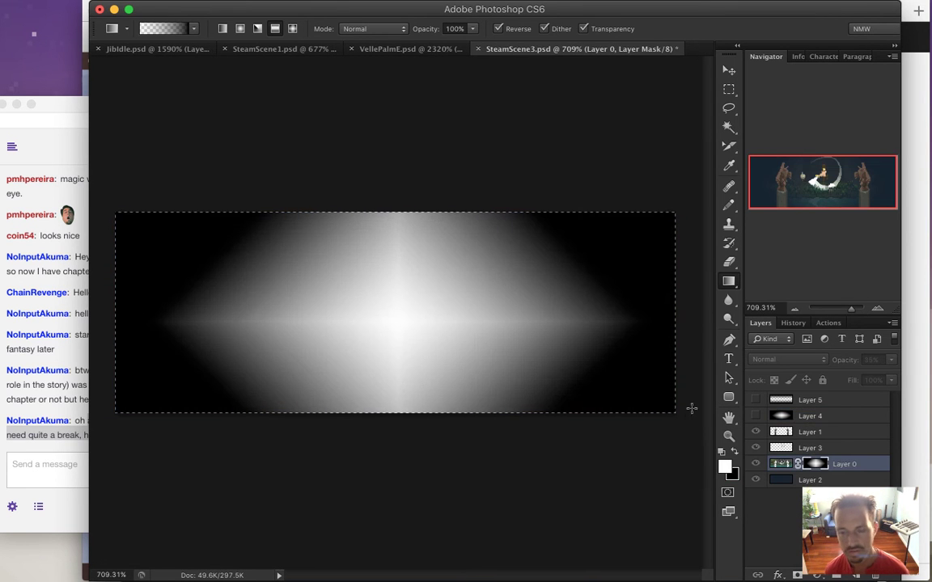
{"action": "left_click", "coordinate": [817, 466], "text": "alt"}
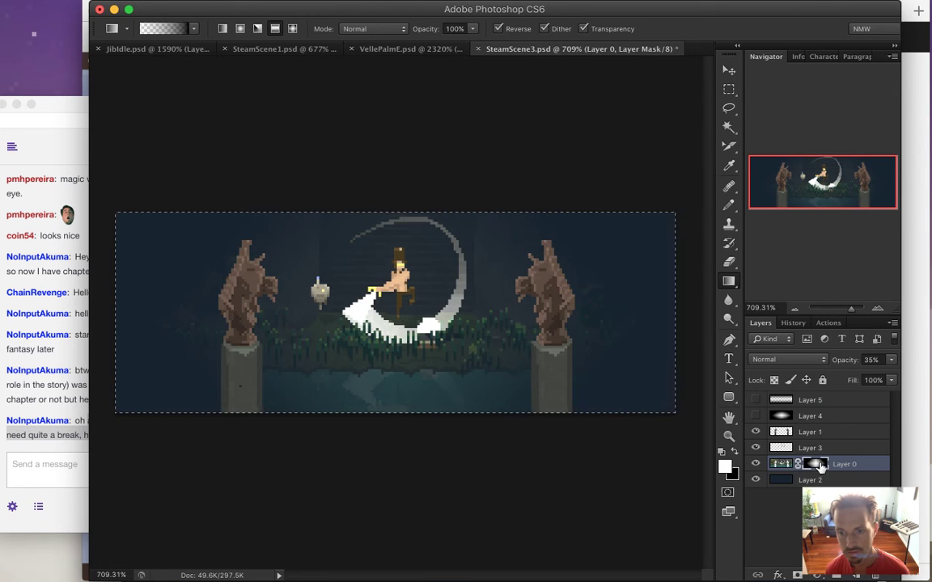
{"action": "left_click", "coordinate": [819, 467], "text": "alt"}
{"action": "key", "text": "ctrl+f"}
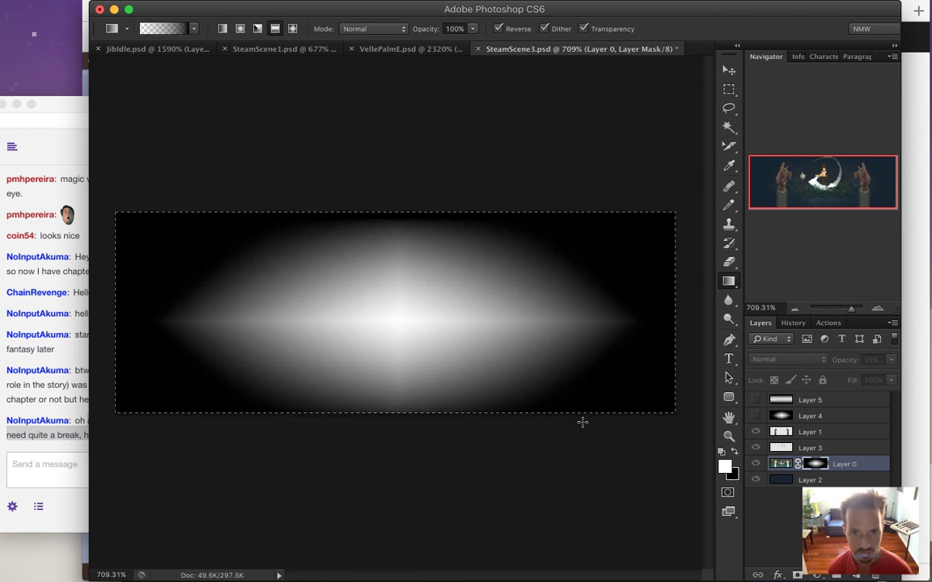
{"action": "left_click", "coordinate": [779, 466]}
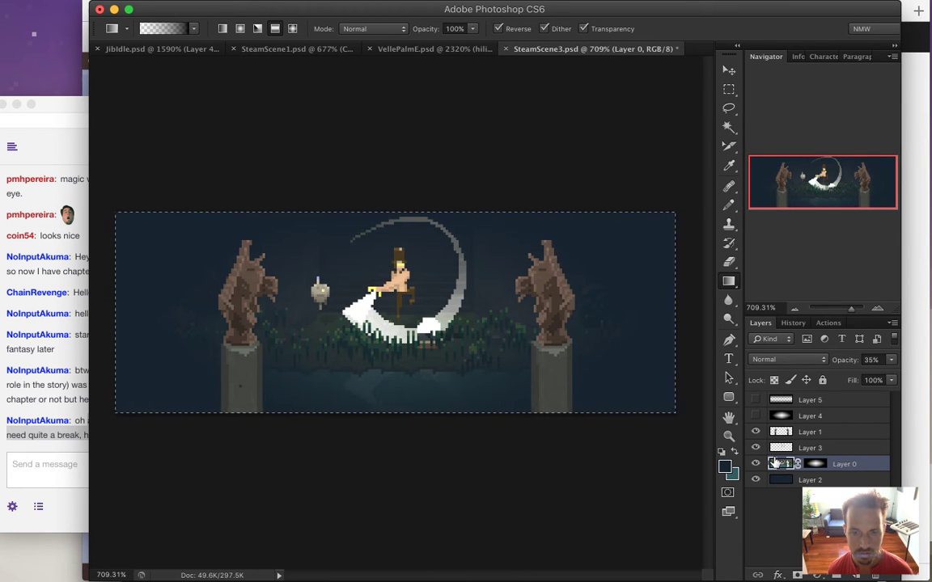
Step: Copy the combined gradient of Layers 4 and 5 into Layer 0's layer mask, with both layers hidden again, and return to Layer 0's image
{"action": "left_click", "coordinate": [755, 416]}
{"action": "left_click", "coordinate": [756, 401]}
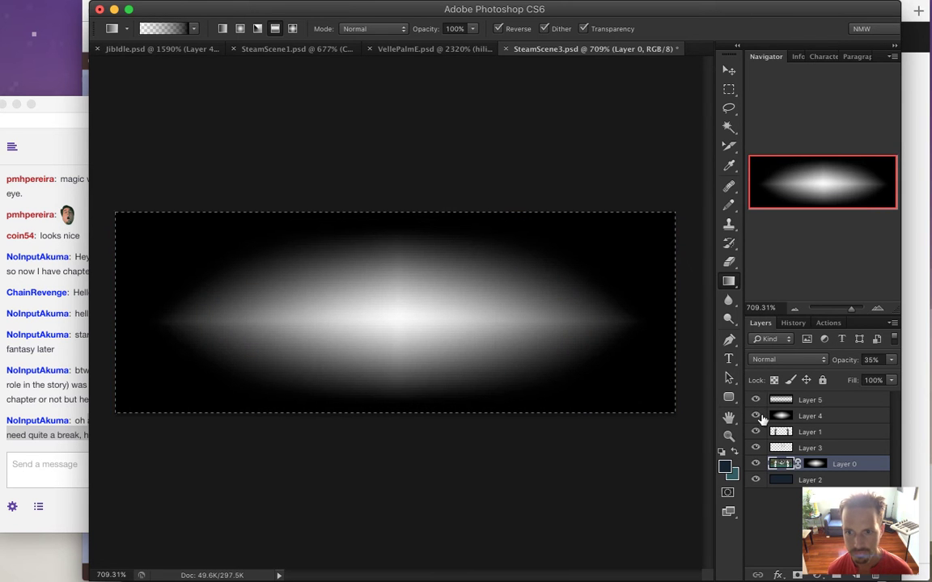
{"action": "left_click_drag", "start_coordinate": [756, 400], "coordinate": [757, 415]}
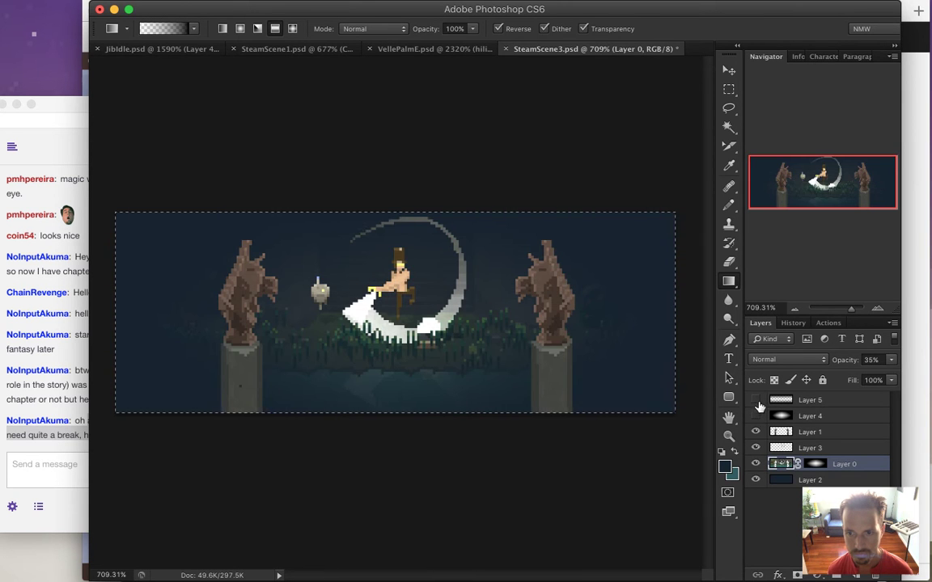
{"action": "left_click", "coordinate": [756, 416]}
{"action": "left_click", "coordinate": [756, 401]}
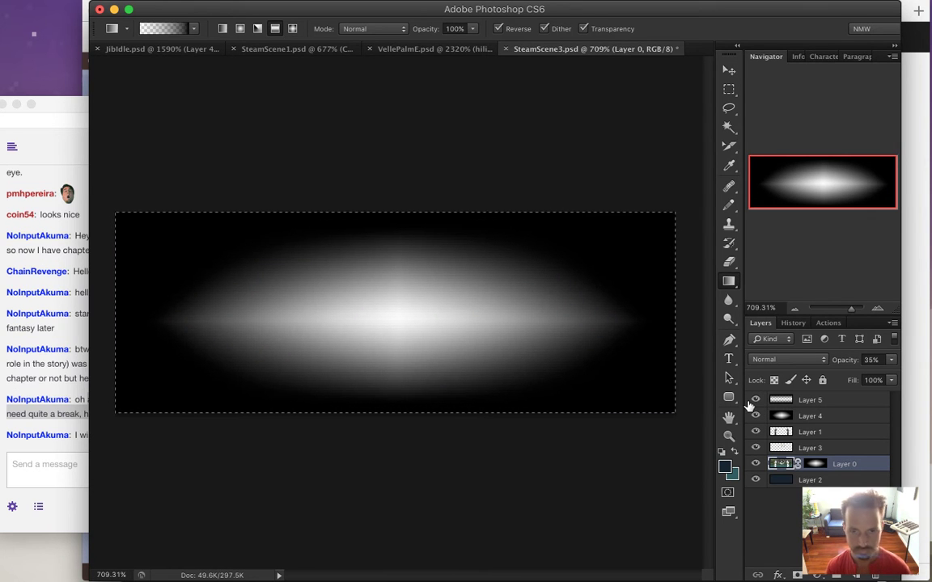
{"action": "left_click", "coordinate": [756, 400]}
{"action": "left_click", "coordinate": [756, 416]}
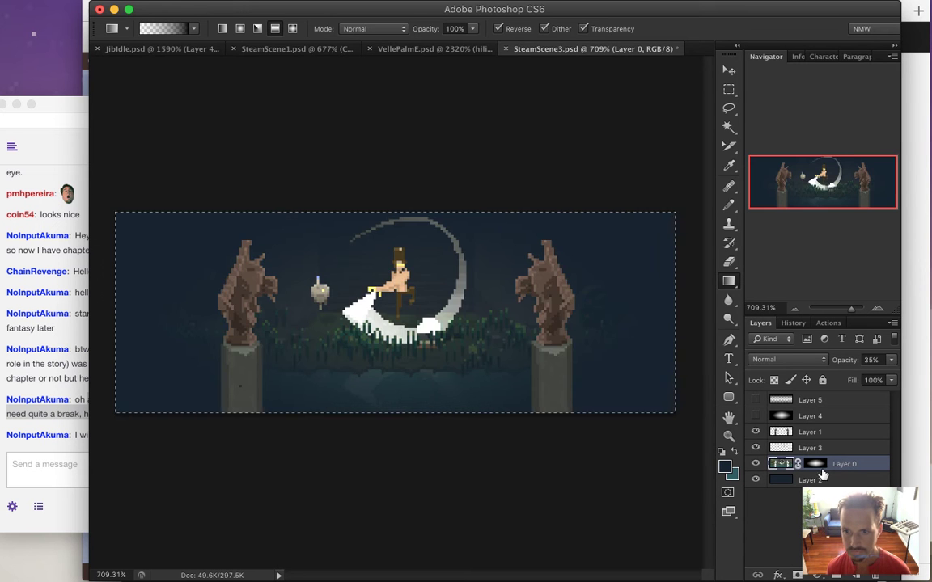
{"action": "left_click", "coordinate": [816, 465], "text": "alt"}
{"action": "key", "text": "ctrl+z"}
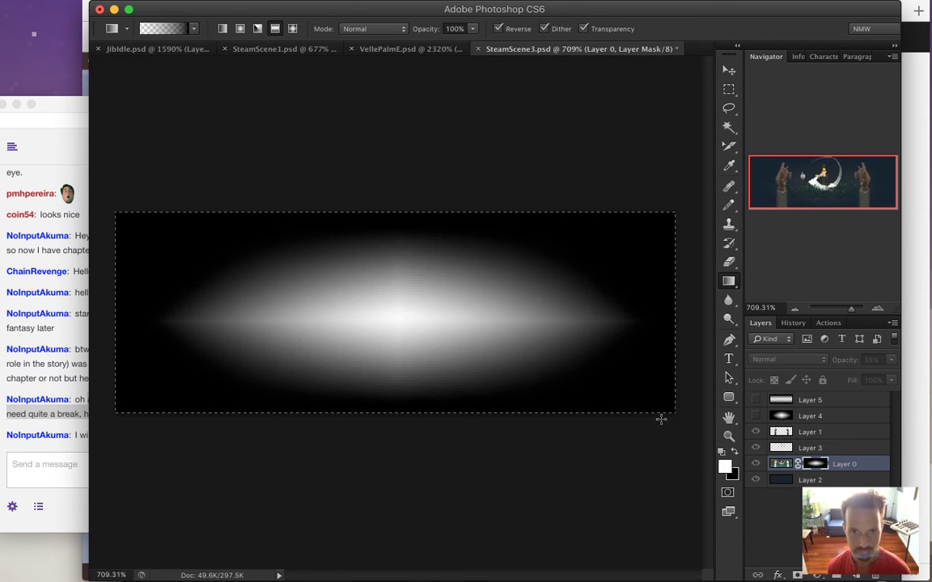
{"action": "left_click", "coordinate": [779, 464]}
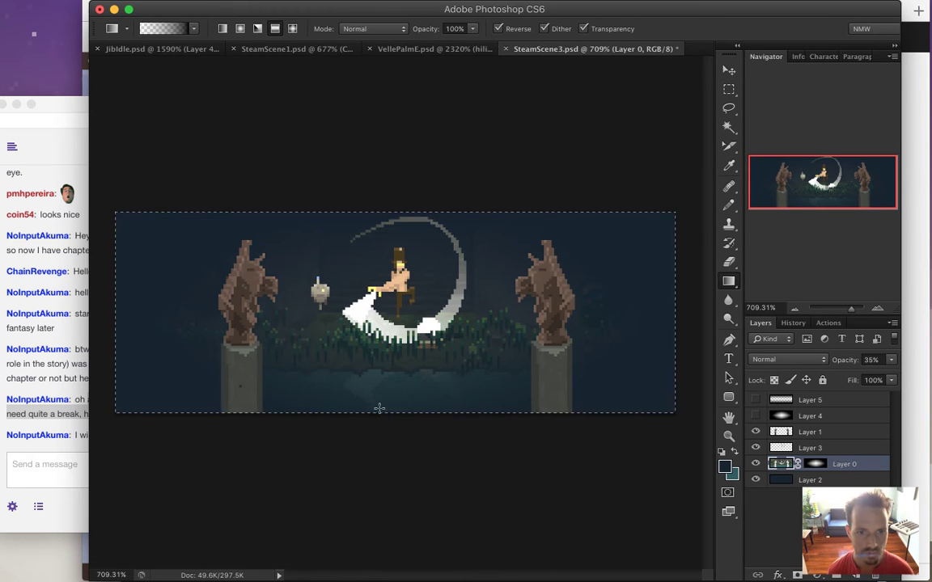
Step: Switch to the Twitch chat to read the latest reply and clear its text highlight, and return to Photoshop
{"action": "left_click", "coordinate": [44, 437]}
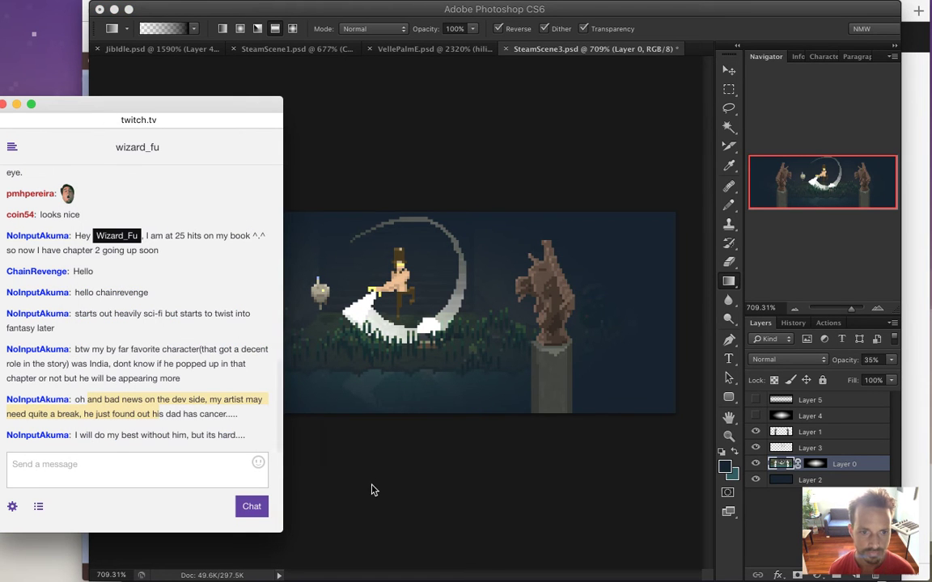
{"action": "left_click", "coordinate": [187, 437]}
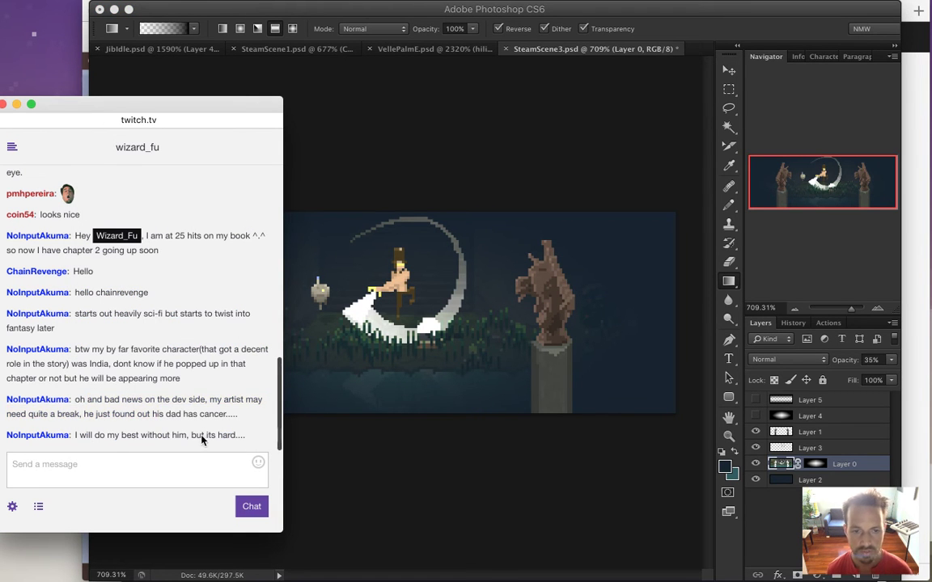
{"action": "left_click", "coordinate": [339, 475]}
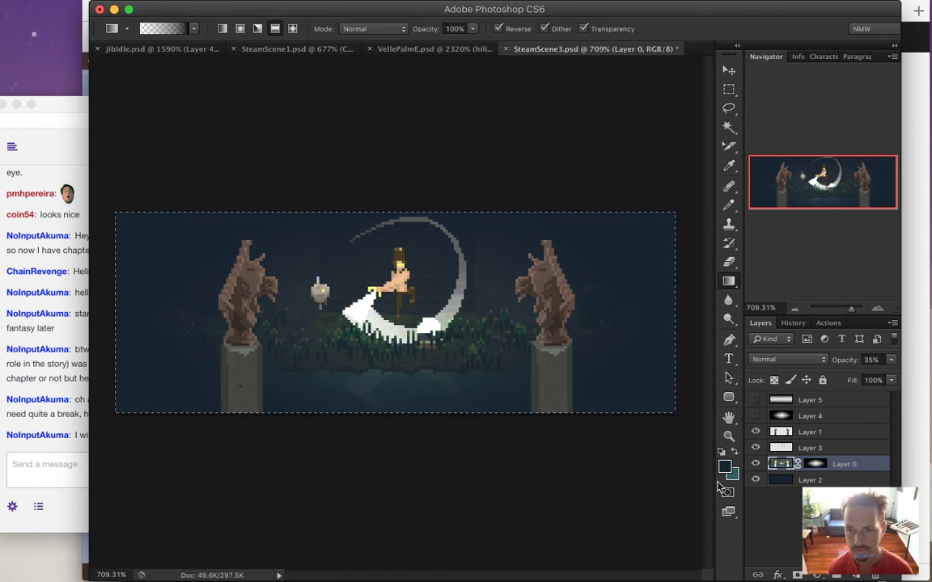
Step: Preview the scene with Layer 5's dark gradient shown, then select Layer 1 and hide Layer 5
{"action": "left_click", "coordinate": [755, 400]}
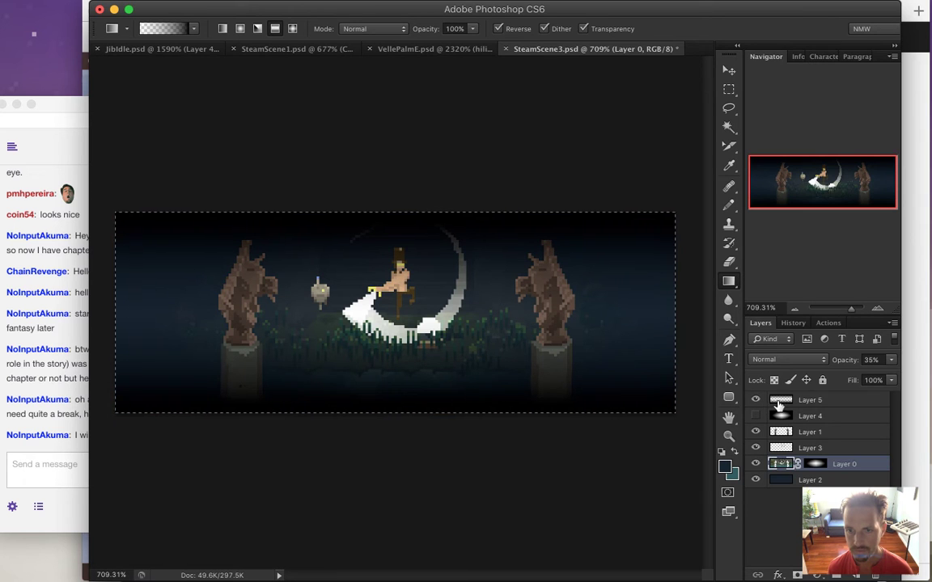
{"action": "left_click", "coordinate": [778, 402]}
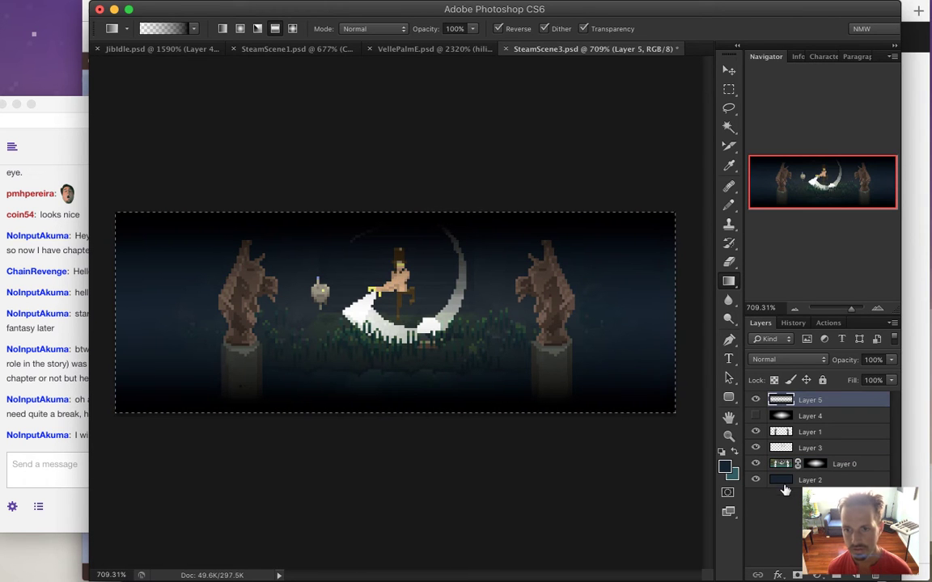
{"action": "left_click", "coordinate": [783, 435]}
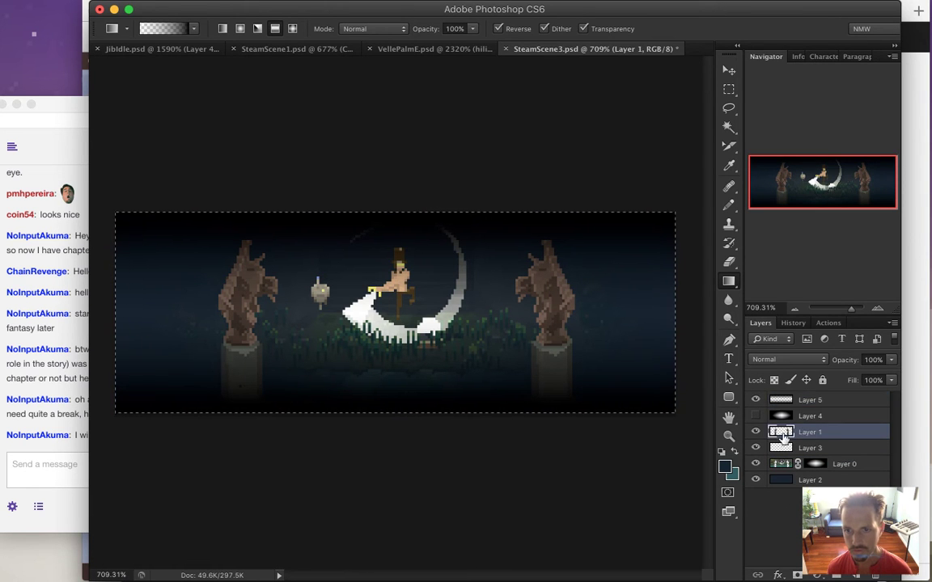
{"action": "left_click", "coordinate": [755, 399]}
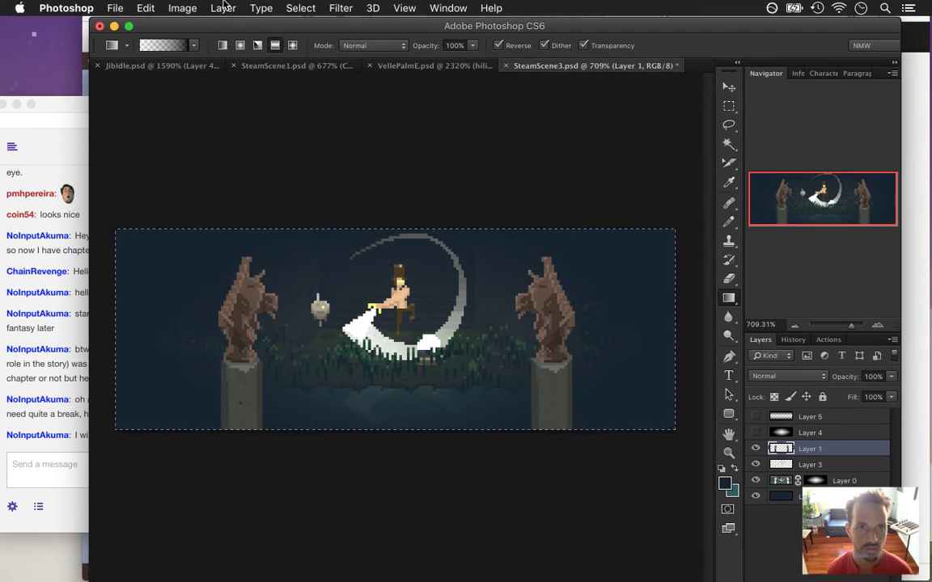
Step: Add a Reveal All layer mask to Layer 1
{"action": "left_click", "coordinate": [261, 8]}
{"action": "mouse_move", "coordinate": [223, 8]}
{"action": "mouse_move", "coordinate": [276, 193]}
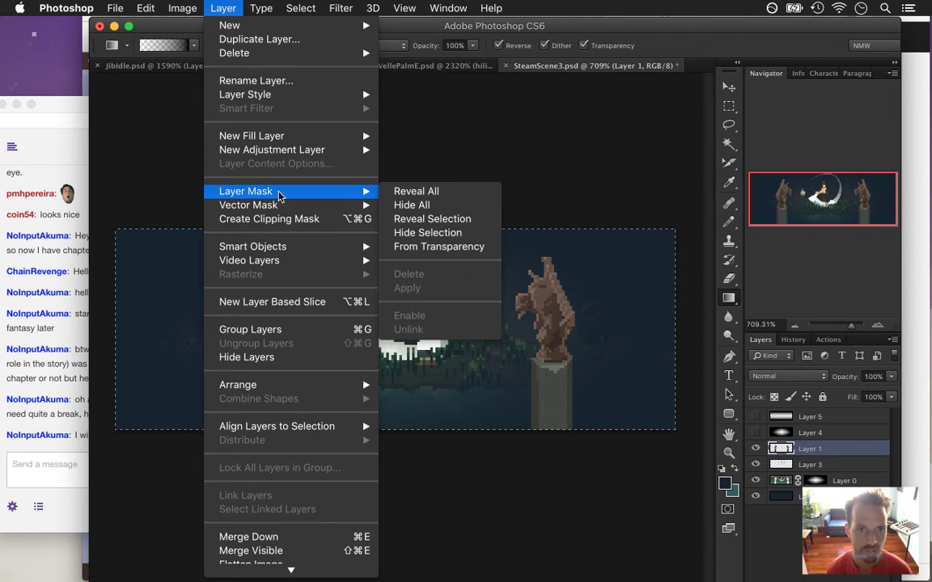
{"action": "left_click", "coordinate": [412, 194]}
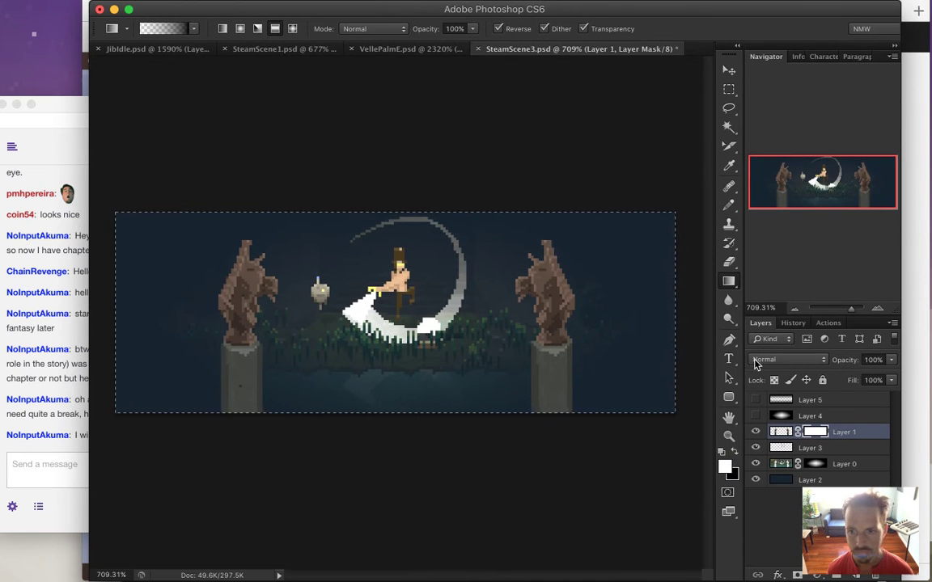
Step: Set the Gradient tool to a linear gradient and display Layer 1's layer mask on its own
{"action": "left_click", "coordinate": [223, 28]}
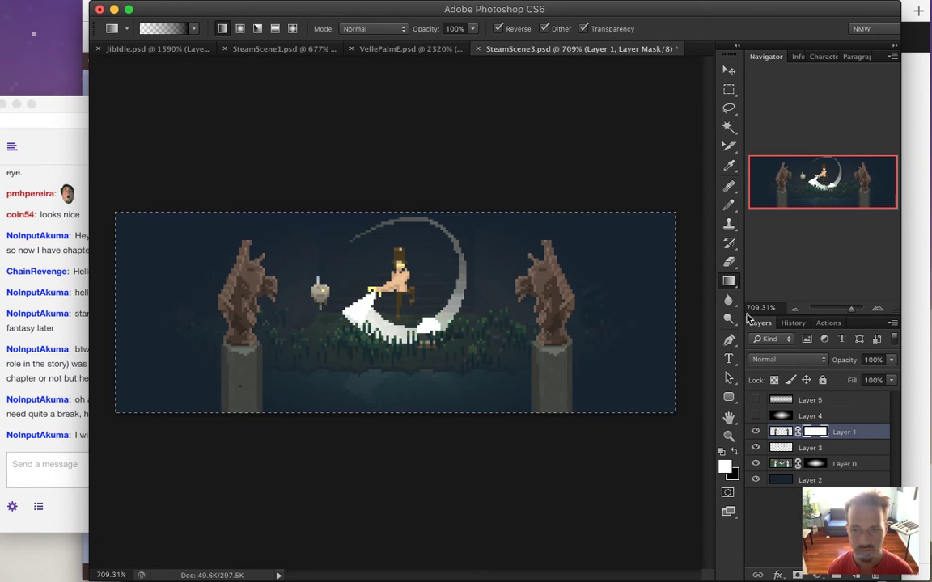
{"action": "left_click", "coordinate": [808, 435], "text": "alt"}
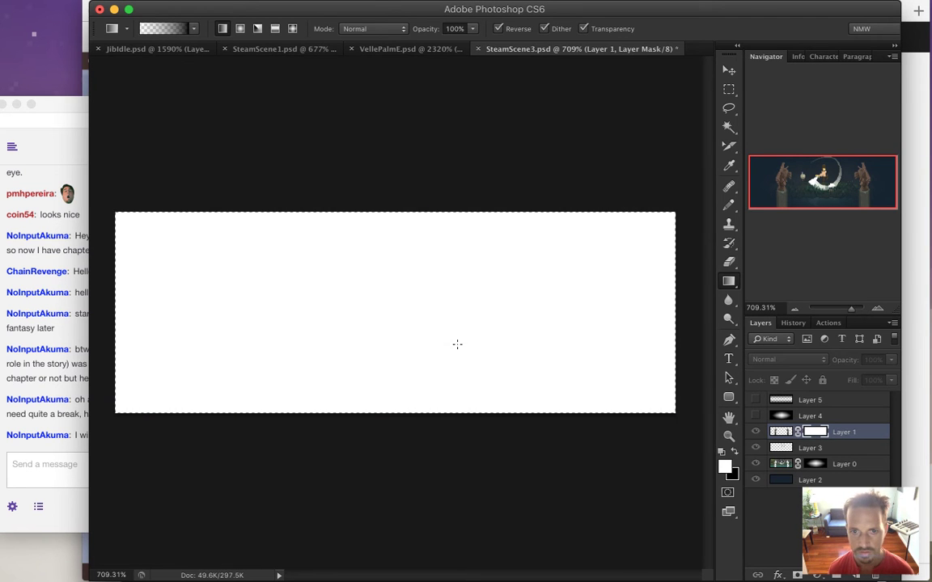
{"action": "left_click_drag", "start_coordinate": [450, 411], "coordinate": [450, 336]}
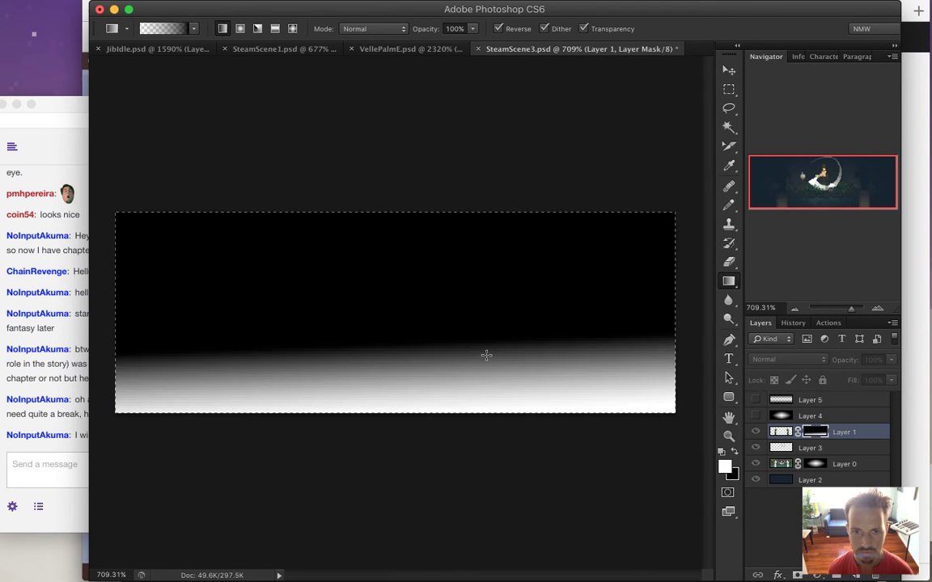
{"action": "key", "text": "super+z"}
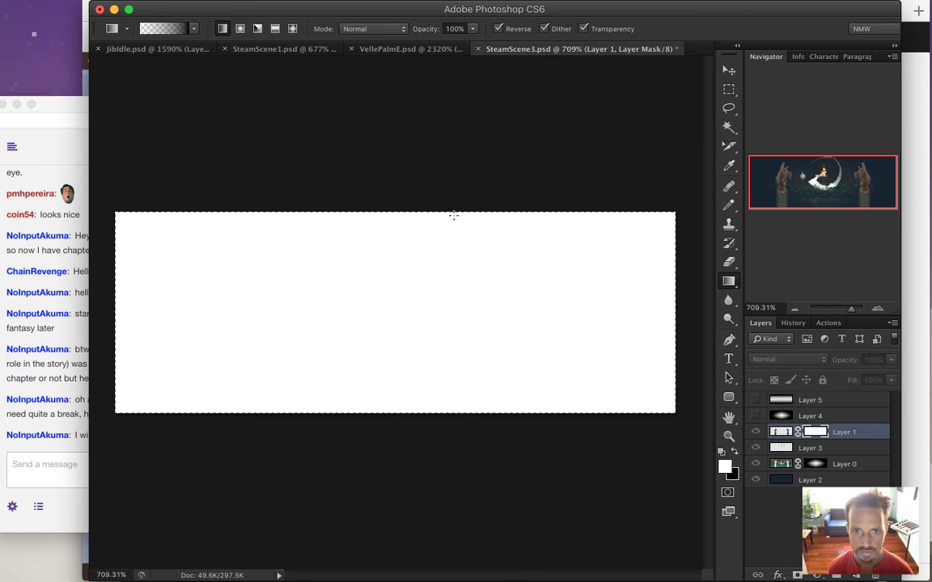
{"action": "left_click_drag", "start_coordinate": [453, 215], "coordinate": [463, 410]}
{"action": "key", "text": "super+z"}
Step: Draw a white-to-black linear gradient over the lower half of Layer 1's mask and return to Layer 1's image
{"action": "left_click_drag", "start_coordinate": [438, 321], "coordinate": [445, 409]}
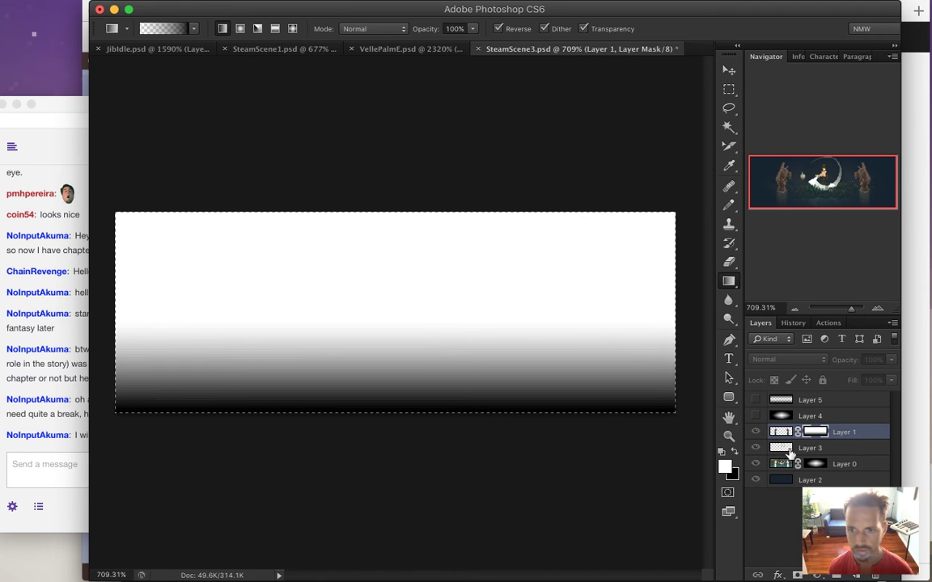
{"action": "left_click", "coordinate": [777, 433]}
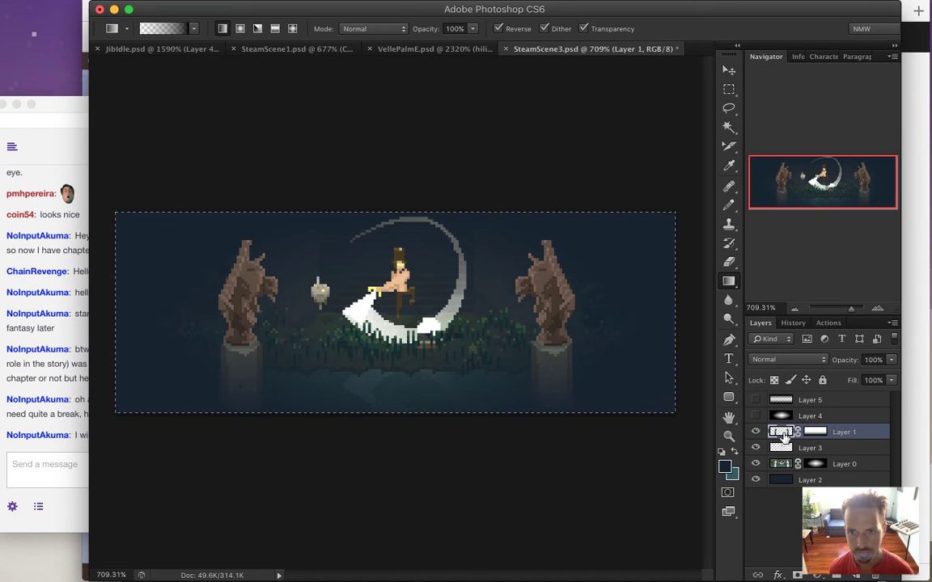
Step: Set Layer 1's opacity to 91%, deselect the layers and save SteamScene3.psd
{"action": "left_click", "coordinate": [890, 359]}
{"action": "left_click_drag", "start_coordinate": [890, 377], "coordinate": [879, 377]}
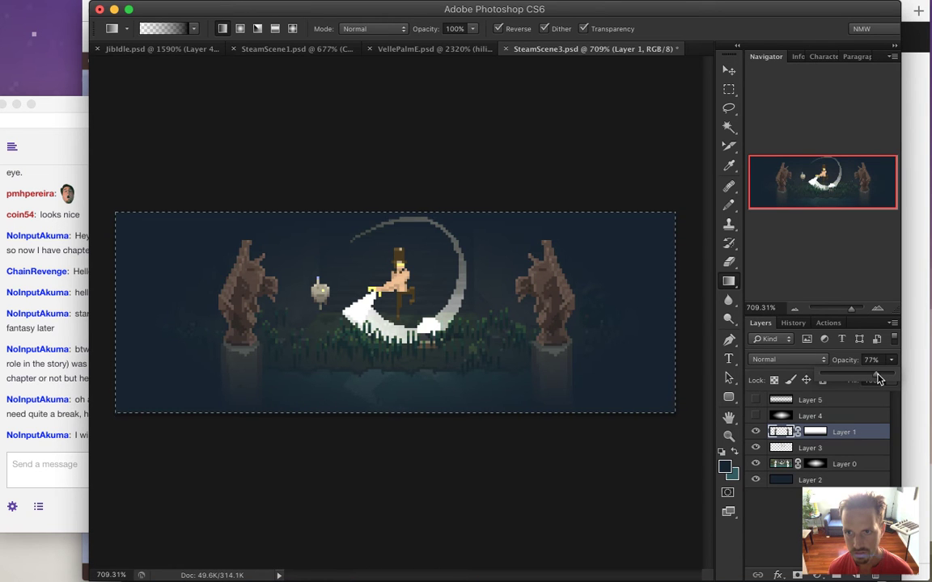
{"action": "left_click_drag", "start_coordinate": [878, 377], "coordinate": [889, 377]}
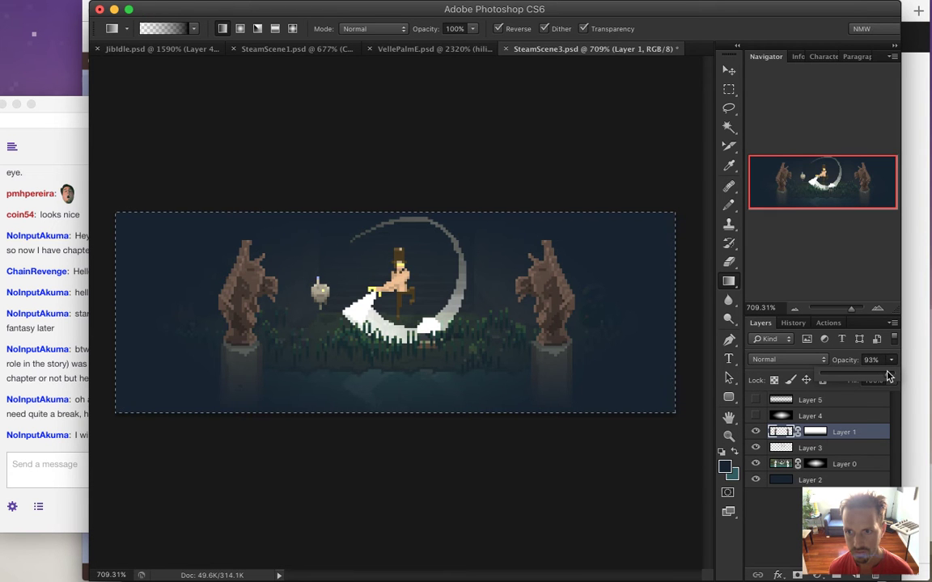
{"action": "left_click", "coordinate": [769, 495]}
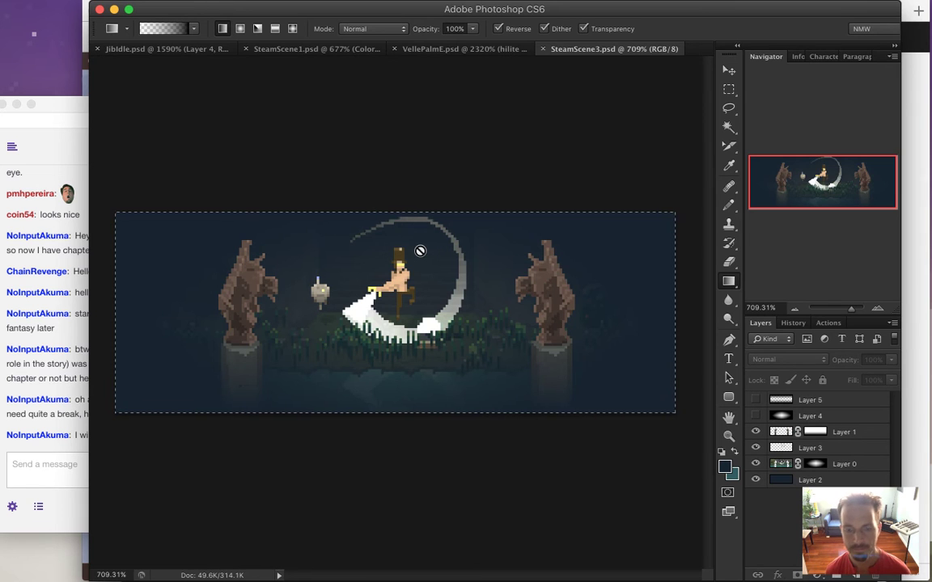
Step: Hide Layer 2 and export the scene for web as a 616 px wide PNG-24, replacing SteamScene3.png
{"action": "left_click", "coordinate": [755, 479]}
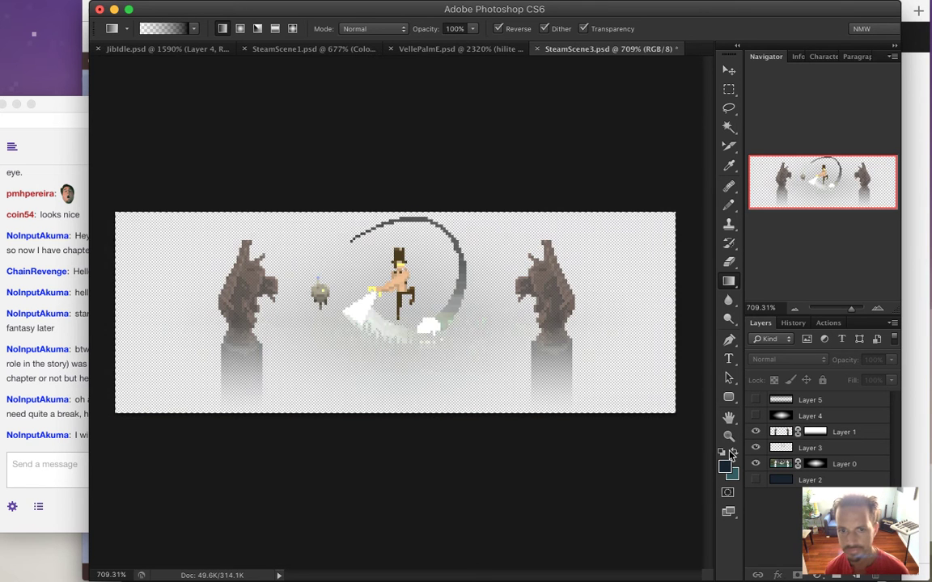
{"action": "key", "text": "super+alt+shift+s"}
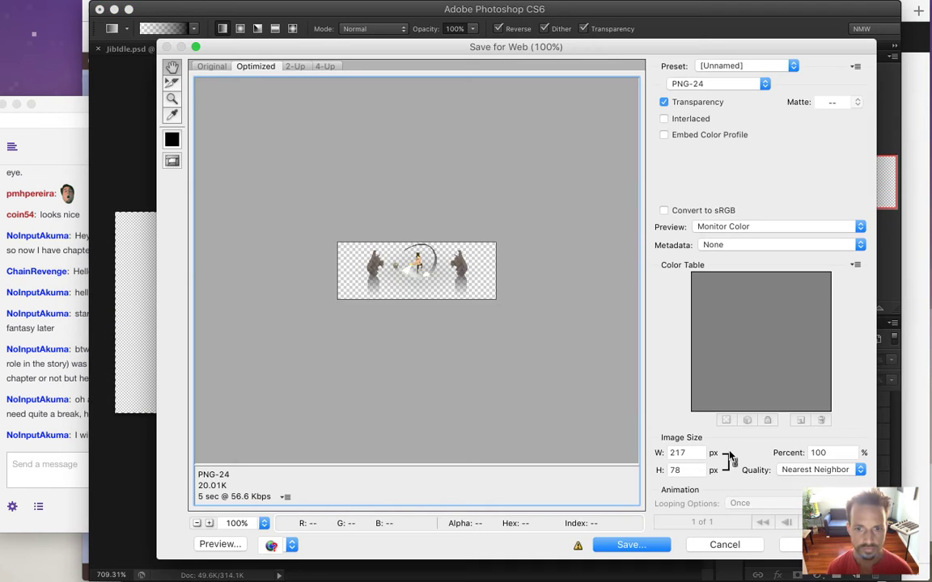
{"action": "type", "text": "616"}
{"action": "key", "text": "Tab"}
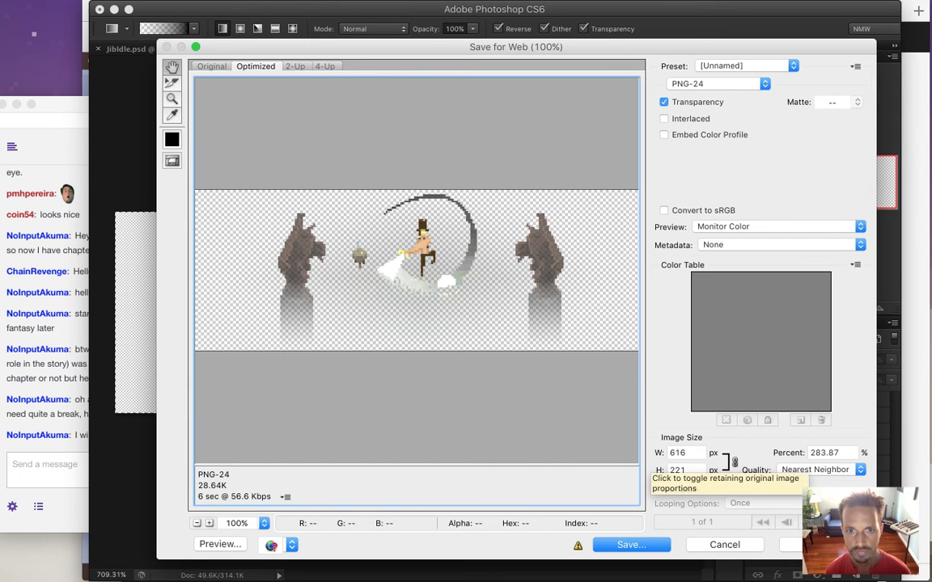
{"action": "key", "text": "Return"}
{"action": "key", "text": "Return"}
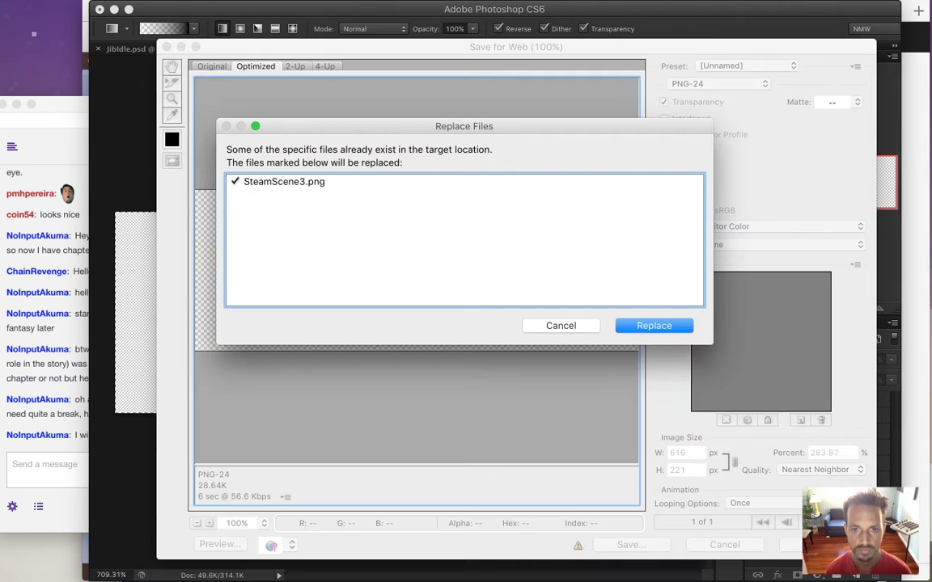
{"action": "key", "text": "Return"}
Step: Switch to Safari, reload Songbringer.html to check how the statues and background fade, and return to Photoshop
{"action": "key", "text": "super+Tab"}
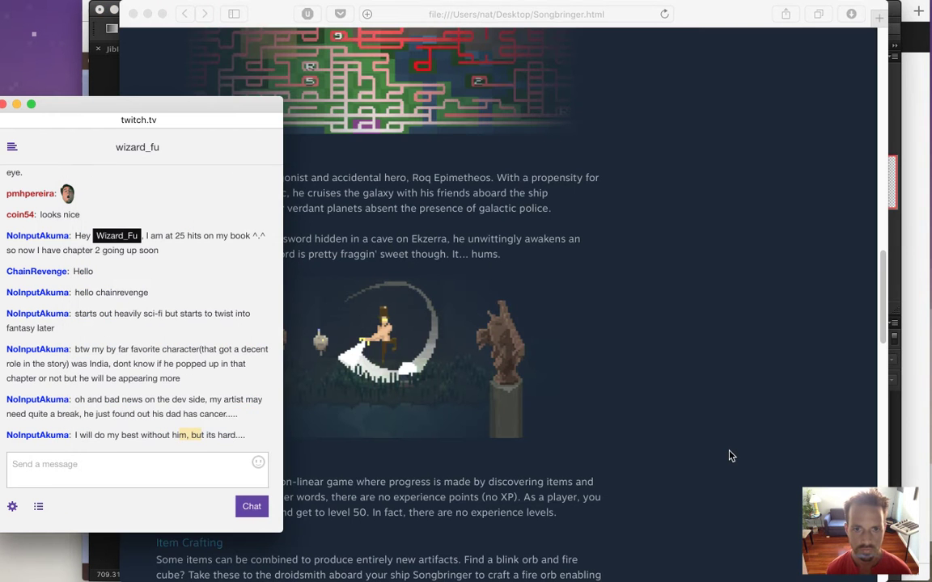
{"action": "left_click", "coordinate": [615, 313]}
{"action": "key", "text": "super+r"}
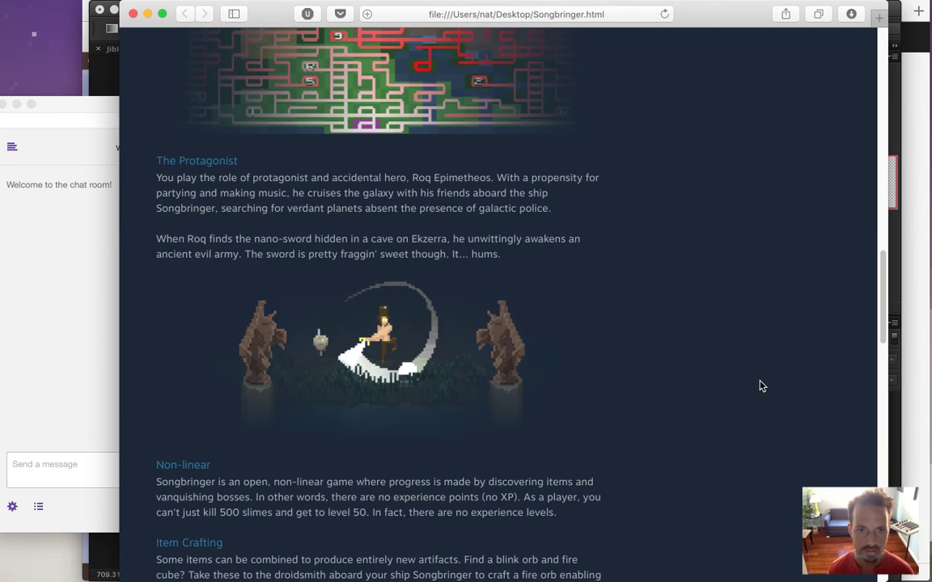
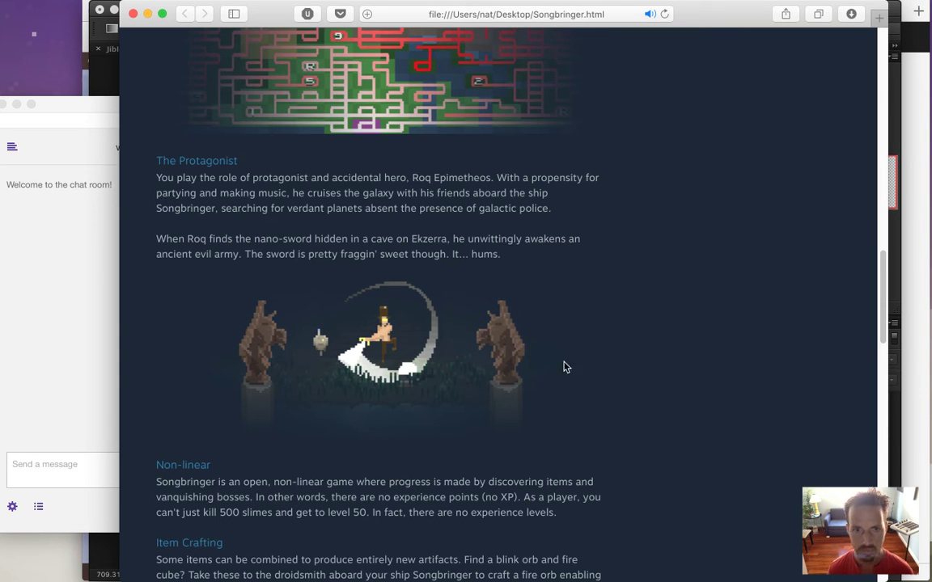
{"action": "key", "text": "super+Tab"}
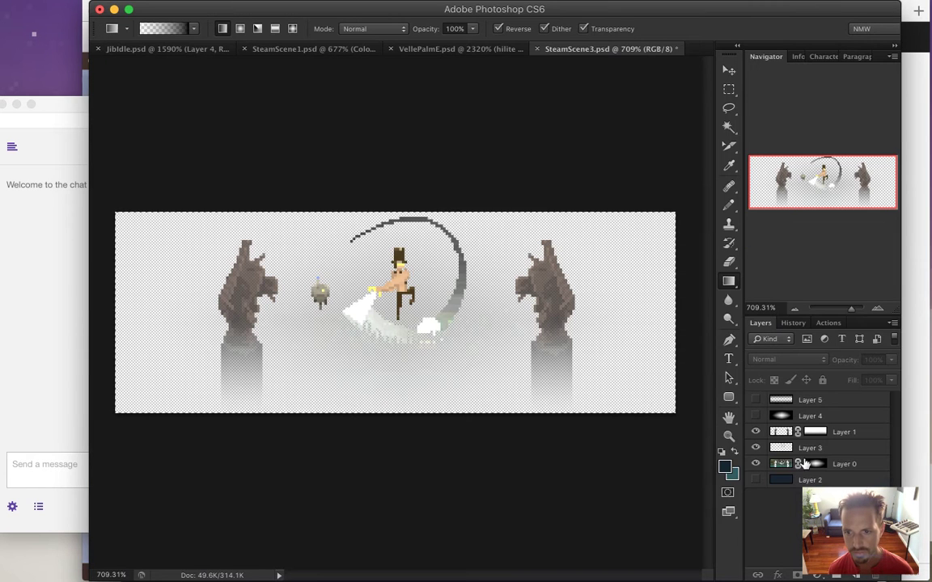
Step: Show Layer 2 again and inspect Layer 1's layer mask on its own, returning to the layer's image
{"action": "left_click", "coordinate": [732, 472]}
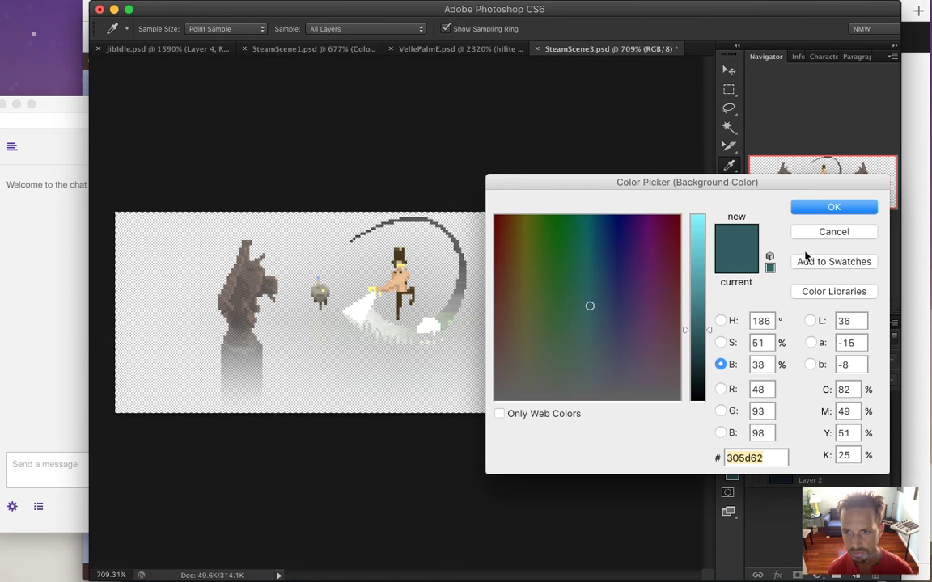
{"action": "key", "text": "Return"}
{"action": "left_click", "coordinate": [814, 432]}
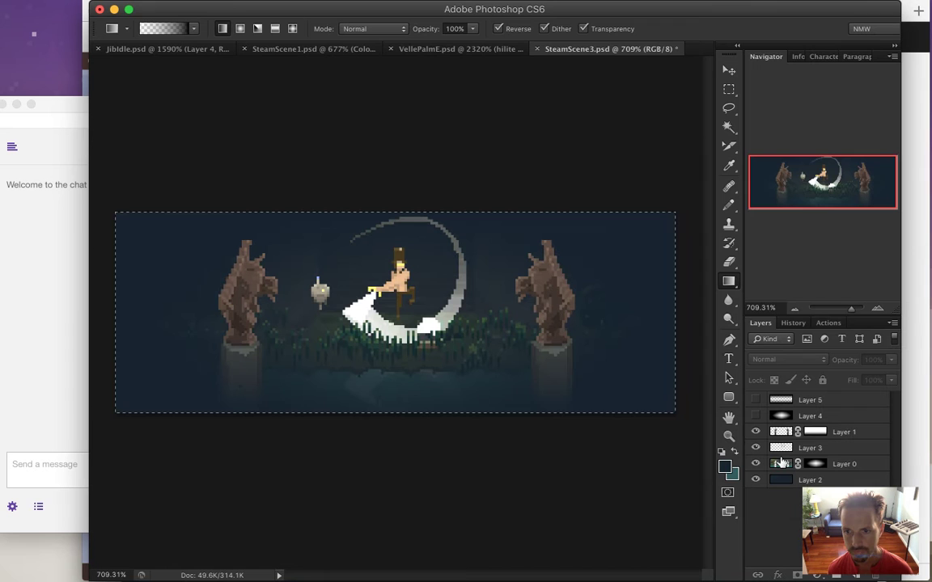
{"action": "left_click", "coordinate": [815, 432]}
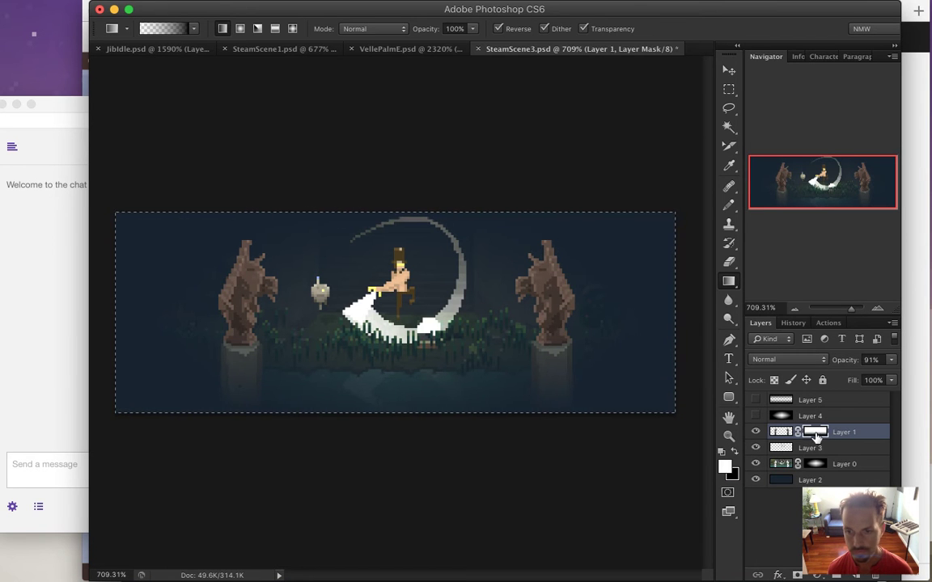
{"action": "left_click", "coordinate": [815, 434], "text": "alt"}
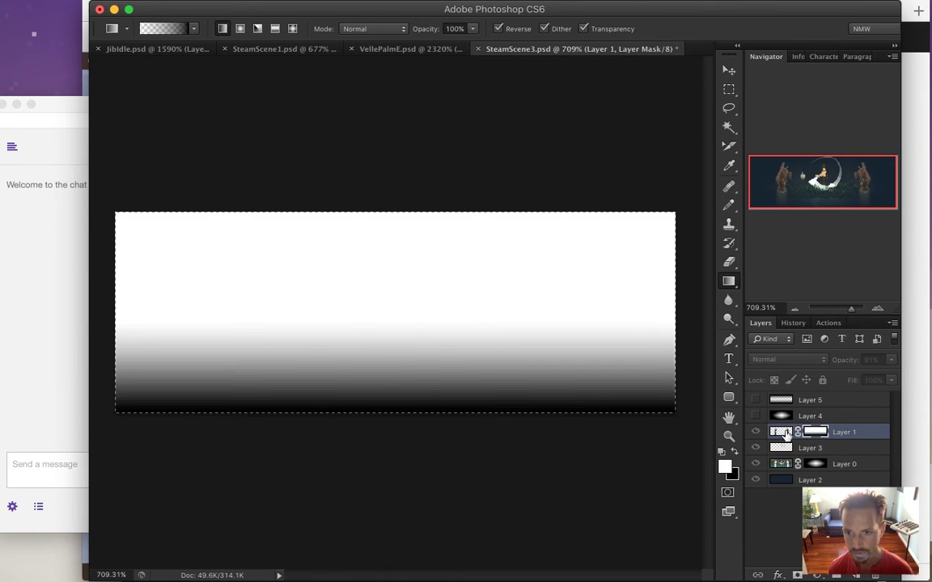
{"action": "left_click", "coordinate": [782, 434]}
Step: Display Layer 0's mask without a selection and pencil a sampled dark shade along its bottom edge
{"action": "left_click", "coordinate": [815, 464], "text": "alt"}
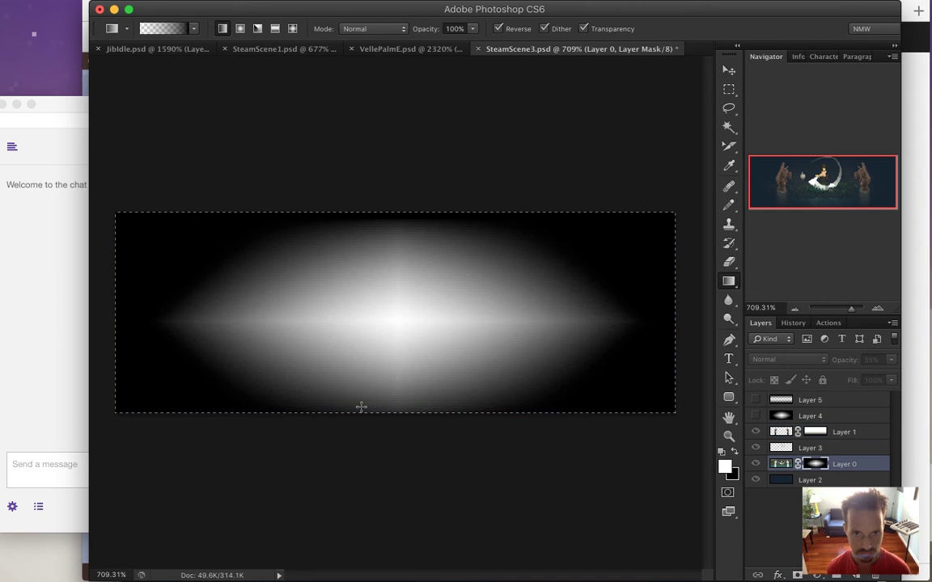
{"action": "key", "text": "m"}
{"action": "key", "text": "ctrl+d"}
{"action": "scroll", "coordinate": [351, 411], "scroll_direction": "up", "scroll_amount": 3}
{"action": "key", "text": "i"}
{"action": "left_click", "coordinate": [171, 406]}
{"action": "key", "text": "b"}
{"action": "left_click_drag", "start_coordinate": [253, 412], "coordinate": [594, 408]}
Step: Even out the bottom rows of Layer 0's mask with more pencil strokes in dark shades sampled near the edge
{"action": "key", "text": "i"}
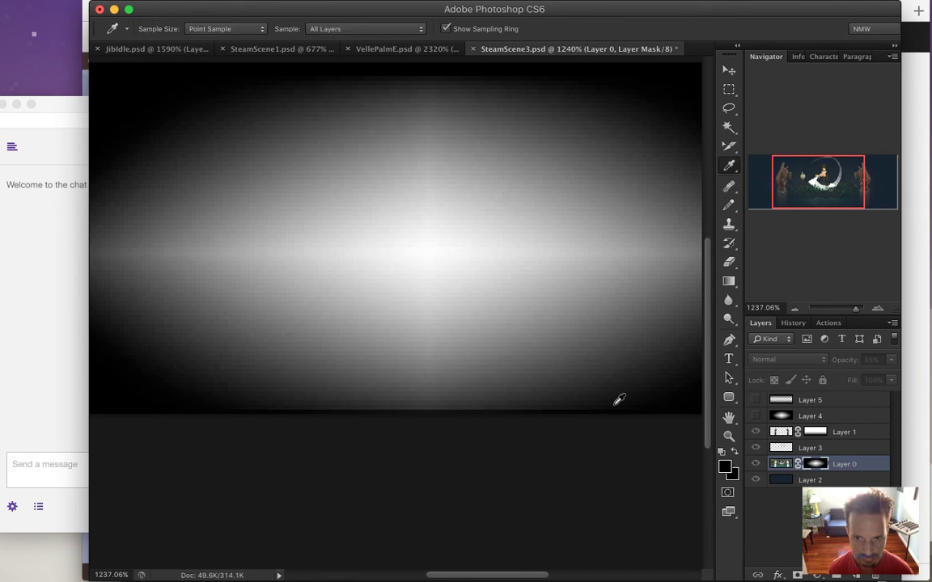
{"action": "left_click", "coordinate": [612, 402]}
{"action": "key", "text": "b"}
{"action": "left_click_drag", "start_coordinate": [577, 409], "coordinate": [314, 413]}
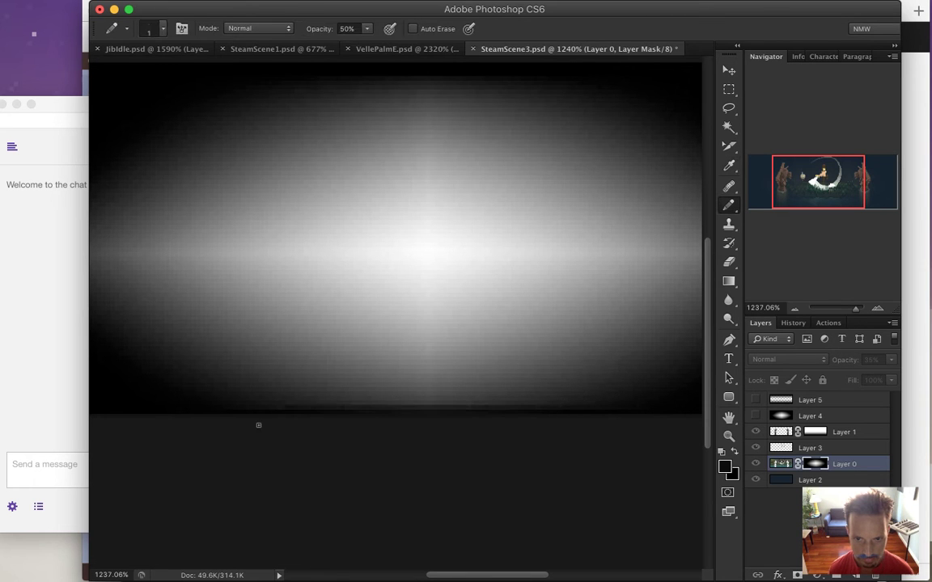
{"action": "key", "text": "i"}
{"action": "left_click", "coordinate": [259, 401]}
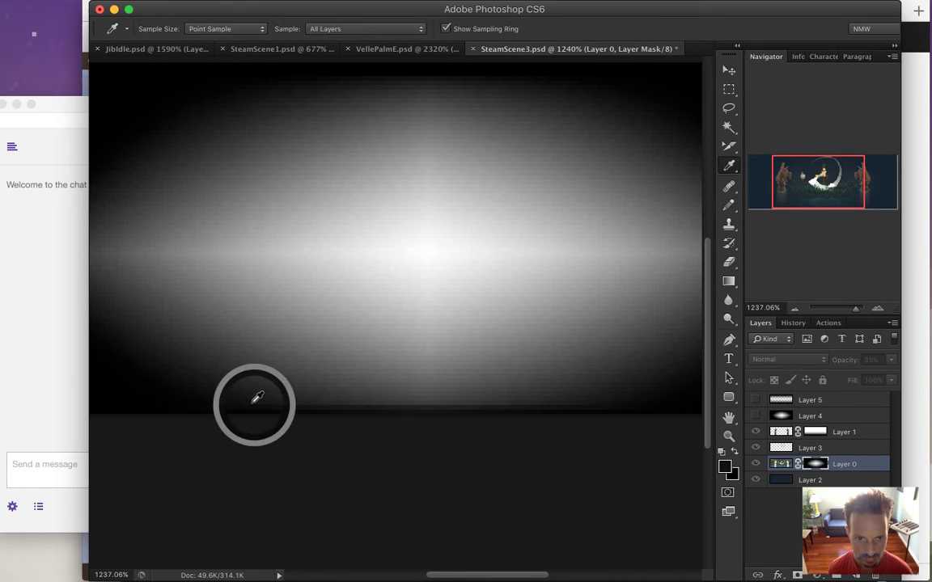
{"action": "key", "text": "b"}
{"action": "left_click_drag", "start_coordinate": [290, 405], "coordinate": [532, 406]}
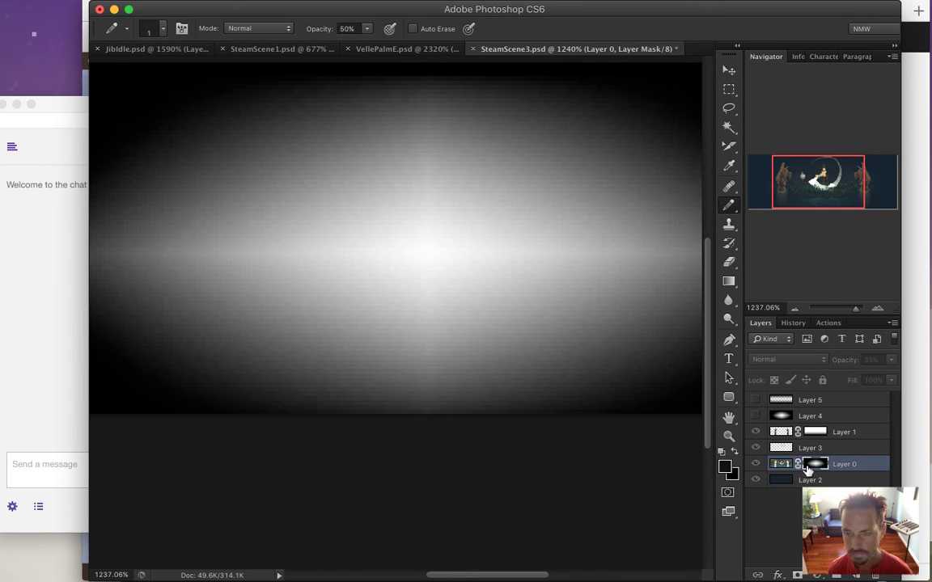
Step: Darken the very bottom edge of Layer 0's mask with a short linear gradient and return to Layer 0's image
{"action": "left_click", "coordinate": [728, 280]}
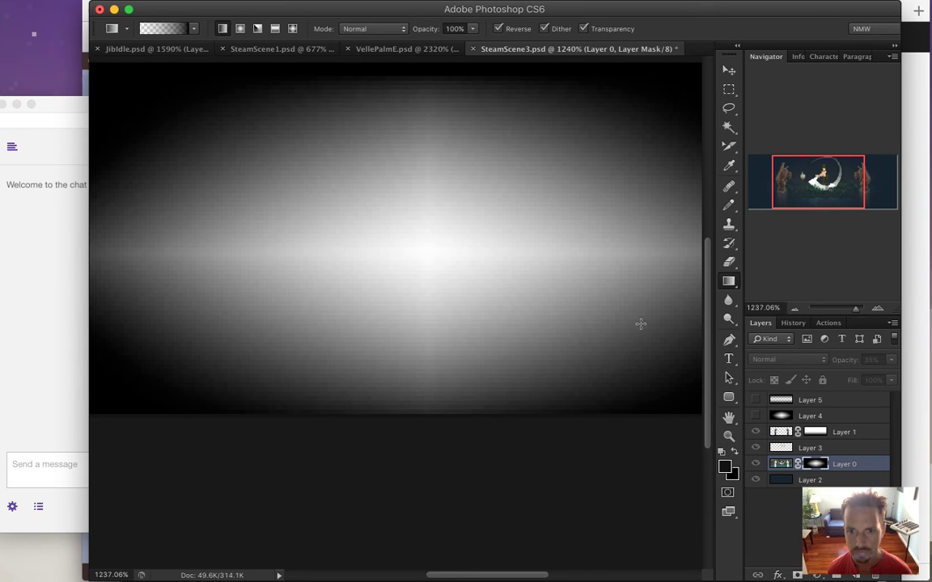
{"action": "left_click_drag", "start_coordinate": [434, 370], "coordinate": [434, 332]}
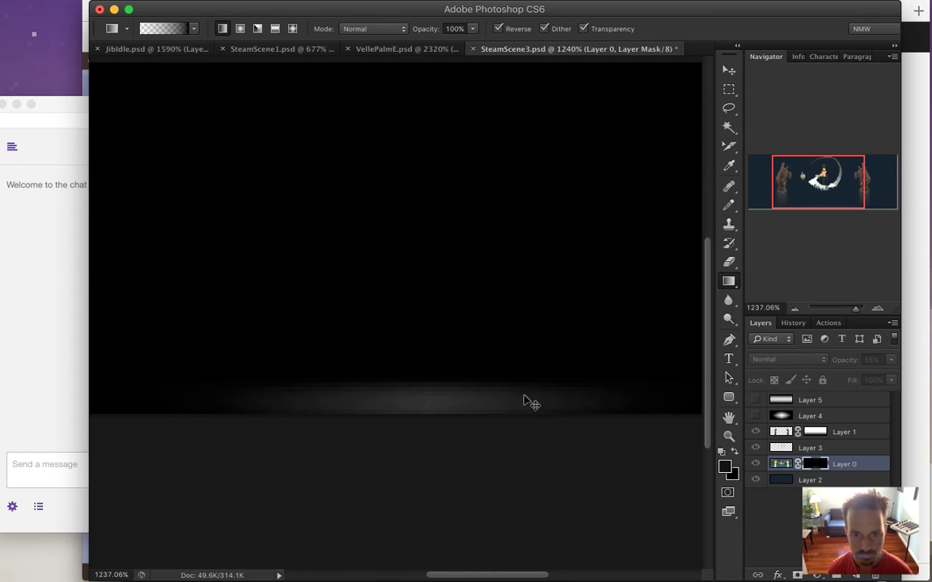
{"action": "left_click_drag", "start_coordinate": [453, 243], "coordinate": [484, 383]}
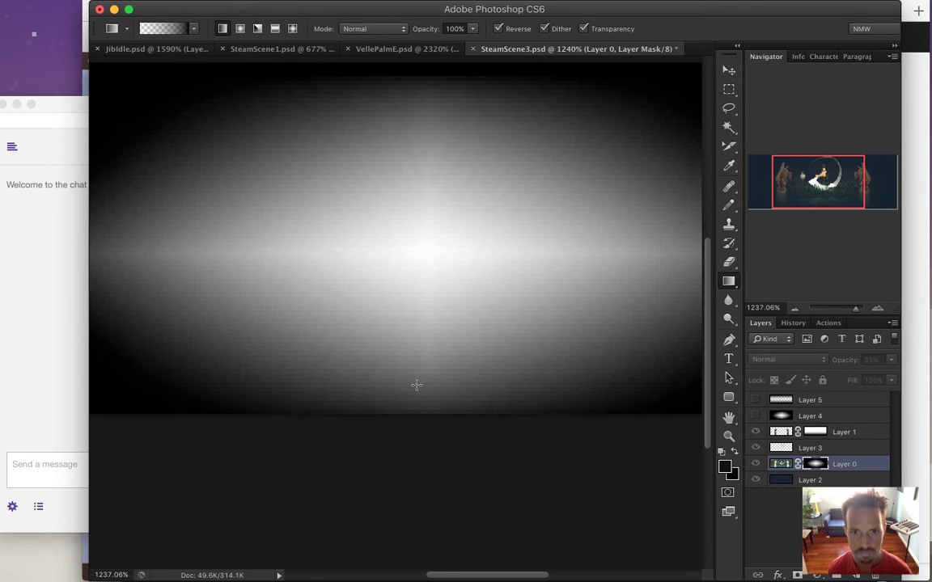
{"action": "left_click_drag", "start_coordinate": [417, 411], "coordinate": [417, 414]}
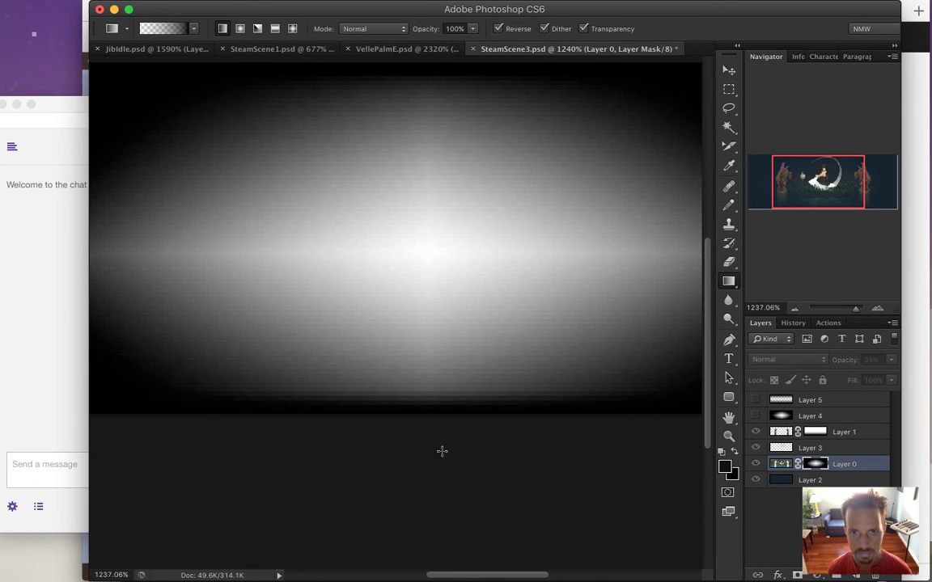
{"action": "left_click", "coordinate": [780, 465]}
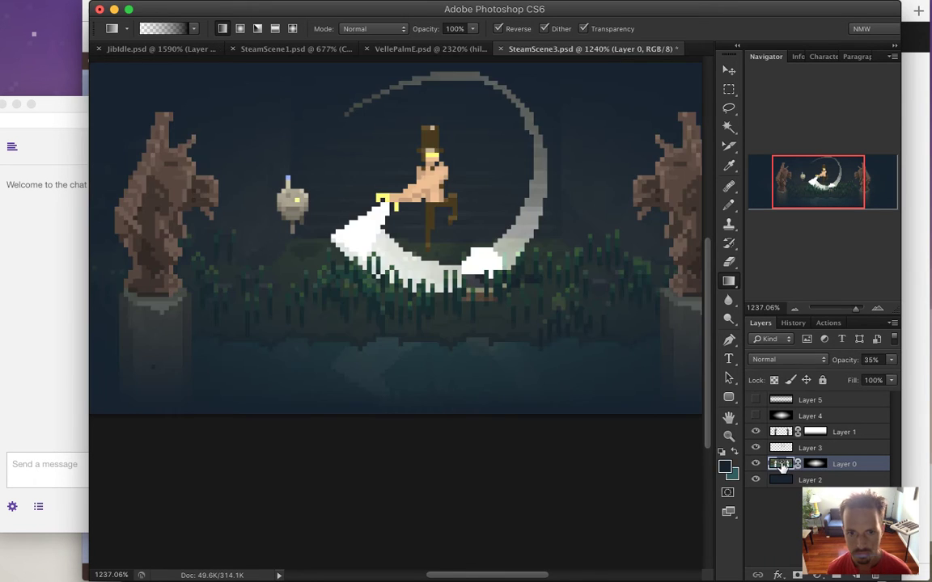
Step: Fit the scene in view, hide Layer 2 and export it again as a 616 px wide PNG-24 over SteamScene3.png
{"action": "key", "text": "super+0"}
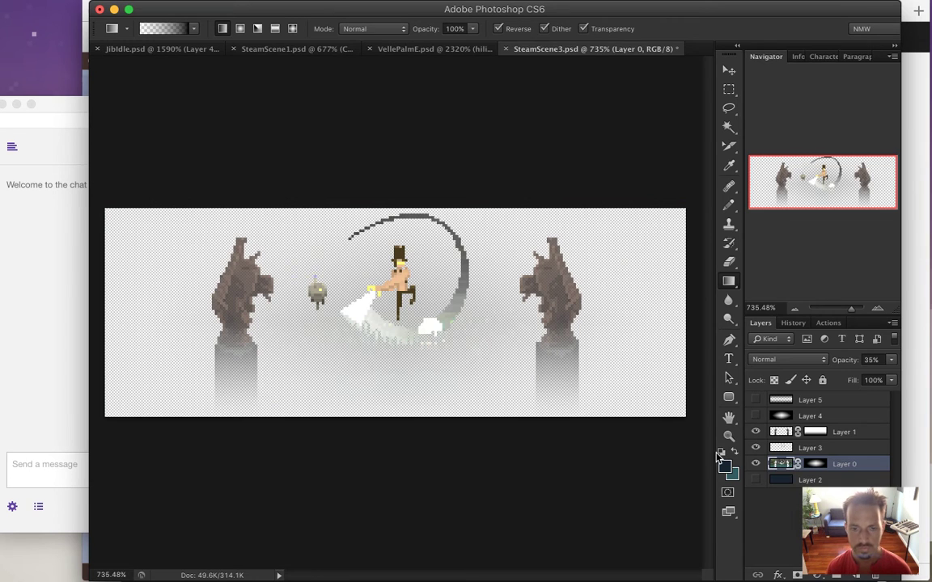
{"action": "key", "text": "super+alt+shift+s"}
{"action": "key", "text": "Tab"}
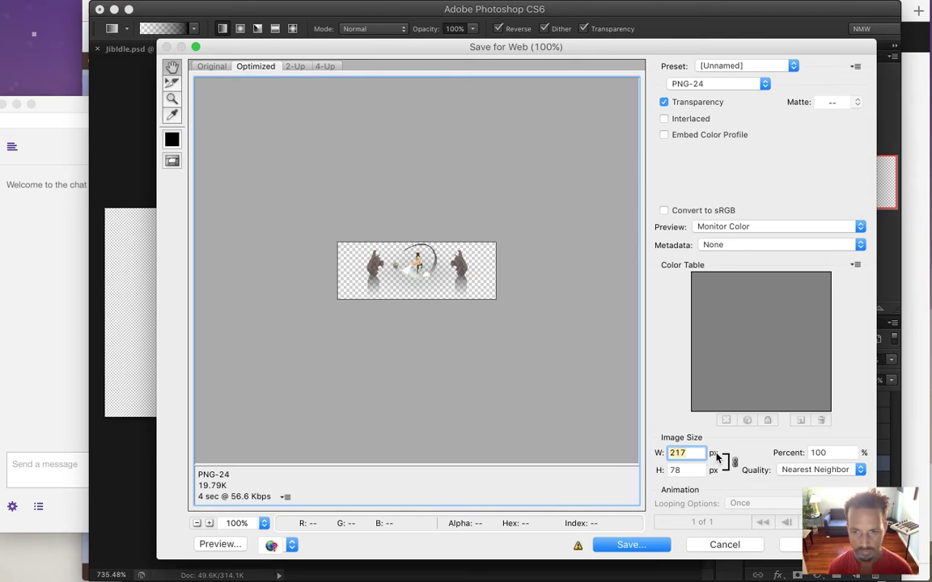
{"action": "type", "text": "616"}
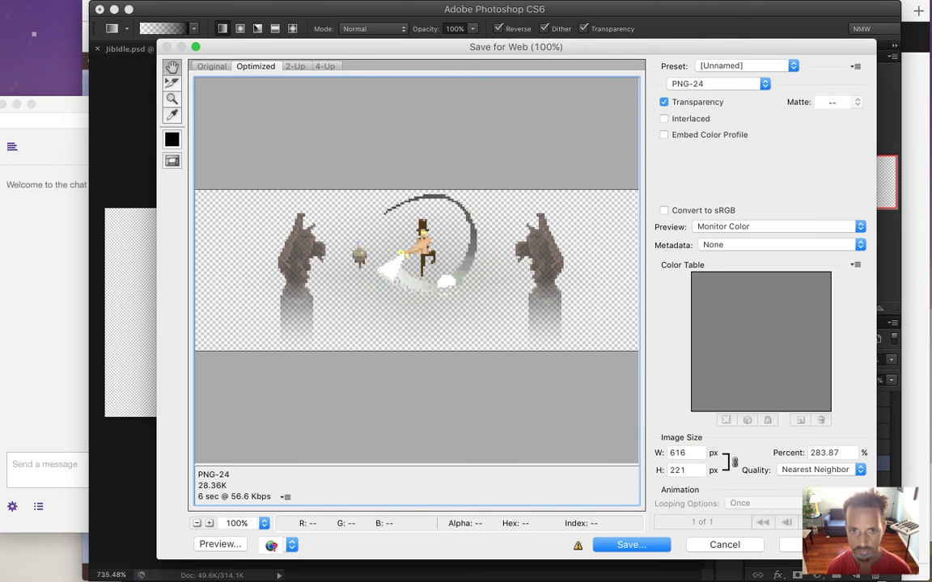
{"action": "key", "text": "Return"}
{"action": "key", "text": "Return"}
{"action": "key", "text": "Return"}
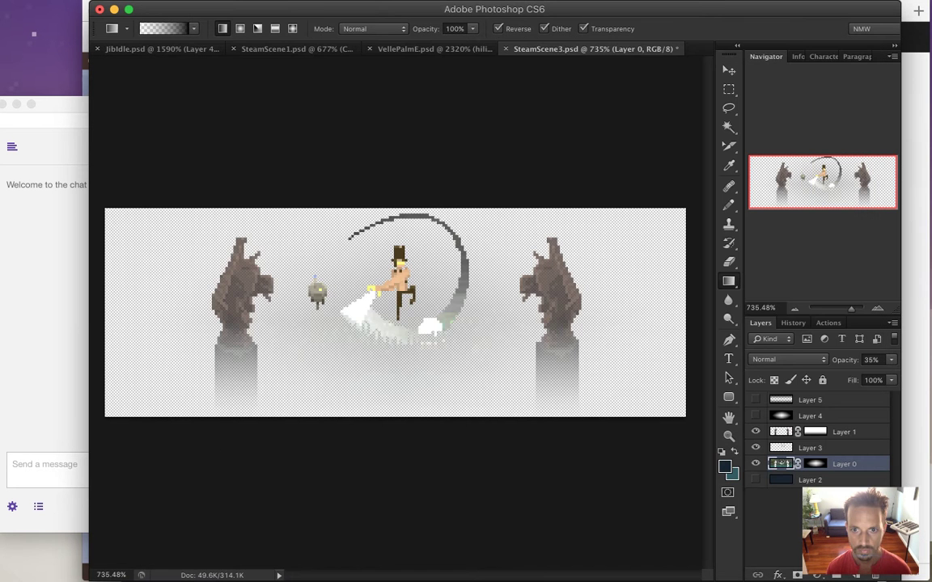
Step: Switch to Safari, reload Songbringer.html and check the re-exported scene and world map image, glancing at the stream chat
{"action": "key", "text": "super+Tab"}
{"action": "key", "text": "super+r"}
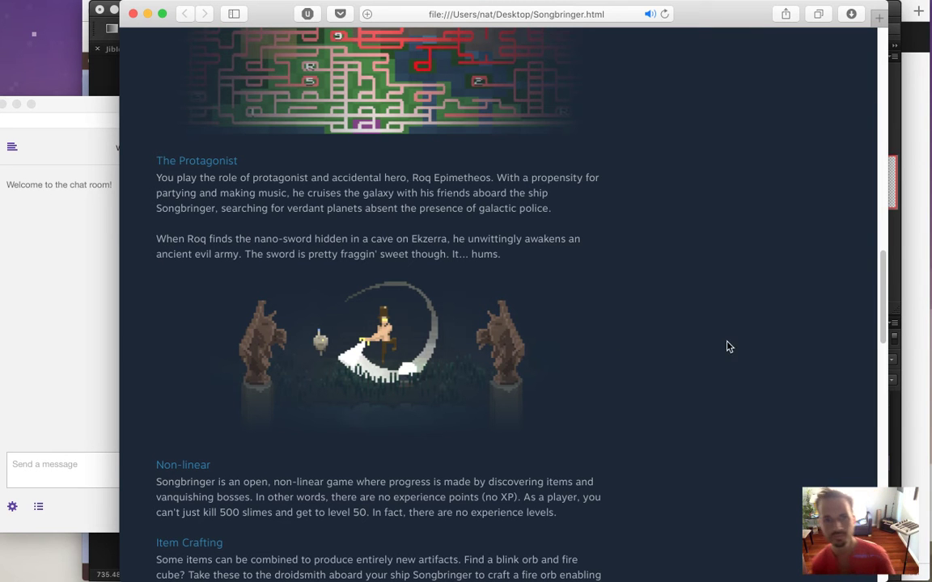
{"action": "scroll", "coordinate": [883, 273], "scroll_direction": "down", "scroll_amount": 1}
{"action": "left_click_drag", "start_coordinate": [884, 273], "coordinate": [893, 224]}
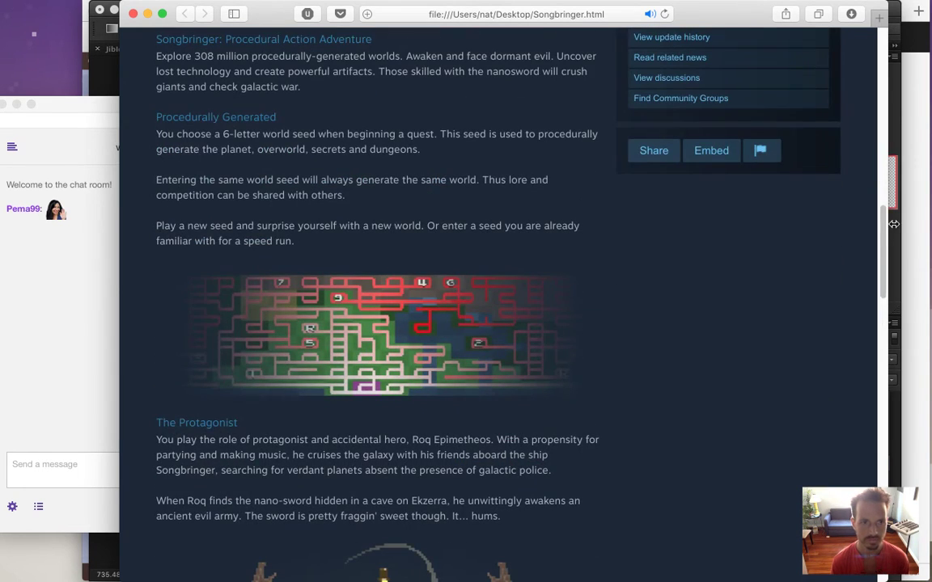
{"action": "left_click", "coordinate": [43, 287]}
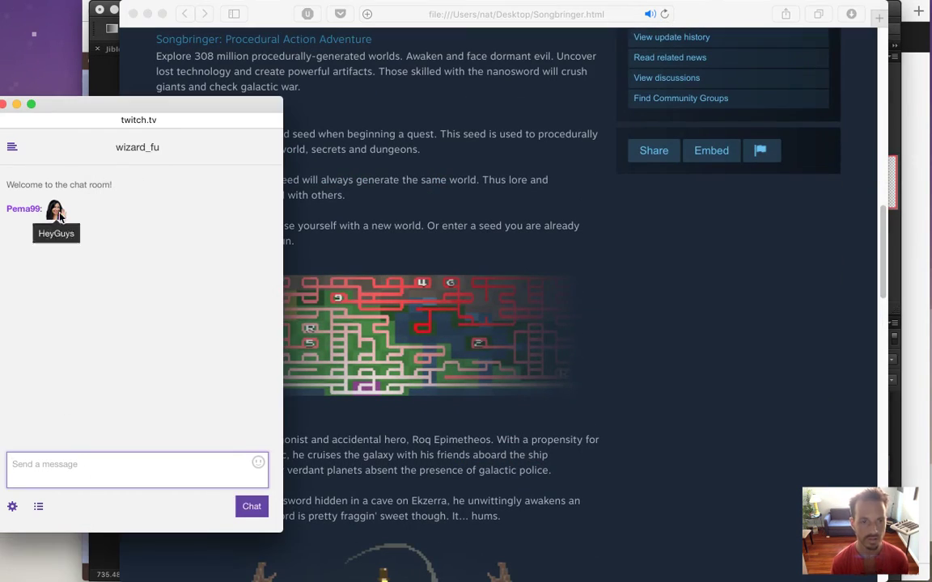
{"action": "left_click", "coordinate": [698, 319]}
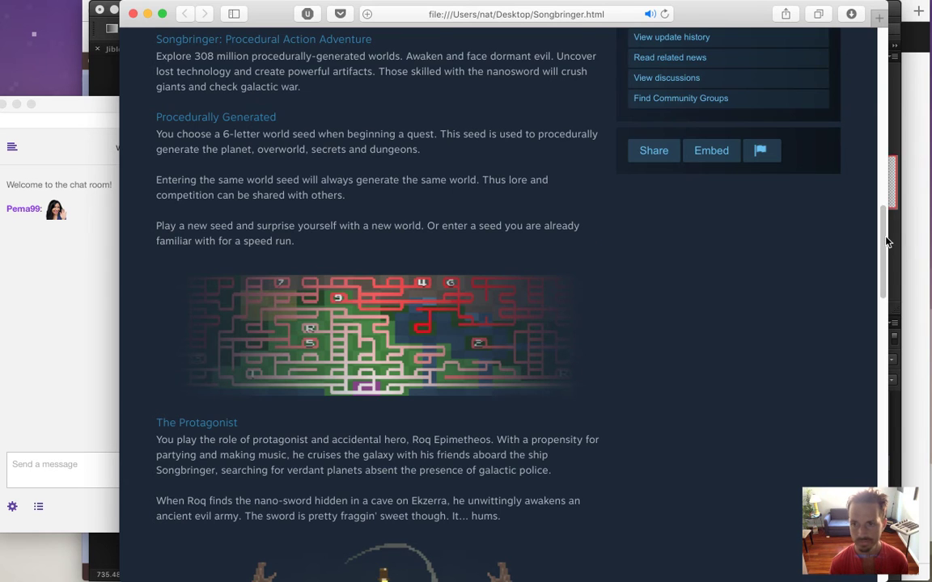
Step: Examine how the statue scene sits between the Protagonist text and the Non-linear section
{"action": "scroll", "coordinate": [885, 251], "scroll_direction": "down", "scroll_amount": 2}
{"action": "mouse_move", "coordinate": [885, 251]}
{"action": "left_mouse_down"}
{"action": "mouse_move", "coordinate": [885, 298]}
{"action": "mouse_move", "coordinate": [879, 186]}
{"action": "mouse_move", "coordinate": [887, 269]}
{"action": "left_mouse_up"}
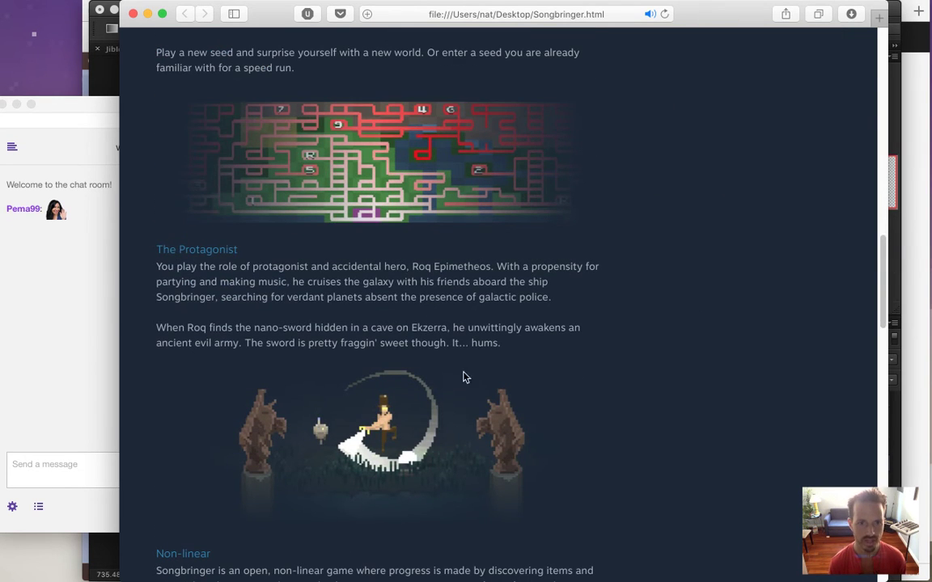
{"action": "left_click_drag", "start_coordinate": [886, 307], "coordinate": [886, 281]}
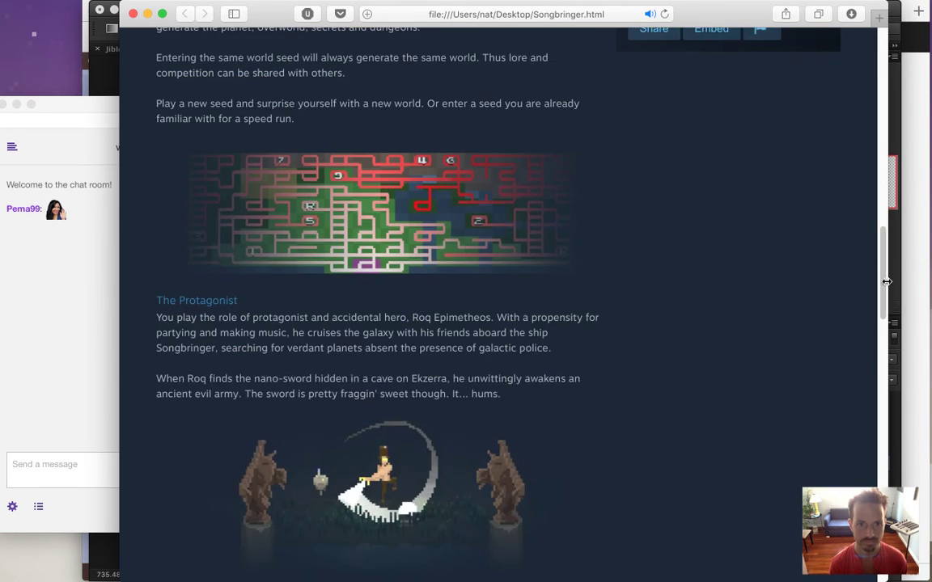
{"action": "left_click_drag", "start_coordinate": [887, 282], "coordinate": [873, 327]}
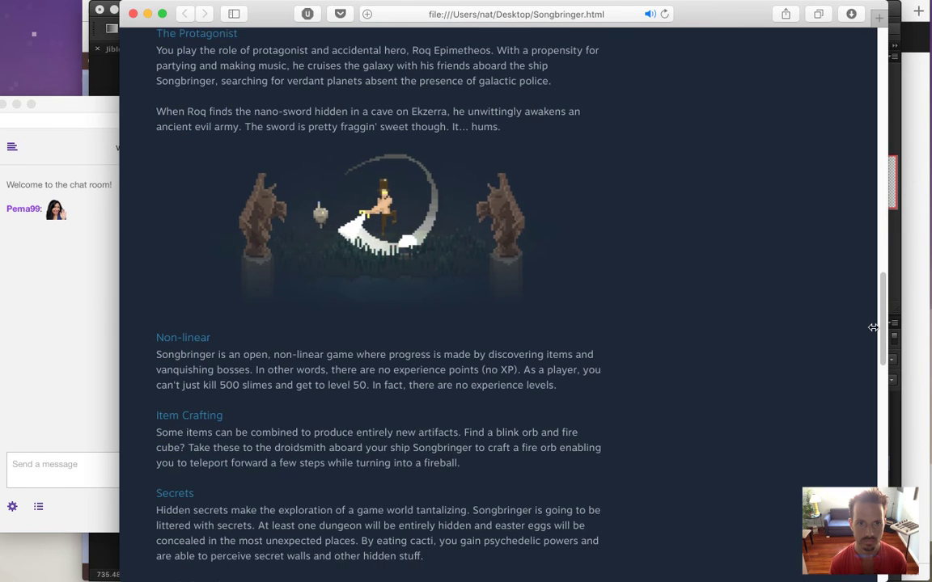
{"action": "scroll", "coordinate": [873, 328], "scroll_direction": "up", "scroll_amount": 2}
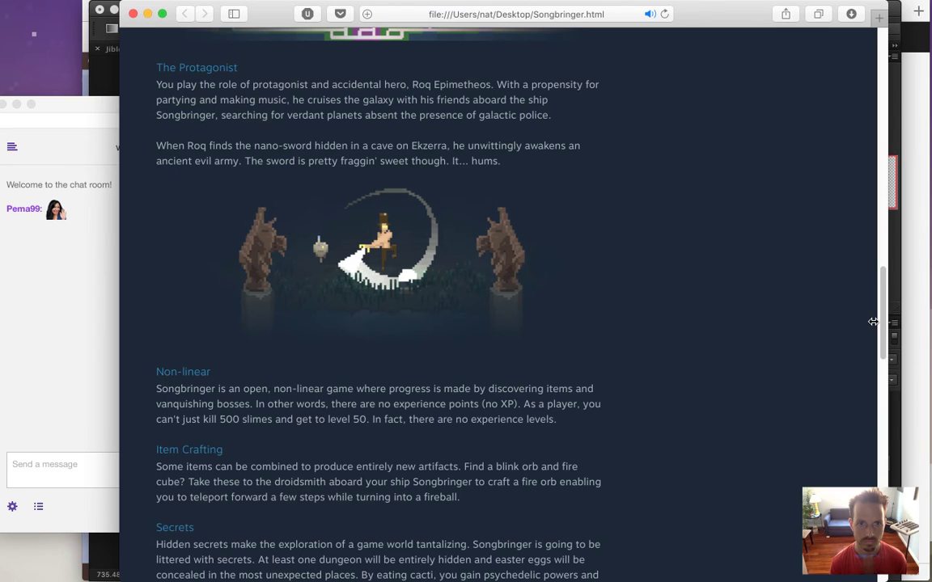
{"action": "scroll", "coordinate": [872, 322], "scroll_direction": "up", "scroll_amount": 1}
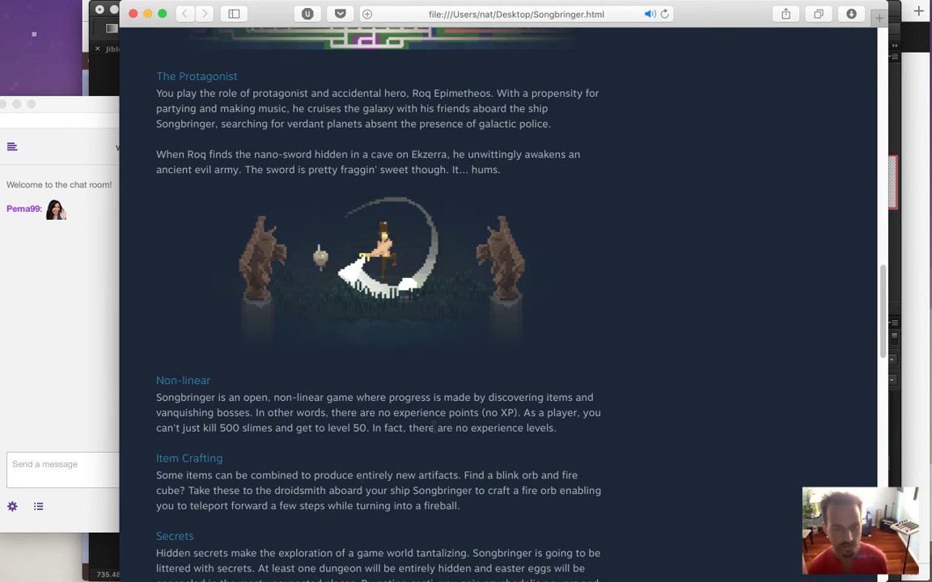
{"action": "left_click_drag", "start_coordinate": [268, 93], "coordinate": [427, 166]}
{"action": "left_click", "coordinate": [507, 152]}
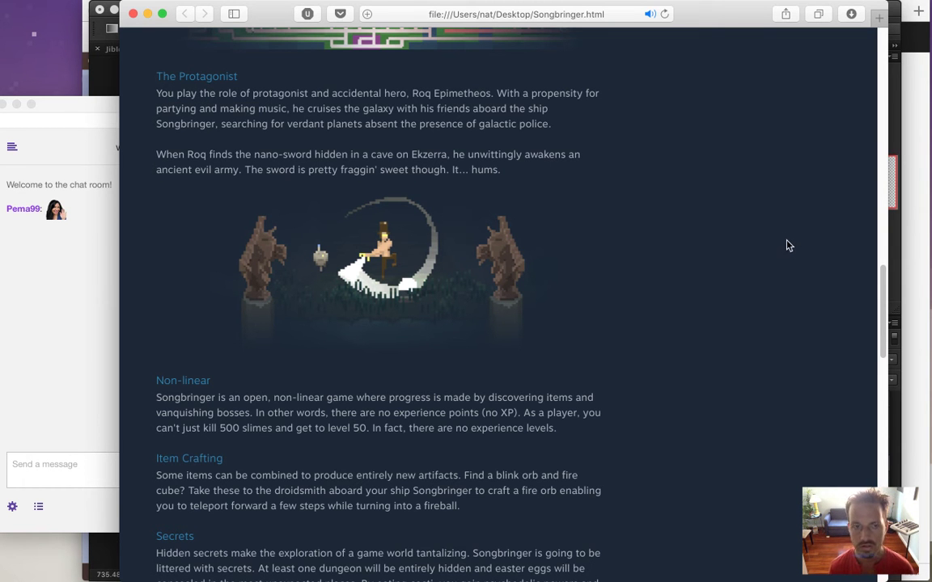
Step: Compare the page flow from Procedurally Generated down to Leaderboard, reading the Item Crafting and Secrets paragraphs
{"action": "left_click_drag", "start_coordinate": [883, 285], "coordinate": [884, 246]}
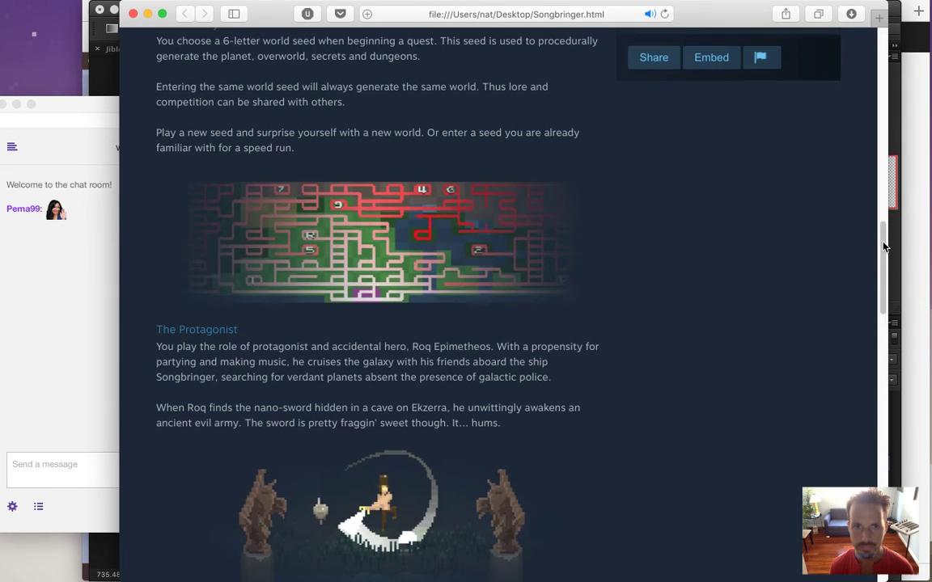
{"action": "scroll", "coordinate": [882, 246], "scroll_direction": "up", "scroll_amount": 2}
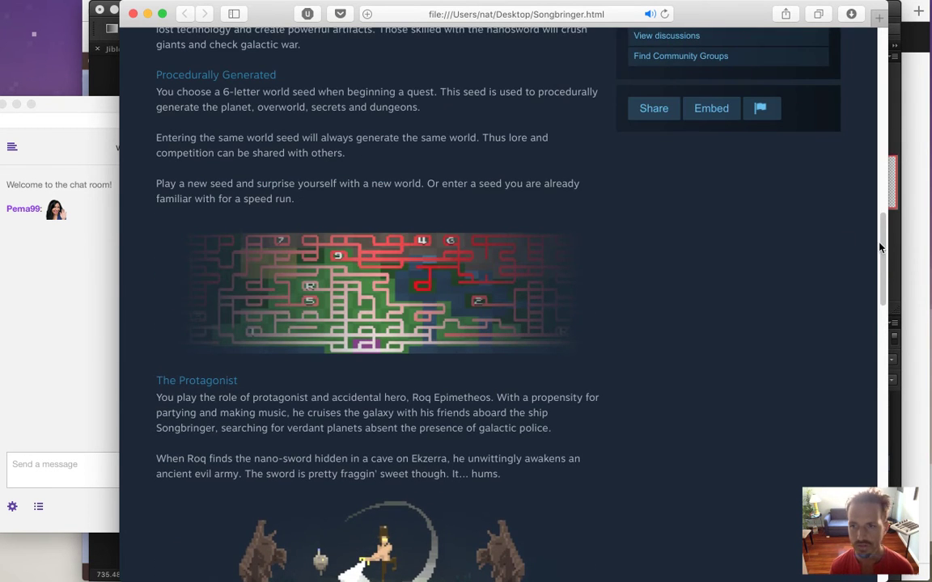
{"action": "scroll", "coordinate": [882, 248], "scroll_direction": "down", "scroll_amount": 6}
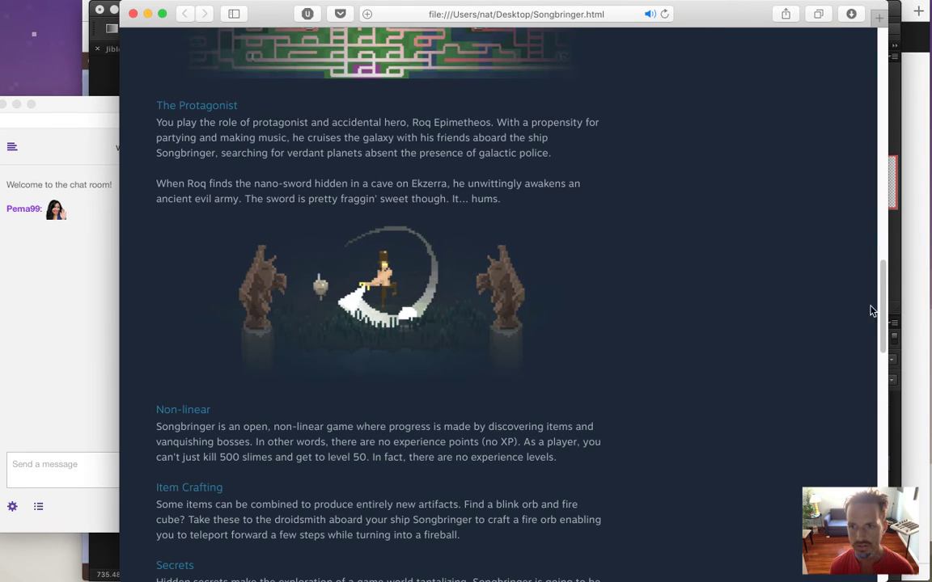
{"action": "scroll", "coordinate": [868, 320], "scroll_direction": "down", "scroll_amount": 5}
{"action": "scroll", "coordinate": [875, 342], "scroll_direction": "down", "scroll_amount": 1}
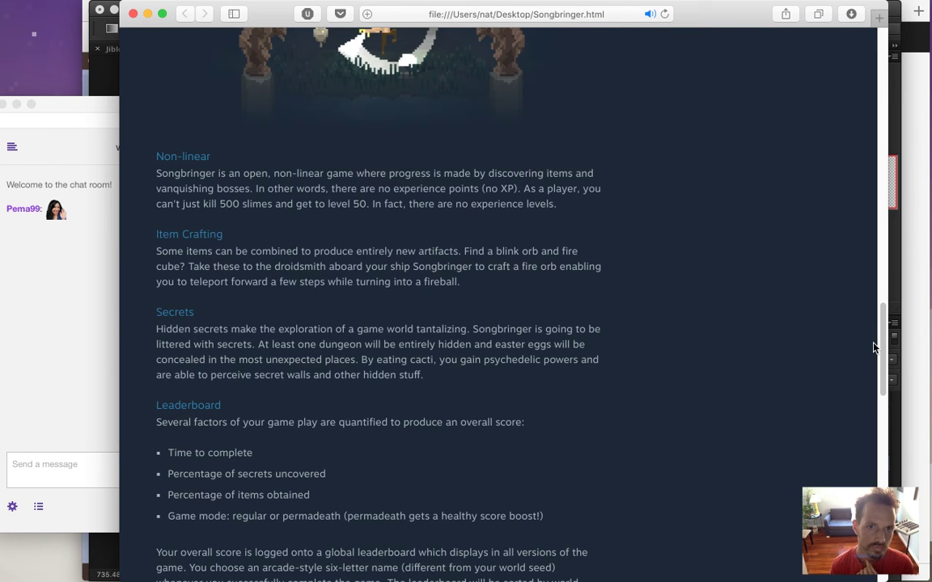
{"action": "left_click_drag", "start_coordinate": [873, 348], "coordinate": [862, 259]}
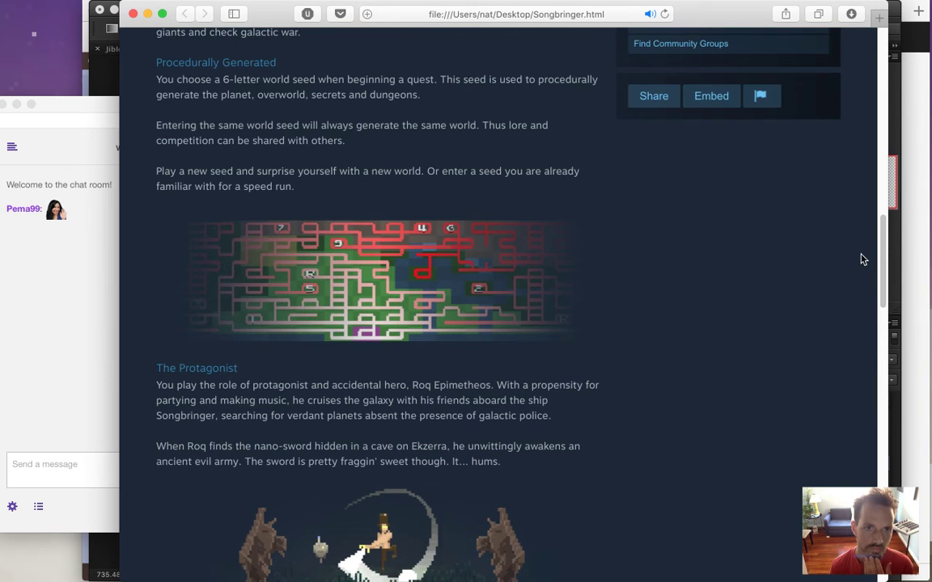
{"action": "left_click_drag", "start_coordinate": [862, 258], "coordinate": [859, 341]}
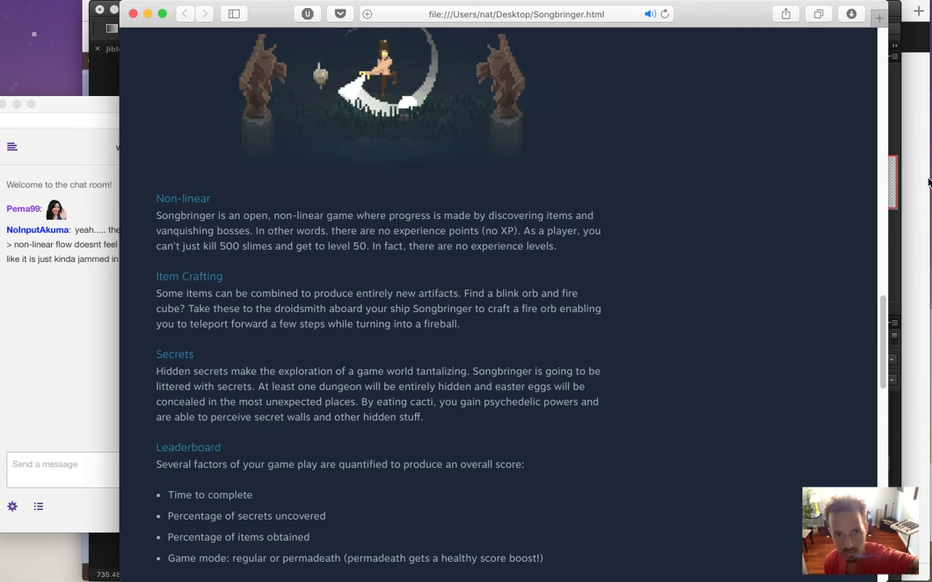
{"action": "left_click_drag", "start_coordinate": [302, 293], "coordinate": [353, 324]}
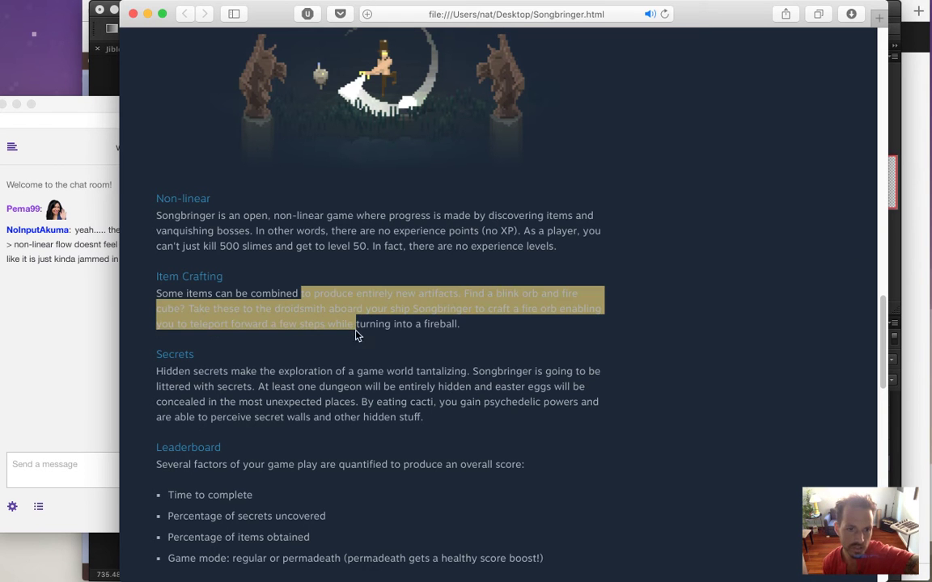
{"action": "left_click_drag", "start_coordinate": [346, 371], "coordinate": [389, 416]}
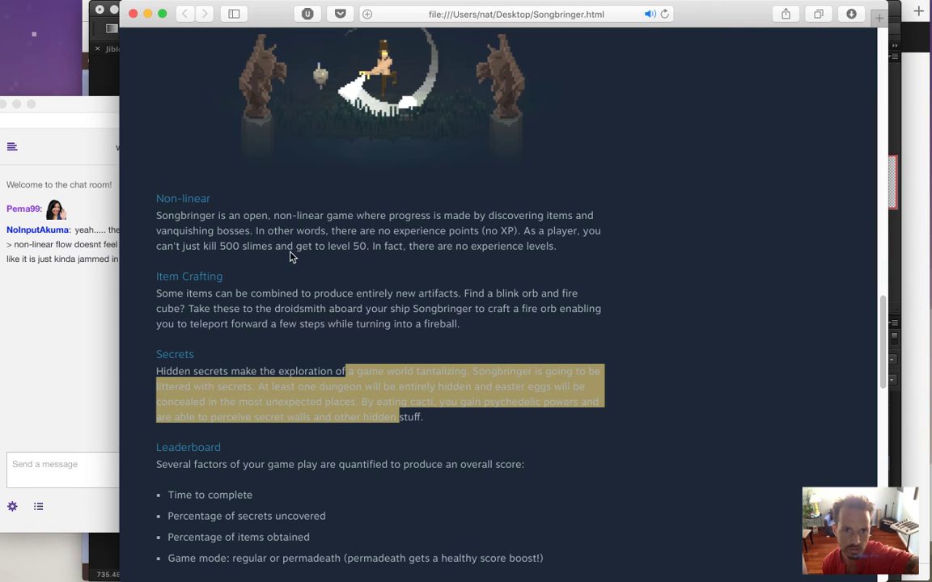
Step: Read the viewer's chat feedback on the section order and return to the Songbringer page
{"action": "left_click", "coordinate": [105, 300]}
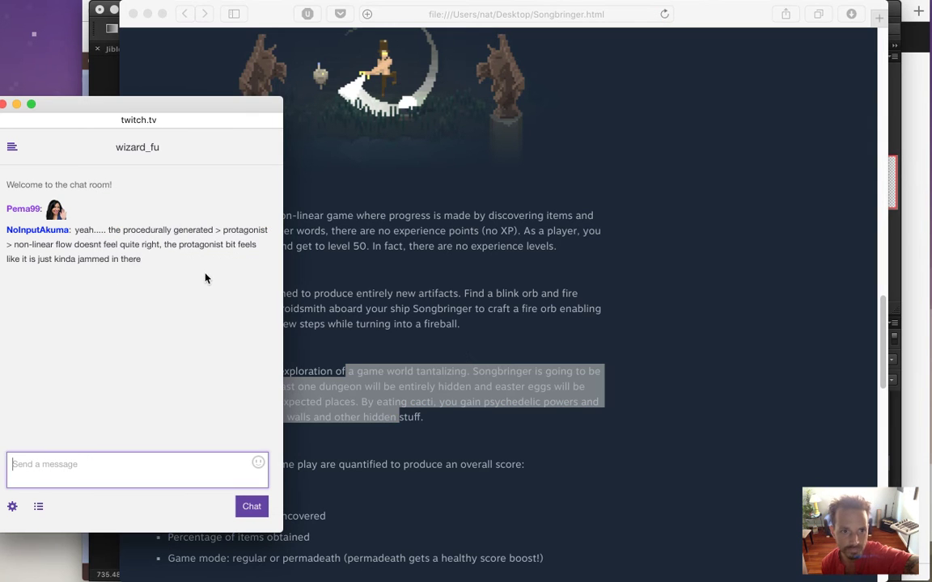
{"action": "left_click_drag", "start_coordinate": [109, 230], "coordinate": [159, 265]}
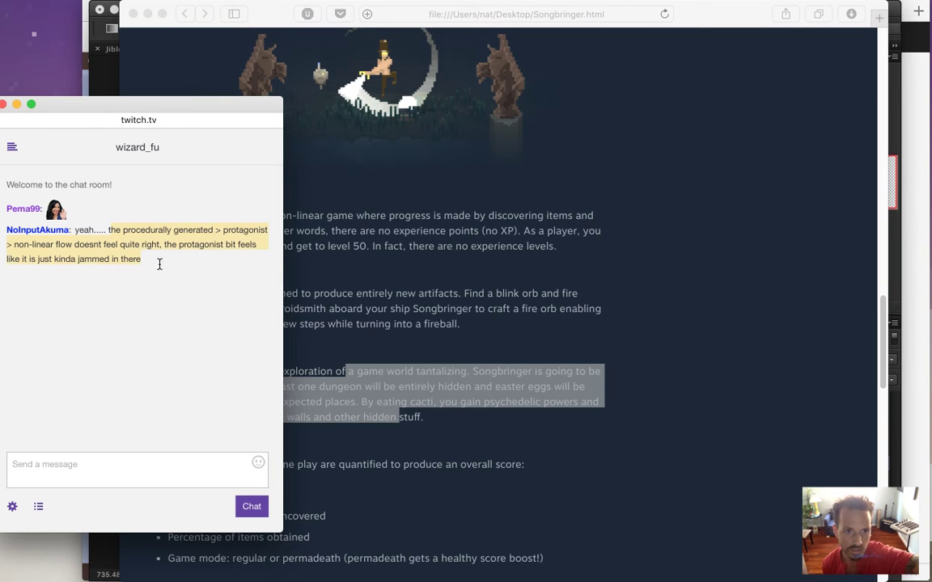
{"action": "left_click", "coordinate": [499, 290]}
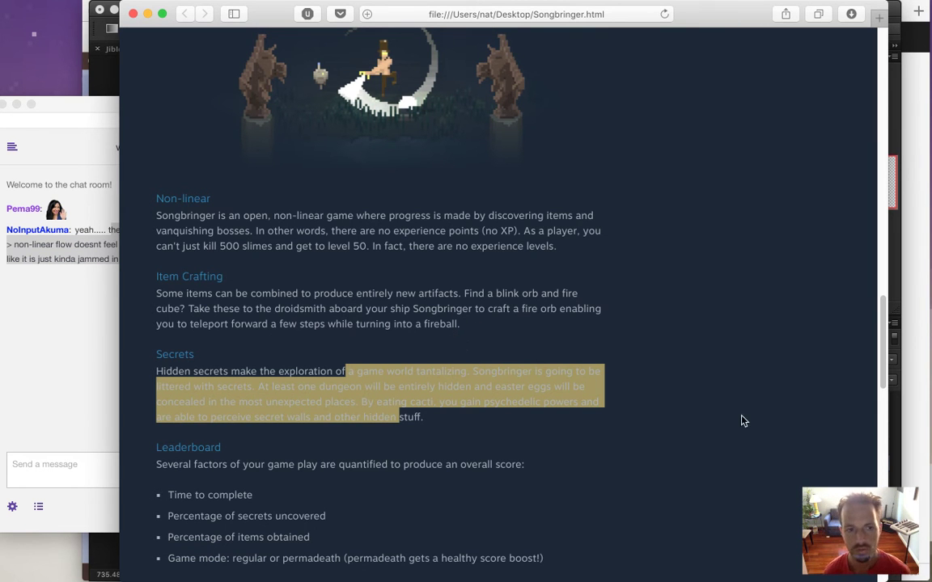
{"action": "left_click", "coordinate": [510, 231]}
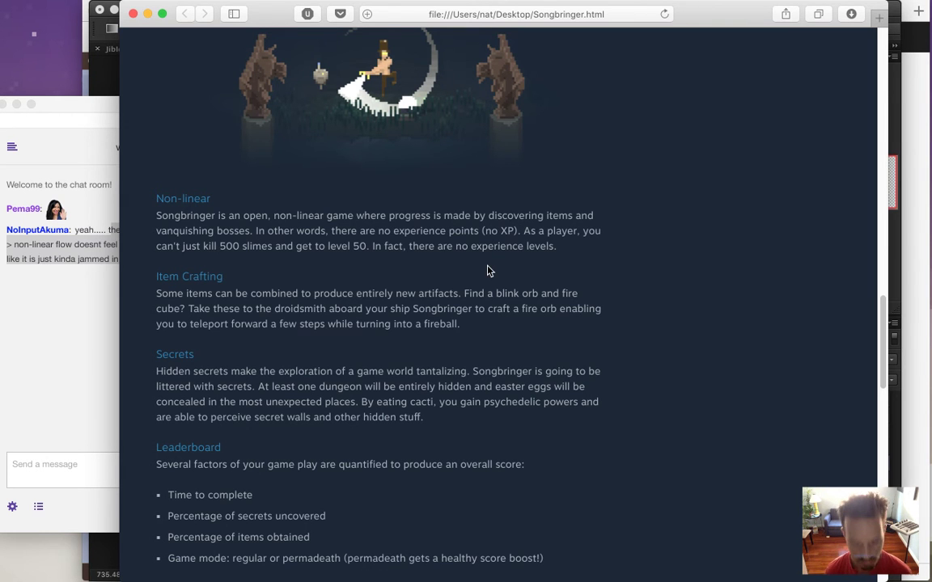
Step: Switch to OBS to check the stream and recording status, and dismiss its window
{"action": "key", "text": "super+t"}
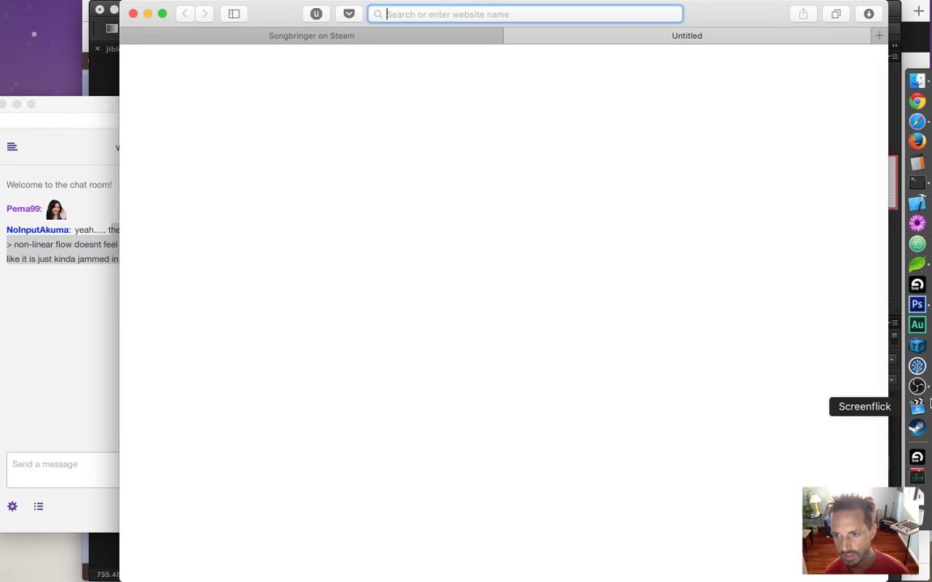
{"action": "left_click", "coordinate": [917, 386]}
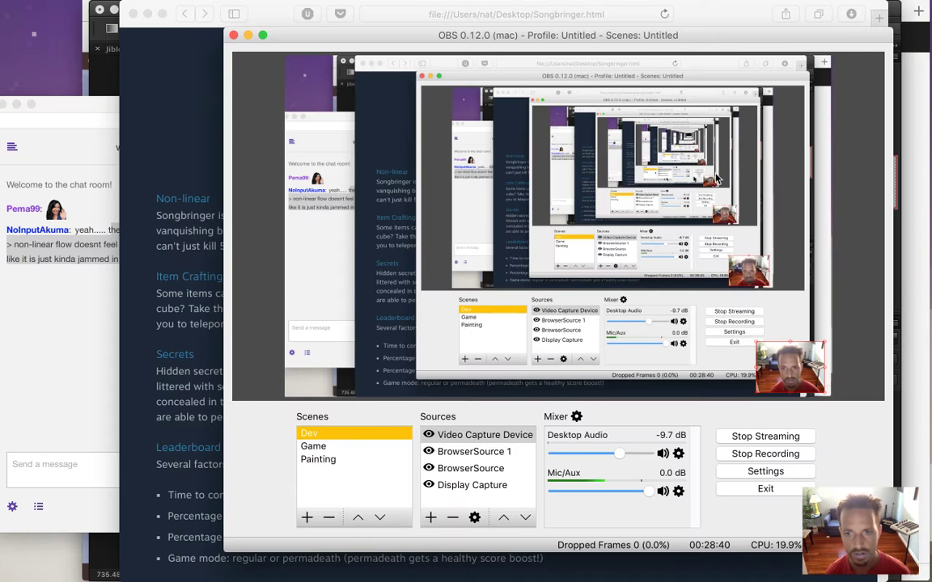
{"action": "left_click", "coordinate": [247, 36]}
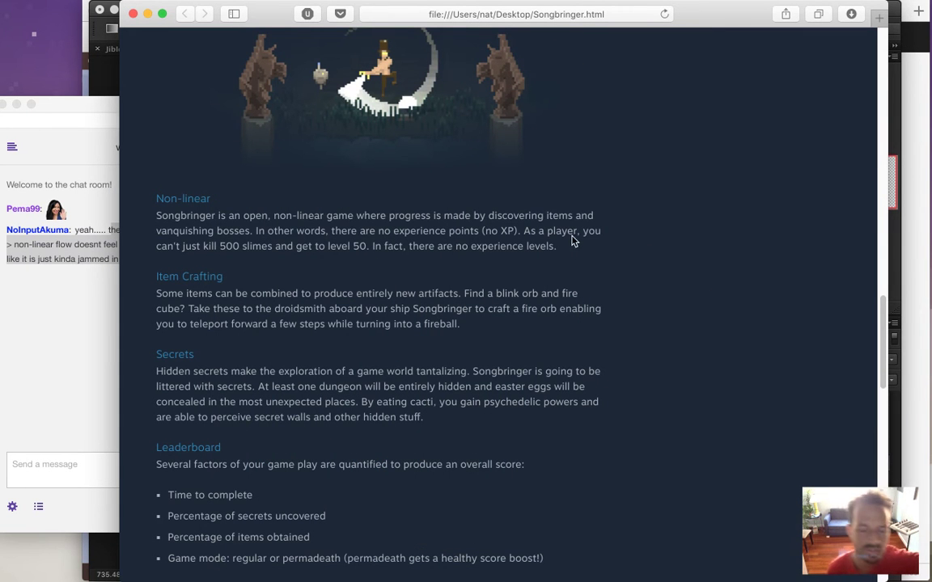
Step: Reread the Non-linear section, check the newest stream chat message and return to the Songbringer page
{"action": "left_click_drag", "start_coordinate": [271, 216], "coordinate": [368, 307]}
{"action": "left_click", "coordinate": [350, 301]}
{"action": "left_click", "coordinate": [36, 339]}
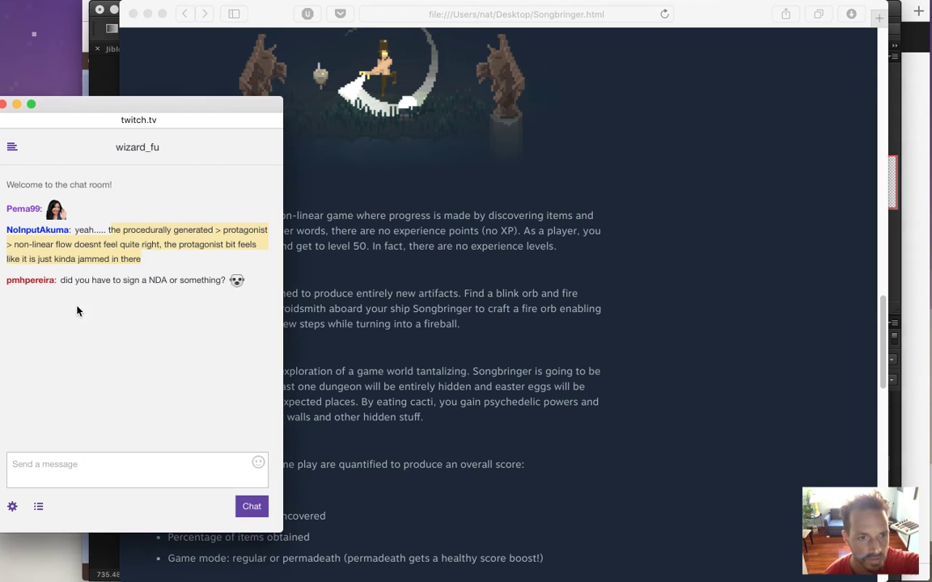
{"action": "left_click", "coordinate": [67, 282]}
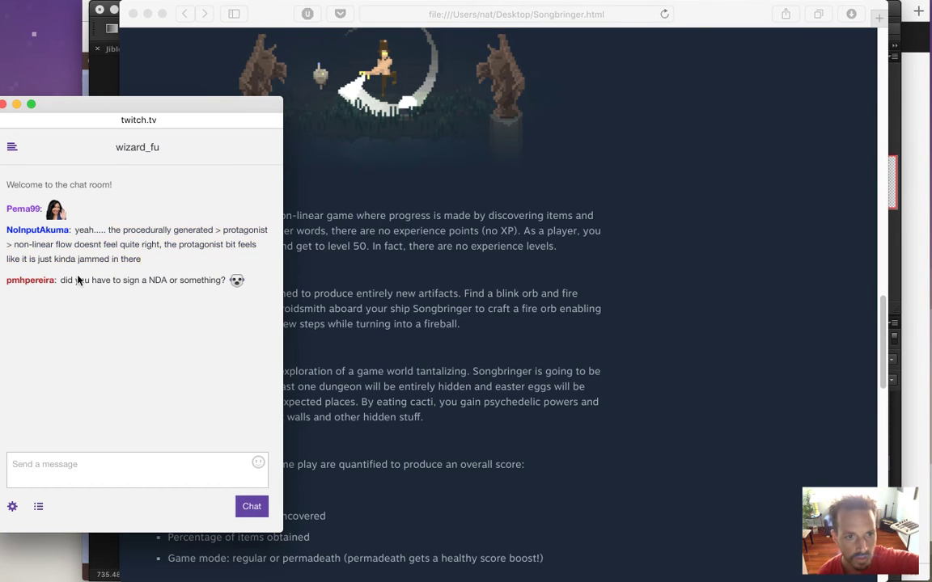
{"action": "left_click_drag", "start_coordinate": [121, 277], "coordinate": [165, 280]}
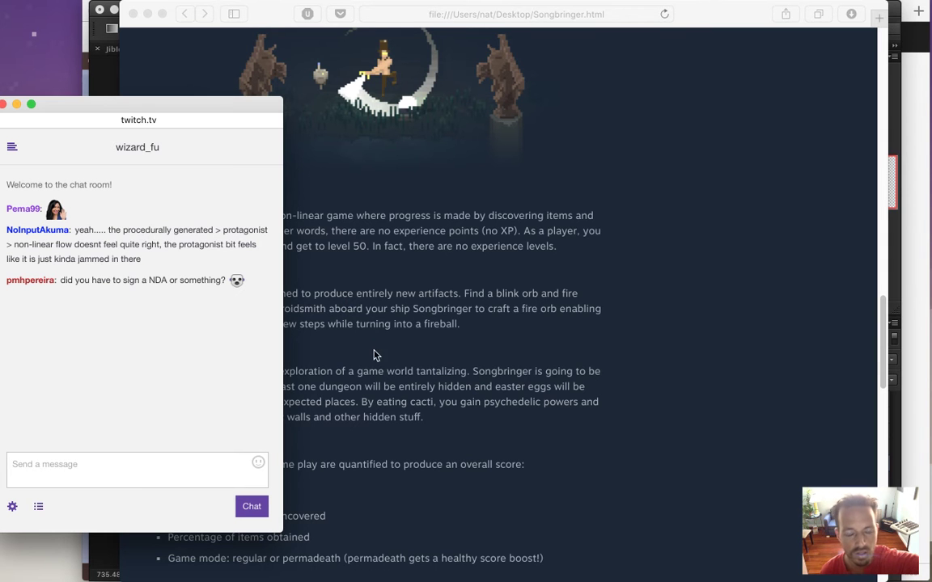
{"action": "left_click", "coordinate": [486, 338]}
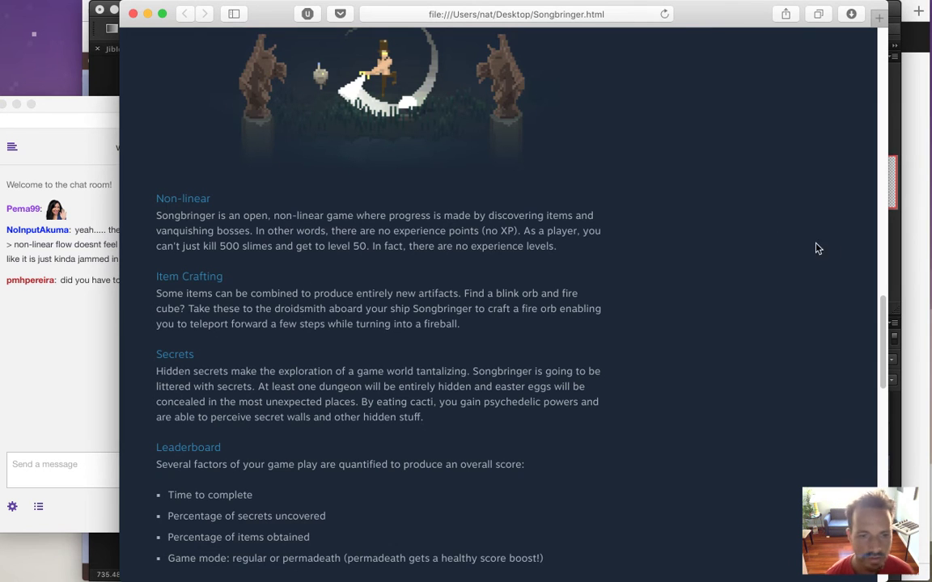
Step: Review the Leaderboard and Story sections further down the Songbringer page
{"action": "left_click_drag", "start_coordinate": [886, 330], "coordinate": [887, 388]}
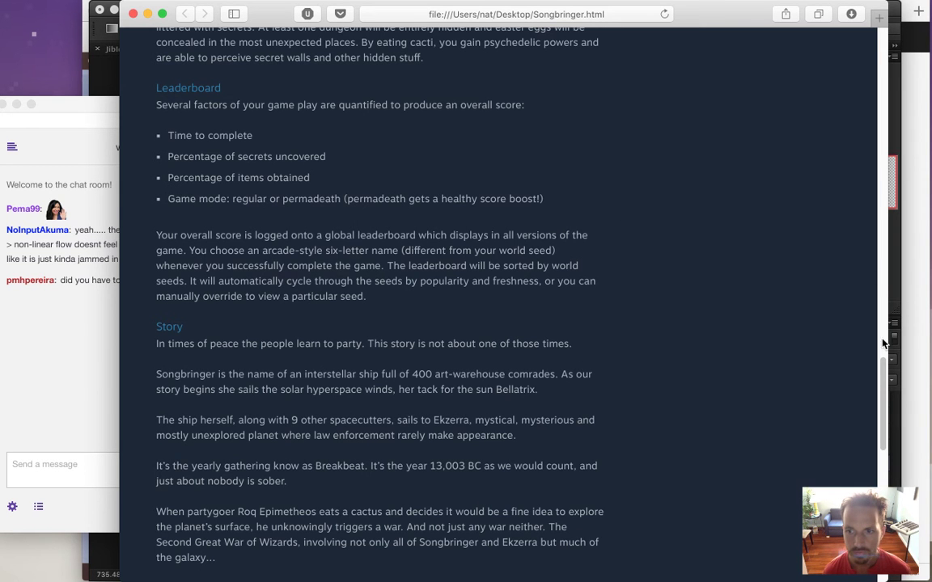
{"action": "scroll", "coordinate": [797, 339], "scroll_direction": "down", "scroll_amount": 3}
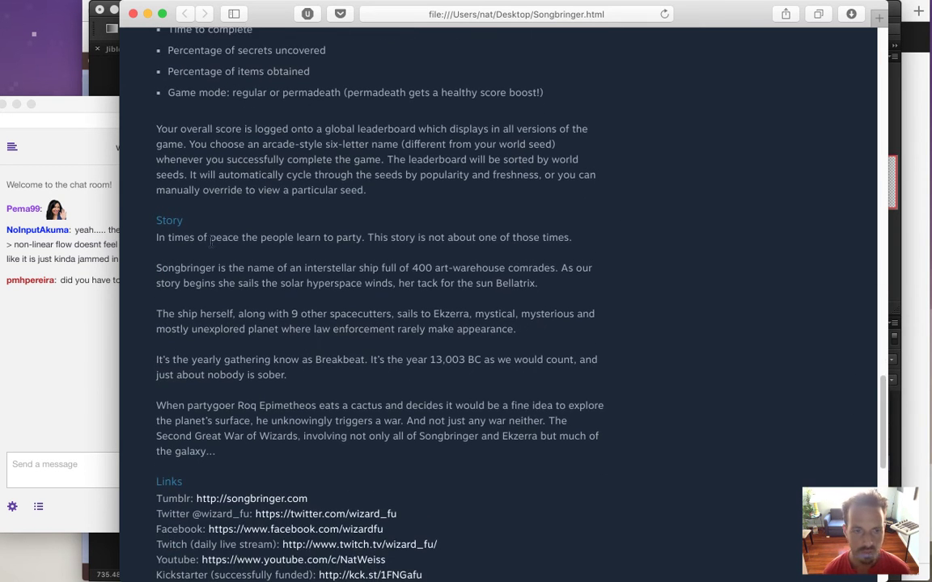
{"action": "left_click_drag", "start_coordinate": [229, 237], "coordinate": [380, 316]}
{"action": "left_click", "coordinate": [364, 346]}
Step: Switch to Finder, open the capitalized Songbringer folder in a new window and enlarge the window
{"action": "key", "text": "super+Tab"}
{"action": "key", "text": "super+Tab"}
{"action": "key", "text": "super+Tab"}
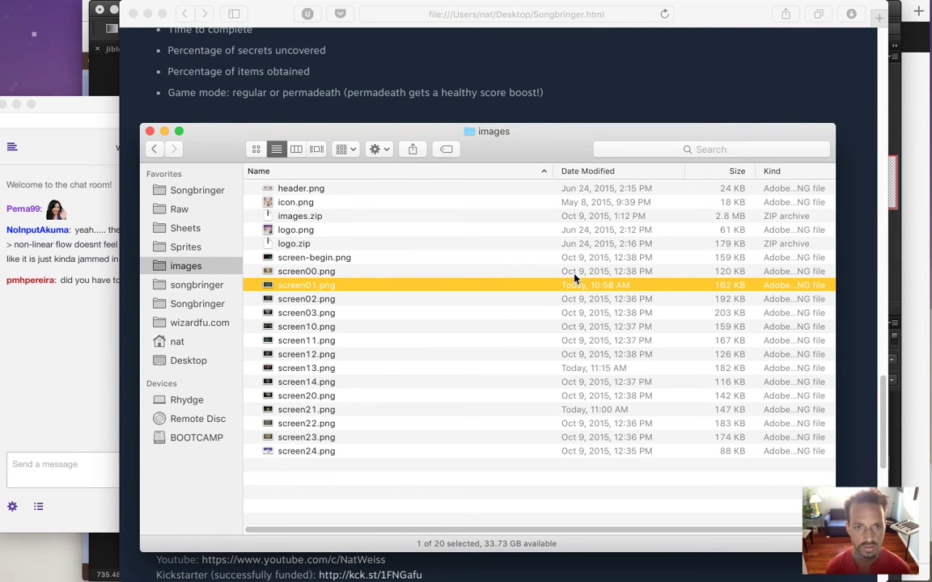
{"action": "key", "text": "super+n"}
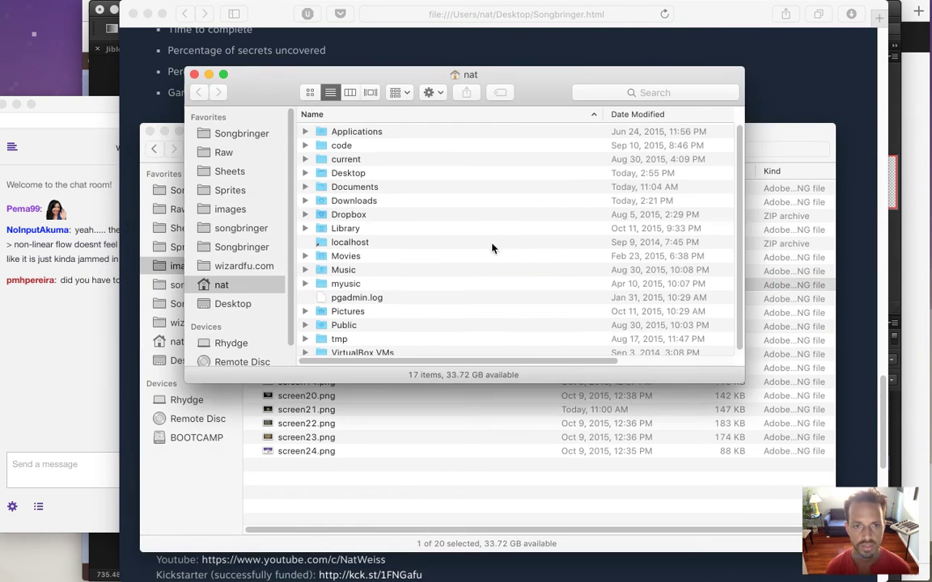
{"action": "left_click", "coordinate": [257, 247]}
{"action": "left_click_drag", "start_coordinate": [738, 381], "coordinate": [794, 496]}
Step: Find KickstarterTextStory.psd in the Songbringer folder and preview it
{"action": "scroll", "coordinate": [710, 178], "scroll_direction": "down", "scroll_amount": 15}
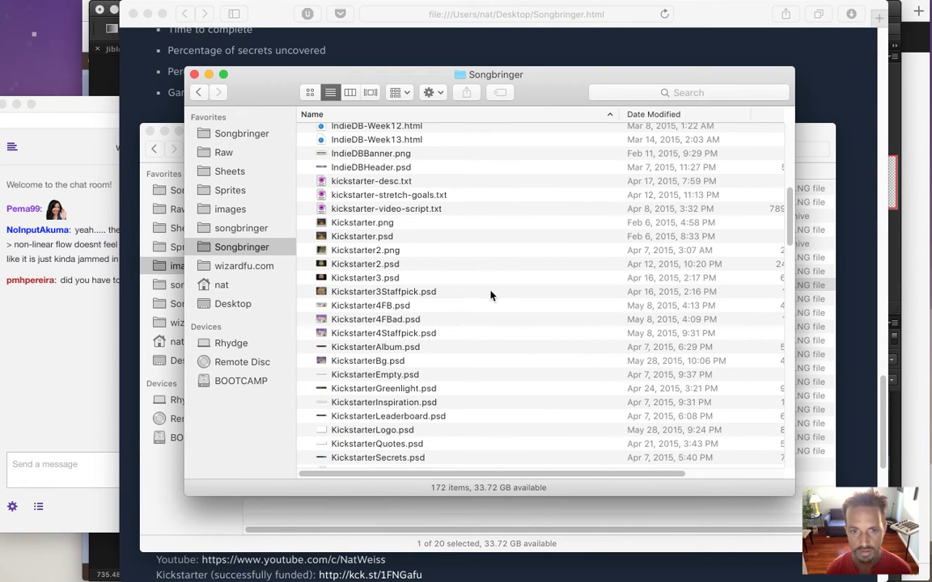
{"action": "left_click_drag", "start_coordinate": [789, 236], "coordinate": [787, 263]}
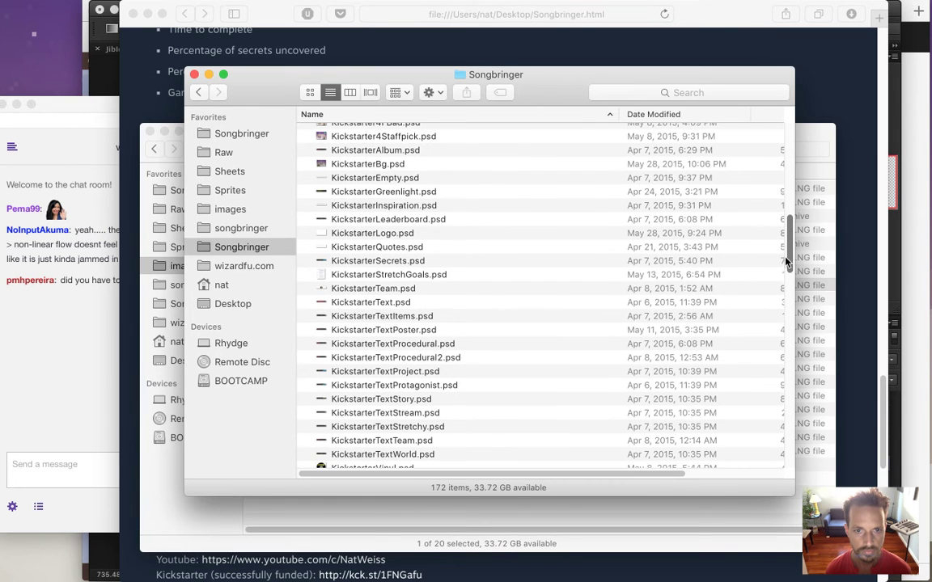
{"action": "left_click", "coordinate": [430, 392]}
{"action": "key", "text": "space"}
{"action": "key", "text": "space"}
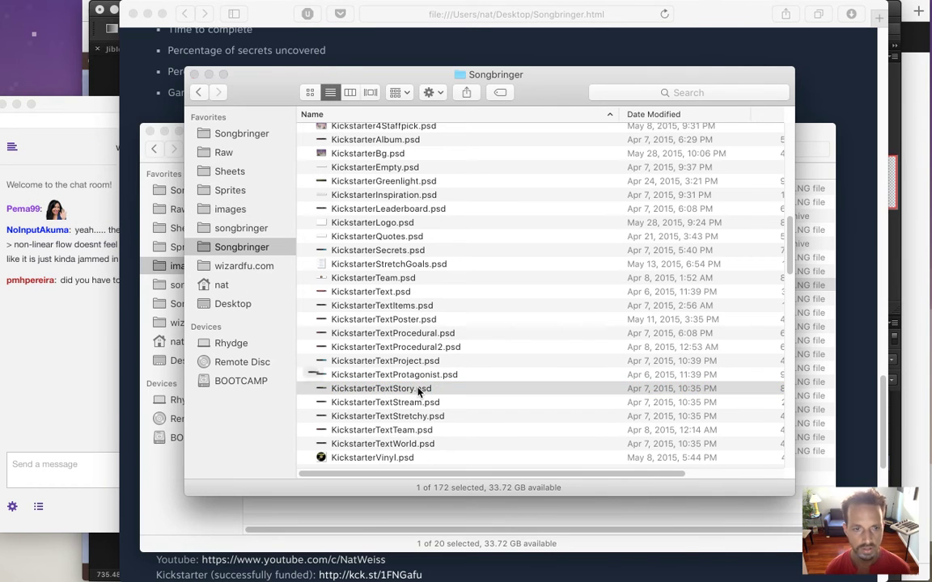
Step: Preview the Kickstarter artwork files upward from KickstarterLeaderboard.psd through Kickstarter4Staffpick.psd to Kickstarter2.psd
{"action": "key", "text": "Up"}
{"action": "key", "text": "Up"}
{"action": "key", "text": "Up"}
{"action": "key", "text": "Up"}
{"action": "key", "text": "Up"}
{"action": "key", "text": "Up"}
{"action": "key", "text": "Up"}
{"action": "key", "text": "Up"}
{"action": "key", "text": "Up"}
{"action": "key", "text": "Up"}
{"action": "key", "text": "Up"}
{"action": "key", "text": "Up"}
{"action": "key", "text": "Up"}
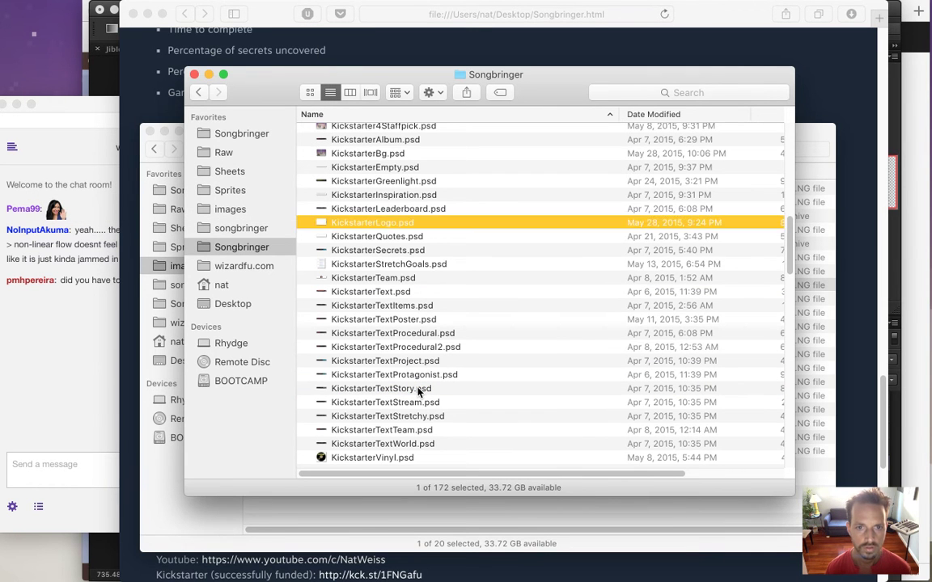
{"action": "key", "text": "Up"}
{"action": "key", "text": "space"}
{"action": "key", "text": "Up"}
{"action": "key", "text": "Up"}
{"action": "key", "text": "Up"}
{"action": "key", "text": "Up"}
{"action": "key", "text": "Up"}
{"action": "key", "text": "Up"}
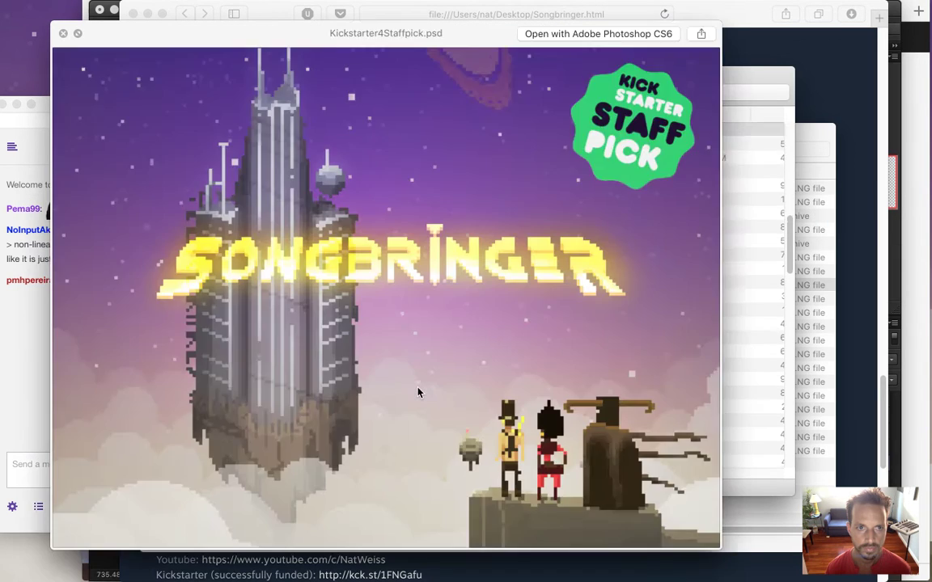
{"action": "key", "text": "Up"}
{"action": "key", "text": "Up"}
{"action": "key", "text": "Up"}
{"action": "key", "text": "Up"}
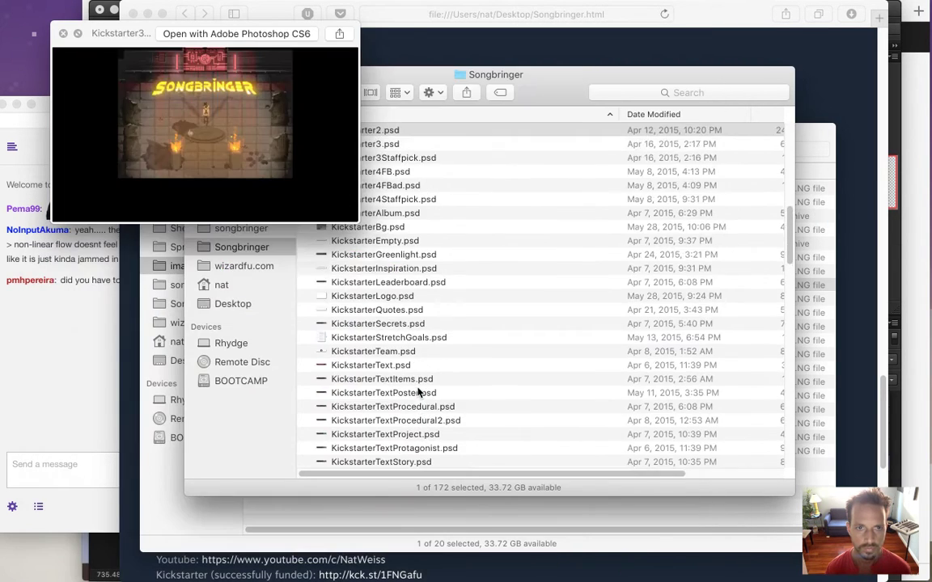
{"action": "key", "text": "Up"}
Step: Preview the Kickstarter section banner files down the list through KickstarterTextProcedural.psd to KickstarterTextStretchy.psd
{"action": "key", "text": "Down"}
{"action": "key", "text": "Down"}
{"action": "key", "text": "Down"}
{"action": "key", "text": "Down"}
{"action": "key", "text": "Down"}
{"action": "key", "text": "Down"}
{"action": "key", "text": "Down"}
{"action": "key", "text": "Down"}
{"action": "key", "text": "Down"}
{"action": "key", "text": "Down"}
{"action": "key", "text": "Down"}
{"action": "key", "text": "Down"}
{"action": "key", "text": "Down"}
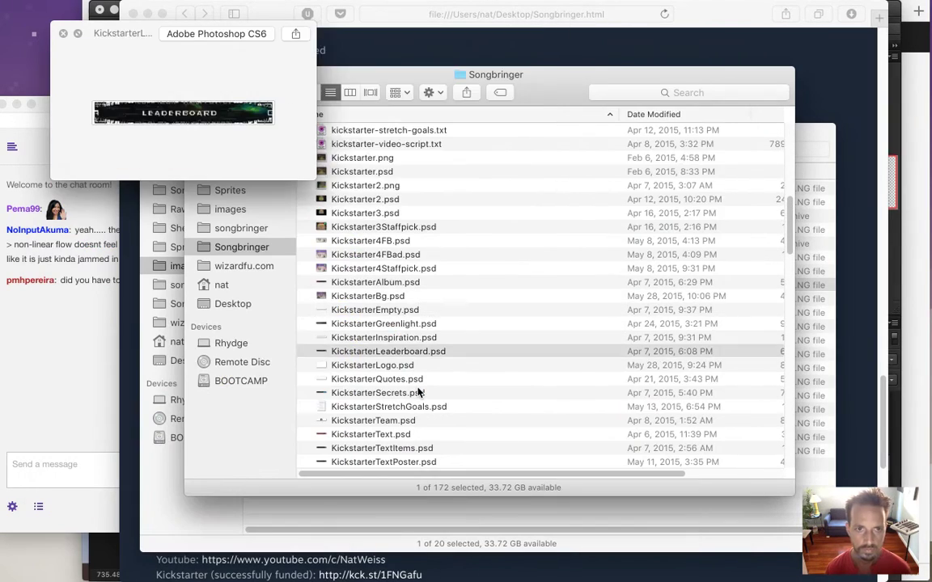
{"action": "key", "text": "Down"}
{"action": "key", "text": "Down"}
{"action": "key", "text": "Down"}
{"action": "key", "text": "Down"}
{"action": "key", "text": "Down"}
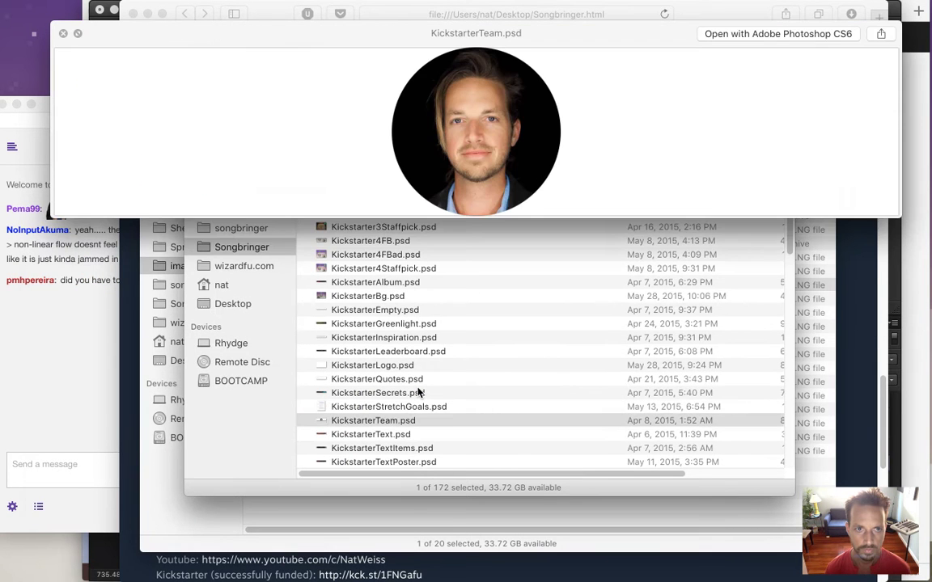
{"action": "key", "text": "Down"}
{"action": "key", "text": "Down"}
{"action": "key", "text": "Down"}
{"action": "key", "text": "Down"}
{"action": "key", "text": "Down"}
{"action": "key", "text": "Down"}
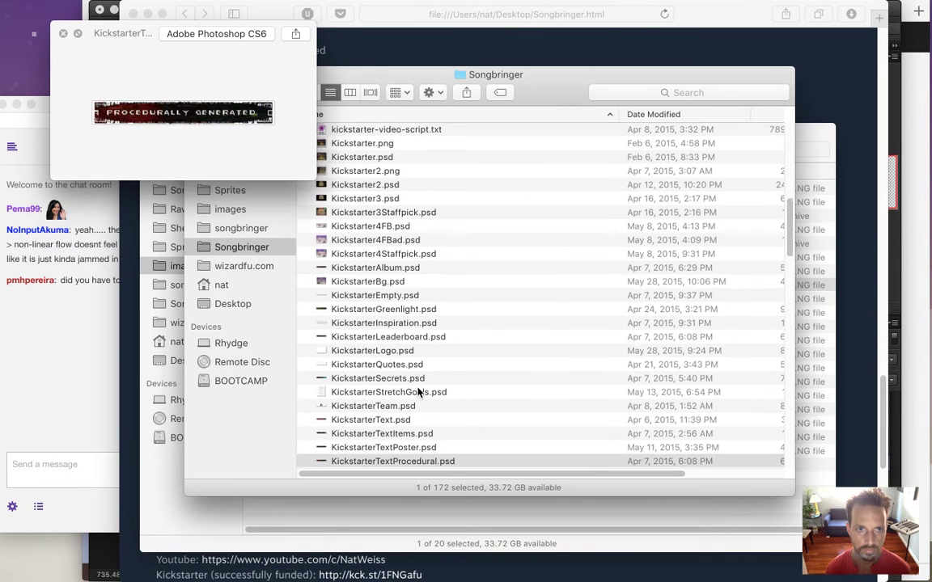
{"action": "key", "text": "Down"}
{"action": "key", "text": "Down"}
{"action": "key", "text": "Down"}
{"action": "key", "text": "Down"}
{"action": "key", "text": "Down"}
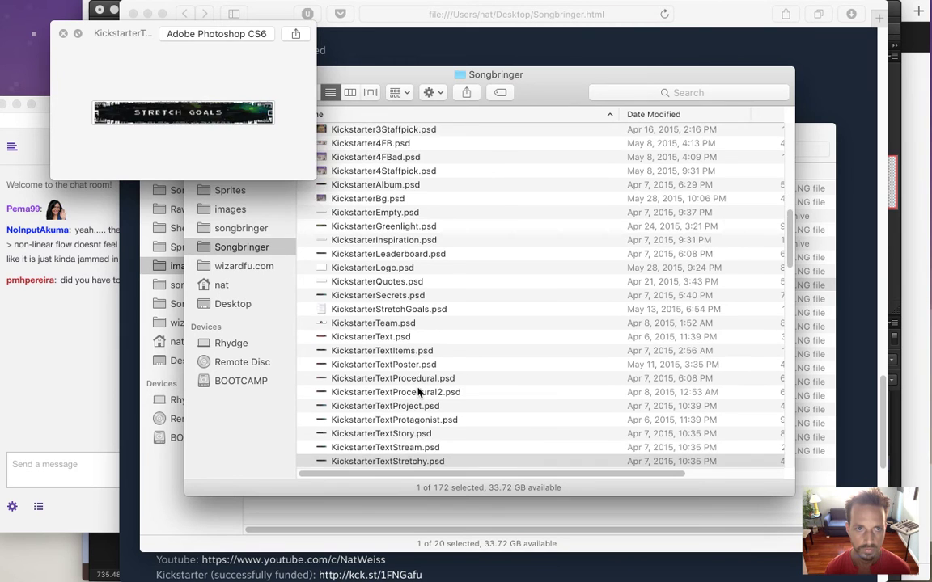
Step: Preview the logo, LudiciousIcon.png, Paypal.png and Playfield files down to PlayfieldHeader.psd, and close the preview
{"action": "key", "text": "Down"}
{"action": "key", "text": "Down"}
{"action": "key", "text": "Down"}
{"action": "key", "text": "Down"}
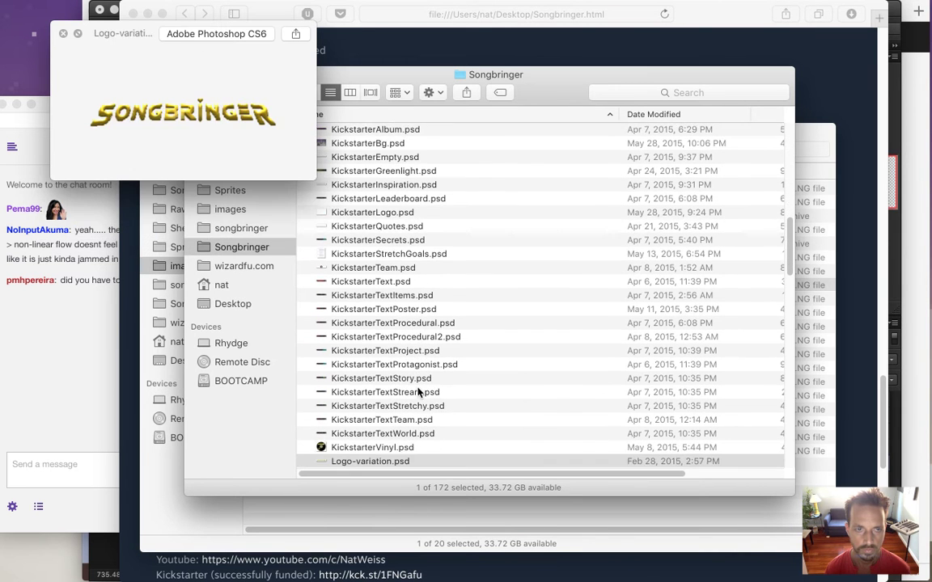
{"action": "key", "text": "Down"}
{"action": "key", "text": "Down"}
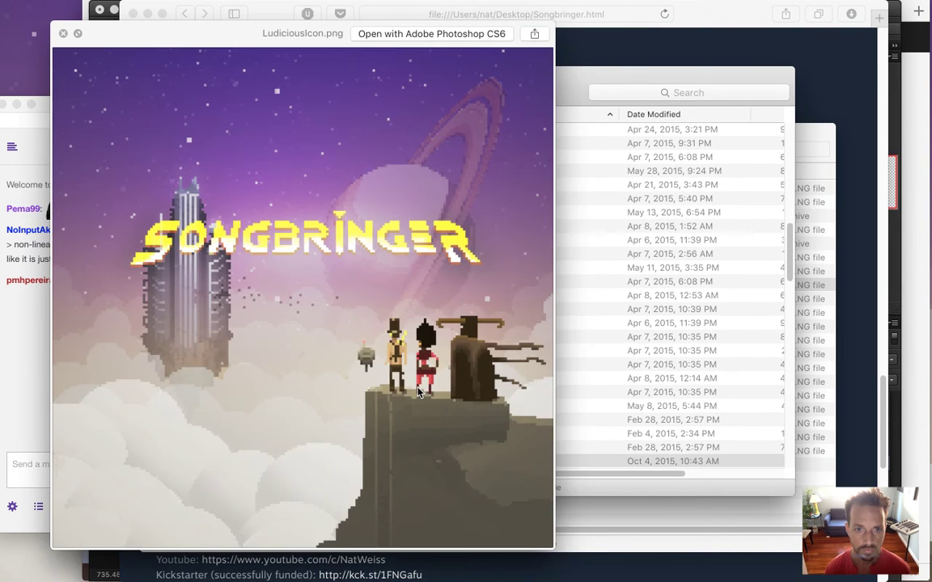
{"action": "key", "text": "Up"}
{"action": "key", "text": "Down"}
{"action": "key", "text": "Down"}
{"action": "key", "text": "Down"}
{"action": "key", "text": "Down"}
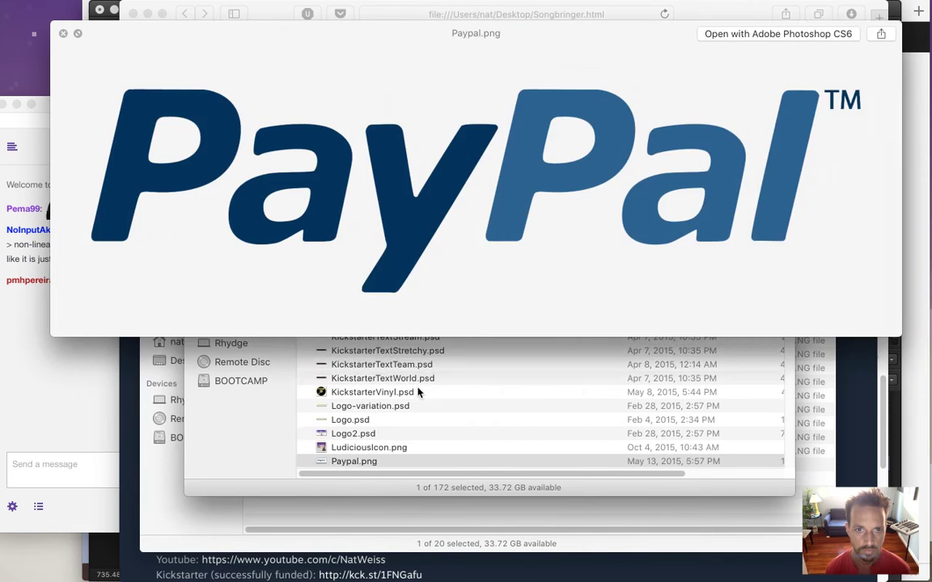
{"action": "key", "text": "Down"}
{"action": "key", "text": "Down"}
{"action": "key", "text": "Down"}
{"action": "key", "text": "Down"}
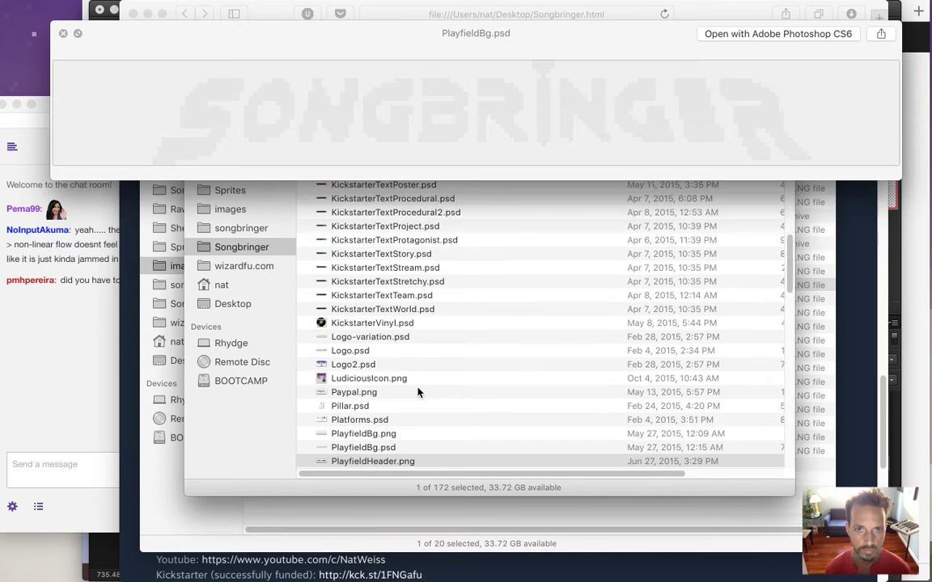
{"action": "key", "text": "space"}
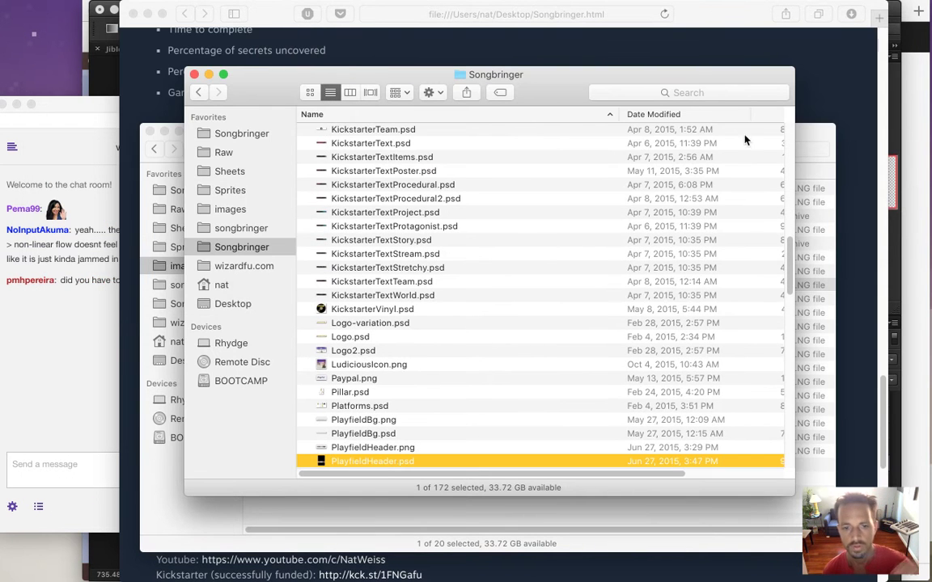
Step: Display the Songbringer folder as larger icons arranged by name and return to the start of the folder
{"action": "left_click_drag", "start_coordinate": [795, 274], "coordinate": [815, 344]}
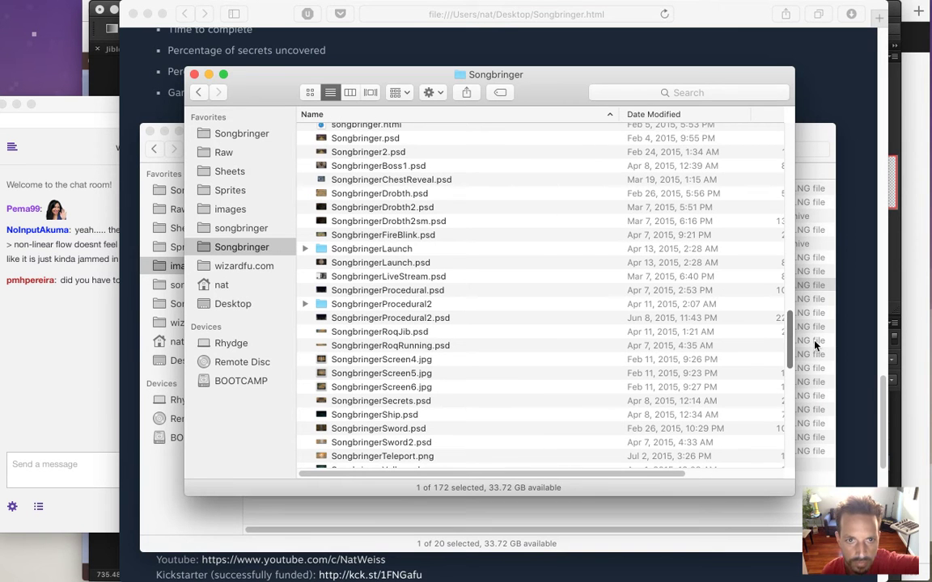
{"action": "left_click_drag", "start_coordinate": [814, 345], "coordinate": [814, 343]}
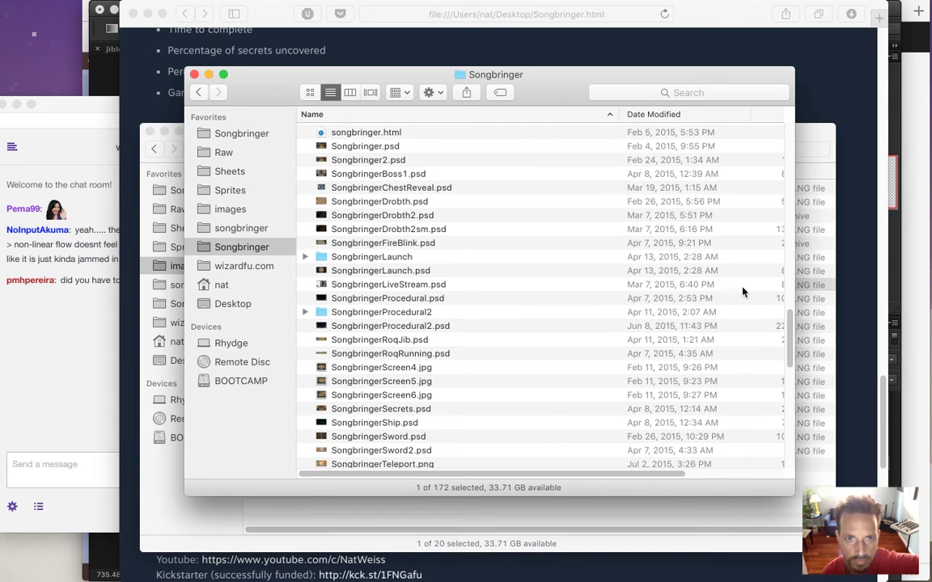
{"action": "left_click", "coordinate": [312, 92]}
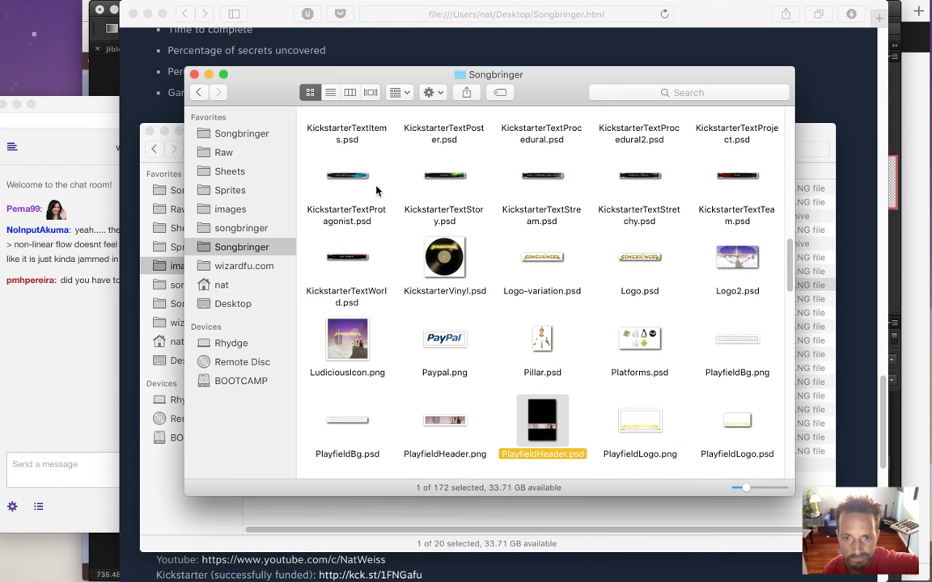
{"action": "left_click_drag", "start_coordinate": [747, 483], "coordinate": [765, 486]}
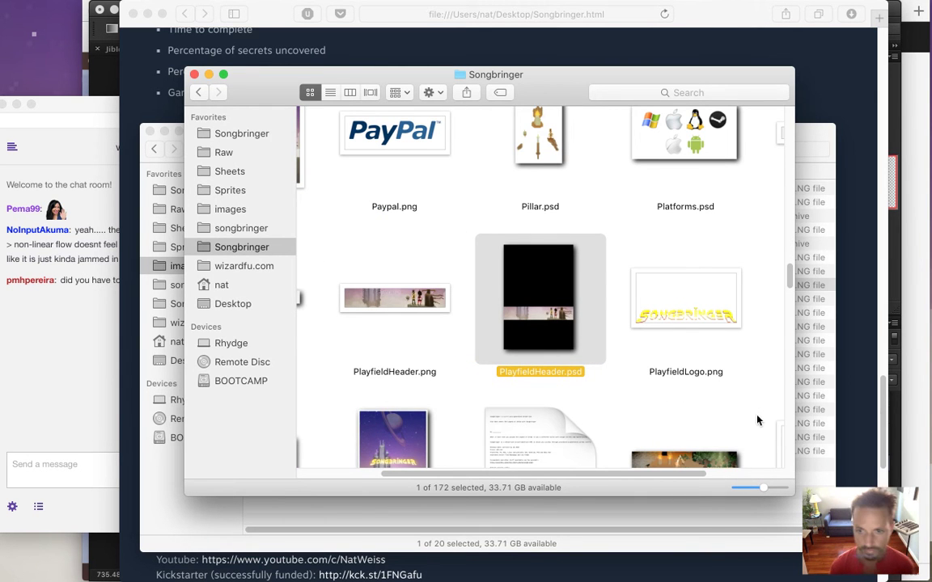
{"action": "right_click", "coordinate": [758, 417]}
{"action": "mouse_move", "coordinate": [800, 507]}
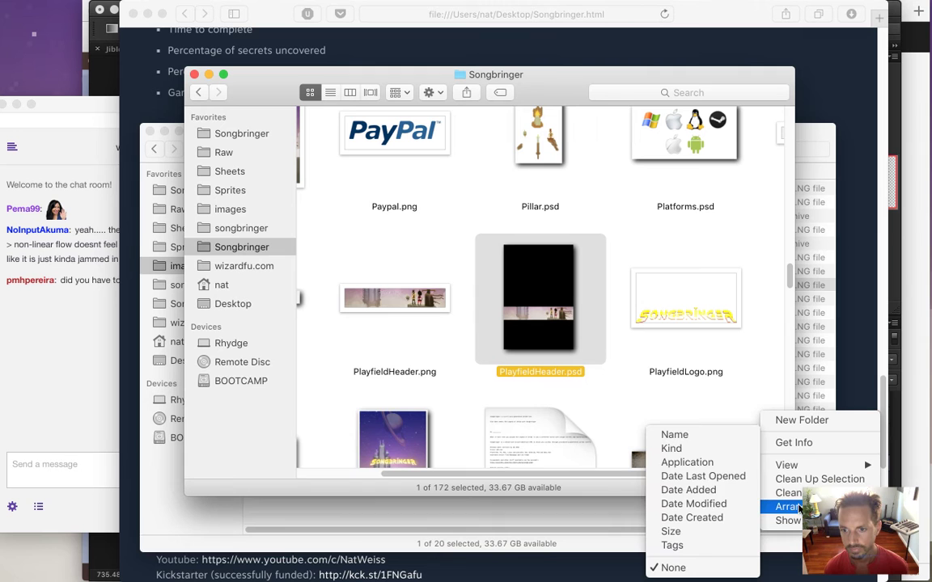
{"action": "left_click", "coordinate": [709, 438]}
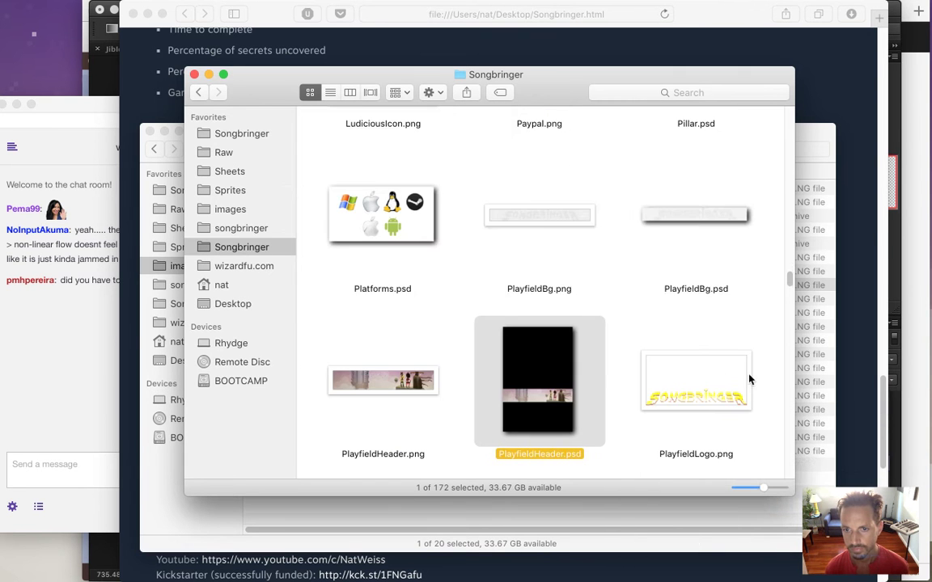
{"action": "left_click_drag", "start_coordinate": [787, 304], "coordinate": [783, 114]}
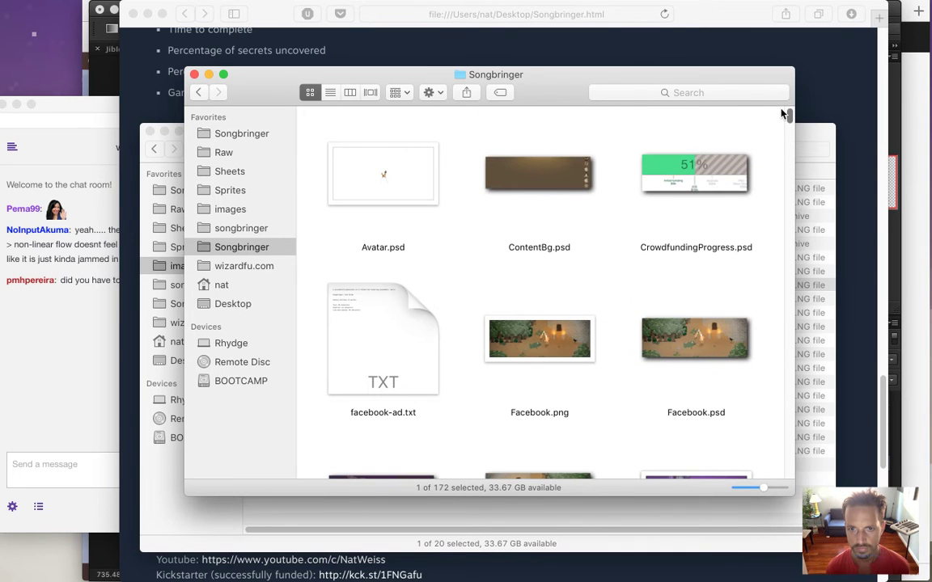
Step: Open the lowercase songbringer folder and preview its Kickstarter images through Kickstarter3Tweet.png to Kickstarter4Staffpick.png
{"action": "left_click", "coordinate": [257, 229]}
{"action": "left_click_drag", "start_coordinate": [788, 153], "coordinate": [793, 203]}
{"action": "left_click", "coordinate": [453, 182]}
{"action": "key", "text": "space"}
{"action": "key", "text": "Down"}
{"action": "key", "text": "Down"}
{"action": "key", "text": "Down"}
{"action": "key", "text": "Down"}
{"action": "key", "text": "Down"}
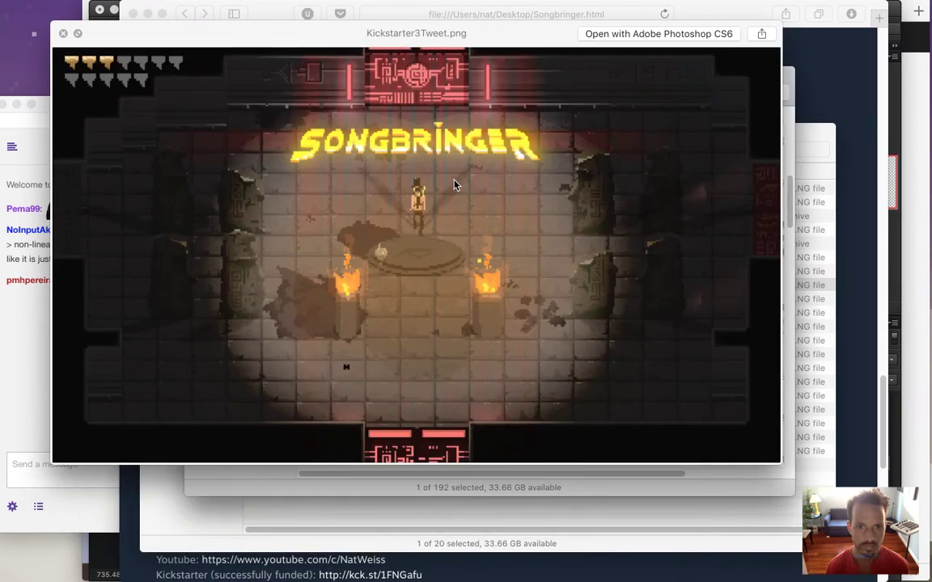
{"action": "key", "text": "Down"}
{"action": "key", "text": "Down"}
{"action": "key", "text": "Down"}
{"action": "key", "text": "Down"}
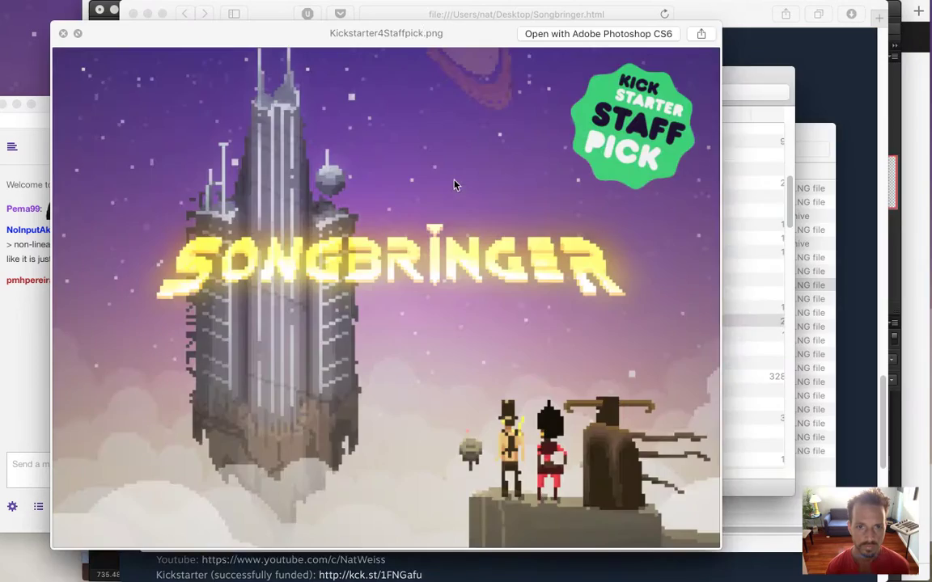
Step: Preview the images following Kickstarter4Staffpick.png, including KickstarterBg.png, KickstarterInspiration.png and KickstarterPsychedelic.gif, down to KickstarterStaffpick.png
{"action": "key", "text": "Down"}
{"action": "key", "text": "Down"}
{"action": "key", "text": "Down"}
{"action": "key", "text": "Down"}
{"action": "key", "text": "Down"}
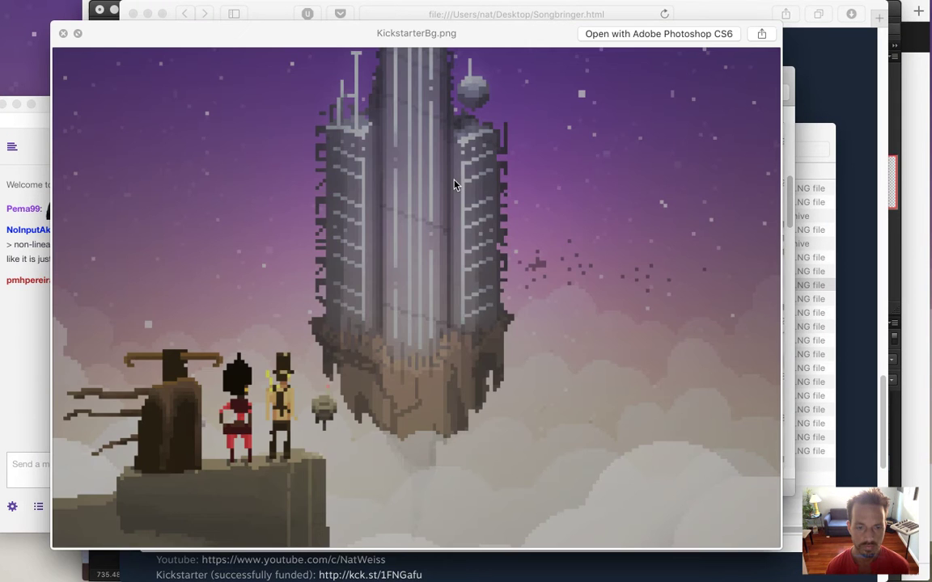
{"action": "key", "text": "Down"}
{"action": "key", "text": "Down"}
{"action": "key", "text": "Down"}
{"action": "key", "text": "Down"}
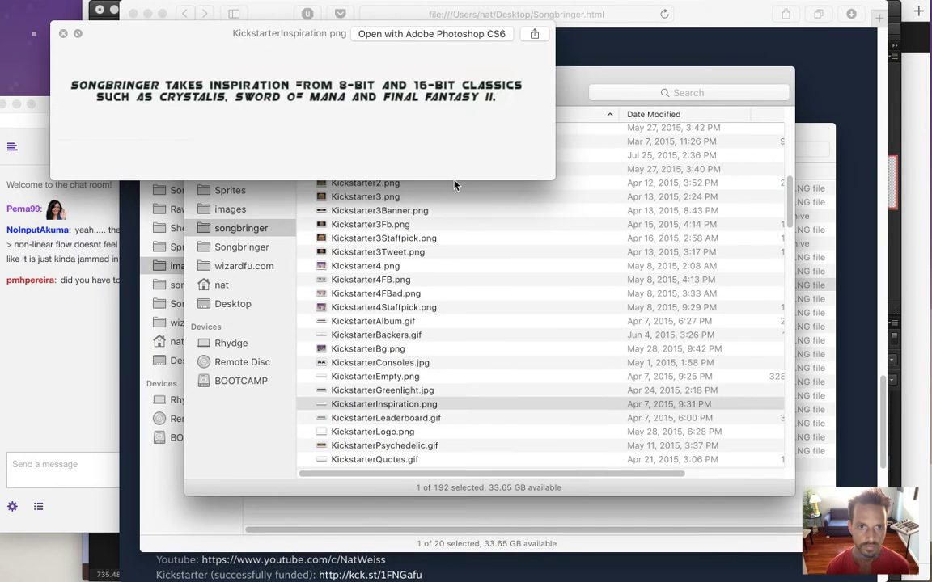
{"action": "key", "text": "Down"}
{"action": "key", "text": "Down"}
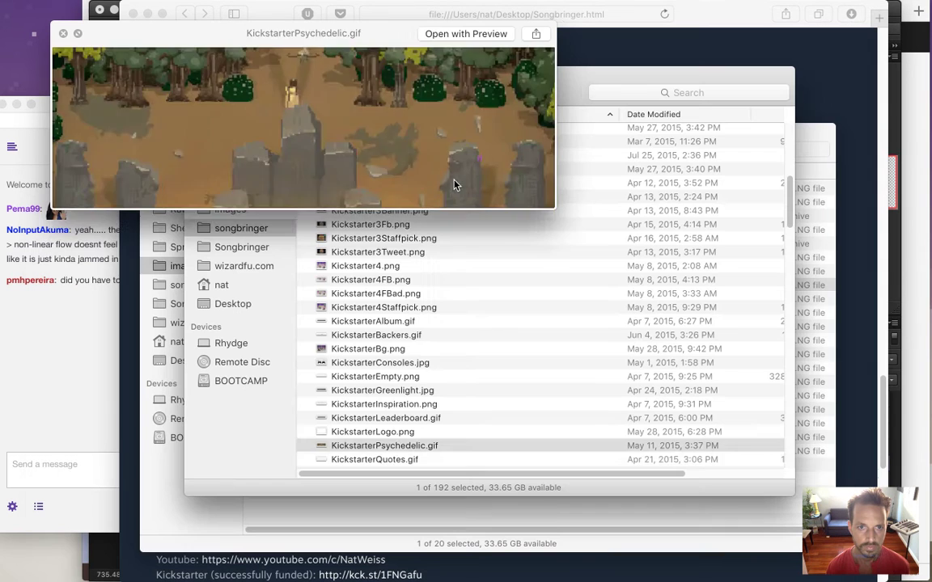
{"action": "key", "text": "Down"}
{"action": "key", "text": "Down"}
{"action": "key", "text": "Down"}
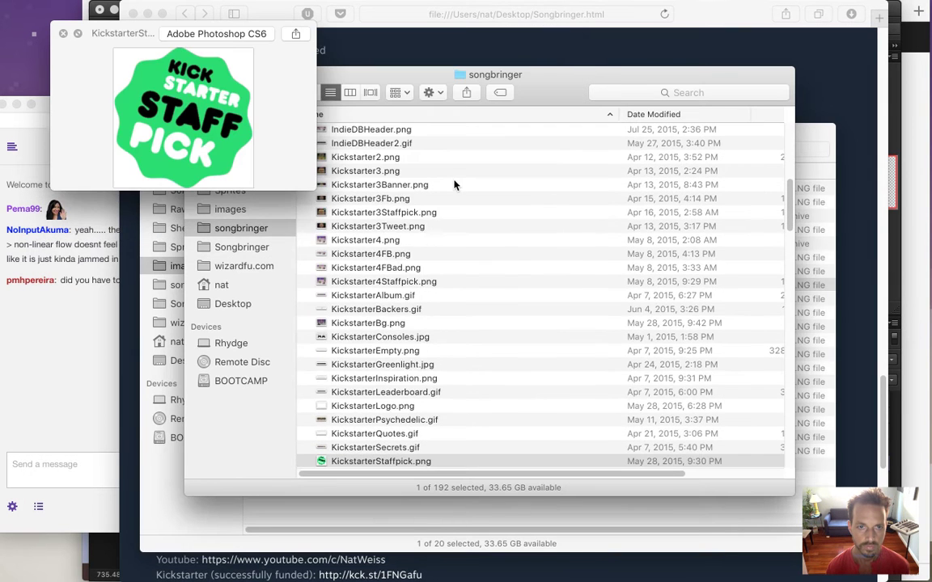
Step: Preview the animated text banners from KickstarterTextPoster.gif through KickstarterTextWorld.gif and continue past Logo.gif
{"action": "key", "text": "Down"}
{"action": "key", "text": "Down"}
{"action": "key", "text": "Down"}
{"action": "key", "text": "Down"}
{"action": "key", "text": "Down"}
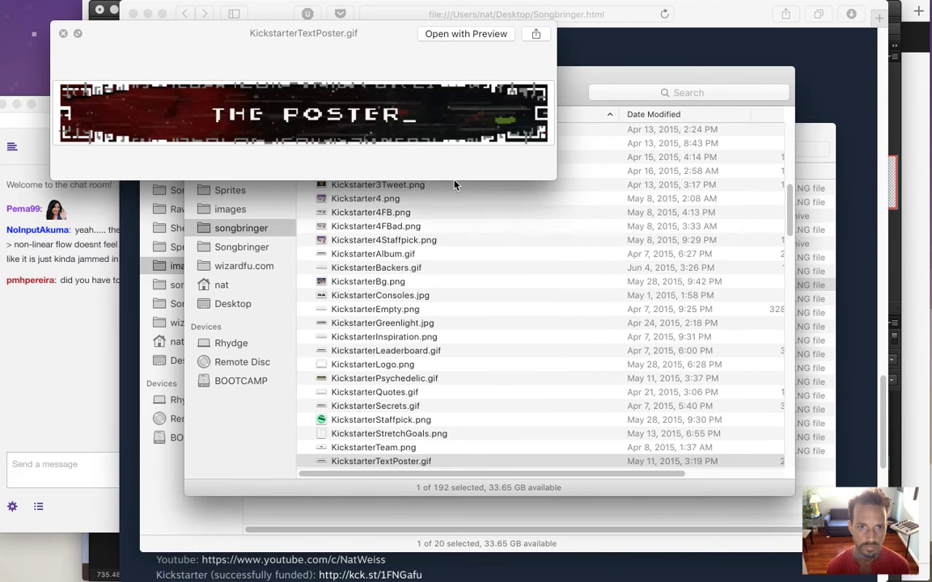
{"action": "key", "text": "Down"}
{"action": "key", "text": "Down"}
{"action": "key", "text": "Down"}
{"action": "key", "text": "Down"}
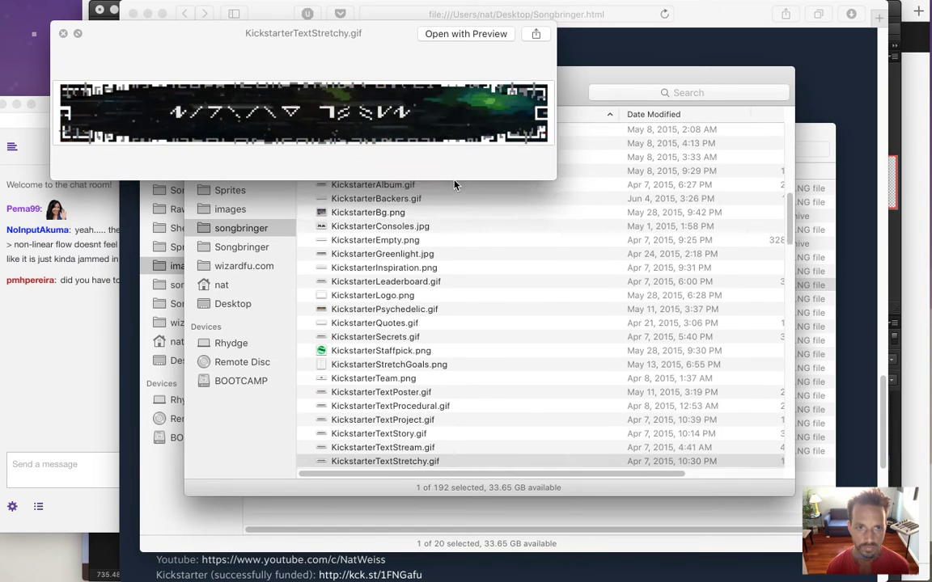
{"action": "key", "text": "Down"}
{"action": "key", "text": "Down"}
{"action": "key", "text": "Down"}
{"action": "key", "text": "Down"}
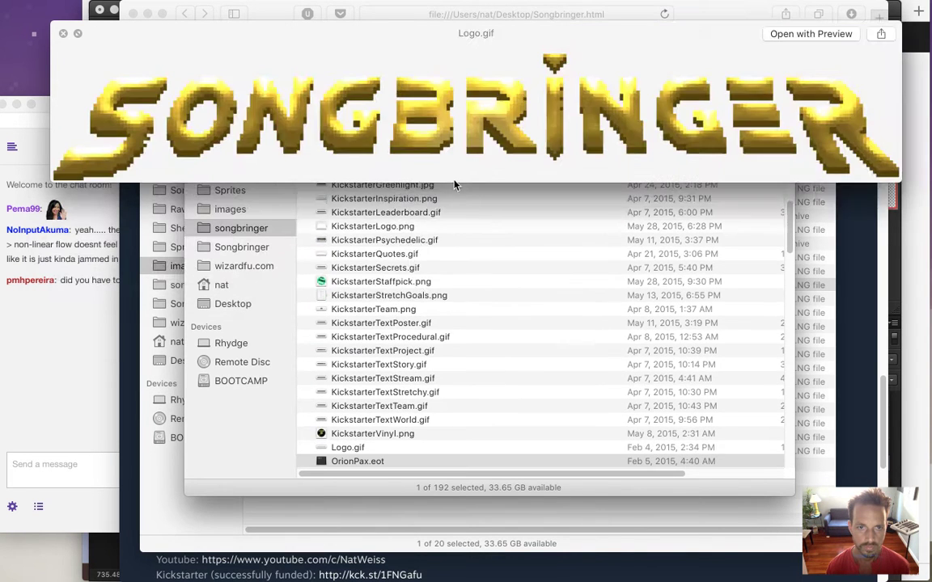
Step: Preview the OrionPax font files and the artwork after them, through Pillar.gif and the Poster2 images to Poster2.gif
{"action": "key", "text": "Down"}
{"action": "key", "text": "Down"}
{"action": "key", "text": "Down"}
{"action": "key", "text": "Down"}
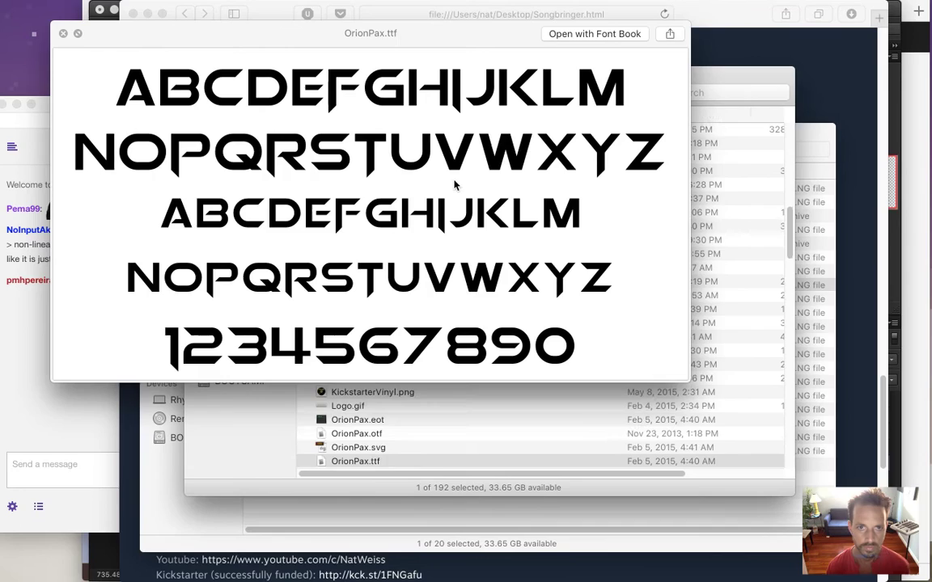
{"action": "key", "text": "Down"}
{"action": "key", "text": "Down"}
{"action": "key", "text": "Down"}
{"action": "key", "text": "Down"}
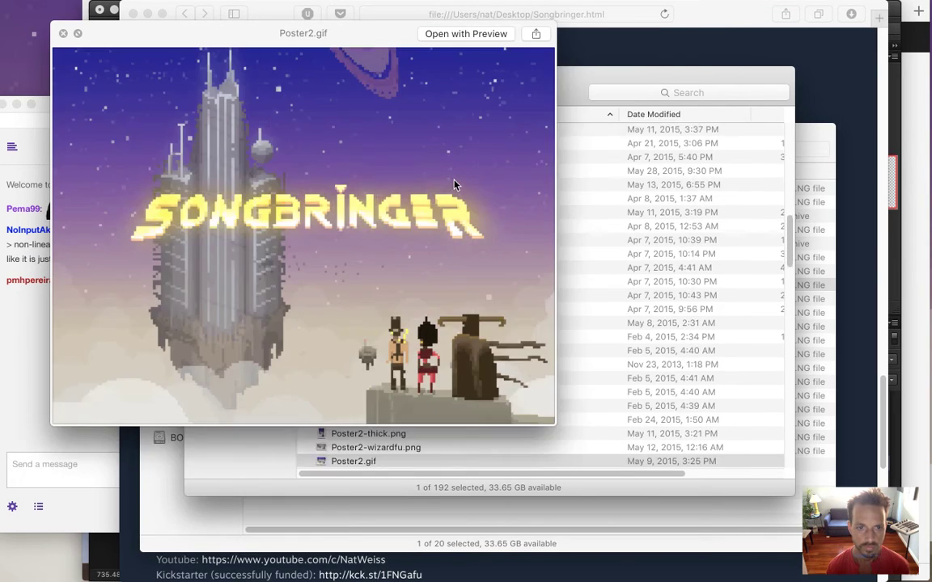
Step: Preview the images after Poster2.gif, including Songbringer.png and SongbringerBoss1.gif, down to SongbringerBossDoor.gif, and close the preview
{"action": "key", "text": "Down"}
{"action": "key", "text": "Down"}
{"action": "key", "text": "Down"}
{"action": "key", "text": "Down"}
{"action": "key", "text": "Down"}
{"action": "key", "text": "Down"}
{"action": "key", "text": "Down"}
{"action": "key", "text": "Down"}
{"action": "key", "text": "Down"}
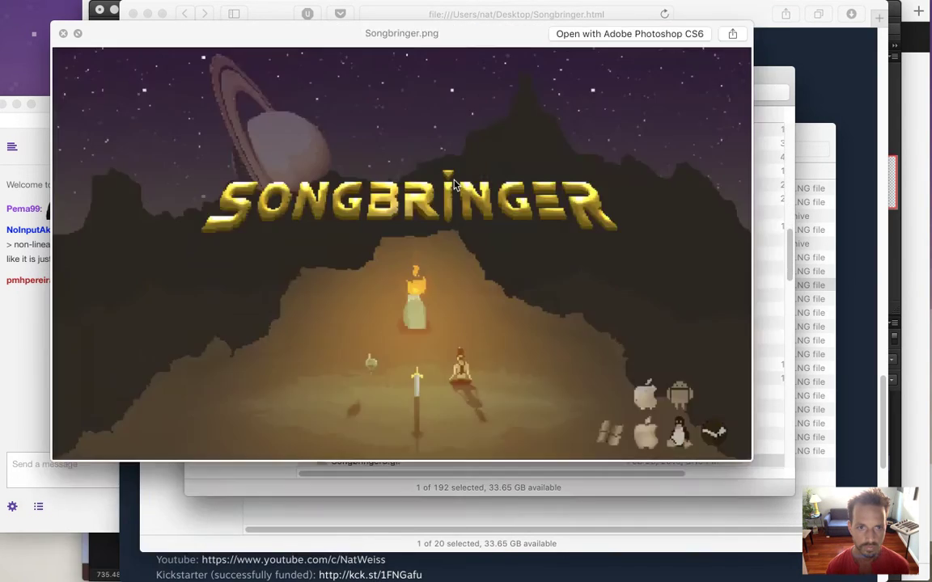
{"action": "key", "text": "Down"}
{"action": "key", "text": "Down"}
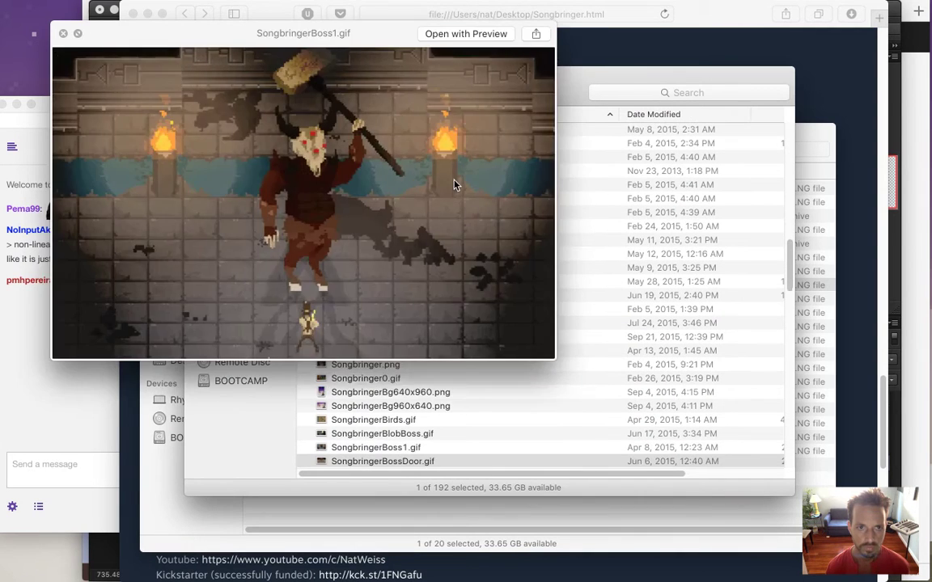
{"action": "key", "text": "space"}
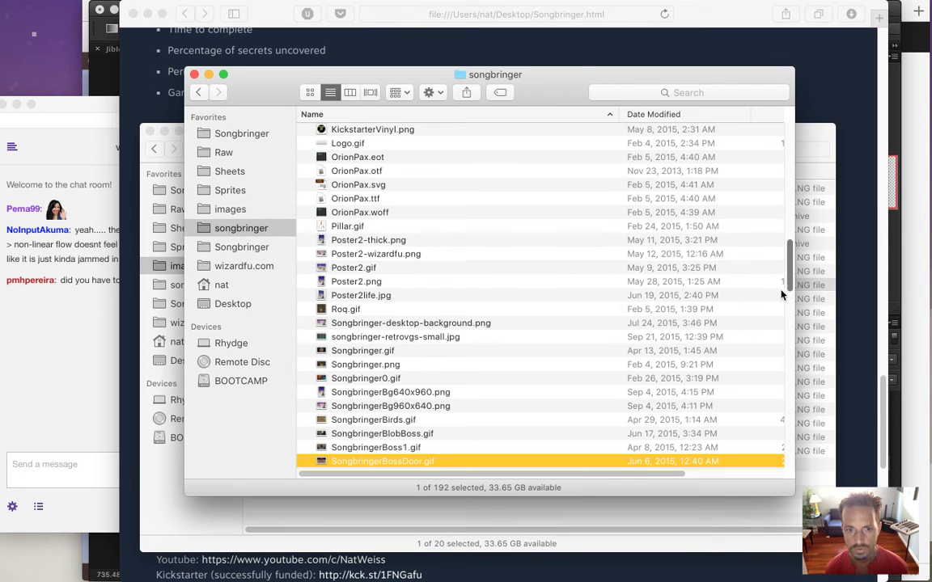
Step: Switch to Photoshop to check the SteamScene3.psd document, and return to Songbringer.html in Safari
{"action": "key", "text": "super+Tab"}
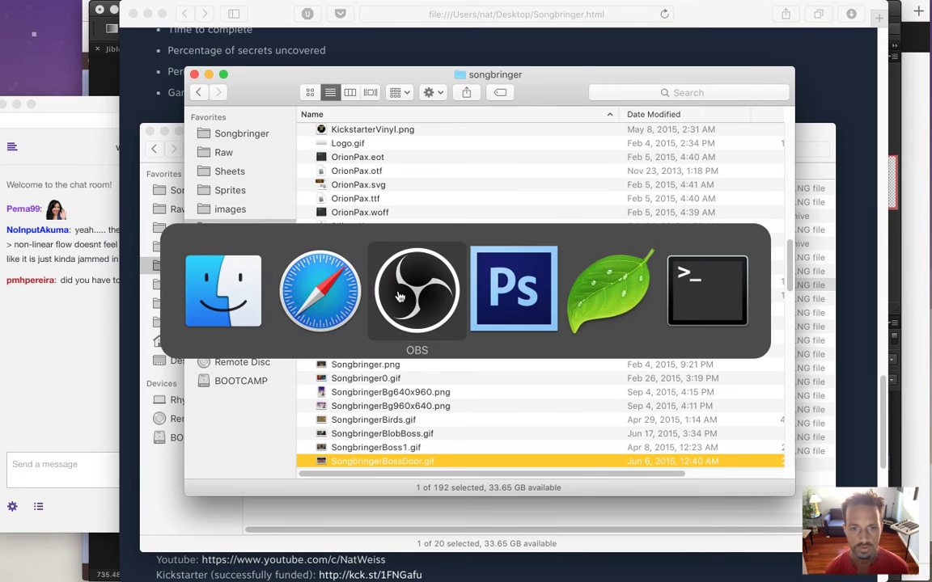
{"action": "left_click", "coordinate": [524, 280]}
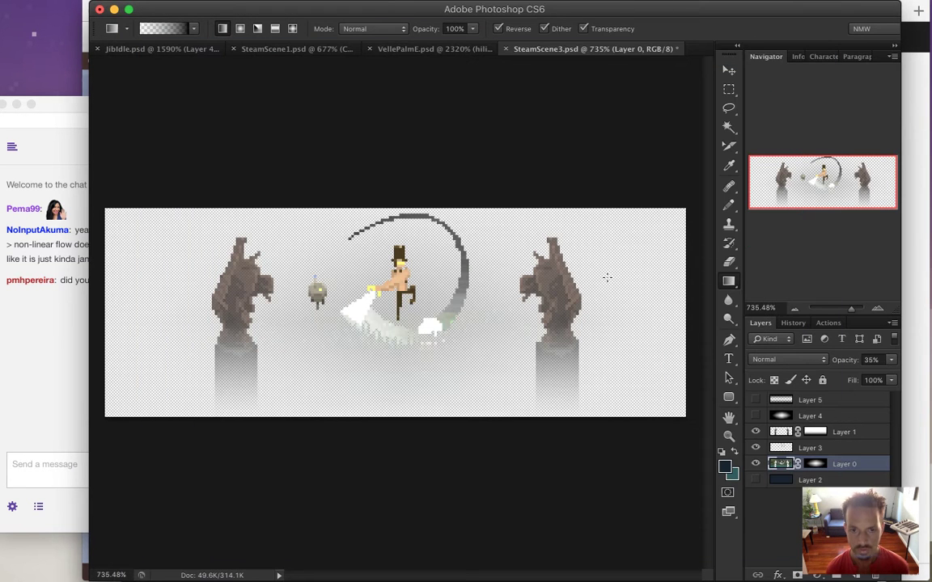
{"action": "key", "text": "super+Tab"}
{"action": "mouse_move", "coordinate": [929, 101]}
{"action": "left_click", "coordinate": [927, 121]}
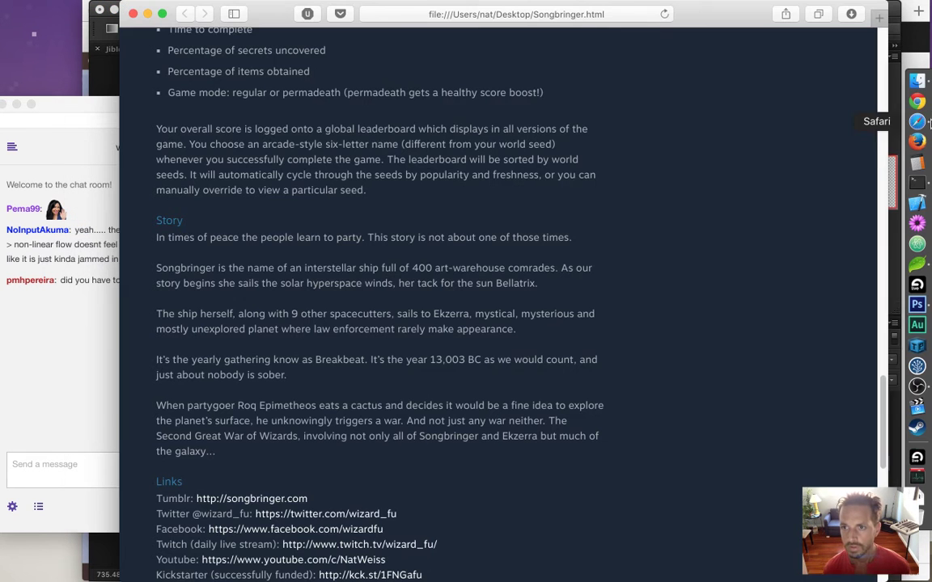
Step: Open the description page of the Songbringer project on kickstarter.com in a new browser tab
{"action": "key", "text": "super+t"}
{"action": "type", "text": "kickstarter.com/"}
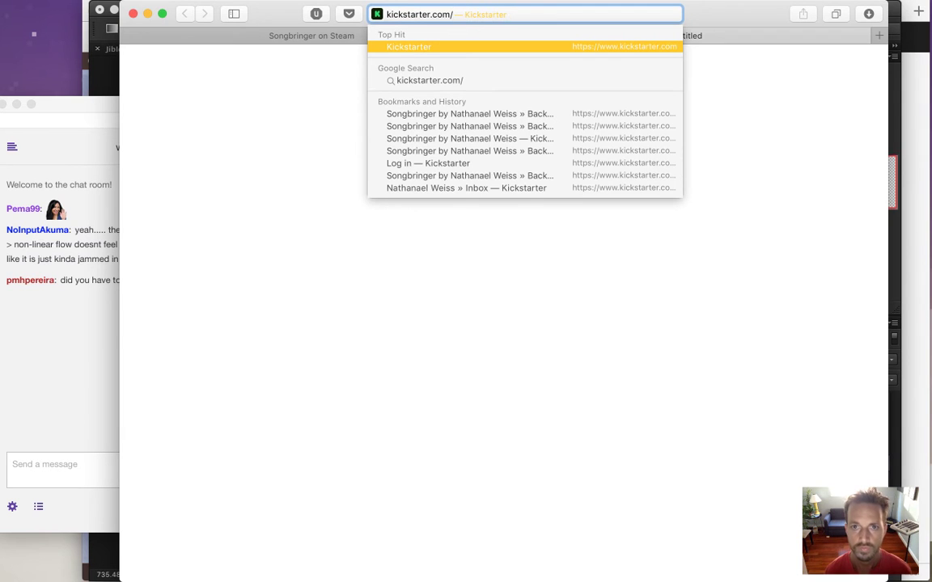
{"action": "type", "text": "pro"}
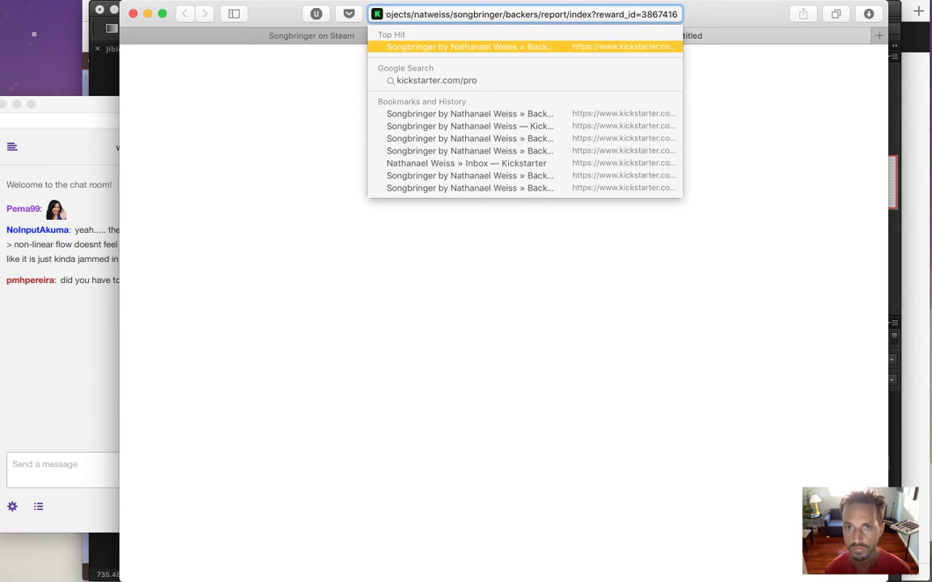
{"action": "key", "text": "Right"}
{"action": "key", "text": "BackSpace"}
{"action": "key", "text": "BackSpace"}
{"action": "key", "text": "BackSpace"}
{"action": "key", "text": "BackSpace"}
{"action": "key", "text": "BackSpace"}
{"action": "key", "text": "BackSpace"}
{"action": "key", "text": "BackSpace"}
{"action": "key", "text": "BackSpace"}
{"action": "key", "text": "BackSpace"}
{"action": "key", "text": "BackSpace"}
{"action": "key", "text": "BackSpace"}
{"action": "key", "text": "BackSpace"}
{"action": "key", "text": "BackSpace"}
{"action": "key", "text": "BackSpace"}
{"action": "key", "text": "BackSpace"}
{"action": "key", "text": "BackSpace"}
{"action": "key", "text": "BackSpace"}
{"action": "key", "text": "BackSpace"}
{"action": "key", "text": "BackSpace"}
{"action": "key", "text": "BackSpace"}
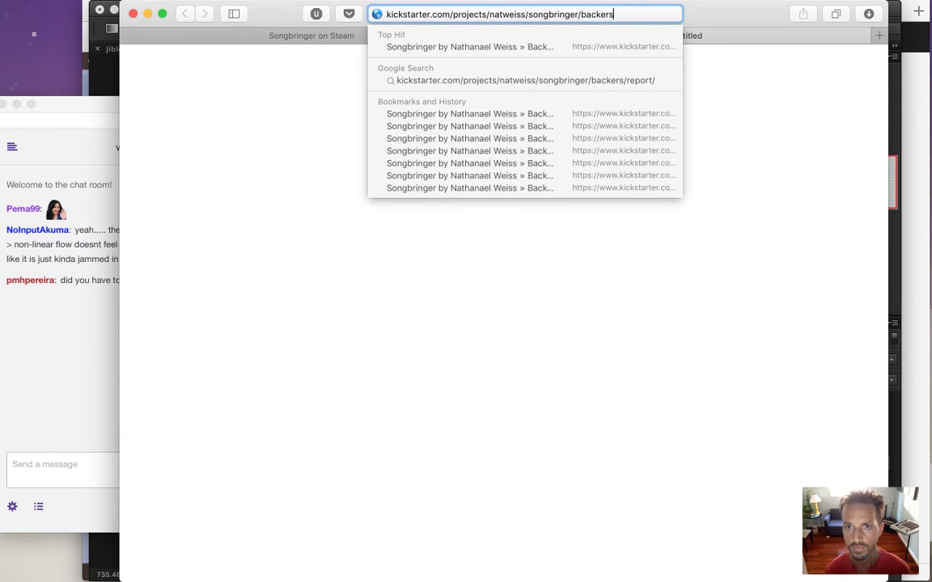
{"action": "key", "text": "BackSpace"}
{"action": "type", "text": "desc"}
{"action": "key", "text": "Return"}
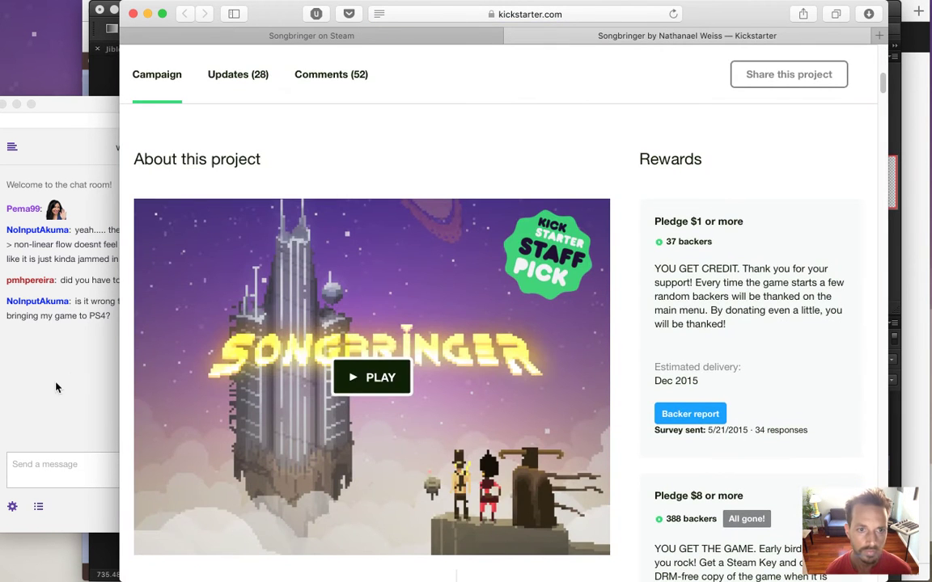
Step: Bring the Twitch chat window forward to read the latest viewer message
{"action": "left_click", "coordinate": [56, 388]}
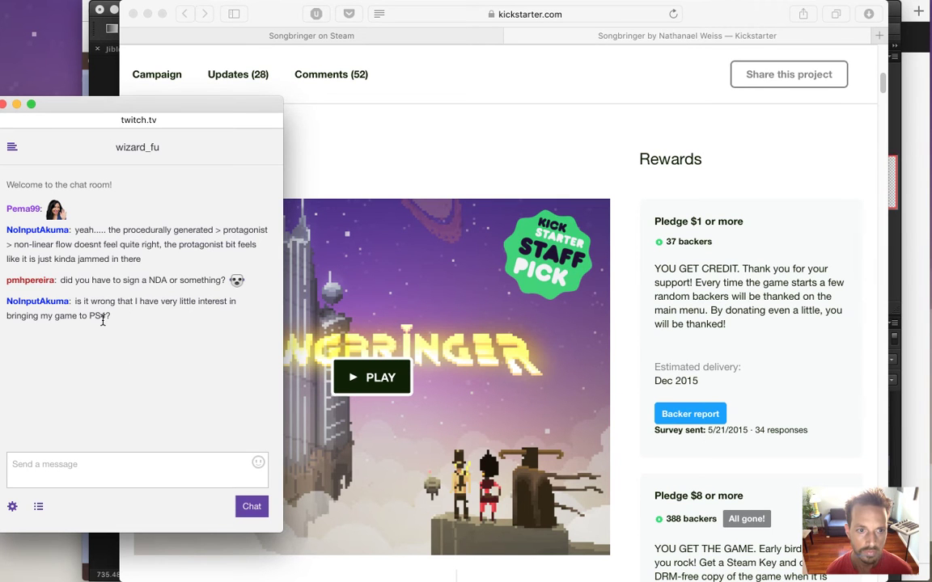
Step: Find the spaceship image in the story section of the Songbringer Kickstarter page and check the newest chat message
{"action": "left_click_drag", "start_coordinate": [81, 305], "coordinate": [105, 316]}
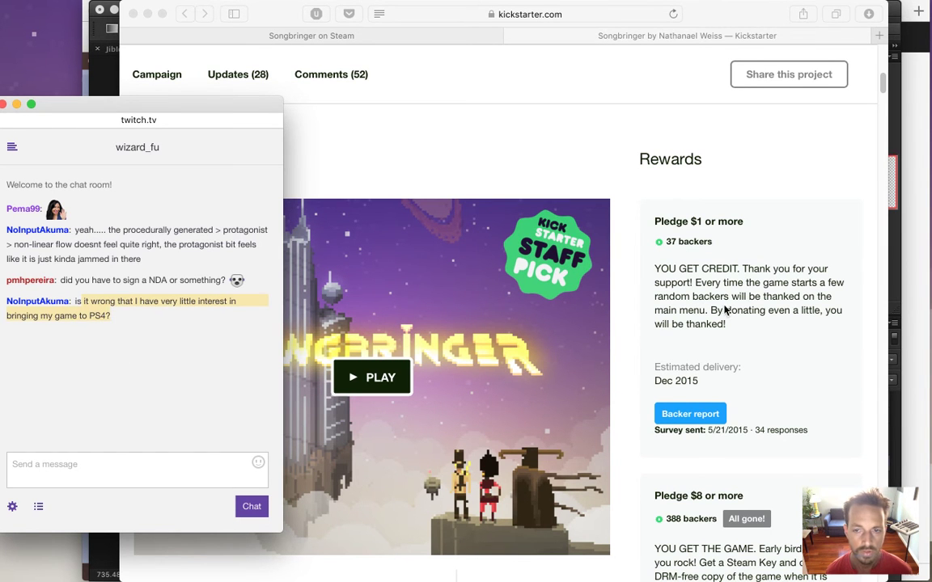
{"action": "left_click", "coordinate": [651, 267]}
{"action": "left_click_drag", "start_coordinate": [879, 85], "coordinate": [883, 434]}
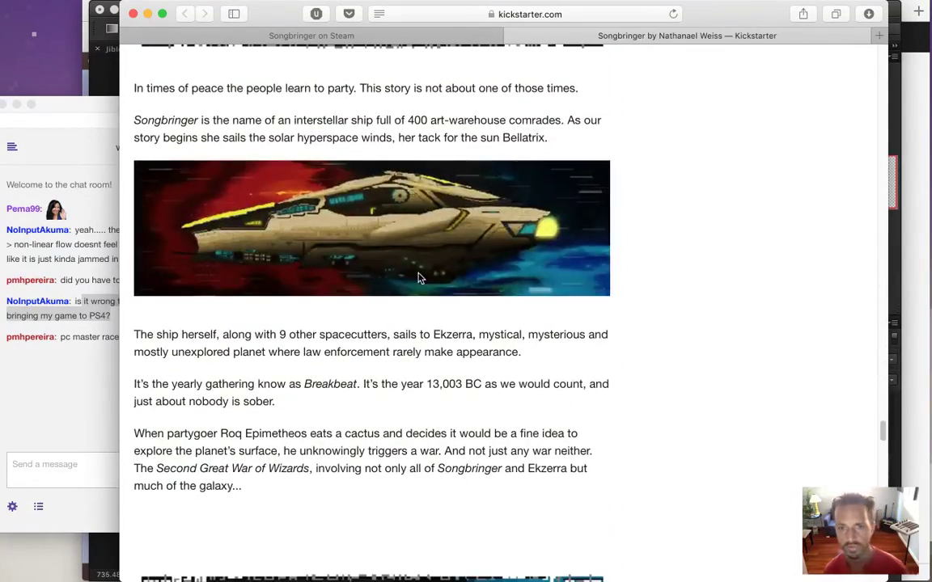
{"action": "right_click", "coordinate": [455, 234]}
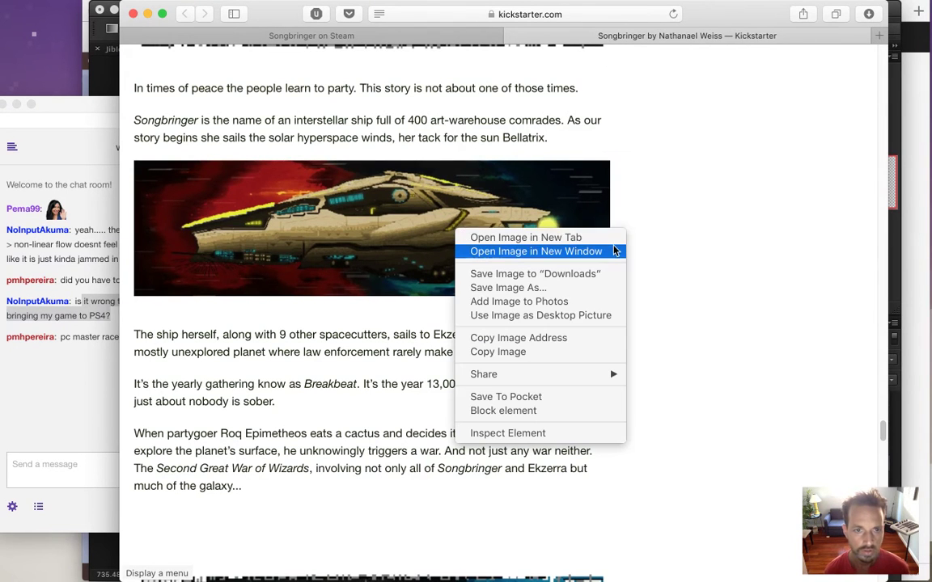
{"action": "left_click", "coordinate": [89, 349]}
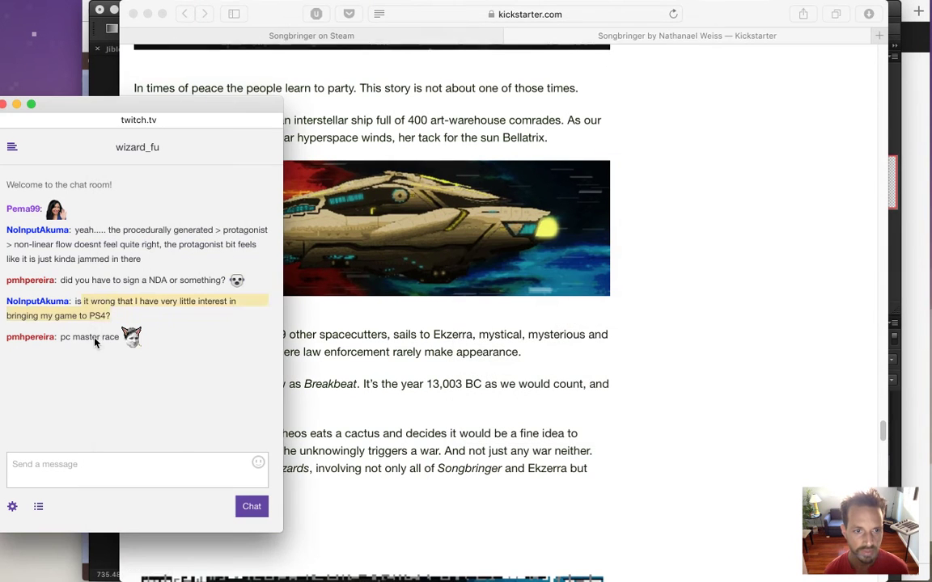
Step: Open the Kickstarter spaceship image in a new tab to inspect it, and close that tab
{"action": "left_click", "coordinate": [455, 354]}
{"action": "right_click", "coordinate": [556, 221]}
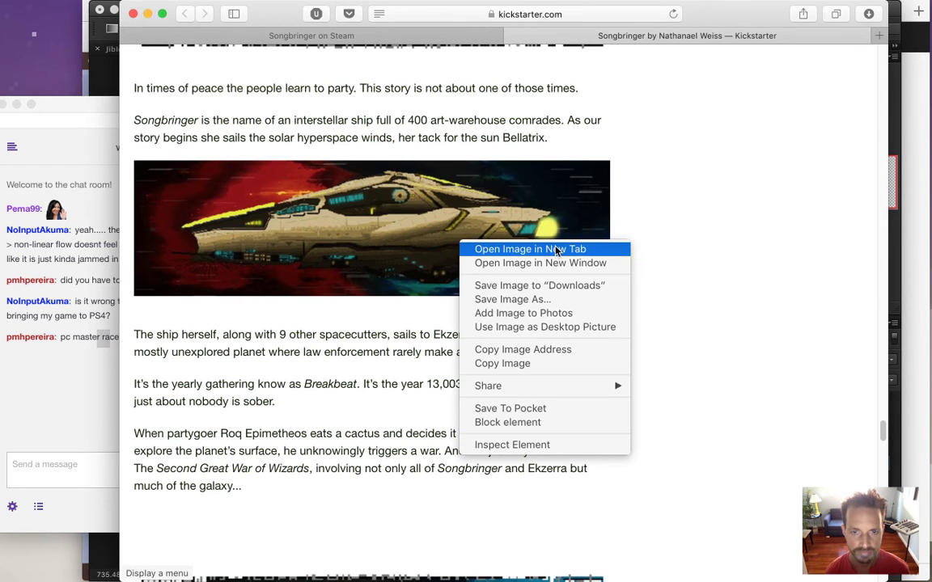
{"action": "left_click", "coordinate": [562, 249]}
{"action": "left_click", "coordinate": [760, 35]}
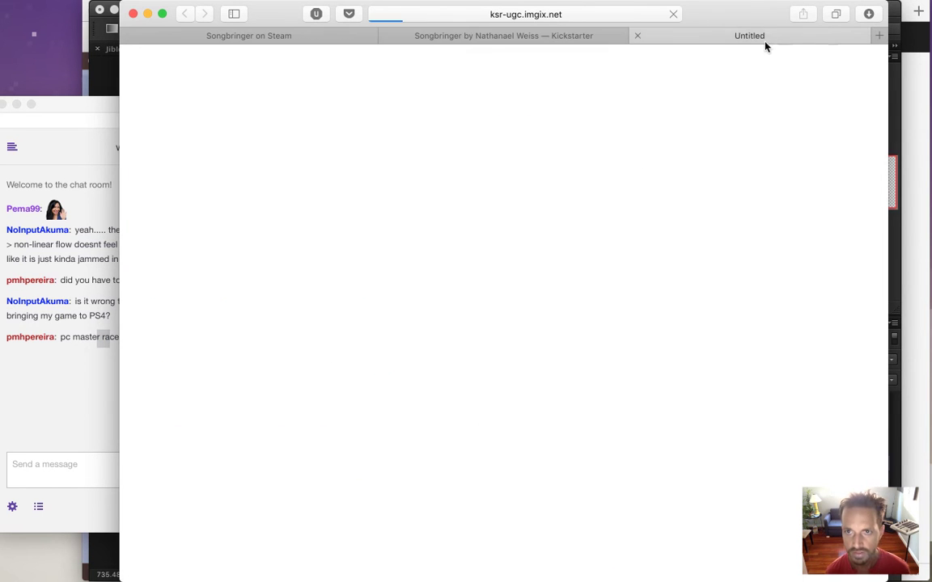
{"action": "left_click", "coordinate": [638, 36]}
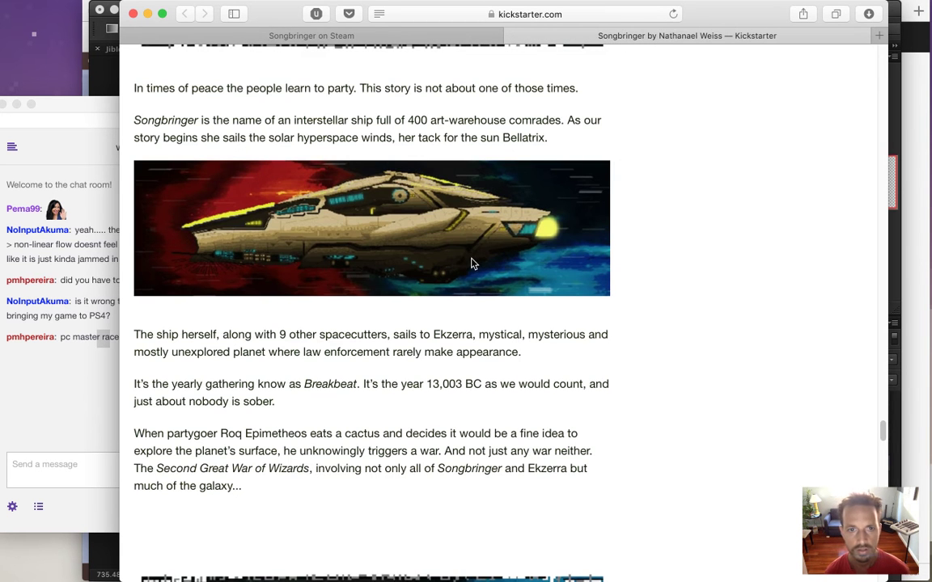
Step: Switch to Finder and replace the front songbringer folder window with a new window
{"action": "key", "text": "super+Tab"}
{"action": "key", "text": "super+Tab"}
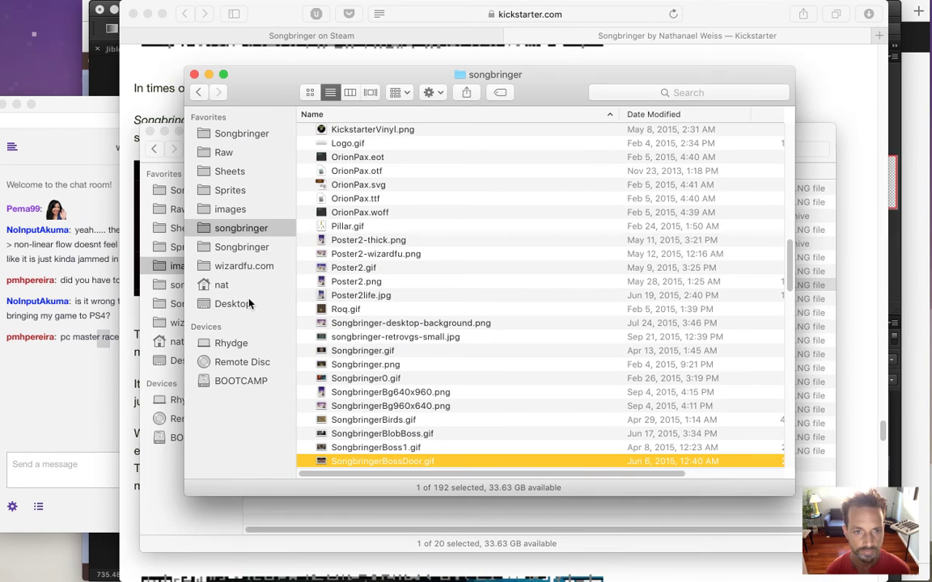
{"action": "left_click_drag", "start_coordinate": [265, 104], "coordinate": [361, 120]}
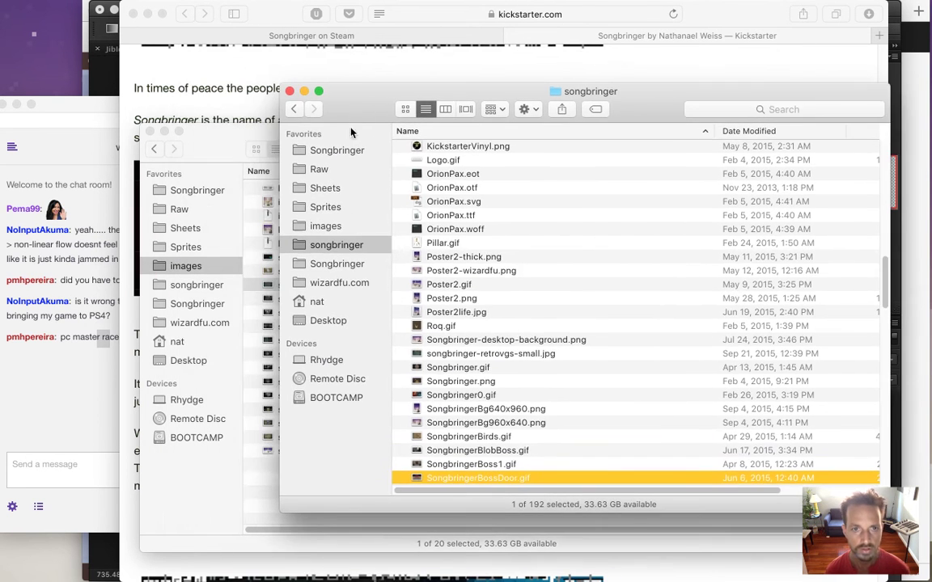
{"action": "key", "text": "super+w"}
{"action": "left_click", "coordinate": [239, 155]}
{"action": "key", "text": "super+n"}
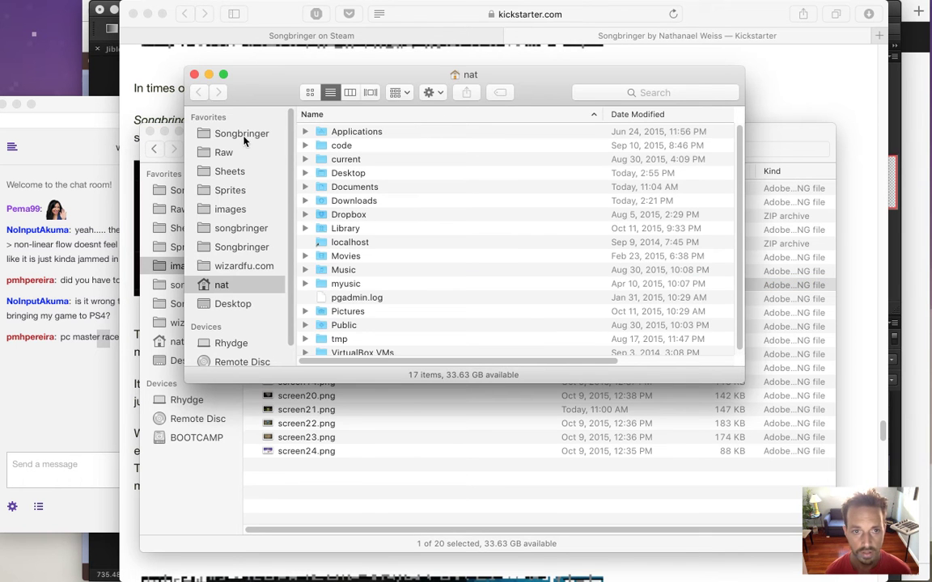
Step: Open the scenes folder inside the Trailers folder of the Songbringer project
{"action": "left_click", "coordinate": [243, 134]}
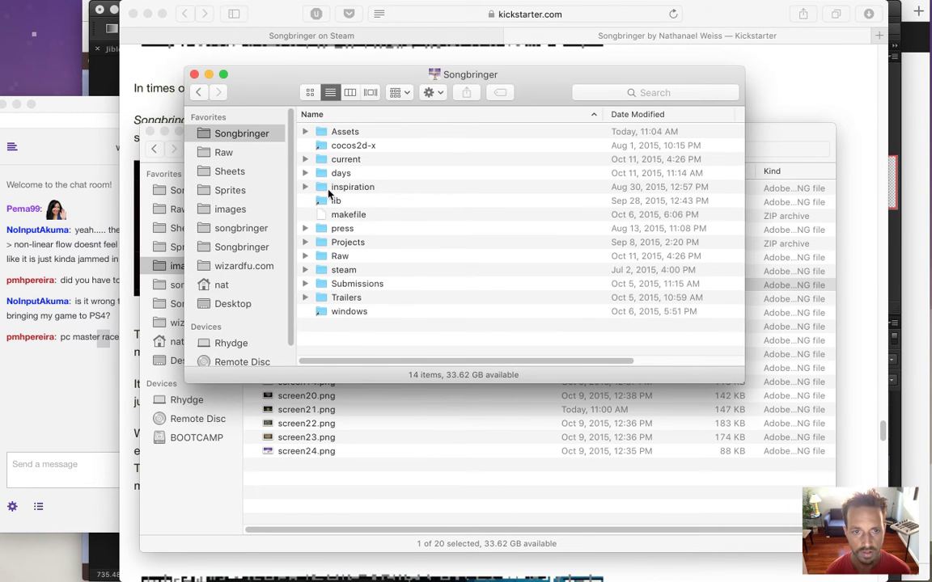
{"action": "left_click", "coordinate": [351, 285]}
{"action": "double_click", "coordinate": [351, 284]}
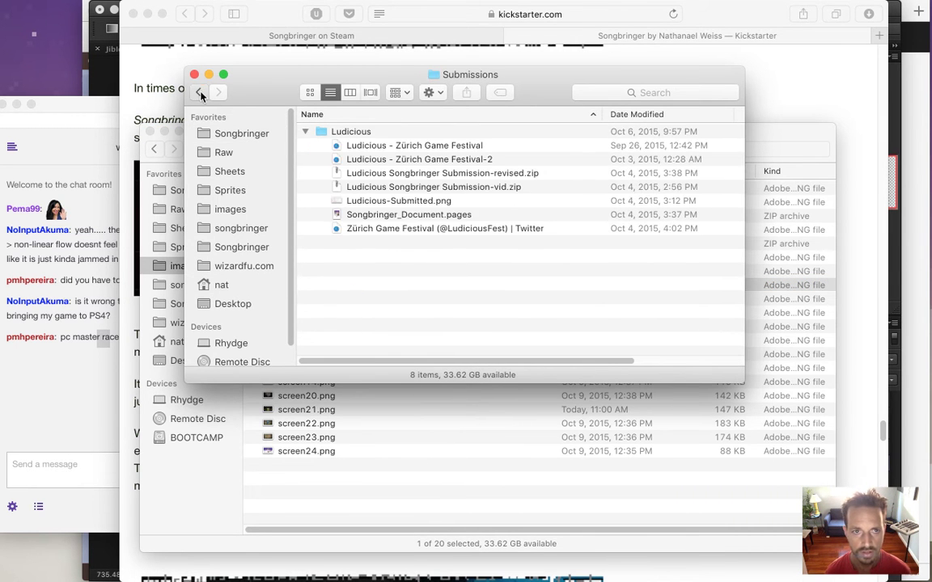
{"action": "left_click", "coordinate": [199, 94]}
{"action": "double_click", "coordinate": [349, 296]}
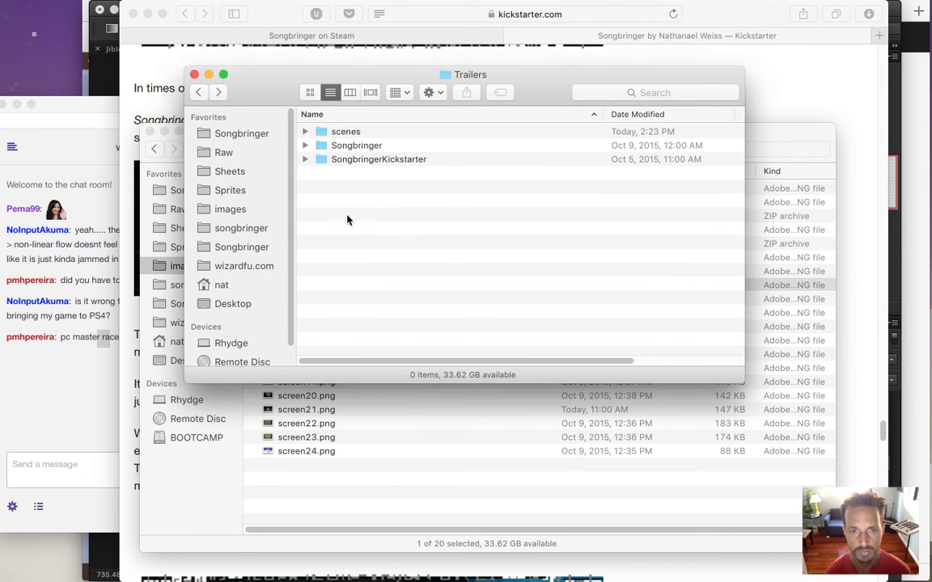
{"action": "double_click", "coordinate": [359, 133]}
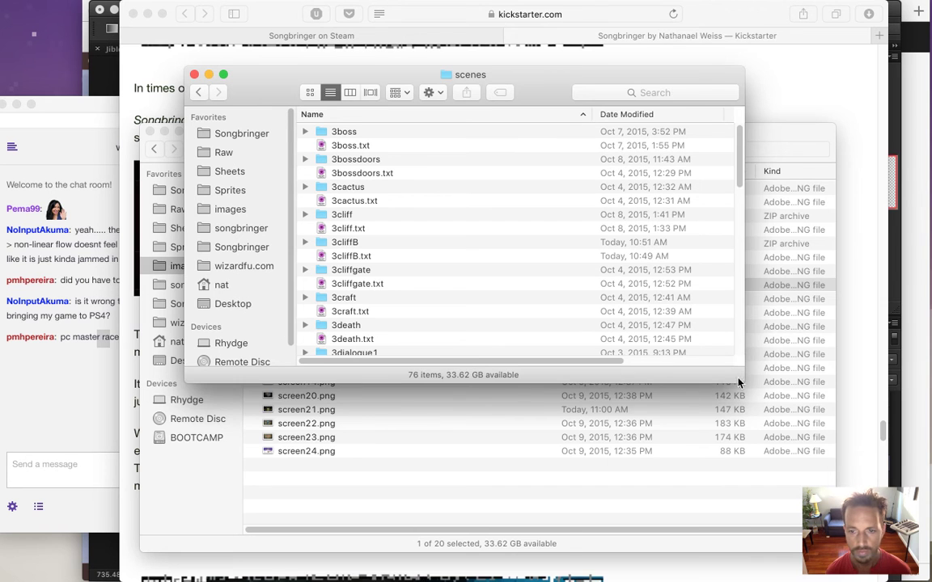
Step: Enlarge the Finder window and open the 3intro folder in scenes
{"action": "left_click_drag", "start_coordinate": [739, 384], "coordinate": [787, 502]}
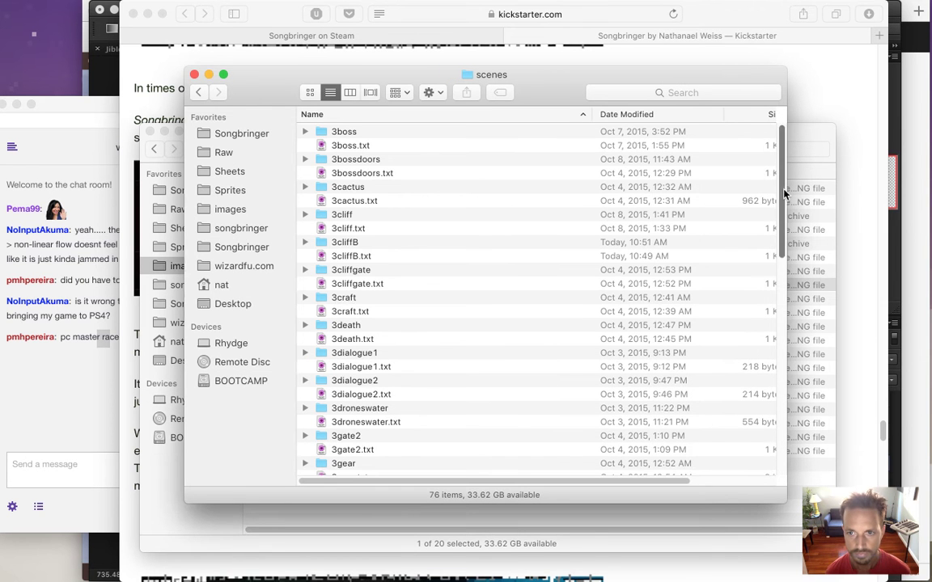
{"action": "scroll", "coordinate": [703, 222], "scroll_direction": "down", "scroll_amount": 10}
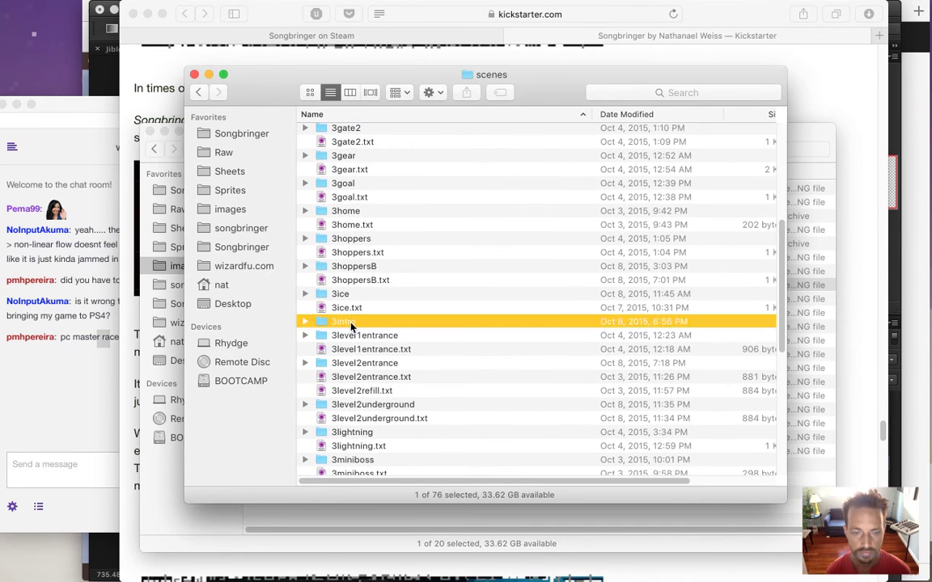
{"action": "double_click", "coordinate": [355, 321]}
Step: Preview the 3intro frames one after another from Screen086.png onward to look for the spaceship
{"action": "left_click", "coordinate": [411, 191]}
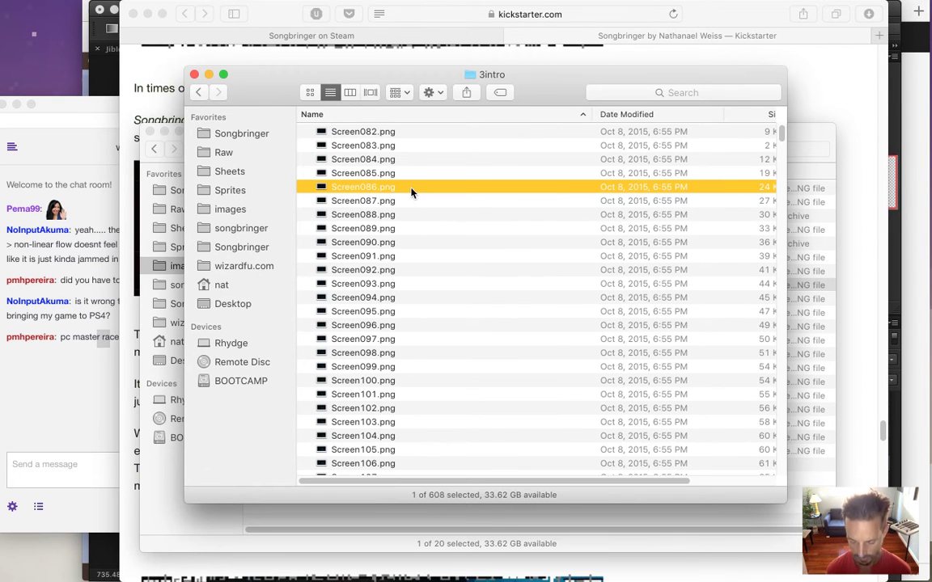
{"action": "key", "text": "space"}
{"action": "key", "text": "Down"}
{"action": "key", "text": "Down"}
{"action": "key", "text": "Down"}
{"action": "key", "text": "Down"}
{"action": "key", "text": "Down"}
{"action": "key", "text": "Down"}
{"action": "key", "text": "Down"}
{"action": "key", "text": "Down"}
{"action": "key", "text": "Down"}
{"action": "key", "text": "Down"}
{"action": "key", "text": "Down"}
{"action": "key", "text": "Down"}
{"action": "key", "text": "Down"}
{"action": "key", "text": "Down"}
{"action": "key", "text": "Down"}
{"action": "key", "text": "Down"}
{"action": "key", "text": "Down"}
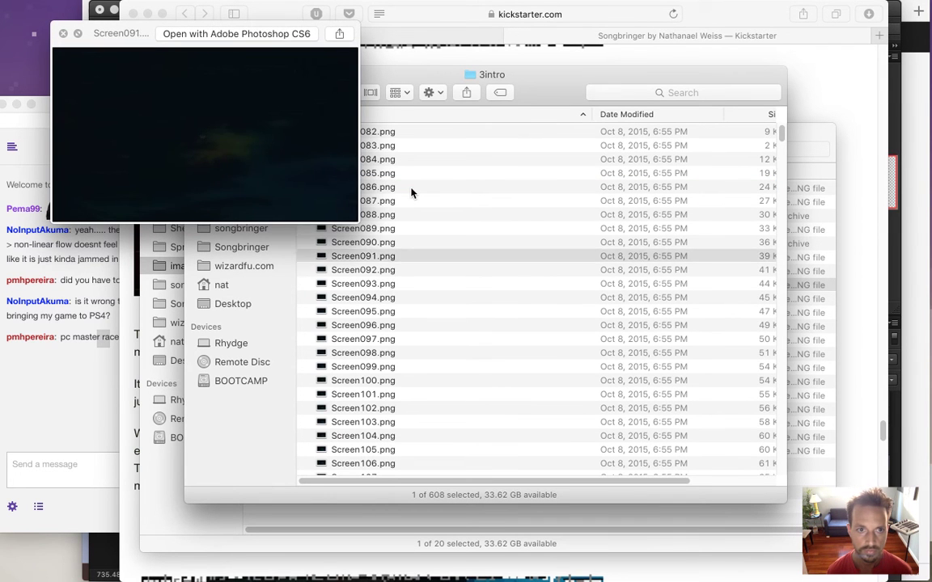
{"action": "key", "text": "Down"}
{"action": "key", "text": "Down"}
{"action": "key", "text": "Down"}
{"action": "key", "text": "Down"}
{"action": "key", "text": "Down"}
{"action": "key", "text": "Down"}
{"action": "key", "text": "Down"}
{"action": "key", "text": "Down"}
{"action": "key", "text": "Down"}
{"action": "key", "text": "Down"}
{"action": "key", "text": "Down"}
{"action": "key", "text": "Down"}
{"action": "key", "text": "Down"}
{"action": "key", "text": "Down"}
{"action": "key", "text": "Down"}
{"action": "key", "text": "Down"}
{"action": "key", "text": "Down"}
{"action": "key", "text": "Down"}
{"action": "key", "text": "Down"}
{"action": "key", "text": "Down"}
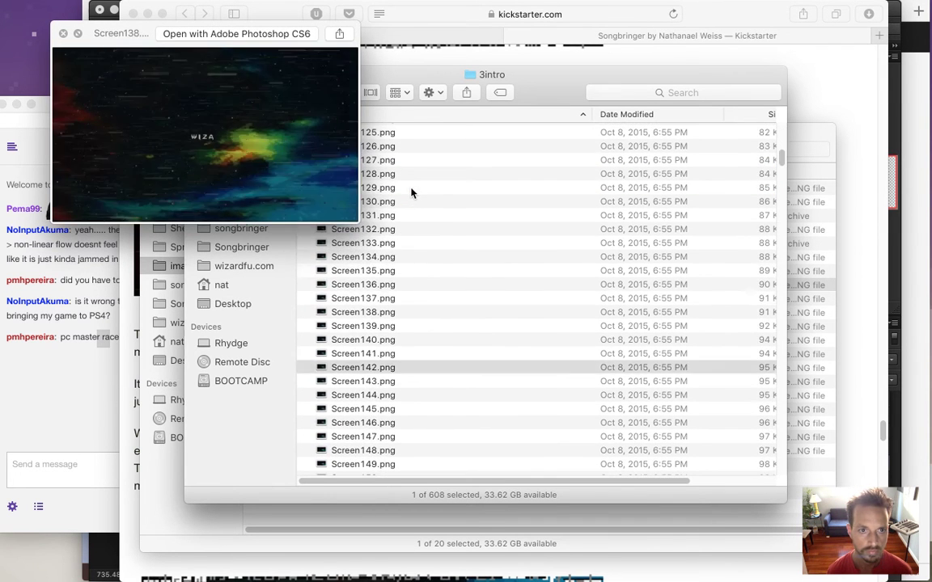
{"action": "key", "text": "Down"}
{"action": "key", "text": "Down"}
{"action": "key", "text": "Down"}
{"action": "key", "text": "Down"}
{"action": "key", "text": "Down"}
{"action": "key", "text": "Down"}
{"action": "key", "text": "Down"}
{"action": "key", "text": "Down"}
{"action": "key", "text": "Down"}
{"action": "key", "text": "Down"}
{"action": "key", "text": "space"}
Step: Skip further ahead in the 3intro frames and select Screen245.png
{"action": "scroll", "coordinate": [411, 193], "scroll_direction": "down", "scroll_amount": 5}
{"action": "scroll", "coordinate": [411, 193], "scroll_direction": "down", "scroll_amount": 5}
{"action": "key", "text": "Down"}
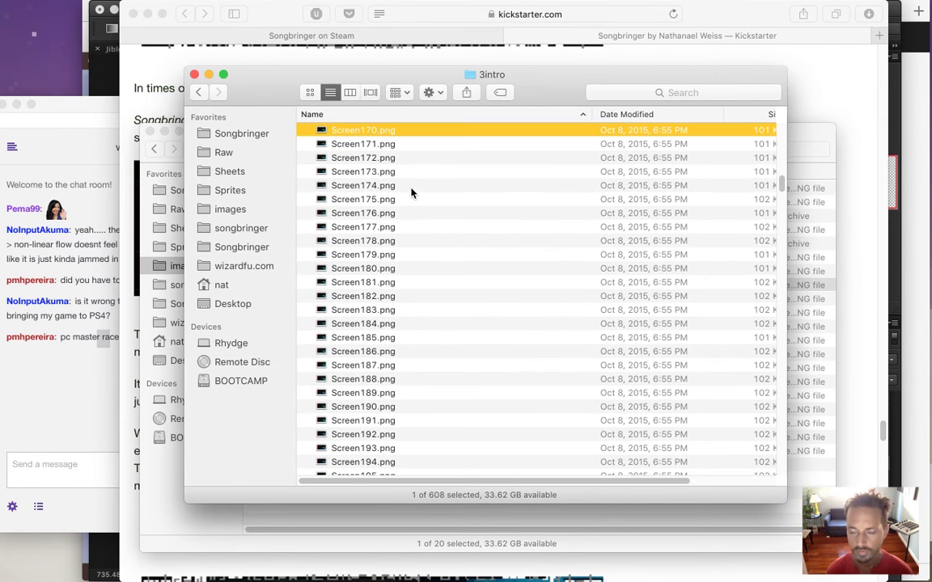
{"action": "scroll", "coordinate": [702, 282], "scroll_direction": "down", "scroll_amount": 10}
{"action": "left_click", "coordinate": [696, 308]}
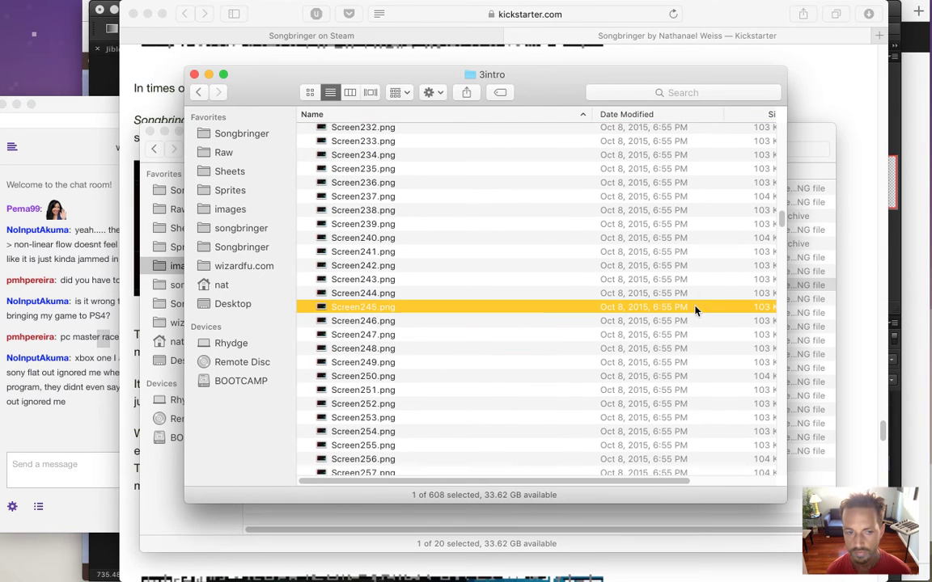
Step: Read the newest chat message about Sony's indie program and return to the 3intro folder
{"action": "left_click", "coordinate": [118, 414]}
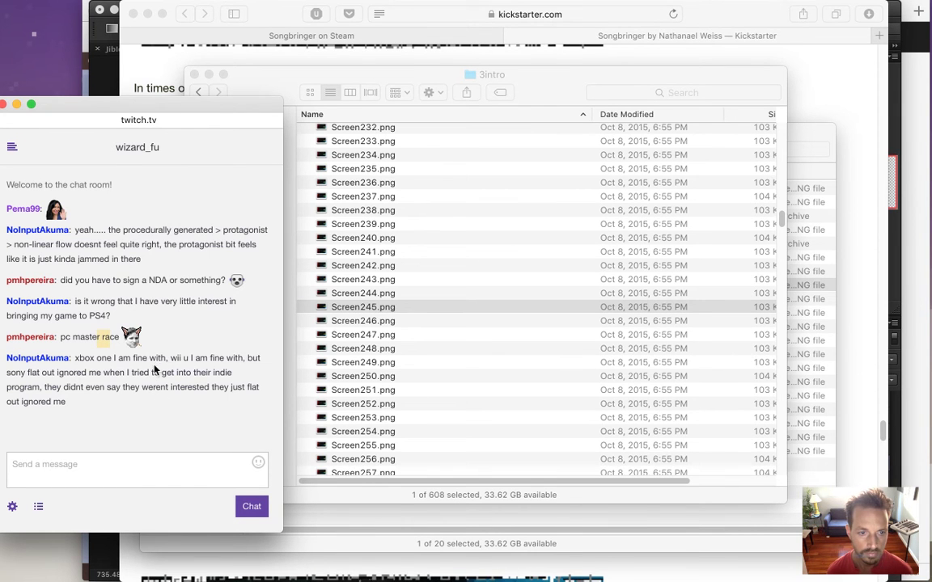
{"action": "left_click_drag", "start_coordinate": [150, 358], "coordinate": [187, 420]}
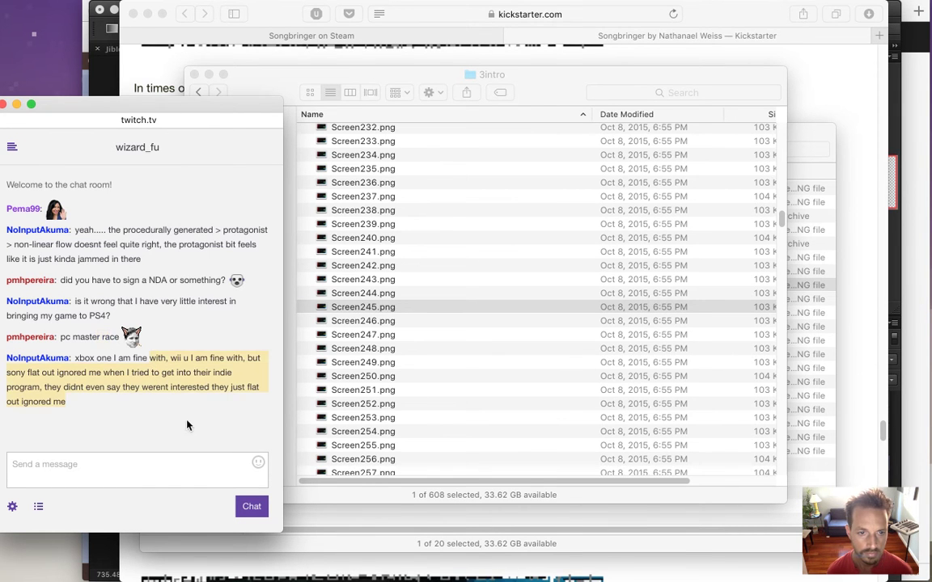
{"action": "left_click", "coordinate": [396, 311]}
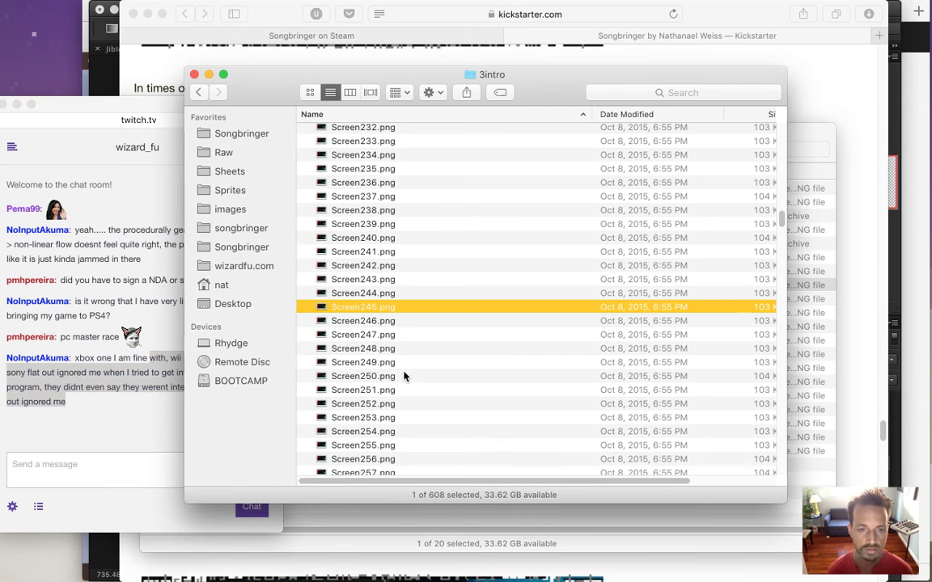
Step: Preview the 3intro frames one after another from Screen245.png to about Screen440.png, looking for the whole spaceship
{"action": "key", "text": "space"}
{"action": "key", "text": "Down"}
{"action": "key", "text": "Down"}
{"action": "key", "text": "Down"}
{"action": "key", "text": "Down"}
{"action": "scroll", "coordinate": [405, 376], "scroll_direction": "down", "scroll_amount": 1}
{"action": "key", "text": "Down"}
{"action": "key", "text": "Down"}
{"action": "key", "text": "Down"}
{"action": "key", "text": "Down"}
{"action": "key", "text": "Down"}
{"action": "key", "text": "Down"}
{"action": "key", "text": "Down"}
{"action": "key", "text": "Down"}
{"action": "key", "text": "Down"}
{"action": "key", "text": "Down"}
{"action": "key", "text": "Down"}
{"action": "key", "text": "Down"}
{"action": "key", "text": "Down"}
{"action": "key", "text": "Down"}
{"action": "key", "text": "Down"}
{"action": "key", "text": "Down"}
{"action": "key", "text": "Down"}
{"action": "key", "text": "Down"}
{"action": "key", "text": "Down"}
{"action": "key", "text": "Down"}
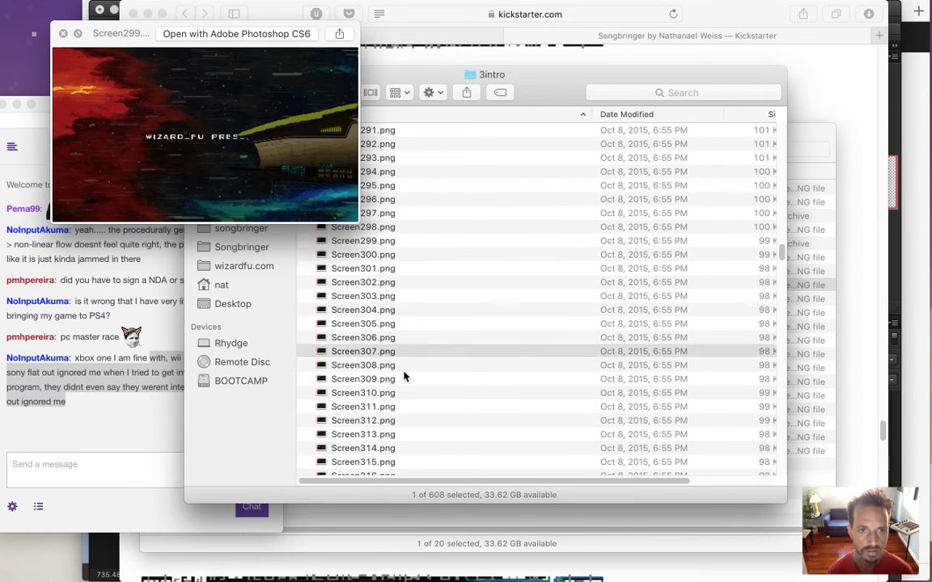
{"action": "key", "text": "Down"}
{"action": "key", "text": "Down"}
{"action": "key", "text": "Down"}
{"action": "key", "text": "Down"}
{"action": "key", "text": "Down"}
{"action": "key", "text": "Down"}
{"action": "key", "text": "Down"}
{"action": "key", "text": "Down"}
{"action": "key", "text": "Down"}
{"action": "key", "text": "Down"}
{"action": "key", "text": "Down"}
{"action": "key", "text": "Down"}
{"action": "key", "text": "Down"}
{"action": "key", "text": "Down"}
{"action": "key", "text": "Down"}
{"action": "key", "text": "Down"}
{"action": "key", "text": "Down"}
{"action": "key", "text": "Down"}
{"action": "key", "text": "Down"}
{"action": "key", "text": "Down"}
{"action": "key", "text": "Down"}
{"action": "key", "text": "Down"}
{"action": "key", "text": "Down"}
{"action": "key", "text": "Down"}
{"action": "key", "text": "Down"}
{"action": "key", "text": "Down"}
{"action": "key", "text": "Down"}
{"action": "key", "text": "Down"}
{"action": "key", "text": "Down"}
{"action": "key", "text": "Down"}
{"action": "key", "text": "Down"}
{"action": "key", "text": "Down"}
{"action": "key", "text": "Down"}
{"action": "key", "text": "Down"}
{"action": "key", "text": "Down"}
{"action": "key", "text": "Down"}
{"action": "key", "text": "Down"}
{"action": "key", "text": "Down"}
{"action": "key", "text": "Down"}
{"action": "key", "text": "Down"}
{"action": "key", "text": "Down"}
{"action": "key", "text": "Down"}
{"action": "key", "text": "Down"}
{"action": "key", "text": "Down"}
{"action": "key", "text": "Down"}
{"action": "key", "text": "Down"}
{"action": "key", "text": "Down"}
{"action": "key", "text": "Down"}
{"action": "key", "text": "Down"}
{"action": "key", "text": "Down"}
{"action": "key", "text": "Down"}
{"action": "key", "text": "Down"}
{"action": "key", "text": "Down"}
{"action": "key", "text": "Down"}
{"action": "key", "text": "Down"}
{"action": "key", "text": "Down"}
{"action": "key", "text": "Down"}
{"action": "key", "text": "Down"}
{"action": "key", "text": "Down"}
{"action": "key", "text": "Down"}
{"action": "key", "text": "Down"}
{"action": "key", "text": "Down"}
{"action": "key", "text": "Down"}
{"action": "key", "text": "Down"}
{"action": "key", "text": "Down"}
{"action": "key", "text": "Down"}
{"action": "key", "text": "Down"}
{"action": "key", "text": "Down"}
{"action": "key", "text": "Down"}
{"action": "key", "text": "Down"}
{"action": "key", "text": "Down"}
{"action": "key", "text": "Down"}
{"action": "key", "text": "Down"}
{"action": "key", "text": "Down"}
{"action": "key", "text": "Down"}
{"action": "key", "text": "Down"}
{"action": "key", "text": "Down"}
{"action": "key", "text": "Down"}
{"action": "key", "text": "Down"}
{"action": "key", "text": "Down"}
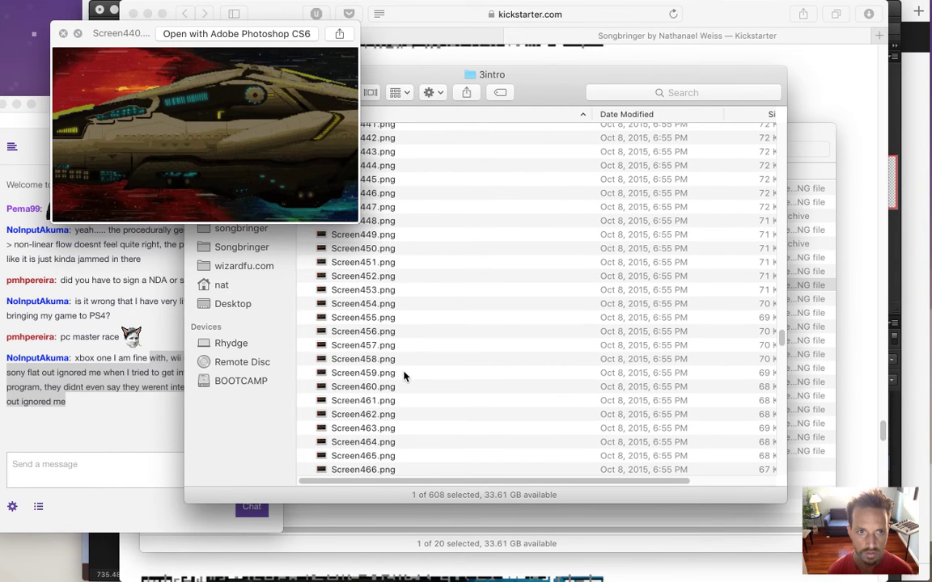
Step: Step the preview back through the 3intro frames to Screen389.png to compare the earlier spaceship views
{"action": "key", "text": "Up"}
{"action": "key", "text": "Up"}
{"action": "key", "text": "Up"}
{"action": "key", "text": "Up"}
{"action": "key", "text": "Up"}
{"action": "key", "text": "Up"}
{"action": "key", "text": "Up"}
{"action": "key", "text": "Up"}
{"action": "key", "text": "Up"}
{"action": "key", "text": "Up"}
{"action": "key", "text": "Up"}
{"action": "key", "text": "Up"}
{"action": "key", "text": "Up"}
{"action": "key", "text": "Up"}
{"action": "key", "text": "Up"}
{"action": "key", "text": "Up"}
{"action": "key", "text": "Up"}
{"action": "key", "text": "Up"}
{"action": "key", "text": "Up"}
{"action": "key", "text": "Up"}
{"action": "key", "text": "Up"}
{"action": "key", "text": "Up"}
{"action": "key", "text": "Up"}
{"action": "key", "text": "Up"}
{"action": "key", "text": "Up"}
{"action": "key", "text": "Up"}
{"action": "key", "text": "Up"}
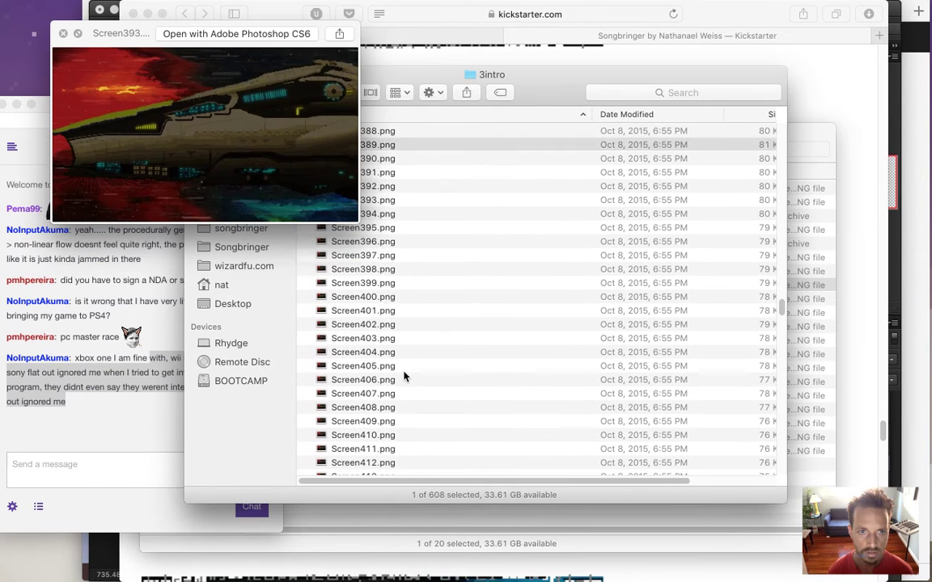
Step: Step the preview forward again to Screen419.png to examine how much of the spaceship is in frame
{"action": "key", "text": "Down"}
{"action": "key", "text": "Down"}
{"action": "key", "text": "Down"}
{"action": "key", "text": "Down"}
{"action": "key", "text": "Down"}
{"action": "key", "text": "Down"}
{"action": "key", "text": "Down"}
{"action": "key", "text": "Down"}
{"action": "key", "text": "Down"}
{"action": "key", "text": "Down"}
{"action": "key", "text": "Down"}
{"action": "key", "text": "Down"}
{"action": "key", "text": "Down"}
{"action": "key", "text": "Down"}
{"action": "key", "text": "Down"}
{"action": "key", "text": "Down"}
{"action": "key", "text": "Down"}
{"action": "key", "text": "Down"}
{"action": "key", "text": "Down"}
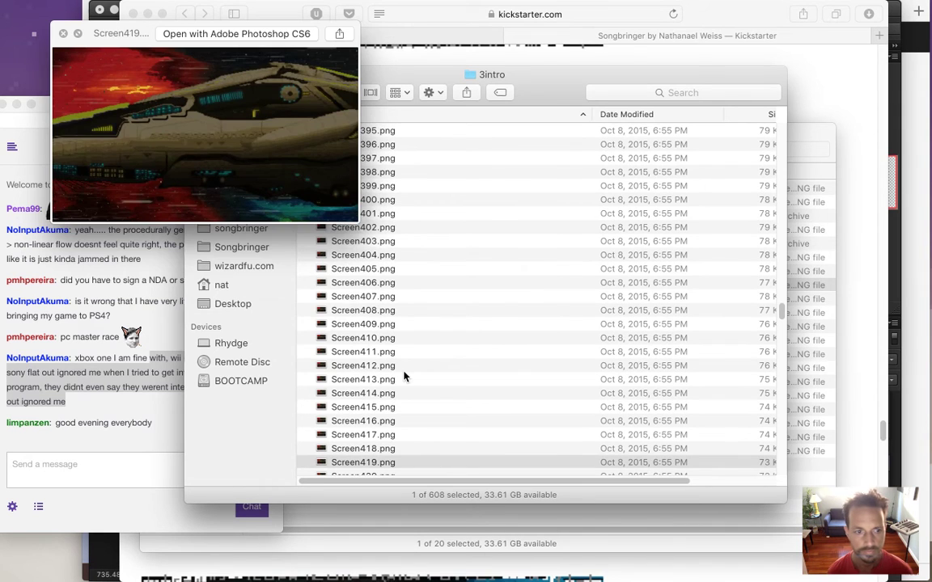
Step: Close the frame preview and look at the last files of the 3intro folder
{"action": "key", "text": "space"}
{"action": "left_click_drag", "start_coordinate": [783, 311], "coordinate": [783, 466]}
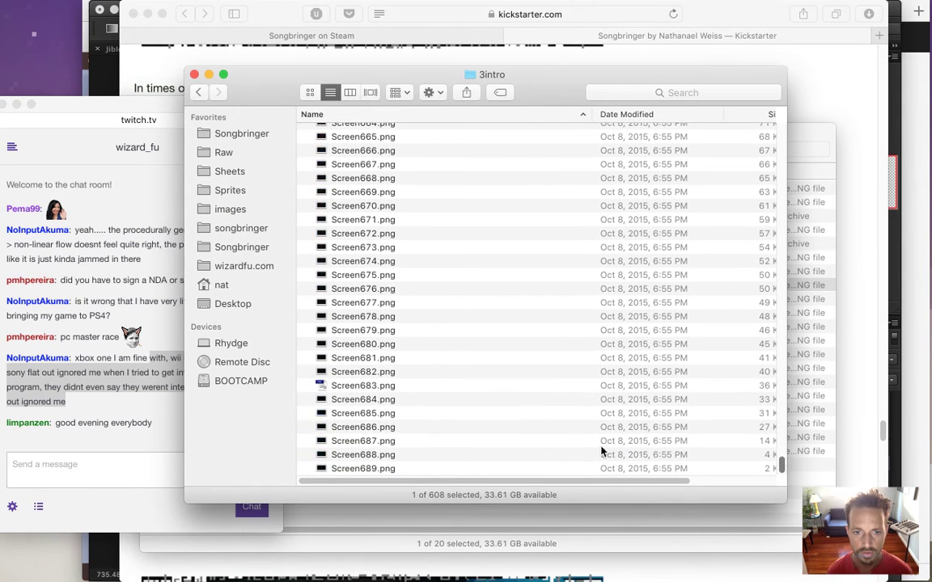
{"action": "left_click_drag", "start_coordinate": [635, 429], "coordinate": [588, 418]}
Step: Switch to the Kickstarter page in Safari and open the Songbringer spaceship picture in a new tab
{"action": "left_click", "coordinate": [846, 105]}
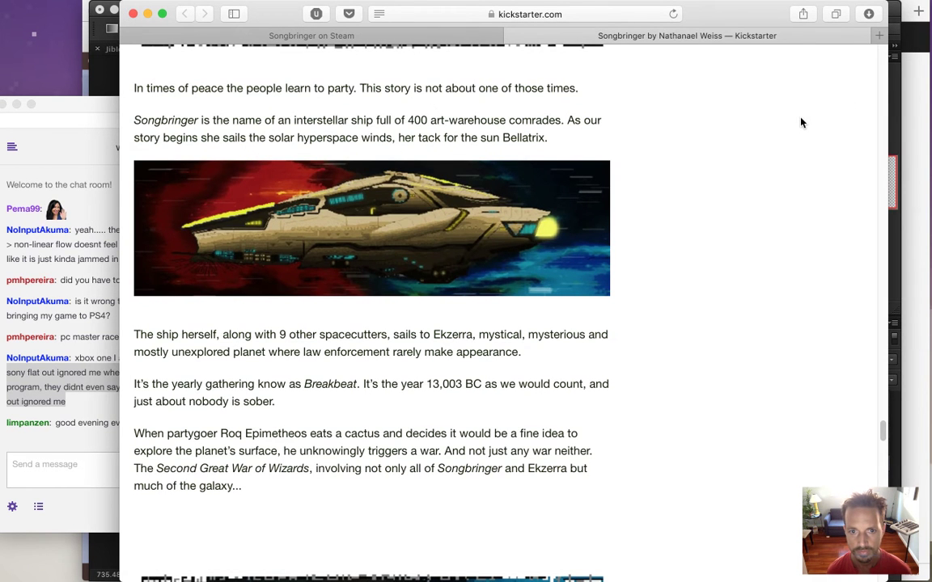
{"action": "right_click", "coordinate": [526, 235]}
{"action": "left_click", "coordinate": [552, 245]}
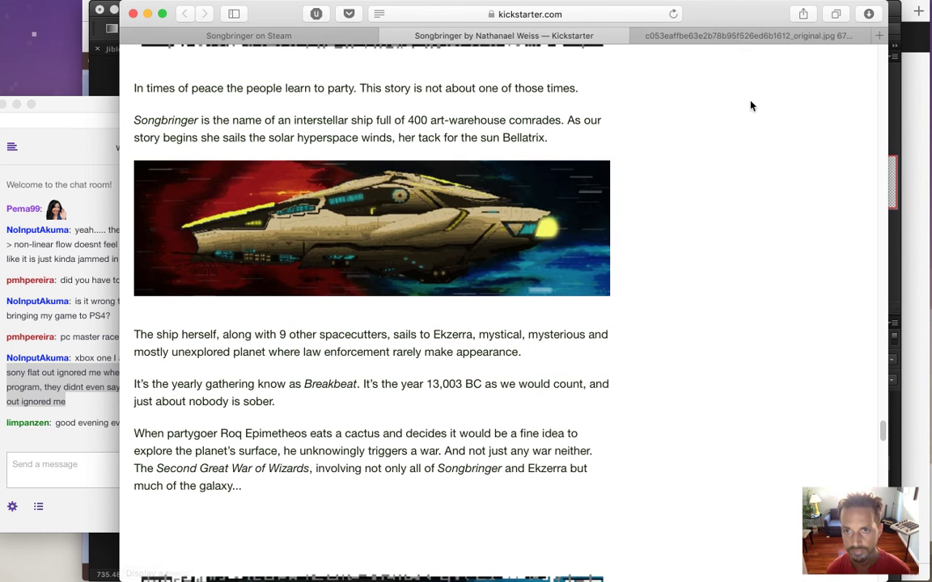
Step: Close the Kickstarter page's tab and copy the spaceship image from the picture tab
{"action": "left_click", "coordinate": [386, 35]}
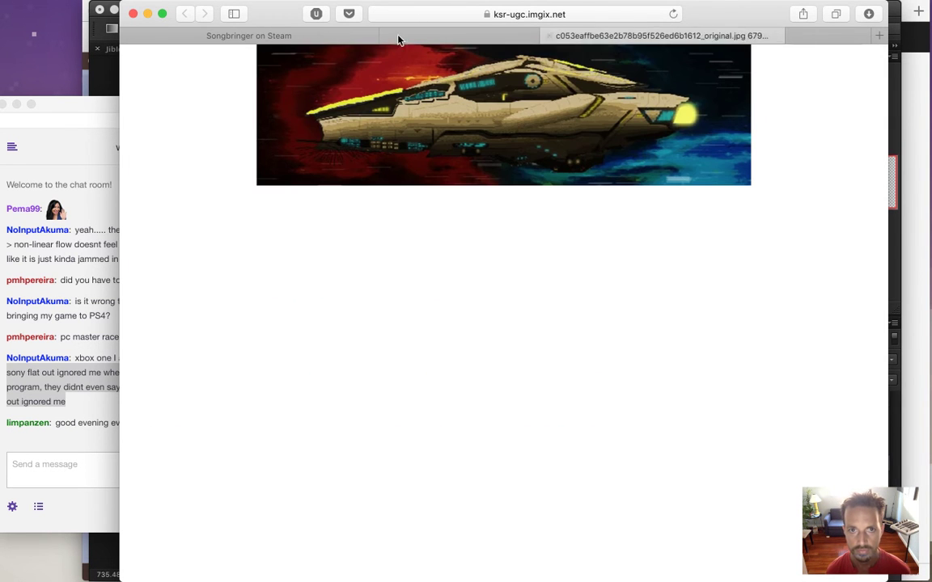
{"action": "right_click", "coordinate": [551, 120]}
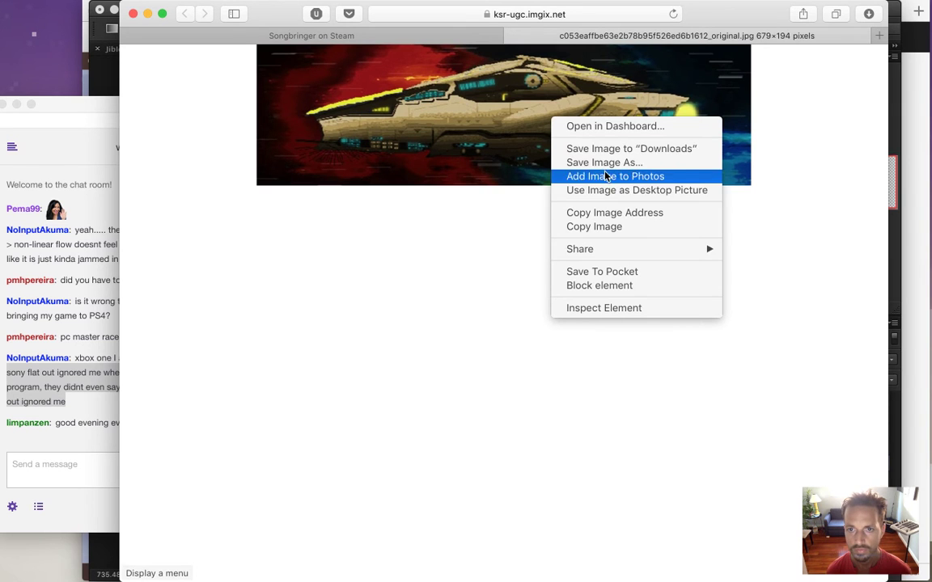
{"action": "left_click", "coordinate": [609, 164]}
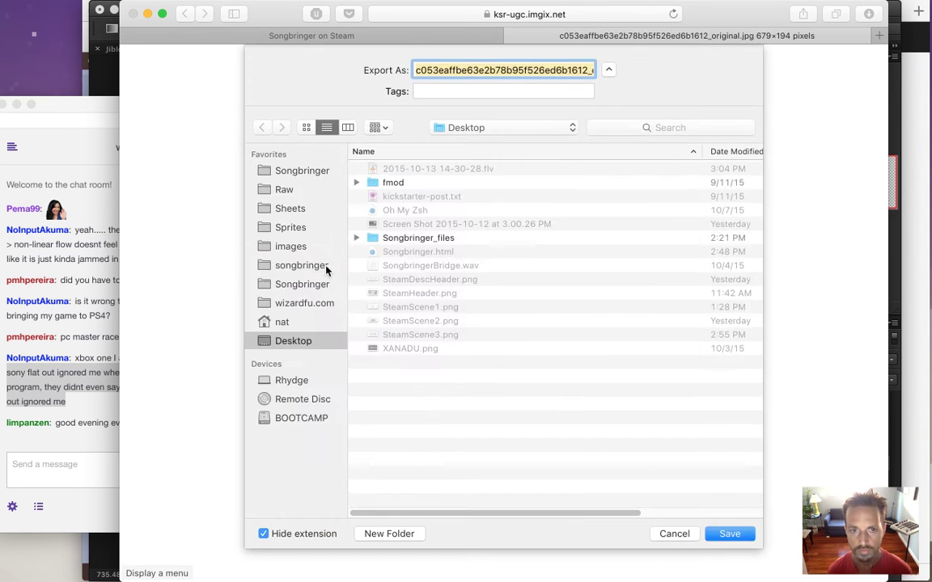
{"action": "key", "text": "Return"}
{"action": "right_click", "coordinate": [526, 138]}
{"action": "left_click", "coordinate": [581, 242]}
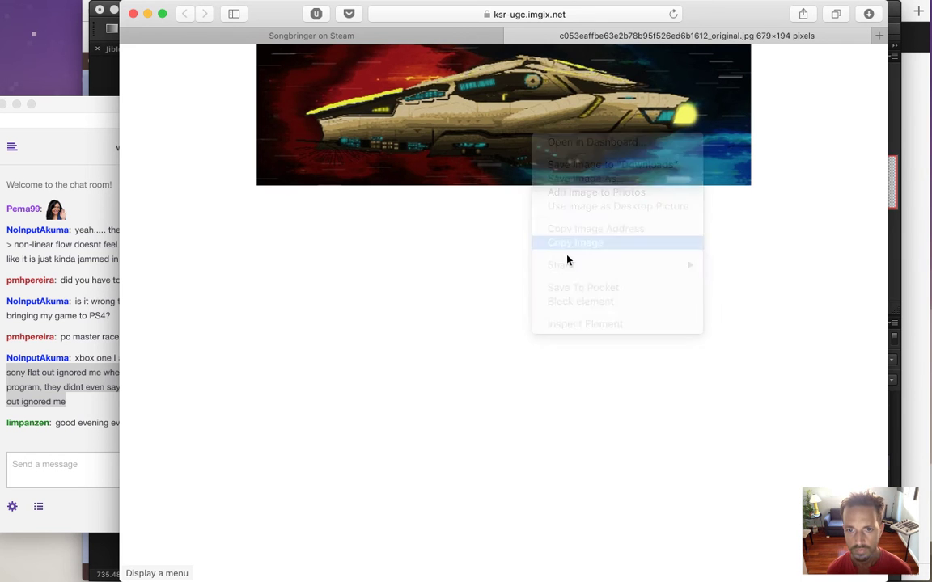
Step: Switch to Photoshop, paste the spaceship picture into a new document of clipboard size and bring up its canvas size settings
{"action": "key", "text": "super+Tab"}
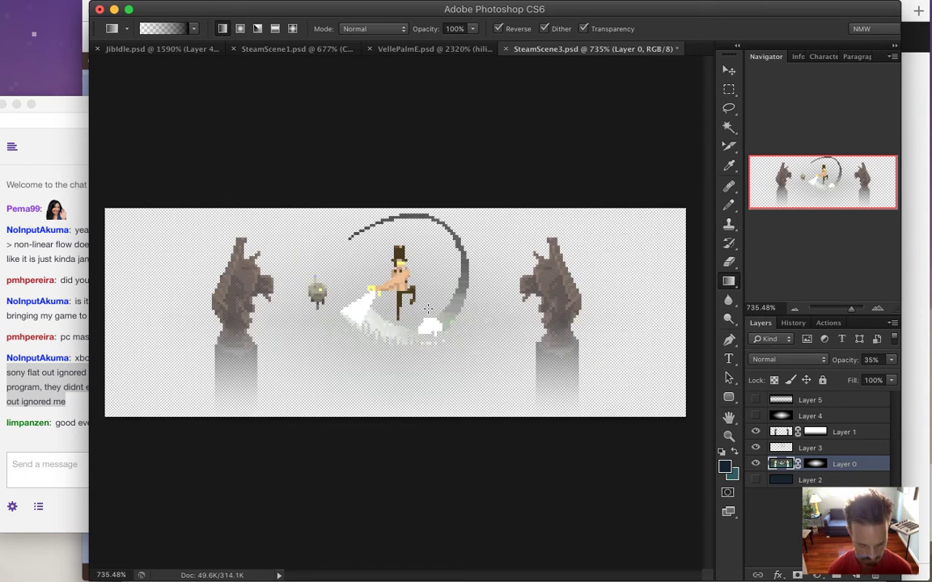
{"action": "key", "text": "super+n"}
{"action": "key", "text": "Return"}
{"action": "key", "text": "super+v"}
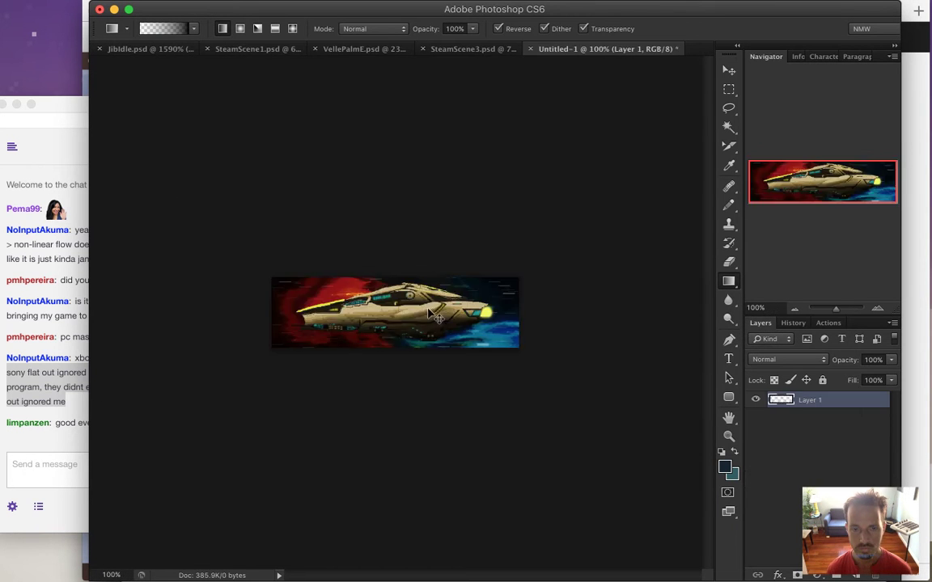
{"action": "key", "text": "super+alt+c"}
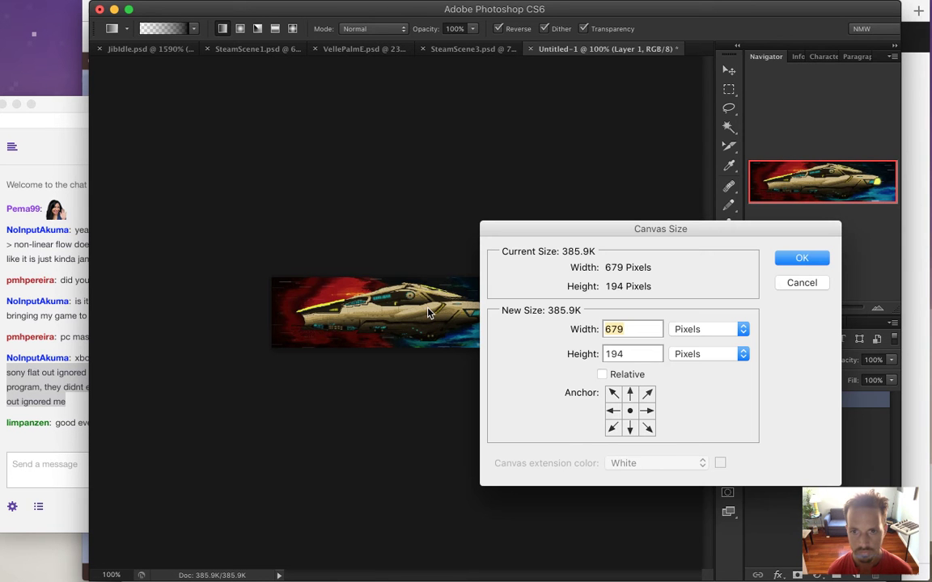
Step: Switch to Safari, close the spaceship picture's tab and read the latest message in the Twitch chat
{"action": "key", "text": "super+Tab"}
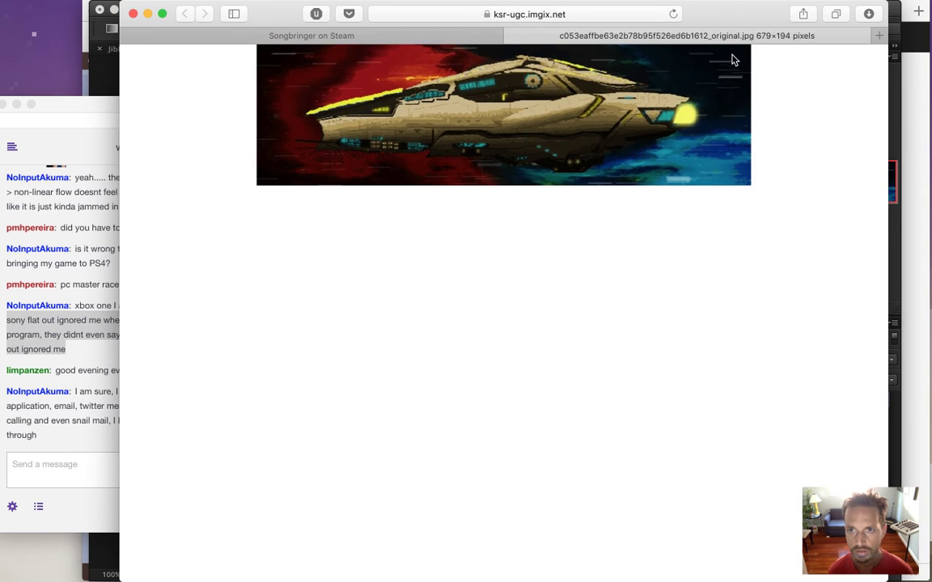
{"action": "left_click", "coordinate": [513, 36]}
{"action": "left_click", "coordinate": [148, 391]}
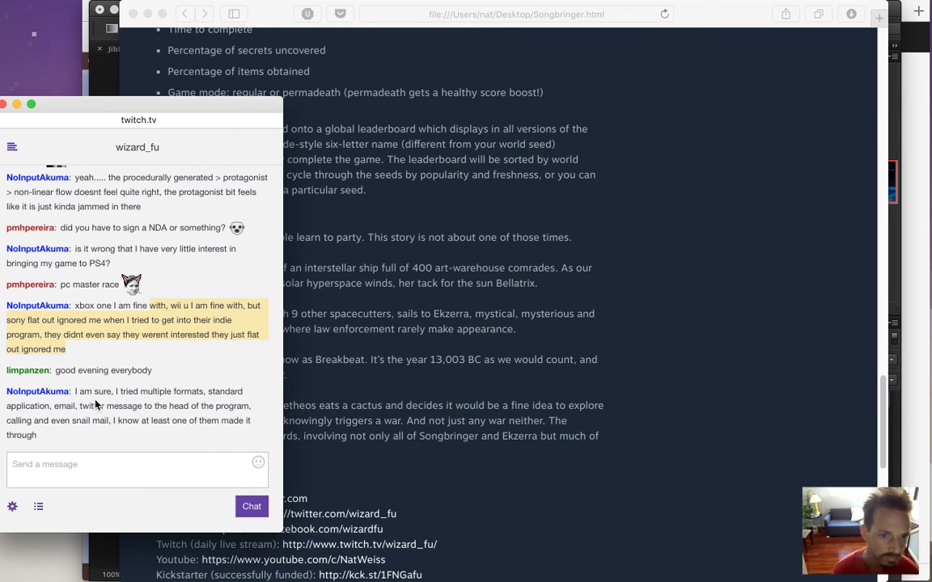
{"action": "left_click_drag", "start_coordinate": [95, 391], "coordinate": [156, 437]}
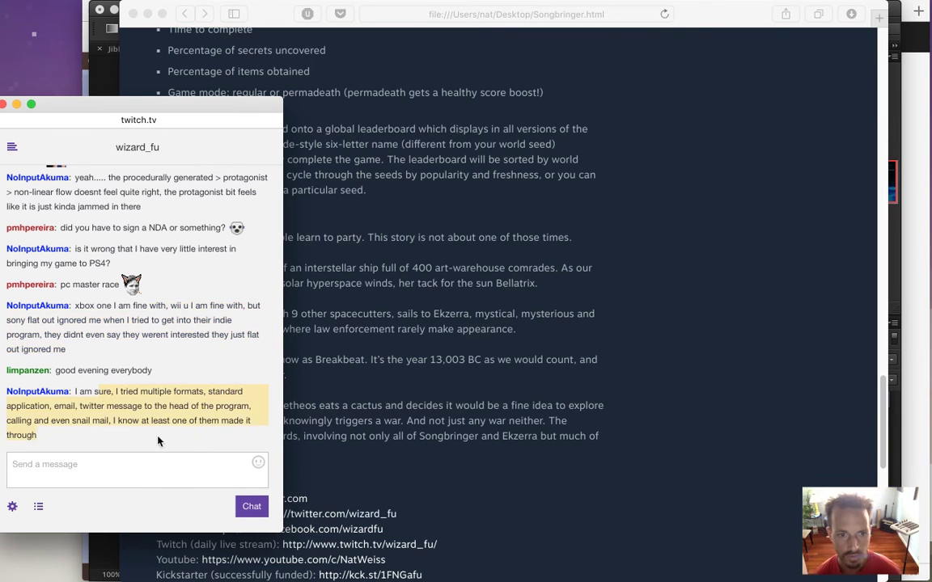
{"action": "left_click", "coordinate": [402, 394]}
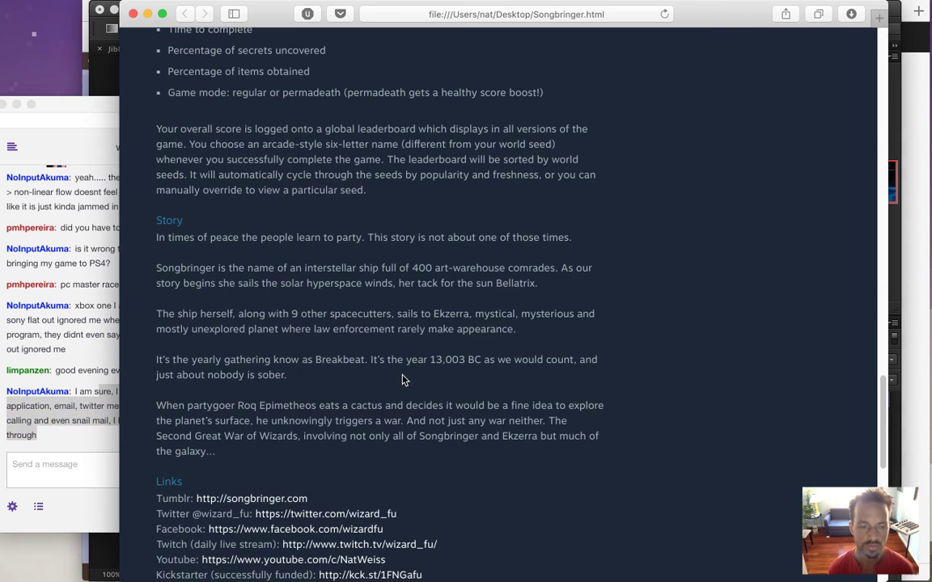
Step: Switch back to Photoshop and try to set the canvas height of the spaceship document to 78 pixels
{"action": "key", "text": "super+Tab"}
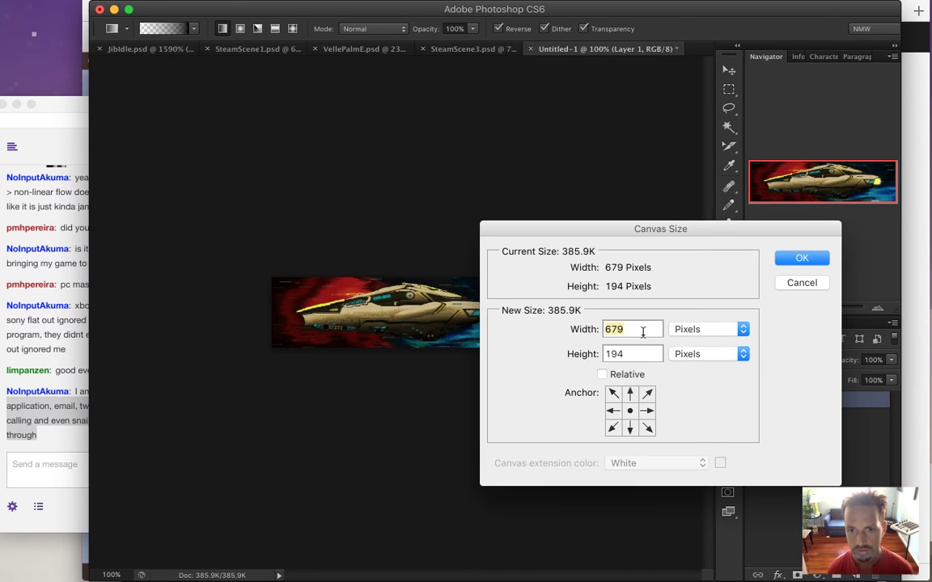
{"action": "key", "text": "Tab"}
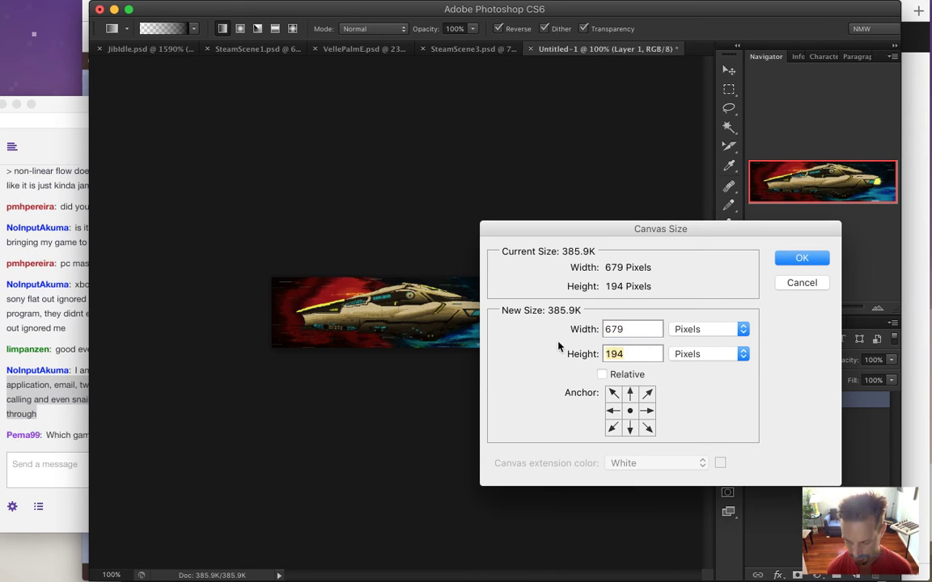
{"action": "type", "text": "78"}
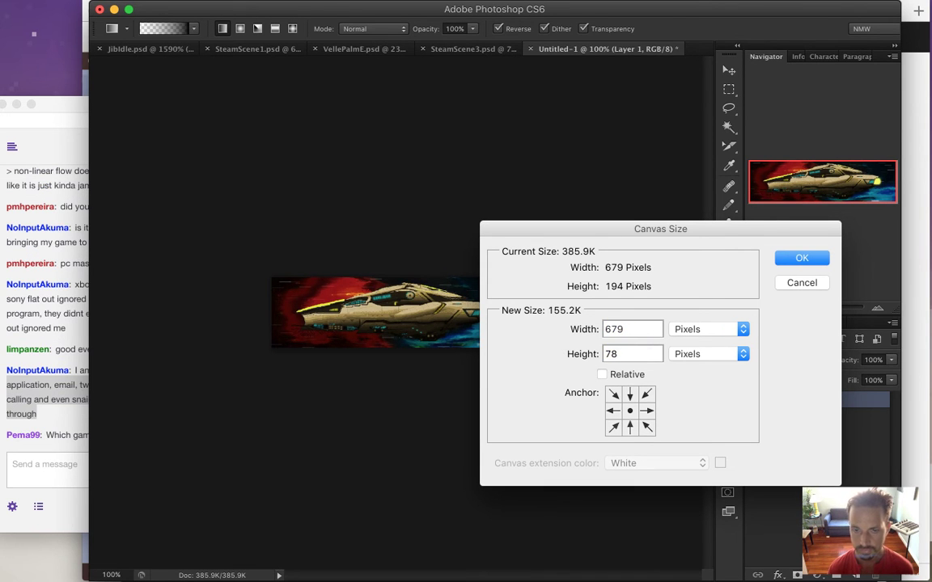
{"action": "key", "text": "Return"}
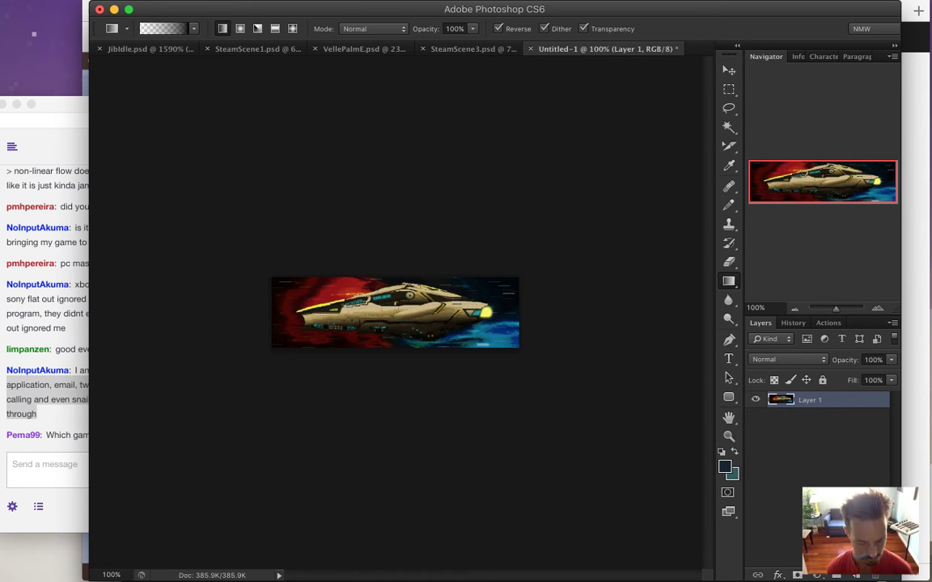
Step: Resize the spaceship image to a height of 78 pixels with constrained proportions and Nearest Neighbor resampling
{"action": "key", "text": "super+alt+i"}
{"action": "key", "text": "Tab"}
{"action": "type", "text": "78"}
{"action": "key", "text": "Tab"}
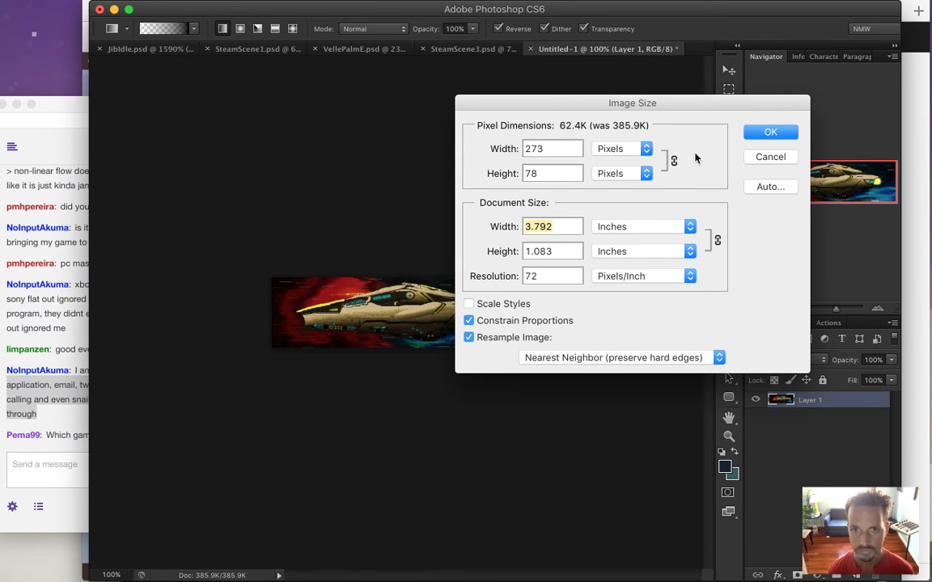
{"action": "left_click", "coordinate": [771, 133]}
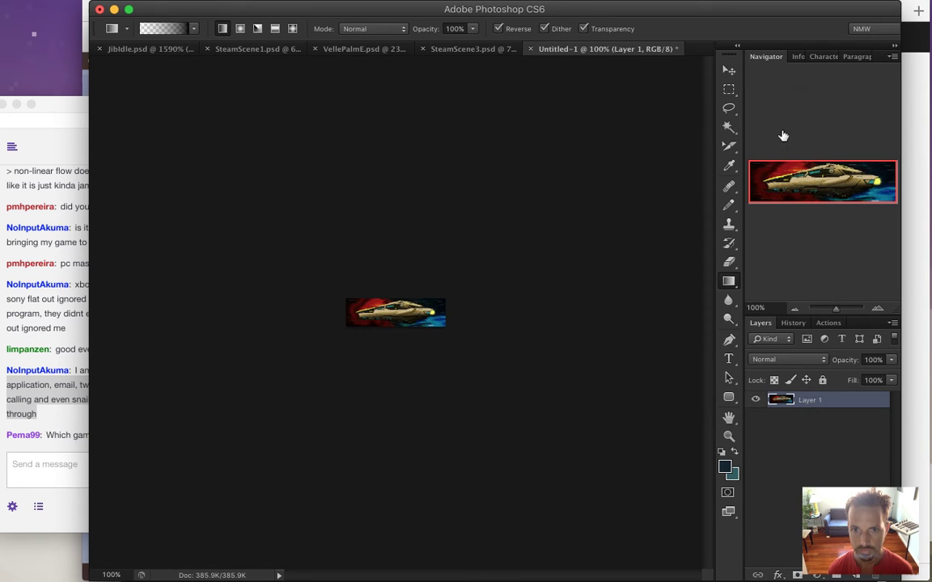
Step: Examine the pixel quality of the resized spaceship up close and check the Twitch chat
{"action": "left_click_drag", "start_coordinate": [404, 311], "coordinate": [434, 334]}
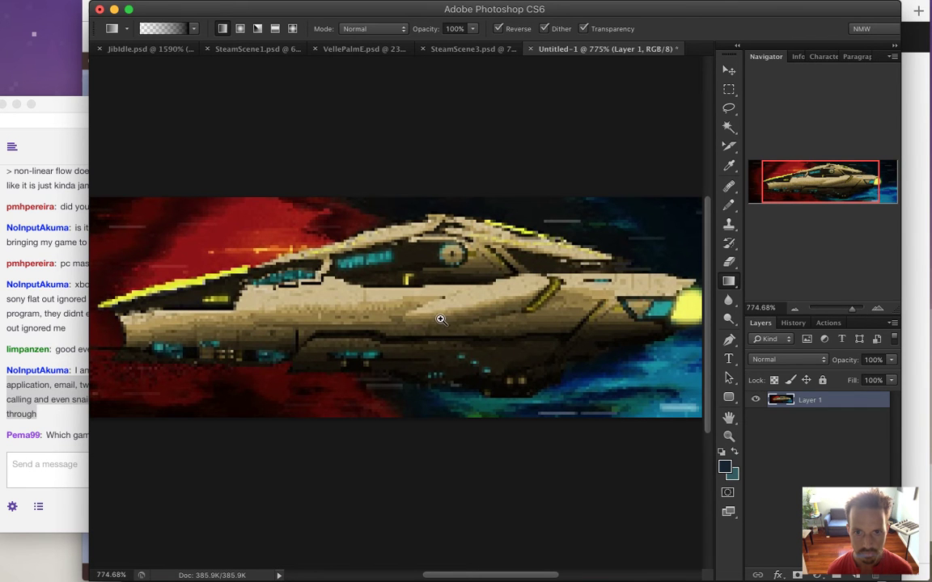
{"action": "scroll", "coordinate": [437, 329], "scroll_direction": "down", "scroll_amount": 2}
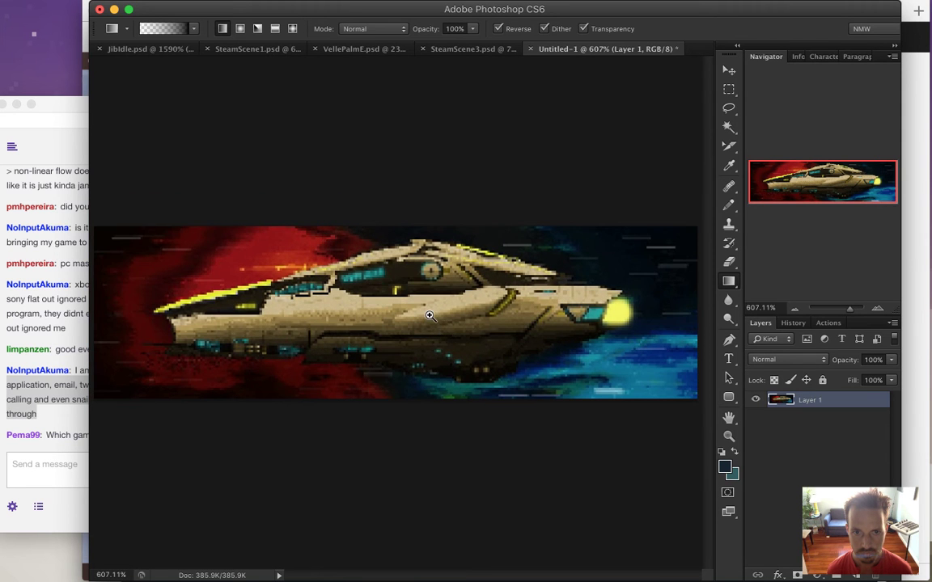
{"action": "scroll", "coordinate": [443, 332], "scroll_direction": "down", "scroll_amount": 1}
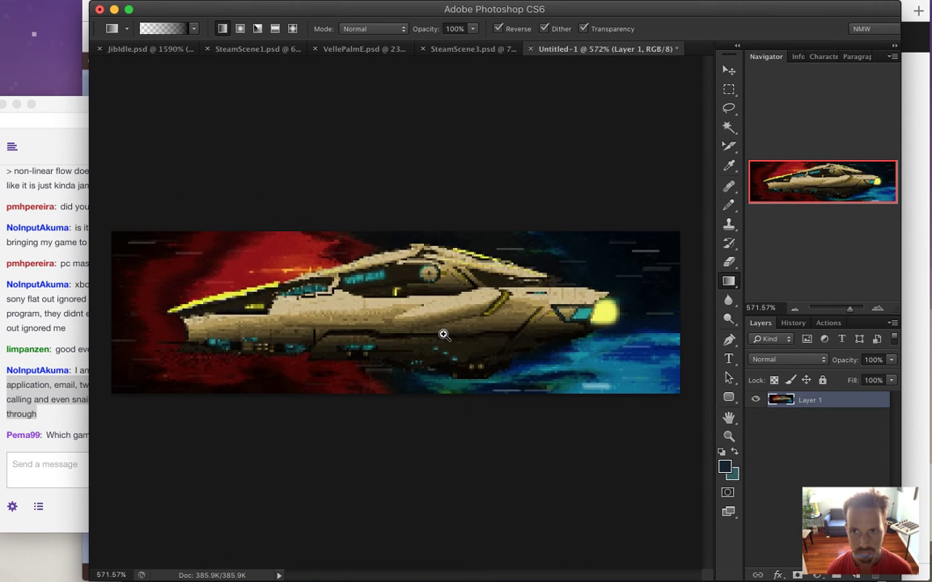
{"action": "left_click", "coordinate": [73, 433]}
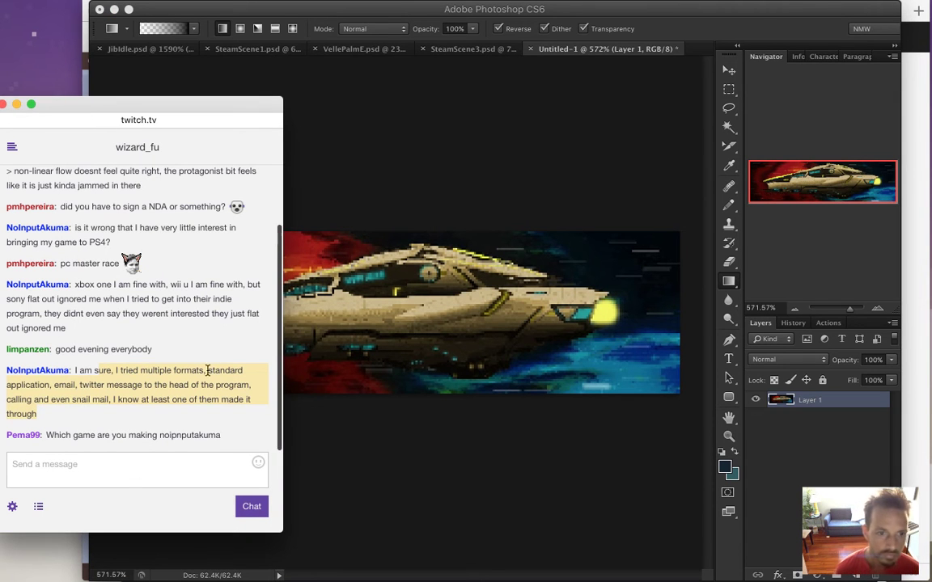
{"action": "left_click", "coordinate": [449, 168]}
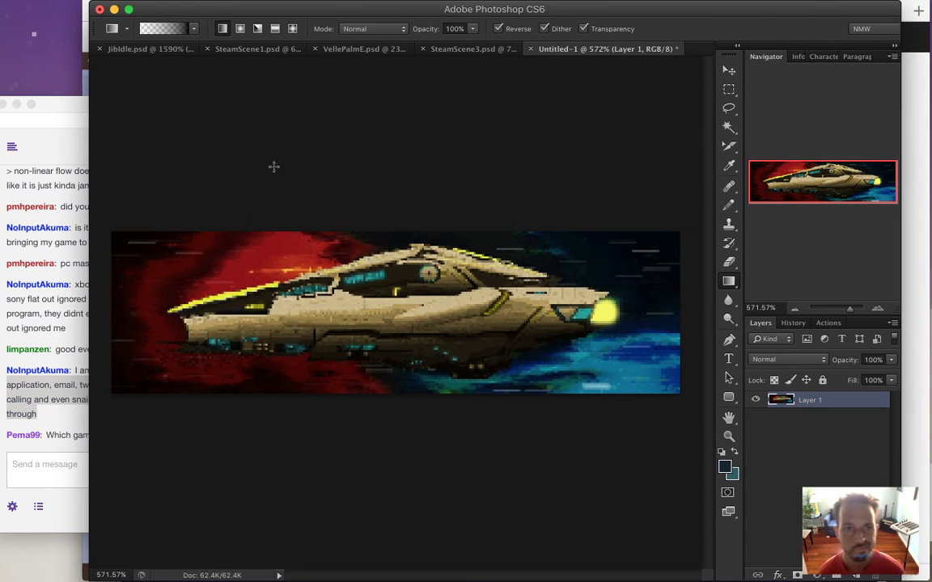
Step: Close the untitled spaceship document without saving it
{"action": "mouse_move", "coordinate": [147, 7]}
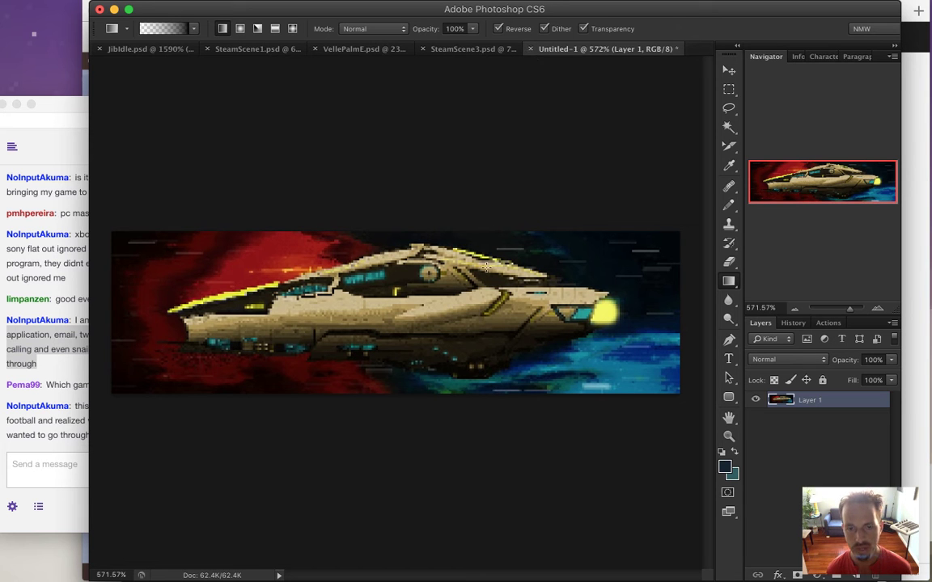
{"action": "left_click", "coordinate": [532, 49]}
{"action": "left_click", "coordinate": [411, 207]}
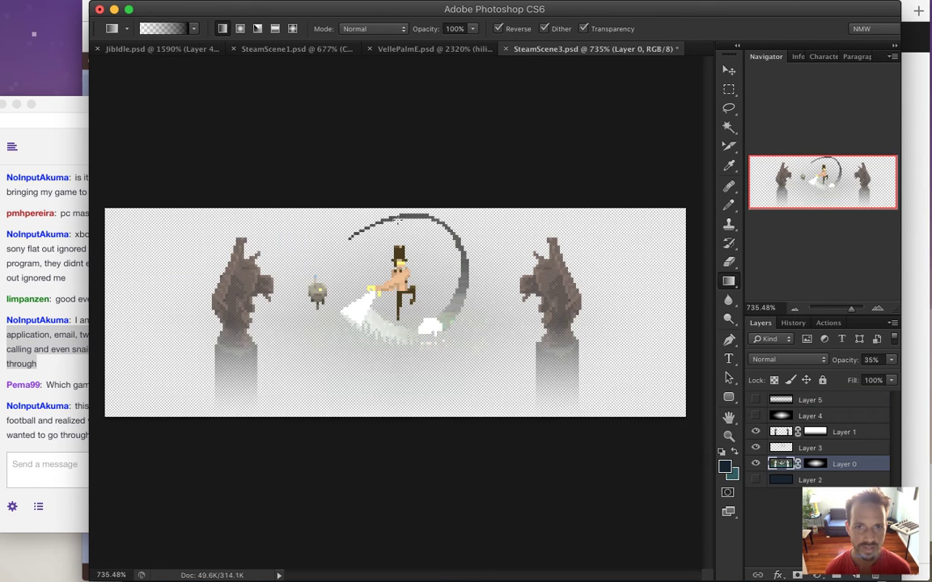
Step: Save SteamScene3.psd and show its dark blue background on Layer 2
{"action": "key", "text": "super+s"}
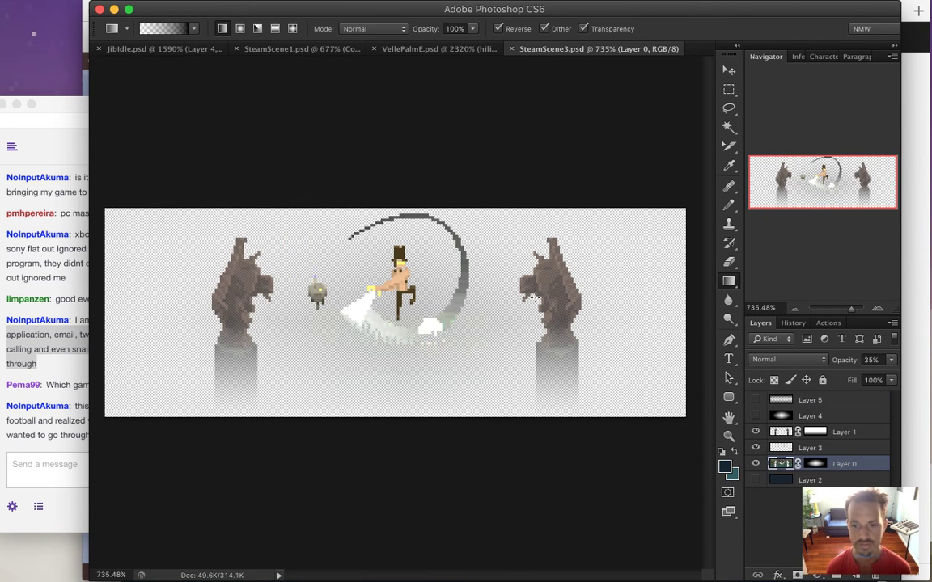
{"action": "left_click", "coordinate": [755, 480]}
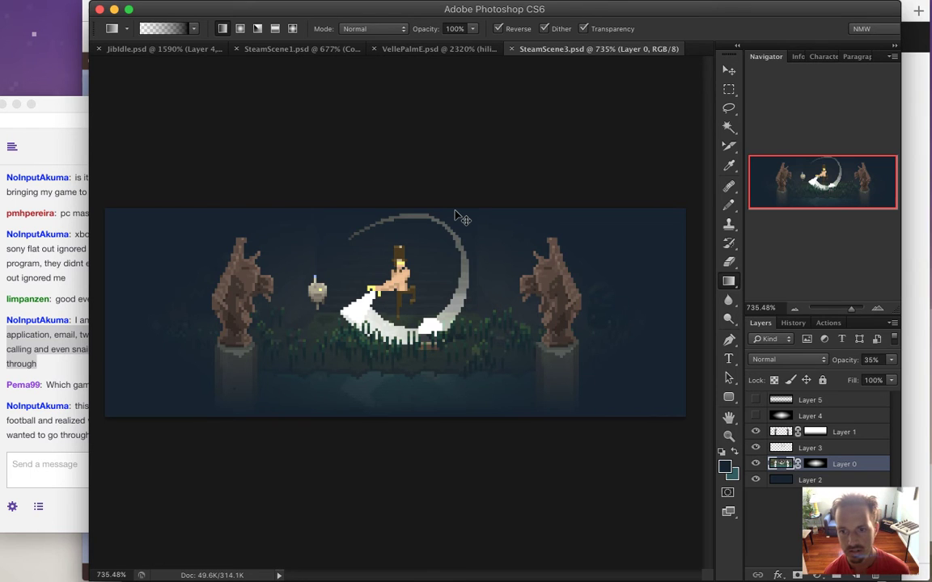
{"action": "key", "text": "super+n"}
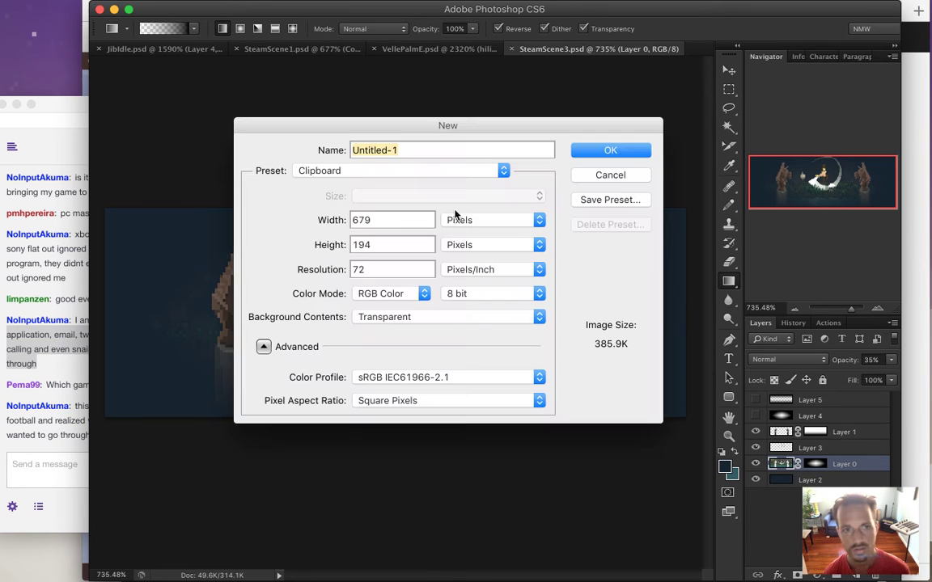
{"action": "left_click", "coordinate": [624, 174]}
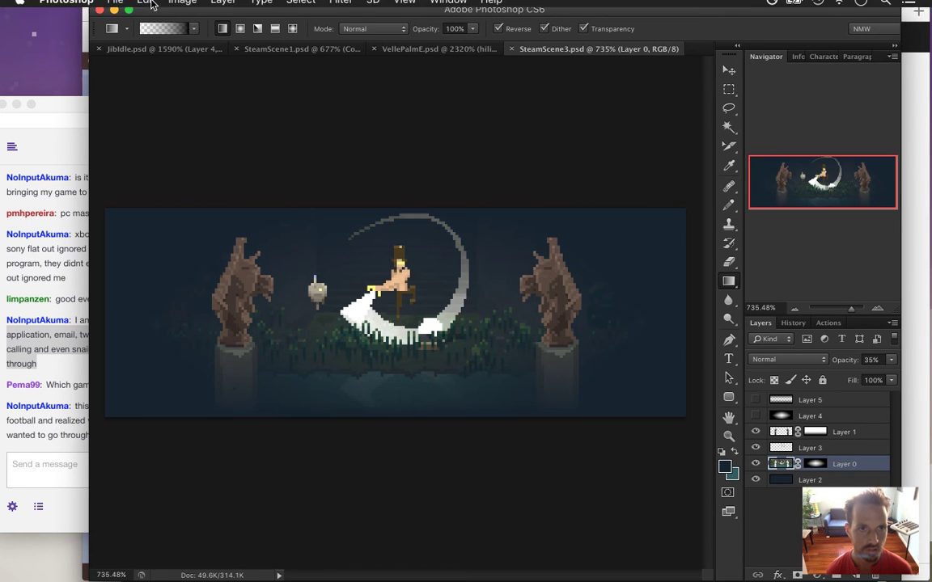
Step: Bring up the dialog for opening a file and read the newest message in the Twitch chat
{"action": "mouse_move", "coordinate": [152, 5]}
{"action": "left_click", "coordinate": [115, 8]}
{"action": "left_click", "coordinate": [132, 38]}
{"action": "left_click", "coordinate": [56, 389]}
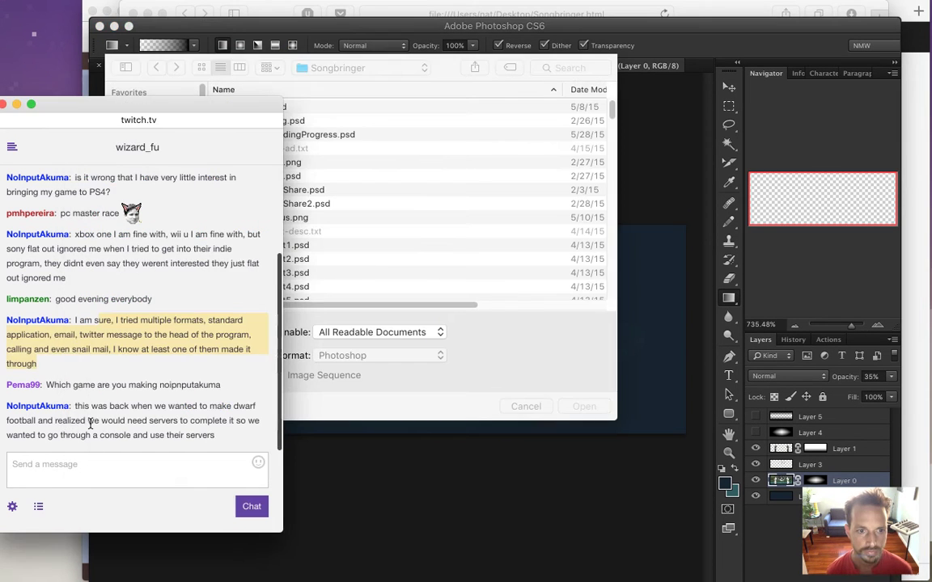
{"action": "left_click", "coordinate": [456, 379]}
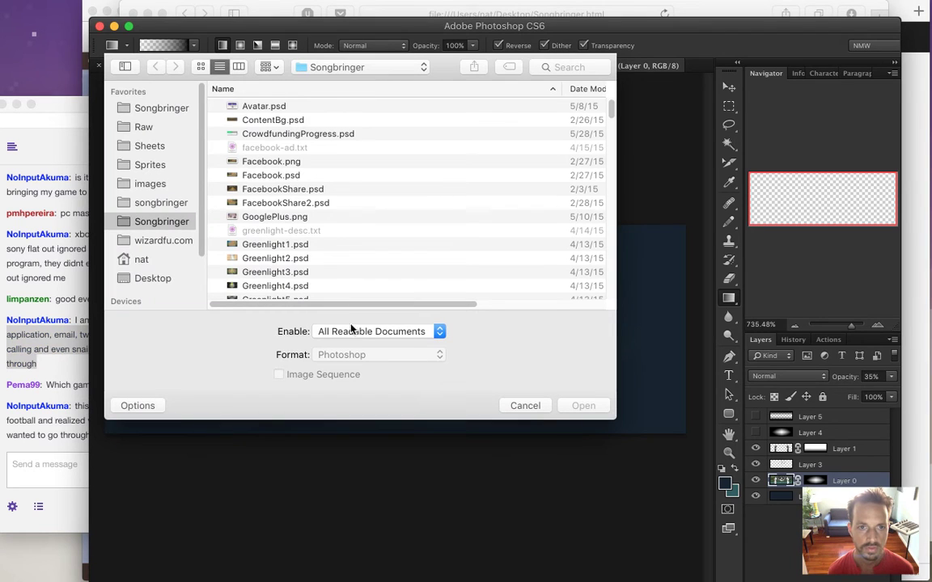
Step: Open SongbringerSide.psd and SongbringerSide1.psd together from the Backgrounds folder inside Sprites
{"action": "left_click", "coordinate": [150, 105]}
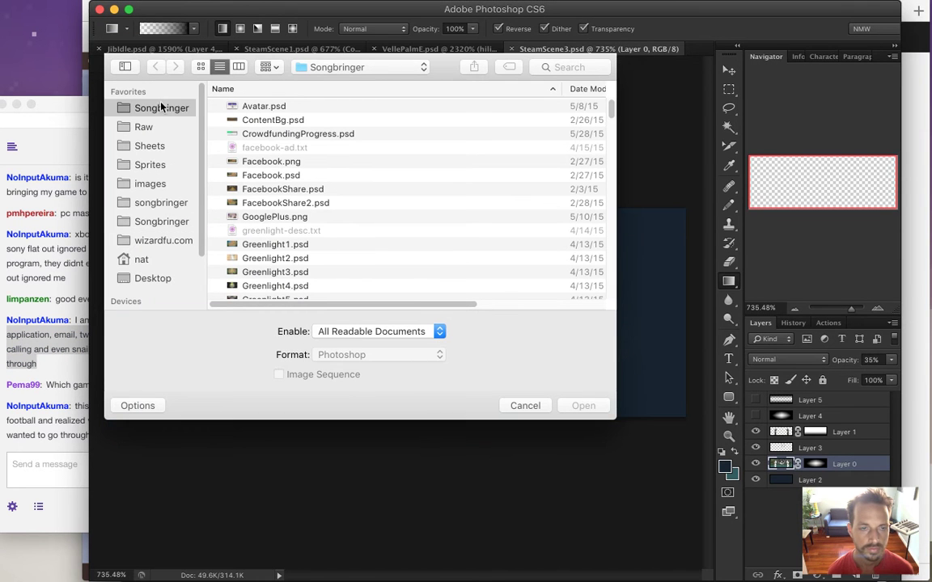
{"action": "left_click", "coordinate": [161, 165]}
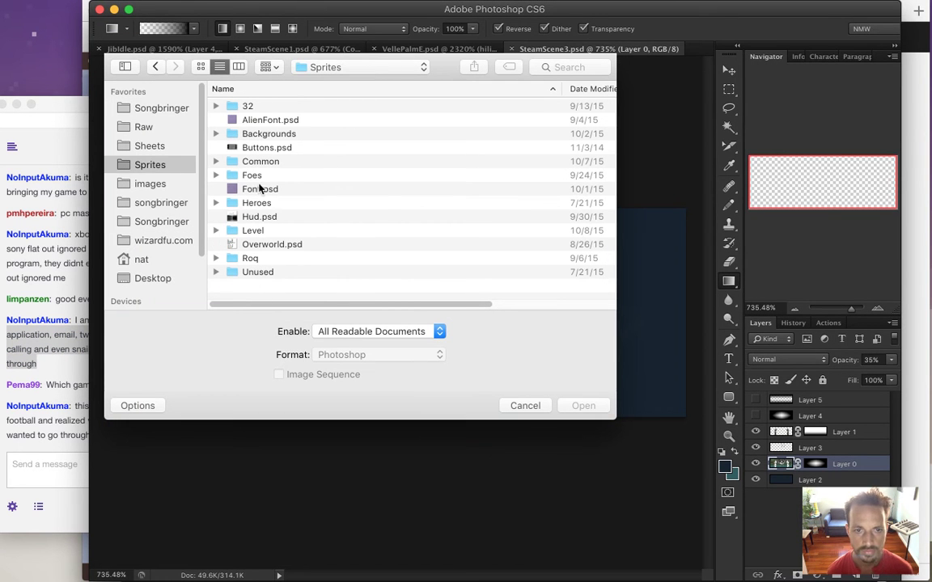
{"action": "double_click", "coordinate": [284, 133]}
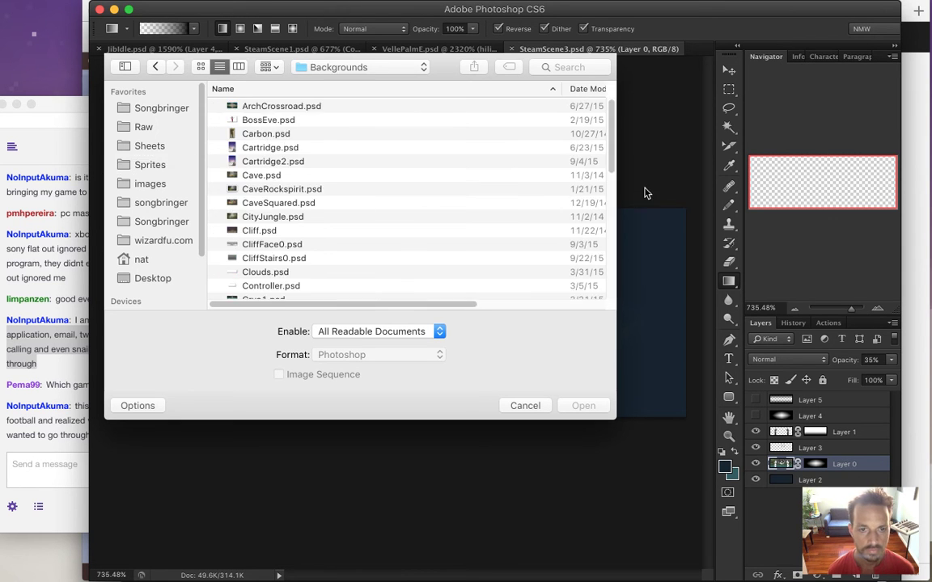
{"action": "left_click_drag", "start_coordinate": [614, 162], "coordinate": [612, 275]}
{"action": "left_click", "coordinate": [306, 195]}
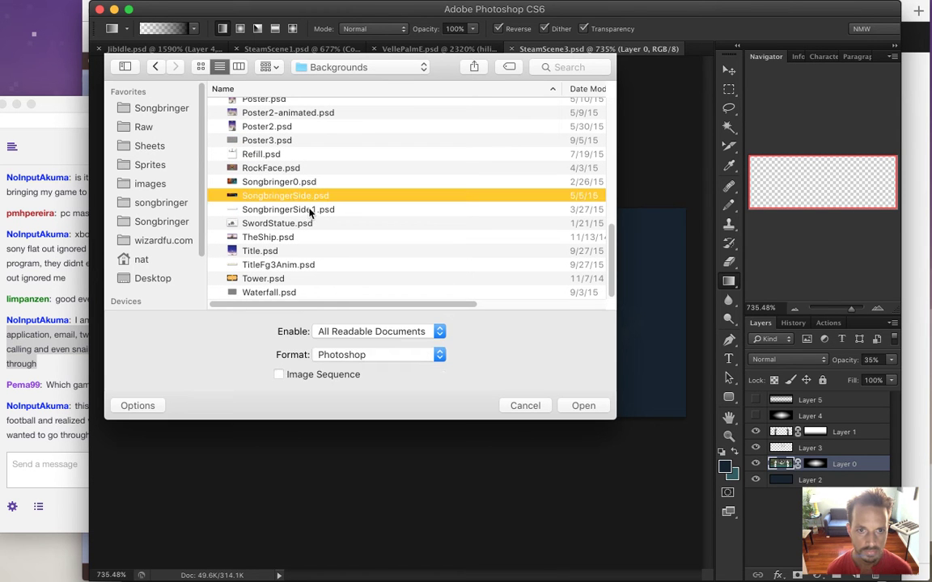
{"action": "left_click", "coordinate": [308, 210], "text": "shift"}
{"action": "left_click", "coordinate": [583, 406]}
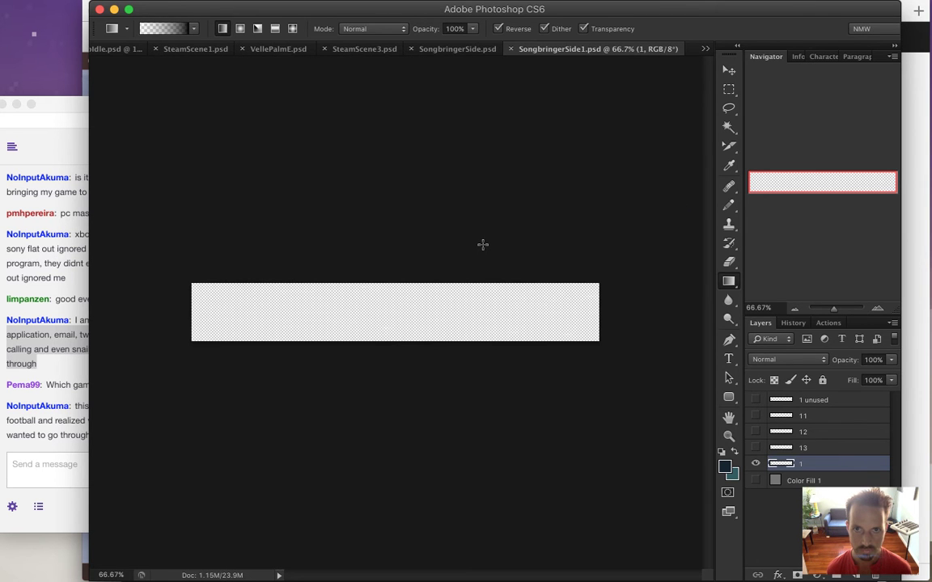
Step: Make all layers of SongbringerSide1.psd visible and examine the spaceship artwork and layers in SongbringerSide.psd up close
{"action": "left_click_drag", "start_coordinate": [756, 448], "coordinate": [760, 482]}
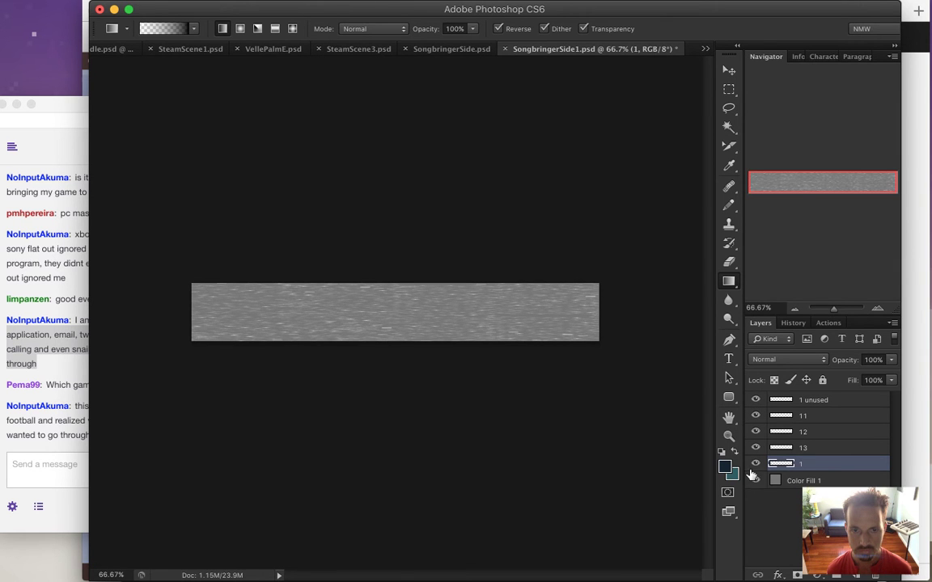
{"action": "left_click", "coordinate": [454, 49]}
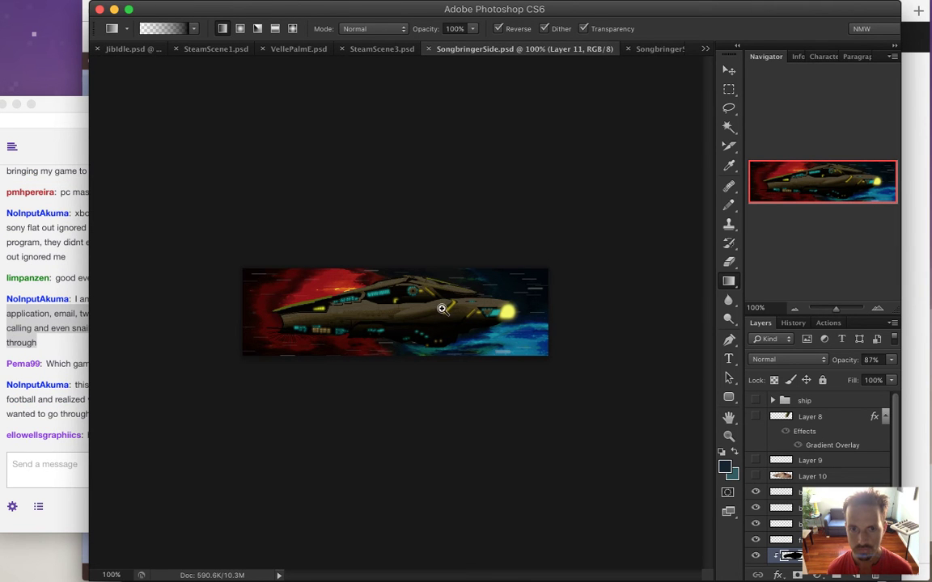
{"action": "left_click_drag", "start_coordinate": [404, 279], "coordinate": [441, 306]}
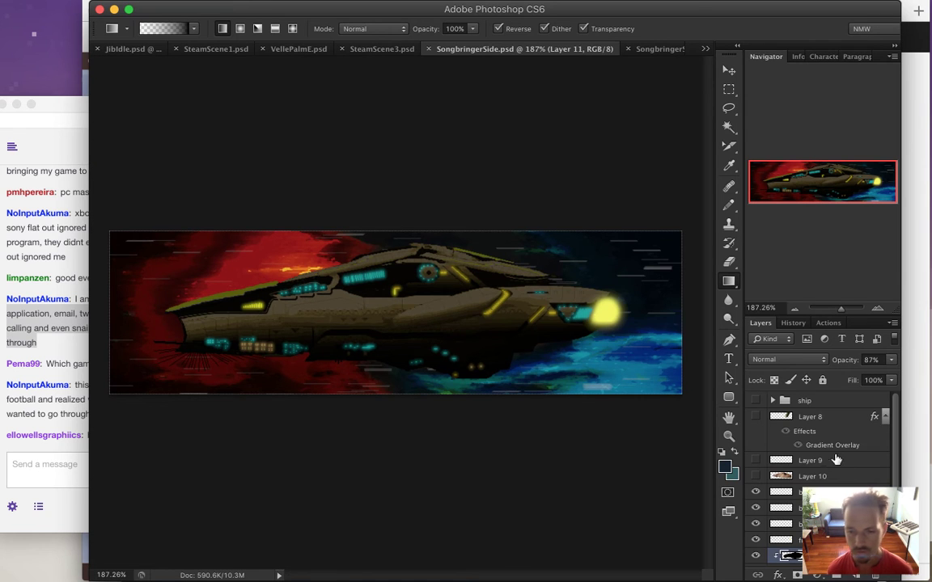
{"action": "scroll", "coordinate": [817, 486], "scroll_direction": "down", "scroll_amount": 3}
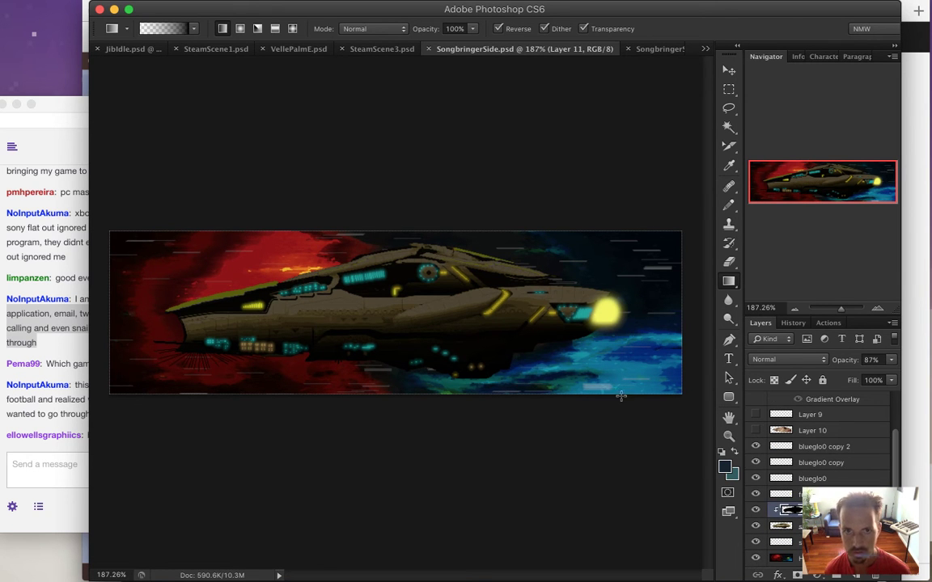
Step: Save SongbringerSide.psd under the new name SteamScene5.psd in the Songbringer folder, keeping the Photoshop format
{"action": "left_click", "coordinate": [115, 9]}
{"action": "left_click", "coordinate": [162, 178]}
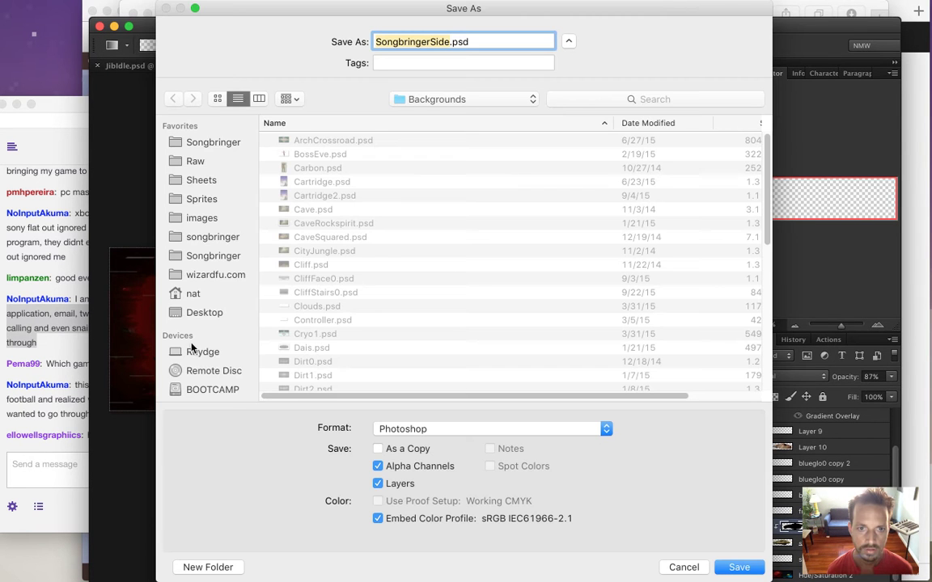
{"action": "left_click", "coordinate": [52, 366]}
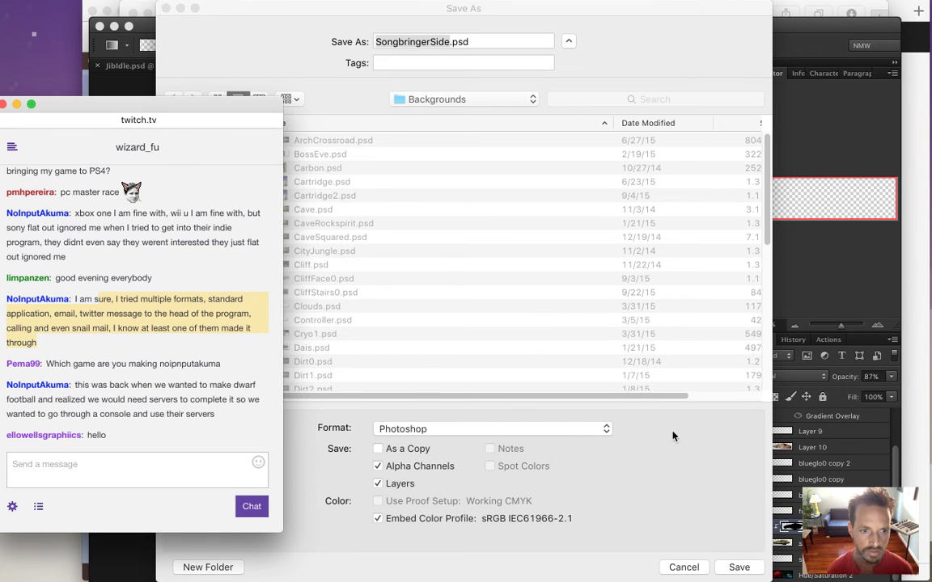
{"action": "left_click", "coordinate": [689, 509]}
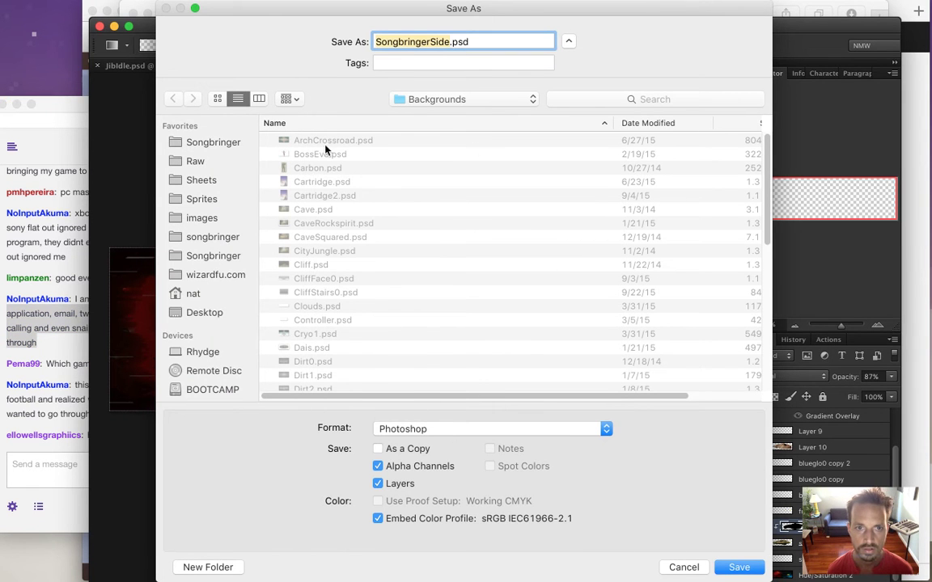
{"action": "left_click", "coordinate": [204, 312]}
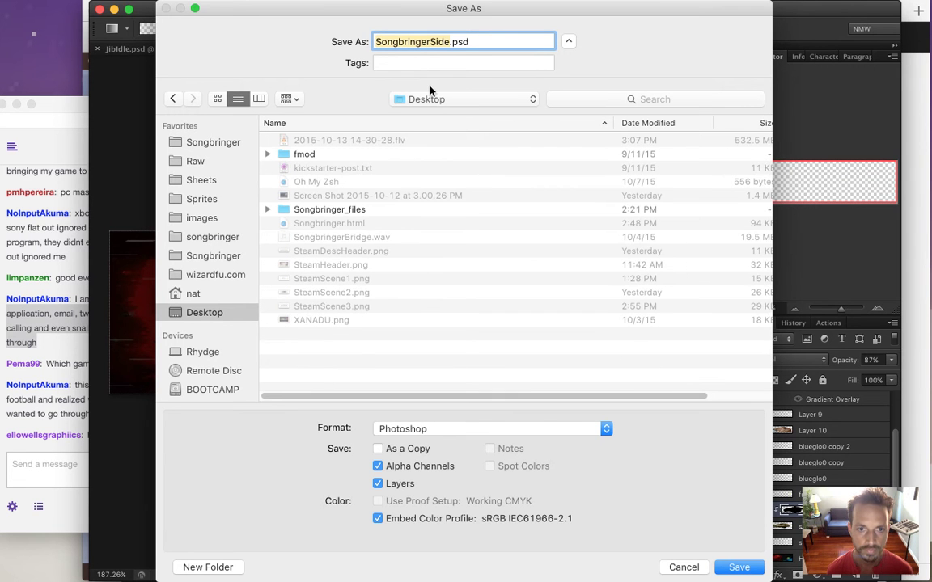
{"action": "left_click", "coordinate": [214, 256]}
{"action": "type", "text": "SteamSce"}
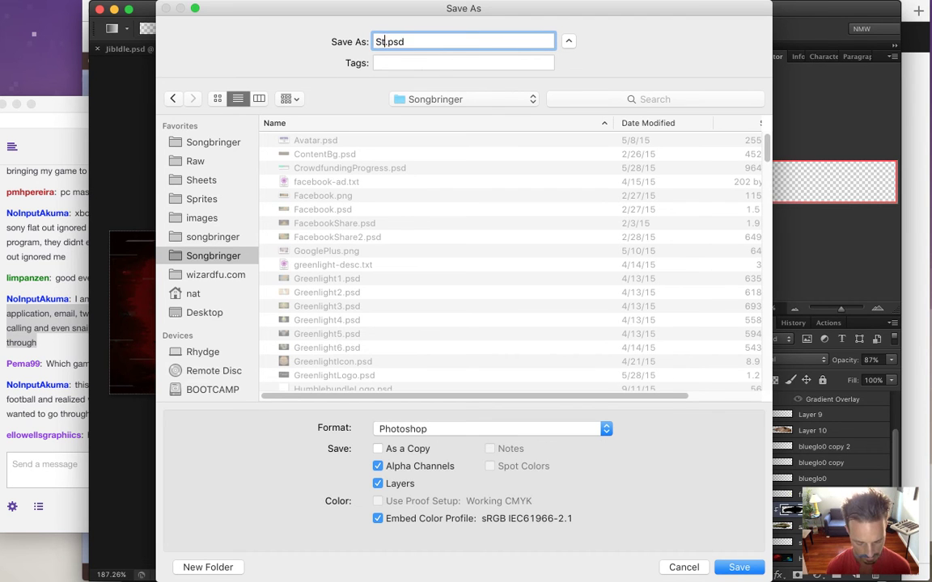
{"action": "type", "text": "ne"}
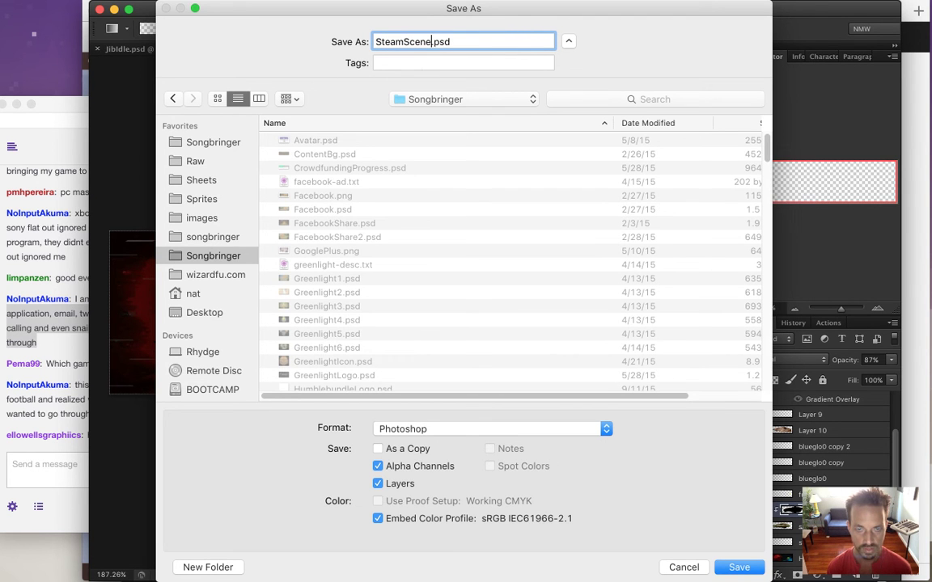
{"action": "type", "text": "5"}
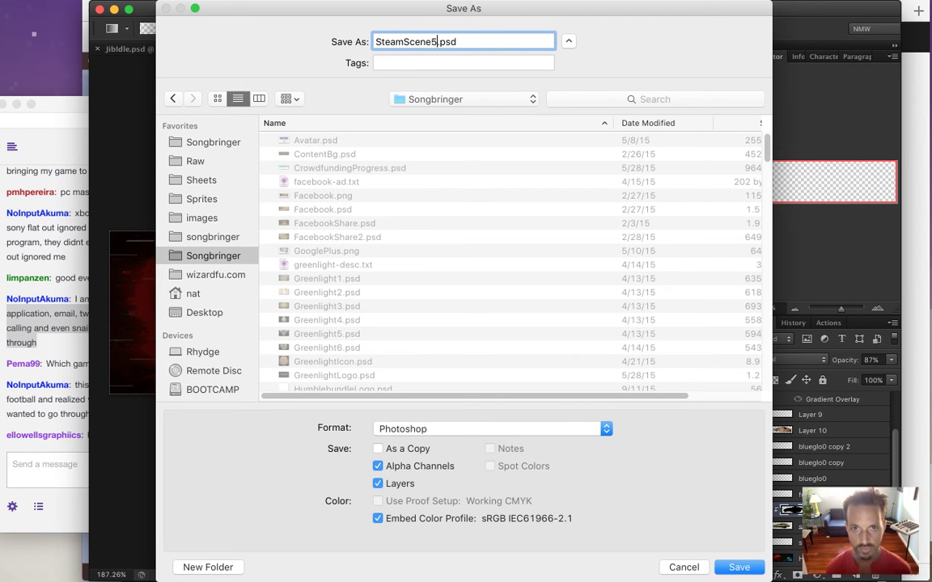
{"action": "key", "text": "Return"}
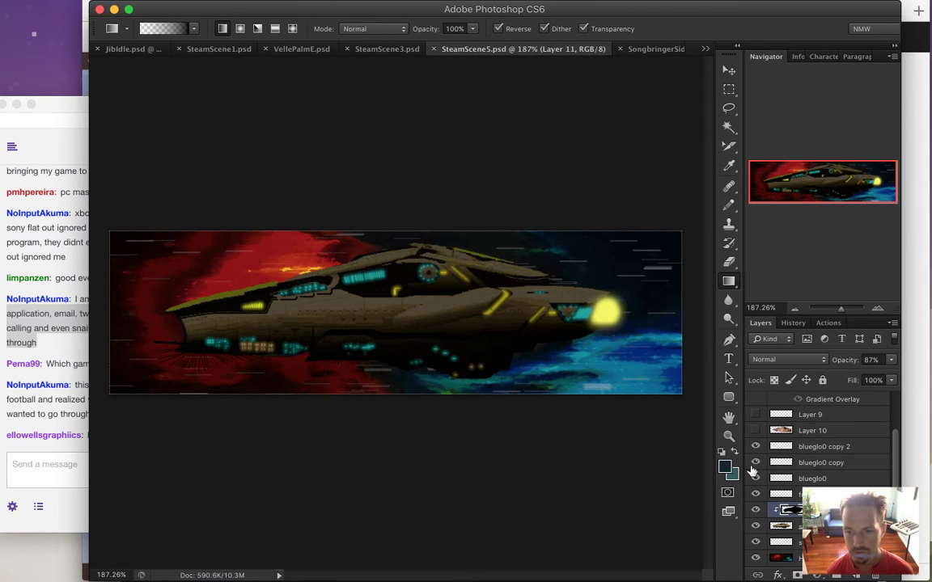
Step: Select the Hue/Saturation 2 background layer and read the newest message in the Twitch chat
{"action": "left_click", "coordinate": [787, 560]}
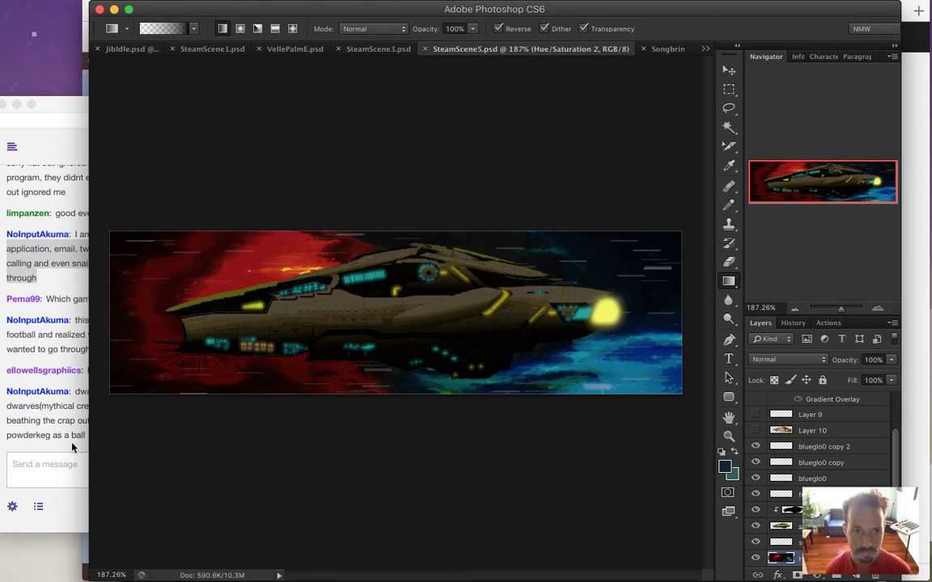
{"action": "left_click", "coordinate": [72, 398]}
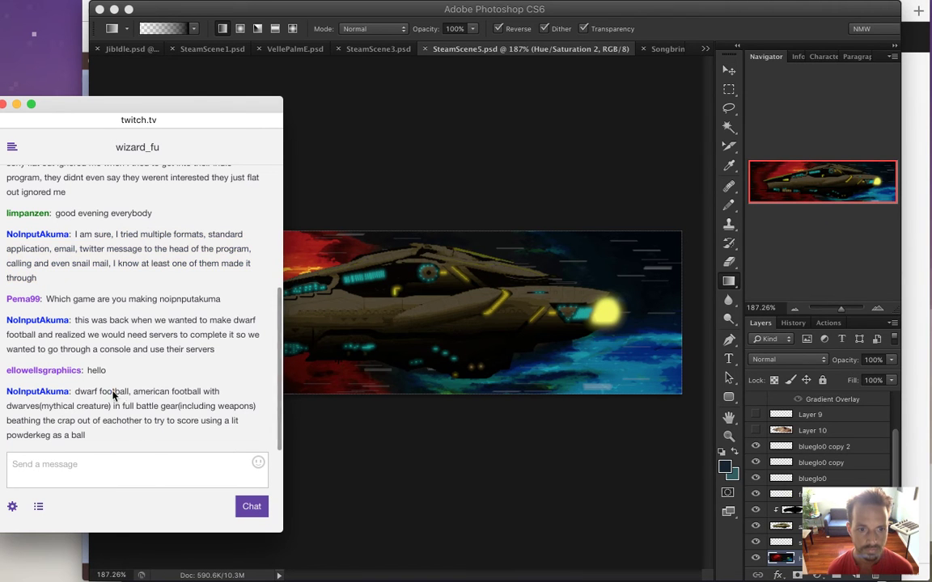
{"action": "left_click", "coordinate": [457, 468]}
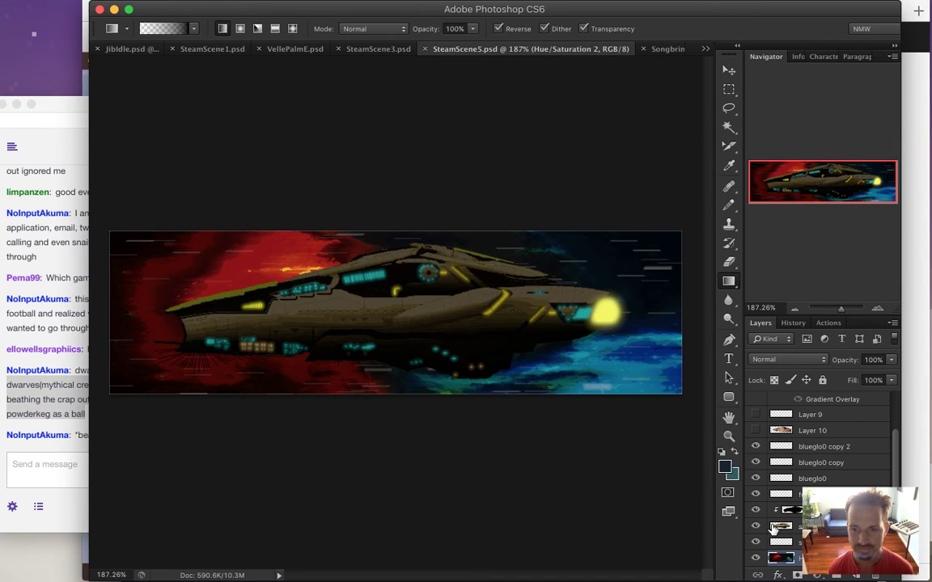
Step: Add a layer mask that reveals all of the Hue/Saturation 2 background layer
{"action": "right_click", "coordinate": [786, 565]}
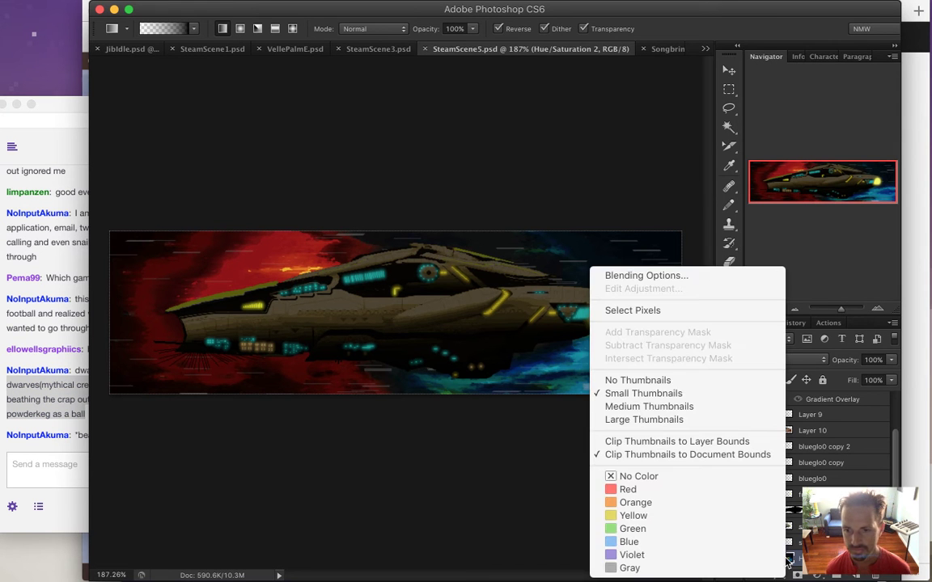
{"action": "left_click", "coordinate": [479, 404]}
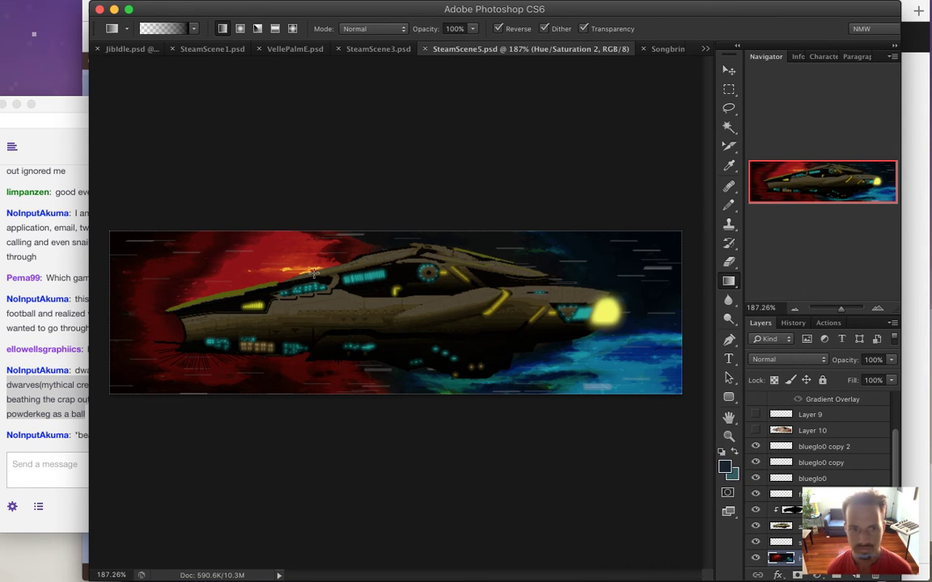
{"action": "left_click", "coordinate": [221, 7]}
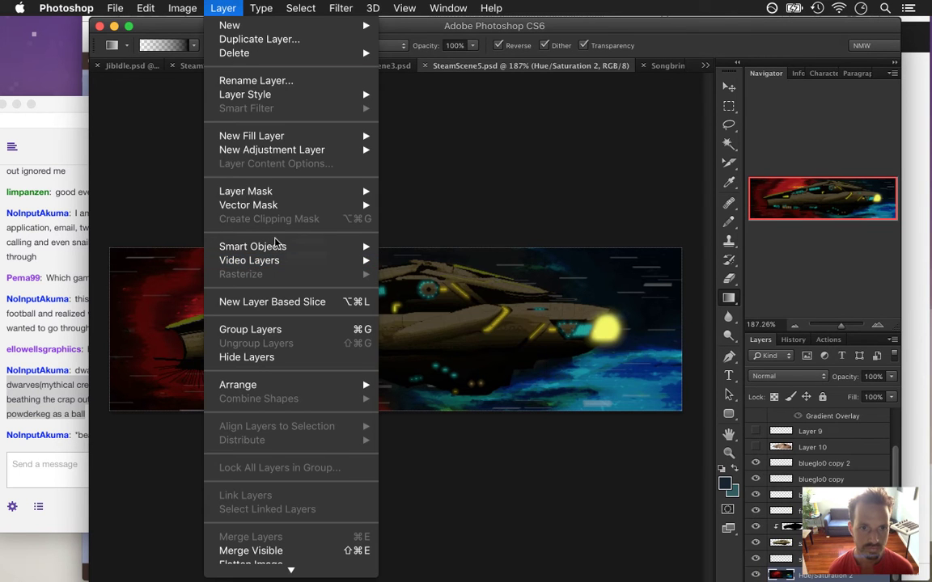
{"action": "mouse_move", "coordinate": [306, 192]}
{"action": "left_click", "coordinate": [417, 192]}
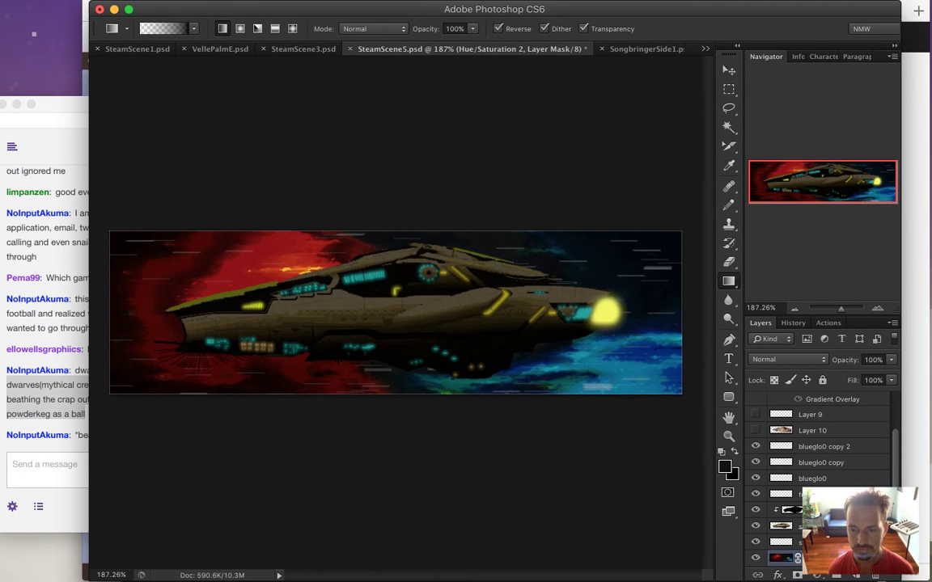
Step: Display the background layer's mask on the canvas, select all of it, and try a linear gradient darkening its upper half
{"action": "key", "text": "ctrl+a"}
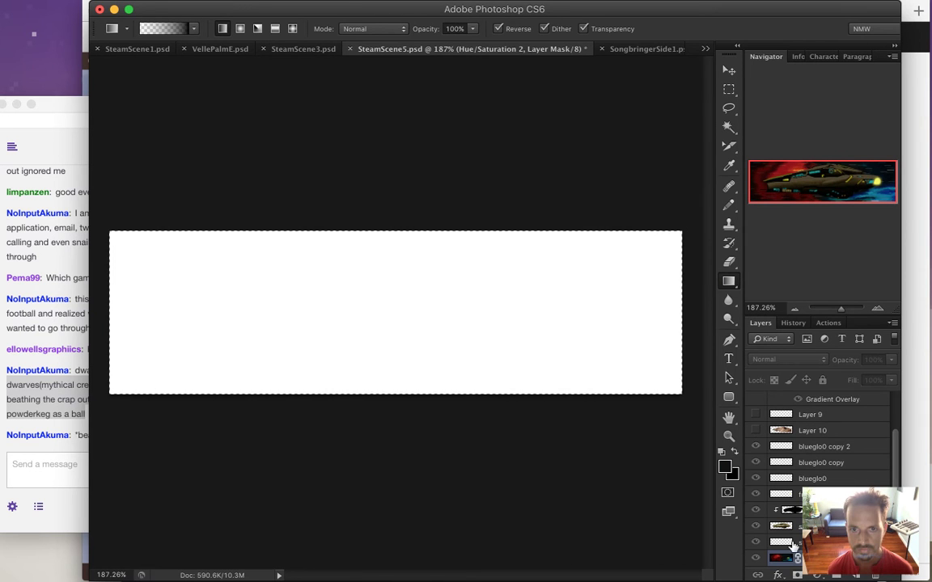
{"action": "left_click_drag", "start_coordinate": [452, 307], "coordinate": [472, 227]}
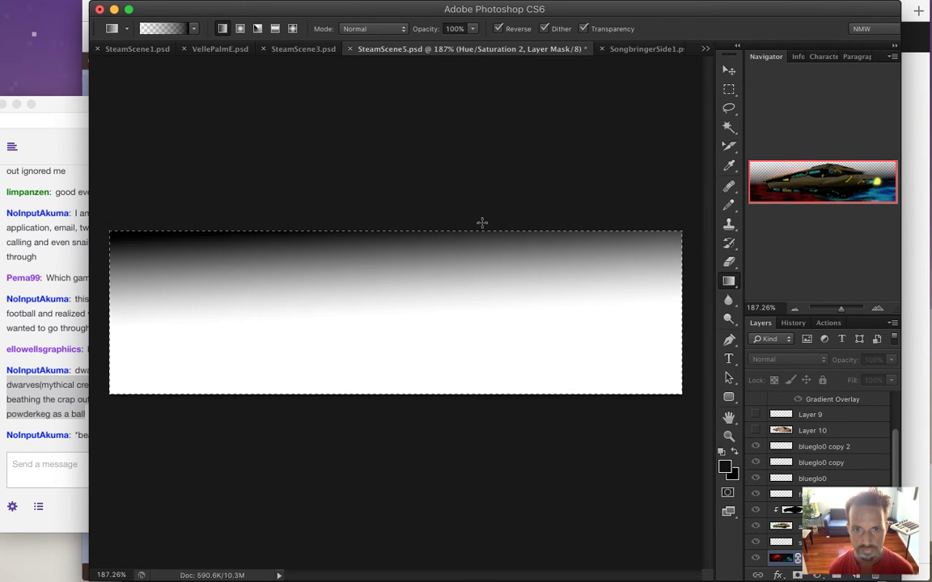
{"action": "key", "text": "ctrl+z"}
Step: Fill the mask with a reflected gradient, white along the horizontal middle and fading to black at the upper and lower edges
{"action": "left_click", "coordinate": [275, 29]}
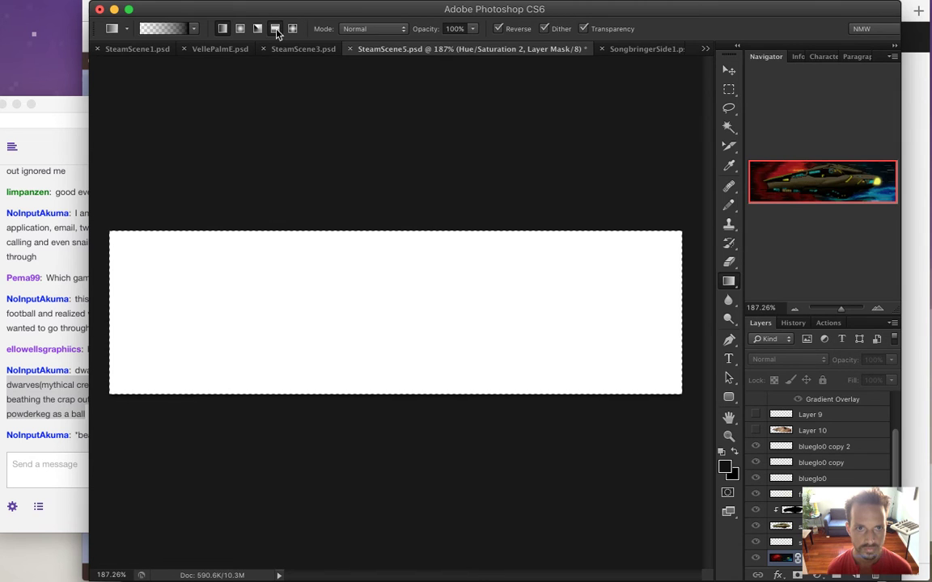
{"action": "left_click_drag", "start_coordinate": [407, 303], "coordinate": [428, 212]}
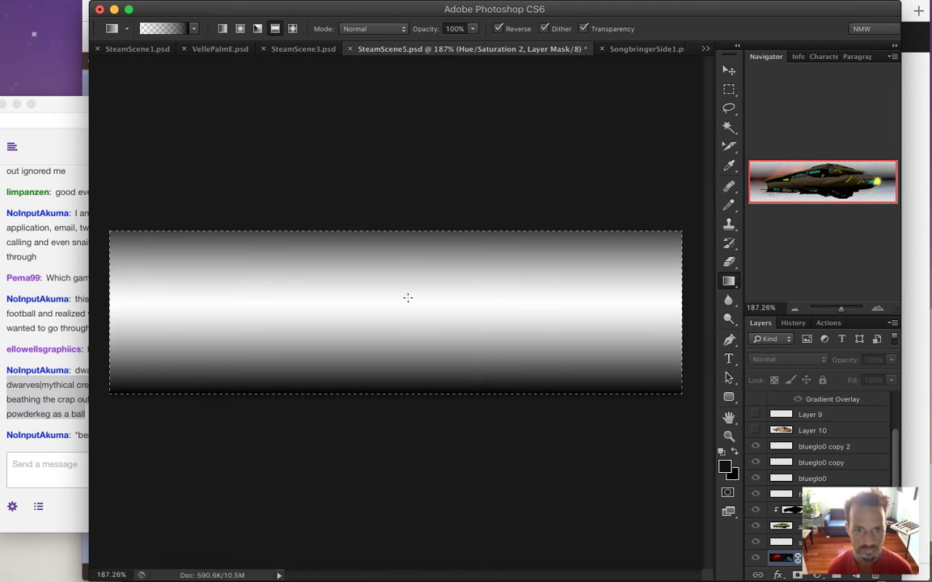
{"action": "key", "text": "ctrl+z"}
{"action": "left_click_drag", "start_coordinate": [405, 309], "coordinate": [416, 234]}
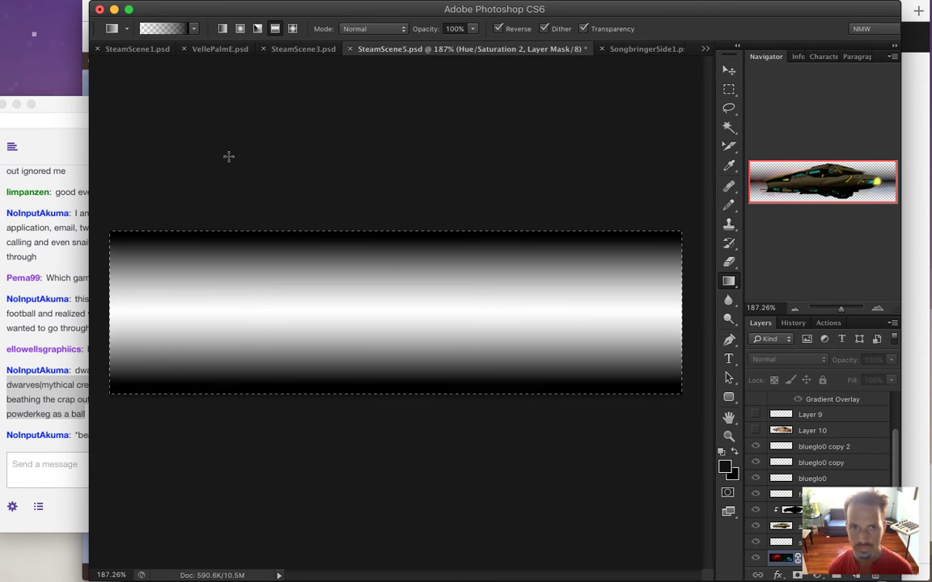
Step: Add a wide diamond gradient from the mask's centre almost to its side edge so the left and right ends fade to black
{"action": "left_click", "coordinate": [293, 29]}
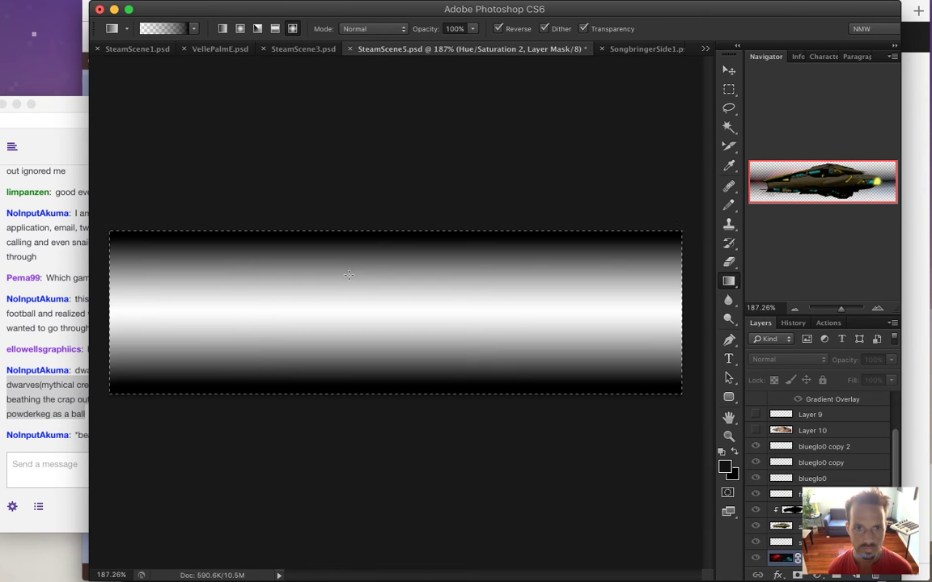
{"action": "left_click_drag", "start_coordinate": [373, 259], "coordinate": [374, 263]}
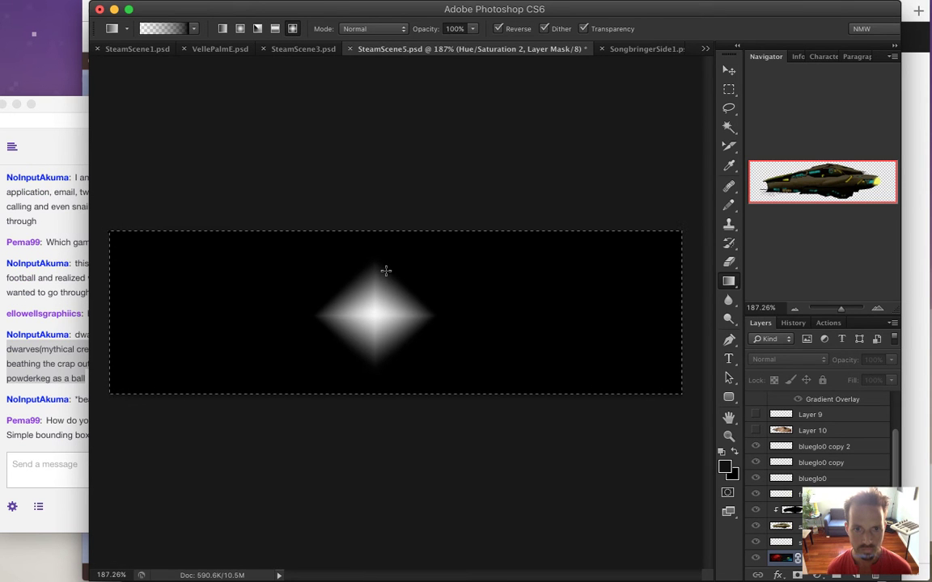
{"action": "key", "text": "super+z"}
{"action": "left_click_drag", "start_coordinate": [416, 312], "coordinate": [668, 304]}
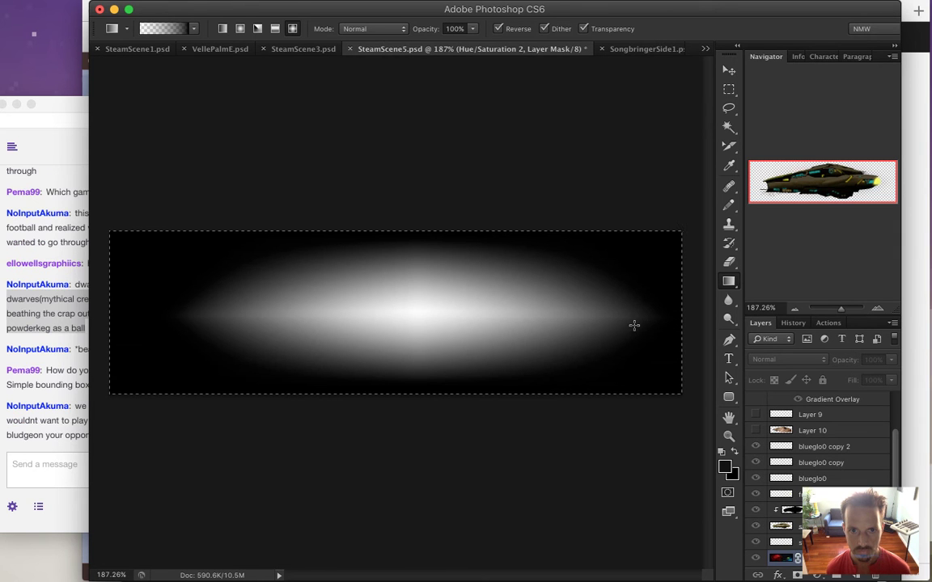
{"action": "key", "text": "super+z"}
{"action": "left_click_drag", "start_coordinate": [409, 311], "coordinate": [671, 318]}
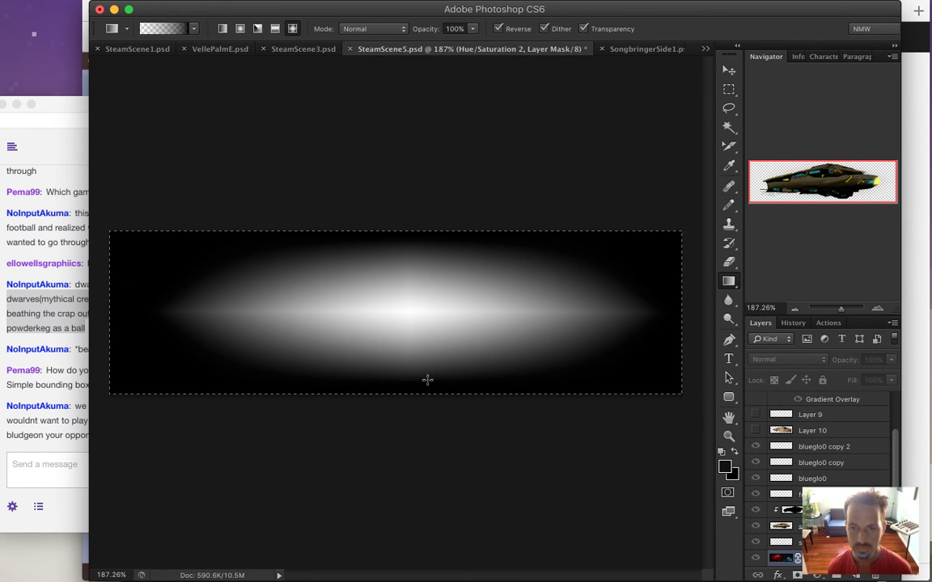
Step: Read the recent Twitch chat messages, including the sword collision question, the greeting and the comment about the crazy game idea
{"action": "left_click", "coordinate": [63, 462]}
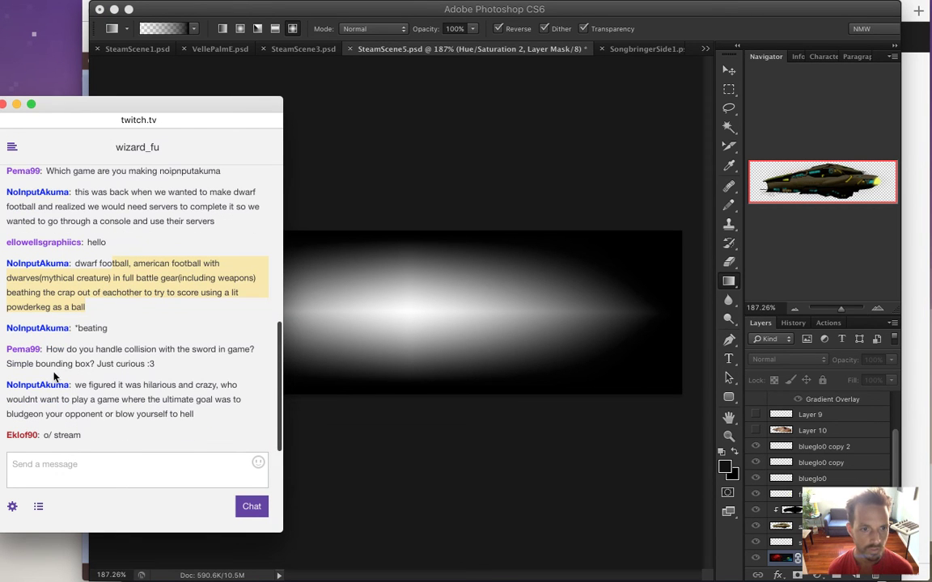
{"action": "left_click_drag", "start_coordinate": [58, 351], "coordinate": [116, 366]}
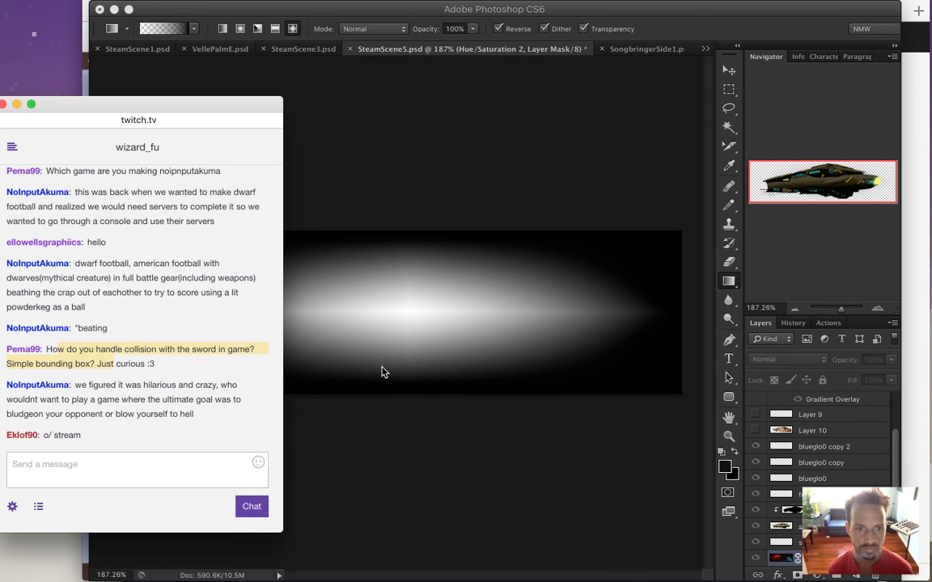
{"action": "left_click_drag", "start_coordinate": [40, 435], "coordinate": [110, 437]}
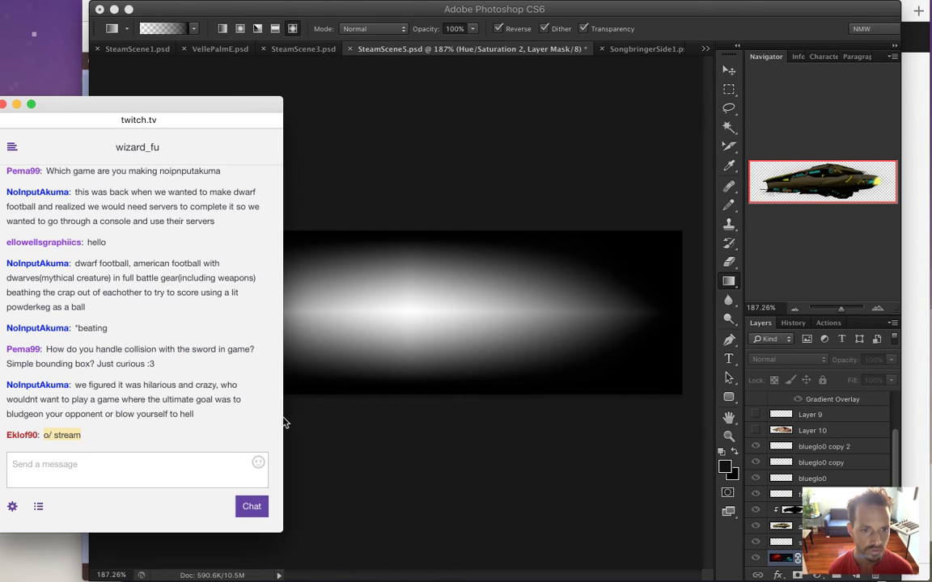
{"action": "left_click_drag", "start_coordinate": [122, 385], "coordinate": [194, 415]}
{"action": "left_click", "coordinate": [497, 437]}
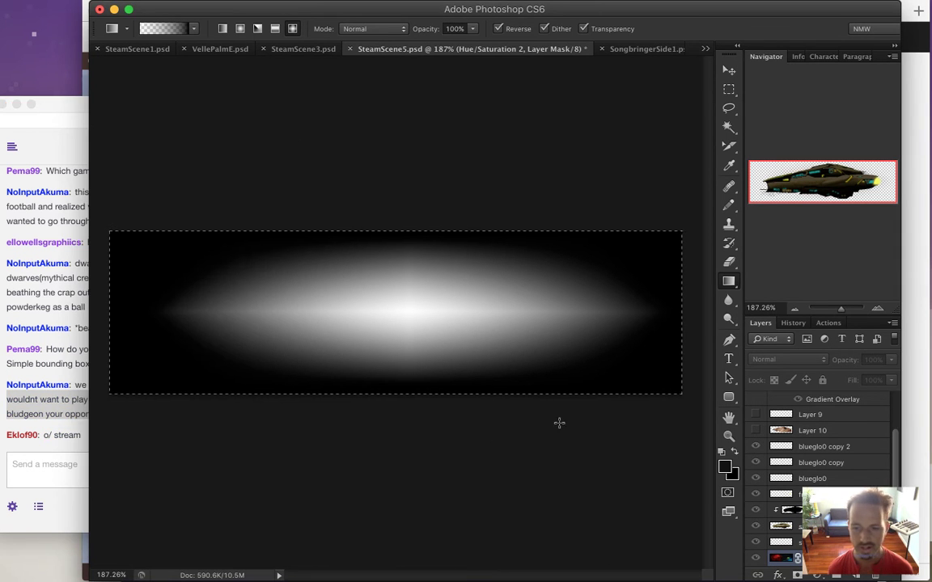
Step: Switch from the mask to the Hue/Saturation 2 layer's image to show the spaceship artwork, and read the latest chat greeting
{"action": "left_click", "coordinate": [773, 555]}
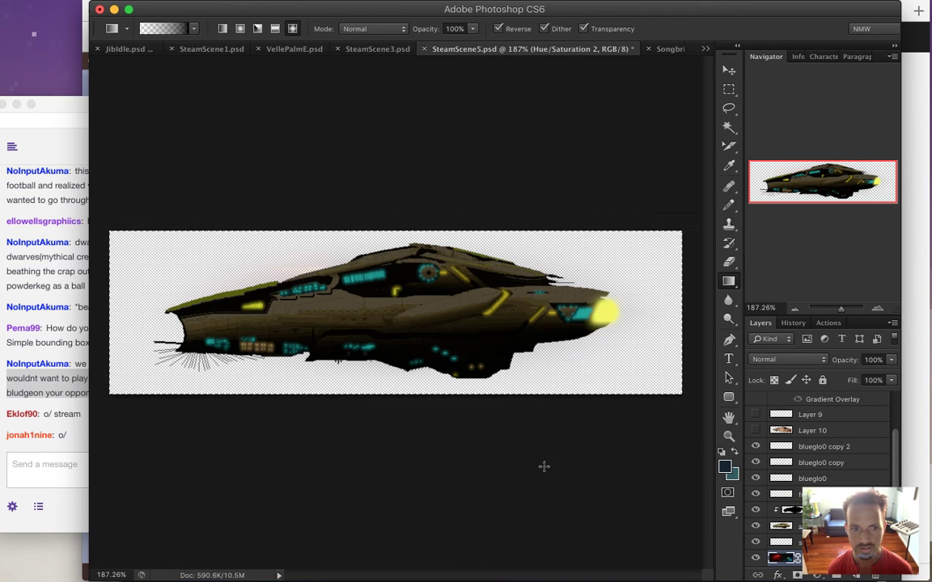
{"action": "left_click", "coordinate": [61, 439]}
{"action": "left_click", "coordinate": [61, 439]}
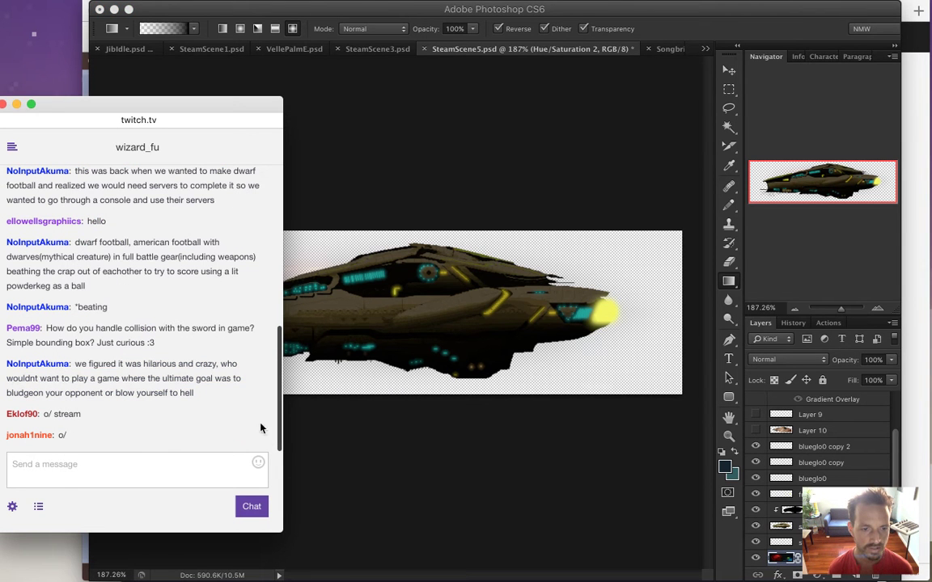
{"action": "left_click", "coordinate": [529, 478]}
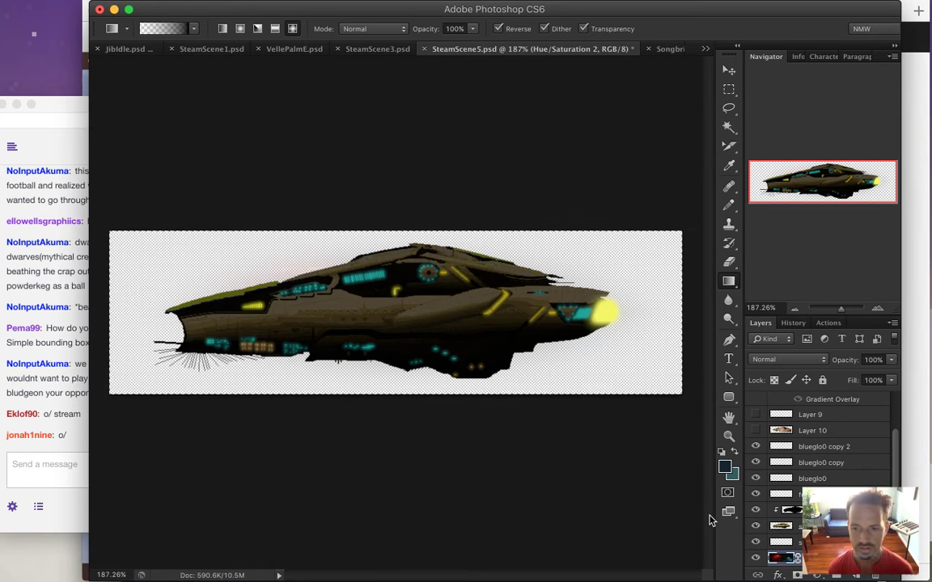
Step: Check the Layer 2 background in SteamScene3.psd, and switch to Safari to review the Story and Links sections of Songbringer.html
{"action": "left_click", "coordinate": [380, 50]}
{"action": "left_click", "coordinate": [773, 483]}
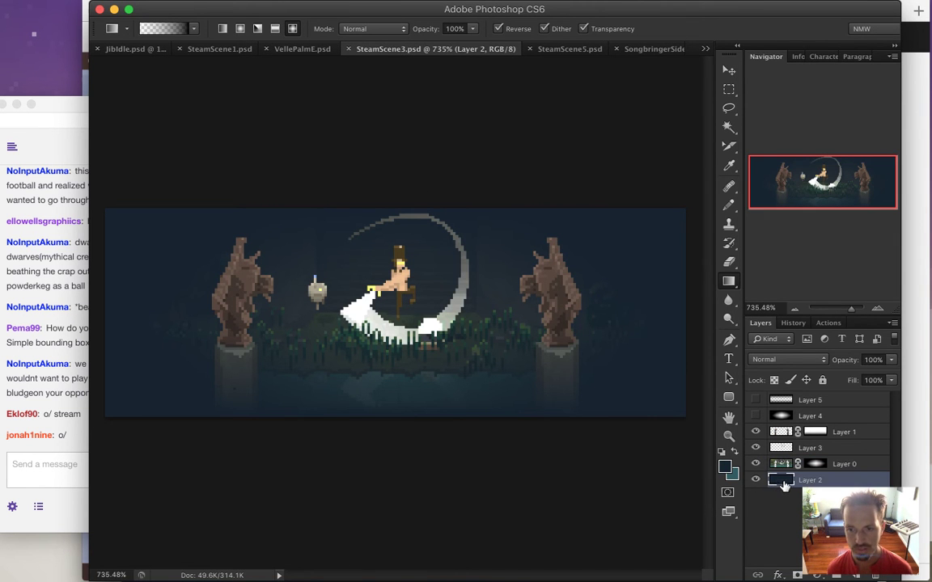
{"action": "key", "text": "super+Tab"}
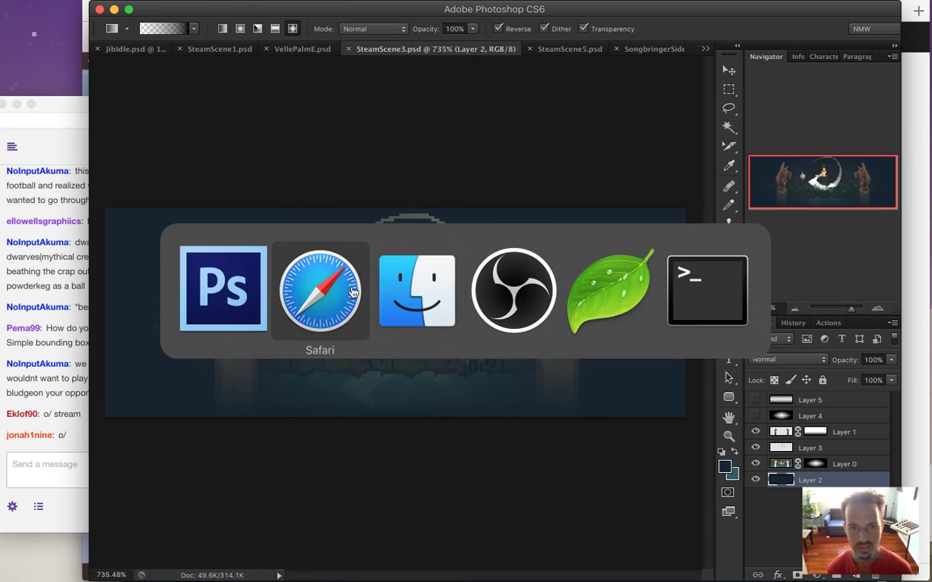
{"action": "key", "text": "super+Tab"}
{"action": "left_click", "coordinate": [223, 291]}
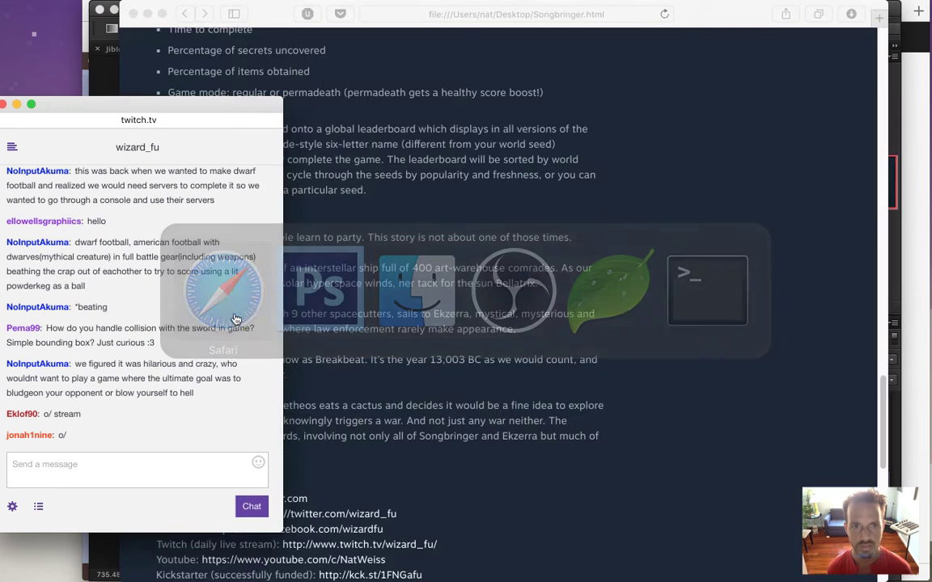
{"action": "left_click_drag", "start_coordinate": [882, 412], "coordinate": [896, 429]}
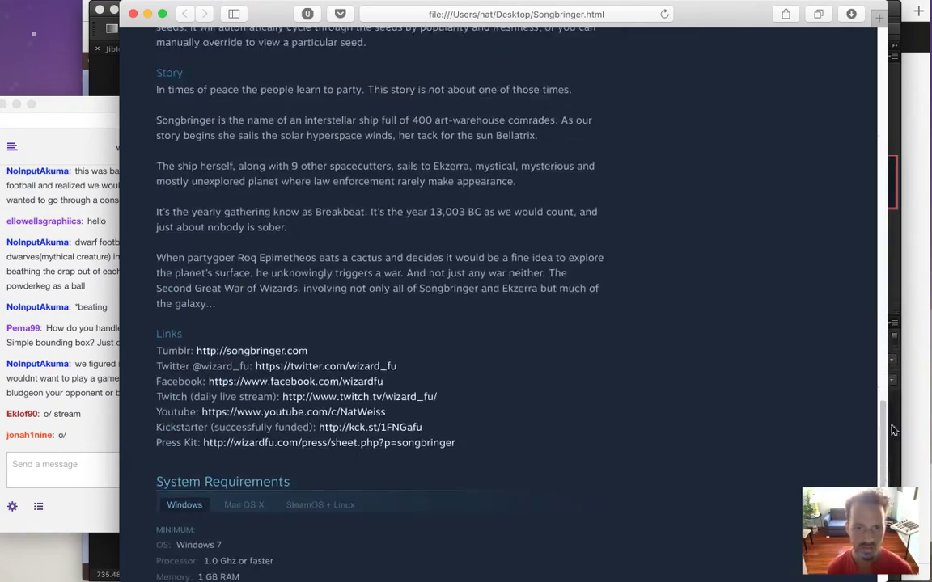
Step: Review the Songbringer.html store page from the screenshots and reviews down to the Procedurally Generated section
{"action": "left_click_drag", "start_coordinate": [885, 470], "coordinate": [823, 159]}
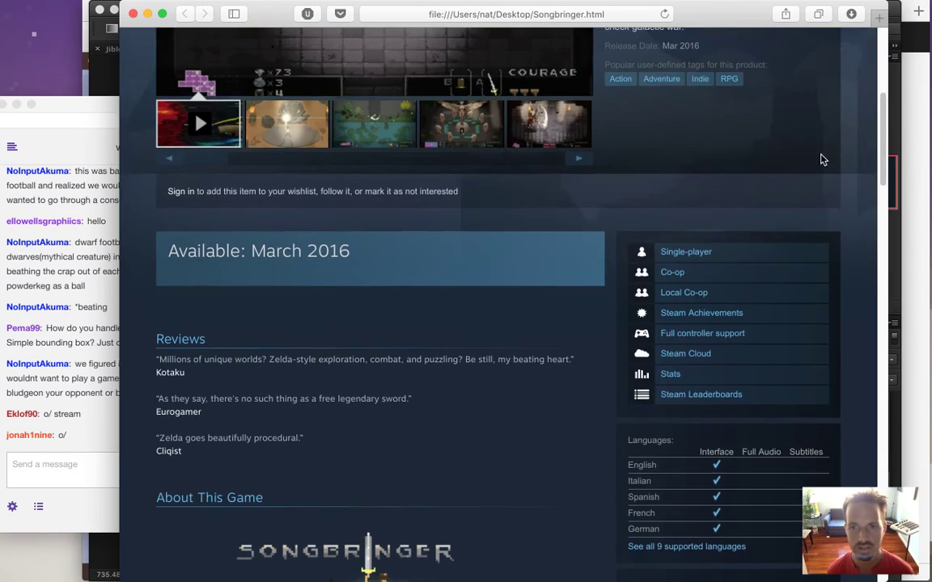
{"action": "scroll", "coordinate": [821, 146], "scroll_direction": "up", "scroll_amount": 5}
{"action": "scroll", "coordinate": [822, 109], "scroll_direction": "down", "scroll_amount": 3}
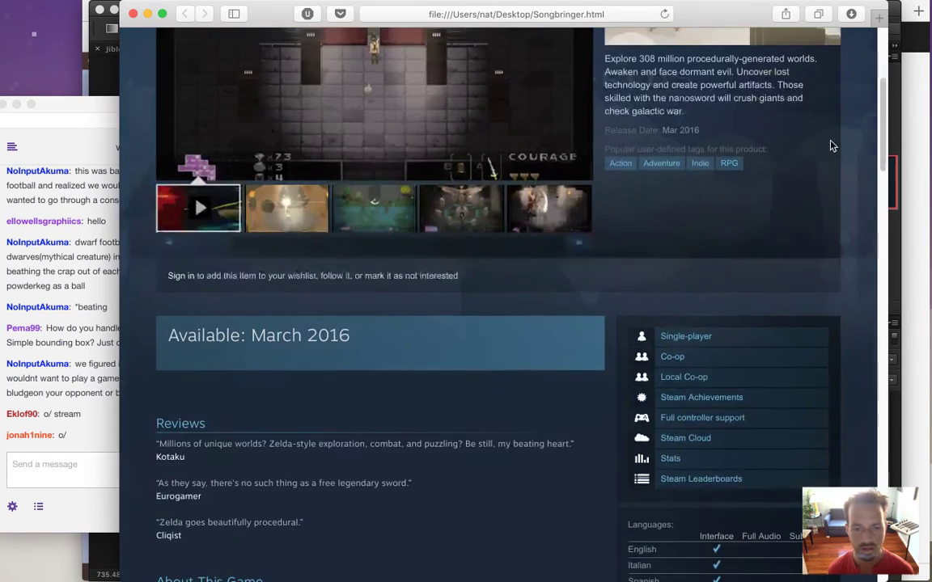
{"action": "scroll", "coordinate": [834, 158], "scroll_direction": "down", "scroll_amount": 2}
{"action": "scroll", "coordinate": [845, 227], "scroll_direction": "down", "scroll_amount": 6}
{"action": "scroll", "coordinate": [852, 266], "scroll_direction": "down", "scroll_amount": 1}
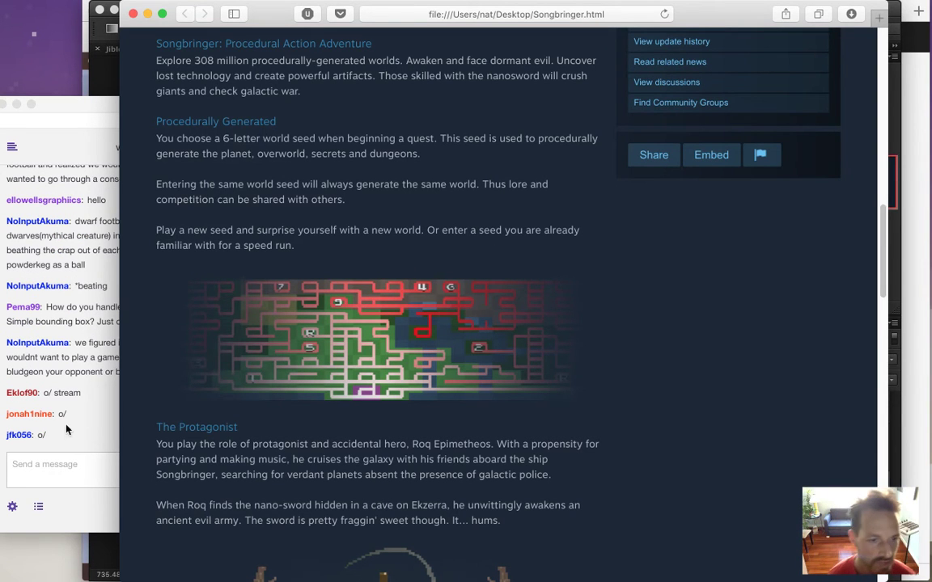
Step: Read the newest Twitch chat greeting and review the rest of Songbringer.html from the protagonist image down to the Story section
{"action": "double_click", "coordinate": [41, 435]}
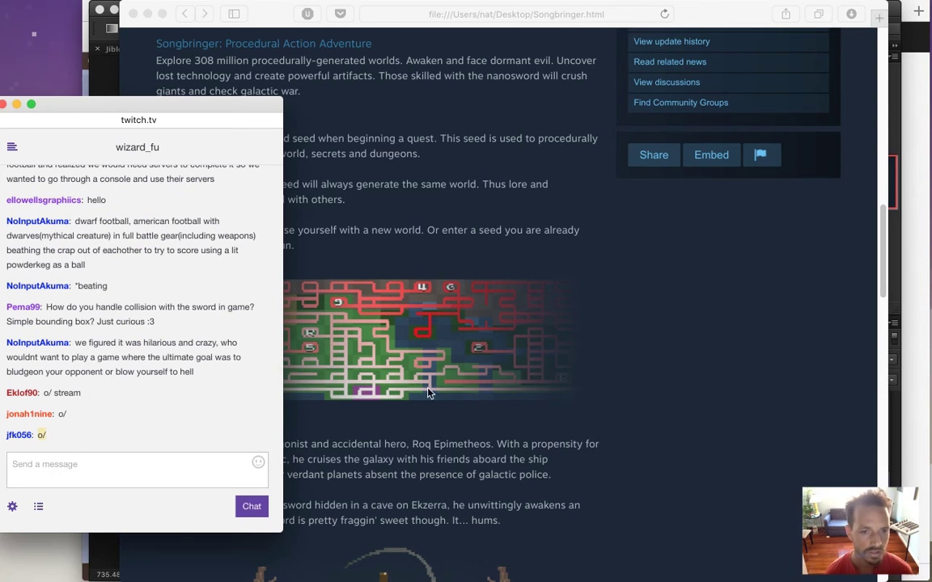
{"action": "left_click", "coordinate": [639, 441]}
{"action": "scroll", "coordinate": [883, 301], "scroll_direction": "down", "scroll_amount": 10}
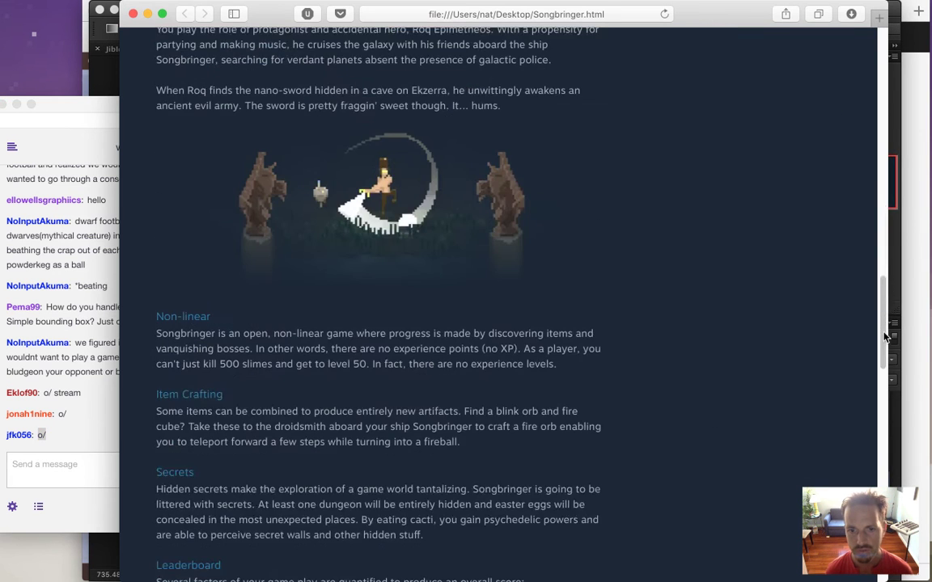
{"action": "left_click_drag", "start_coordinate": [884, 366], "coordinate": [887, 436]}
{"action": "scroll", "coordinate": [887, 435], "scroll_direction": "down", "scroll_amount": 1}
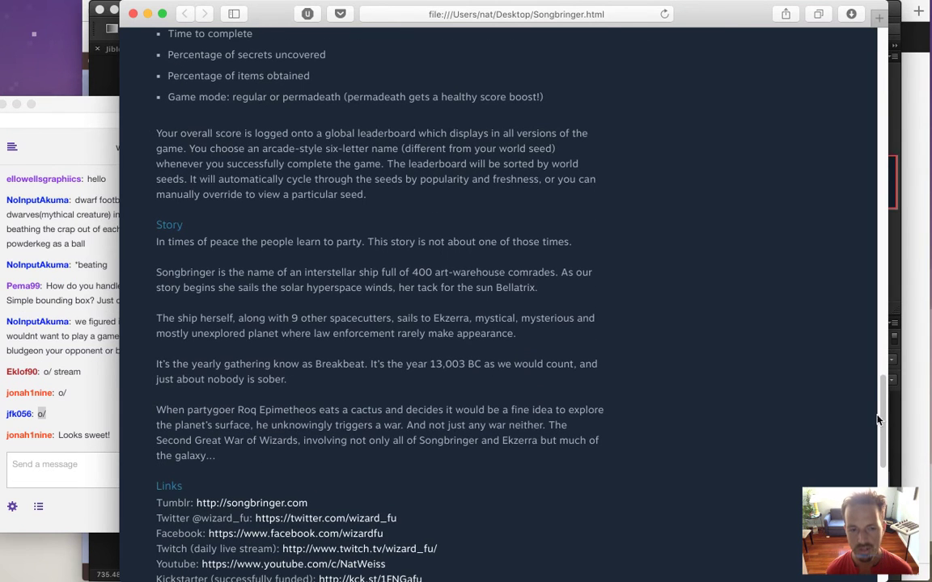
Step: Switch back to Photoshop, close SongbringerSide1.psd without saving its changes, and bring SteamScene5.psd to the front
{"action": "key", "text": "super+Tab"}
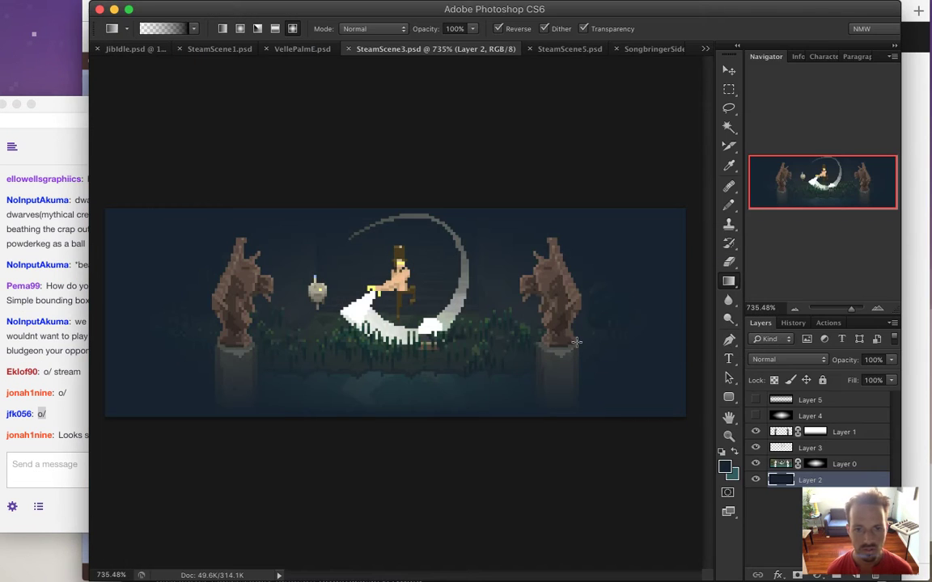
{"action": "left_click", "coordinate": [659, 51]}
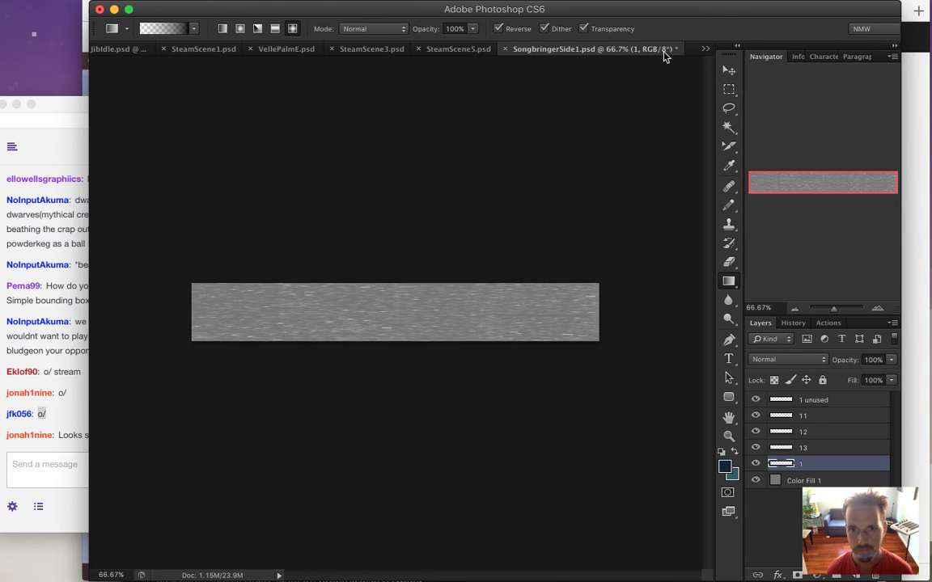
{"action": "left_click", "coordinate": [506, 50]}
{"action": "left_click", "coordinate": [426, 206]}
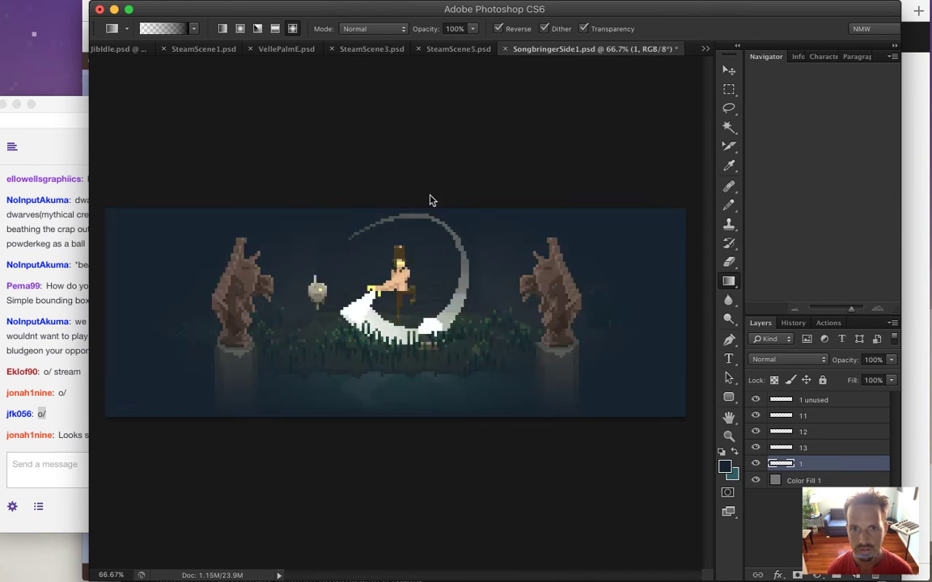
{"action": "left_click", "coordinate": [637, 50]}
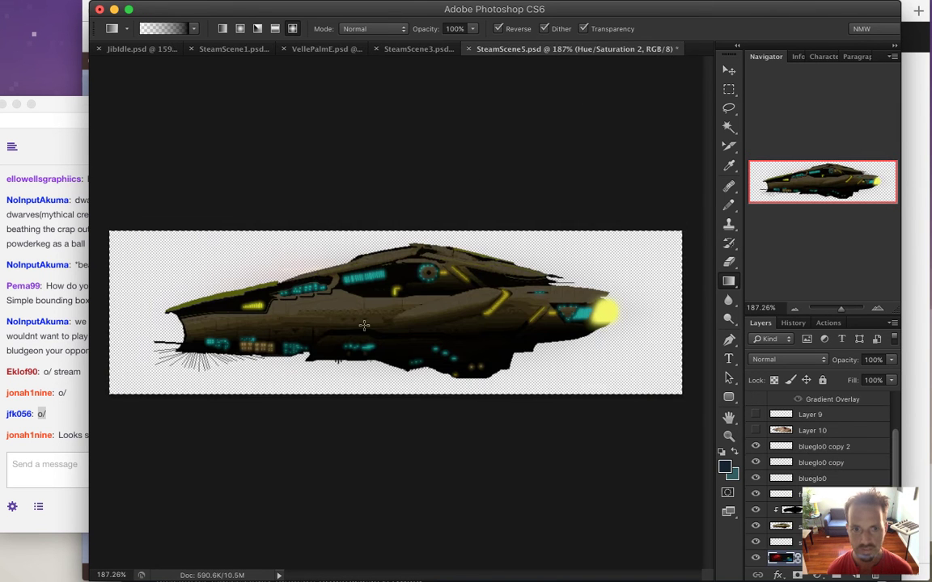
Step: Add a dark navy solid-colour fill layer and place it beneath the Hue/Saturation 2 layer as the background
{"action": "left_click", "coordinate": [817, 575]}
{"action": "left_click", "coordinate": [844, 354]}
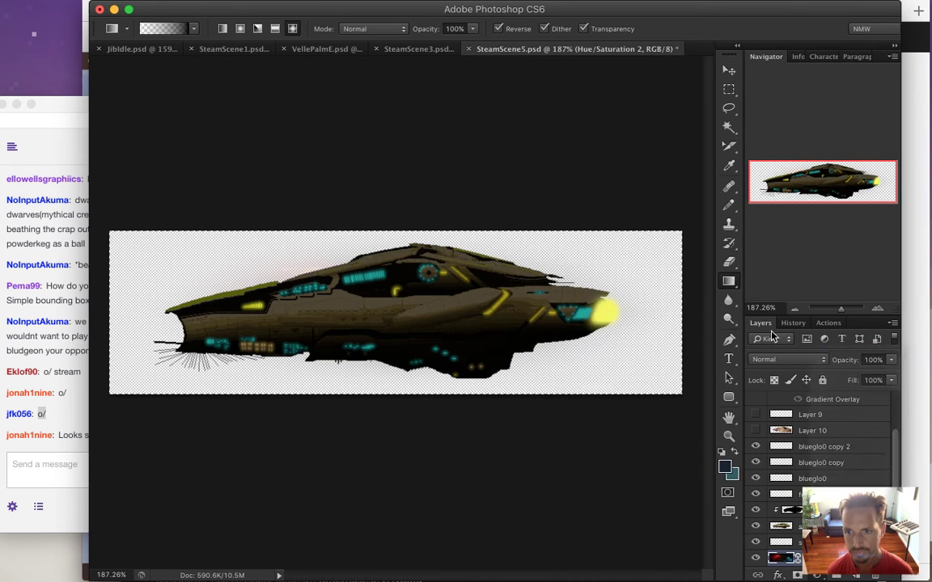
{"action": "left_click", "coordinate": [833, 207]}
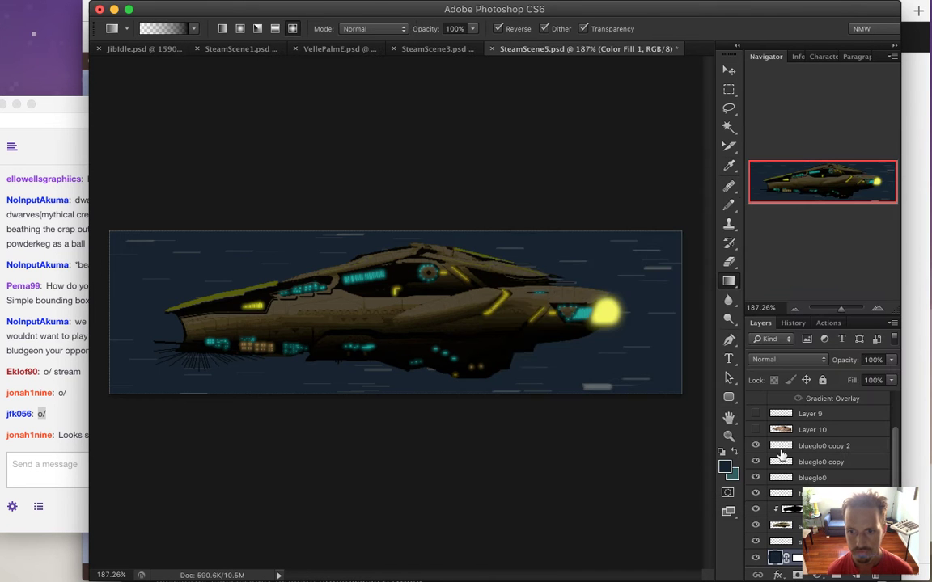
{"action": "scroll", "coordinate": [849, 485], "scroll_direction": "down", "scroll_amount": 1}
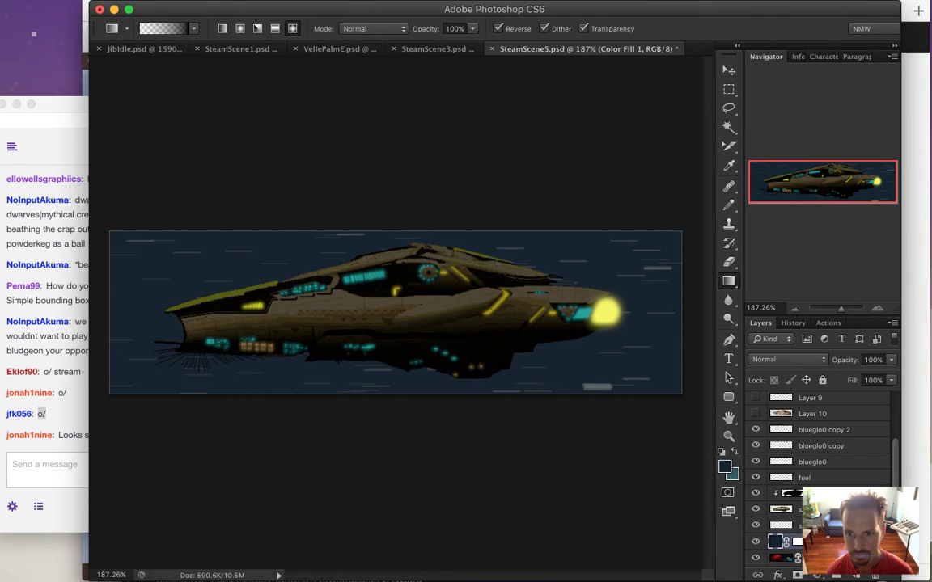
{"action": "left_click_drag", "start_coordinate": [777, 541], "coordinate": [785, 570]}
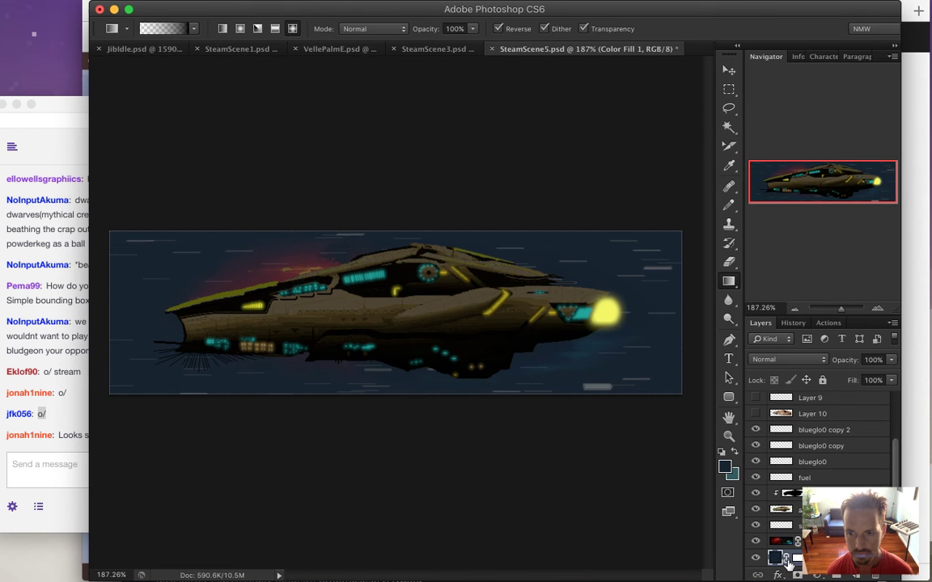
Step: Delete the layer mask from the navy fill layer and save SteamScene5.psd
{"action": "right_click", "coordinate": [789, 565]}
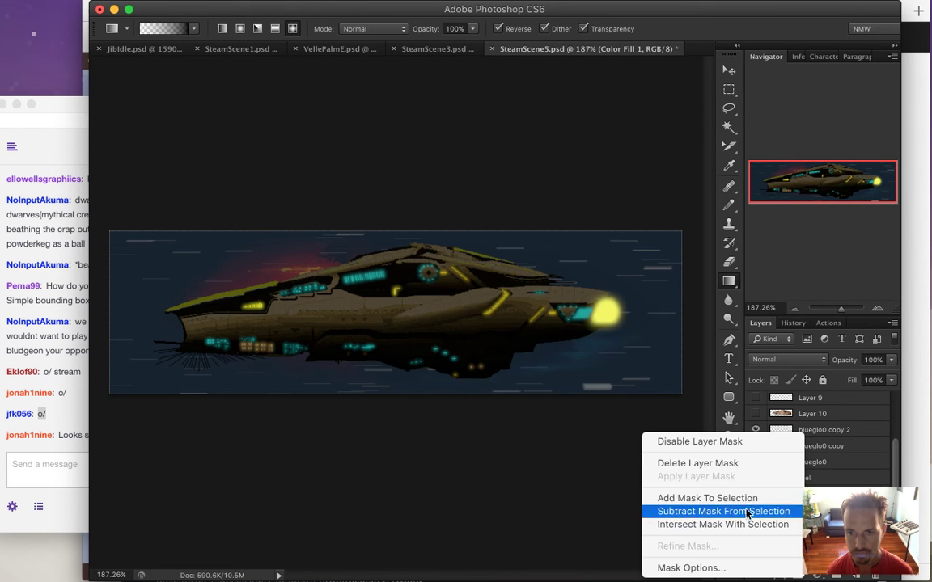
{"action": "left_click", "coordinate": [734, 465]}
{"action": "key", "text": "super+s"}
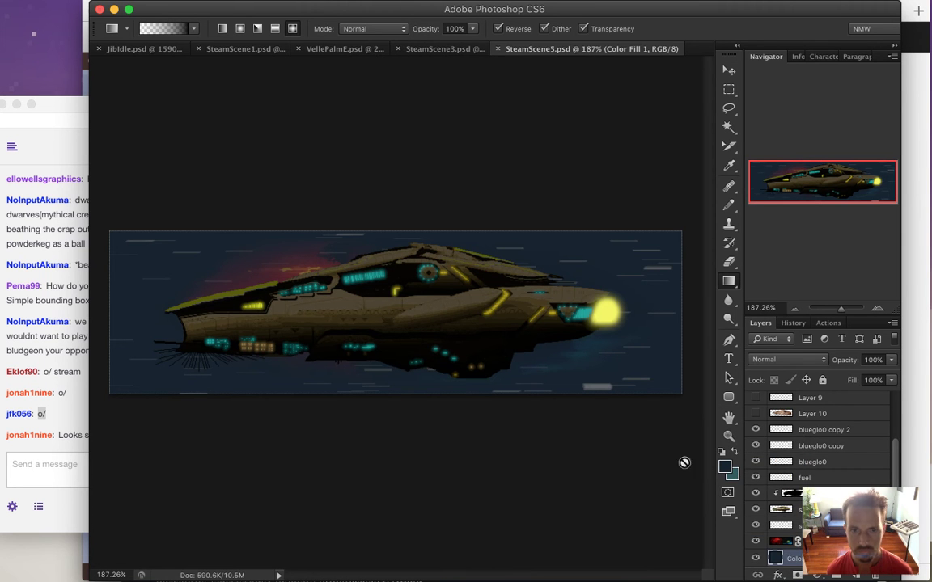
Step: Display the Hue/Saturation 2 layer's mask on its own, select the whole canvas and fill the mask with black
{"action": "key", "text": "alt+bracketright"}
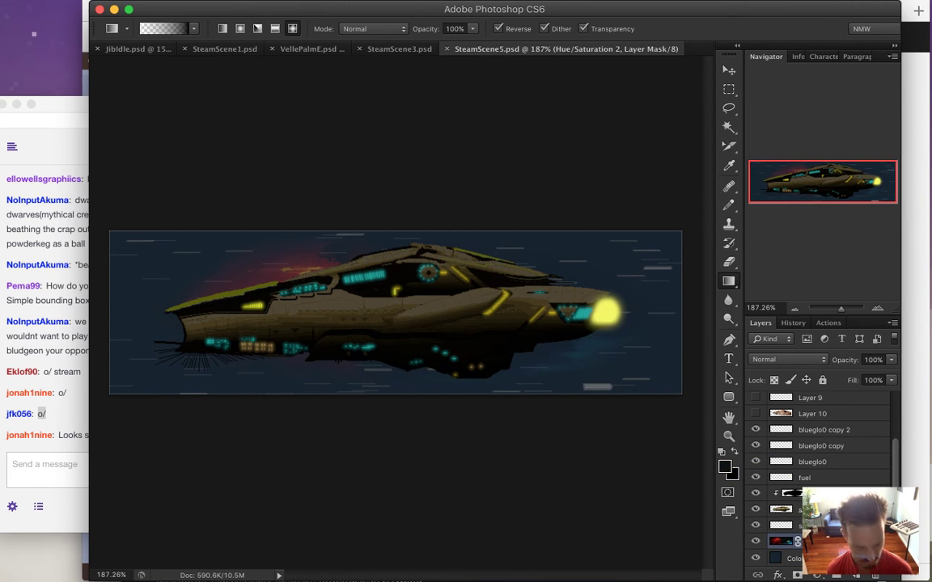
{"action": "key", "text": "alt+backslash"}
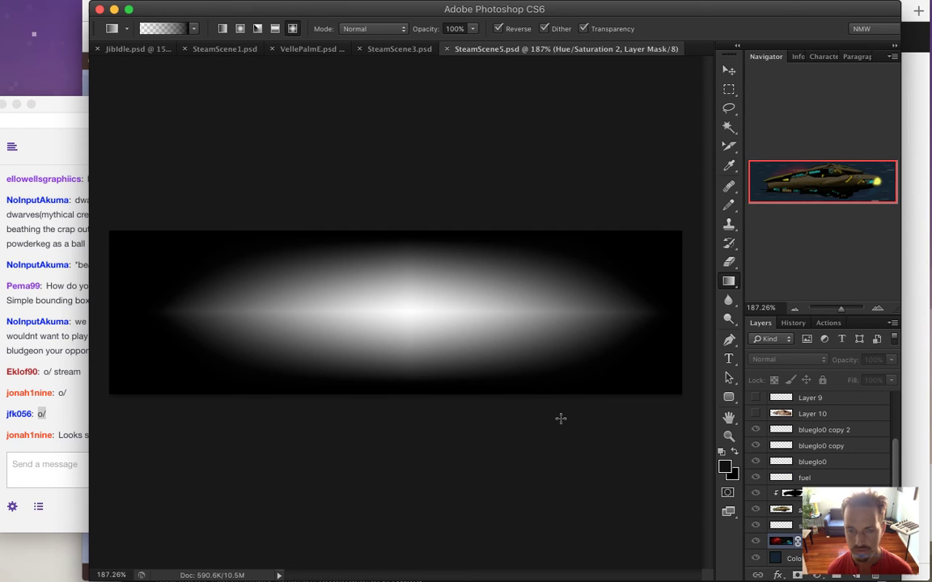
{"action": "key", "text": "super+a"}
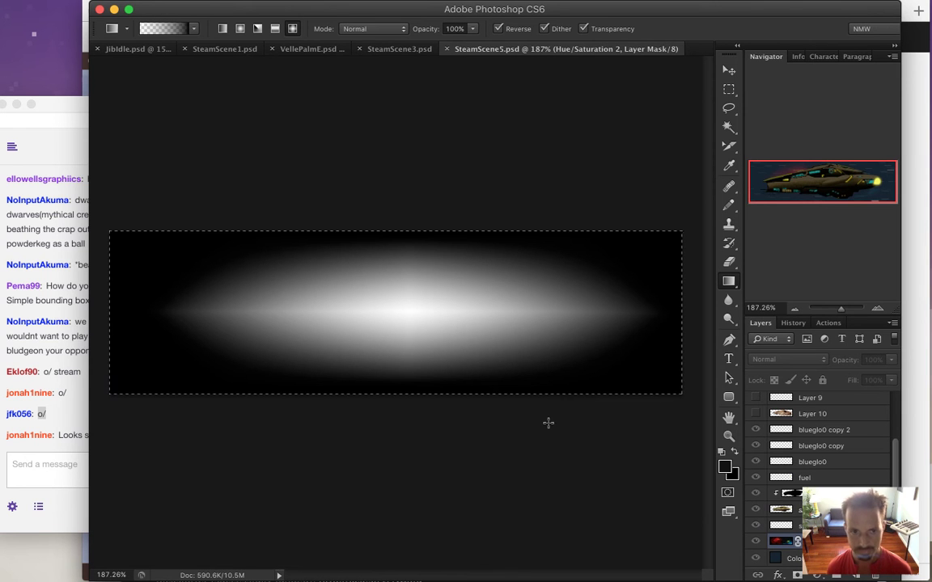
{"action": "key", "text": "alt+BackSpace"}
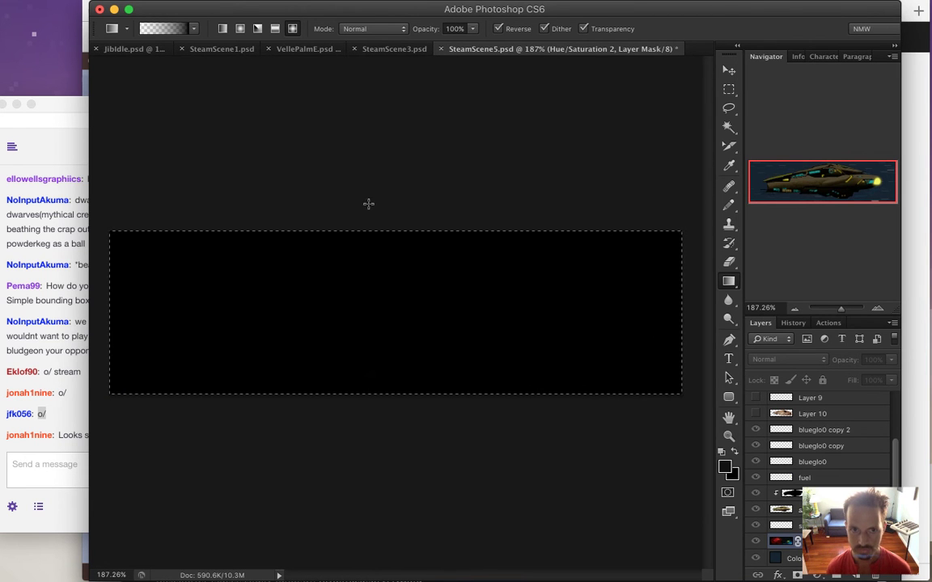
Step: Refill the whole mask with white using the Paint Bucket, and make black the foreground and white the background colour
{"action": "left_click", "coordinate": [726, 468]}
{"action": "left_click_drag", "start_coordinate": [698, 386], "coordinate": [697, 215]}
{"action": "left_click", "coordinate": [821, 208]}
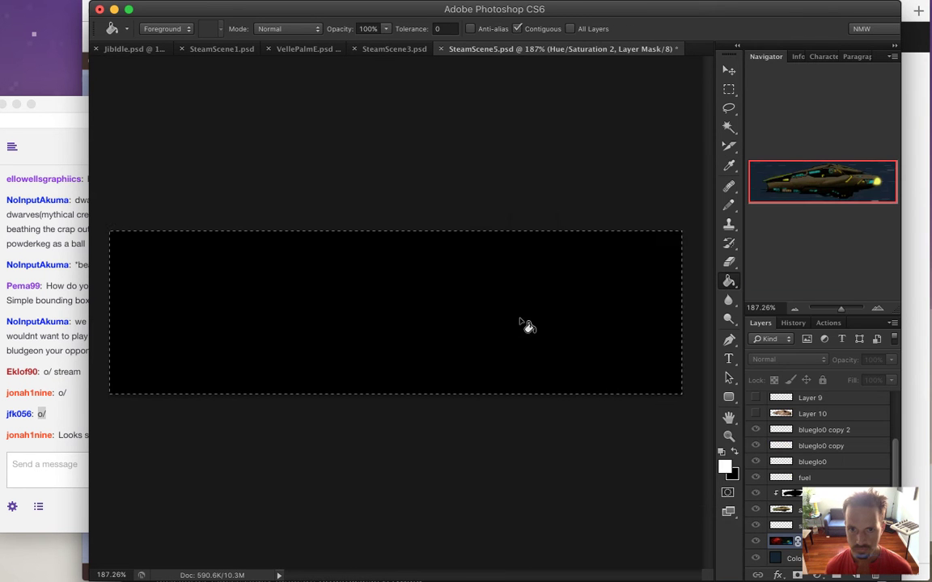
{"action": "key", "text": "shift+g"}
{"action": "left_click", "coordinate": [562, 357]}
{"action": "left_click", "coordinate": [733, 450]}
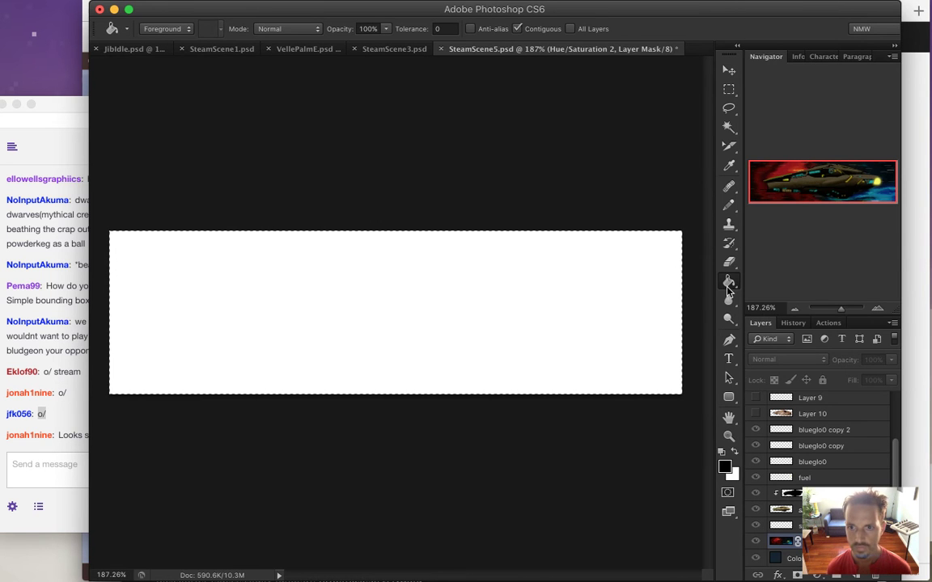
Step: Try a small diamond gradient from the mask's centre towards its upper edge, and refill the mask with white
{"action": "left_click", "coordinate": [729, 288]}
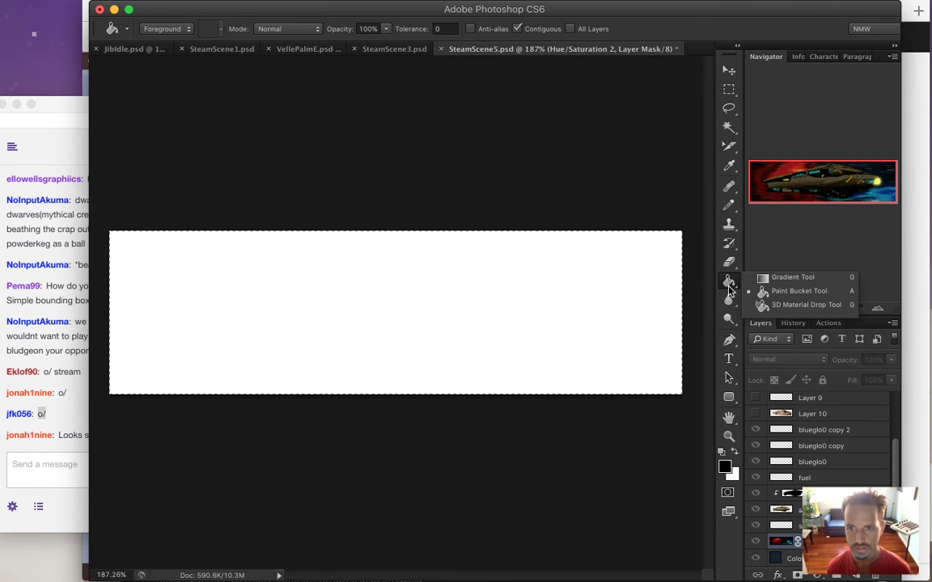
{"action": "left_click", "coordinate": [789, 277]}
{"action": "left_click_drag", "start_coordinate": [417, 313], "coordinate": [417, 241]}
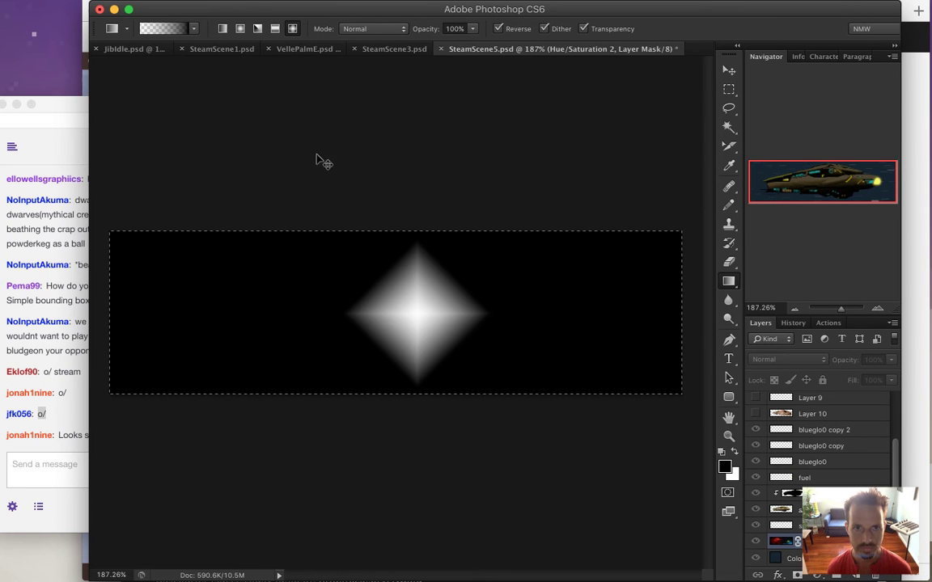
{"action": "key", "text": "super+BackSpace"}
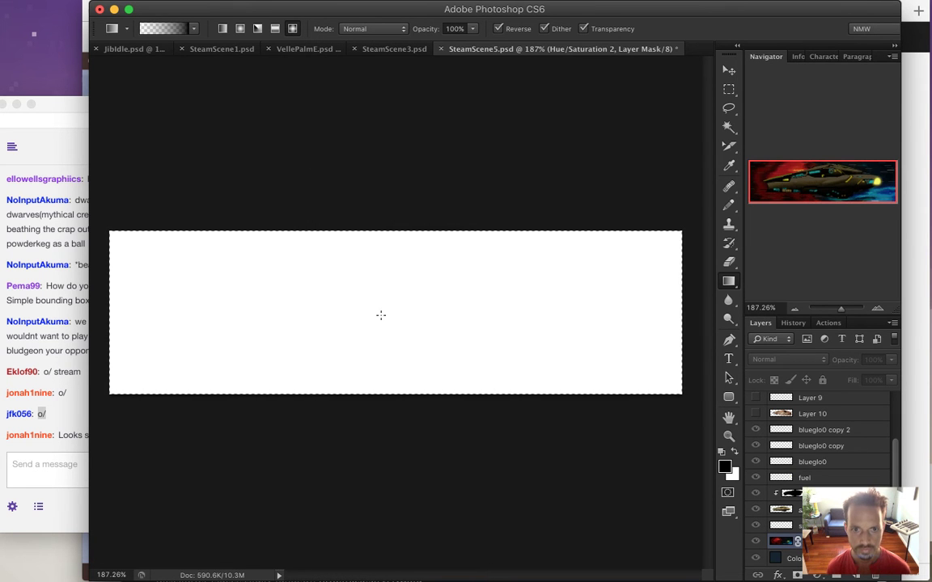
Step: Try wide diamond gradients from the mask's centre out towards its side edge, undoing each attempt
{"action": "left_click_drag", "start_coordinate": [386, 315], "coordinate": [653, 330]}
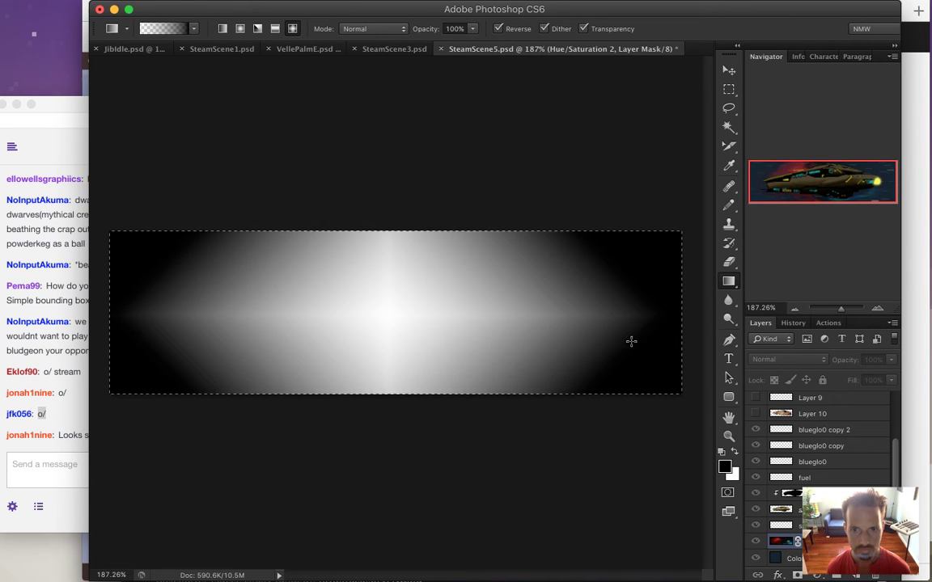
{"action": "key", "text": "super+z"}
{"action": "left_click_drag", "start_coordinate": [408, 316], "coordinate": [676, 322]}
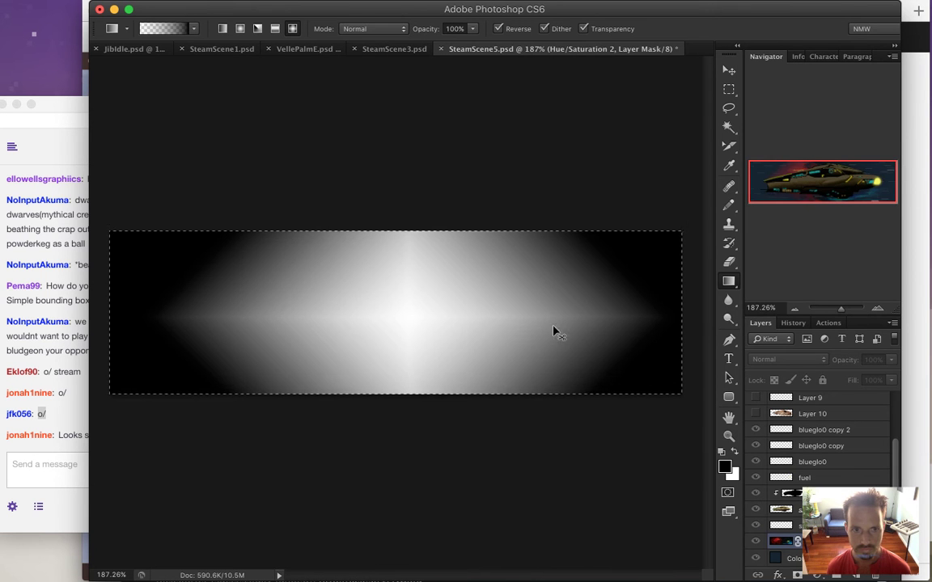
{"action": "key", "text": "super+z"}
{"action": "left_click_drag", "start_coordinate": [401, 318], "coordinate": [682, 375]}
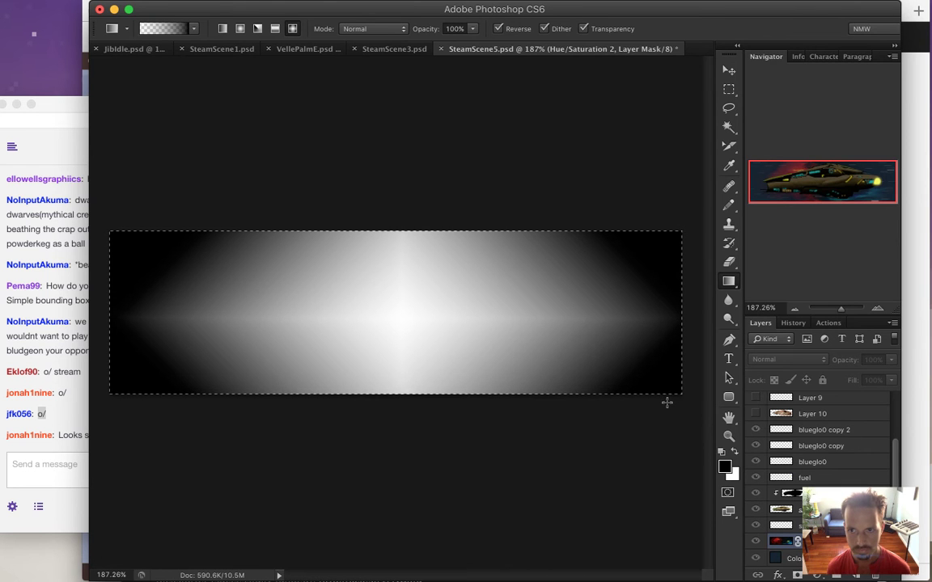
{"action": "key", "text": "super+z"}
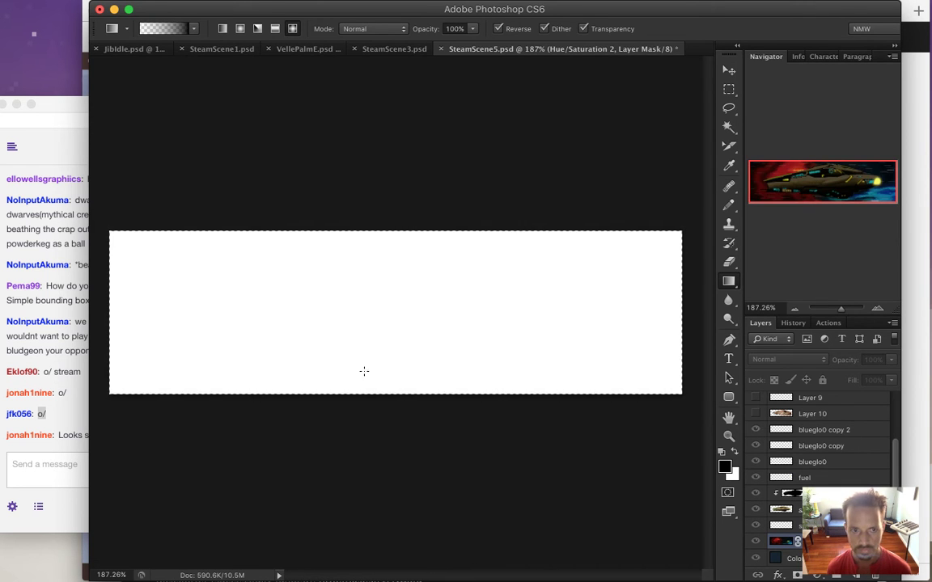
Step: Switch the gradient style to linear and try fades near the mask's upper edge, undoing each attempt
{"action": "left_click", "coordinate": [222, 28]}
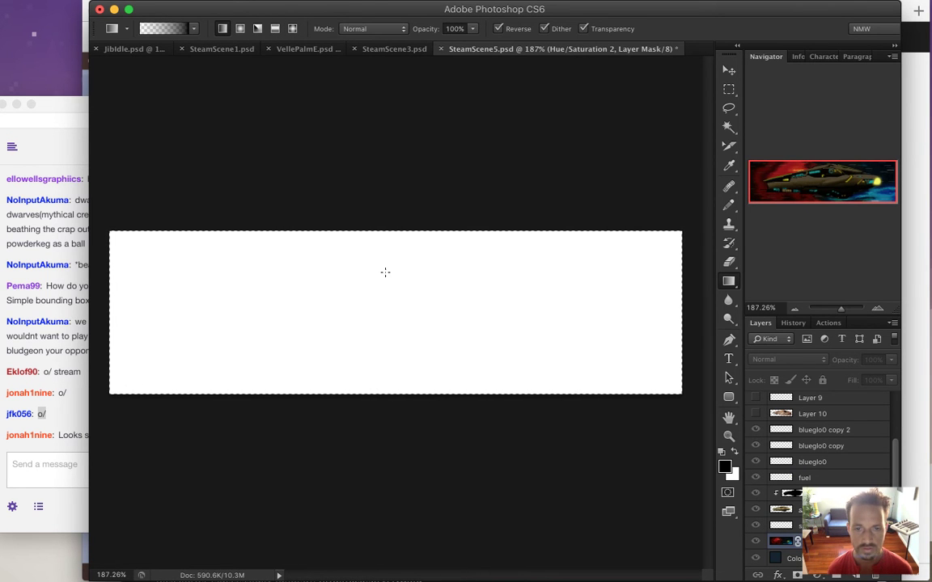
{"action": "left_click_drag", "start_coordinate": [398, 245], "coordinate": [426, 317]}
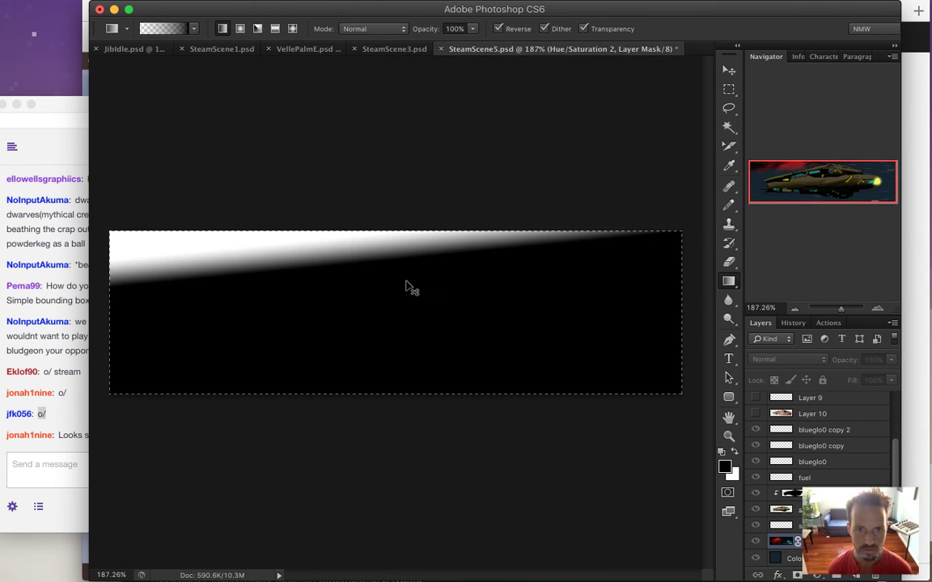
{"action": "key", "text": "super+z"}
{"action": "left_click_drag", "start_coordinate": [399, 286], "coordinate": [414, 199]}
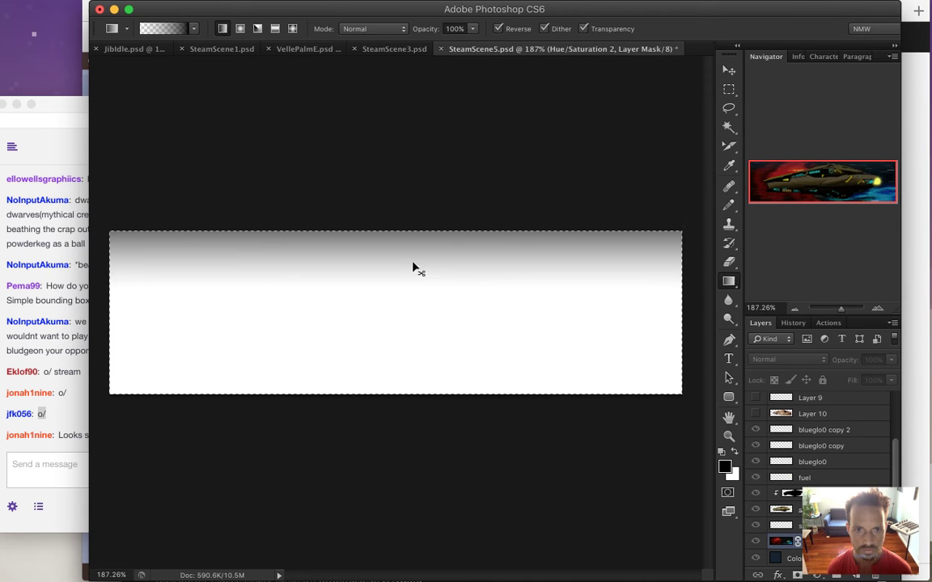
{"action": "key", "text": "super+z"}
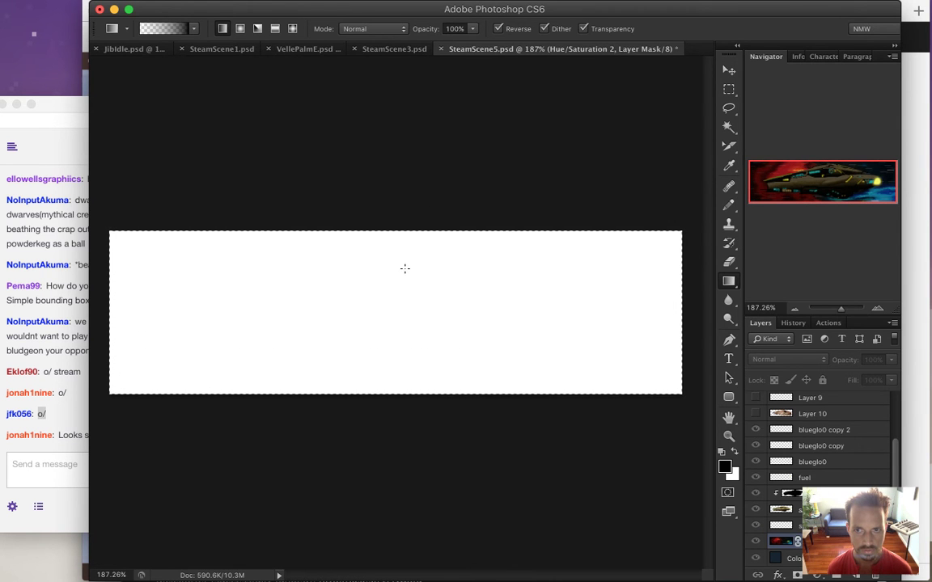
Step: Fade all four edges of the Hue/Saturation 2 mask to black with inward linear gradients, leaving the middle white
{"action": "left_click_drag", "start_coordinate": [406, 234], "coordinate": [406, 233]}
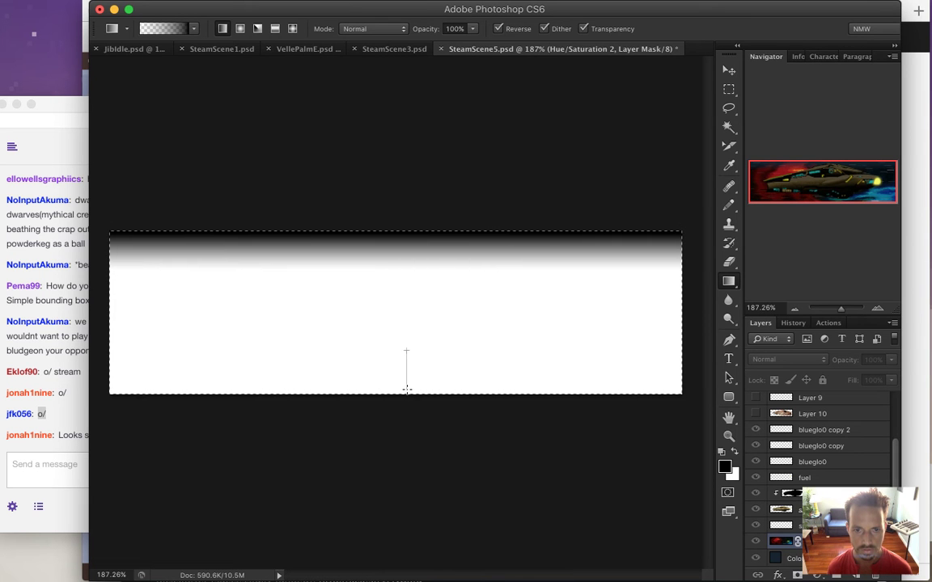
{"action": "left_click_drag", "start_coordinate": [406, 394], "coordinate": [406, 394]}
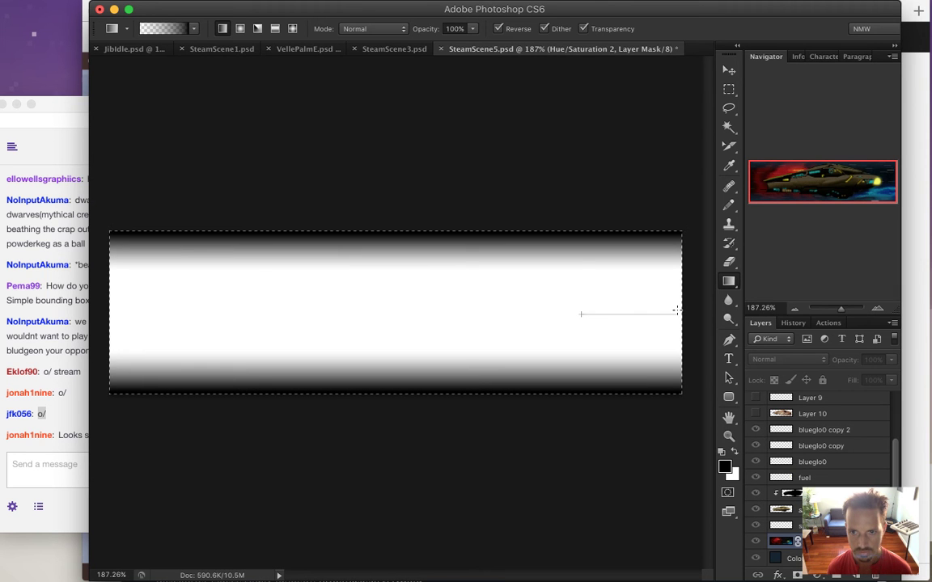
{"action": "left_click_drag", "start_coordinate": [679, 312], "coordinate": [679, 313]}
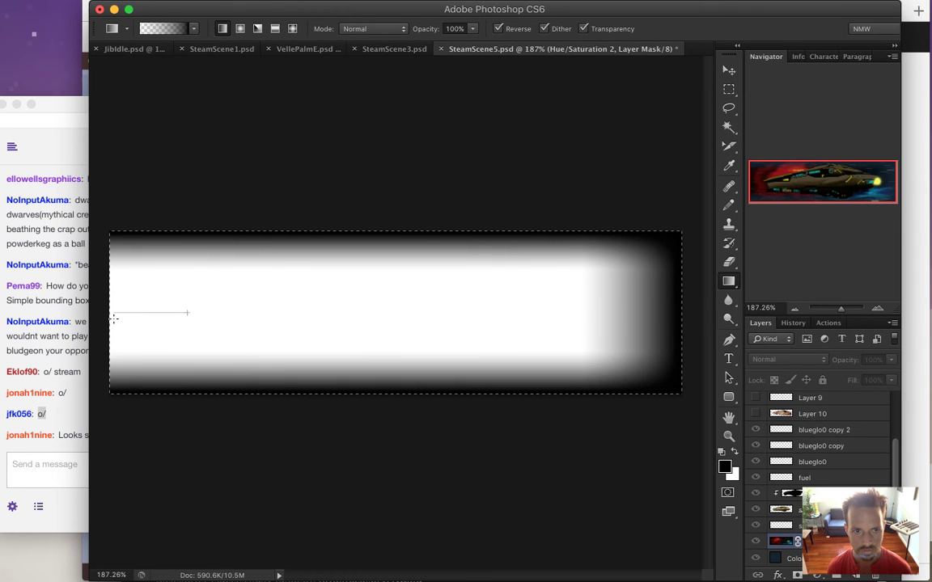
{"action": "left_click_drag", "start_coordinate": [114, 318], "coordinate": [116, 314]}
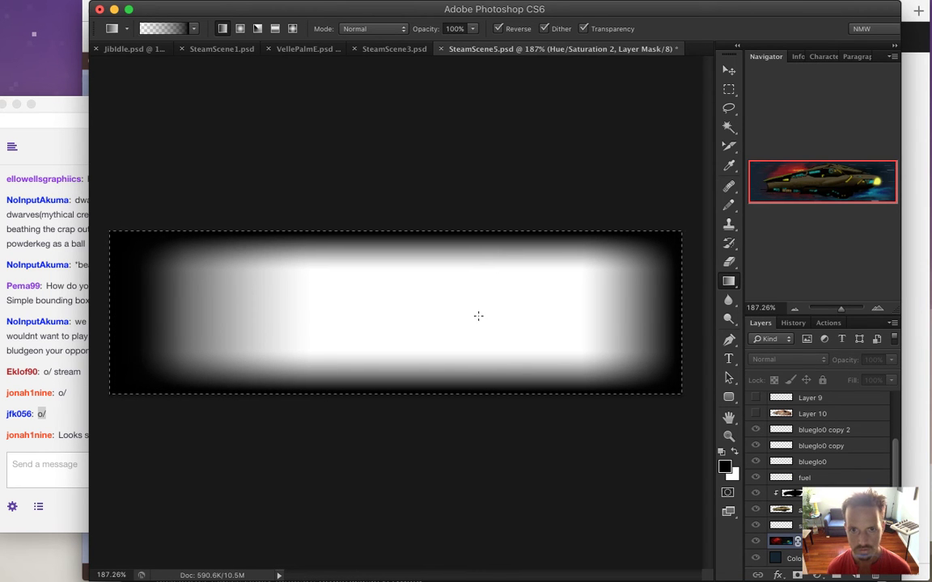
Step: Widen the black fade at the mask's right end with another linear gradient, and return to viewing the full image
{"action": "left_click_drag", "start_coordinate": [675, 308], "coordinate": [675, 309]}
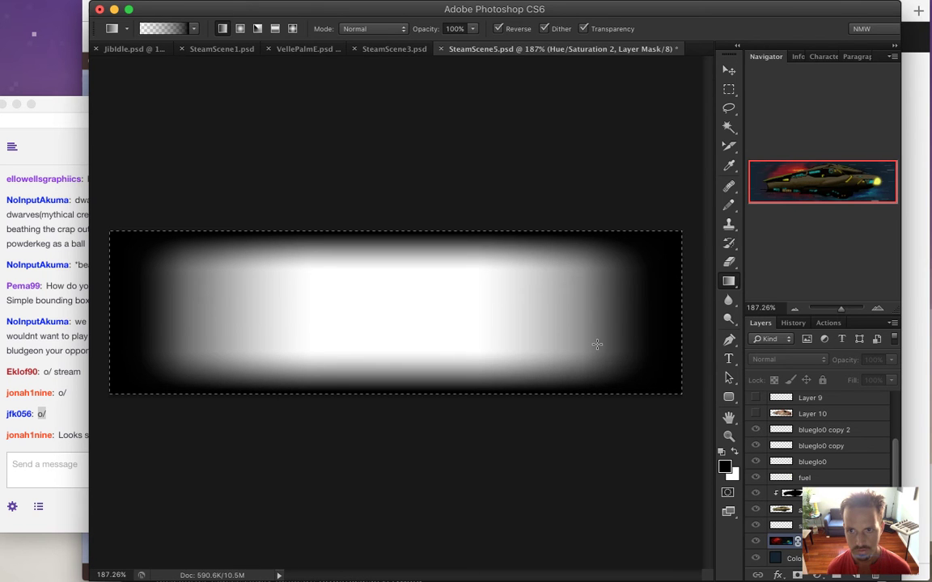
{"action": "key", "text": "ctrl+z"}
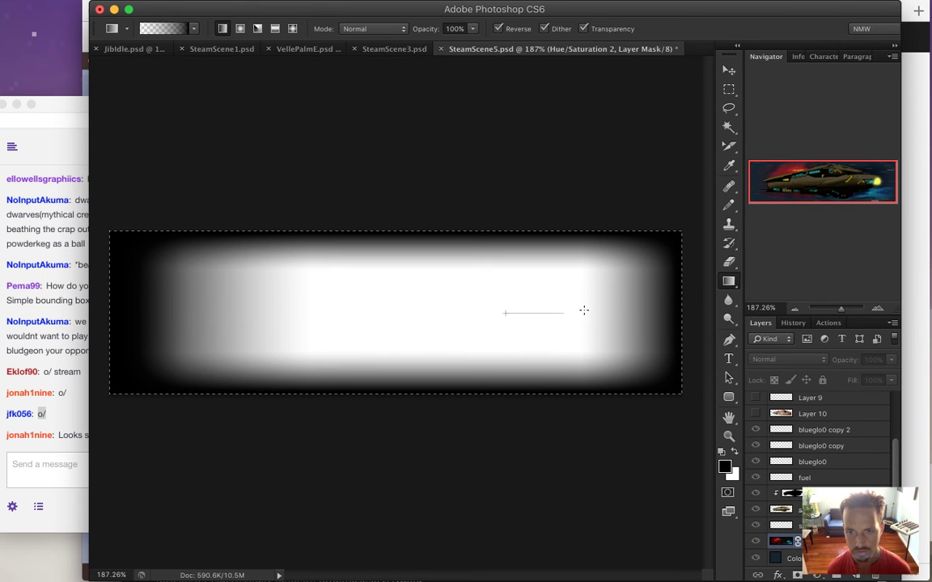
{"action": "left_click_drag", "start_coordinate": [672, 310], "coordinate": [653, 307]}
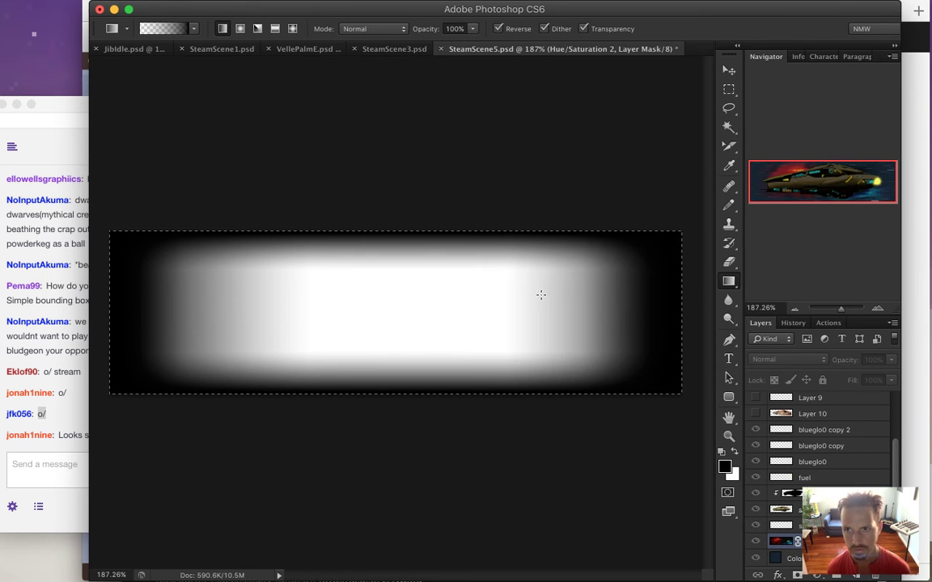
{"action": "key", "text": "ctrl+2"}
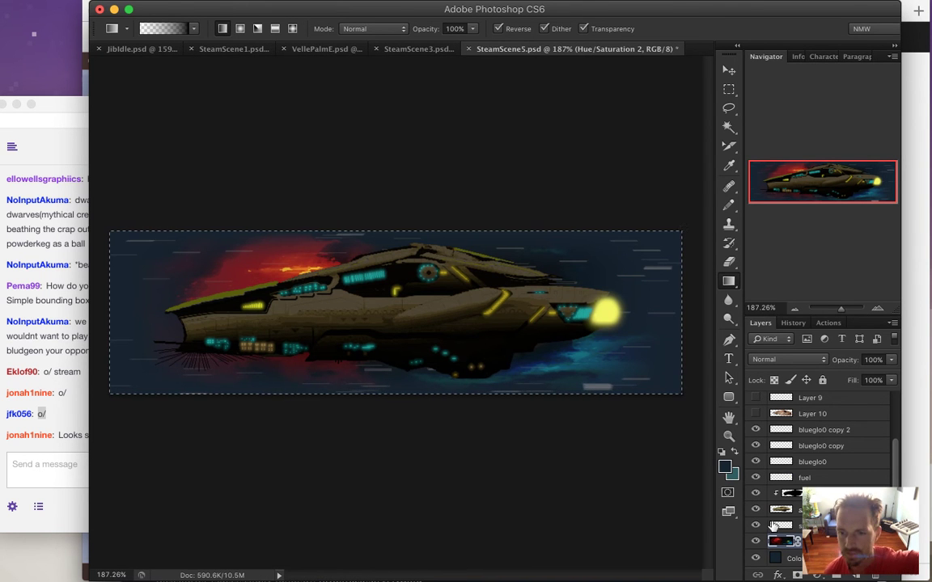
Step: Compare the image with the Hue/Saturation 2 layer hidden and shown, and reduce that layer's opacity to 5%
{"action": "left_click", "coordinate": [756, 540]}
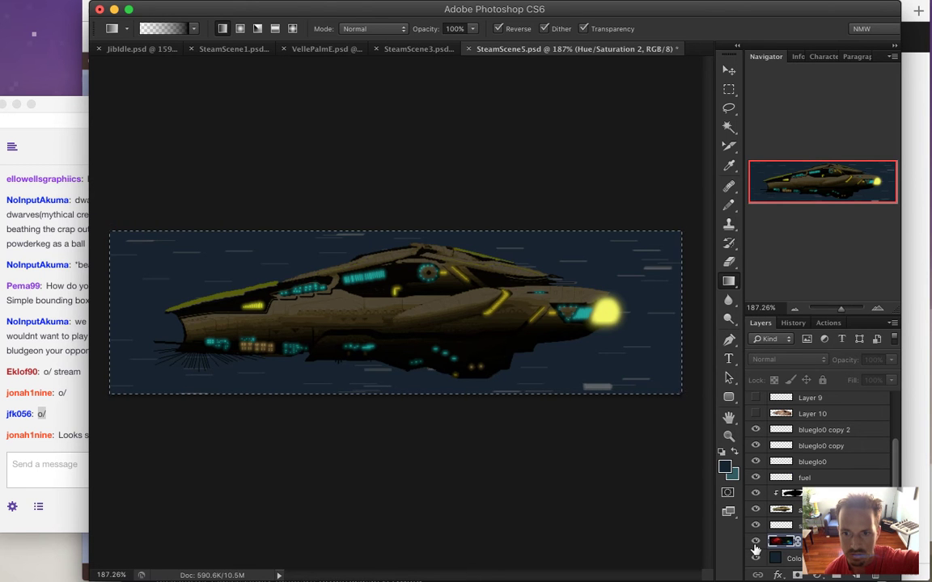
{"action": "left_click", "coordinate": [757, 542]}
{"action": "left_click", "coordinate": [892, 361]}
{"action": "left_click_drag", "start_coordinate": [859, 378], "coordinate": [853, 379]}
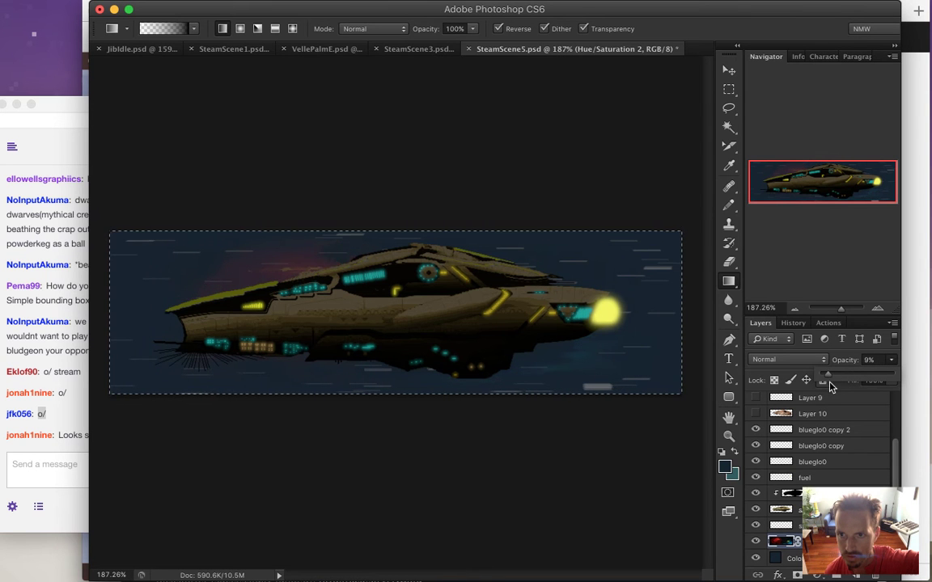
{"action": "left_click_drag", "start_coordinate": [827, 381], "coordinate": [825, 378]}
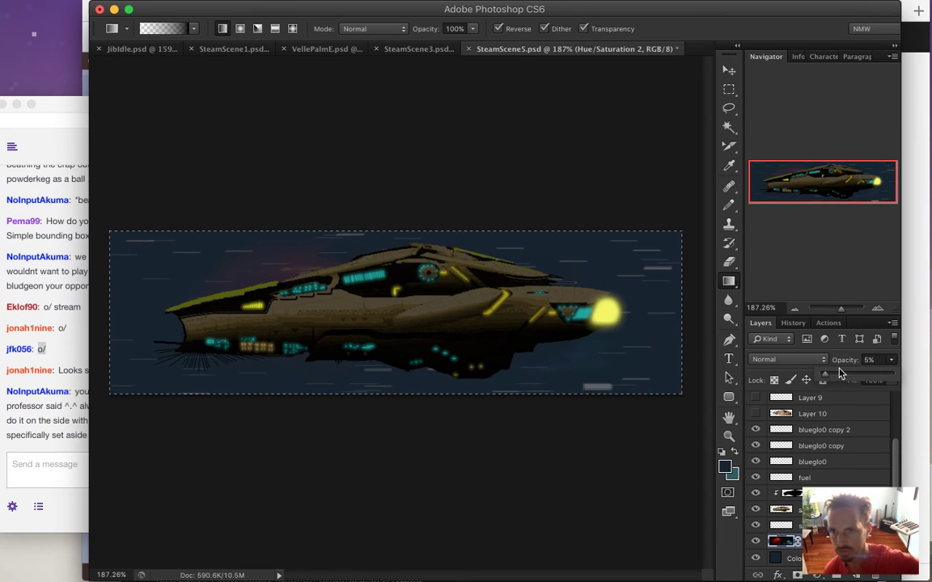
Step: Switch to the Twitch chat window, read the newest message about setting time aside for marketing, and return to Photoshop
{"action": "left_click", "coordinate": [53, 437]}
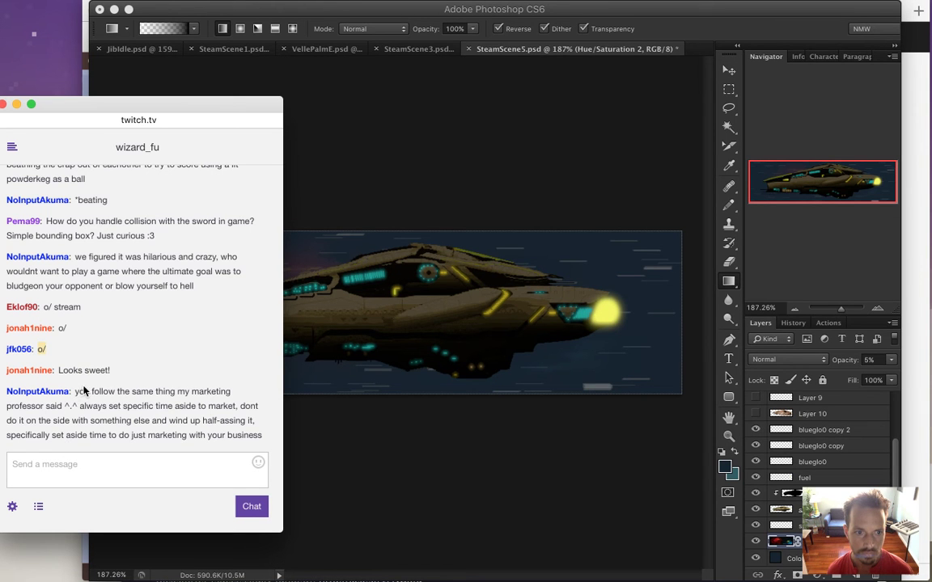
{"action": "left_click_drag", "start_coordinate": [84, 391], "coordinate": [204, 435]}
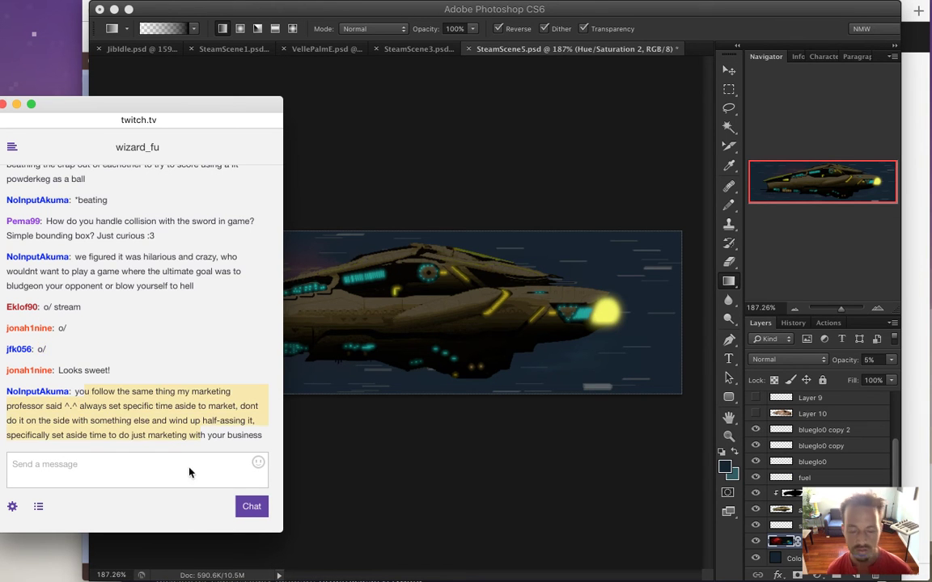
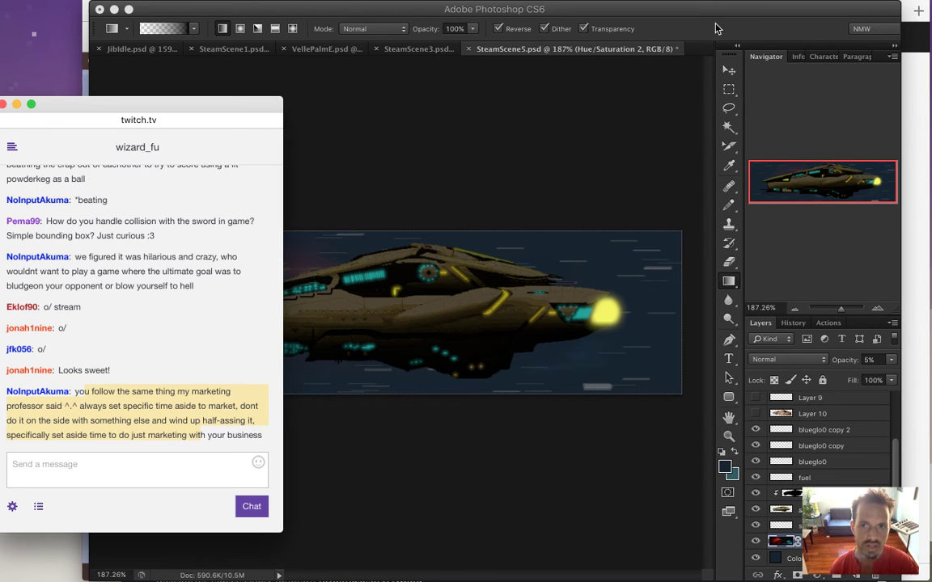
{"action": "left_click", "coordinate": [407, 277]}
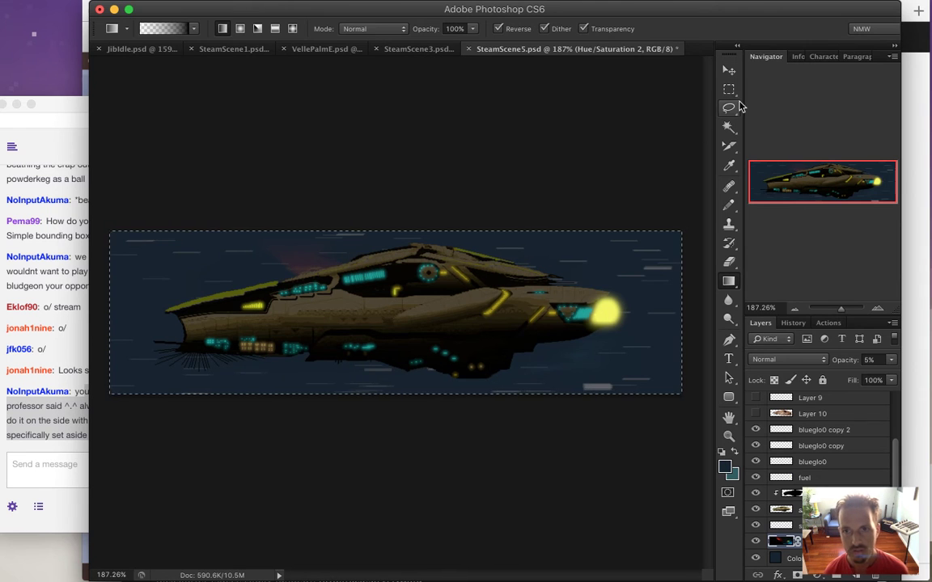
Step: Deselect the canvas and save SteamScene5.psd
{"action": "key", "text": "m"}
{"action": "key", "text": "ctrl+d"}
{"action": "key", "text": "ctrl+s"}
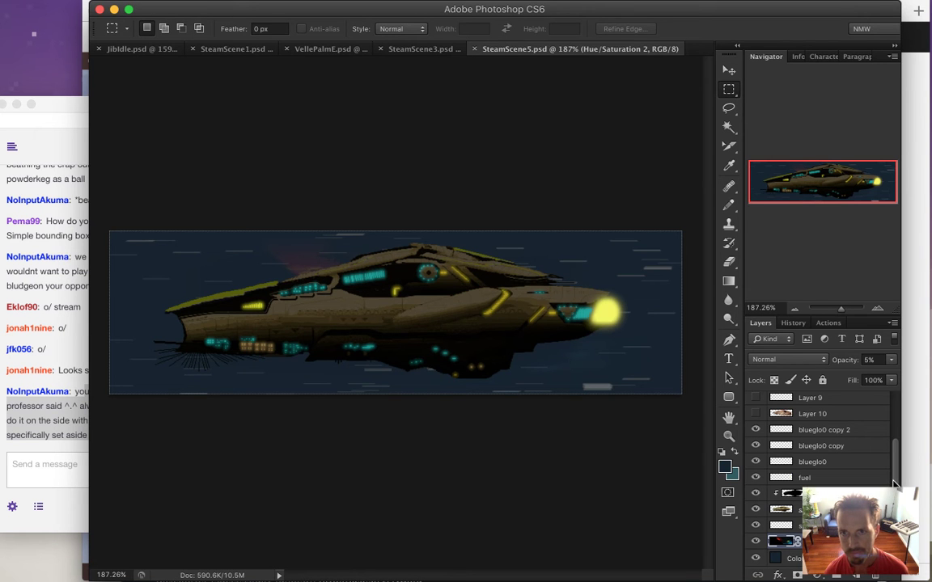
Step: Add a layer mask that reveals everything to the stars copy layer, and display the mask on its own
{"action": "left_click", "coordinate": [780, 525]}
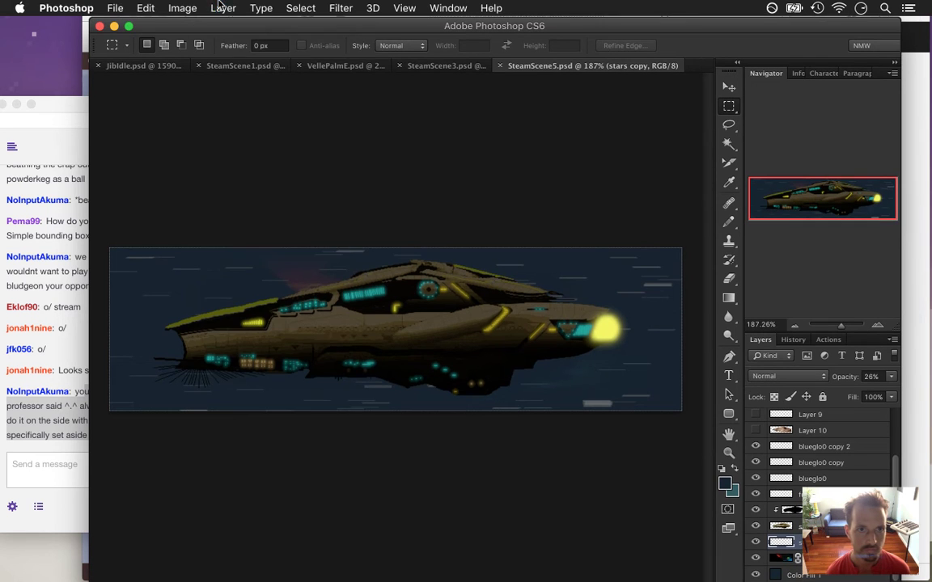
{"action": "left_click", "coordinate": [223, 8]}
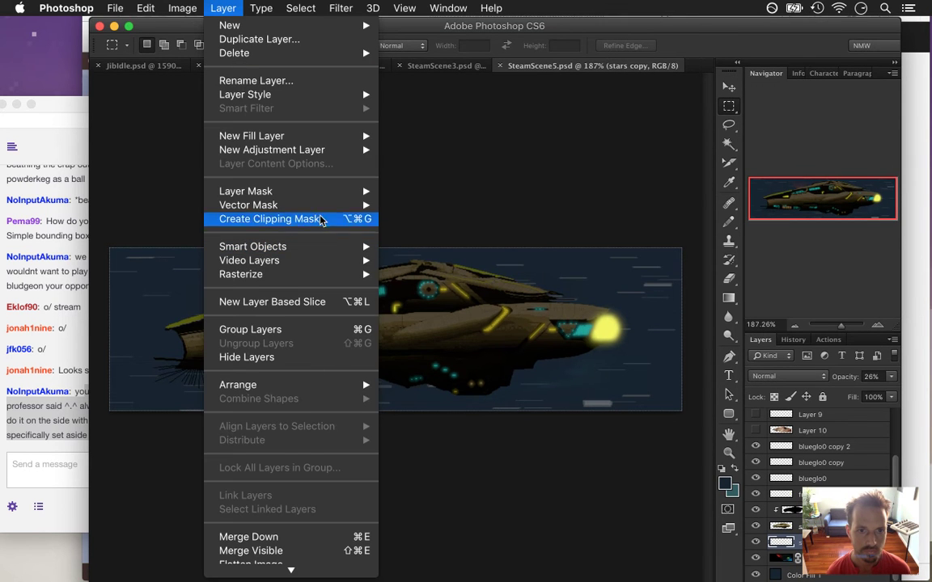
{"action": "mouse_move", "coordinate": [340, 189]}
{"action": "left_click", "coordinate": [416, 191]}
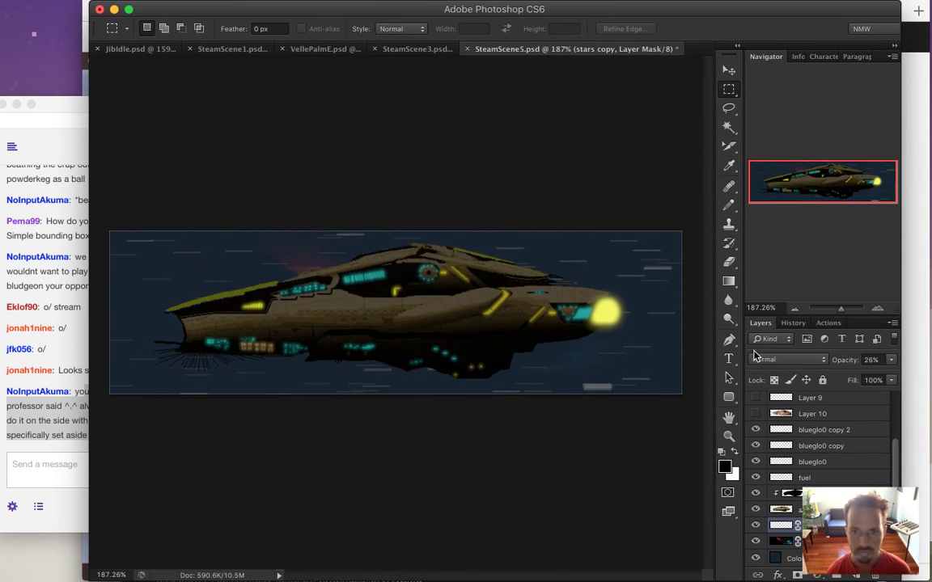
{"action": "left_click", "coordinate": [796, 525], "text": "alt"}
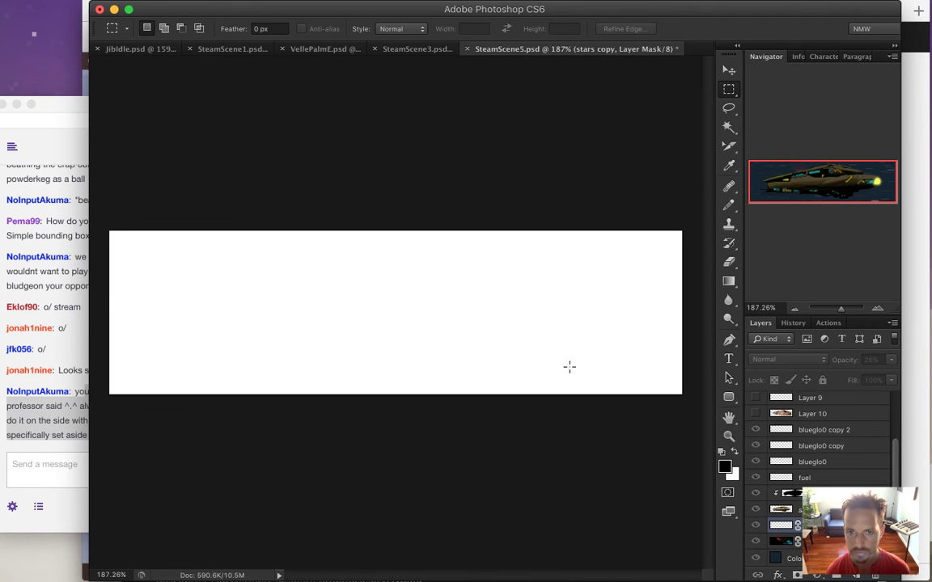
Step: Fade the left and right ends of the stars copy mask to black with linear gradients, and return to viewing the full image
{"action": "left_click_drag", "start_coordinate": [108, 308], "coordinate": [407, 325]}
{"action": "left_click", "coordinate": [728, 281]}
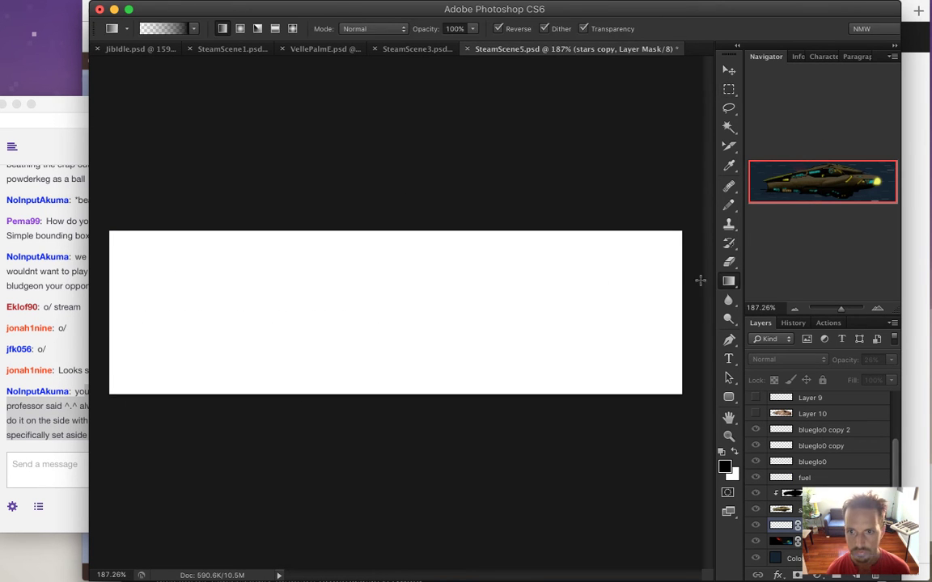
{"action": "mouse_move", "coordinate": [110, 313]}
{"action": "left_mouse_down"}
{"action": "mouse_move", "coordinate": [315, 322]}
{"action": "mouse_move", "coordinate": [254, 306]}
{"action": "mouse_move", "coordinate": [111, 307]}
{"action": "left_mouse_up"}
{"action": "key", "text": "ctrl+z"}
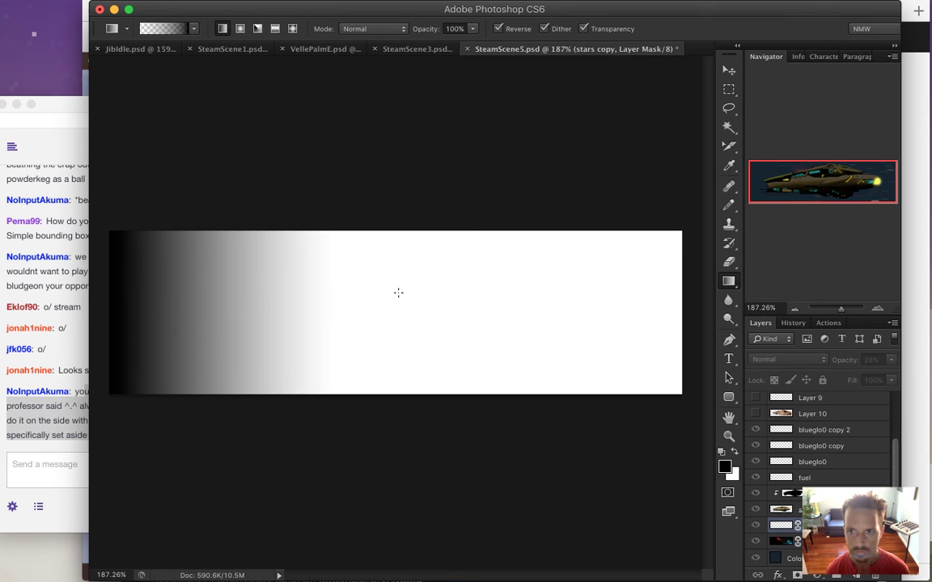
{"action": "key", "text": "ctrl+z"}
{"action": "left_click_drag", "start_coordinate": [263, 317], "coordinate": [111, 316]}
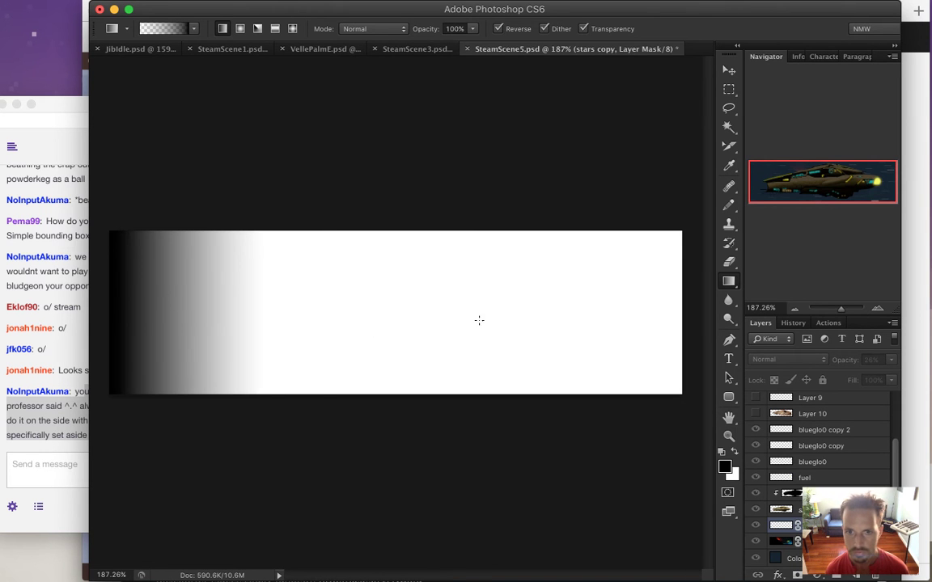
{"action": "left_click_drag", "start_coordinate": [556, 316], "coordinate": [675, 323]}
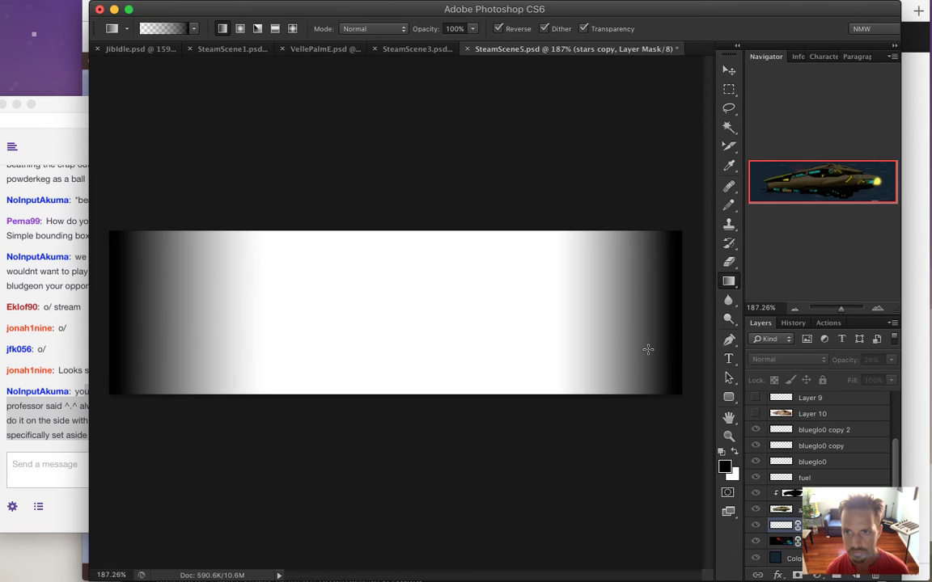
{"action": "left_click", "coordinate": [780, 528]}
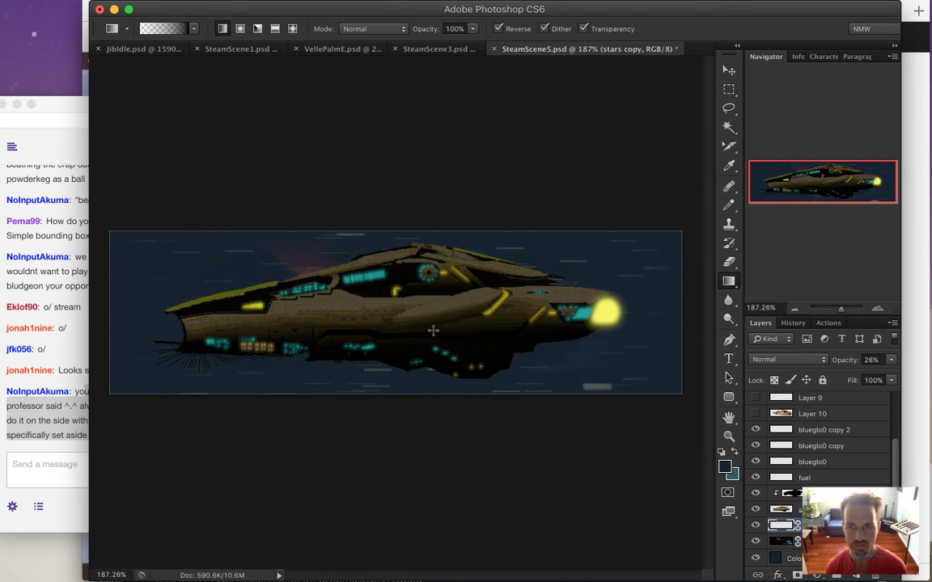
Step: Hide the Color Fill 1 layer so the spaceship sits on a transparent background
{"action": "left_click", "coordinate": [755, 558]}
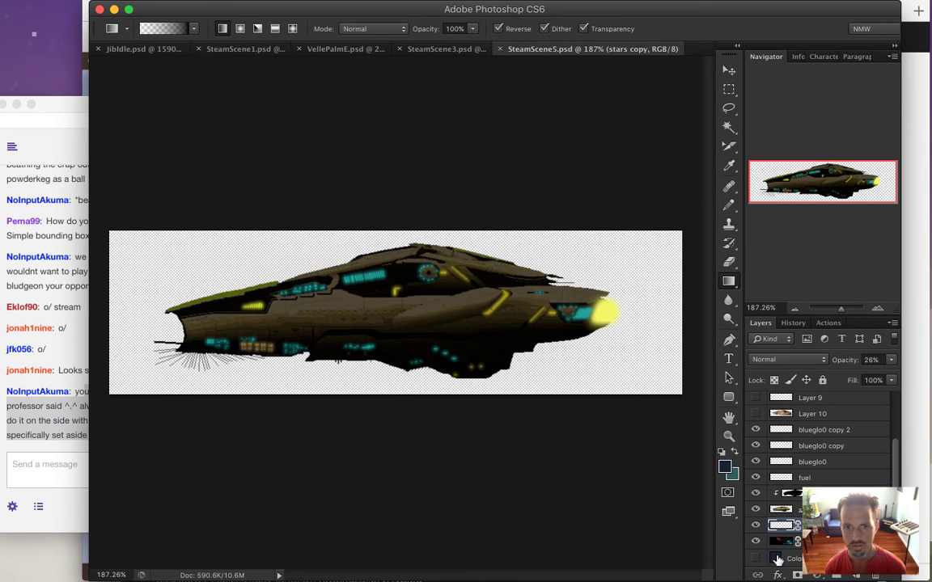
{"action": "left_click", "coordinate": [756, 558]}
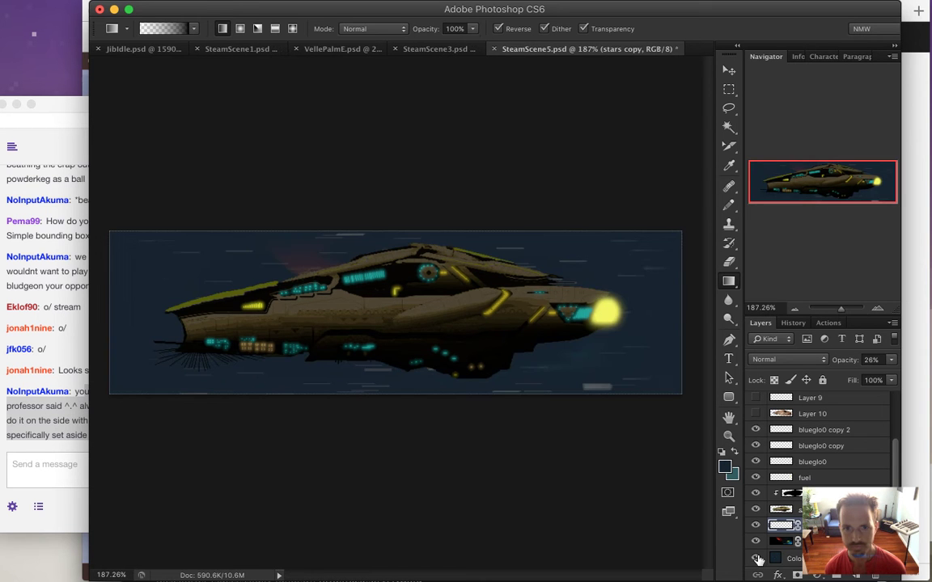
{"action": "left_click", "coordinate": [757, 559]}
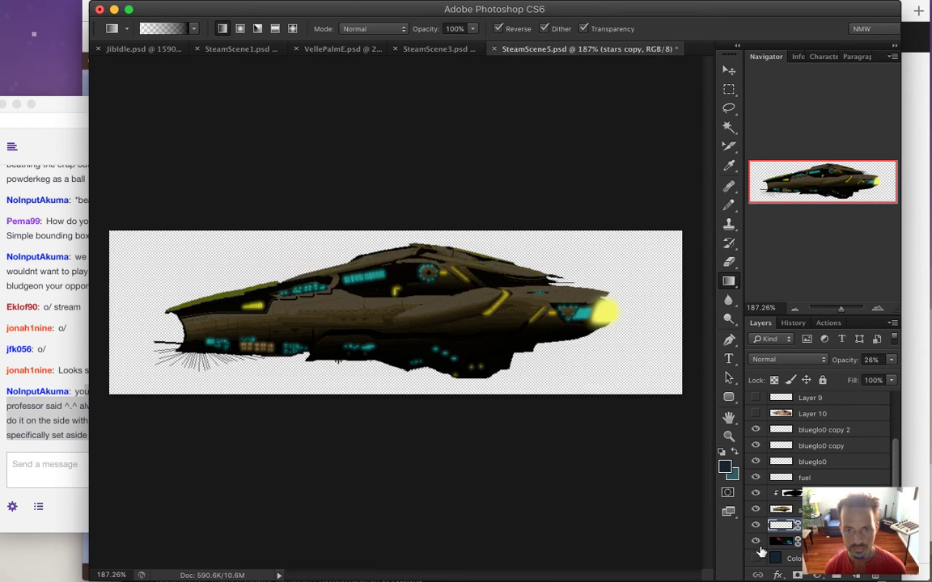
Step: Start a Save for Web export of the spaceship image and set its format to PNG-24
{"action": "key", "text": "super+alt+shift+s"}
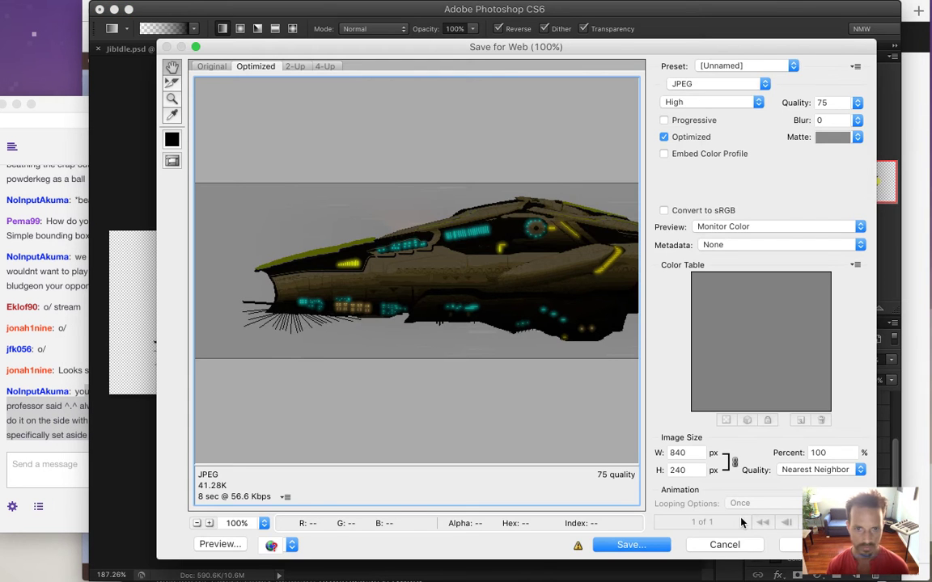
{"action": "key", "text": "Escape"}
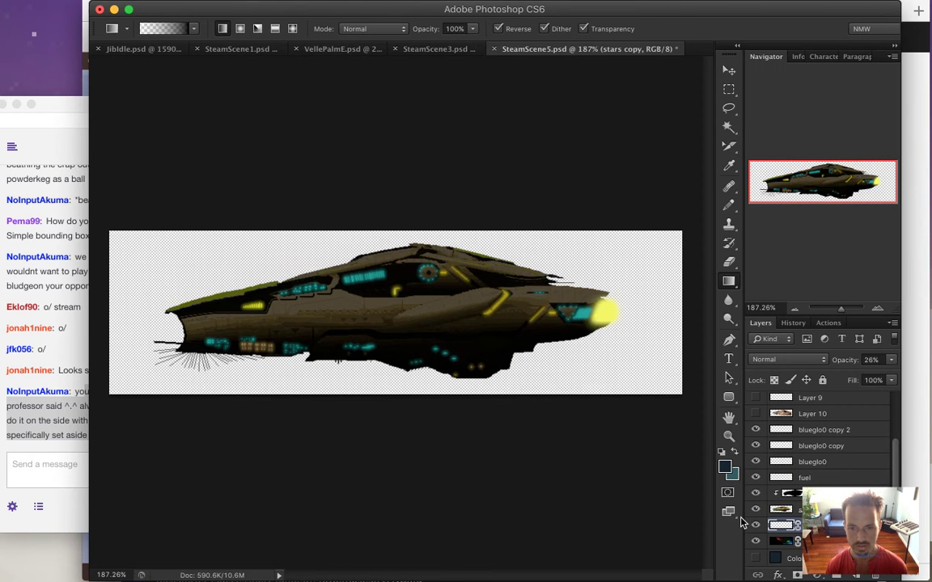
{"action": "key", "text": "super+alt+shift+s"}
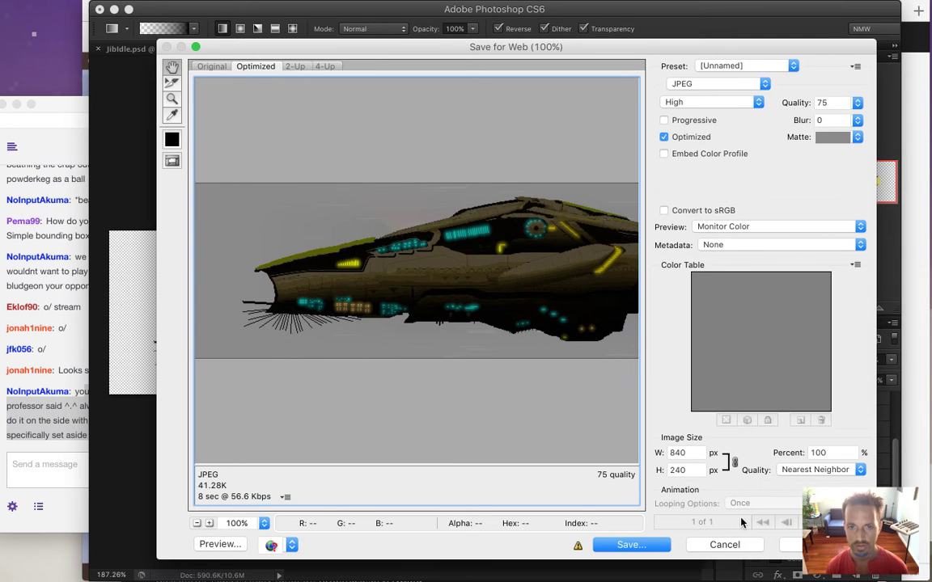
{"action": "left_click", "coordinate": [718, 83]}
{"action": "left_click", "coordinate": [697, 112]}
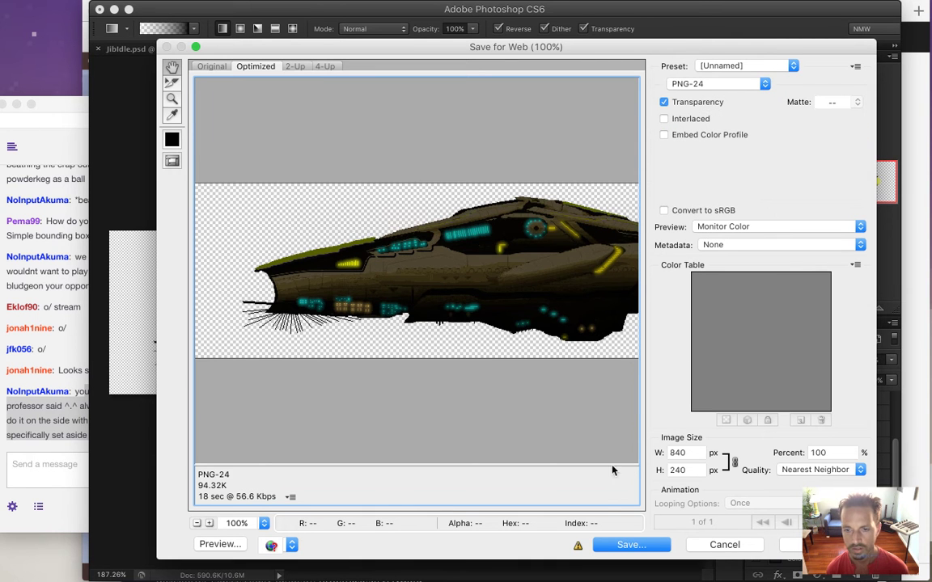
Step: Set the export width to 616 px and save the image to the Desktop as SteamScene5.png
{"action": "double_click", "coordinate": [692, 453]}
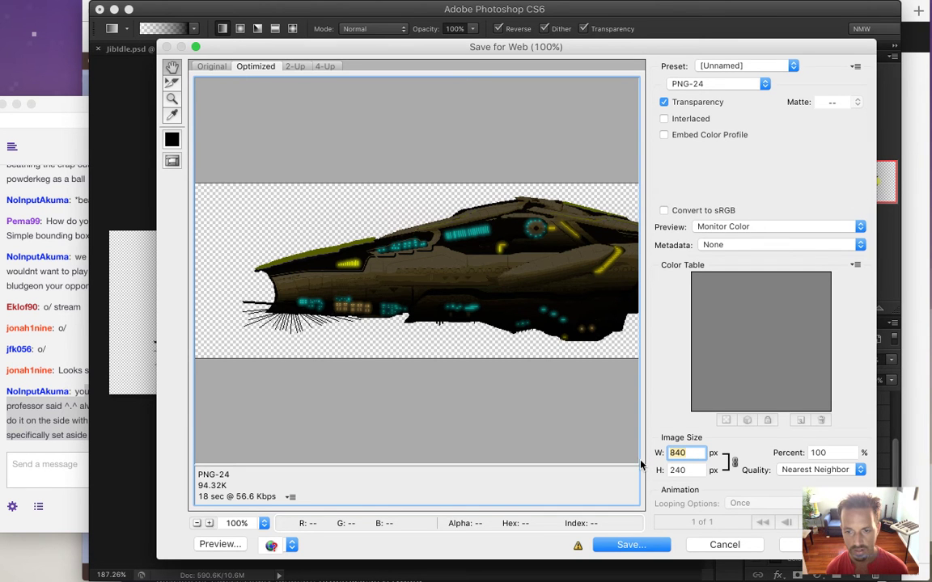
{"action": "type", "text": "616"}
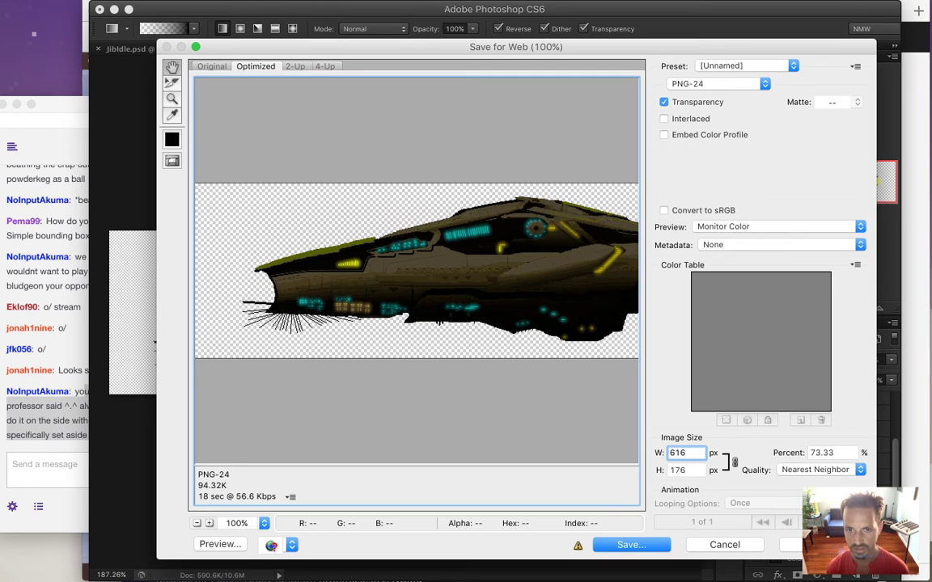
{"action": "key", "text": "Tab"}
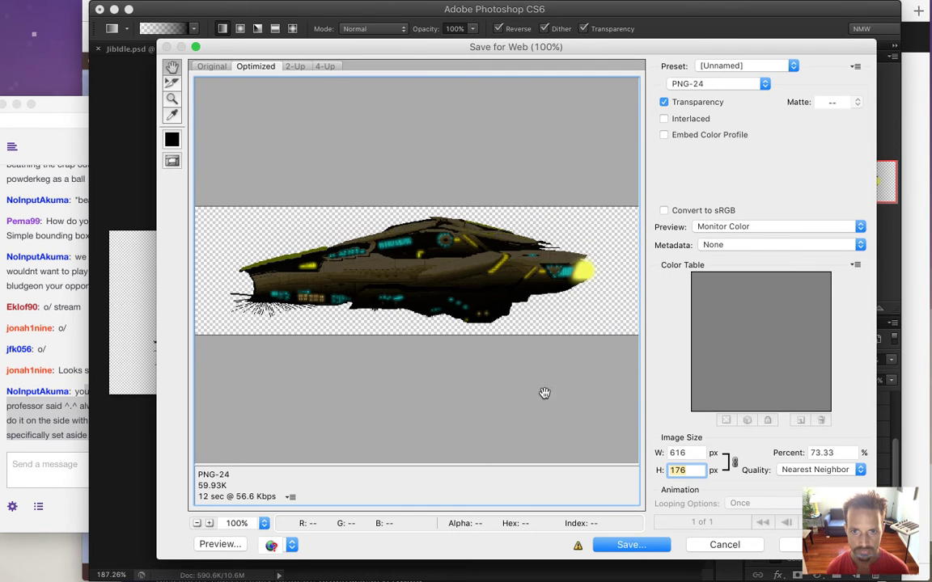
{"action": "left_click", "coordinate": [630, 547]}
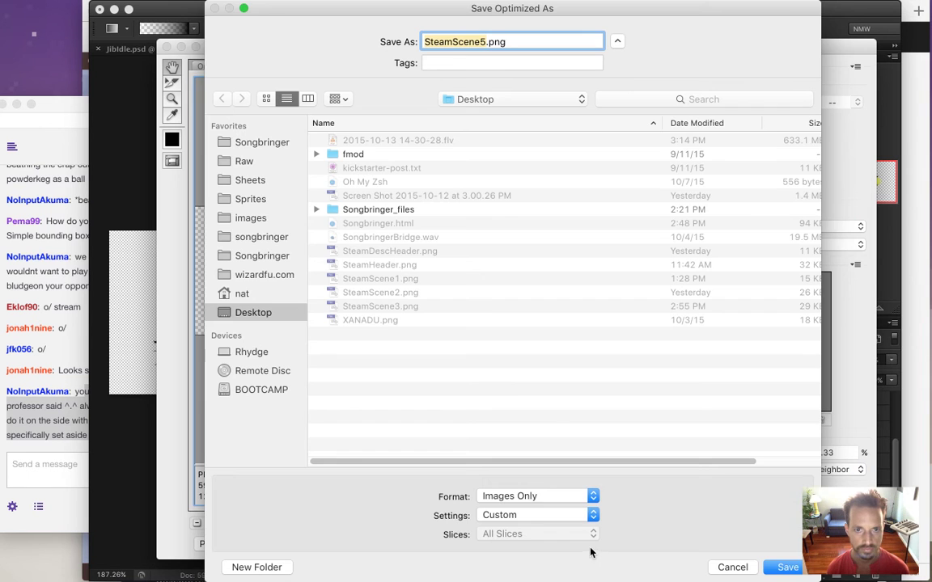
{"action": "key", "text": "Return"}
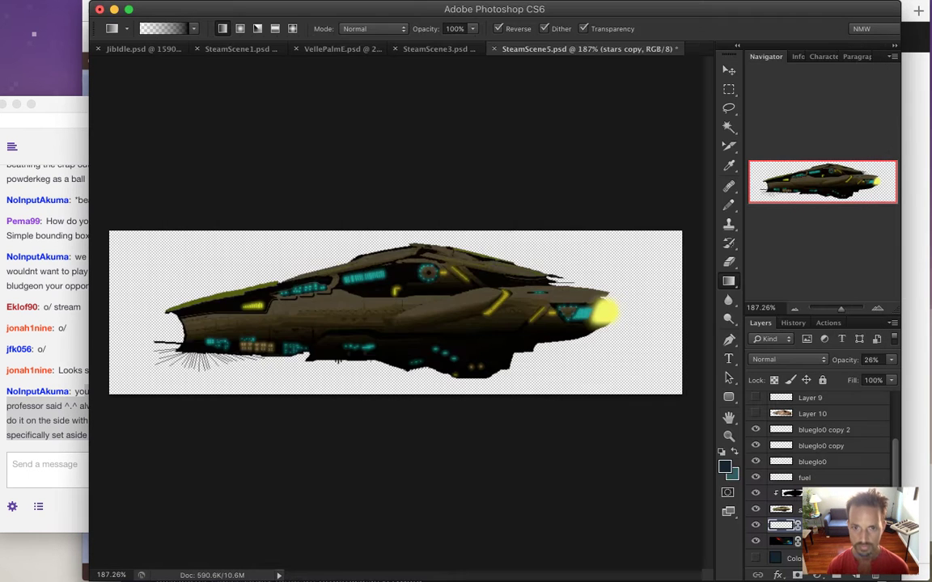
Step: Switch to Coda and copy the line breaks and SteamScene3.png image tag before the Non-linear heading in Songbringer.html
{"action": "key", "text": "super+Tab"}
{"action": "key", "text": "super+Tab"}
{"action": "key", "text": "super+Tab"}
{"action": "key", "text": "super+Tab"}
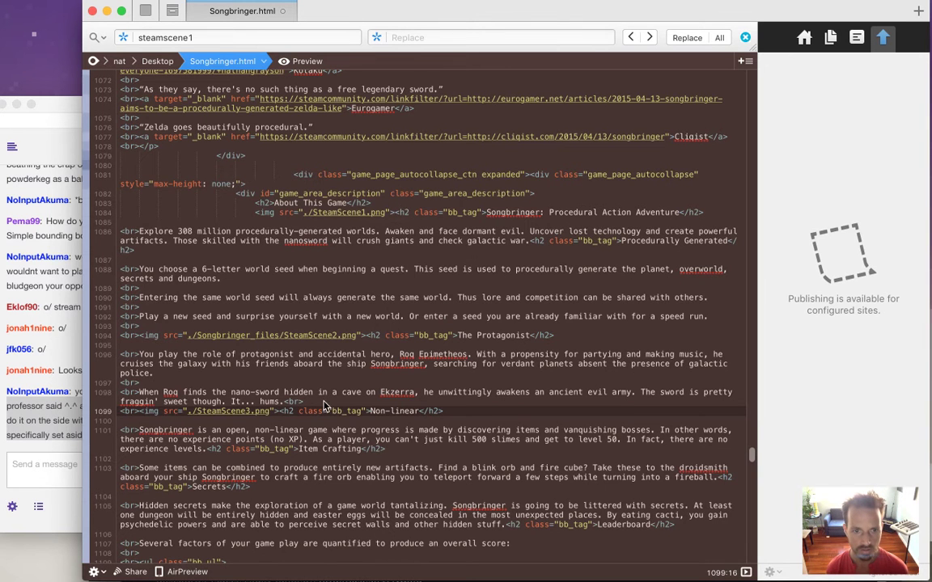
{"action": "left_click_drag", "start_coordinate": [284, 403], "coordinate": [320, 418]}
{"action": "key", "text": "super+c"}
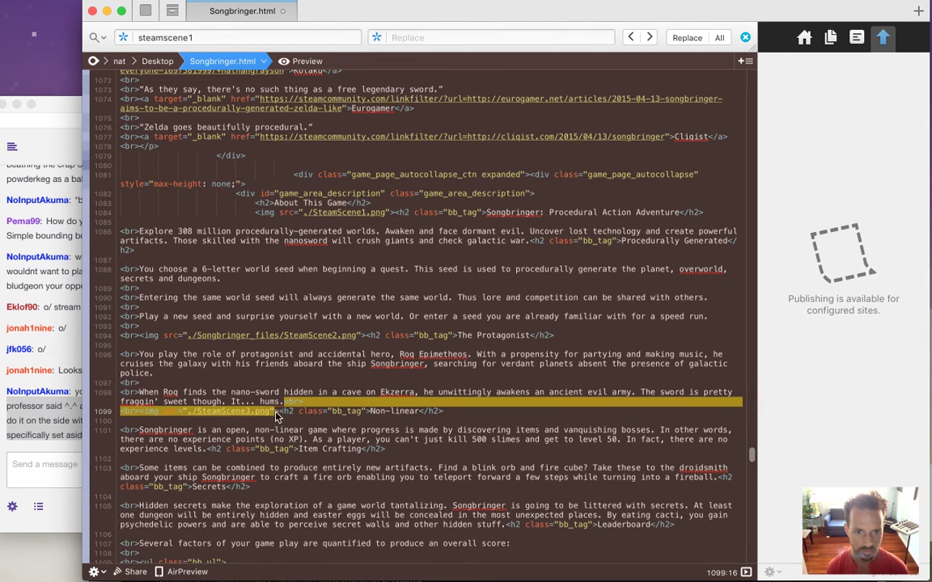
Step: Paste the copied line breaks and image tag directly before the Story heading, after the leaderboard paragraph
{"action": "left_click", "coordinate": [120, 468]}
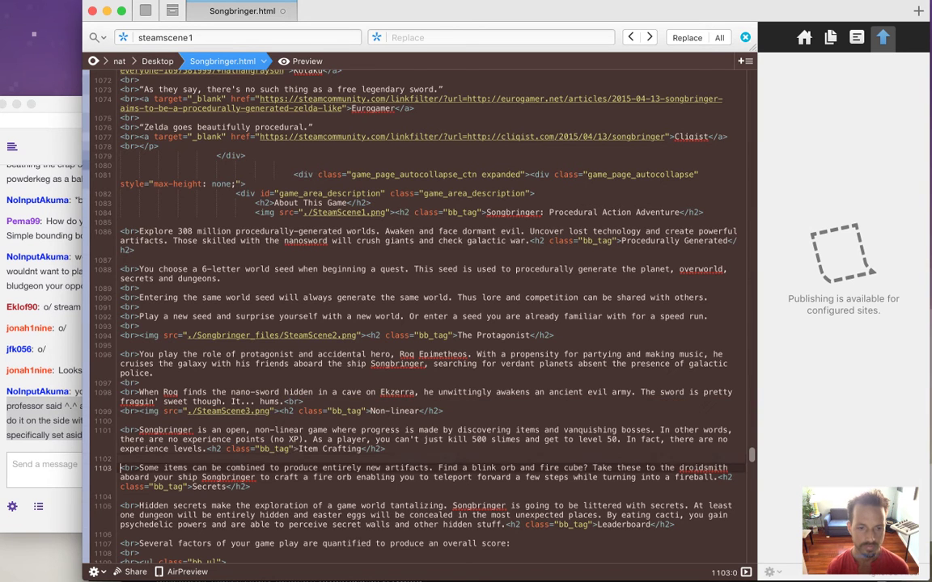
{"action": "scroll", "coordinate": [377, 284], "scroll_direction": "down", "scroll_amount": 5}
{"action": "left_click", "coordinate": [121, 430]}
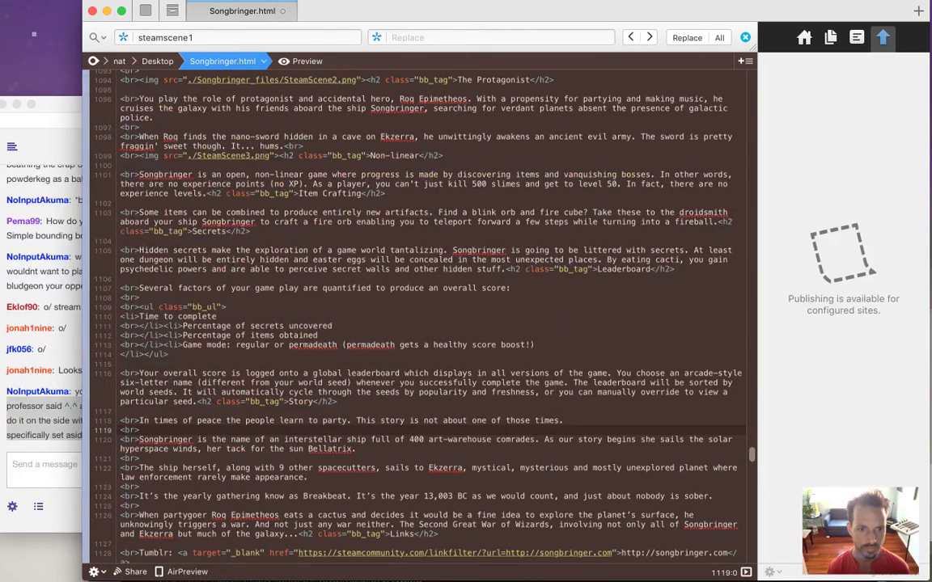
{"action": "scroll", "coordinate": [378, 292], "scroll_direction": "down", "scroll_amount": 5}
{"action": "left_click", "coordinate": [120, 240]}
{"action": "left_click", "coordinate": [120, 231]}
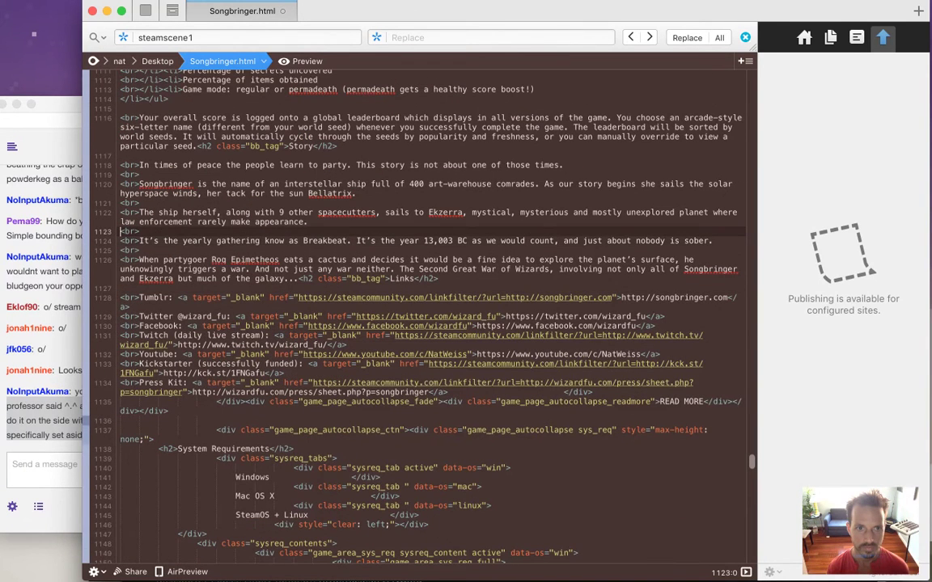
{"action": "key", "text": "Down"}
{"action": "key", "text": "Down"}
{"action": "key", "text": "Down"}
{"action": "key", "text": "Down"}
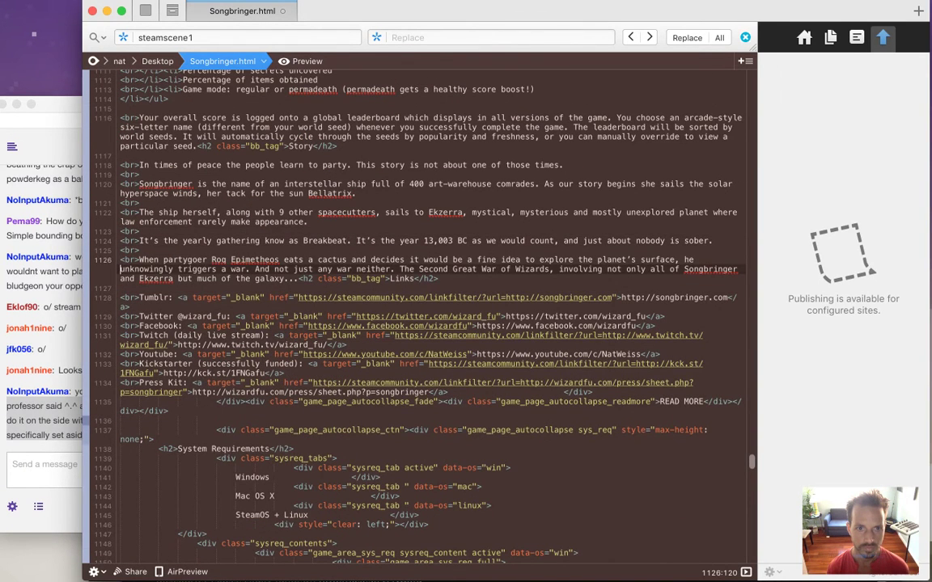
{"action": "key", "text": "Up"}
{"action": "key", "text": "Up"}
{"action": "key", "text": "Up"}
{"action": "key", "text": "Up"}
{"action": "key", "text": "Up"}
{"action": "key", "text": "Up"}
{"action": "key", "text": "Up"}
{"action": "key", "text": "Up"}
{"action": "key", "text": "Up"}
{"action": "key", "text": "Up"}
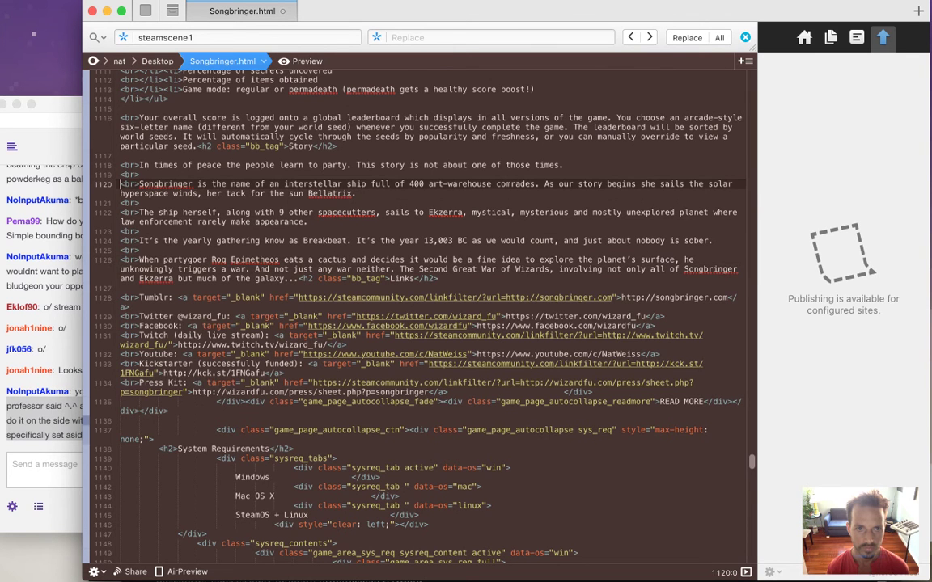
{"action": "key", "text": "Up"}
{"action": "key", "text": "Up"}
{"action": "key", "text": "Up"}
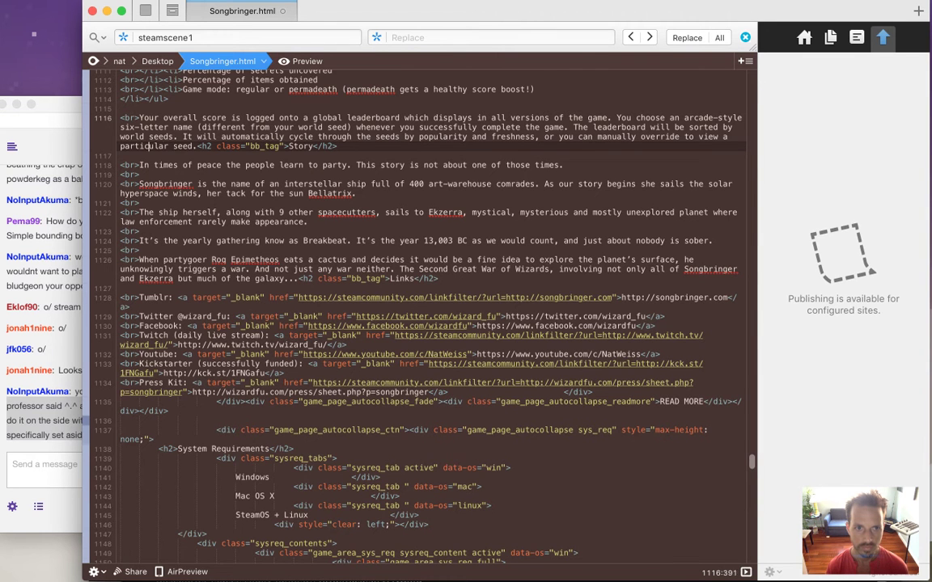
{"action": "key", "text": "super+v"}
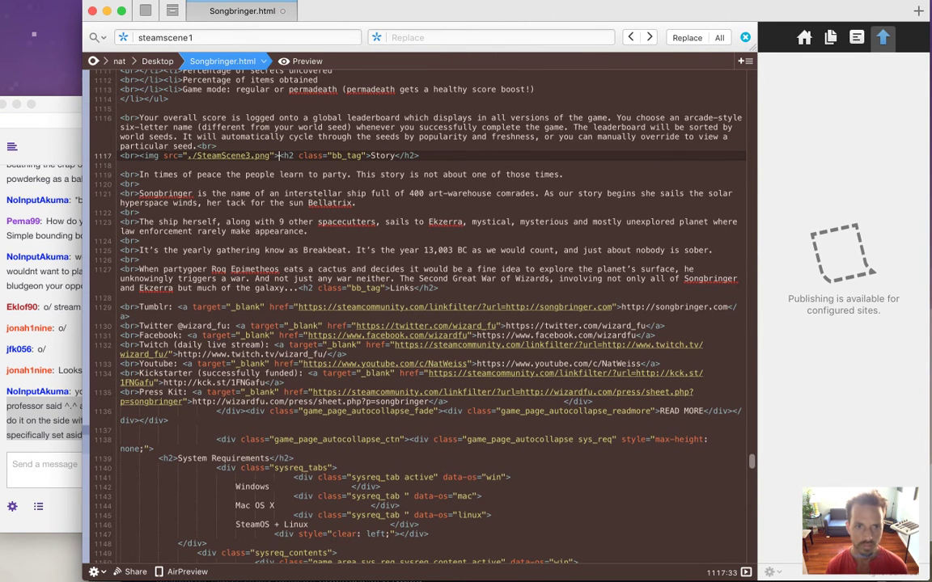
Step: Switch to Safari, reload Songbringer.html, and examine the images above the Story heading and in the Protagonist section
{"action": "key", "text": "super+Tab"}
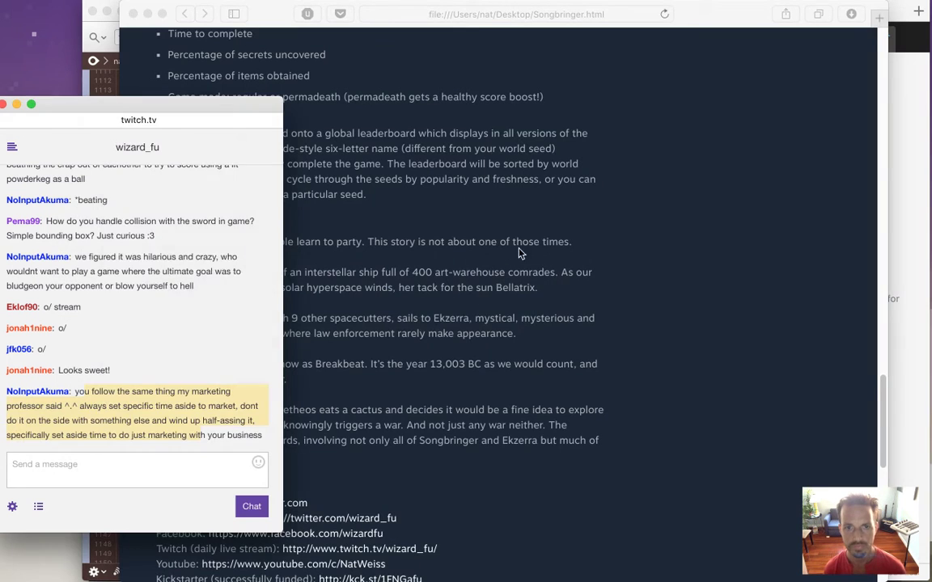
{"action": "left_click", "coordinate": [500, 277]}
{"action": "key", "text": "super+r"}
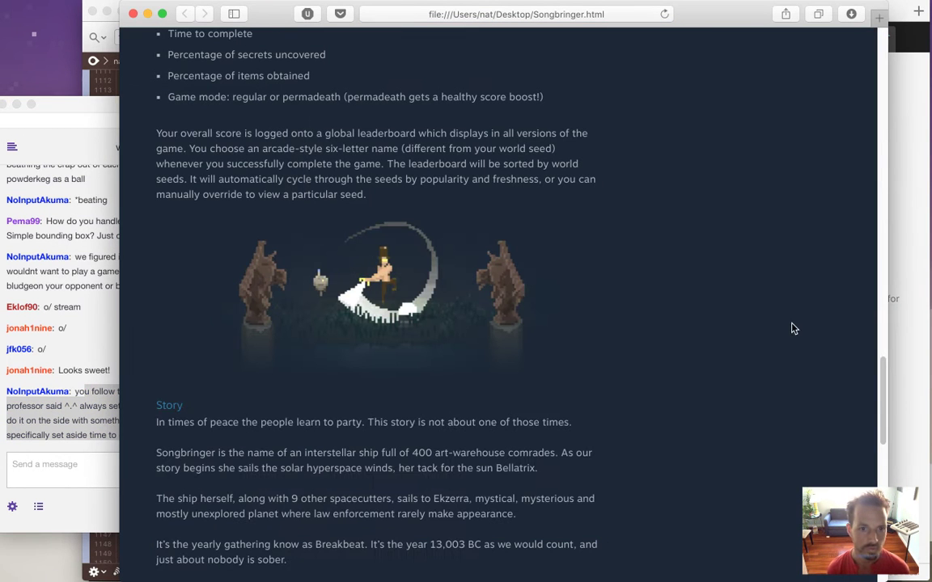
{"action": "scroll", "coordinate": [793, 363], "scroll_direction": "down", "scroll_amount": 10}
{"action": "left_click_drag", "start_coordinate": [883, 468], "coordinate": [874, 258]}
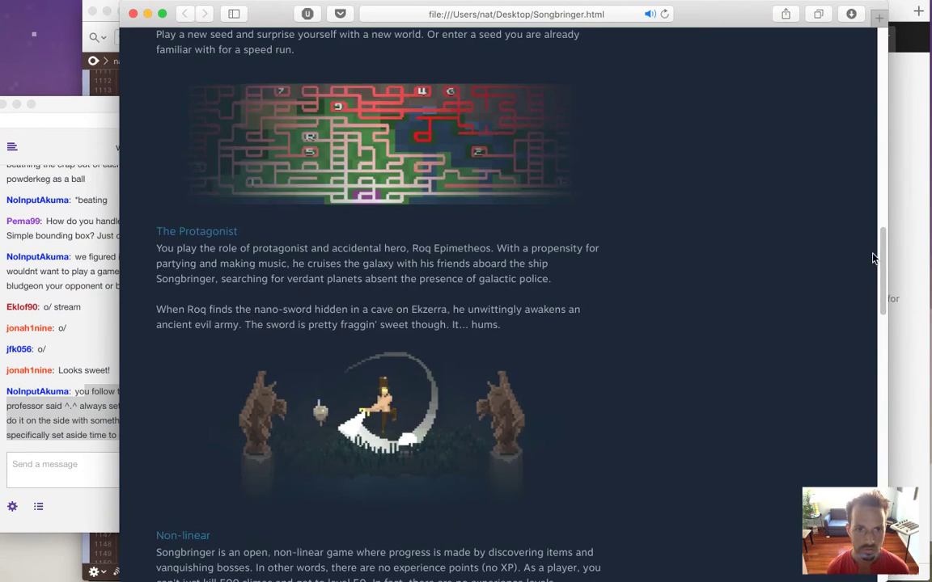
Step: Switch to Coda, change the image source before the Story heading to ./SteamScene5.png, and save Songbringer.html
{"action": "key", "text": "super+Tab"}
{"action": "left_click", "coordinate": [252, 155]}
{"action": "key", "text": "BackSpace"}
{"action": "type", "text": "5"}
{"action": "key", "text": "super+s"}
Step: Return to Safari and review the image above Story, the Item Crafting and Non-linear texts, and the Protagonist image
{"action": "key", "text": "super+Tab"}
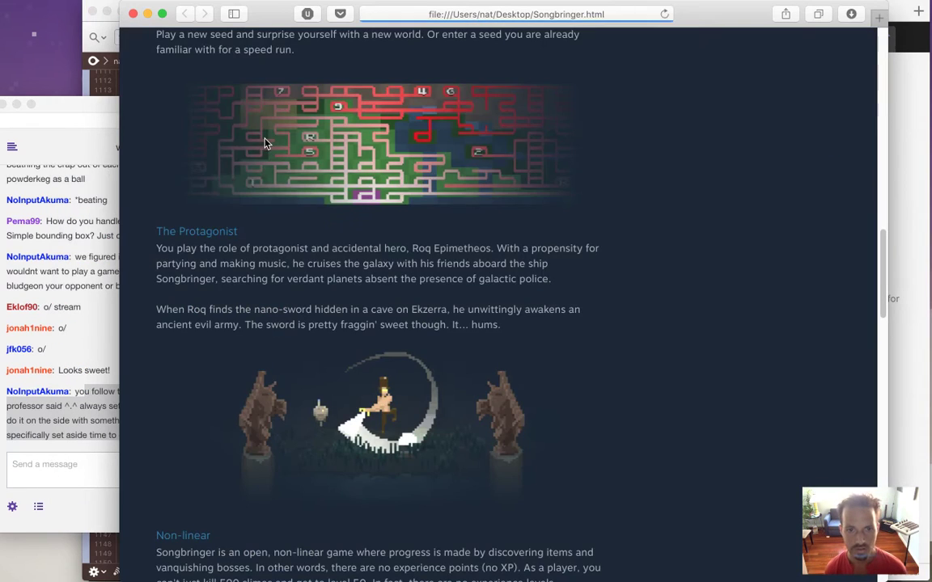
{"action": "left_click_drag", "start_coordinate": [881, 301], "coordinate": [878, 433]}
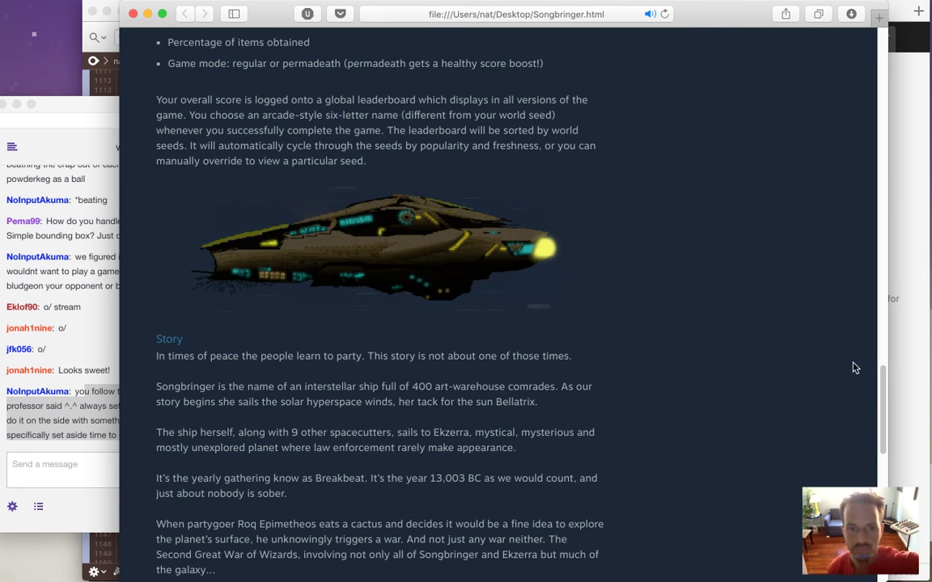
{"action": "left_click_drag", "start_coordinate": [879, 388], "coordinate": [883, 307]}
{"action": "scroll", "coordinate": [883, 306], "scroll_direction": "up", "scroll_amount": 1}
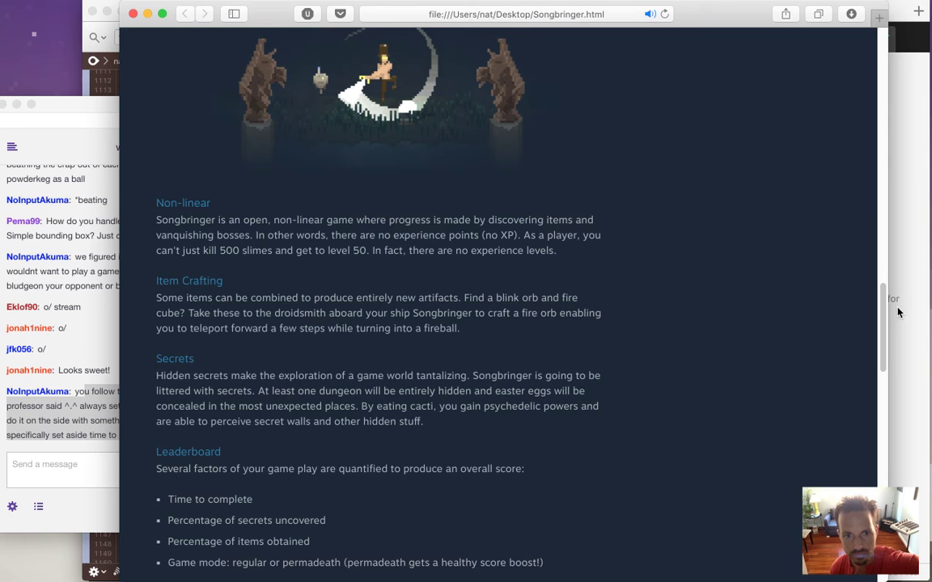
{"action": "left_click_drag", "start_coordinate": [183, 298], "coordinate": [363, 325]}
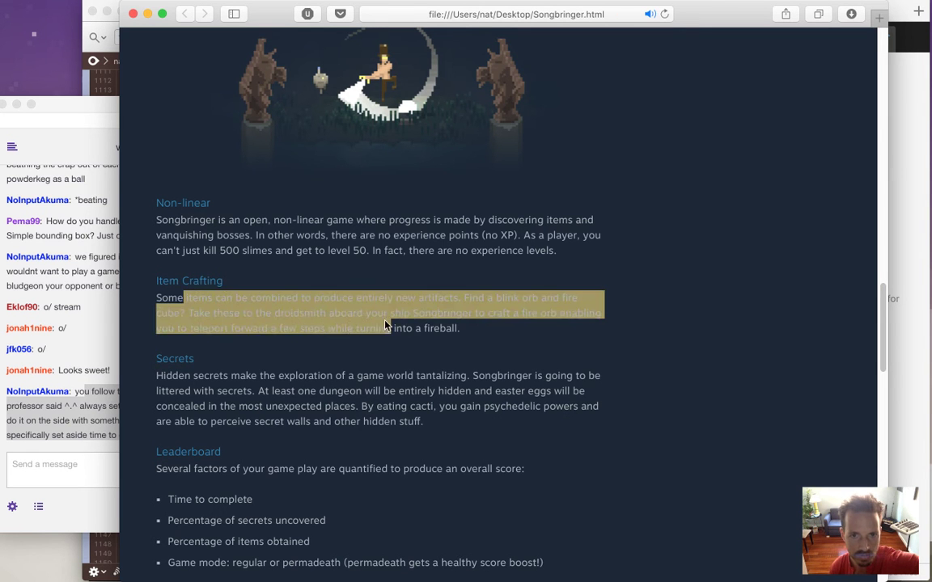
{"action": "double_click", "coordinate": [373, 328]}
{"action": "left_click", "coordinate": [354, 312]}
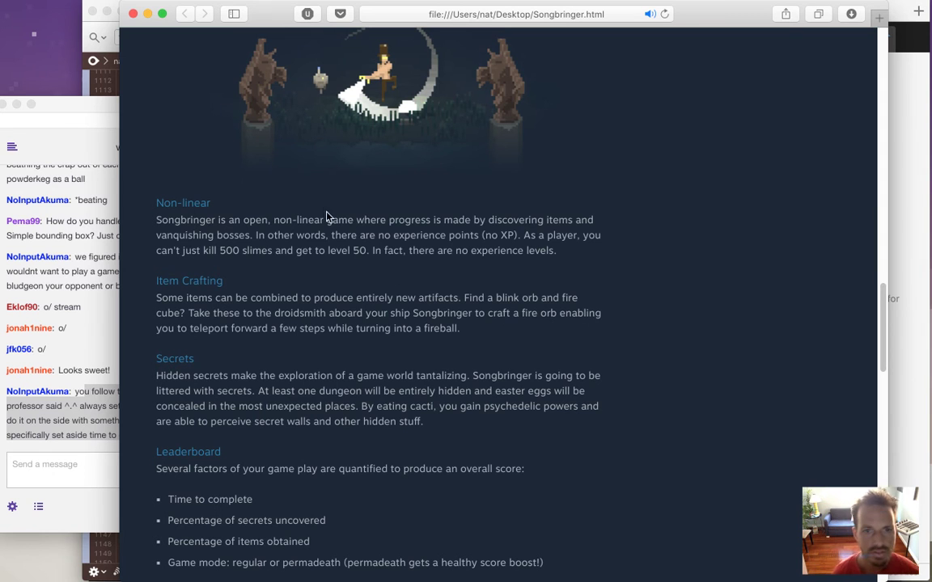
{"action": "left_click_drag", "start_coordinate": [331, 234], "coordinate": [404, 220]}
{"action": "left_click", "coordinate": [402, 206]}
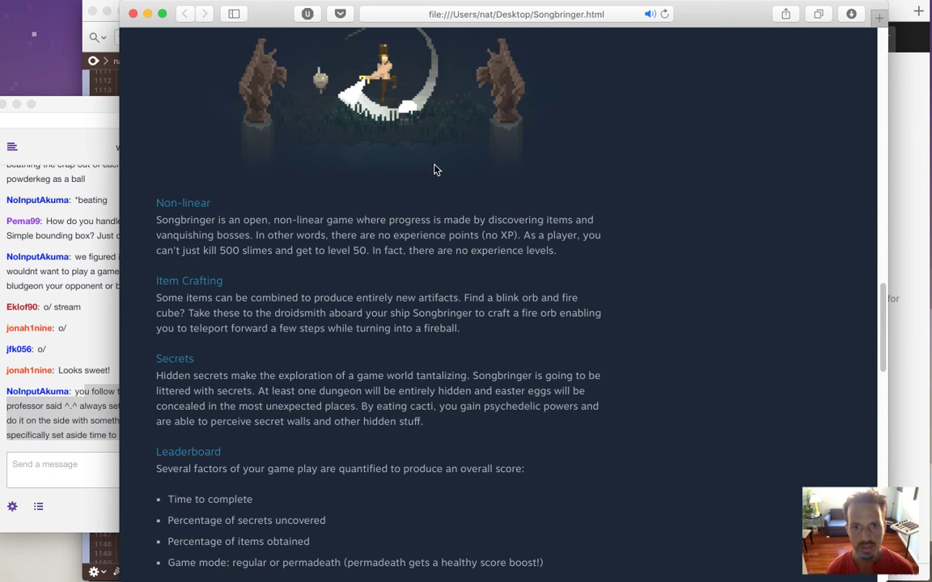
{"action": "left_click_drag", "start_coordinate": [880, 318], "coordinate": [883, 287]}
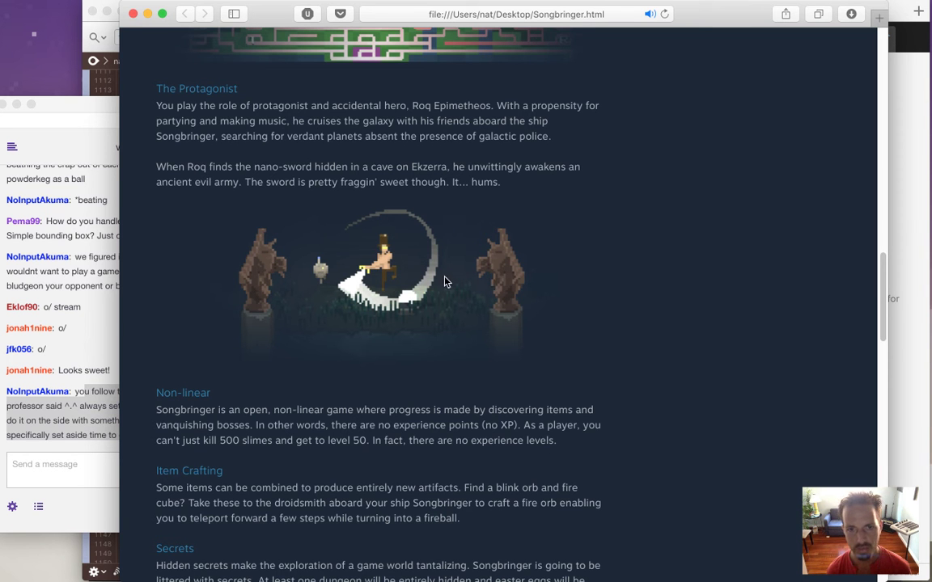
Step: Switch to Finder, go back from 3intro to the scenes folder, and open the 3gate2 folder
{"action": "key", "text": "super+Tab"}
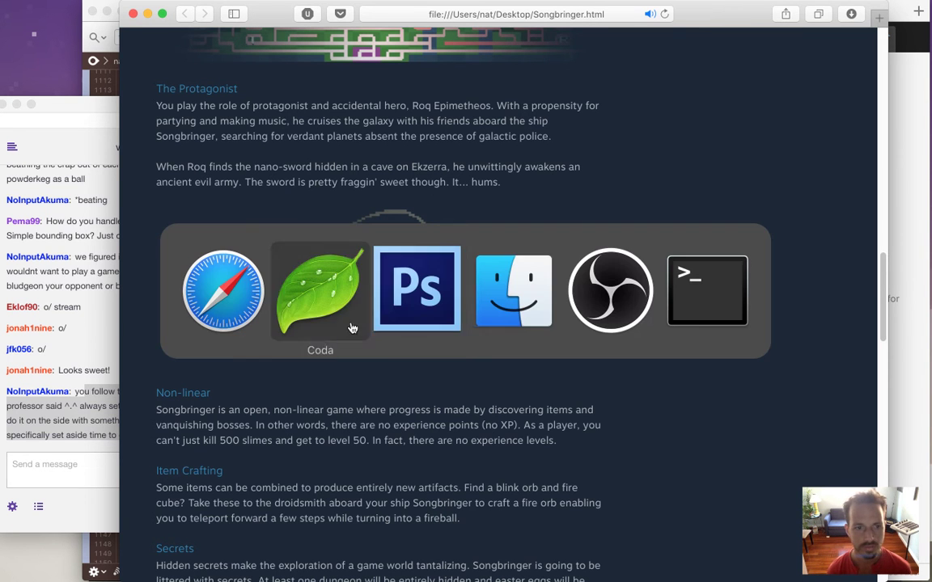
{"action": "left_click", "coordinate": [522, 311]}
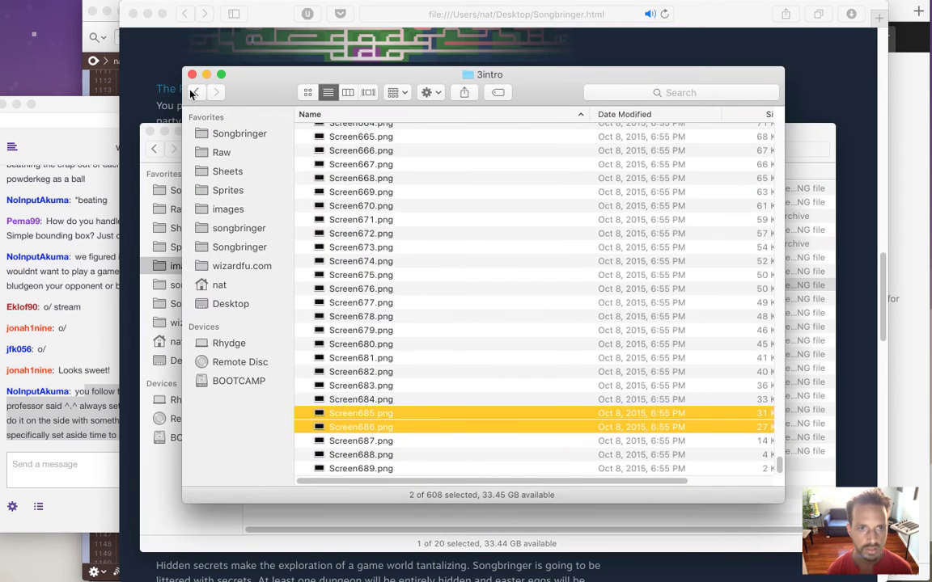
{"action": "left_click", "coordinate": [197, 91]}
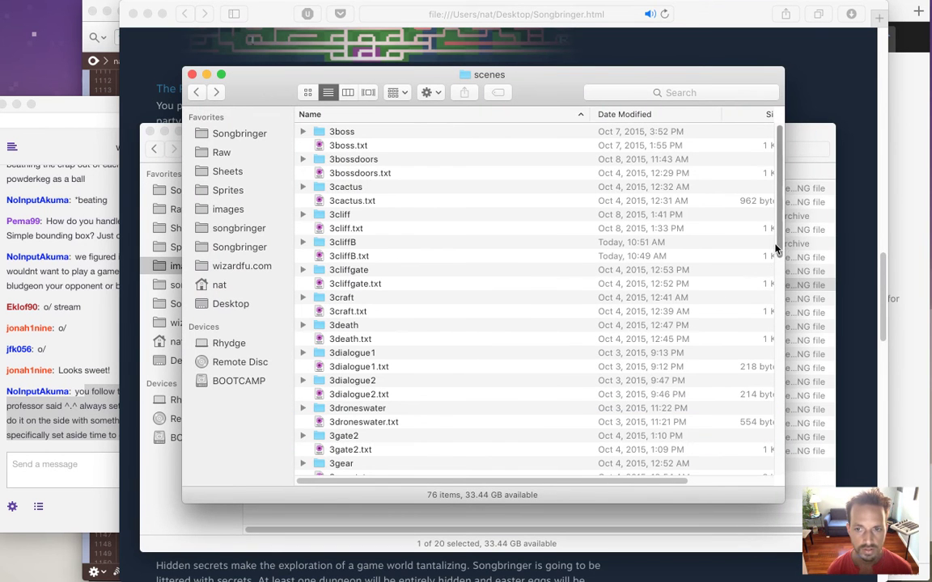
{"action": "scroll", "coordinate": [775, 255], "scroll_direction": "down", "scroll_amount": 3}
{"action": "scroll", "coordinate": [775, 253], "scroll_direction": "down", "scroll_amount": 5}
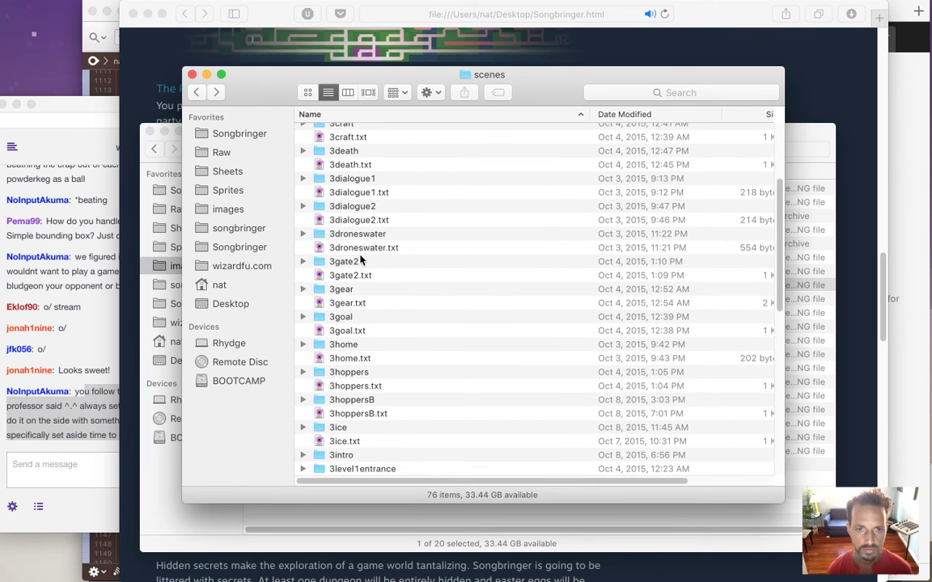
{"action": "double_click", "coordinate": [356, 263]}
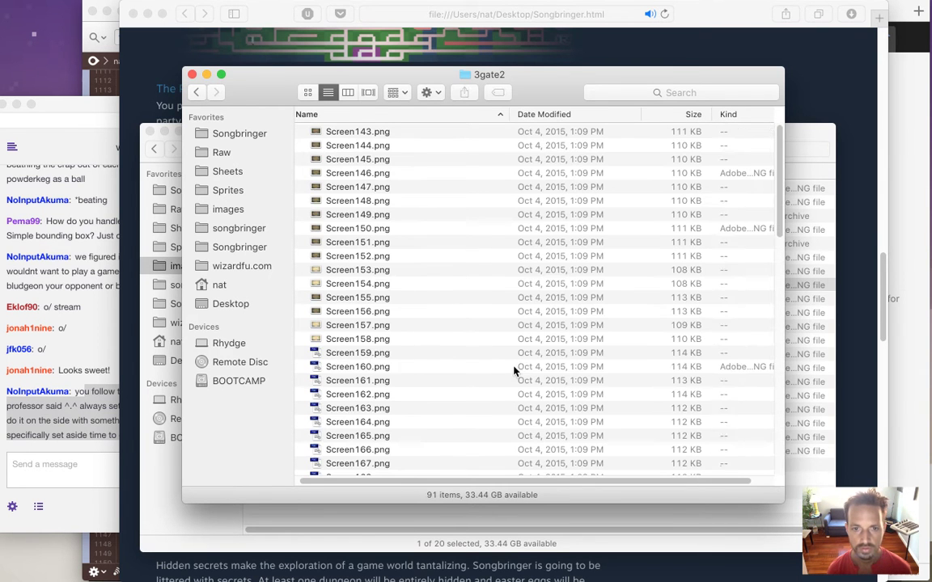
Step: Preview the screenshots in the 3gate2 folder one after another, as far as Screen179.png
{"action": "left_click", "coordinate": [499, 364]}
{"action": "key", "text": "space"}
{"action": "key", "text": "Down"}
{"action": "key", "text": "Down"}
{"action": "key", "text": "Down"}
{"action": "key", "text": "Down"}
{"action": "key", "text": "Down"}
{"action": "key", "text": "Down"}
{"action": "key", "text": "Down"}
{"action": "key", "text": "Down"}
{"action": "key", "text": "Down"}
{"action": "key", "text": "Down"}
{"action": "key", "text": "Down"}
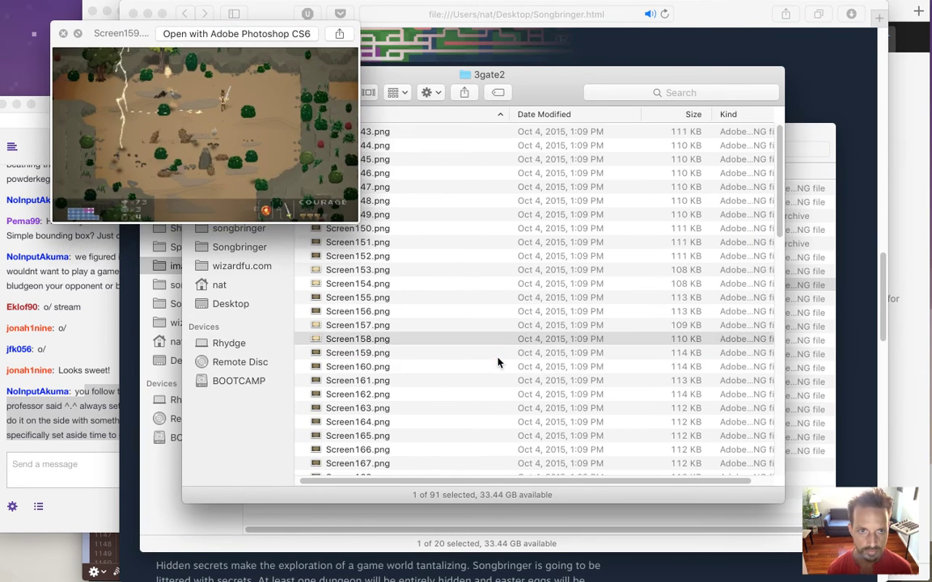
{"action": "key", "text": "Down"}
{"action": "key", "text": "Down"}
{"action": "key", "text": "Down"}
{"action": "key", "text": "Down"}
{"action": "key", "text": "Down"}
{"action": "key", "text": "Down"}
{"action": "key", "text": "Down"}
{"action": "key", "text": "Down"}
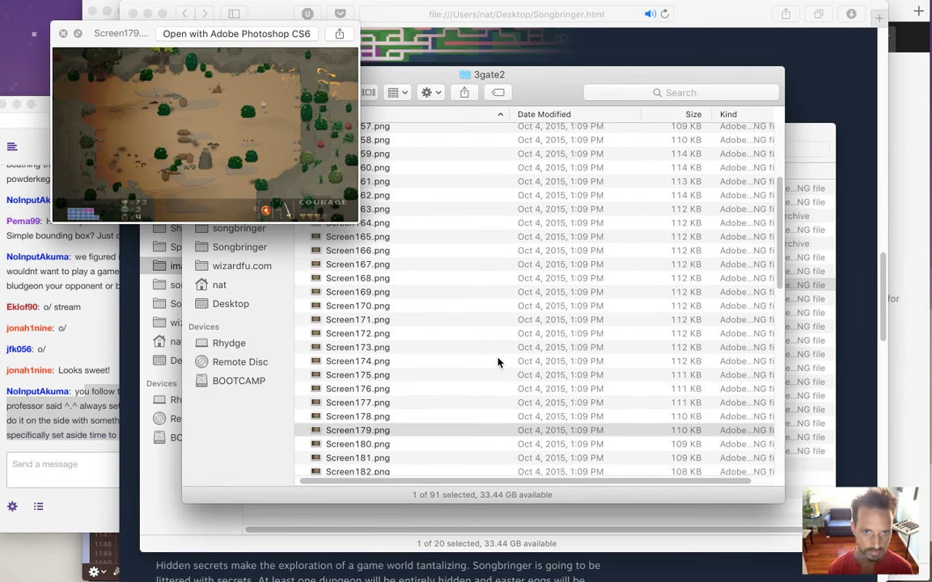
Step: Compare the flame effect in the previews of the frames from Screen174.png to Screen179.png
{"action": "key", "text": "Up"}
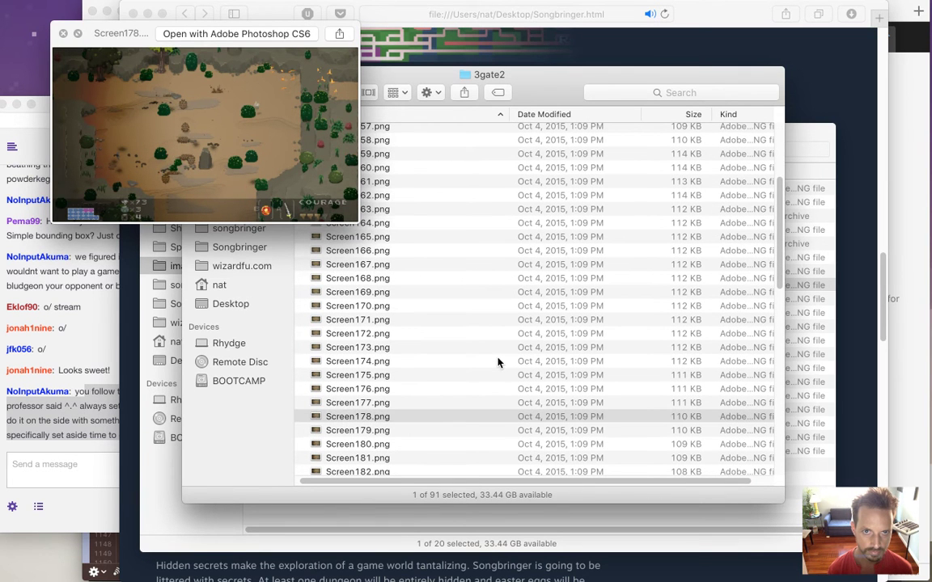
{"action": "key", "text": "Up"}
{"action": "key", "text": "Up"}
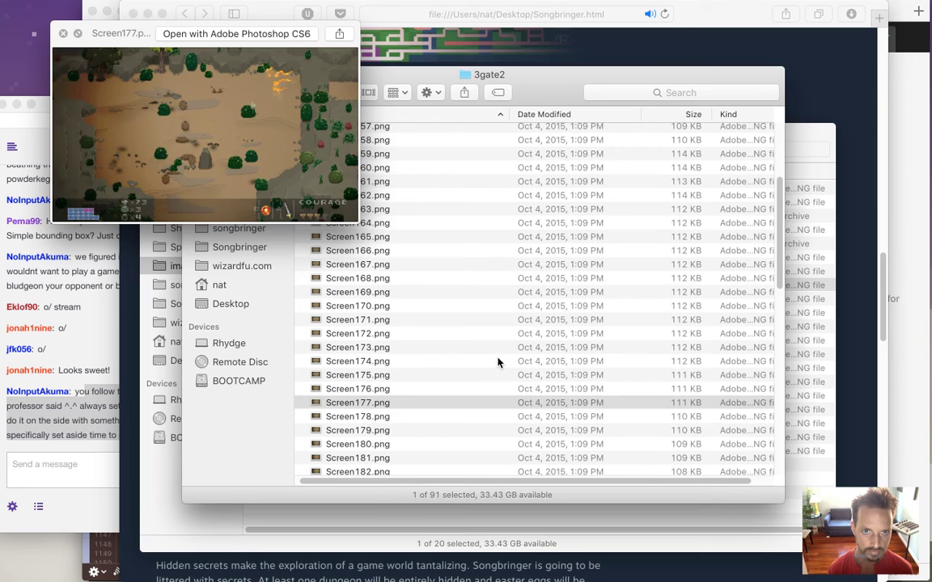
{"action": "key", "text": "Up"}
{"action": "key", "text": "Up"}
{"action": "key", "text": "Up"}
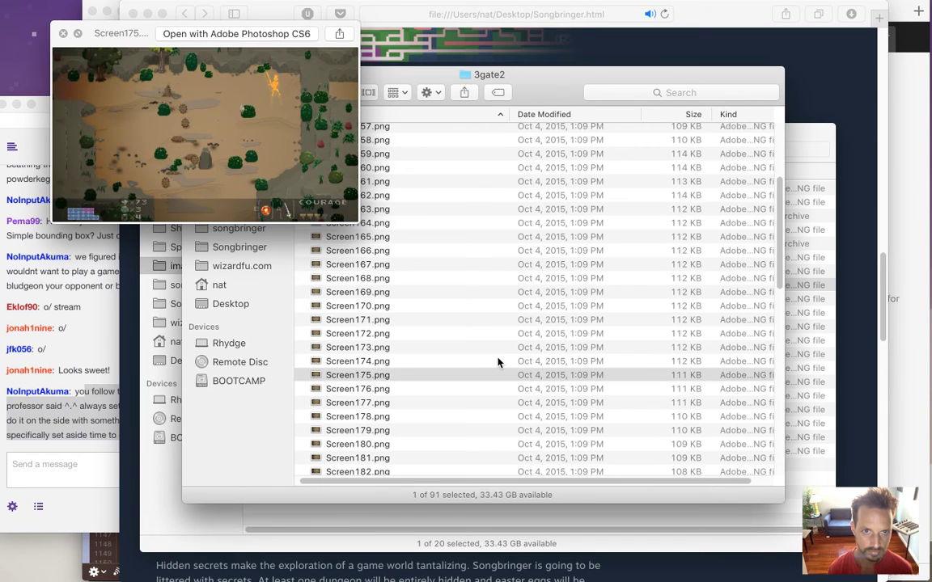
{"action": "key", "text": "Down"}
{"action": "key", "text": "Down"}
{"action": "key", "text": "Down"}
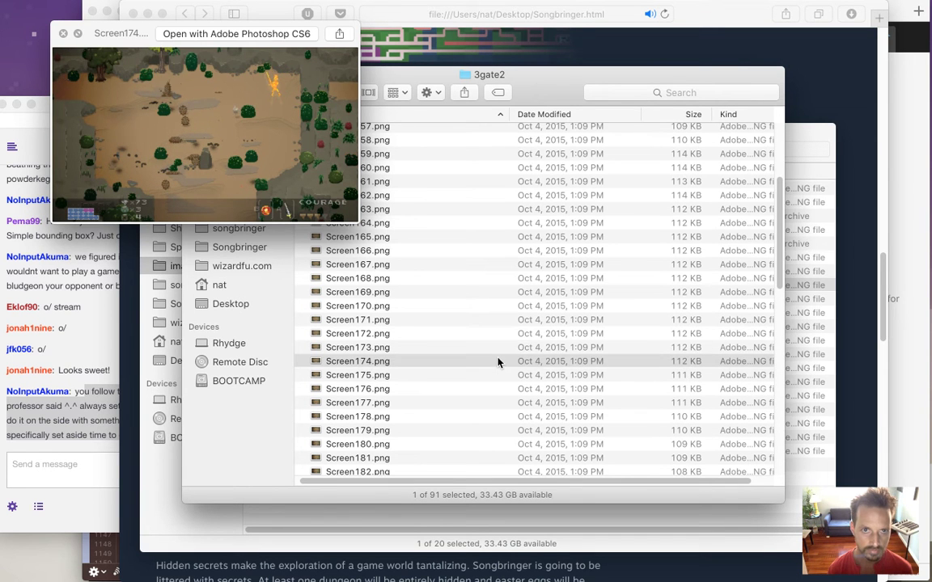
{"action": "key", "text": "Down"}
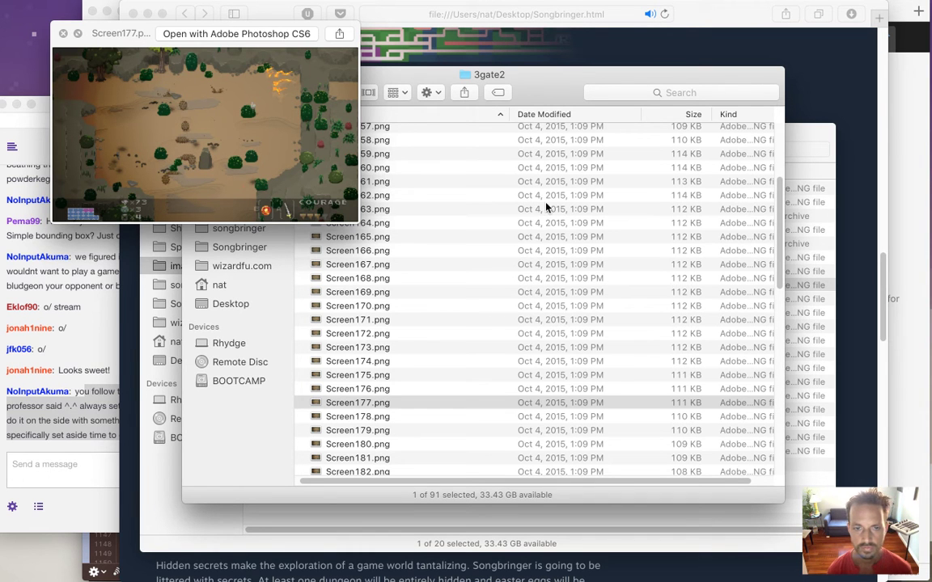
{"action": "key", "text": "Up"}
{"action": "key", "text": "Down"}
{"action": "key", "text": "Down"}
{"action": "key", "text": "Up"}
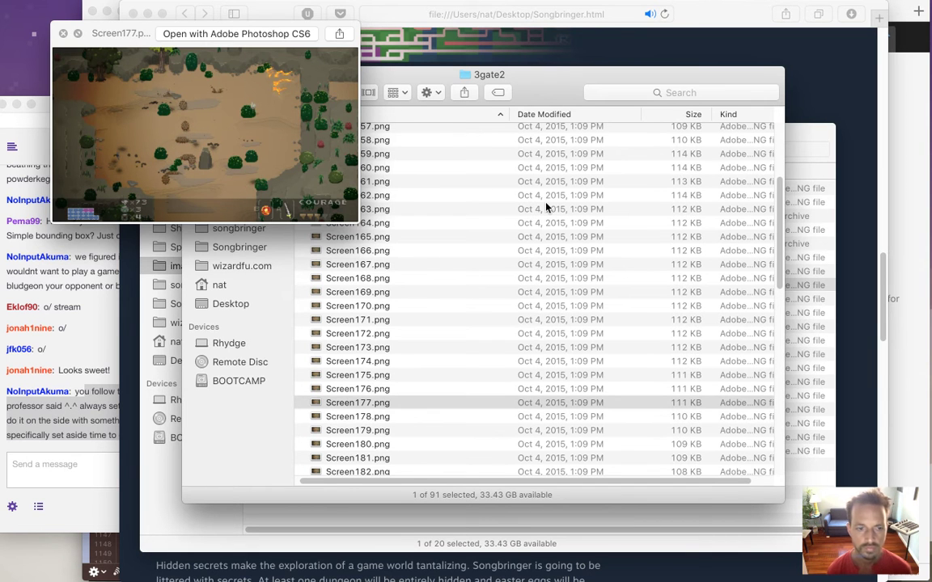
Step: Close the preview and open Screen177.png in Adobe Photoshop CS6
{"action": "key", "text": "space"}
{"action": "right_click", "coordinate": [394, 403]}
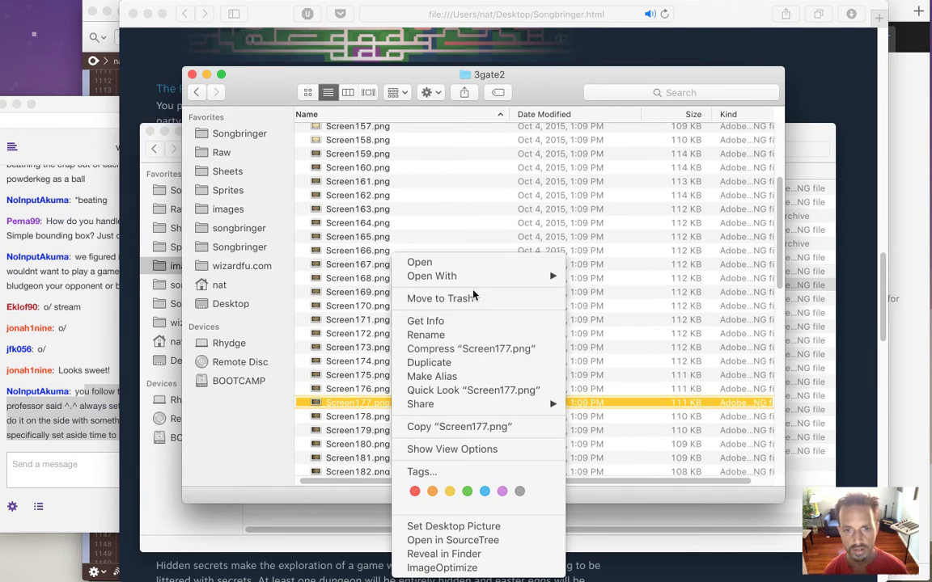
{"action": "mouse_move", "coordinate": [478, 276]}
{"action": "left_click", "coordinate": [645, 279]}
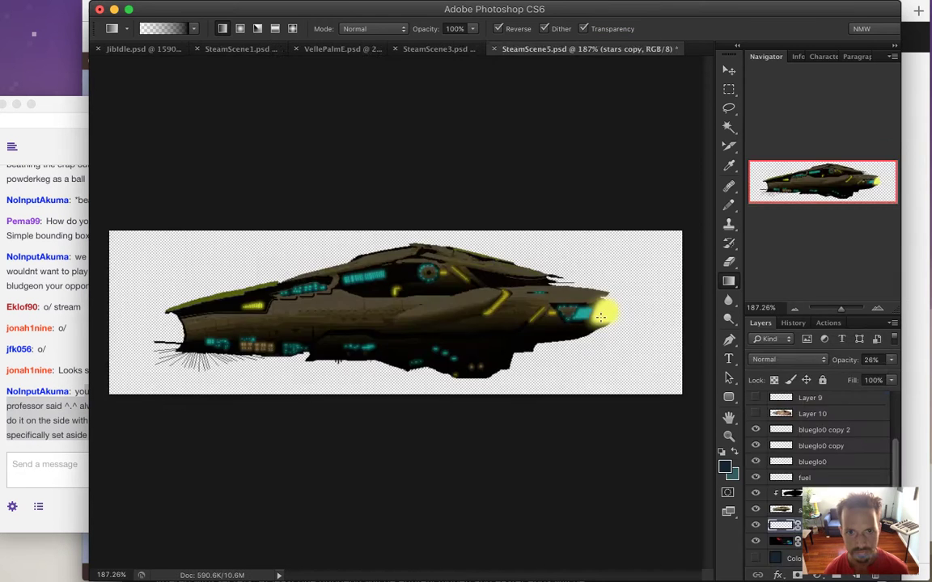
{"action": "left_click_drag", "start_coordinate": [448, 317], "coordinate": [518, 343]}
Step: Switch back to Finder and preview the frames around Screen177.png up to Screen181.png, comparing the flame positions
{"action": "key", "text": "super+Tab"}
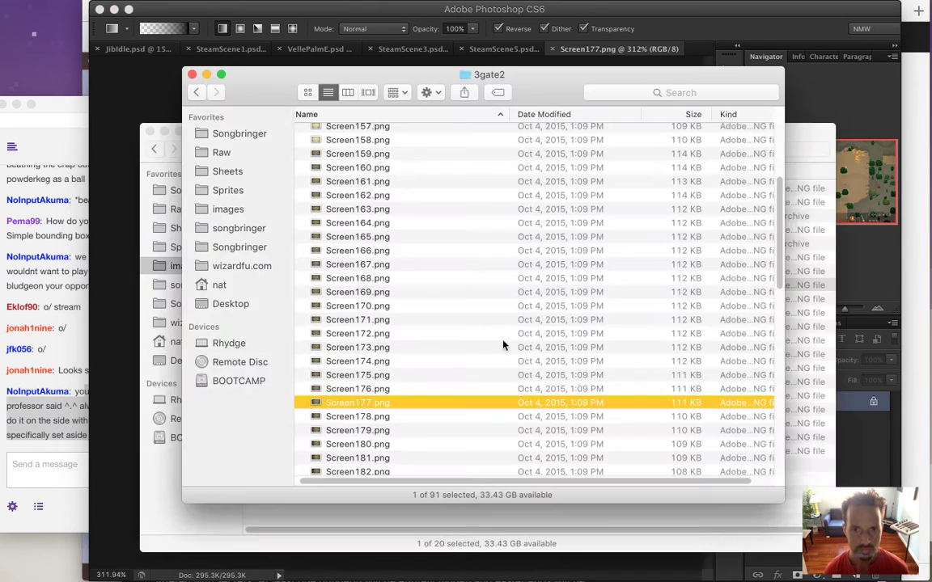
{"action": "key", "text": "space"}
{"action": "key", "text": "Down"}
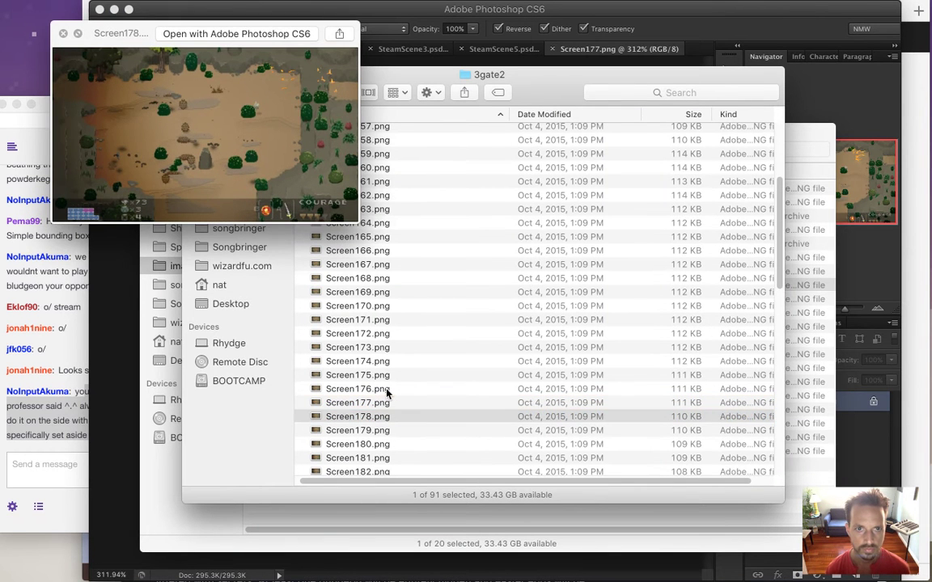
{"action": "key", "text": "Down"}
{"action": "key", "text": "Down"}
{"action": "key", "text": "Down"}
{"action": "key", "text": "Up"}
{"action": "key", "text": "Up"}
{"action": "key", "text": "Up"}
{"action": "key", "text": "Up"}
{"action": "key", "text": "Down"}
{"action": "key", "text": "Down"}
{"action": "key", "text": "Down"}
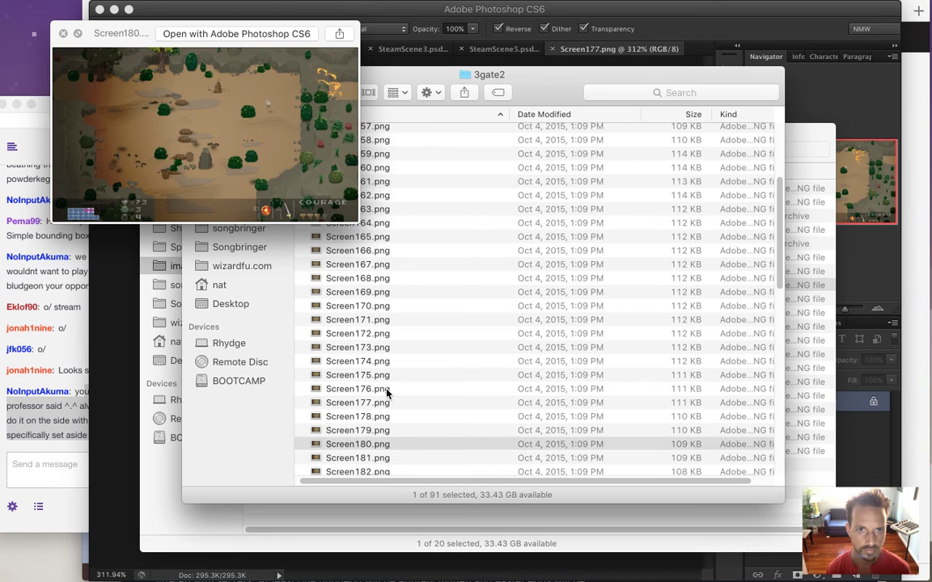
{"action": "key", "text": "Down"}
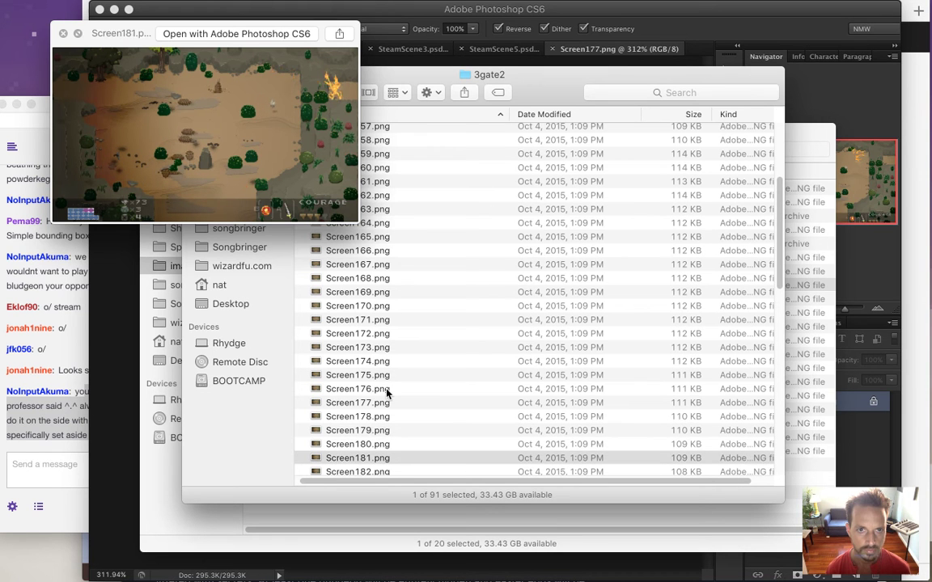
{"action": "key", "text": "Up"}
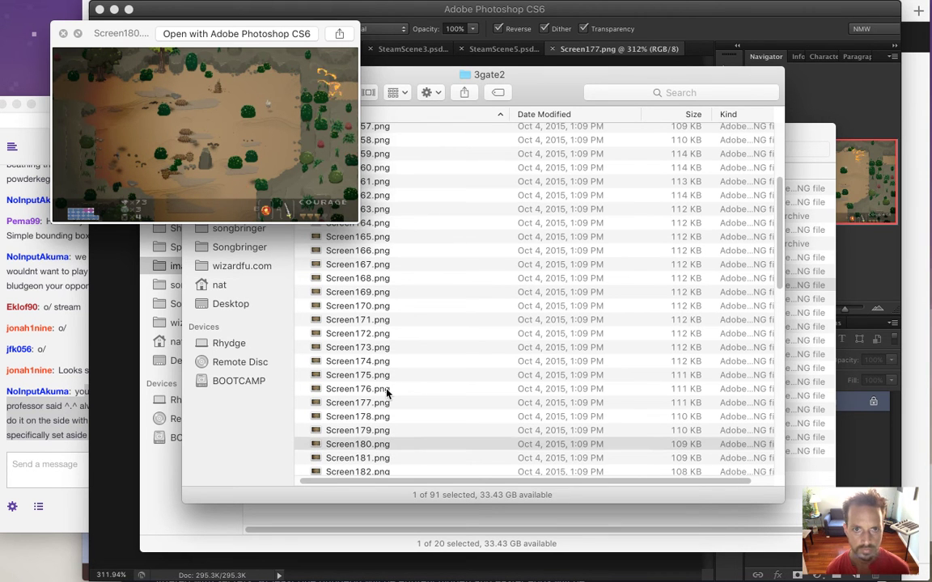
Step: Open Screen180.png in Adobe Photoshop CS6 and select the entire image
{"action": "left_click", "coordinate": [394, 444]}
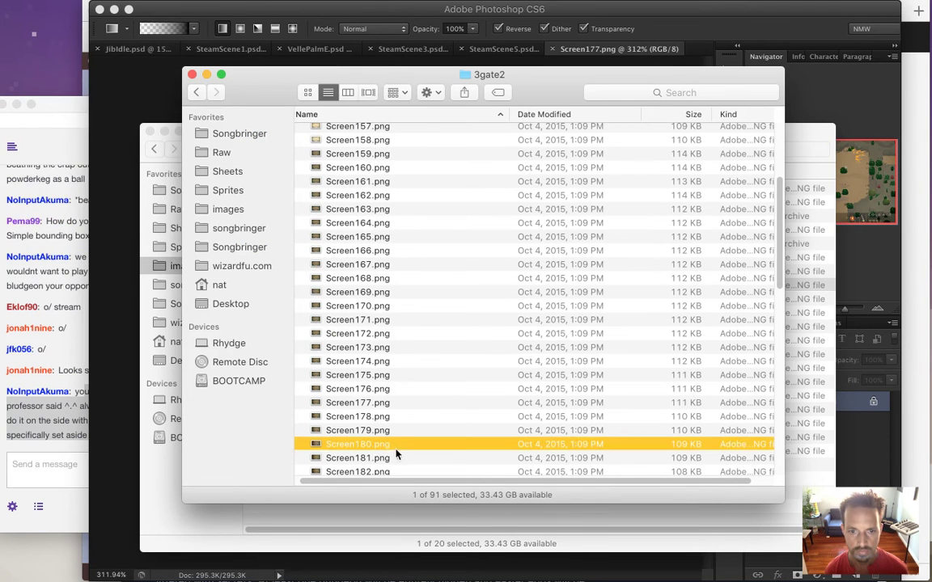
{"action": "right_click", "coordinate": [410, 444]}
{"action": "mouse_move", "coordinate": [524, 276]}
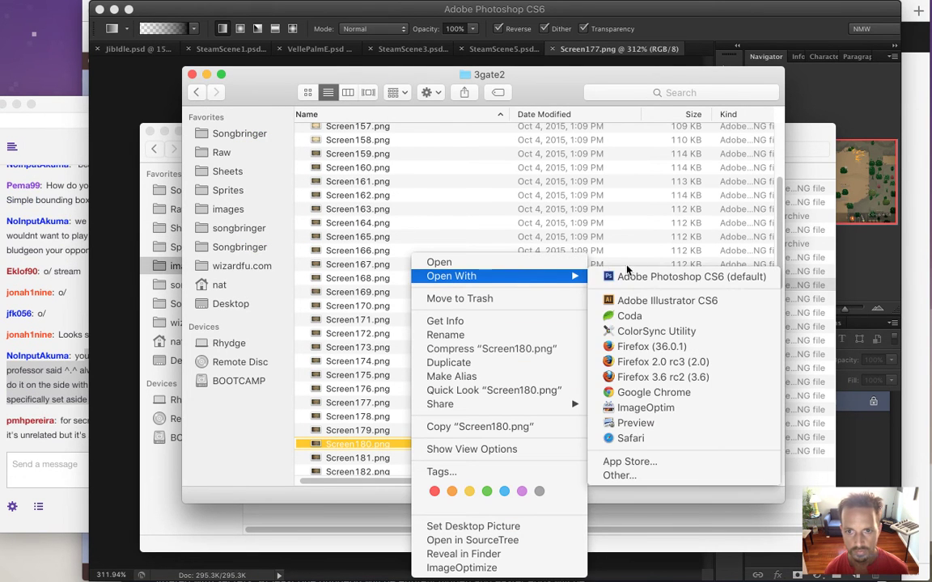
{"action": "left_click", "coordinate": [631, 275]}
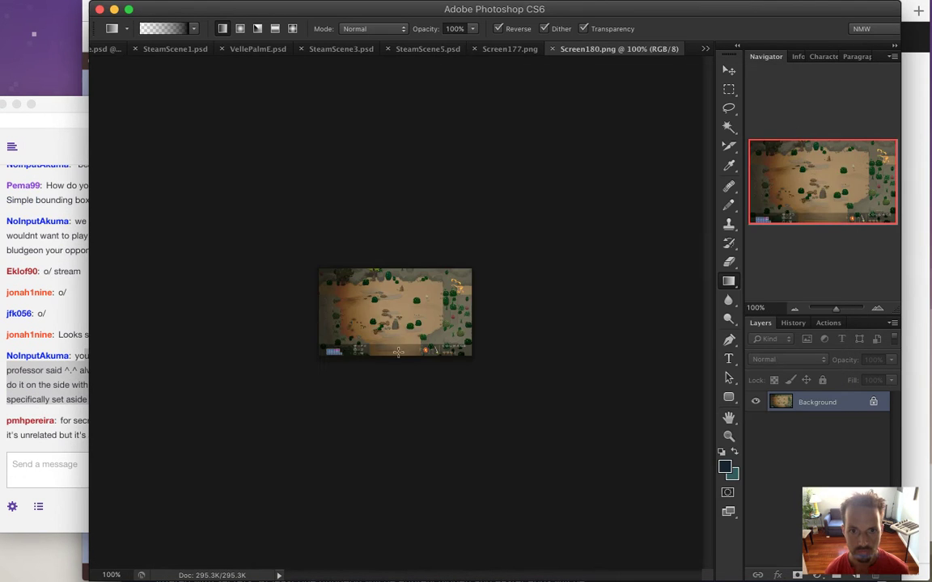
{"action": "key", "text": "super+a"}
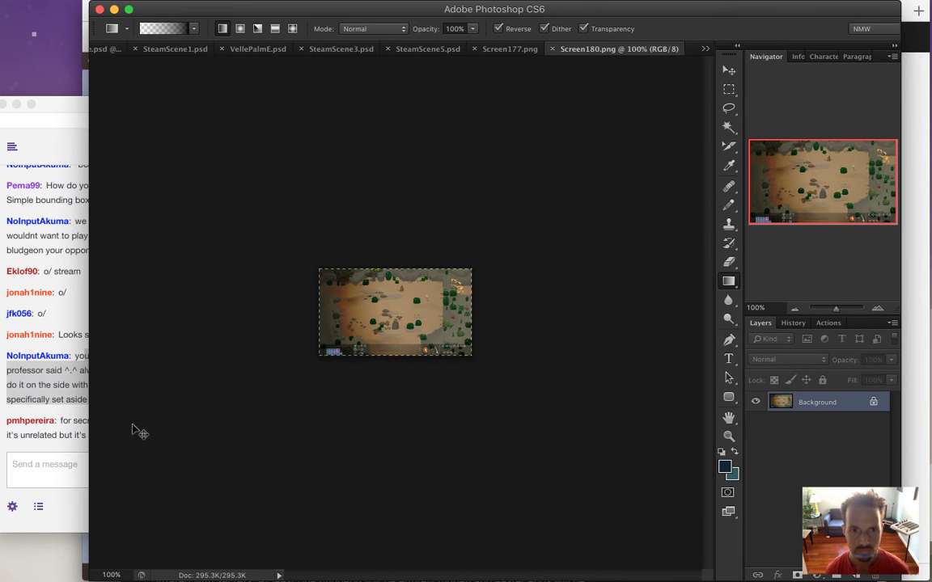
Step: Switch to the Twitch chat and read the messages about the healing columns and the electric sword
{"action": "left_click", "coordinate": [83, 399]}
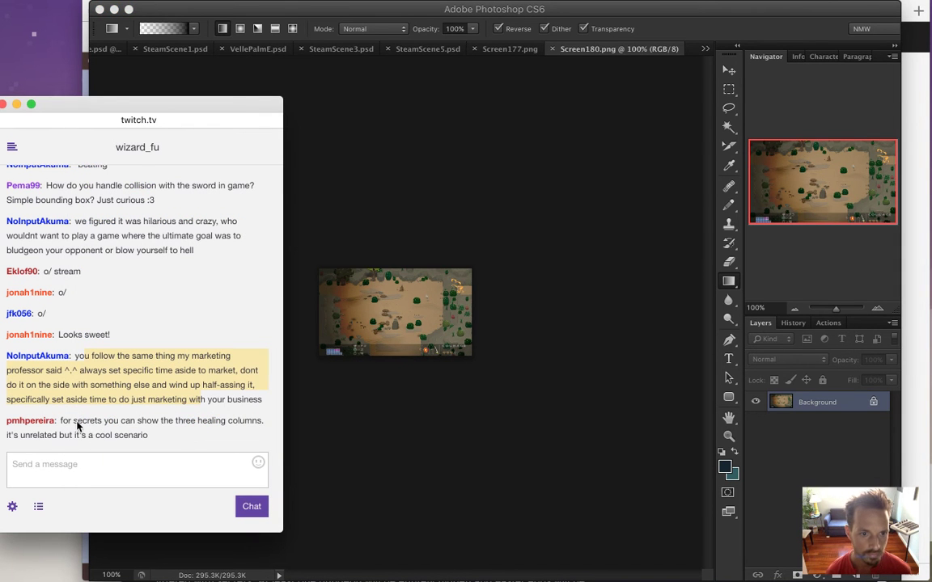
{"action": "left_click_drag", "start_coordinate": [75, 420], "coordinate": [156, 439]}
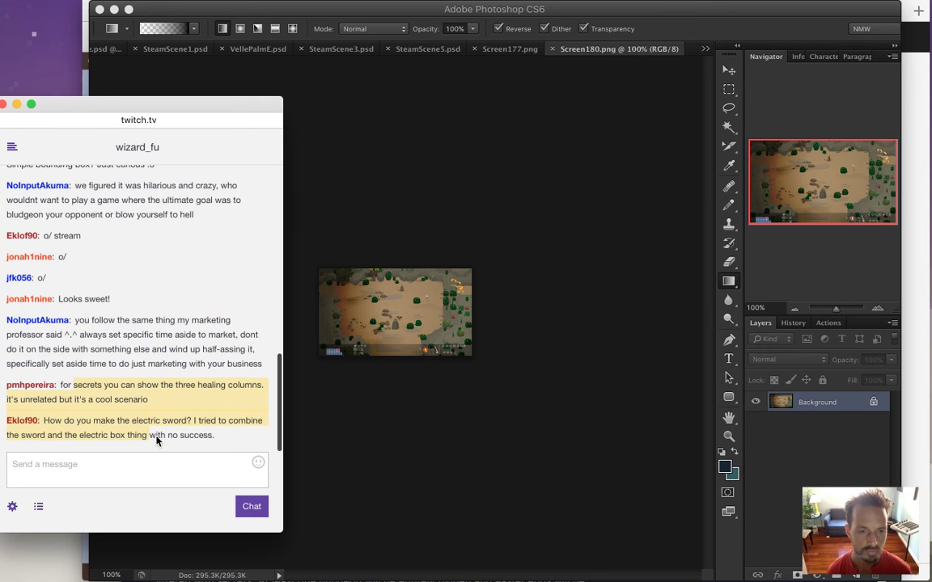
{"action": "left_click", "coordinate": [72, 386]}
{"action": "left_click_drag", "start_coordinate": [68, 385], "coordinate": [152, 405]}
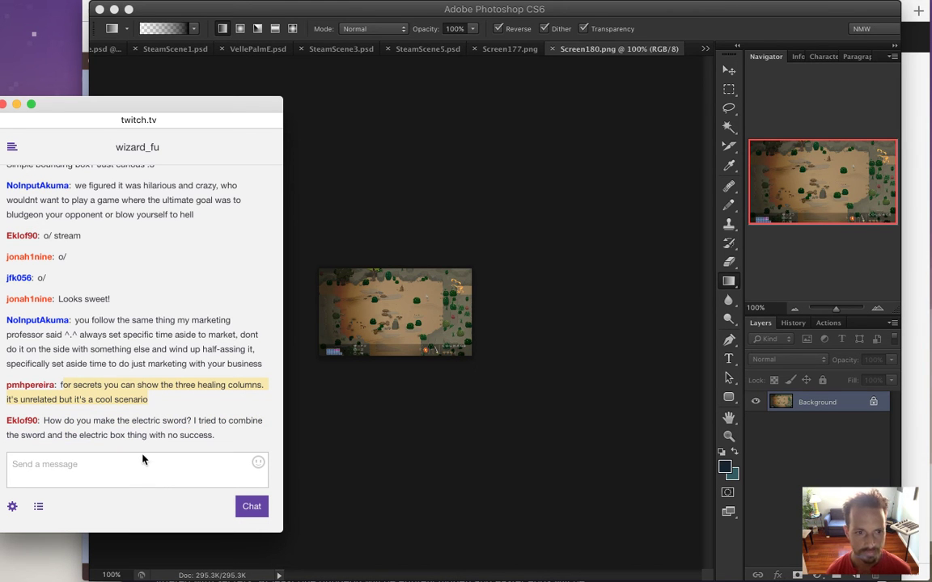
{"action": "left_click_drag", "start_coordinate": [63, 420], "coordinate": [185, 422]}
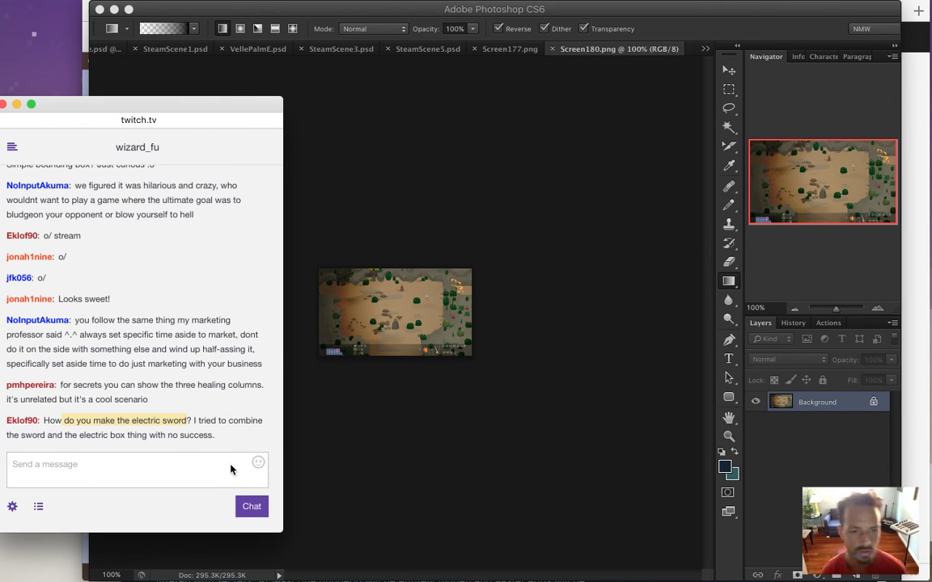
{"action": "left_click", "coordinate": [216, 442]}
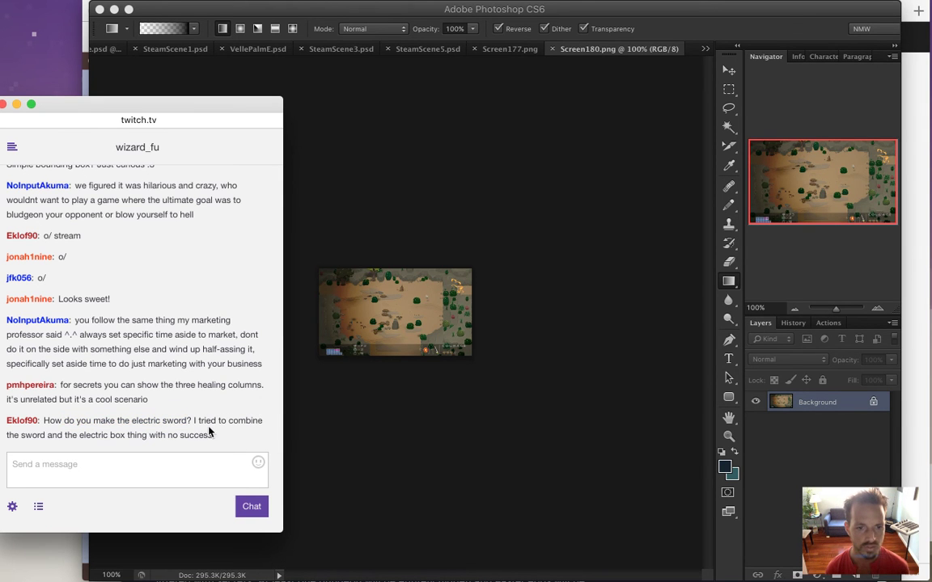
Step: Return to Photoshop, select all of Screen180.png, and convert the Background of Screen177.png into a regular layer with the default settings
{"action": "left_click", "coordinate": [476, 423]}
{"action": "key", "text": "super+a"}
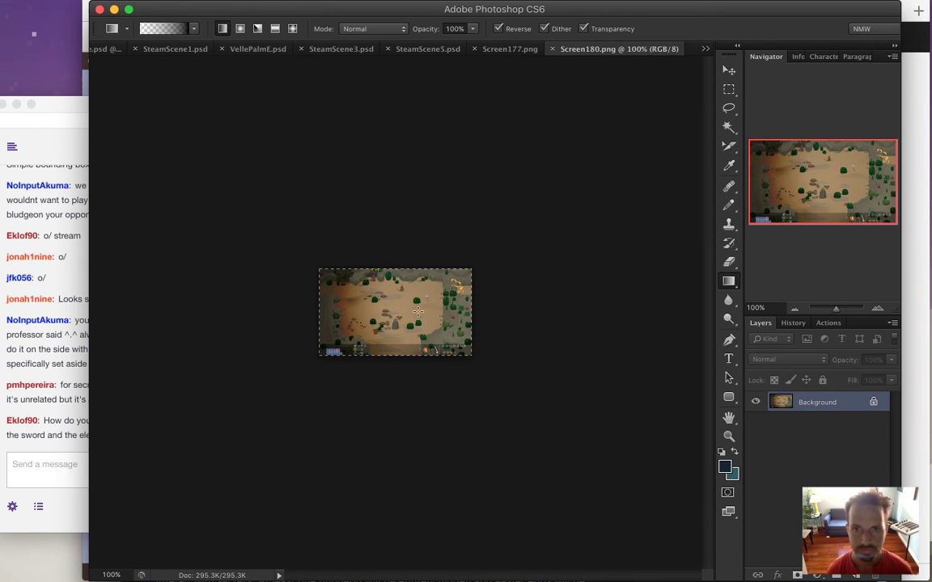
{"action": "left_click", "coordinate": [510, 49]}
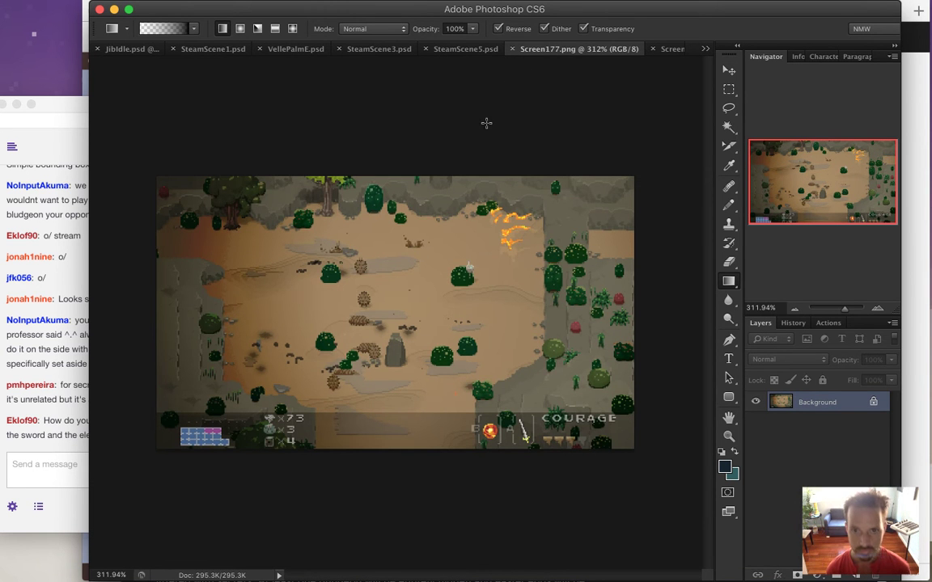
{"action": "right_click", "coordinate": [772, 402]}
{"action": "left_click", "coordinate": [771, 403]}
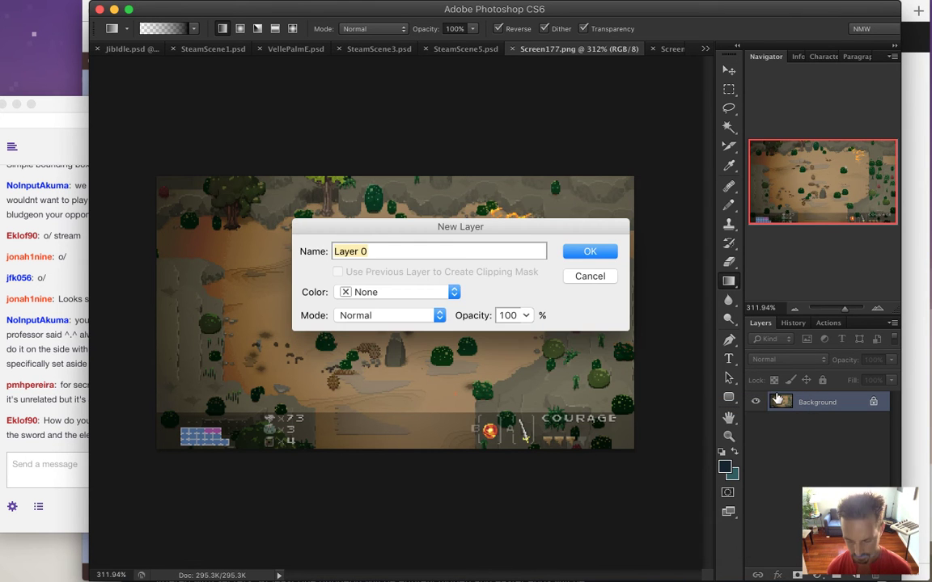
{"action": "key", "text": "Return"}
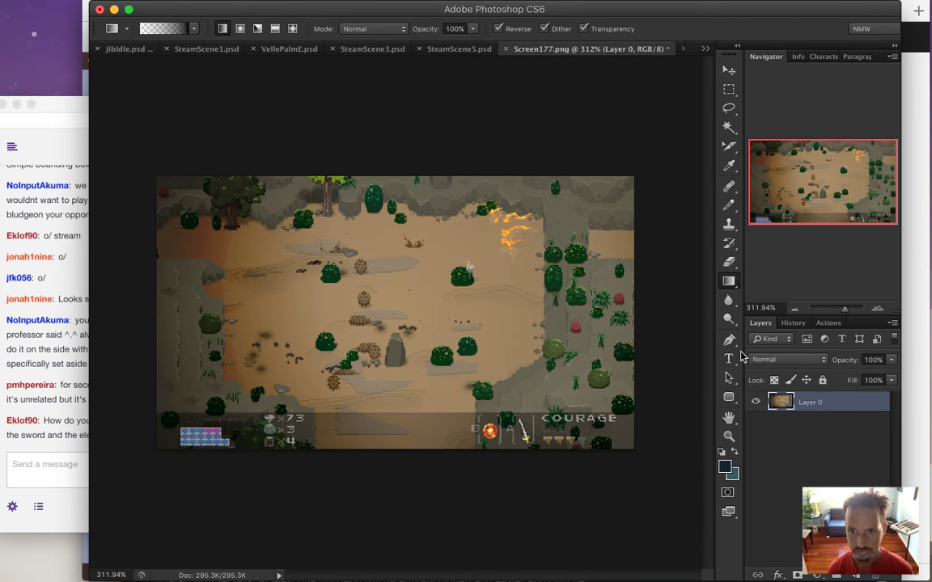
Step: Copy the whole Screen180.png image and paste it into Screen177.png as a new layer above Layer 0
{"action": "left_click", "coordinate": [706, 49]}
{"action": "left_click", "coordinate": [726, 136]}
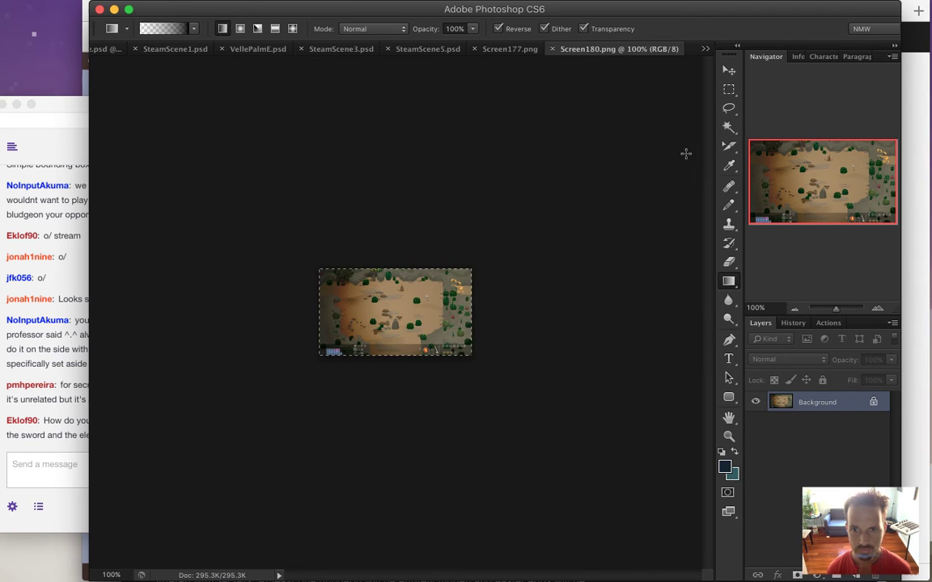
{"action": "left_click_drag", "start_coordinate": [611, 122], "coordinate": [560, 96]}
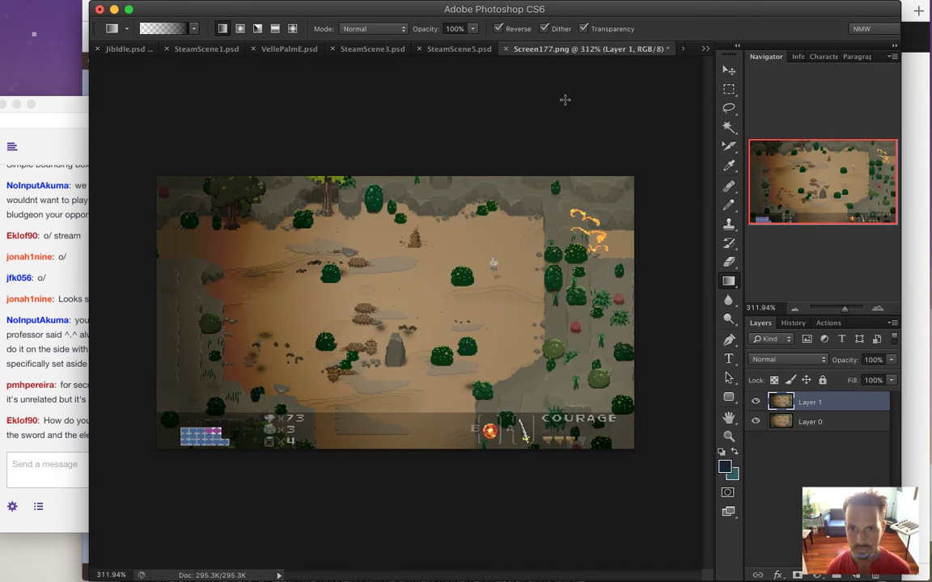
Step: Cut the area of Layer 1 left of its flame figure with a full-height rectangular marquee, keeping only the right-hand strip
{"action": "key", "text": "m"}
{"action": "left_click_drag", "start_coordinate": [138, 150], "coordinate": [555, 509]}
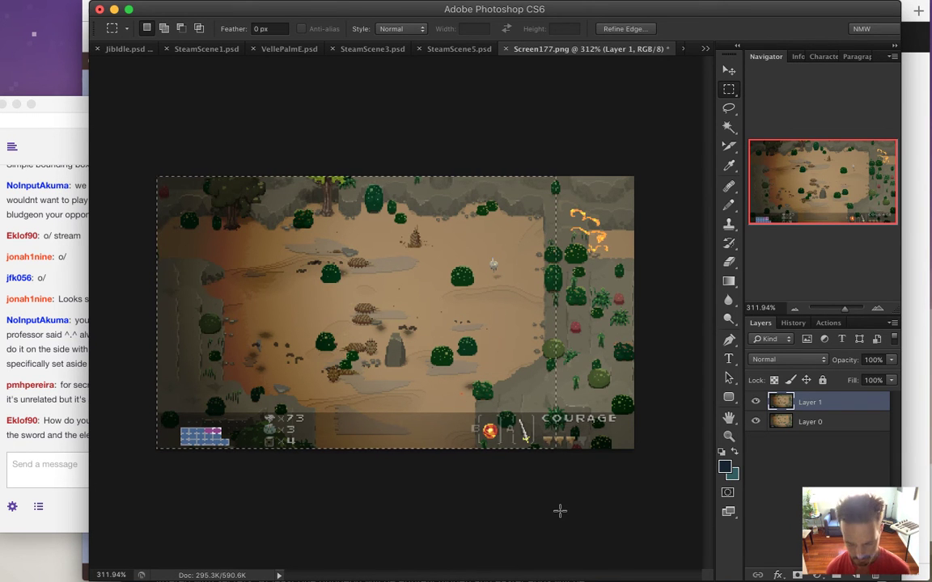
{"action": "key", "text": "ctrl+x"}
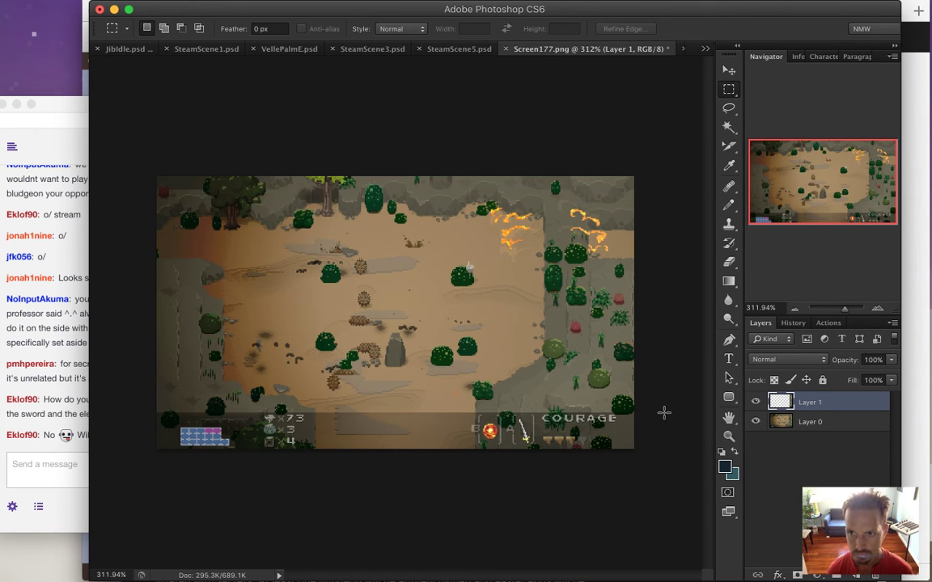
Step: Switch to the Twitch chat and read the newest messages, including the idea about shallow water leading to a hidden object
{"action": "left_click", "coordinate": [55, 364]}
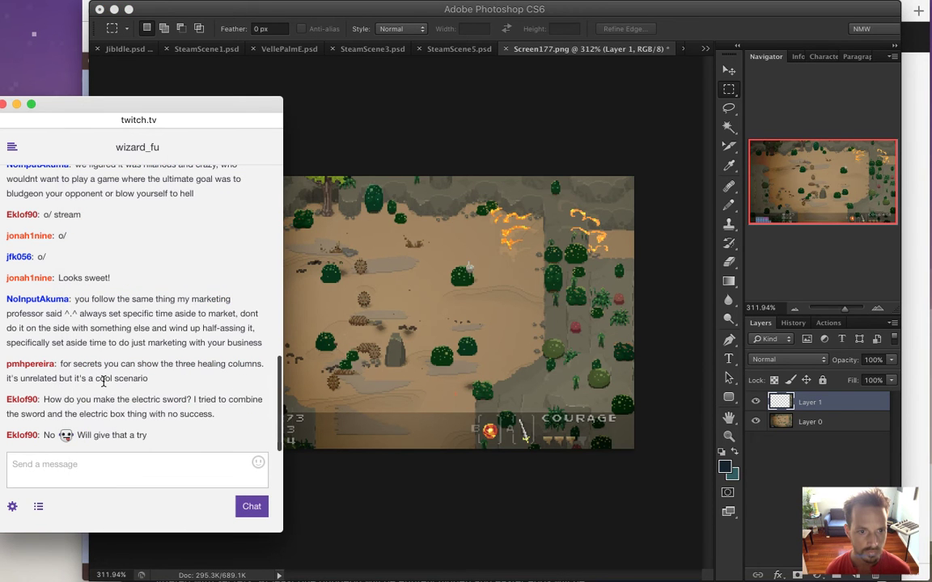
{"action": "left_click_drag", "start_coordinate": [102, 441], "coordinate": [149, 439]}
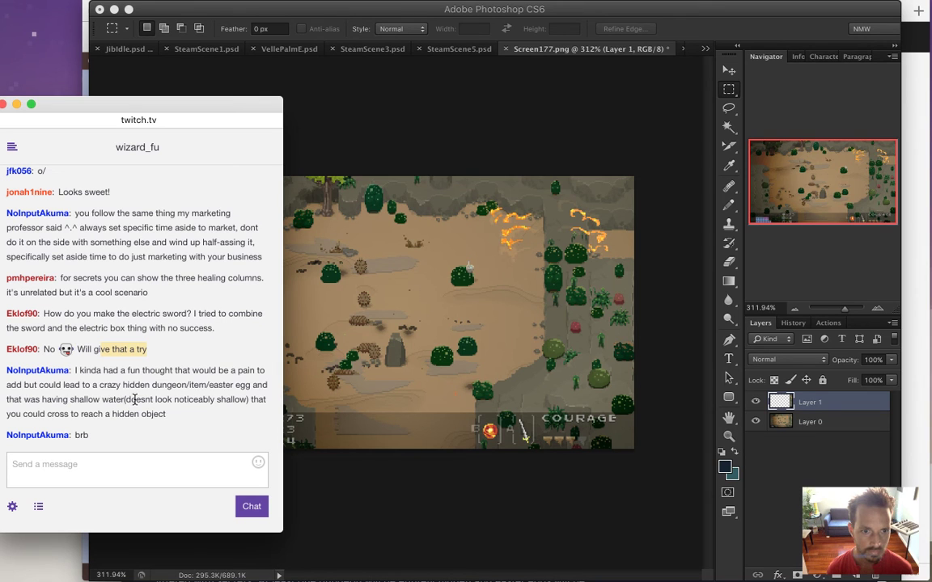
{"action": "left_click_drag", "start_coordinate": [58, 400], "coordinate": [189, 419]}
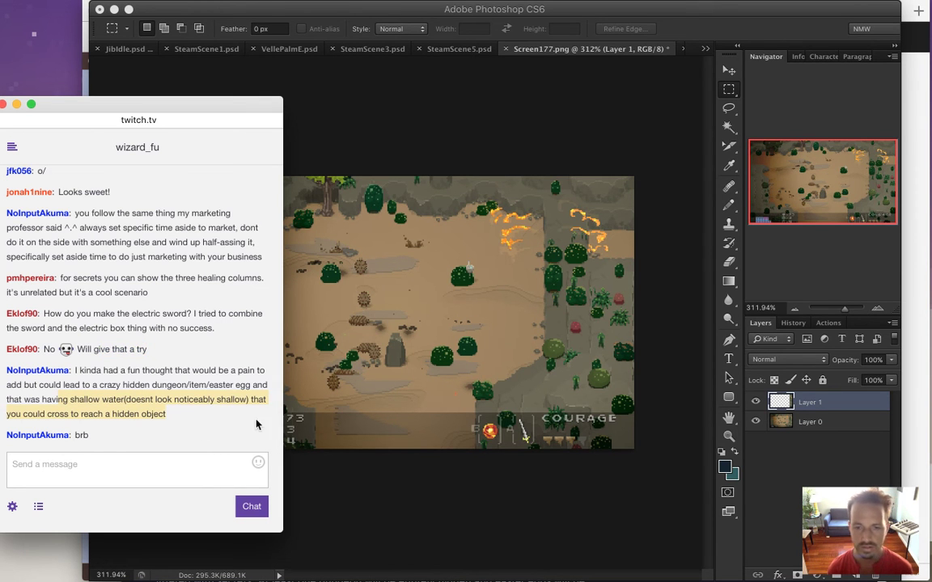
Step: Return to Photoshop and crop Screen177.png to a wide rectangular area around both flame figures, reaching its right edge
{"action": "left_click", "coordinate": [572, 407]}
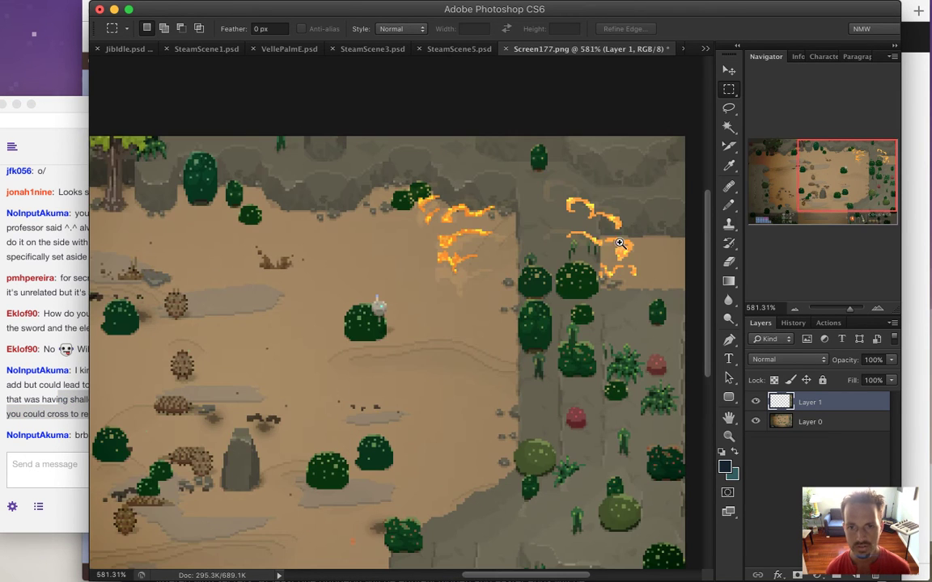
{"action": "left_click_drag", "start_coordinate": [576, 215], "coordinate": [619, 295]}
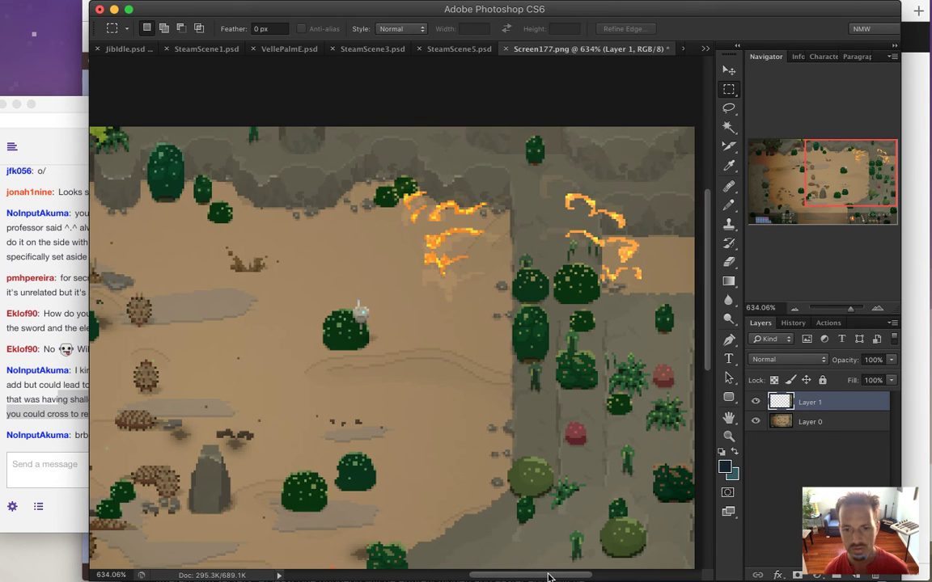
{"action": "scroll", "coordinate": [546, 576], "scroll_direction": "right", "scroll_amount": 3}
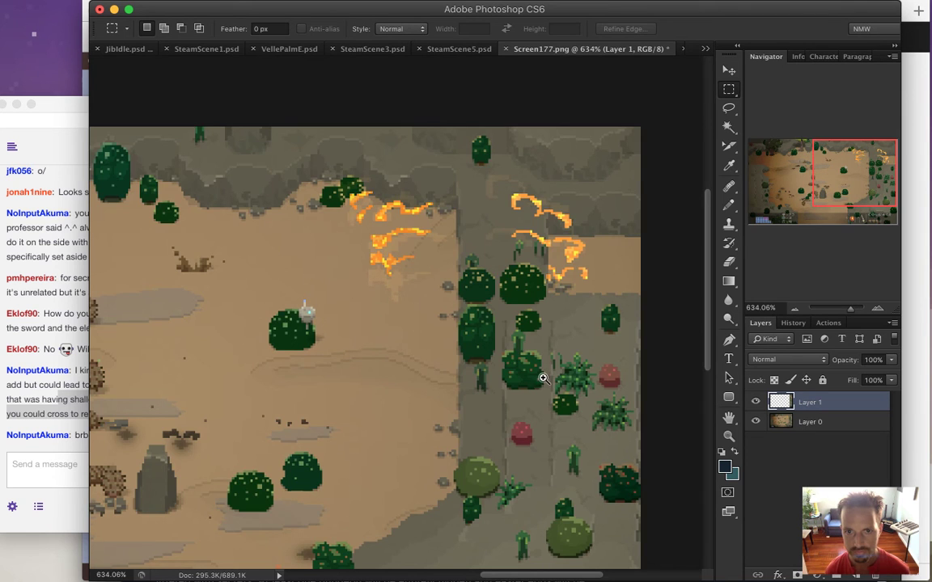
{"action": "scroll", "coordinate": [557, 323], "scroll_direction": "down", "scroll_amount": 5}
{"action": "left_click_drag", "start_coordinate": [690, 139], "coordinate": [385, 250]}
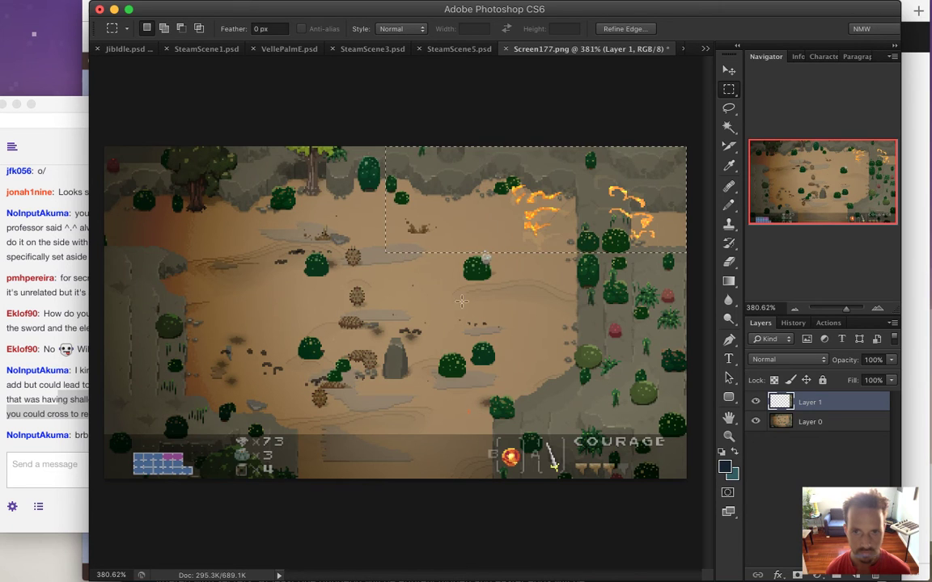
{"action": "mouse_move", "coordinate": [581, 202]}
{"action": "left_mouse_down"}
{"action": "mouse_move", "coordinate": [589, 194]}
{"action": "mouse_move", "coordinate": [595, 207]}
{"action": "left_mouse_up"}
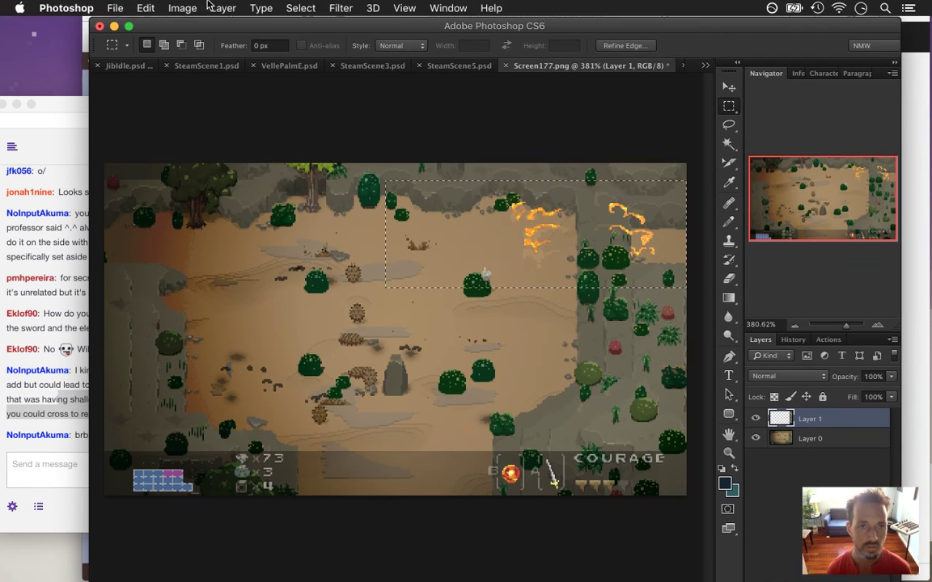
{"action": "left_click", "coordinate": [182, 8]}
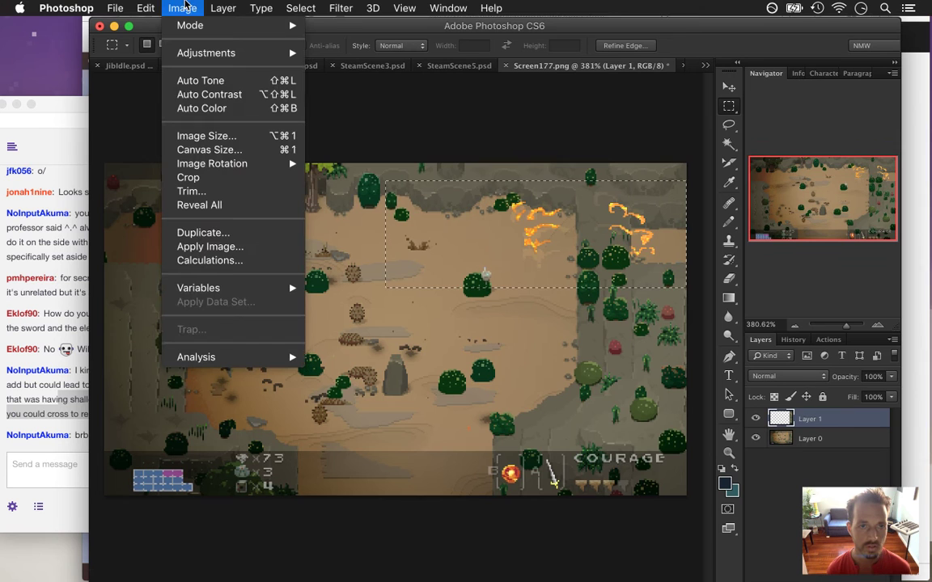
{"action": "left_click", "coordinate": [227, 186]}
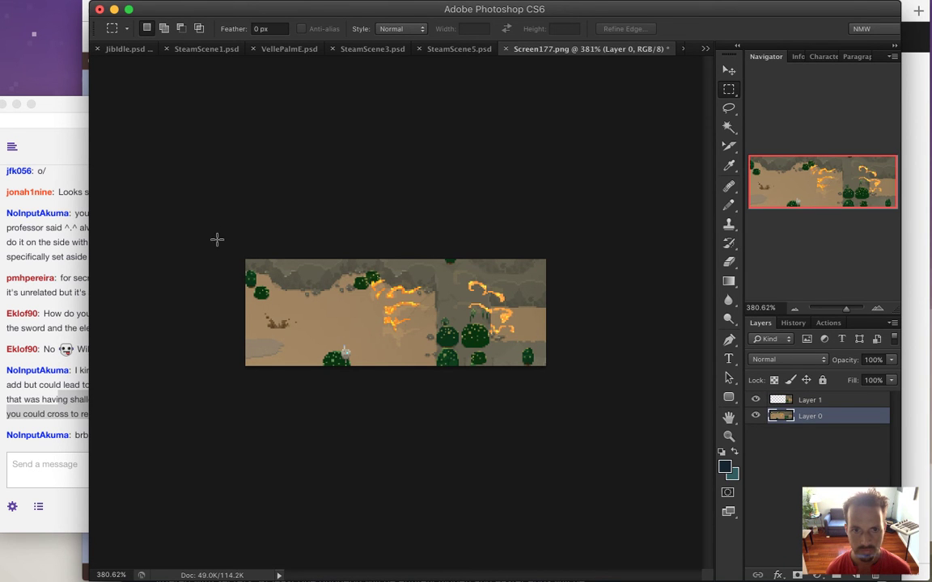
Step: Delete the strip of Layer 0 left of the small white figure, and merge Layer 0 with Layer 1
{"action": "left_click_drag", "start_coordinate": [216, 239], "coordinate": [335, 433]}
{"action": "key", "text": "Delete"}
{"action": "left_click_drag", "start_coordinate": [380, 232], "coordinate": [381, 233]}
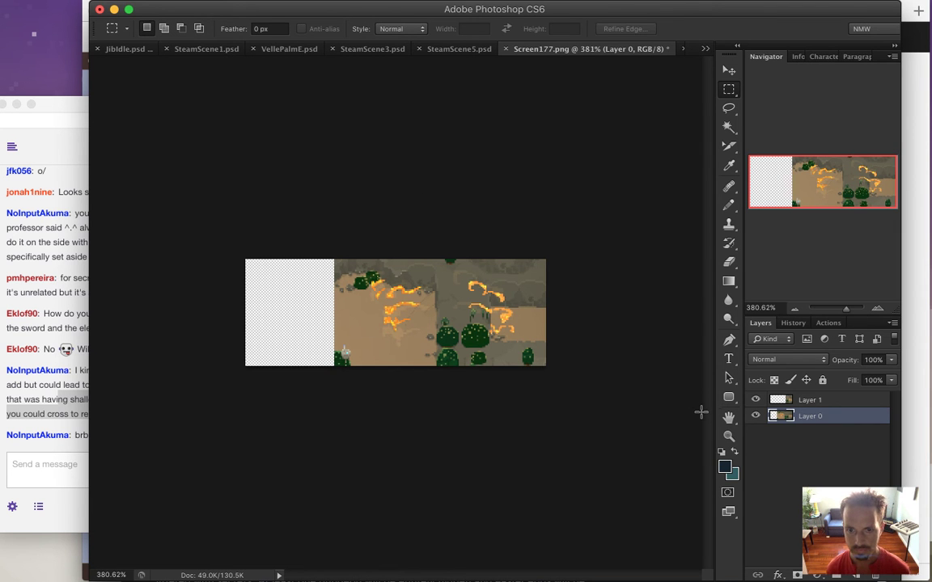
{"action": "left_click", "coordinate": [794, 401], "text": "shift"}
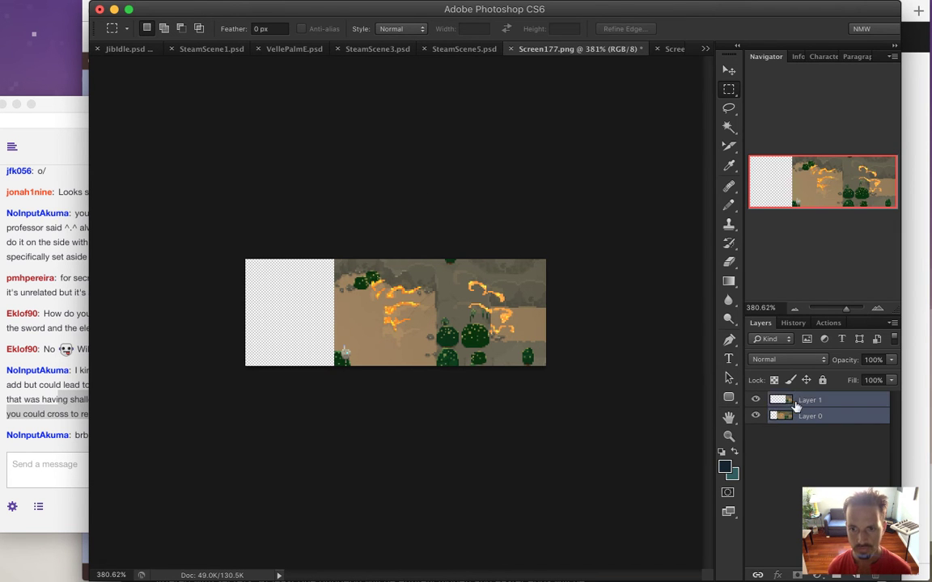
{"action": "right_click", "coordinate": [794, 407]}
{"action": "left_click", "coordinate": [696, 391]}
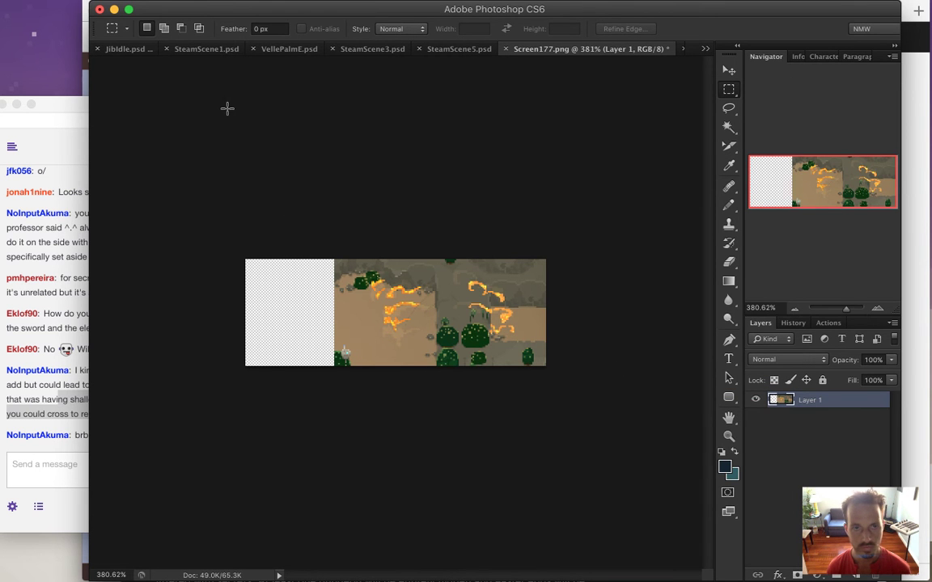
Step: Trim the transparent pixels off the image and set the canvas width to 217, extending it equally on both sides
{"action": "left_click", "coordinate": [183, 8]}
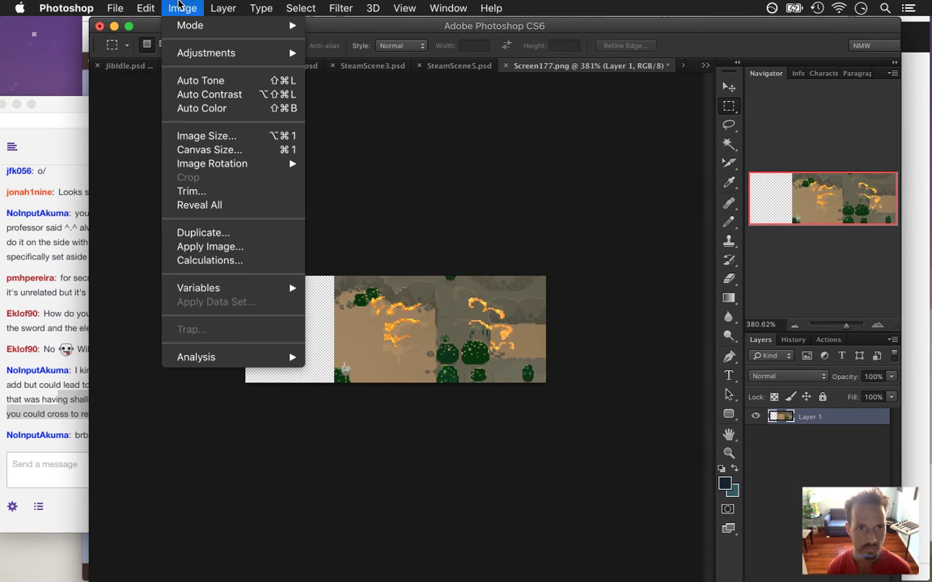
{"action": "left_click", "coordinate": [197, 195]}
{"action": "left_click", "coordinate": [530, 232]}
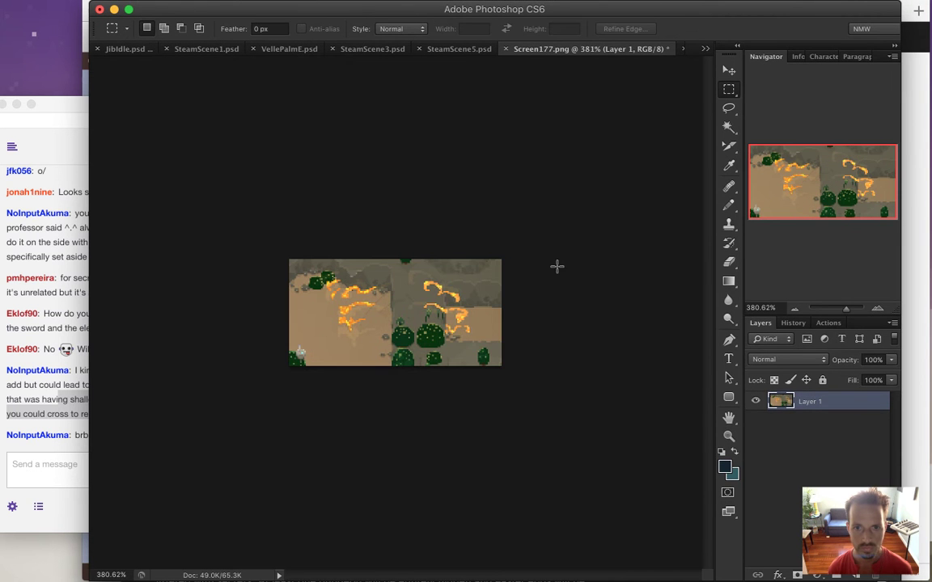
{"action": "key", "text": "super+alt+c"}
{"action": "type", "text": "217"}
{"action": "key", "text": "Return"}
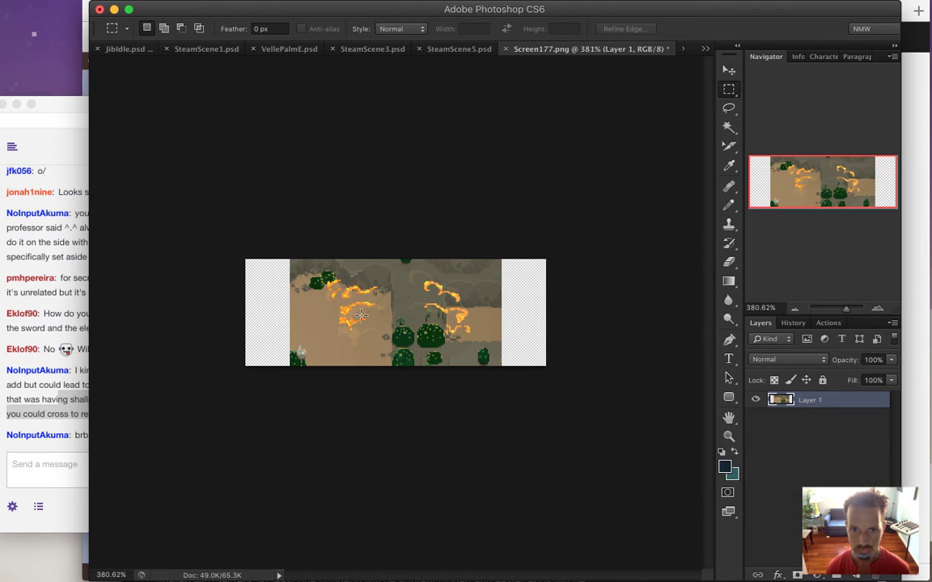
Step: Save the image in Photoshop format as SteamScene4.psd in the Songbringer folder that contains the Greenlight PSD files
{"action": "scroll", "coordinate": [368, 334], "scroll_direction": "up", "scroll_amount": 3}
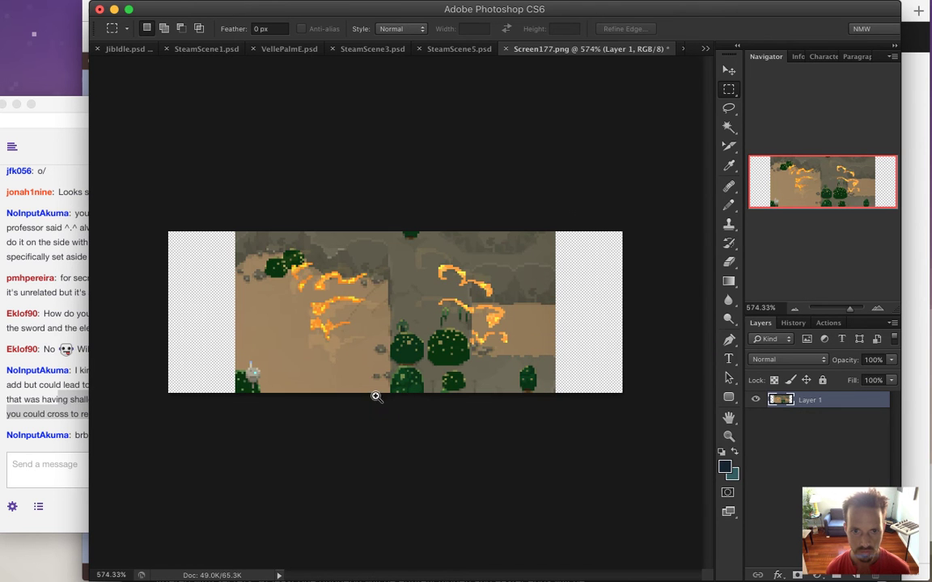
{"action": "scroll", "coordinate": [373, 364], "scroll_direction": "up", "scroll_amount": 1}
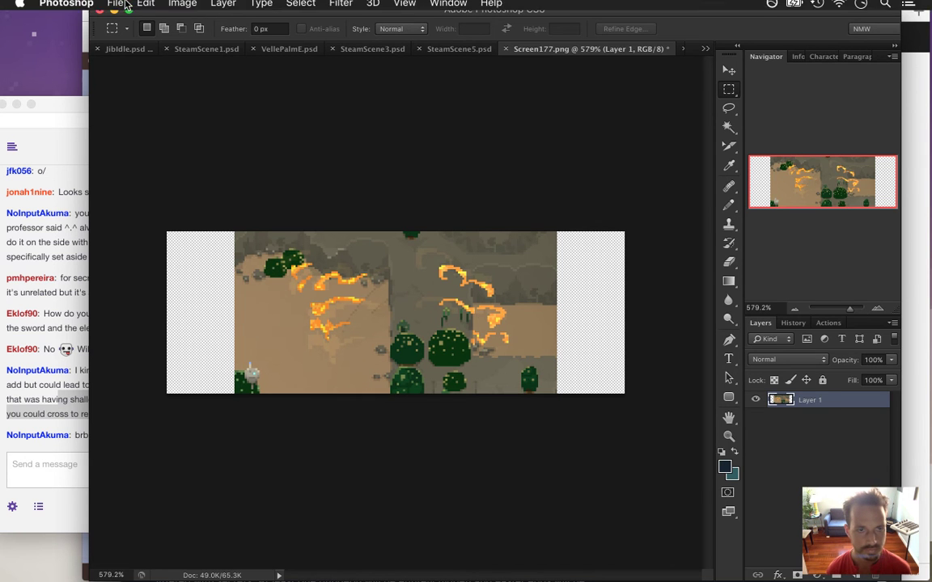
{"action": "left_click", "coordinate": [113, 6]}
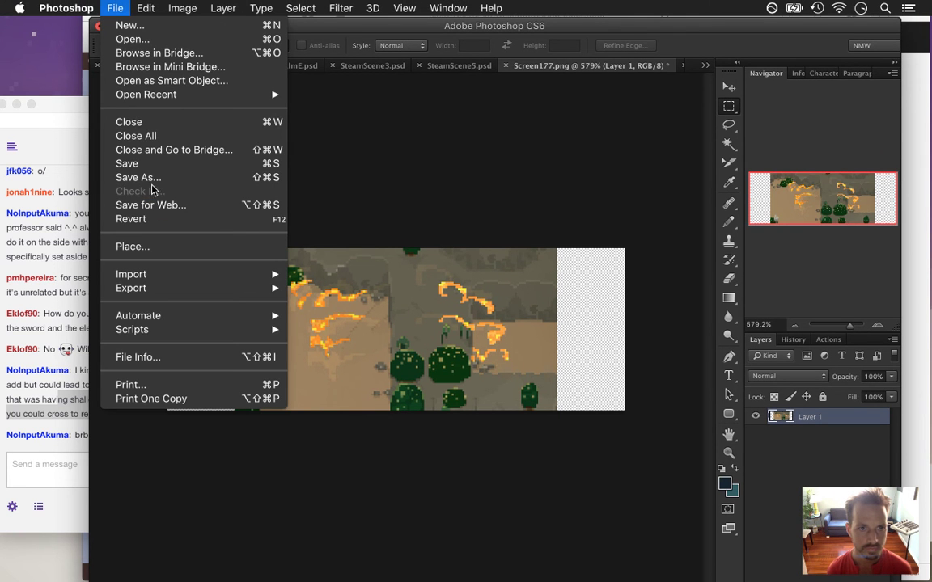
{"action": "left_click", "coordinate": [218, 206]}
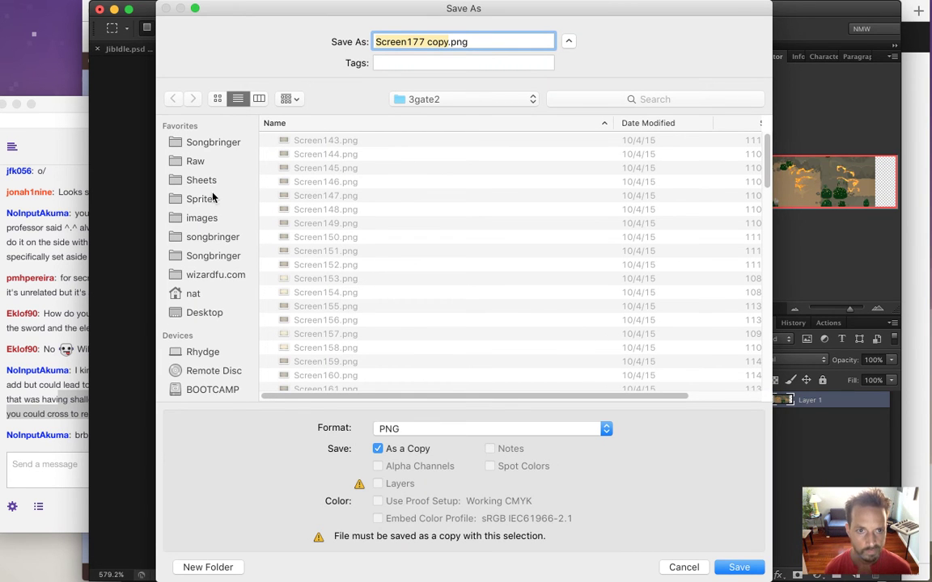
{"action": "left_click", "coordinate": [218, 254]}
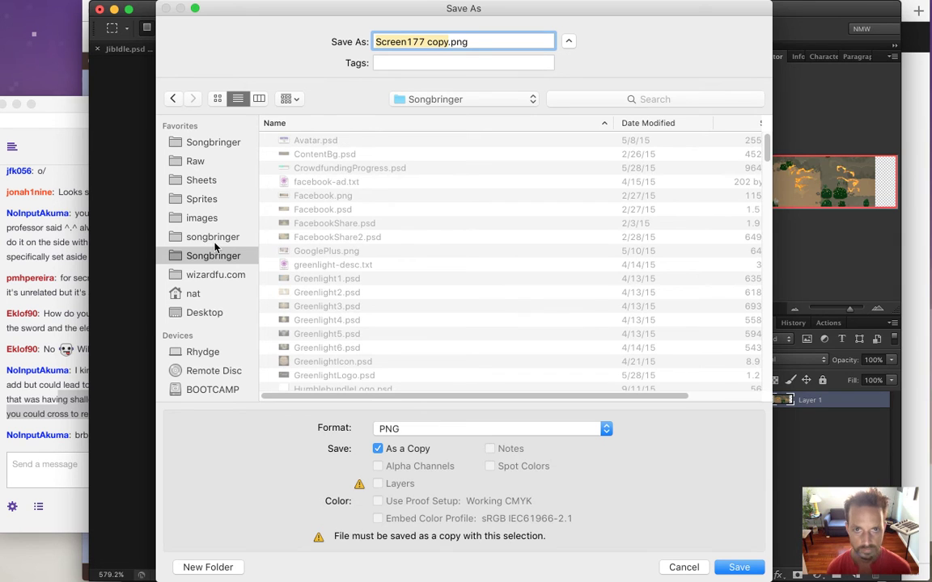
{"action": "type", "text": "SteamScene"}
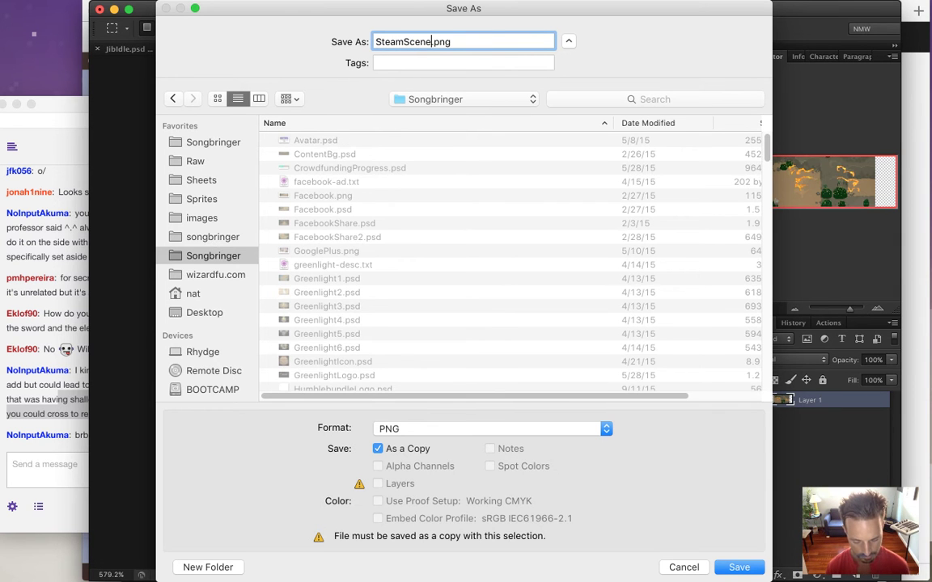
{"action": "type", "text": "4"}
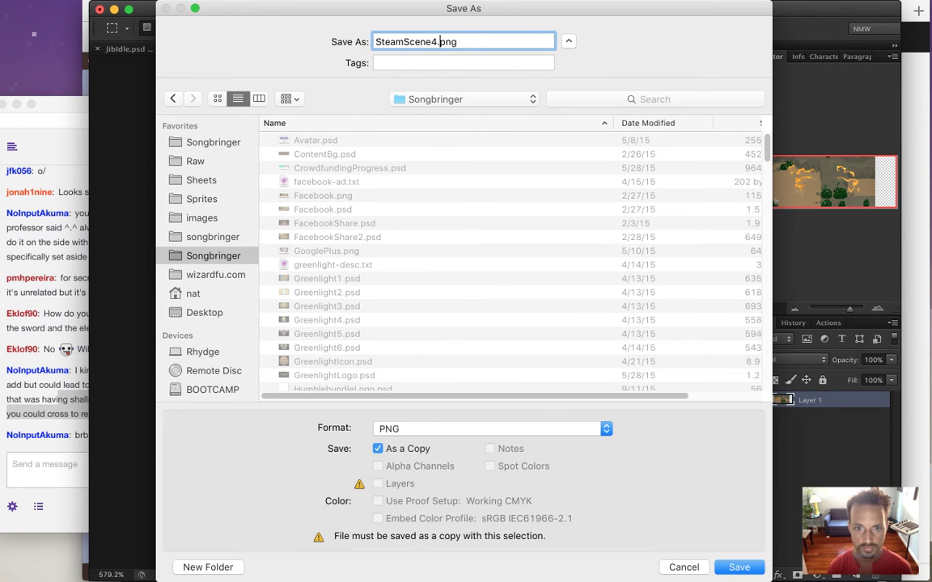
{"action": "left_click", "coordinate": [416, 429]}
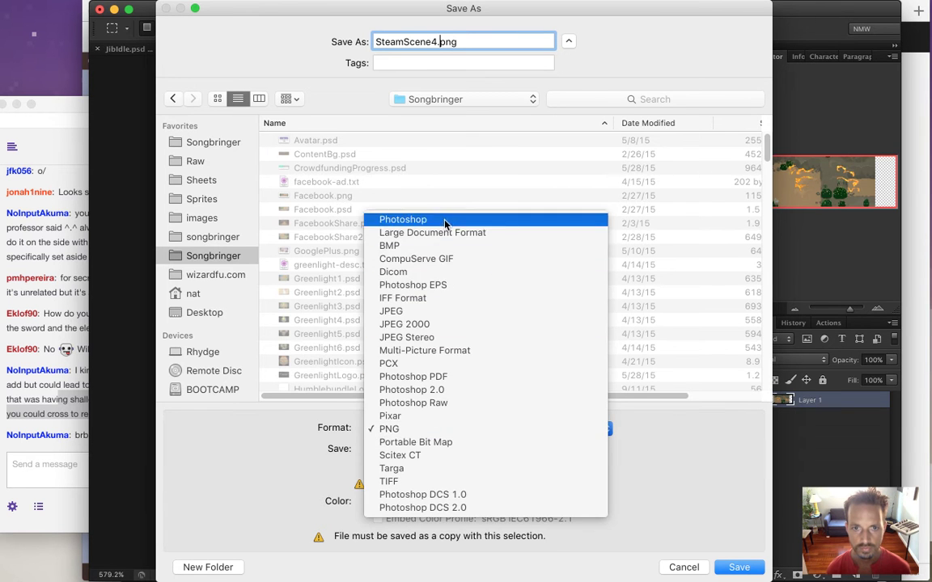
{"action": "left_click", "coordinate": [403, 219]}
{"action": "left_click", "coordinate": [736, 568]}
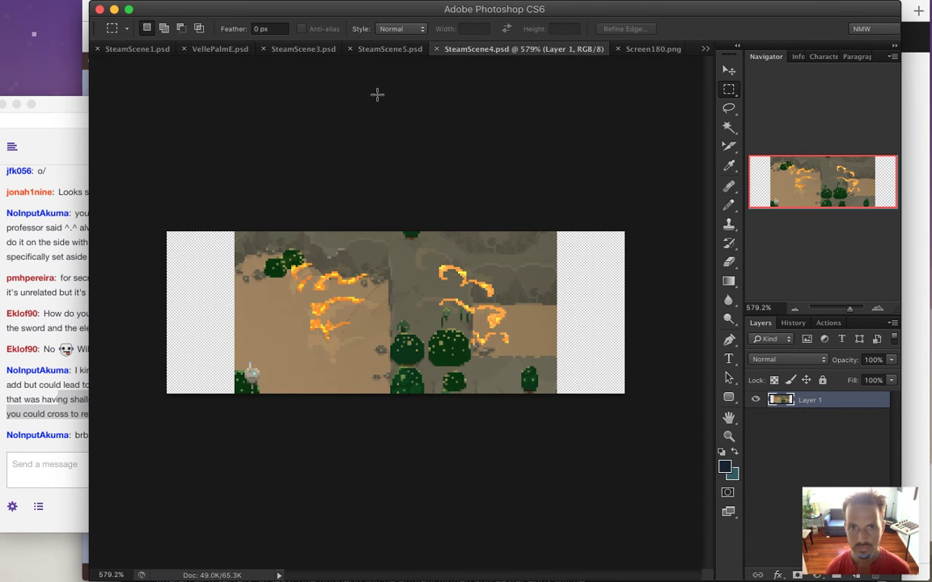
Step: In SteamScene5.psd, show the hidden background layers behind the spaceship again and check the colour of the Color Fill 1 layer
{"action": "left_click", "coordinate": [398, 48]}
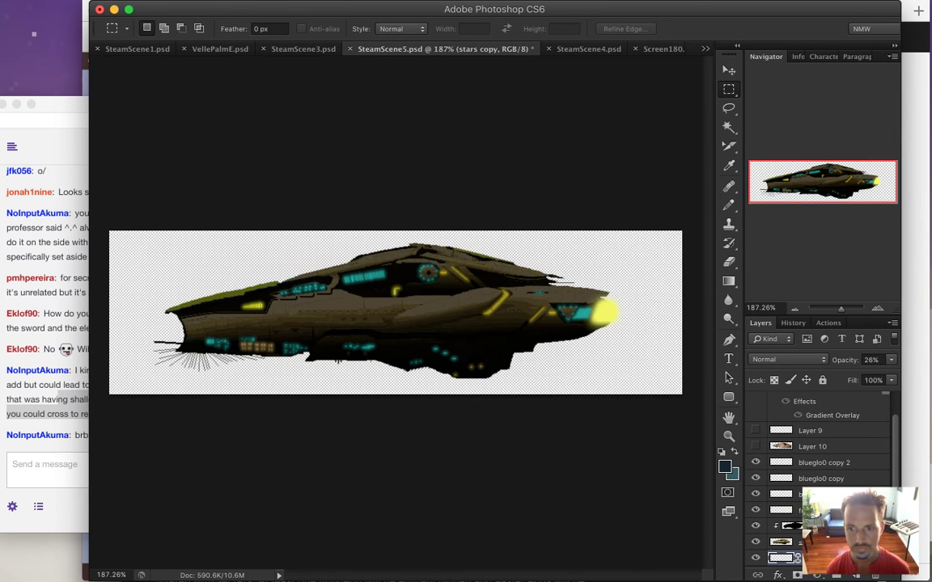
{"action": "scroll", "coordinate": [809, 486], "scroll_direction": "down", "scroll_amount": 2}
{"action": "left_click", "coordinate": [756, 558]}
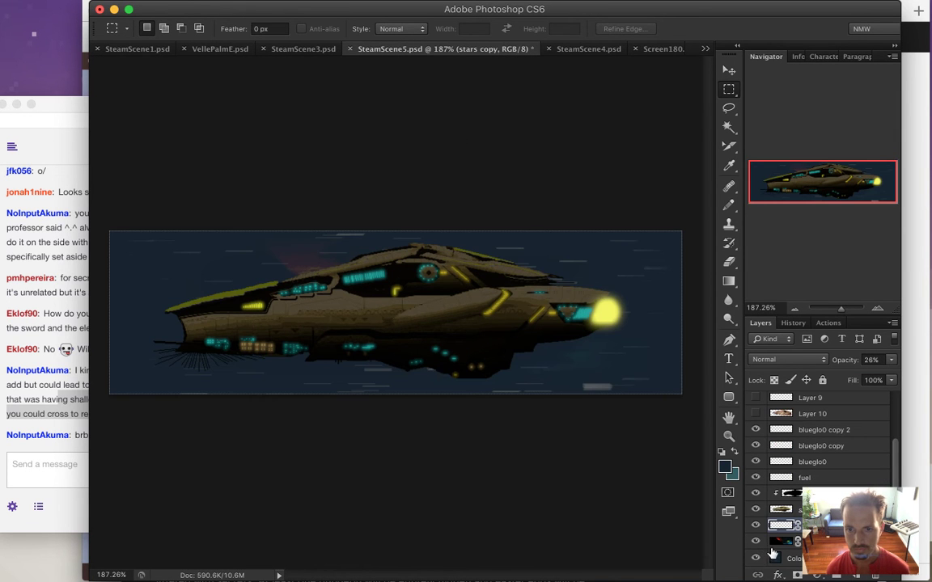
{"action": "left_click", "coordinate": [775, 558]}
{"action": "double_click", "coordinate": [775, 558]}
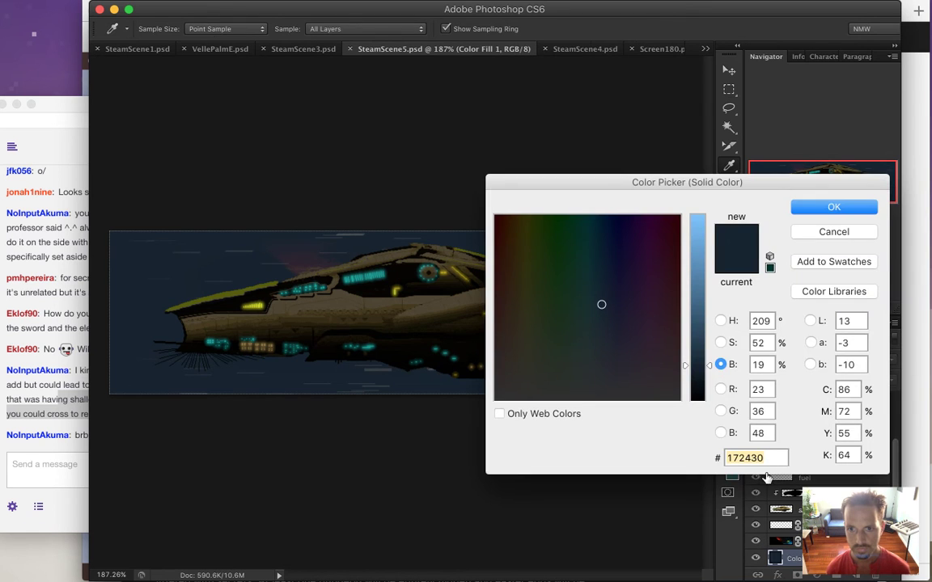
{"action": "left_click", "coordinate": [813, 210]}
Step: In SteamScene4.psd, add a new layer below Layer 1 and fill it with the dark blue foreground colour
{"action": "left_click", "coordinate": [588, 48]}
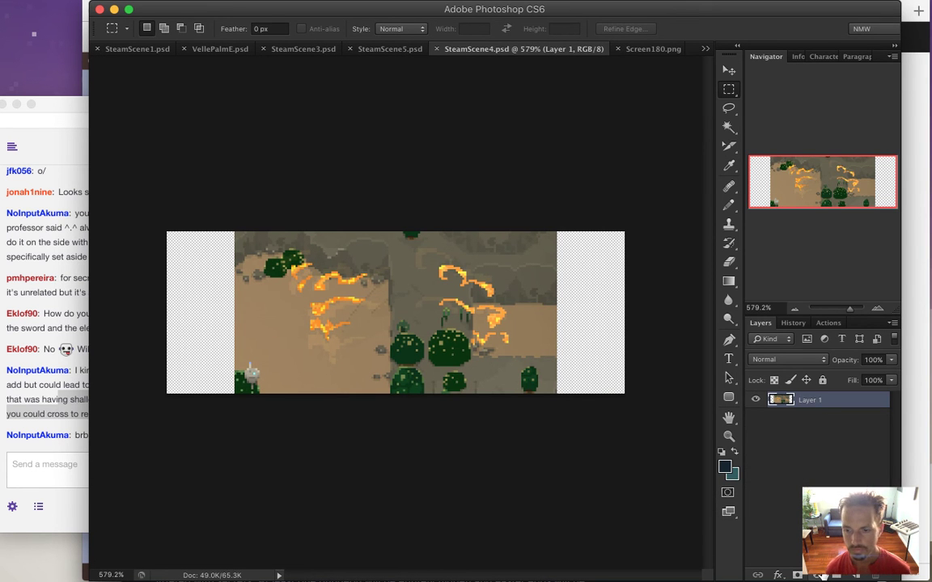
{"action": "left_click", "coordinate": [858, 575], "text": "super"}
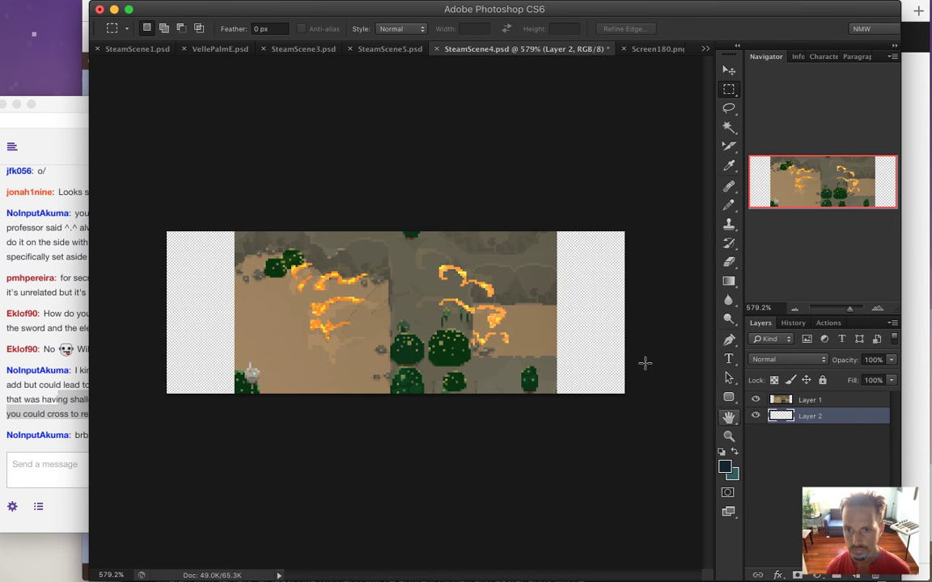
{"action": "key", "text": "g"}
{"action": "left_click", "coordinate": [599, 333]}
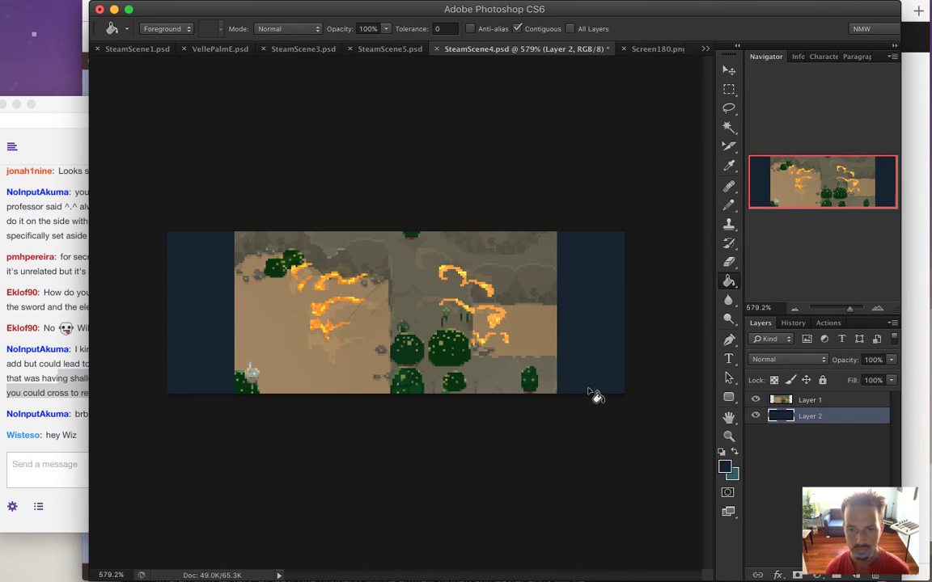
Step: Read the new greeting in the Twitch chat and return to Photoshop
{"action": "left_click", "coordinate": [62, 393]}
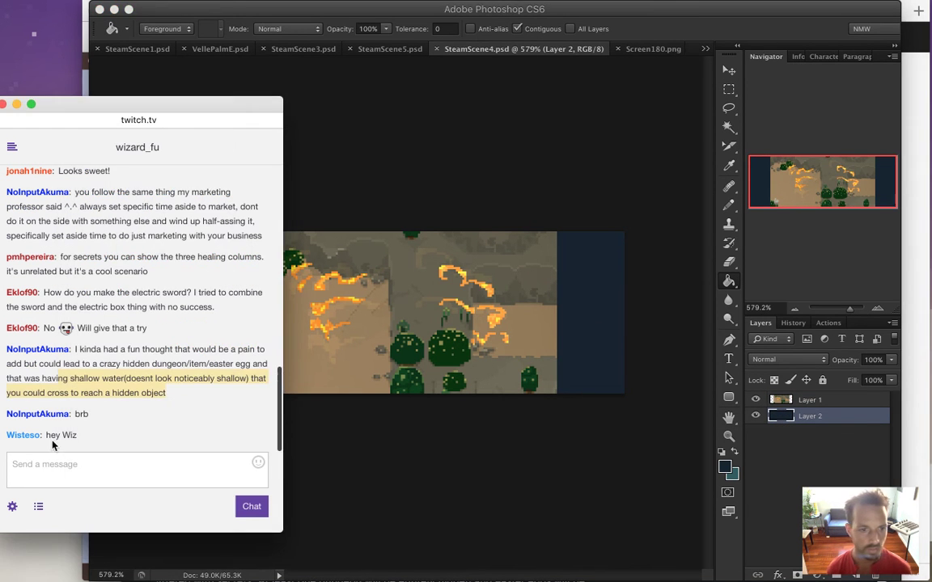
{"action": "left_click_drag", "start_coordinate": [50, 436], "coordinate": [78, 436]}
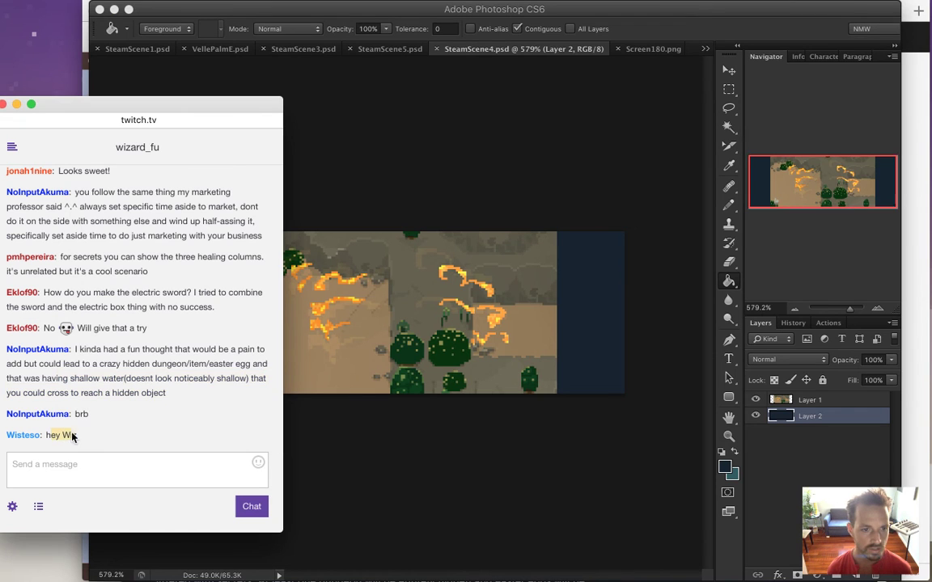
{"action": "left_click", "coordinate": [492, 485]}
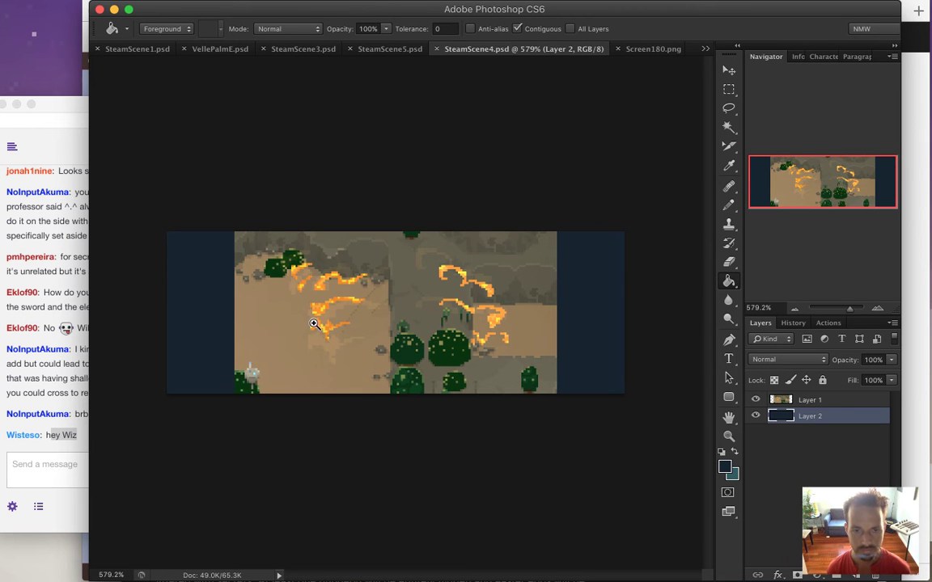
Step: On Layer 1, select the orange and yellow flame pixels of the right-hand figure with the Magic Wand
{"action": "scroll", "coordinate": [322, 324], "scroll_direction": "up", "scroll_amount": 4}
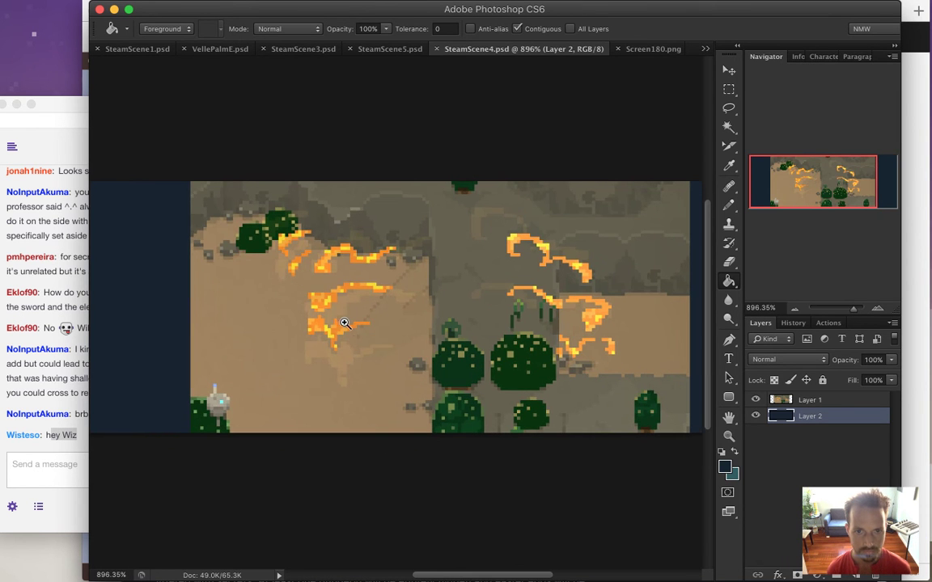
{"action": "key", "text": "alt+bracketright"}
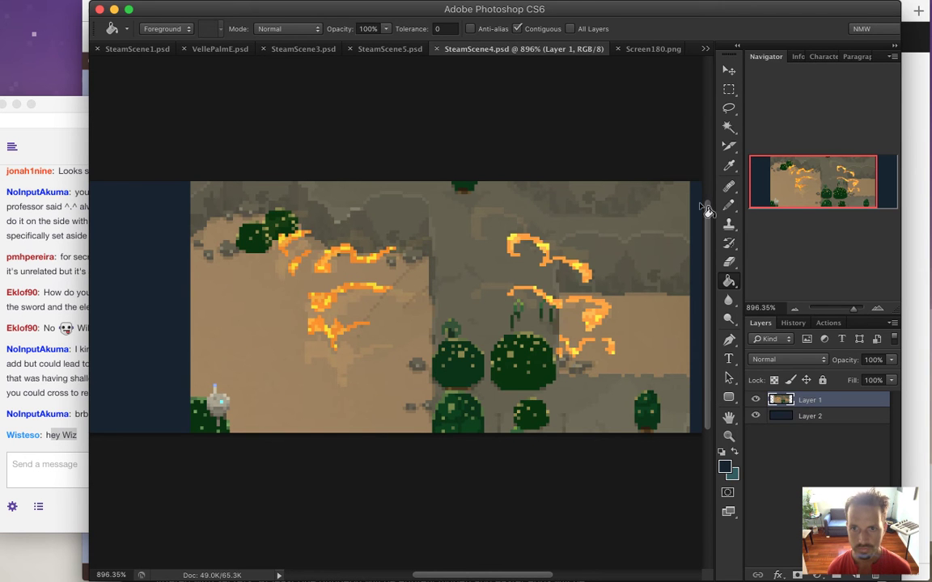
{"action": "left_click", "coordinate": [728, 127]}
{"action": "left_click", "coordinate": [621, 292]}
{"action": "scroll", "coordinate": [626, 297], "scroll_direction": "up", "scroll_amount": 2}
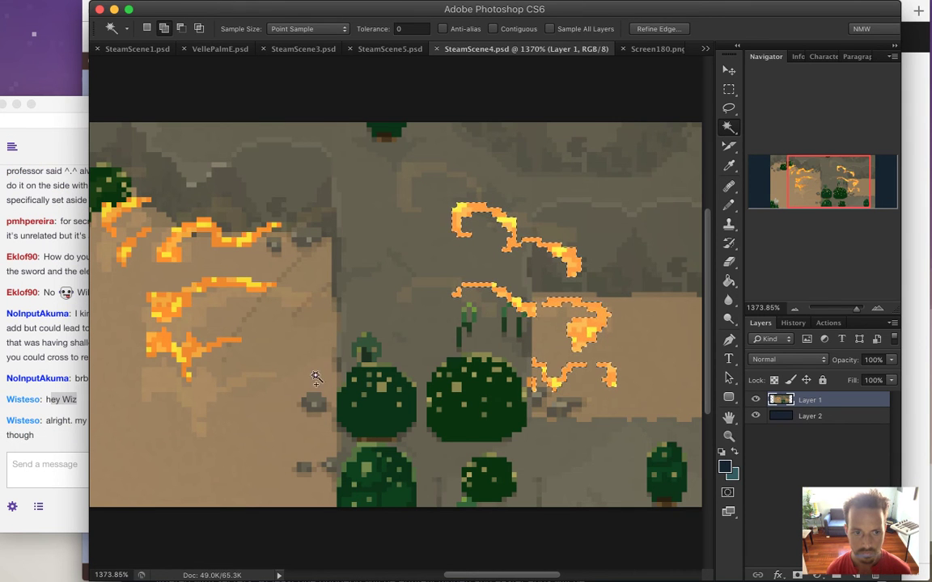
Step: Read the new message in the Twitch chat and return to Photoshop
{"action": "left_click", "coordinate": [44, 390]}
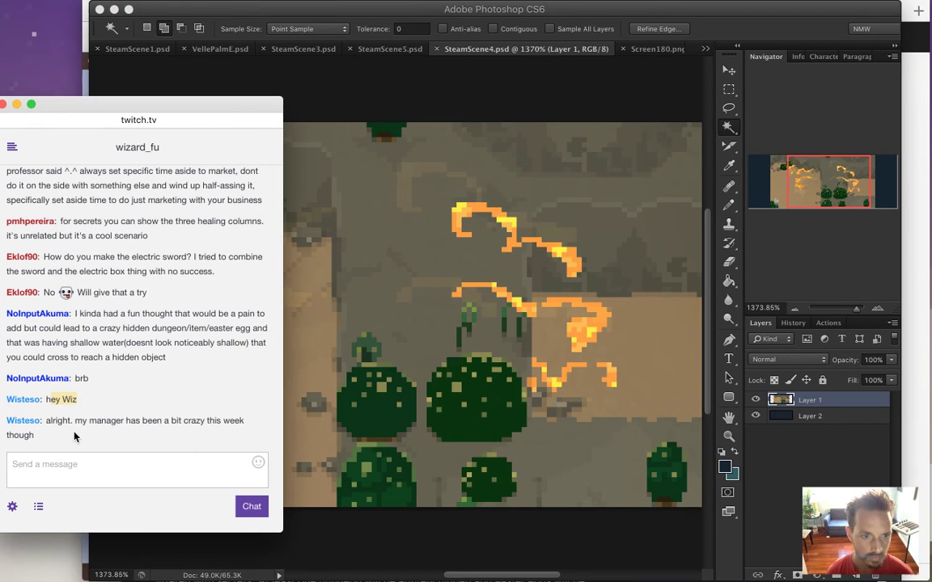
{"action": "left_click_drag", "start_coordinate": [71, 422], "coordinate": [178, 410]}
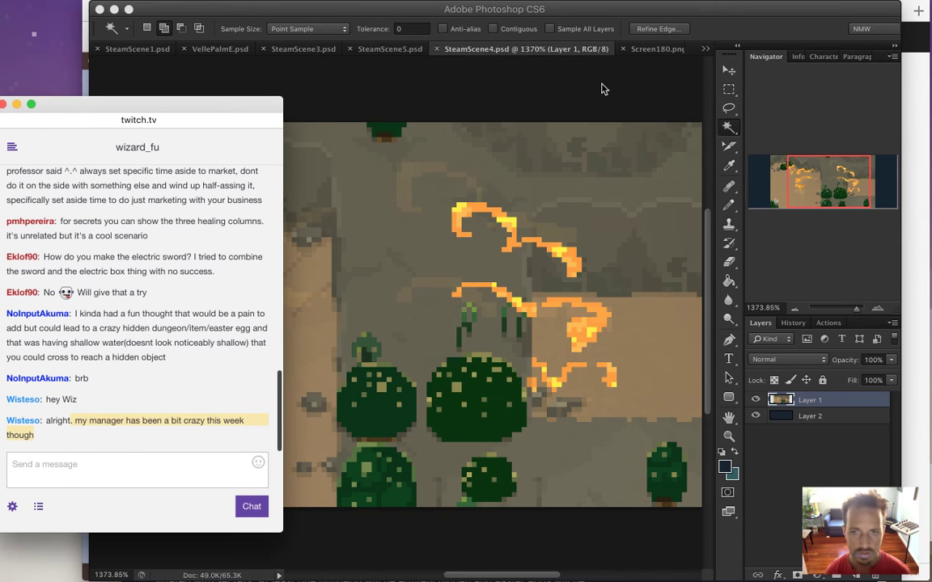
{"action": "left_click", "coordinate": [491, 275]}
Step: Add the faint shadow pixels around both flame figures to the Magic Wand selection on Layer 1, undoing the stray pick
{"action": "key", "text": "shift"}
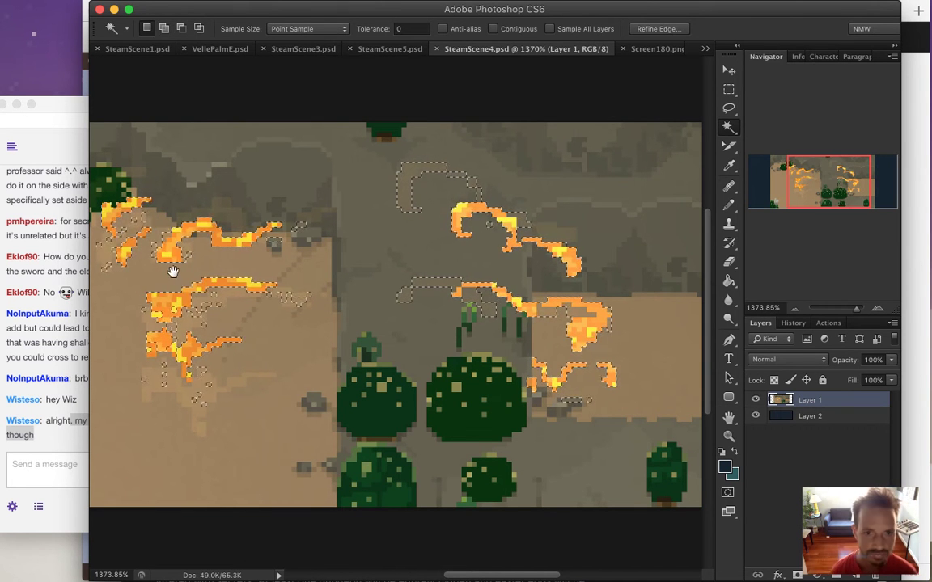
{"action": "left_click_drag", "start_coordinate": [197, 272], "coordinate": [241, 273]}
{"action": "key", "text": "shift"}
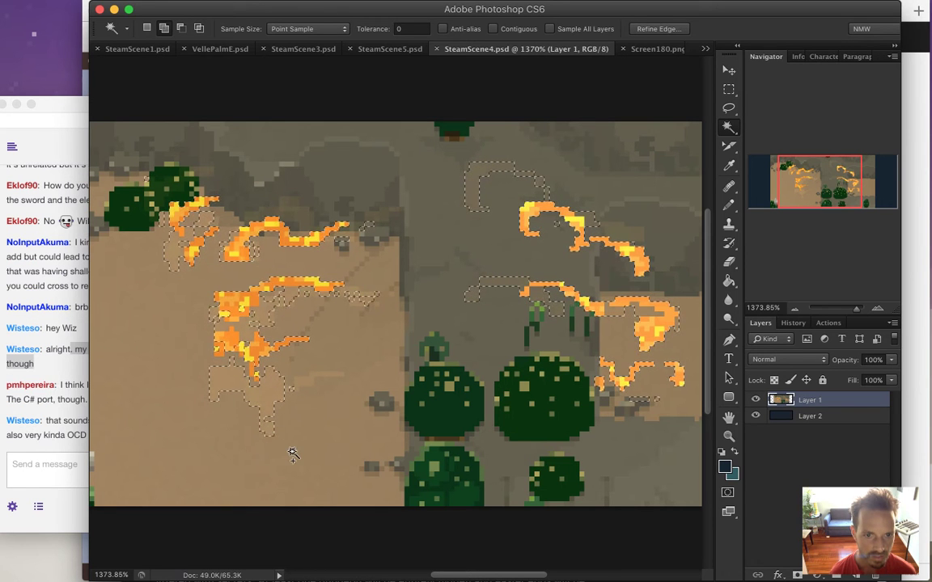
{"action": "left_click", "coordinate": [307, 407], "text": "shift"}
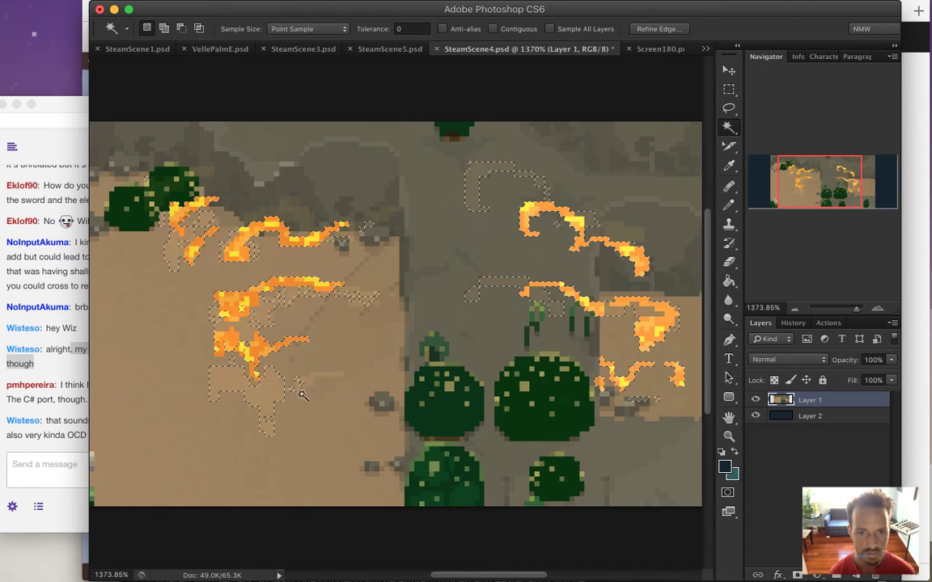
{"action": "key", "text": "super+z"}
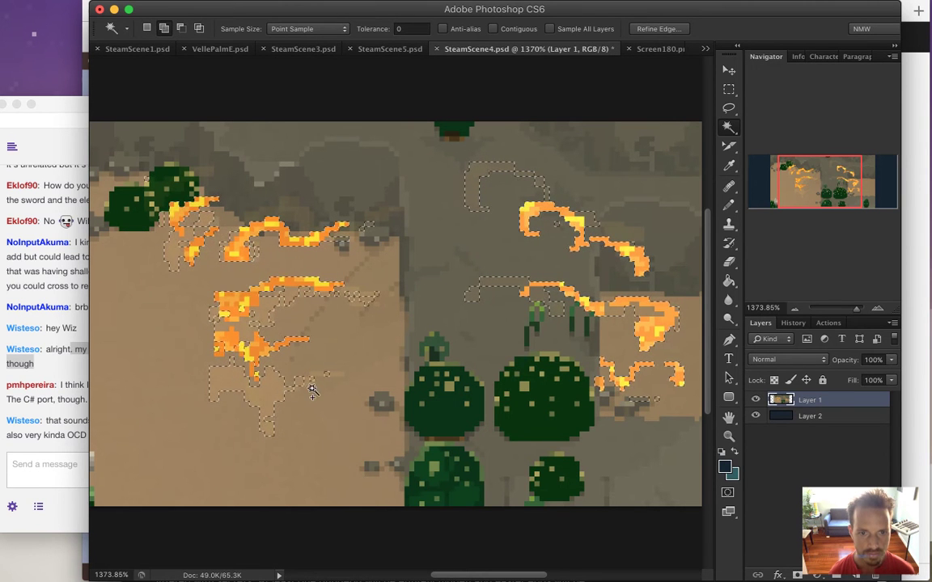
Step: Read the two latest Twitch chat messages about the thesis project and the manager, and return to Photoshop
{"action": "left_click", "coordinate": [62, 414]}
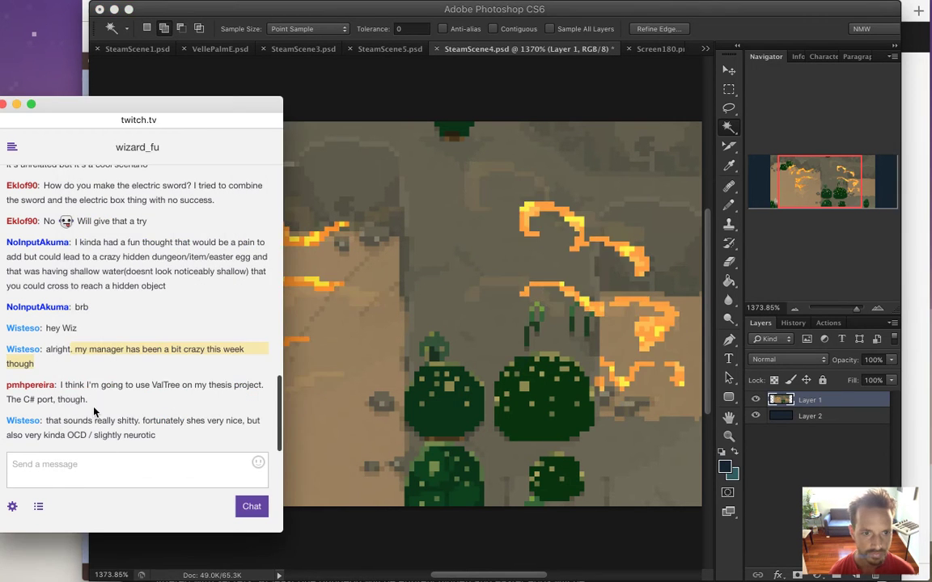
{"action": "left_click_drag", "start_coordinate": [70, 383], "coordinate": [96, 399]}
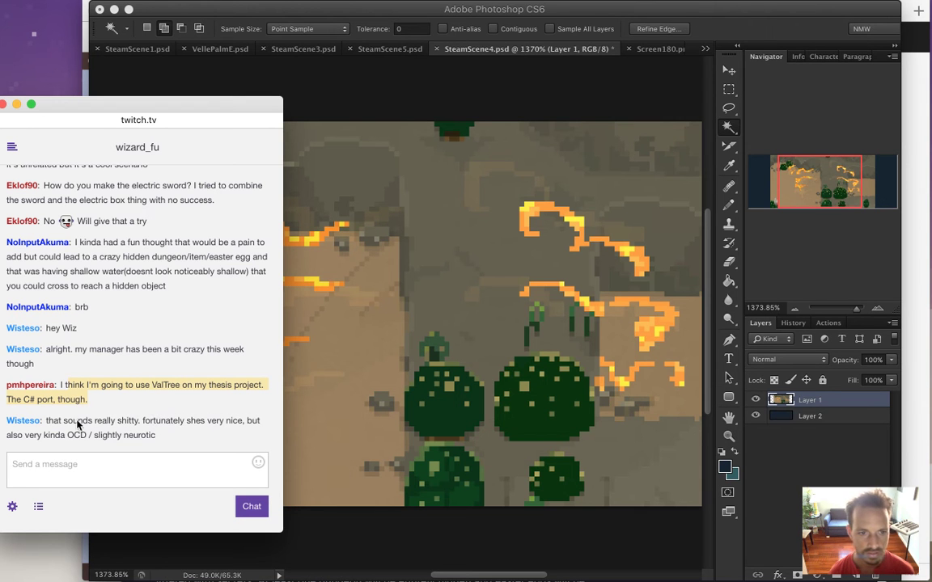
{"action": "left_click_drag", "start_coordinate": [61, 424], "coordinate": [158, 435]}
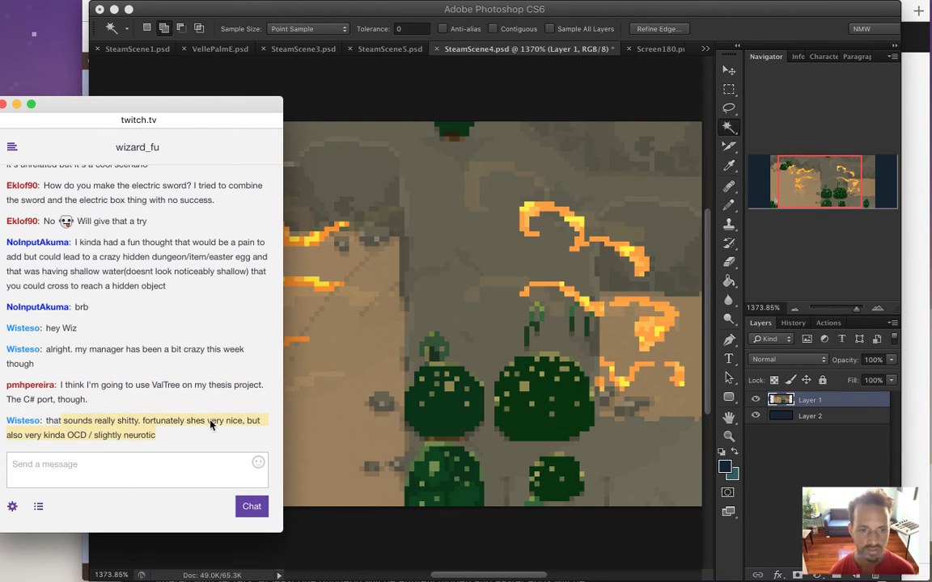
{"action": "left_click", "coordinate": [753, 33]}
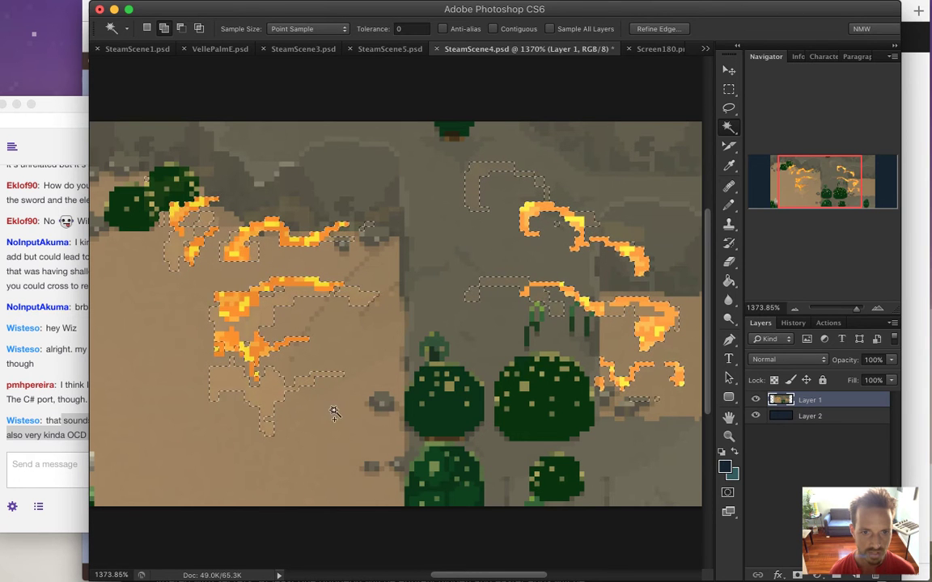
Step: Finish the selection of flame and shadow pixels and cut it from Layer 1 onto a new layer
{"action": "key", "text": "shift"}
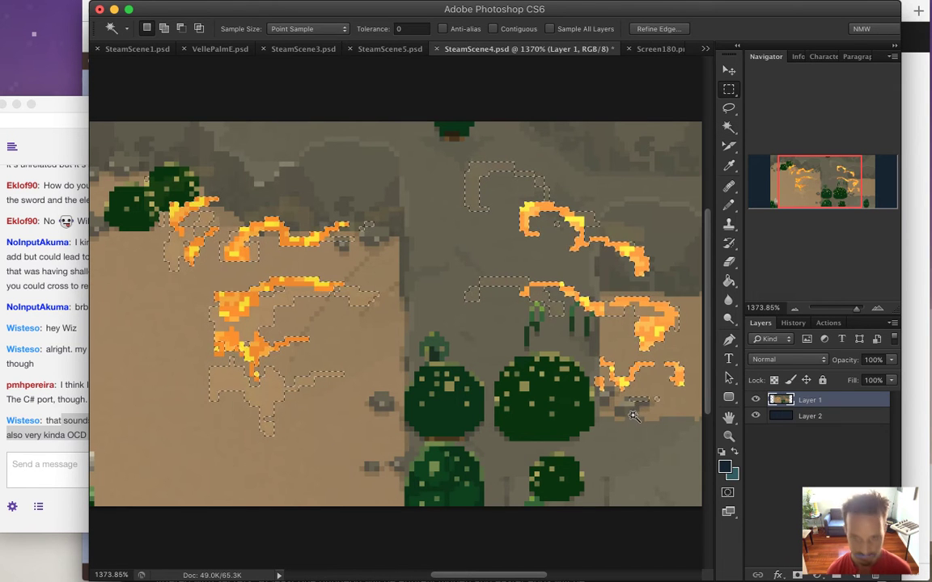
{"action": "key", "text": "m"}
{"action": "key", "text": "alt"}
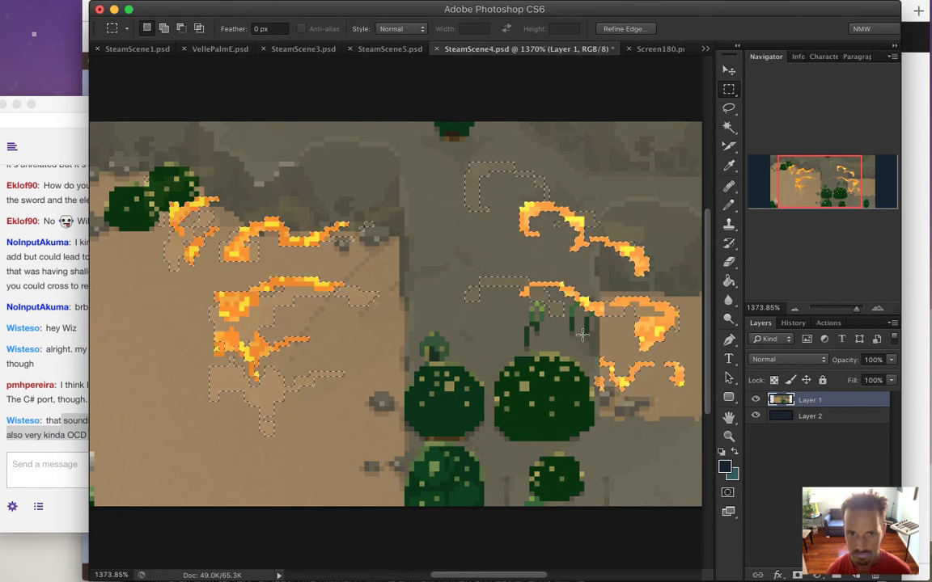
{"action": "scroll", "coordinate": [481, 342], "scroll_direction": "down", "scroll_amount": 2}
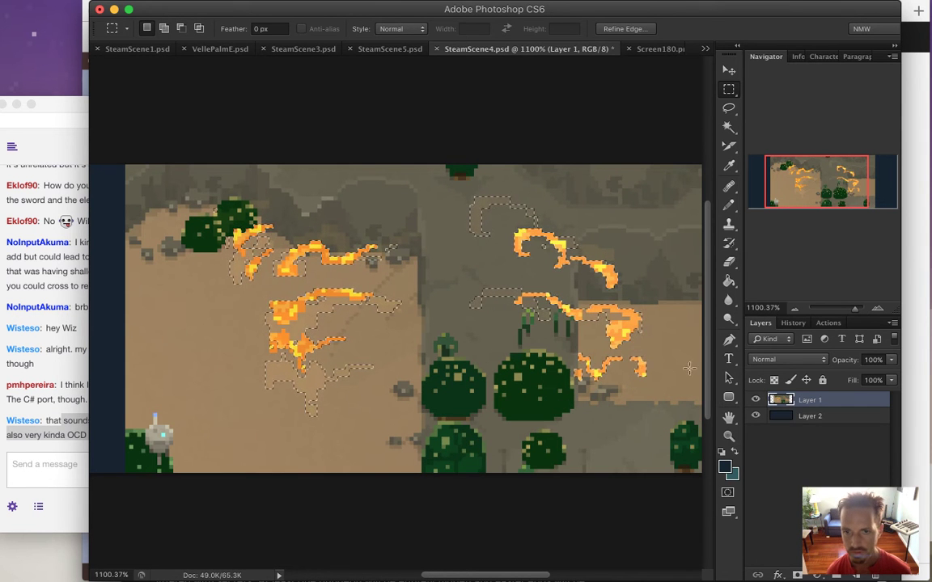
{"action": "right_click", "coordinate": [480, 220]}
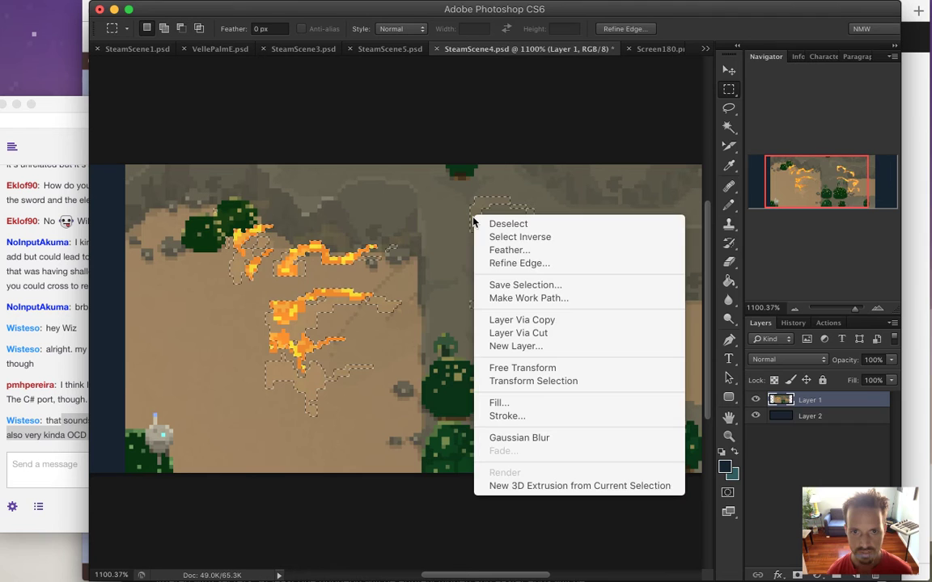
{"action": "left_click", "coordinate": [530, 332]}
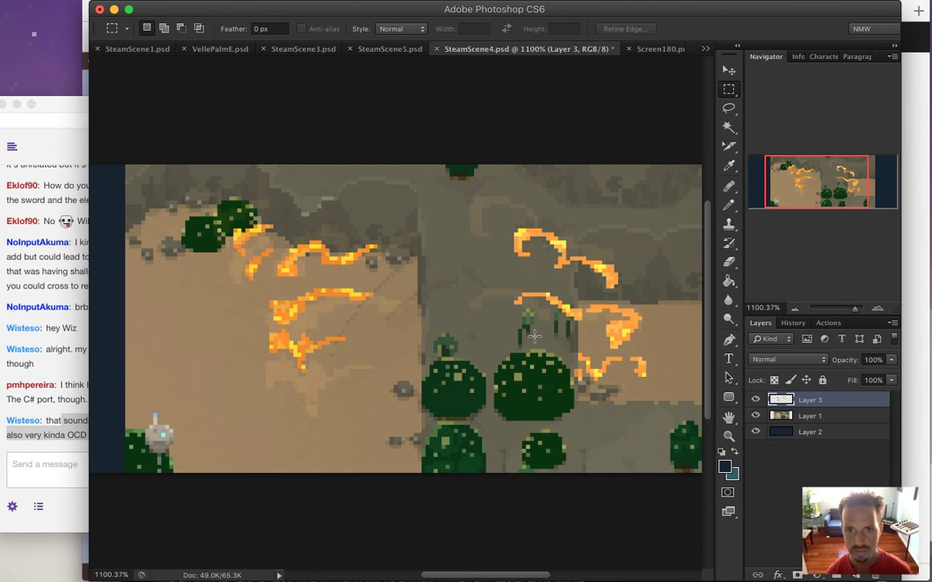
Step: Lower the opacity of the Layer 1 background to 24%
{"action": "left_click", "coordinate": [778, 417]}
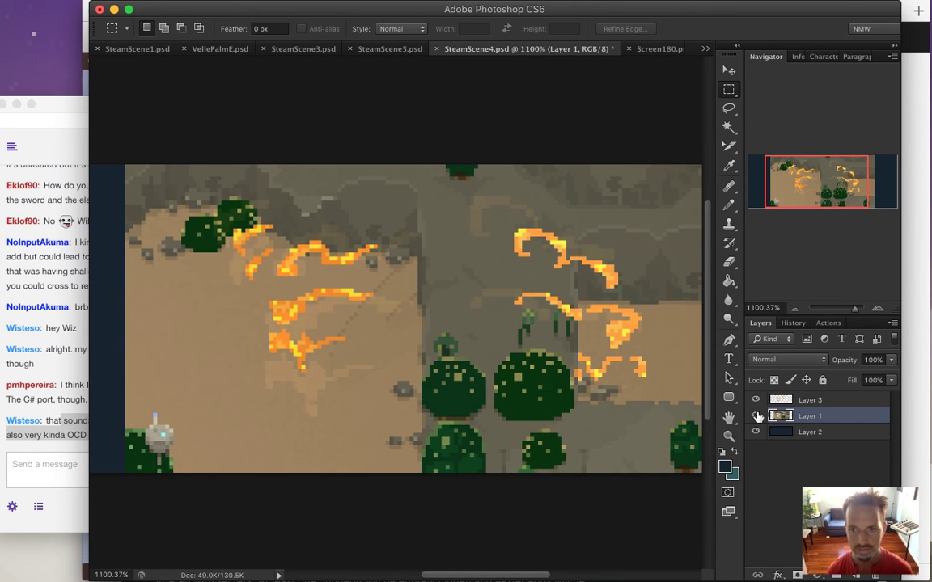
{"action": "left_click", "coordinate": [891, 360]}
{"action": "left_click_drag", "start_coordinate": [892, 374], "coordinate": [854, 376]}
{"action": "left_click", "coordinate": [850, 378]}
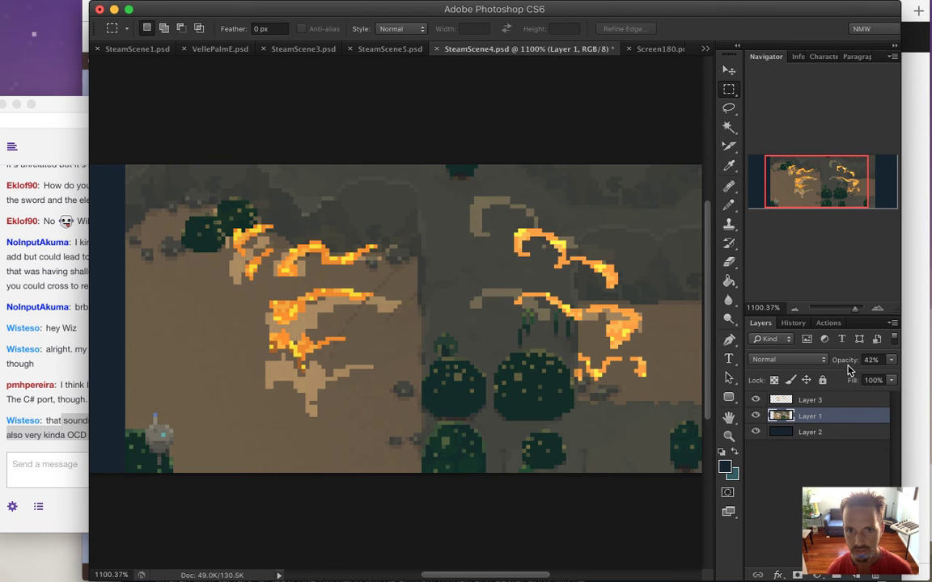
{"action": "left_click", "coordinate": [891, 360]}
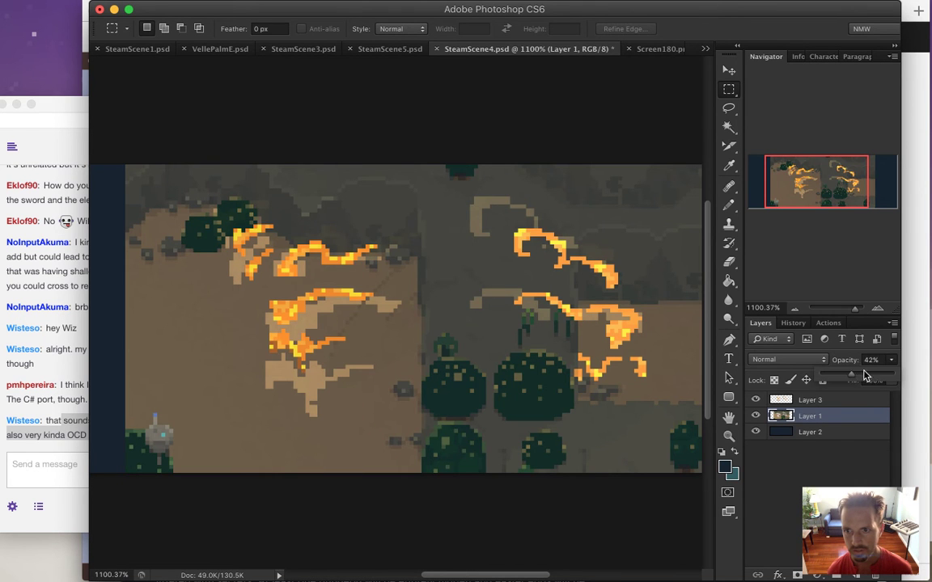
{"action": "left_click_drag", "start_coordinate": [851, 375], "coordinate": [842, 377]}
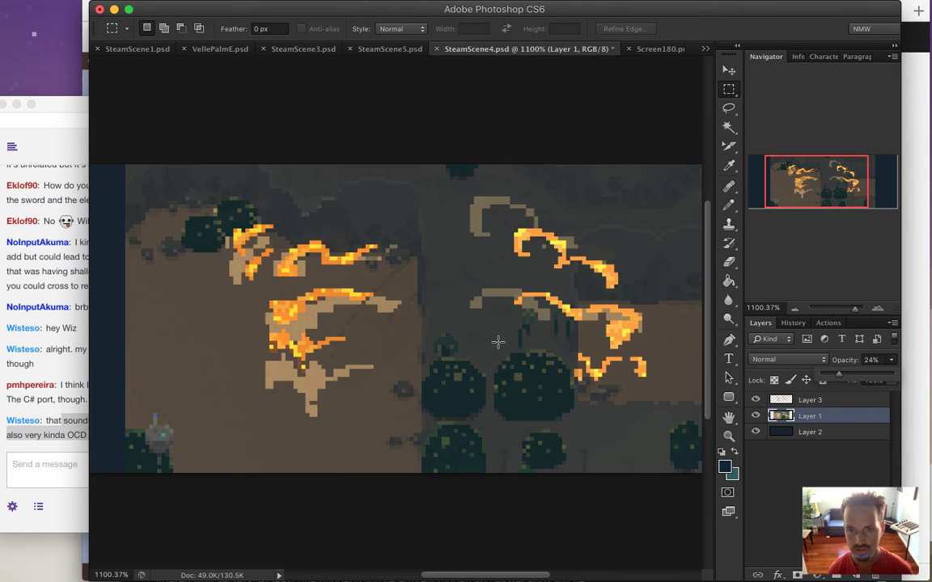
{"action": "scroll", "coordinate": [541, 358], "scroll_direction": "down", "scroll_amount": 3}
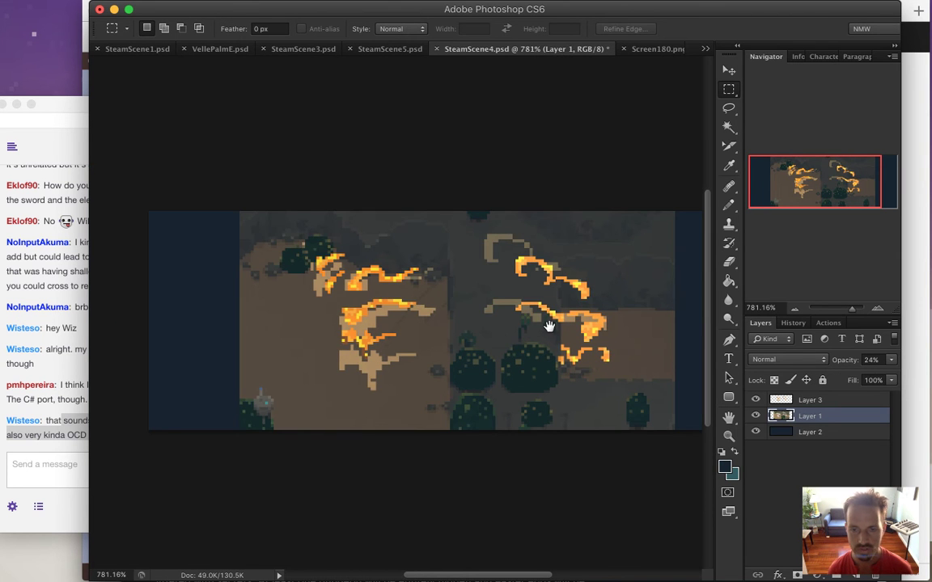
{"action": "left_click_drag", "start_coordinate": [549, 326], "coordinate": [514, 324]}
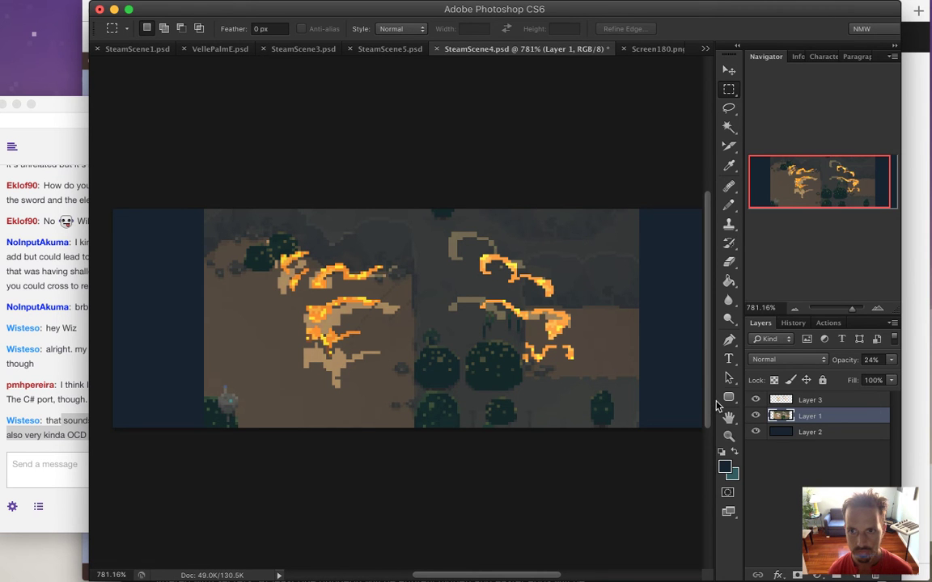
Step: Load Layer 1's pixels as a selection and add a layer mask that reveals the selection
{"action": "left_click", "coordinate": [781, 418], "text": "super"}
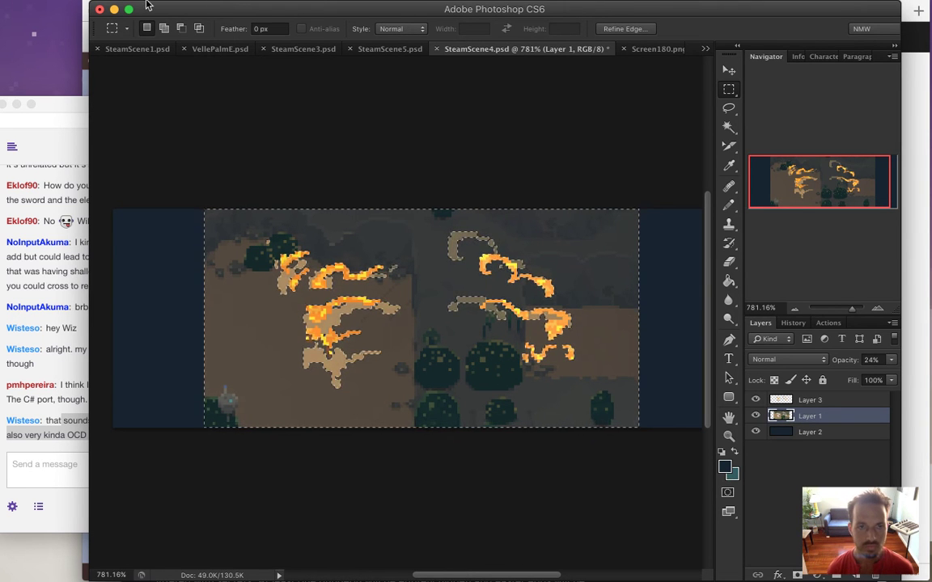
{"action": "mouse_move", "coordinate": [162, 5]}
{"action": "left_click", "coordinate": [218, 8]}
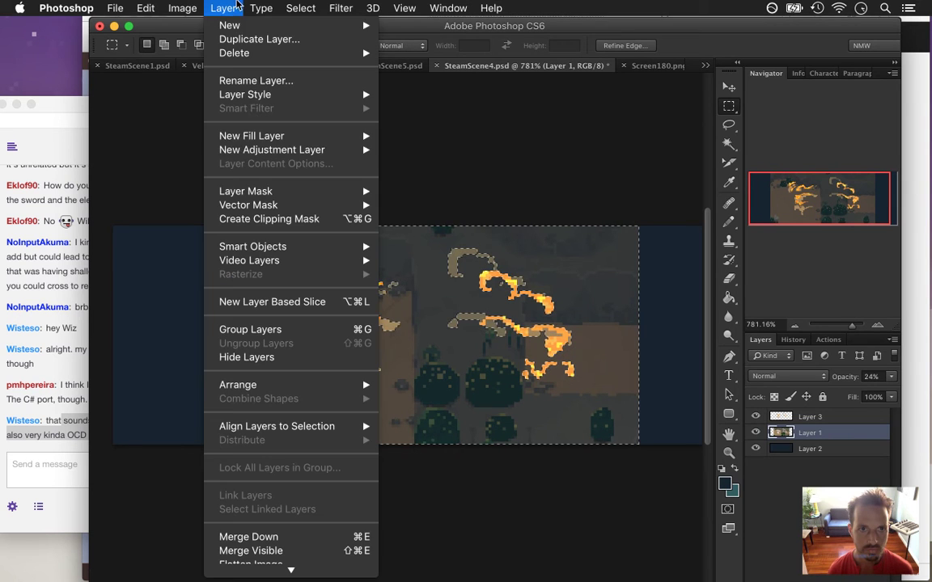
{"action": "mouse_move", "coordinate": [336, 191]}
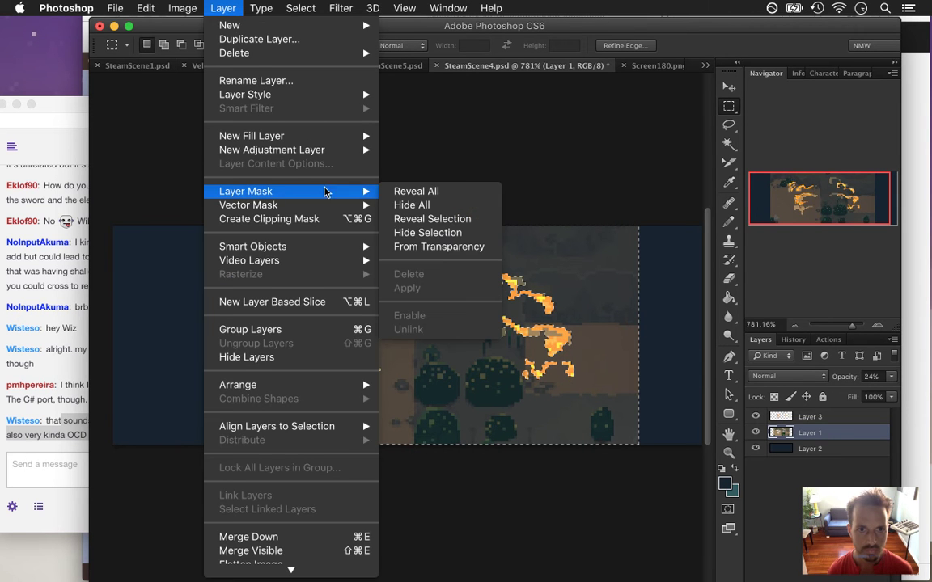
{"action": "left_click", "coordinate": [405, 219]}
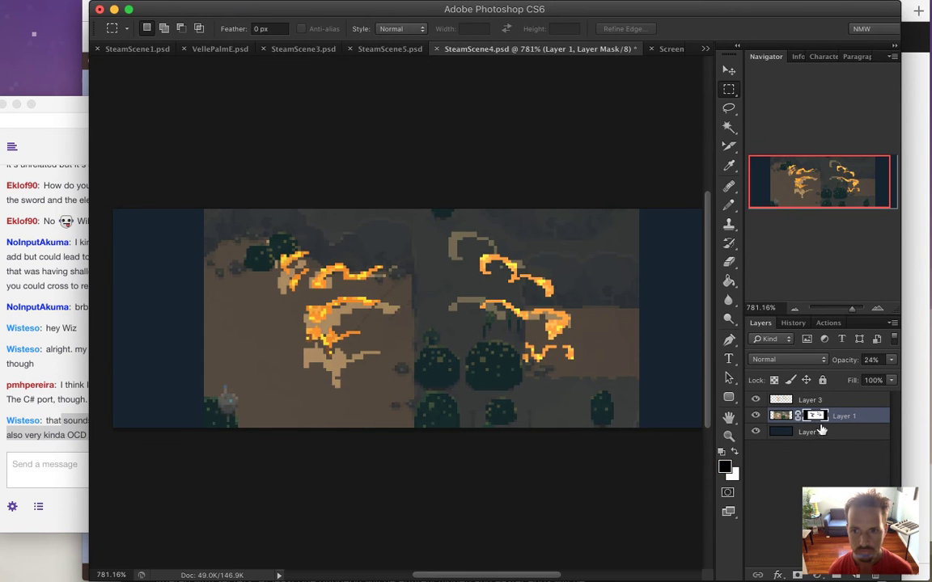
Step: Display Layer 1's mask on its own and fill the area containing the black flame shapes with white
{"action": "left_click", "coordinate": [816, 416], "text": "super"}
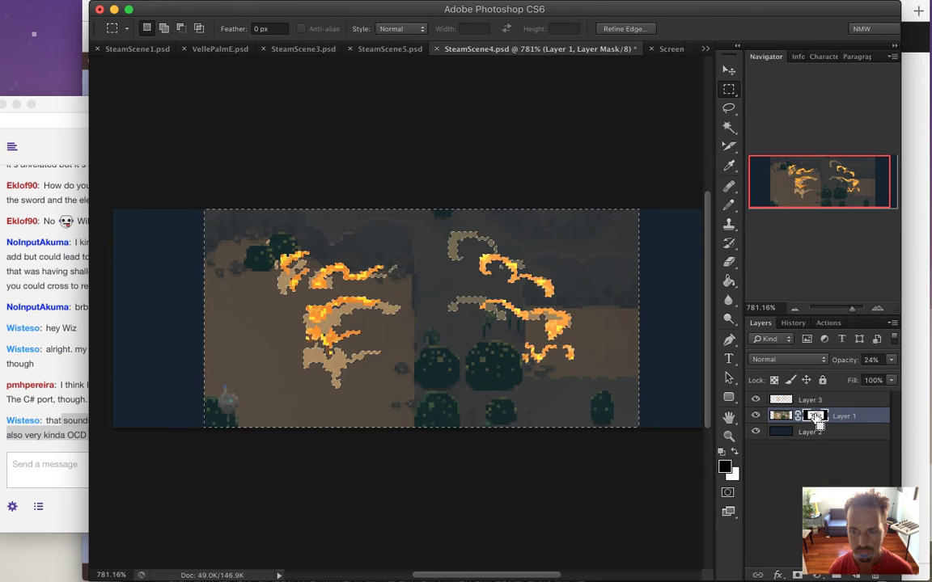
{"action": "left_click", "coordinate": [815, 417], "text": "alt"}
{"action": "key", "text": "super+d"}
{"action": "left_click_drag", "start_coordinate": [250, 215], "coordinate": [590, 425]}
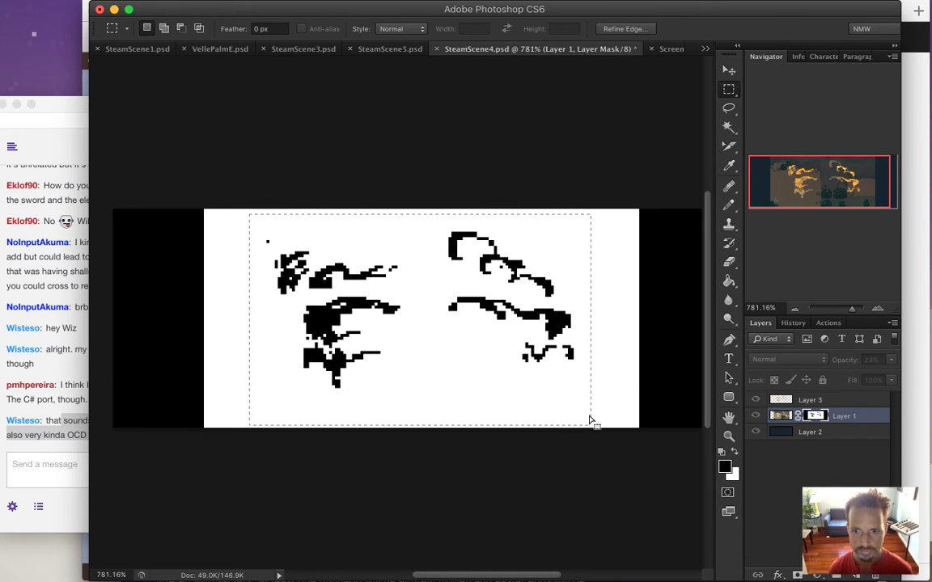
{"action": "key", "text": "x"}
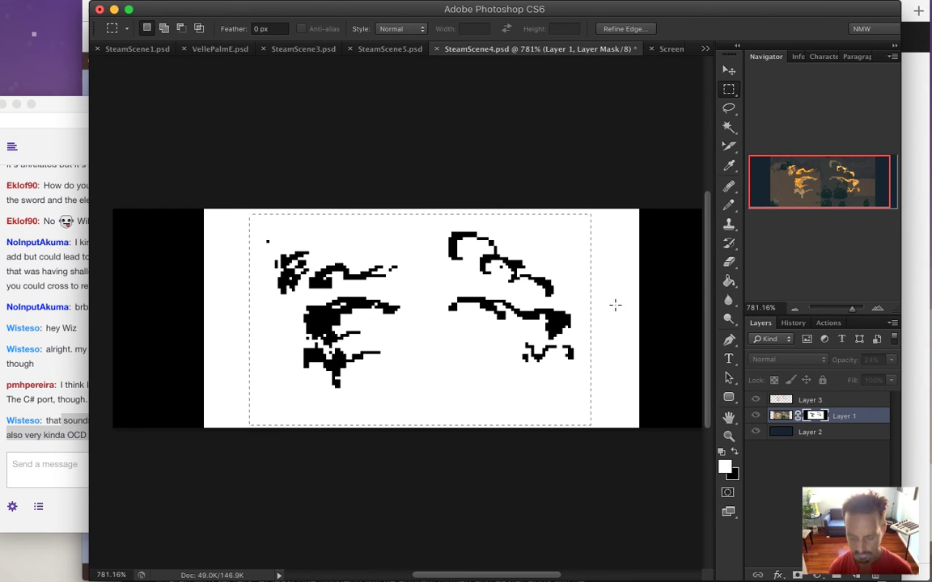
{"action": "key", "text": "BackSpace"}
{"action": "left_click", "coordinate": [734, 452]}
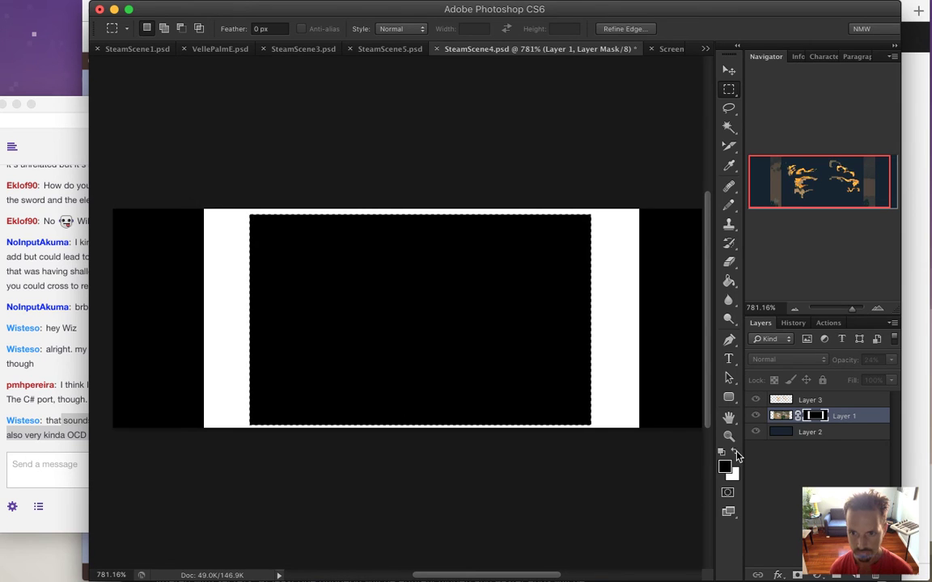
{"action": "key", "text": "BackSpace"}
{"action": "key", "text": "super+d"}
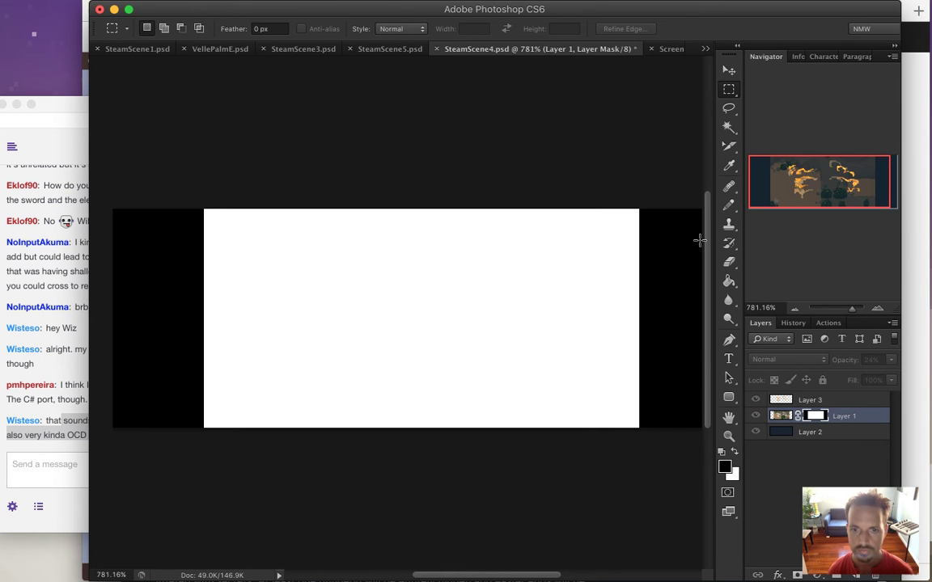
Step: Select the white rectangle in Layer 1's mask with the Magic Wand and switch to the Gradient tool
{"action": "left_click", "coordinate": [728, 127]}
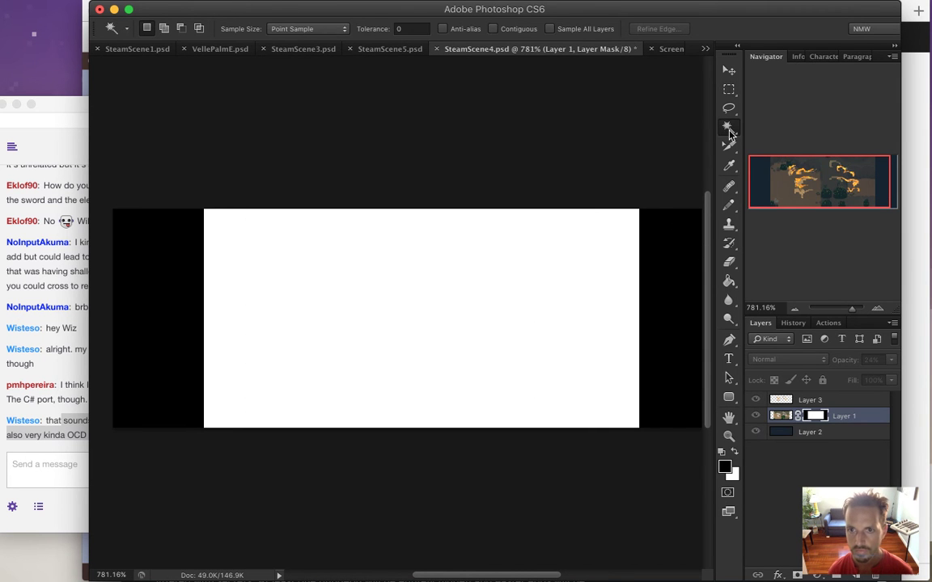
{"action": "left_click", "coordinate": [615, 259]}
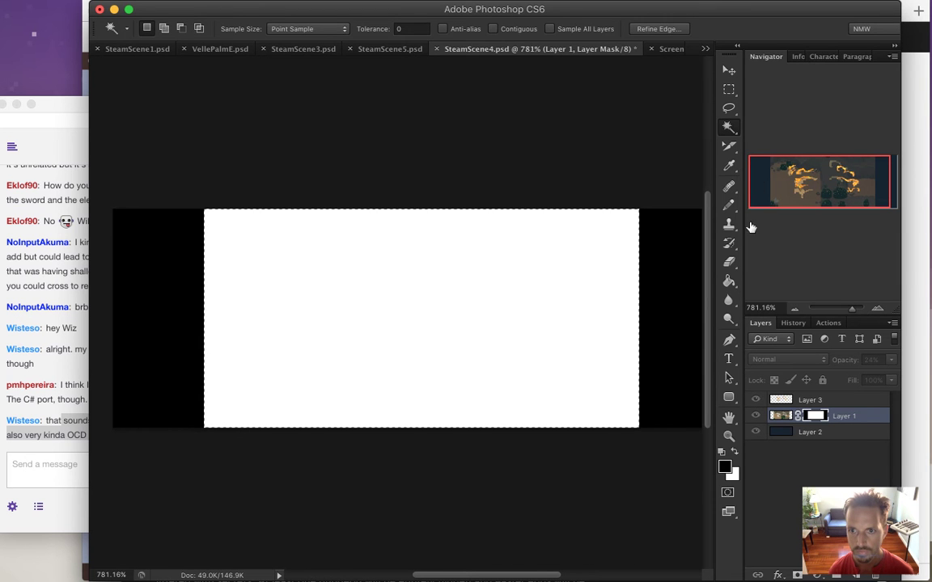
{"action": "left_click", "coordinate": [730, 264]}
{"action": "left_click", "coordinate": [729, 281]}
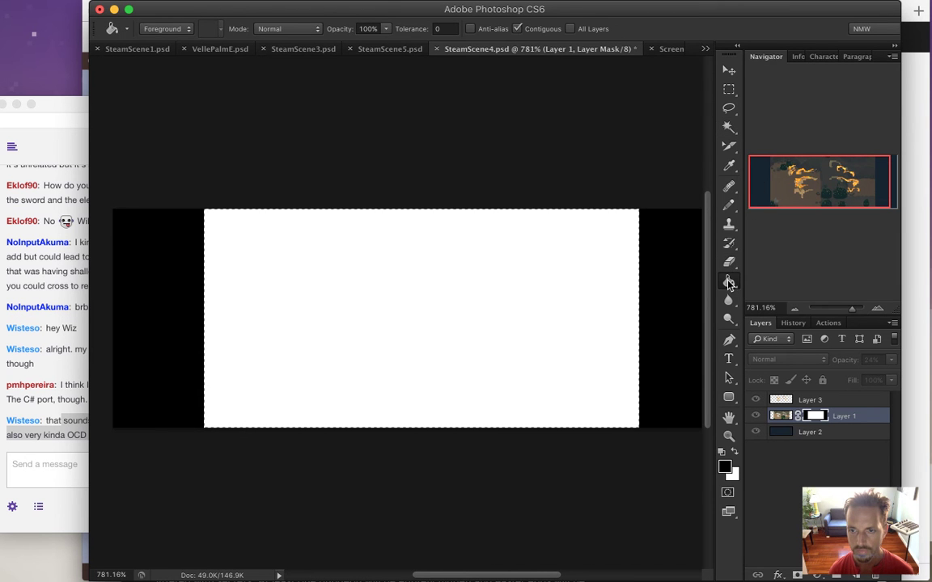
{"action": "left_click", "coordinate": [728, 283]}
{"action": "left_click", "coordinate": [764, 276]}
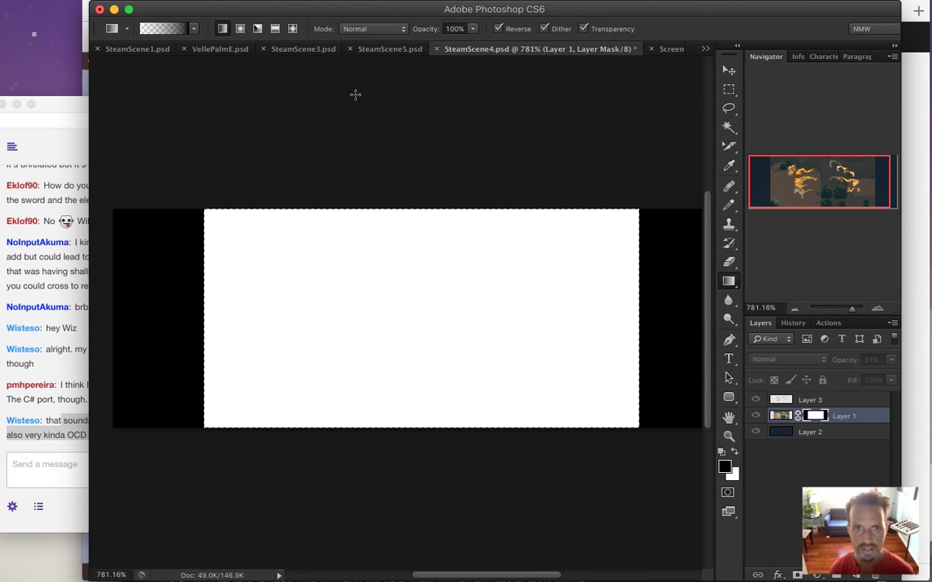
Step: Fill the selected mask area with a diamond gradient that fades from white at its center to black beyond the sides
{"action": "left_click", "coordinate": [292, 29]}
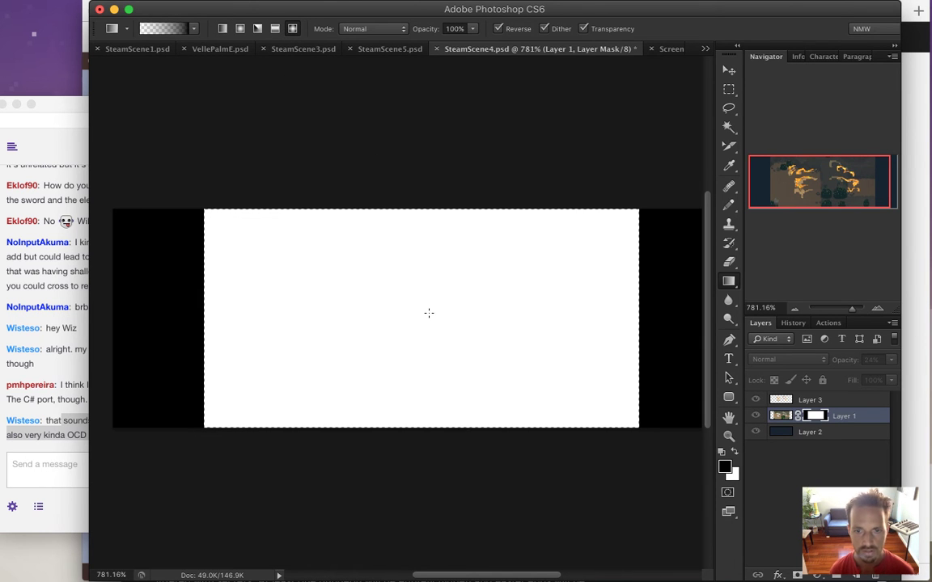
{"action": "left_click_drag", "start_coordinate": [432, 242], "coordinate": [437, 216]}
{"action": "key", "text": "super+z"}
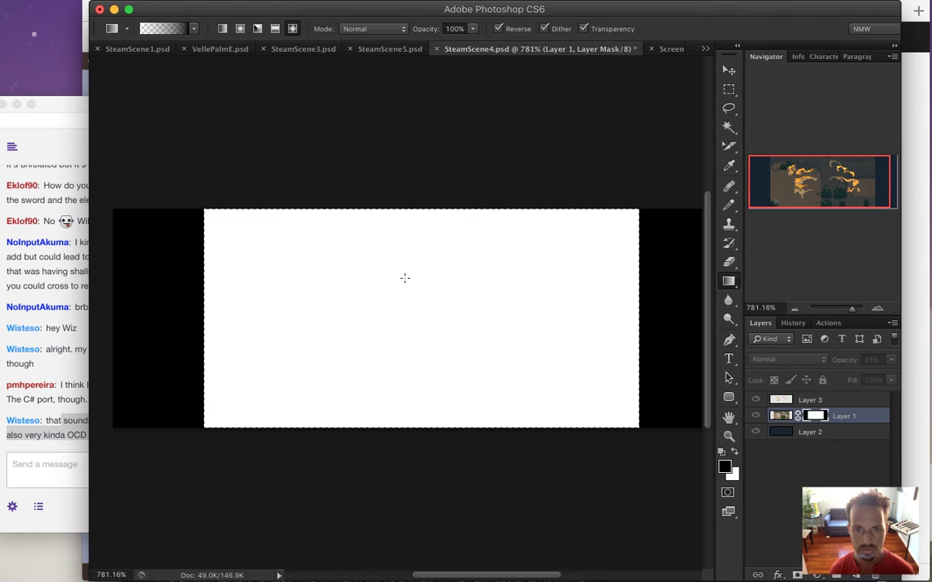
{"action": "left_click_drag", "start_coordinate": [425, 320], "coordinate": [639, 327]}
{"action": "key", "text": "super+z"}
{"action": "left_click_drag", "start_coordinate": [425, 321], "coordinate": [685, 336]}
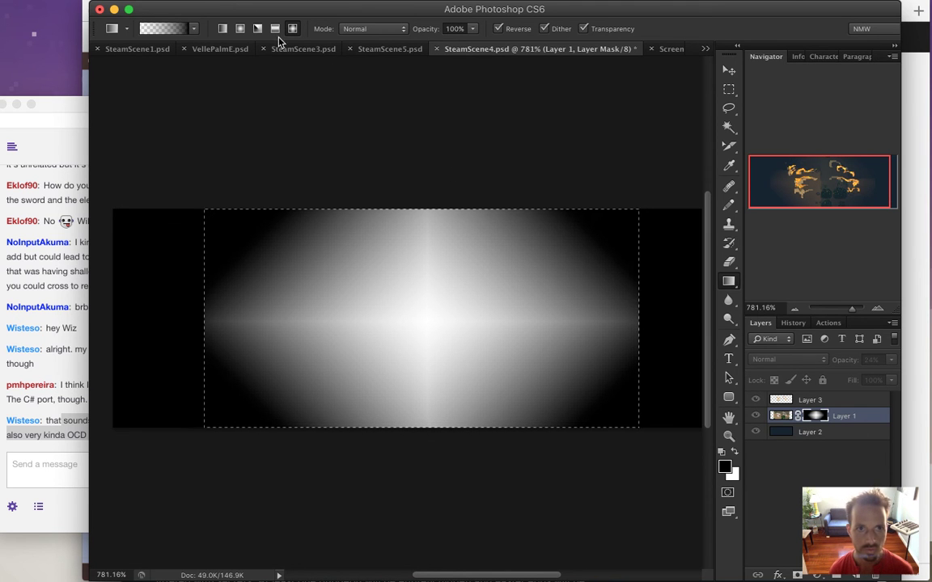
Step: Fade all four edges of the selected mask area to black with short linear gradients
{"action": "left_click", "coordinate": [222, 29]}
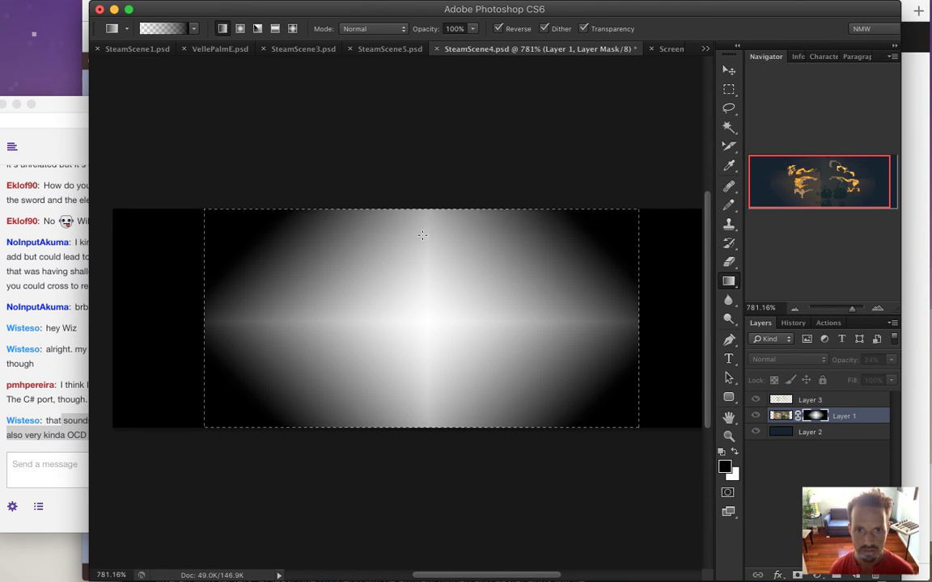
{"action": "left_click_drag", "start_coordinate": [428, 211], "coordinate": [428, 212]}
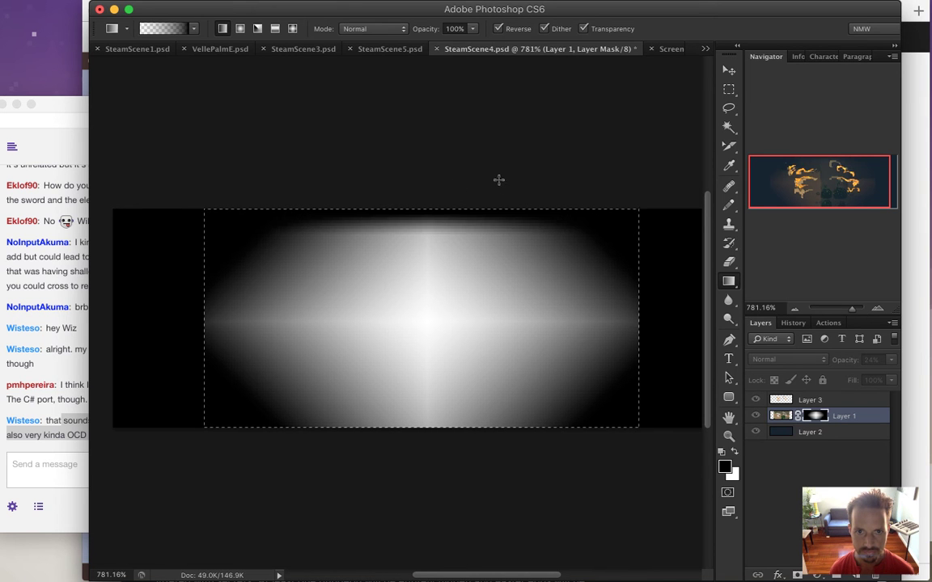
{"action": "key", "text": "ctrl+z"}
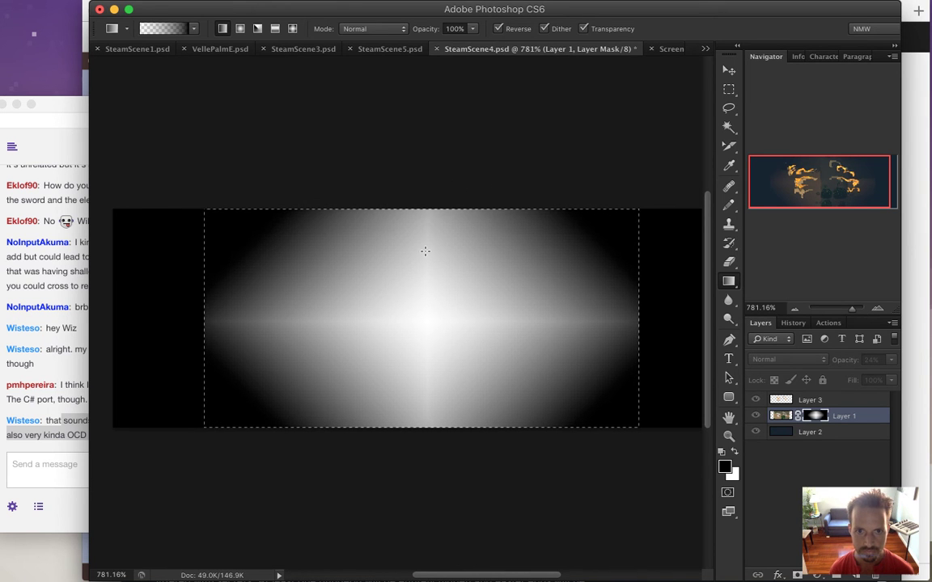
{"action": "left_click_drag", "start_coordinate": [429, 211], "coordinate": [429, 212]}
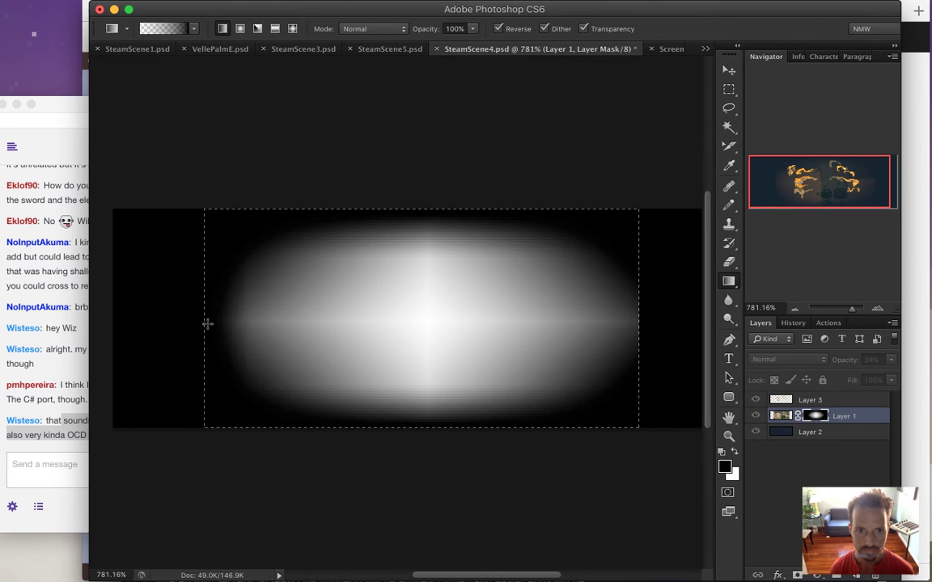
{"action": "left_click_drag", "start_coordinate": [584, 324], "coordinate": [637, 325]}
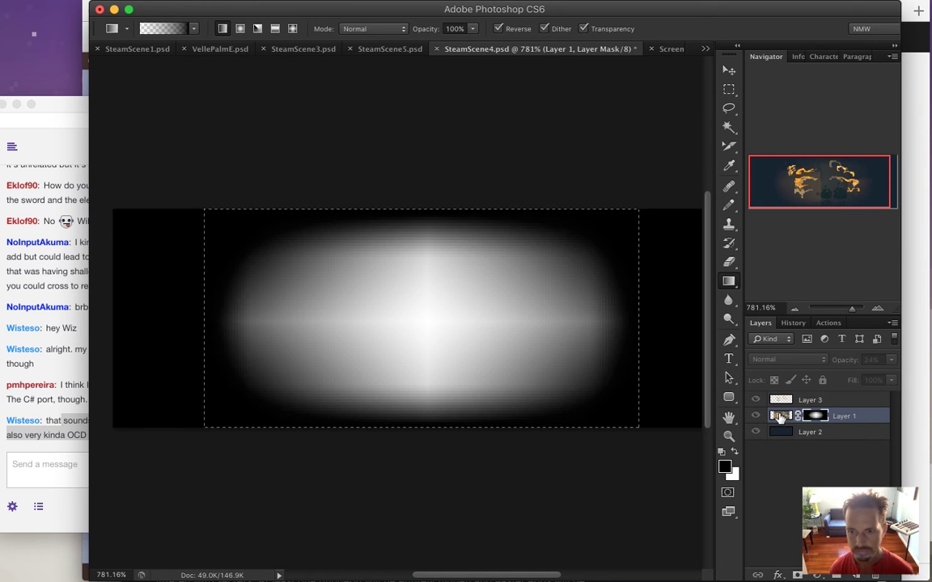
Step: Return from the mask view to the full-color image of SteamScene4.psd and deselect the masked area
{"action": "key", "text": "super+2"}
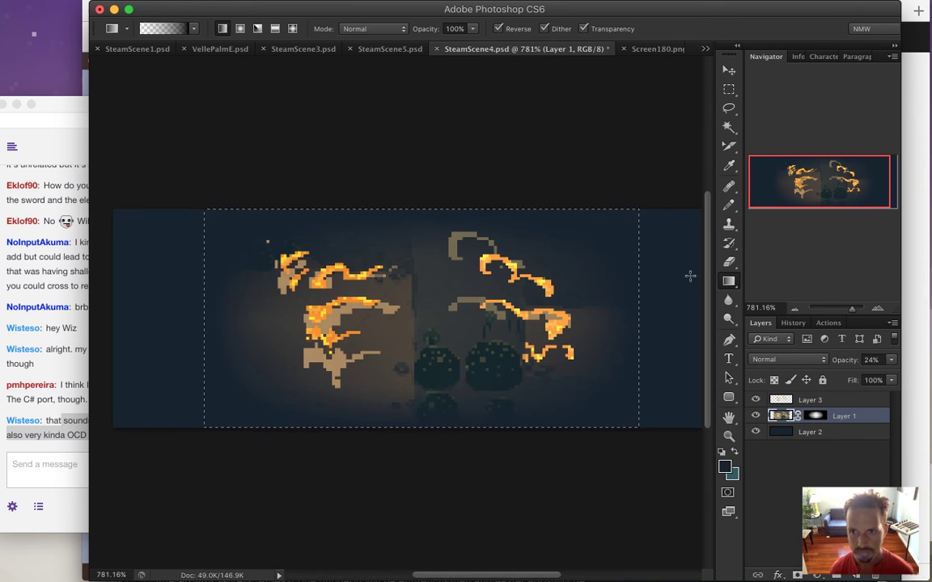
{"action": "left_click", "coordinate": [729, 89]}
{"action": "left_click", "coordinate": [646, 268]}
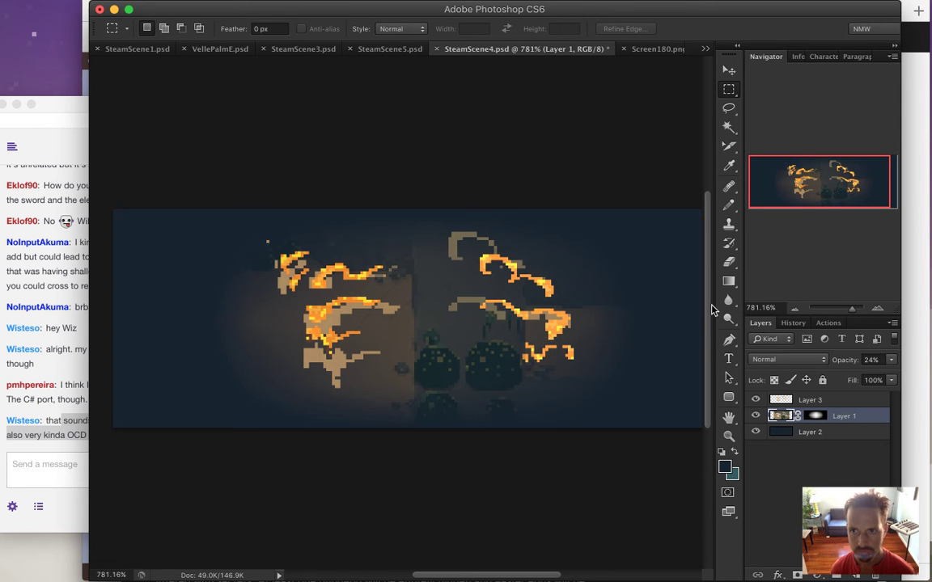
Step: Switch to Finder and preview Screen180.png through Screen182.png in the 3gate2 folder to compare the flame figure's poses
{"action": "key", "text": "super+Tab"}
{"action": "key", "text": "super+Tab"}
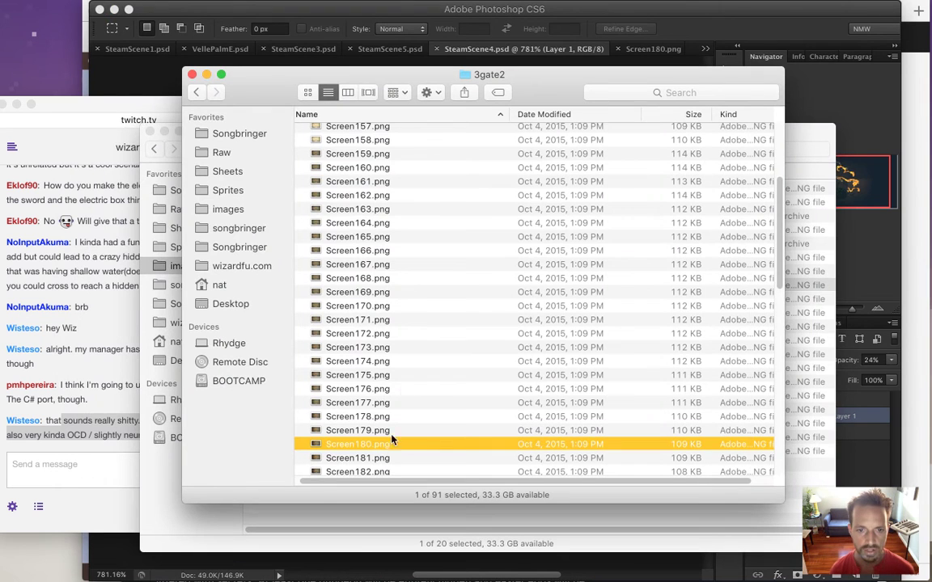
{"action": "key", "text": "space"}
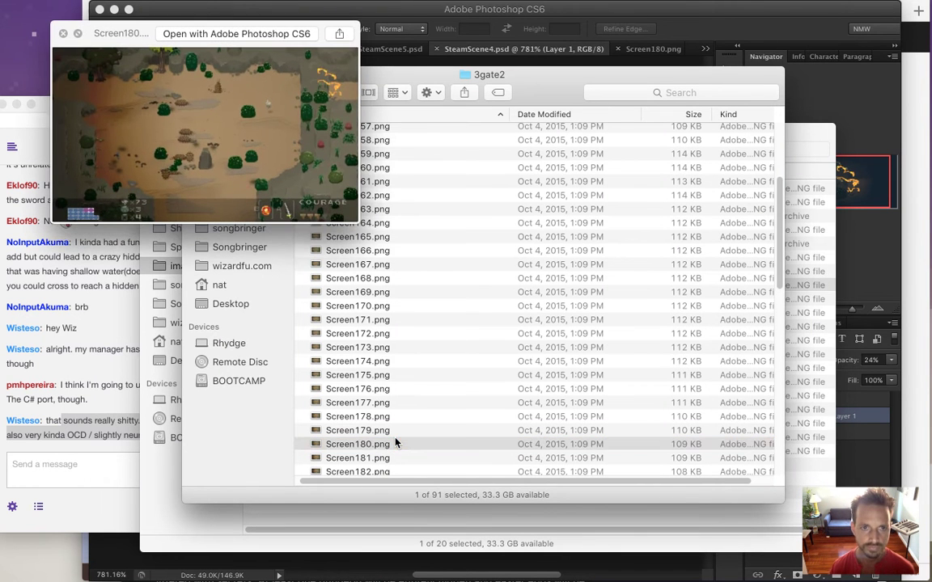
{"action": "key", "text": "Down"}
{"action": "key", "text": "Down"}
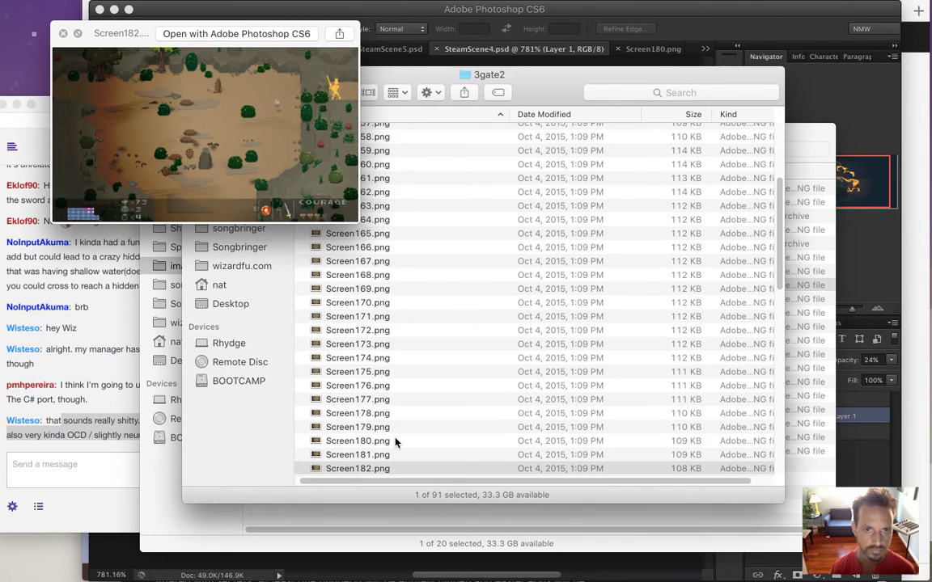
{"action": "key", "text": "Up"}
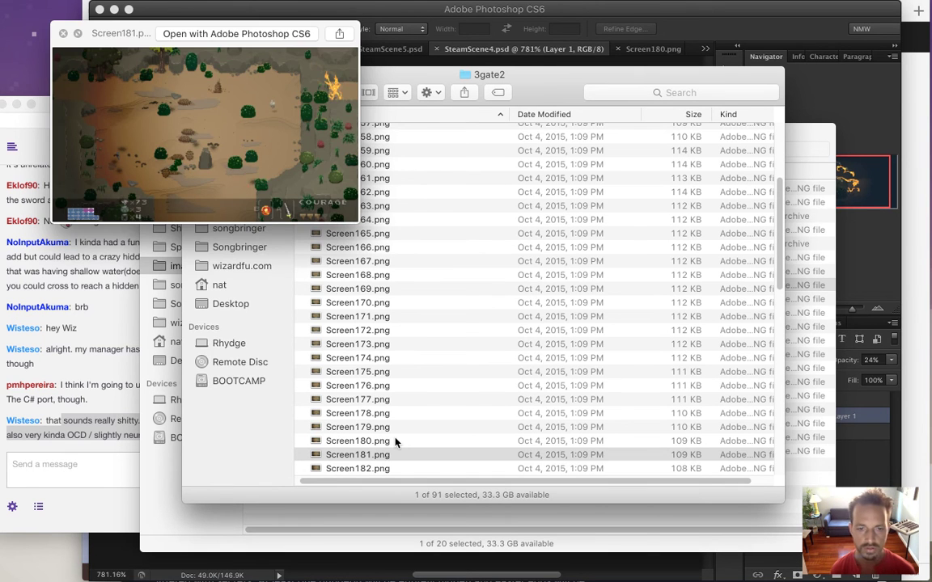
{"action": "key", "text": "space"}
Step: Open Screen181.png from the 3gate2 folder in Adobe Photoshop CS6
{"action": "right_click", "coordinate": [397, 459]}
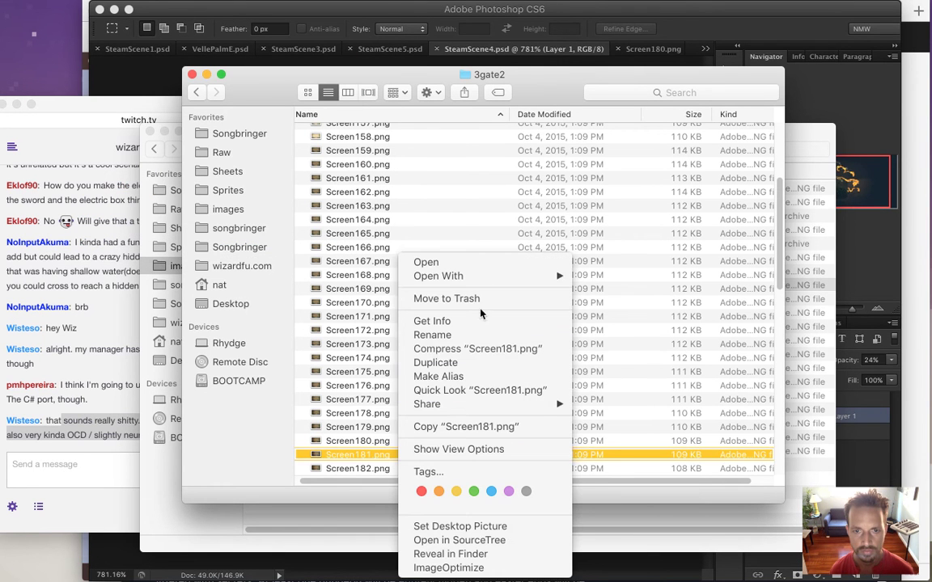
{"action": "mouse_move", "coordinate": [453, 276]}
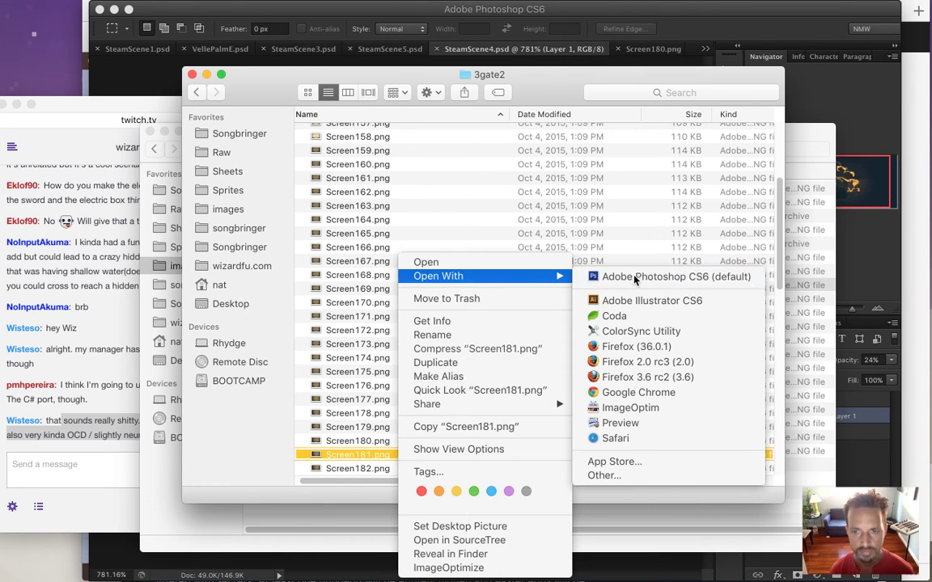
{"action": "left_click", "coordinate": [634, 277]}
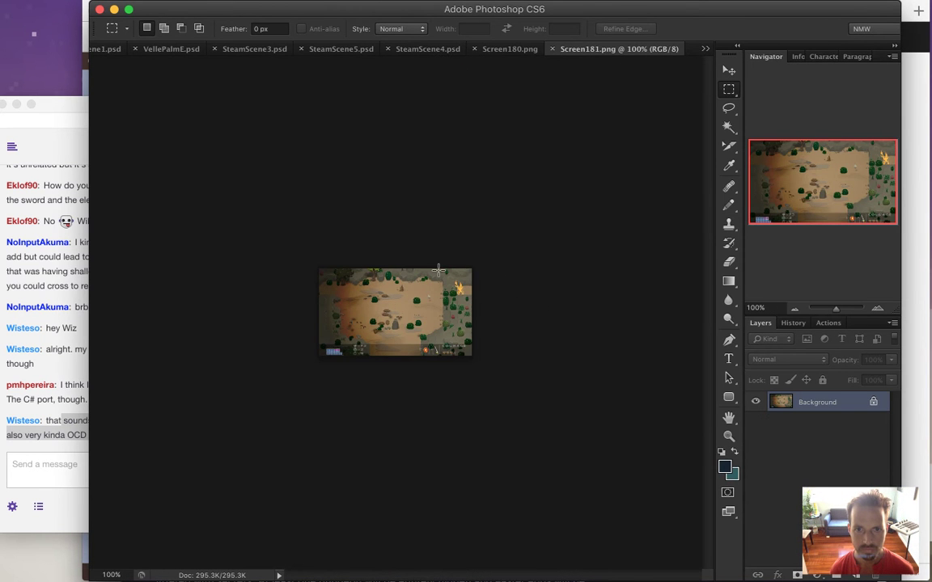
Step: Copy the upper-right area of Screen181.png containing the flame figure and paste it above Layer 1 in SteamScene4.psd
{"action": "left_click_drag", "start_coordinate": [410, 268], "coordinate": [511, 303]}
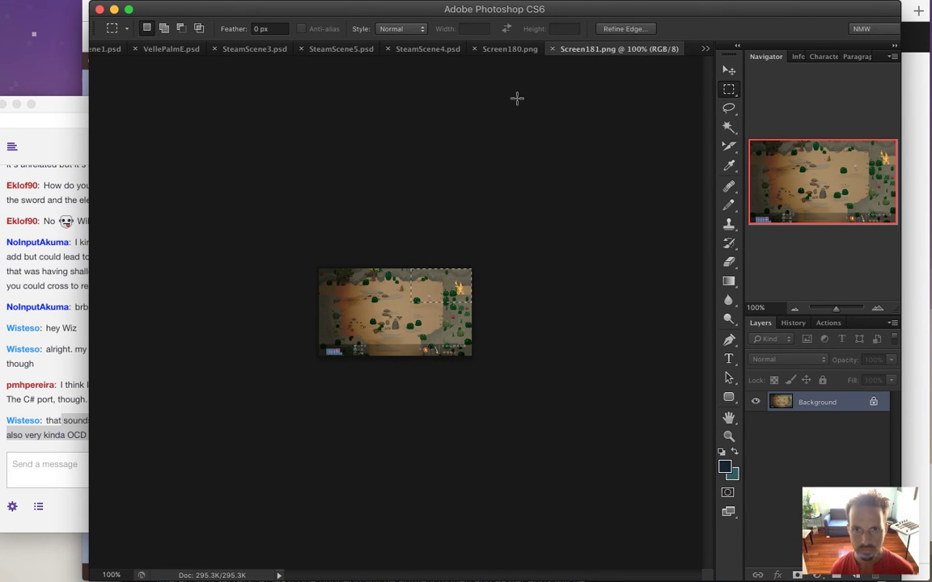
{"action": "left_click", "coordinate": [509, 49]}
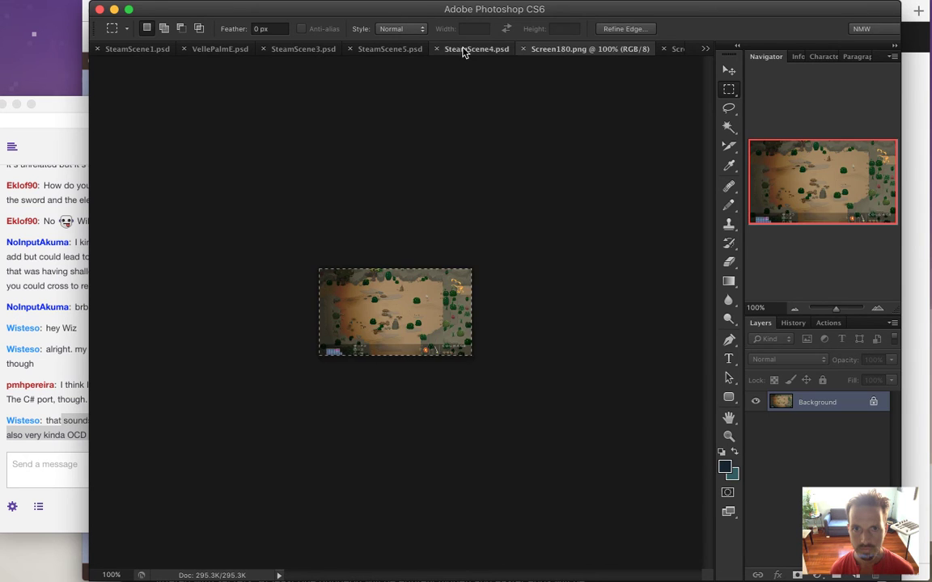
{"action": "left_click", "coordinate": [464, 51]}
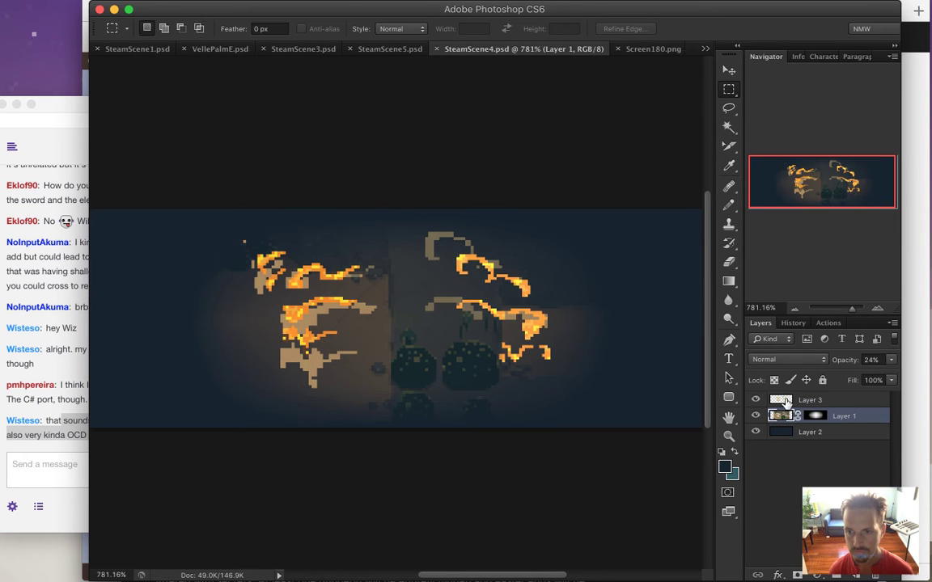
{"action": "left_click_drag", "start_coordinate": [779, 415], "coordinate": [784, 423]}
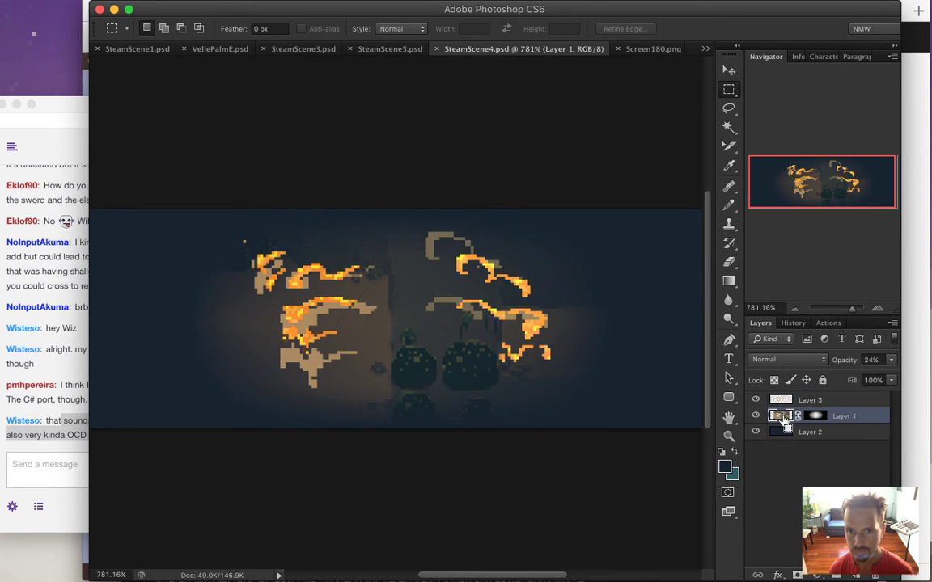
{"action": "key", "text": "ctrl+v"}
Step: Nudge the pasted scene up and slightly left so its flame figure overlaps the right-hand flames of Layer 3
{"action": "key", "text": "v"}
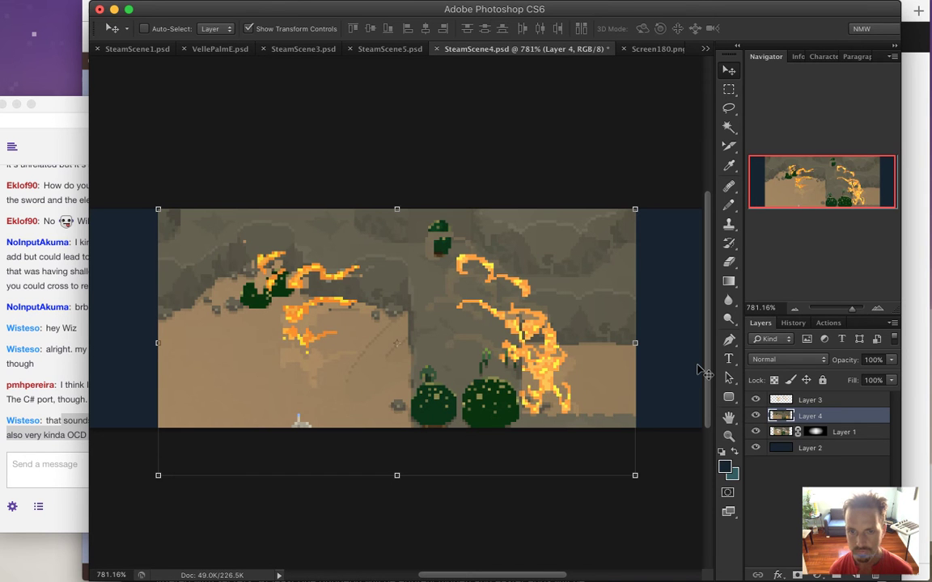
{"action": "key", "text": "Up"}
{"action": "key", "text": "Up"}
{"action": "key", "text": "Up"}
{"action": "key", "text": "Up"}
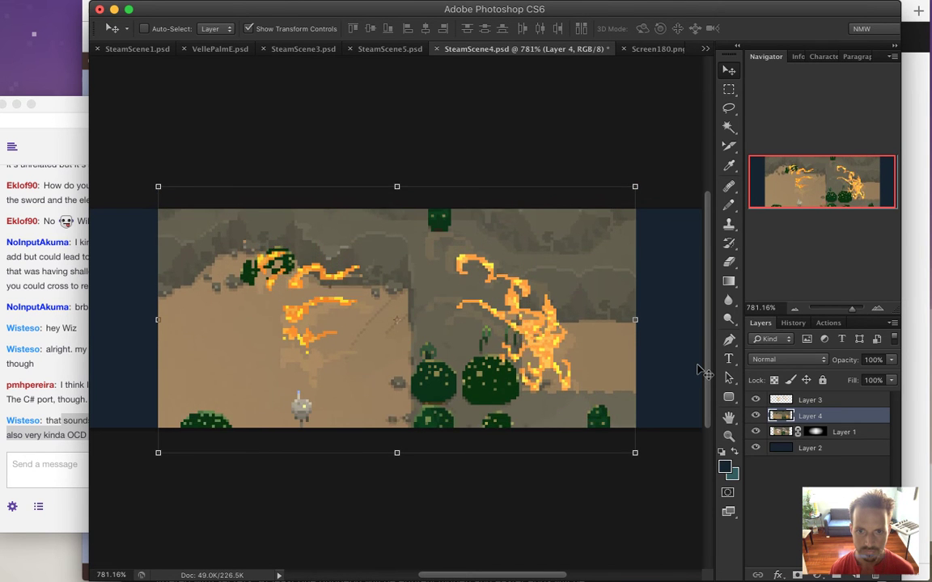
{"action": "key", "text": "Up"}
{"action": "key", "text": "Left"}
{"action": "key", "text": "Right"}
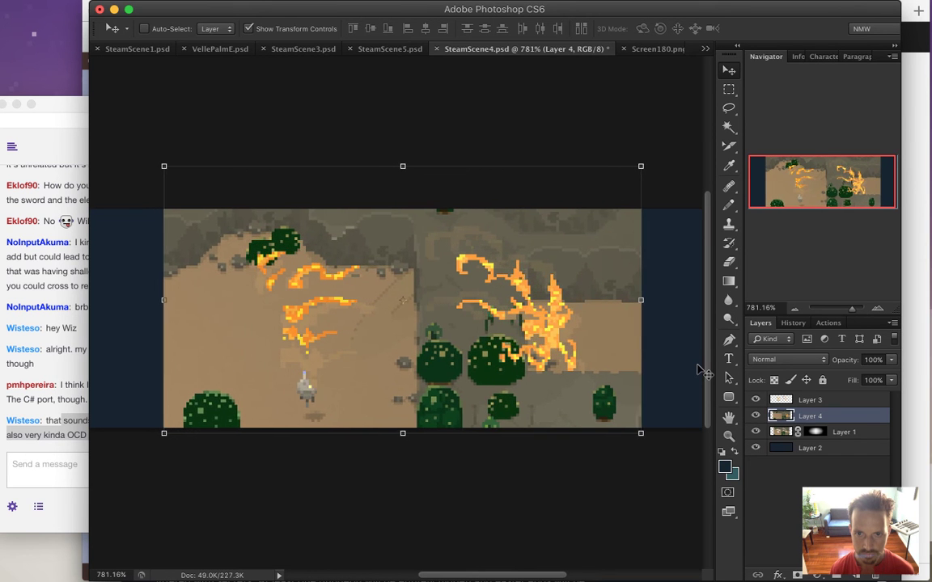
{"action": "key", "text": "Up"}
{"action": "key", "text": "Left"}
{"action": "key", "text": "Left"}
{"action": "key", "text": "Left"}
{"action": "key", "text": "Left"}
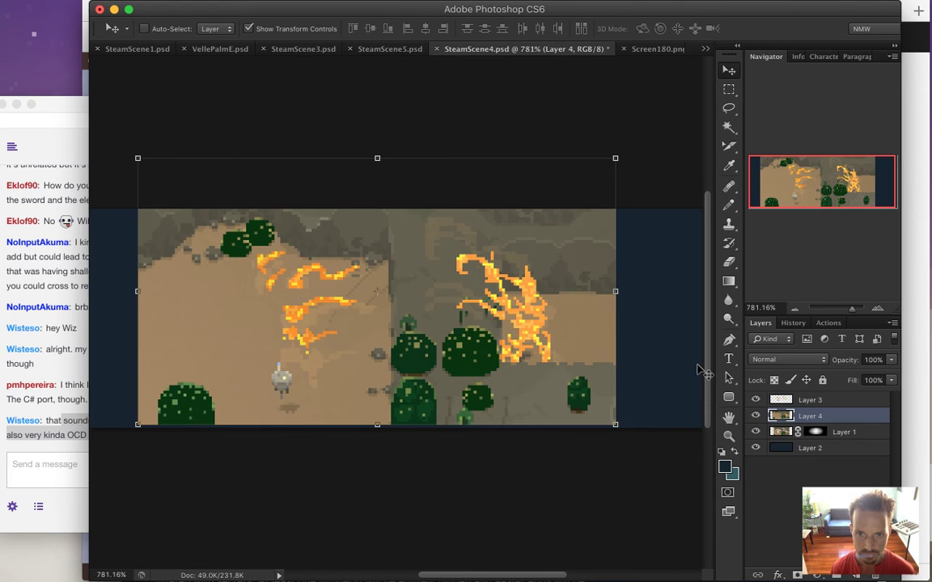
{"action": "key", "text": "Left"}
{"action": "key", "text": "Right"}
{"action": "key", "text": "Right"}
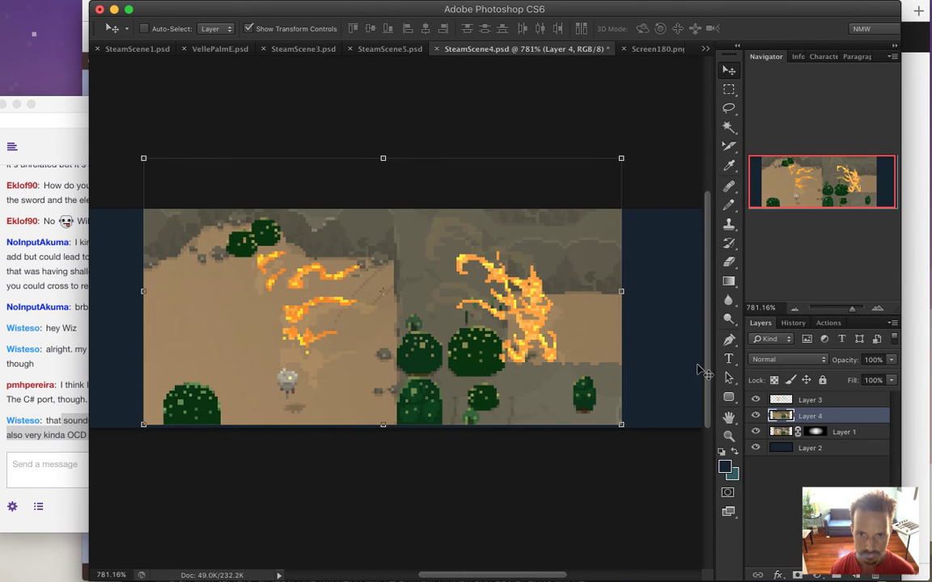
{"action": "key", "text": "Left"}
{"action": "key", "text": "Left"}
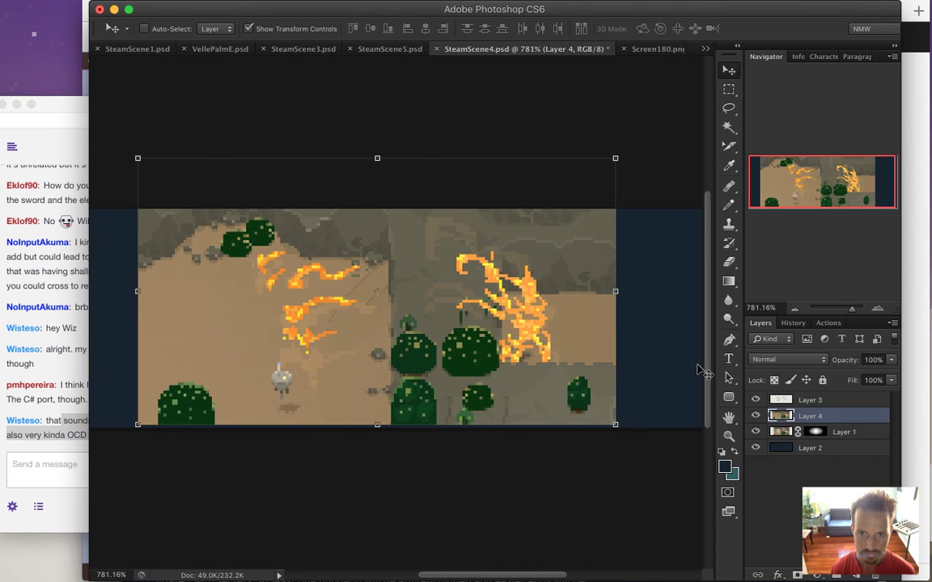
Step: Hide Layers 3 and 1 and select the orange and yellow pixels of Layer 4's flame figure with the Magic Wand
{"action": "left_click", "coordinate": [757, 415]}
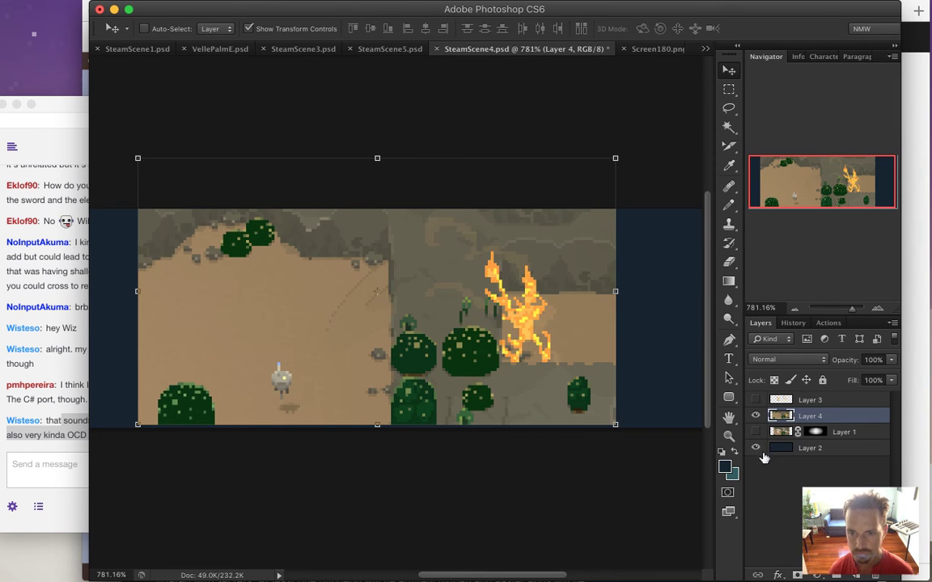
{"action": "key", "text": "m"}
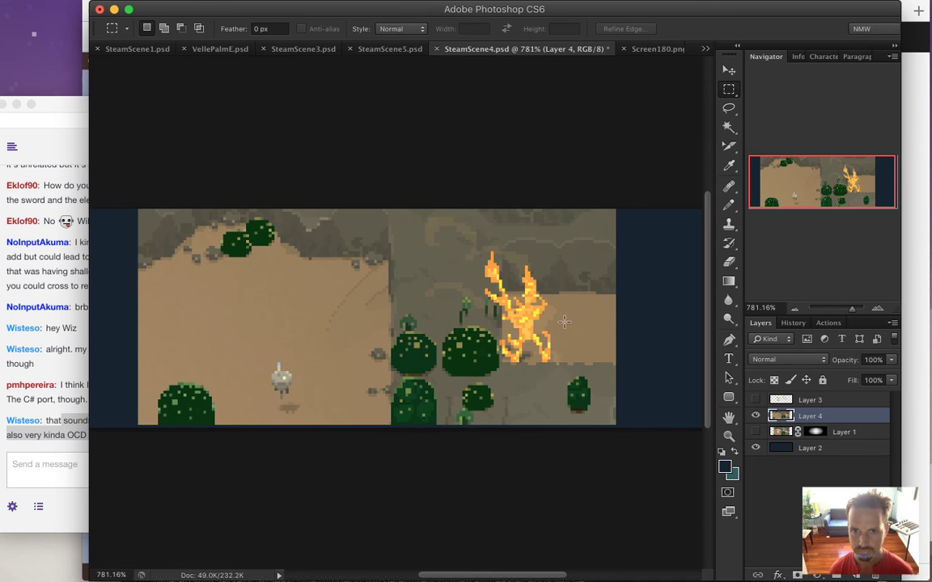
{"action": "left_click_drag", "start_coordinate": [546, 320], "coordinate": [596, 337]}
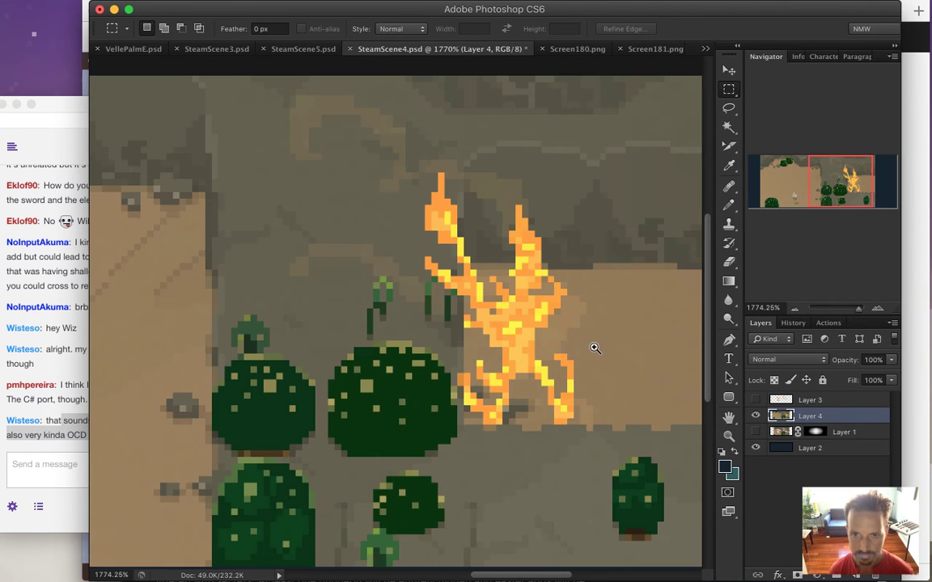
{"action": "left_click", "coordinate": [729, 128]}
{"action": "left_click", "coordinate": [533, 307], "text": "shift"}
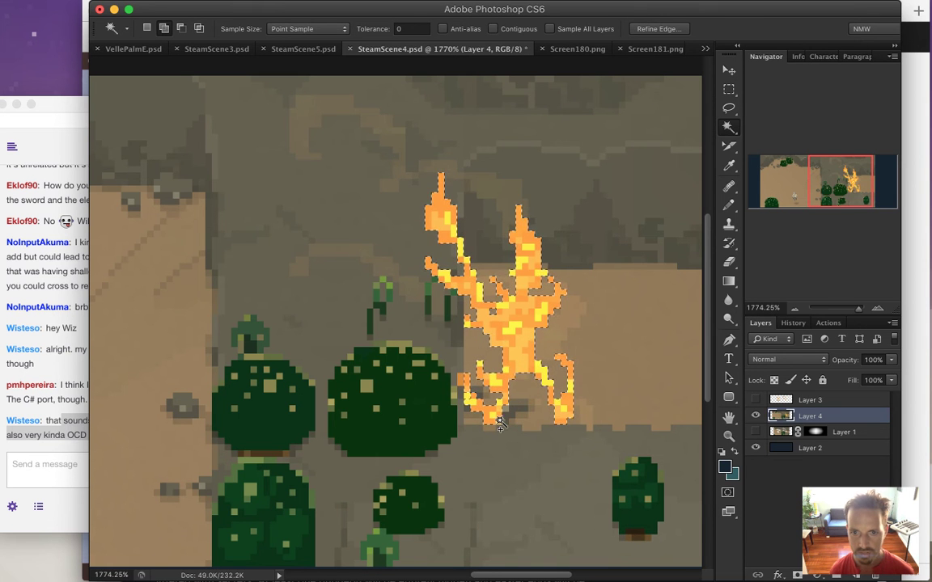
Step: Add the remaining flame pixels beside the figure's lower left leg to the selection on Layer 4
{"action": "left_click", "coordinate": [465, 380]}
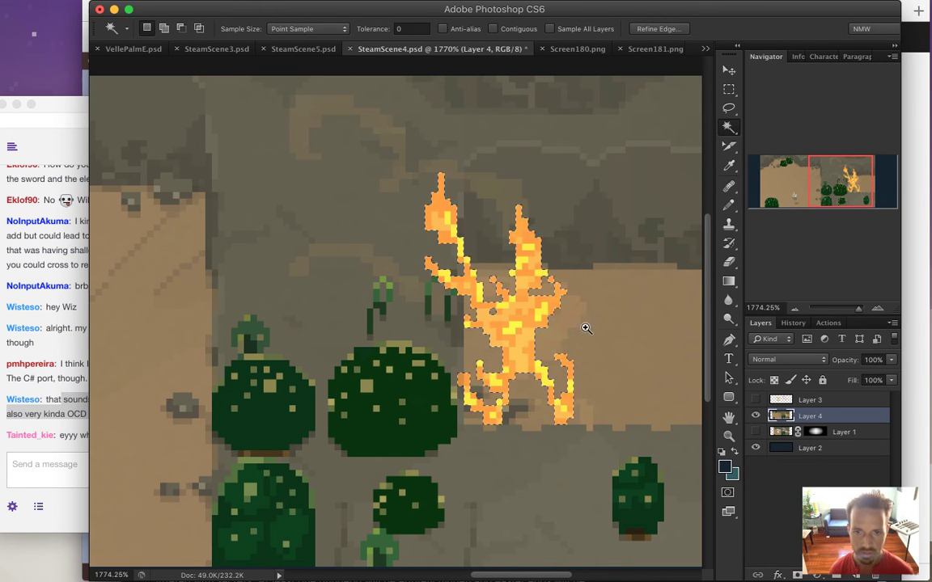
{"action": "left_click_drag", "start_coordinate": [574, 328], "coordinate": [555, 357]}
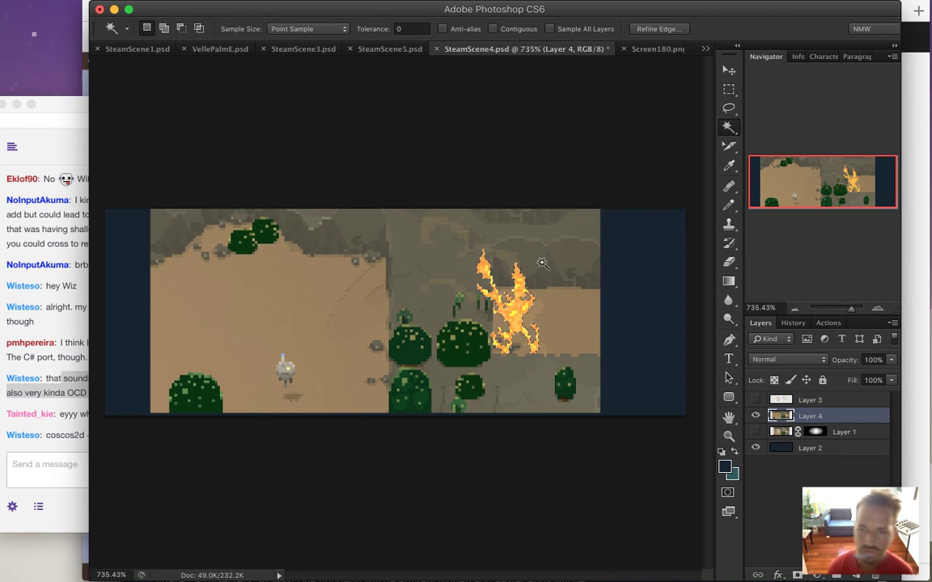
Step: Switch to the Songbringer.html page in the browser, review its sword scene illustration, and read the latest stream chat messages
{"action": "key", "text": "super+Tab"}
{"action": "key", "text": "super+Tab"}
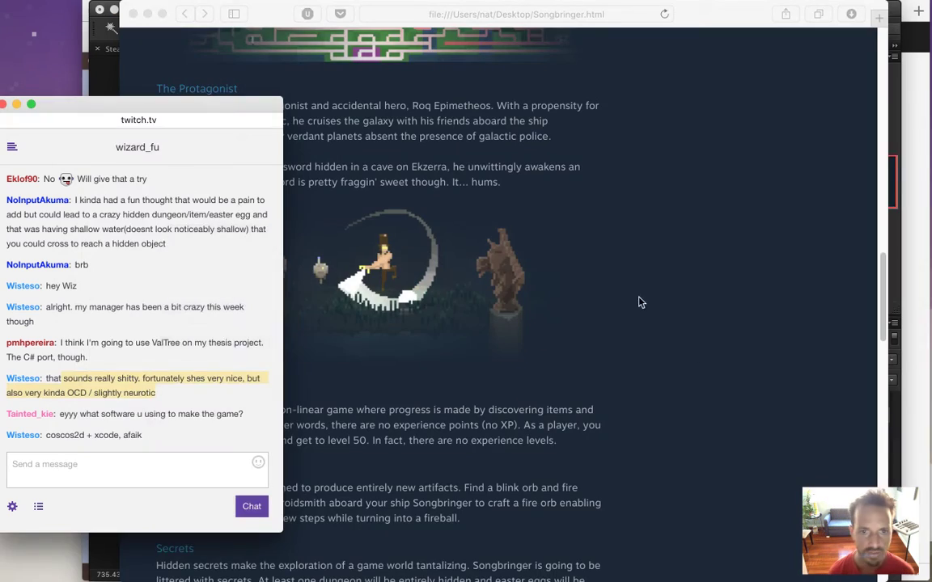
{"action": "left_click_drag", "start_coordinate": [881, 272], "coordinate": [837, 289]}
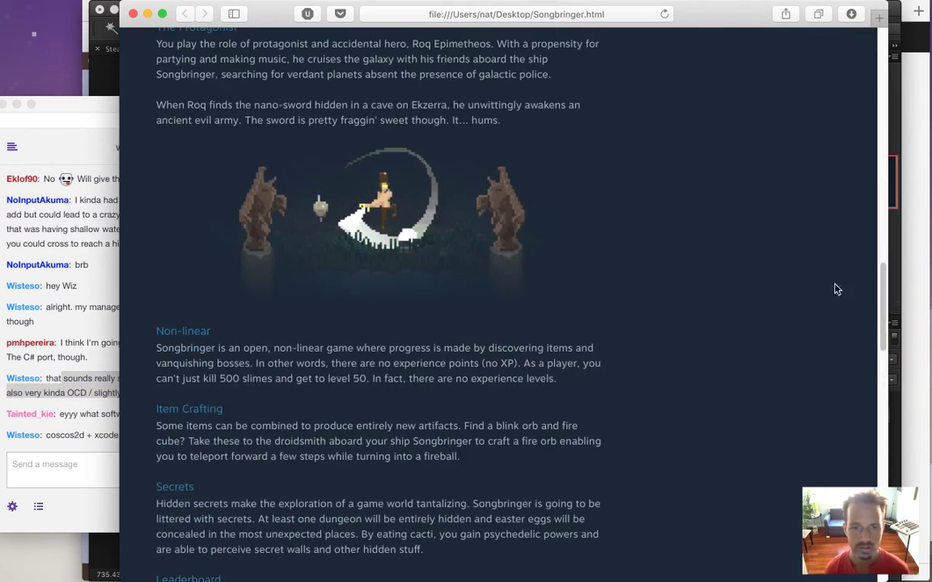
{"action": "left_click", "coordinate": [69, 396]}
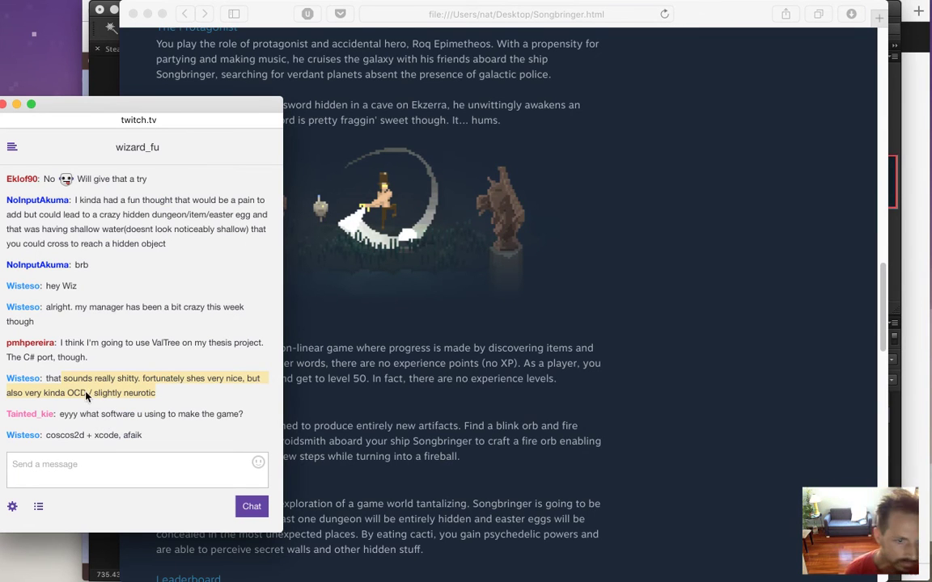
{"action": "left_click_drag", "start_coordinate": [79, 414], "coordinate": [176, 430]}
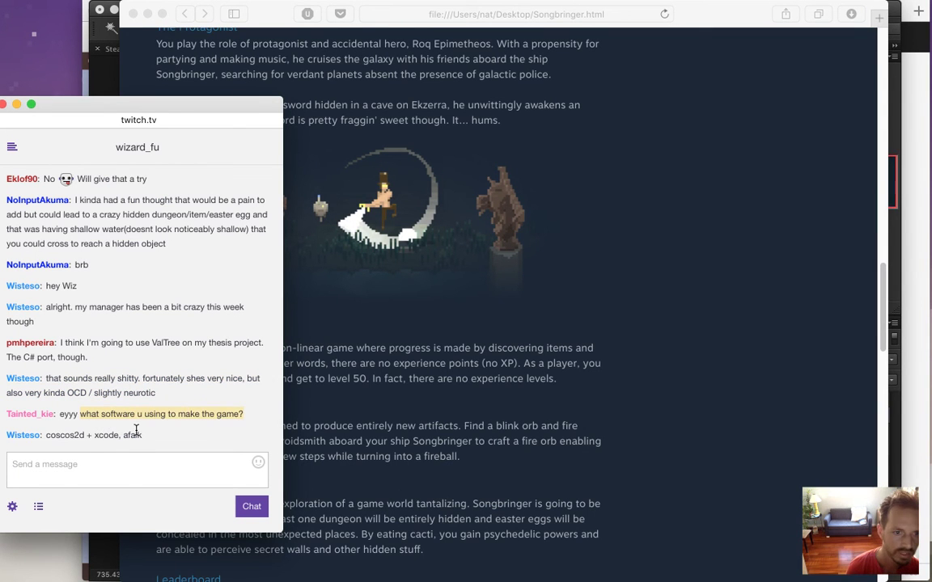
{"action": "left_click_drag", "start_coordinate": [73, 438], "coordinate": [161, 421]}
{"action": "mouse_move", "coordinate": [929, 233]}
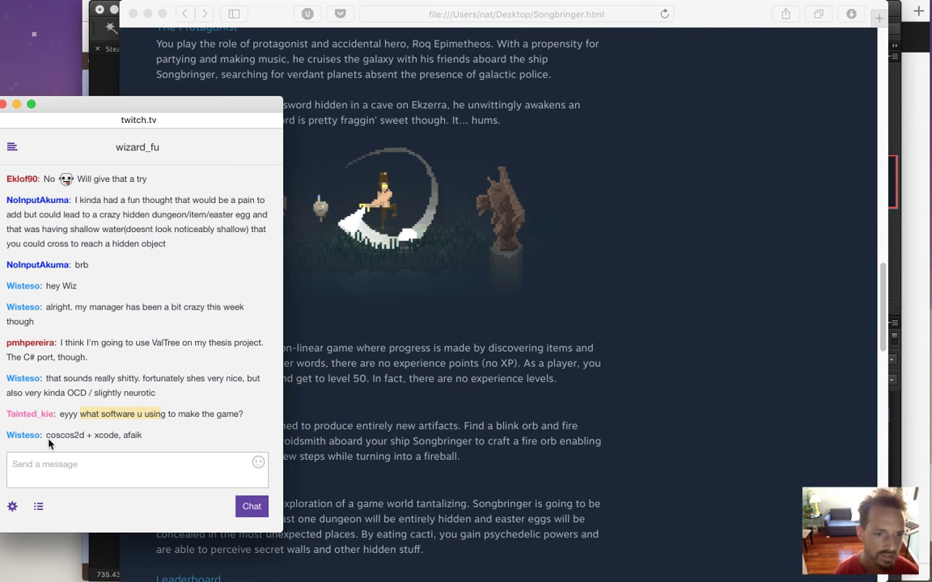
{"action": "left_click", "coordinate": [453, 405]}
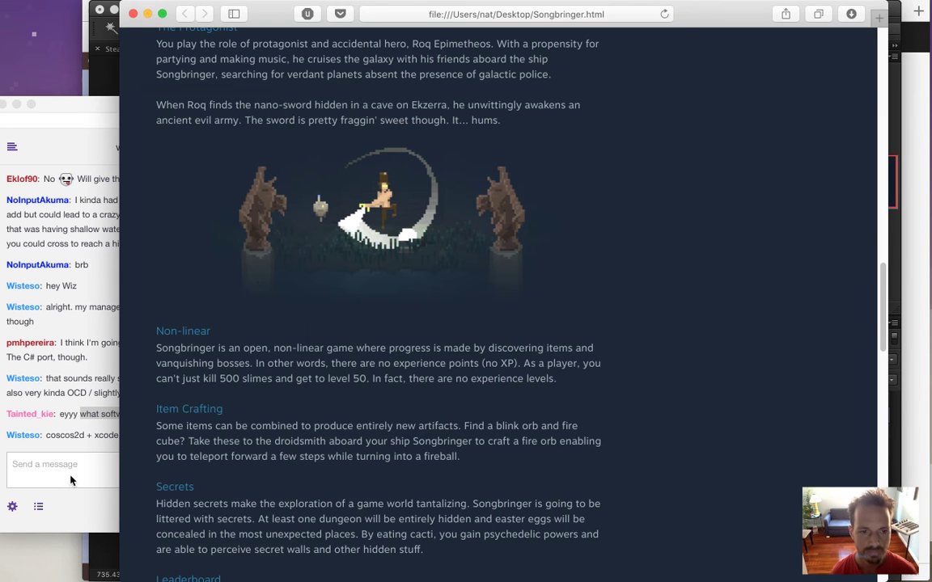
Step: Return to Adobe Photoshop, delete everything around Layer 4's flame figure within the canvas, and show Layers 3 and 1
{"action": "key", "text": "super+Tab"}
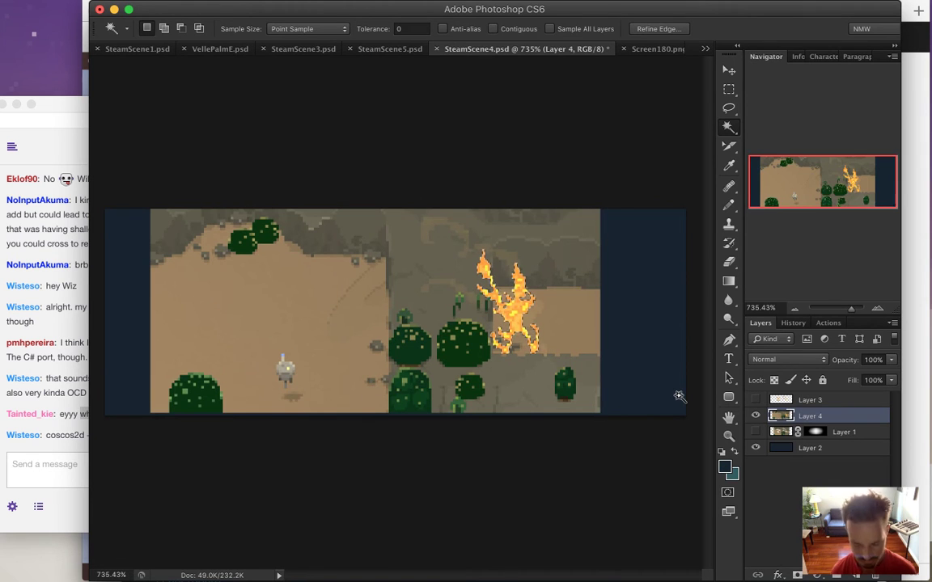
{"action": "key", "text": "super+a"}
{"action": "key", "text": "super+z"}
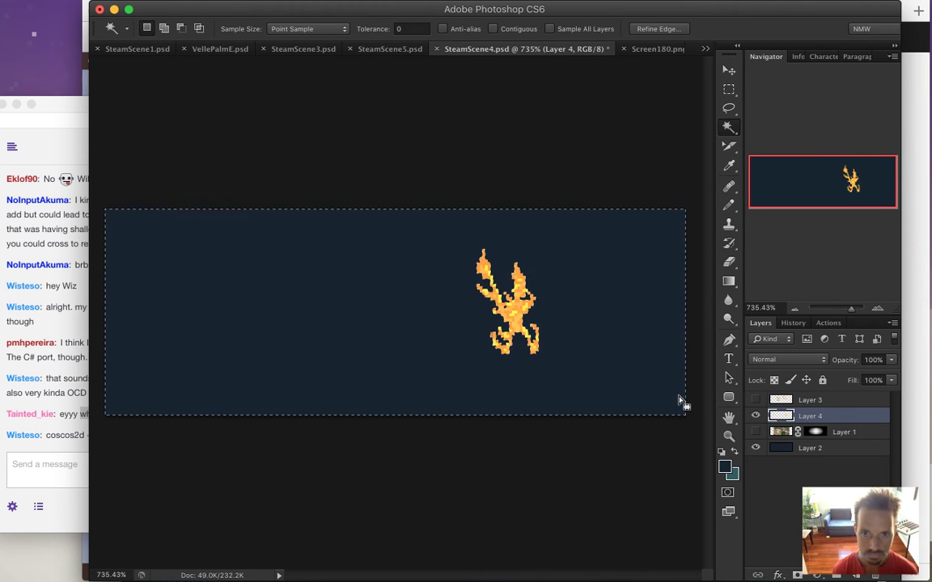
{"action": "key", "text": "super+d"}
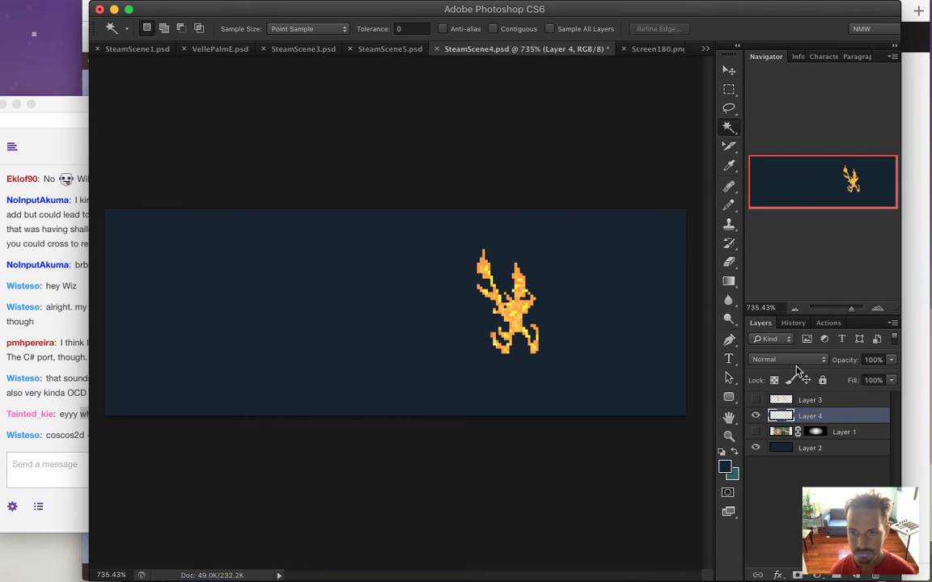
{"action": "left_click", "coordinate": [755, 400]}
{"action": "left_click", "coordinate": [755, 432]}
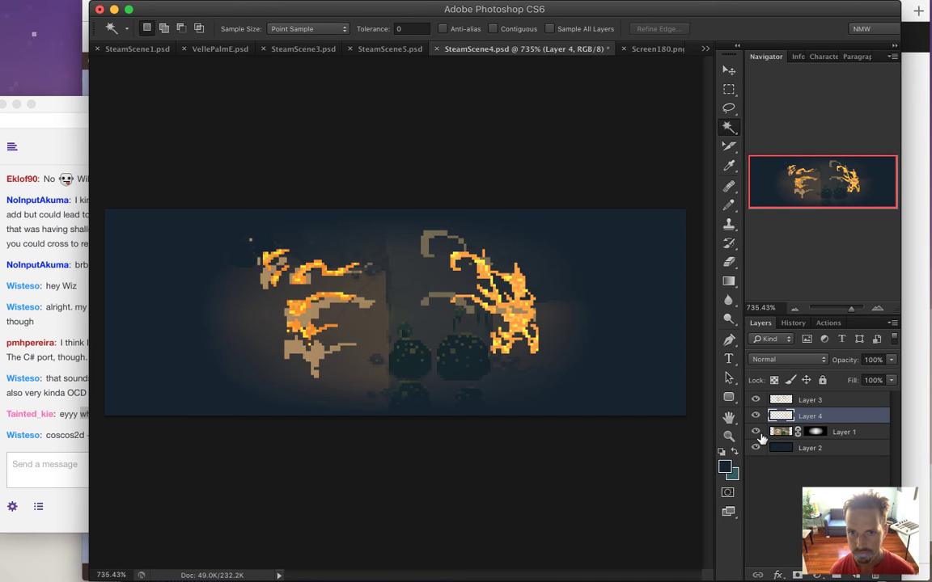
Step: Move Layer 4's flame figure right and slightly down so it stands clear of Layer 3's right-hand flames
{"action": "key", "text": "v"}
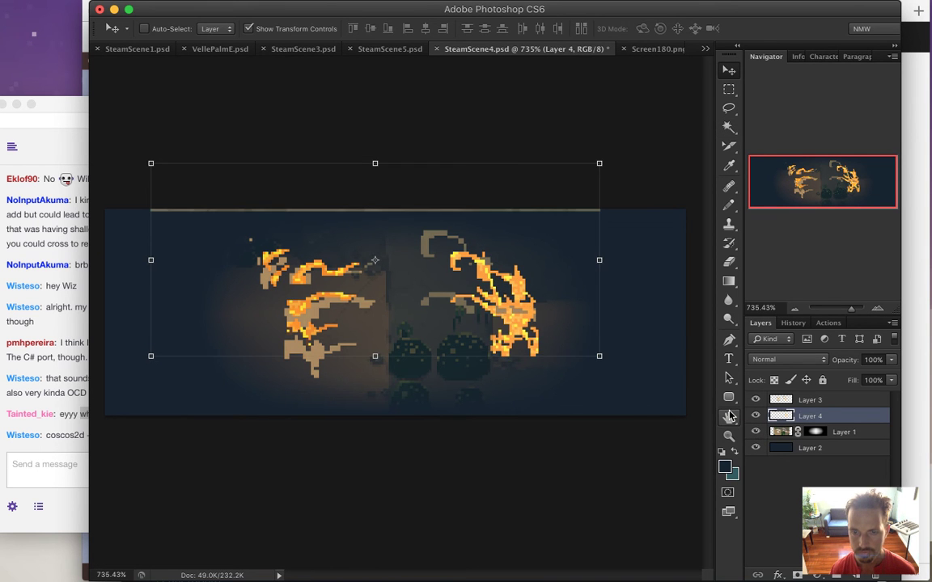
{"action": "key", "text": "Down"}
{"action": "key", "text": "Down"}
{"action": "key", "text": "Right"}
{"action": "key", "text": "Right"}
{"action": "key", "text": "Down"}
{"action": "key", "text": "Right"}
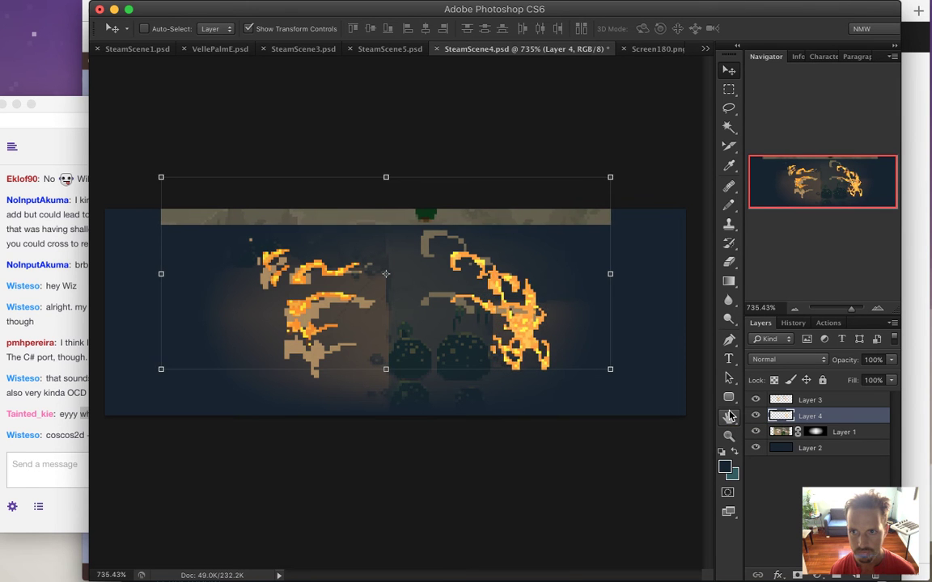
{"action": "key", "text": "Up"}
{"action": "key", "text": "Right"}
{"action": "key", "text": "Up"}
{"action": "key", "text": "Right"}
{"action": "key", "text": "Right"}
{"action": "key", "text": "Right"}
{"action": "key", "text": "Right"}
{"action": "key", "text": "Right"}
{"action": "key", "text": "Right"}
{"action": "key", "text": "Right"}
{"action": "key", "text": "Right"}
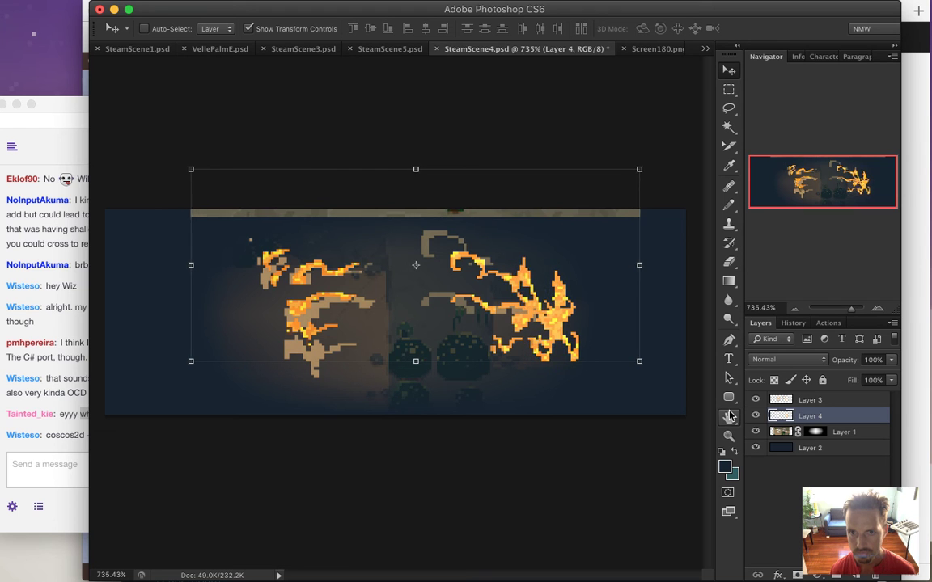
{"action": "key", "text": "Right"}
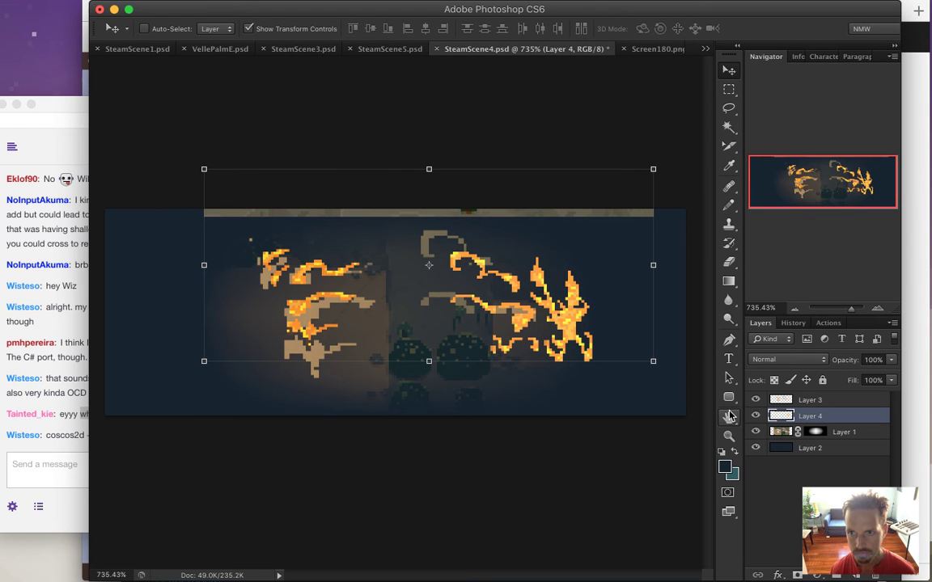
{"action": "key", "text": "Right"}
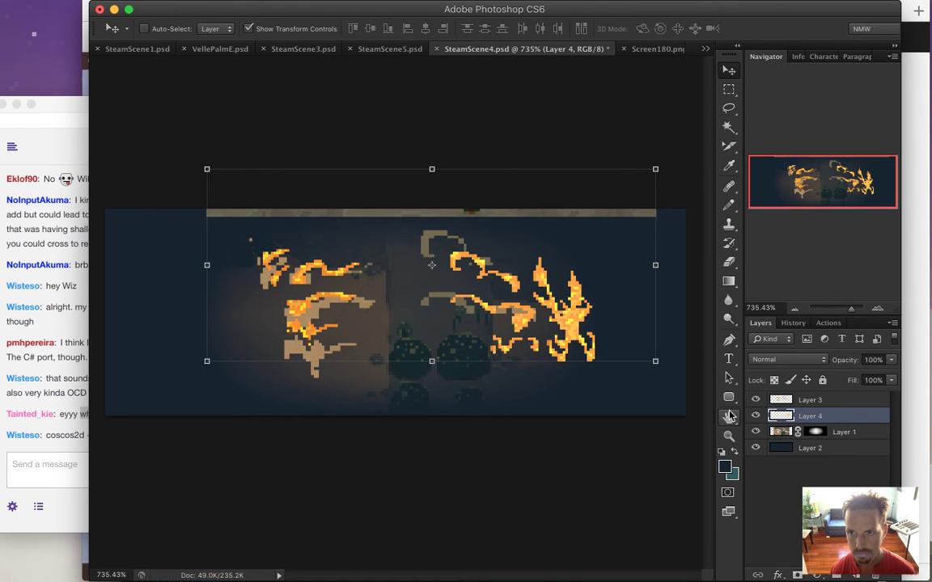
Step: Delete the leftover scenery strip along the canvas's upper edge on Layer 4 and clear the selection
{"action": "key", "text": "m"}
{"action": "left_click_drag", "start_coordinate": [190, 224], "coordinate": [670, 183]}
{"action": "left_click", "coordinate": [637, 203]}
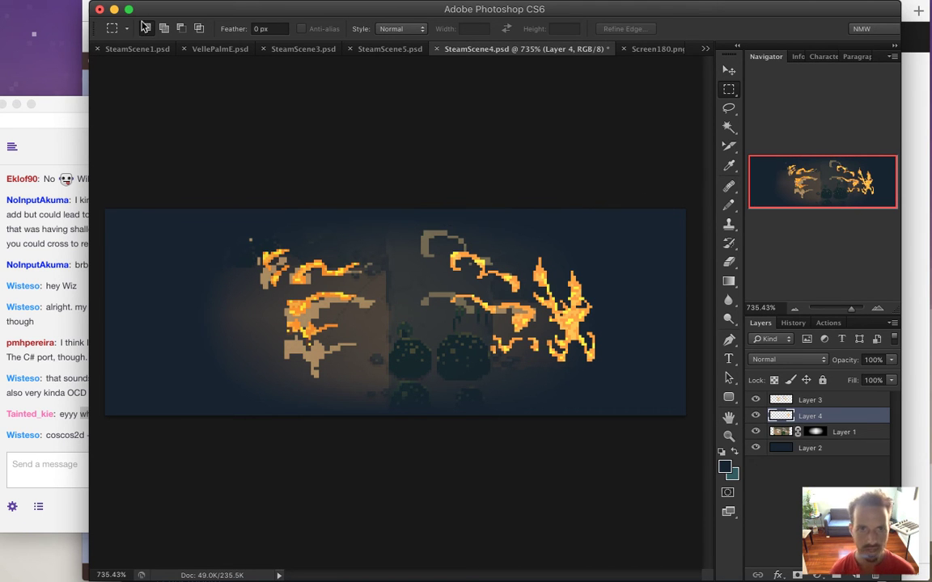
Step: Open RoqFireBlinkSword0E.psd from the Roq folder inside Sprites
{"action": "left_click", "coordinate": [116, 8]}
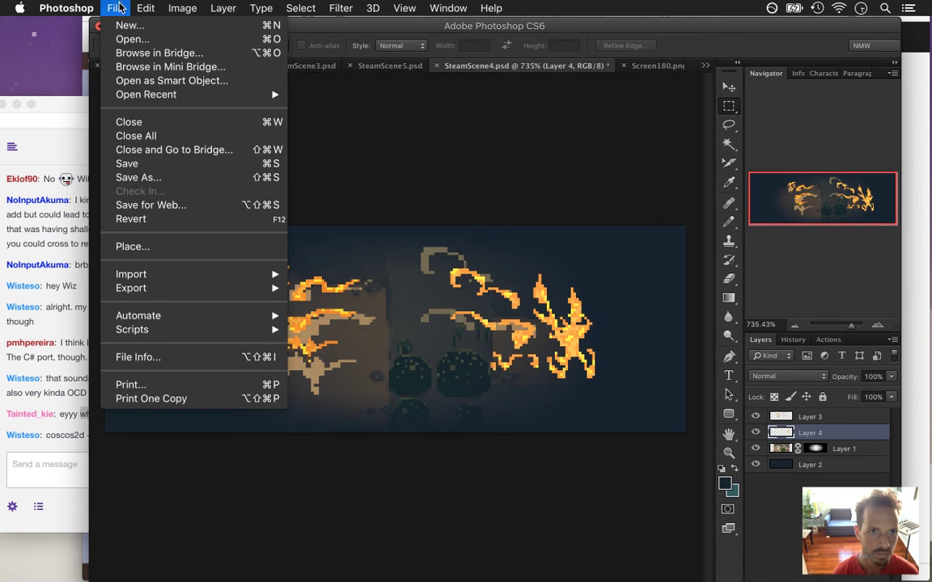
{"action": "left_click", "coordinate": [116, 38]}
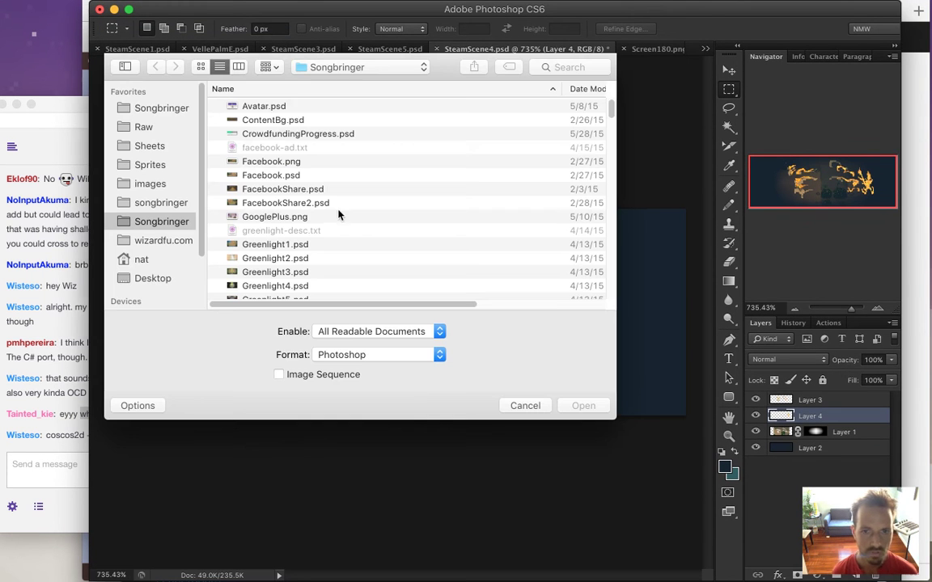
{"action": "left_click", "coordinate": [159, 130]}
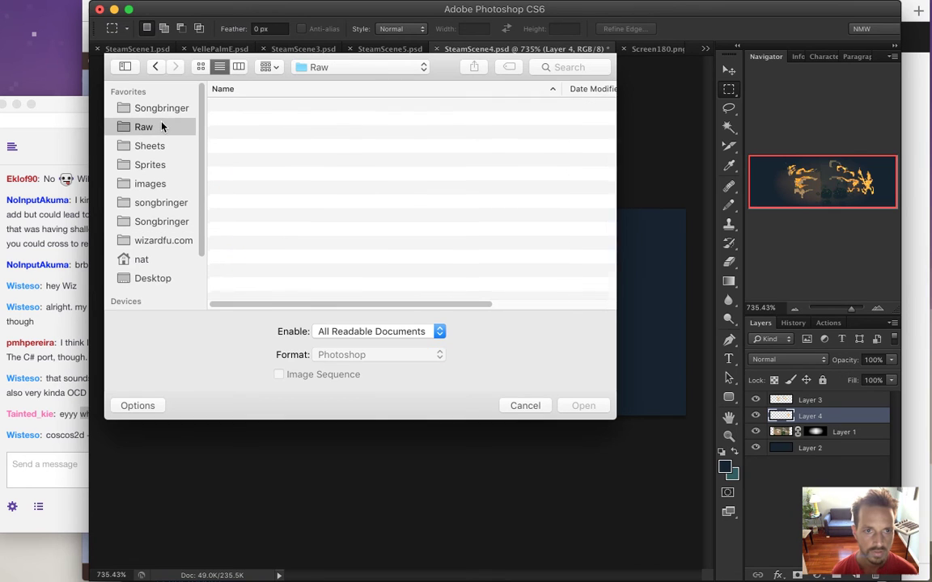
{"action": "left_click", "coordinate": [167, 173]}
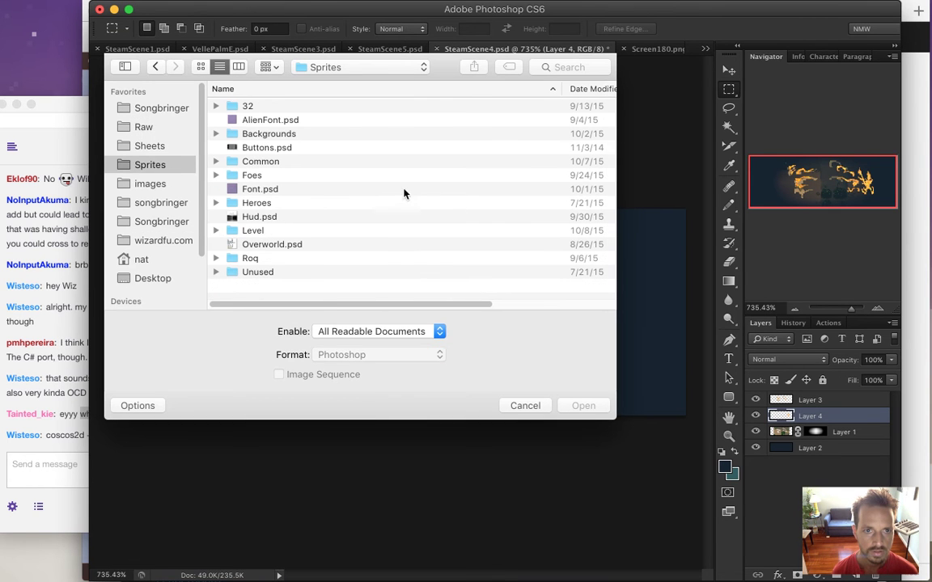
{"action": "left_click", "coordinate": [252, 259]}
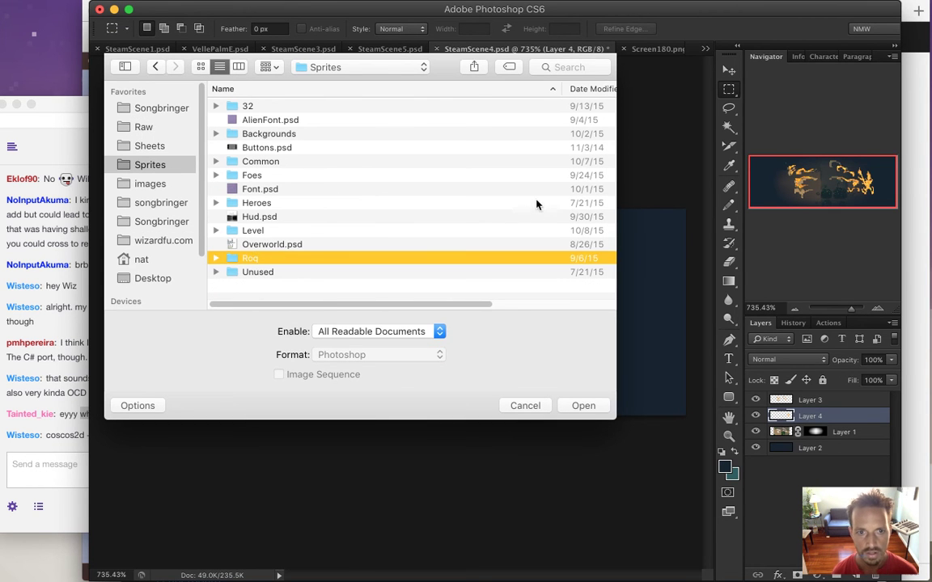
{"action": "double_click", "coordinate": [232, 261]}
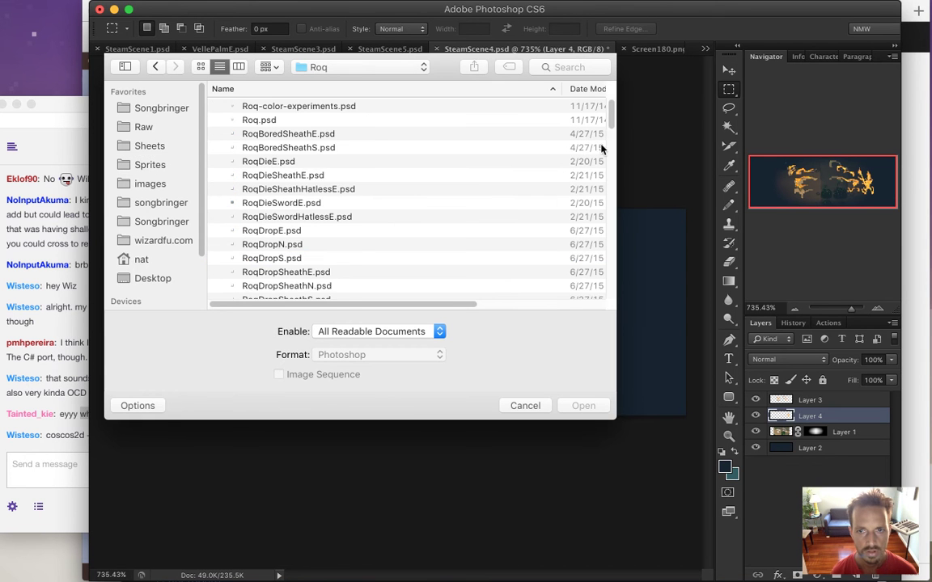
{"action": "left_click_drag", "start_coordinate": [612, 120], "coordinate": [601, 141]}
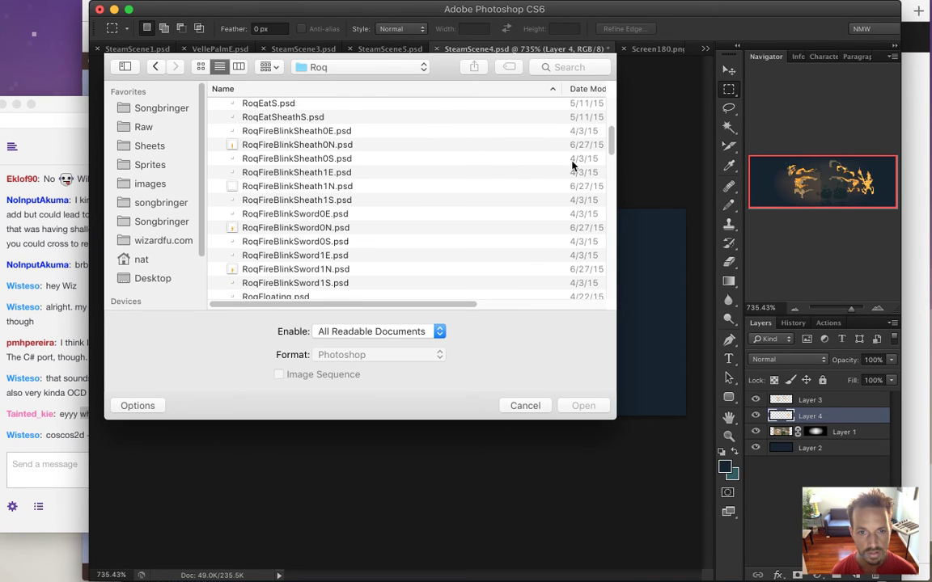
{"action": "left_click", "coordinate": [348, 214]}
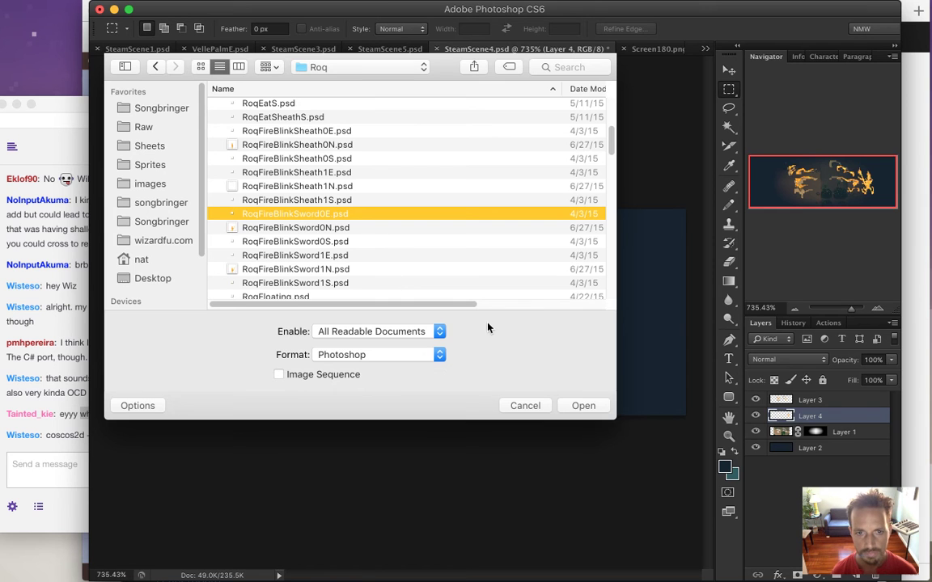
{"action": "left_click", "coordinate": [581, 407]}
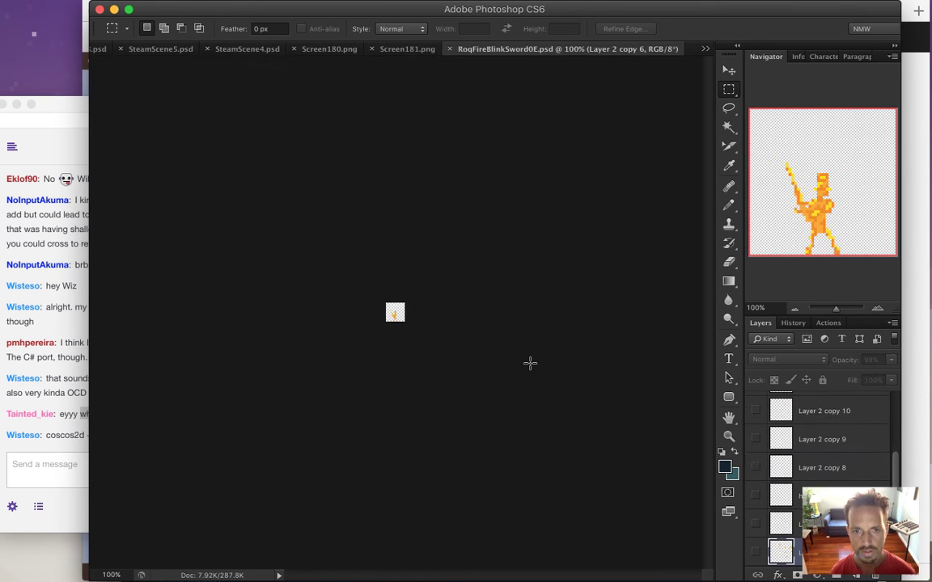
Step: Show the animation timeline, compare the sprite's early flame frames, and select frame 3
{"action": "left_click_drag", "start_coordinate": [410, 310], "coordinate": [470, 280]}
{"action": "left_click", "coordinate": [447, 9]}
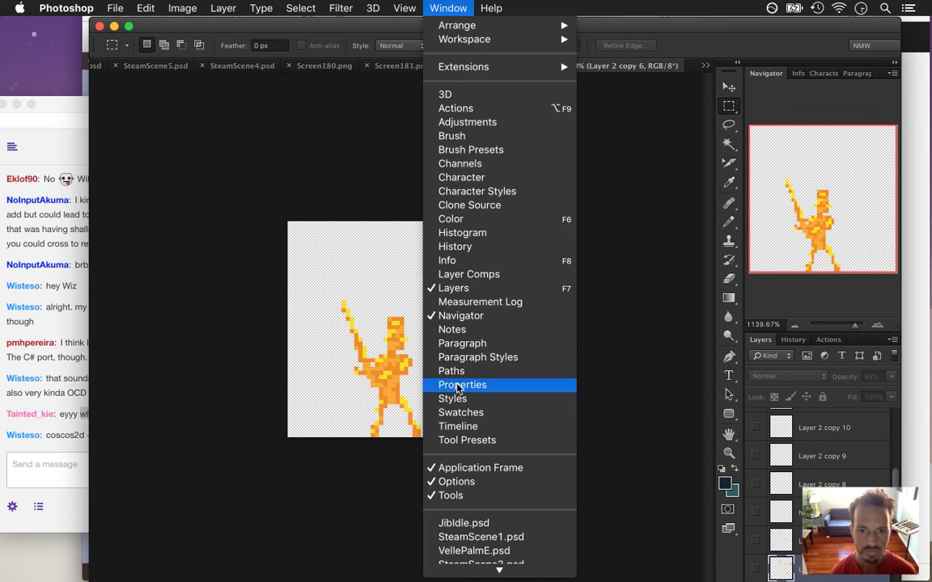
{"action": "left_click", "coordinate": [457, 426]}
{"action": "left_click", "coordinate": [157, 533]}
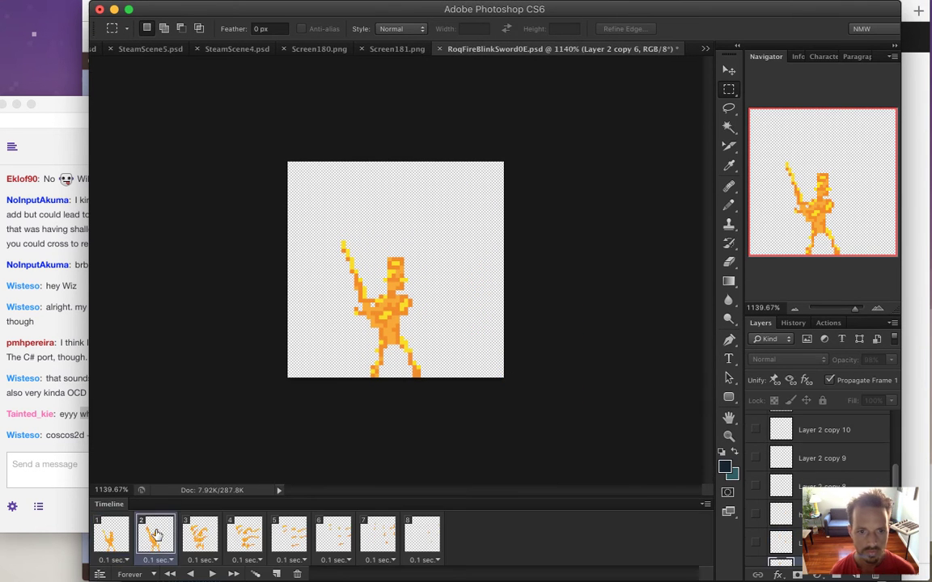
{"action": "left_click", "coordinate": [208, 535]}
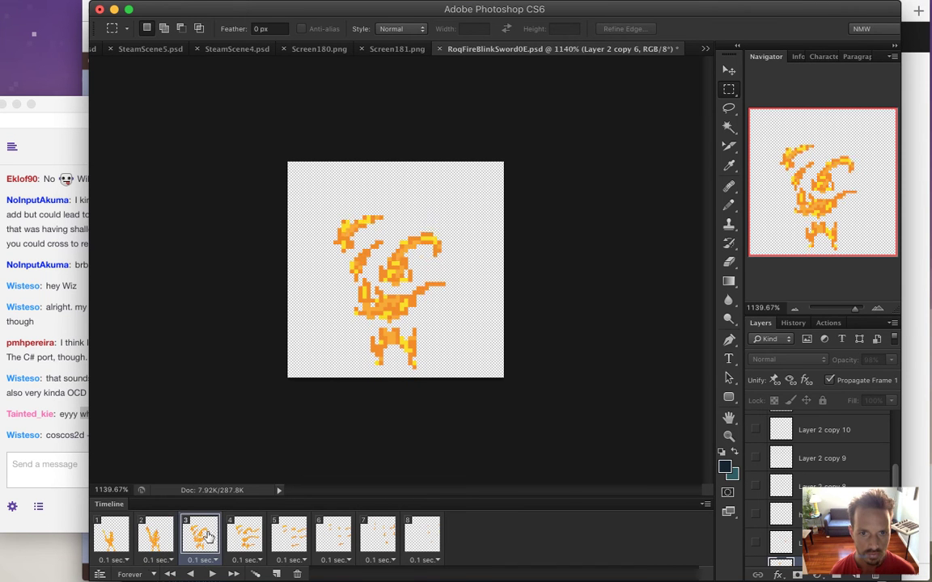
{"action": "left_click", "coordinate": [243, 541]}
{"action": "left_click", "coordinate": [202, 536]}
Step: Close Screen181.png and Screen180.png while keeping SteamScene4.psd open
{"action": "left_click", "coordinate": [394, 50]}
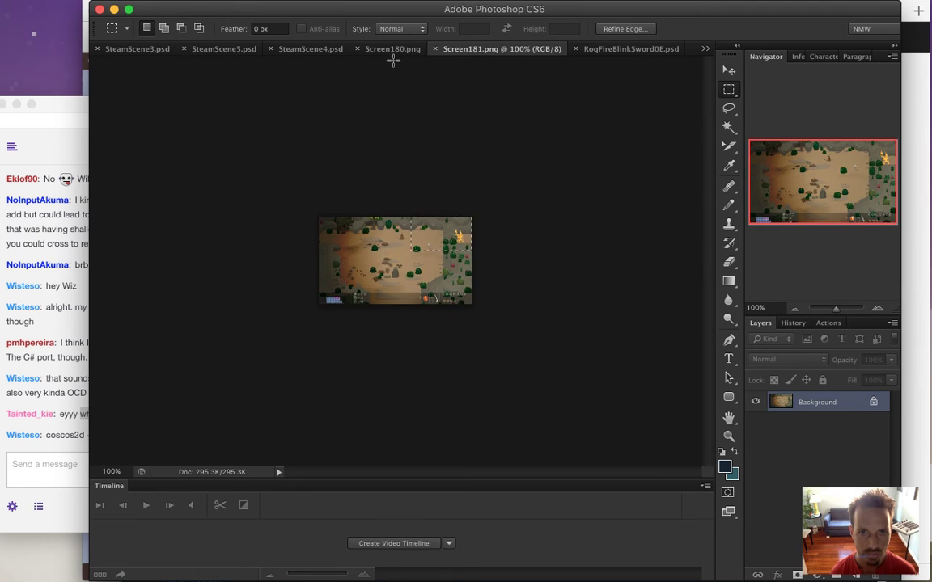
{"action": "left_click", "coordinate": [435, 49]}
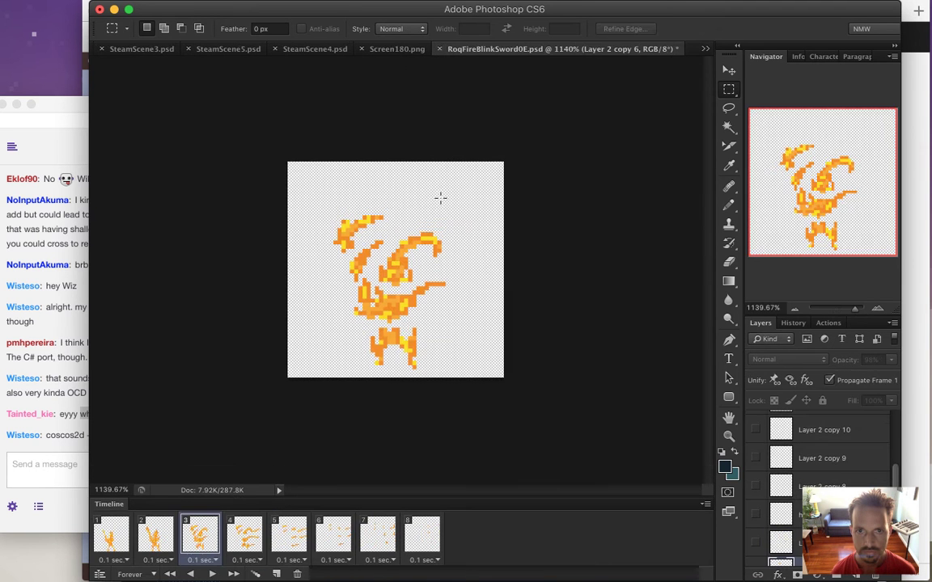
{"action": "left_click", "coordinate": [409, 49]}
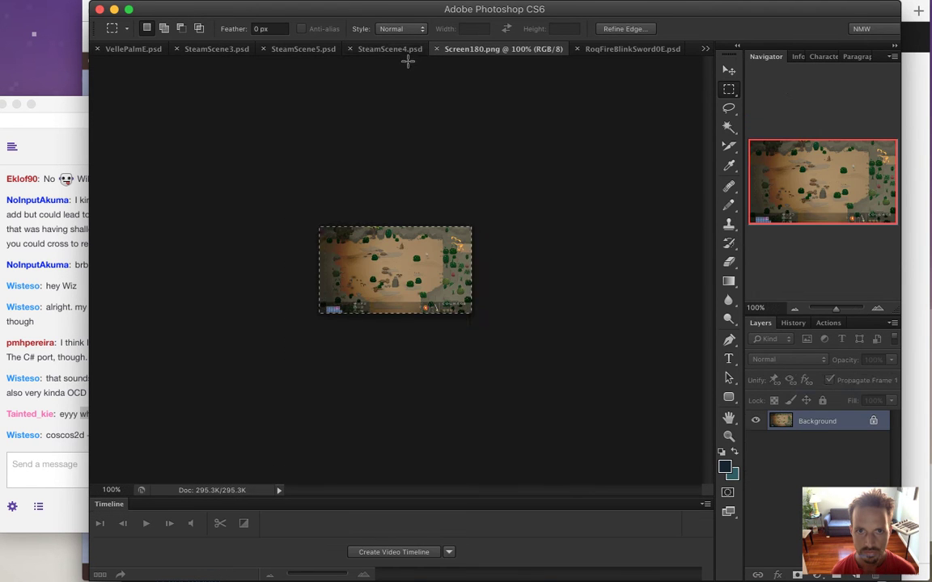
{"action": "left_click", "coordinate": [349, 49]}
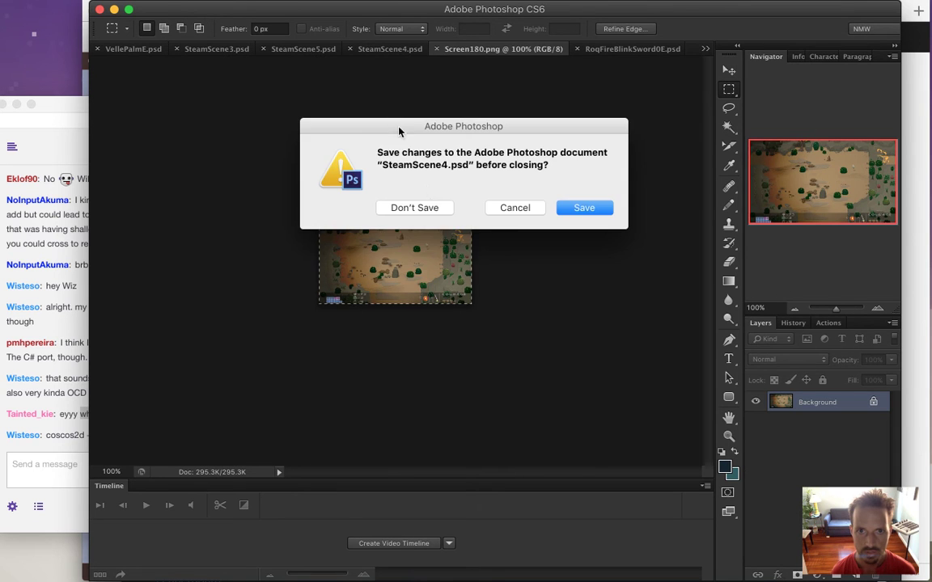
{"action": "left_click", "coordinate": [512, 209]}
{"action": "left_click", "coordinate": [435, 49]}
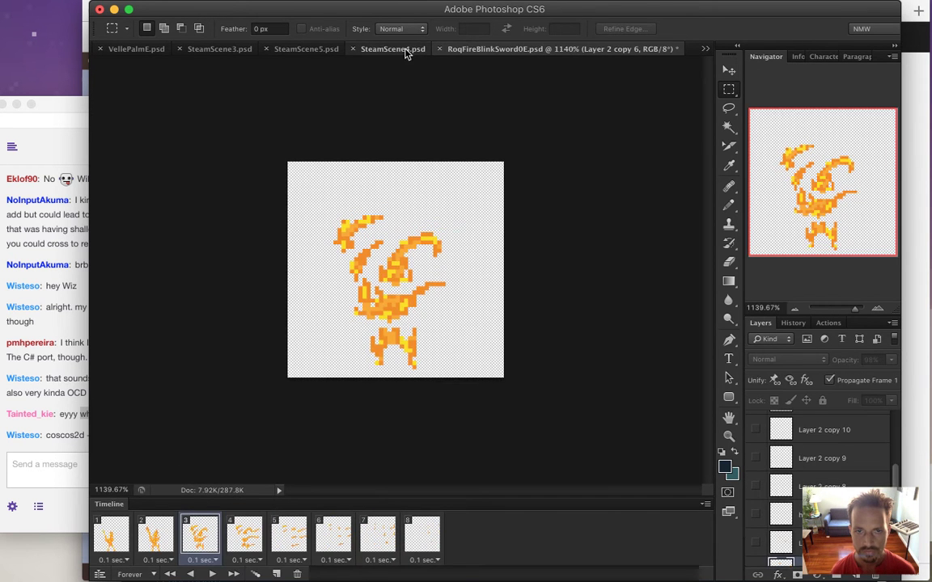
Step: Copy the frame 3 flame figure from RoqFireBlinkSword0E.psd into SteamScene4.psd and place it left of the existing flames
{"action": "left_click", "coordinate": [407, 50]}
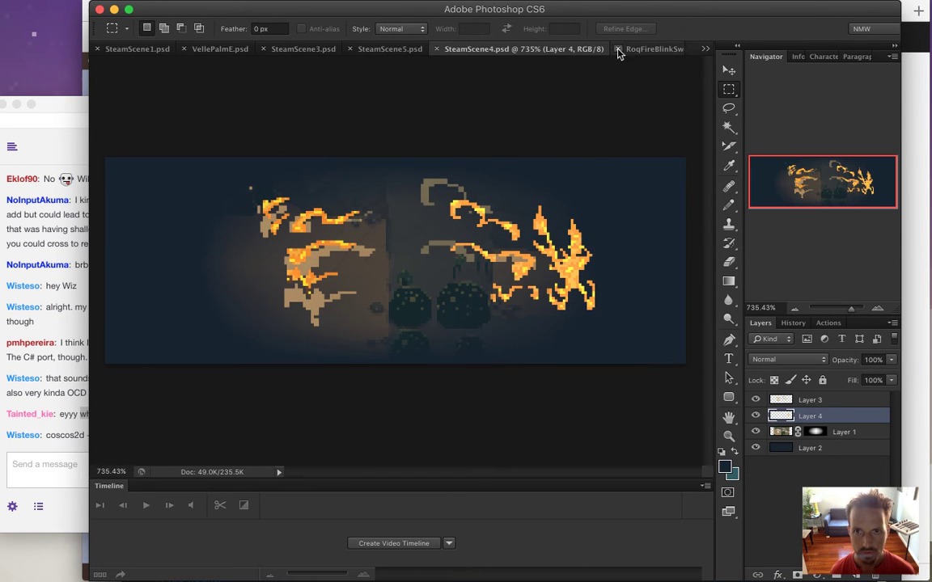
{"action": "left_click", "coordinate": [647, 50]}
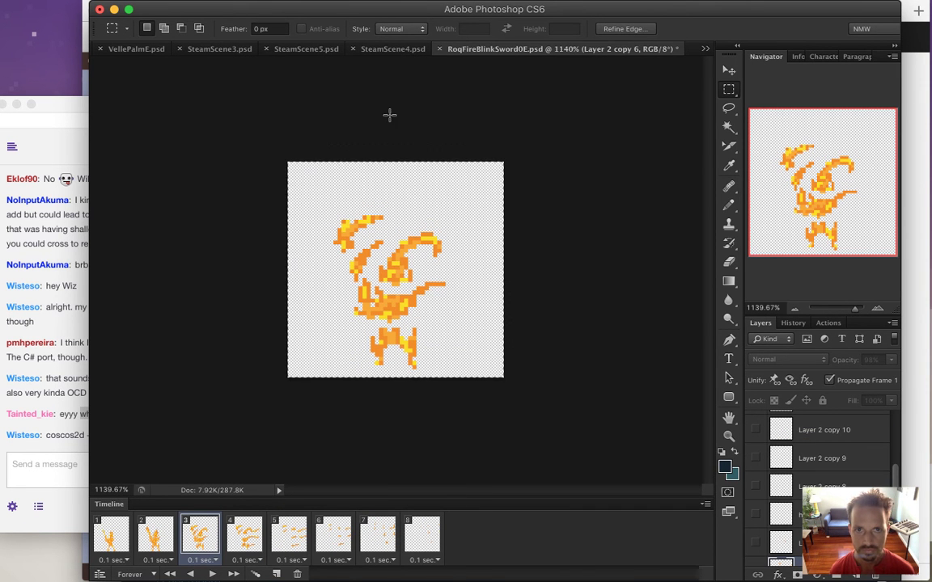
{"action": "left_click", "coordinate": [393, 48]}
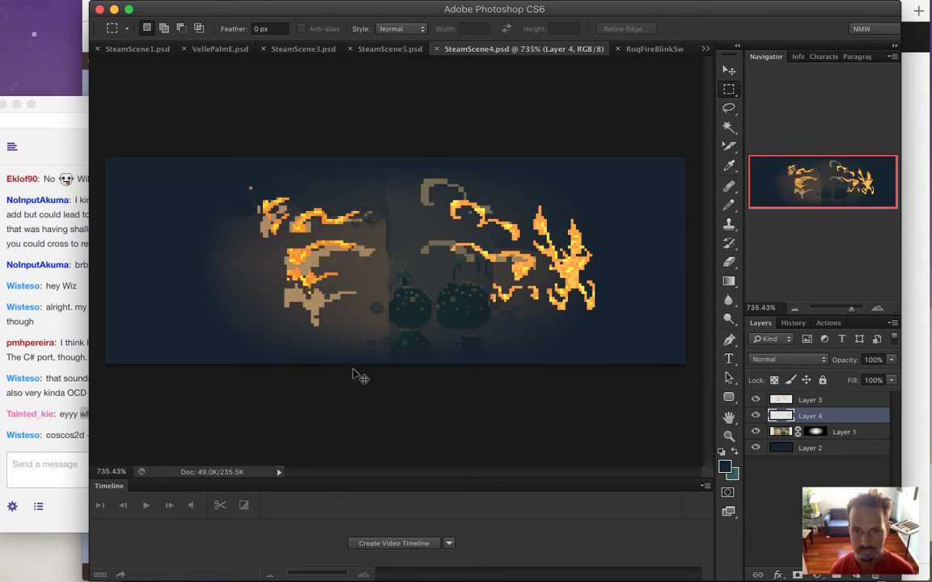
{"action": "left_click", "coordinate": [670, 48]}
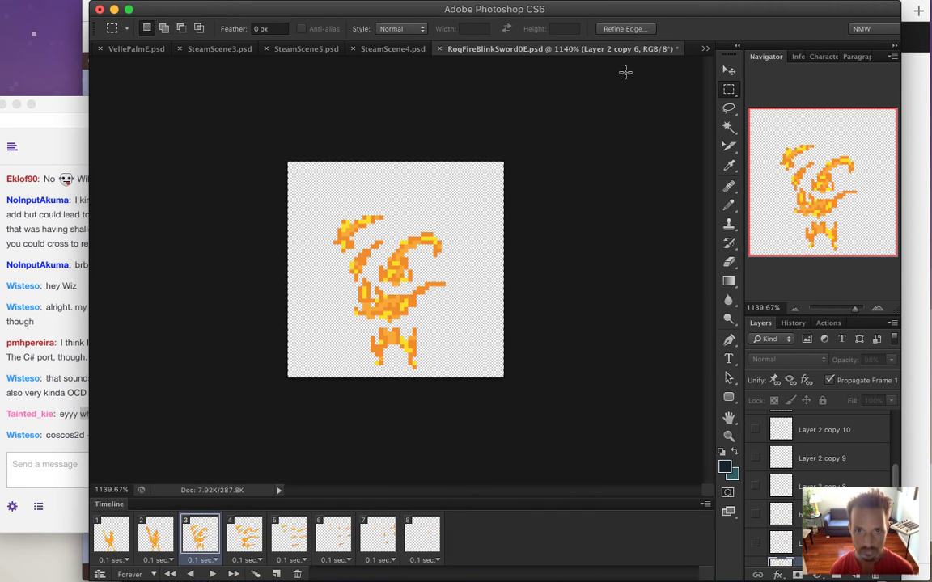
{"action": "left_click", "coordinate": [396, 50]}
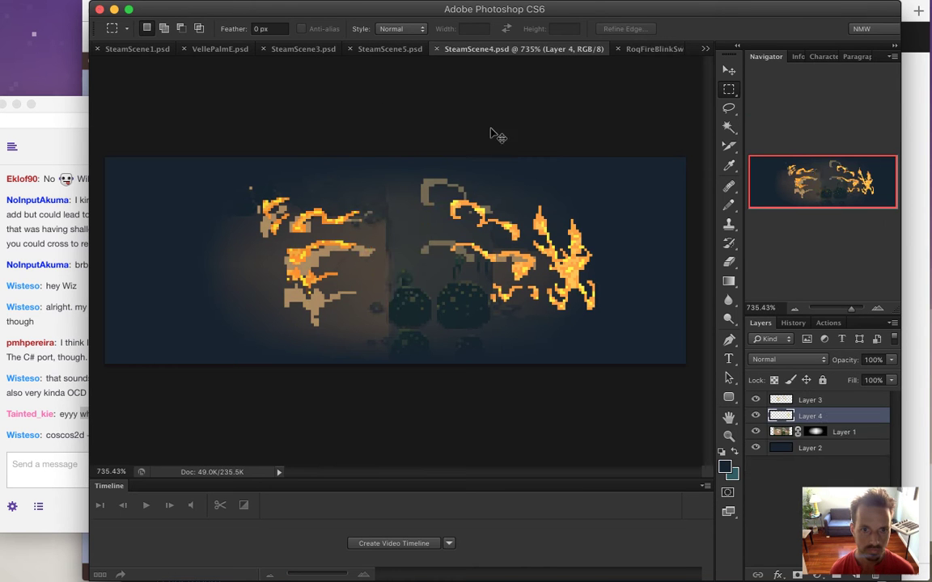
{"action": "key", "text": "v"}
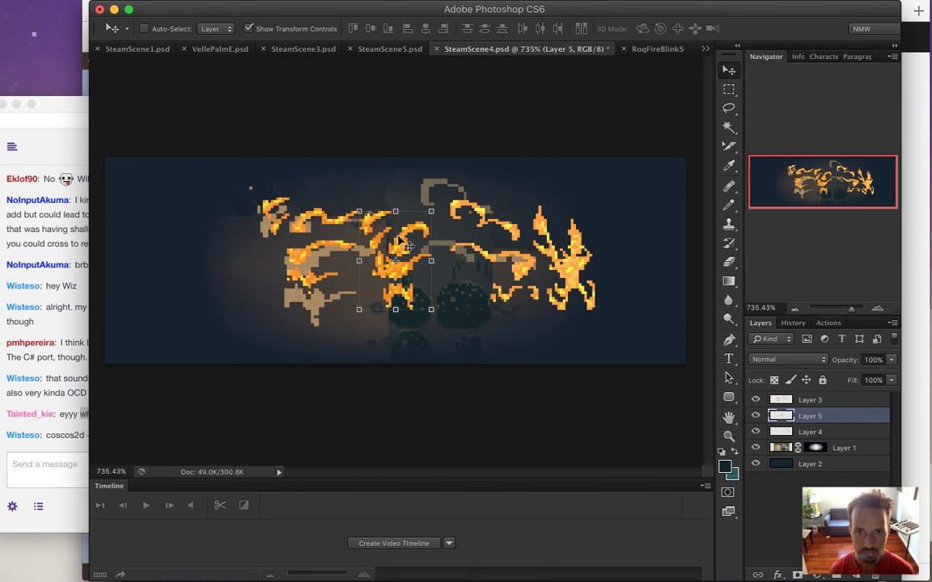
{"action": "left_click_drag", "start_coordinate": [410, 242], "coordinate": [237, 246]}
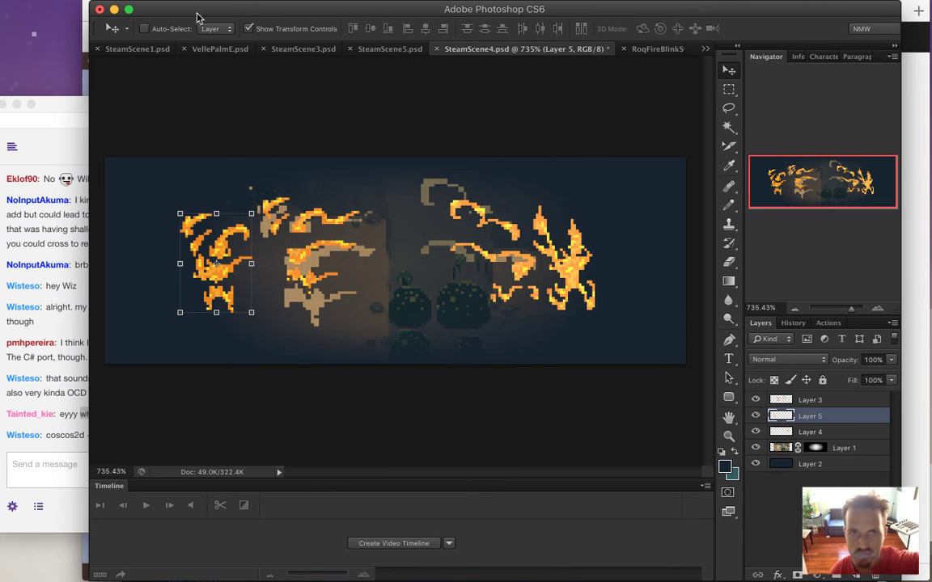
Step: Brighten the pasted flame on Layer 5 using Levels, with input white at 228 and midtones at 1.19
{"action": "left_click", "coordinate": [222, 8]}
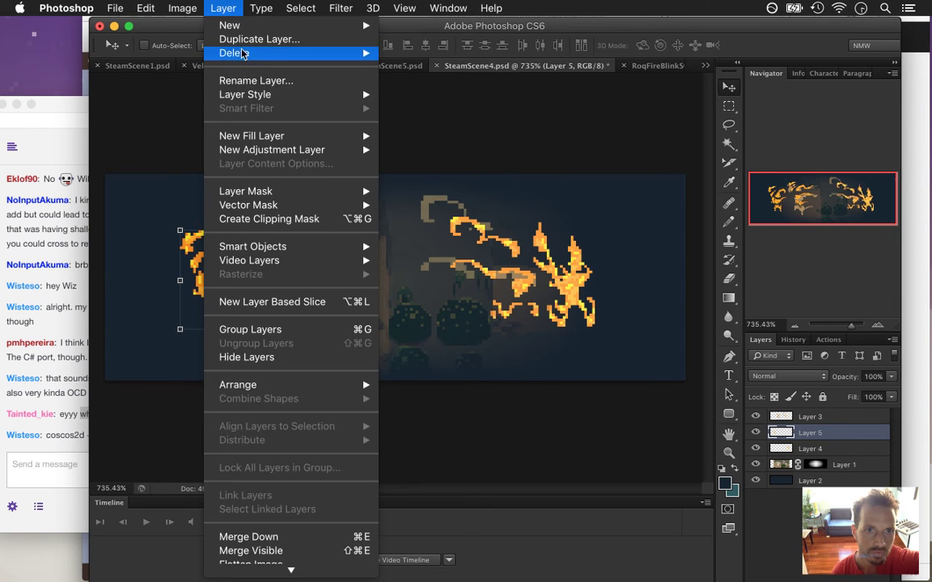
{"action": "mouse_move", "coordinate": [174, 8]}
{"action": "mouse_move", "coordinate": [214, 57]}
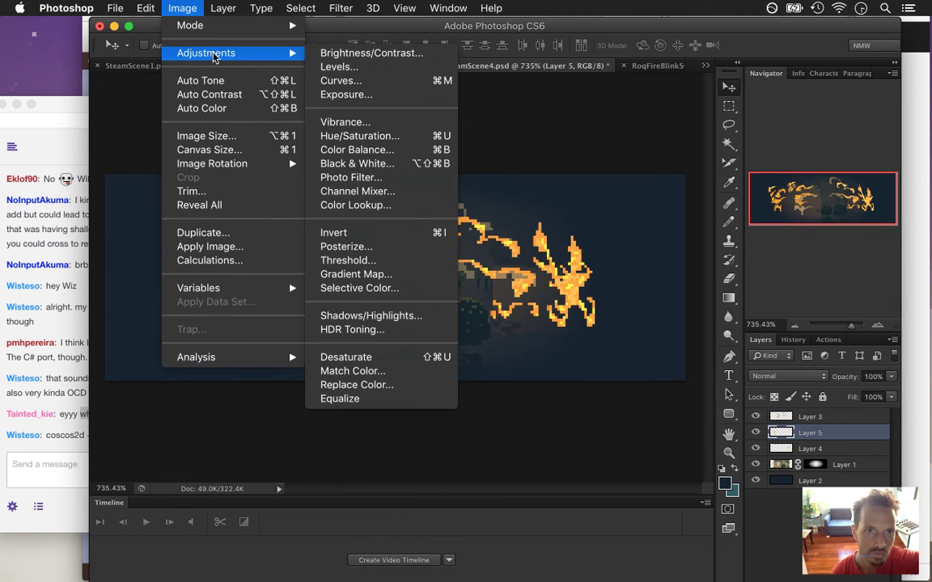
{"action": "left_click", "coordinate": [338, 67]}
{"action": "left_click_drag", "start_coordinate": [643, 226], "coordinate": [724, 200]}
{"action": "left_click_drag", "start_coordinate": [810, 364], "coordinate": [792, 365]}
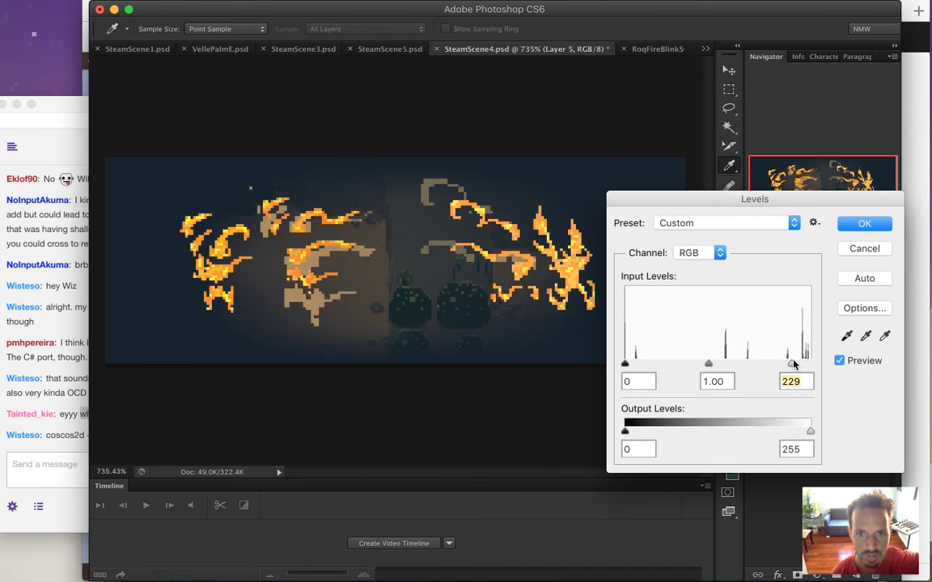
{"action": "mouse_move", "coordinate": [791, 365]}
{"action": "left_mouse_down"}
{"action": "mouse_move", "coordinate": [774, 365]}
{"action": "mouse_move", "coordinate": [791, 368]}
{"action": "left_mouse_up"}
{"action": "mouse_move", "coordinate": [708, 366]}
{"action": "left_mouse_down"}
{"action": "mouse_move", "coordinate": [674, 366]}
{"action": "mouse_move", "coordinate": [696, 366]}
{"action": "left_mouse_up"}
Step: Raise the Levels output black to 39 and apply the adjustment to the Layer 5 flame
{"action": "left_click", "coordinate": [72, 370]}
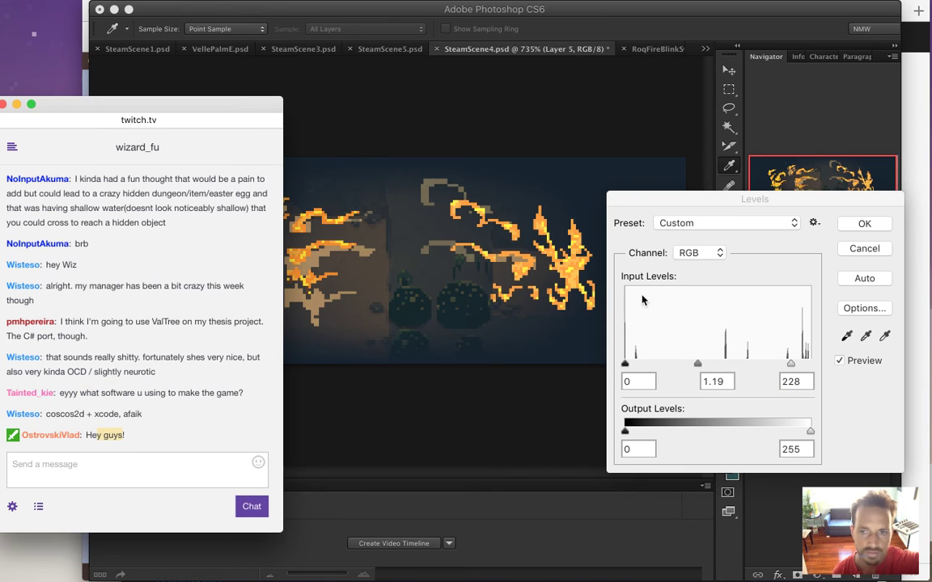
{"action": "left_click", "coordinate": [700, 204]}
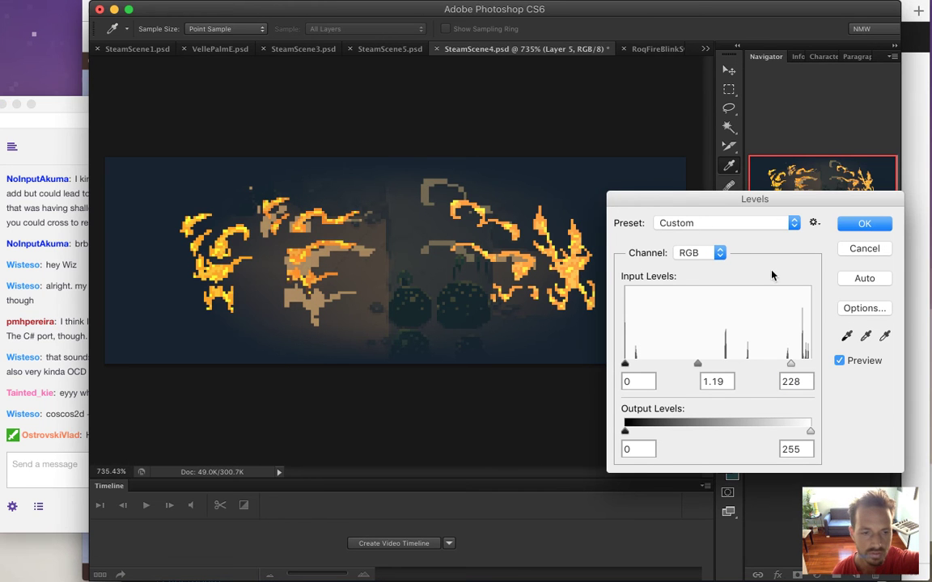
{"action": "left_click_drag", "start_coordinate": [831, 203], "coordinate": [844, 234]}
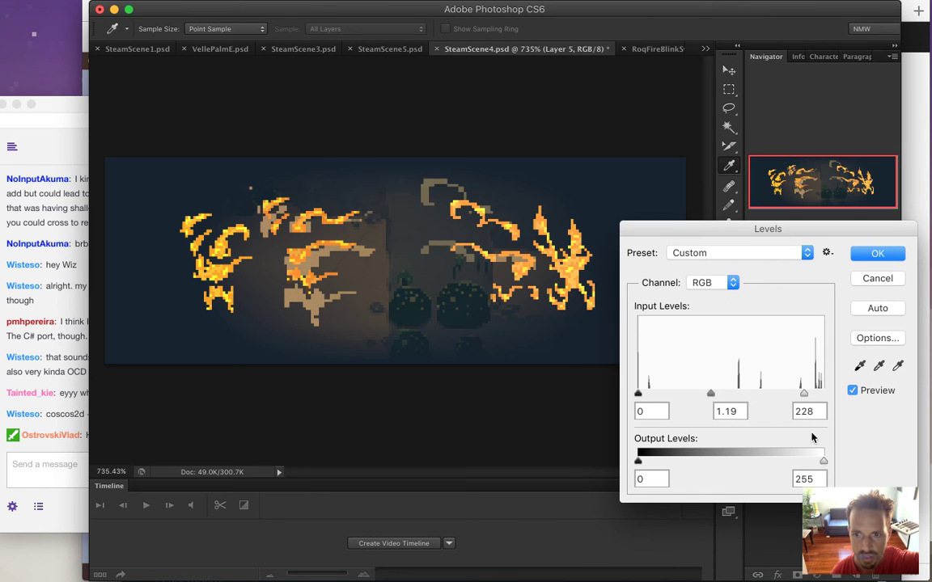
{"action": "mouse_move", "coordinate": [823, 467]}
{"action": "left_mouse_down"}
{"action": "mouse_move", "coordinate": [804, 467]}
{"action": "mouse_move", "coordinate": [823, 467]}
{"action": "left_mouse_up"}
{"action": "left_click_drag", "start_coordinate": [638, 460], "coordinate": [665, 463]}
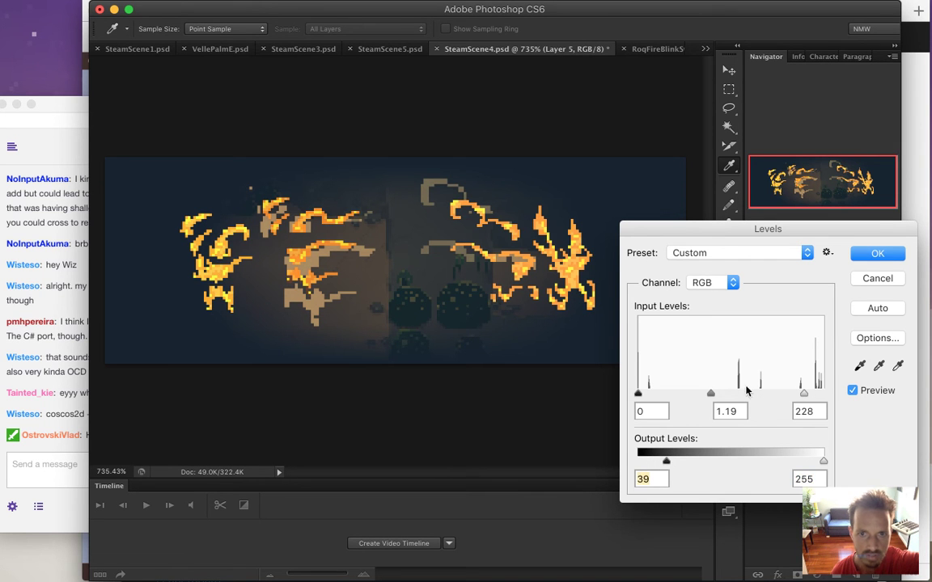
{"action": "left_click", "coordinate": [880, 253]}
Step: Switch to the browser showing the Songbringer.html mock-up page
{"action": "key", "text": "v"}
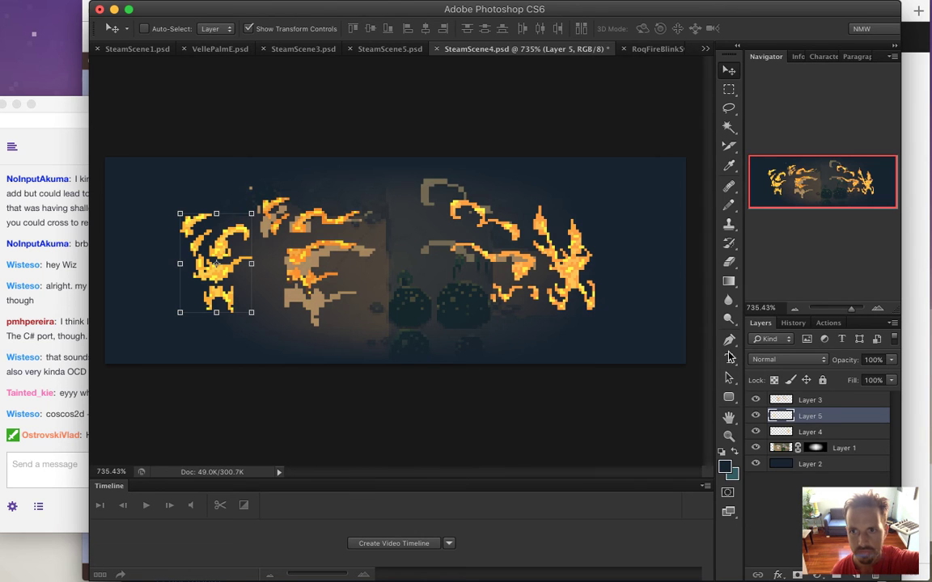
{"action": "key", "text": "m"}
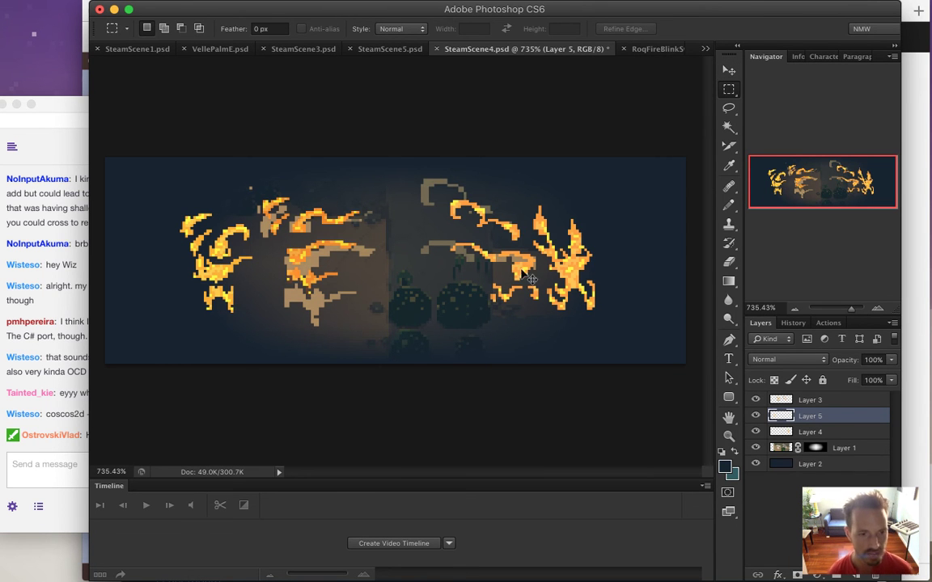
{"action": "key", "text": "super+Tab"}
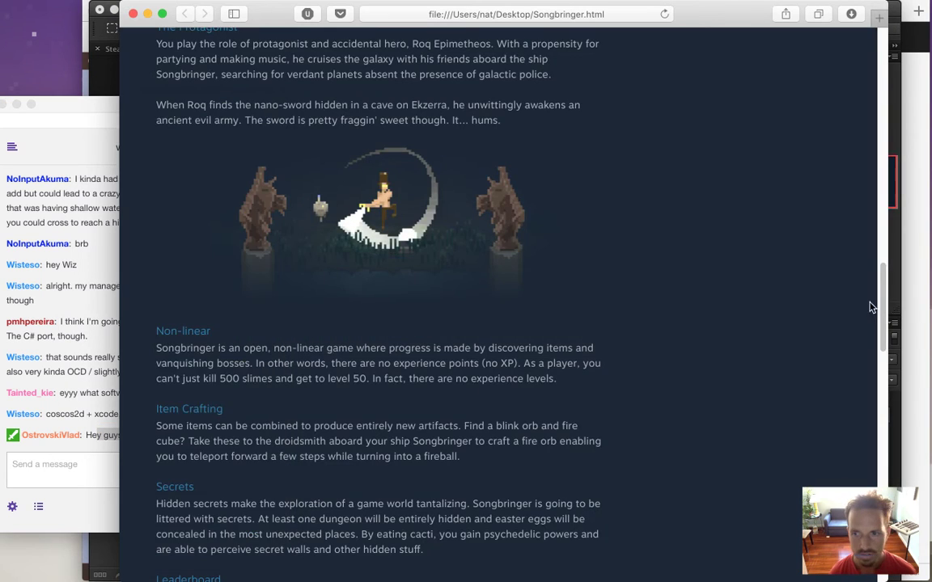
Step: Review the Songbringer page from the Non-linear section to Leaderboard, check the stream chat, and switch to Photoshop
{"action": "left_click_drag", "start_coordinate": [884, 308], "coordinate": [888, 334]}
{"action": "scroll", "coordinate": [887, 334], "scroll_direction": "down", "scroll_amount": 2}
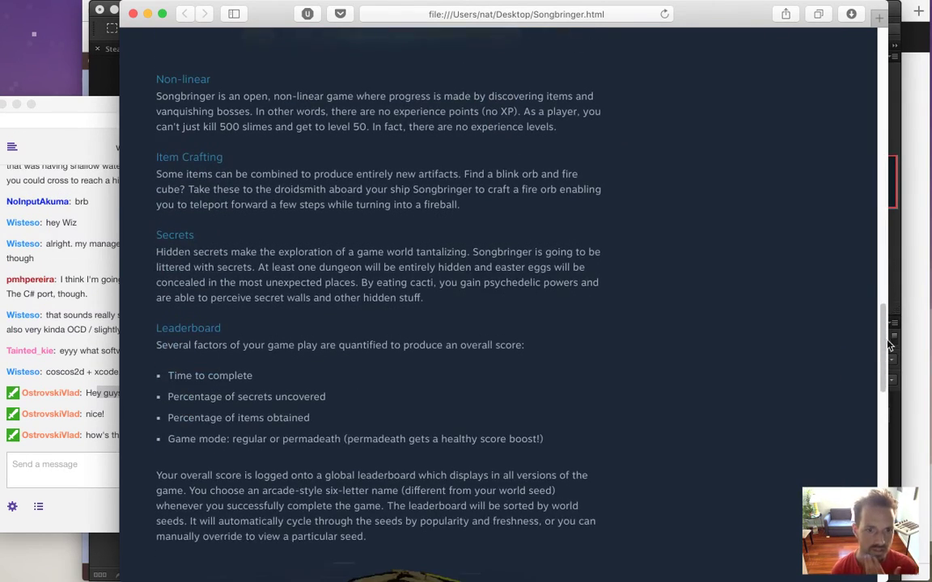
{"action": "left_click", "coordinate": [95, 410]}
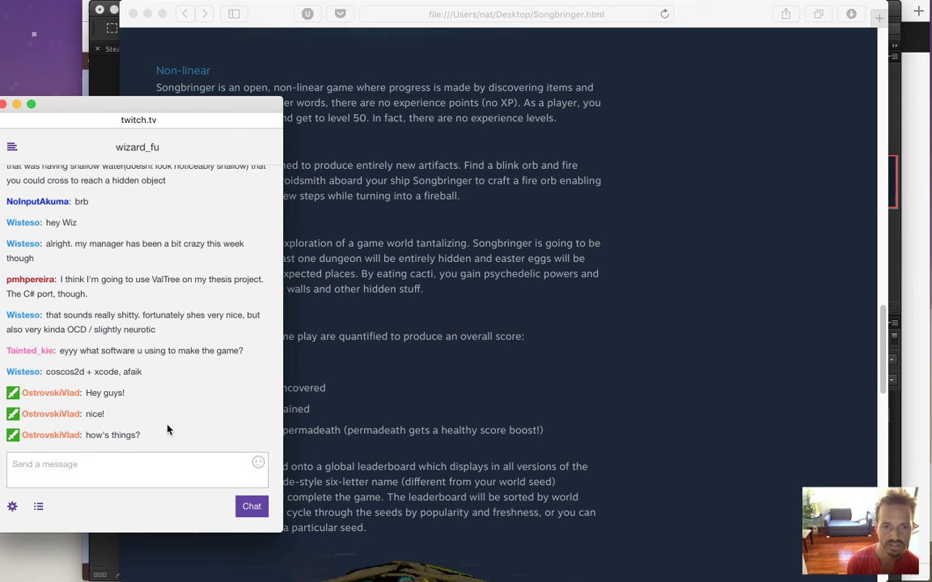
{"action": "left_click", "coordinate": [352, 337]}
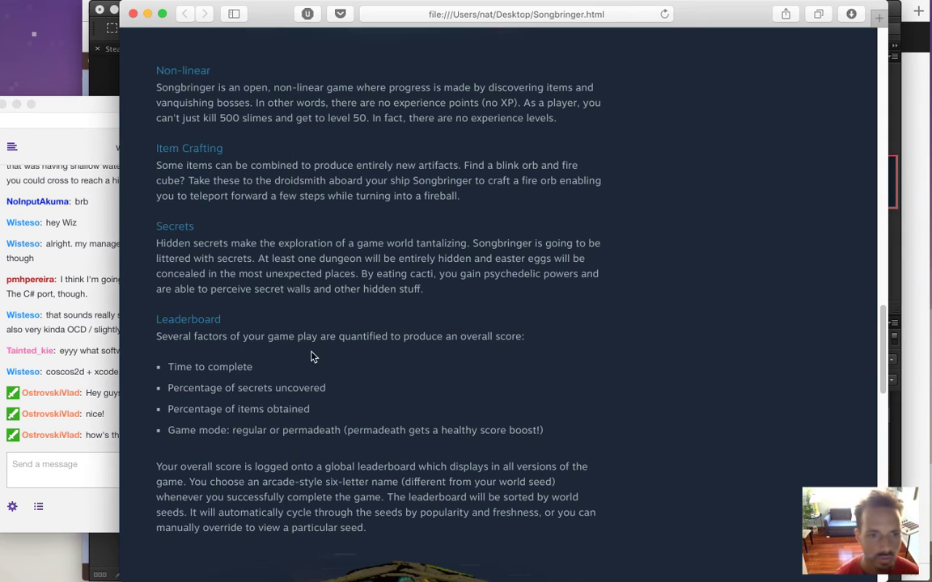
{"action": "key", "text": "super+Tab"}
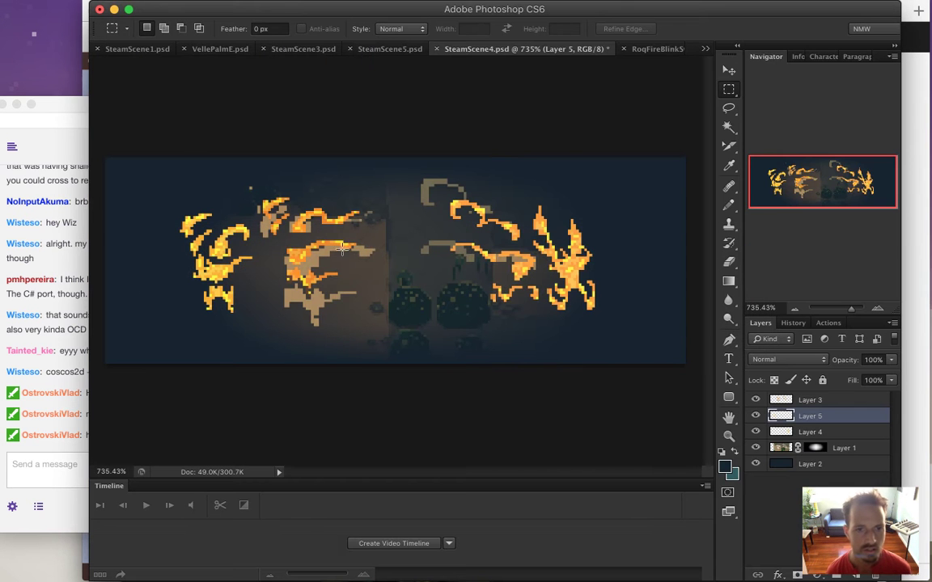
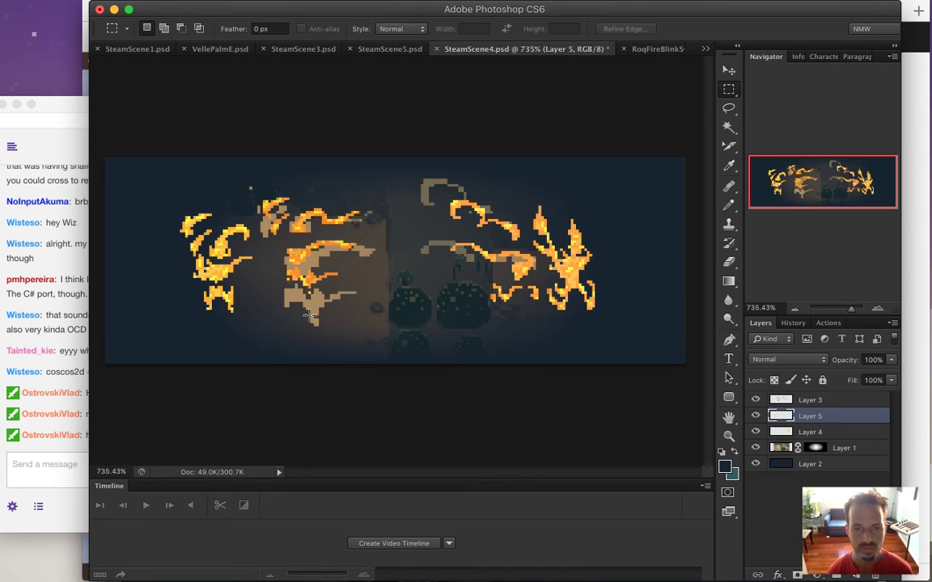
Step: Switch to Finder and preview the 3gate2 folder's screenshots from Screen174.png to Screen177.png, comparing consecutive frames
{"action": "key", "text": "super+Tab"}
{"action": "key", "text": "super+Tab"}
{"action": "left_click", "coordinate": [403, 359]}
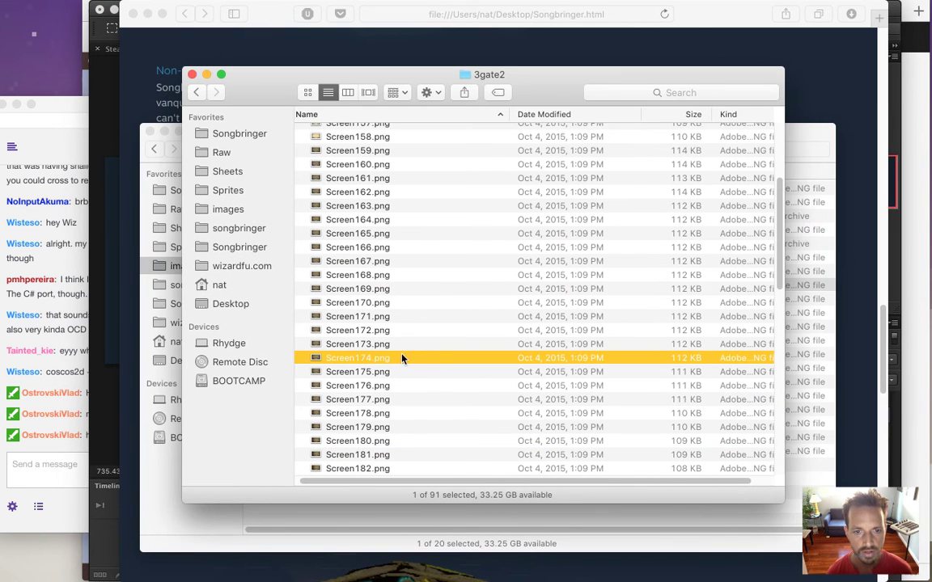
{"action": "key", "text": "space"}
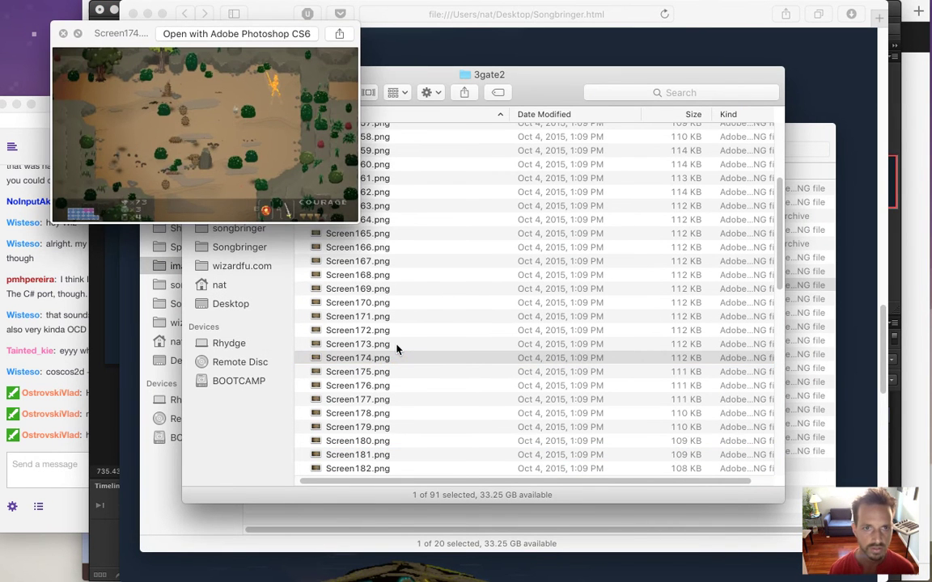
{"action": "key", "text": "Down"}
{"action": "key", "text": "Down"}
{"action": "key", "text": "Down"}
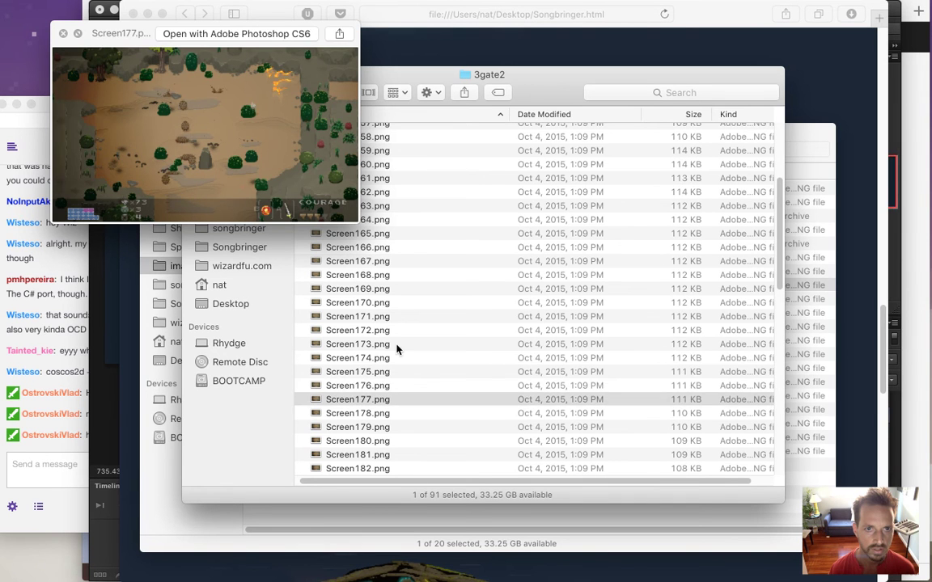
{"action": "key", "text": "Up"}
{"action": "key", "text": "Up"}
{"action": "key", "text": "Down"}
{"action": "key", "text": "Down"}
{"action": "key", "text": "Up"}
{"action": "key", "text": "Up"}
{"action": "key", "text": "Down"}
{"action": "key", "text": "Down"}
{"action": "key", "text": "space"}
Step: Return to SteamScene4.psd in Photoshop, lower Layer 5's opacity to 92%, and save the document
{"action": "key", "text": "super+Tab"}
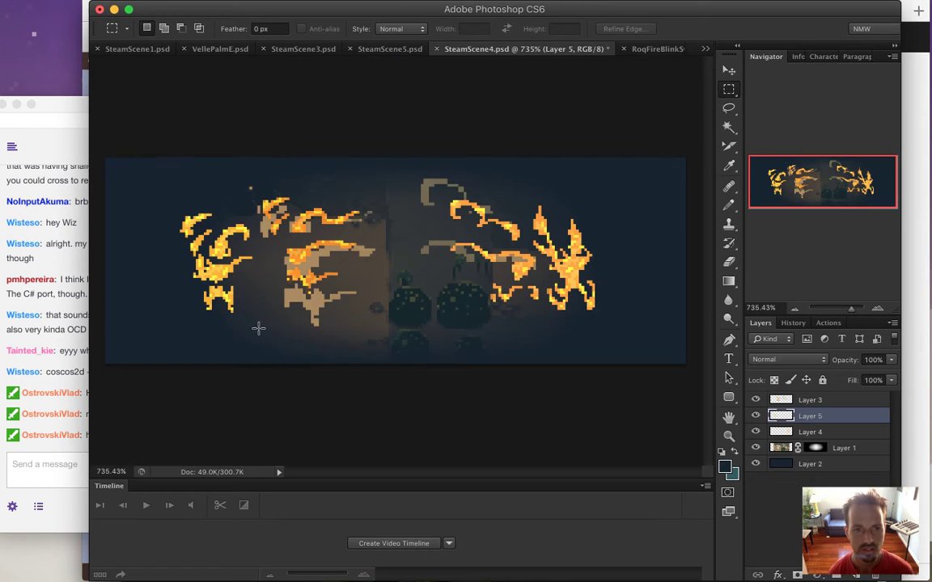
{"action": "left_click_drag", "start_coordinate": [245, 297], "coordinate": [267, 326]}
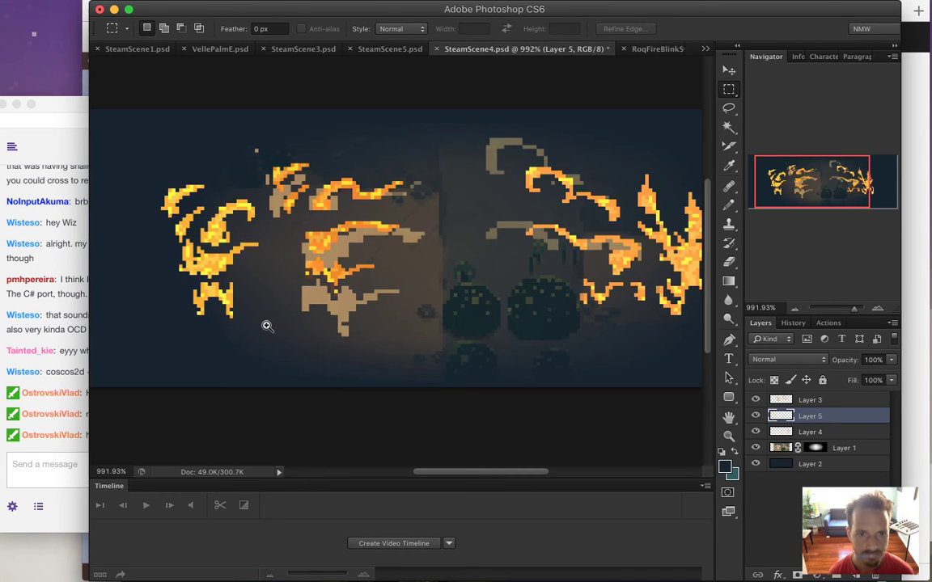
{"action": "left_click_drag", "start_coordinate": [249, 285], "coordinate": [260, 287]}
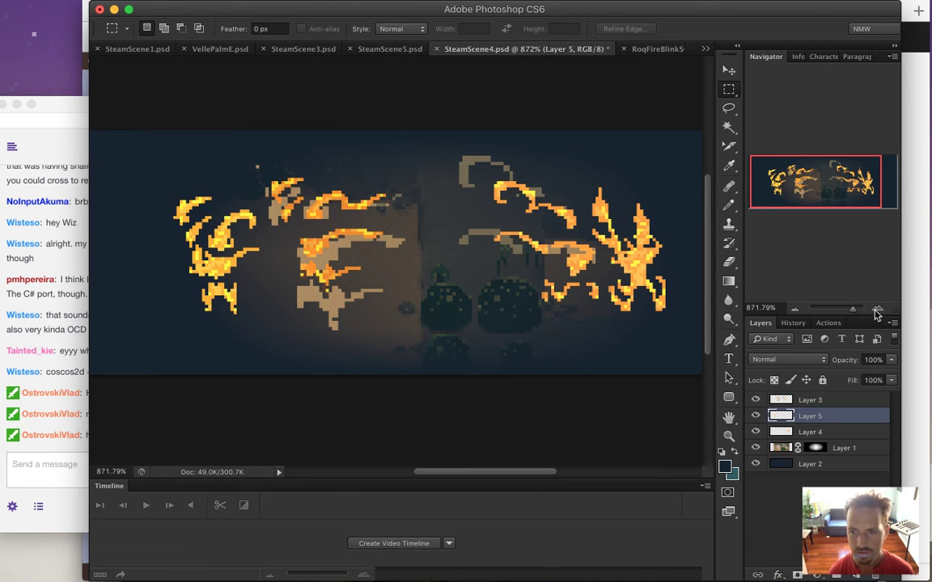
{"action": "mouse_move", "coordinate": [891, 360]}
{"action": "left_mouse_down"}
{"action": "mouse_move", "coordinate": [892, 377]}
{"action": "mouse_move", "coordinate": [880, 374]}
{"action": "mouse_move", "coordinate": [890, 378]}
{"action": "left_mouse_up"}
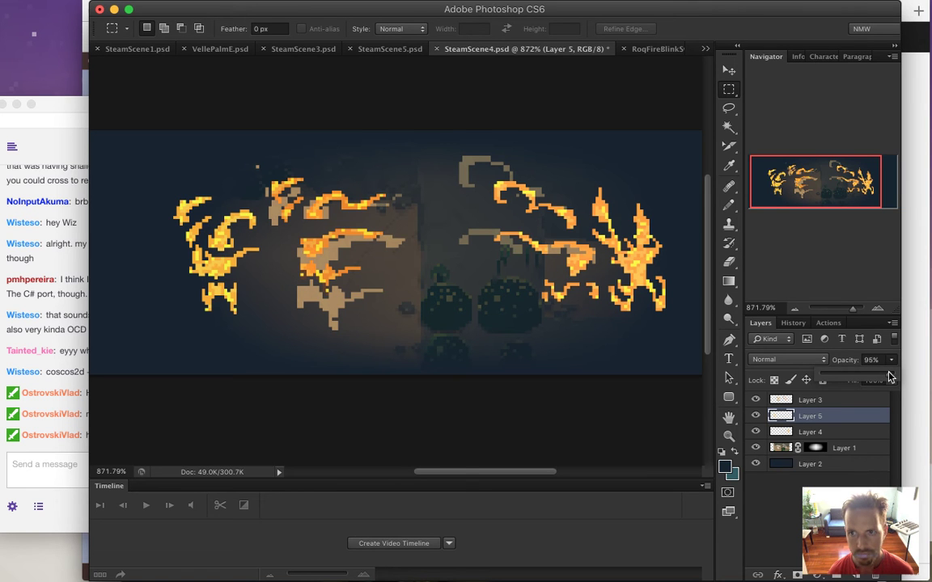
{"action": "left_click_drag", "start_coordinate": [889, 375], "coordinate": [886, 375]}
{"action": "key", "text": "super+s"}
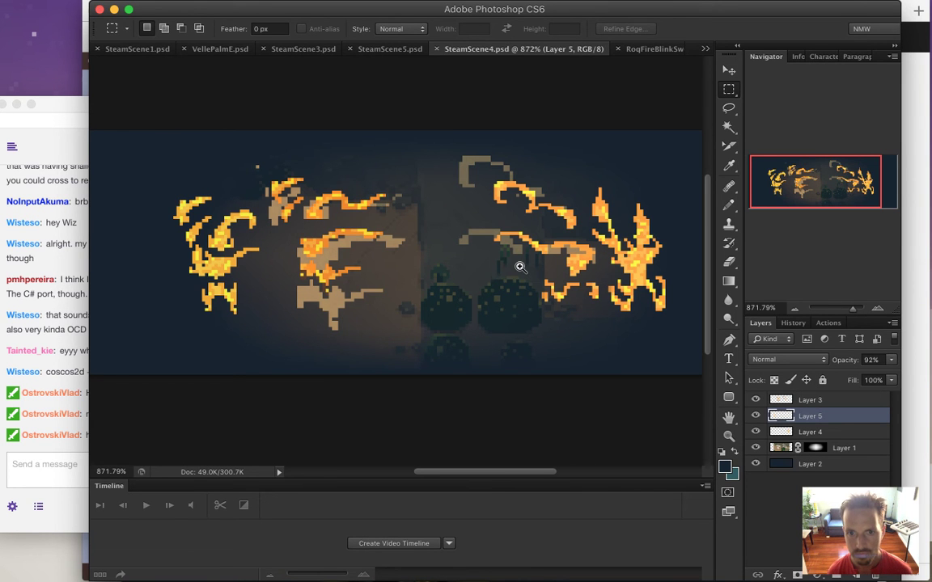
Step: Nudge Layer 4, which holds the rightmost flame figure, slightly right and down
{"action": "scroll", "coordinate": [526, 267], "scroll_direction": "down", "scroll_amount": 2}
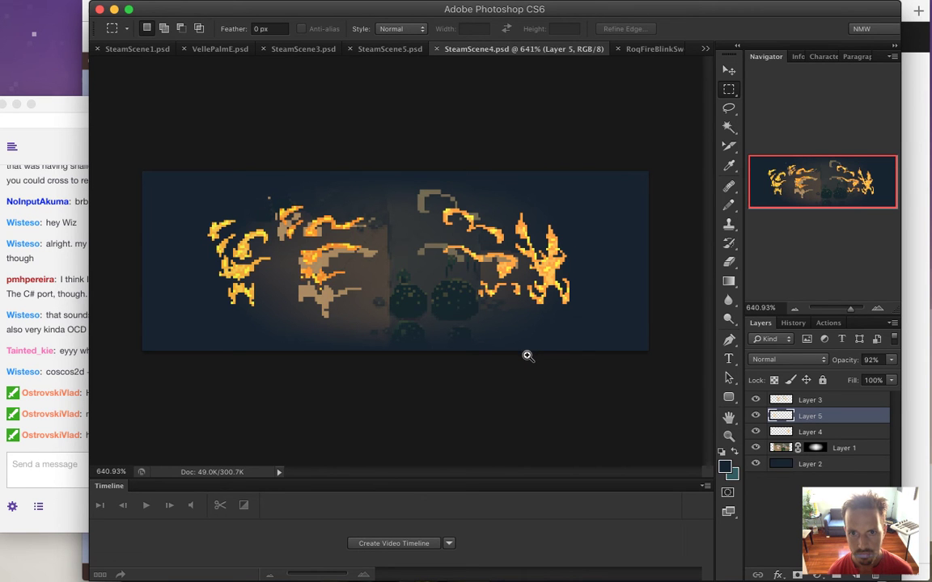
{"action": "left_click", "coordinate": [801, 399]}
{"action": "left_click", "coordinate": [788, 432]}
{"action": "key", "text": "v"}
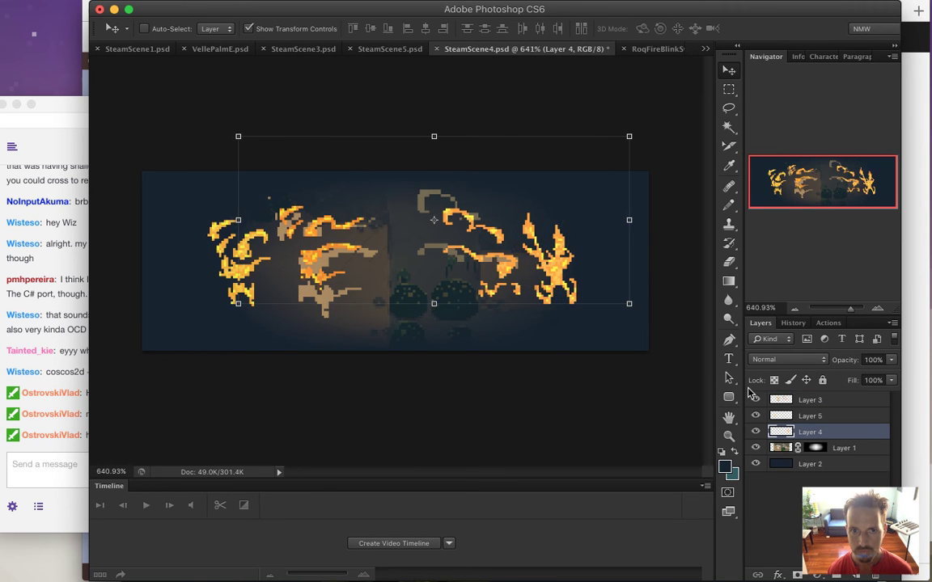
{"action": "key", "text": "Right"}
{"action": "key", "text": "Right"}
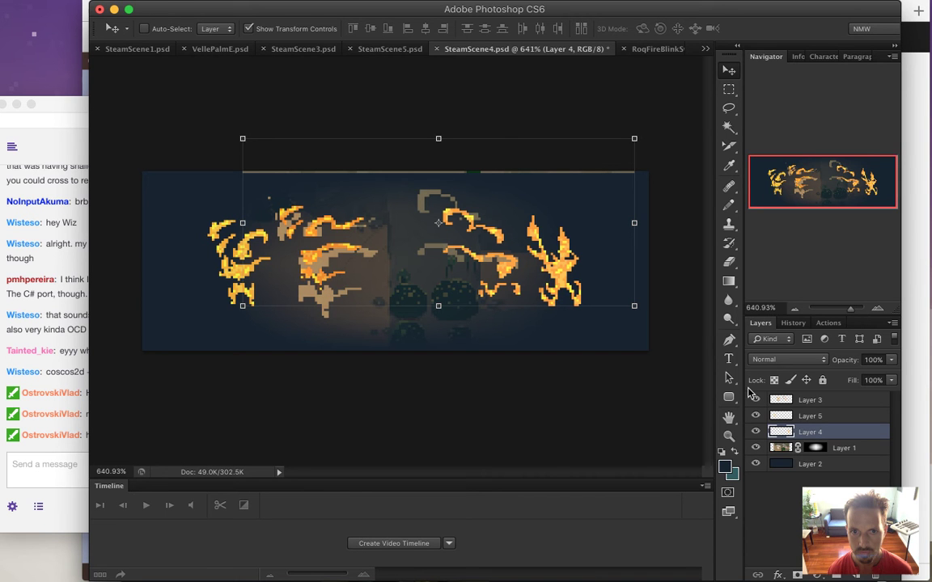
{"action": "key", "text": "Left"}
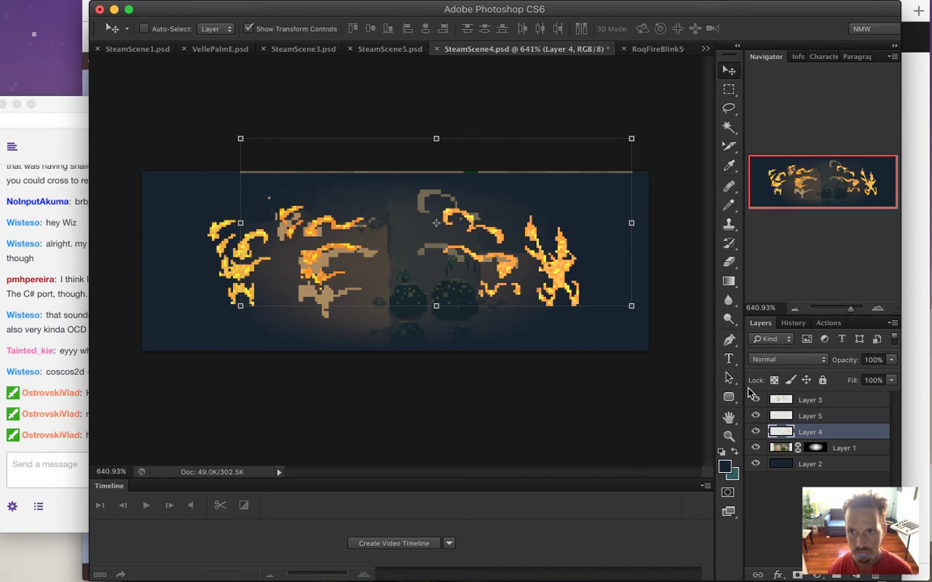
Step: Remove the stray strip along the top edge of the canvas from Layer 4 and save the document
{"action": "key", "text": "m"}
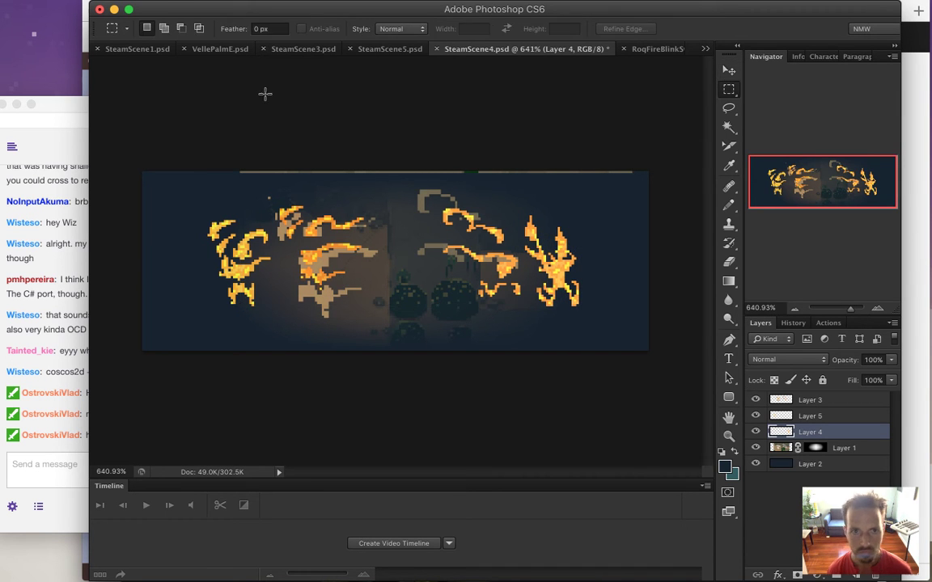
{"action": "left_click_drag", "start_coordinate": [219, 172], "coordinate": [645, 164]}
{"action": "key", "text": "super+d"}
{"action": "key", "text": "super+s"}
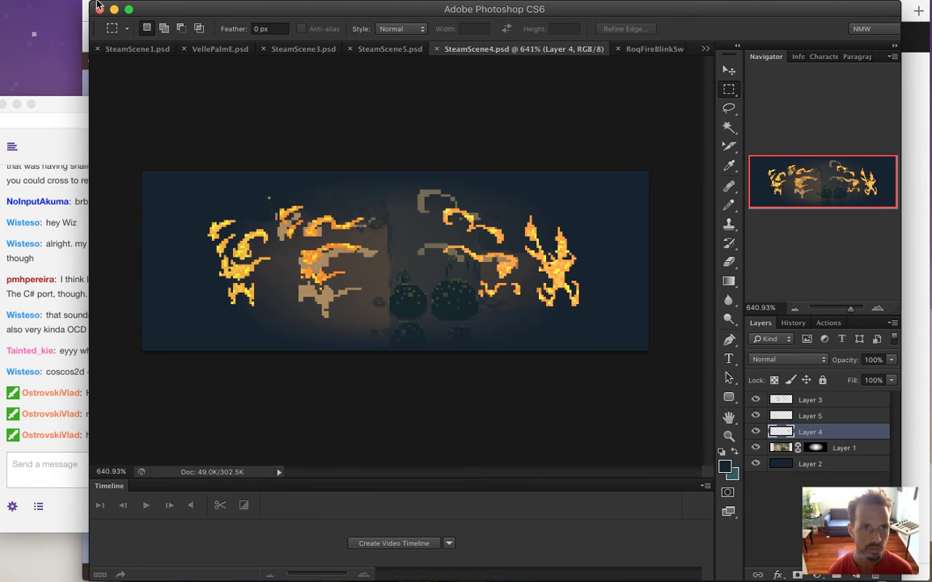
Step: Export the scene for web as a 616 px wide PNG-24 named SteamScene4.png on the Desktop
{"action": "key", "text": "super+alt+shift+s"}
{"action": "type", "text": "616"}
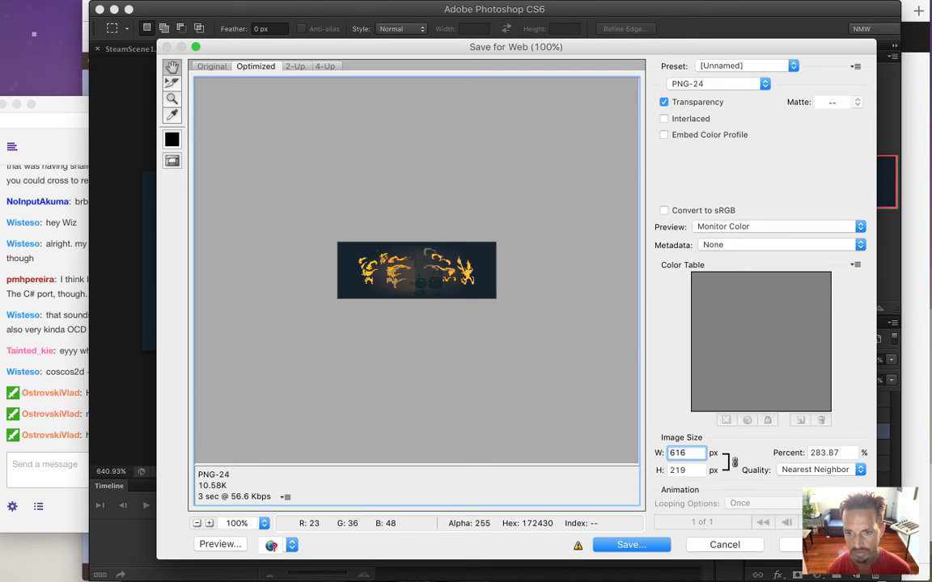
{"action": "key", "text": "Return"}
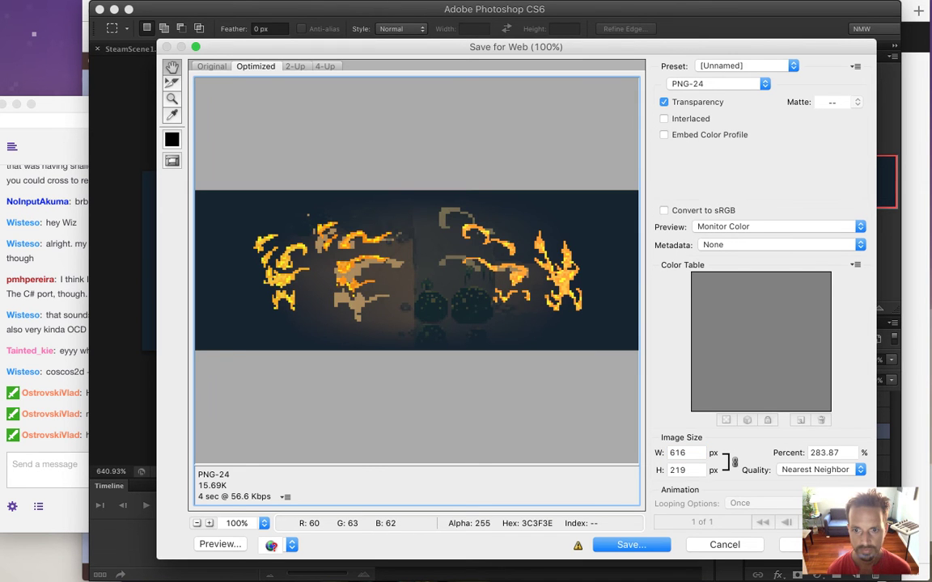
{"action": "key", "text": "Return"}
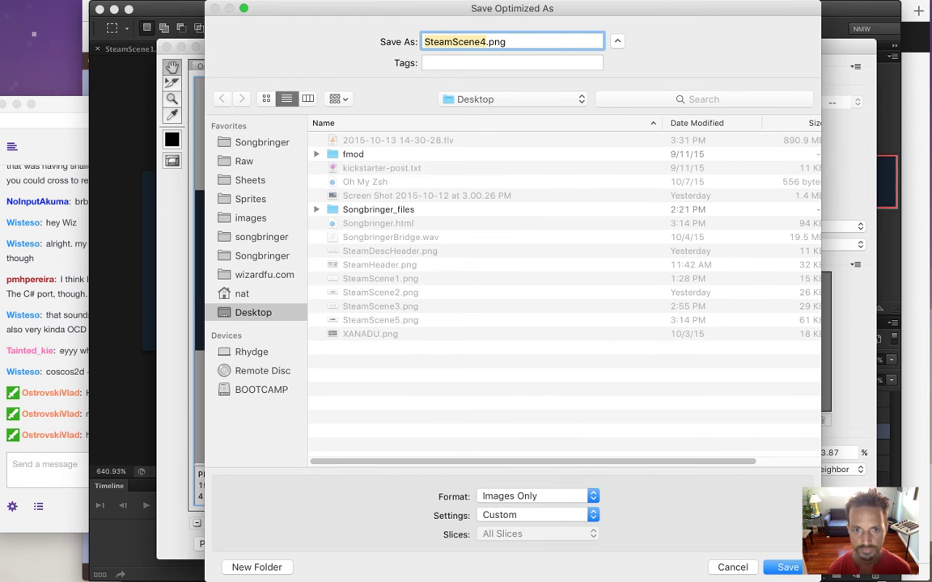
{"action": "key", "text": "Return"}
Step: Switch to the code editor and copy the line breaks and SteamScene5.png image tag preceding the Story heading in Songbringer.html
{"action": "key", "text": "super+Tab"}
{"action": "key", "text": "super+Tab"}
{"action": "key", "text": "super+Tab"}
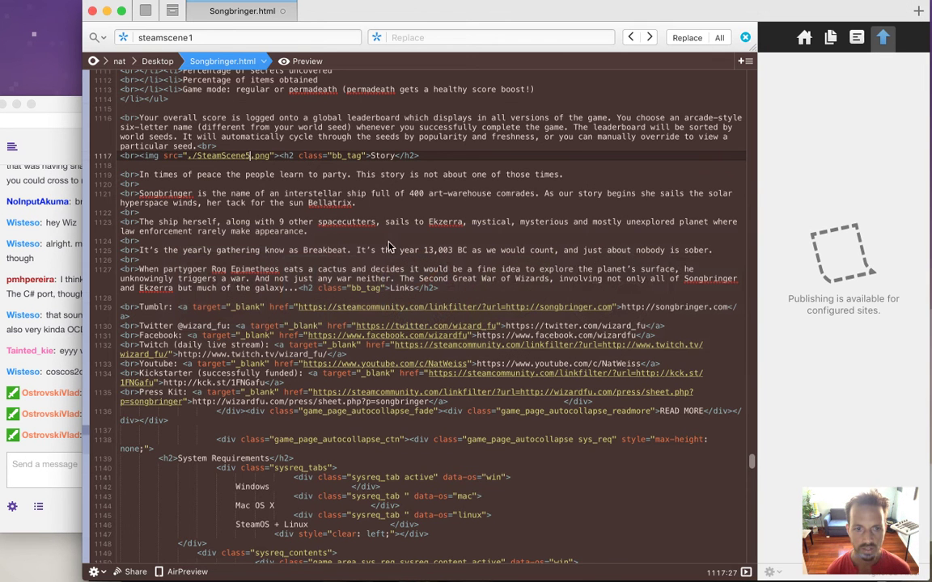
{"action": "left_click", "coordinate": [213, 146]}
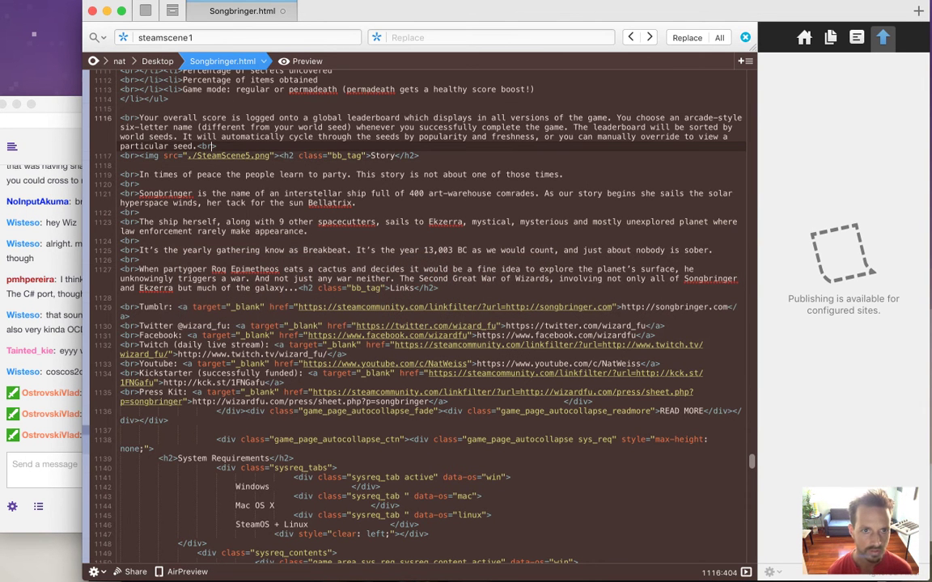
{"action": "key", "text": "shift+Down"}
{"action": "key", "text": "shift+Right"}
{"action": "key", "text": "shift+Right"}
{"action": "key", "text": "shift+Right"}
{"action": "key", "text": "shift+Right"}
{"action": "key", "text": "shift+Right"}
{"action": "key", "text": "shift+Right"}
{"action": "key", "text": "shift+Right"}
{"action": "key", "text": "shift+Right"}
{"action": "key", "text": "shift+Right"}
{"action": "key", "text": "shift+Right"}
{"action": "key", "text": "shift+Right"}
{"action": "key", "text": "shift+Right"}
{"action": "key", "text": "shift+Right"}
{"action": "key", "text": "shift+Right"}
{"action": "key", "text": "shift+Right"}
{"action": "key", "text": "shift+Right"}
{"action": "key", "text": "shift+Right"}
{"action": "key", "text": "shift+Right"}
{"action": "key", "text": "shift+Right"}
{"action": "key", "text": "shift+Right"}
{"action": "key", "text": "super+c"}
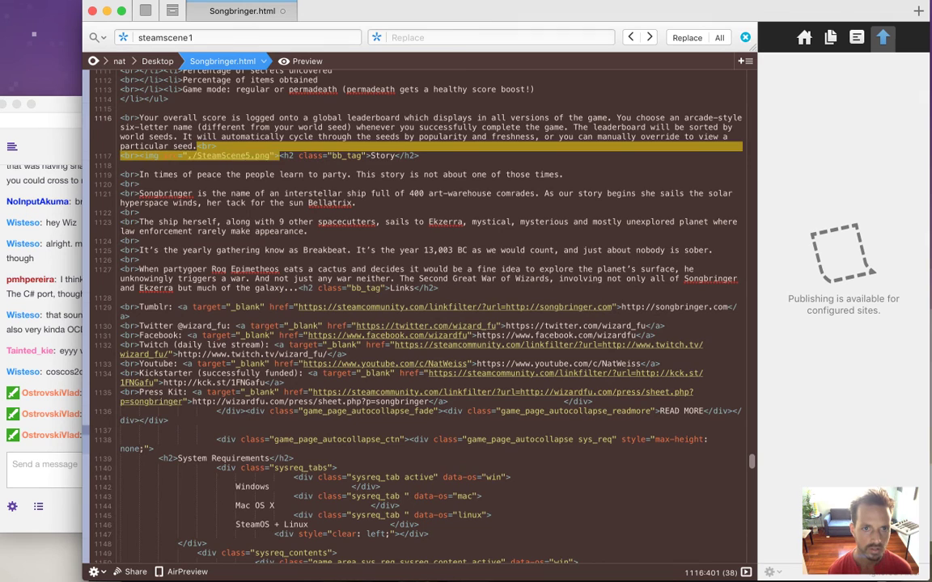
Step: Paste the copied image markup before the Leaderboard heading and change its source to ./SteamScene4.png
{"action": "key", "text": "Up"}
{"action": "key", "text": "Up"}
{"action": "key", "text": "Up"}
{"action": "key", "text": "Up"}
{"action": "key", "text": "Up"}
{"action": "key", "text": "Up"}
{"action": "key", "text": "Up"}
{"action": "key", "text": "Up"}
{"action": "key", "text": "Up"}
{"action": "key", "text": "Up"}
{"action": "key", "text": "Up"}
{"action": "key", "text": "Up"}
{"action": "key", "text": "Up"}
{"action": "key", "text": "Up"}
{"action": "key", "text": "Up"}
{"action": "key", "text": "Up"}
{"action": "key", "text": "Up"}
{"action": "key", "text": "Up"}
{"action": "key", "text": "Up"}
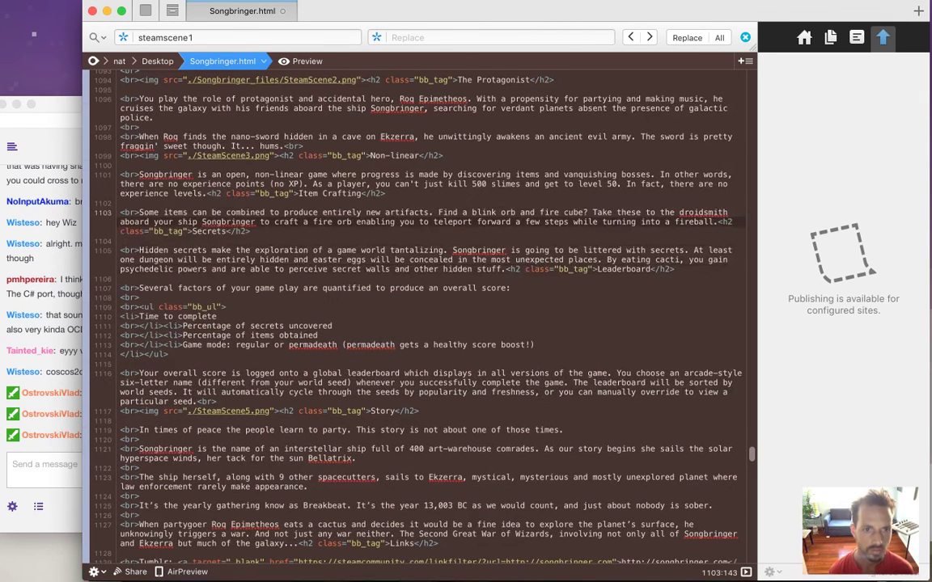
{"action": "key", "text": "Up"}
{"action": "key", "text": "Up"}
{"action": "key", "text": "Up"}
{"action": "key", "text": "Up"}
{"action": "key", "text": "Up"}
{"action": "key", "text": "Up"}
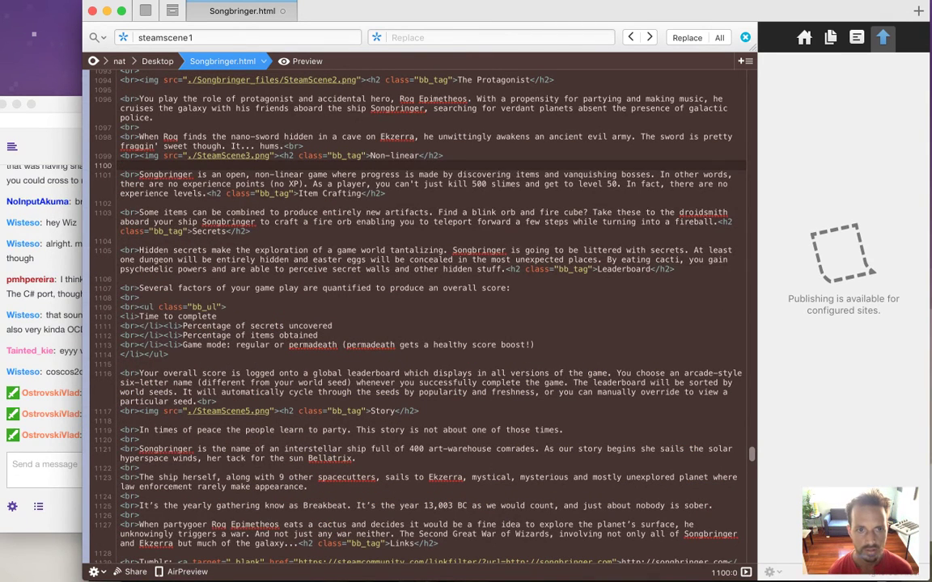
{"action": "key", "text": "Down"}
{"action": "key", "text": "Down"}
{"action": "key", "text": "Down"}
{"action": "key", "text": "Down"}
{"action": "key", "text": "Down"}
{"action": "key", "text": "Down"}
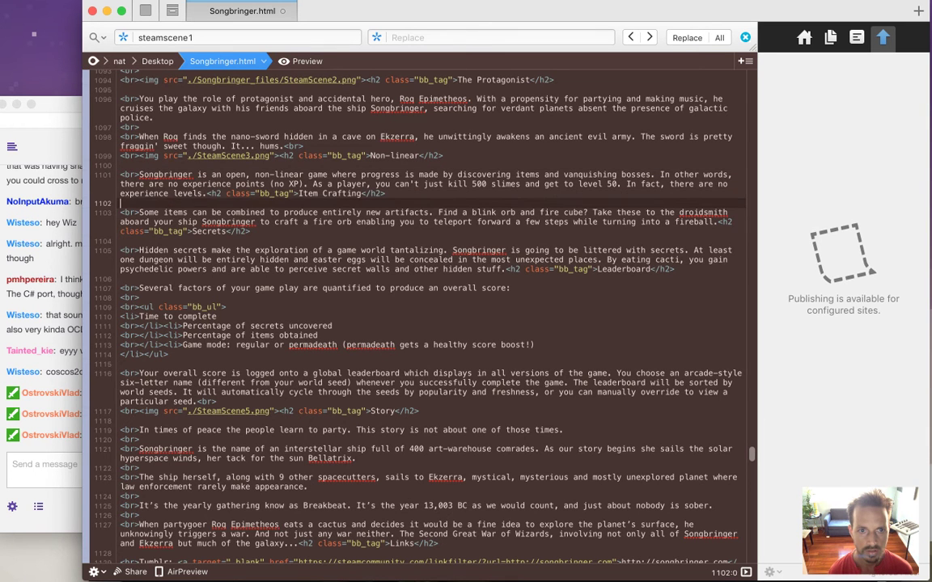
{"action": "key", "text": "Down"}
{"action": "key", "text": "Down"}
{"action": "key", "text": "Down"}
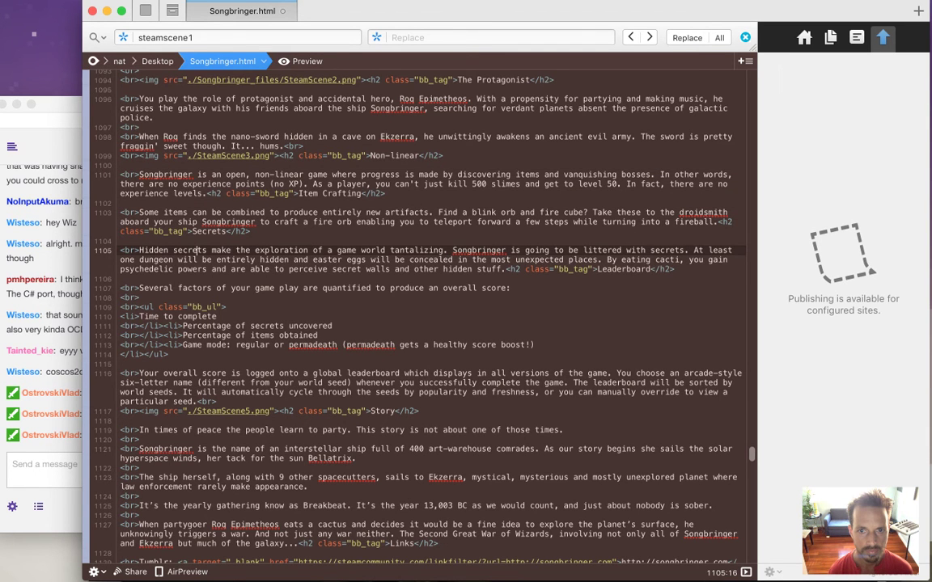
{"action": "key", "text": "Down"}
{"action": "key", "text": "Down"}
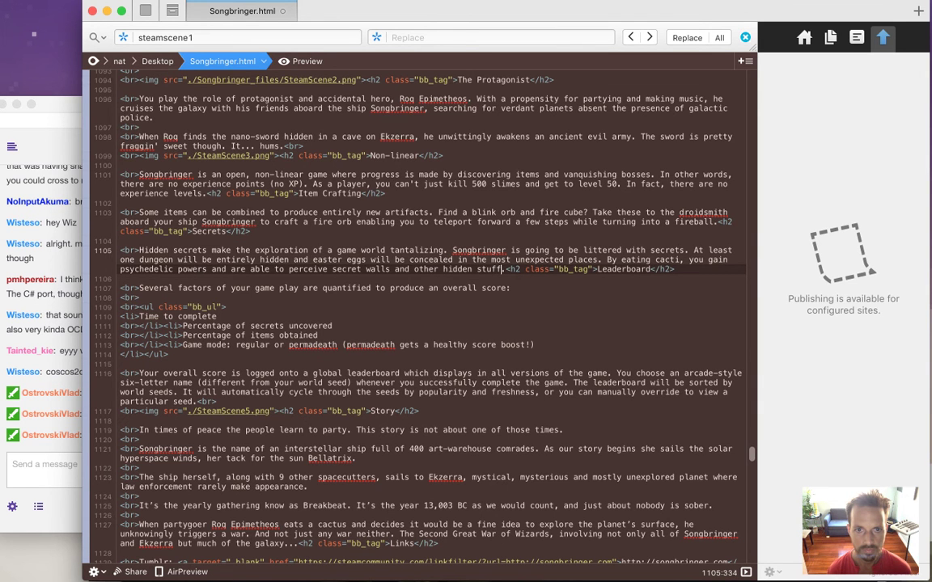
{"action": "key", "text": "super+v"}
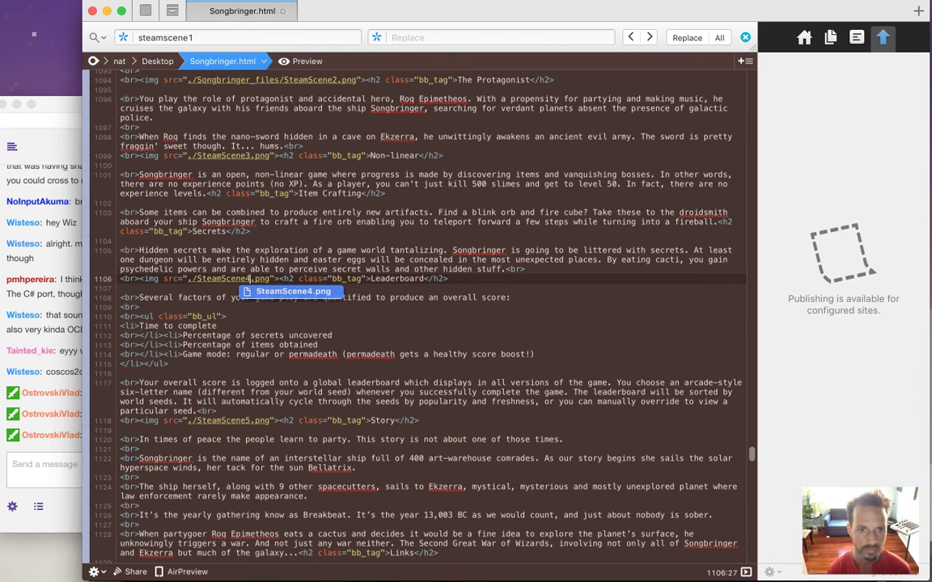
Step: Switch to Safari and reload Songbringer.html to check the new image above the Leaderboard section
{"action": "key", "text": "super+Tab"}
{"action": "key", "text": "super+Tab"}
{"action": "key", "text": "super+Tab"}
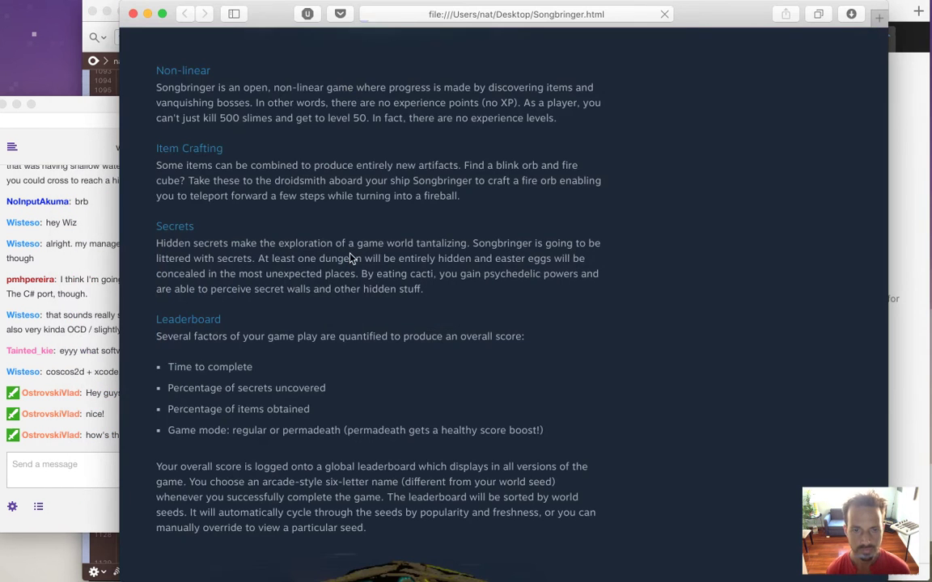
{"action": "key", "text": "super+r"}
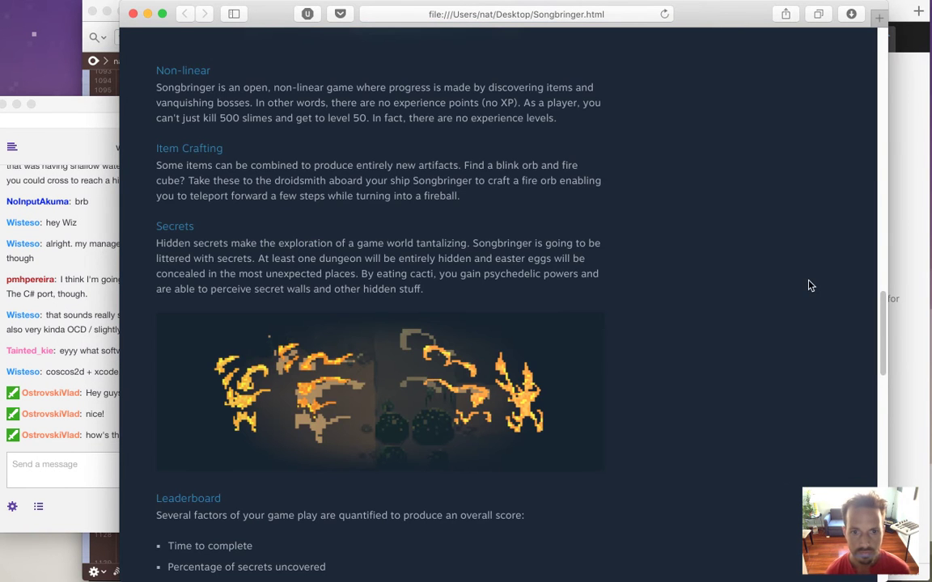
Step: Switch to Photoshop and hide Layer 2, the dark background of SteamScene4.psd
{"action": "key", "text": "super+Tab"}
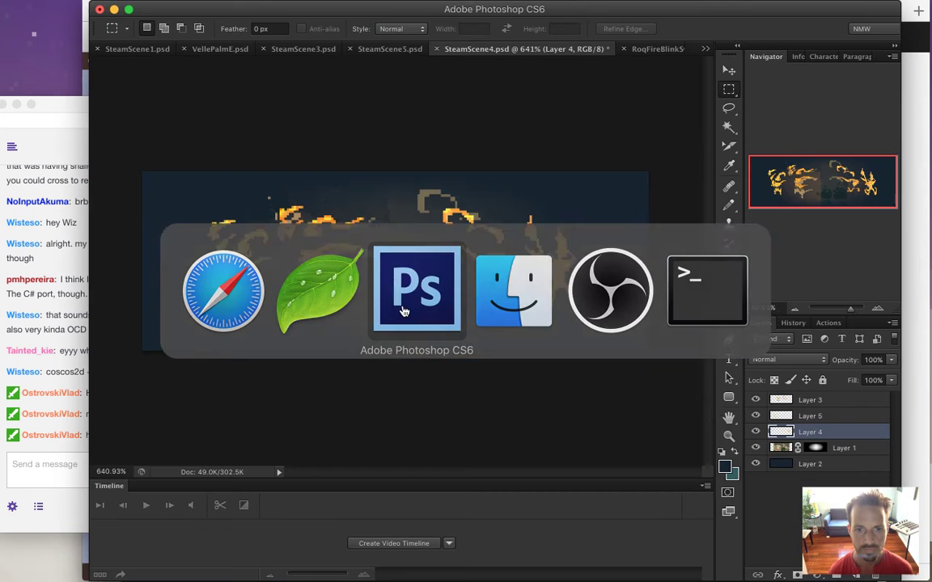
{"action": "left_click", "coordinate": [756, 465]}
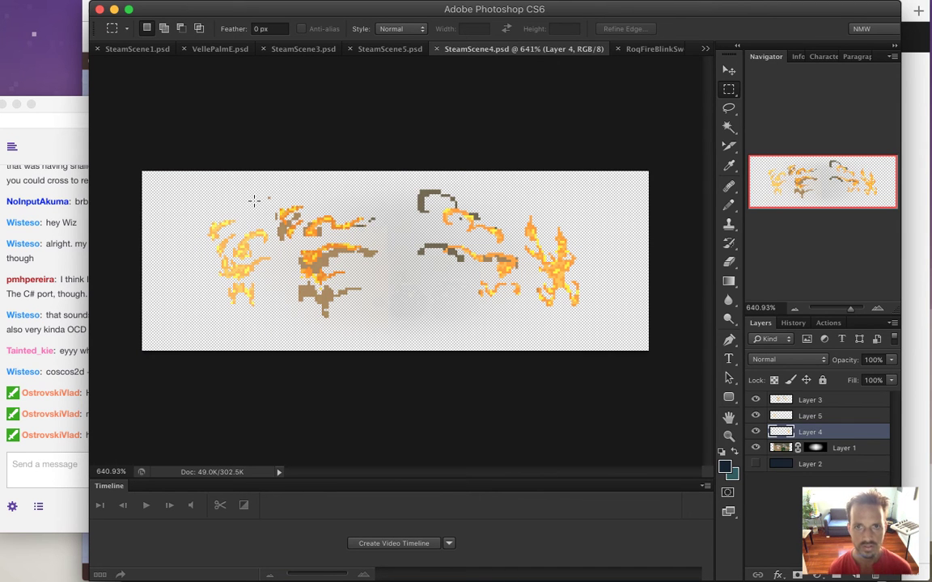
Step: Export SteamScene4 for the web as a 616 px wide transparent PNG-24, replacing SteamScene4.png on the Desktop
{"action": "key", "text": "super+alt+shift+s"}
{"action": "key", "text": "Return"}
{"action": "key", "text": "Escape"}
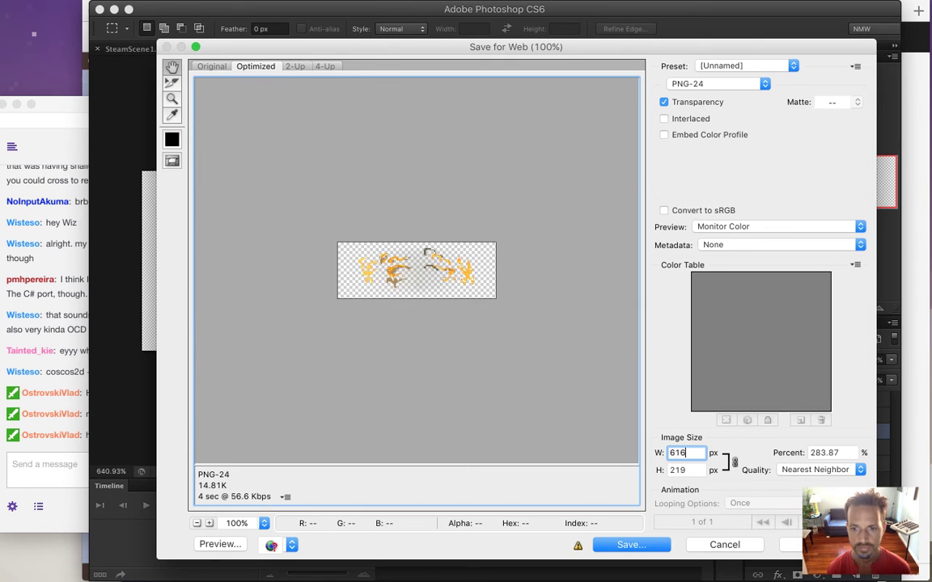
{"action": "key", "text": "Return"}
{"action": "key", "text": "Return"}
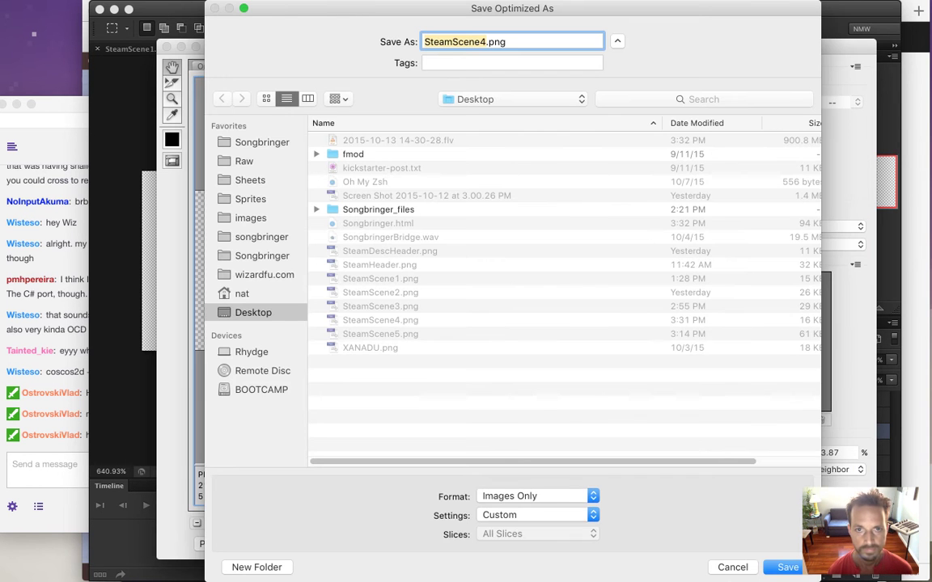
{"action": "key", "text": "Return"}
{"action": "key", "text": "Return"}
Step: Switch to Safari, reload Songbringer.html and check the re-exported image and the rest of the page down to System Requirements
{"action": "key", "text": "super+Tab"}
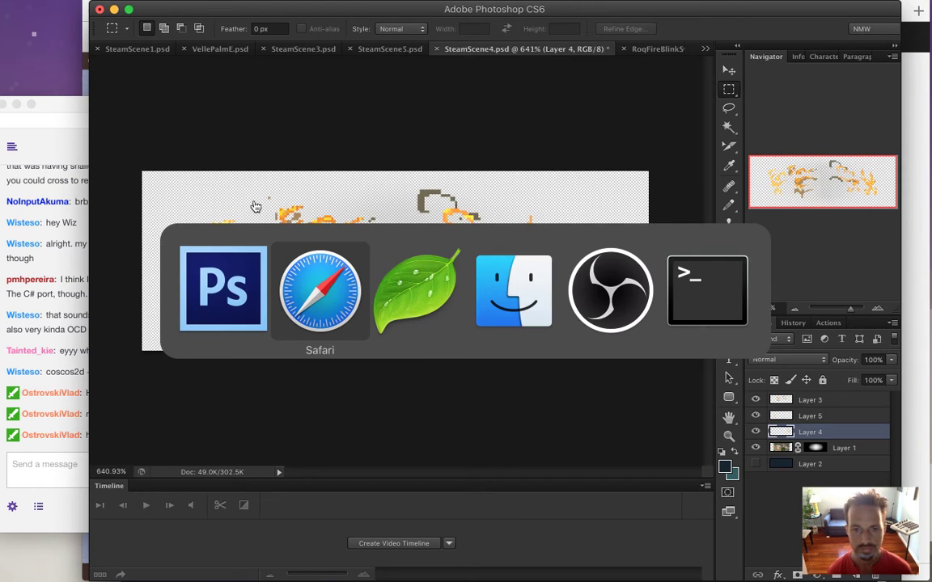
{"action": "key", "text": "super+r"}
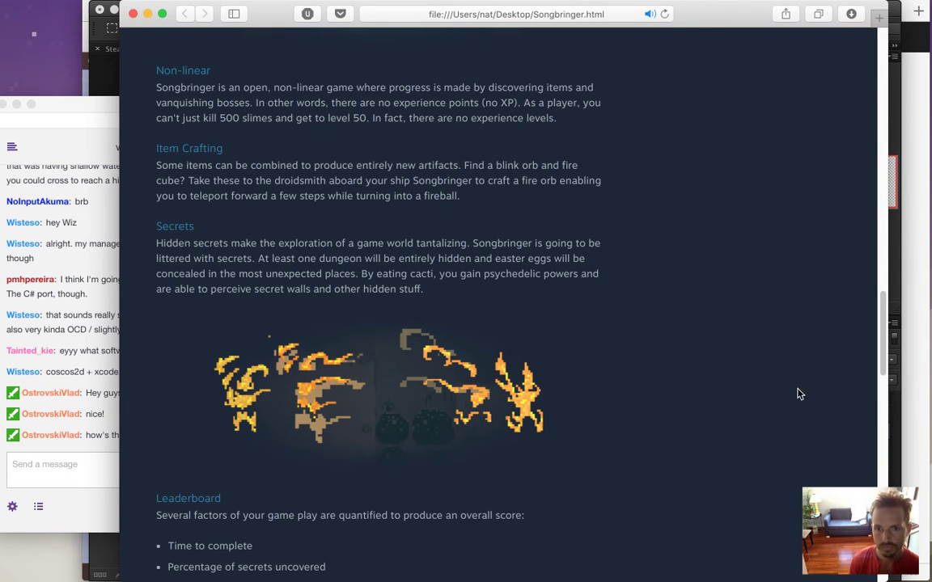
{"action": "left_click_drag", "start_coordinate": [886, 343], "coordinate": [861, 471]}
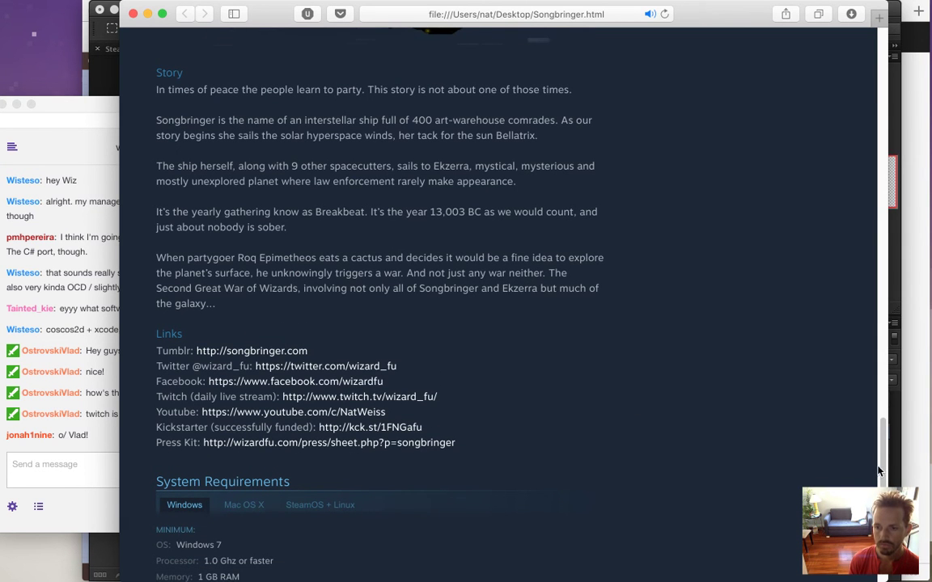
{"action": "scroll", "coordinate": [877, 471], "scroll_direction": "down", "scroll_amount": 7}
{"action": "scroll", "coordinate": [836, 454], "scroll_direction": "up", "scroll_amount": 4}
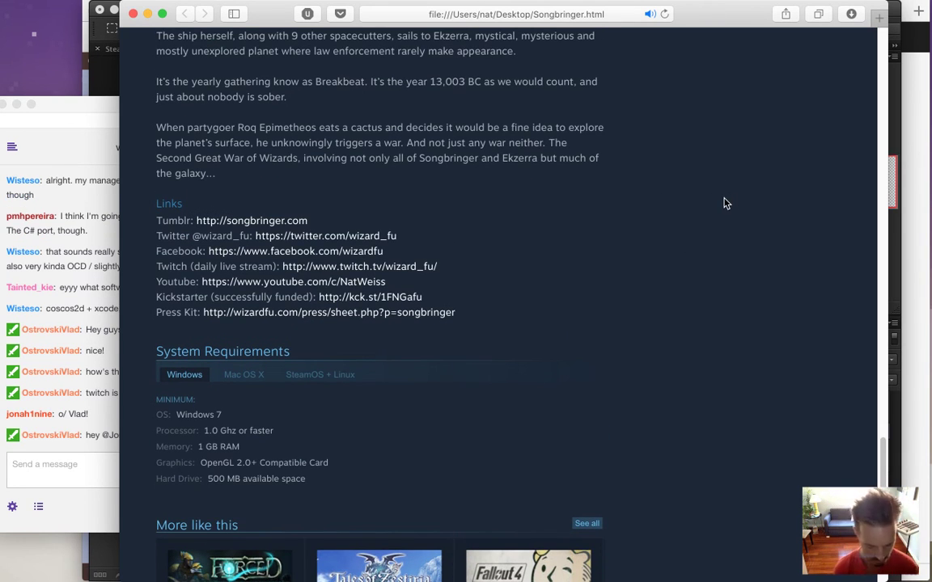
Step: Open partner.steamgames.com in a new browser tab
{"action": "key", "text": "super+t"}
{"action": "type", "text": "patrt"}
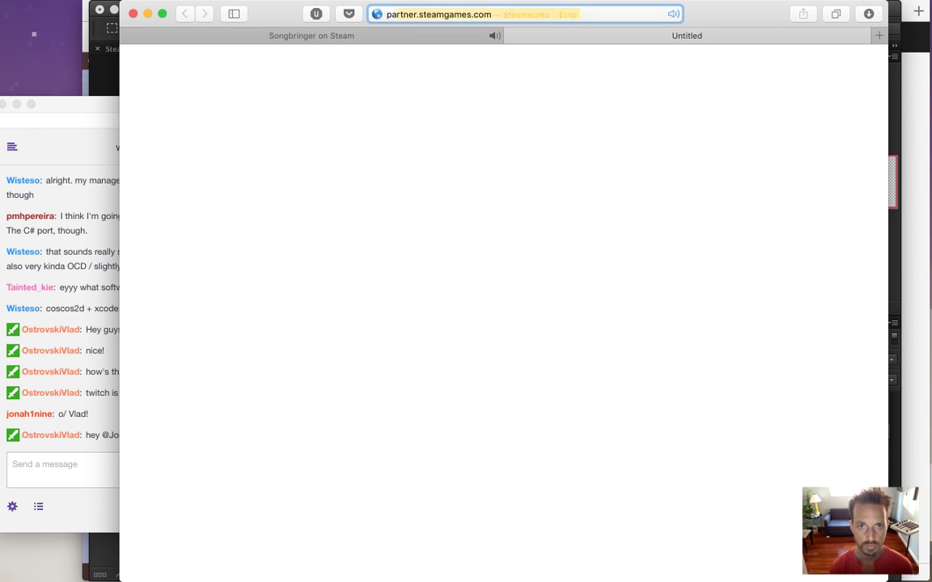
{"action": "key", "text": "BackSpace"}
{"action": "key", "text": "BackSpace"}
{"action": "key", "text": "BackSpace"}
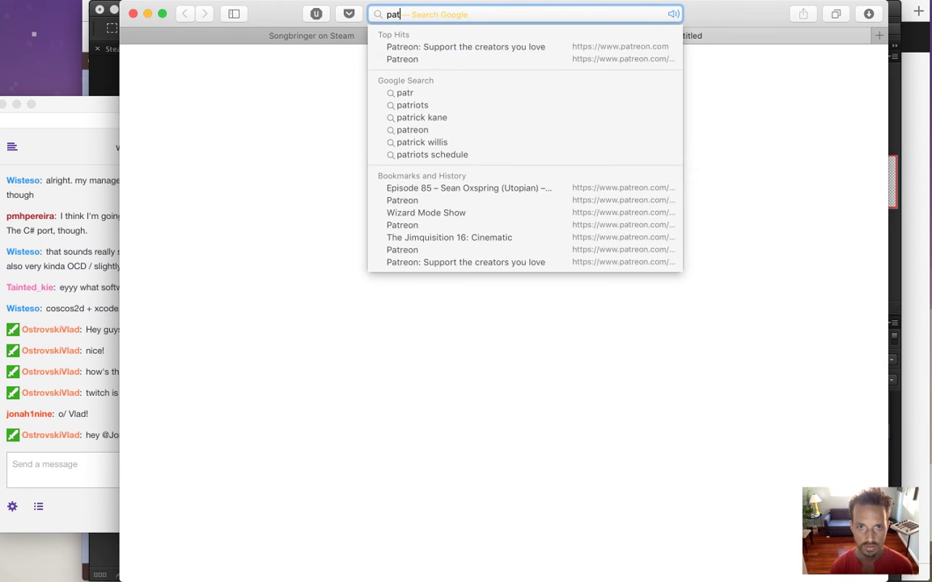
{"action": "type", "text": "rtner.steamgames.com"}
{"action": "key", "text": "Return"}
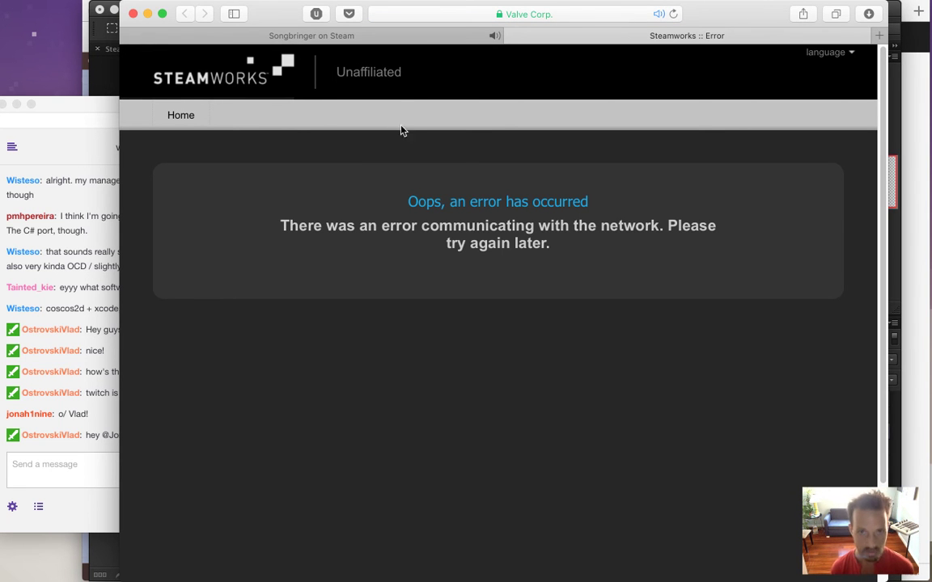
Step: Return to the Songbringer page tab and review the Secrets section text above the fire-blink image
{"action": "left_click", "coordinate": [388, 37]}
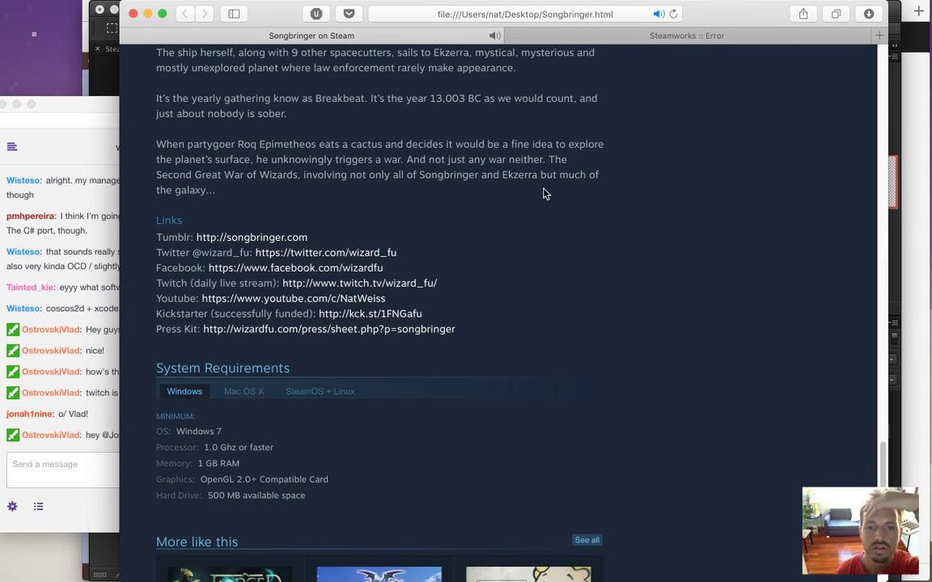
{"action": "left_click_drag", "start_coordinate": [882, 462], "coordinate": [865, 303]}
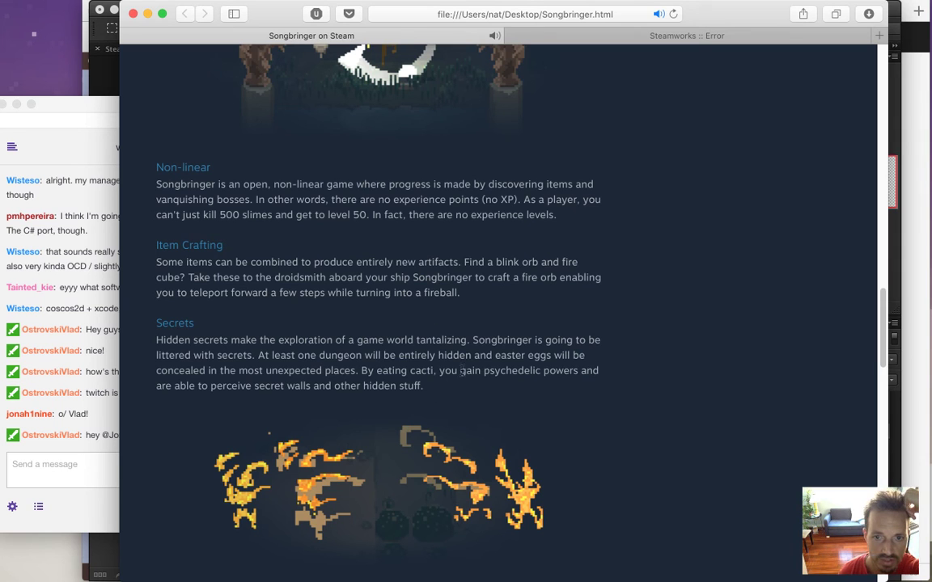
{"action": "left_click_drag", "start_coordinate": [462, 372], "coordinate": [495, 387]}
{"action": "left_click", "coordinate": [495, 387]}
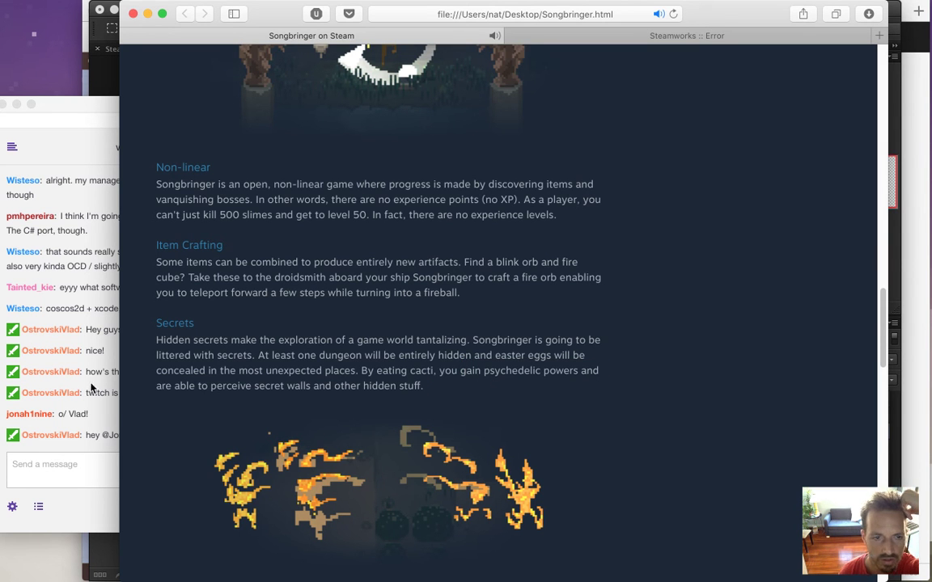
Step: Find the Twitch chat suggestion about showing the three healing columns for secrets and return to the Songbringer page
{"action": "left_click", "coordinate": [61, 233]}
{"action": "left_click_drag", "start_coordinate": [273, 418], "coordinate": [266, 327]}
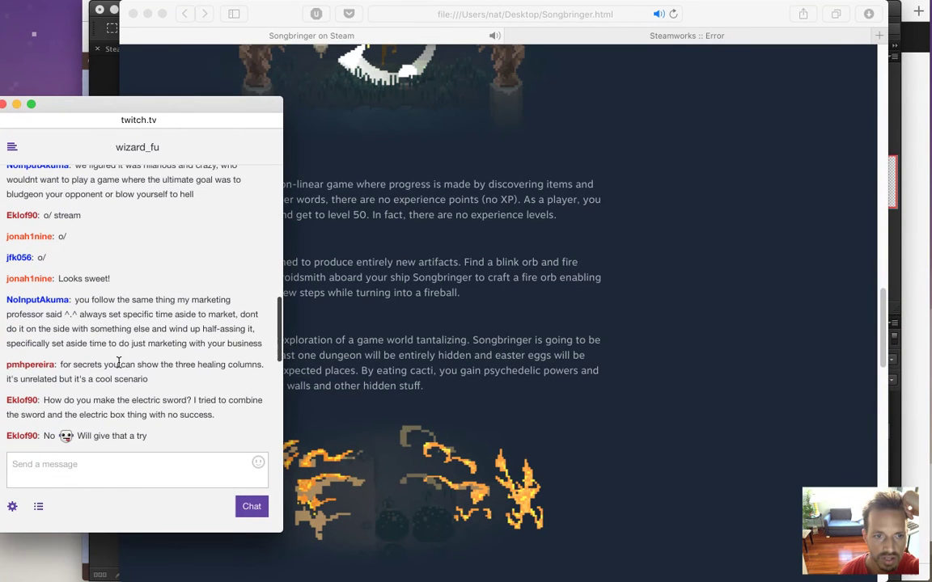
{"action": "left_click_drag", "start_coordinate": [114, 364], "coordinate": [149, 379]}
{"action": "left_click", "coordinate": [495, 342]}
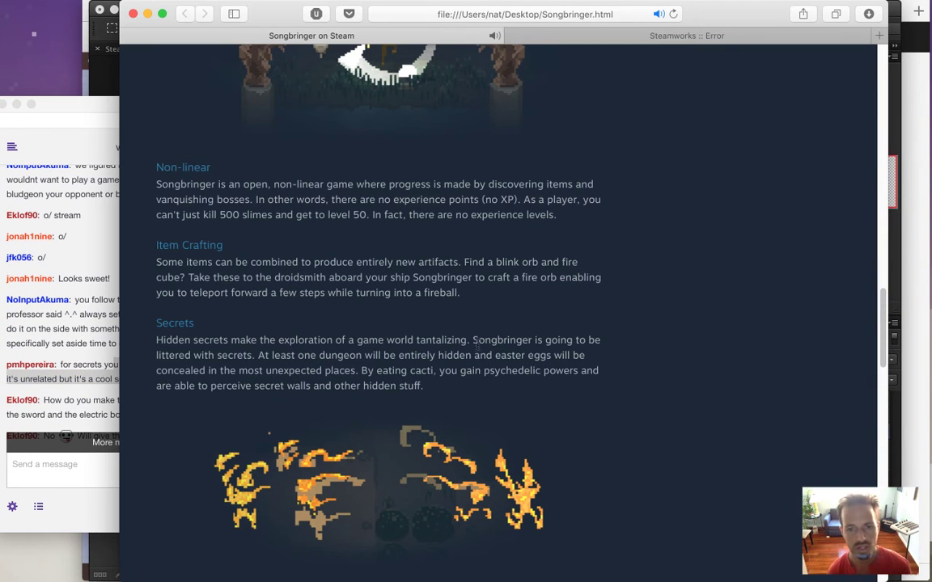
Step: Switch to Finder, open the 3refill folder inside scenes and preview Screen122.png
{"action": "key", "text": "super+Tab"}
{"action": "key", "text": "super+Tab"}
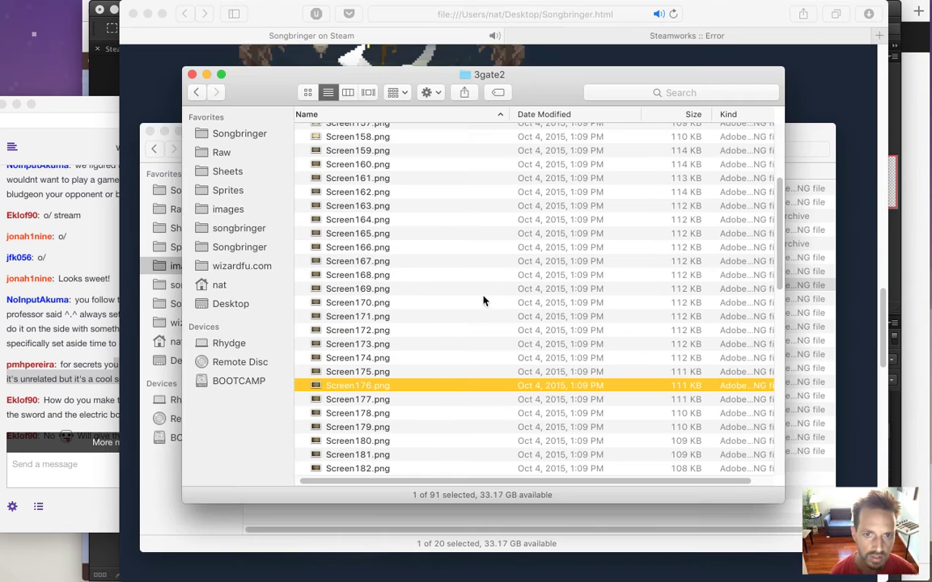
{"action": "left_click", "coordinate": [197, 92]}
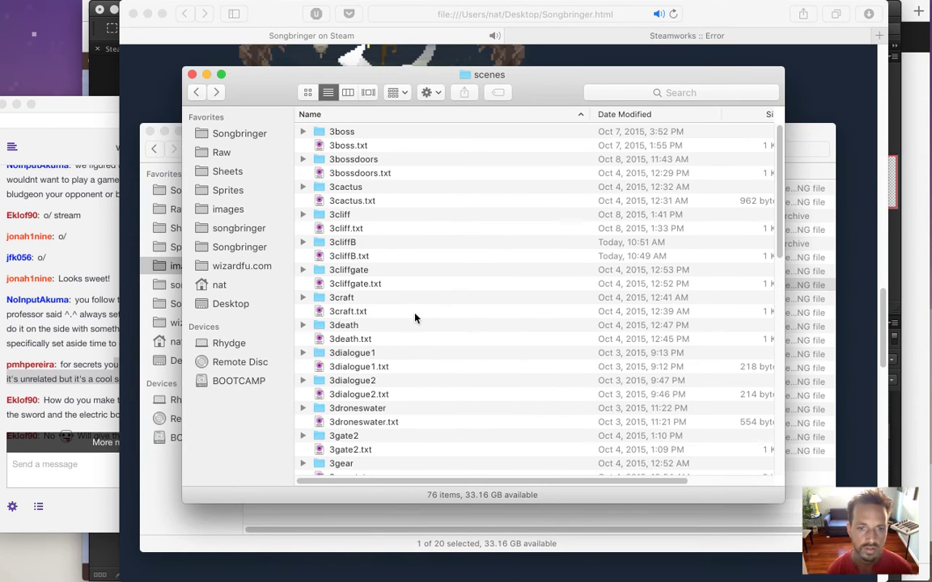
{"action": "left_click_drag", "start_coordinate": [779, 218], "coordinate": [771, 374]}
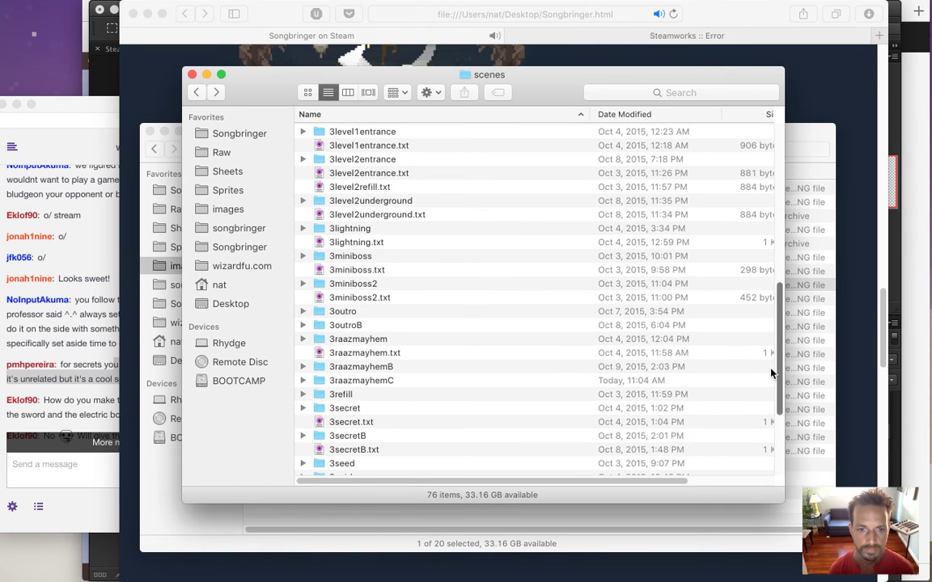
{"action": "double_click", "coordinate": [361, 395]}
{"action": "left_click", "coordinate": [418, 315]}
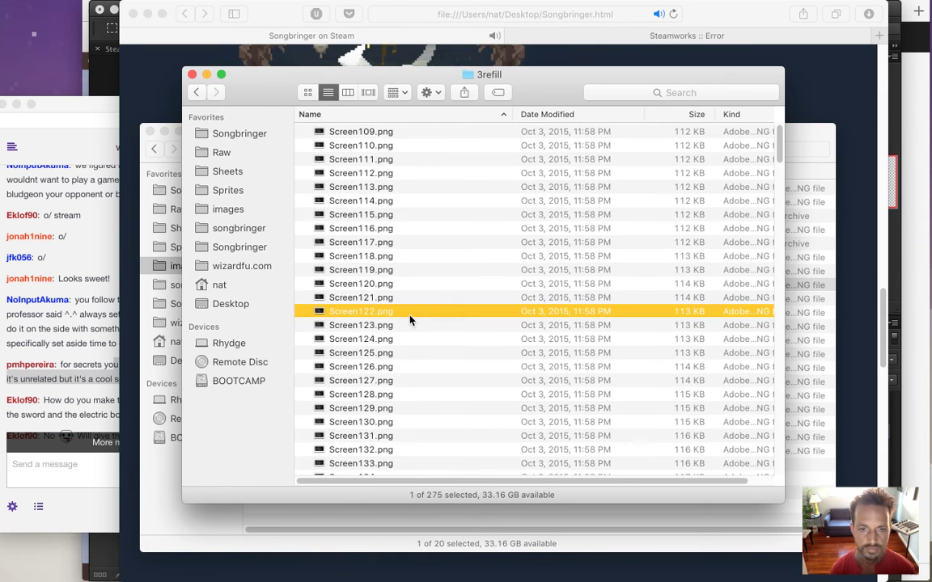
{"action": "key", "text": "space"}
Step: Check the Twitch chat, return to the 3refill folder and preview its frames from Screen122.png through Screen221.png for the healing-columns scene
{"action": "left_click", "coordinate": [97, 398]}
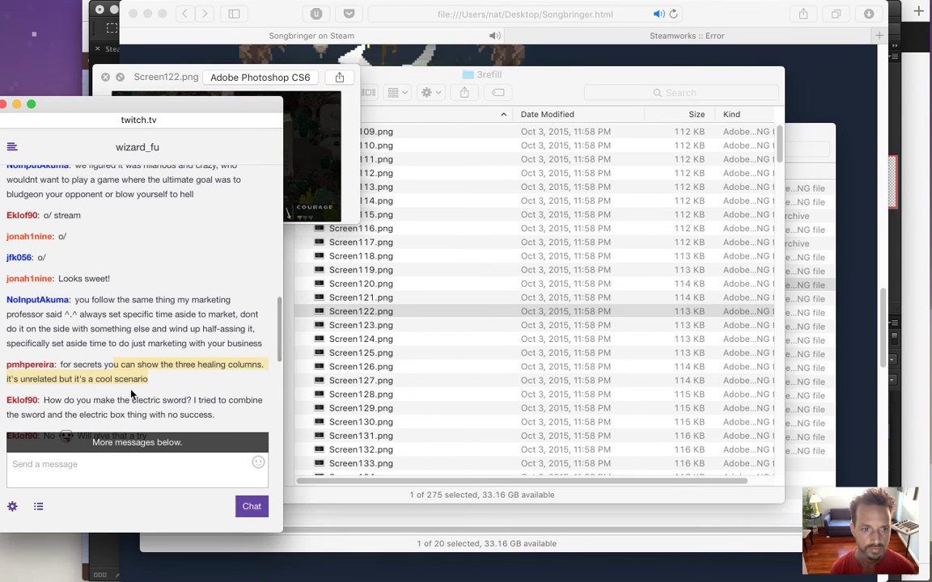
{"action": "left_click", "coordinate": [438, 338]}
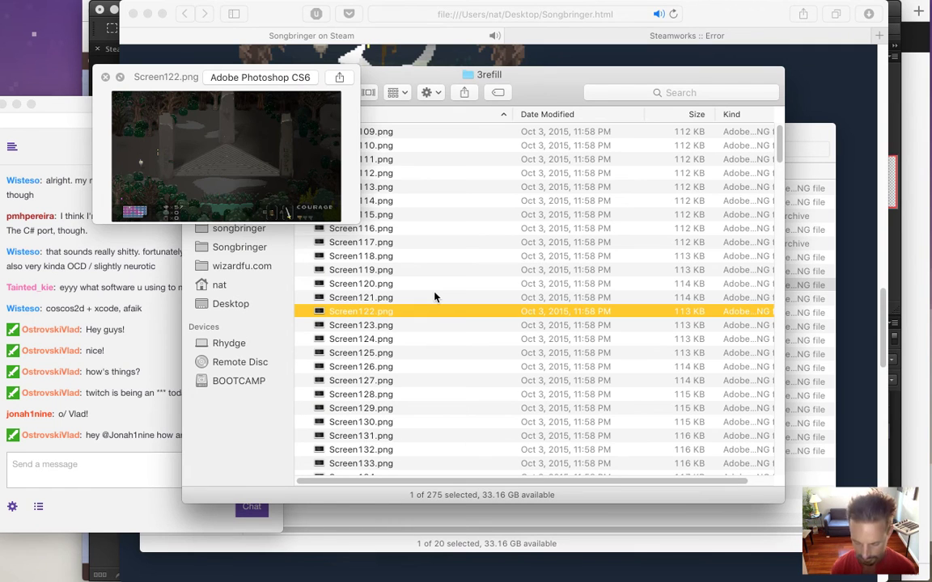
{"action": "key", "text": "Down"}
{"action": "key", "text": "Down"}
{"action": "key", "text": "Down"}
{"action": "key", "text": "Down"}
{"action": "key", "text": "Down"}
{"action": "key", "text": "Down"}
{"action": "key", "text": "Down"}
{"action": "key", "text": "Down"}
{"action": "key", "text": "Down"}
{"action": "key", "text": "Down"}
{"action": "key", "text": "Down"}
{"action": "key", "text": "Down"}
{"action": "key", "text": "Down"}
{"action": "key", "text": "Down"}
{"action": "key", "text": "Down"}
{"action": "key", "text": "Down"}
{"action": "key", "text": "Down"}
{"action": "key", "text": "Down"}
{"action": "key", "text": "Down"}
{"action": "key", "text": "Down"}
{"action": "key", "text": "Down"}
{"action": "key", "text": "Down"}
{"action": "key", "text": "Down"}
{"action": "key", "text": "Down"}
{"action": "key", "text": "Down"}
{"action": "key", "text": "Down"}
{"action": "key", "text": "Down"}
{"action": "key", "text": "Up"}
{"action": "key", "text": "Up"}
{"action": "key", "text": "Up"}
{"action": "key", "text": "Up"}
{"action": "key", "text": "Up"}
{"action": "key", "text": "Up"}
{"action": "key", "text": "Up"}
{"action": "key", "text": "Up"}
{"action": "key", "text": "Up"}
{"action": "key", "text": "Up"}
{"action": "key", "text": "Up"}
{"action": "key", "text": "Up"}
{"action": "key", "text": "Up"}
{"action": "key", "text": "Up"}
{"action": "key", "text": "Up"}
{"action": "key", "text": "Up"}
{"action": "key", "text": "Up"}
{"action": "key", "text": "Up"}
{"action": "key", "text": "Up"}
{"action": "key", "text": "Up"}
{"action": "key", "text": "Up"}
{"action": "key", "text": "Up"}
{"action": "key", "text": "Up"}
{"action": "key", "text": "Up"}
{"action": "key", "text": "Up"}
{"action": "key", "text": "Up"}
{"action": "key", "text": "Up"}
{"action": "key", "text": "Up"}
{"action": "key", "text": "Up"}
{"action": "key", "text": "Up"}
{"action": "key", "text": "Up"}
{"action": "key", "text": "Up"}
{"action": "key", "text": "Up"}
{"action": "key", "text": "Up"}
{"action": "key", "text": "Down"}
{"action": "key", "text": "Down"}
{"action": "key", "text": "Down"}
{"action": "key", "text": "Down"}
{"action": "key", "text": "Down"}
{"action": "key", "text": "Down"}
{"action": "key", "text": "Down"}
{"action": "key", "text": "Down"}
{"action": "key", "text": "Down"}
{"action": "key", "text": "Down"}
{"action": "key", "text": "Down"}
{"action": "key", "text": "Down"}
{"action": "key", "text": "Down"}
{"action": "key", "text": "Down"}
{"action": "key", "text": "Down"}
{"action": "key", "text": "Down"}
{"action": "key", "text": "Down"}
{"action": "key", "text": "Down"}
{"action": "key", "text": "Down"}
{"action": "key", "text": "Down"}
{"action": "key", "text": "Down"}
{"action": "key", "text": "Down"}
{"action": "key", "text": "Down"}
{"action": "key", "text": "Down"}
{"action": "key", "text": "Down"}
{"action": "key", "text": "Down"}
{"action": "key", "text": "Down"}
{"action": "key", "text": "Down"}
{"action": "key", "text": "Down"}
{"action": "key", "text": "Down"}
{"action": "key", "text": "Down"}
{"action": "key", "text": "Down"}
{"action": "key", "text": "Down"}
{"action": "key", "text": "Down"}
{"action": "key", "text": "Down"}
{"action": "key", "text": "Down"}
{"action": "key", "text": "Down"}
{"action": "key", "text": "Down"}
{"action": "key", "text": "Down"}
{"action": "key", "text": "Down"}
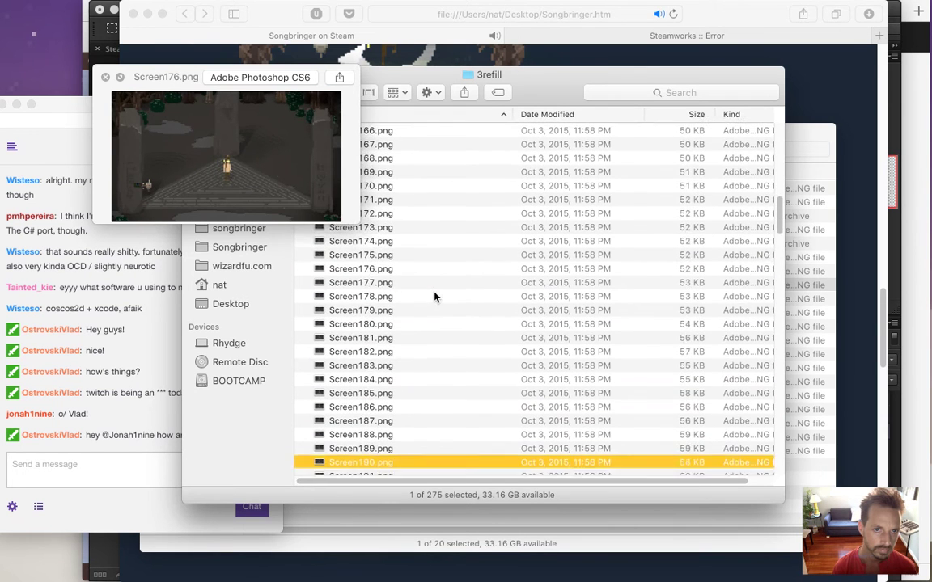
{"action": "key", "text": "Down"}
{"action": "key", "text": "Down"}
{"action": "key", "text": "Down"}
{"action": "key", "text": "Down"}
{"action": "key", "text": "Down"}
{"action": "key", "text": "Down"}
{"action": "key", "text": "Down"}
{"action": "key", "text": "Down"}
{"action": "key", "text": "Down"}
{"action": "key", "text": "Down"}
{"action": "key", "text": "Down"}
{"action": "key", "text": "Down"}
{"action": "key", "text": "Down"}
{"action": "key", "text": "Down"}
{"action": "key", "text": "Down"}
{"action": "key", "text": "Down"}
{"action": "key", "text": "Down"}
{"action": "key", "text": "Down"}
{"action": "key", "text": "Down"}
{"action": "key", "text": "Down"}
{"action": "key", "text": "Down"}
{"action": "key", "text": "Down"}
{"action": "key", "text": "Down"}
{"action": "key", "text": "Down"}
{"action": "key", "text": "Down"}
{"action": "key", "text": "Down"}
{"action": "key", "text": "Down"}
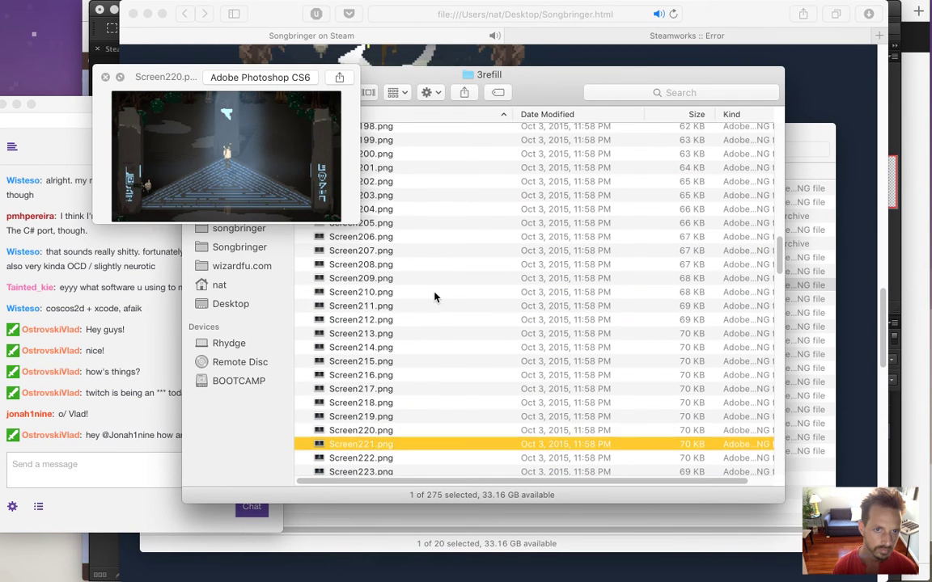
Step: Compare the frame previews following Screen221.png and select Screen236.png in the 3refill folder
{"action": "key", "text": "Down"}
{"action": "key", "text": "Down"}
{"action": "key", "text": "Down"}
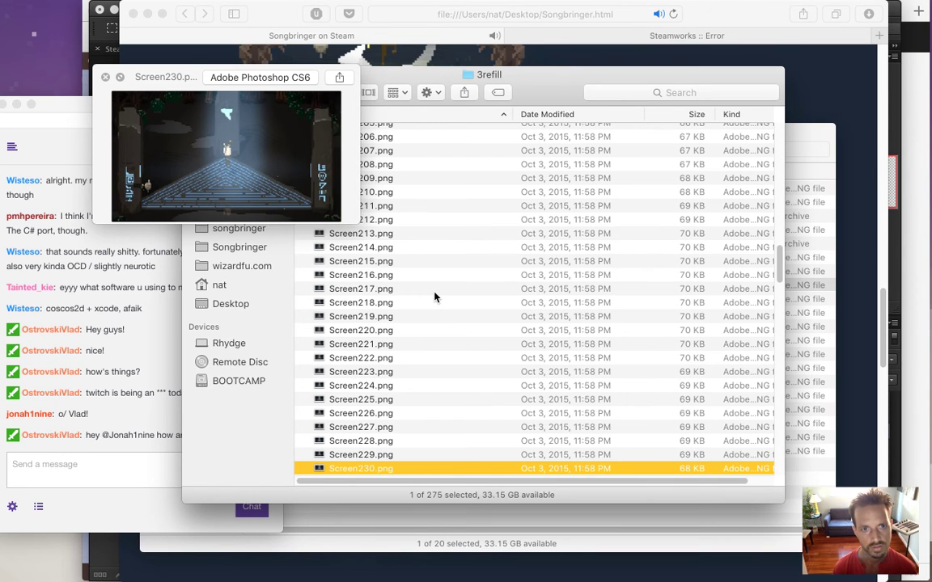
{"action": "key", "text": "Down"}
{"action": "key", "text": "Down"}
{"action": "key", "text": "Down"}
{"action": "key", "text": "Down"}
{"action": "key", "text": "Down"}
{"action": "key", "text": "Down"}
{"action": "key", "text": "Down"}
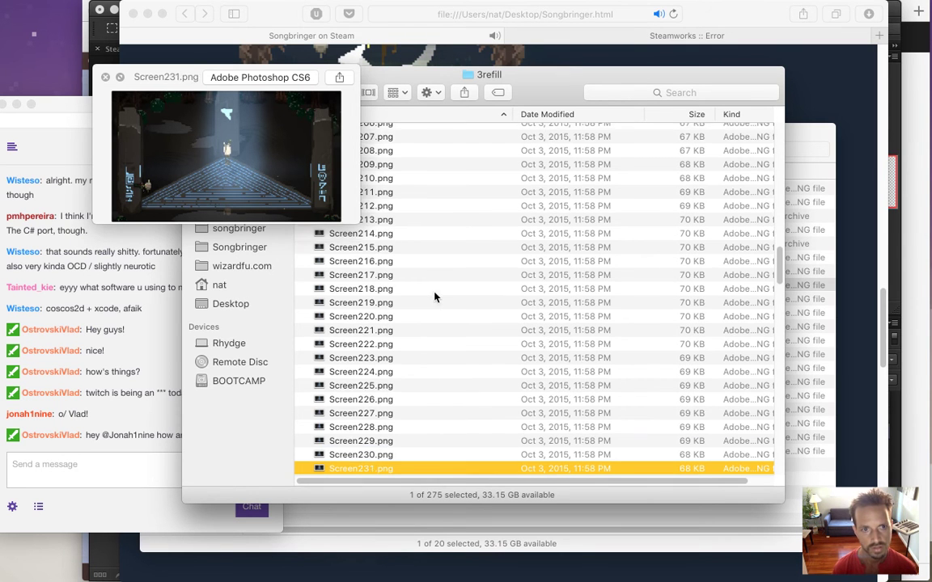
{"action": "key", "text": "Up"}
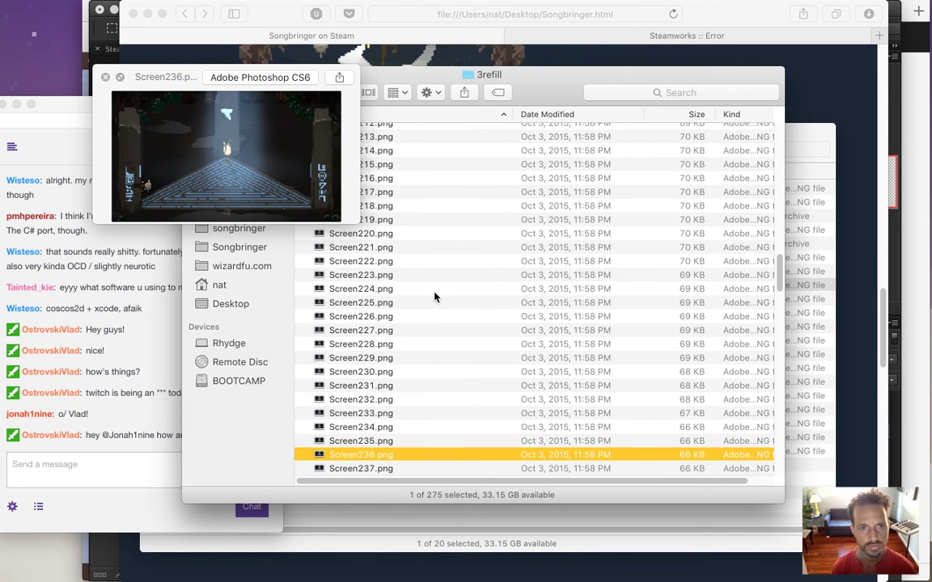
Step: Compare the frame previews after Screen236.png in the 3refill folder, settle back on Screen236.png and close the preview
{"action": "key", "text": "Down"}
{"action": "key", "text": "Down"}
{"action": "key", "text": "Down"}
{"action": "key", "text": "Down"}
{"action": "key", "text": "Down"}
{"action": "key", "text": "Down"}
{"action": "key", "text": "Down"}
{"action": "key", "text": "Down"}
{"action": "key", "text": "Down"}
{"action": "key", "text": "Down"}
{"action": "key", "text": "Down"}
{"action": "key", "text": "Down"}
{"action": "key", "text": "Down"}
{"action": "key", "text": "Down"}
{"action": "key", "text": "Down"}
{"action": "key", "text": "Down"}
{"action": "key", "text": "Down"}
{"action": "key", "text": "Down"}
{"action": "key", "text": "Down"}
{"action": "key", "text": "Down"}
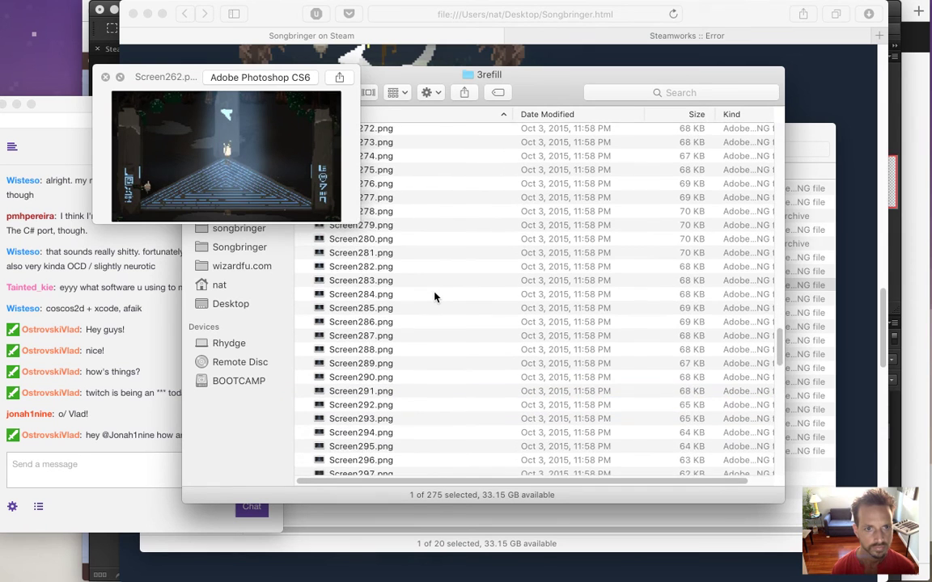
{"action": "key", "text": "Up"}
{"action": "key", "text": "Up"}
{"action": "key", "text": "Up"}
{"action": "key", "text": "Up"}
{"action": "key", "text": "Up"}
{"action": "key", "text": "Up"}
{"action": "key", "text": "Up"}
{"action": "key", "text": "Up"}
{"action": "key", "text": "Up"}
{"action": "key", "text": "Up"}
{"action": "key", "text": "Up"}
{"action": "key", "text": "Up"}
{"action": "key", "text": "Up"}
{"action": "key", "text": "Up"}
{"action": "key", "text": "Up"}
{"action": "key", "text": "Up"}
{"action": "key", "text": "Up"}
{"action": "key", "text": "Up"}
{"action": "key", "text": "Up"}
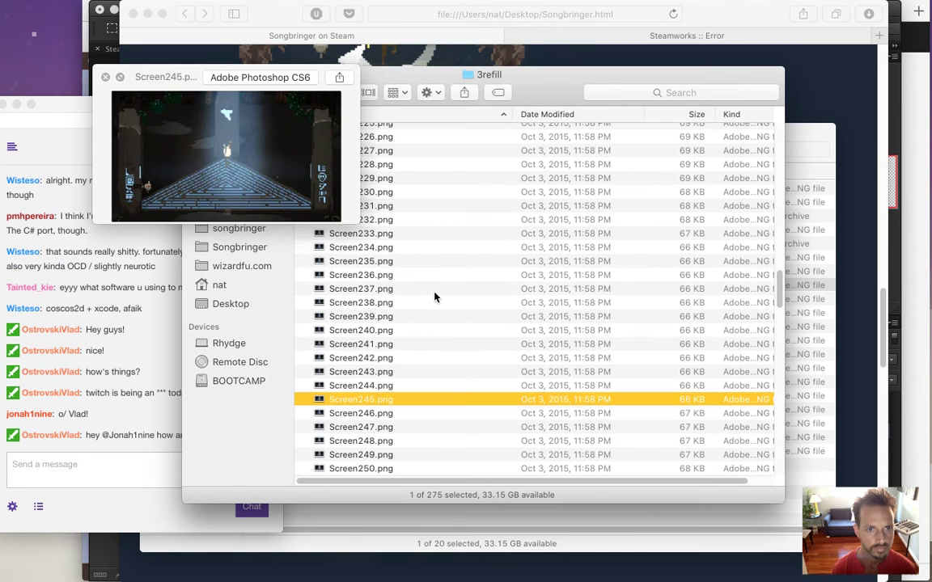
{"action": "key", "text": "Up"}
{"action": "key", "text": "Up"}
{"action": "key", "text": "Up"}
{"action": "key", "text": "Up"}
{"action": "key", "text": "Up"}
{"action": "key", "text": "Up"}
{"action": "key", "text": "Up"}
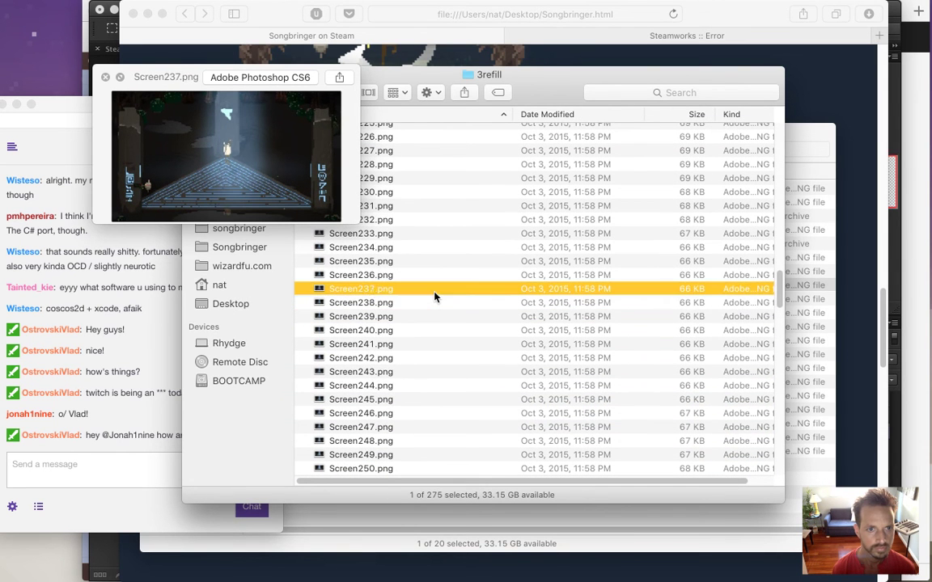
{"action": "key", "text": "Up"}
{"action": "key", "text": "Down"}
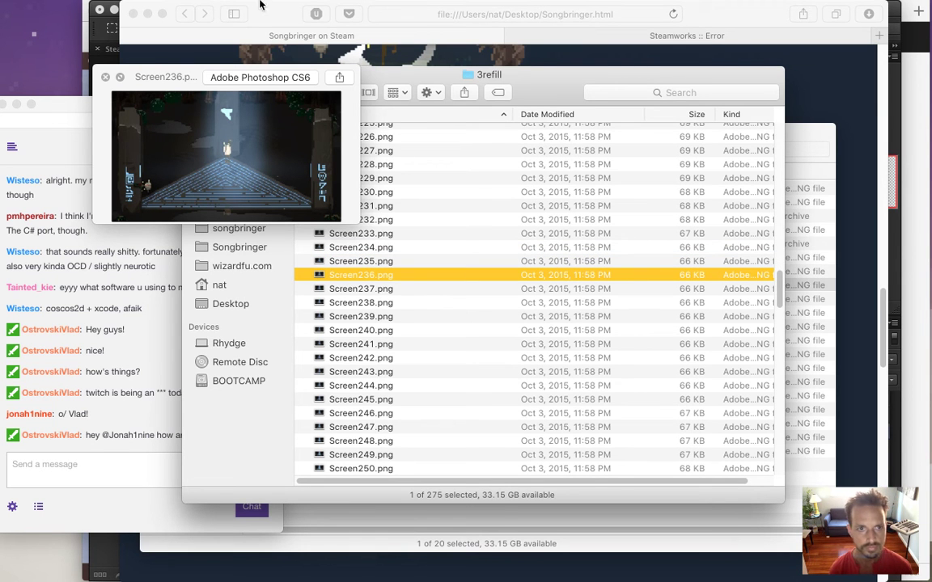
{"action": "left_click", "coordinate": [105, 77]}
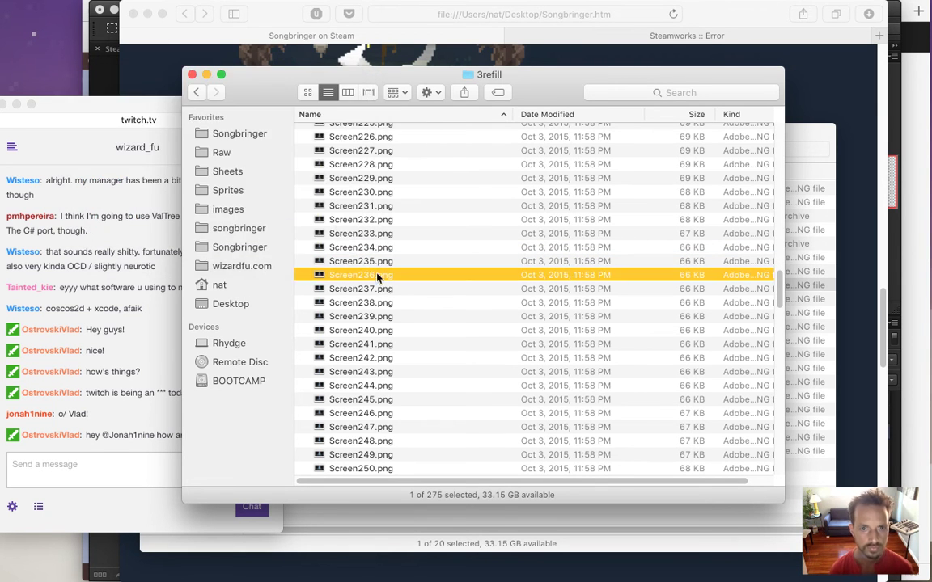
Step: Open Screen236.png from the 3refill folder in Adobe Photoshop CS6
{"action": "right_click", "coordinate": [389, 281]}
{"action": "mouse_move", "coordinate": [485, 276]}
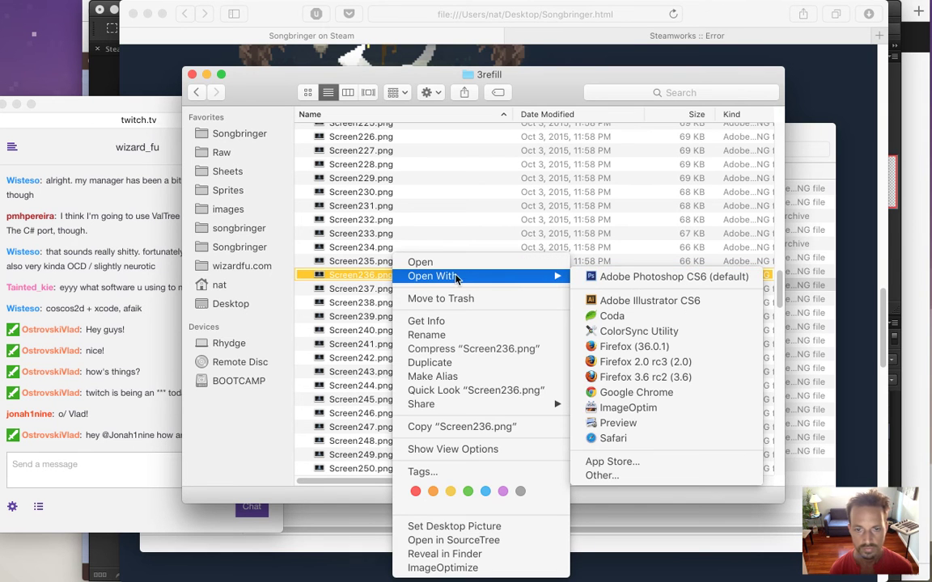
{"action": "left_click", "coordinate": [612, 276]}
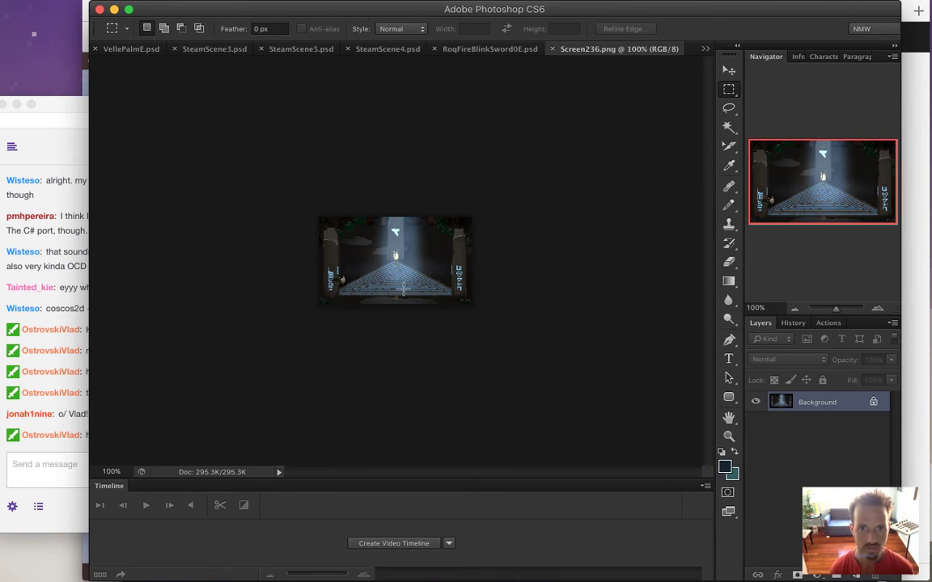
Step: Crop Screen236.png to a full-width band, cutting off the upper strip and everything below the blue floor pattern
{"action": "left_click_drag", "start_coordinate": [412, 270], "coordinate": [469, 353]}
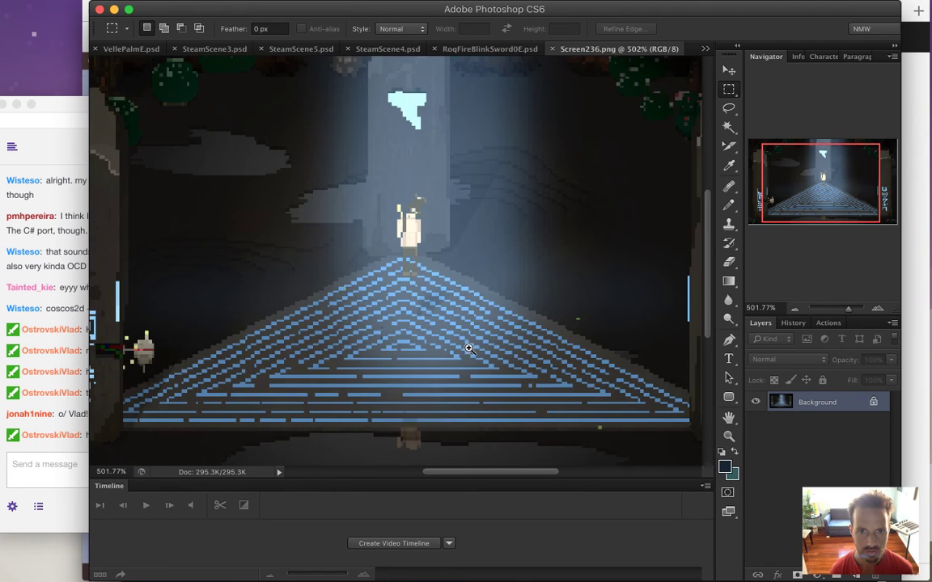
{"action": "scroll", "coordinate": [467, 315], "scroll_direction": "down", "scroll_amount": 3}
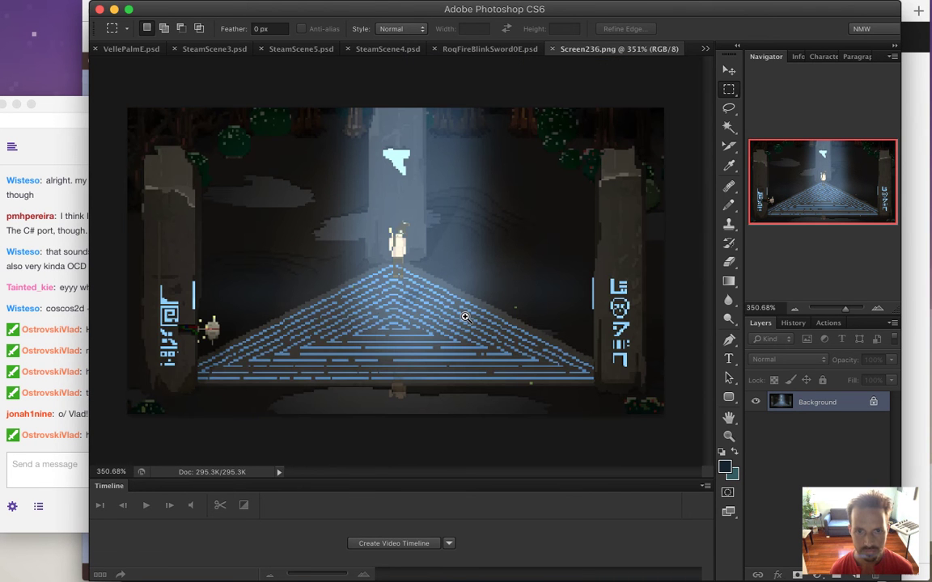
{"action": "scroll", "coordinate": [459, 307], "scroll_direction": "down", "scroll_amount": 1}
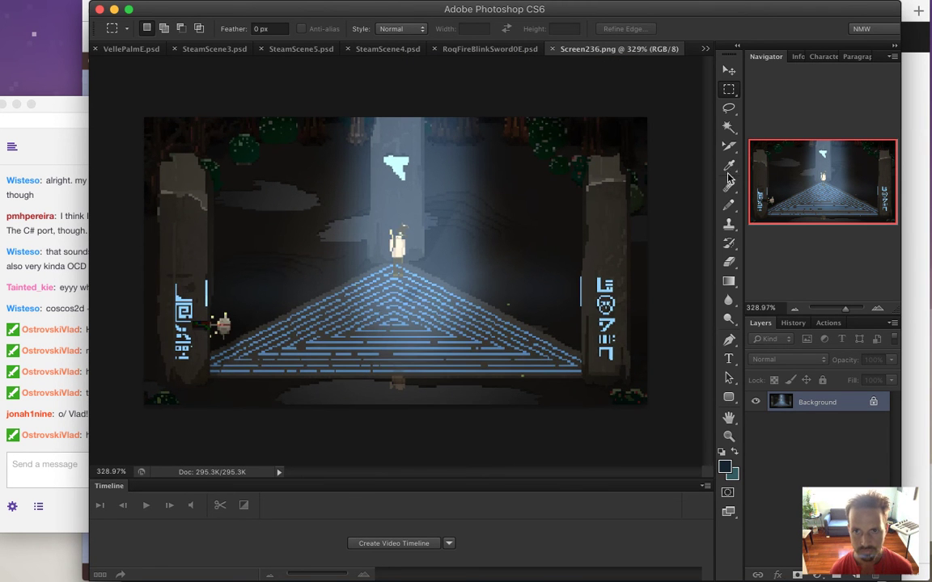
{"action": "left_click_drag", "start_coordinate": [137, 107], "coordinate": [704, 377]}
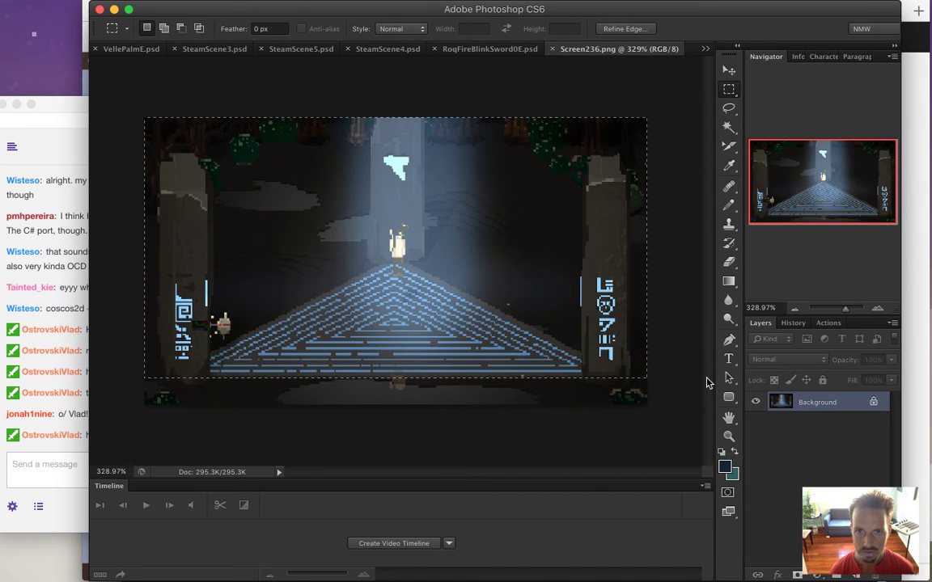
{"action": "key", "text": "alt"}
{"action": "left_click_drag", "start_coordinate": [124, 98], "coordinate": [669, 141]}
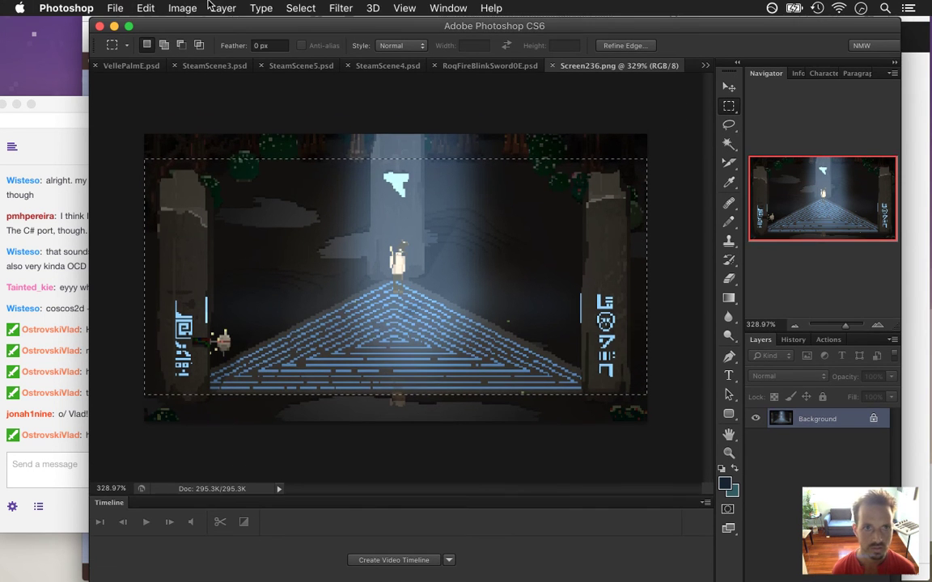
{"action": "left_click", "coordinate": [182, 7]}
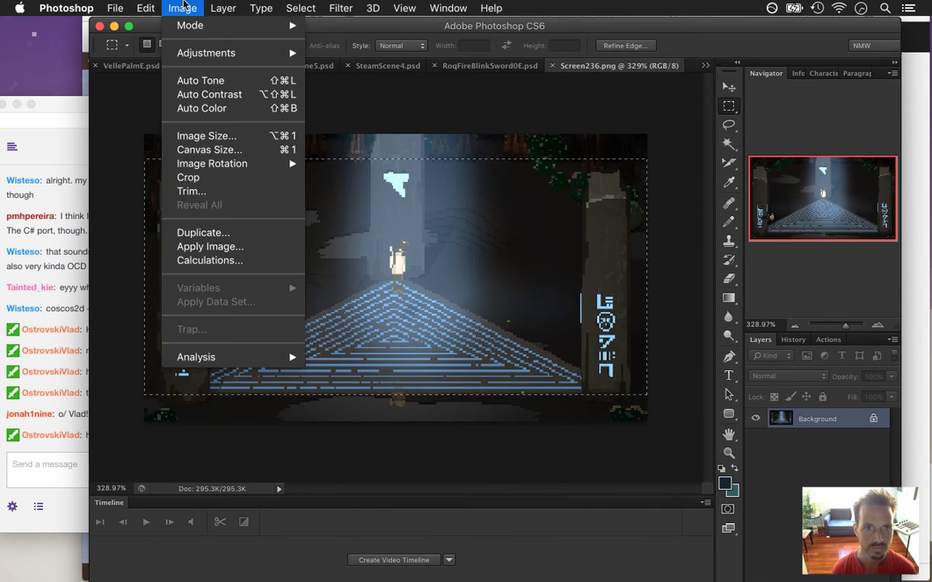
{"action": "left_click", "coordinate": [198, 177]}
{"action": "left_click", "coordinate": [550, 180]}
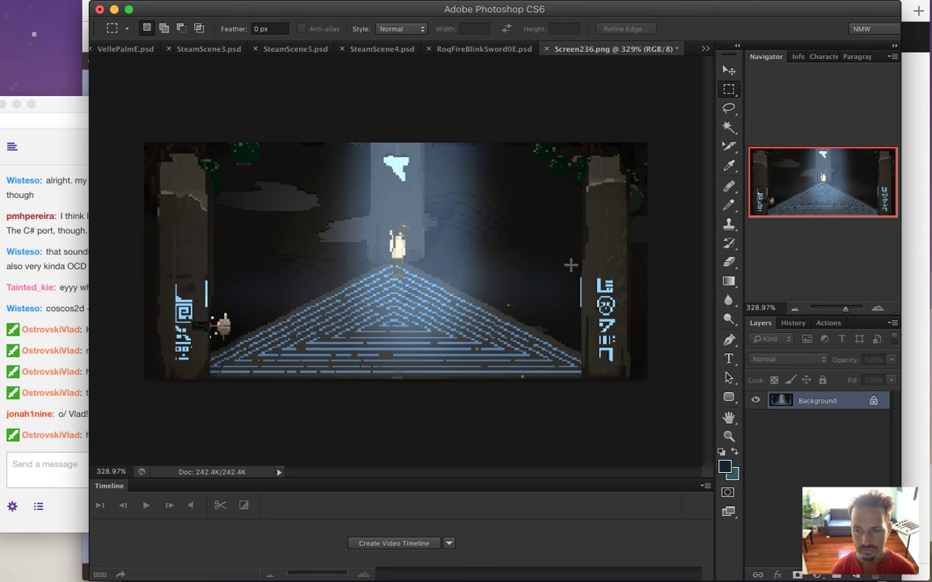
Step: Convert the locked Background into a regular layer, keeping the default layer name
{"action": "right_click", "coordinate": [778, 401]}
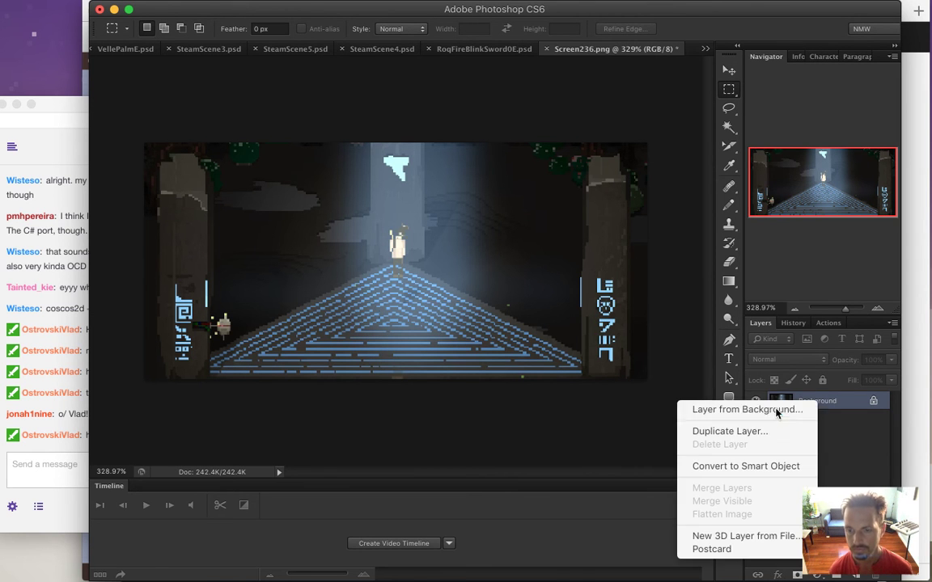
{"action": "left_click", "coordinate": [779, 410]}
{"action": "left_click", "coordinate": [601, 250]}
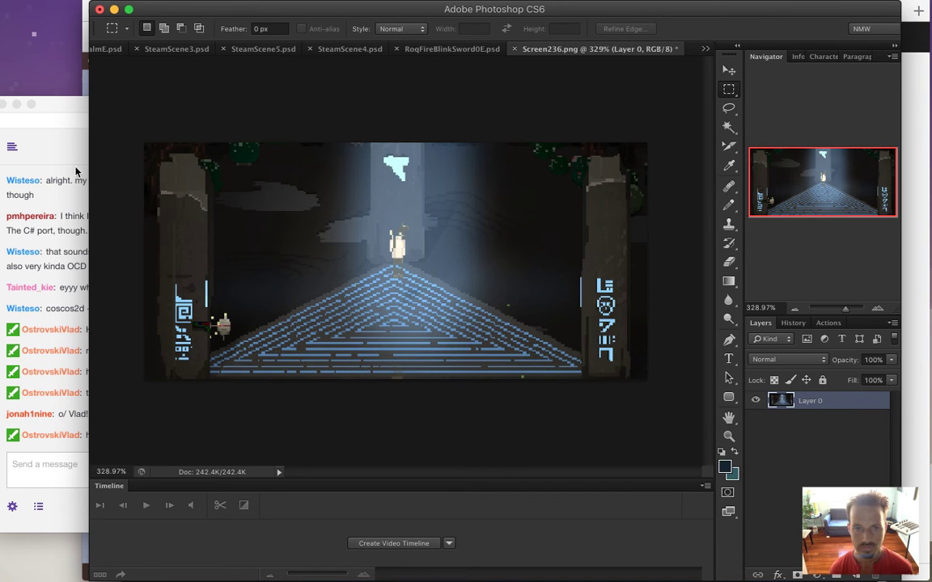
{"action": "left_click", "coordinate": [115, 7]}
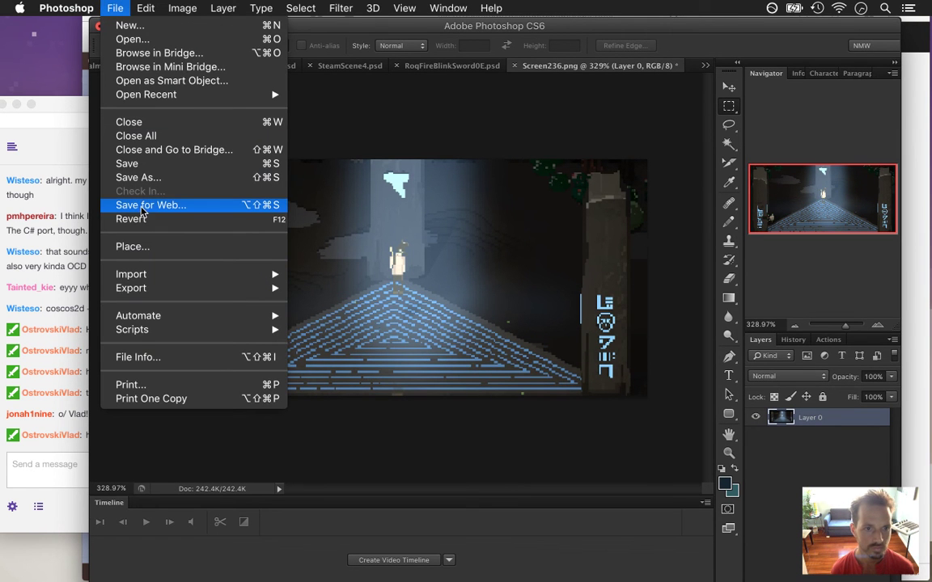
{"action": "mouse_move", "coordinate": [157, 291]}
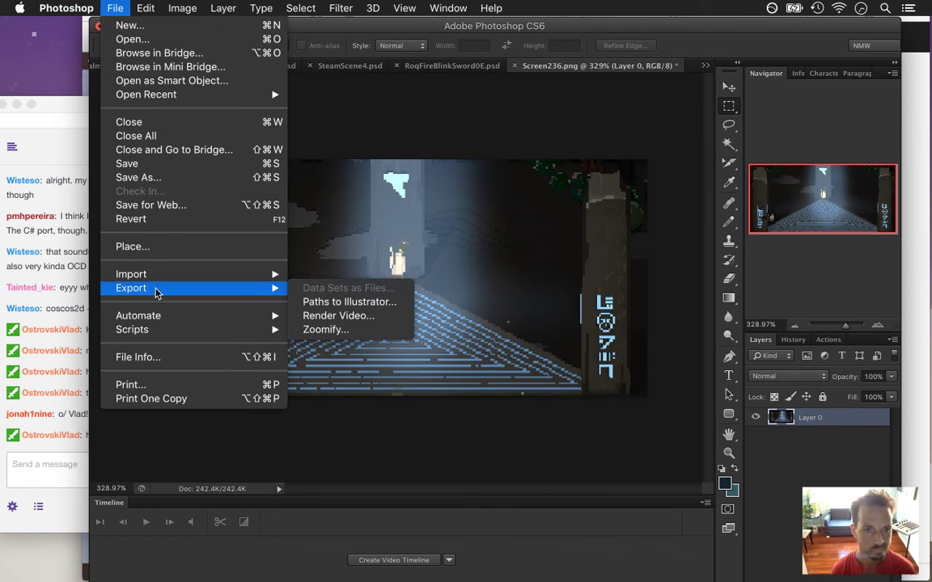
{"action": "left_click", "coordinate": [165, 177]}
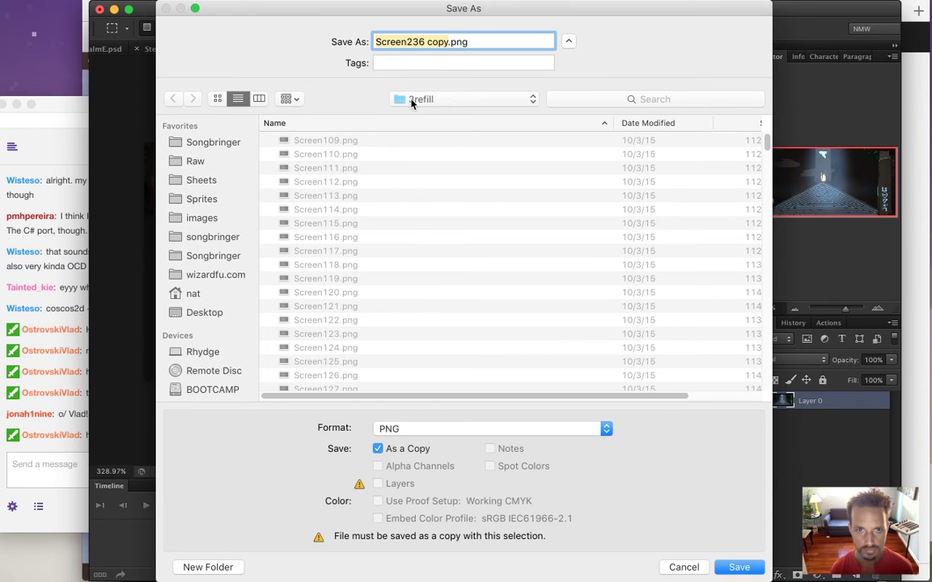
{"action": "left_click", "coordinate": [214, 256]}
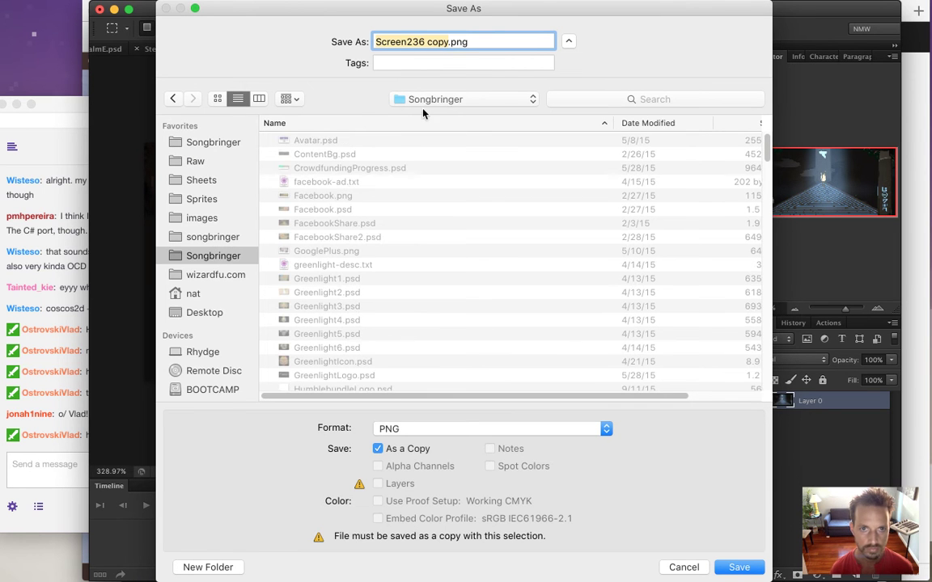
{"action": "type", "text": "SteamScene"}
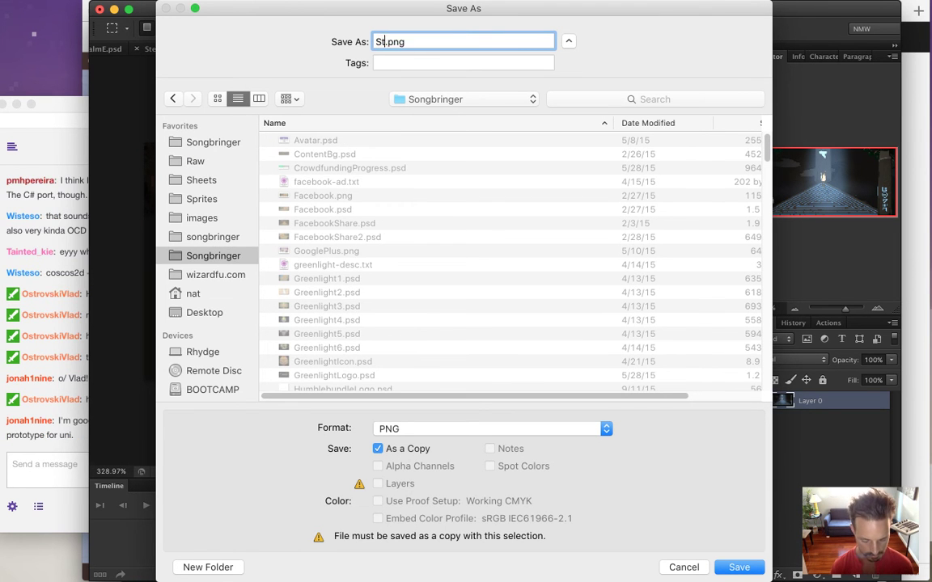
{"action": "type", "text": "6"}
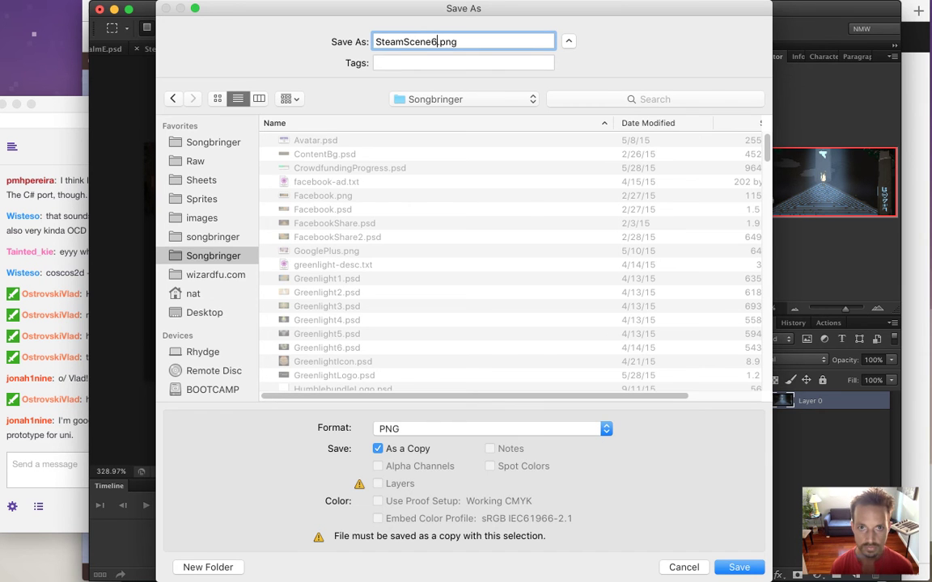
{"action": "key", "text": "Return"}
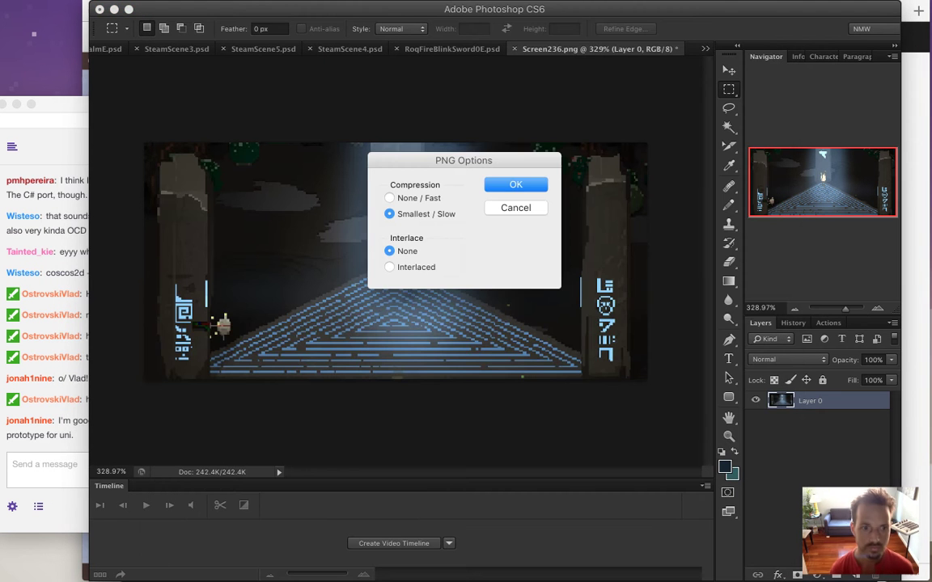
{"action": "left_click", "coordinate": [48, 447]}
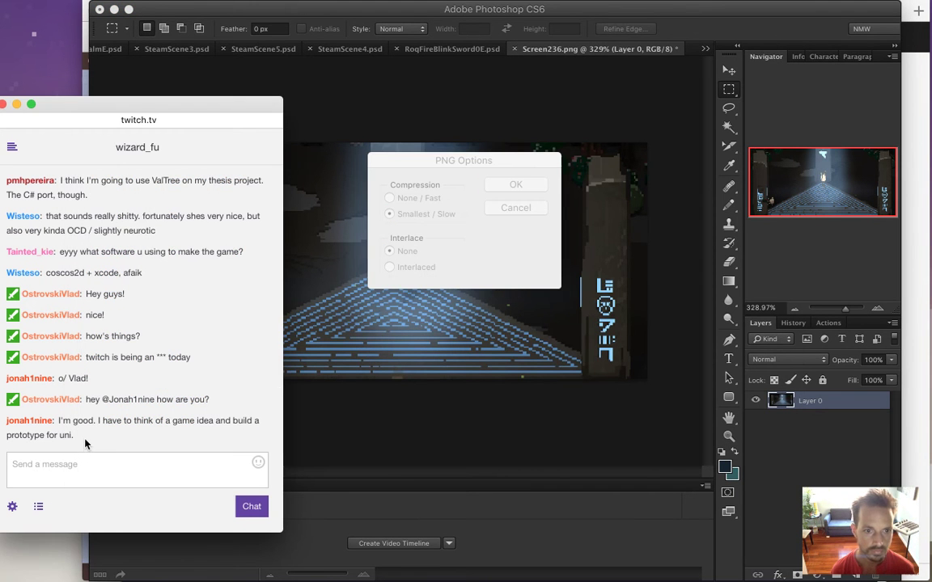
{"action": "mouse_move", "coordinate": [86, 441]}
{"action": "left_mouse_down"}
{"action": "mouse_move", "coordinate": [73, 420]}
{"action": "mouse_move", "coordinate": [88, 429]}
{"action": "left_mouse_up"}
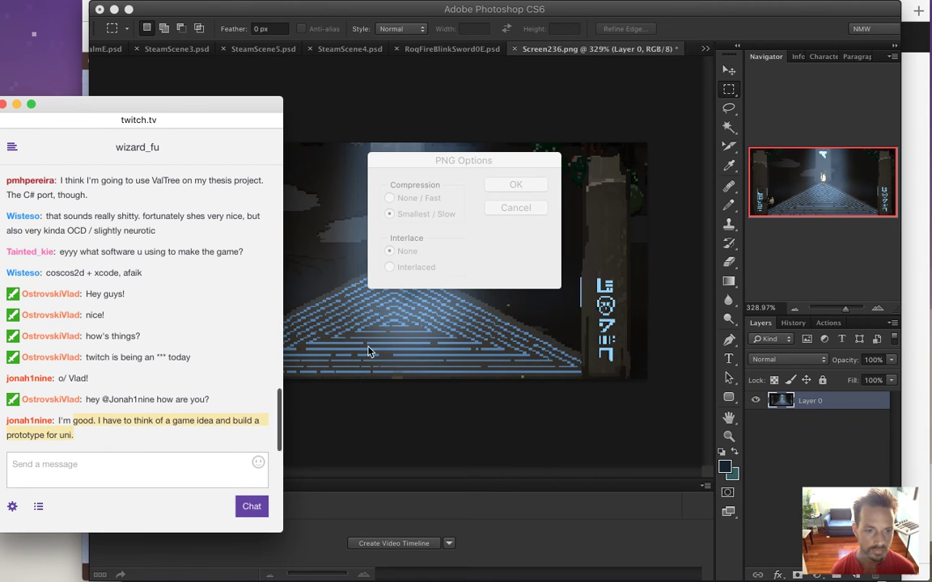
{"action": "left_click", "coordinate": [466, 278]}
{"action": "left_click", "coordinate": [515, 208]}
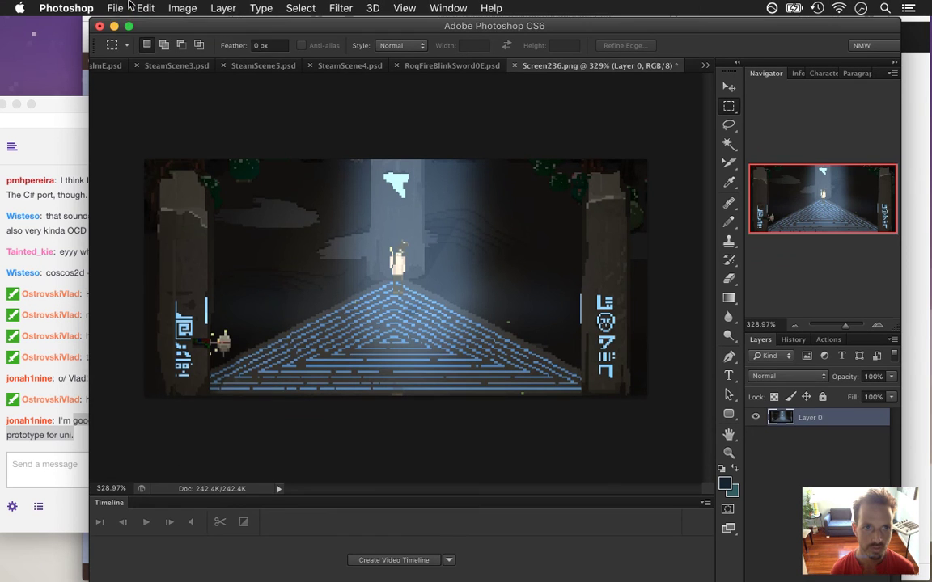
Step: Save the cropped image in Photoshop format as SteamScene6.psd in the songbringer folder
{"action": "left_click", "coordinate": [115, 8]}
{"action": "left_click", "coordinate": [156, 183]}
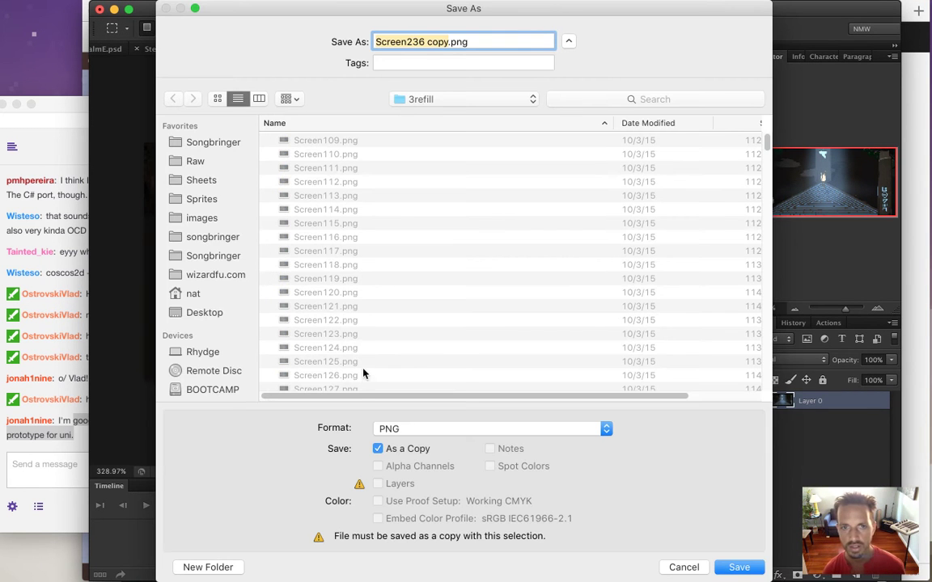
{"action": "left_click", "coordinate": [212, 235]}
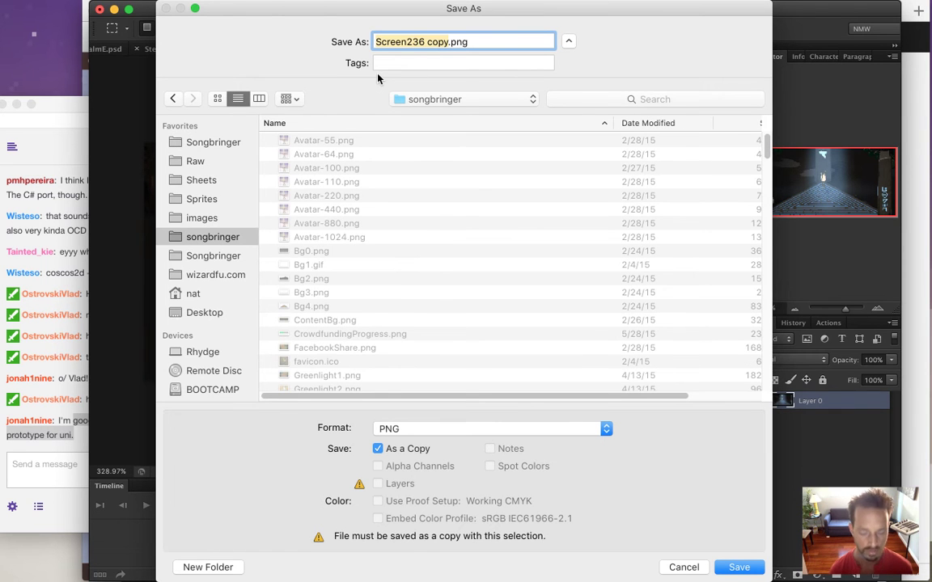
{"action": "type", "text": "Steam"}
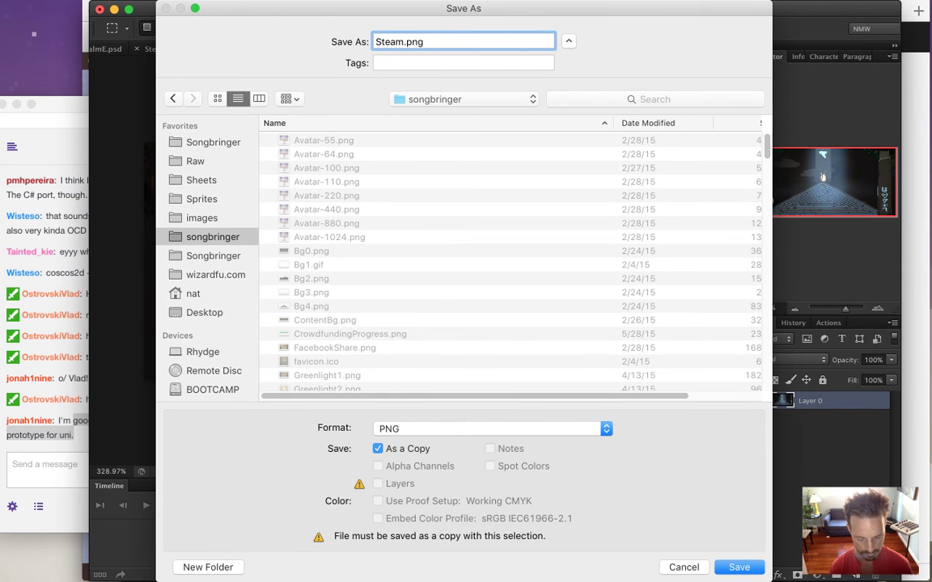
{"action": "type", "text": "Scene6"}
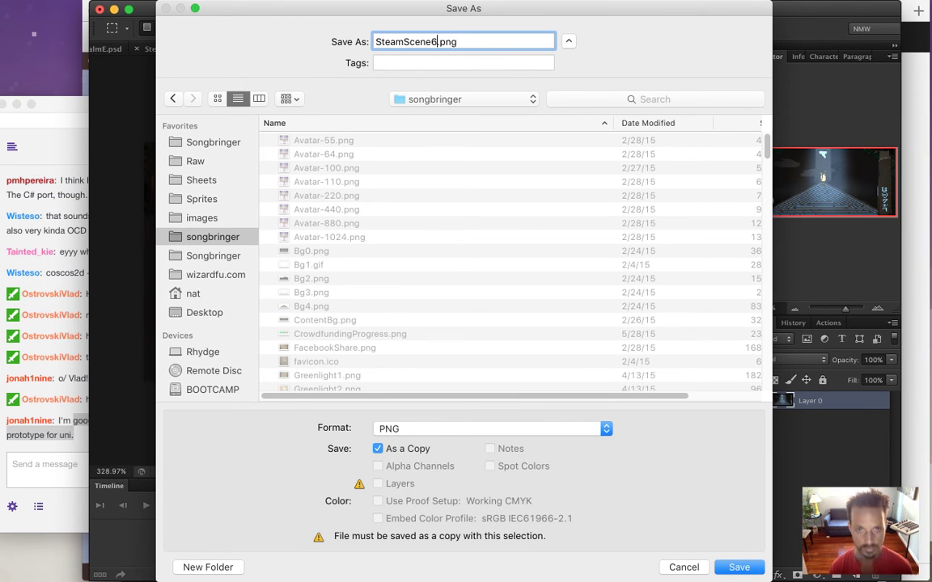
{"action": "left_click", "coordinate": [477, 429]}
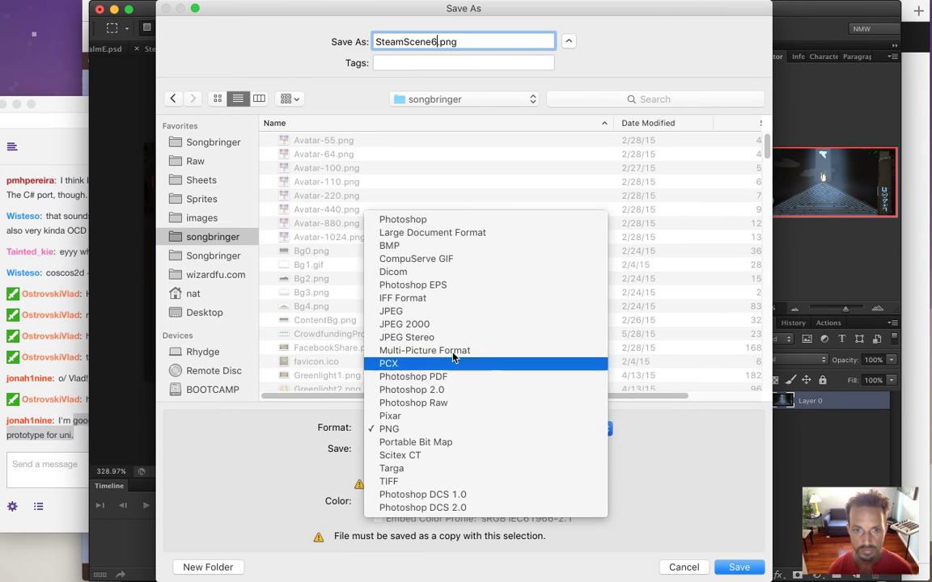
{"action": "left_click", "coordinate": [483, 221]}
{"action": "left_click", "coordinate": [738, 567]}
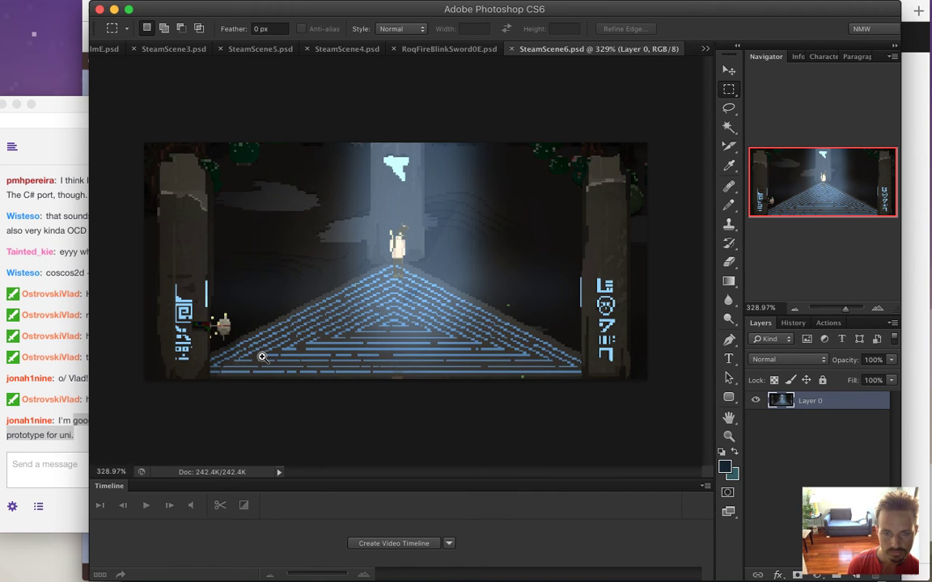
Step: Examine the small floating robot beside the left-hand pillar at pixel level and check the latest Twitch chat message
{"action": "left_click_drag", "start_coordinate": [255, 356], "coordinate": [312, 370]}
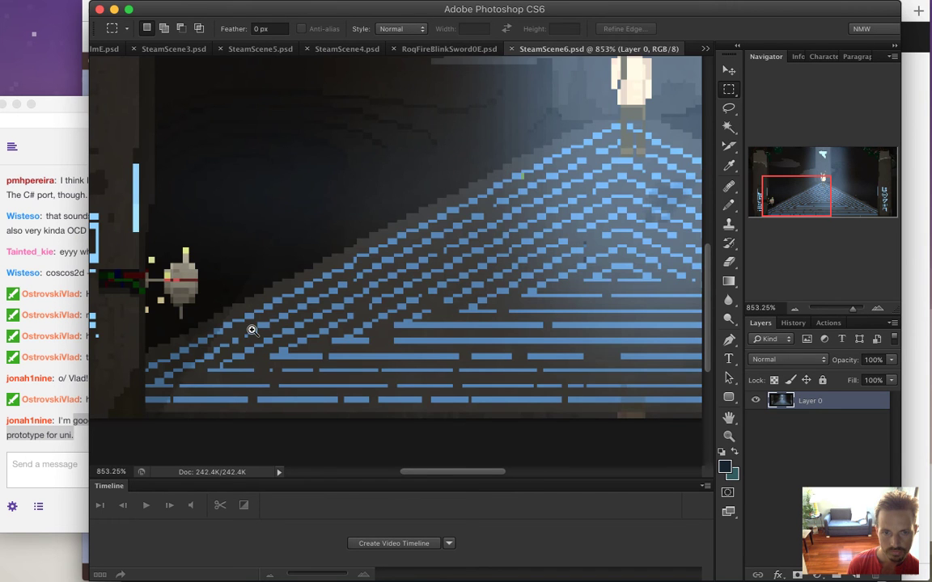
{"action": "left_click_drag", "start_coordinate": [230, 331], "coordinate": [270, 346]}
{"action": "left_click_drag", "start_coordinate": [176, 340], "coordinate": [198, 343]}
{"action": "left_click_drag", "start_coordinate": [411, 473], "coordinate": [381, 476]}
{"action": "left_click_drag", "start_coordinate": [390, 123], "coordinate": [489, 135]}
{"action": "left_click", "coordinate": [500, 127]}
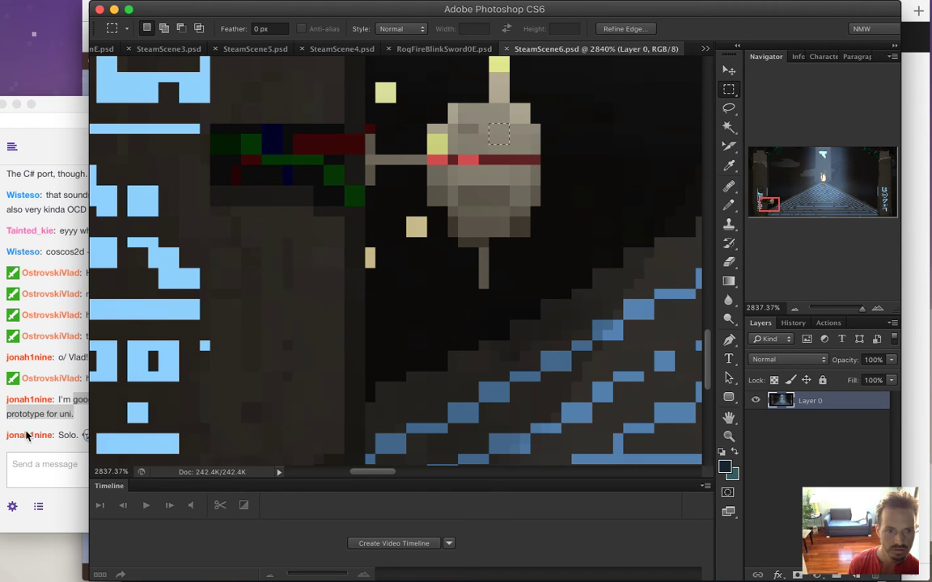
{"action": "left_click", "coordinate": [69, 437]}
{"action": "left_click", "coordinate": [69, 437]}
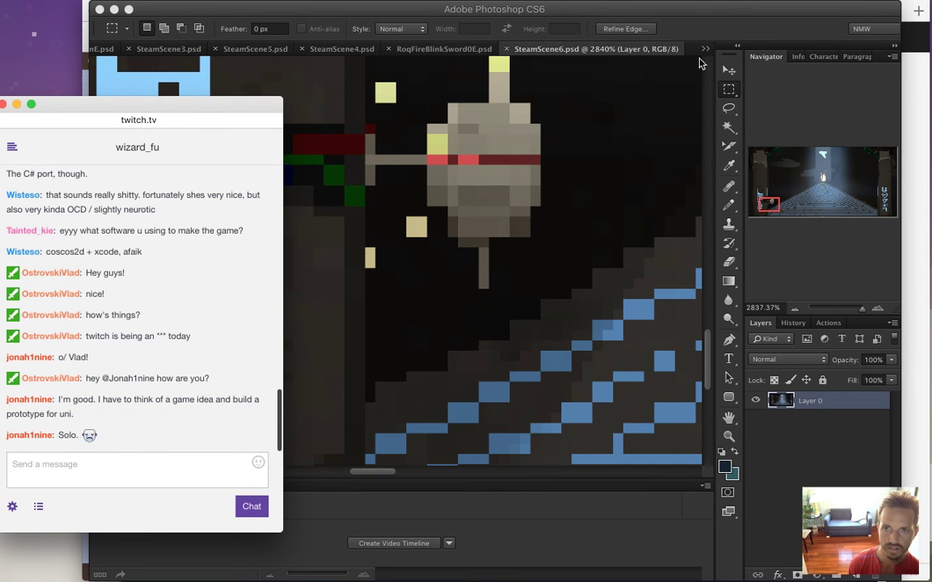
Step: Hide the Timeline and clear the small selection on the robot in SteamScene6.psd, with the whole scene back in view
{"action": "left_click", "coordinate": [530, 165]}
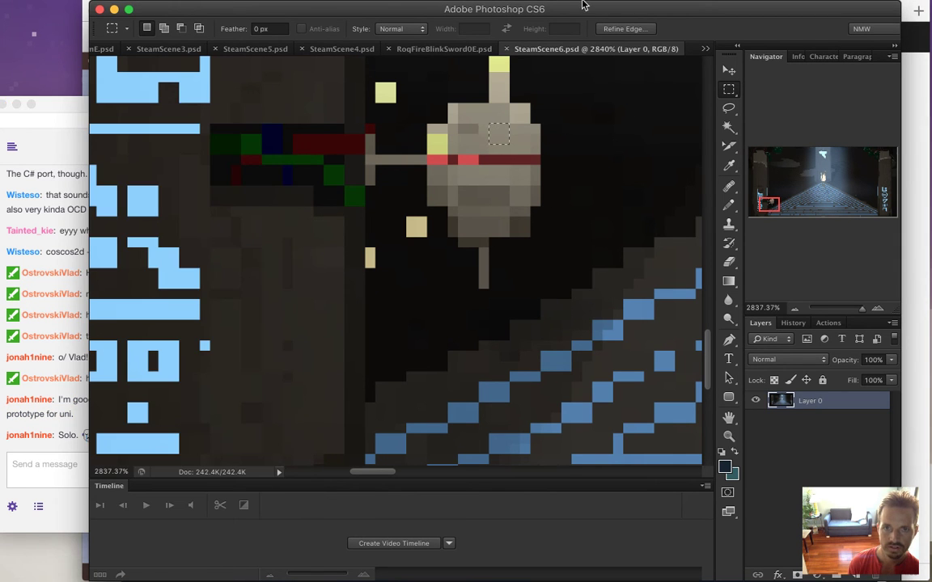
{"action": "mouse_move", "coordinate": [503, 5]}
{"action": "left_click", "coordinate": [436, 7]}
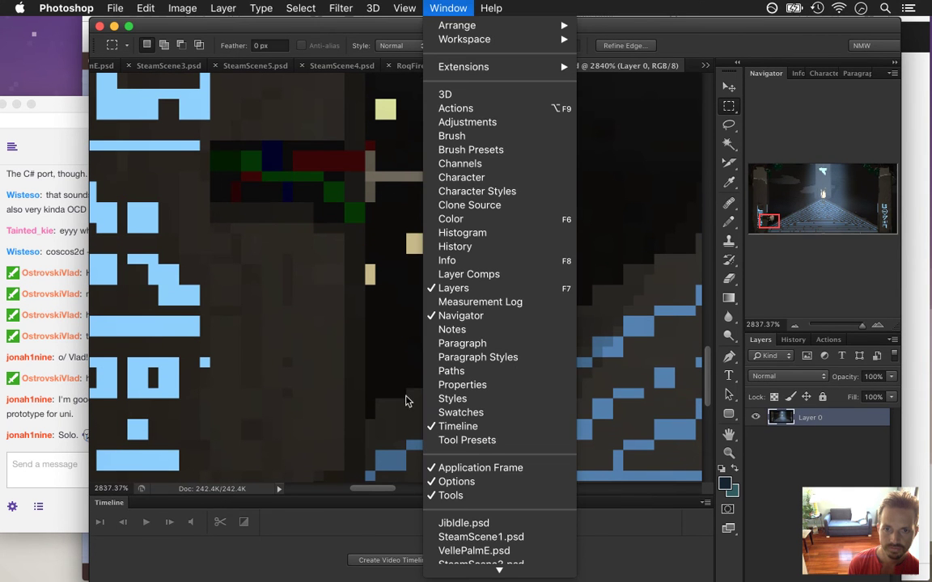
{"action": "left_click", "coordinate": [444, 427]}
{"action": "key", "text": "super+d"}
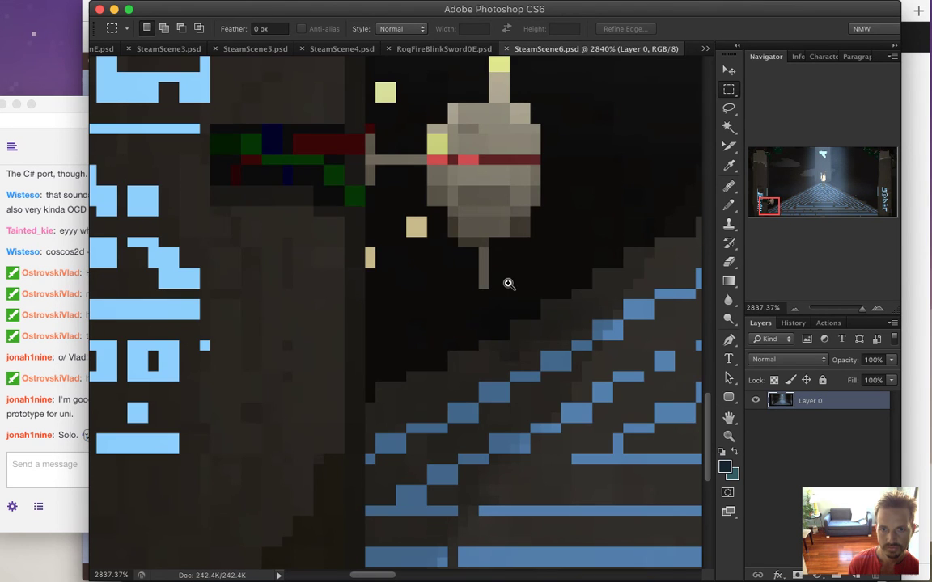
{"action": "scroll", "coordinate": [507, 284], "scroll_direction": "down", "scroll_amount": 5}
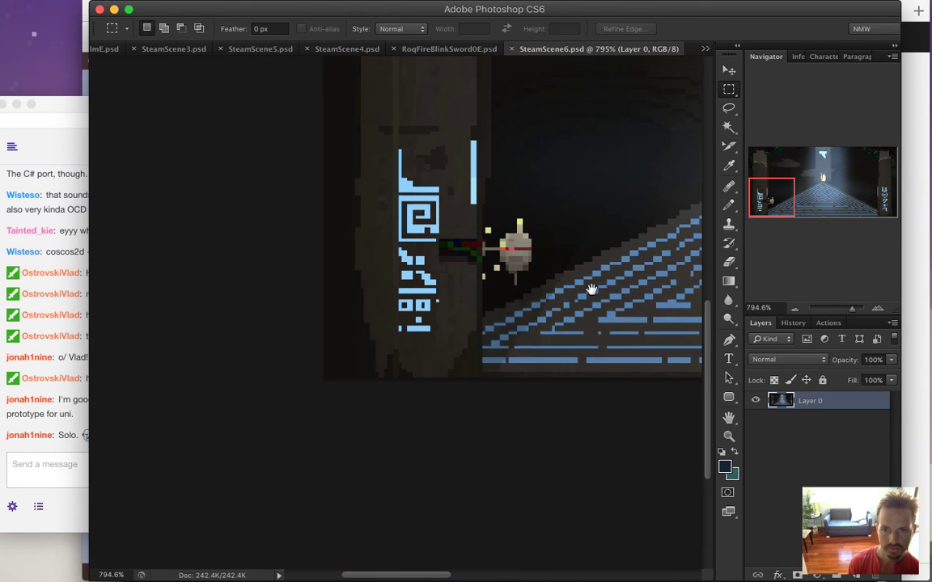
{"action": "scroll", "coordinate": [550, 283], "scroll_direction": "right", "scroll_amount": 10}
{"action": "scroll", "coordinate": [550, 283], "scroll_direction": "up", "scroll_amount": 3}
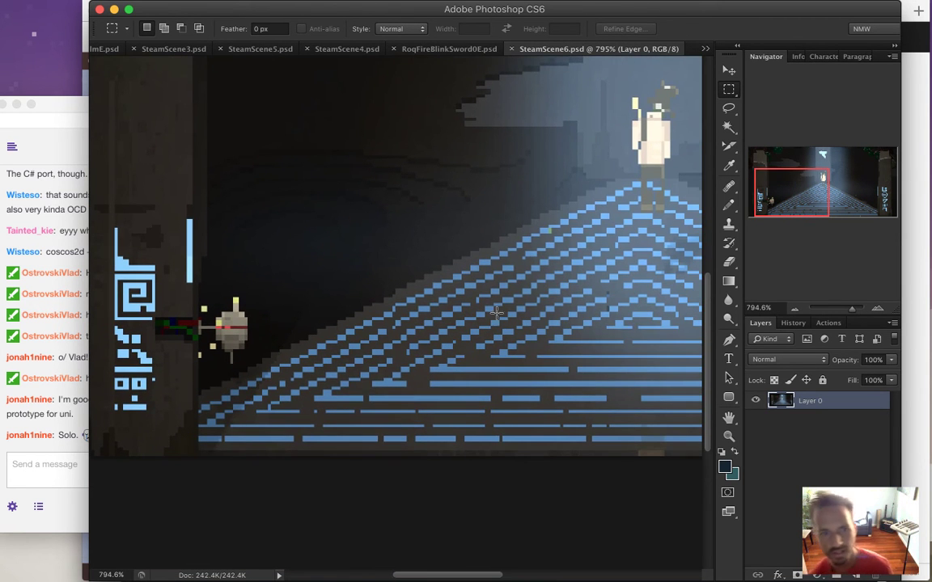
{"action": "scroll", "coordinate": [505, 307], "scroll_direction": "down", "scroll_amount": 3}
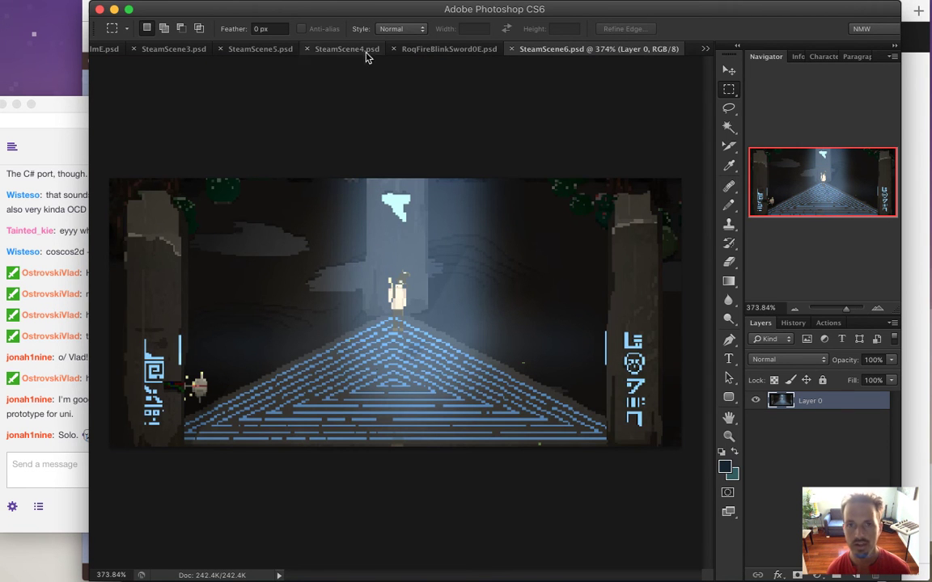
Step: Close RoqFireBlinkSword0E.psd without saving its changes and bring SteamScene4.psd to the front
{"action": "left_click", "coordinate": [432, 50]}
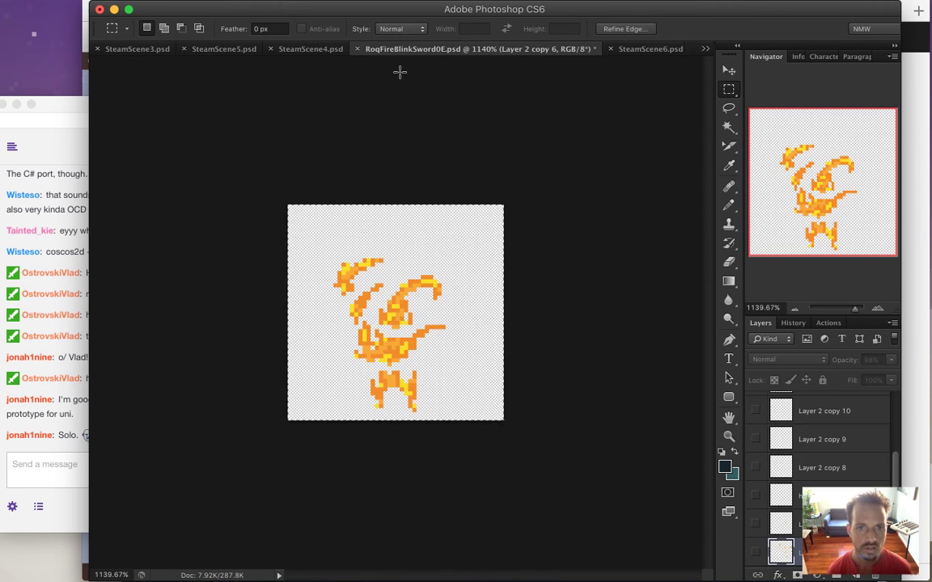
{"action": "left_click", "coordinate": [356, 49]}
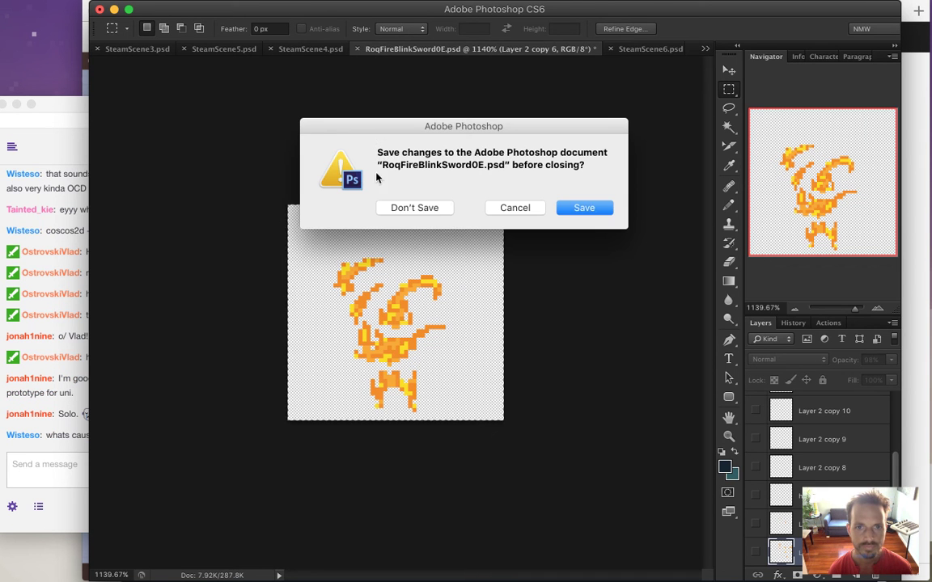
{"action": "left_click", "coordinate": [396, 210]}
{"action": "left_click", "coordinate": [450, 51]}
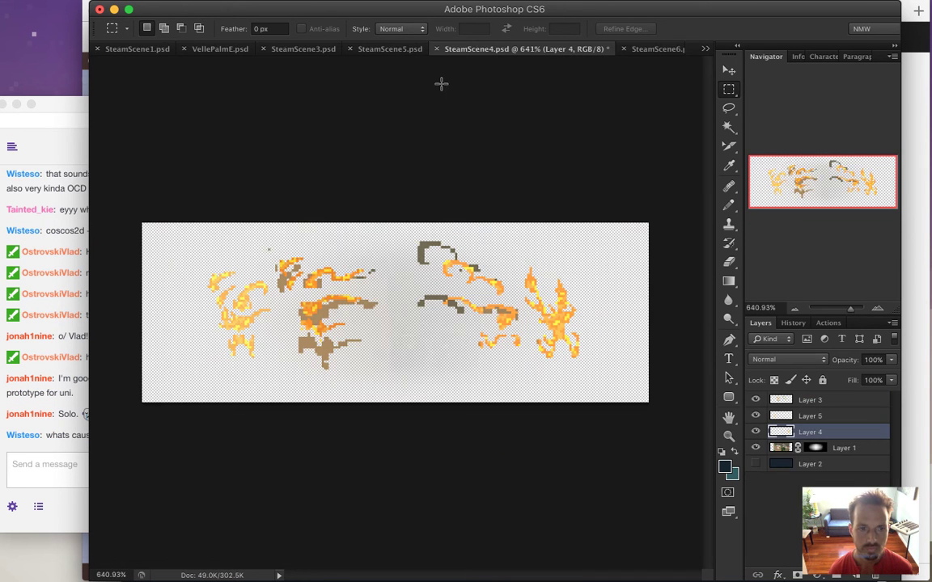
Step: Read the newest Twitch chat messages and return to SteamScene6.psd in Photoshop
{"action": "left_click", "coordinate": [89, 449]}
{"action": "left_click", "coordinate": [411, 464]}
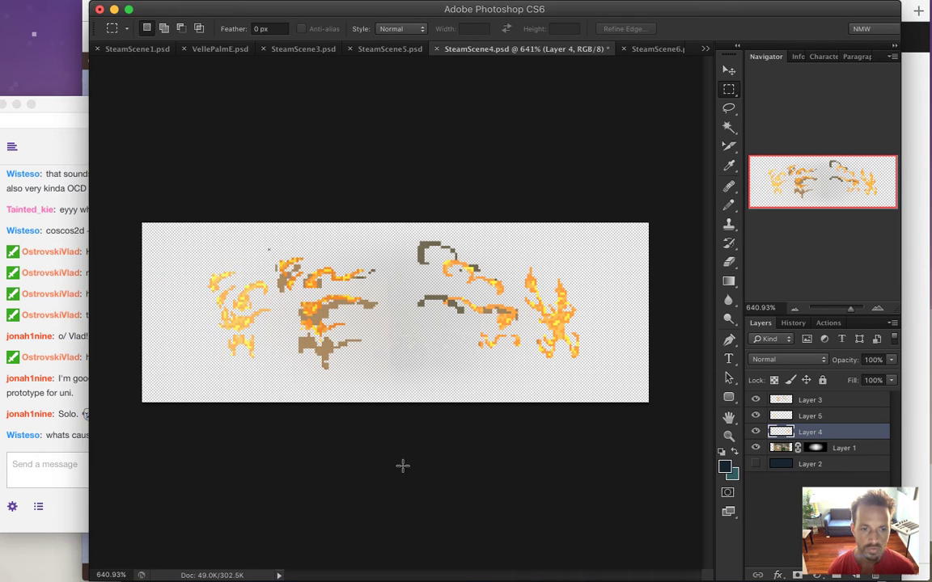
{"action": "left_click", "coordinate": [63, 440]}
{"action": "left_click_drag", "start_coordinate": [46, 436], "coordinate": [262, 432]}
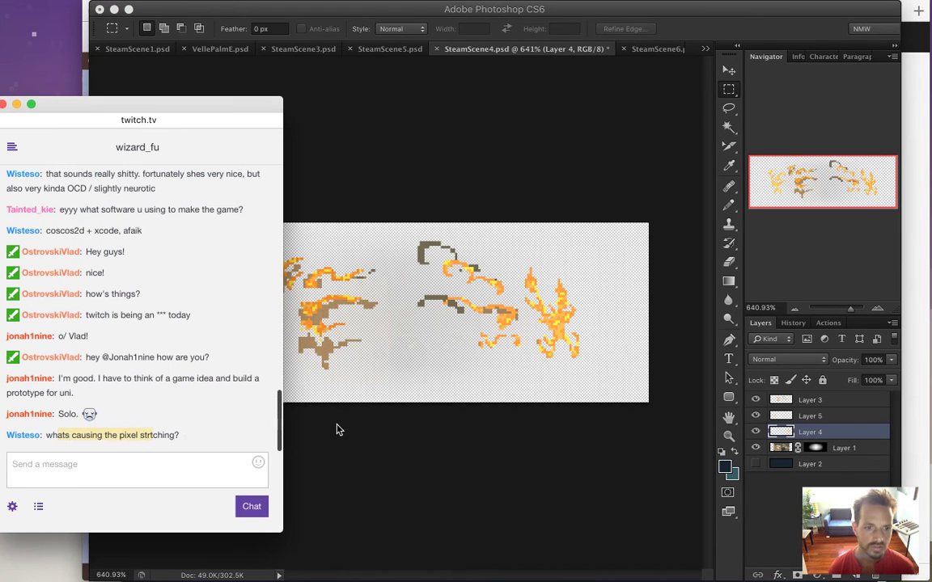
{"action": "left_click", "coordinate": [560, 491]}
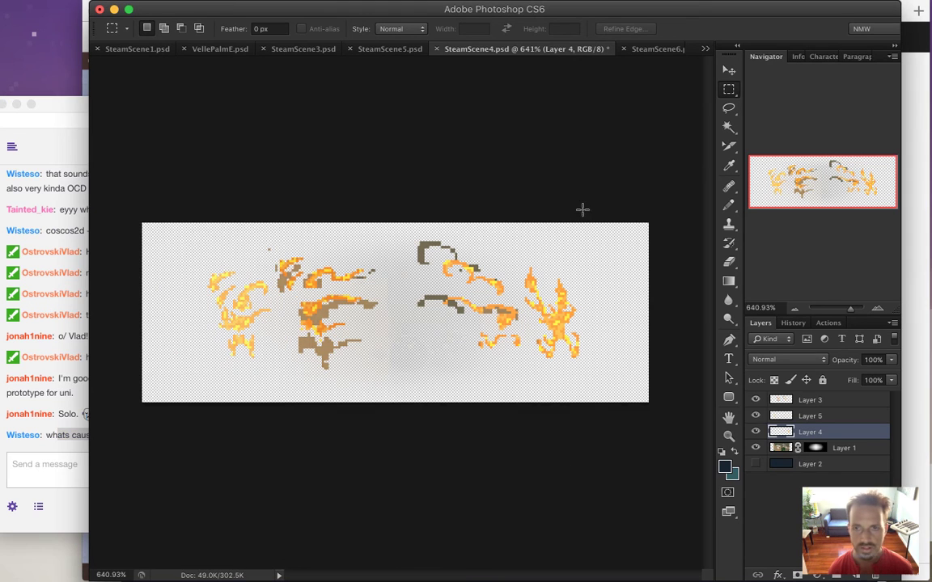
{"action": "left_click", "coordinate": [648, 51]}
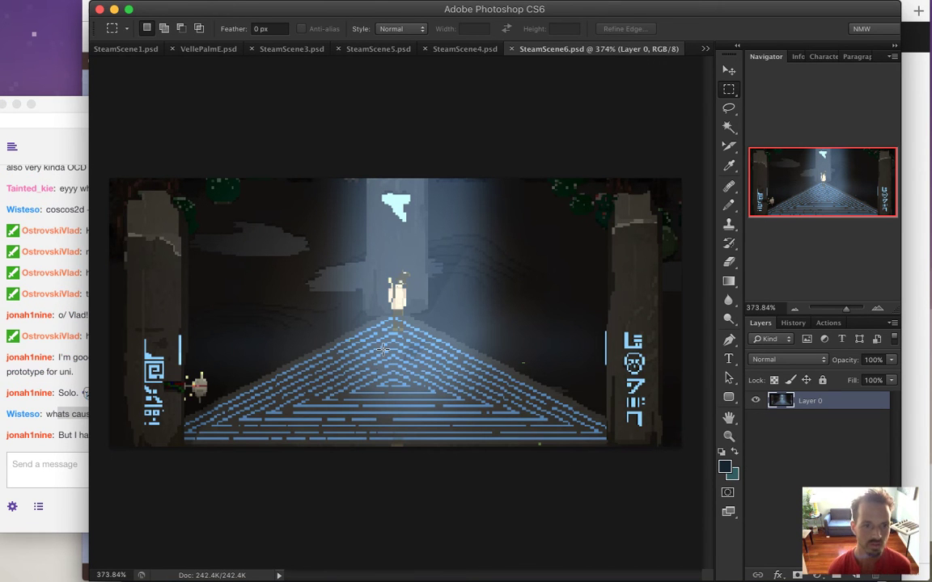
{"action": "left_click", "coordinate": [70, 402]}
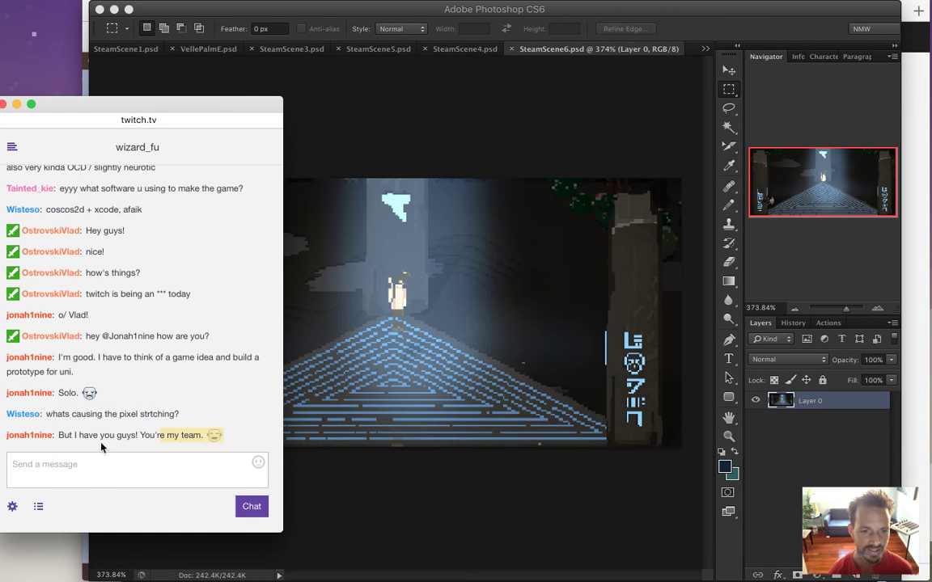
{"action": "left_click", "coordinate": [438, 476]}
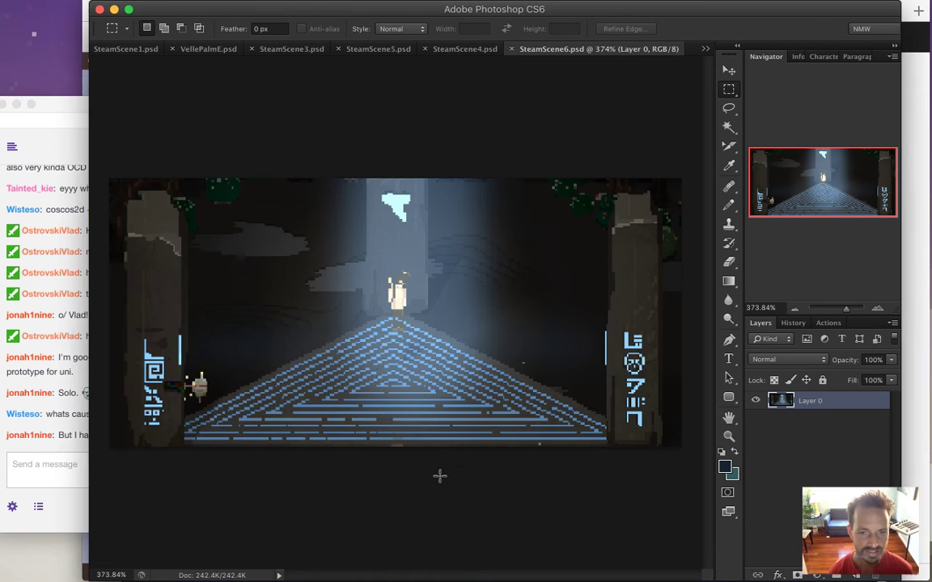
Step: Make the dark background Layer 2 visible in SteamScene4.psd and check its layer style without changing any options
{"action": "left_click", "coordinate": [465, 49]}
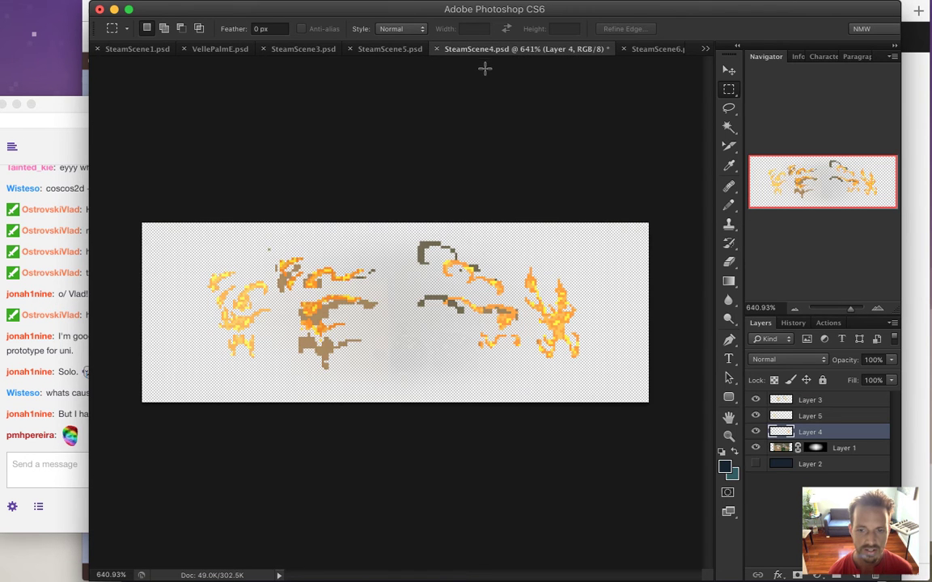
{"action": "left_click", "coordinate": [755, 464]}
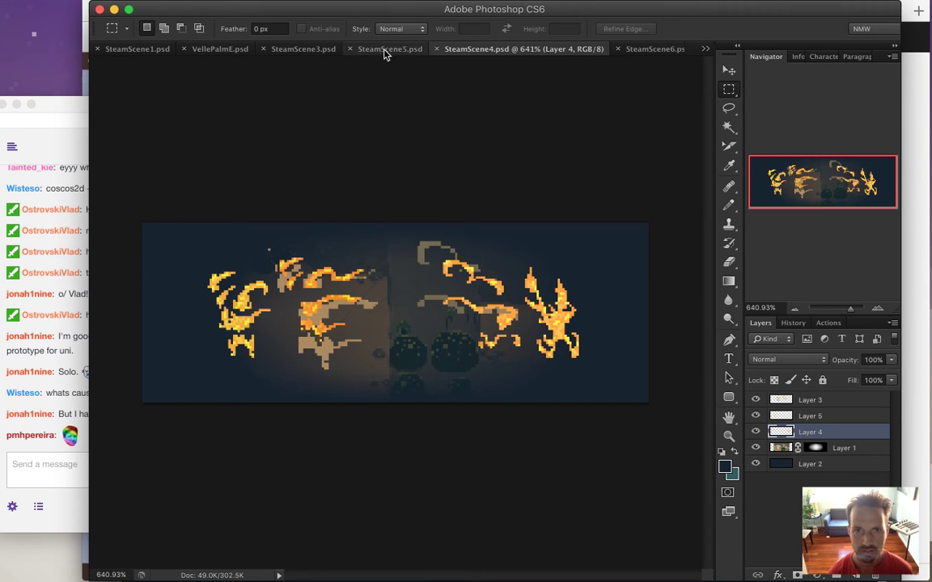
{"action": "left_click", "coordinate": [778, 466]}
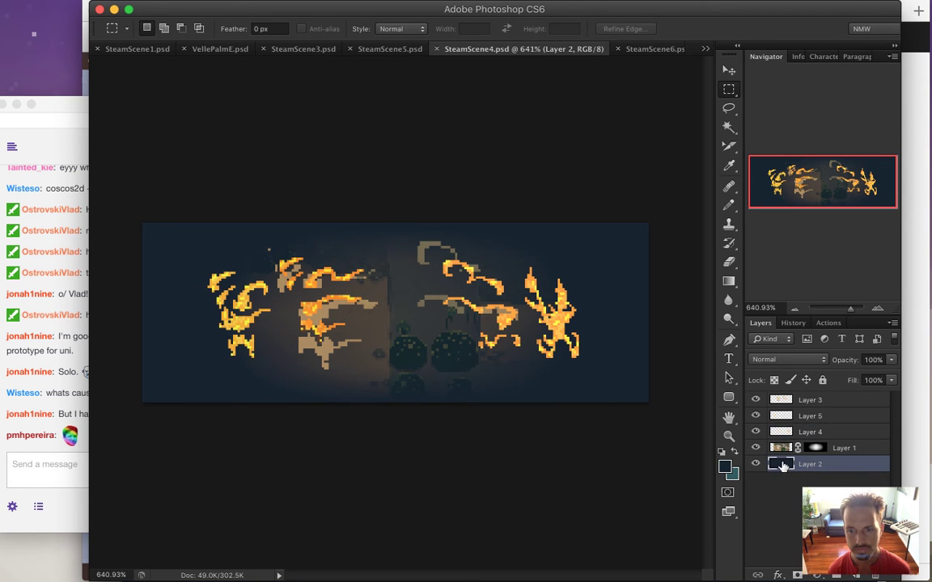
{"action": "double_click", "coordinate": [781, 466]}
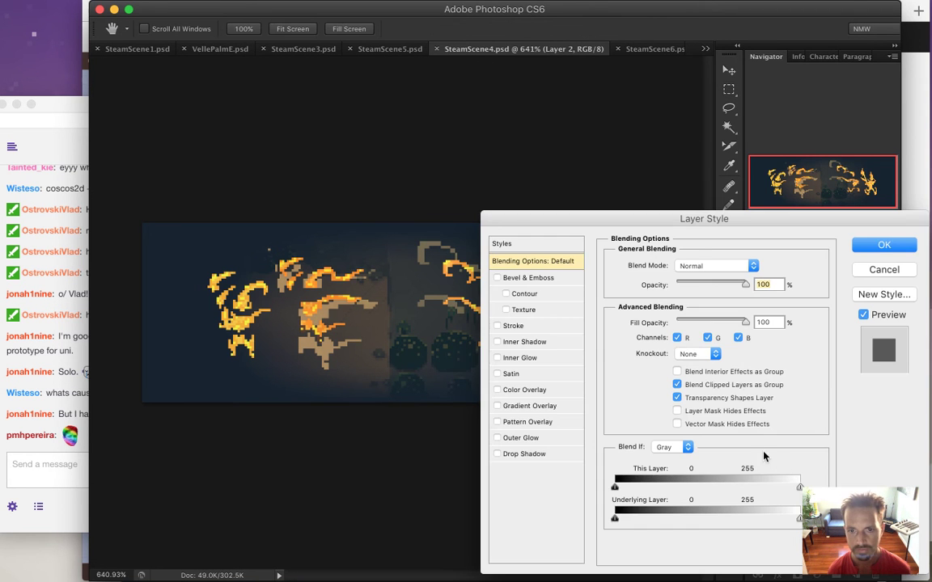
{"action": "left_click", "coordinate": [875, 248]}
Step: Inspect the fill colour of the Color Fill 1 layer in SteamScene5.psd, keeping it as is
{"action": "left_click", "coordinate": [371, 50]}
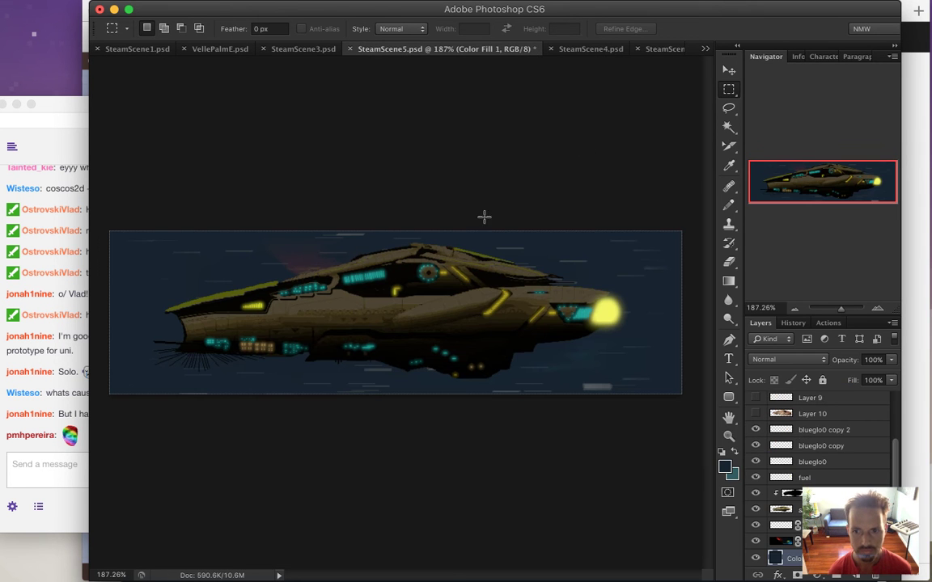
{"action": "double_click", "coordinate": [777, 559]}
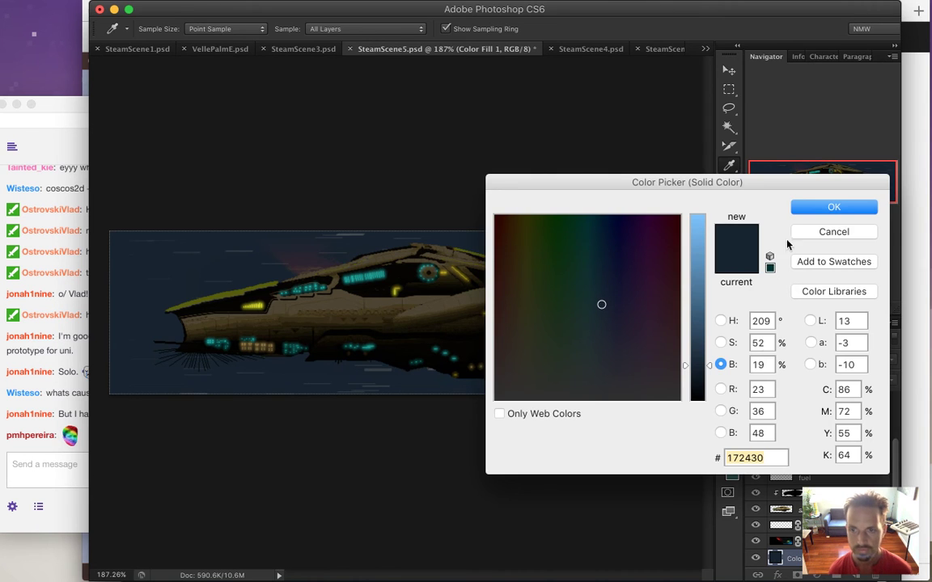
{"action": "left_click", "coordinate": [824, 208]}
Step: Add a solid colour fill layer in #172430 beneath Layer 0 in SteamScene6.psd and delete its layer mask
{"action": "left_click", "coordinate": [705, 48]}
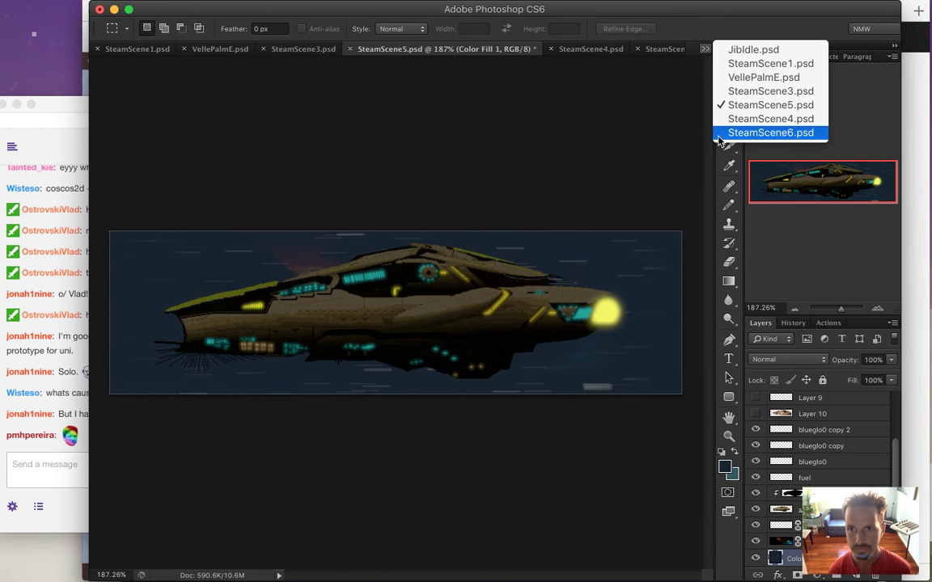
{"action": "left_click", "coordinate": [760, 132]}
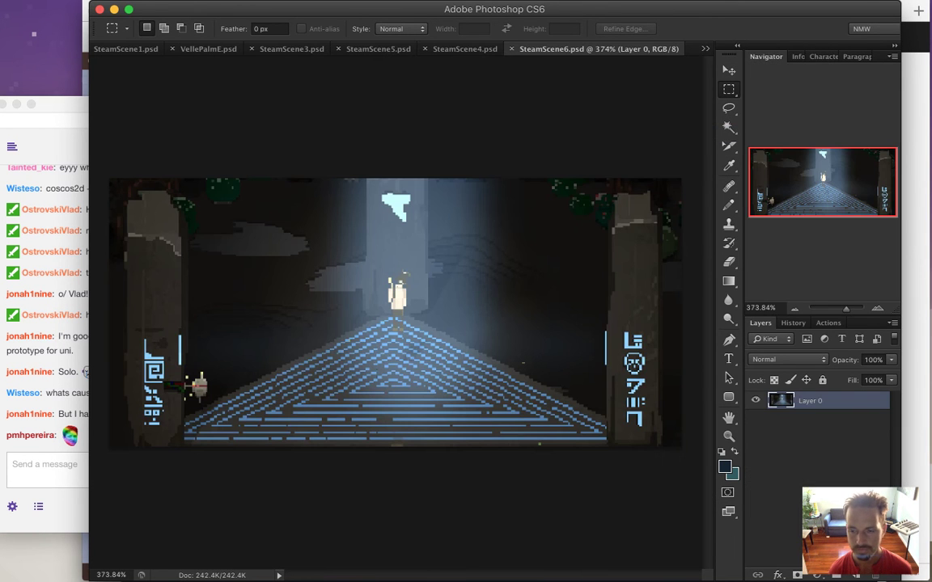
{"action": "left_click", "coordinate": [856, 575]}
{"action": "left_click_drag", "start_coordinate": [809, 400], "coordinate": [789, 442]}
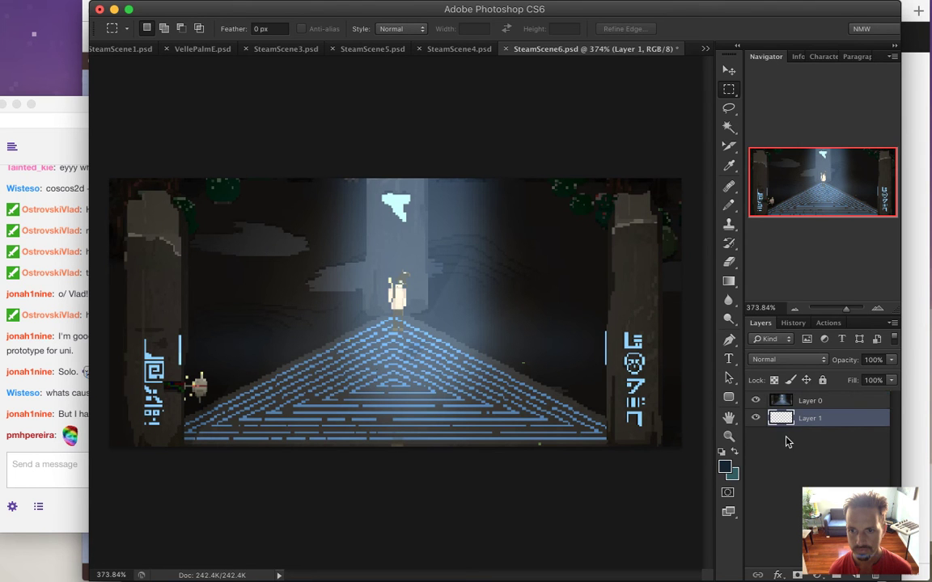
{"action": "left_click", "coordinate": [817, 576]}
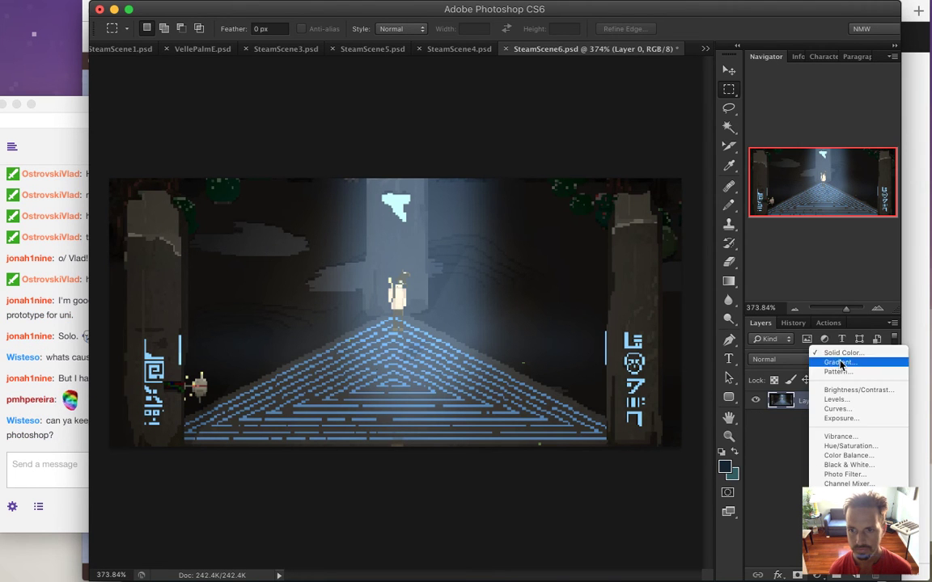
{"action": "left_click", "coordinate": [843, 354]}
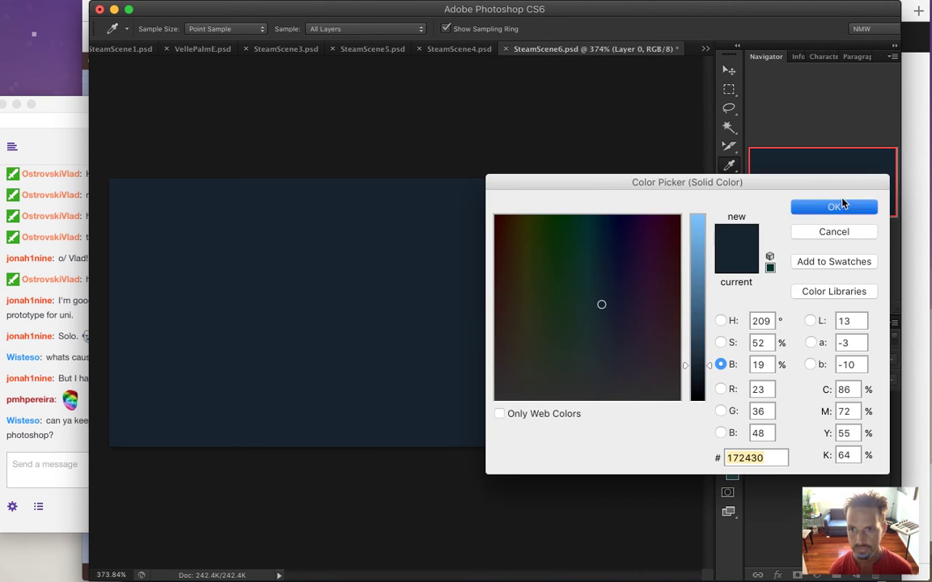
{"action": "left_click", "coordinate": [839, 207]}
{"action": "left_click_drag", "start_coordinate": [779, 395], "coordinate": [807, 440]}
{"action": "right_click", "coordinate": [819, 419]}
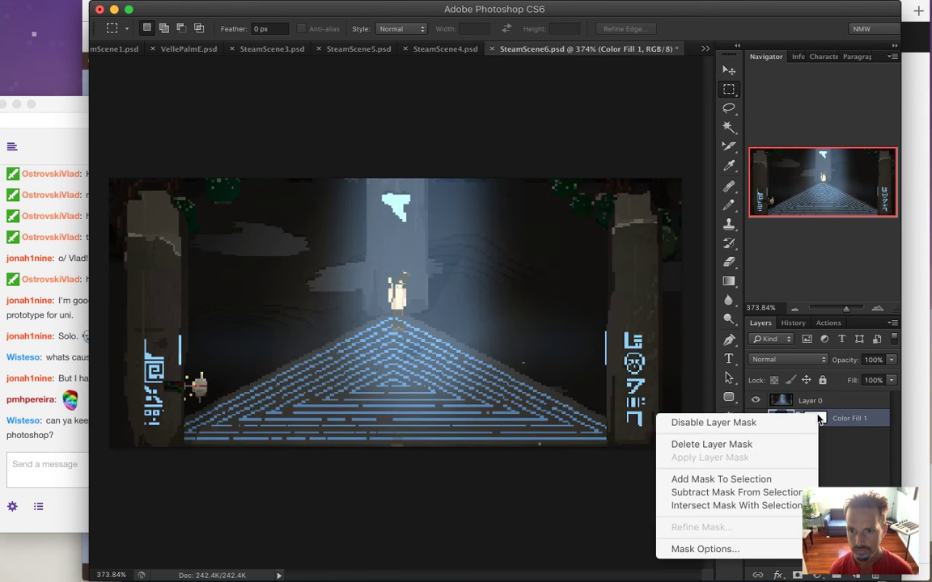
{"action": "left_click", "coordinate": [767, 444]}
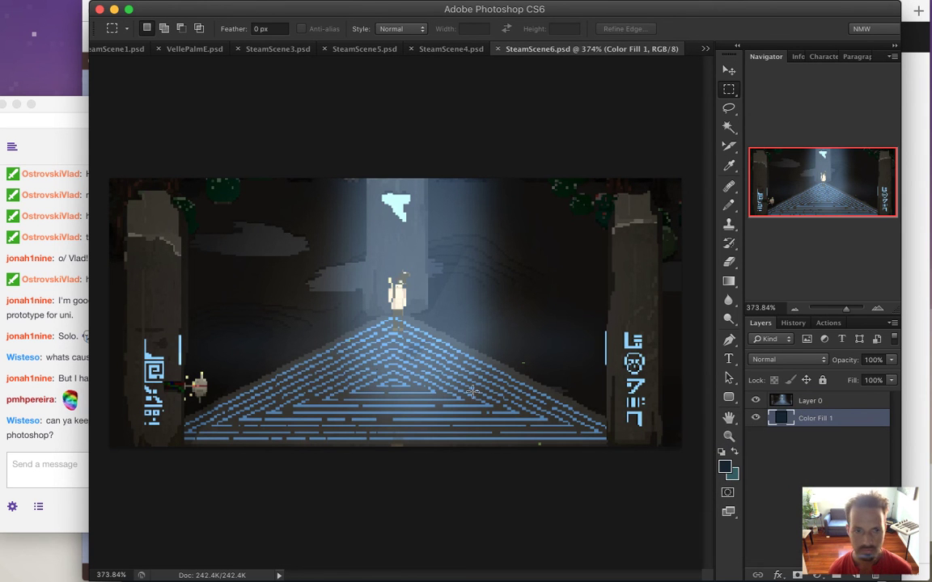
Step: Read the viewers' latest Twitch chat suggestions on how the scene should be zoomed
{"action": "left_click", "coordinate": [67, 453]}
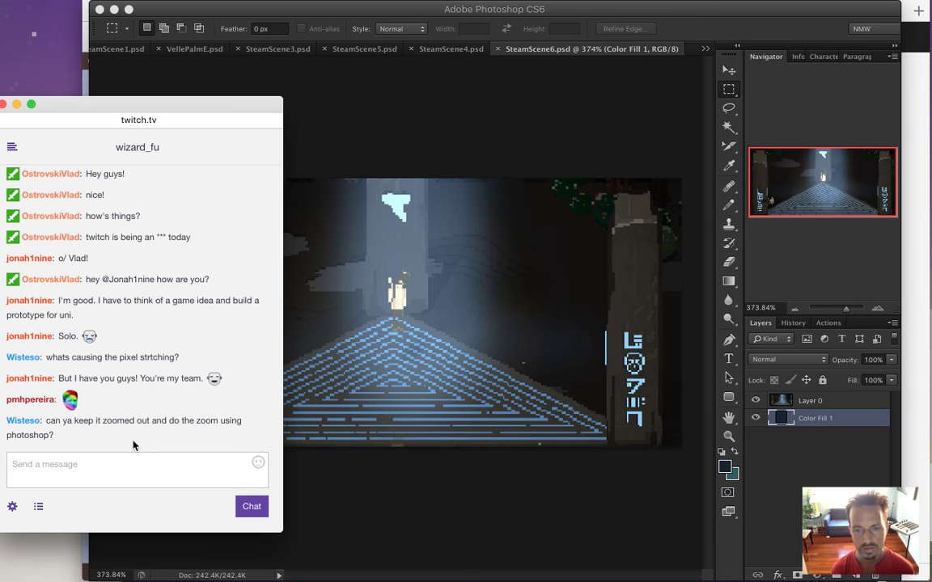
{"action": "left_click", "coordinate": [612, 146]}
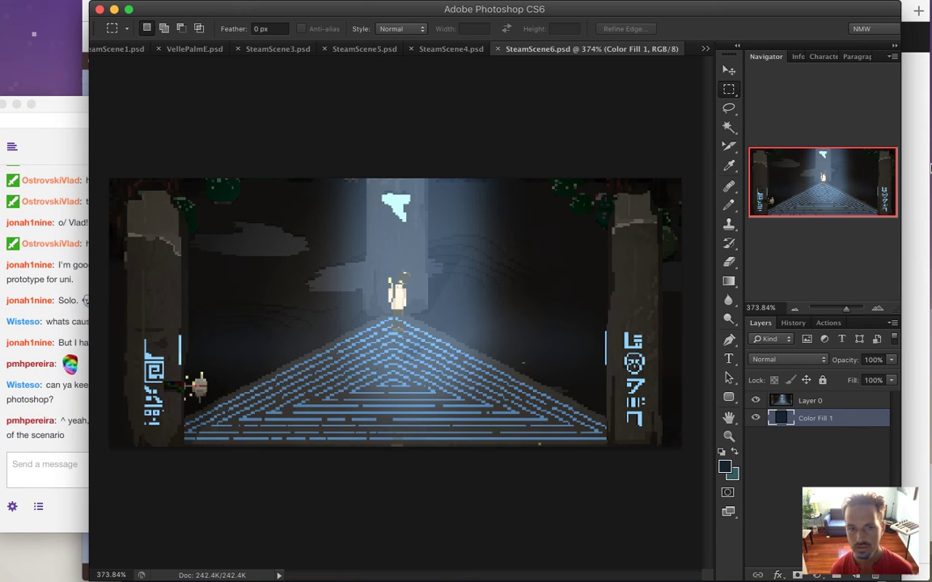
{"action": "mouse_move", "coordinate": [929, 161]}
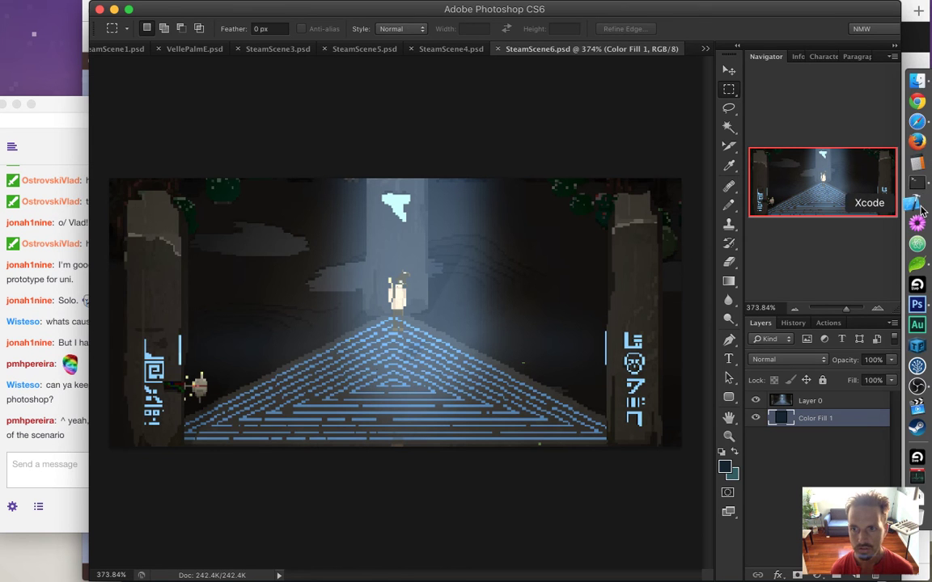
{"action": "key", "text": "super+Tab"}
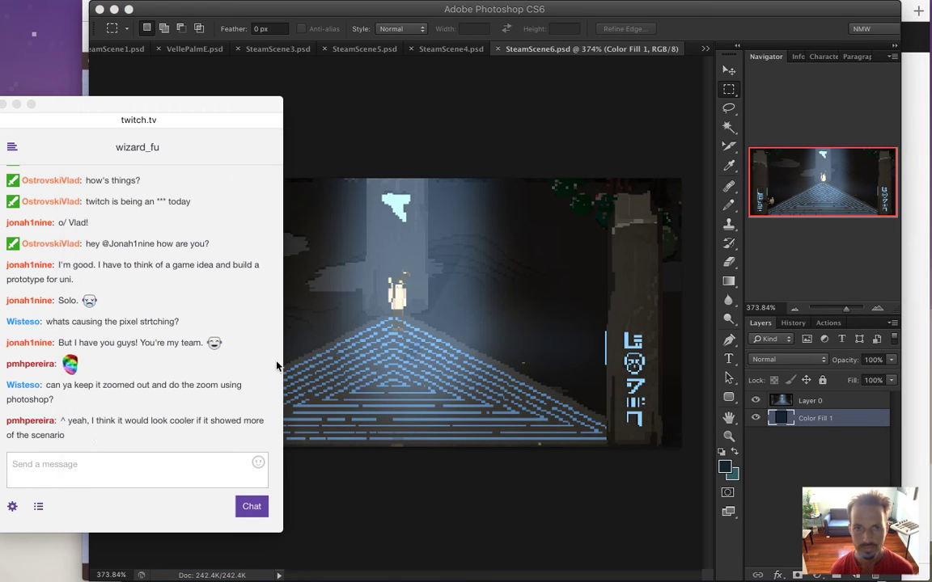
{"action": "left_click", "coordinate": [93, 439]}
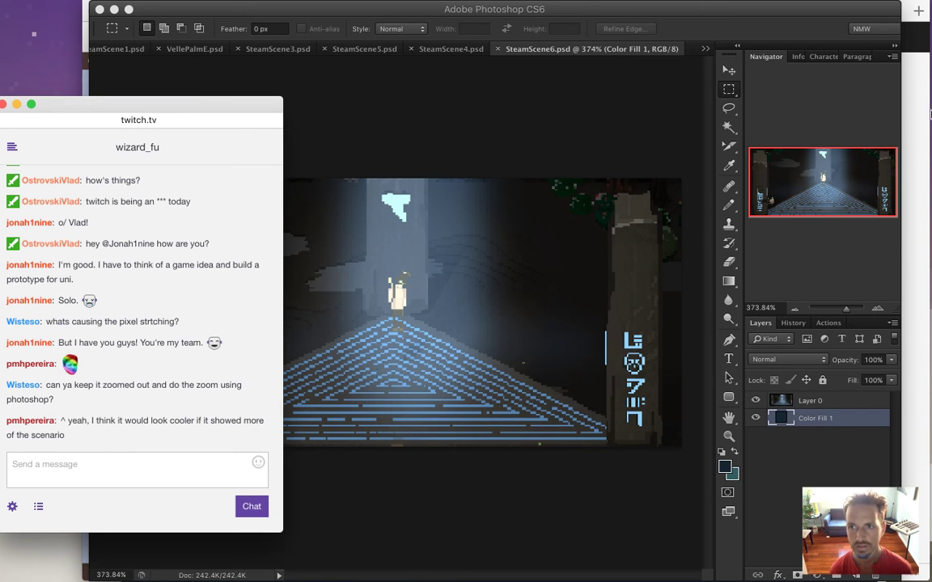
Step: Launch Xcode and open the Songbringer project from its welcome window
{"action": "mouse_move", "coordinate": [917, 100]}
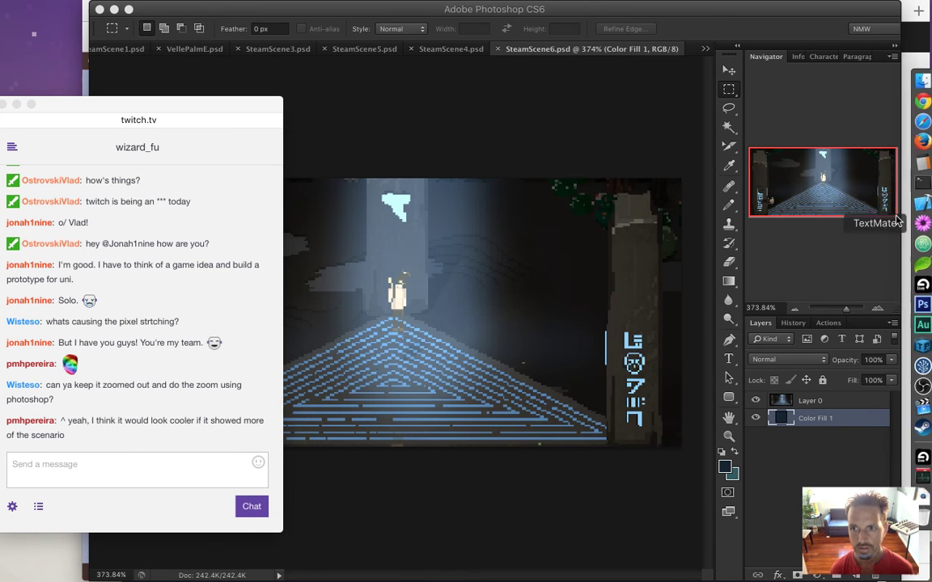
{"action": "left_click", "coordinate": [916, 202]}
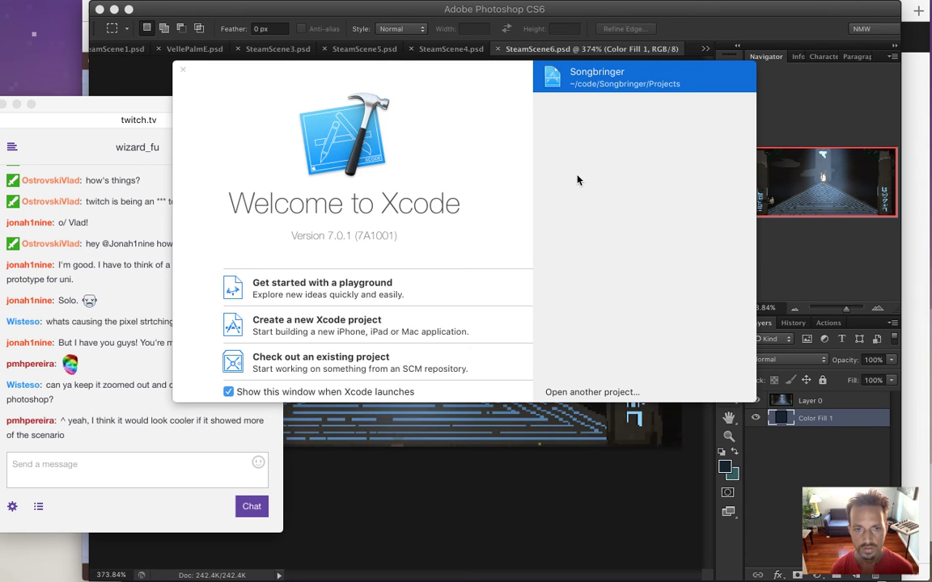
{"action": "key", "text": "Return"}
Step: Switch to Finder and look through the scenes folder for a script file belonging to the 3refill capture
{"action": "key", "text": "super+Tab"}
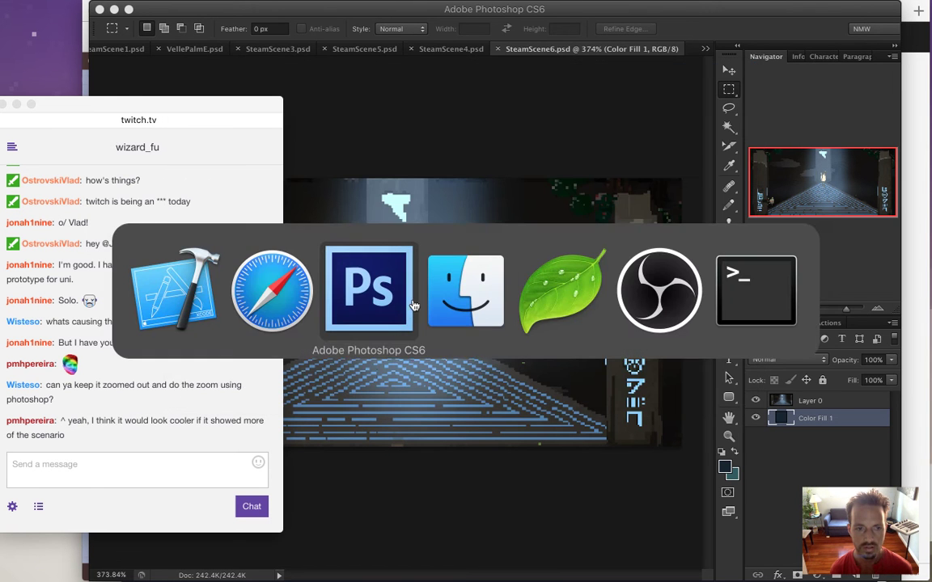
{"action": "left_click", "coordinate": [437, 292]}
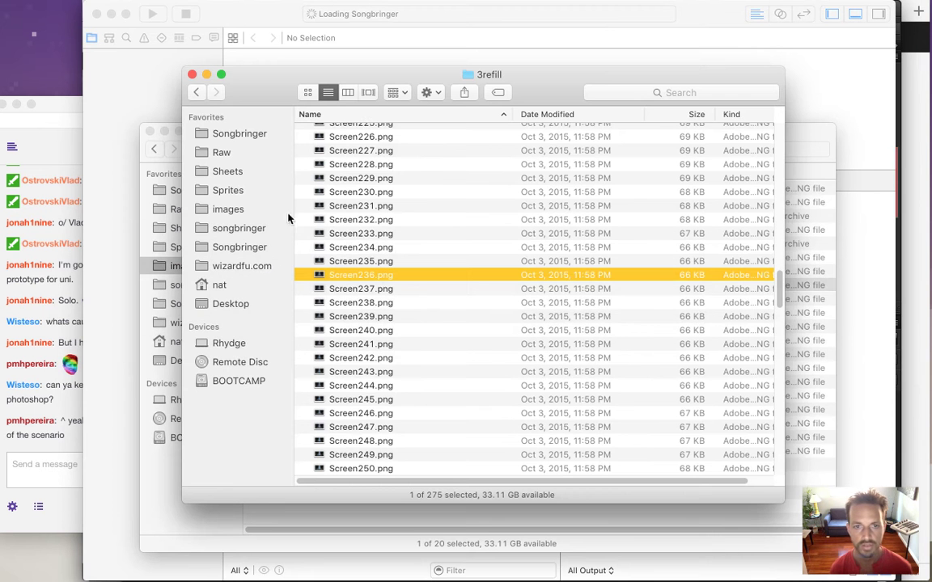
{"action": "left_click", "coordinate": [196, 93]}
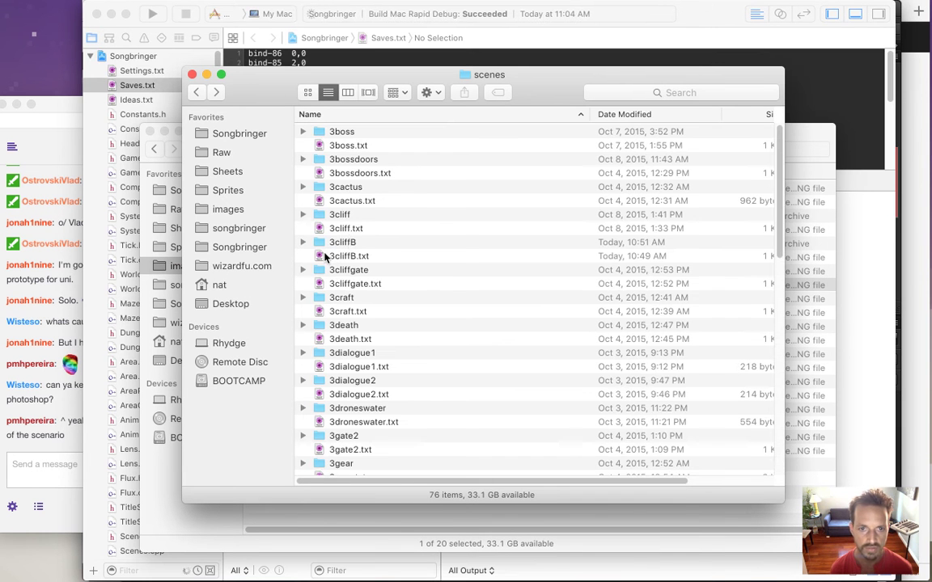
{"action": "left_click_drag", "start_coordinate": [779, 225], "coordinate": [753, 359]}
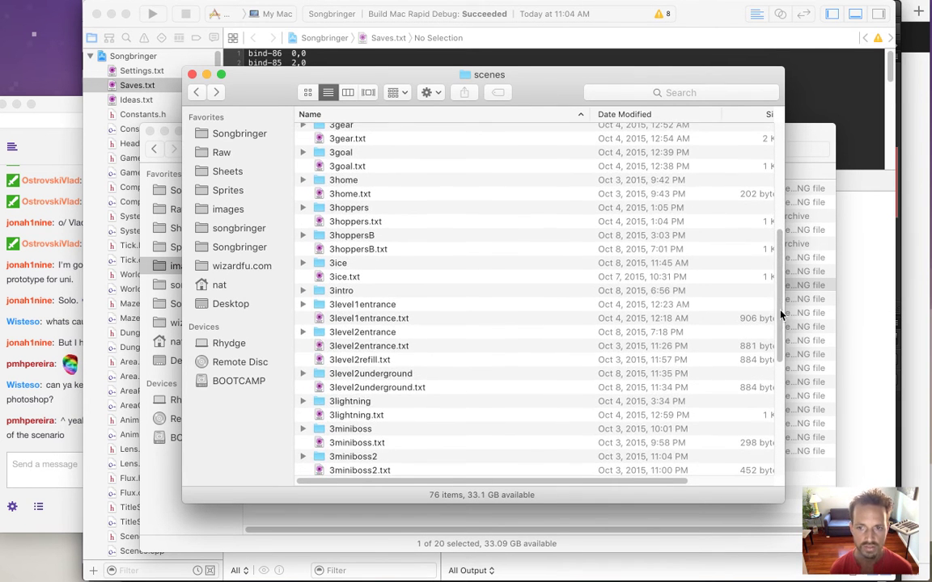
{"action": "scroll", "coordinate": [752, 359], "scroll_direction": "down", "scroll_amount": 8}
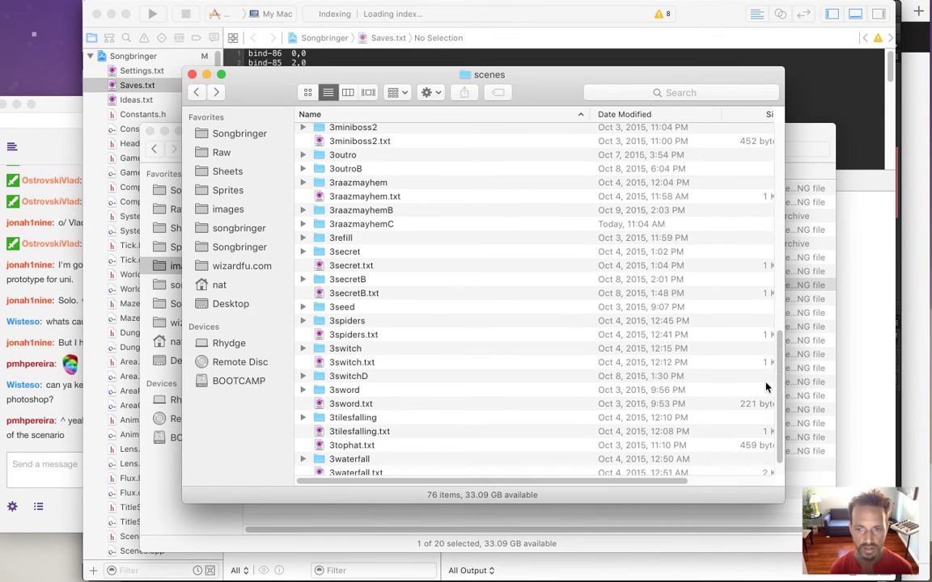
{"action": "left_click_drag", "start_coordinate": [783, 370], "coordinate": [781, 391]}
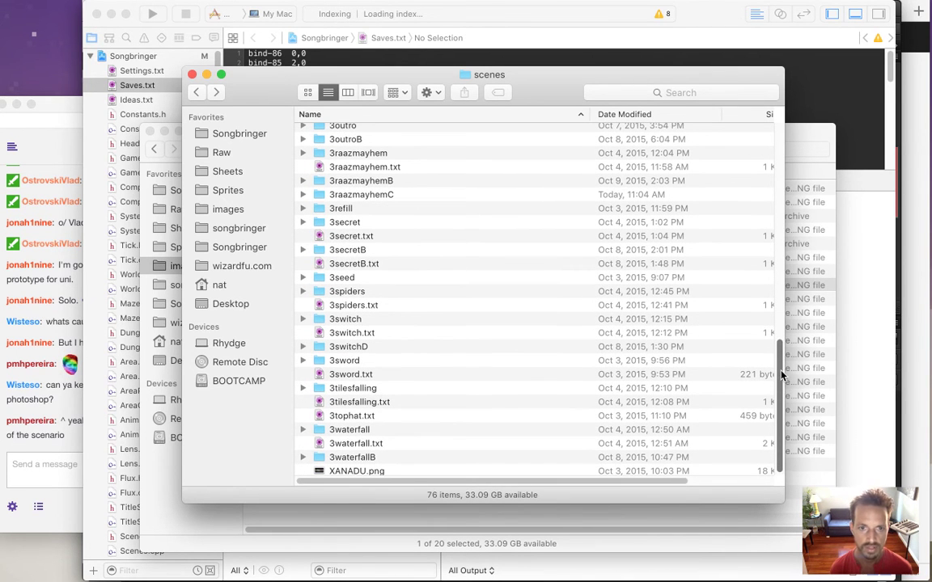
{"action": "left_click", "coordinate": [303, 208]}
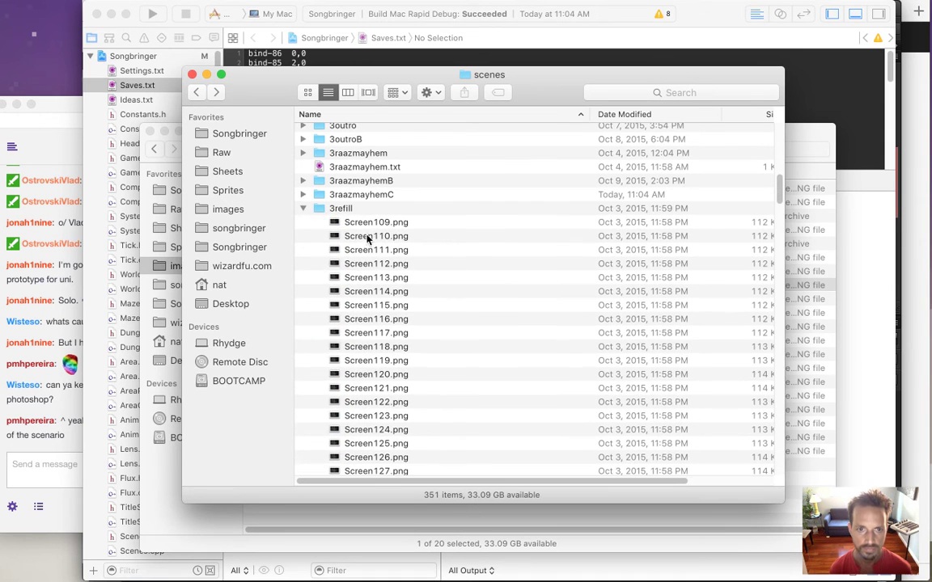
{"action": "left_click", "coordinate": [303, 209]}
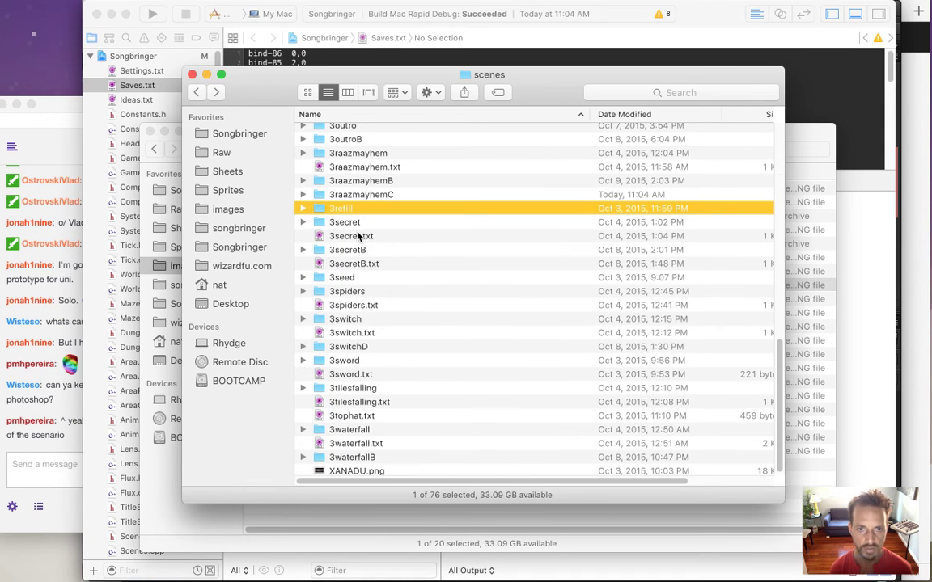
Step: Run Songbringer from Xcode, quit the game and examine the overworld map printed in the console output
{"action": "left_click", "coordinate": [829, 111]}
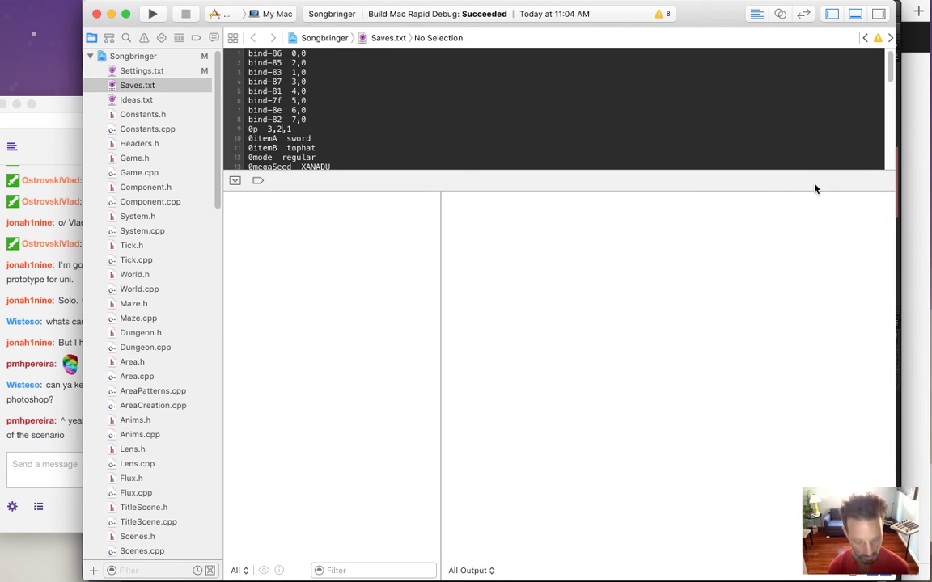
{"action": "key", "text": "super+r"}
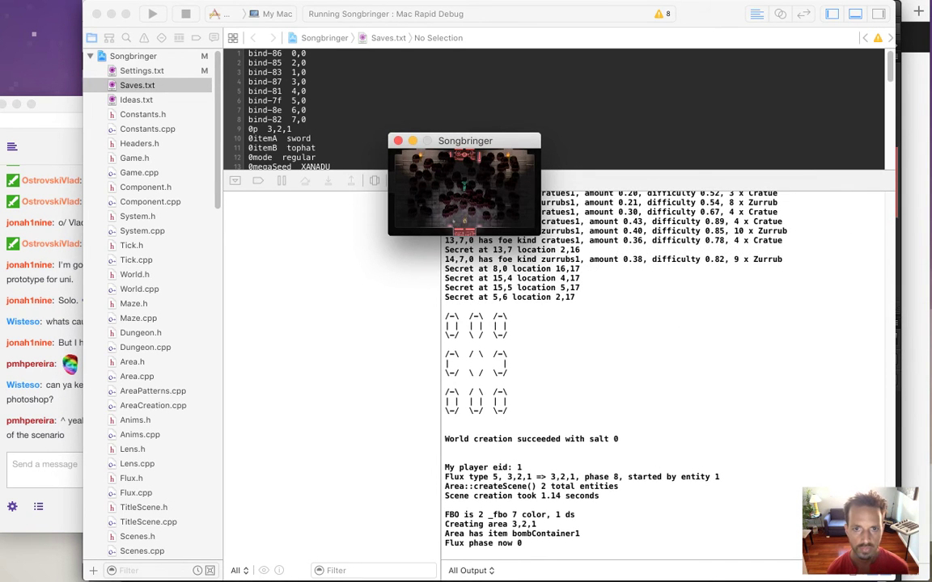
{"action": "key", "text": "super+q"}
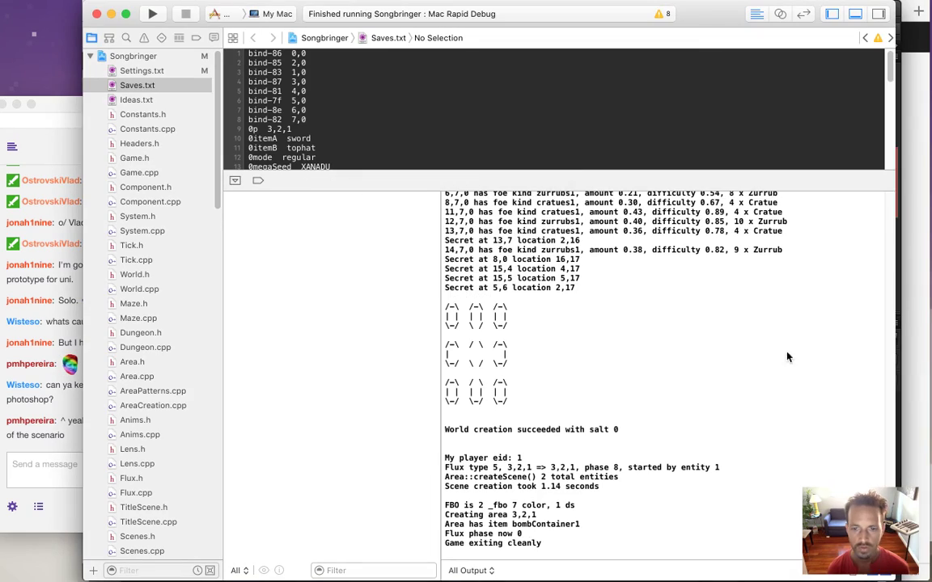
{"action": "scroll", "coordinate": [864, 357], "scroll_direction": "up", "scroll_amount": 20}
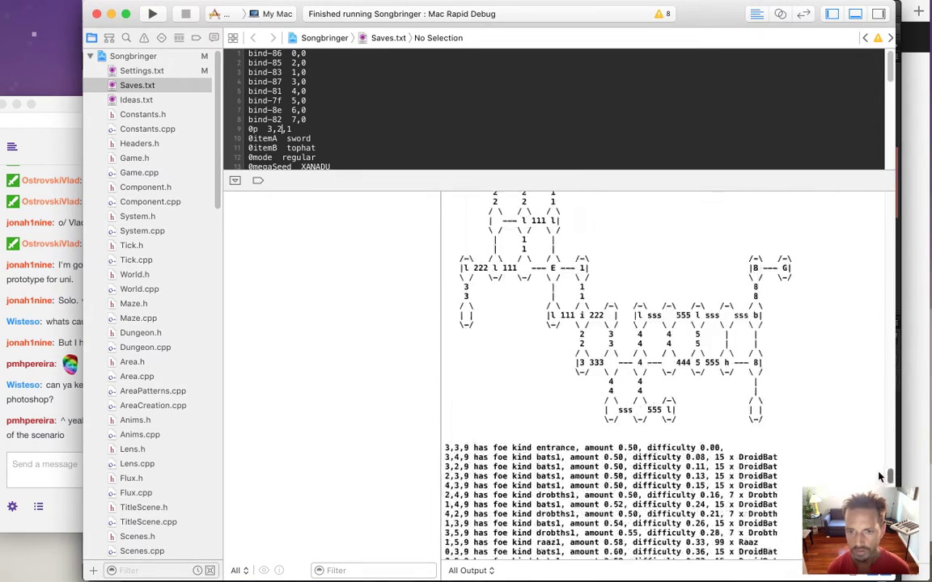
{"action": "scroll", "coordinate": [864, 357], "scroll_direction": "up", "scroll_amount": 15}
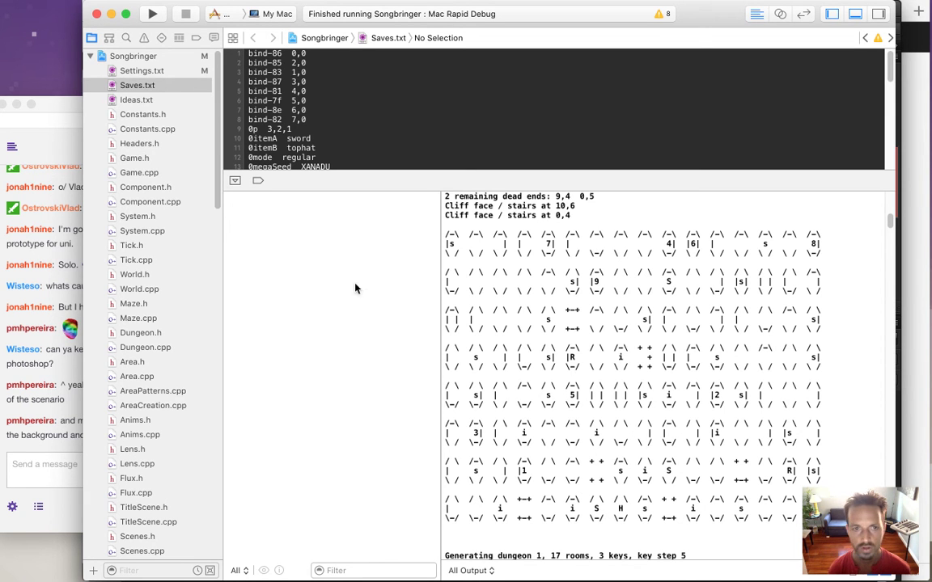
Step: Set the 0p player position in Saves.txt to 5,4,1
{"action": "key", "text": "Left"}
{"action": "key", "text": "Left"}
{"action": "key", "text": "BackSpace"}
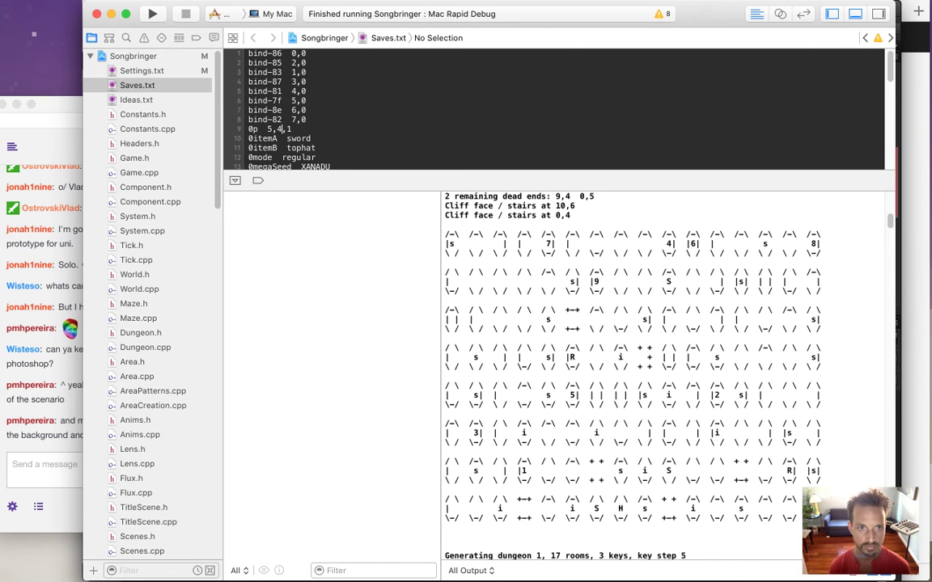
Step: Read the viewers' Twitch chat comments about the halo and beam, compare them with SteamScene6.psd and return to Xcode
{"action": "left_click", "coordinate": [62, 421]}
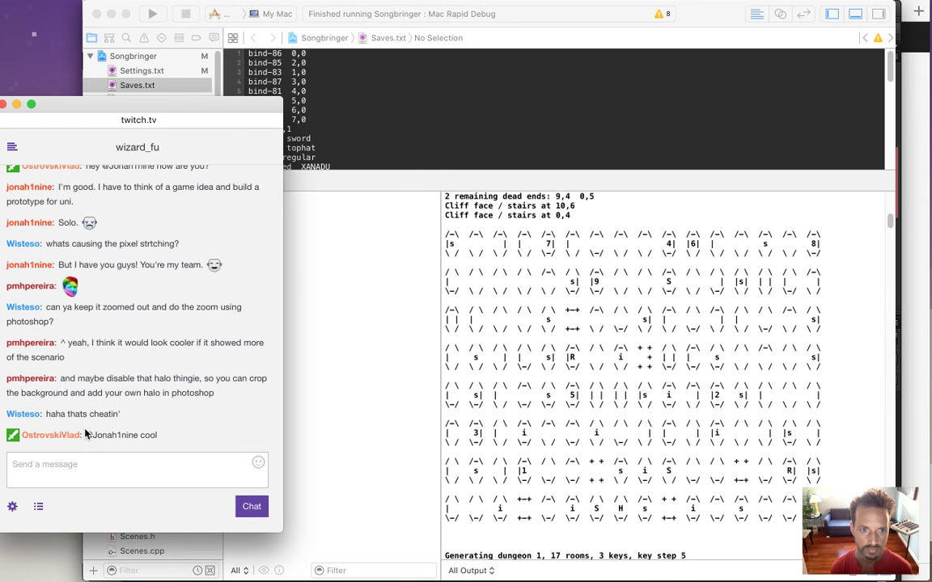
{"action": "key", "text": "super+Tab"}
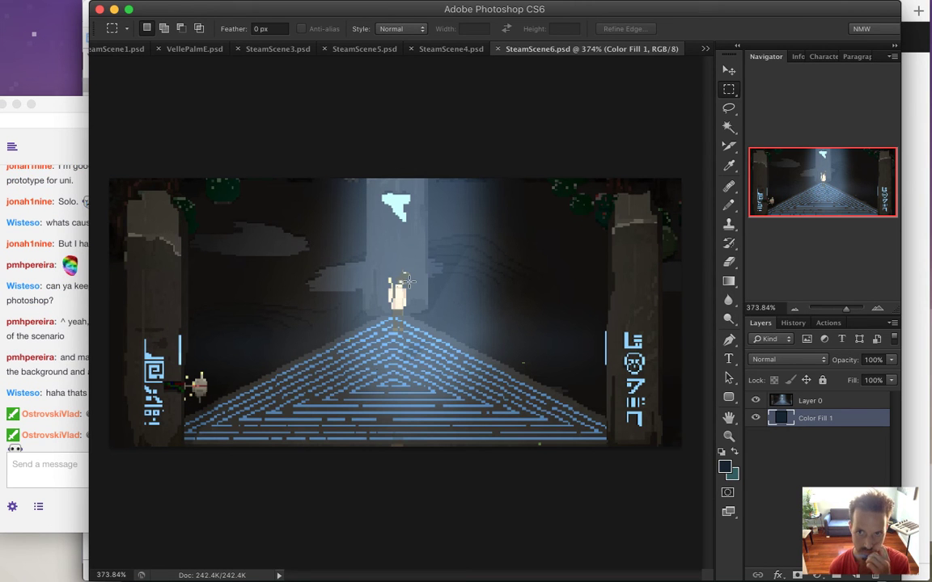
{"action": "left_click", "coordinate": [50, 395]}
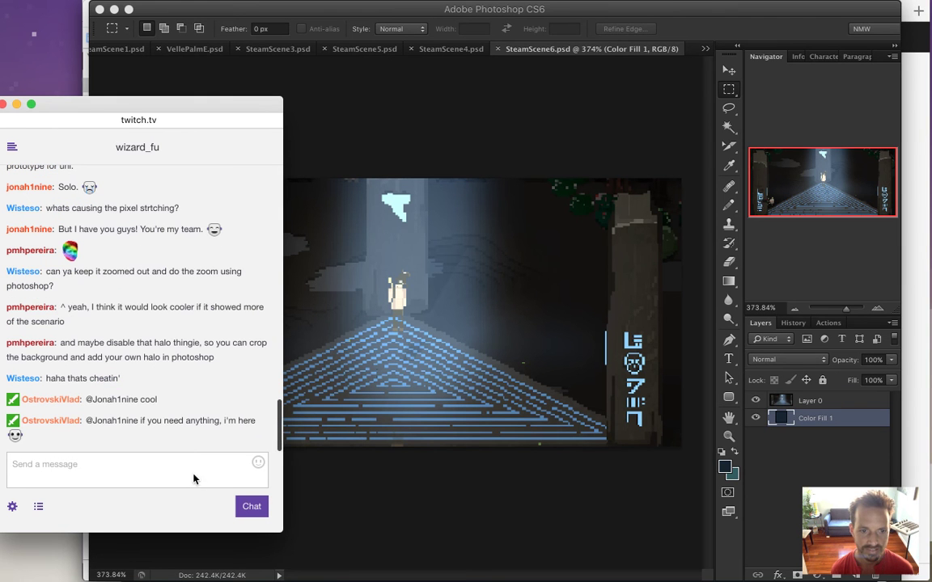
{"action": "left_click", "coordinate": [456, 500]}
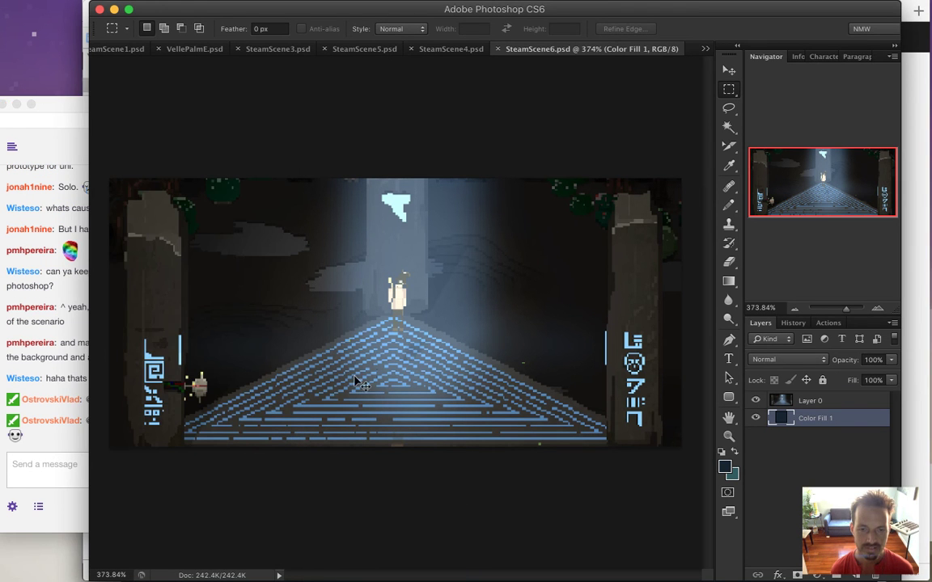
{"action": "key", "text": "super+Tab"}
{"action": "key", "text": "super+Tab"}
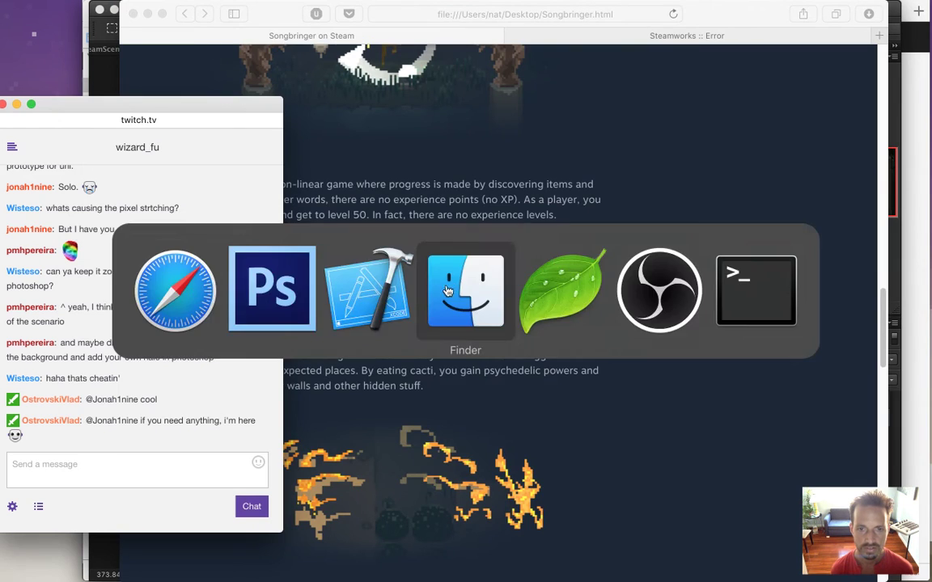
{"action": "left_click", "coordinate": [379, 306]}
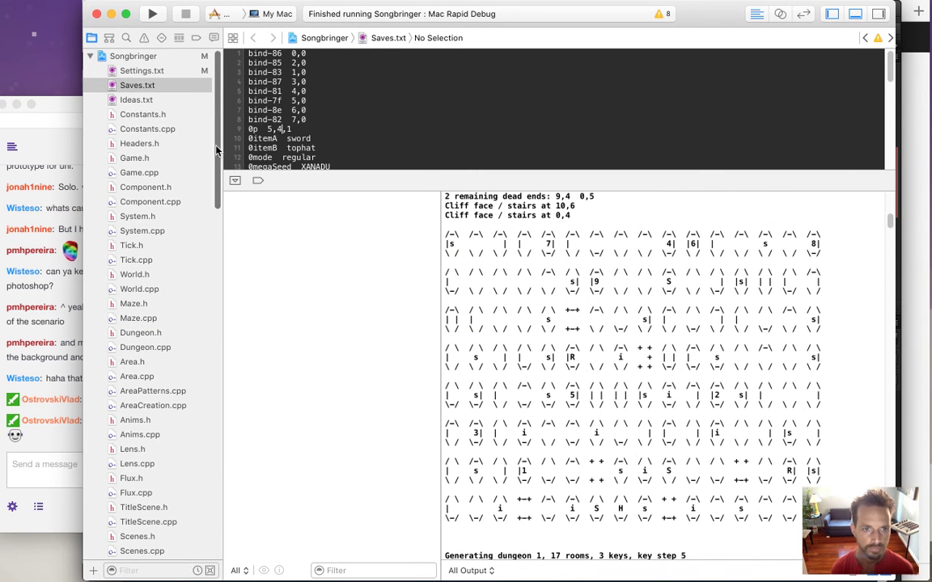
Step: Test-run Songbringer, quit the game and set the 0p player position in Saves.txt to 5,4,0
{"action": "scroll", "coordinate": [210, 186], "scroll_direction": "down", "scroll_amount": 10}
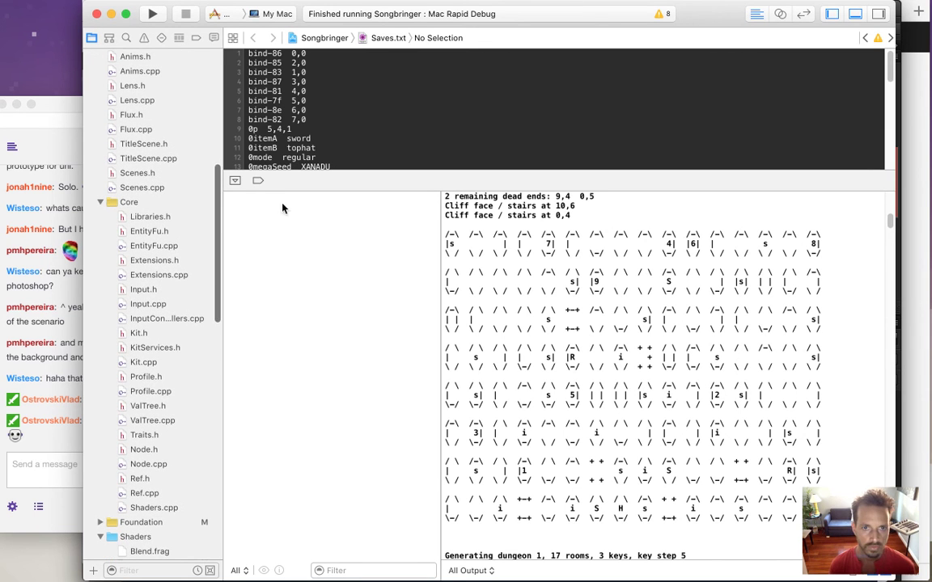
{"action": "left_click", "coordinate": [327, 148]}
{"action": "key", "text": "super+r"}
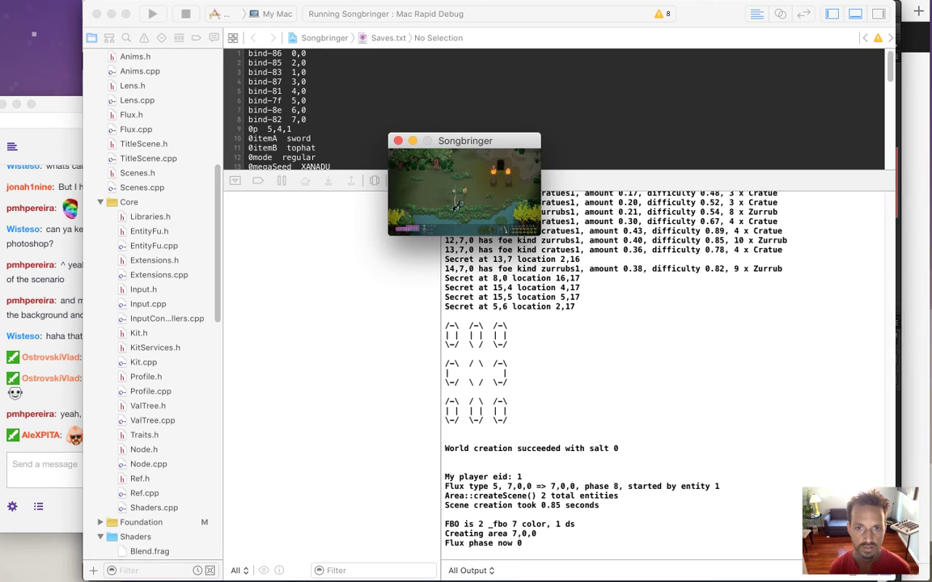
{"action": "key", "text": "super+q"}
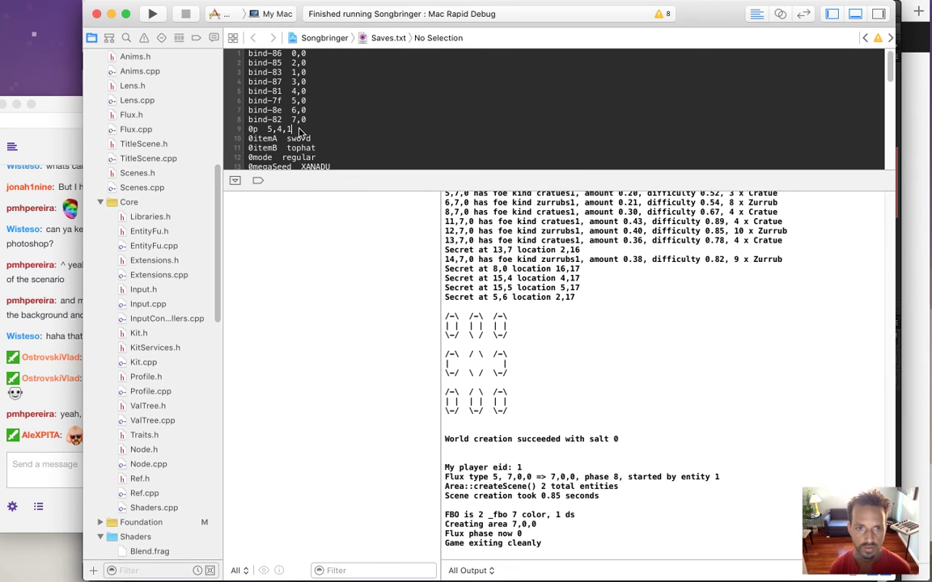
{"action": "key", "text": "BackSpace"}
{"action": "type", "text": "0"}
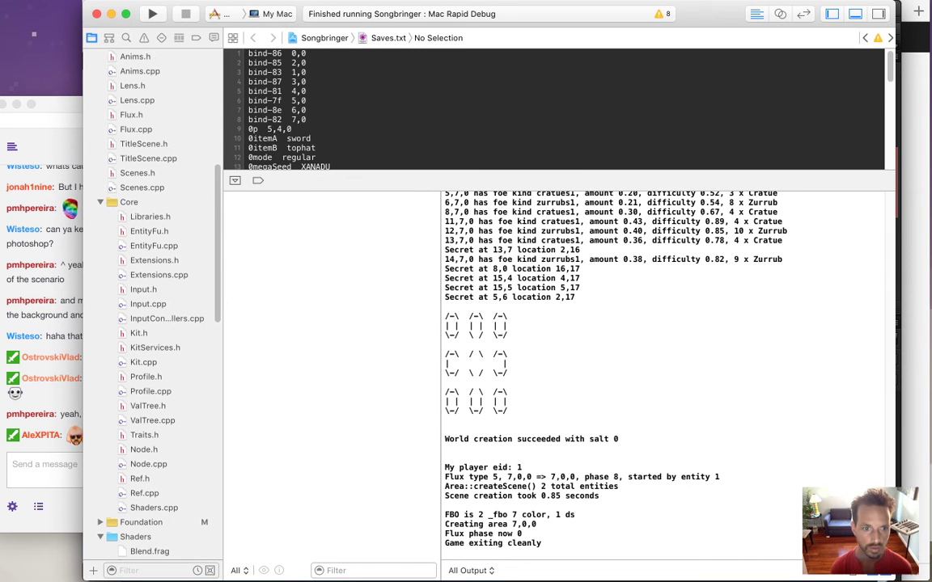
Step: Reply in the Twitch chat with the BCWarrior emote
{"action": "left_click", "coordinate": [49, 417]}
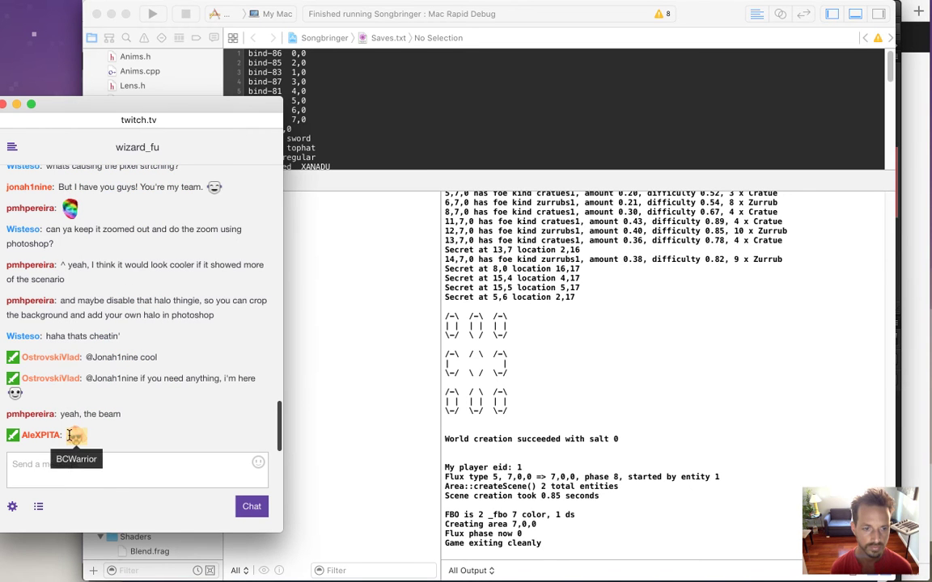
{"action": "left_click", "coordinate": [120, 478]}
{"action": "type", "text": "BCWarrior"}
{"action": "key", "text": "Return"}
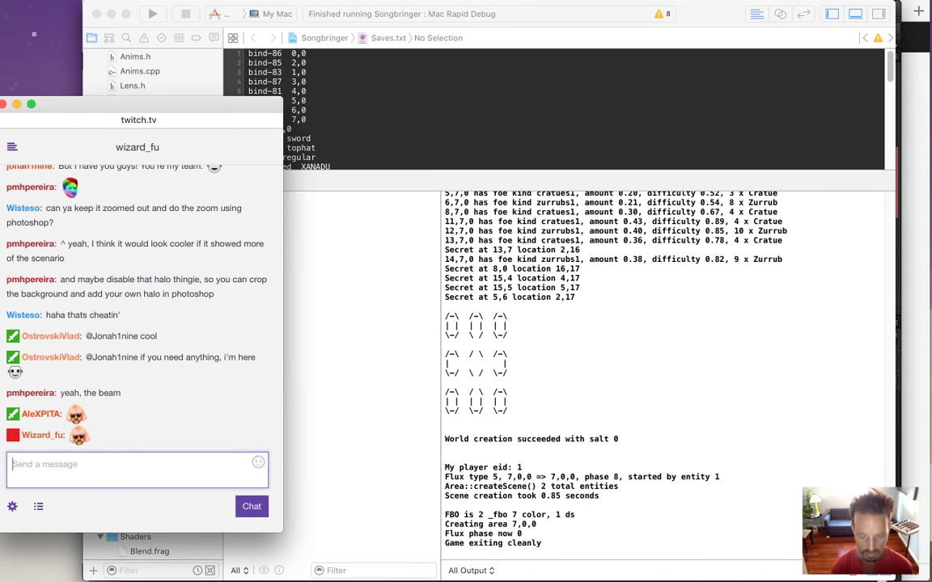
Step: Run Songbringer from Xcode with the 5,4,0 start position to check the healing-columns area, and quit the game
{"action": "left_click", "coordinate": [572, 128]}
{"action": "key", "text": "super+r"}
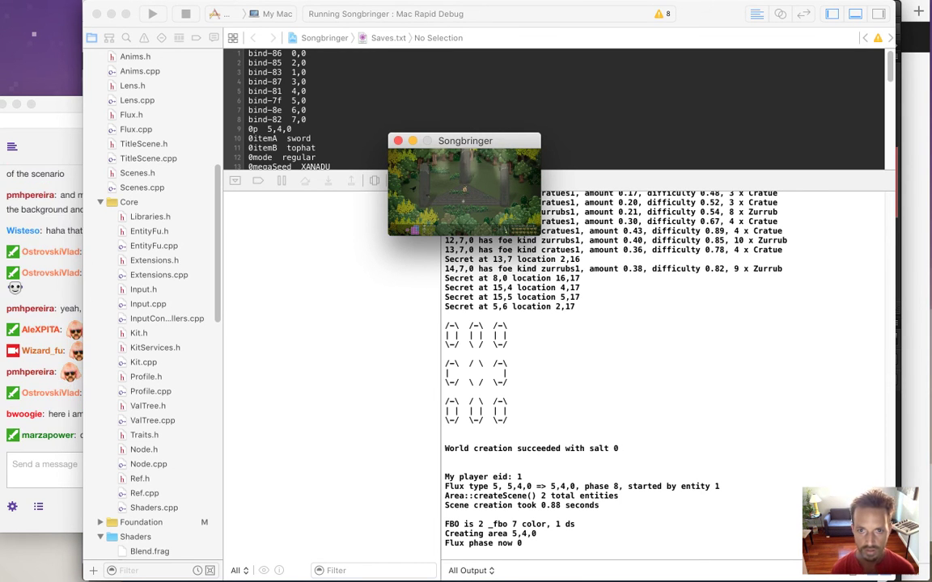
{"action": "key", "text": "super+q"}
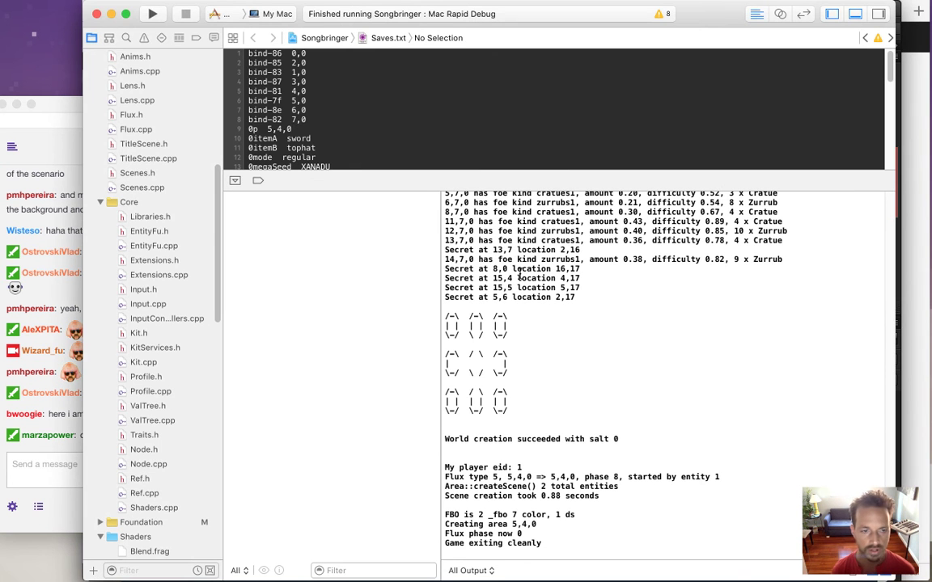
Step: Read the newest viewer replies in the Twitch chat
{"action": "left_click", "coordinate": [70, 421]}
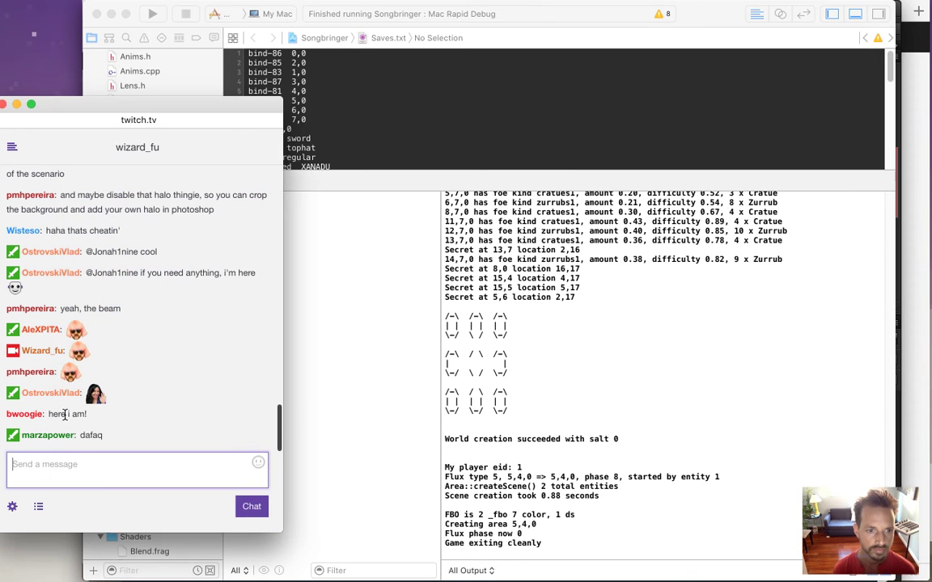
{"action": "left_click_drag", "start_coordinate": [59, 393], "coordinate": [82, 396]}
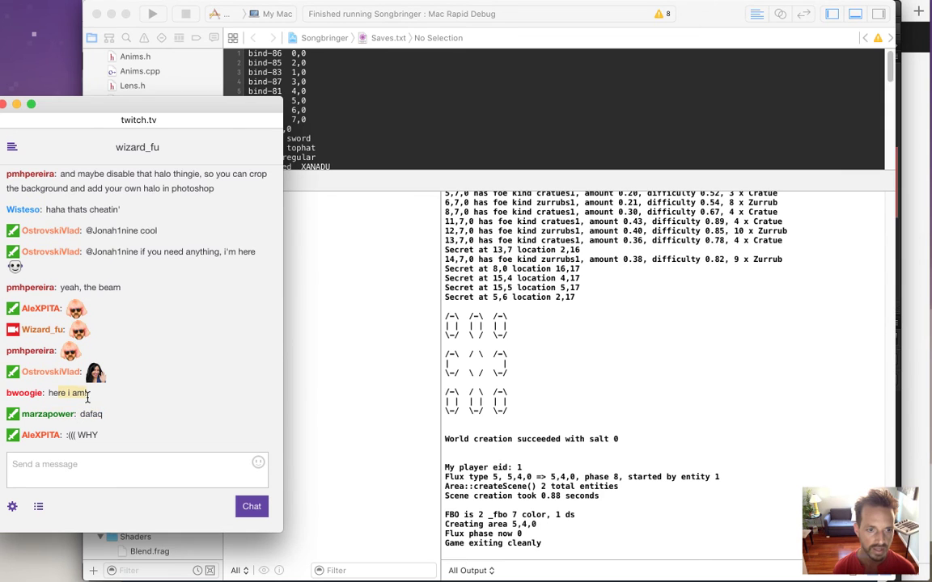
Step: Return to Xcode and open Settings.txt of the Songbringer project
{"action": "left_click", "coordinate": [431, 142]}
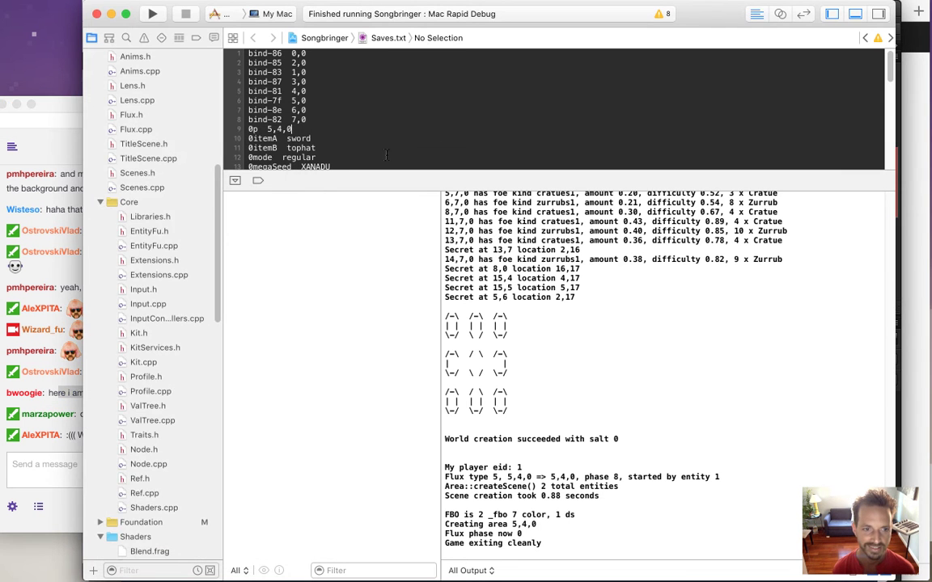
{"action": "scroll", "coordinate": [194, 175], "scroll_direction": "up", "scroll_amount": 10}
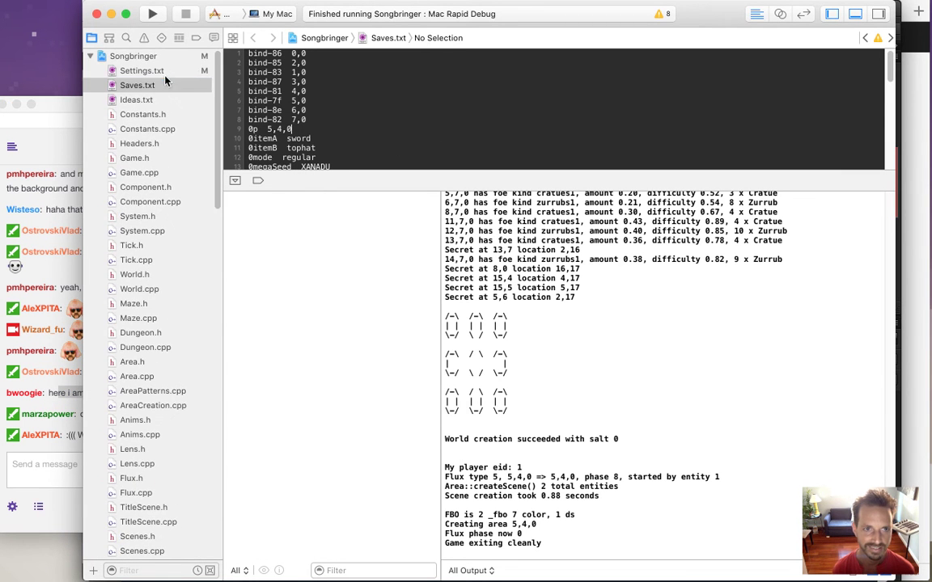
{"action": "left_click", "coordinate": [194, 71]}
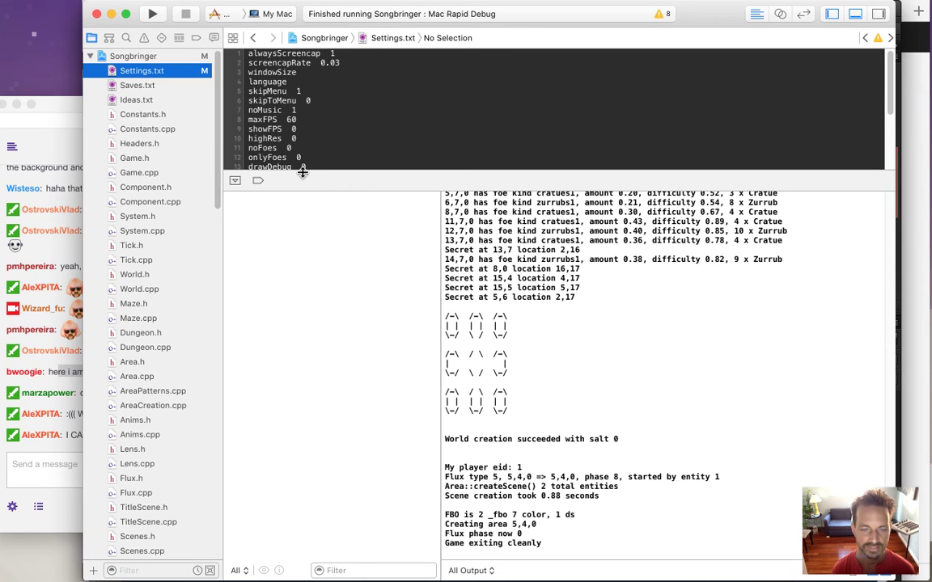
Step: Set initialHP to 0 and initialHurt to 2.0 in Settings.txt, enlarging the editor to show all settings
{"action": "left_click", "coordinate": [361, 183]}
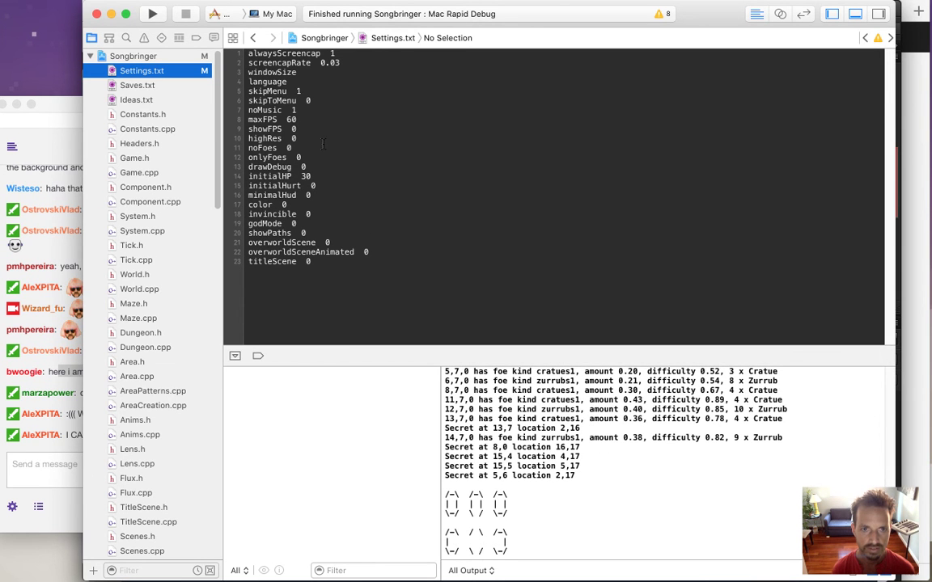
{"action": "key", "text": "BackSpace"}
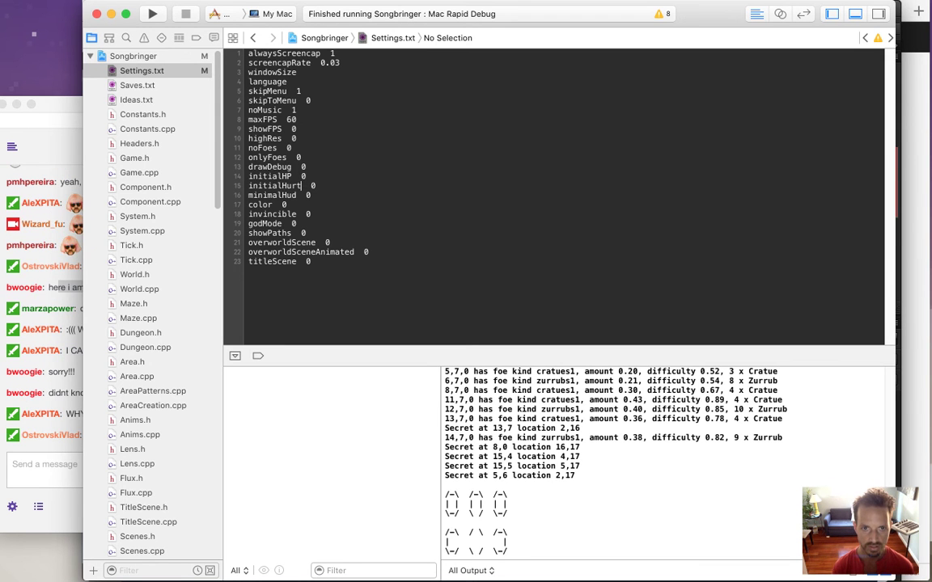
{"action": "left_click", "coordinate": [311, 186]}
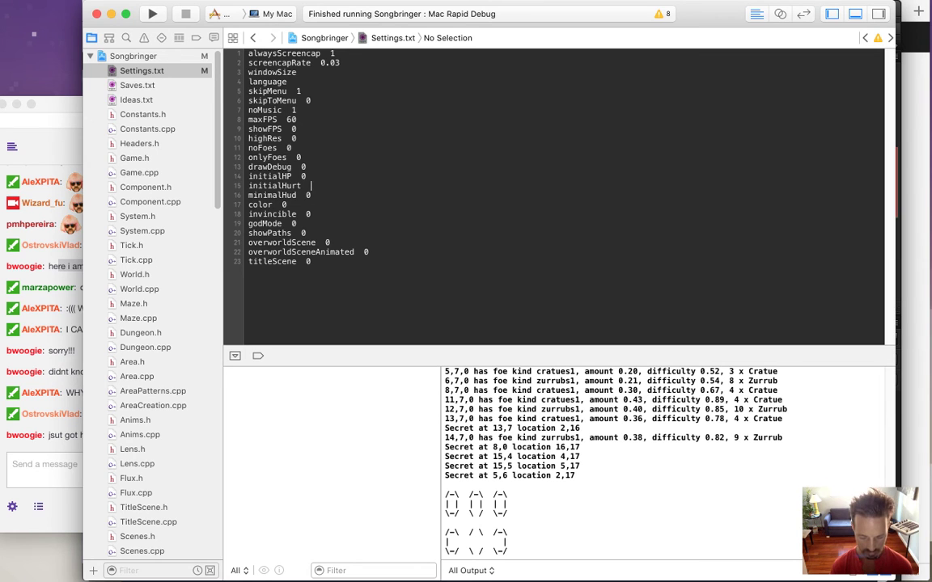
Step: Run Songbringer with the edited settings to capture the healing-columns scene, raise the system volume, and quit the game
{"action": "key", "text": "super+r"}
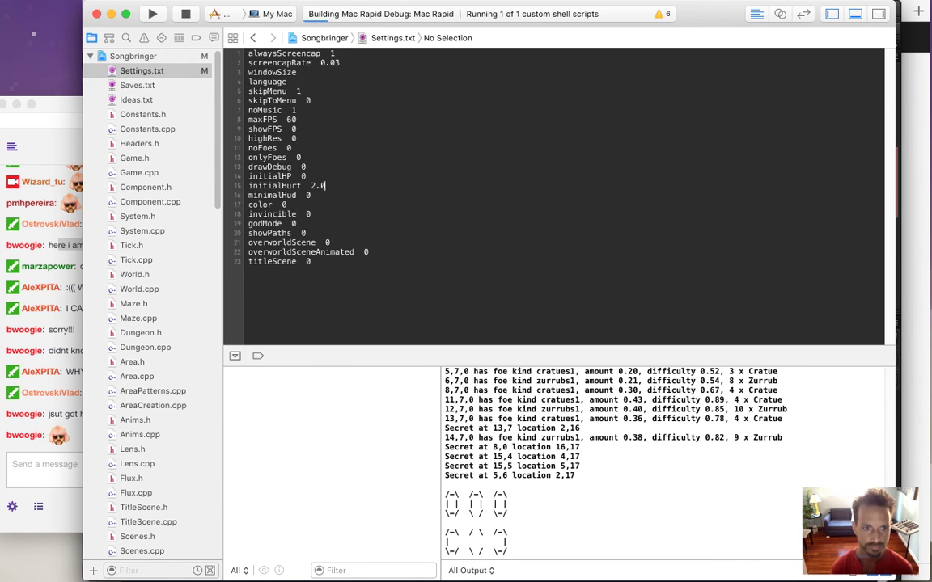
{"action": "left_click", "coordinate": [68, 418]}
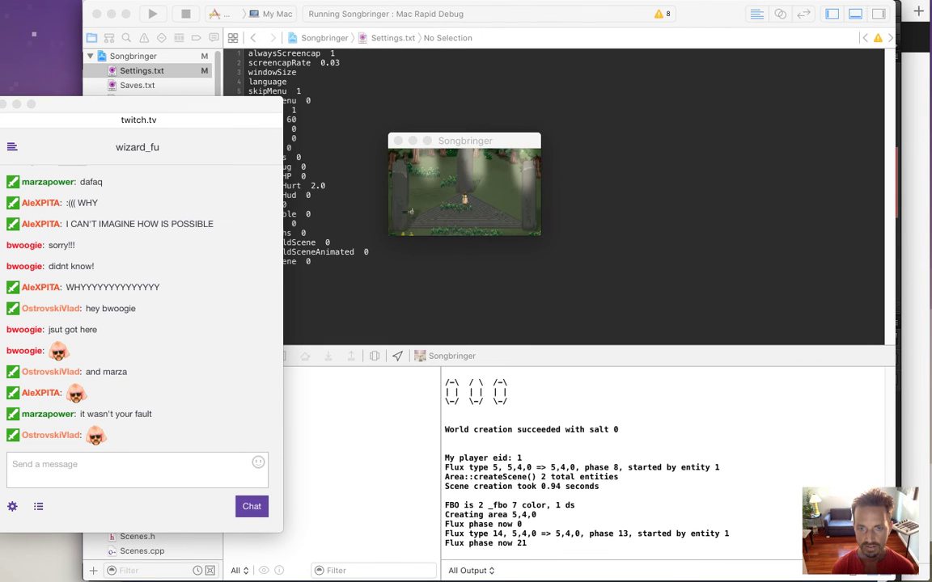
{"action": "key", "text": "XF86AudioRaiseVolume"}
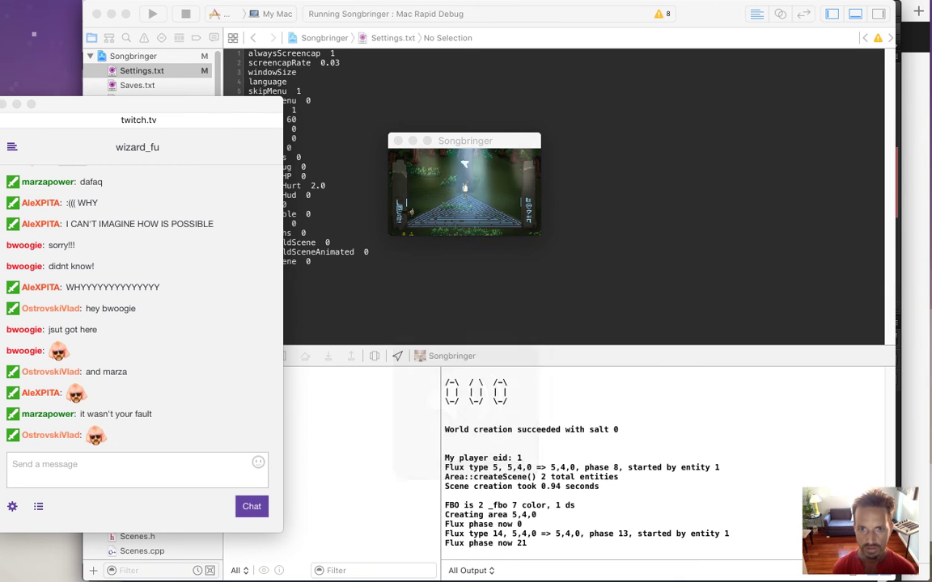
{"action": "key", "text": "super+q"}
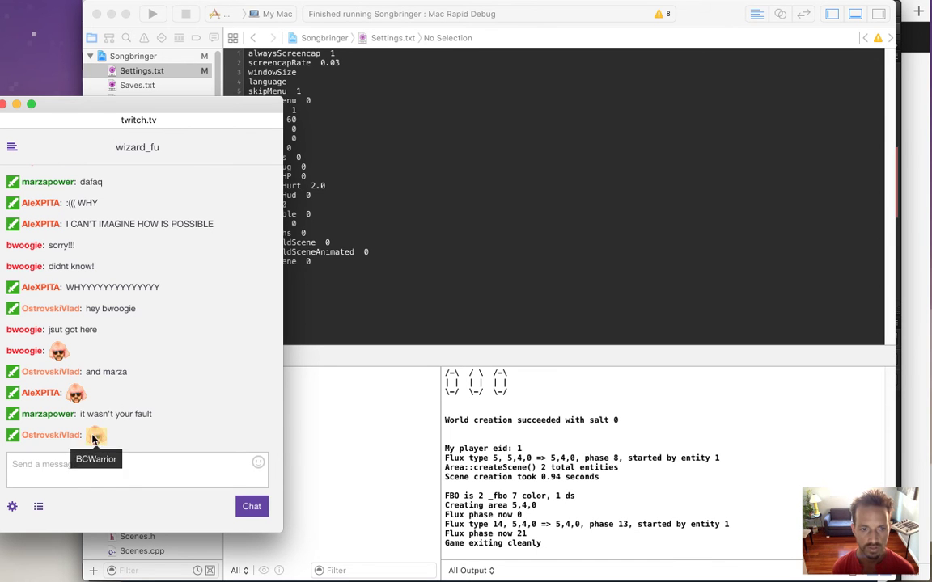
Step: Send the BCWarrior emote as a reply in the Twitch chat
{"action": "left_click", "coordinate": [112, 465]}
{"action": "type", "text": "BCWarrior"}
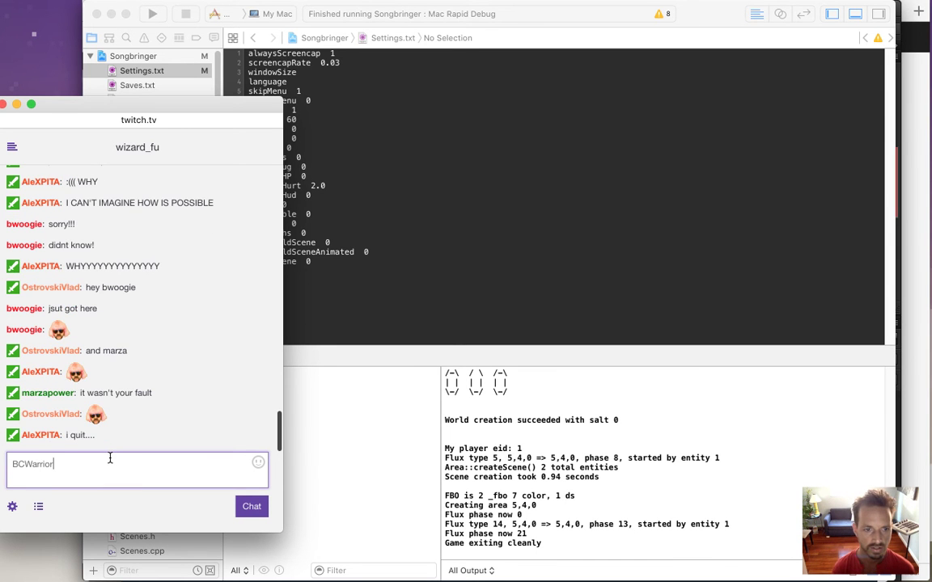
{"action": "key", "text": "Return"}
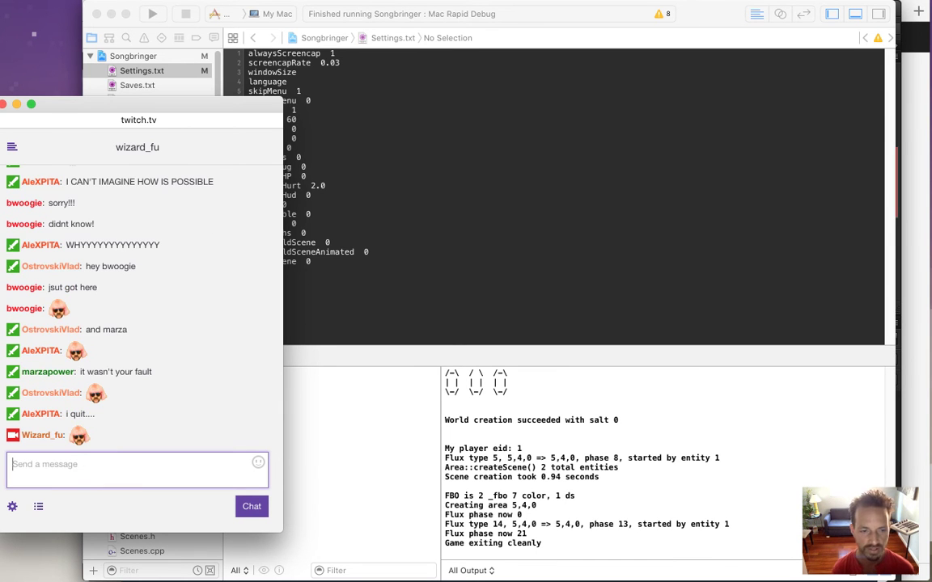
Step: Look through the project's file list in Xcode, and select the viewer's jib easter-egg suggestion in the Twitch chat
{"action": "left_click", "coordinate": [472, 210]}
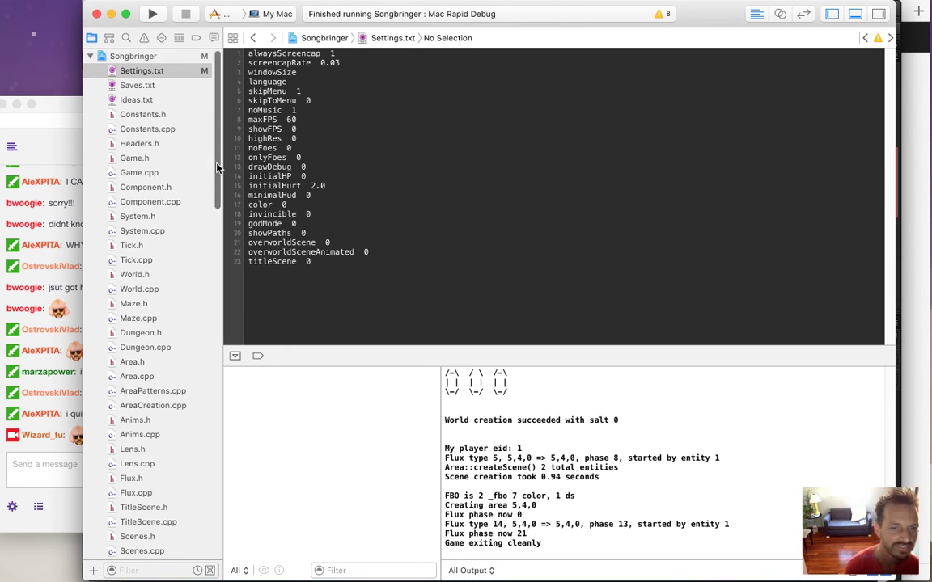
{"action": "scroll", "coordinate": [195, 178], "scroll_direction": "down", "scroll_amount": 10}
{"action": "scroll", "coordinate": [209, 317], "scroll_direction": "down", "scroll_amount": 5}
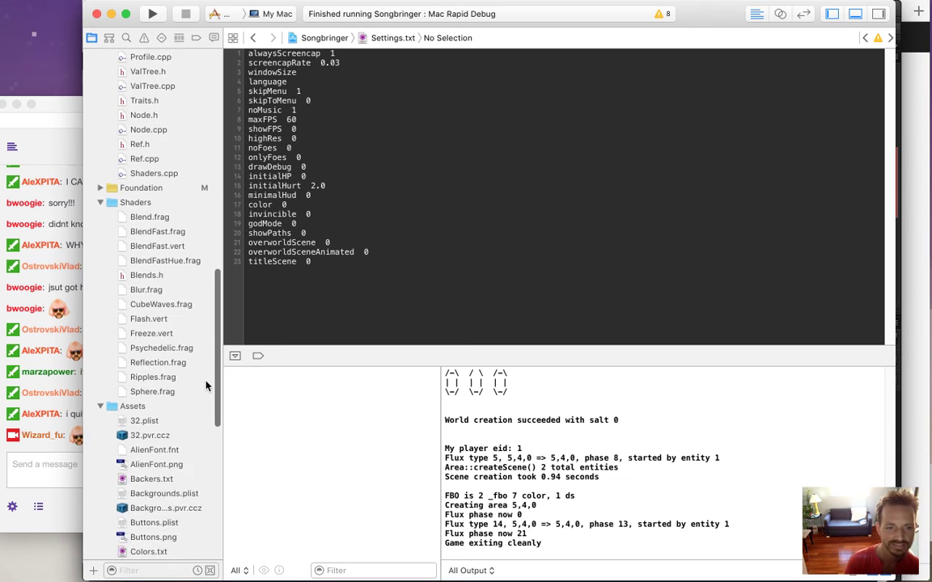
{"action": "scroll", "coordinate": [206, 397], "scroll_direction": "down", "scroll_amount": 5}
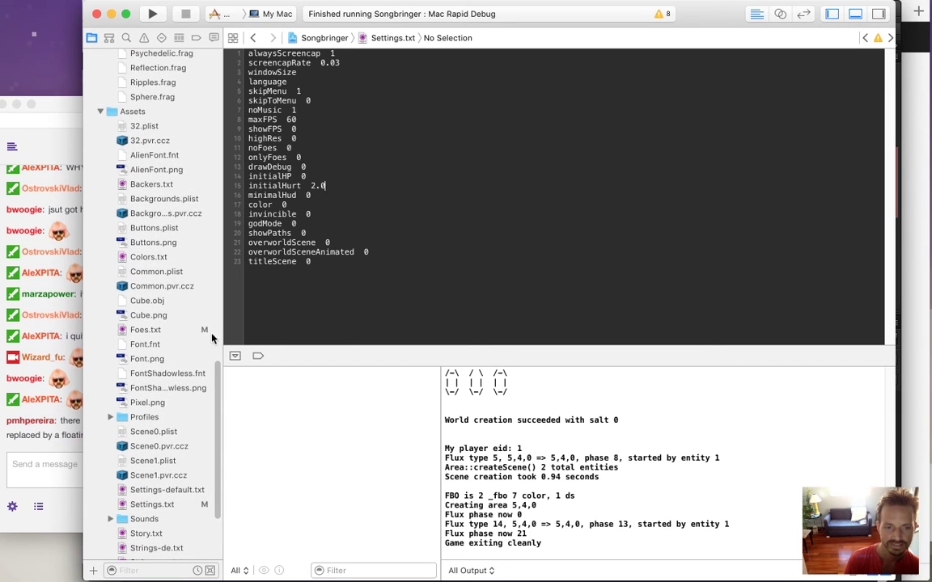
{"action": "left_click", "coordinate": [65, 422]}
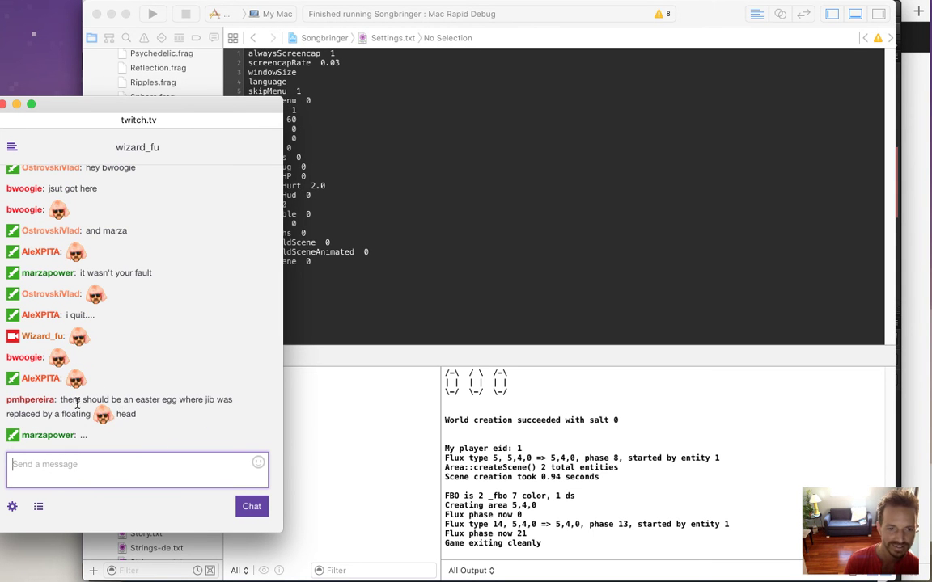
{"action": "left_click_drag", "start_coordinate": [61, 400], "coordinate": [132, 415]}
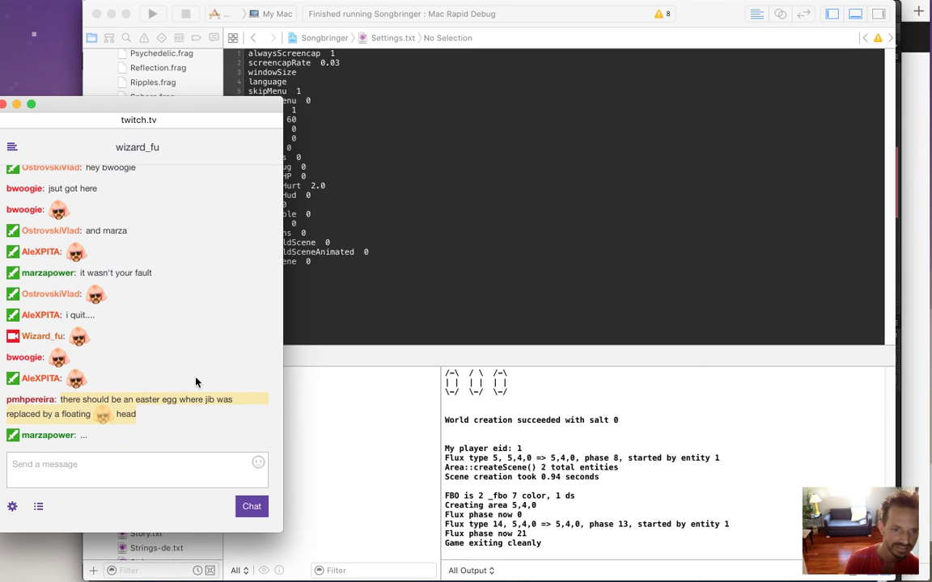
Step: In Xcode's Ideas.txt, add the line "there should be an easter egg where jib was replaced by a floating BCWarrior head" above the lore section
{"action": "left_click", "coordinate": [339, 168]}
{"action": "left_click_drag", "start_coordinate": [218, 382], "coordinate": [219, 79]}
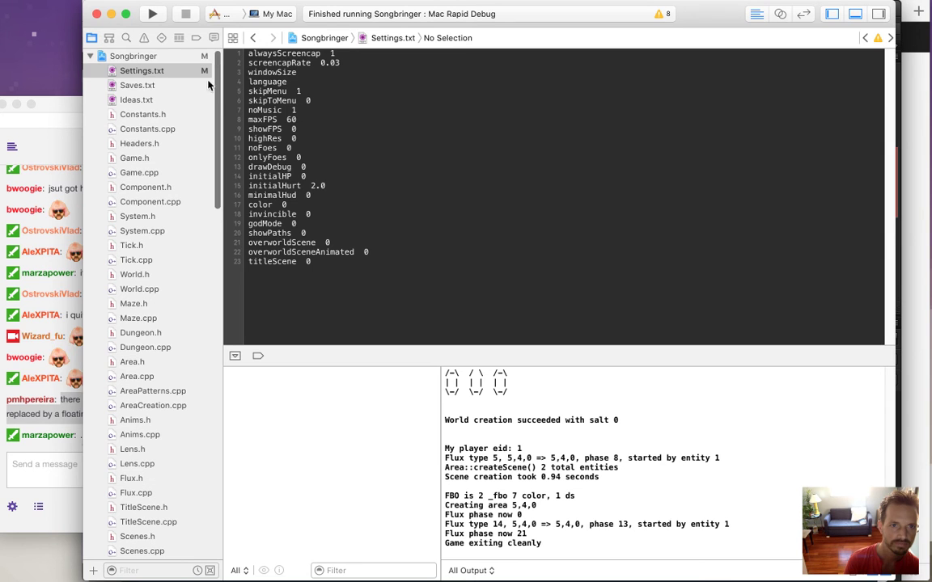
{"action": "left_click", "coordinate": [155, 97]}
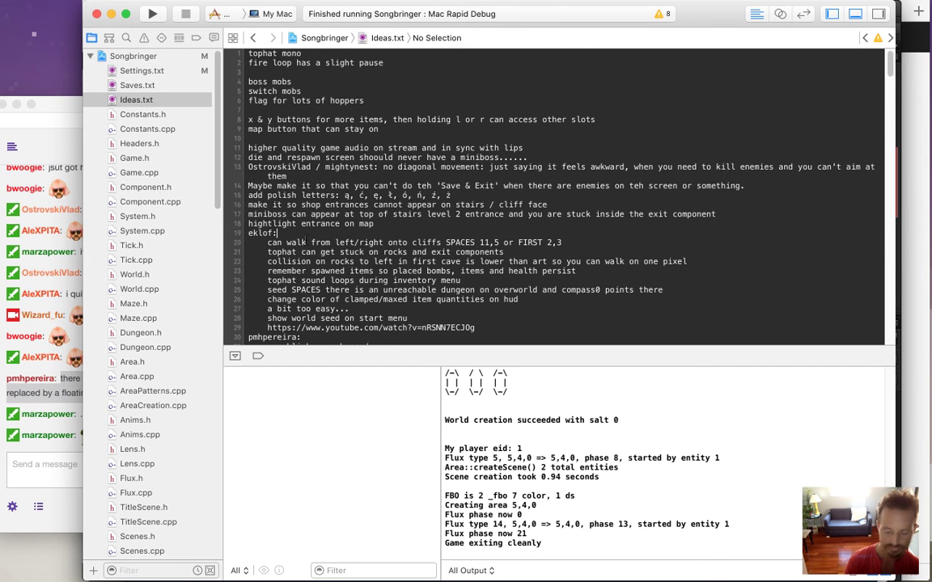
{"action": "key", "text": "super+Down"}
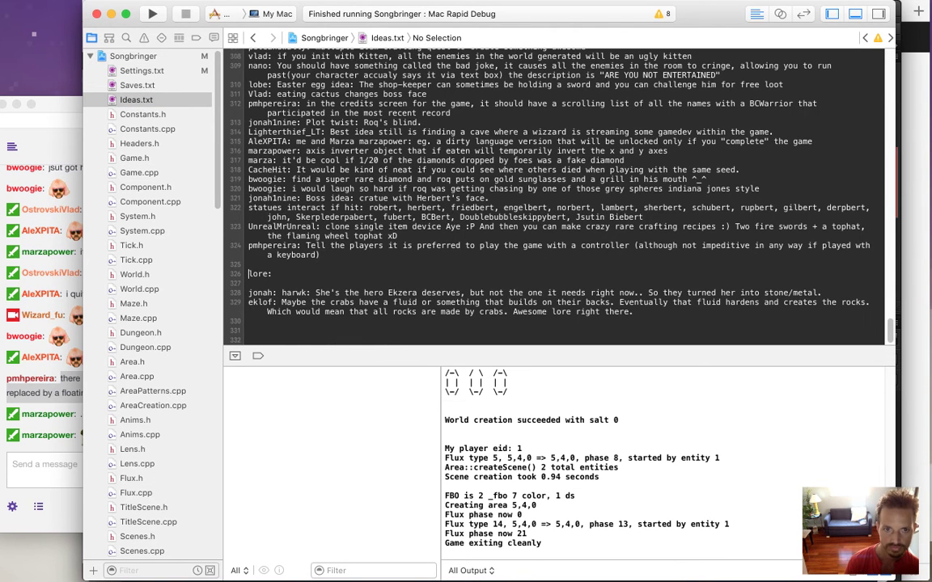
{"action": "key", "text": "Return"}
{"action": "key", "text": "Return"}
{"action": "key", "text": "Up"}
{"action": "key", "text": "Up"}
{"action": "key", "text": "Up"}
{"action": "type", "text": "there should be an easter egg where jib was replaced by a floating BCWarrior head"}
{"action": "left_click", "coordinate": [248, 264]}
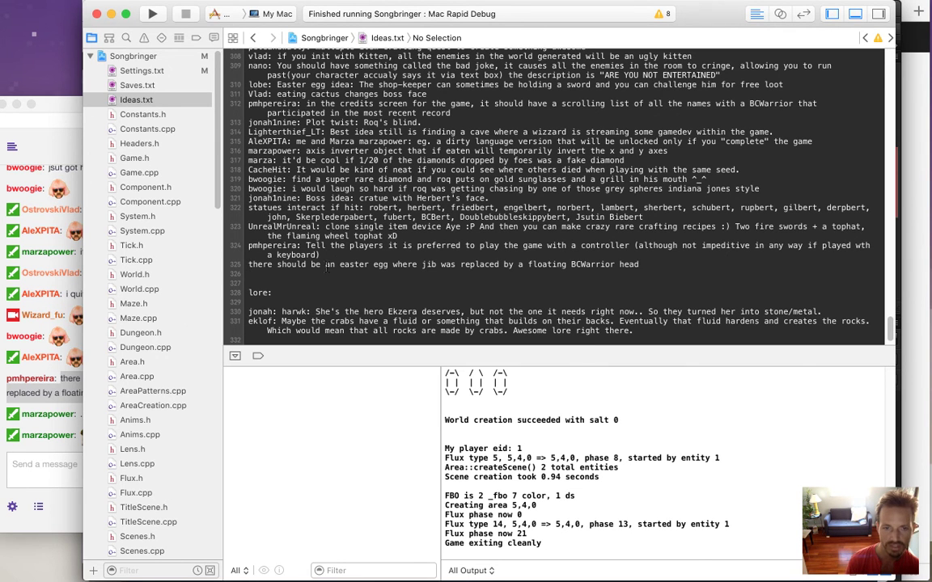
Step: Check the Twitch chat, and hide Xcode's debug area to give Ideas.txt the full editor height
{"action": "left_click", "coordinate": [19, 410]}
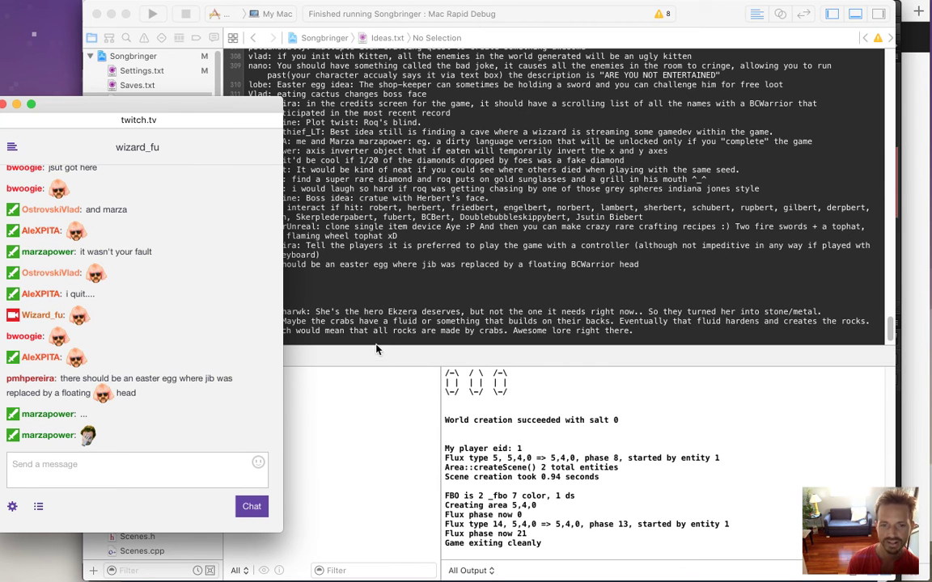
{"action": "left_click", "coordinate": [331, 252]}
{"action": "left_click_drag", "start_coordinate": [368, 104], "coordinate": [521, 297]}
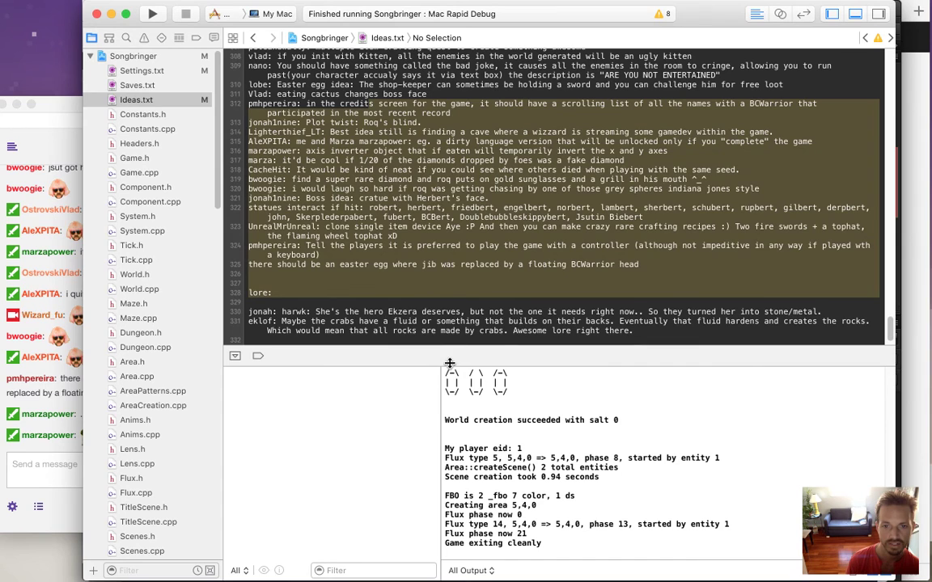
{"action": "key", "text": "super+shift+y"}
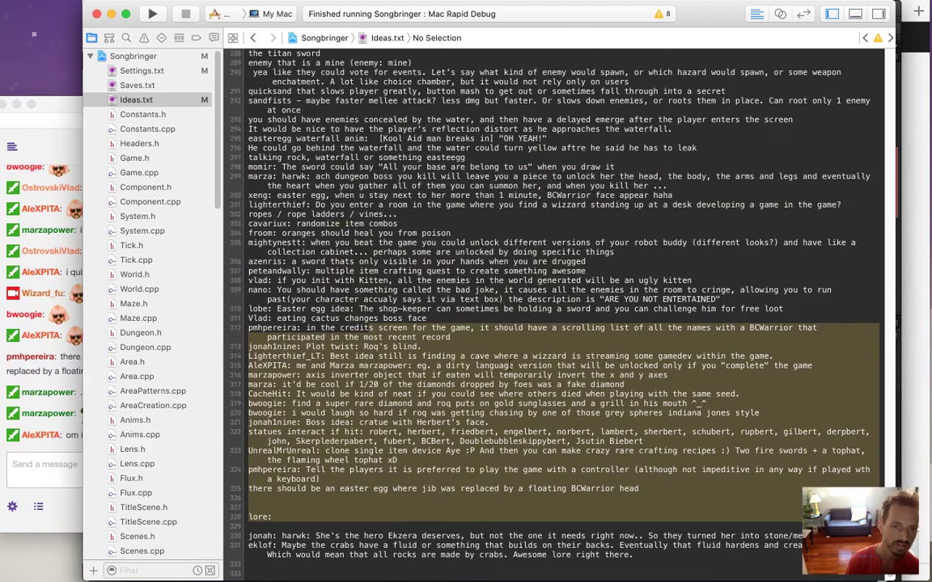
Step: Review the viewer suggestions near the end of Ideas.txt and the fix notes at its beginning
{"action": "left_click_drag", "start_coordinate": [362, 120], "coordinate": [605, 497]}
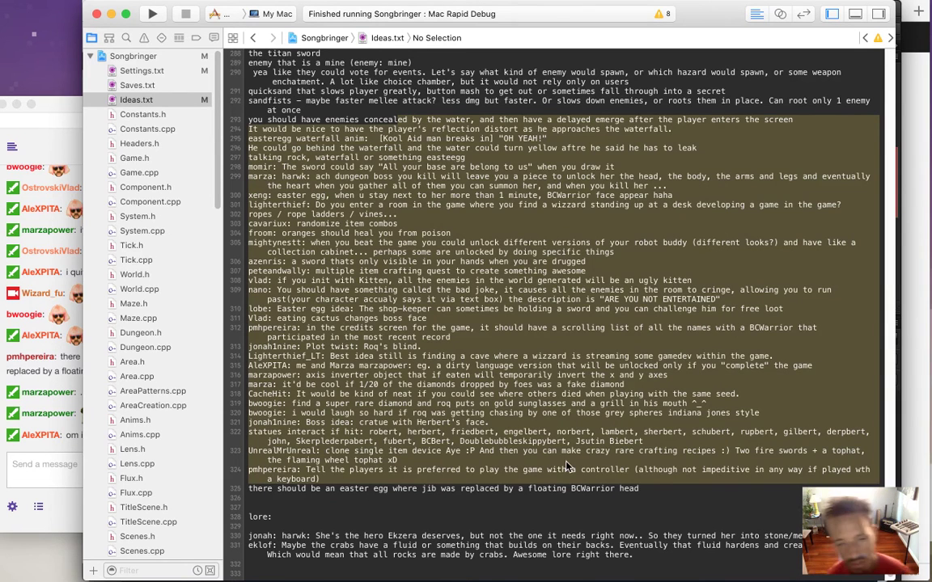
{"action": "left_click_drag", "start_coordinate": [826, 251], "coordinate": [827, 252]}
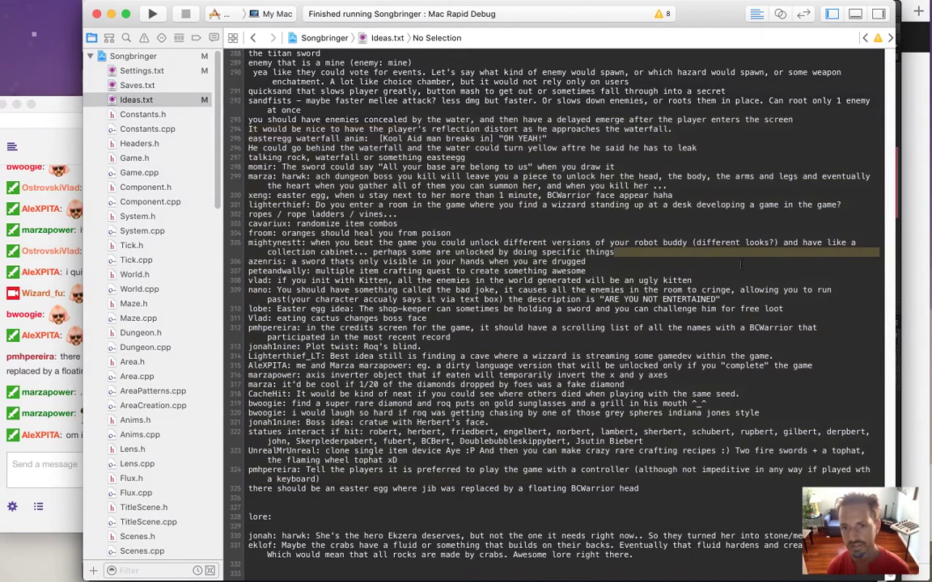
{"action": "left_click_drag", "start_coordinate": [446, 129], "coordinate": [585, 262]}
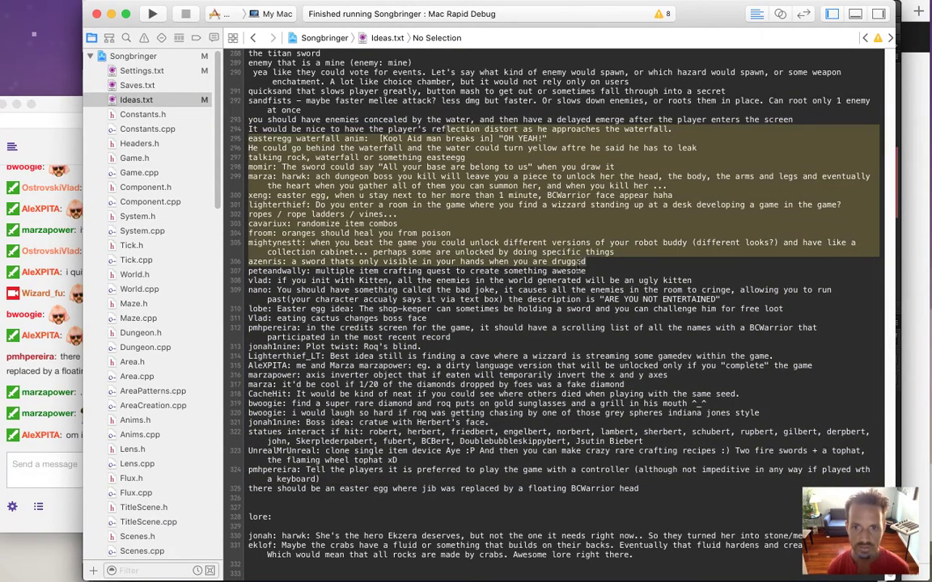
{"action": "left_click", "coordinate": [684, 194]}
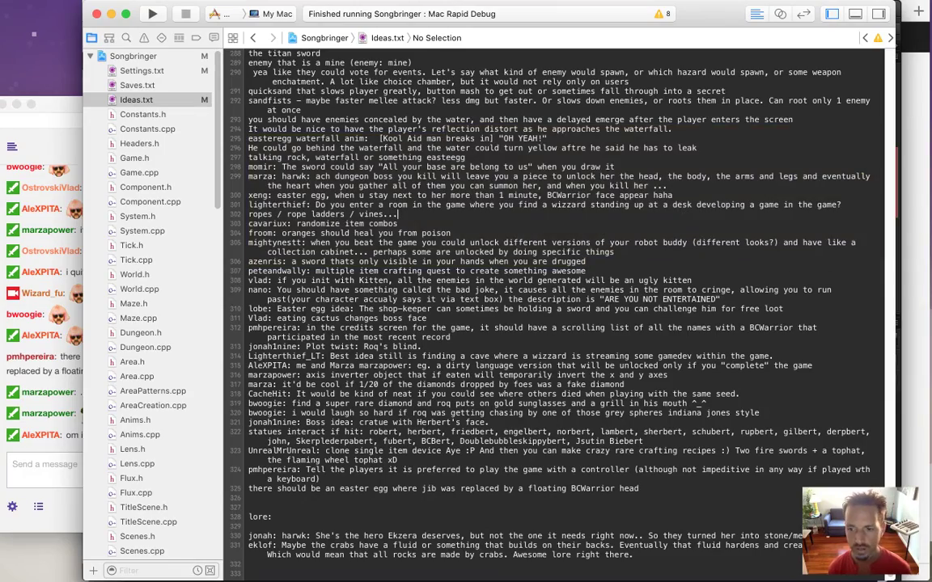
{"action": "scroll", "coordinate": [872, 252], "scroll_direction": "up", "scroll_amount": 15}
{"action": "scroll", "coordinate": [872, 252], "scroll_direction": "up", "scroll_amount": 10}
{"action": "scroll", "coordinate": [849, 78], "scroll_direction": "up", "scroll_amount": 3}
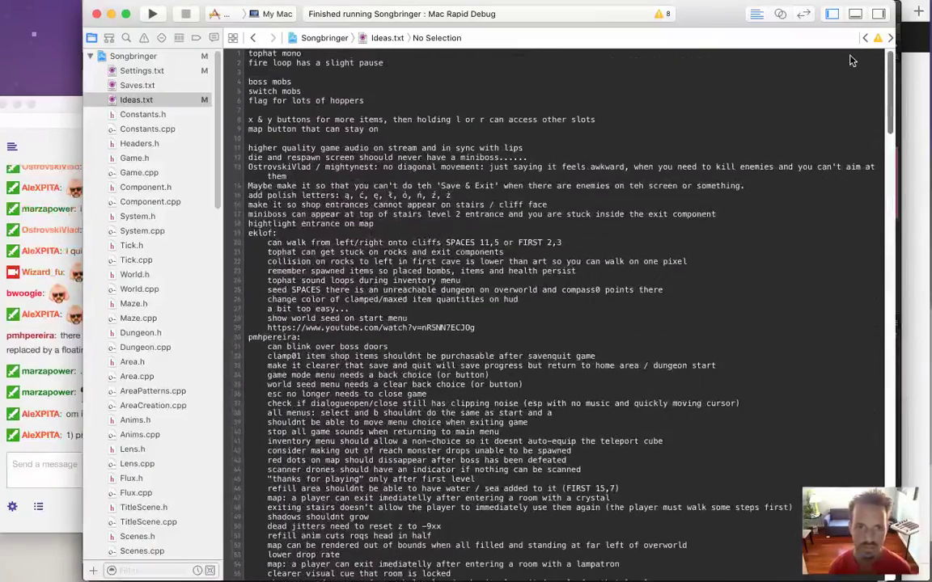
{"action": "scroll", "coordinate": [853, 85], "scroll_direction": "down", "scroll_amount": 5}
{"action": "scroll", "coordinate": [859, 90], "scroll_direction": "up", "scroll_amount": 5}
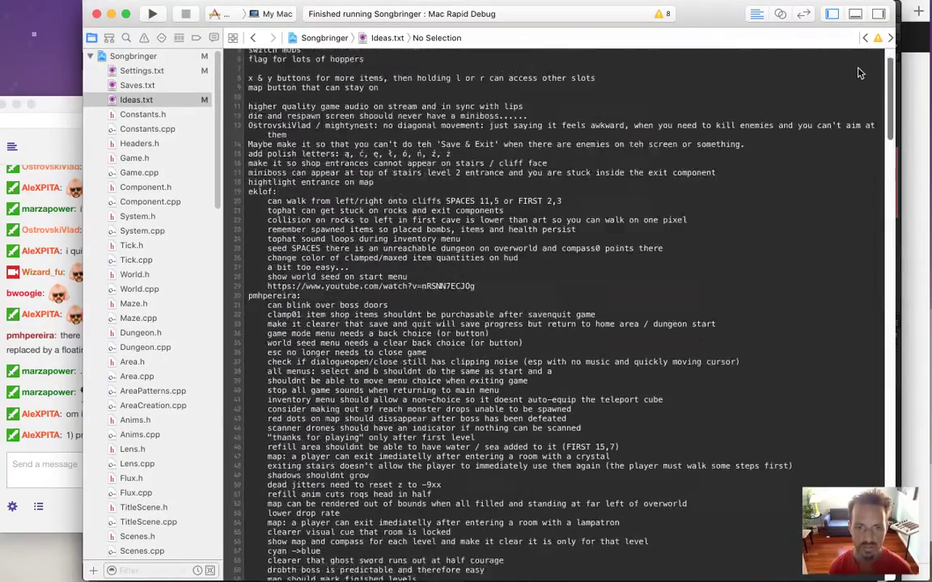
{"action": "left_click_drag", "start_coordinate": [342, 195], "coordinate": [425, 339]}
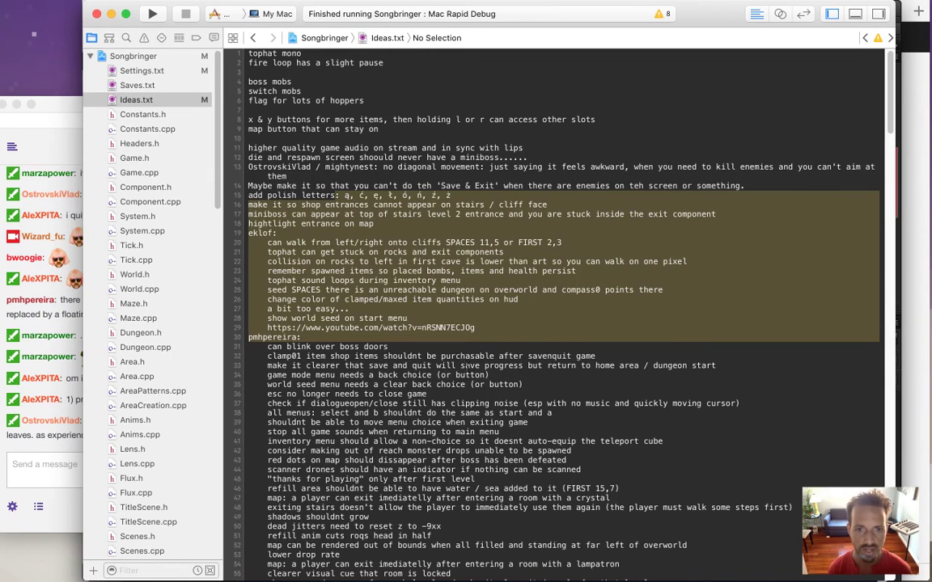
{"action": "left_click", "coordinate": [410, 228]}
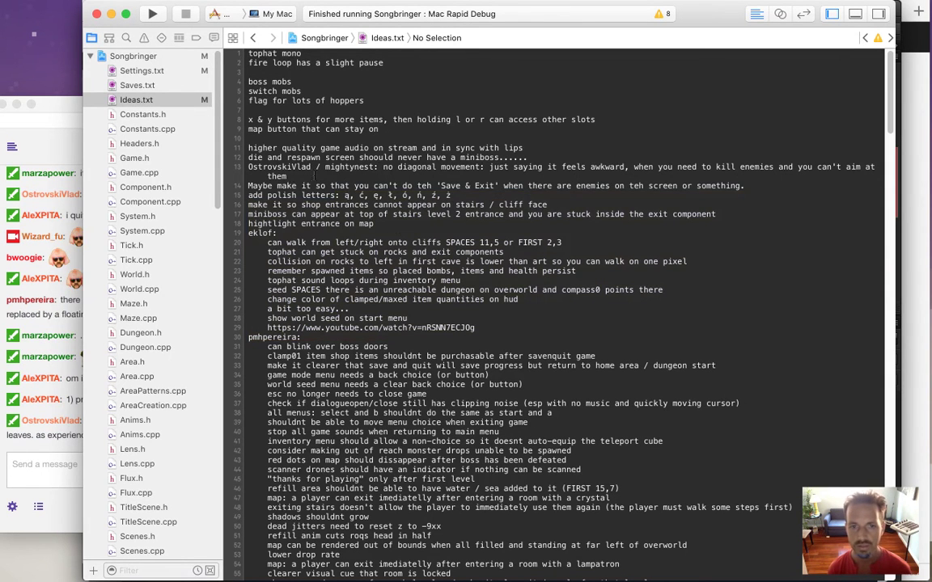
{"action": "left_click_drag", "start_coordinate": [276, 144], "coordinate": [417, 228]}
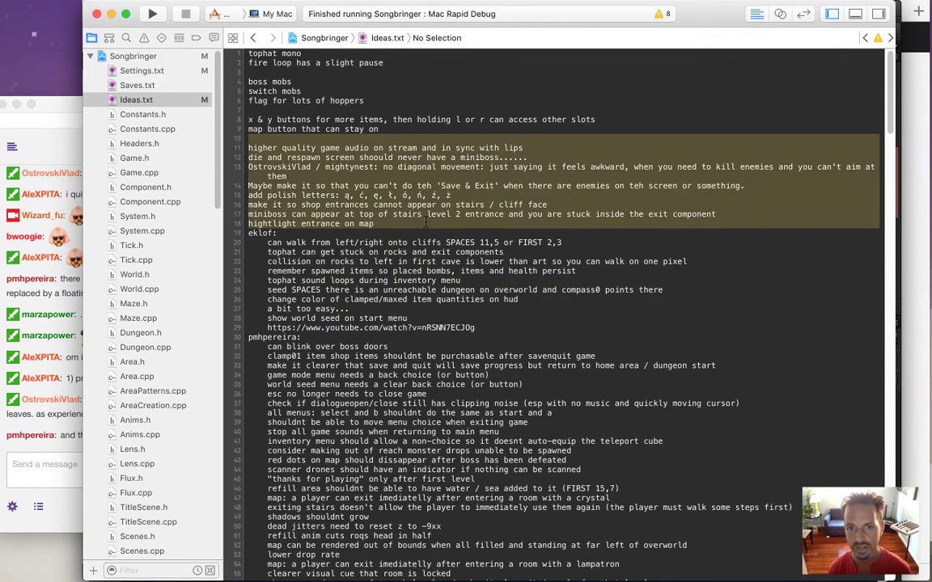
{"action": "left_click", "coordinate": [774, 233]}
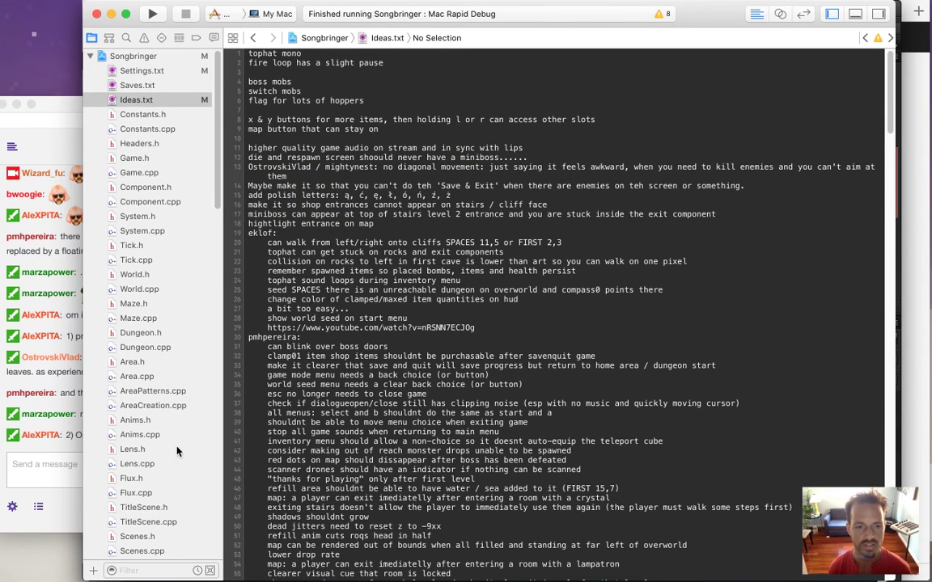
Step: Switch to the Twitch chat and read the viewer replies following the jib easter-egg suggestion
{"action": "left_click", "coordinate": [65, 375]}
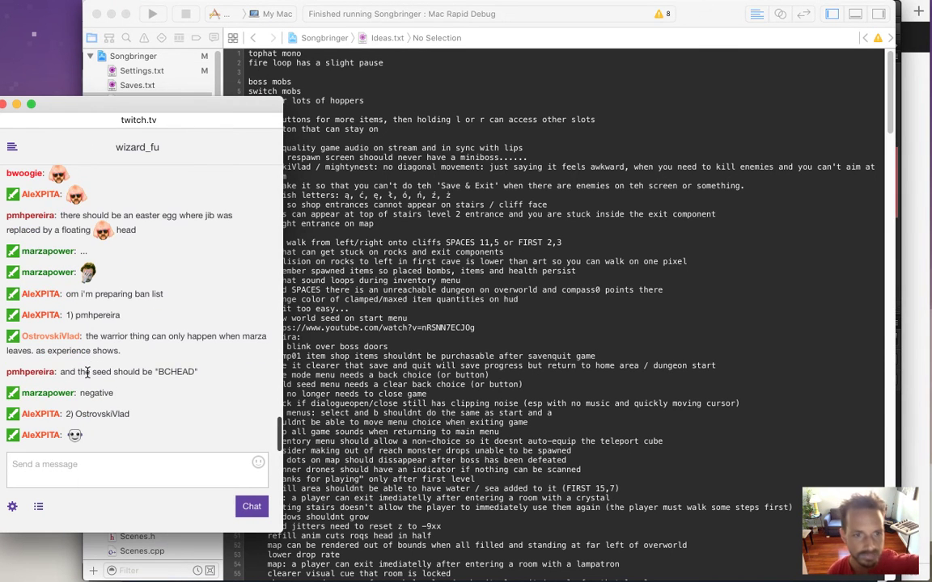
{"action": "left_click_drag", "start_coordinate": [90, 294], "coordinate": [154, 294]}
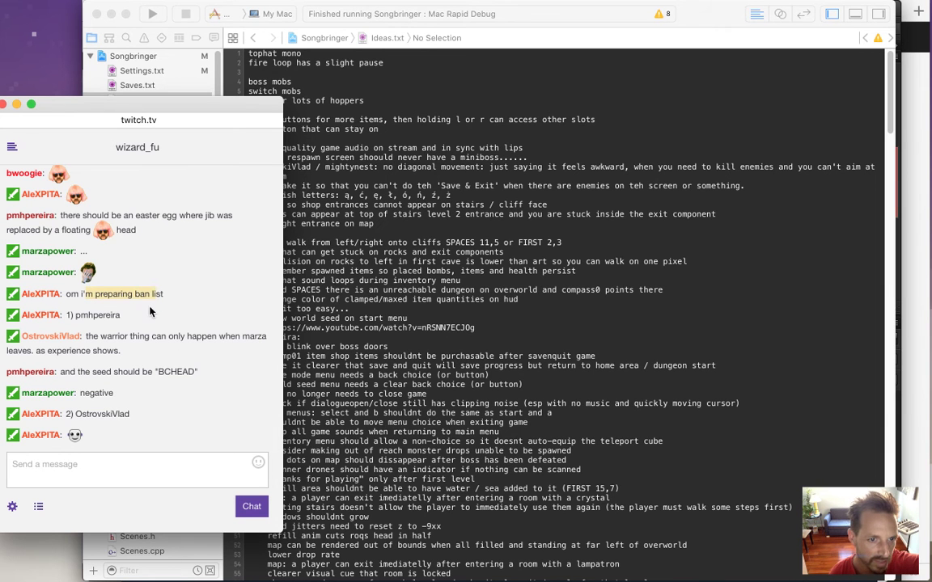
{"action": "left_click_drag", "start_coordinate": [84, 335], "coordinate": [136, 328]}
{"action": "left_click", "coordinate": [152, 375]}
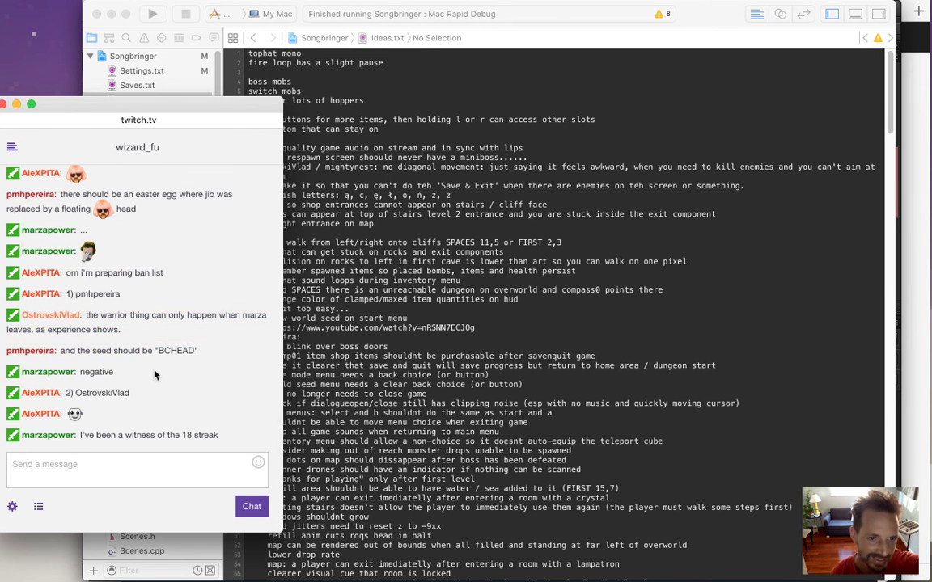
{"action": "left_click_drag", "start_coordinate": [159, 350], "coordinate": [195, 350]}
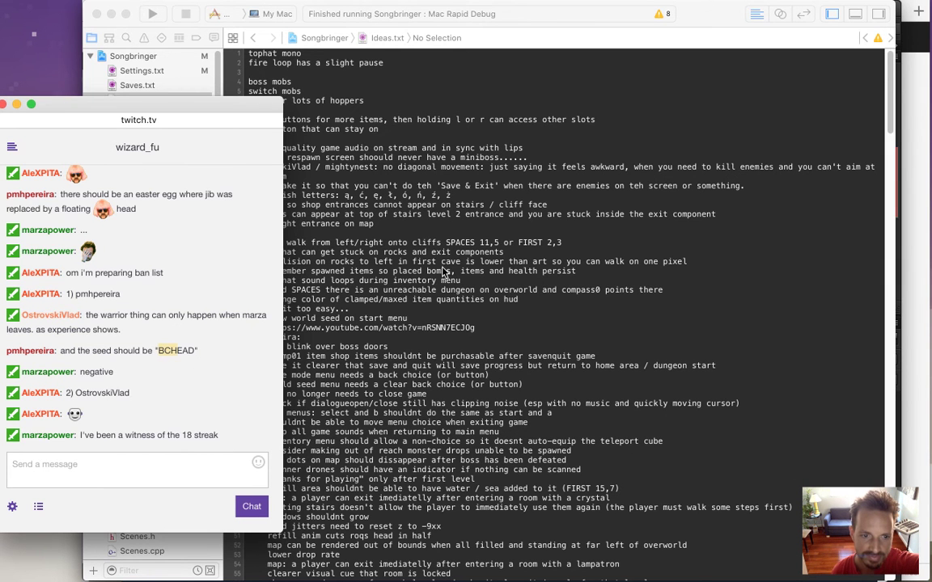
Step: Open Flux.cpp in Xcode, and read the newest Twitch chat replies about bug reporting and the record streak
{"action": "left_click", "coordinate": [443, 274]}
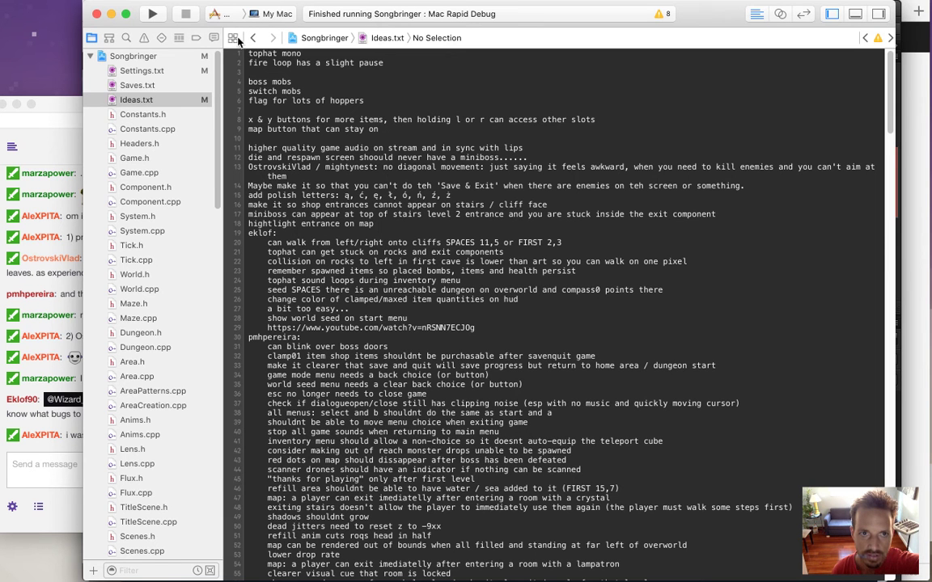
{"action": "left_click", "coordinate": [136, 493]}
{"action": "left_click", "coordinate": [59, 421]}
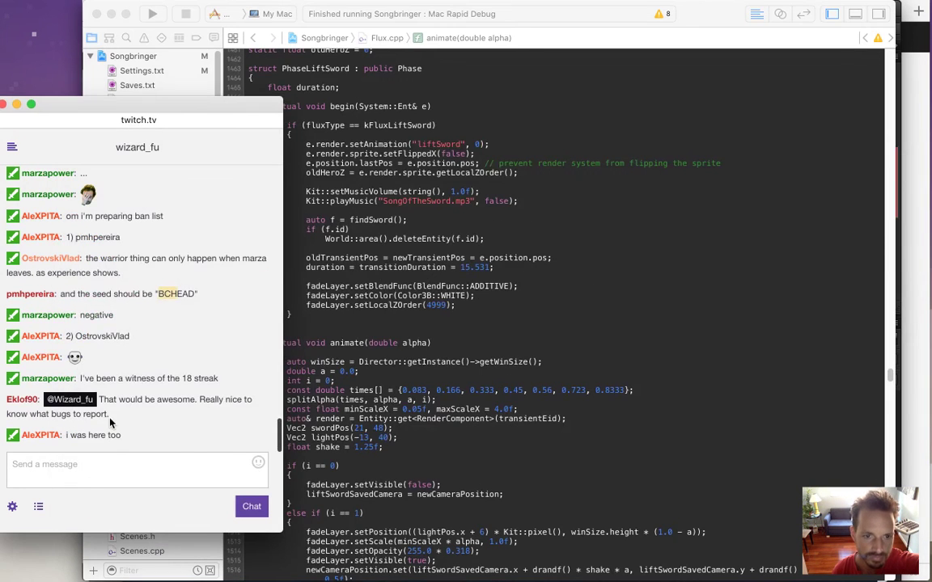
{"action": "left_click_drag", "start_coordinate": [102, 399], "coordinate": [141, 415]}
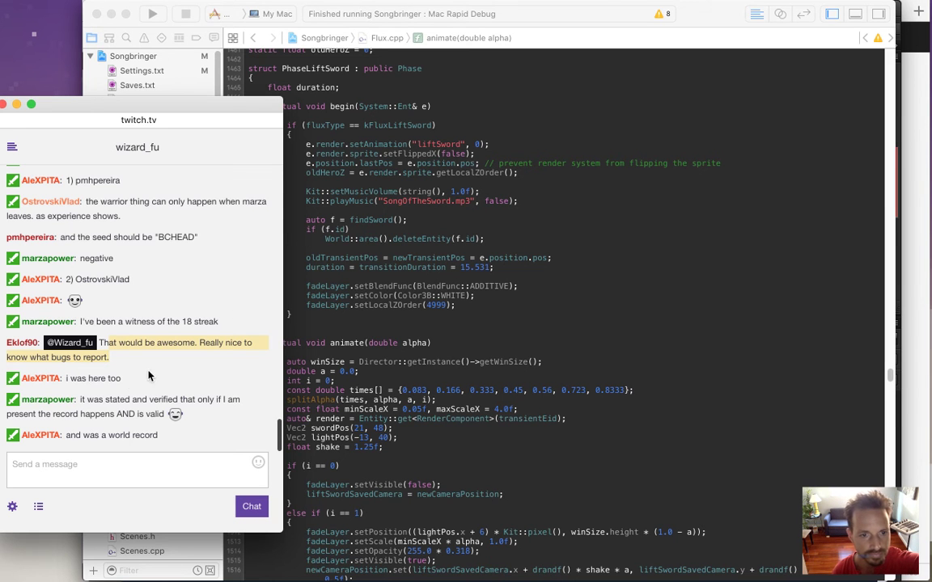
{"action": "left_click_drag", "start_coordinate": [105, 400], "coordinate": [139, 414]}
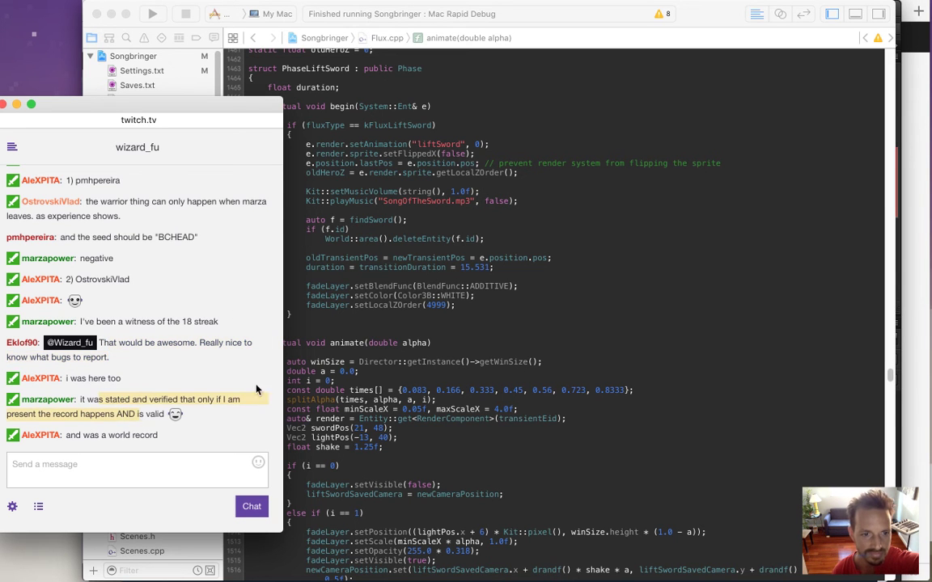
Step: In Flux.cpp, jump to the WalkTo phase's begin function and find its "move to refill center" branch
{"action": "left_click", "coordinate": [421, 351]}
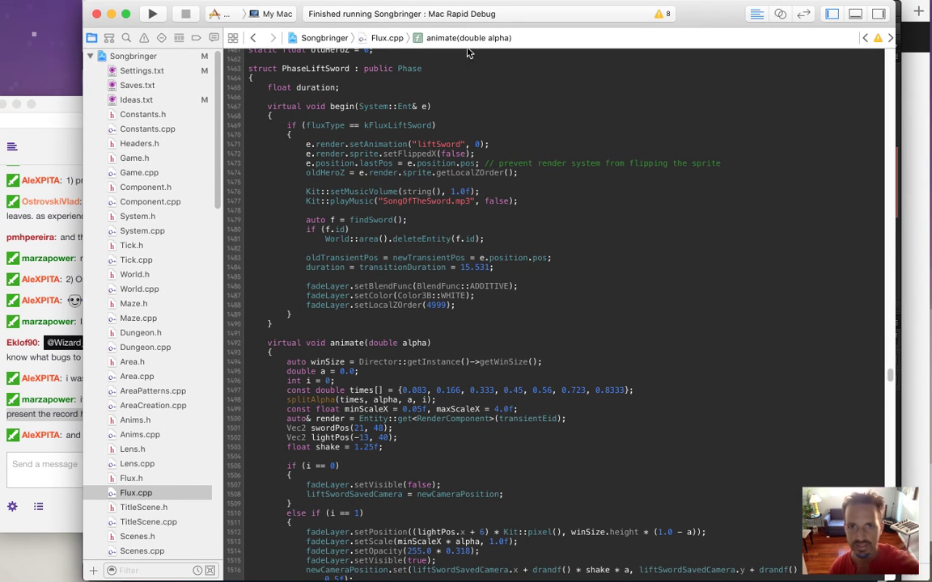
{"action": "left_click", "coordinate": [430, 38]}
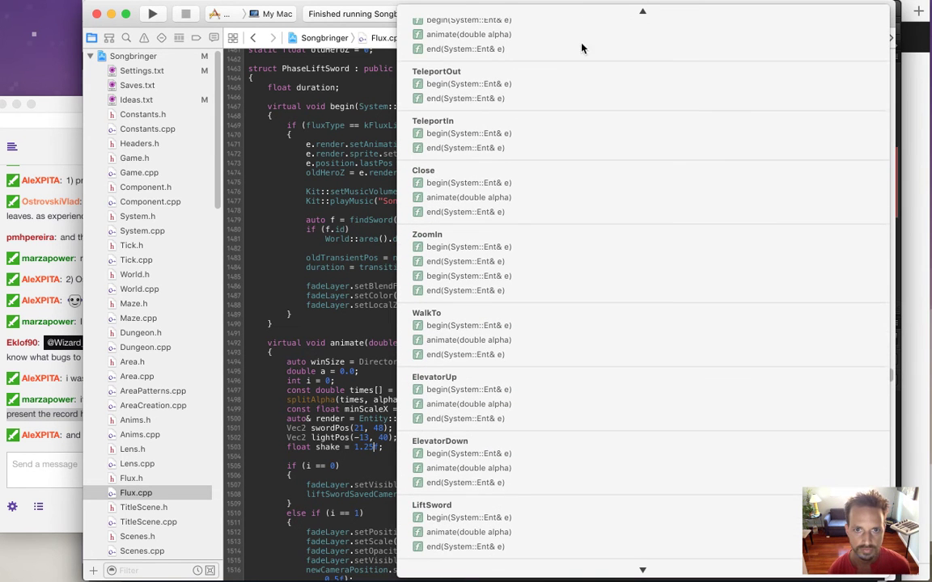
{"action": "left_click", "coordinate": [499, 325]}
{"action": "left_click", "coordinate": [484, 378]}
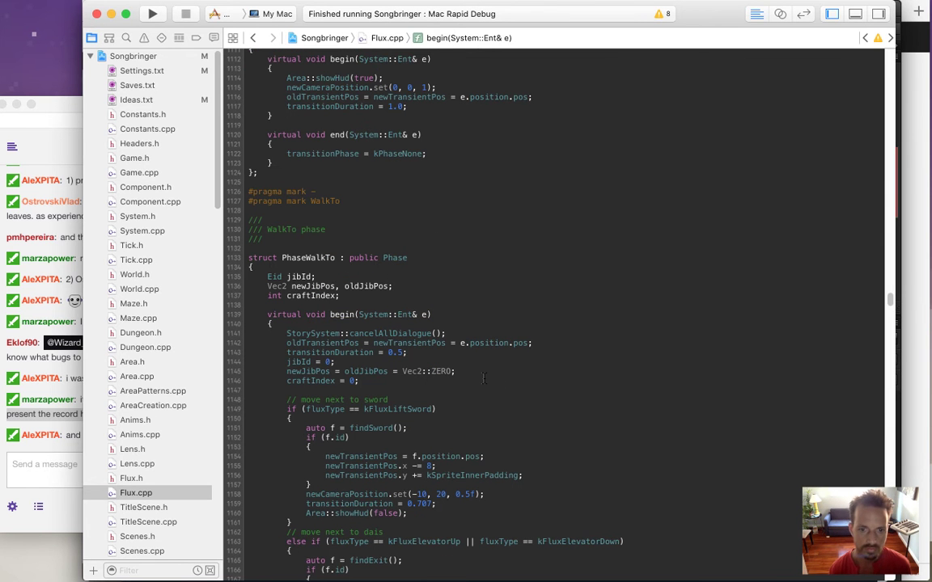
{"action": "scroll", "coordinate": [359, 456], "scroll_direction": "down", "scroll_amount": 10}
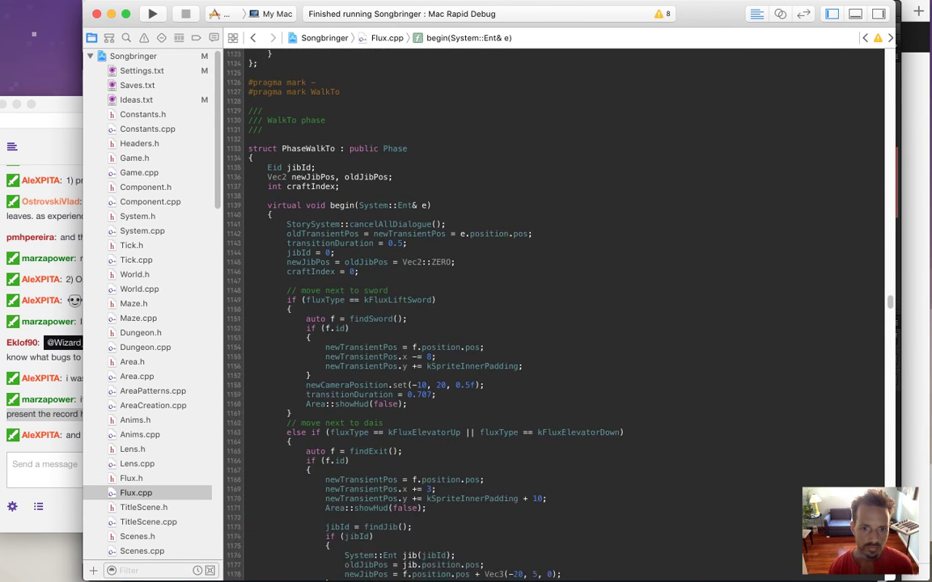
{"action": "scroll", "coordinate": [360, 558], "scroll_direction": "down", "scroll_amount": 5}
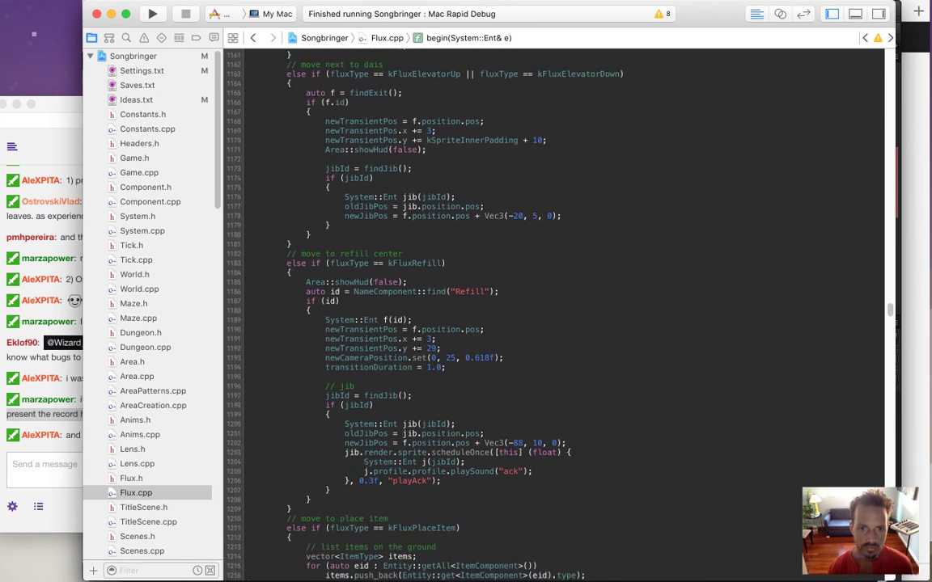
Step: In the kFluxRefill branch, set the third argument of newCameraPosition.set to 1.0f
{"action": "left_click", "coordinate": [358, 387]}
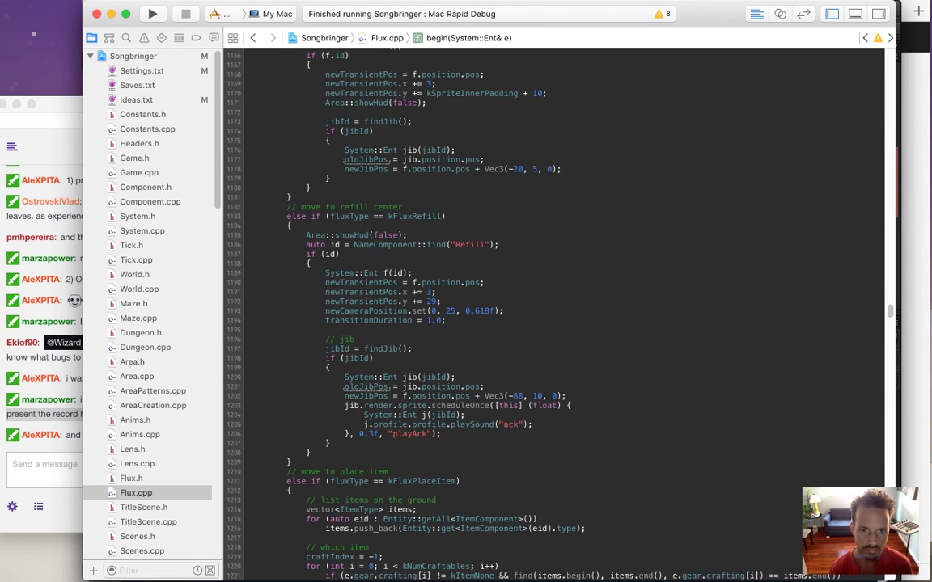
{"action": "key", "text": "Up"}
{"action": "key", "text": "Up"}
{"action": "key", "text": "Up"}
{"action": "key", "text": "Up"}
{"action": "key", "text": "Up"}
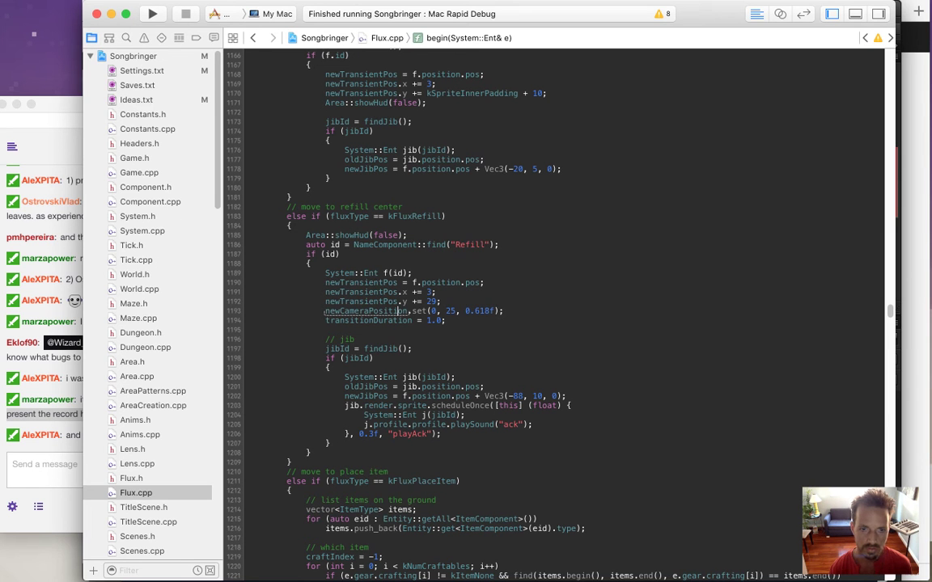
{"action": "left_click", "coordinate": [450, 310]}
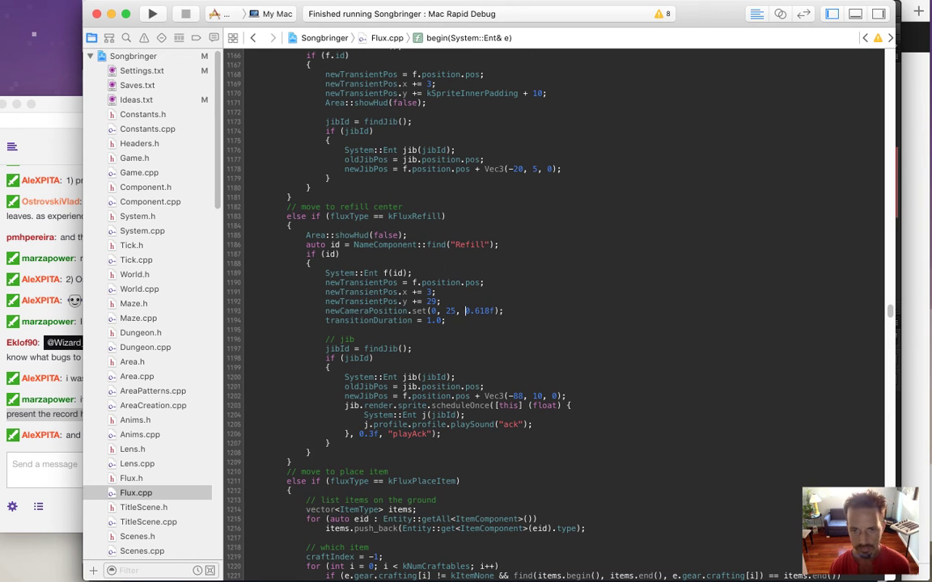
{"action": "key", "text": "Delete"}
{"action": "key", "text": "Delete"}
{"action": "key", "text": "Delete"}
{"action": "key", "text": "Delete"}
{"action": "key", "text": "Delete"}
{"action": "type", "text": "1."}
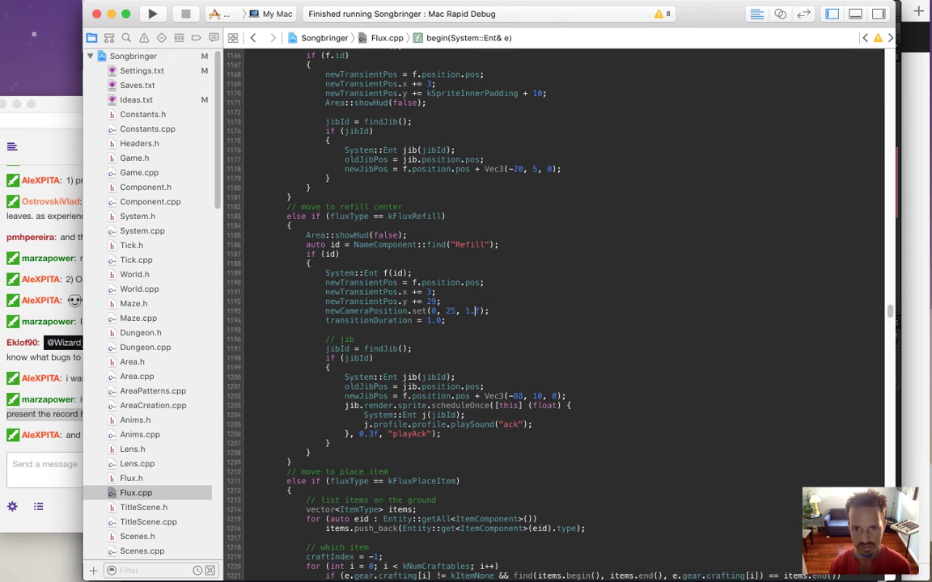
{"action": "type", "text": "0"}
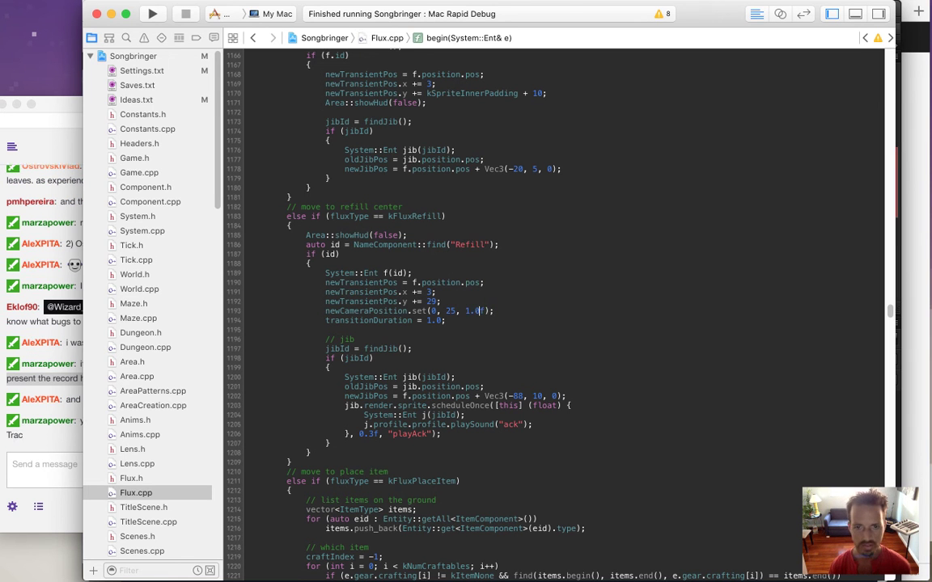
Step: Build and run Songbringer to capture the refill scene, following the Twitch chat meanwhile, and quit the game
{"action": "key", "text": "super+r"}
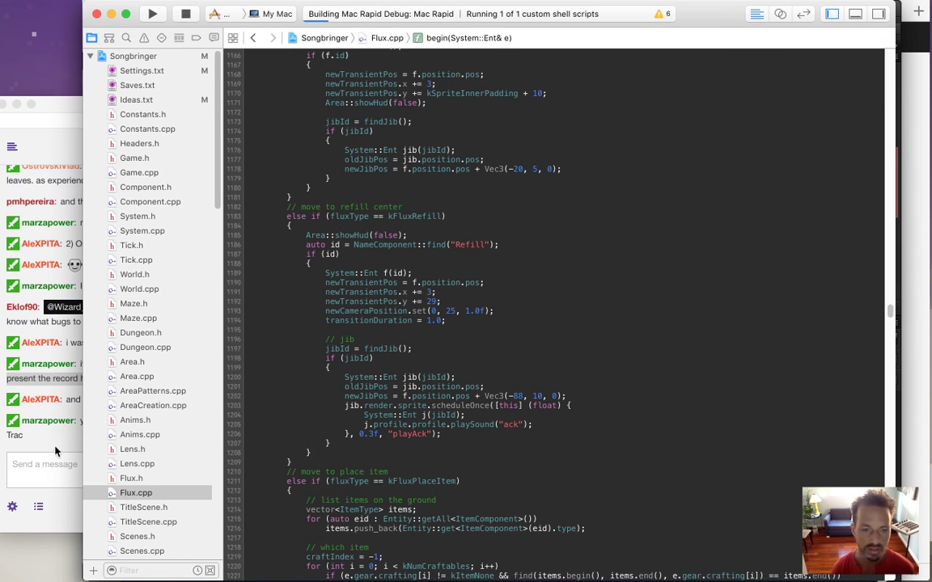
{"action": "left_click", "coordinate": [60, 405]}
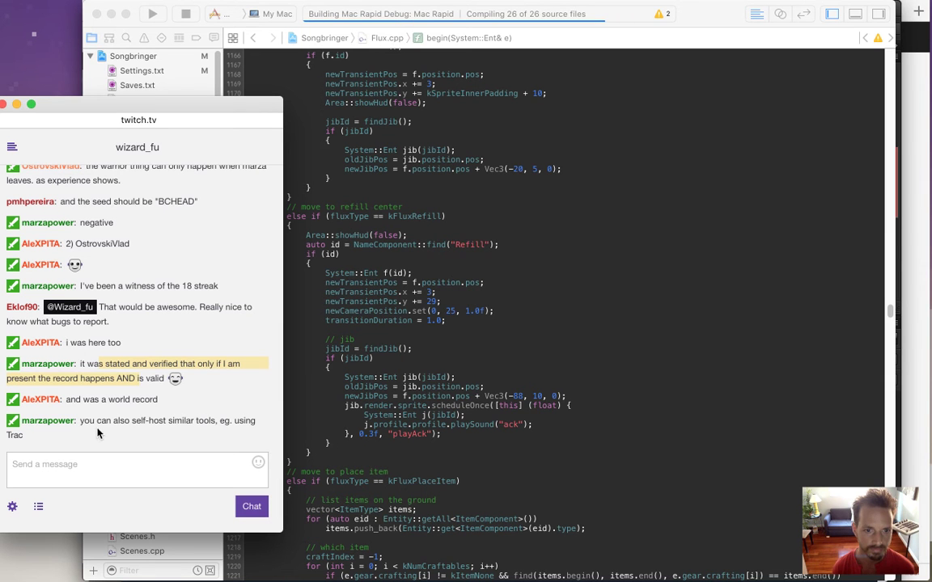
{"action": "left_click", "coordinate": [101, 422]}
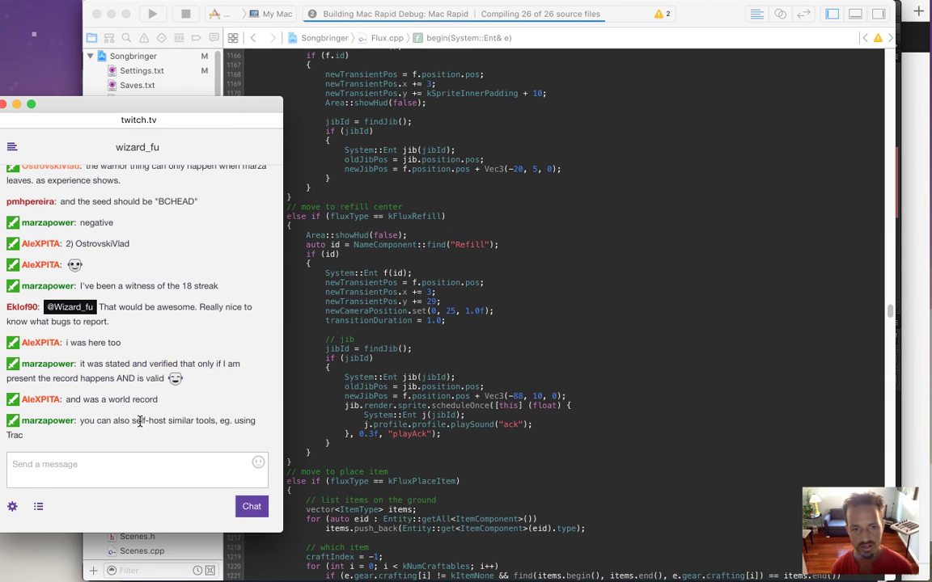
{"action": "left_click_drag", "start_coordinate": [149, 421], "coordinate": [185, 434]}
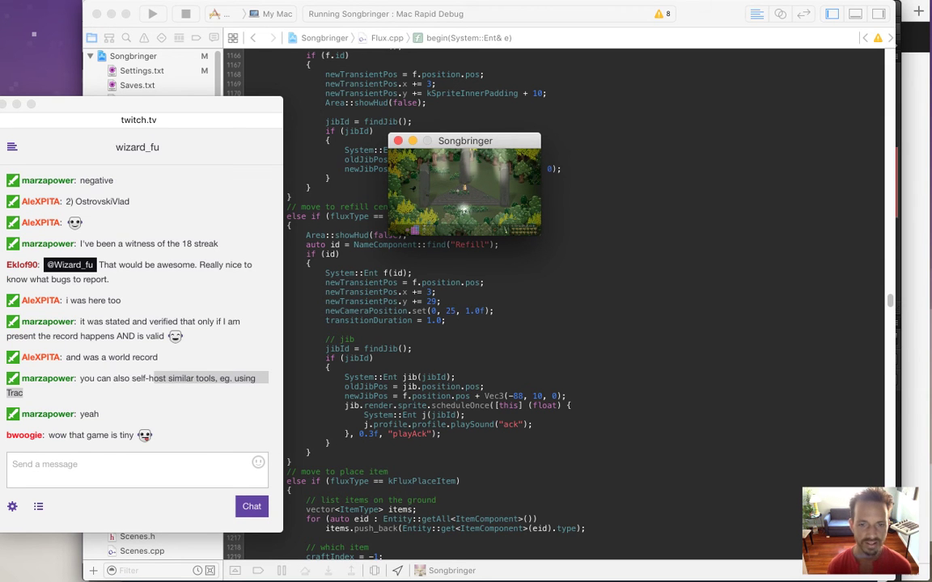
{"action": "key", "text": "super+q"}
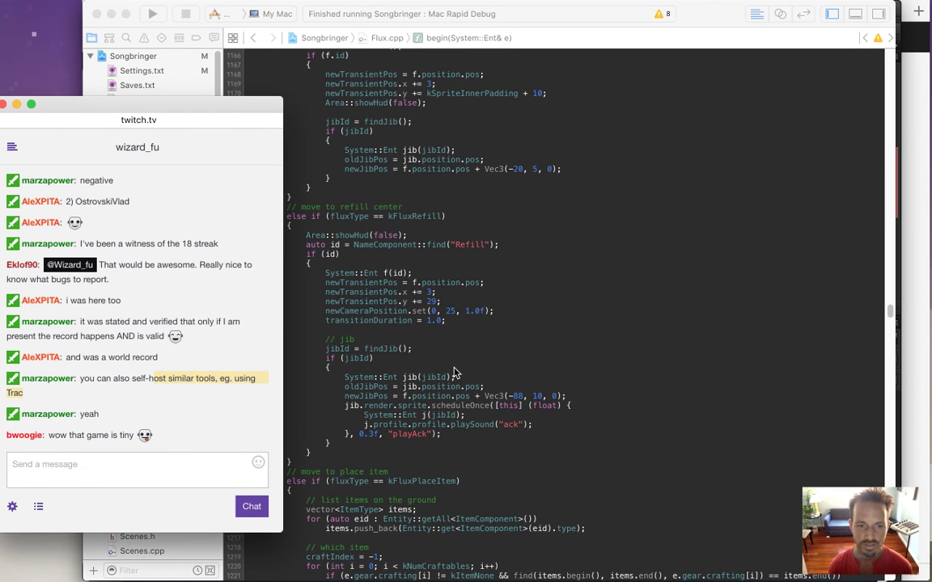
Step: Open the 10-13-15 capture folder from the desktop and show its files as a list
{"action": "key", "text": "F11"}
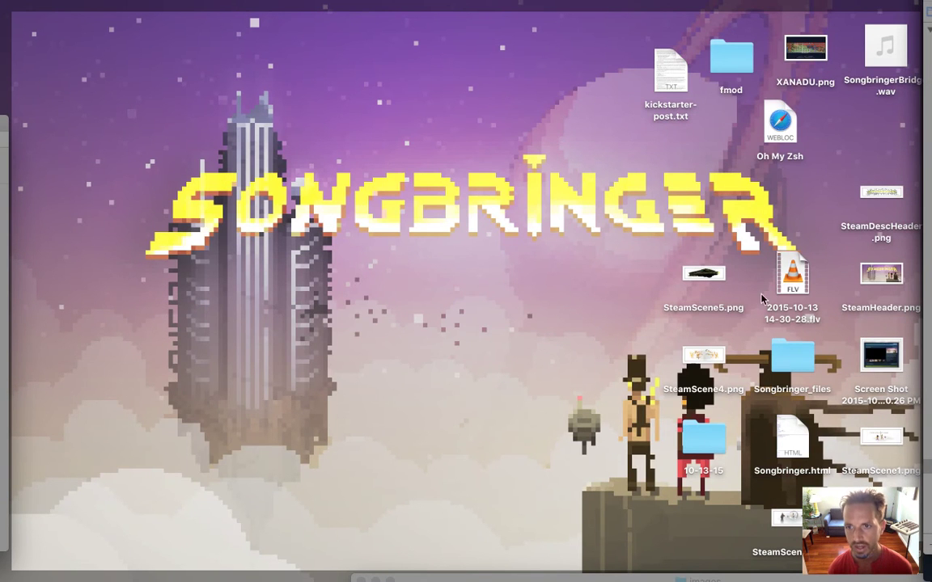
{"action": "left_click", "coordinate": [712, 451]}
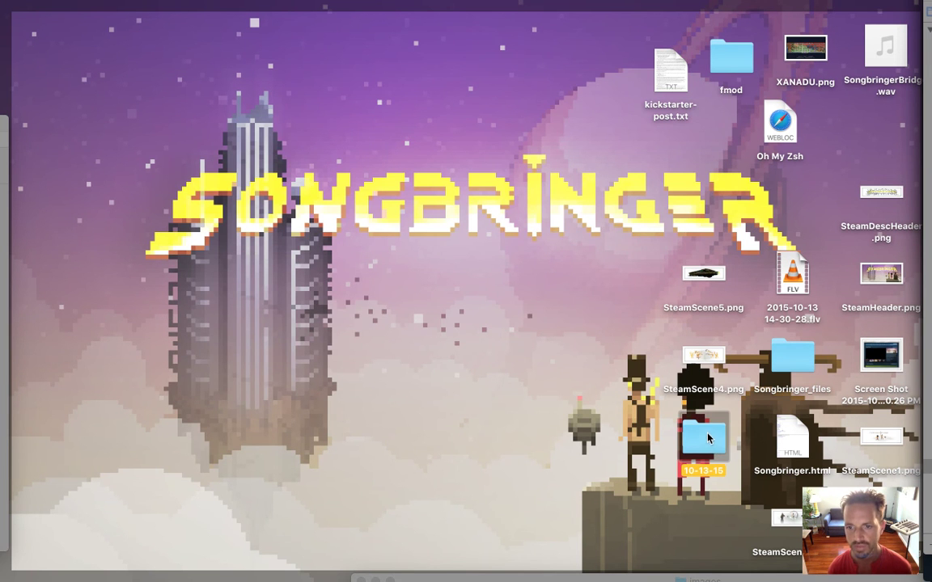
{"action": "double_click", "coordinate": [712, 452]}
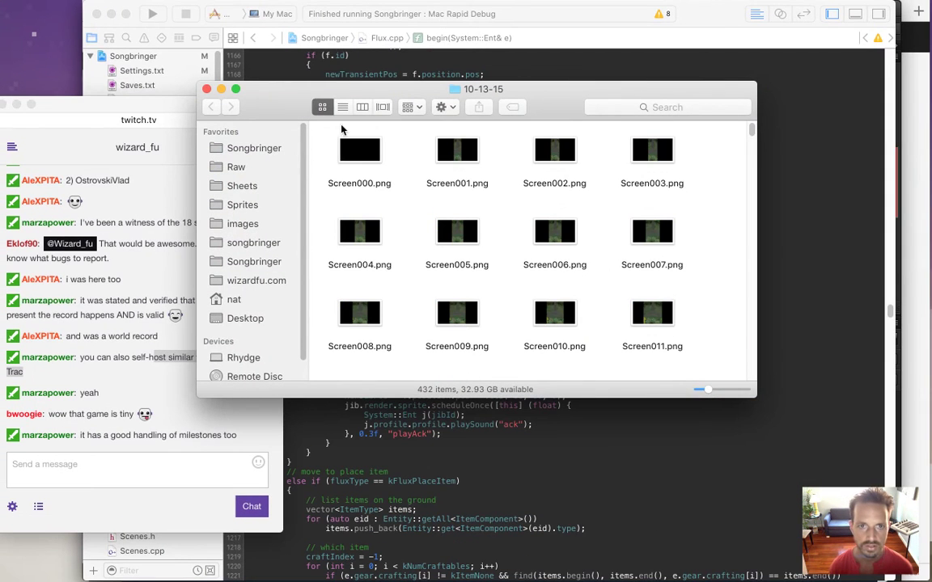
{"action": "left_click", "coordinate": [343, 108]}
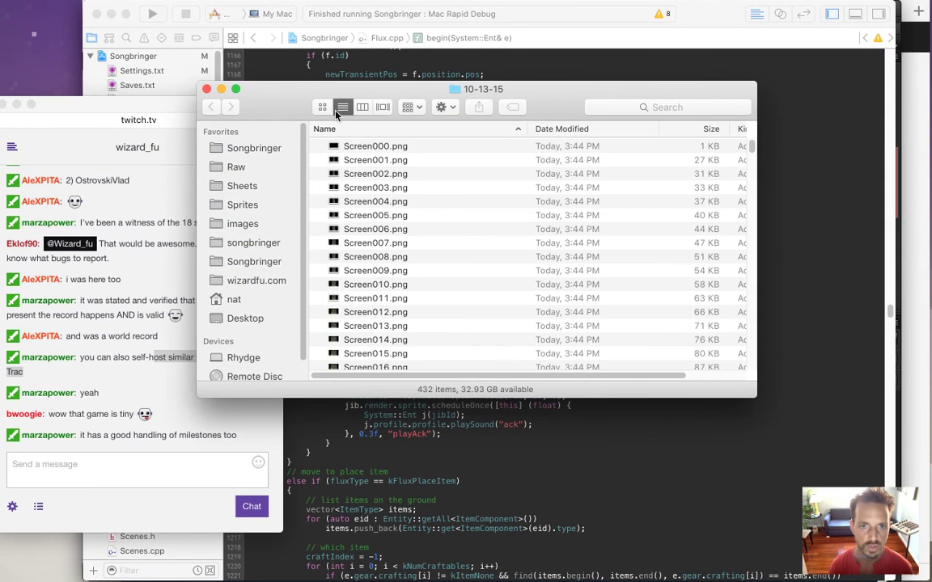
Step: Read the latest Twitch chat message about milestones, and shift the 10-13-15 folder window slightly away from the chat
{"action": "left_click", "coordinate": [114, 449]}
{"action": "left_click_drag", "start_coordinate": [102, 435], "coordinate": [195, 434]}
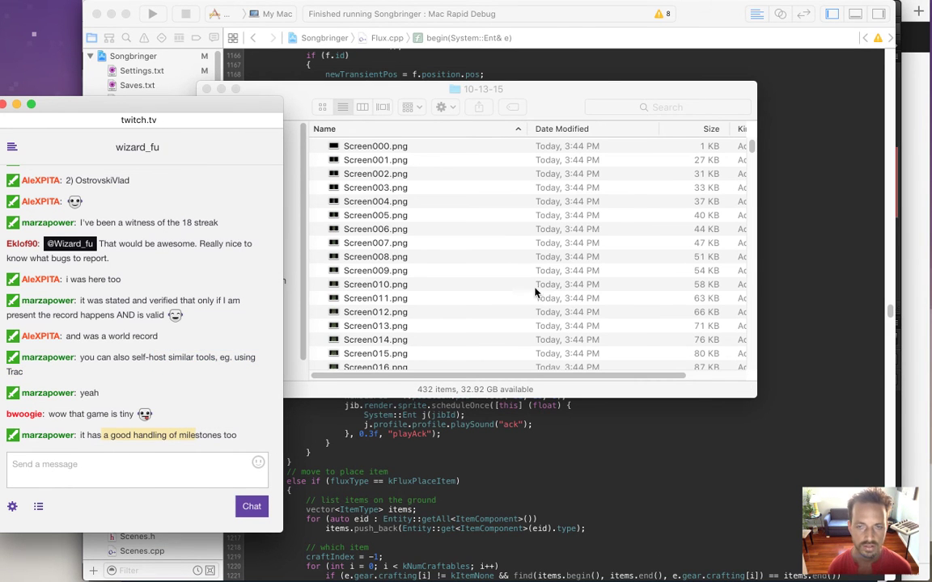
{"action": "left_click", "coordinate": [518, 91]}
{"action": "left_click_drag", "start_coordinate": [558, 108], "coordinate": [585, 111]}
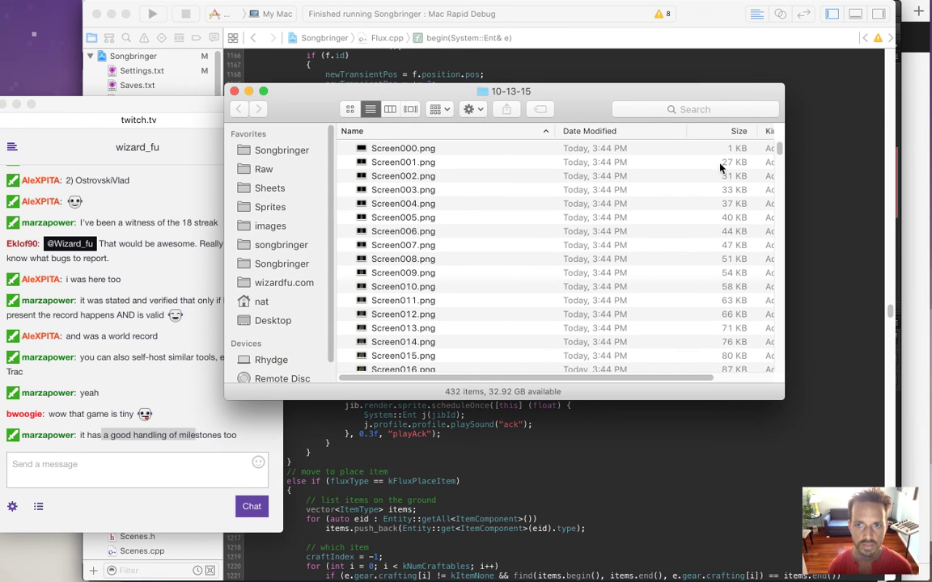
Step: Preview the captured frames from Screen053.png through Screen161.png to compare how the healing columns light up
{"action": "left_click_drag", "start_coordinate": [776, 148], "coordinate": [779, 172]}
{"action": "left_click", "coordinate": [680, 216]}
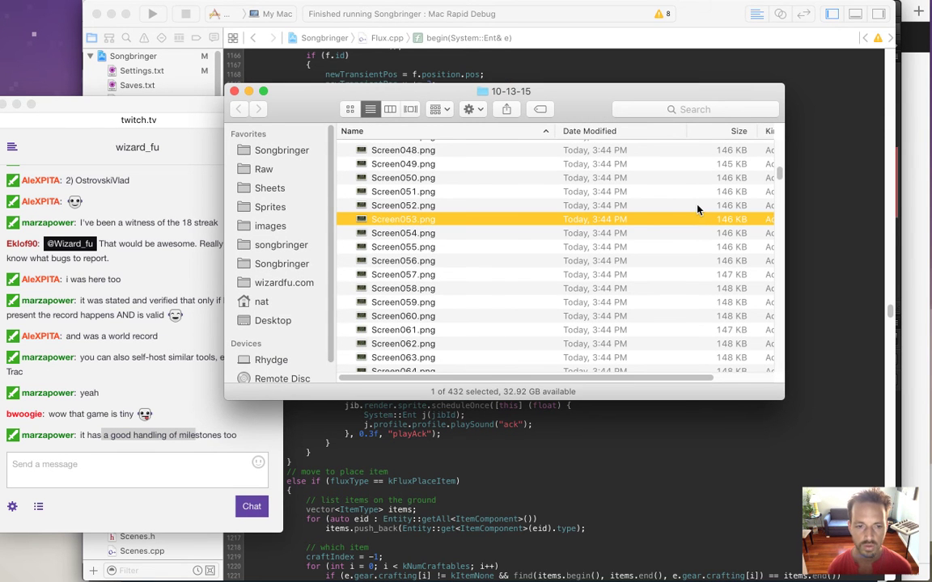
{"action": "key", "text": "space"}
{"action": "key", "text": "Down"}
{"action": "key", "text": "Down"}
{"action": "key", "text": "Down"}
{"action": "key", "text": "Down"}
{"action": "key", "text": "Down"}
{"action": "key", "text": "Down"}
{"action": "key", "text": "Down"}
{"action": "key", "text": "Down"}
{"action": "key", "text": "Down"}
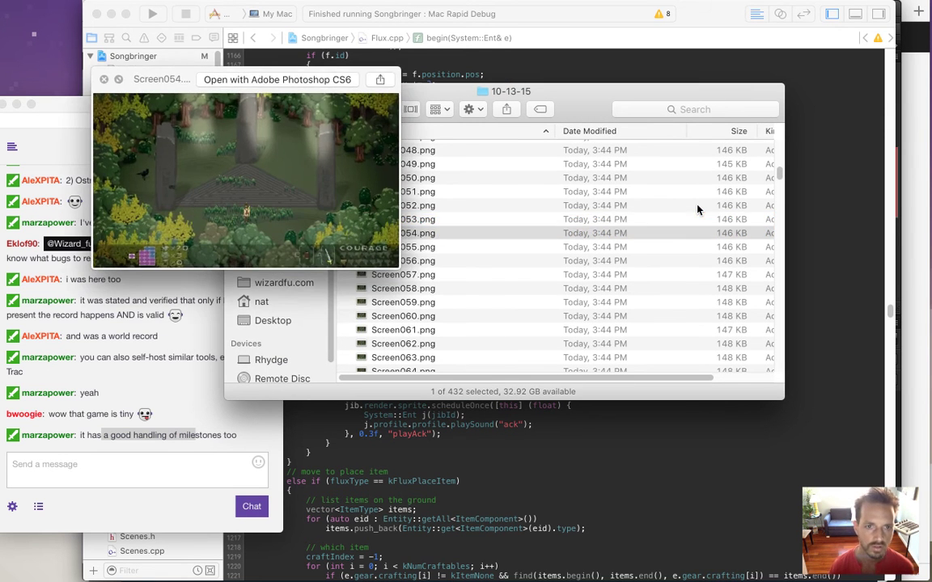
{"action": "key", "text": "Down"}
{"action": "key", "text": "Down"}
{"action": "key", "text": "Down"}
{"action": "key", "text": "Down"}
{"action": "key", "text": "Down"}
{"action": "key", "text": "Down"}
{"action": "key", "text": "Down"}
{"action": "key", "text": "Down"}
{"action": "key", "text": "Down"}
{"action": "key", "text": "Down"}
{"action": "key", "text": "Down"}
{"action": "key", "text": "Down"}
{"action": "key", "text": "Down"}
{"action": "key", "text": "Down"}
{"action": "key", "text": "Down"}
{"action": "key", "text": "Down"}
{"action": "key", "text": "Down"}
{"action": "key", "text": "Down"}
{"action": "key", "text": "Down"}
{"action": "key", "text": "Down"}
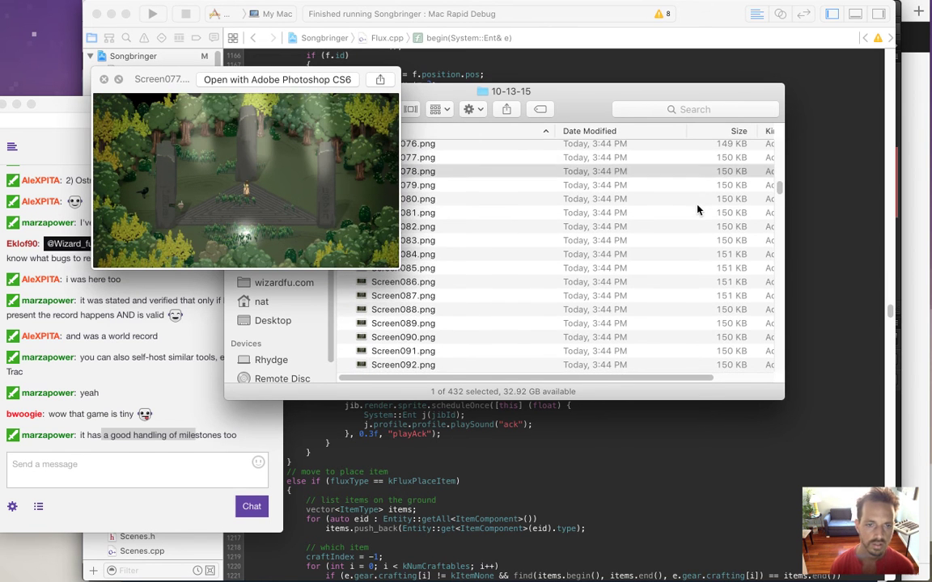
{"action": "key", "text": "Down"}
{"action": "key", "text": "Down"}
{"action": "key", "text": "Down"}
{"action": "key", "text": "Down"}
{"action": "key", "text": "Down"}
{"action": "key", "text": "Down"}
{"action": "key", "text": "Down"}
{"action": "key", "text": "Down"}
{"action": "key", "text": "Down"}
{"action": "key", "text": "Down"}
{"action": "key", "text": "Down"}
{"action": "key", "text": "Down"}
{"action": "key", "text": "Down"}
{"action": "key", "text": "Down"}
{"action": "key", "text": "Down"}
{"action": "key", "text": "Down"}
{"action": "key", "text": "Down"}
{"action": "key", "text": "Down"}
{"action": "key", "text": "Down"}
{"action": "key", "text": "Down"}
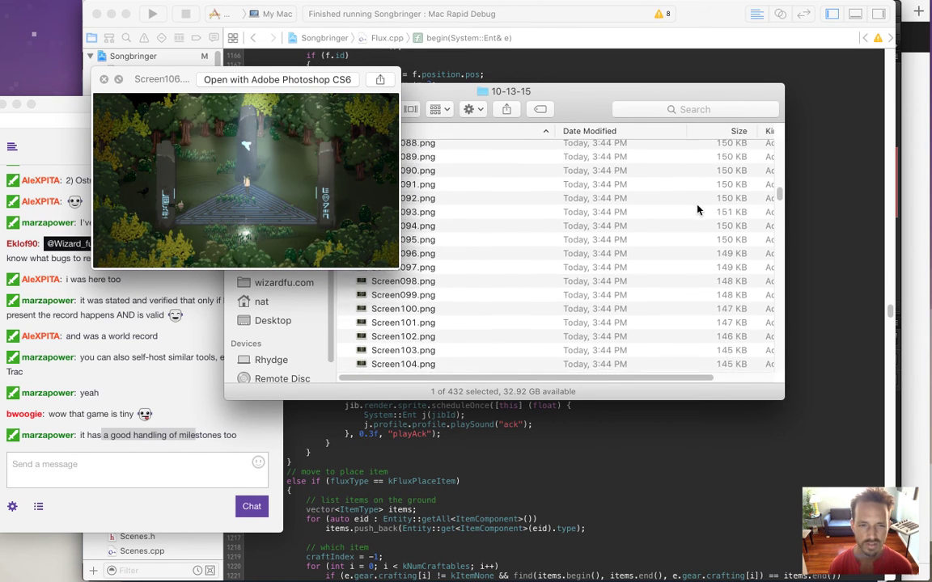
{"action": "key", "text": "Down"}
{"action": "key", "text": "Down"}
{"action": "key", "text": "Down"}
{"action": "key", "text": "Down"}
{"action": "key", "text": "Down"}
{"action": "key", "text": "Down"}
{"action": "key", "text": "Down"}
{"action": "key", "text": "Down"}
{"action": "key", "text": "Down"}
{"action": "key", "text": "Down"}
{"action": "key", "text": "Down"}
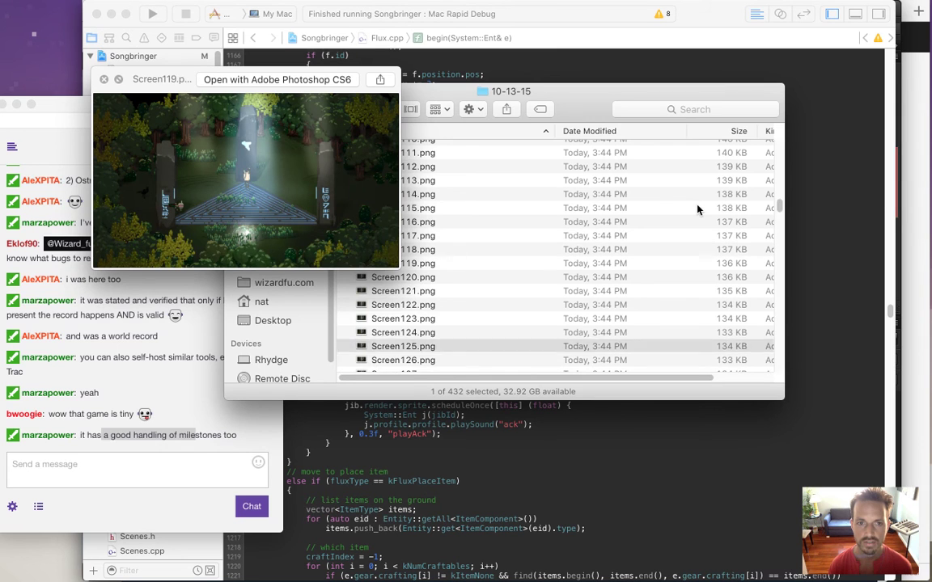
{"action": "key", "text": "Down"}
{"action": "key", "text": "Down"}
{"action": "key", "text": "Down"}
{"action": "key", "text": "Down"}
{"action": "key", "text": "Down"}
{"action": "key", "text": "Down"}
{"action": "key", "text": "Down"}
{"action": "key", "text": "Down"}
{"action": "key", "text": "Down"}
{"action": "key", "text": "Down"}
{"action": "key", "text": "Down"}
{"action": "key", "text": "Down"}
{"action": "key", "text": "Down"}
{"action": "key", "text": "Down"}
{"action": "key", "text": "Down"}
{"action": "key", "text": "Down"}
{"action": "key", "text": "Down"}
{"action": "key", "text": "Down"}
{"action": "key", "text": "Down"}
{"action": "key", "text": "Down"}
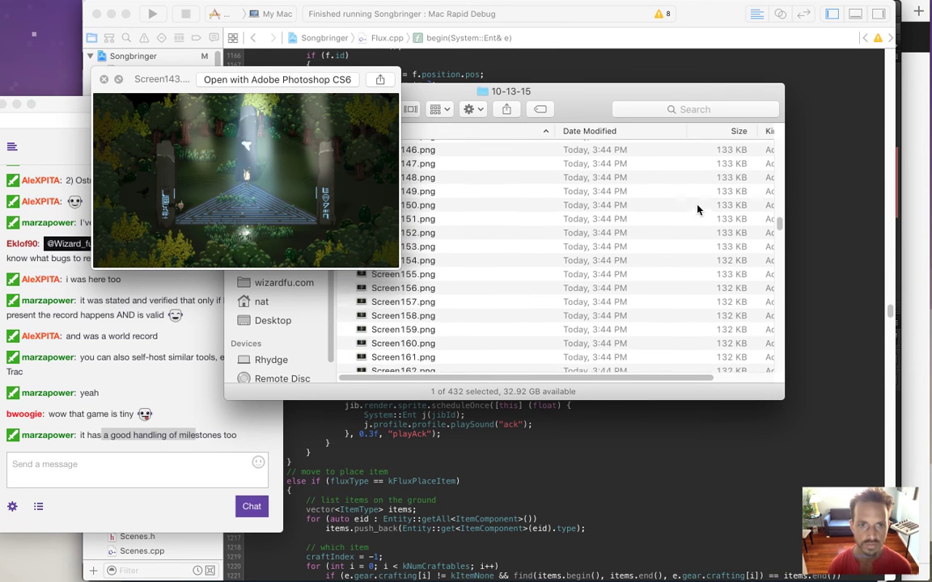
{"action": "key", "text": "Down"}
{"action": "key", "text": "Down"}
{"action": "key", "text": "Down"}
{"action": "key", "text": "Down"}
{"action": "key", "text": "Down"}
{"action": "key", "text": "Down"}
{"action": "key", "text": "Down"}
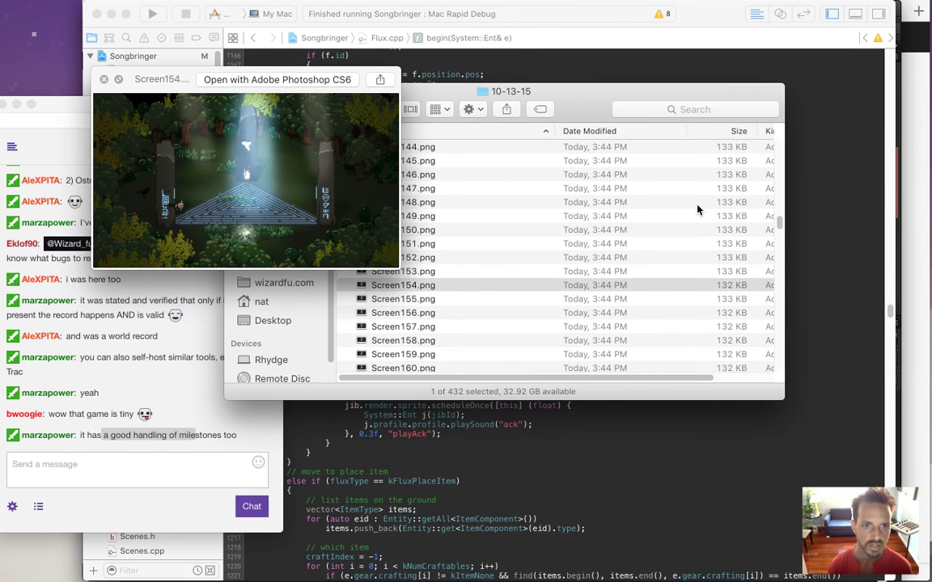
{"action": "key", "text": "Down"}
{"action": "key", "text": "Down"}
{"action": "key", "text": "Down"}
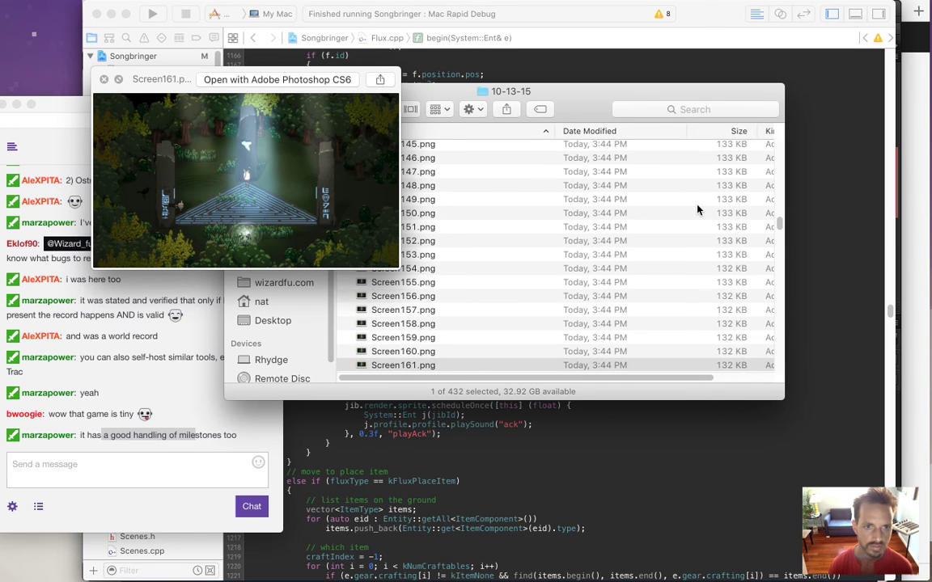
Step: Open the captured frame Screen159.png in Adobe Photoshop CS6 and paste it into SteamScene6.psd as a new layer
{"action": "key", "text": "Up"}
{"action": "key", "text": "Up"}
{"action": "key", "text": "Up"}
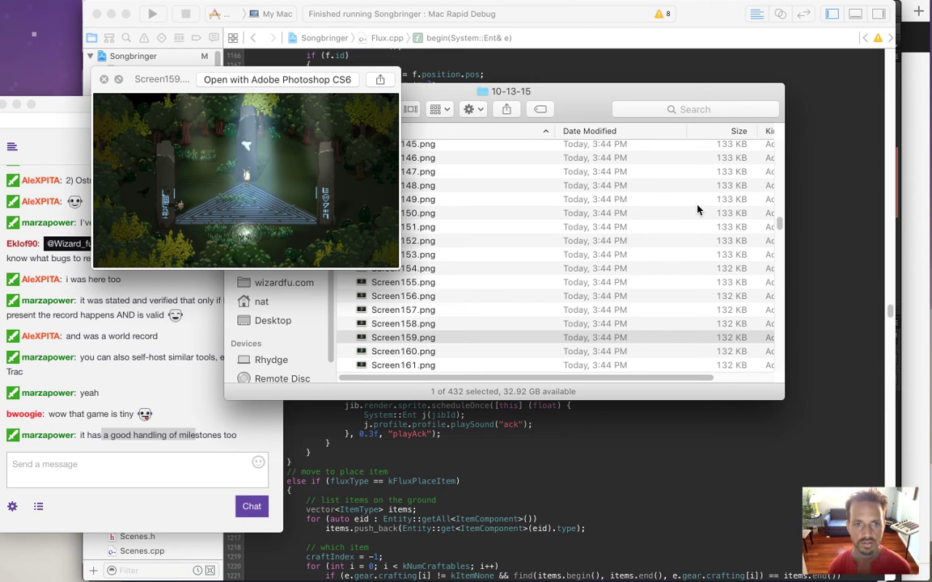
{"action": "key", "text": "space"}
{"action": "right_click", "coordinate": [395, 338]}
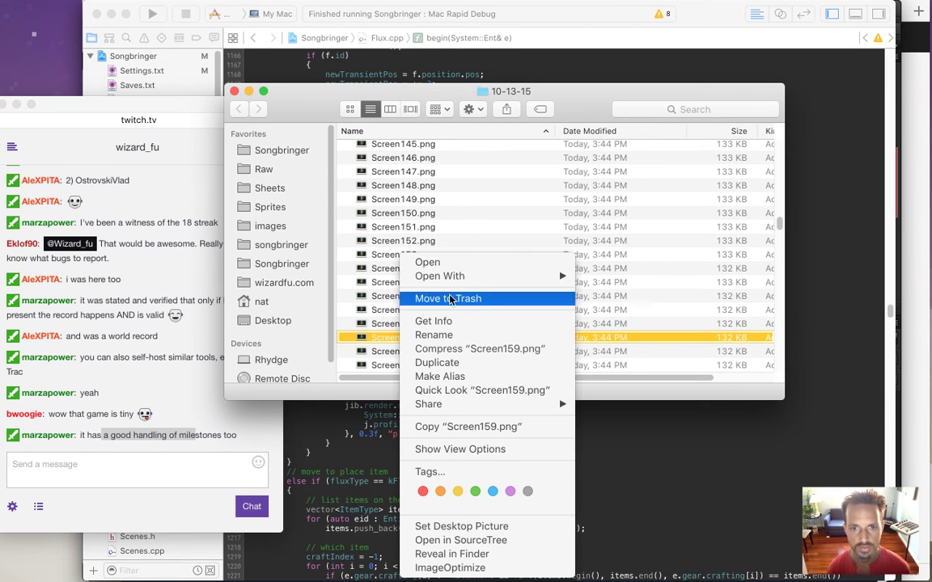
{"action": "mouse_move", "coordinate": [526, 275]}
{"action": "left_click", "coordinate": [628, 278]}
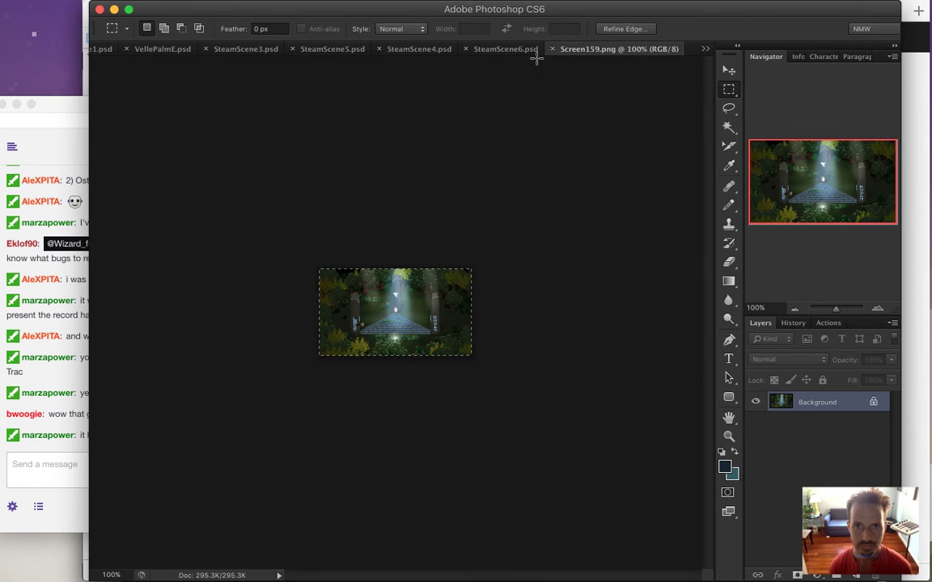
{"action": "left_click", "coordinate": [503, 49]}
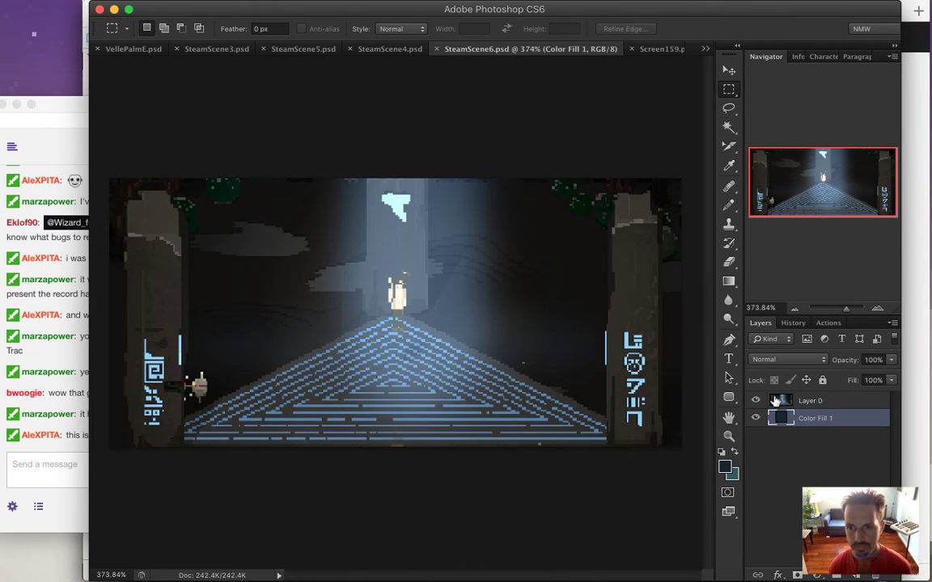
{"action": "key", "text": "super+v"}
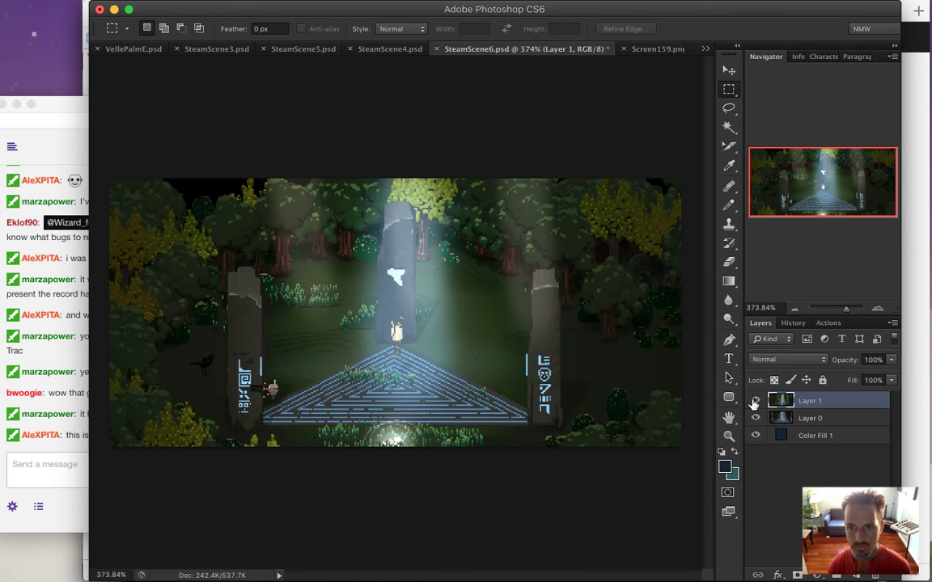
Step: Read the newest Twitch chat messages about the gameboy advance version and about Trello becoming messy
{"action": "left_click", "coordinate": [71, 414]}
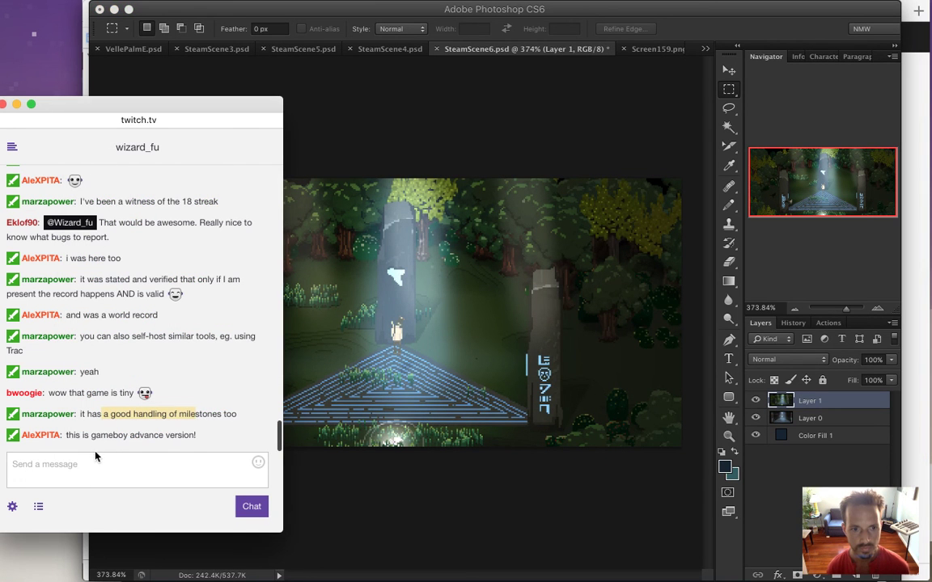
{"action": "left_click", "coordinate": [89, 438]}
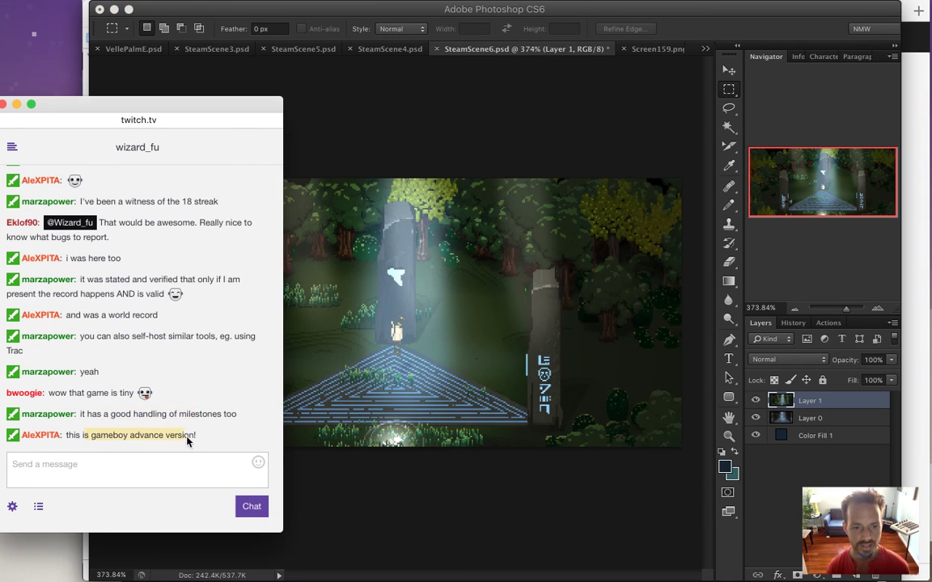
{"action": "left_click", "coordinate": [434, 487]}
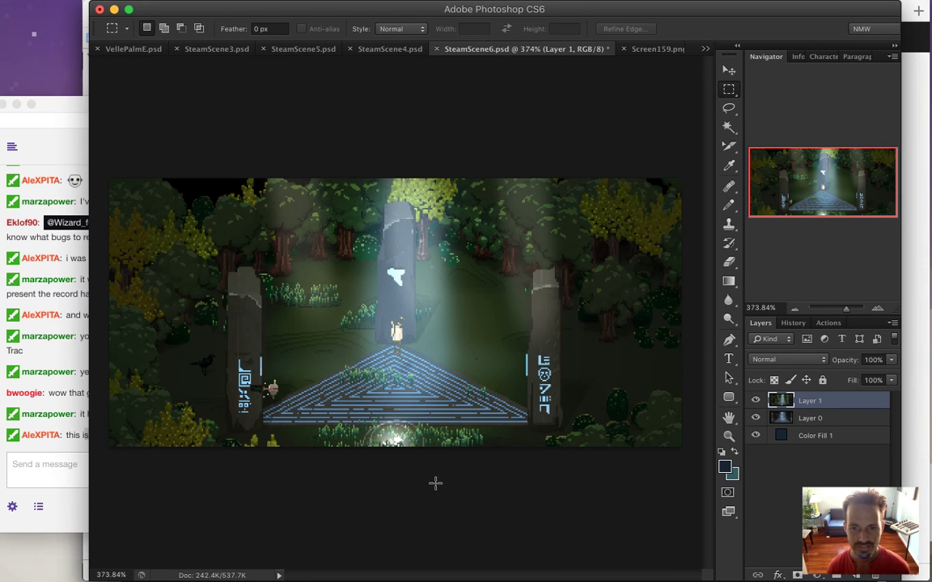
{"action": "key", "text": "super+Tab"}
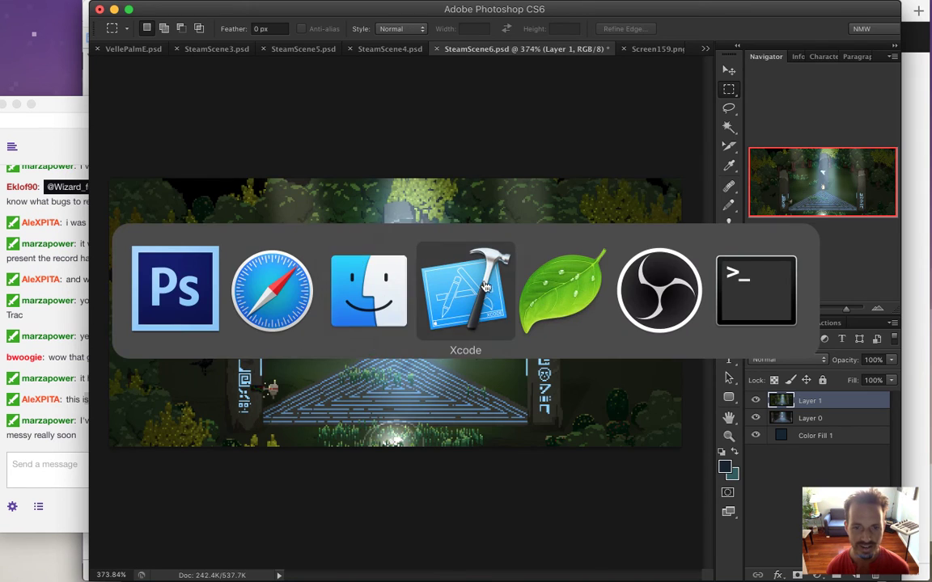
{"action": "left_click", "coordinate": [67, 443]}
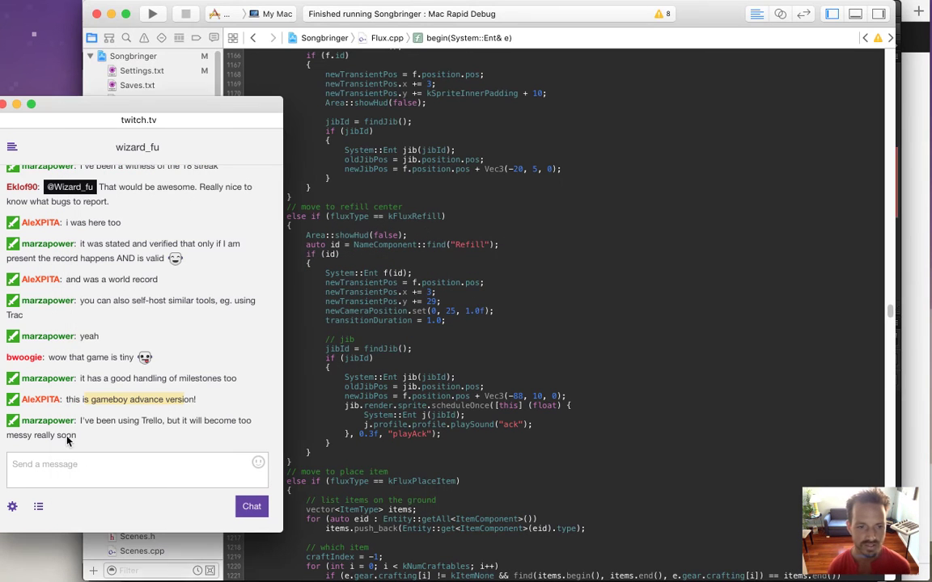
{"action": "left_click_drag", "start_coordinate": [91, 422], "coordinate": [110, 443]}
{"action": "key", "text": "super+Tab"}
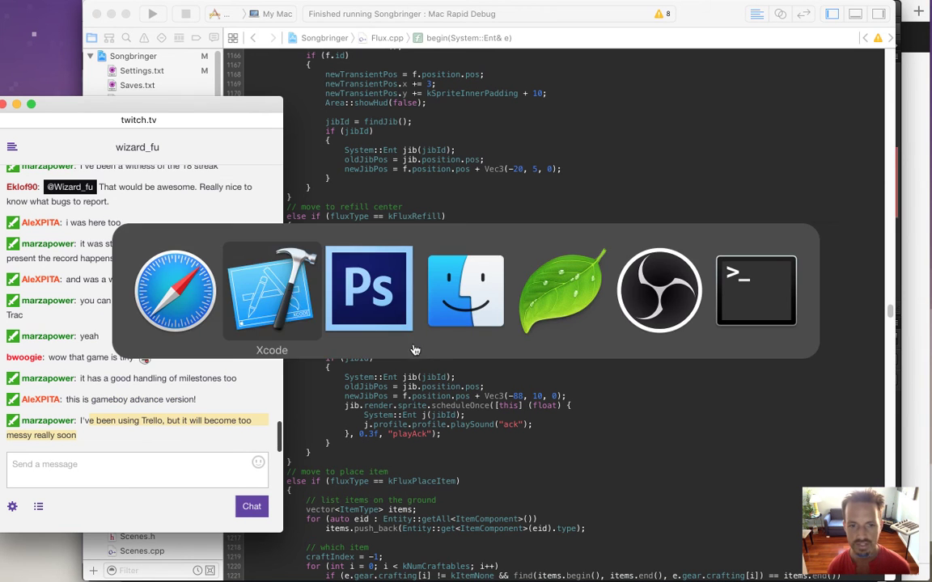
{"action": "key", "text": "super+Tab"}
{"action": "key", "text": "super+Tab"}
{"action": "key", "text": "super+shift+Tab"}
{"action": "key", "text": "super+shift+Tab"}
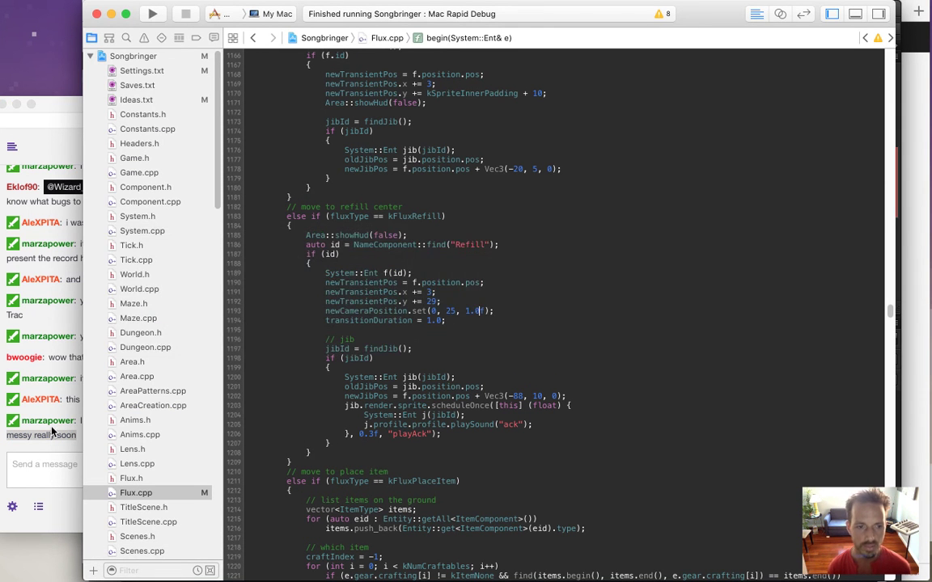
{"action": "left_click", "coordinate": [50, 429]}
{"action": "left_click", "coordinate": [98, 431]}
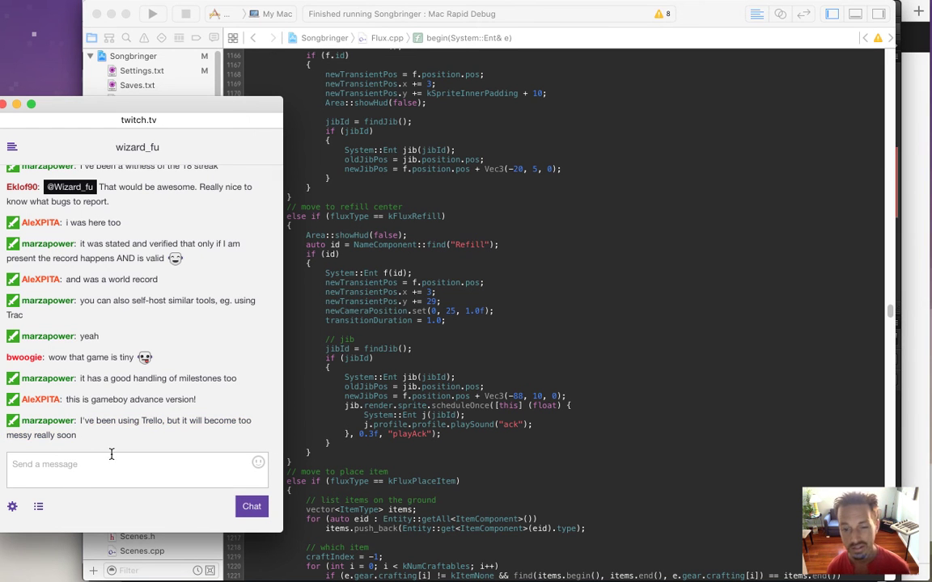
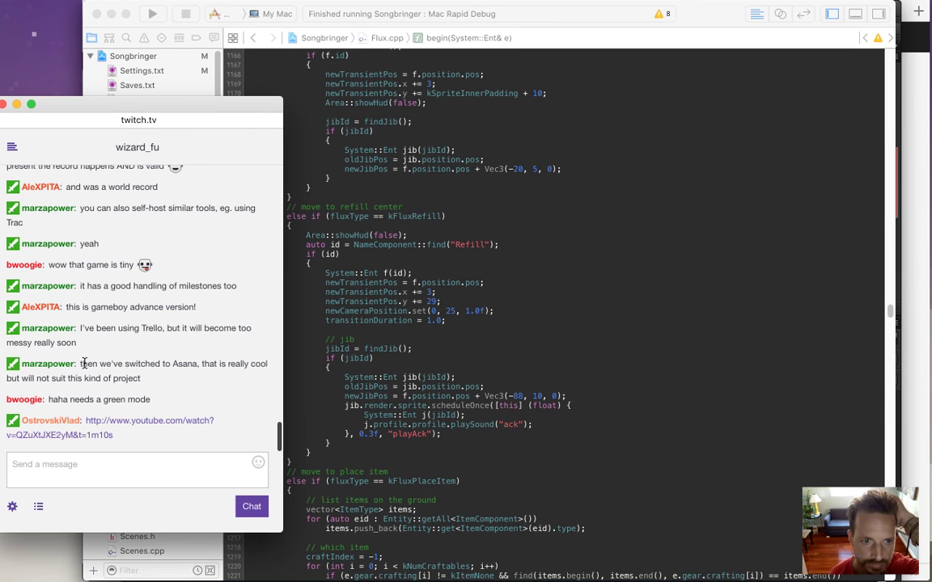
Step: Read the Twitch chat messages about switching to Asana and needing a green mode
{"action": "left_click_drag", "start_coordinate": [92, 363], "coordinate": [150, 381]}
{"action": "left_click", "coordinate": [158, 381]}
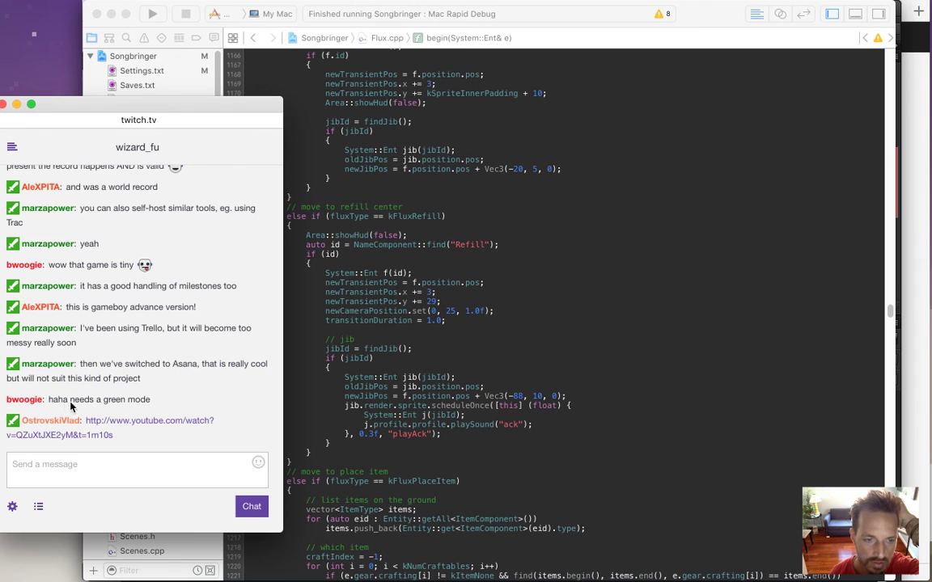
{"action": "left_click_drag", "start_coordinate": [57, 402], "coordinate": [132, 402]}
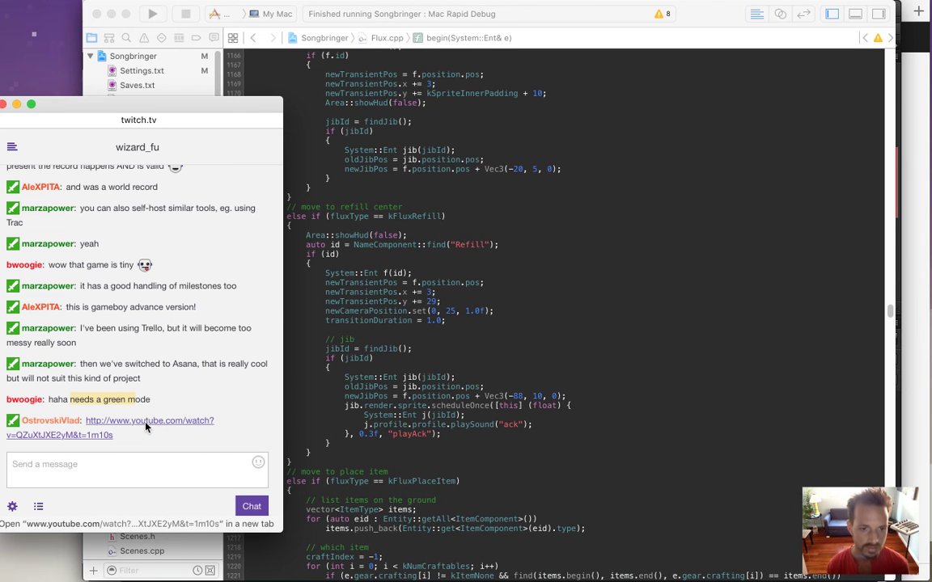
Step: Open the YouTube link shared in the Twitch chat, watch a short part with the sound raised, and pause the video
{"action": "right_click", "coordinate": [147, 422]}
{"action": "left_click", "coordinate": [212, 357]}
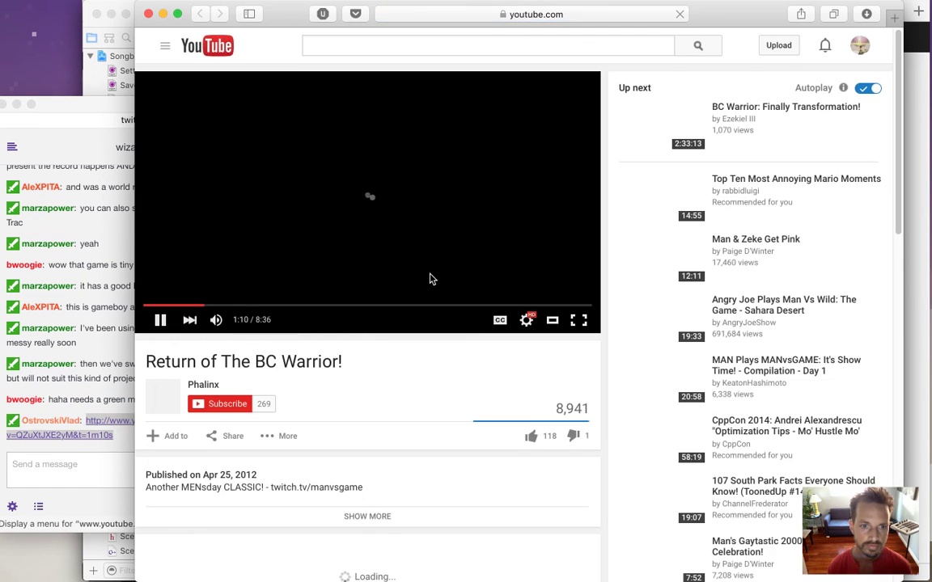
{"action": "left_click", "coordinate": [166, 314]}
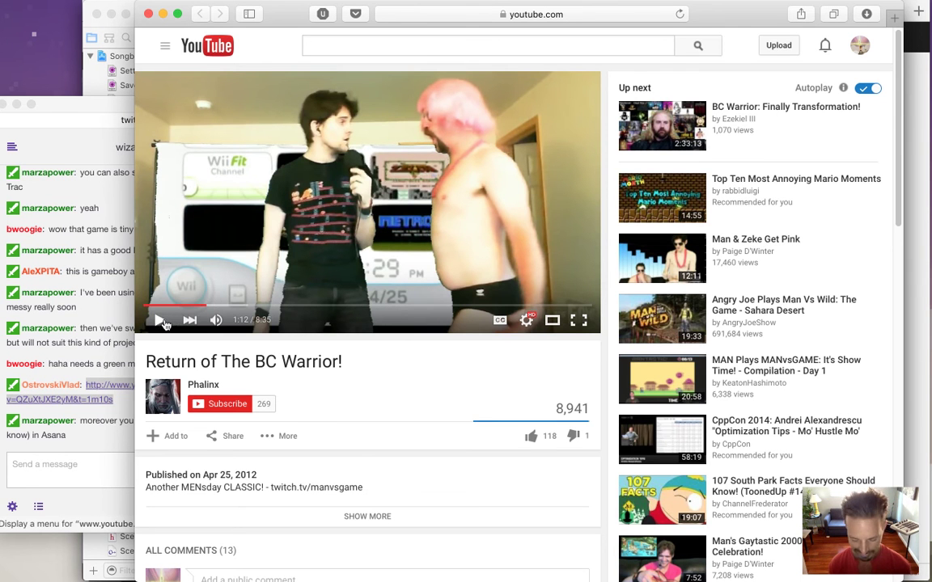
{"action": "key", "text": "XF86AudioRaiseVolume"}
{"action": "left_click", "coordinate": [162, 321]}
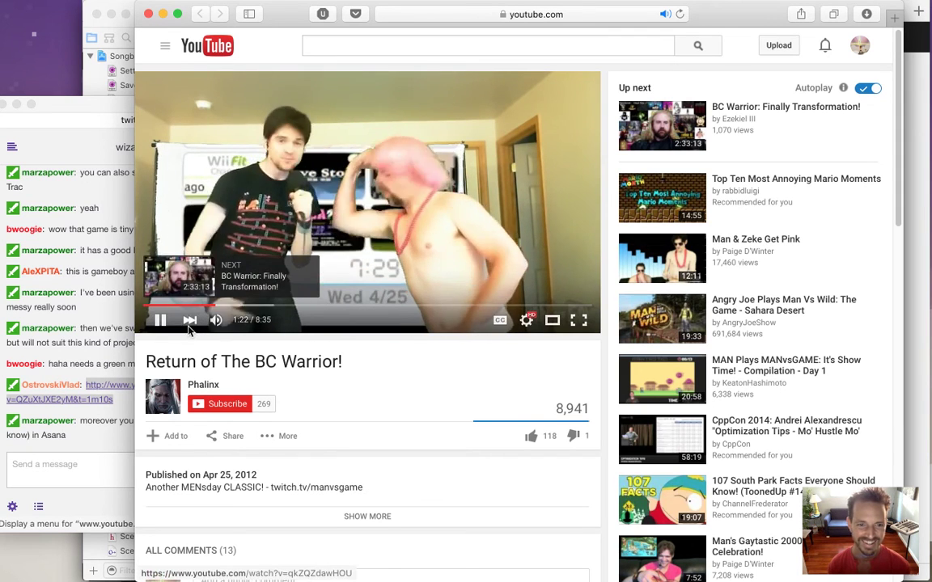
{"action": "left_click", "coordinate": [160, 320]}
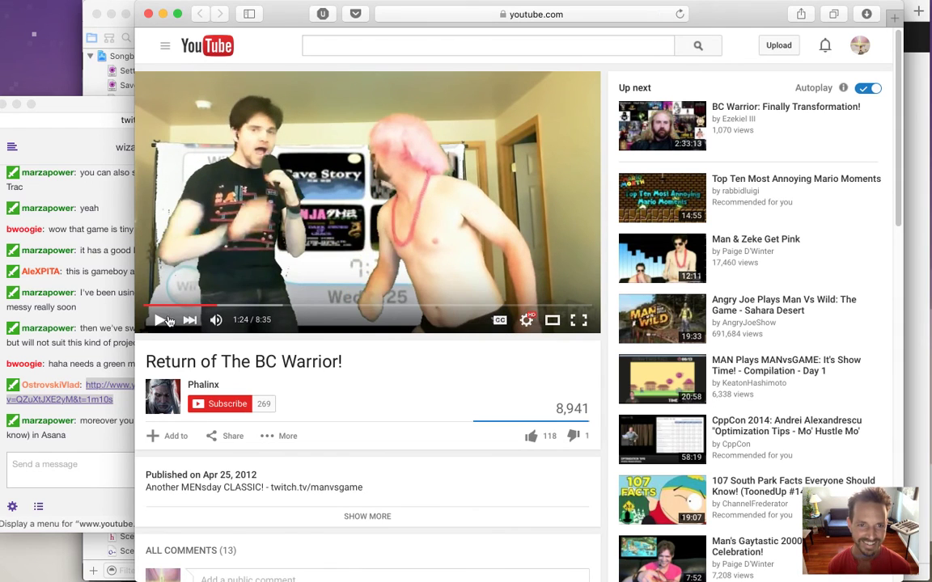
Step: Save the YouTube video's address as a link file on the desktop and close the video's browser window
{"action": "left_click", "coordinate": [433, 20]}
{"action": "left_click_drag", "start_coordinate": [383, 21], "coordinate": [72, 77]}
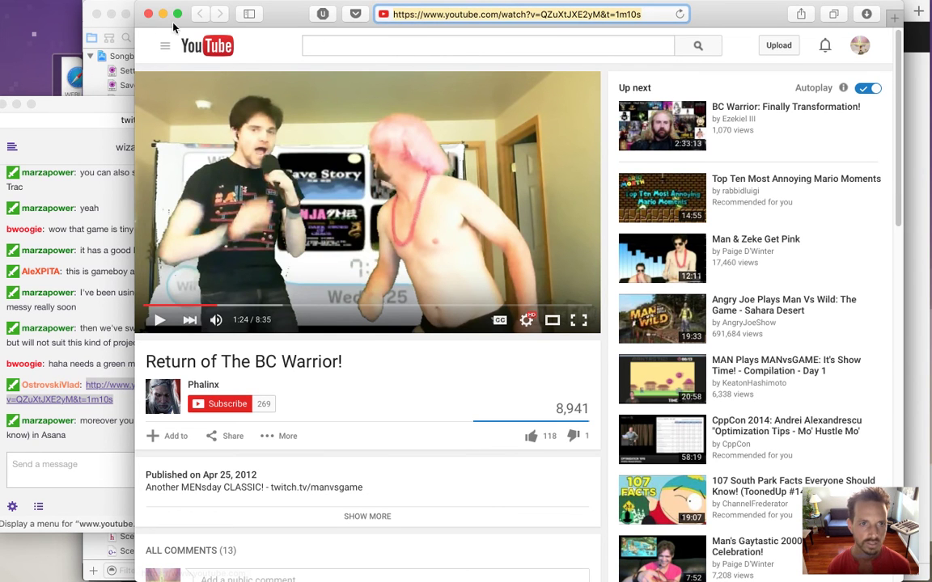
{"action": "left_click", "coordinate": [148, 14]}
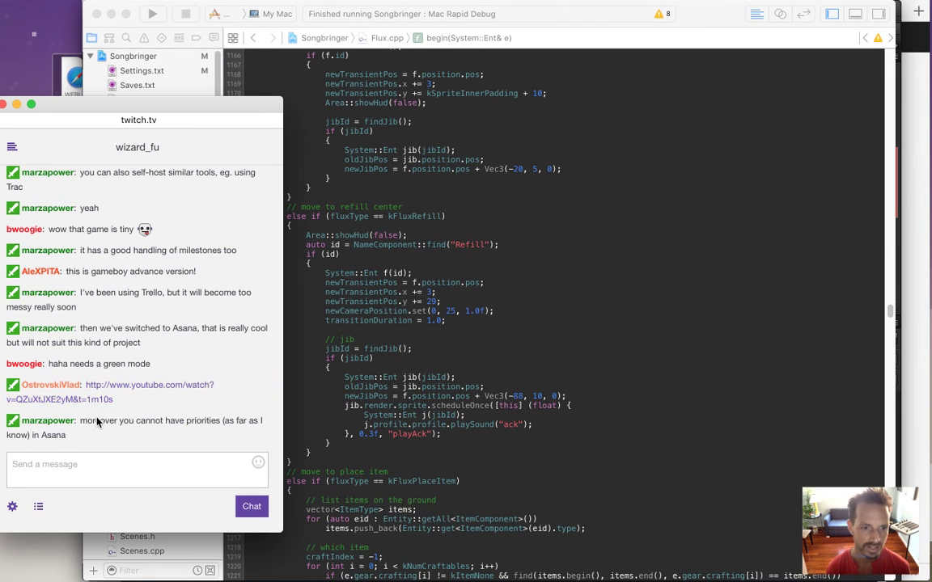
Step: Post the BCWarrior emote in the Twitch chat
{"action": "left_click", "coordinate": [467, 388]}
{"action": "left_click", "coordinate": [69, 478]}
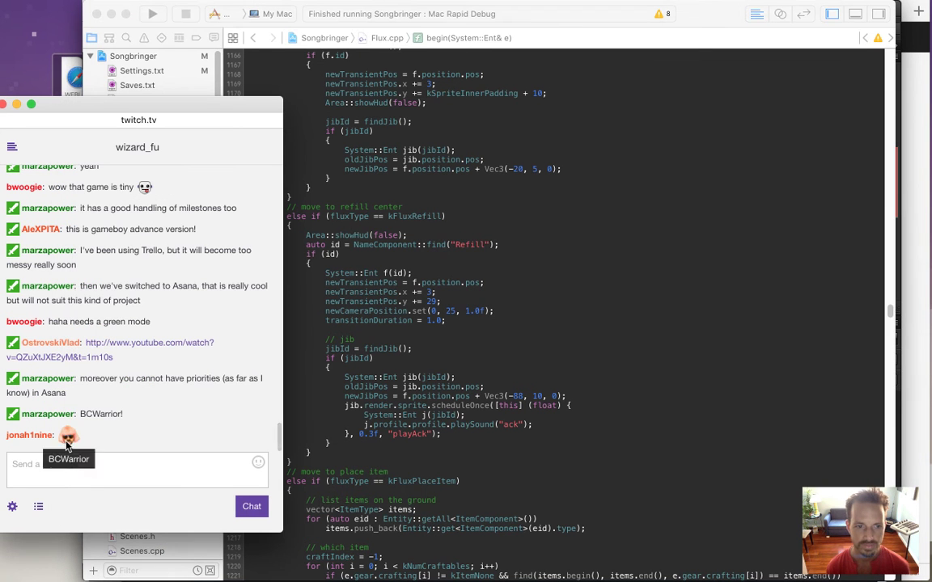
{"action": "left_click", "coordinate": [81, 475]}
{"action": "type", "text": "BCWarrior"}
{"action": "key", "text": "Return"}
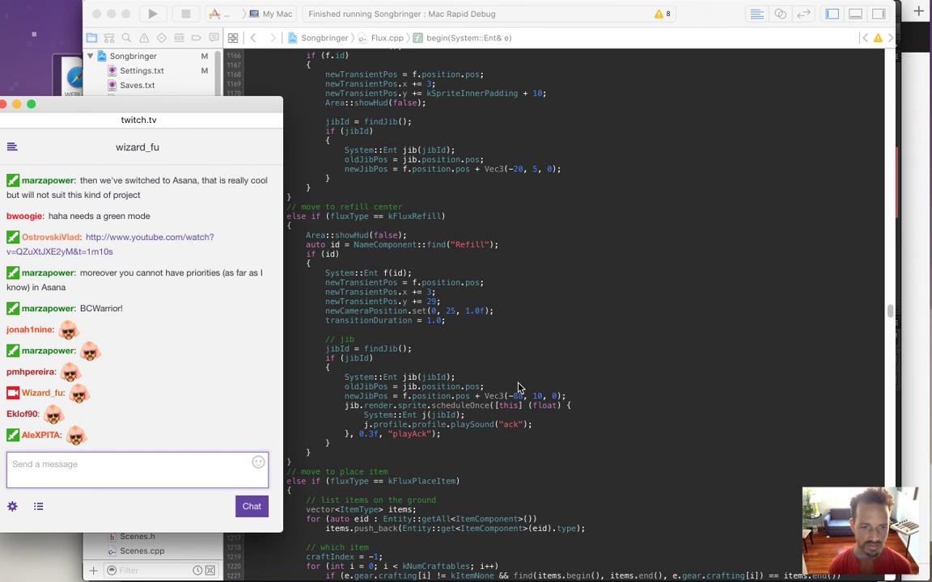
Step: Return to Photoshop, delete the old Layer 0 from SteamScene6.psd, and marquee-select the area around the healing columns on Layer 1
{"action": "left_click", "coordinate": [535, 346]}
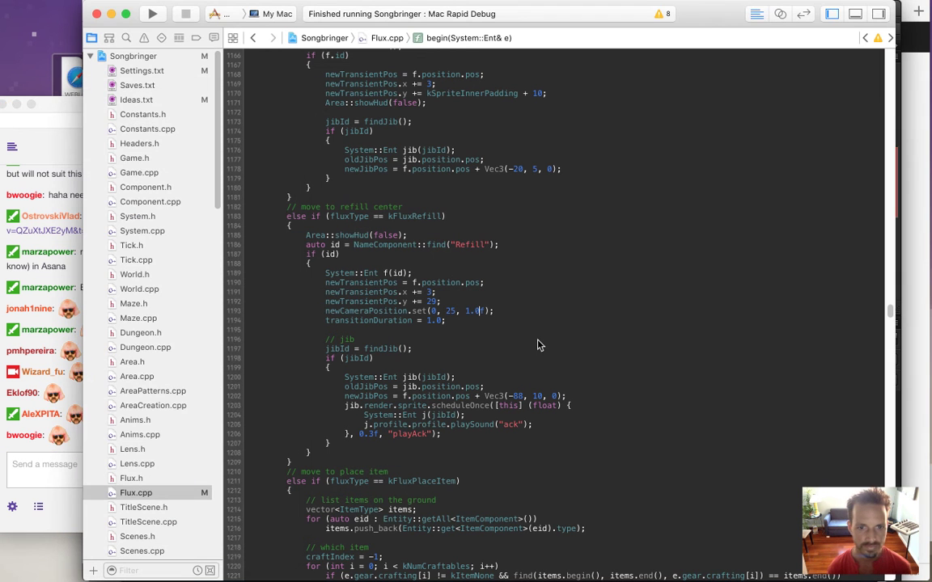
{"action": "key", "text": "super+Tab"}
{"action": "key", "text": "super+Tab"}
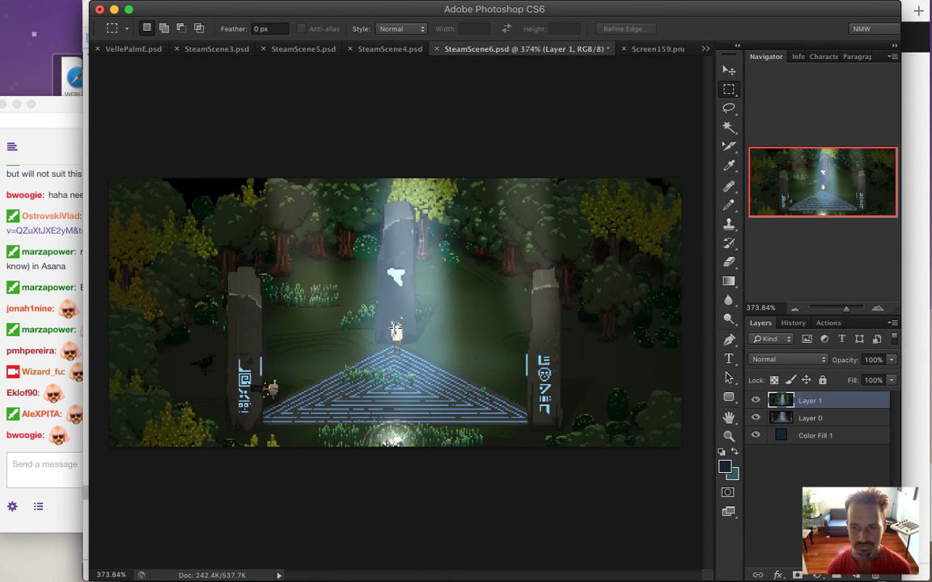
{"action": "left_click", "coordinate": [771, 421]}
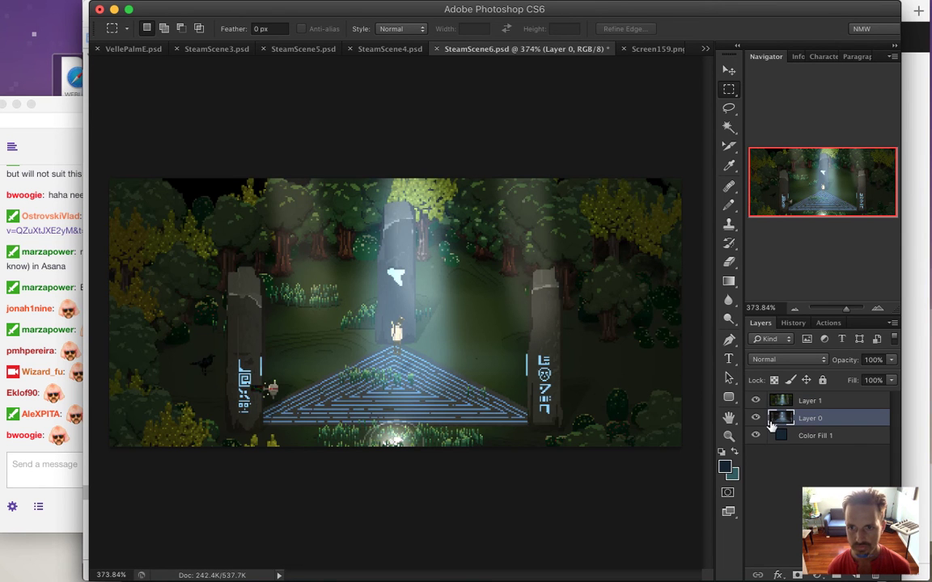
{"action": "left_click", "coordinate": [755, 400]}
{"action": "left_click", "coordinate": [757, 401]}
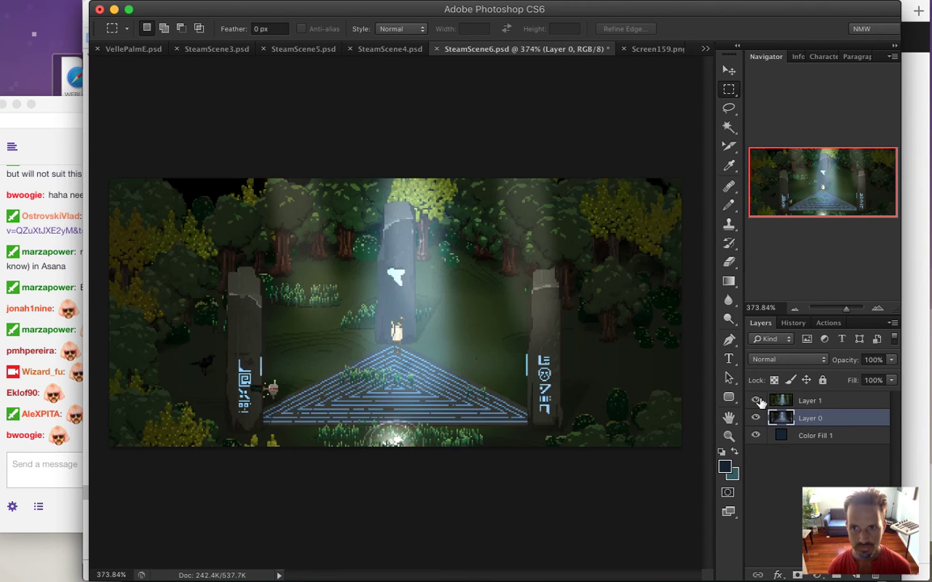
{"action": "left_click", "coordinate": [756, 419]}
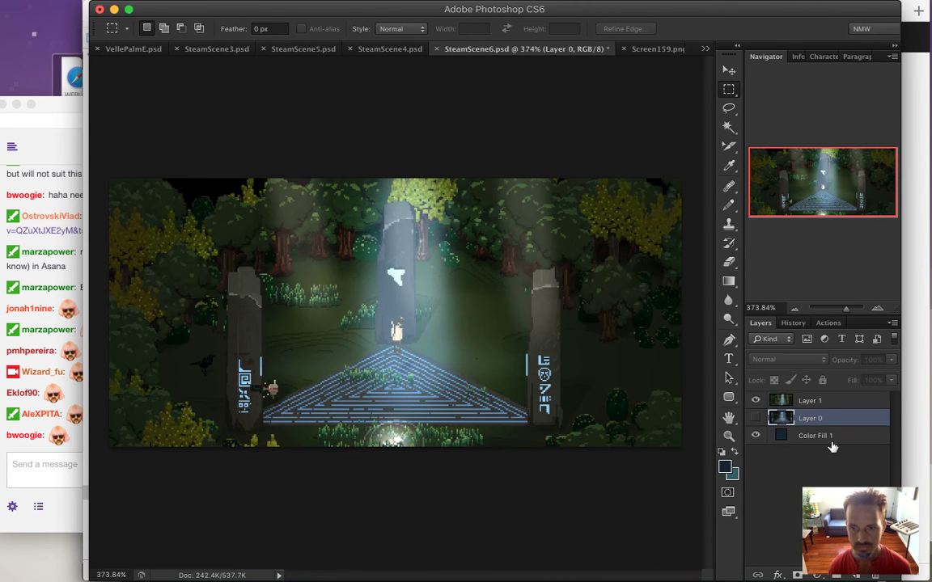
{"action": "left_click", "coordinate": [874, 575]}
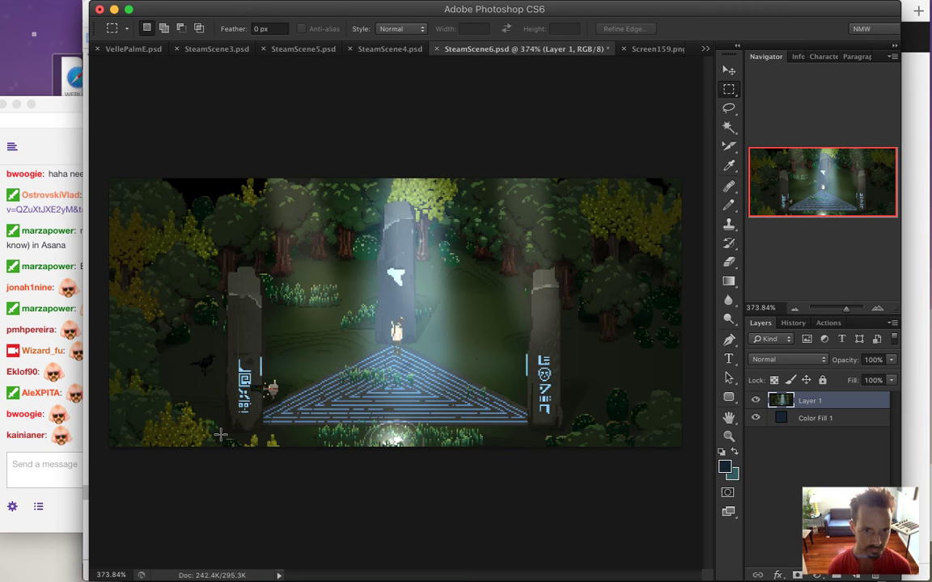
{"action": "left_click_drag", "start_coordinate": [220, 433], "coordinate": [571, 258]}
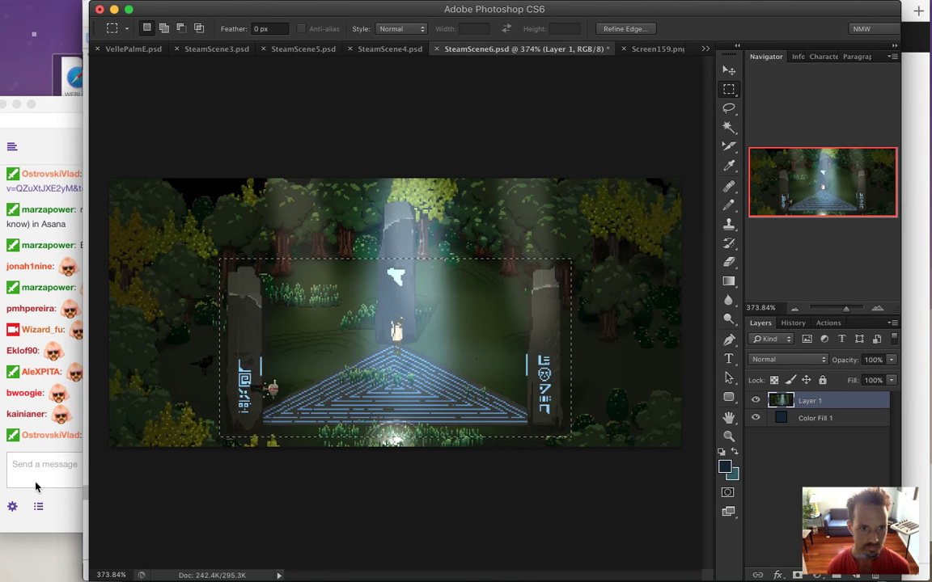
Step: Move the Twitch chat window up to the screen's upper edge and extend its height to show more messages
{"action": "left_click", "coordinate": [59, 478]}
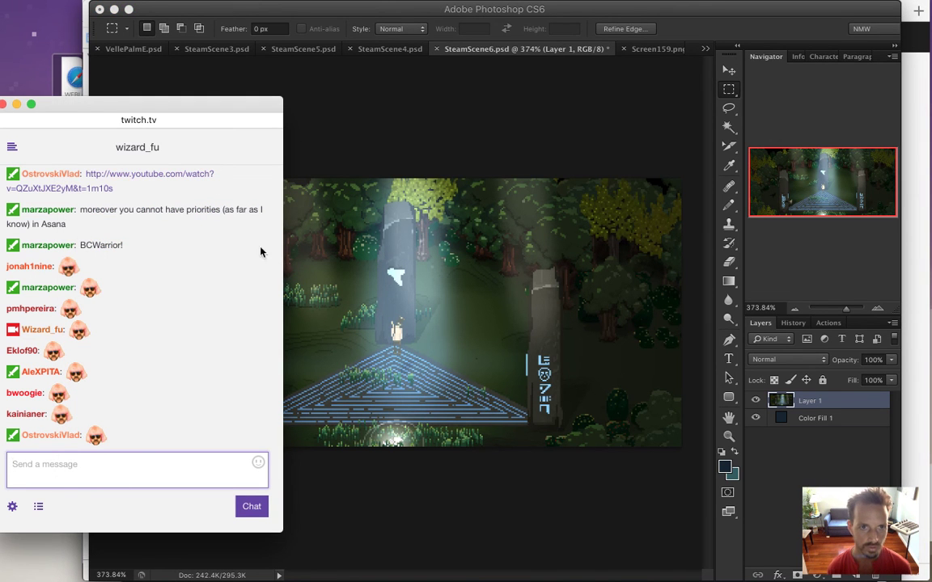
{"action": "left_click_drag", "start_coordinate": [149, 104], "coordinate": [160, 4]}
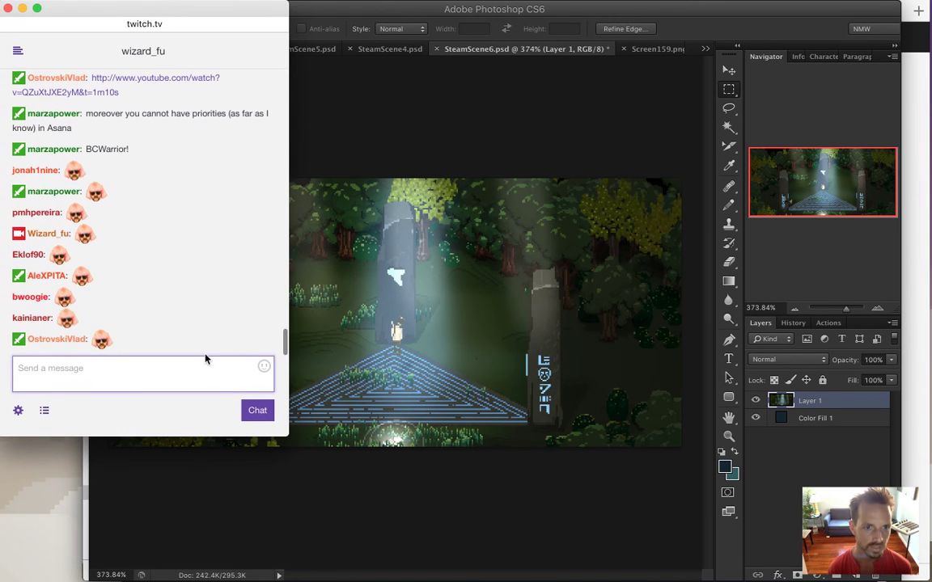
{"action": "key", "text": "super+a"}
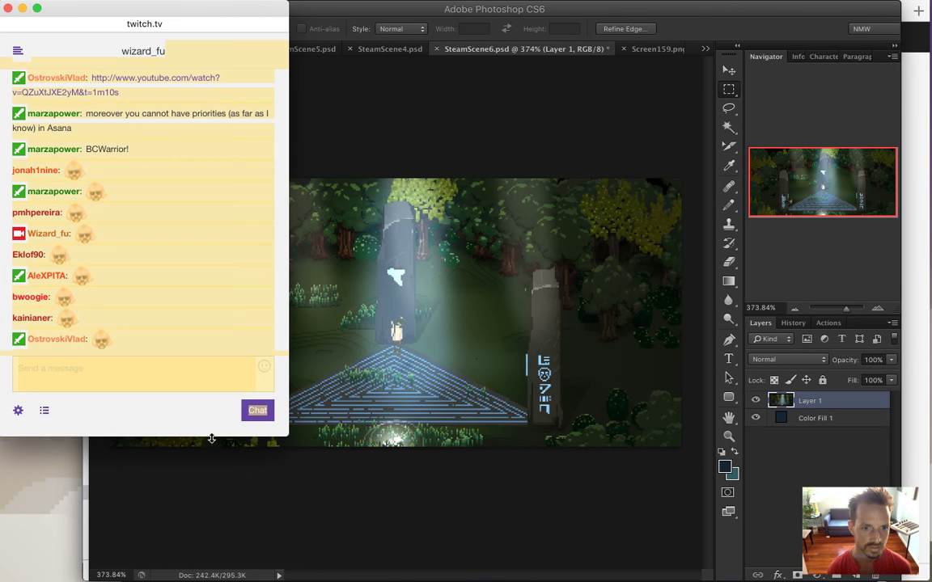
{"action": "left_click_drag", "start_coordinate": [275, 439], "coordinate": [257, 571]}
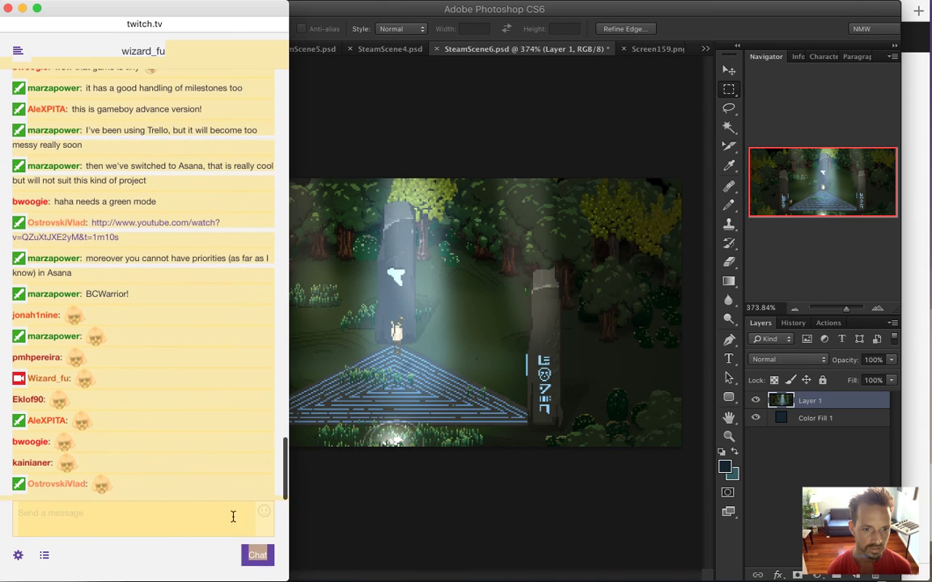
Step: Return to Photoshop and crop SteamScene6.psd to the marquee selection around the healing columns
{"action": "left_click", "coordinate": [161, 530]}
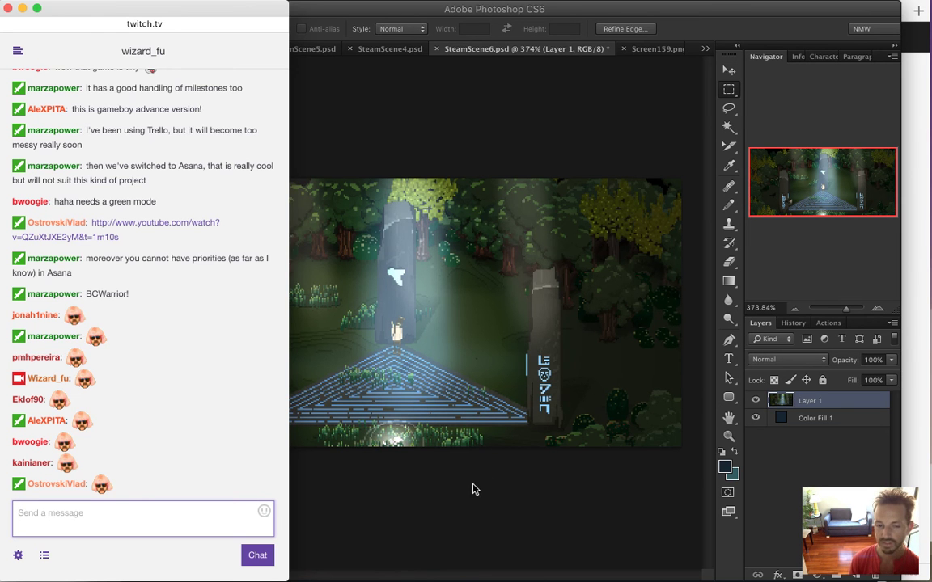
{"action": "left_click", "coordinate": [413, 498]}
{"action": "key", "text": "super+z"}
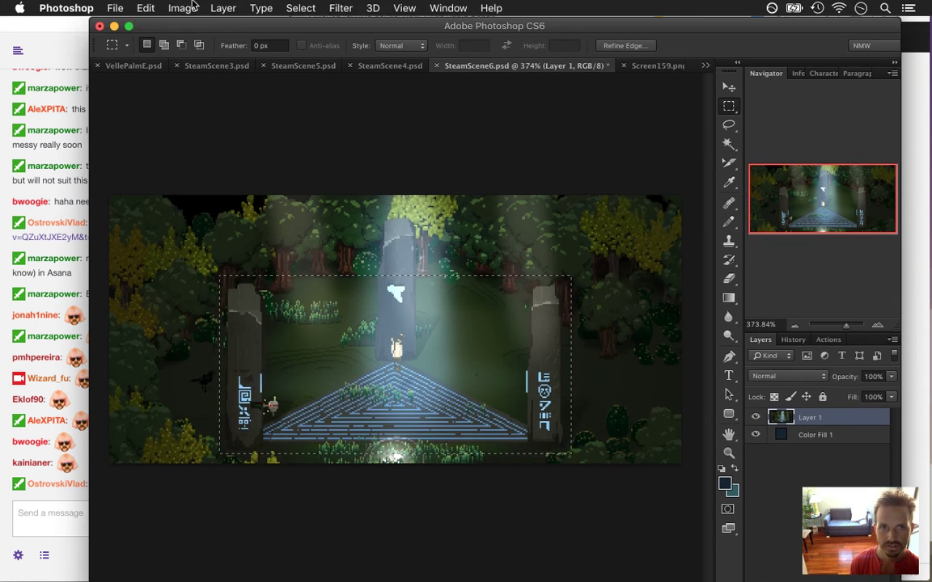
{"action": "left_click", "coordinate": [182, 8]}
{"action": "left_click", "coordinate": [198, 177]}
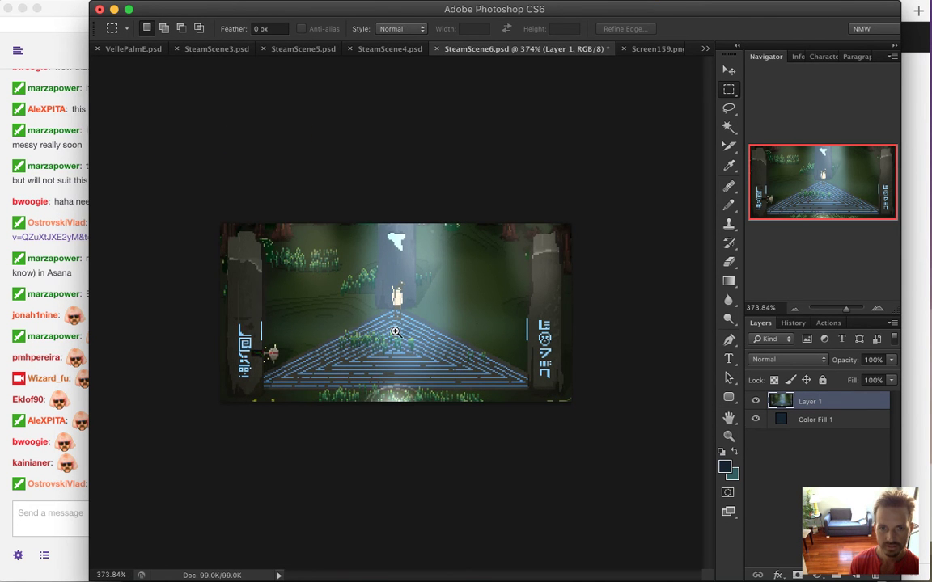
{"action": "left_click", "coordinate": [360, 303]}
{"action": "left_click_drag", "start_coordinate": [377, 348], "coordinate": [380, 354]}
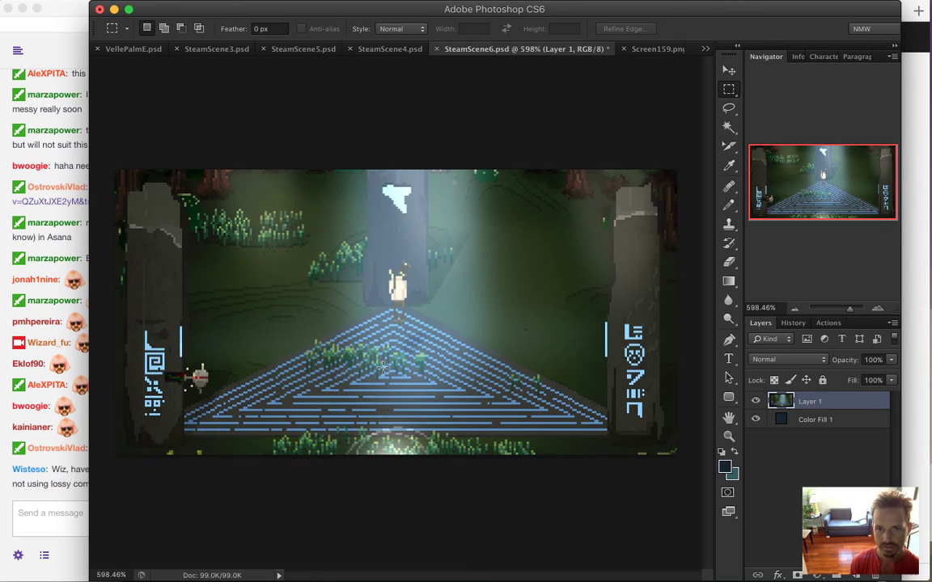
Step: Open the flif.info link from the Twitch chat in a new browser window
{"action": "left_click", "coordinate": [73, 482]}
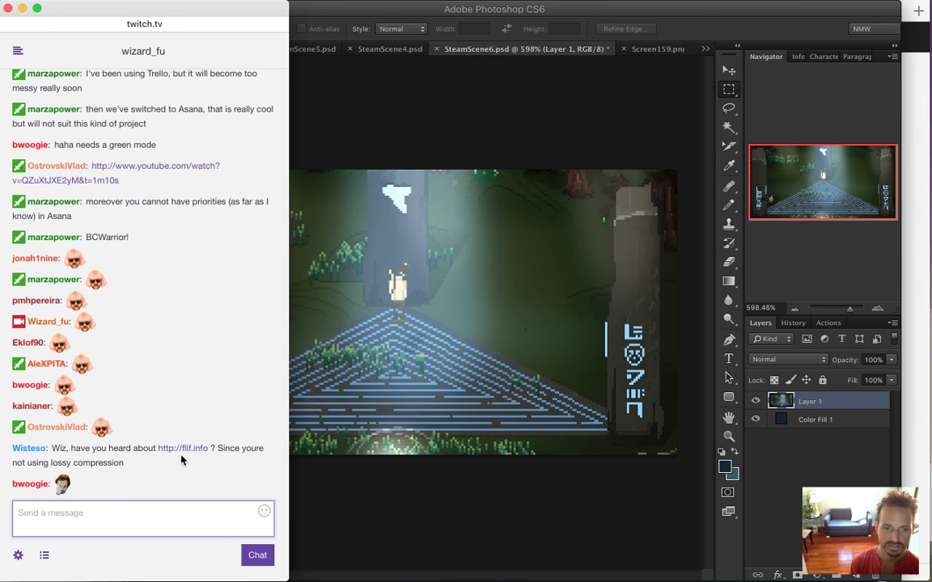
{"action": "right_click", "coordinate": [194, 428]}
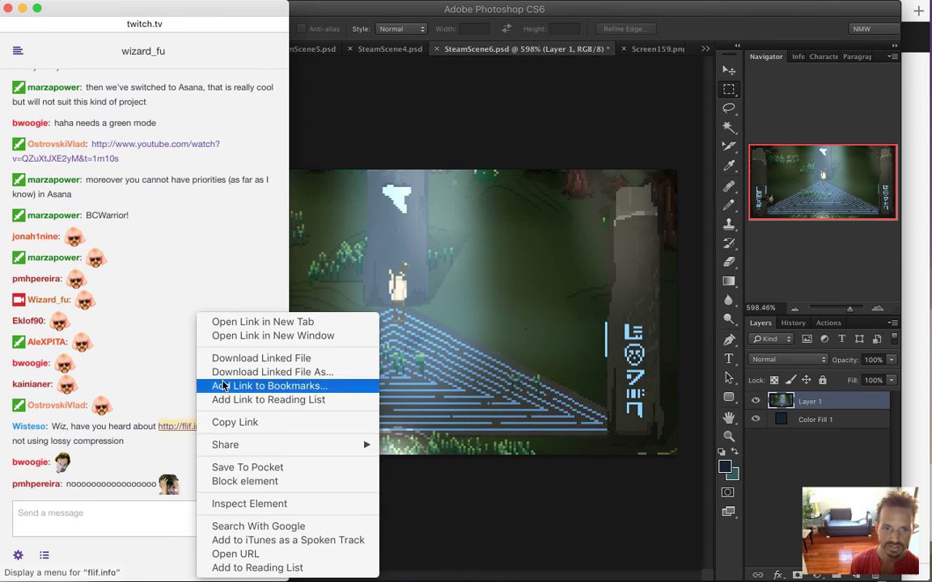
{"action": "left_click", "coordinate": [277, 337]}
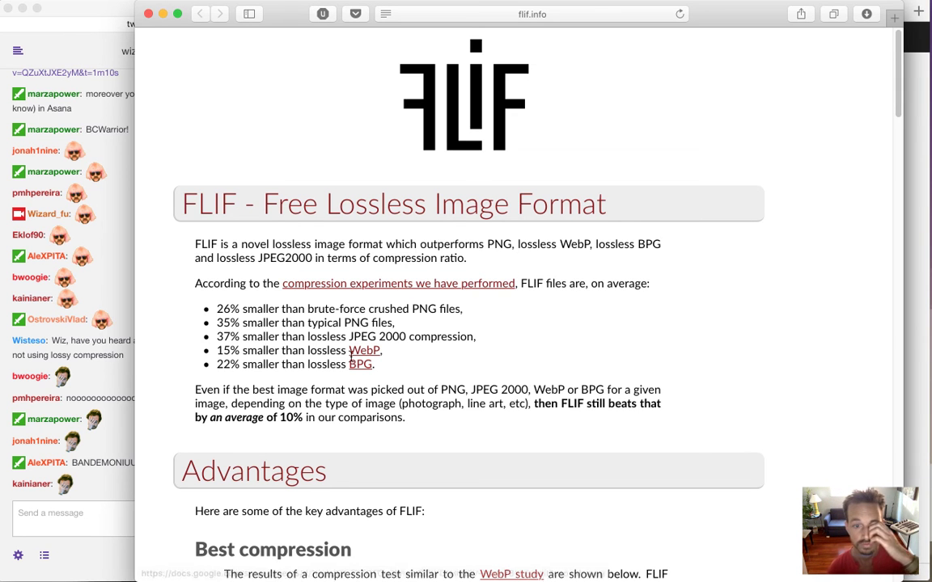
Step: Examine the FLIF page for its compression claims, download notice, feature list and unsupported features
{"action": "left_click", "coordinate": [127, 484]}
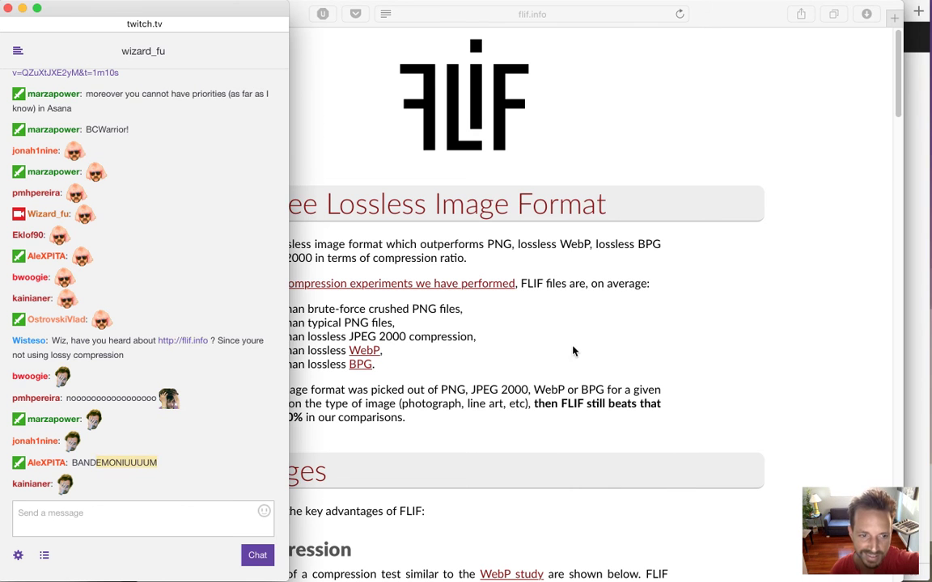
{"action": "left_click", "coordinate": [609, 345]}
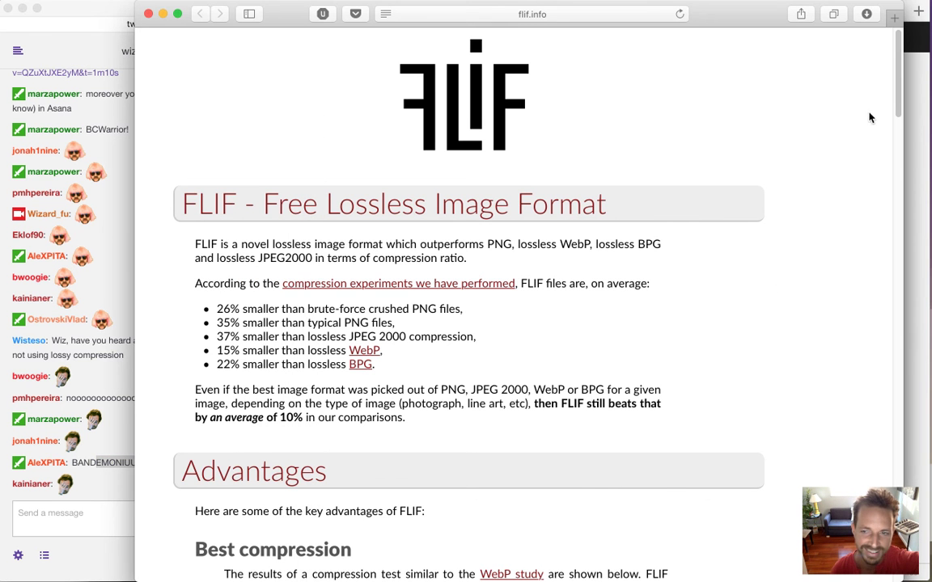
{"action": "scroll", "coordinate": [895, 93], "scroll_direction": "down", "scroll_amount": 2}
{"action": "left_click_drag", "start_coordinate": [898, 103], "coordinate": [849, 484]}
{"action": "scroll", "coordinate": [849, 483], "scroll_direction": "down", "scroll_amount": 5}
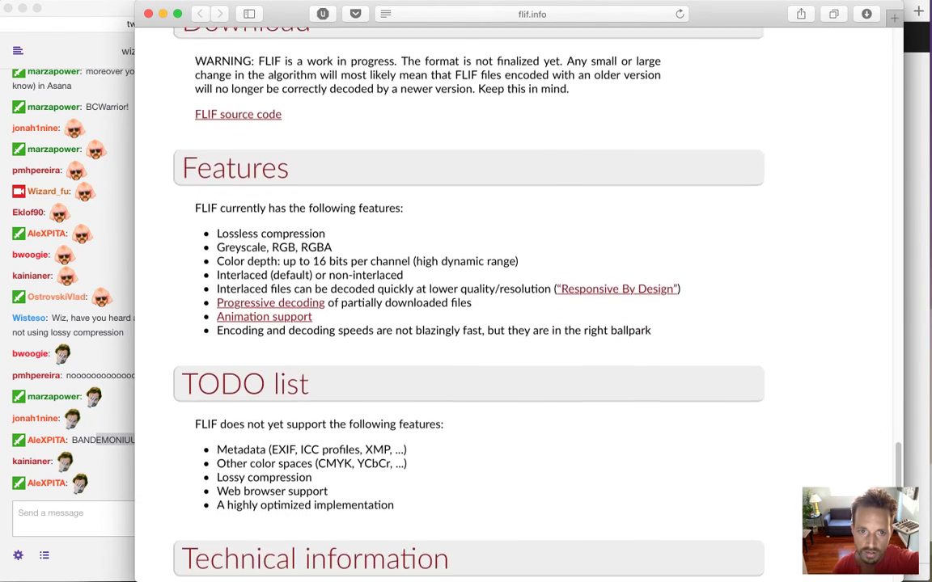
{"action": "scroll", "coordinate": [841, 467], "scroll_direction": "down", "scroll_amount": 5}
{"action": "scroll", "coordinate": [842, 467], "scroll_direction": "up", "scroll_amount": 10}
{"action": "scroll", "coordinate": [841, 467], "scroll_direction": "up", "scroll_amount": 2}
{"action": "scroll", "coordinate": [840, 457], "scroll_direction": "down", "scroll_amount": 5}
{"action": "scroll", "coordinate": [841, 486], "scroll_direction": "down", "scroll_amount": 3}
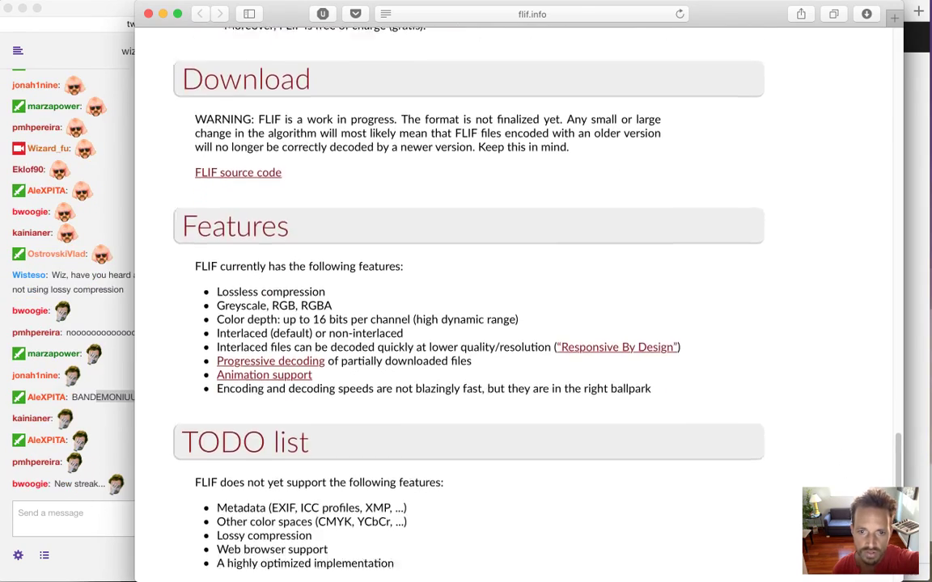
{"action": "scroll", "coordinate": [828, 166], "scroll_direction": "up", "scroll_amount": 20}
{"action": "scroll", "coordinate": [829, 166], "scroll_direction": "up", "scroll_amount": 10}
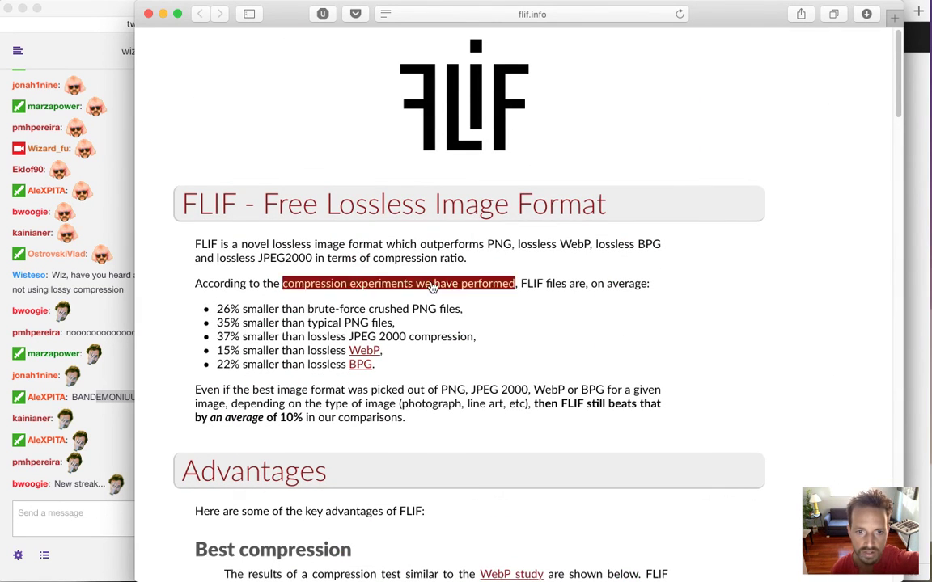
{"action": "left_click_drag", "start_coordinate": [419, 244], "coordinate": [466, 259]}
Step: Save the flif.info address as a link file on the desktop, close the page's window and return to Photoshop
{"action": "left_click", "coordinate": [407, 14]}
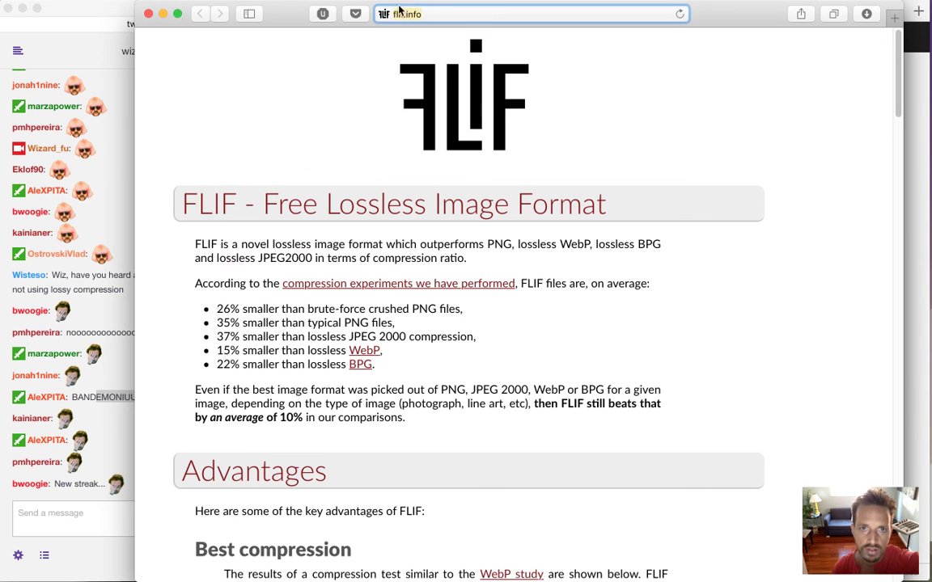
{"action": "left_click_drag", "start_coordinate": [407, 10], "coordinate": [913, 267]}
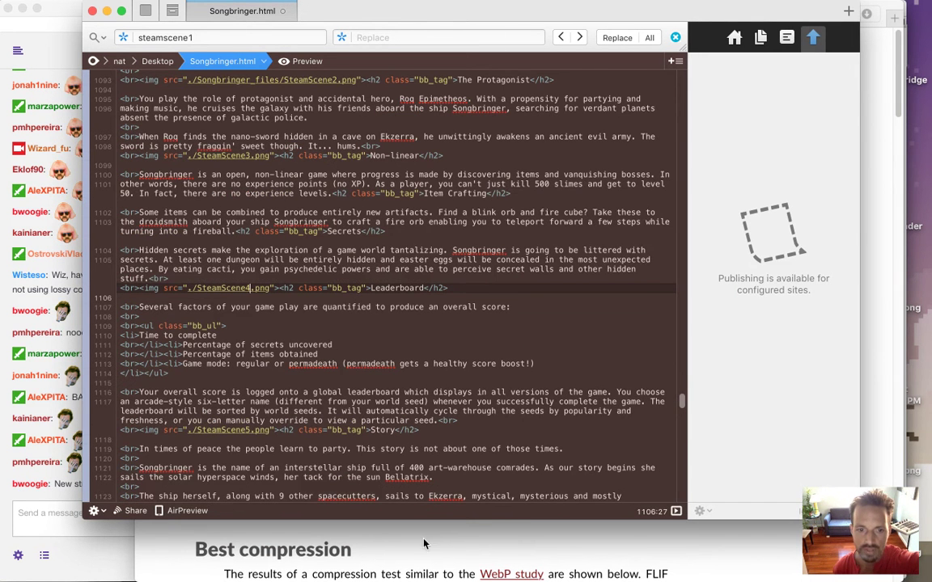
{"action": "left_click", "coordinate": [428, 540]}
{"action": "left_click_drag", "start_coordinate": [383, 22], "coordinate": [546, 287]}
{"action": "key", "text": "F11"}
{"action": "key", "text": "F11"}
{"action": "left_click", "coordinate": [51, 499]}
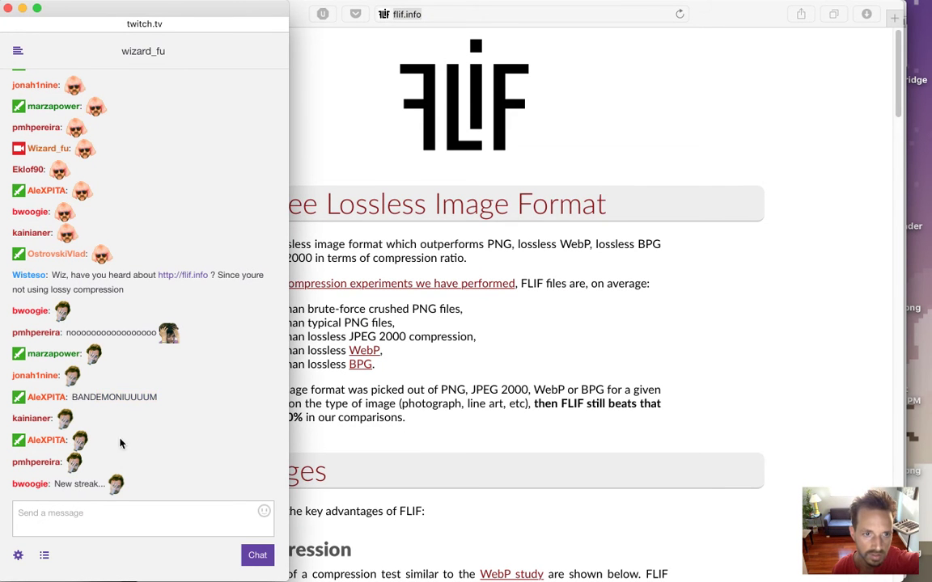
{"action": "left_click", "coordinate": [372, 296]}
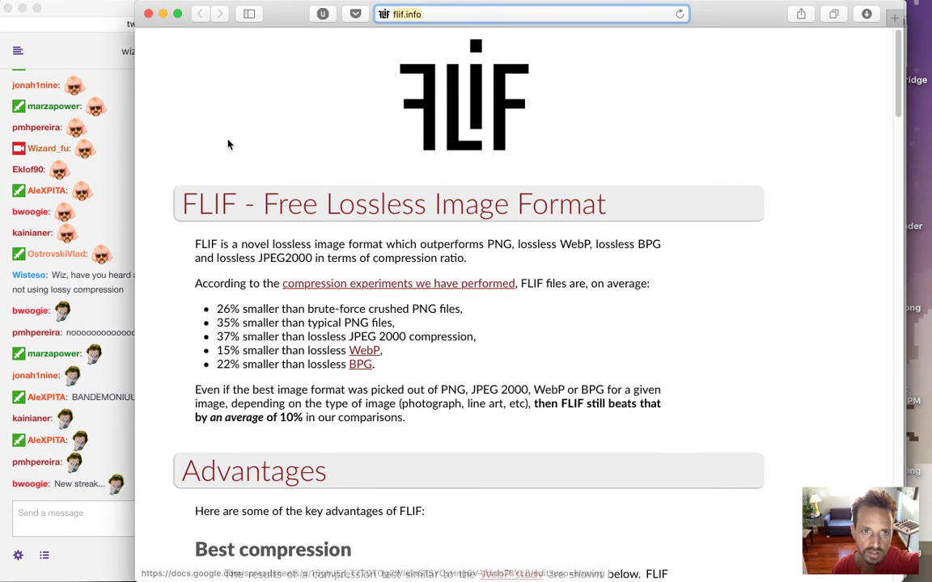
{"action": "key", "text": "super+h"}
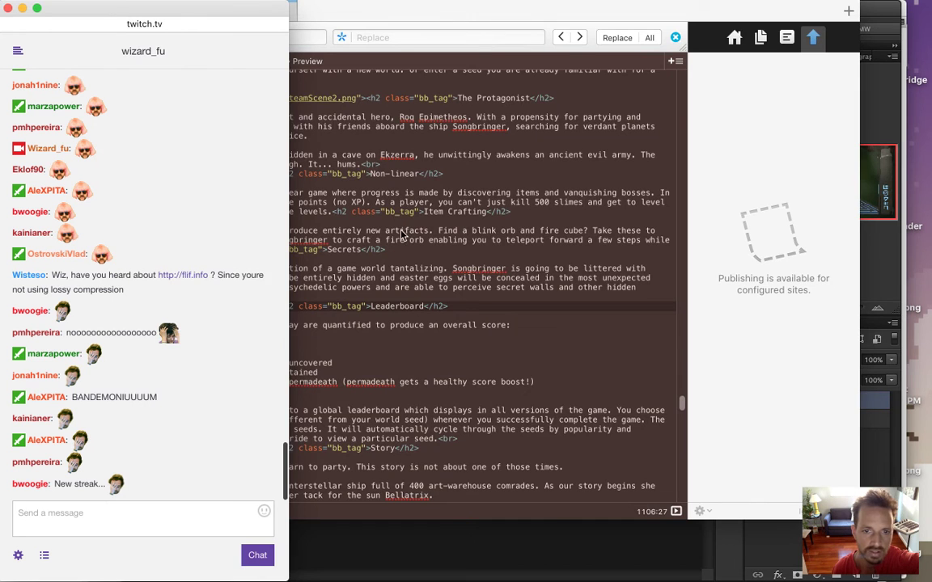
{"action": "left_click", "coordinate": [455, 540]}
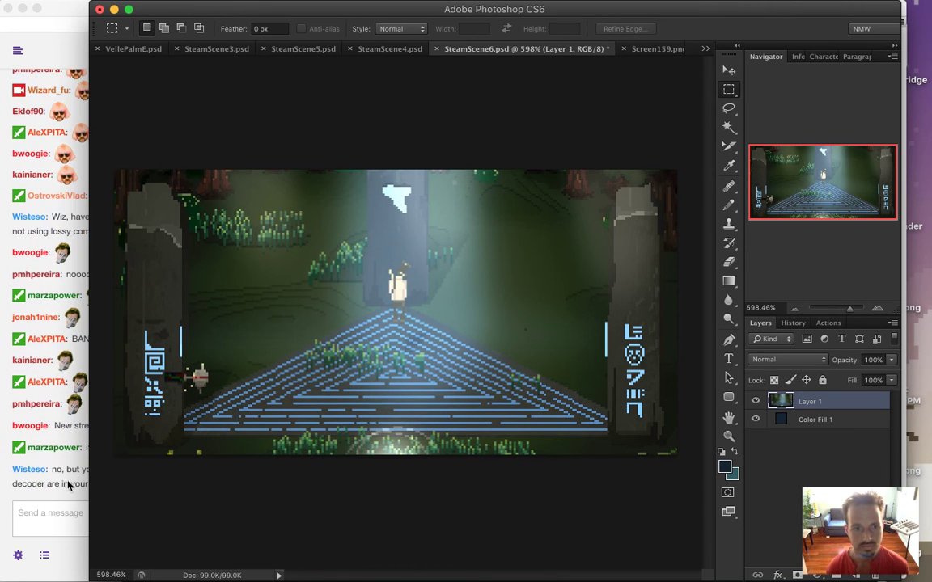
Step: Read the Twitch chat messages about using FLIF with an own encoder and decoder and in browser games
{"action": "left_click", "coordinate": [81, 480]}
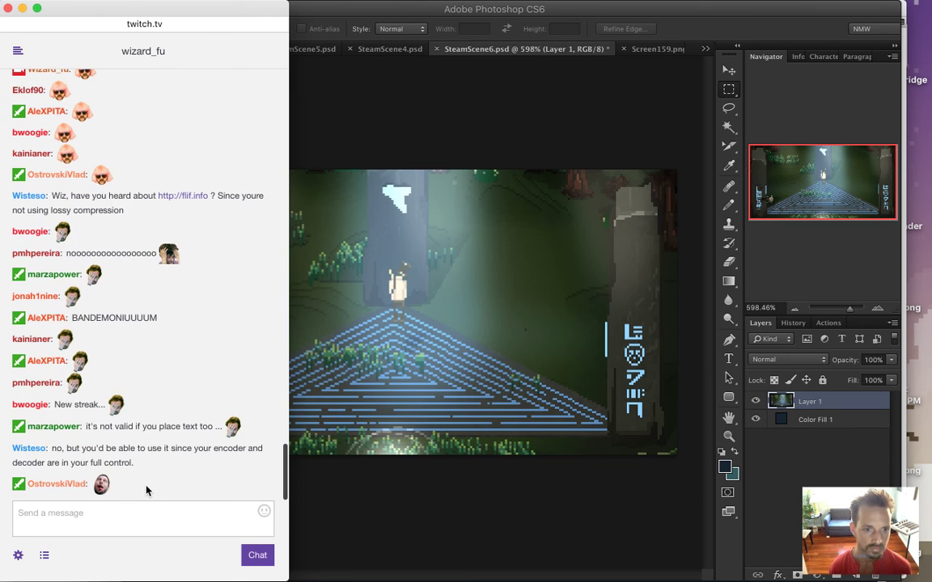
{"action": "left_click_drag", "start_coordinate": [80, 427], "coordinate": [194, 526]}
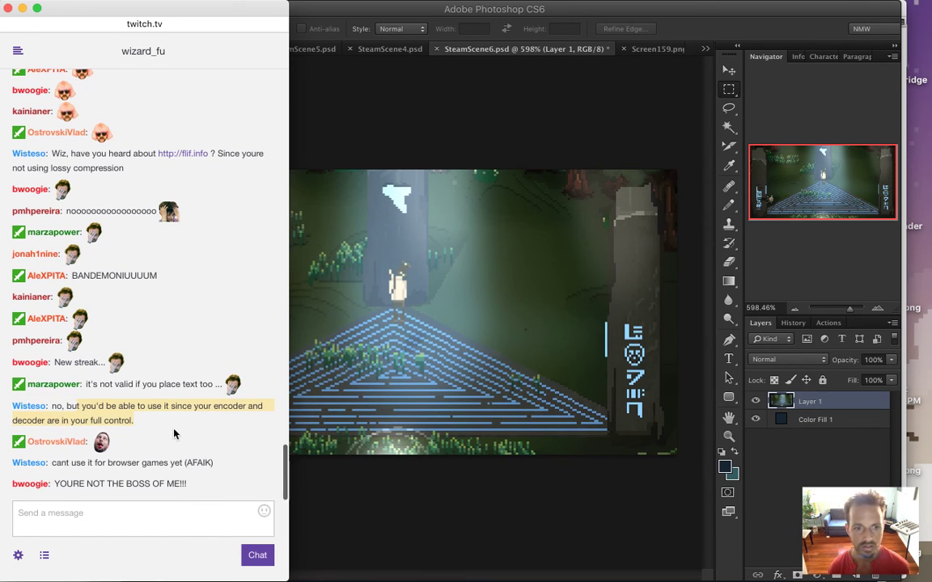
{"action": "left_click", "coordinate": [118, 488]}
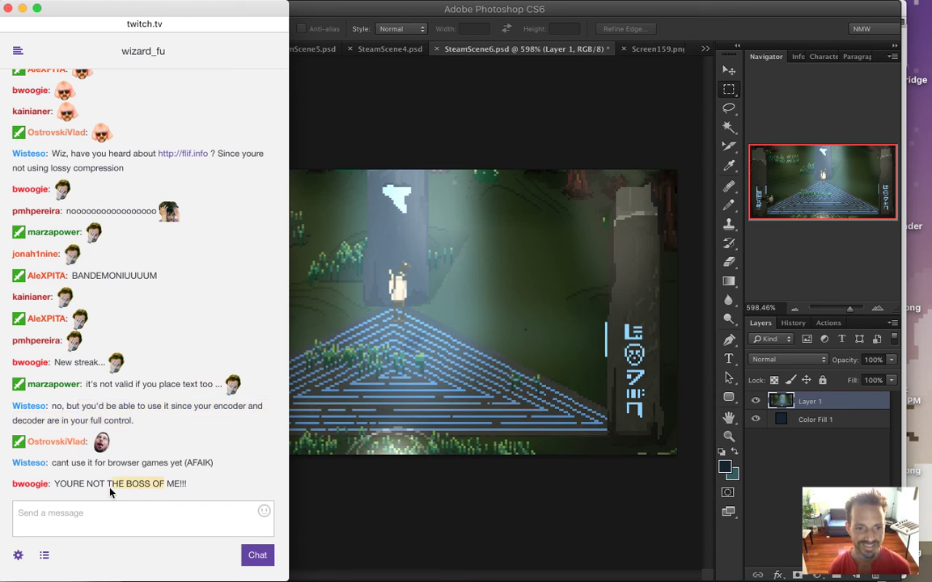
{"action": "left_click", "coordinate": [160, 448]}
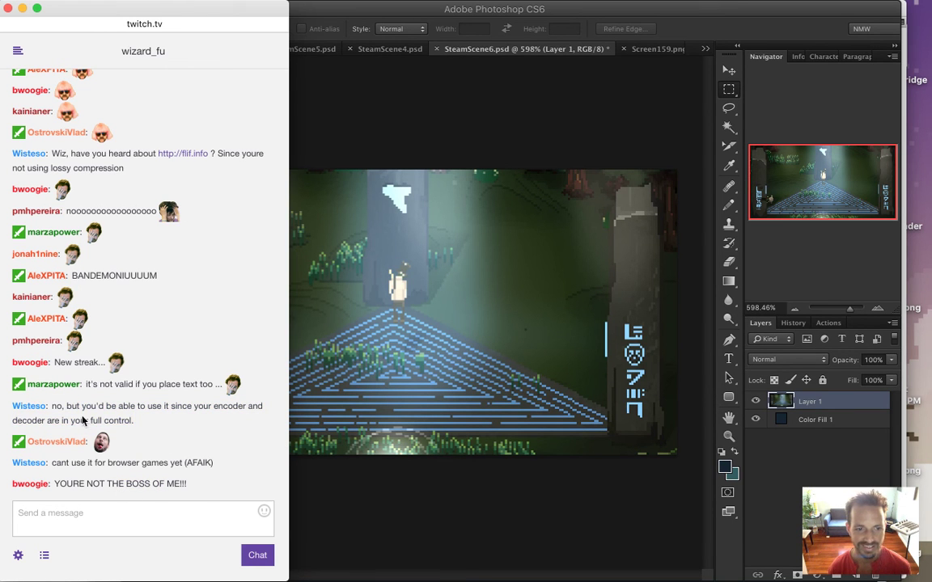
{"action": "left_click_drag", "start_coordinate": [82, 406], "coordinate": [139, 420]}
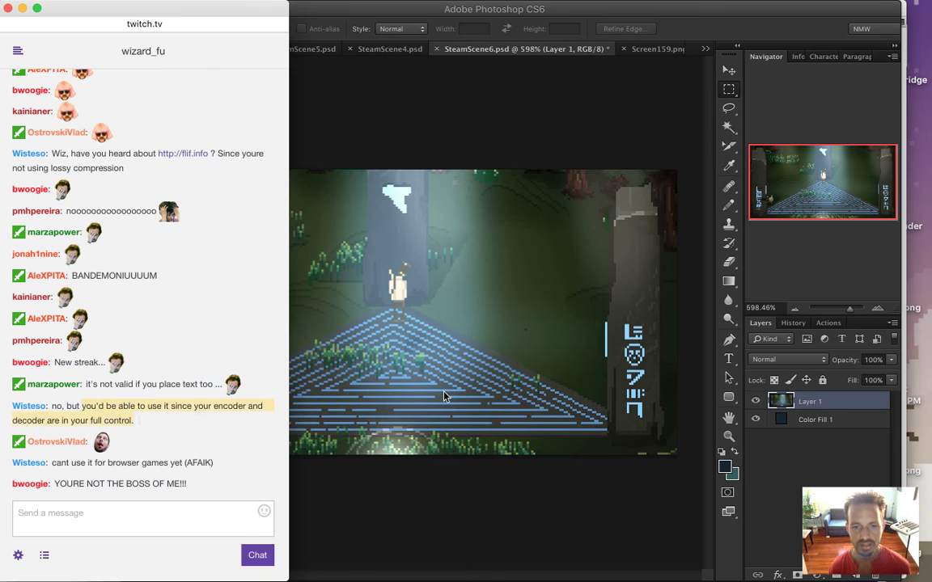
{"action": "left_click", "coordinate": [517, 473]}
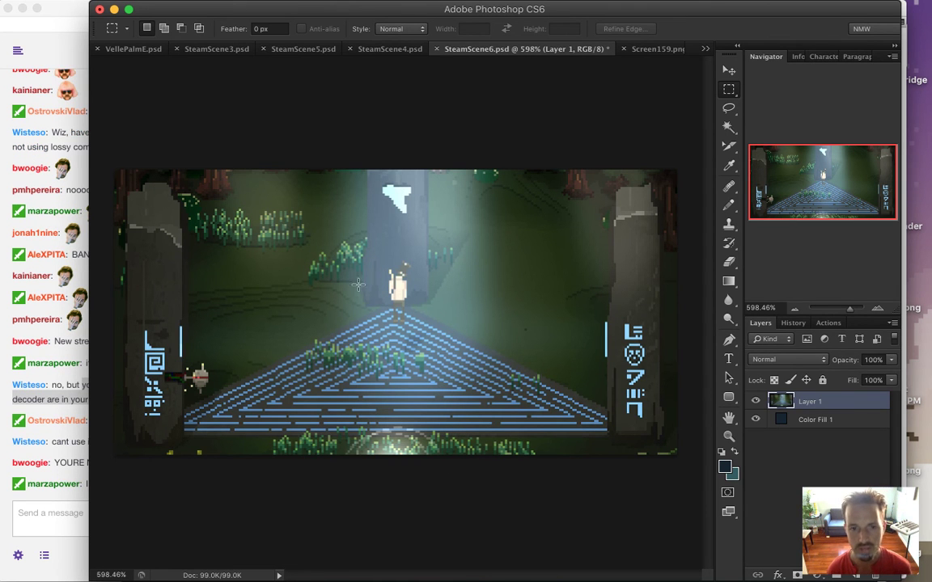
{"action": "left_click_drag", "start_coordinate": [81, 385], "coordinate": [165, 410]}
{"action": "left_click", "coordinate": [164, 410]}
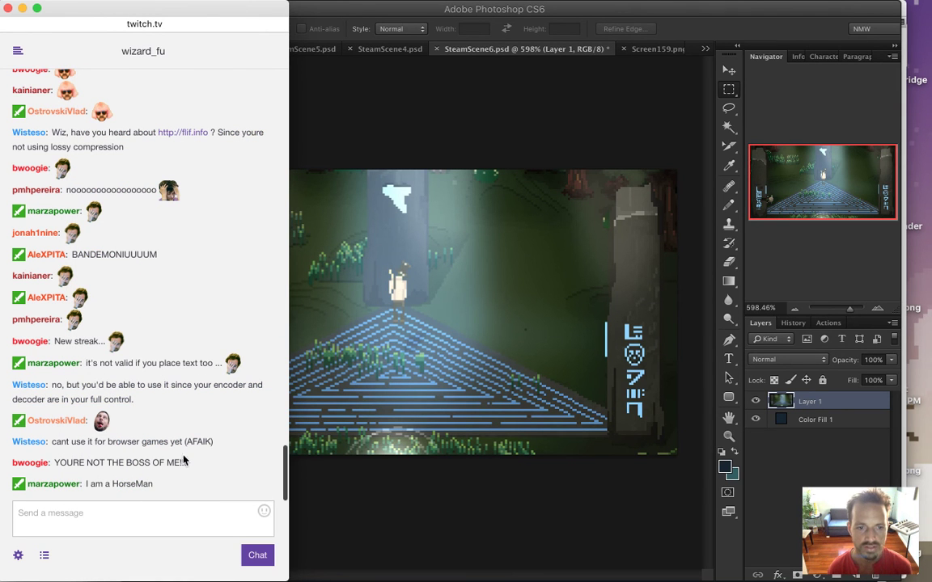
Step: Return to Photoshop and try selecting the dark green ground on Layer 1 with the Magic Wand at tolerance 50
{"action": "left_click", "coordinate": [453, 485]}
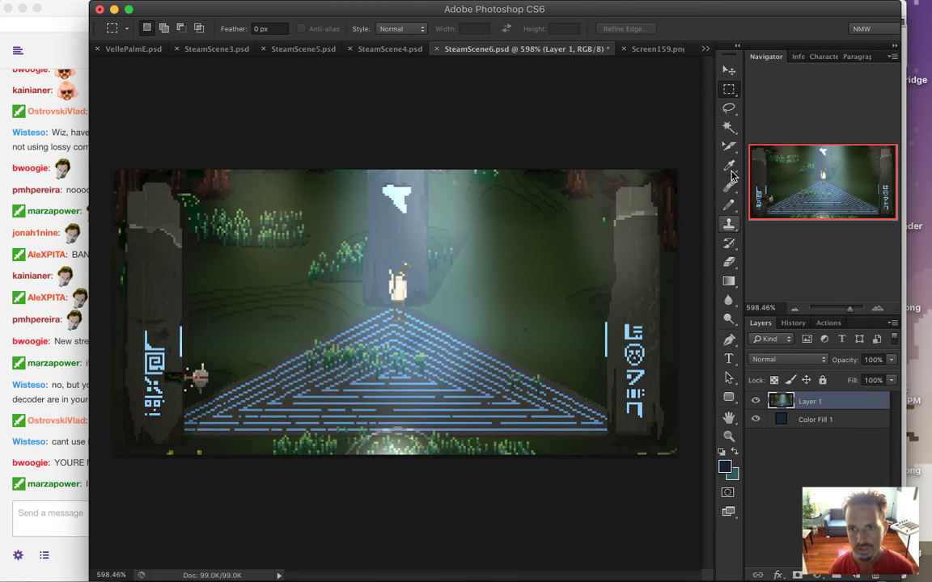
{"action": "key", "text": "w"}
{"action": "left_click", "coordinate": [551, 276]}
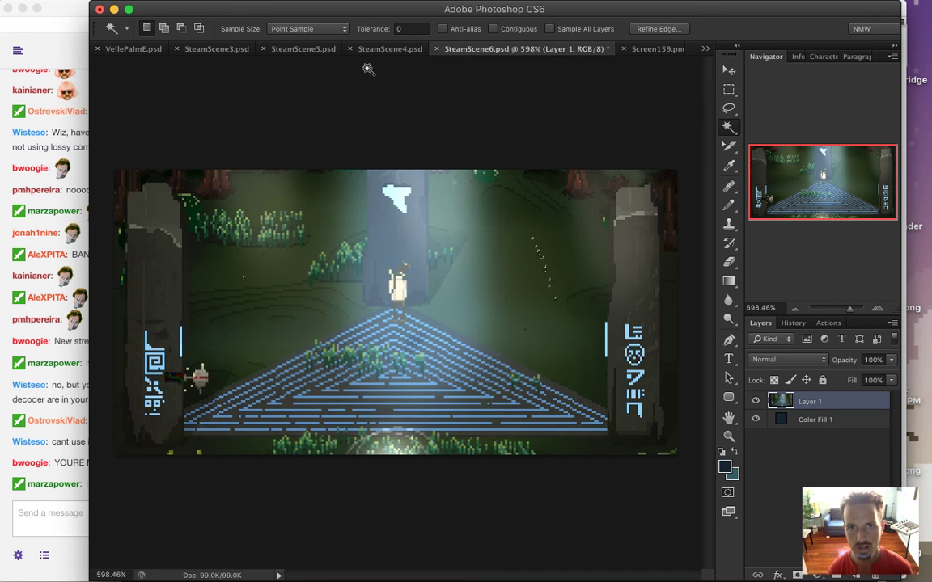
{"action": "left_click", "coordinate": [382, 29]}
{"action": "type", "text": "50"}
{"action": "key", "text": "Return"}
{"action": "left_click", "coordinate": [552, 292]}
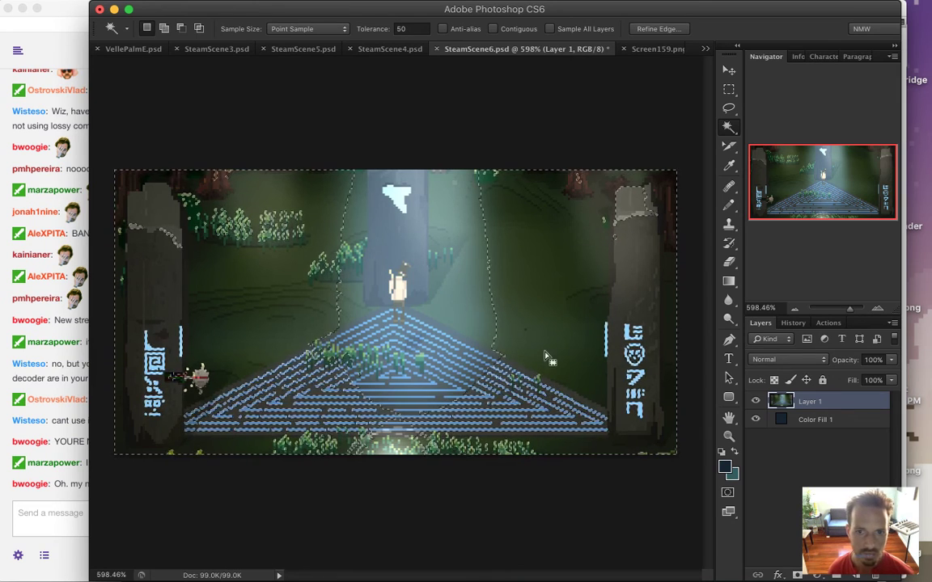
{"action": "left_click", "coordinate": [515, 287]}
{"action": "key", "text": "super+z"}
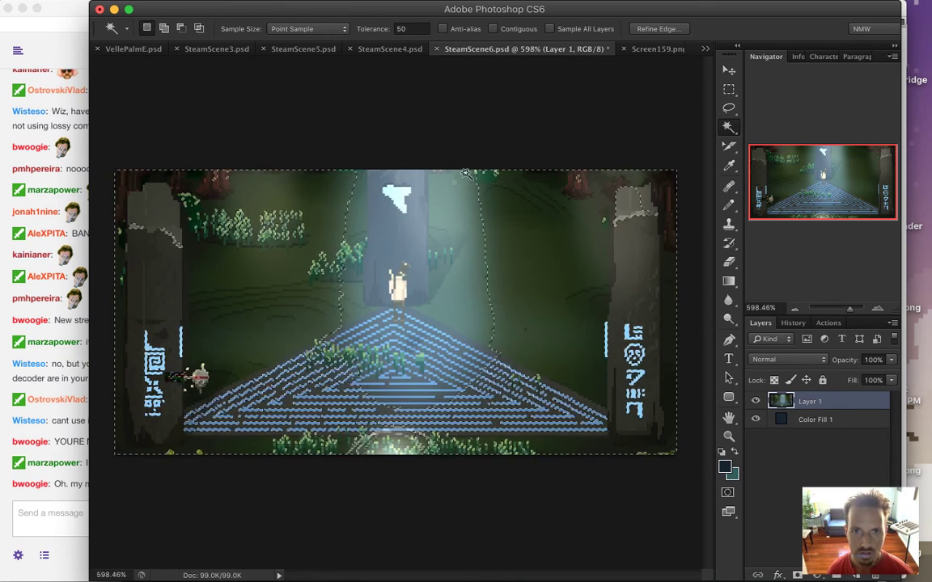
Step: Set the Magic Wand tolerance to 20, try selecting the ground beside the light beam again, and clear the selection
{"action": "left_click", "coordinate": [410, 31]}
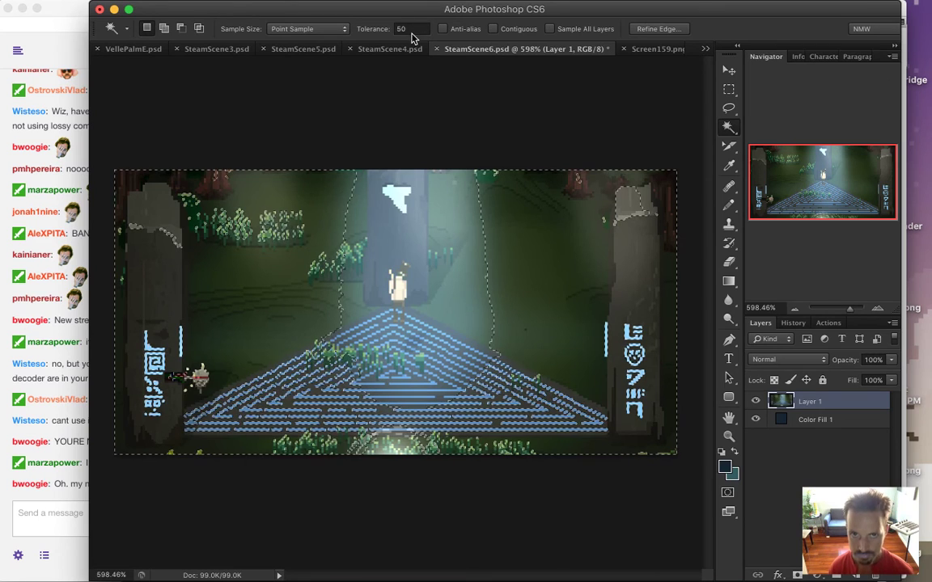
{"action": "type", "text": "20"}
{"action": "key", "text": "Return"}
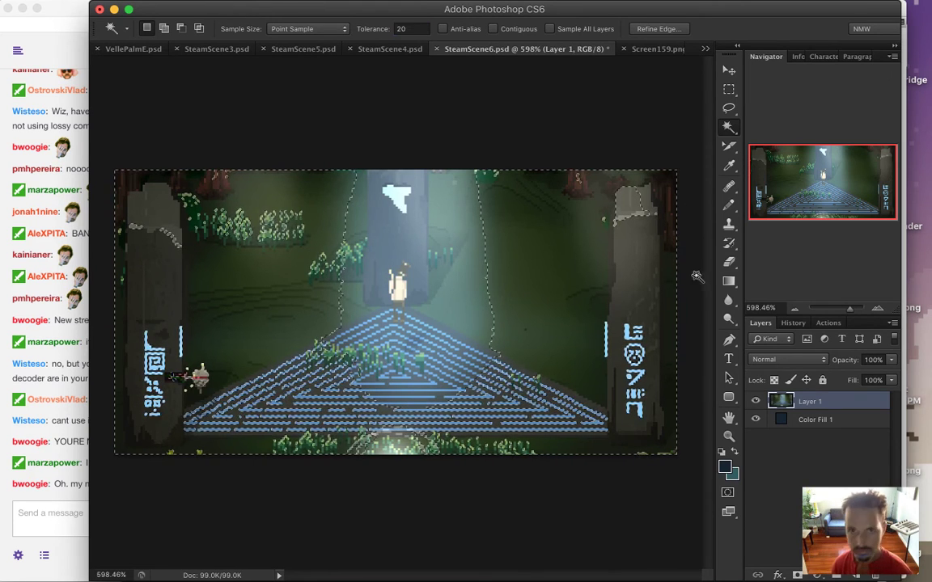
{"action": "key", "text": "super+d"}
{"action": "left_click", "coordinate": [468, 249]}
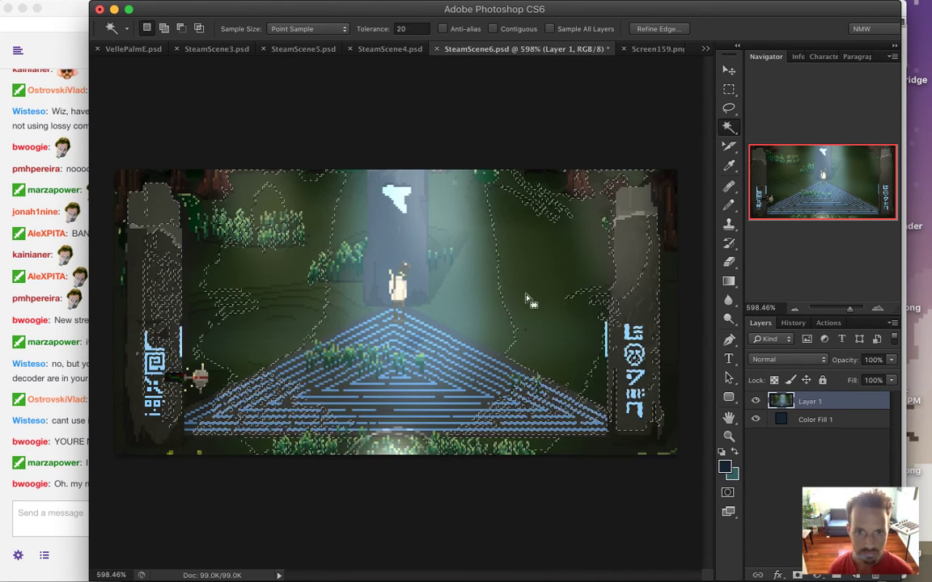
{"action": "key", "text": "super+d"}
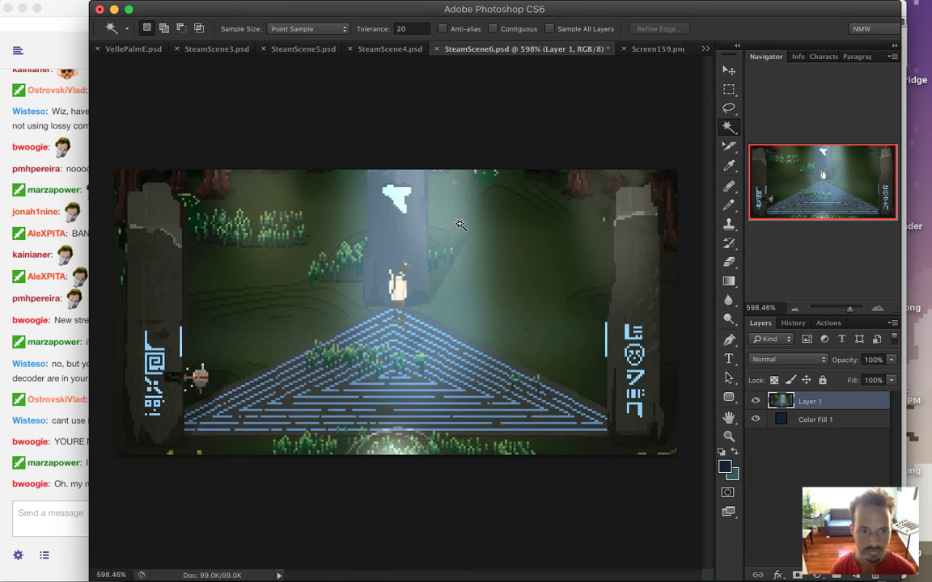
Step: Read the latest Twitch chat message about PVRTC compression
{"action": "left_click", "coordinate": [77, 486]}
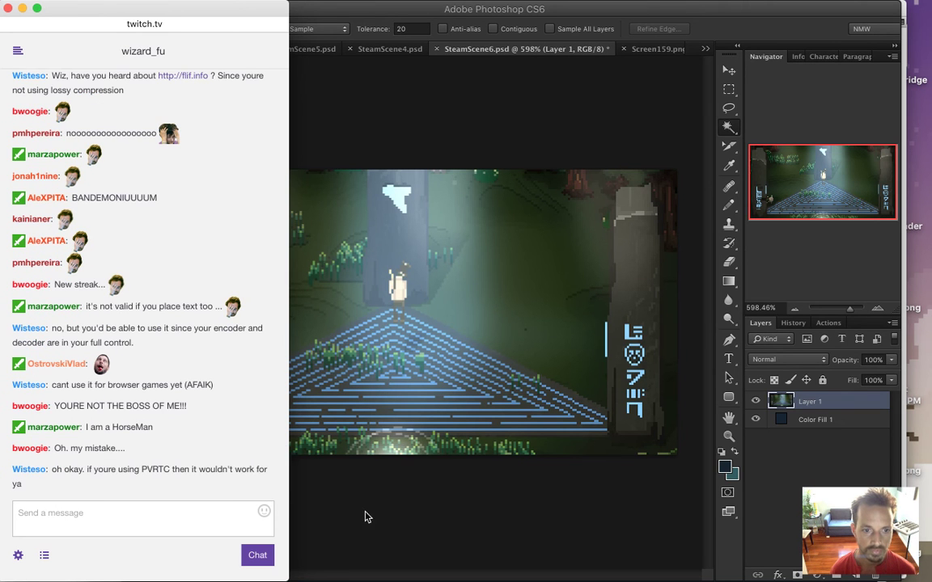
{"action": "left_click_drag", "start_coordinate": [54, 470], "coordinate": [406, 491]}
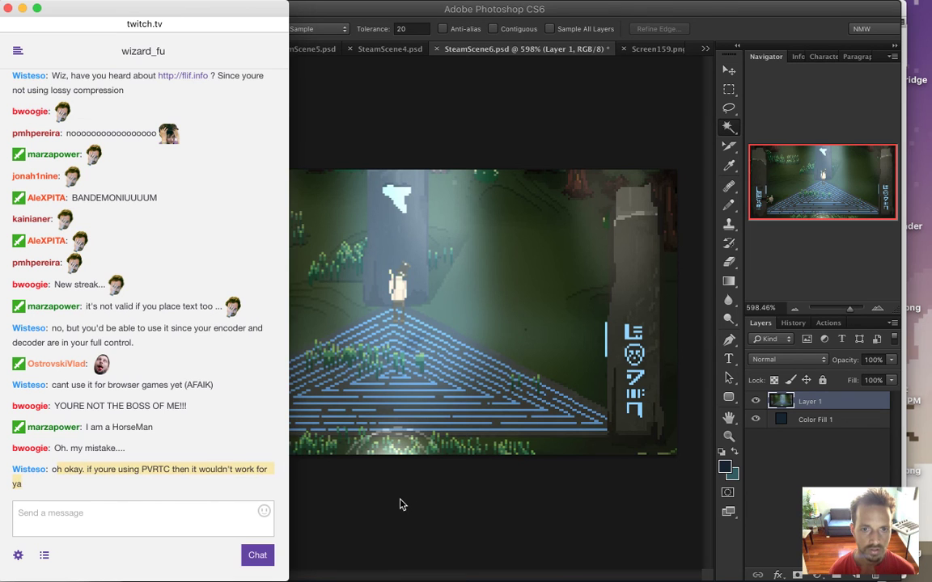
Step: Read the newest Twitch chat messages, from the PVRTC remark to the horseman joke
{"action": "left_click", "coordinate": [399, 504]}
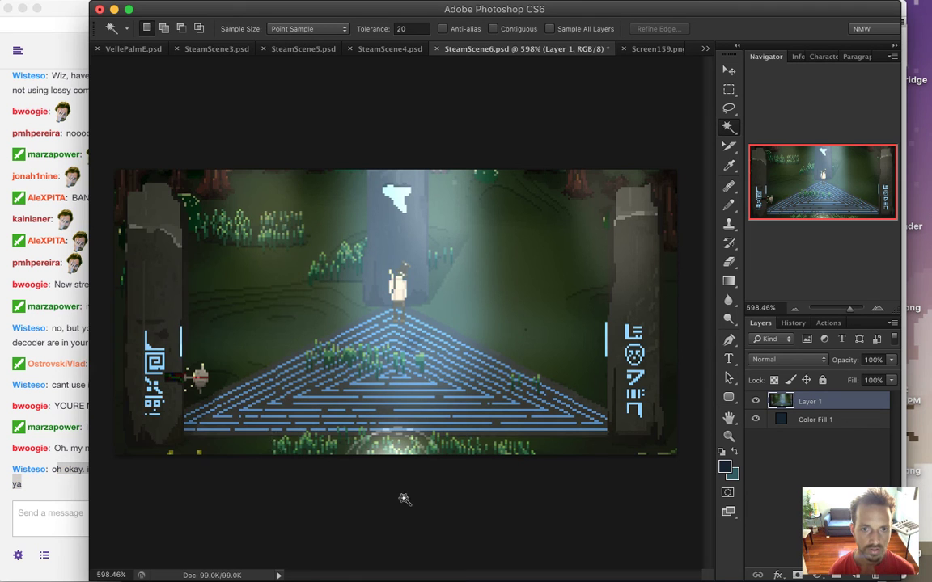
{"action": "left_click", "coordinate": [57, 490]}
{"action": "left_click", "coordinate": [52, 472]}
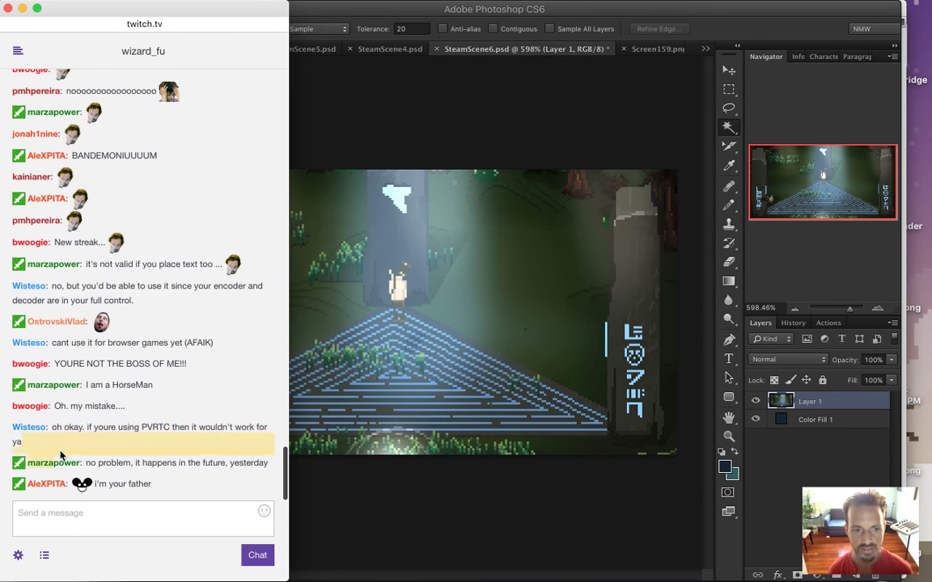
{"action": "left_click_drag", "start_coordinate": [65, 431], "coordinate": [142, 441]}
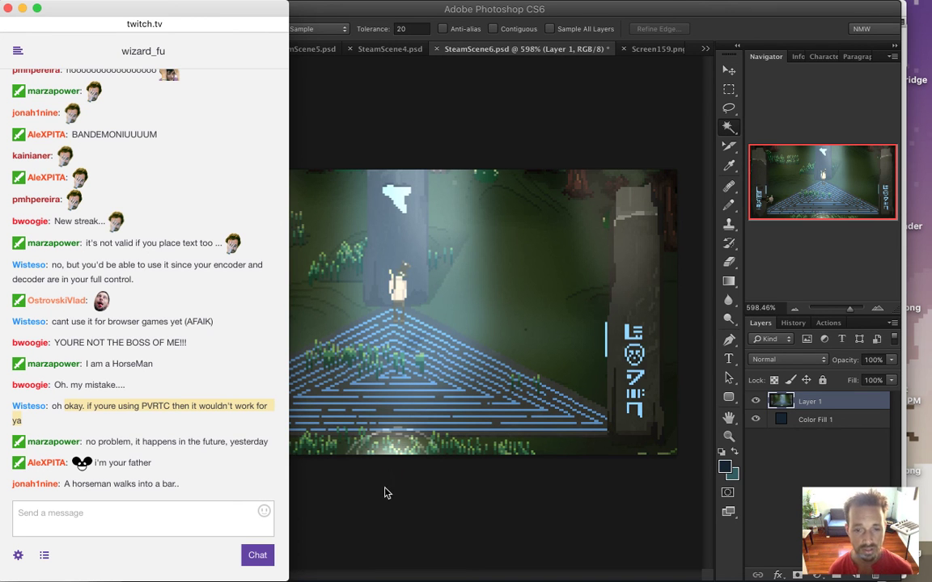
{"action": "left_click_drag", "start_coordinate": [118, 406], "coordinate": [33, 421]}
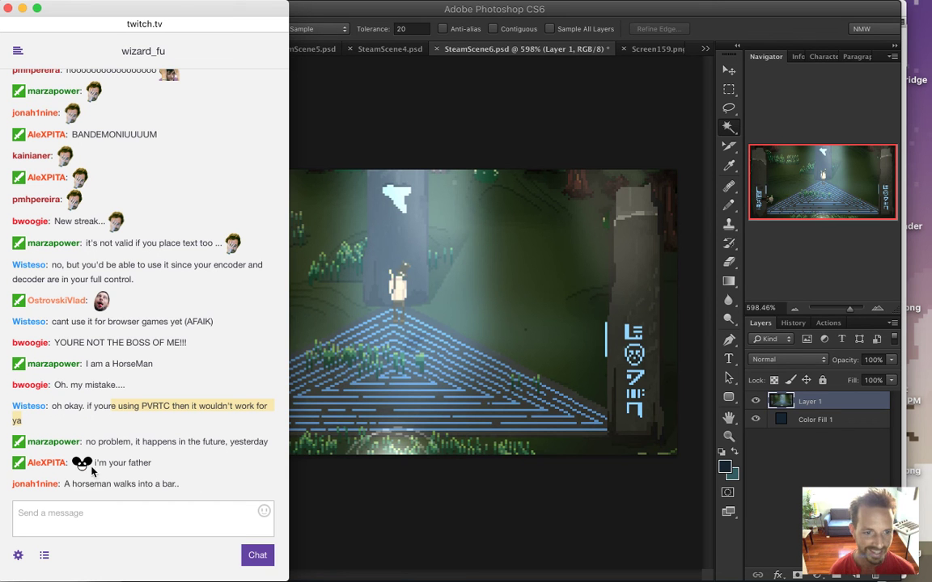
{"action": "left_click_drag", "start_coordinate": [115, 484], "coordinate": [140, 483]}
Step: Return to Photoshop and try selecting the small grey creature beside the left column with the Magic Wand, reducing the tolerance to 10
{"action": "left_click", "coordinate": [440, 503]}
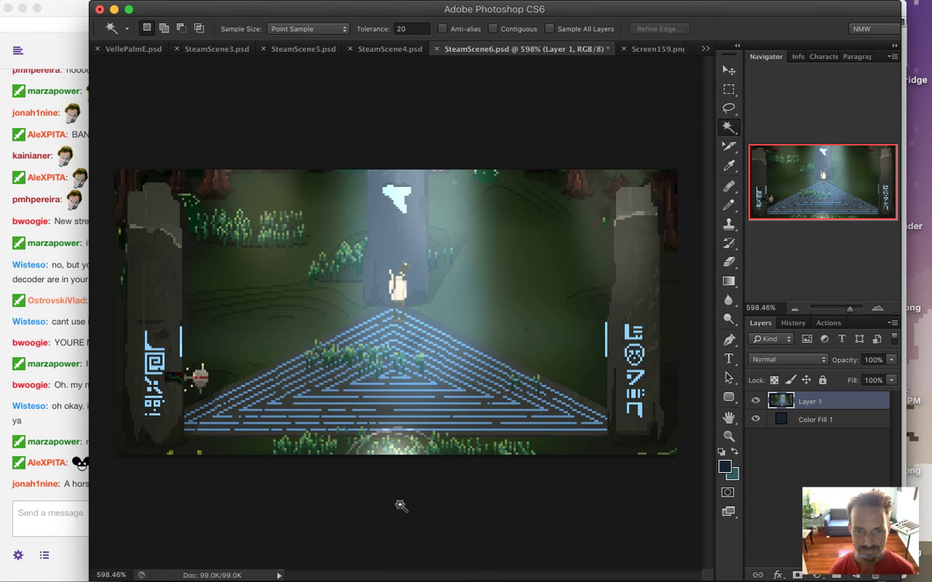
{"action": "left_click_drag", "start_coordinate": [160, 372], "coordinate": [225, 408]}
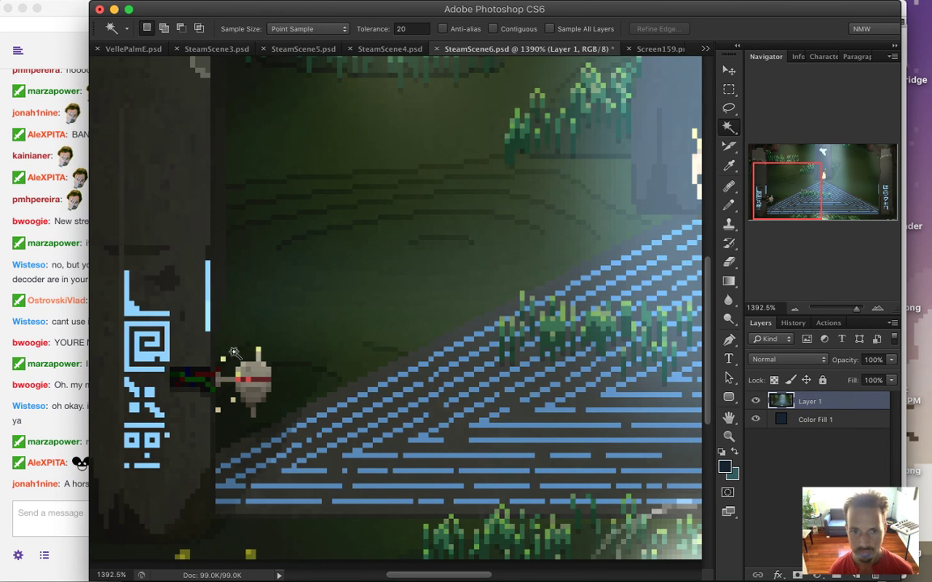
{"action": "left_click", "coordinate": [259, 371]}
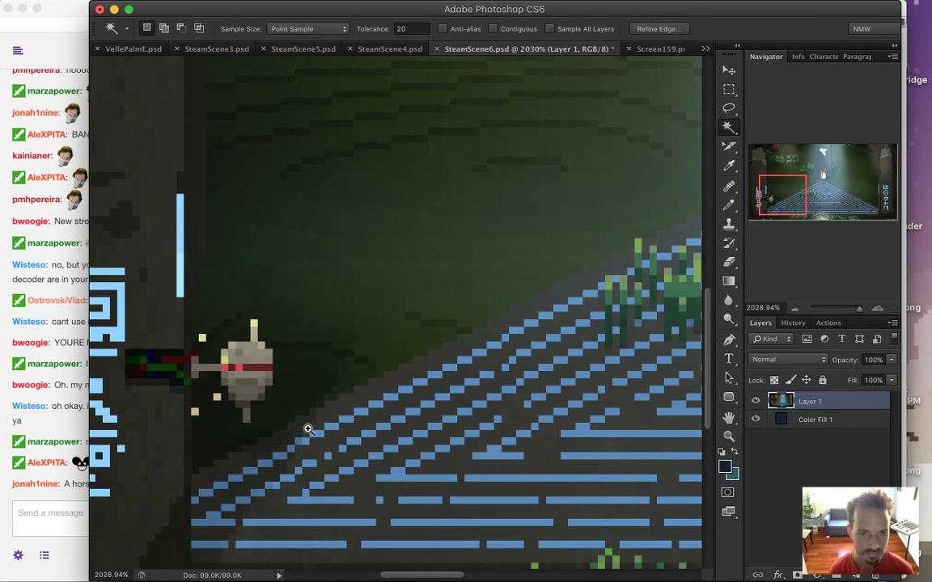
{"action": "left_click", "coordinate": [376, 27]}
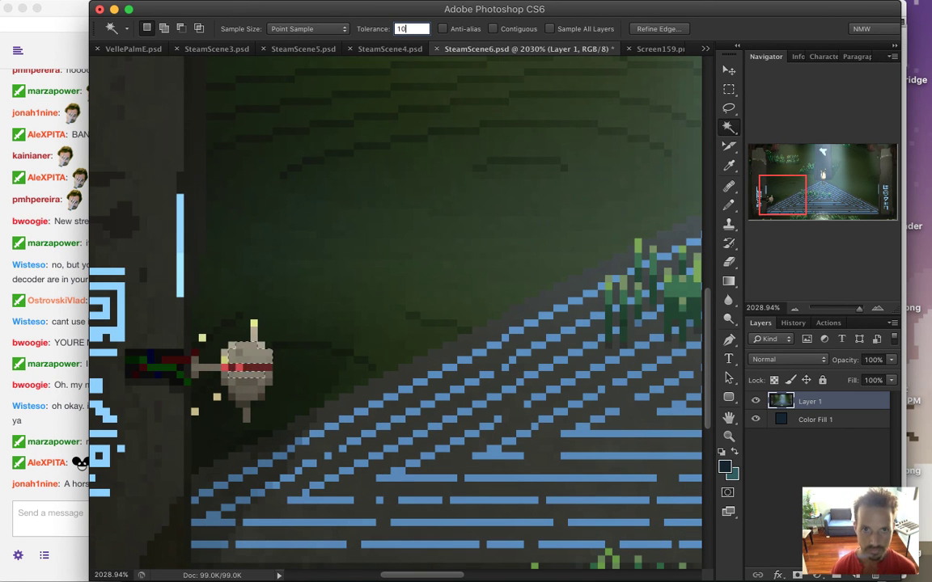
{"action": "key", "text": "Return"}
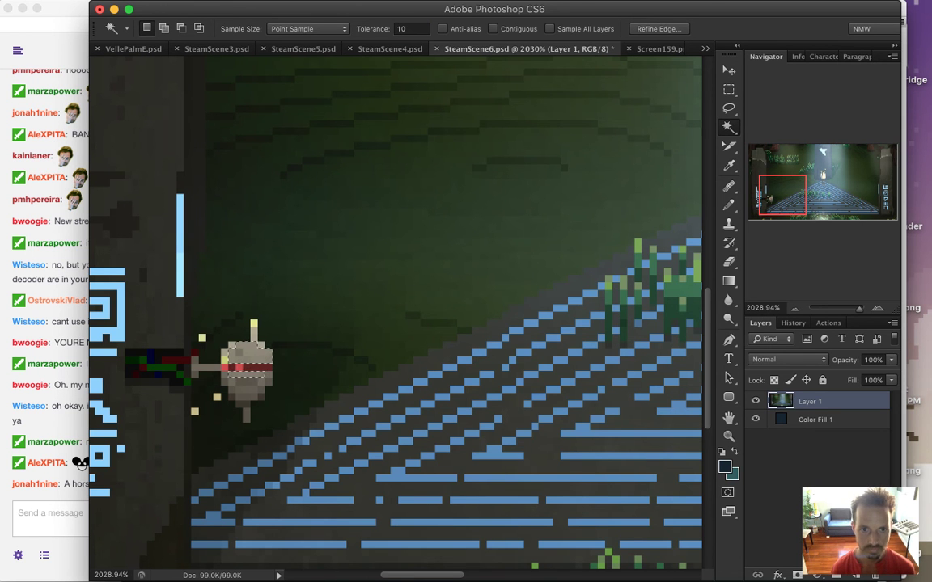
{"action": "key", "text": "shift"}
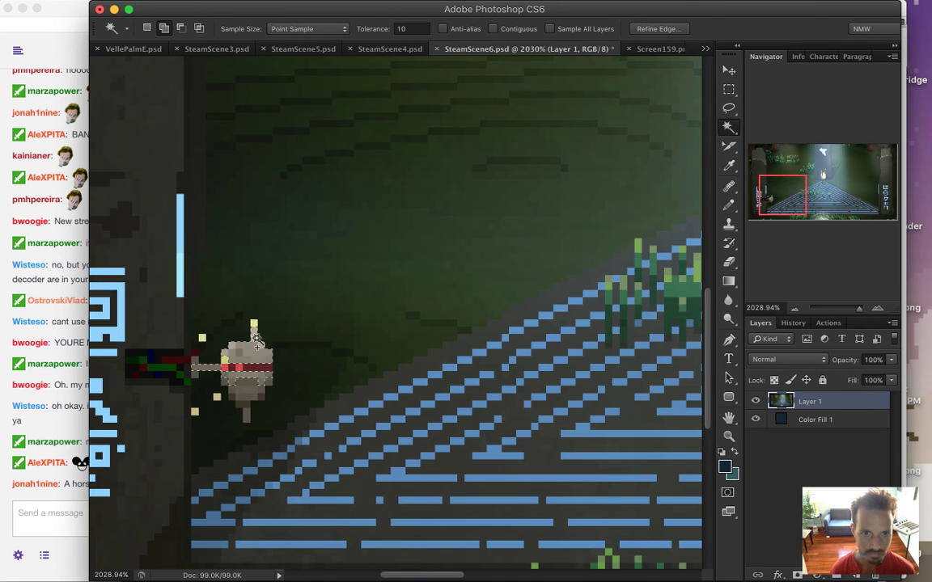
{"action": "left_click", "coordinate": [234, 397], "text": "shift"}
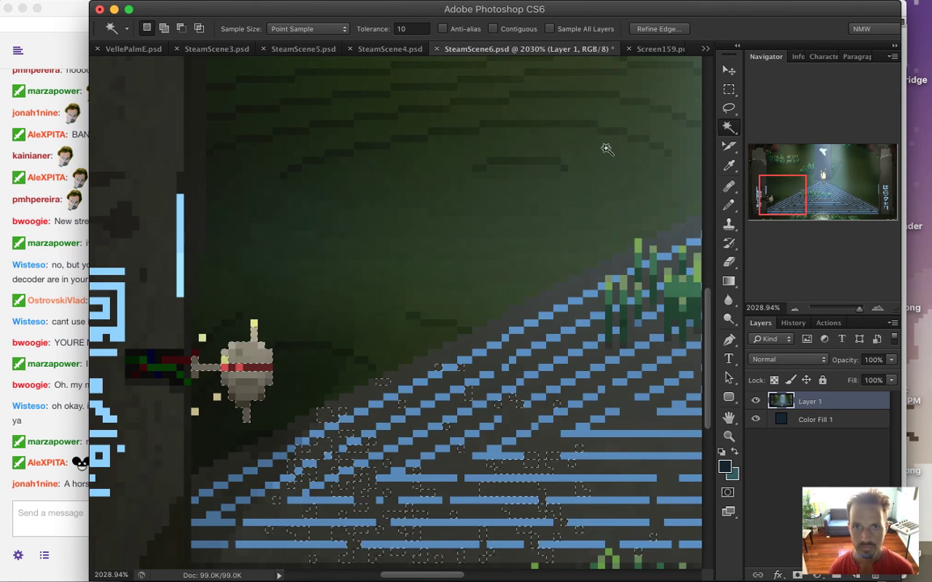
Step: Set the Magic Wand tolerance to 0 and select the pixels at the top of the grey creature on Layer 1
{"action": "left_click", "coordinate": [411, 28]}
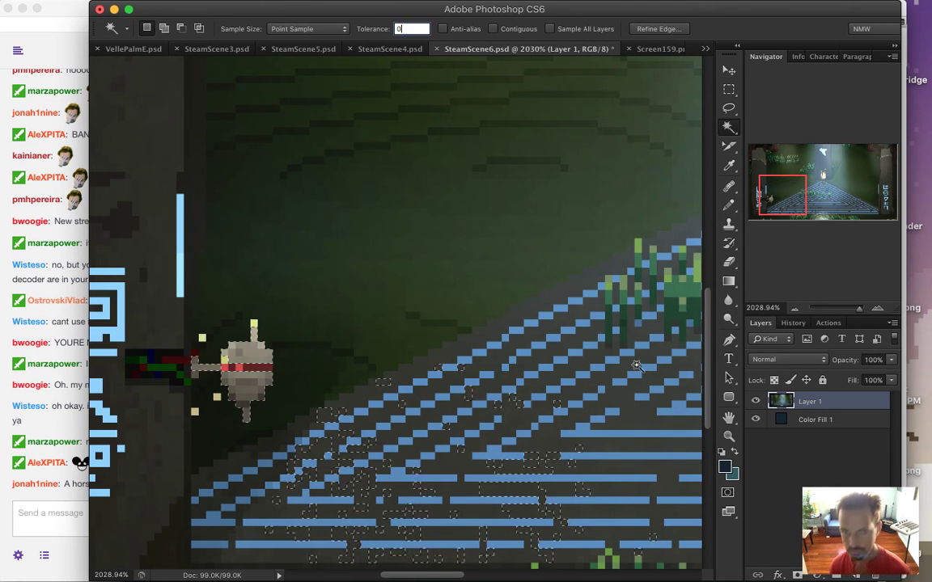
{"action": "type", "text": "0"}
{"action": "key", "text": "Return"}
{"action": "left_click", "coordinate": [254, 341]}
{"action": "key", "text": "shift"}
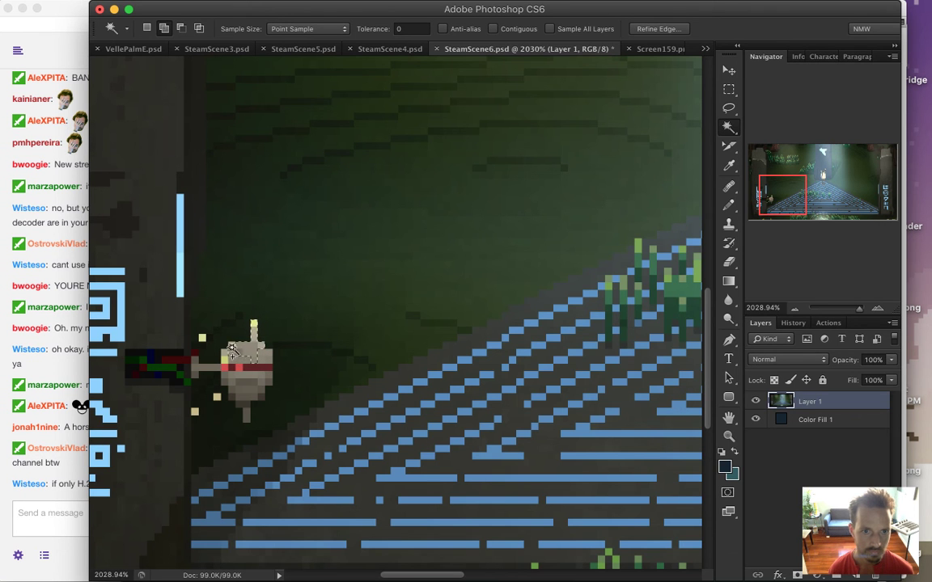
Step: Add the rest of the grey creature's body and its lower spike to the selection with the Rectangular Marquee
{"action": "left_click", "coordinate": [728, 89]}
{"action": "left_click", "coordinate": [256, 384]}
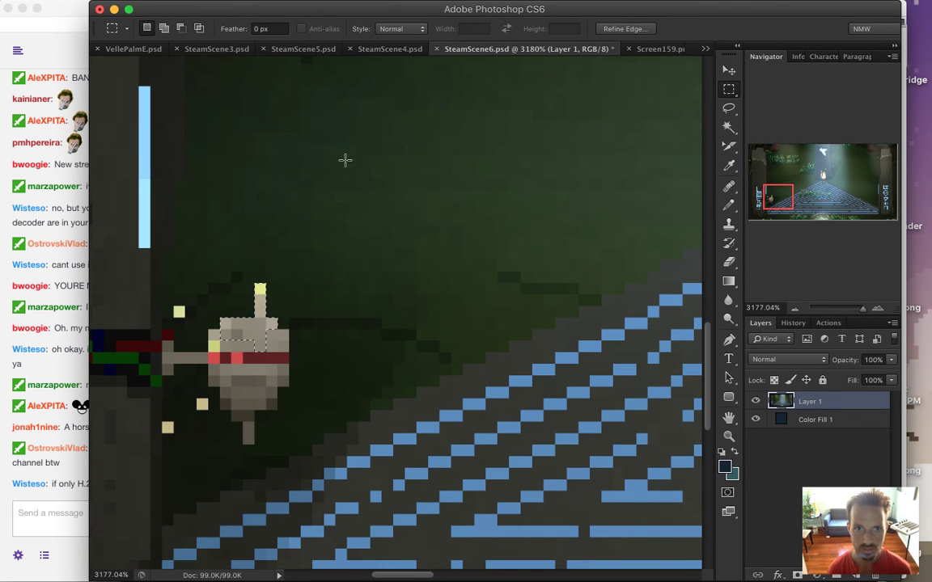
{"action": "left_click_drag", "start_coordinate": [244, 351], "coordinate": [251, 435]}
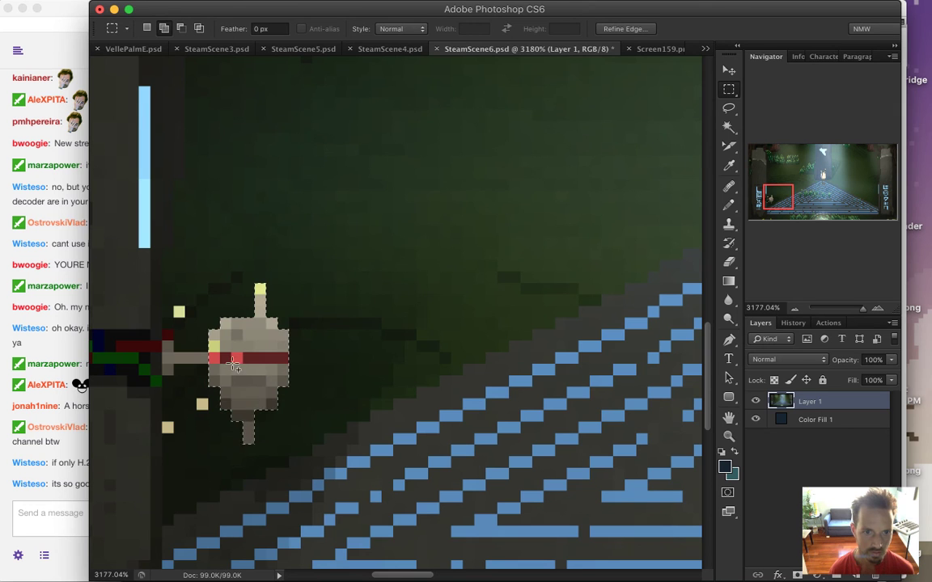
Step: Read the new Twitch chat messages about the channel and H.265 patents and licensing
{"action": "left_click", "coordinate": [64, 503]}
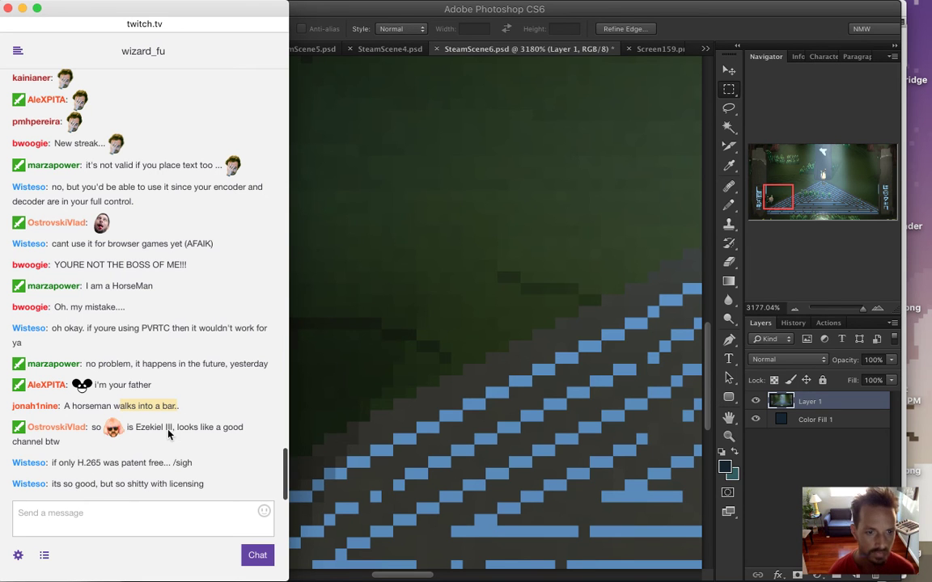
{"action": "left_click_drag", "start_coordinate": [165, 430], "coordinate": [195, 439]}
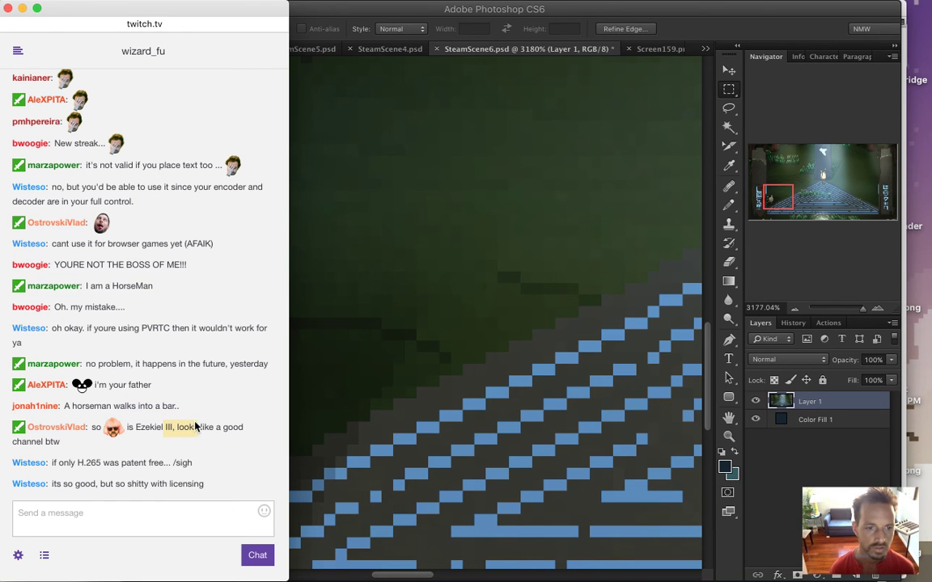
{"action": "left_click_drag", "start_coordinate": [84, 463], "coordinate": [142, 463]}
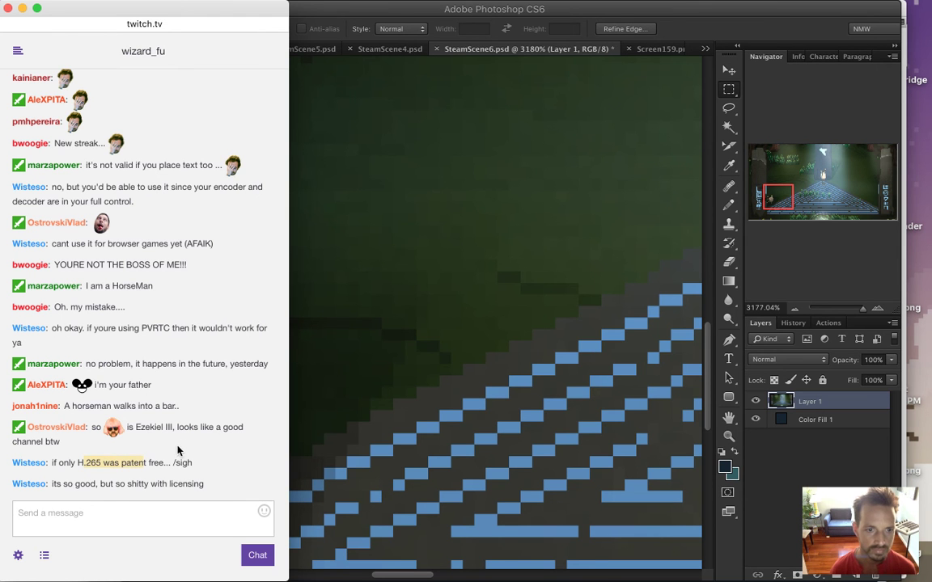
Step: Return to Photoshop, add the creature's thin stem and loose surrounding pixels to the selection, and cut it to a new layer
{"action": "left_click", "coordinate": [682, 42]}
{"action": "left_click_drag", "start_coordinate": [164, 349], "coordinate": [172, 305]}
{"action": "left_click_drag", "start_coordinate": [197, 400], "coordinate": [158, 418]}
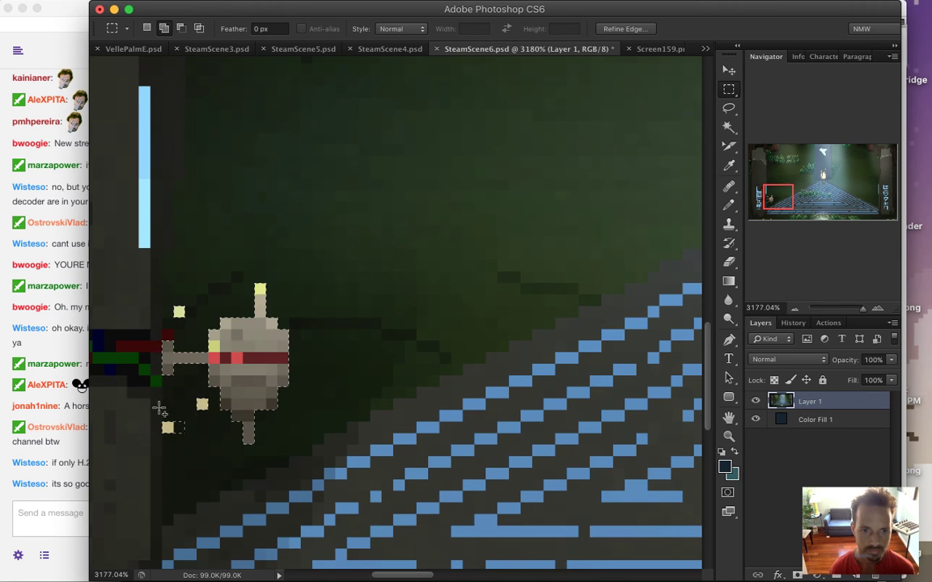
{"action": "right_click", "coordinate": [258, 359]}
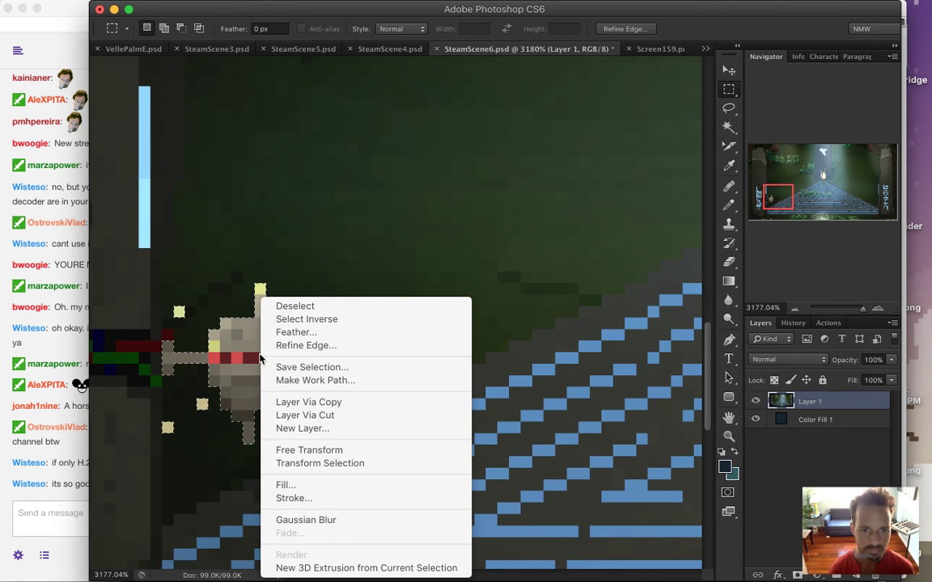
{"action": "left_click", "coordinate": [320, 415]}
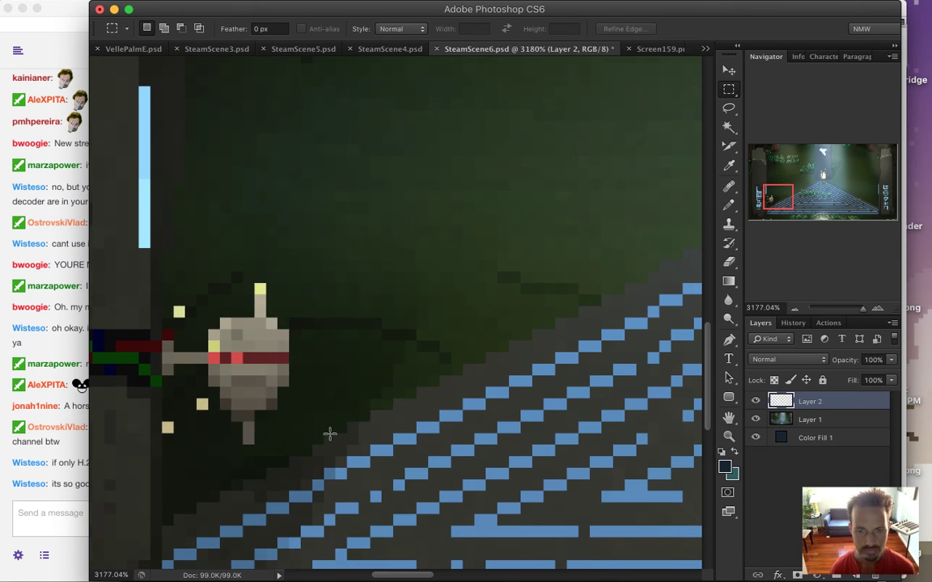
Step: Select the head and hair pixels of the character in the light beam with the Rectangular Marquee
{"action": "mouse_move", "coordinate": [777, 201]}
{"action": "left_mouse_down"}
{"action": "mouse_move", "coordinate": [837, 170]}
{"action": "mouse_move", "coordinate": [786, 189]}
{"action": "left_mouse_up"}
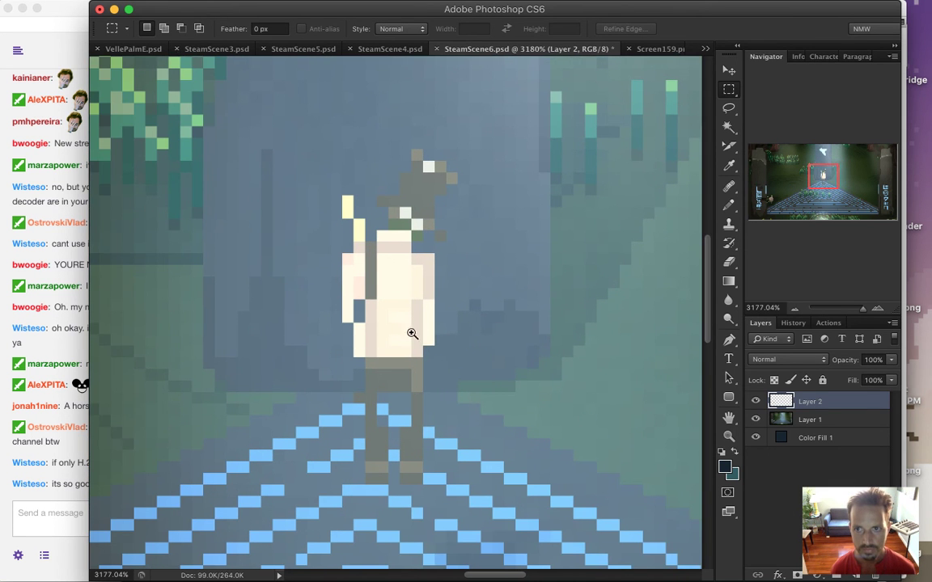
{"action": "left_click_drag", "start_coordinate": [425, 343], "coordinate": [429, 339]}
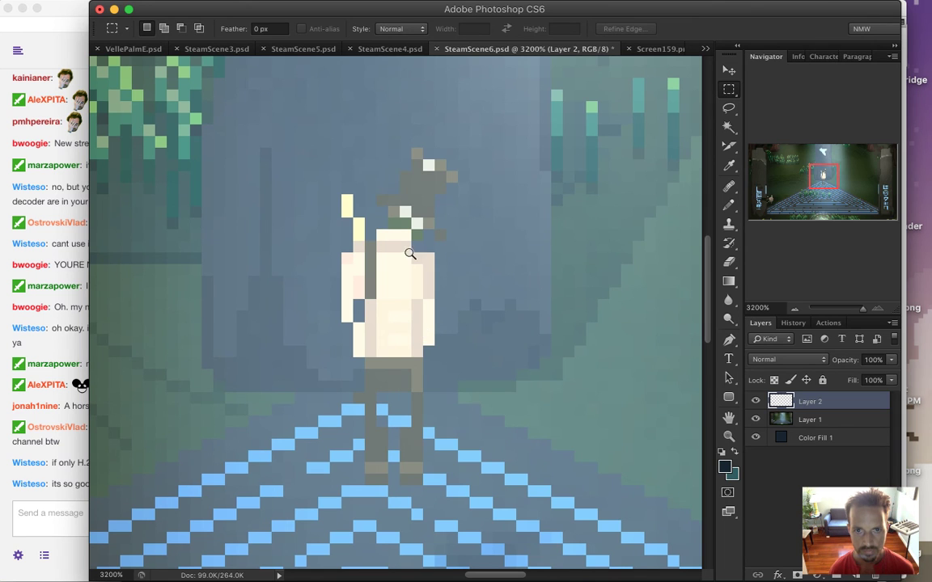
{"action": "mouse_move", "coordinate": [415, 213]}
{"action": "left_mouse_down"}
{"action": "mouse_move", "coordinate": [417, 220]}
{"action": "mouse_move", "coordinate": [418, 201]}
{"action": "mouse_move", "coordinate": [415, 234]}
{"action": "mouse_move", "coordinate": [413, 194]}
{"action": "mouse_move", "coordinate": [427, 227]}
{"action": "left_mouse_up"}
{"action": "left_click_drag", "start_coordinate": [423, 160], "coordinate": [457, 194]}
{"action": "left_click_drag", "start_coordinate": [446, 232], "coordinate": [435, 240]}
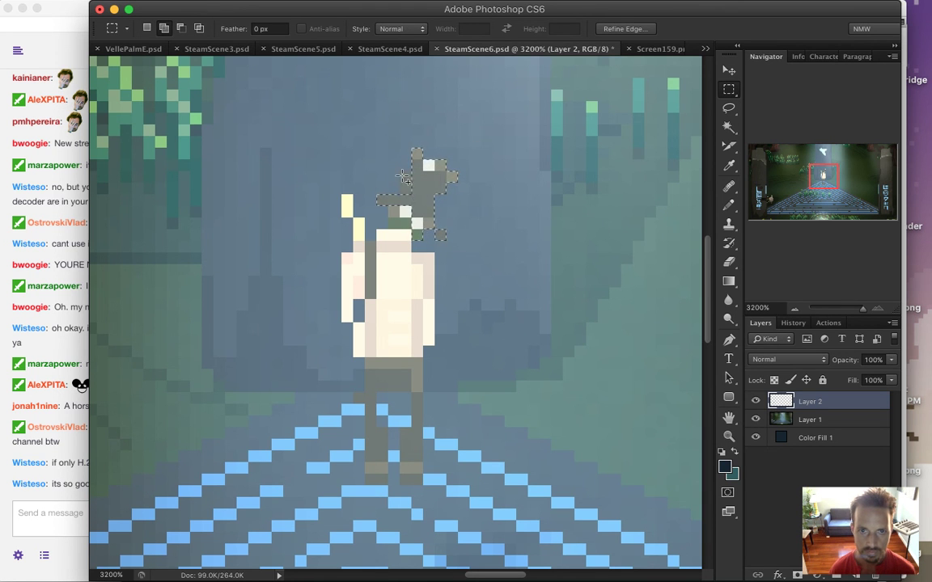
Step: Add the character's torso, arms, back-mounted sword and legs to the marquee selection
{"action": "left_click_drag", "start_coordinate": [411, 275], "coordinate": [412, 390]}
{"action": "left_click_drag", "start_coordinate": [390, 264], "coordinate": [378, 393]}
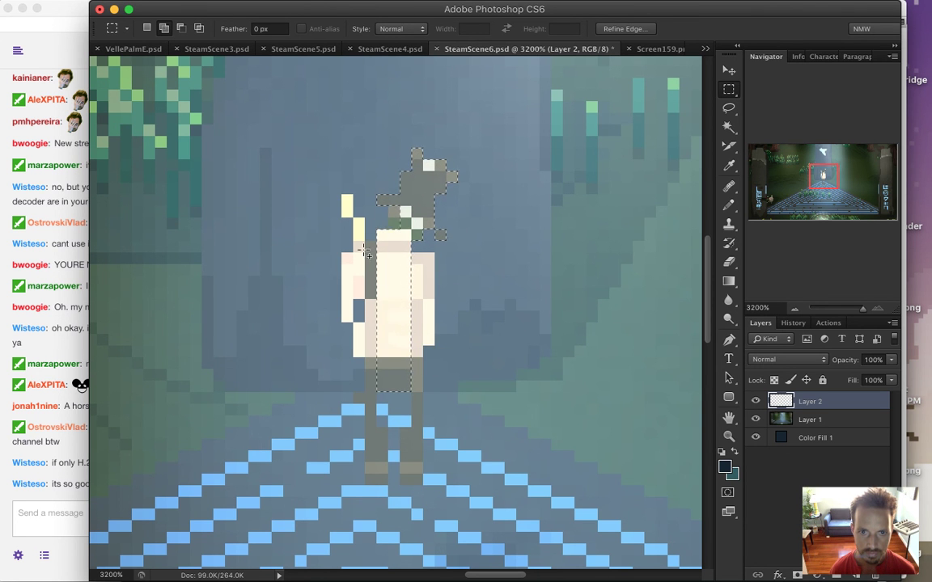
{"action": "left_click_drag", "start_coordinate": [354, 217], "coordinate": [365, 300]}
{"action": "left_click_drag", "start_coordinate": [342, 195], "coordinate": [353, 205]}
{"action": "left_click_drag", "start_coordinate": [416, 263], "coordinate": [385, 306]}
{"action": "left_click_drag", "start_coordinate": [347, 259], "coordinate": [347, 320]}
{"action": "left_click_drag", "start_coordinate": [374, 375], "coordinate": [423, 393]}
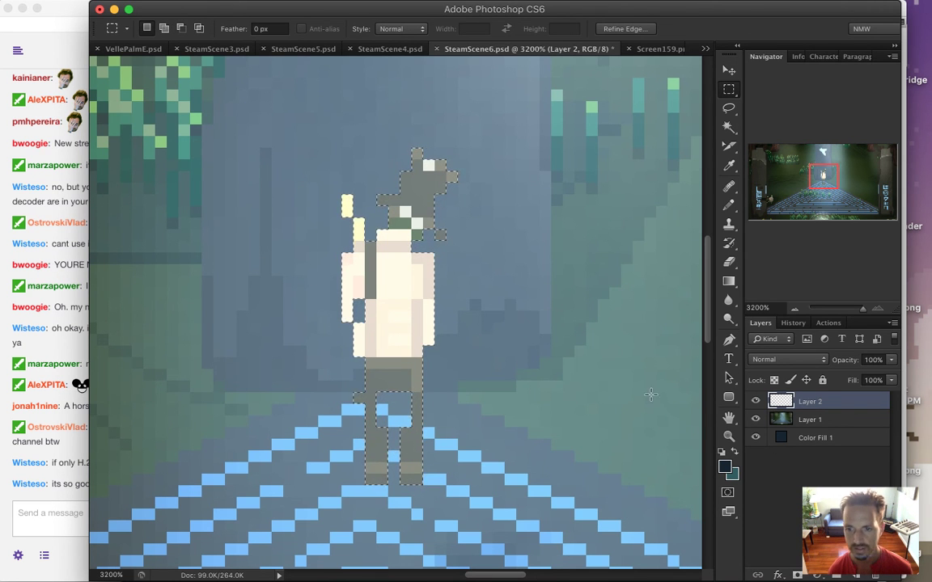
Step: Cut the selected character from Layer 1 to a new layer
{"action": "left_click", "coordinate": [779, 419]}
{"action": "right_click", "coordinate": [779, 419]}
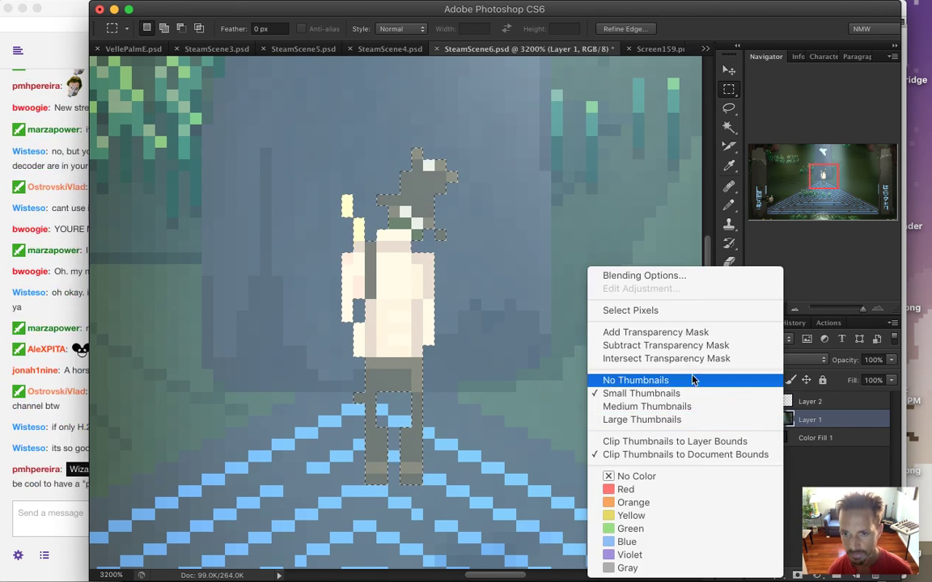
{"action": "left_click", "coordinate": [701, 365]}
{"action": "right_click", "coordinate": [409, 299]}
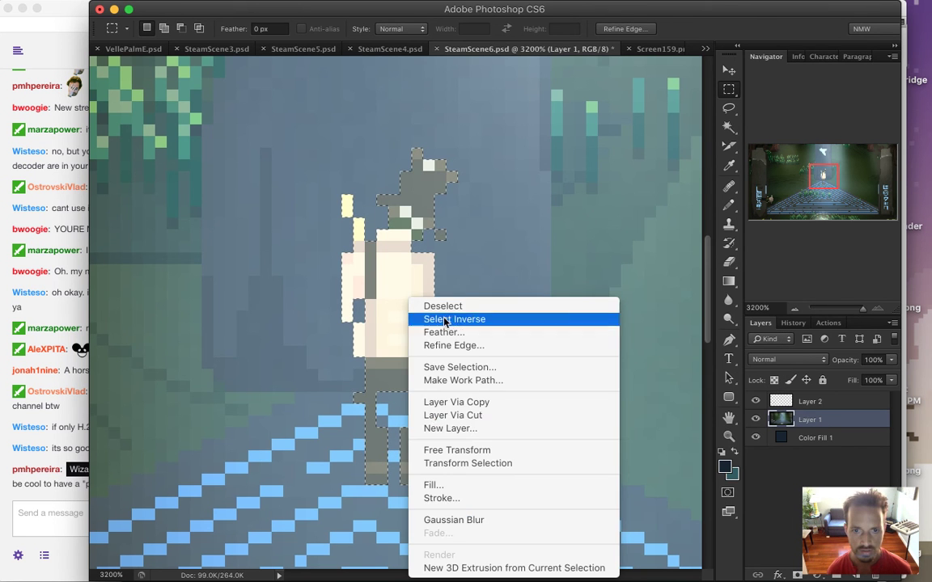
{"action": "left_click", "coordinate": [474, 416]}
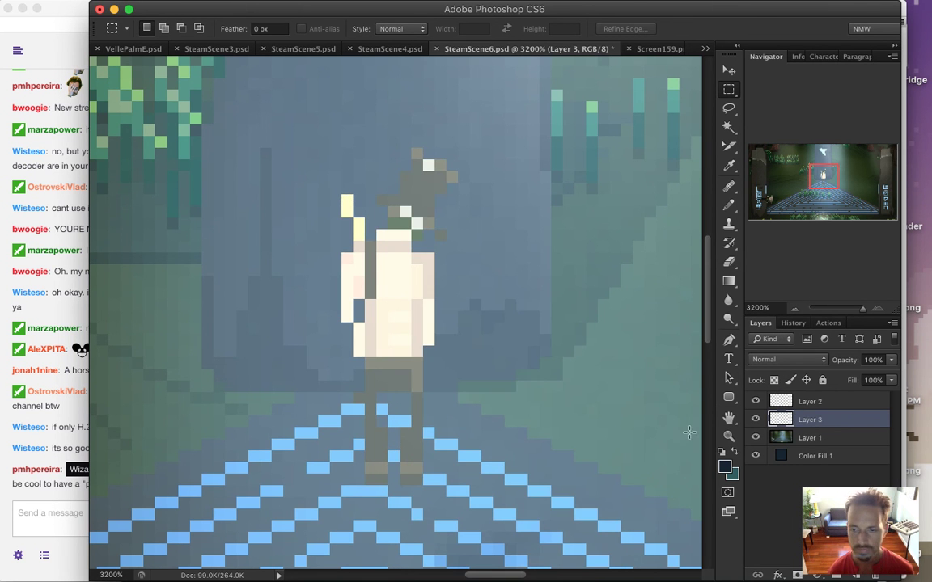
Step: Read the new Twitch chat messages about a programming specification for mods, pixels and simpler game graphics
{"action": "left_click", "coordinate": [69, 484]}
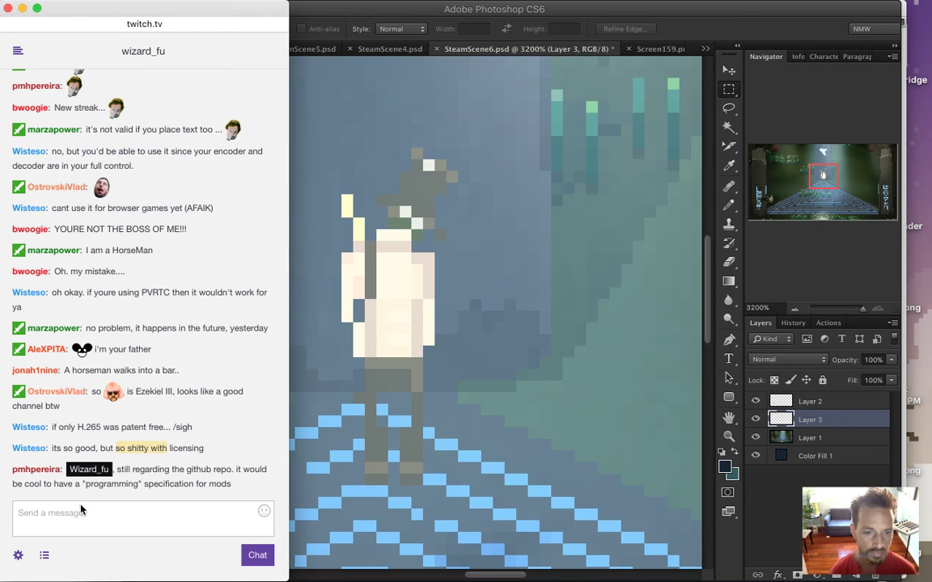
{"action": "left_click_drag", "start_coordinate": [131, 470], "coordinate": [175, 486]}
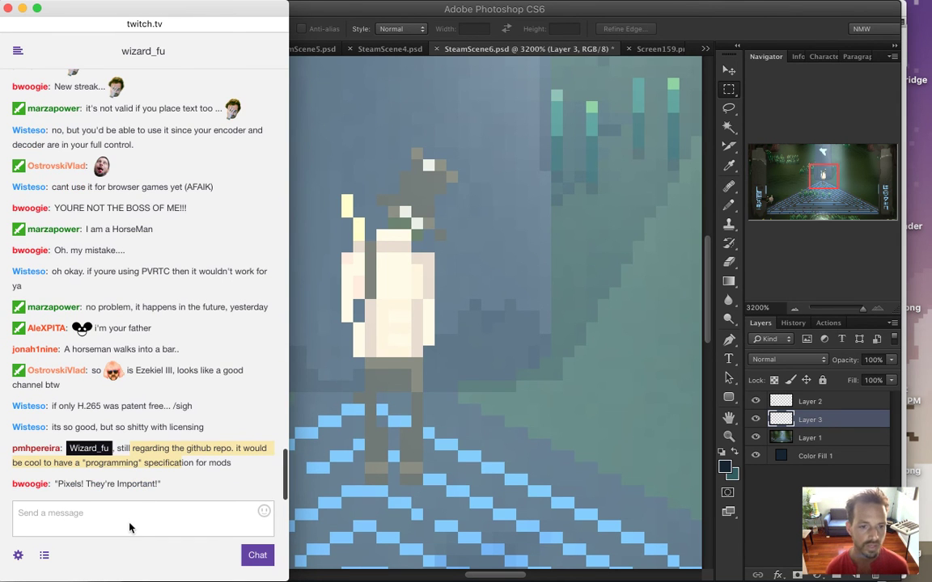
{"action": "left_click", "coordinate": [181, 470]}
{"action": "left_click_drag", "start_coordinate": [232, 463], "coordinate": [210, 463]}
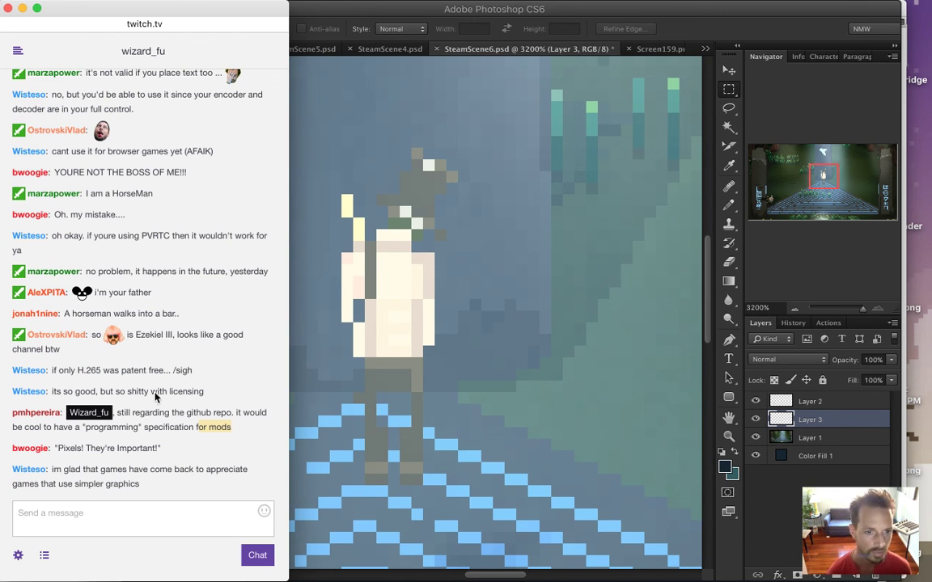
{"action": "left_click_drag", "start_coordinate": [115, 412], "coordinate": [141, 434]}
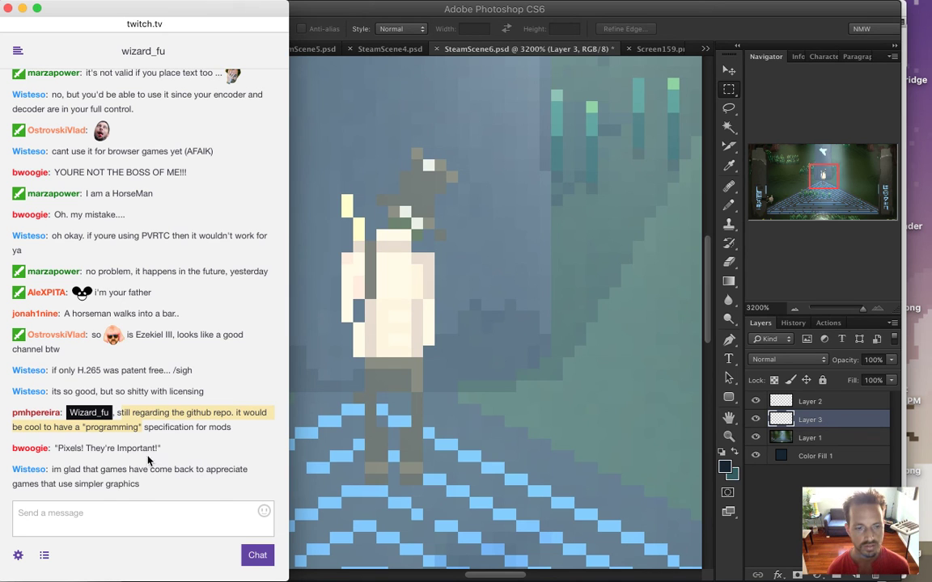
{"action": "left_click_drag", "start_coordinate": [59, 449], "coordinate": [152, 449]}
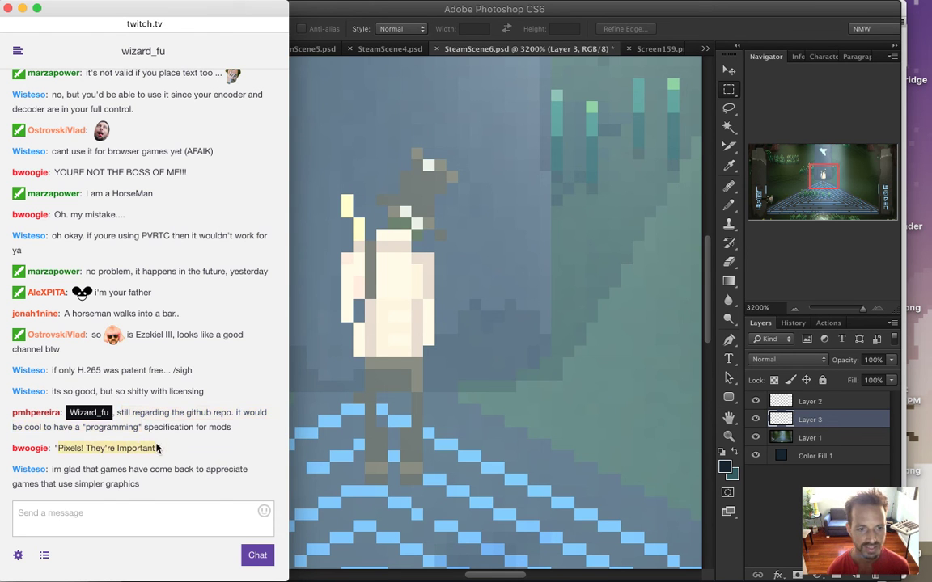
{"action": "left_click", "coordinate": [140, 509]}
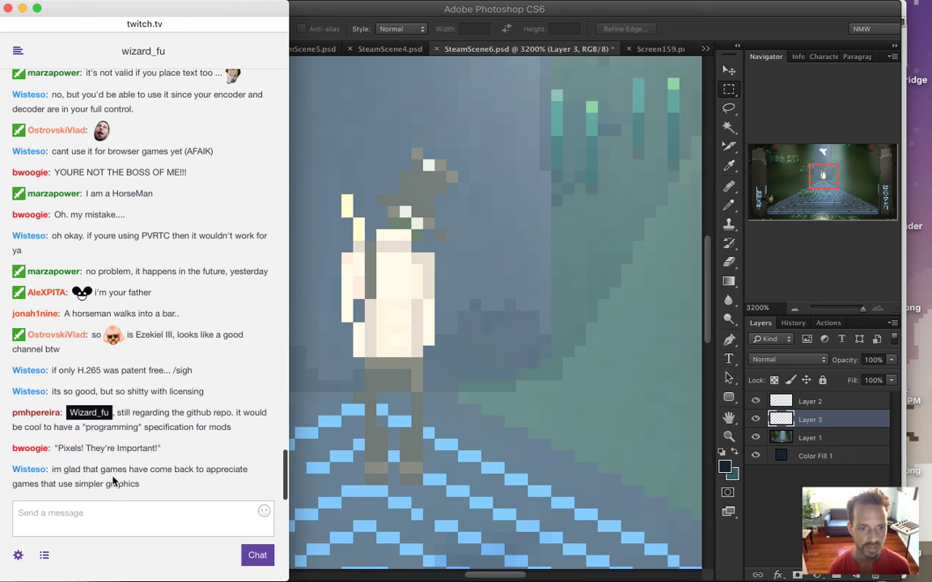
Step: Switch back to Photoshop and marquee-select the lower shaft of the right-hand rune pillar on Layer 1
{"action": "left_click_drag", "start_coordinate": [96, 471], "coordinate": [147, 485]}
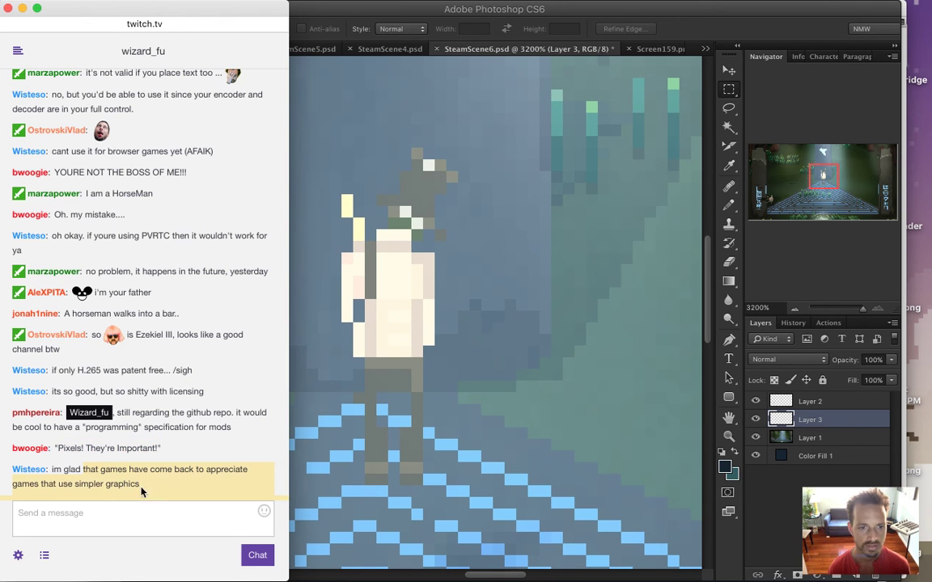
{"action": "left_click", "coordinate": [701, 36]}
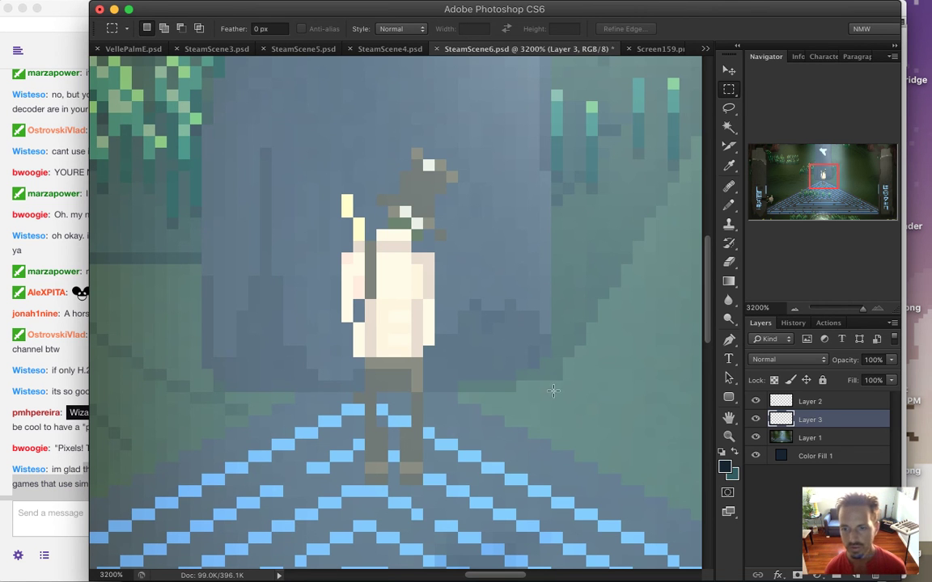
{"action": "left_click", "coordinate": [783, 437]}
{"action": "left_click_drag", "start_coordinate": [823, 174], "coordinate": [883, 209]}
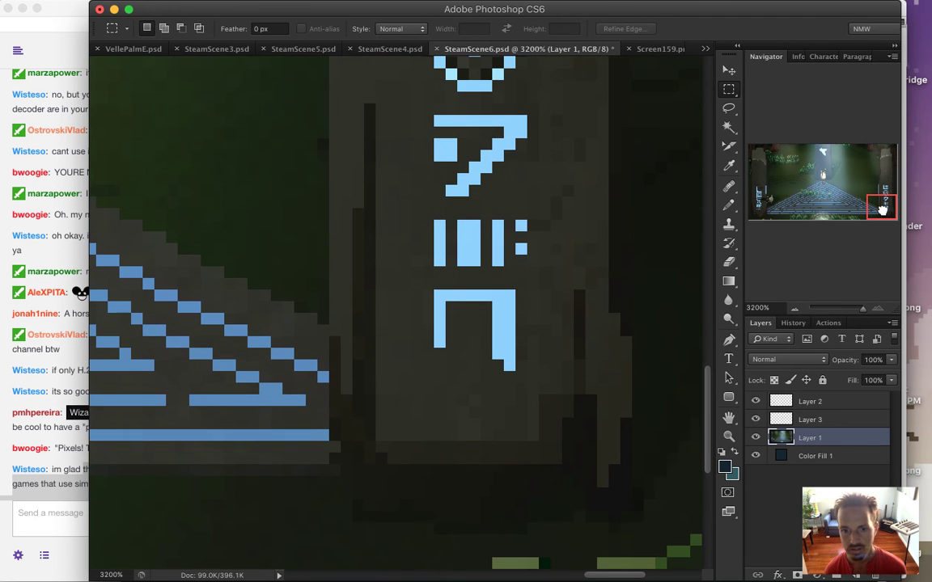
{"action": "scroll", "coordinate": [596, 353], "scroll_direction": "down", "scroll_amount": 2}
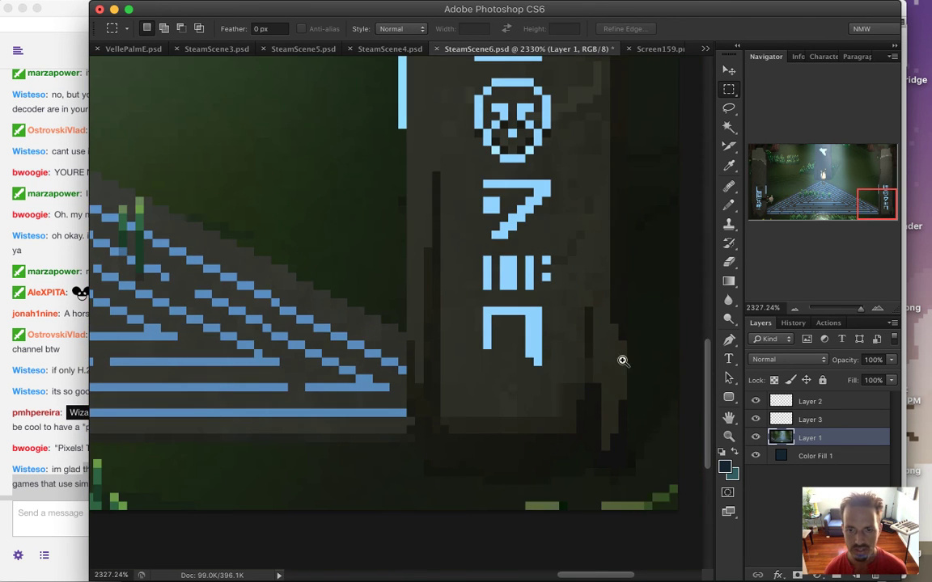
{"action": "left_click_drag", "start_coordinate": [708, 396], "coordinate": [708, 382]}
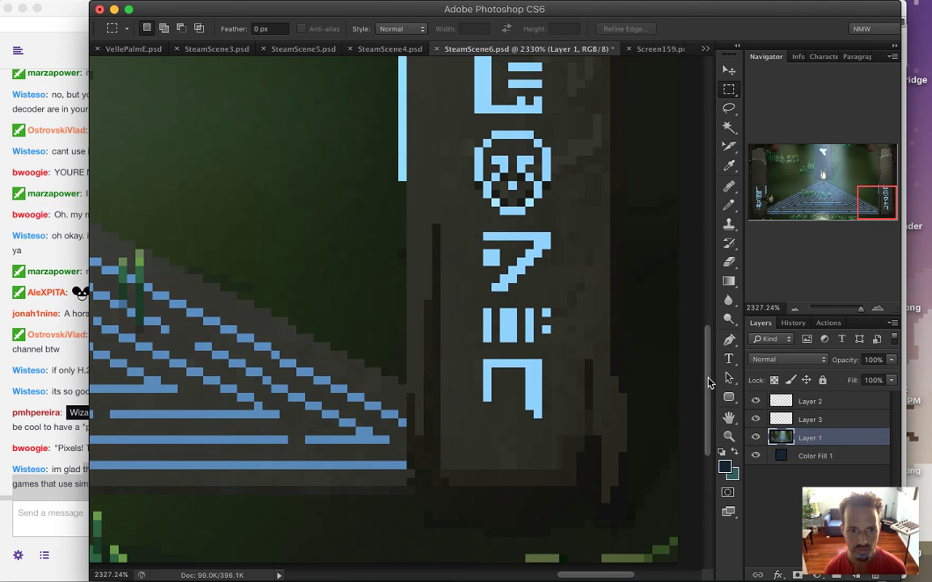
{"action": "left_click_drag", "start_coordinate": [412, 467], "coordinate": [594, 121]}
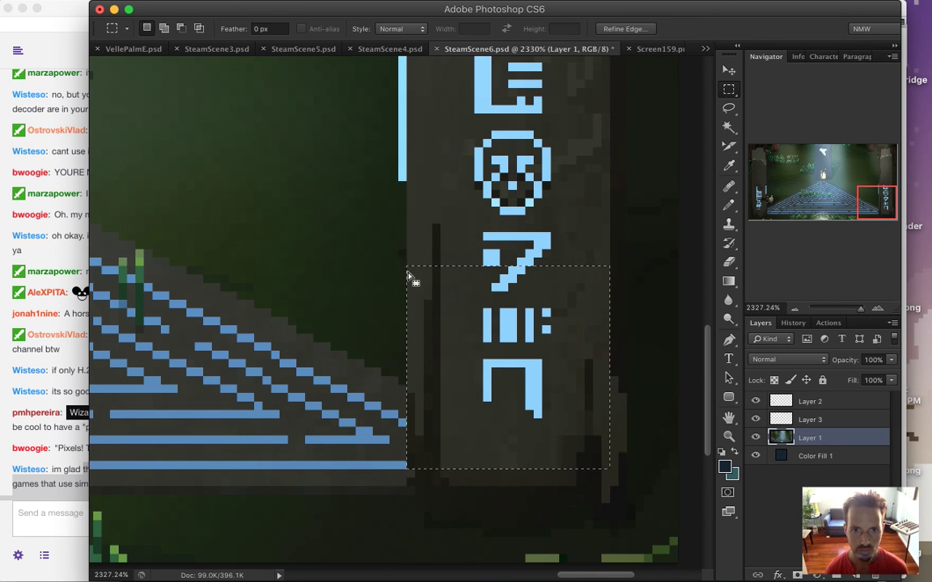
{"action": "left_click_drag", "start_coordinate": [407, 274], "coordinate": [608, 66]}
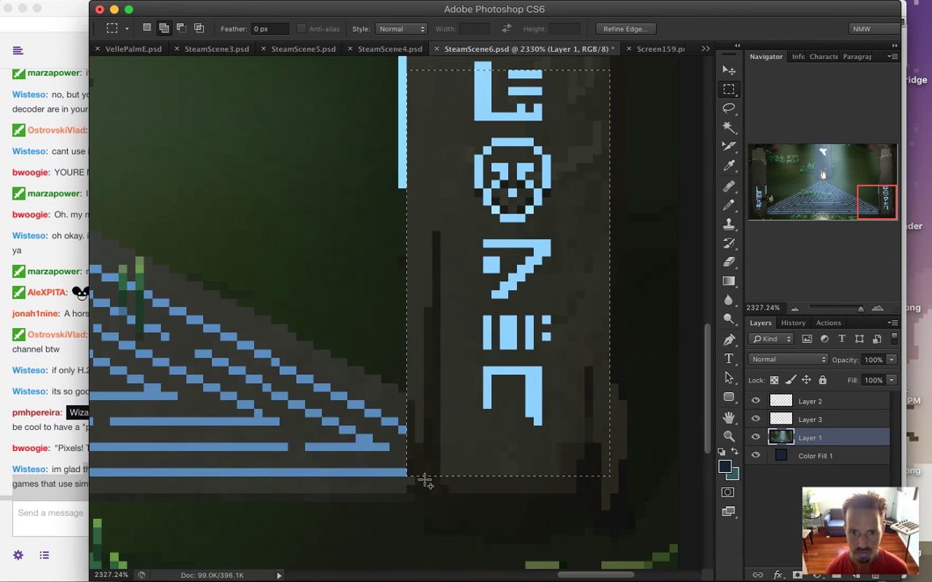
Step: Add the right-hand pillar's stepped base and jagged lower outer edge to the marquee selection
{"action": "left_click_drag", "start_coordinate": [421, 474], "coordinate": [609, 491]}
{"action": "left_click_drag", "start_coordinate": [603, 382], "coordinate": [602, 459]}
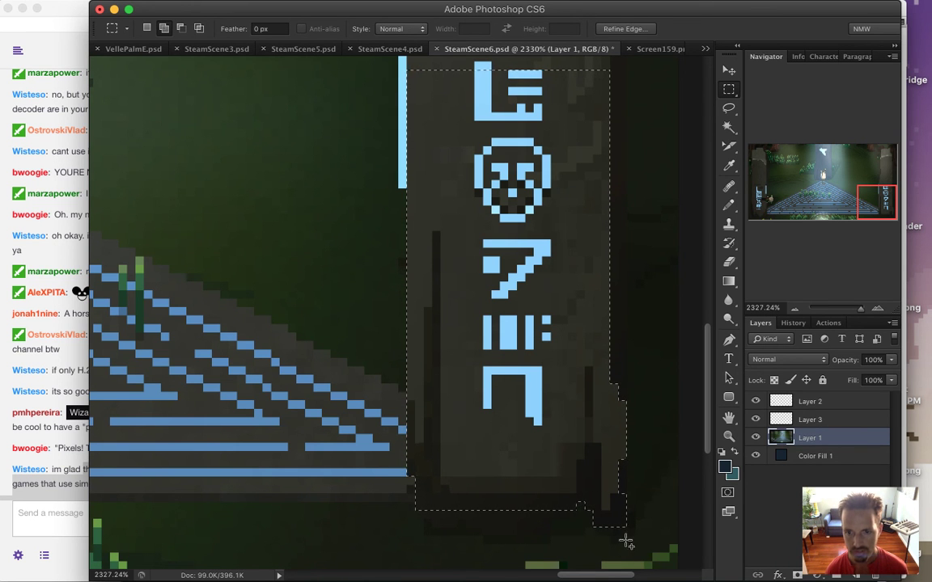
{"action": "left_click_drag", "start_coordinate": [624, 516], "coordinate": [635, 527]}
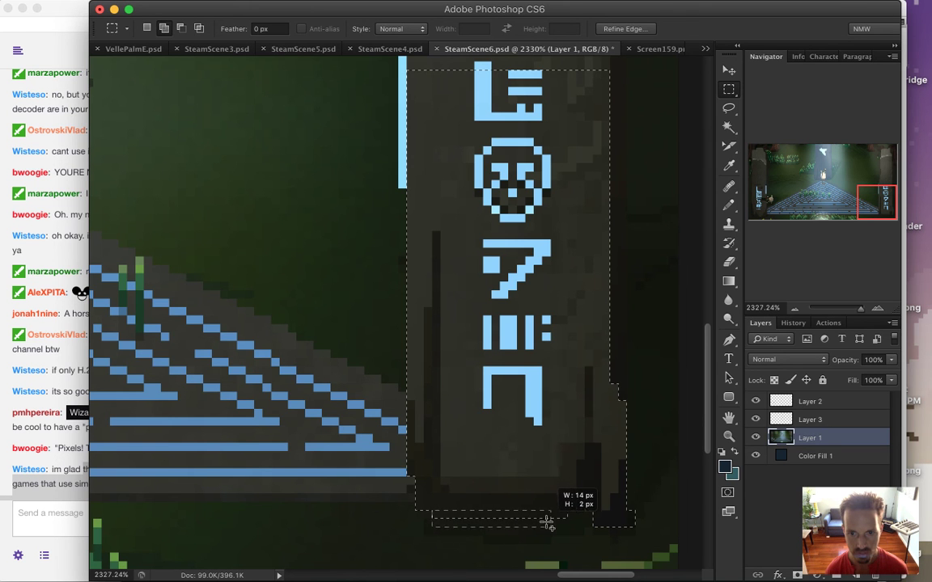
{"action": "left_click_drag", "start_coordinate": [483, 522], "coordinate": [543, 526]}
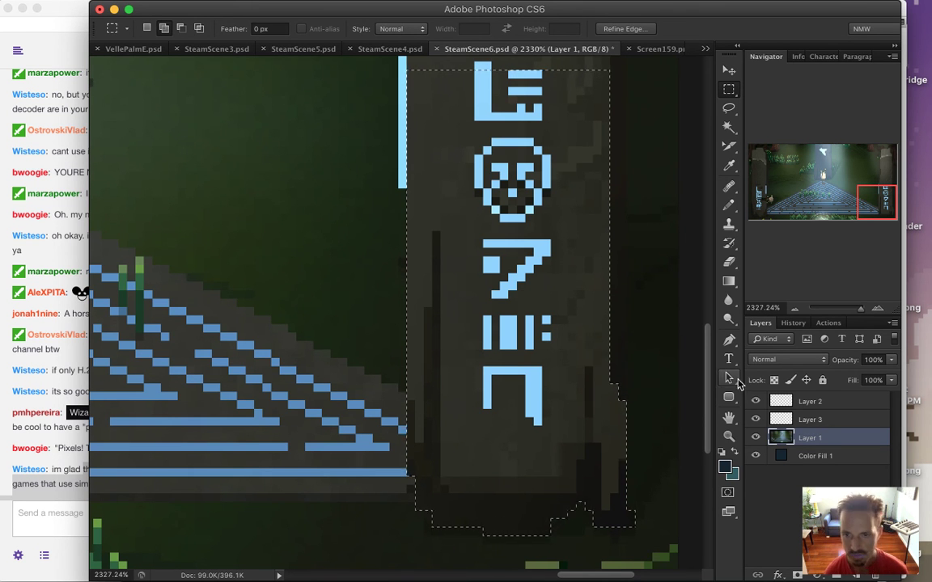
Step: Extend the marquee selection up the right-hand pillar's shaft, above the runes and including its dark outer edge
{"action": "scroll", "coordinate": [652, 382], "scroll_direction": "up", "scroll_amount": 3}
{"action": "key", "text": "shift"}
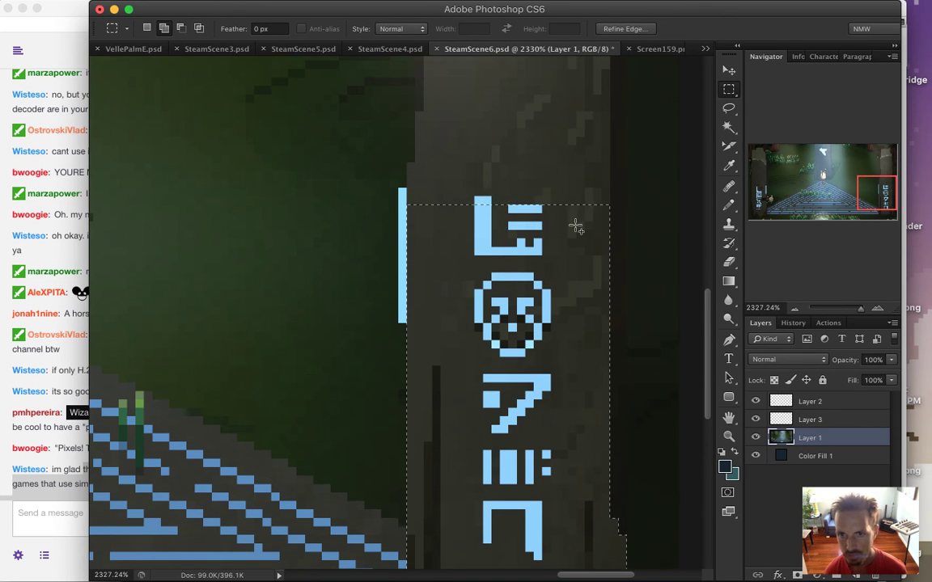
{"action": "left_click_drag", "start_coordinate": [598, 70], "coordinate": [599, 528]}
{"action": "left_click_drag", "start_coordinate": [618, 547], "coordinate": [625, 550]}
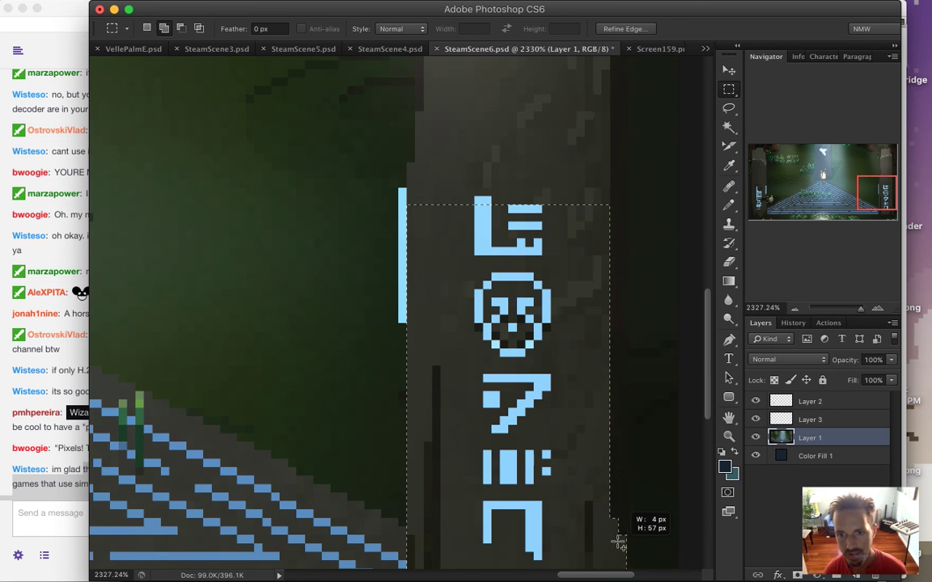
{"action": "left_click_drag", "start_coordinate": [711, 332], "coordinate": [715, 287]}
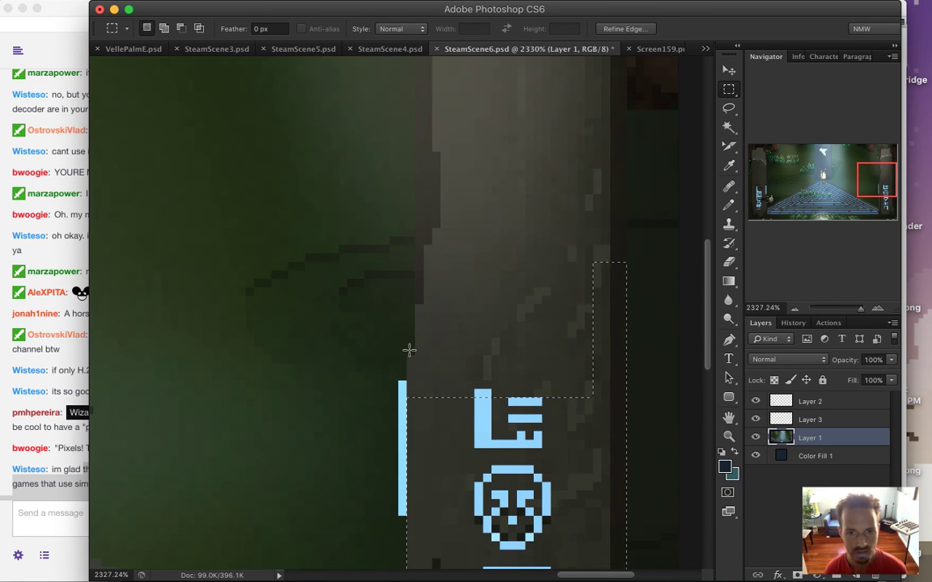
{"action": "left_click_drag", "start_coordinate": [407, 356], "coordinate": [593, 413]}
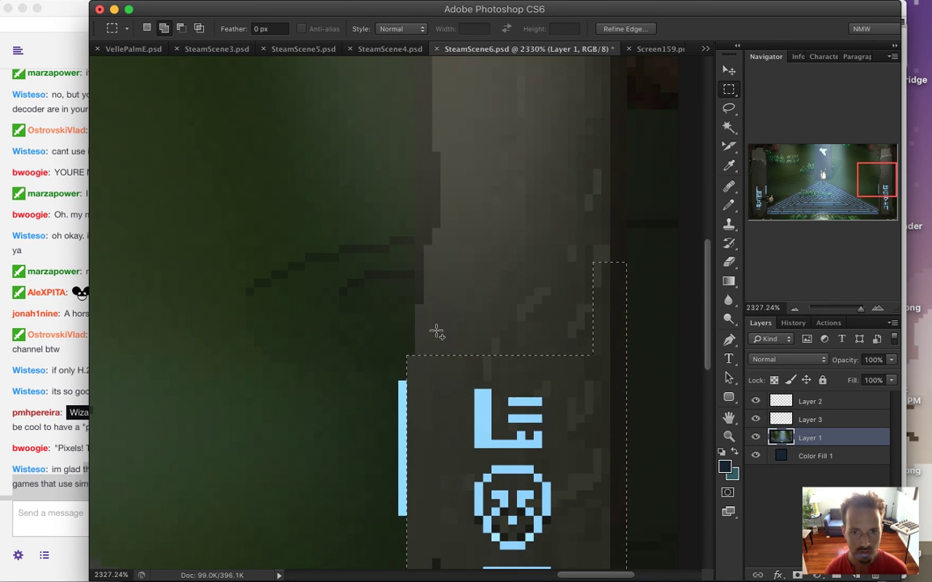
{"action": "left_click_drag", "start_coordinate": [416, 306], "coordinate": [593, 356]}
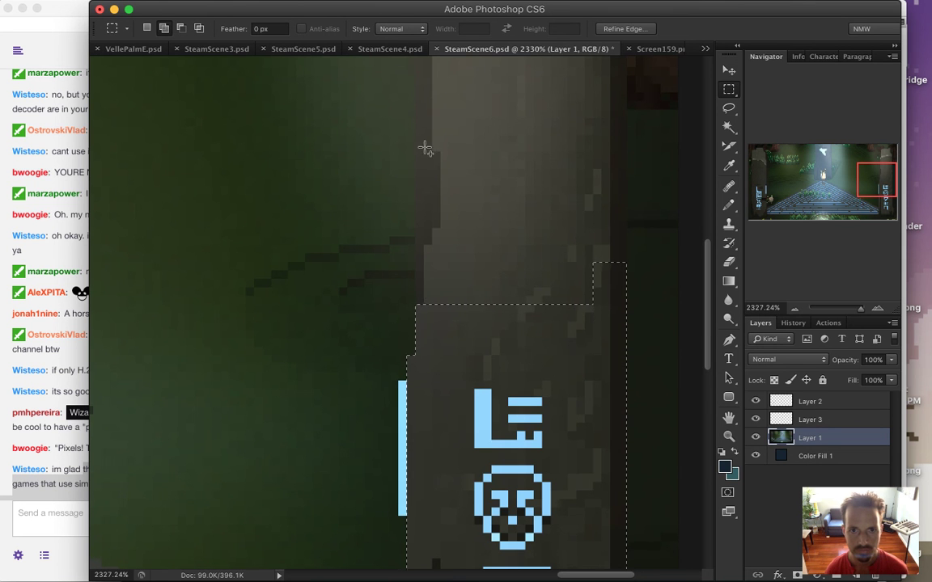
{"action": "left_click_drag", "start_coordinate": [414, 101], "coordinate": [620, 339]}
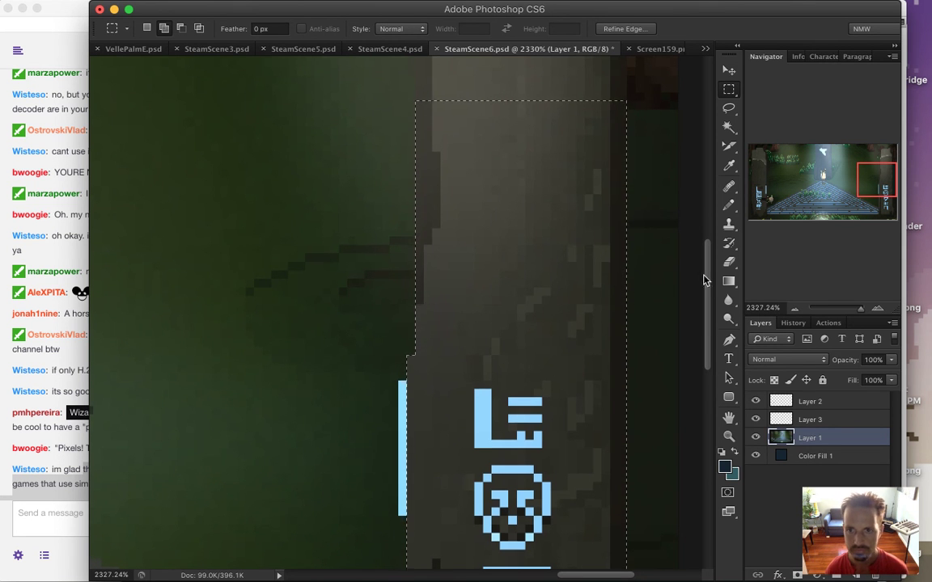
Step: Extend the pillar selection over the upper shaft and past the light crack below the broken top
{"action": "scroll", "coordinate": [705, 281], "scroll_direction": "up", "scroll_amount": 5}
{"action": "left_click_drag", "start_coordinate": [418, 222], "coordinate": [623, 389]}
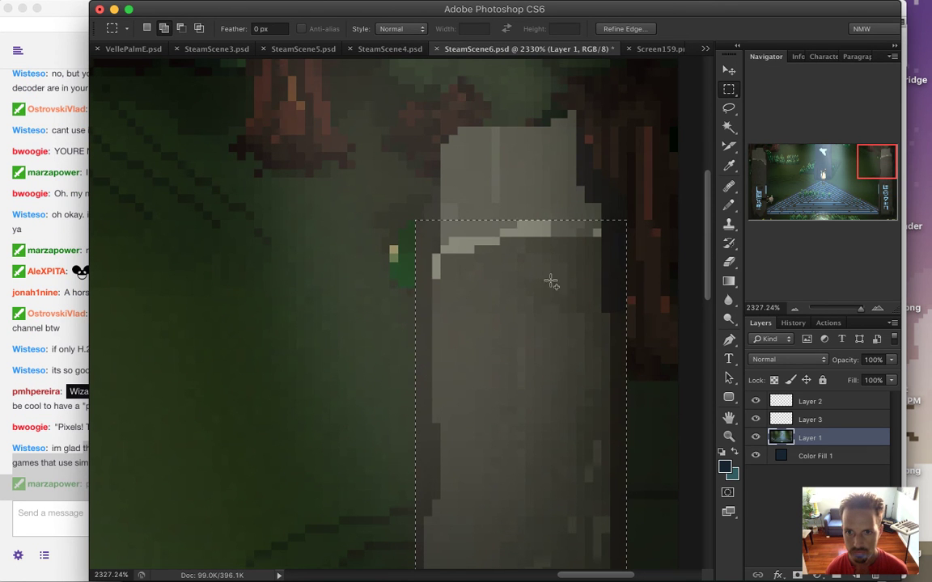
{"action": "left_click_drag", "start_coordinate": [422, 204], "coordinate": [622, 261]}
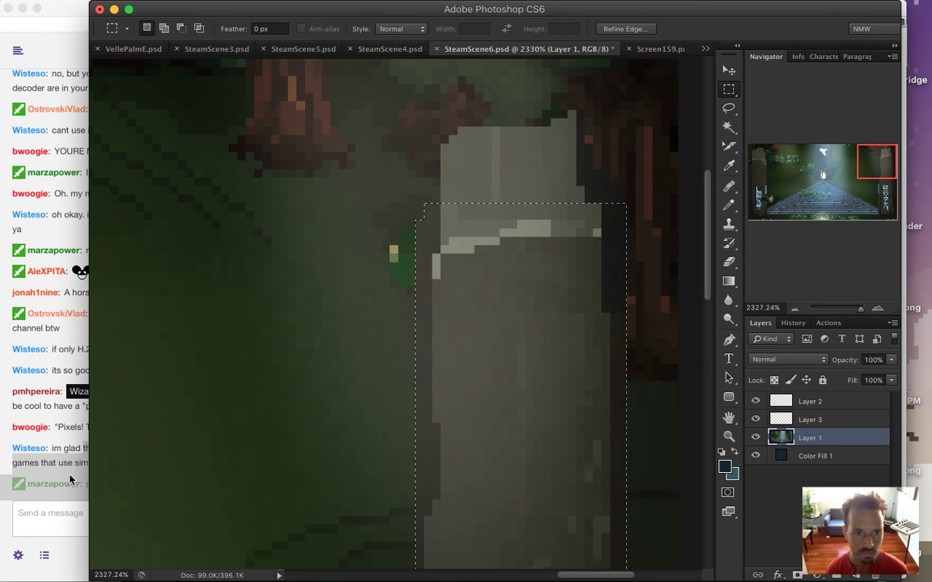
Step: Read the new Twitch chat message about pixel graphics and simplicity, and return to Photoshop
{"action": "left_click", "coordinate": [73, 416]}
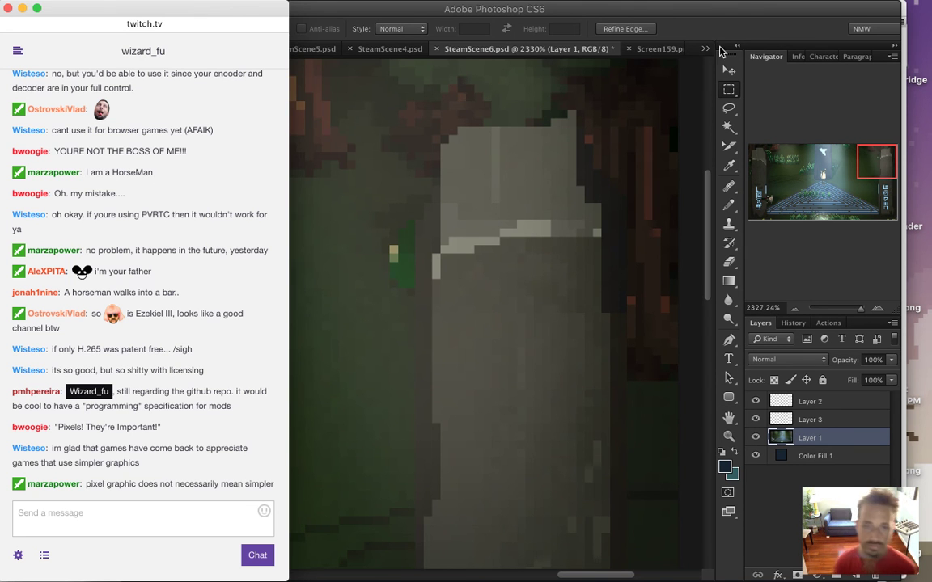
{"action": "mouse_move", "coordinate": [709, 16]}
{"action": "left_click", "coordinate": [682, 51]}
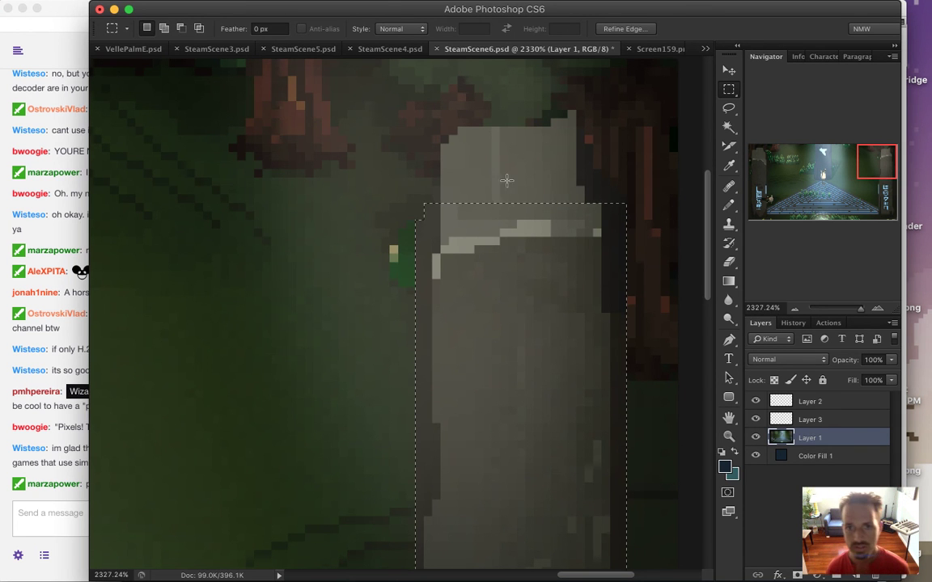
Step: Add the right-hand pillar's broken top, with its stepped corners and dark outer edge, to the selection
{"action": "left_click_drag", "start_coordinate": [439, 184], "coordinate": [500, 202]}
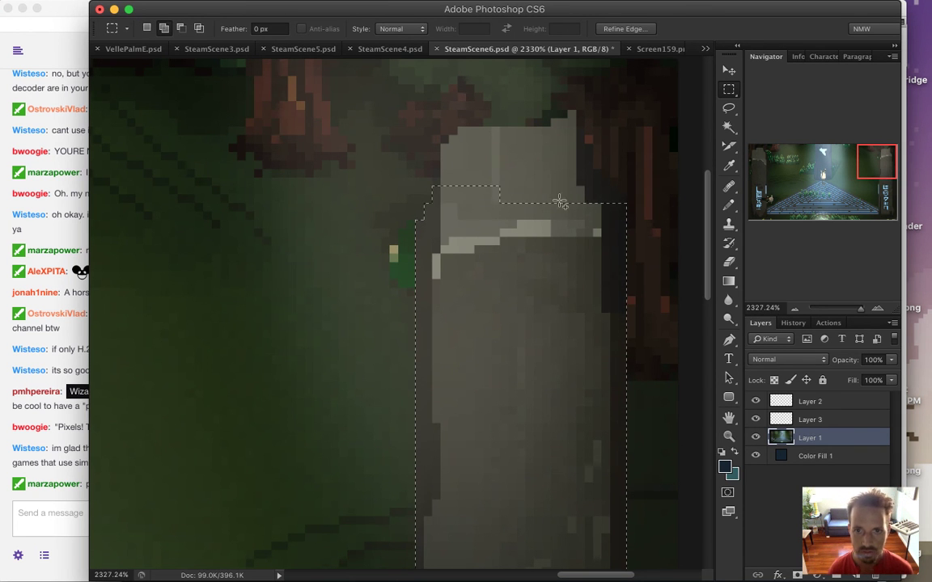
{"action": "left_click_drag", "start_coordinate": [442, 145], "coordinate": [618, 200]}
{"action": "left_click_drag", "start_coordinate": [444, 134], "coordinate": [575, 111]}
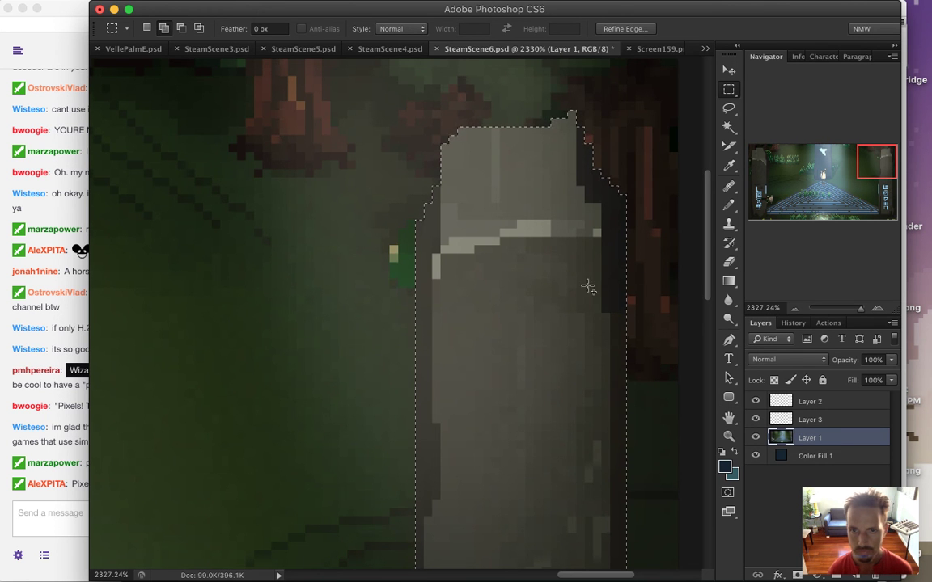
Step: Add the vertical light-blue strip beside the right-hand pillar to the selection and cut the pillar to a new layer
{"action": "scroll", "coordinate": [520, 295], "scroll_direction": "down", "scroll_amount": 4}
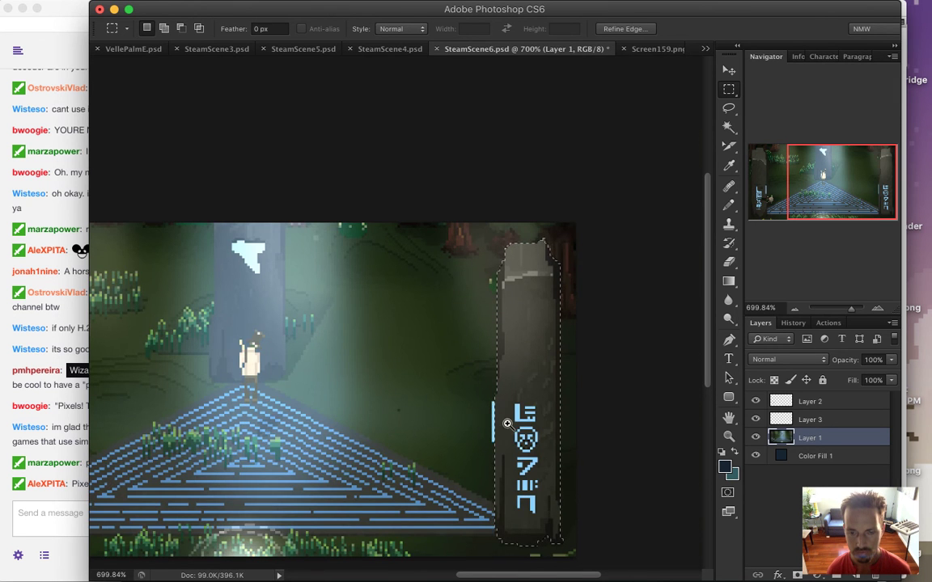
{"action": "scroll", "coordinate": [496, 418], "scroll_direction": "up", "scroll_amount": 3}
{"action": "left_click_drag", "start_coordinate": [493, 368], "coordinate": [538, 488]}
{"action": "right_click", "coordinate": [597, 359]}
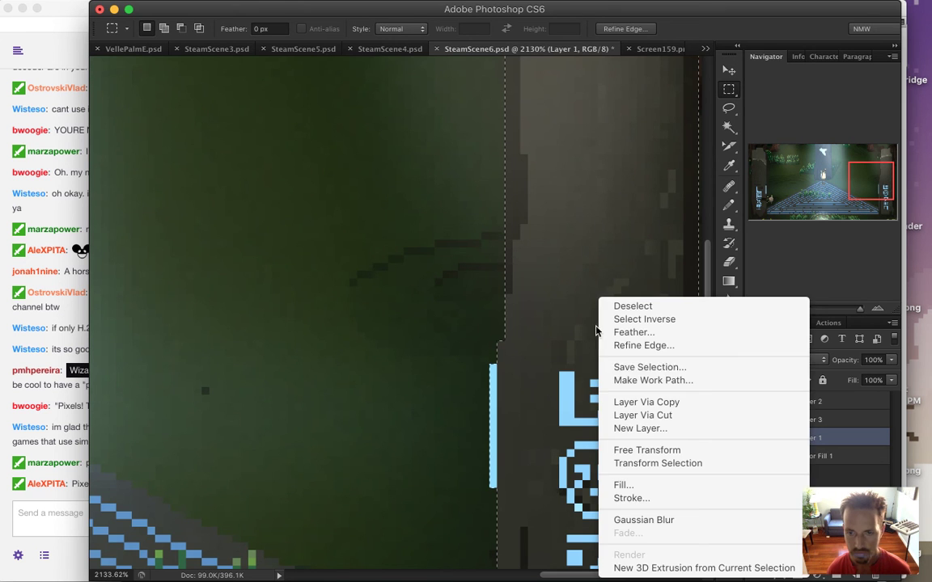
{"action": "left_click", "coordinate": [624, 414]}
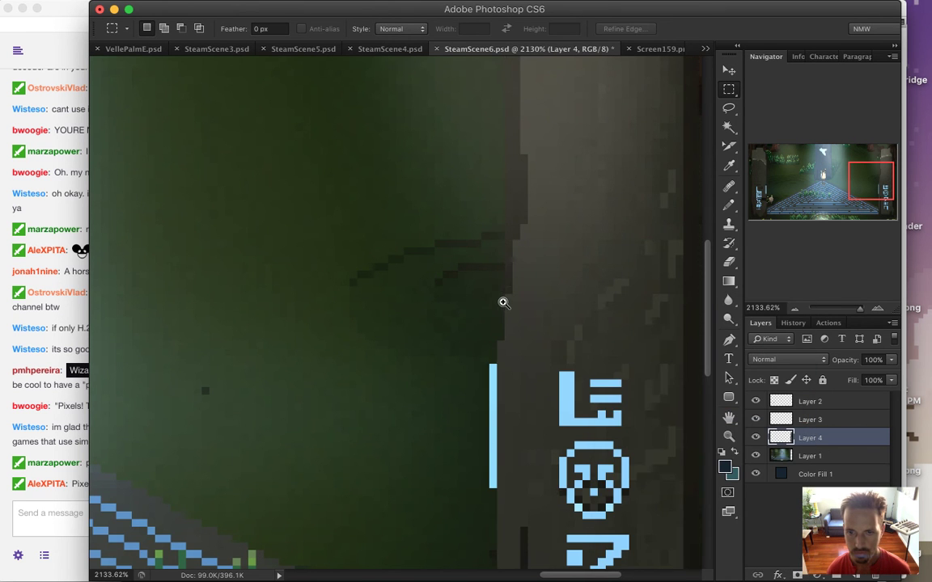
Step: Read the new Twitch chat joke about pixels and return to the full SteamScene6.psd frame
{"action": "left_click_drag", "start_coordinate": [498, 302], "coordinate": [481, 340]}
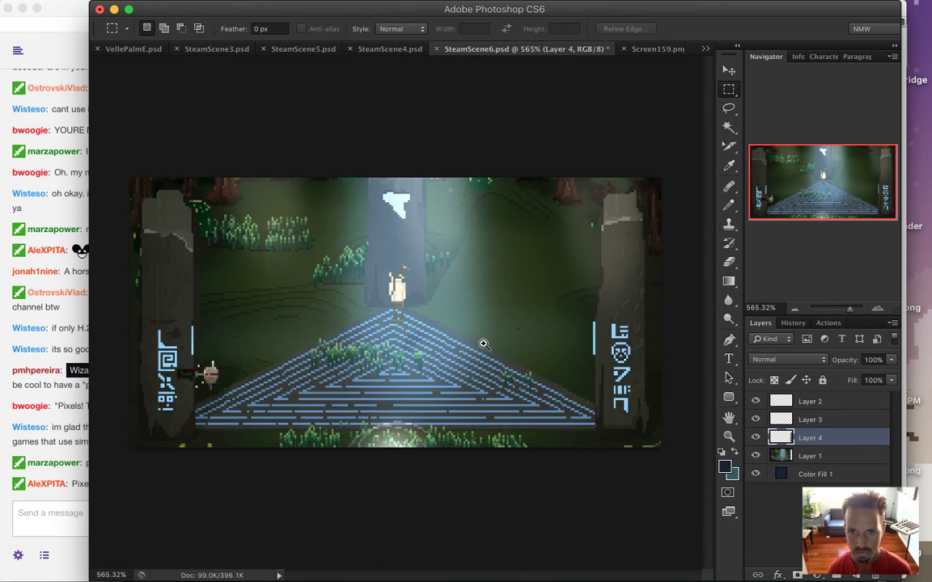
{"action": "left_click", "coordinate": [79, 495]}
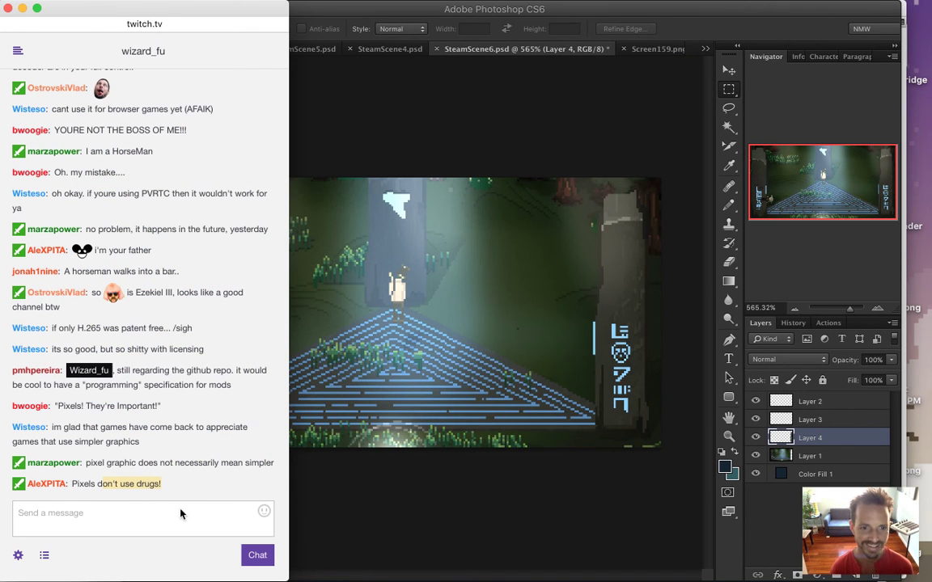
{"action": "left_click", "coordinate": [691, 34]}
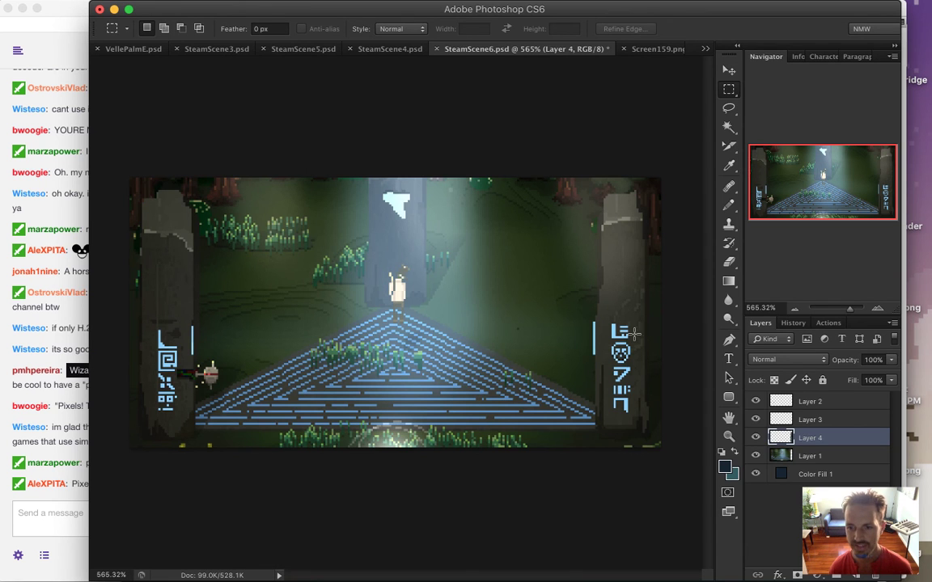
Step: Marquee-select the tall column with the bright glyph behind the character on Layer 1 and cut it to a new layer
{"action": "left_click", "coordinate": [785, 456]}
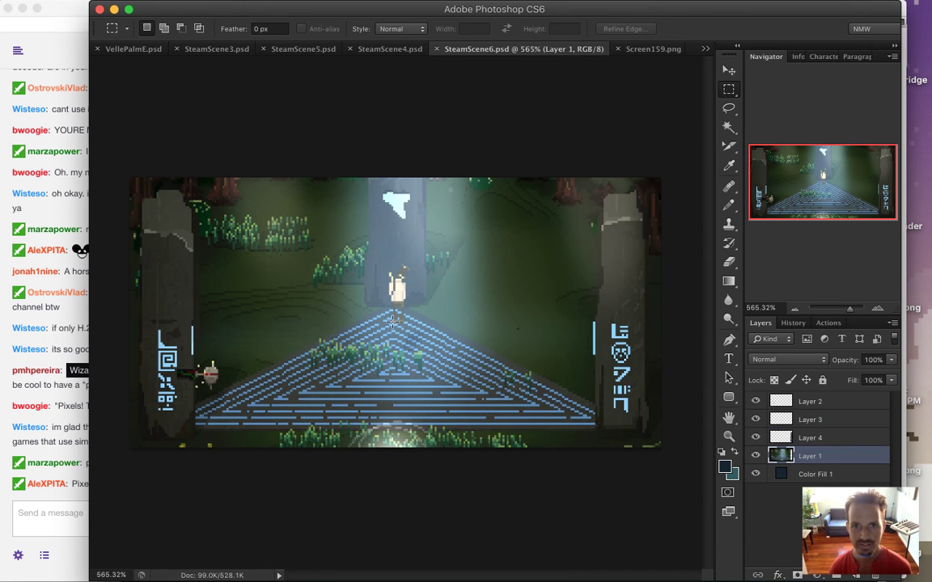
{"action": "left_click_drag", "start_coordinate": [405, 247], "coordinate": [454, 274]}
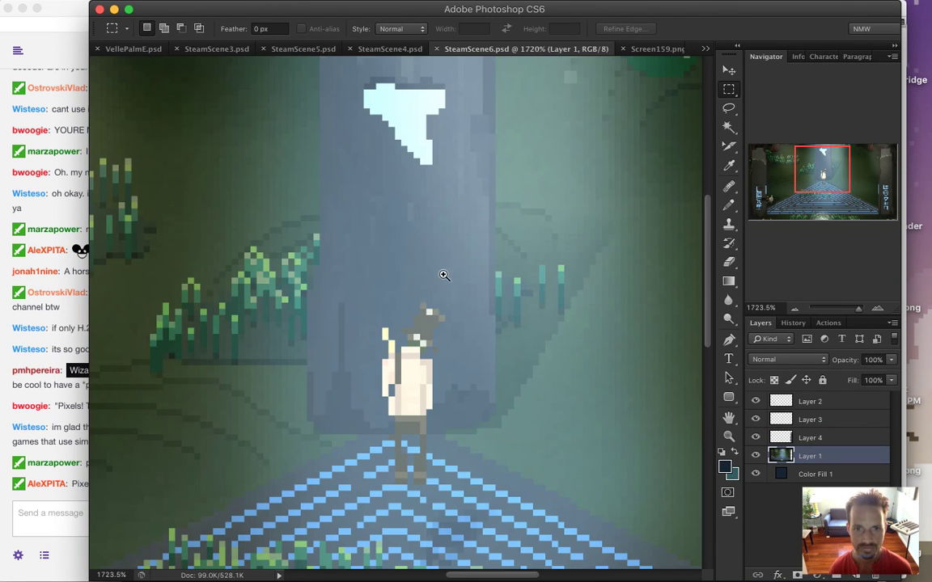
{"action": "left_click_drag", "start_coordinate": [709, 272], "coordinate": [708, 255]}
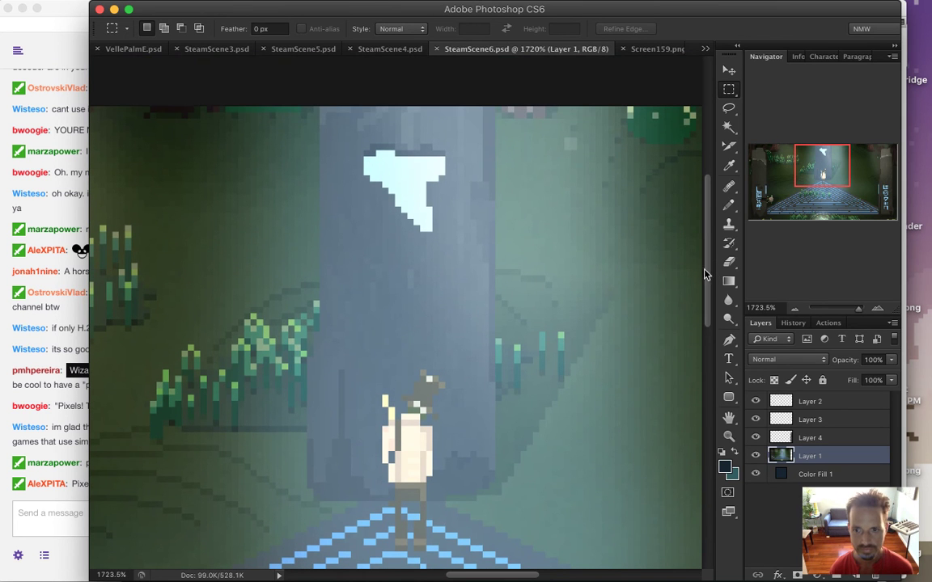
{"action": "left_click_drag", "start_coordinate": [324, 99], "coordinate": [319, 356]}
{"action": "left_click_drag", "start_coordinate": [459, 131], "coordinate": [486, 484]}
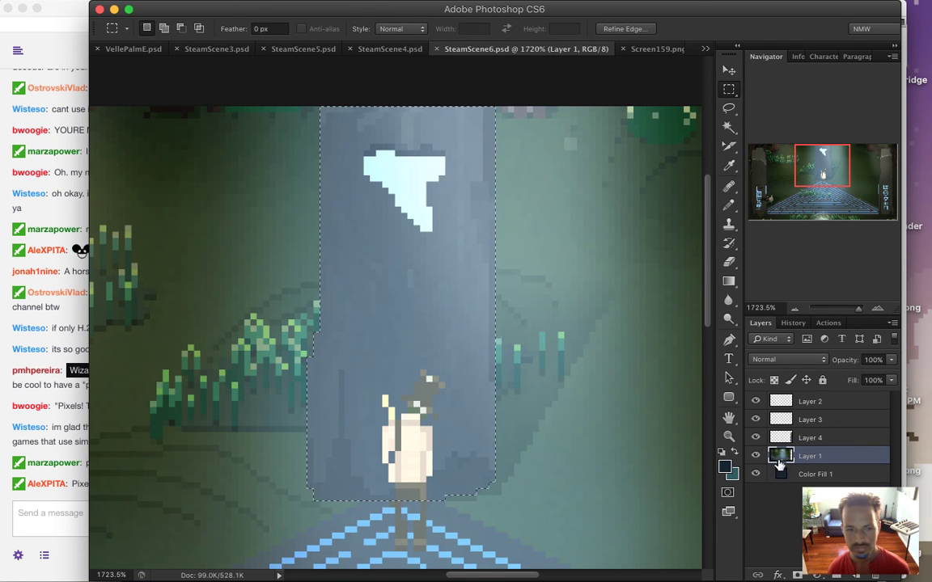
{"action": "right_click", "coordinate": [423, 290]}
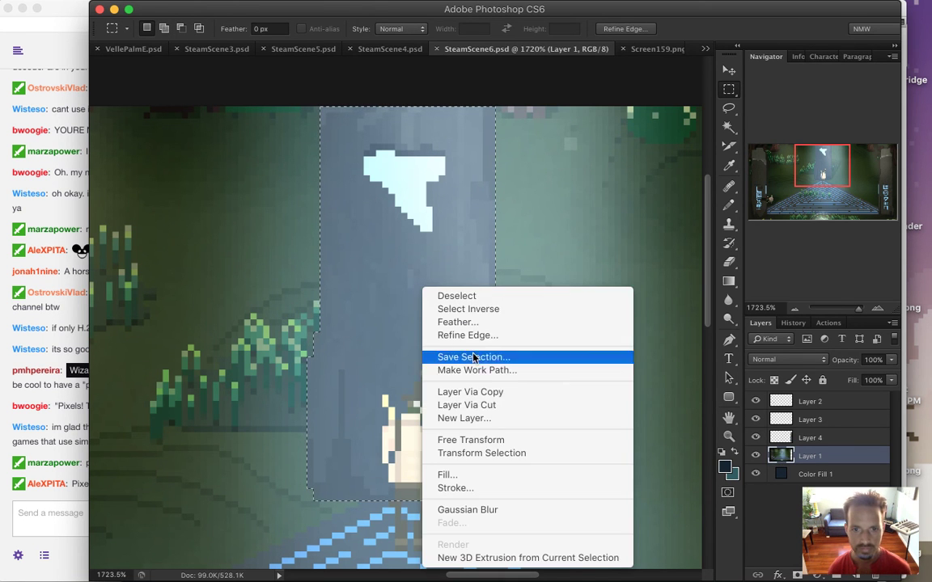
{"action": "left_click", "coordinate": [483, 405]}
Step: Bring the left-hand rune pillar into view and read the new Twitch chat message about 3D graphics, gameplay and narrative
{"action": "left_click_drag", "start_coordinate": [483, 426], "coordinate": [408, 455]}
{"action": "left_click_drag", "start_coordinate": [191, 504], "coordinate": [380, 390]}
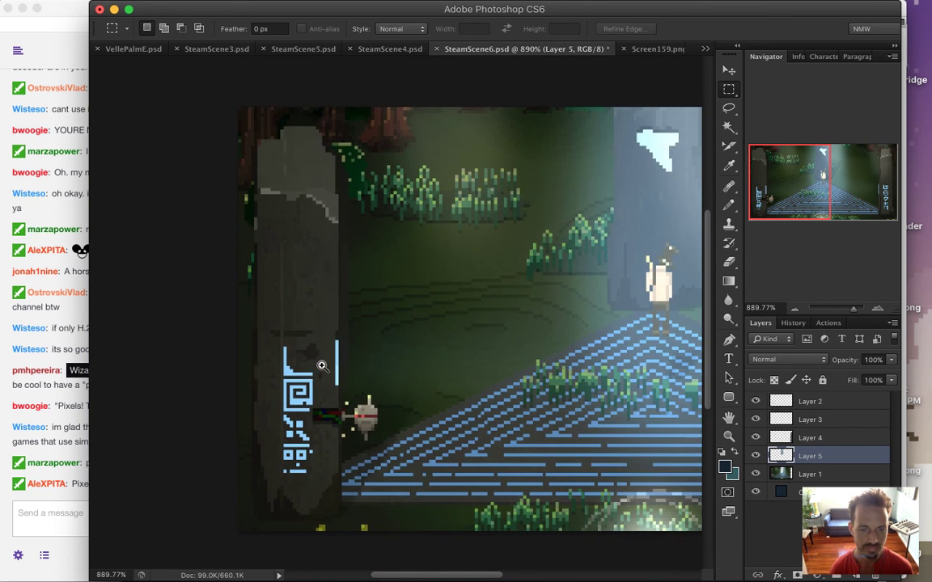
{"action": "left_click_drag", "start_coordinate": [322, 366], "coordinate": [348, 370]}
{"action": "left_click", "coordinate": [77, 485]}
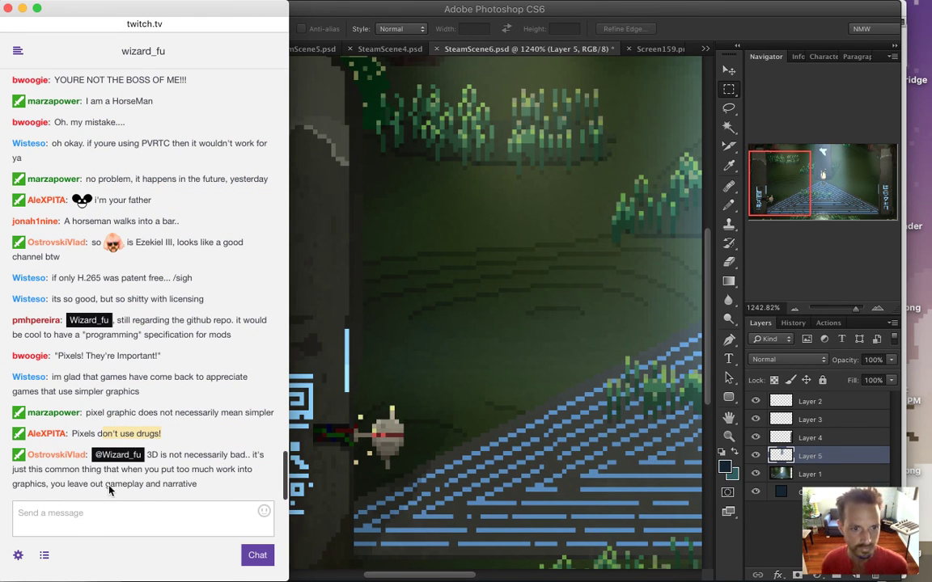
Step: Highlight the Twitch chat message about 3D graphics, gameplay and narrative, and switch back to Photoshop
{"action": "left_click", "coordinate": [184, 482]}
{"action": "left_click_drag", "start_coordinate": [182, 458], "coordinate": [207, 485]}
{"action": "left_click", "coordinate": [617, 26]}
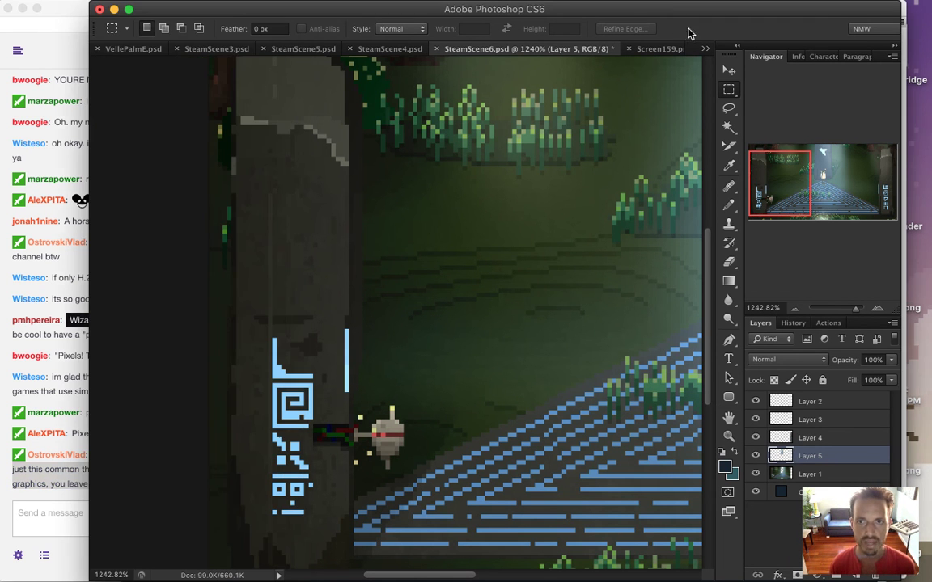
Step: Marquee-select the upper block of the left-hand rune pillar and extend the selection in a narrow strip down its right edge
{"action": "scroll", "coordinate": [710, 257], "scroll_direction": "up", "scroll_amount": 3}
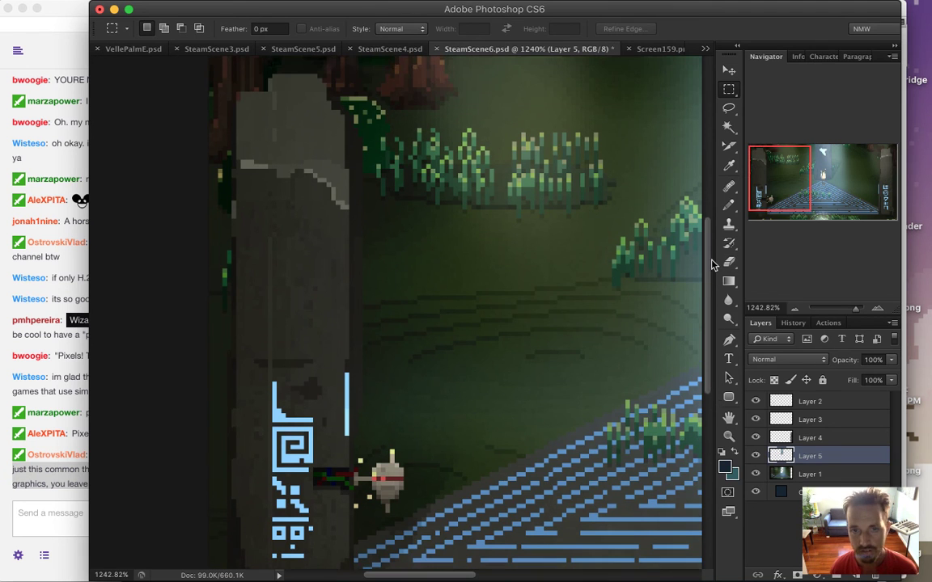
{"action": "left_click_drag", "start_coordinate": [236, 107], "coordinate": [341, 234]}
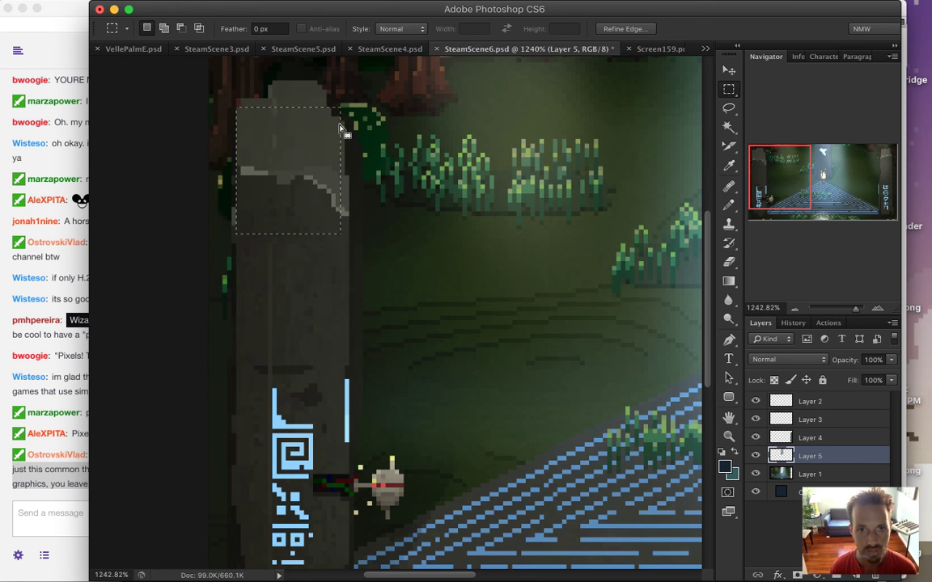
{"action": "left_click_drag", "start_coordinate": [332, 108], "coordinate": [344, 252]}
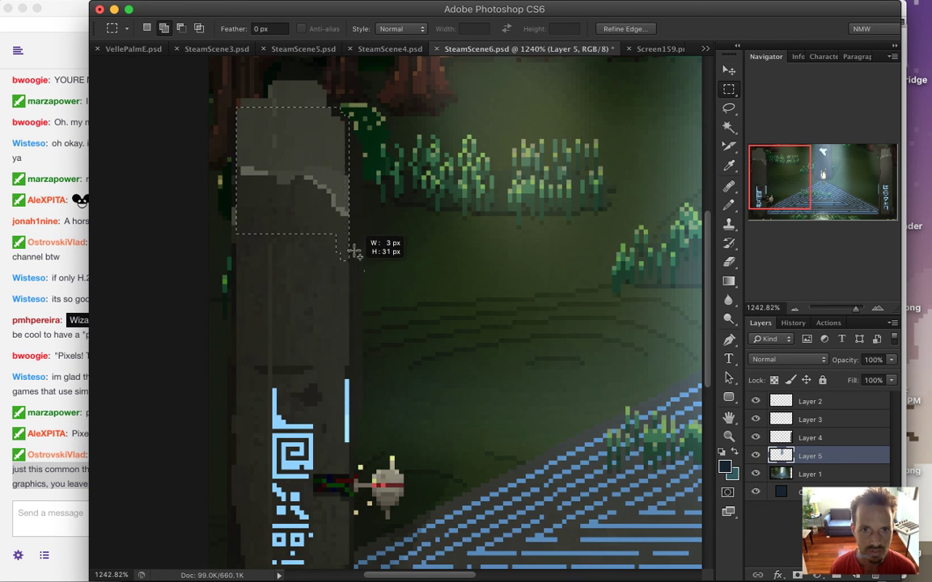
{"action": "left_click_drag", "start_coordinate": [357, 241], "coordinate": [359, 461]}
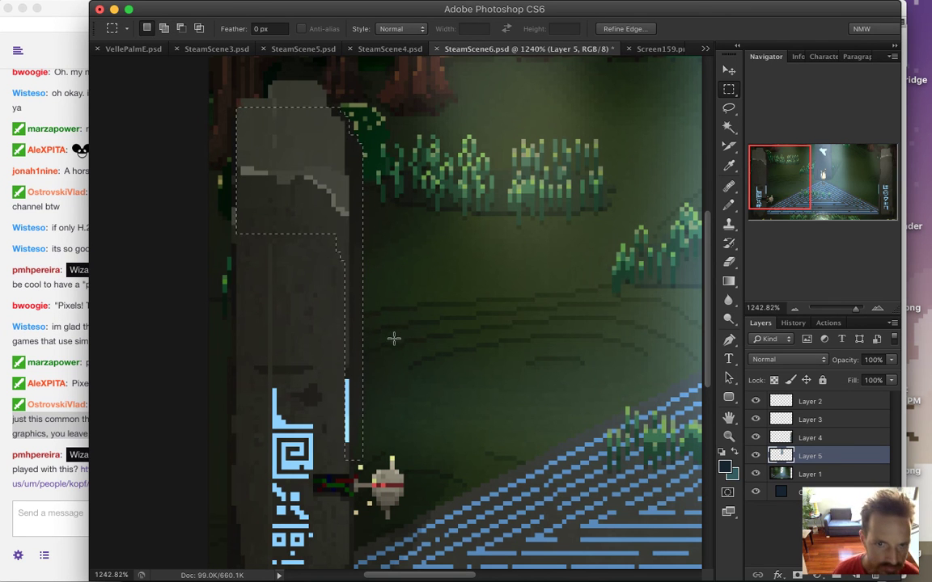
Step: Subtract the excess background at the lower end of the selected strip, beside the pillar's vertical light-blue line
{"action": "left_click", "coordinate": [364, 426]}
{"action": "left_click_drag", "start_coordinate": [363, 418], "coordinate": [358, 449]}
{"action": "left_click_drag", "start_coordinate": [348, 379], "coordinate": [357, 443]}
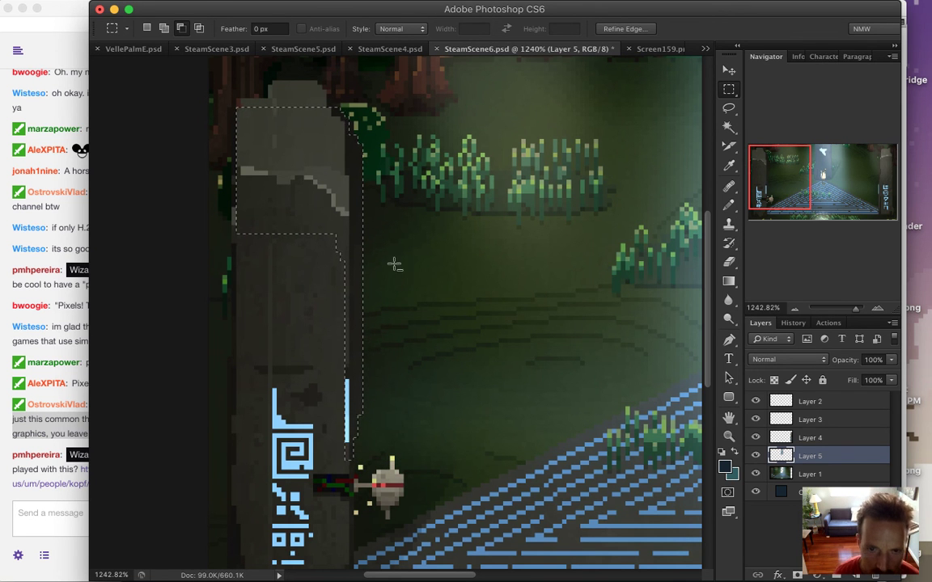
Step: Switch to the Twitch chat and open the posted research.microsoft.com pixelart link in a new browser window
{"action": "left_click", "coordinate": [34, 470]}
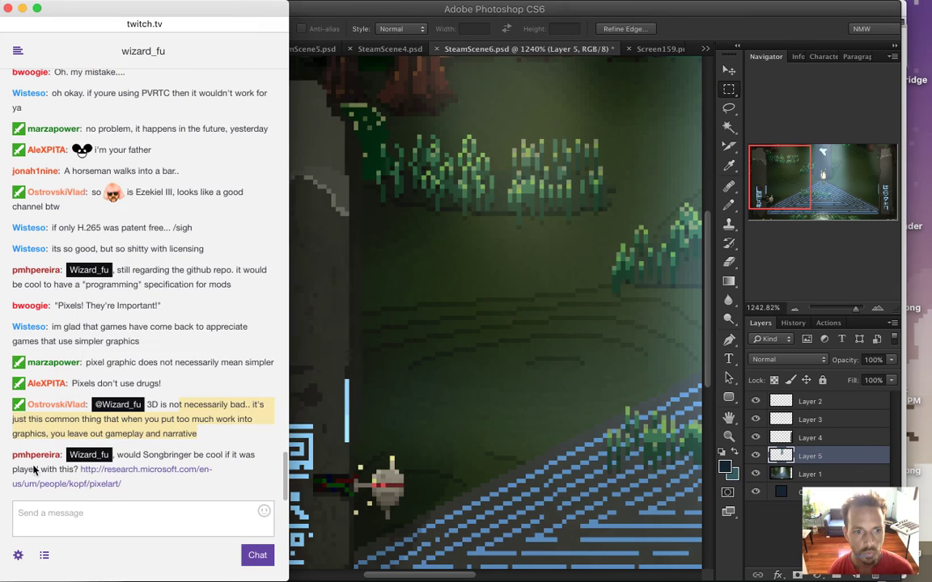
{"action": "right_click", "coordinate": [143, 473]}
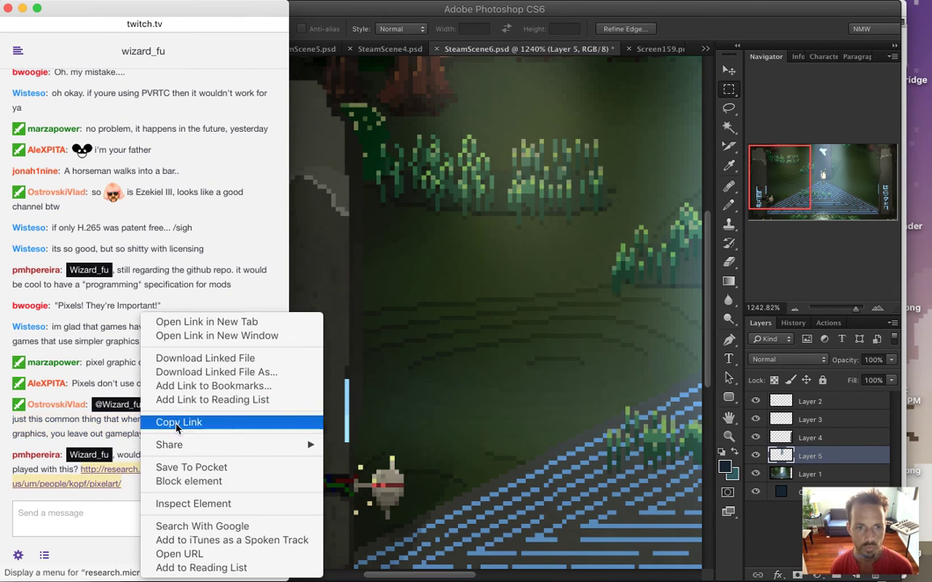
{"action": "left_click", "coordinate": [199, 336]}
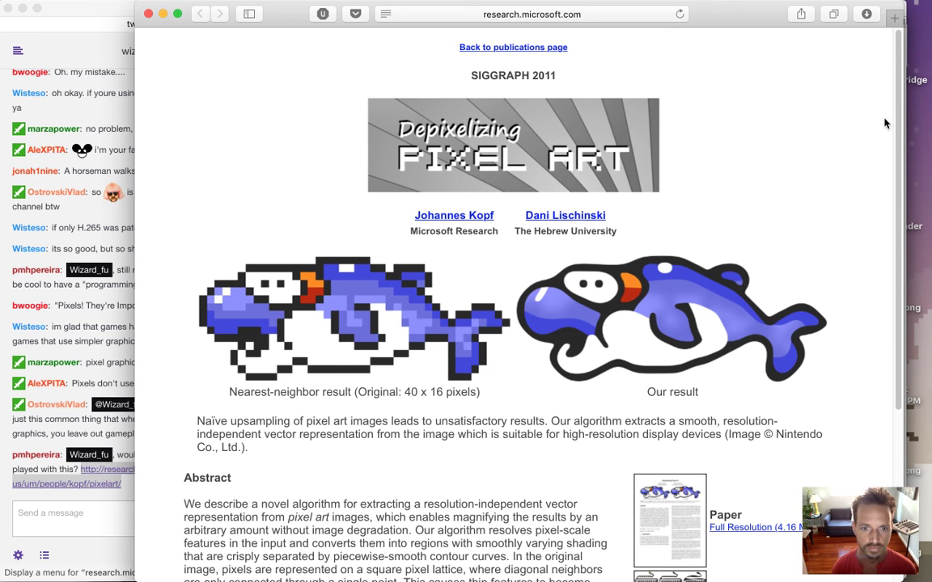
Step: Examine the Depixelizing Pixel Art page's image comparison and abstract, and check the new chat message about indie 3D games
{"action": "left_click_drag", "start_coordinate": [898, 162], "coordinate": [899, 266]}
{"action": "scroll", "coordinate": [898, 268], "scroll_direction": "down", "scroll_amount": 1}
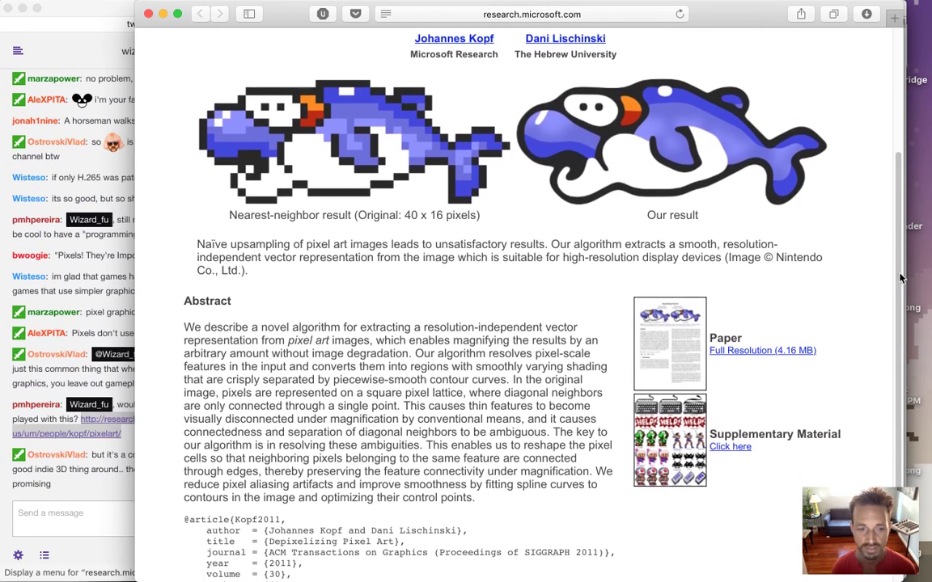
{"action": "left_click", "coordinate": [80, 429]}
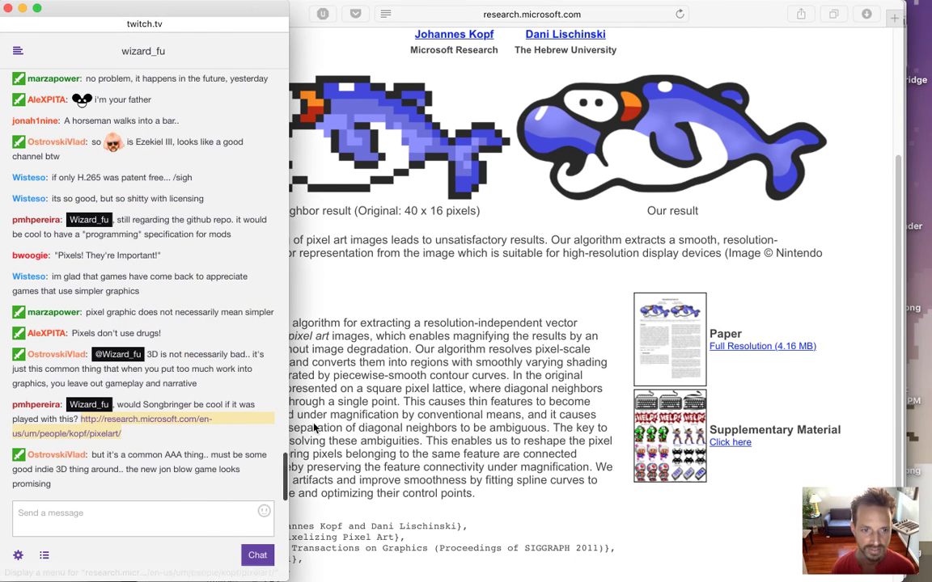
{"action": "left_click", "coordinate": [427, 347]}
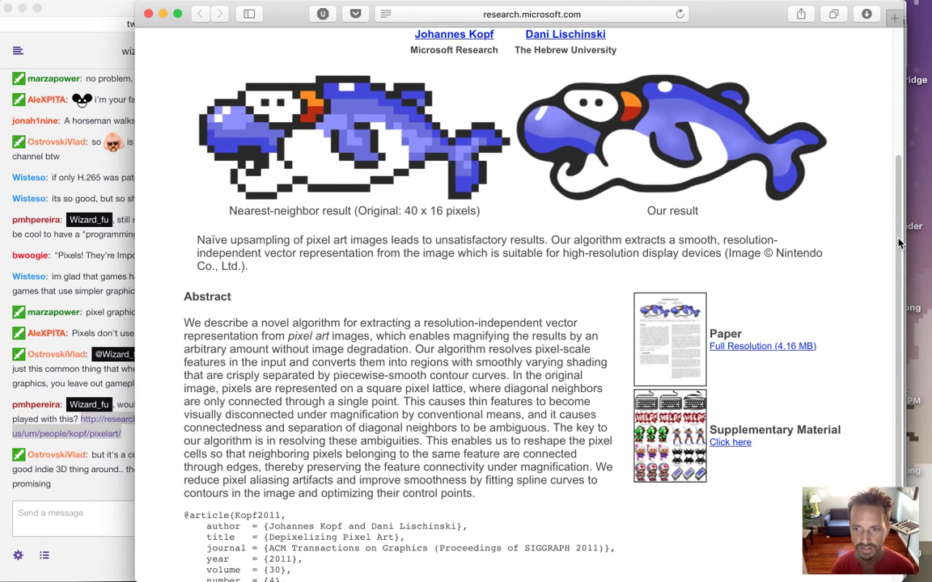
Step: Open the paper's supplementary material and look through its multi, one-on-one and video comparison lists
{"action": "scroll", "coordinate": [898, 246], "scroll_direction": "down", "scroll_amount": 3}
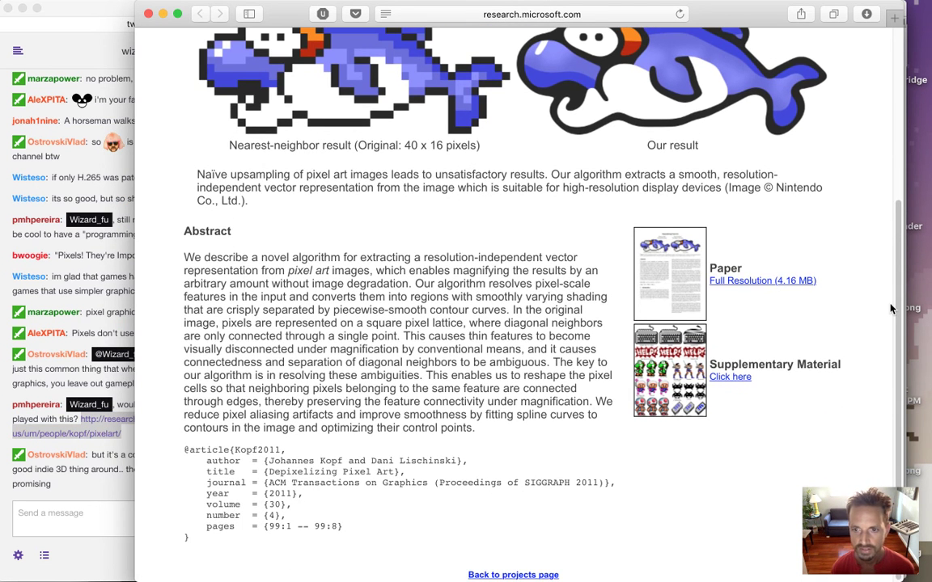
{"action": "left_click", "coordinate": [728, 376]}
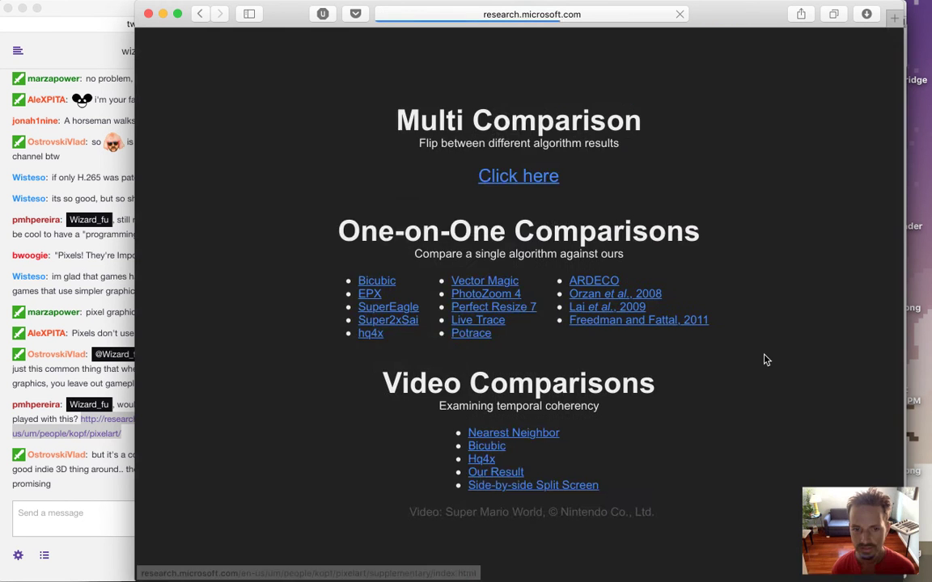
{"action": "scroll", "coordinate": [896, 198], "scroll_direction": "down", "scroll_amount": 3}
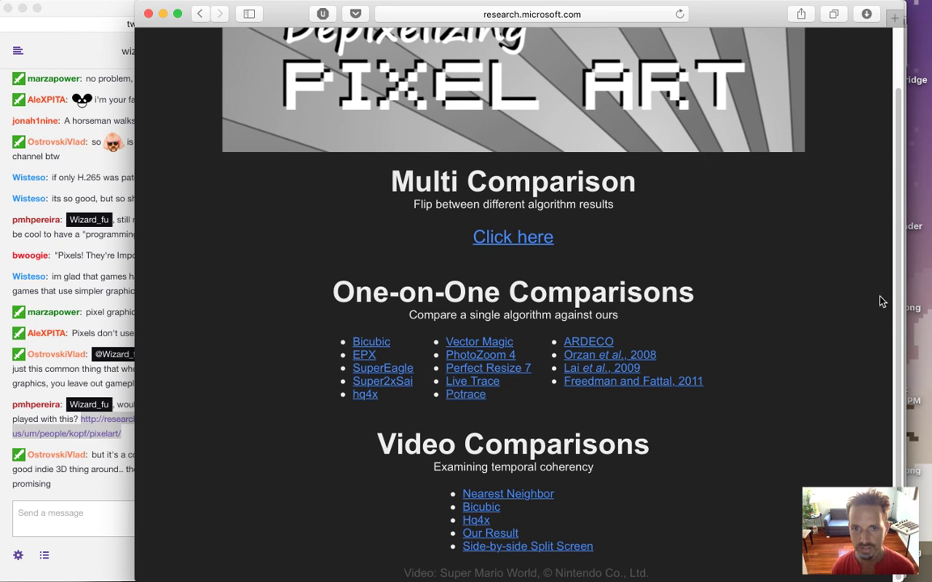
Step: Open the Multi Comparison page of the Depixelizing Pixel Art site and skim its Yoshi and Bowser sprite examples
{"action": "scroll", "coordinate": [883, 202], "scroll_direction": "up", "scroll_amount": 1}
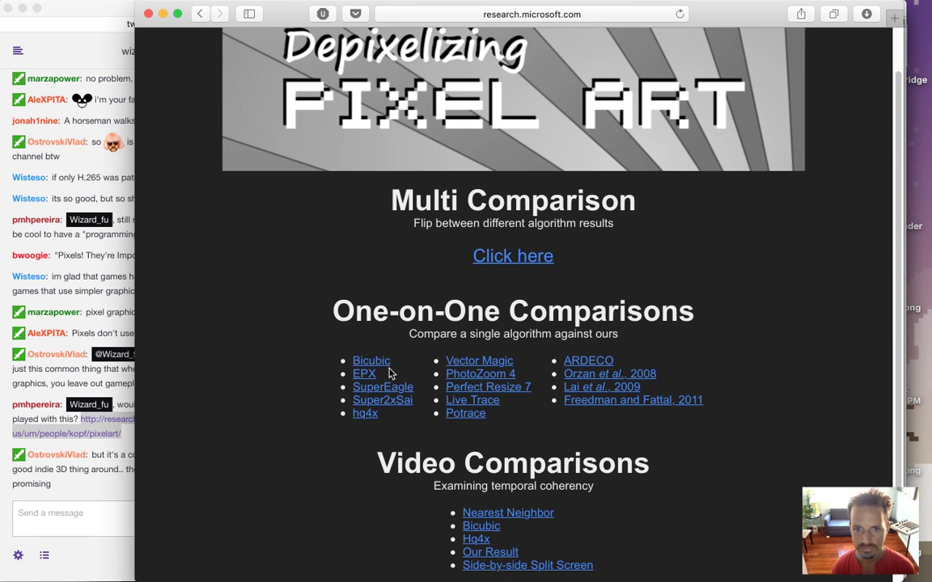
{"action": "left_click", "coordinate": [501, 257]}
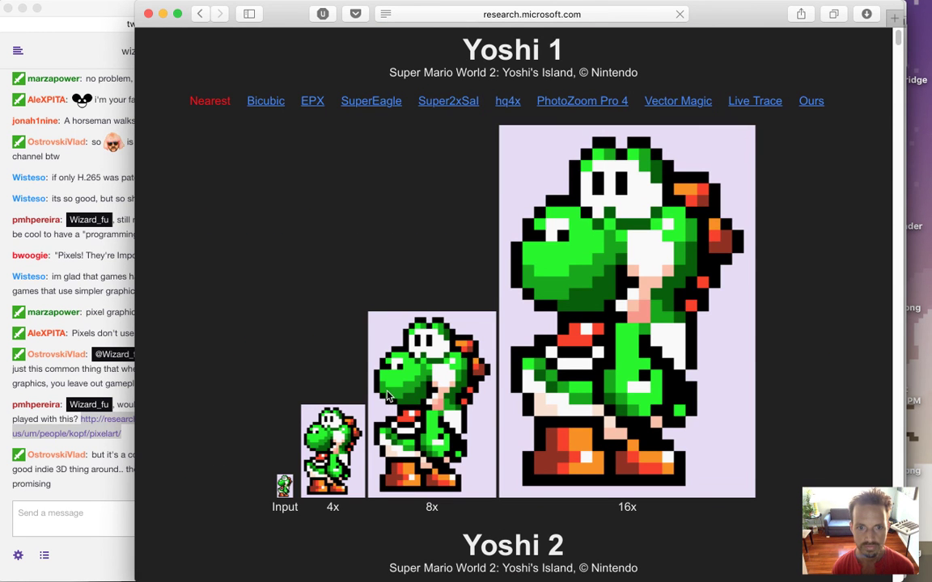
{"action": "left_click_drag", "start_coordinate": [902, 42], "coordinate": [897, 60]}
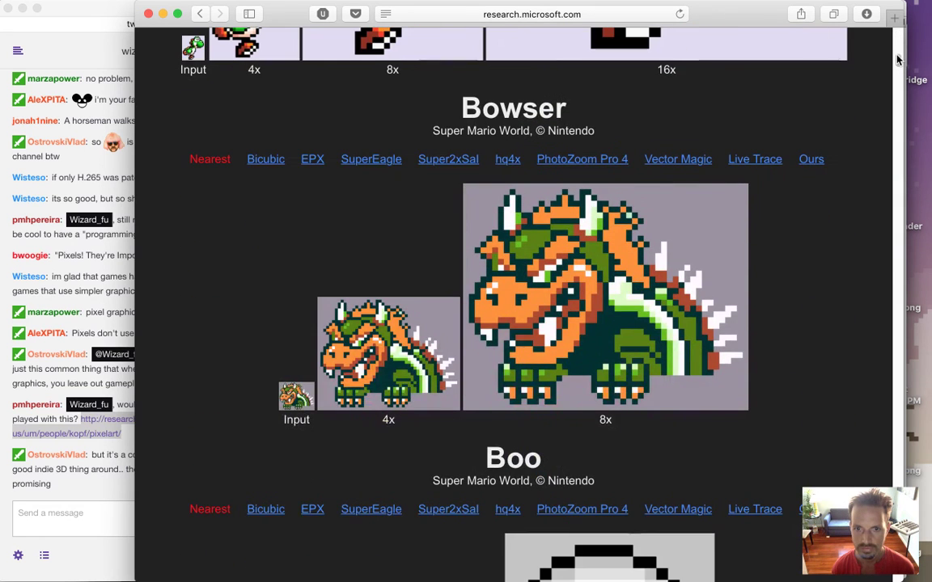
{"action": "scroll", "coordinate": [809, 55], "scroll_direction": "up", "scroll_amount": 15}
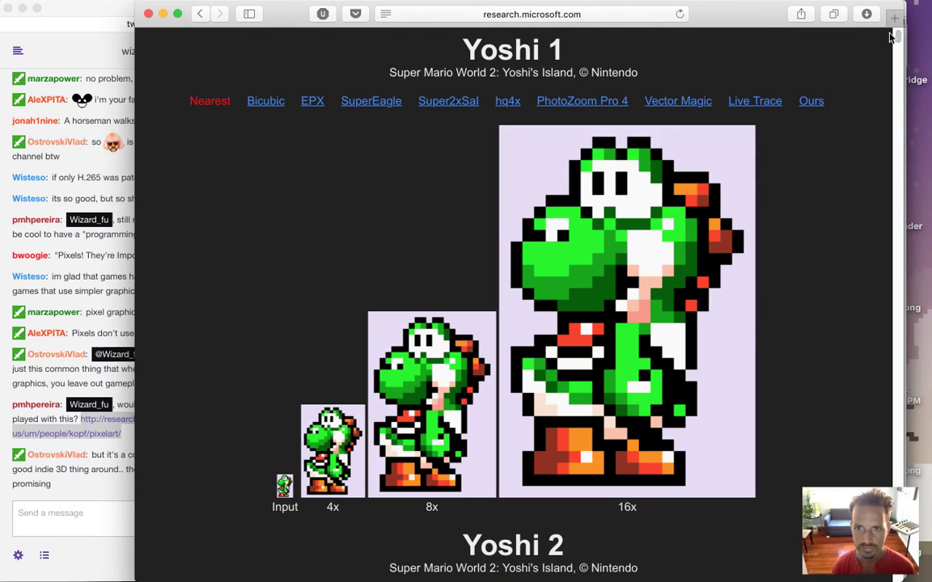
Step: Compare the Yoshi 1 upscaling results for Ours, Live Trace, Vector Magic, Super2xSaI and SuperEagle, and close the page
{"action": "mouse_move", "coordinate": [813, 105]}
{"action": "mouse_move", "coordinate": [753, 99]}
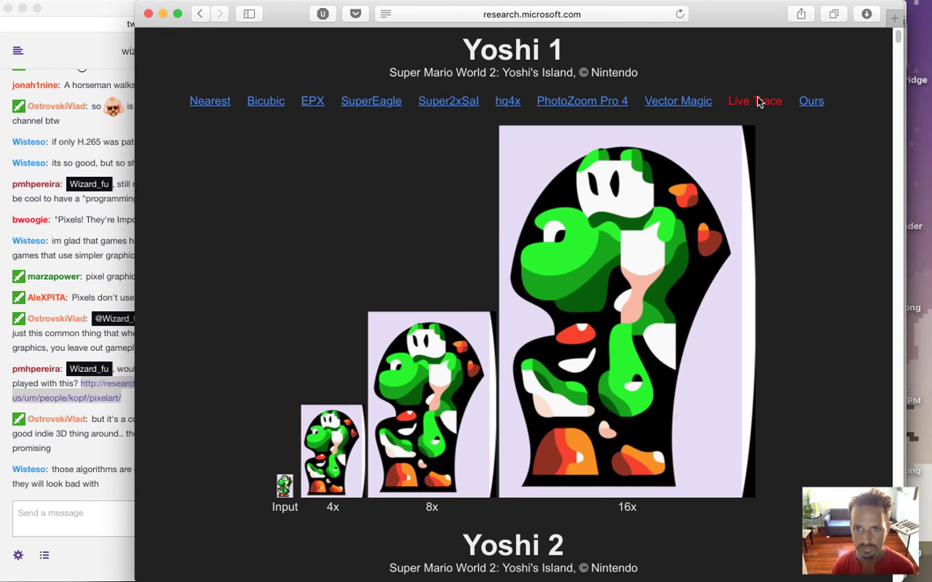
{"action": "mouse_move", "coordinate": [678, 106]}
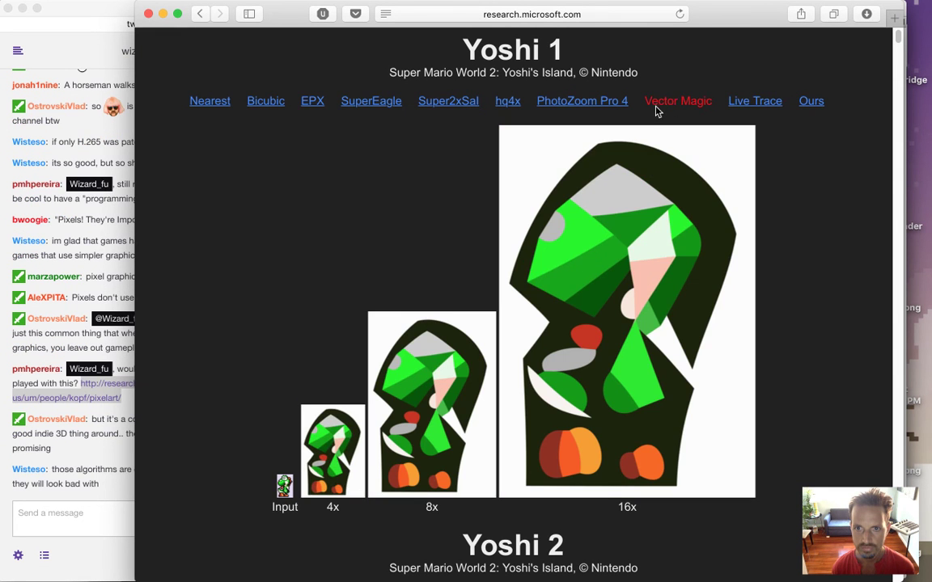
{"action": "mouse_move", "coordinate": [490, 99]}
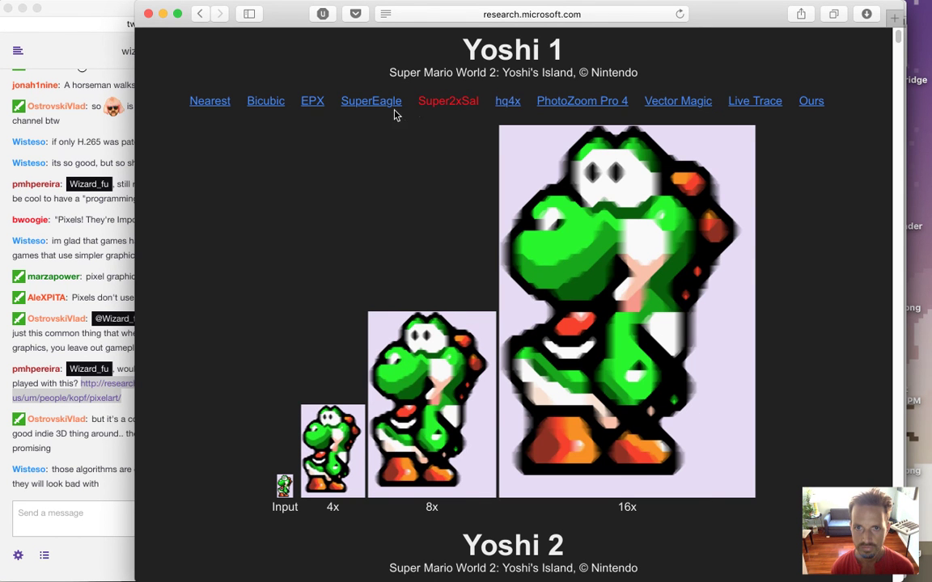
{"action": "mouse_move", "coordinate": [366, 101]}
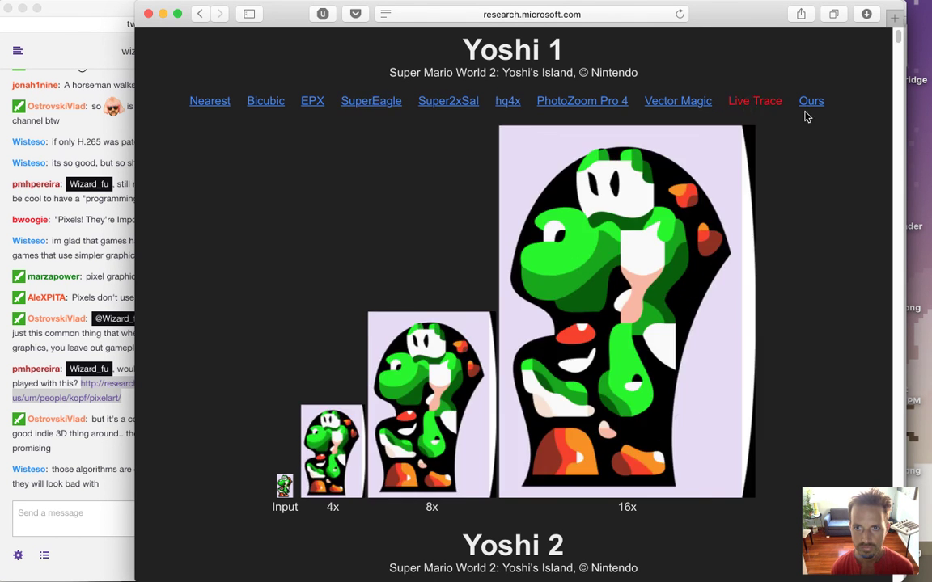
{"action": "mouse_move", "coordinate": [812, 95]}
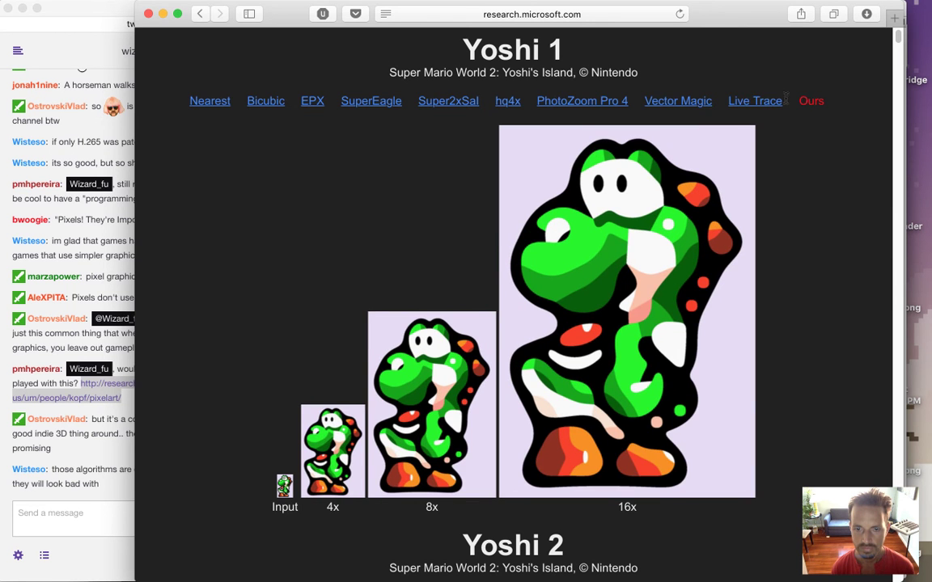
{"action": "key", "text": "super+w"}
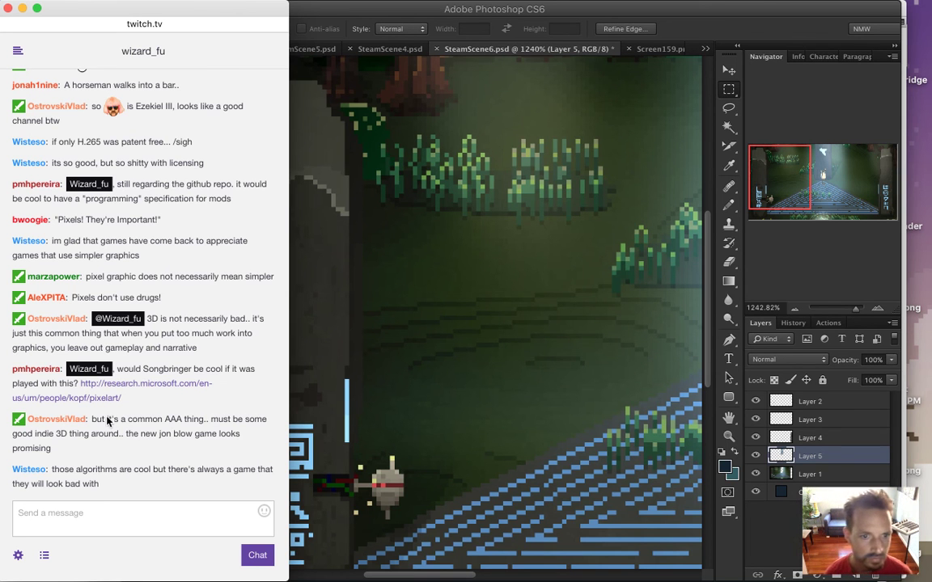
Step: Read the newest chat messages about indie 3D games and upscaling algorithms, and return to Photoshop
{"action": "left_click_drag", "start_coordinate": [104, 427], "coordinate": [127, 447]}
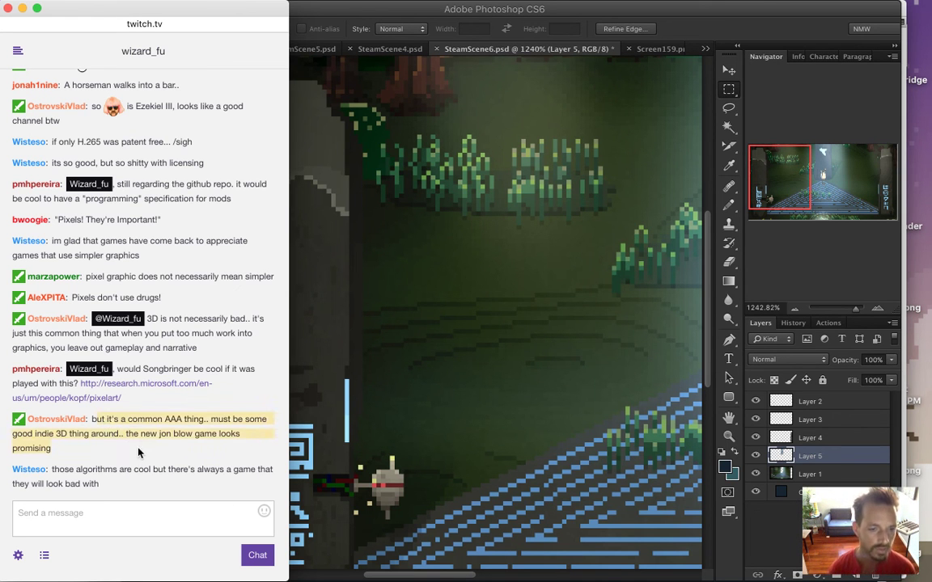
{"action": "left_click", "coordinate": [168, 437]}
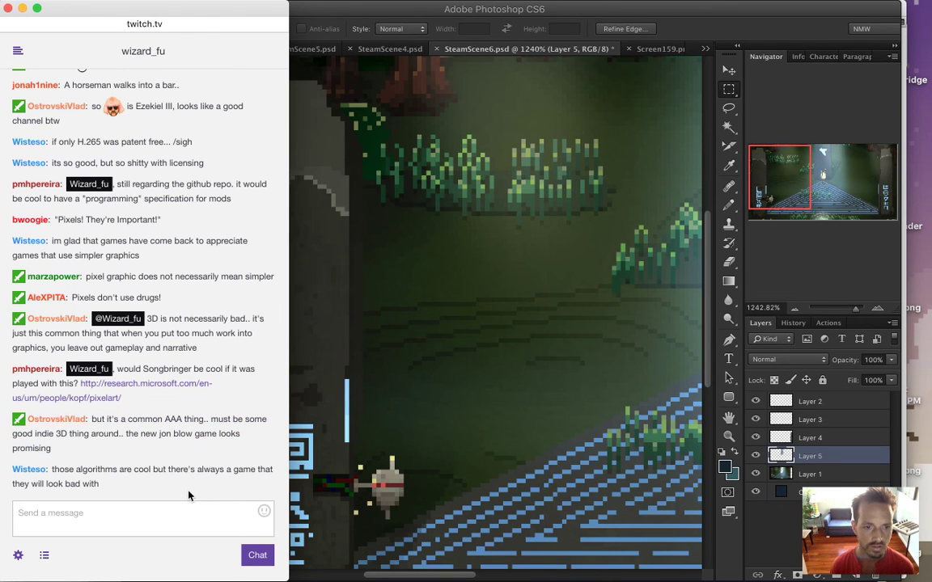
{"action": "left_click_drag", "start_coordinate": [94, 476], "coordinate": [136, 490]}
{"action": "left_click", "coordinate": [717, 34]}
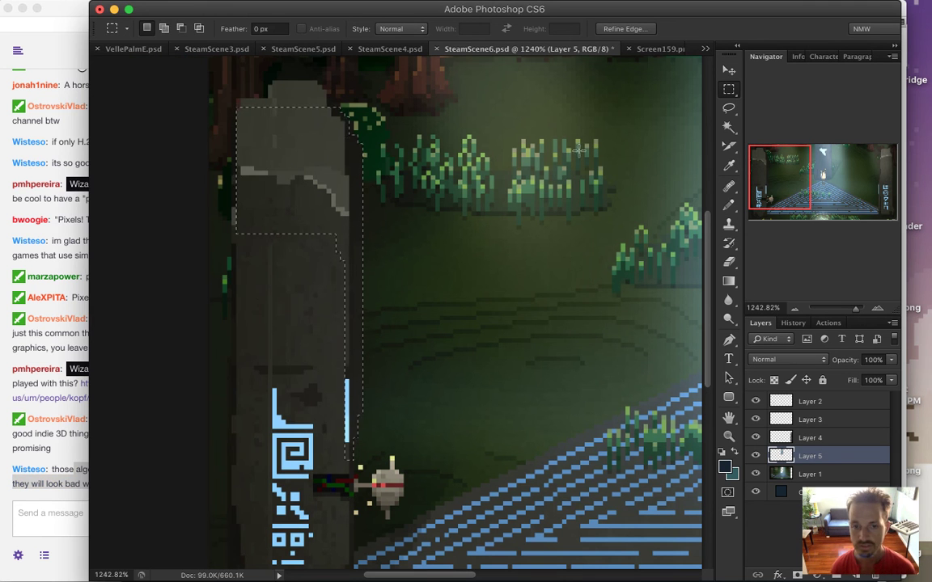
Step: Add the remaining top of the left stone pillar to the existing marquee selection
{"action": "left_click_drag", "start_coordinate": [243, 101], "coordinate": [328, 150]}
{"action": "left_click_drag", "start_coordinate": [307, 118], "coordinate": [329, 139]}
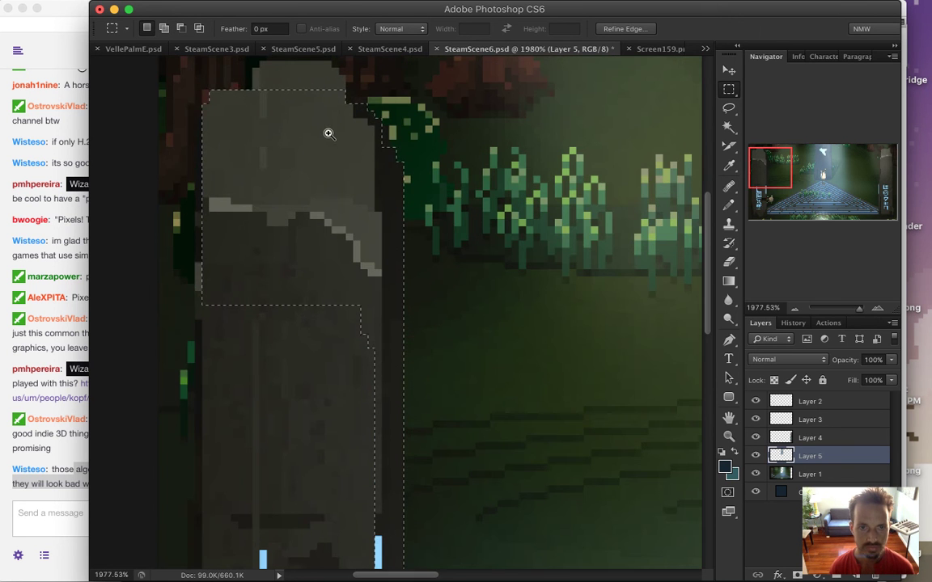
{"action": "left_click_drag", "start_coordinate": [254, 69], "coordinate": [327, 96]}
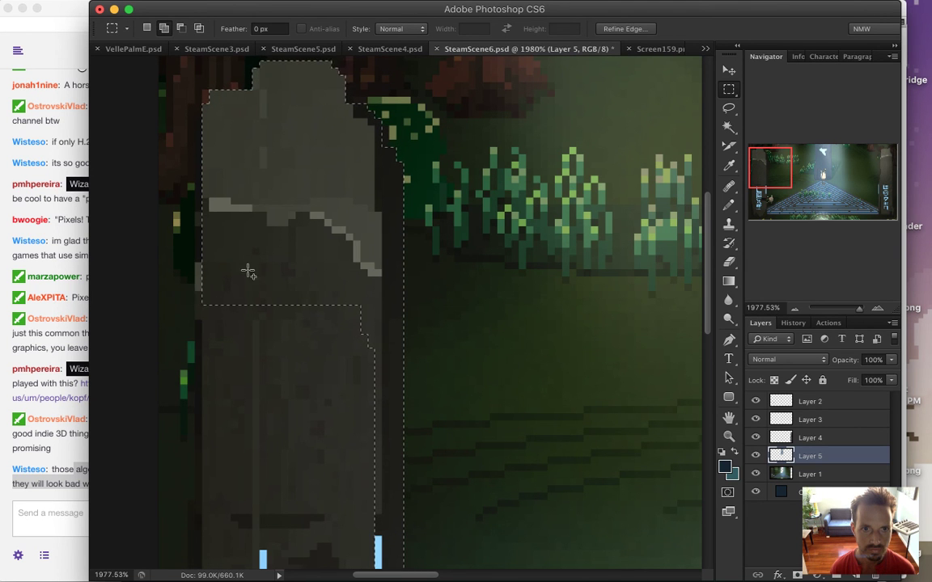
Step: Extend the marquee selection down over the full shaft of the left pillar, including its blue glyphs
{"action": "left_click_drag", "start_coordinate": [195, 262], "coordinate": [377, 564]}
{"action": "left_click_drag", "start_coordinate": [302, 421], "coordinate": [310, 160]}
{"action": "key", "text": "shift"}
{"action": "left_click_drag", "start_coordinate": [204, 184], "coordinate": [403, 558]}
{"action": "left_click_drag", "start_coordinate": [330, 485], "coordinate": [287, 338]}
Step: Add the left pillar's base and its stepped lower corner to the selection with small rectangular marquees
{"action": "left_click_drag", "start_coordinate": [223, 418], "coordinate": [394, 416]}
{"action": "left_click_drag", "start_coordinate": [399, 372], "coordinate": [396, 371]}
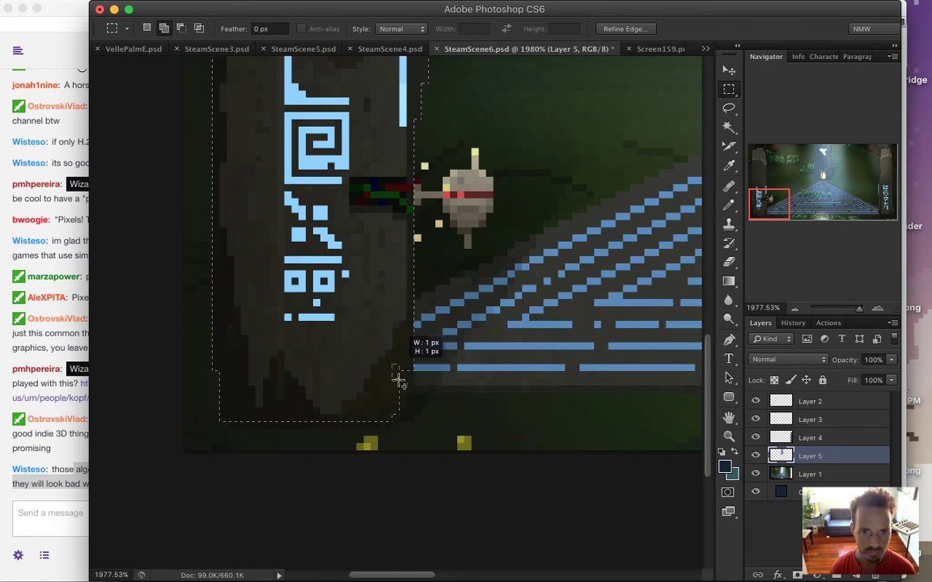
{"action": "left_click_drag", "start_coordinate": [402, 407], "coordinate": [402, 408]}
{"action": "left_click_drag", "start_coordinate": [401, 365], "coordinate": [409, 389]}
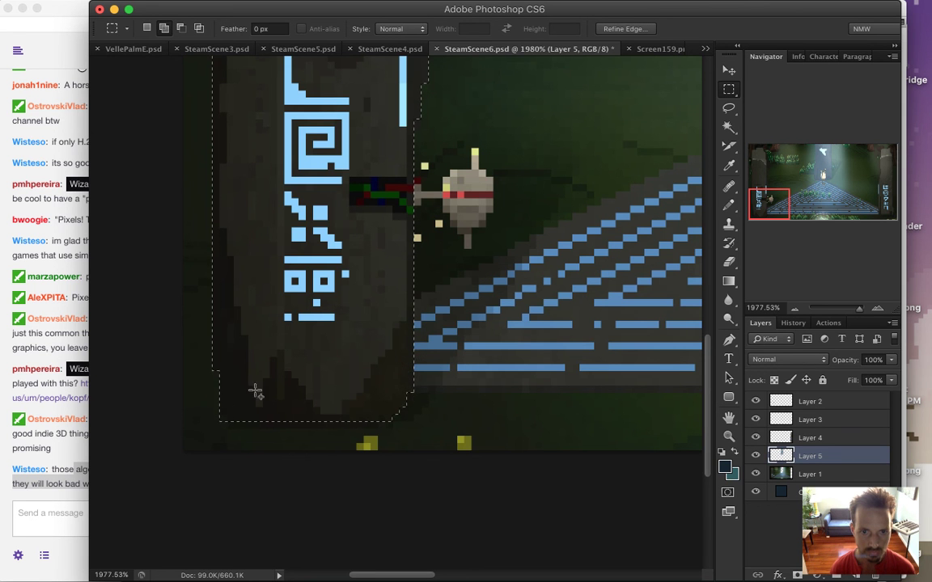
{"action": "left_click_drag", "start_coordinate": [231, 416], "coordinate": [374, 421]}
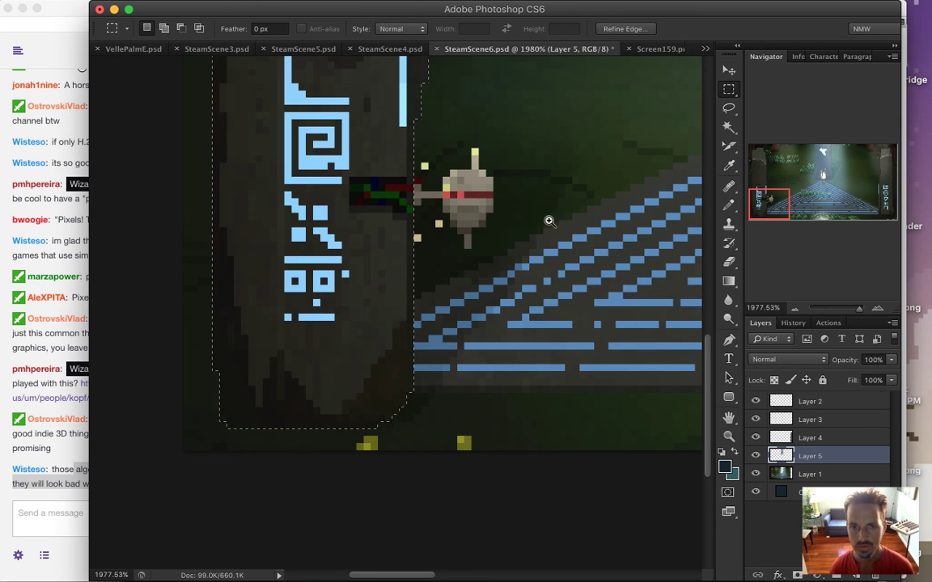
Step: Cut the selected left pillar out of Layer 1 onto a new layer using Layer Via Cut
{"action": "left_click_drag", "start_coordinate": [547, 218], "coordinate": [484, 268]}
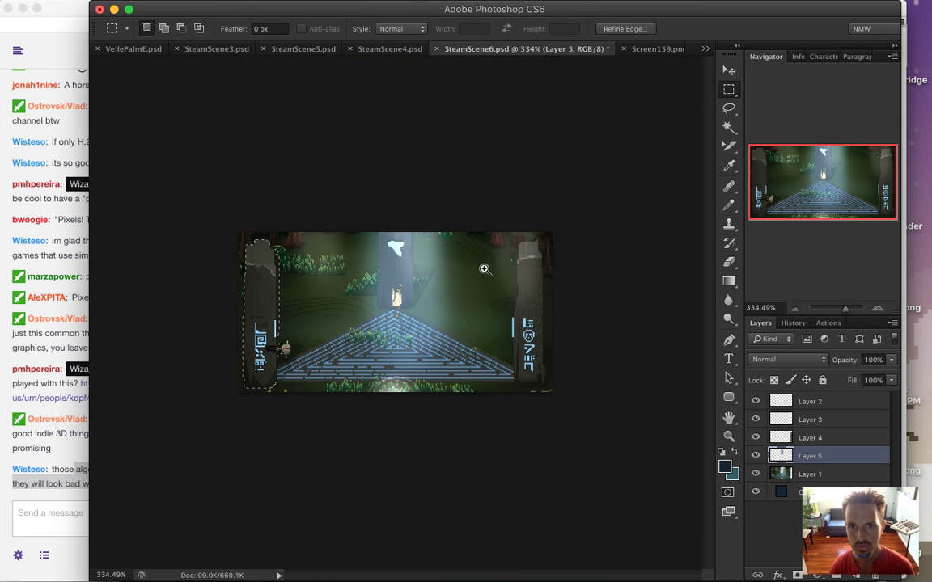
{"action": "left_click", "coordinate": [791, 474]}
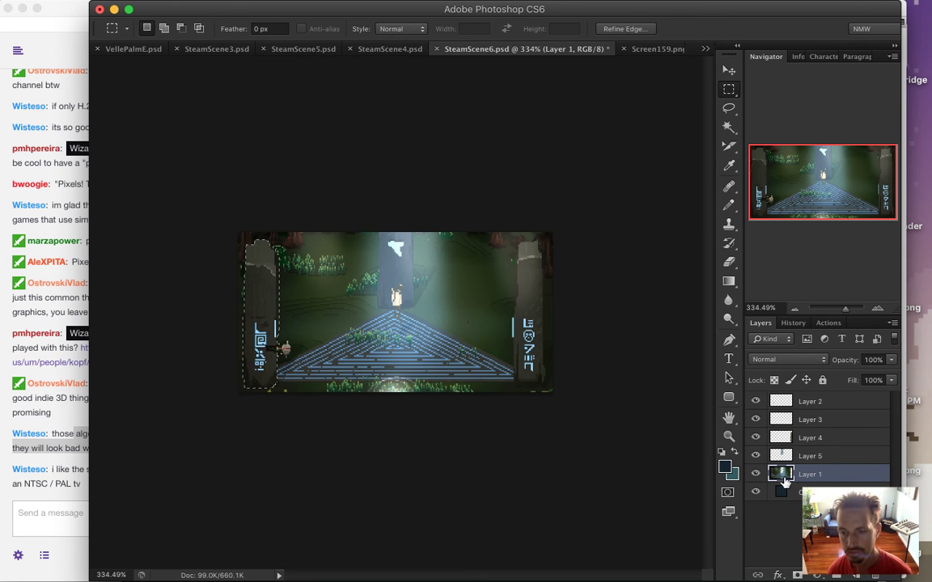
{"action": "right_click", "coordinate": [254, 301]}
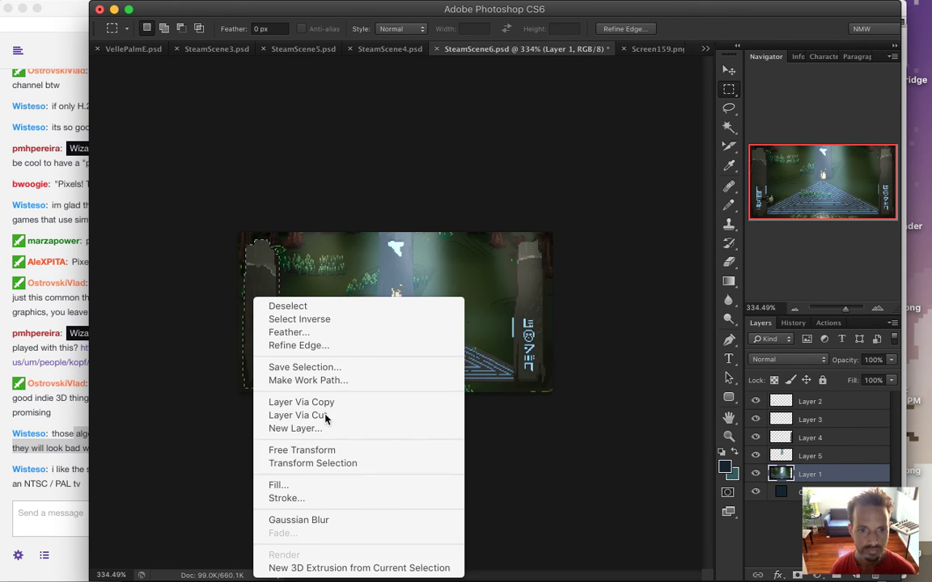
{"action": "left_click", "coordinate": [326, 415]}
Step: Read the new chat message about NTSC / PAL TV shaders and return to Photoshop
{"action": "left_click", "coordinate": [79, 495]}
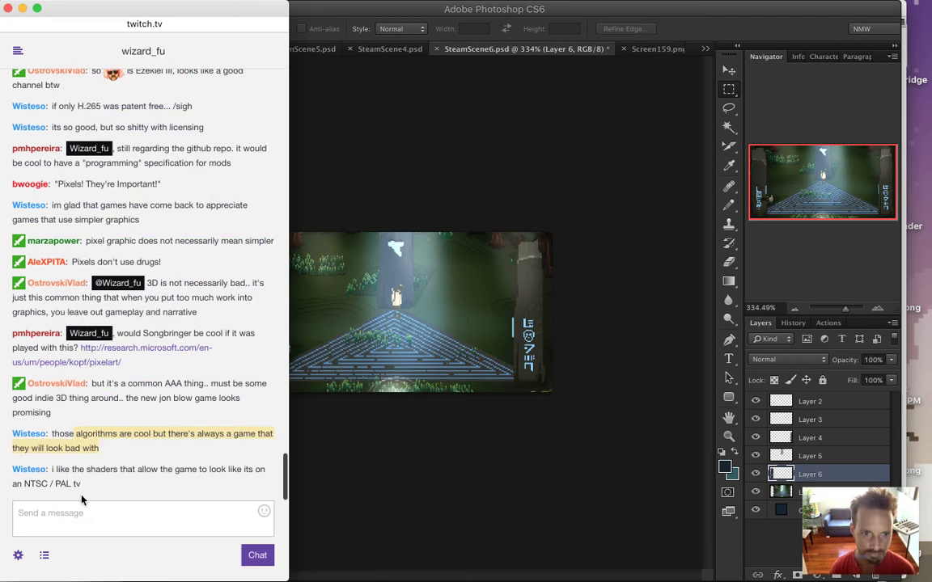
{"action": "left_click", "coordinate": [61, 475]}
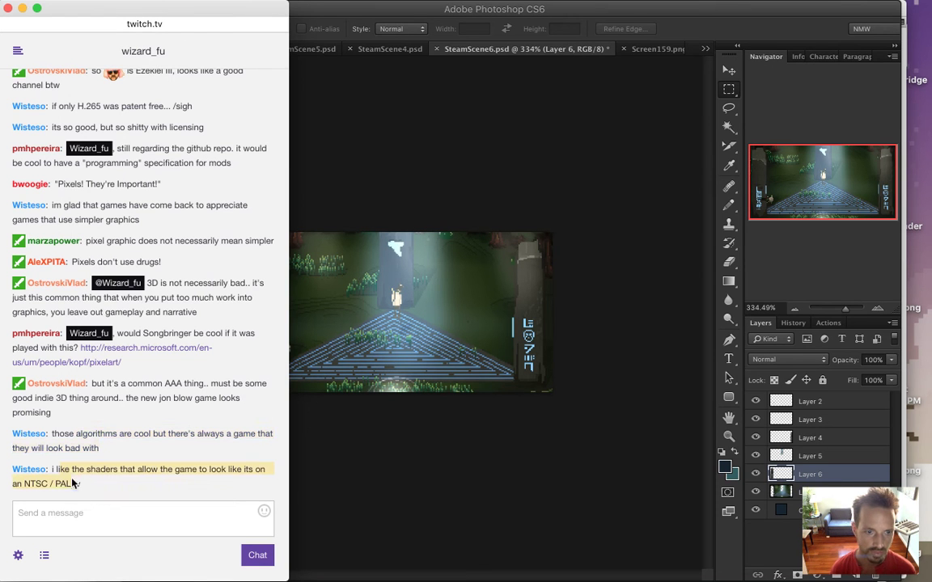
{"action": "left_click", "coordinate": [443, 437]}
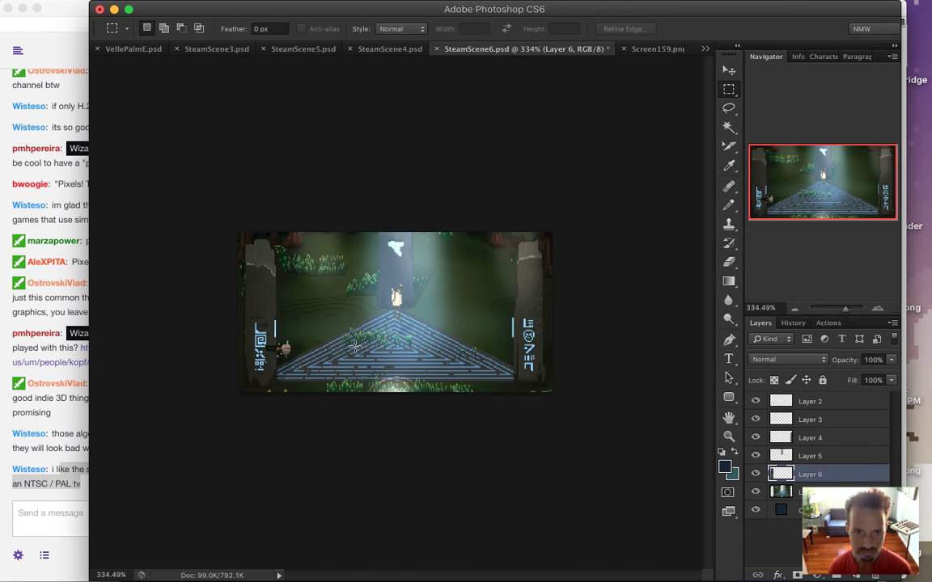
Step: Merge Layer 4, Layer 5 and Layer 6 into a single layer
{"action": "scroll", "coordinate": [384, 346], "scroll_direction": "up", "scroll_amount": 2}
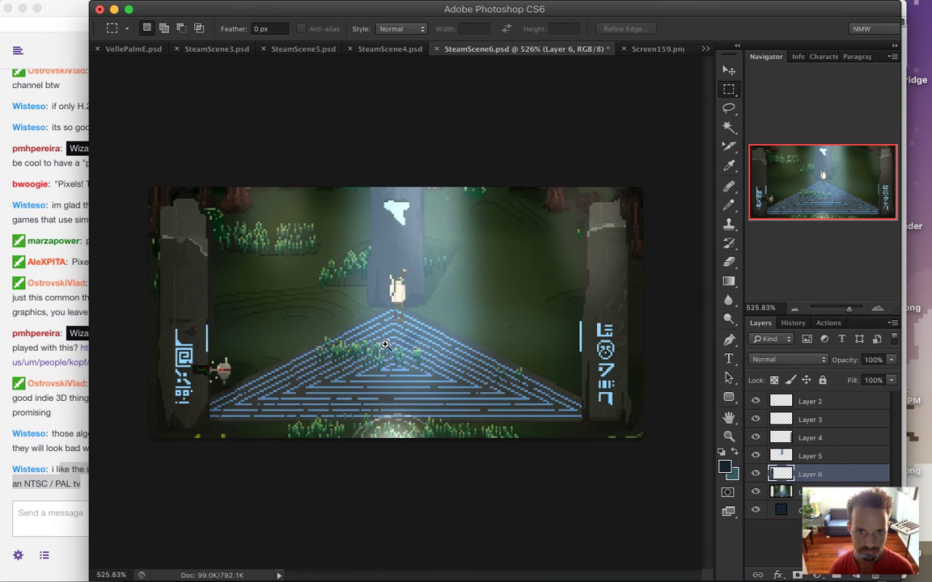
{"action": "left_click", "coordinate": [384, 346]}
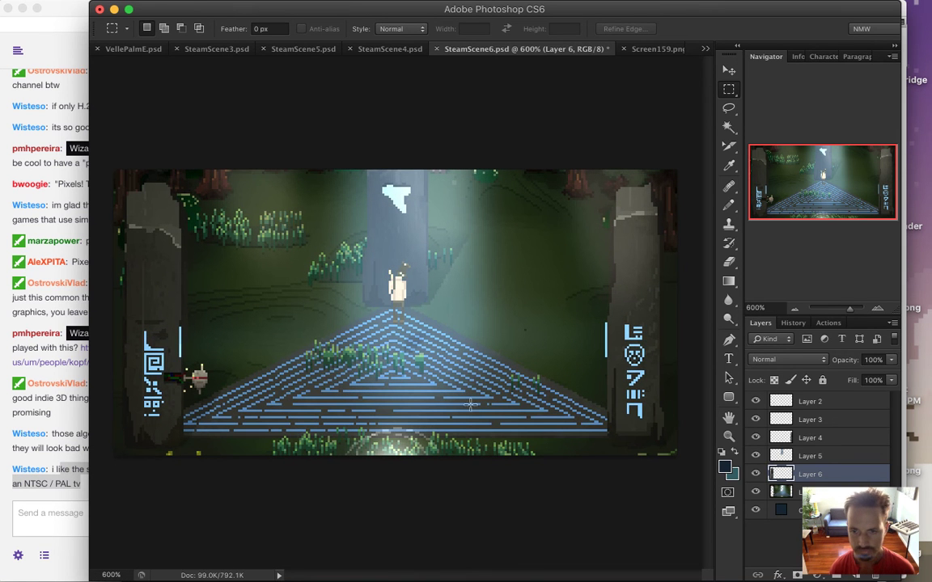
{"action": "left_click", "coordinate": [791, 491]}
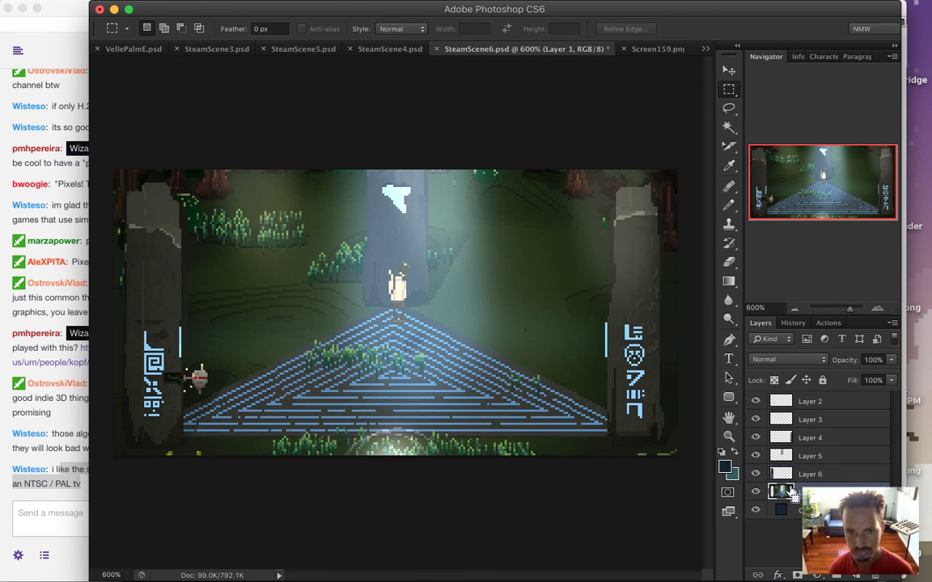
{"action": "left_click", "coordinate": [809, 437], "text": "shift"}
{"action": "right_click", "coordinate": [783, 437]}
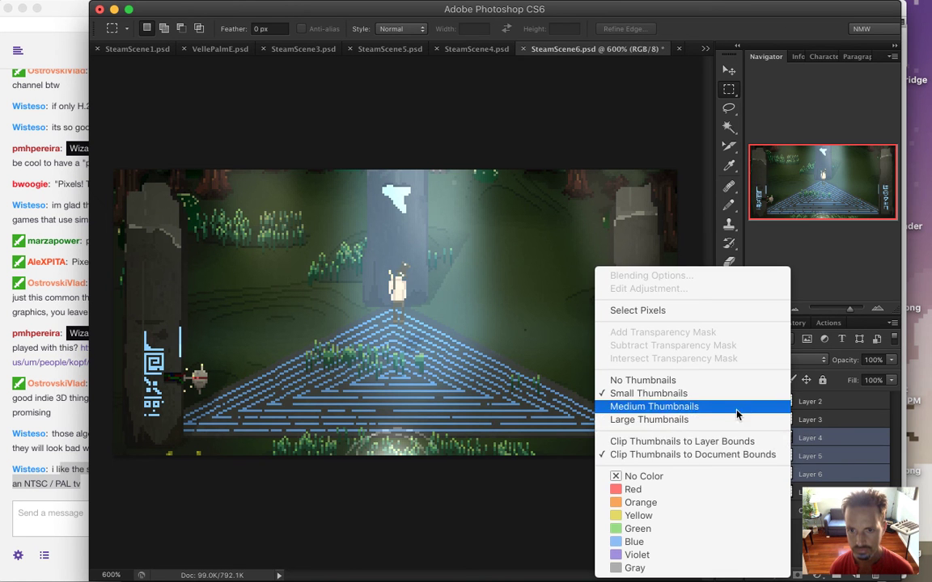
{"action": "left_click", "coordinate": [767, 418]}
{"action": "right_click", "coordinate": [796, 418]}
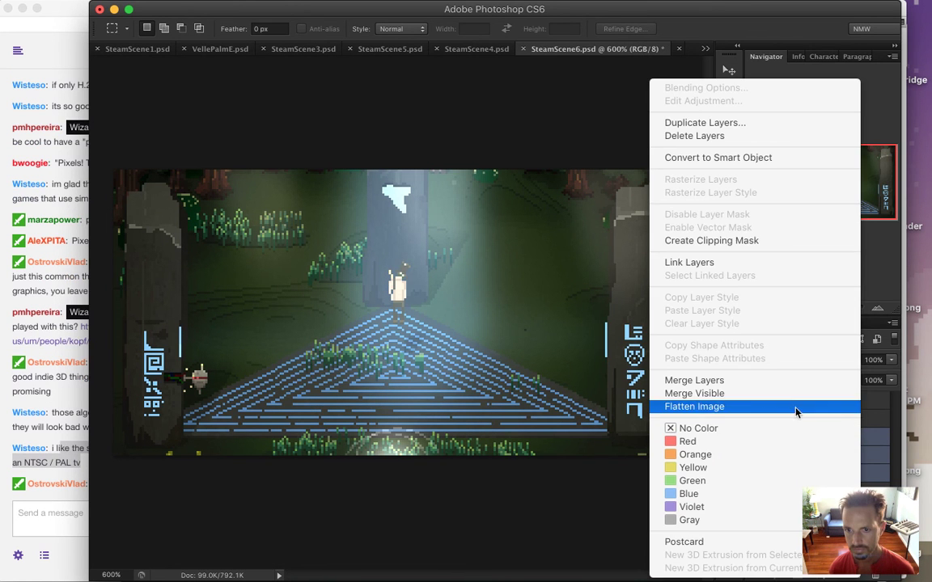
{"action": "left_click", "coordinate": [794, 381]}
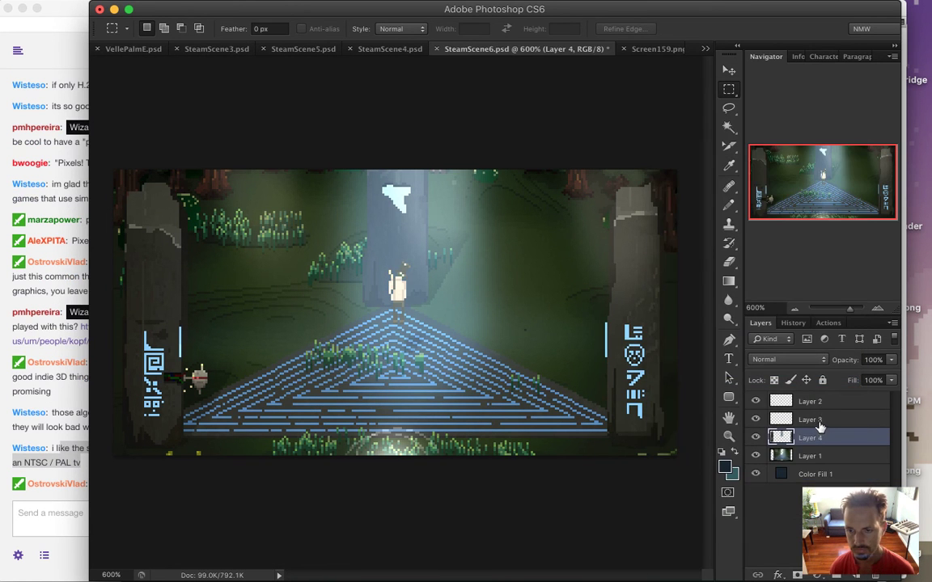
Step: Set the opacity of Layer 1 to 23% to dim the background scene behind the pillars
{"action": "left_click", "coordinate": [794, 458]}
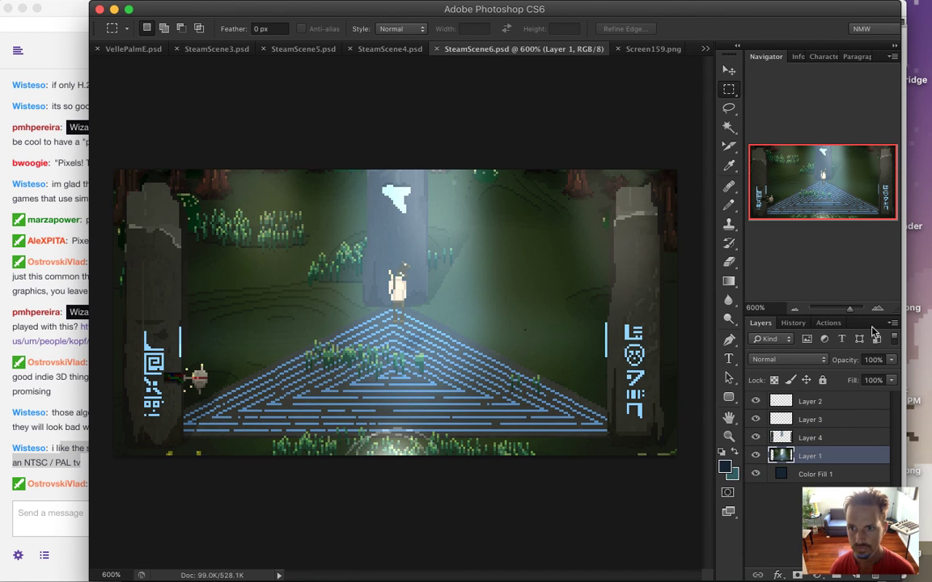
{"action": "left_click", "coordinate": [889, 359]}
{"action": "left_click_drag", "start_coordinate": [891, 373], "coordinate": [836, 376]}
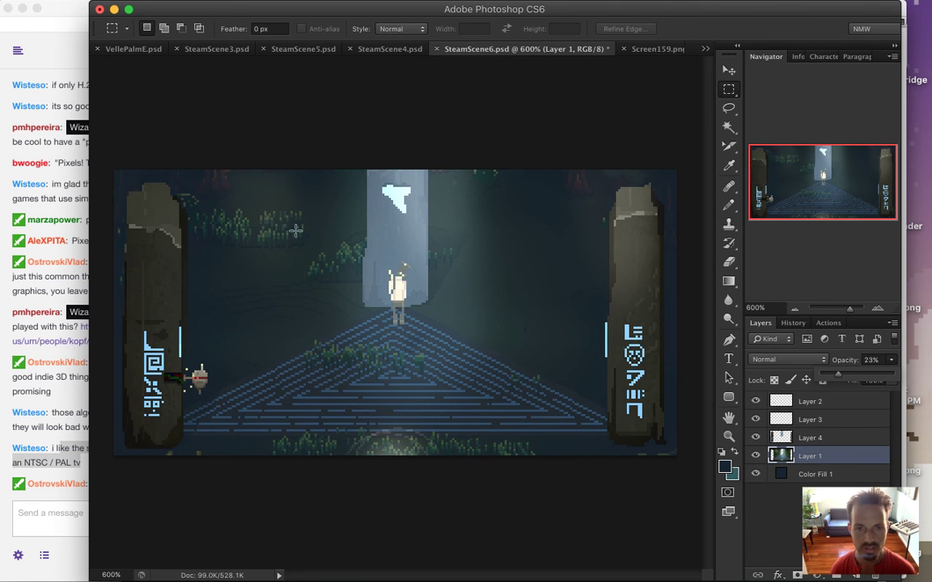
Step: Read the latest chat reply naming The Witness and return to Photoshop
{"action": "left_click", "coordinate": [43, 475]}
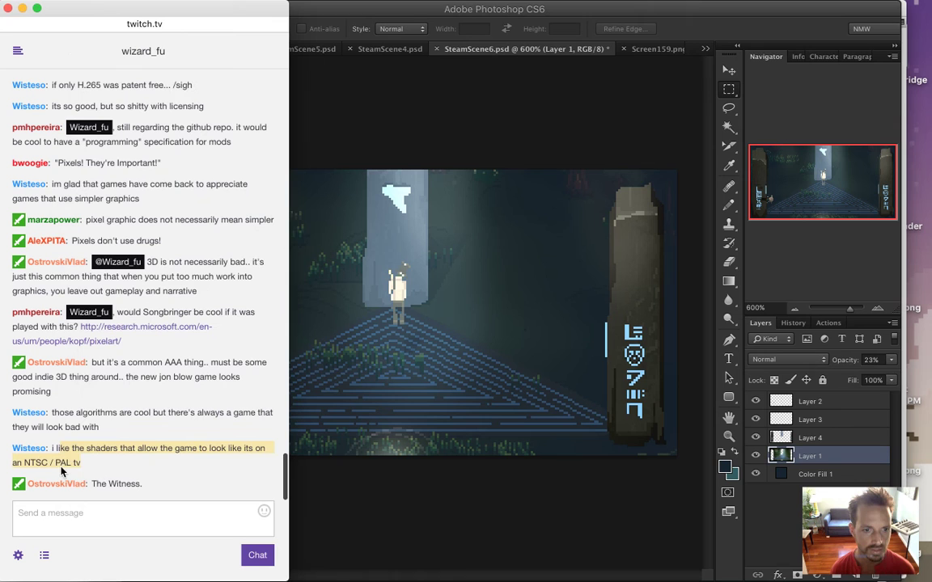
{"action": "double_click", "coordinate": [121, 484]}
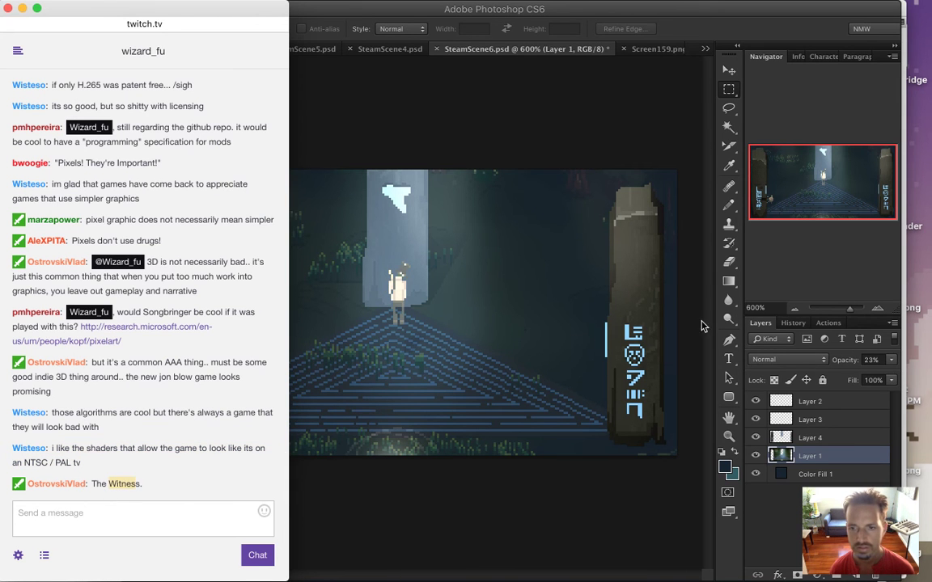
{"action": "left_click", "coordinate": [708, 167]}
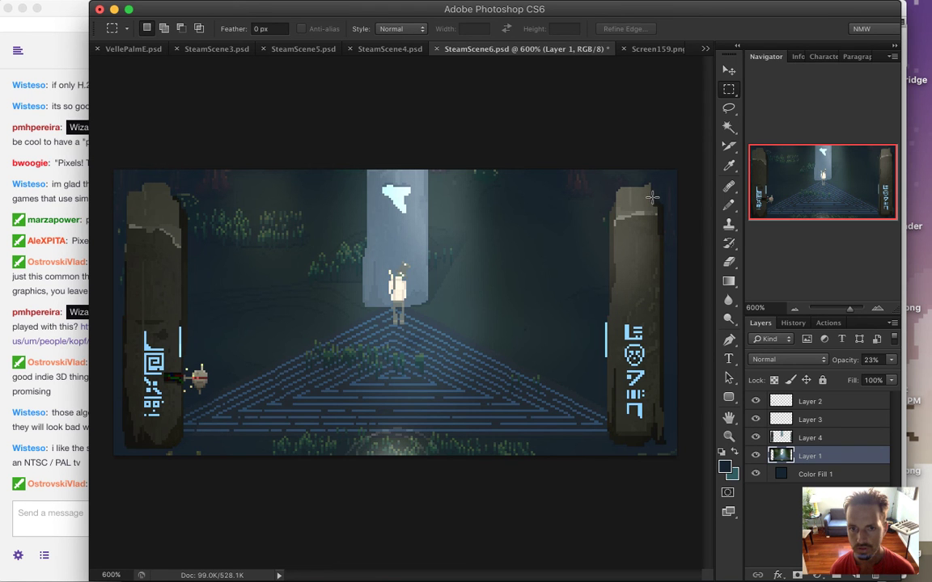
Step: Lower the opacity of Layer 1 to 14% to dim the background scene further
{"action": "left_click", "coordinate": [891, 359]}
{"action": "left_click_drag", "start_coordinate": [832, 377], "coordinate": [833, 378]}
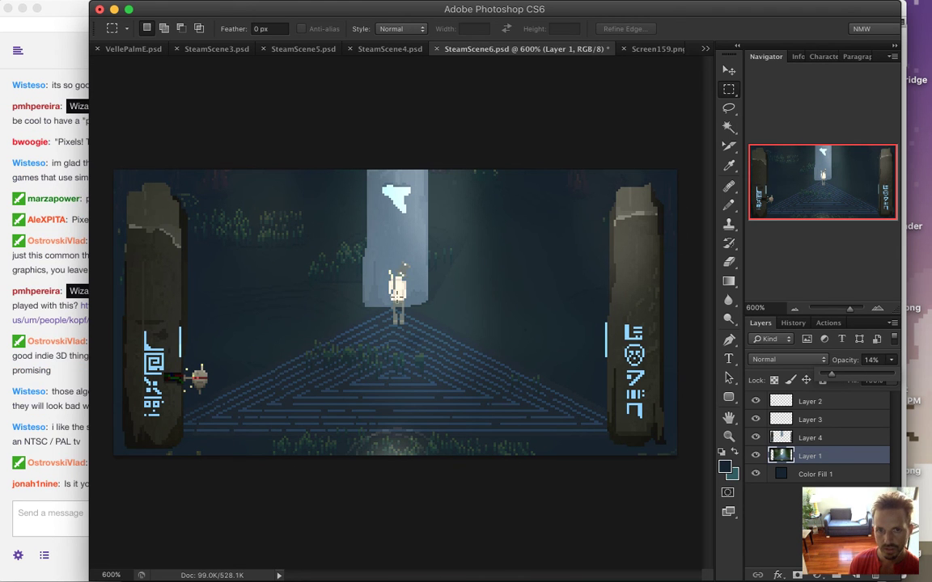
Step: Start opening another image, browse to the Heroes folder inside Sheets, and select RoqFloating0.png
{"action": "left_click", "coordinate": [115, 8]}
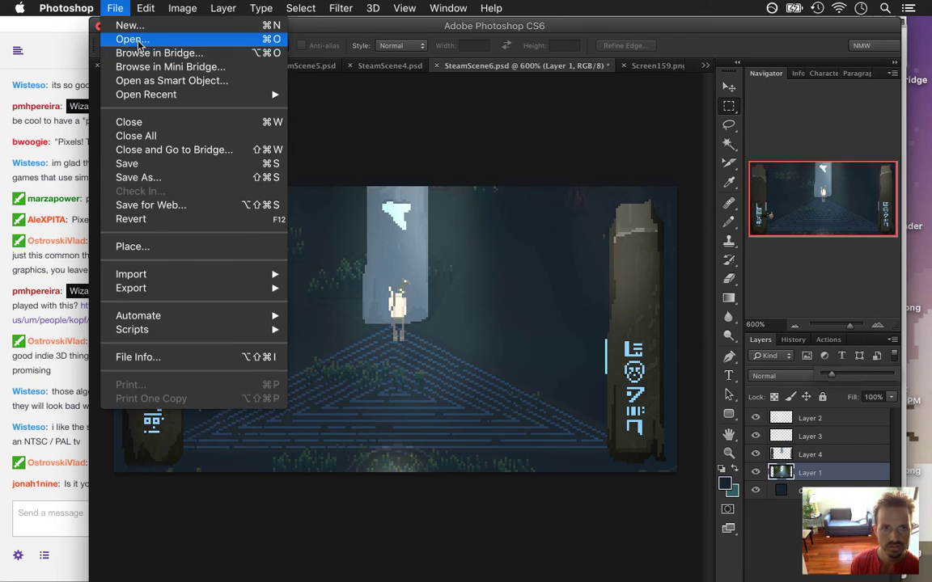
{"action": "left_click", "coordinate": [135, 40]}
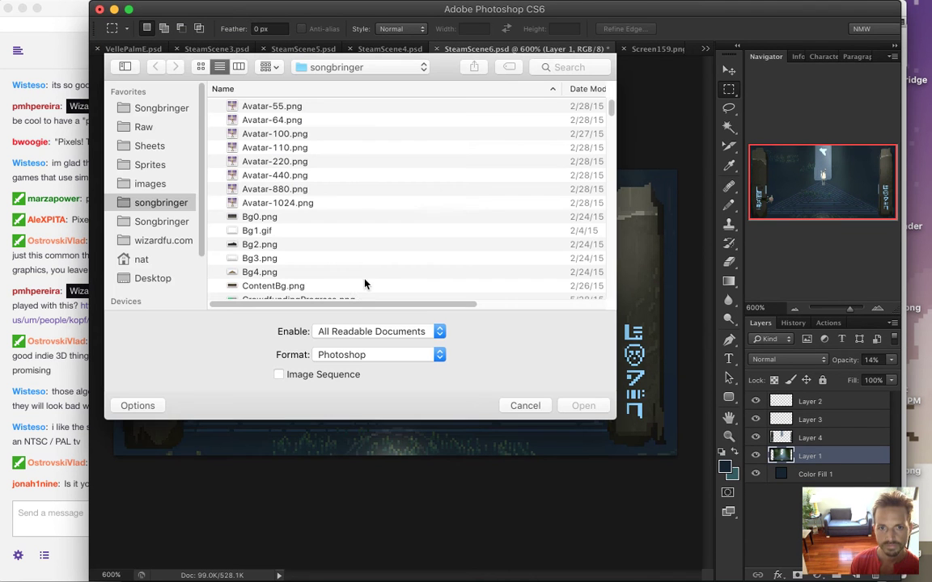
{"action": "left_click", "coordinate": [166, 148]}
{"action": "scroll", "coordinate": [575, 243], "scroll_direction": "down", "scroll_amount": 2}
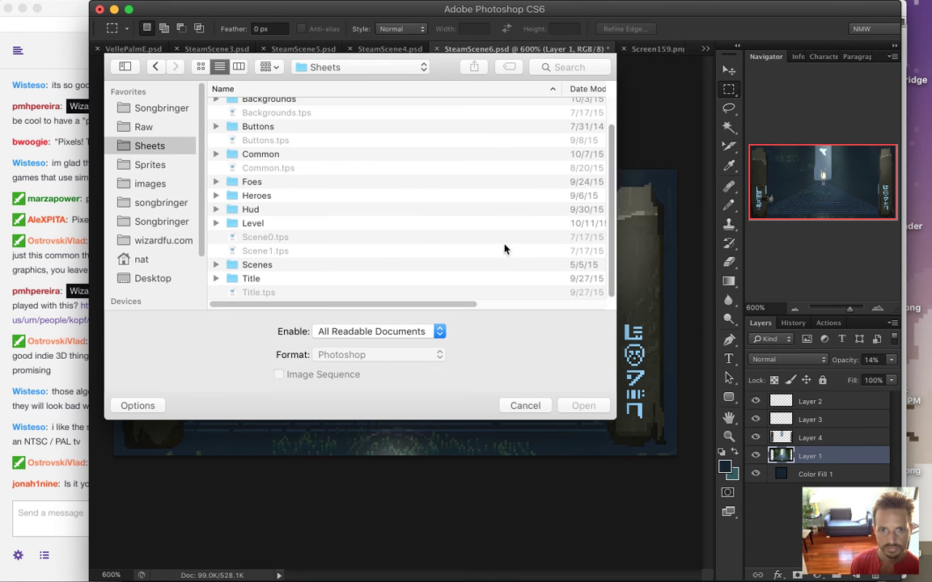
{"action": "double_click", "coordinate": [256, 197]}
{"action": "scroll", "coordinate": [614, 117], "scroll_direction": "down", "scroll_amount": 3}
{"action": "left_click_drag", "start_coordinate": [613, 118], "coordinate": [617, 151]}
{"action": "left_click", "coordinate": [449, 220]}
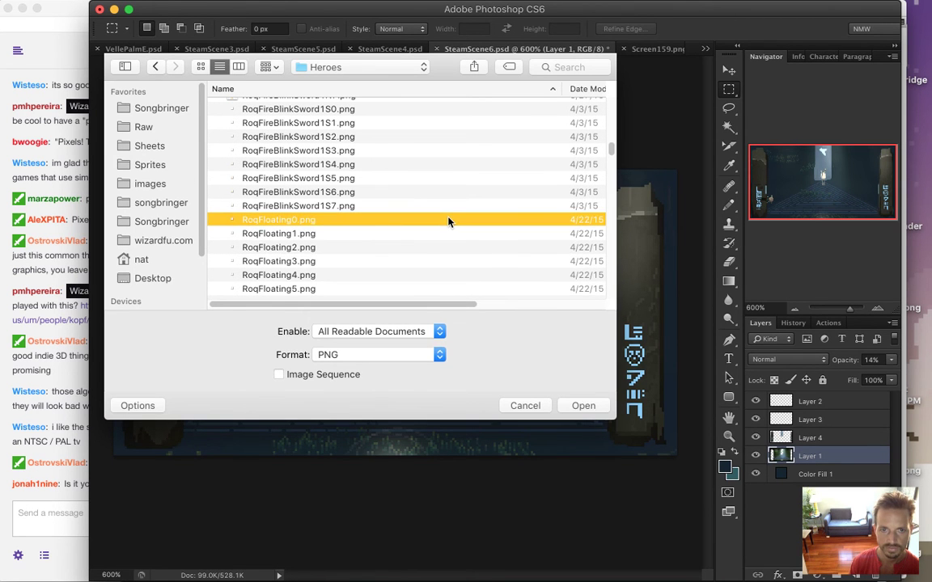
Step: Preview the neighbouring RoqFloating sprite frames and open RoqFloating1.png
{"action": "key", "text": "space"}
{"action": "key", "text": "Down"}
{"action": "key", "text": "Down"}
{"action": "key", "text": "Down"}
{"action": "key", "text": "Down"}
{"action": "key", "text": "Down"}
{"action": "key", "text": "Up"}
{"action": "key", "text": "Up"}
{"action": "key", "text": "Up"}
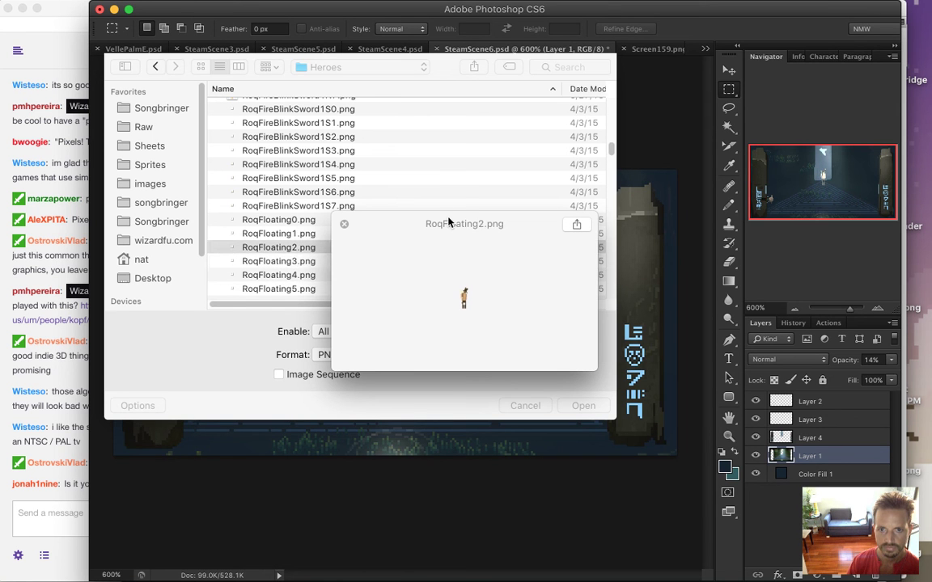
{"action": "key", "text": "Up"}
{"action": "key", "text": "space"}
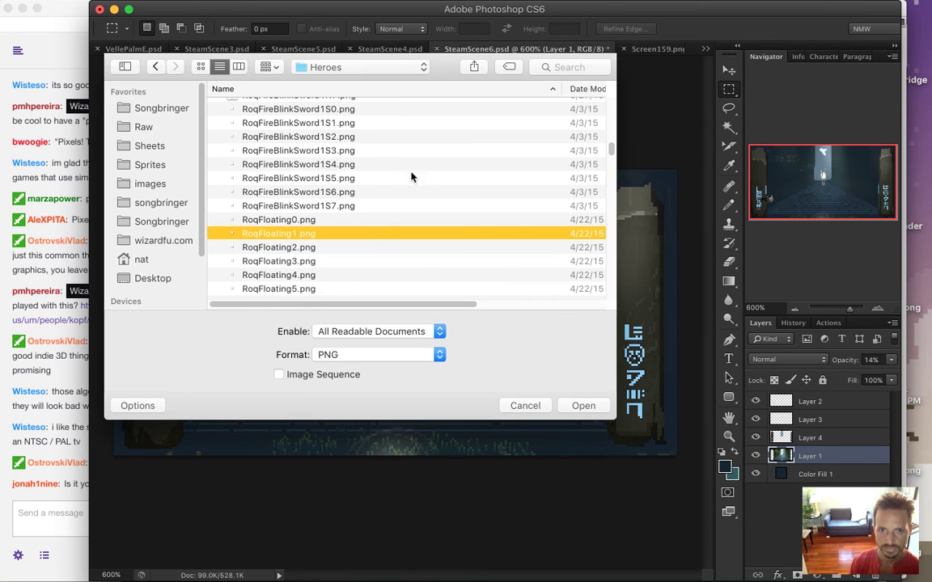
{"action": "right_click", "coordinate": [375, 235]}
{"action": "key", "text": "Escape"}
{"action": "key", "text": "Return"}
Step: Read the new chat message asking about the Mac's noise and return to Photoshop
{"action": "left_click", "coordinate": [65, 503]}
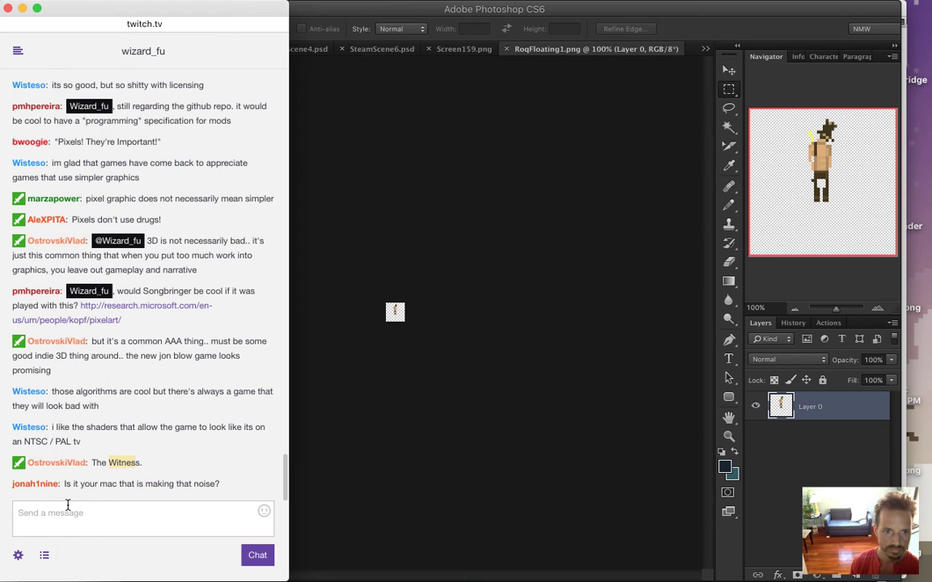
{"action": "left_click_drag", "start_coordinate": [82, 484], "coordinate": [174, 484]}
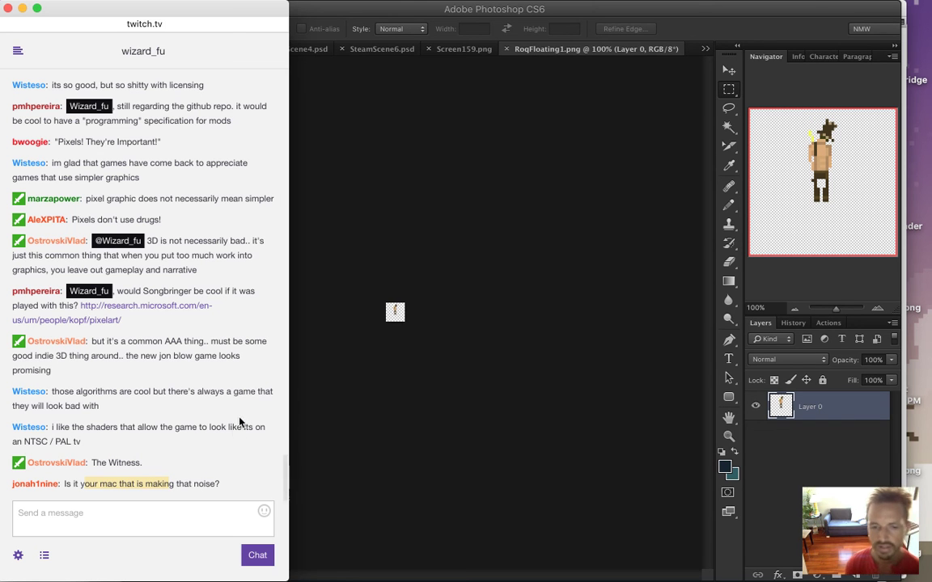
{"action": "left_click", "coordinate": [232, 448]}
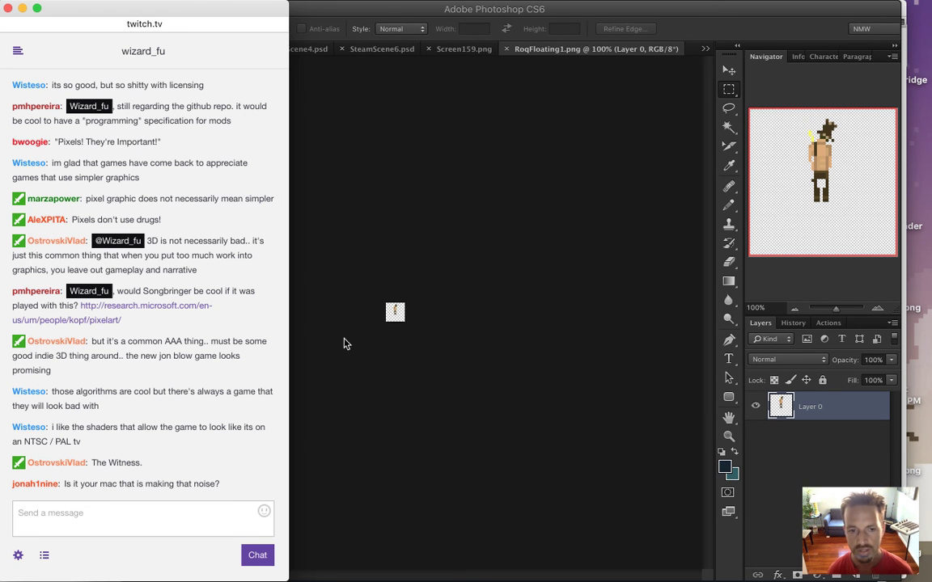
{"action": "left_click", "coordinate": [380, 383]}
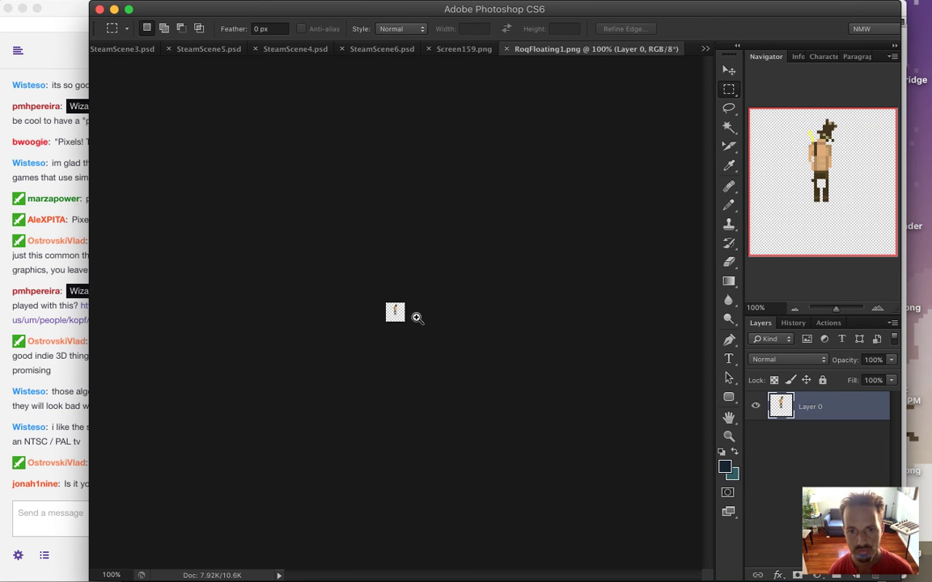
Step: Copy the entire RoqFloating1.png sprite and paste it into SteamScene6.psd as a new layer above Layer 2
{"action": "left_click_drag", "start_coordinate": [416, 317], "coordinate": [472, 338]}
{"action": "left_click_drag", "start_coordinate": [405, 315], "coordinate": [455, 331]}
{"action": "key", "text": "ctrl+a"}
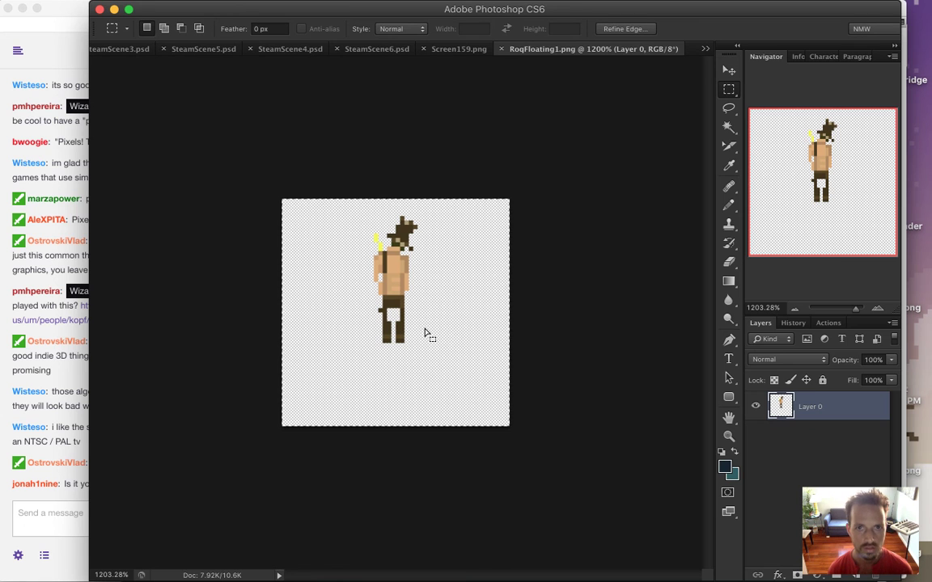
{"action": "left_click", "coordinate": [360, 48]}
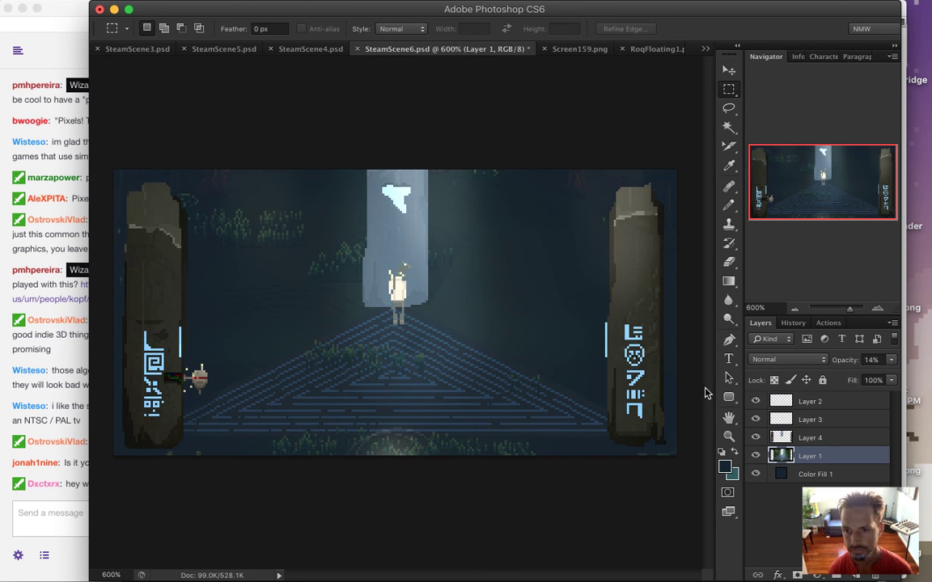
{"action": "left_click", "coordinate": [778, 402]}
{"action": "left_click", "coordinate": [755, 402]}
{"action": "left_click", "coordinate": [756, 404]}
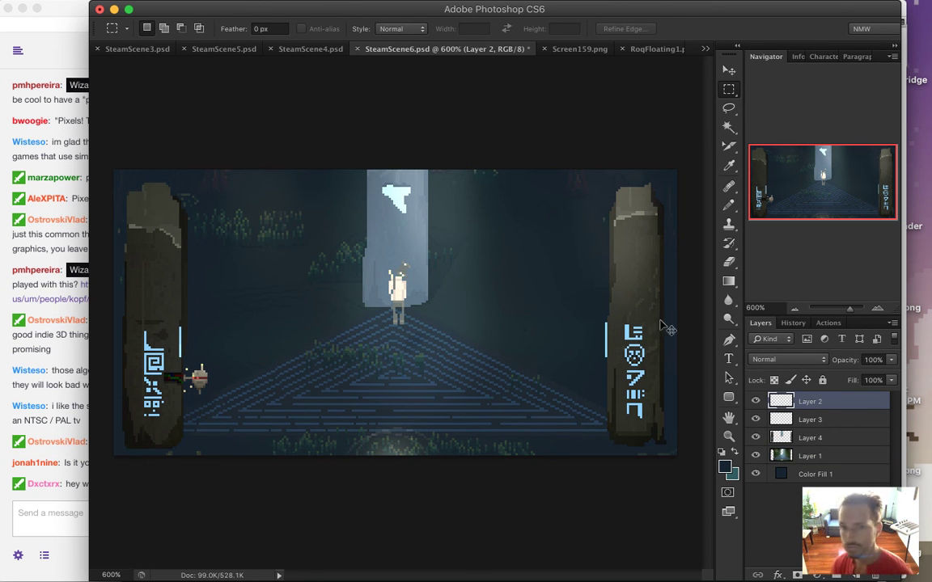
{"action": "key", "text": "ctrl+v"}
Step: Nudge the pasted hero sprite up and to the right until it covers the white figure at the doorway, and save the document
{"action": "key", "text": "v"}
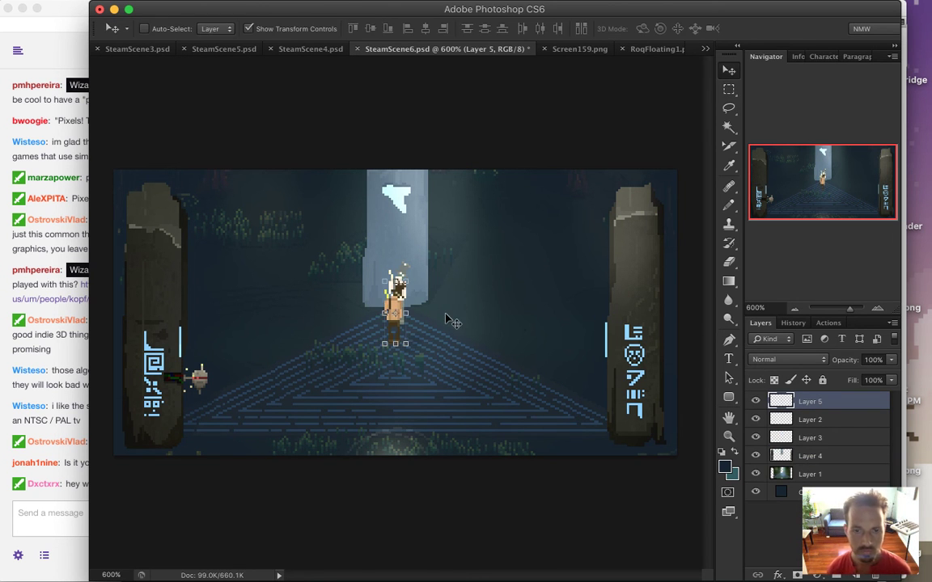
{"action": "key", "text": "Up"}
{"action": "key", "text": "Up"}
{"action": "key", "text": "Up"}
{"action": "key", "text": "Up"}
{"action": "key", "text": "Up"}
{"action": "key", "text": "Right"}
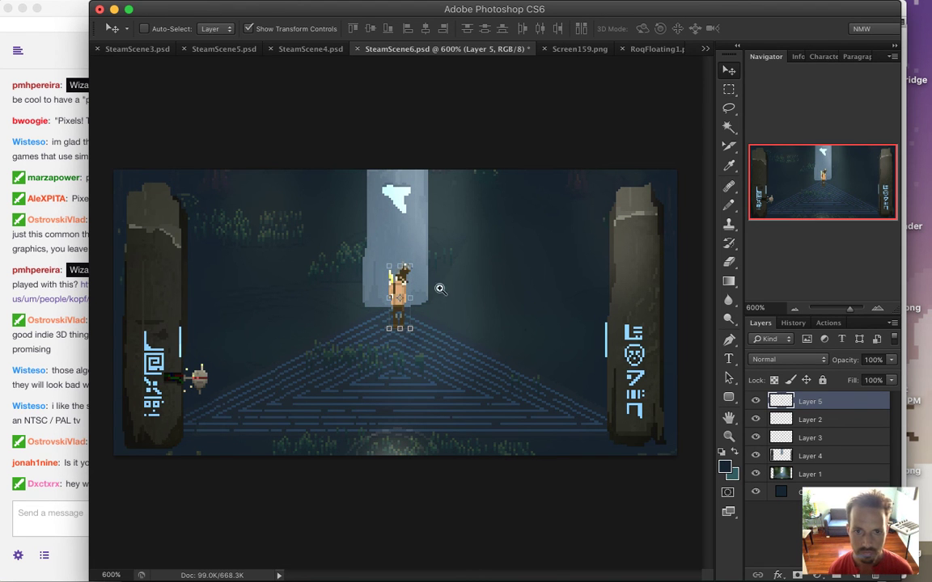
{"action": "scroll", "coordinate": [457, 307], "scroll_direction": "up", "scroll_amount": 3}
{"action": "key", "text": "Up"}
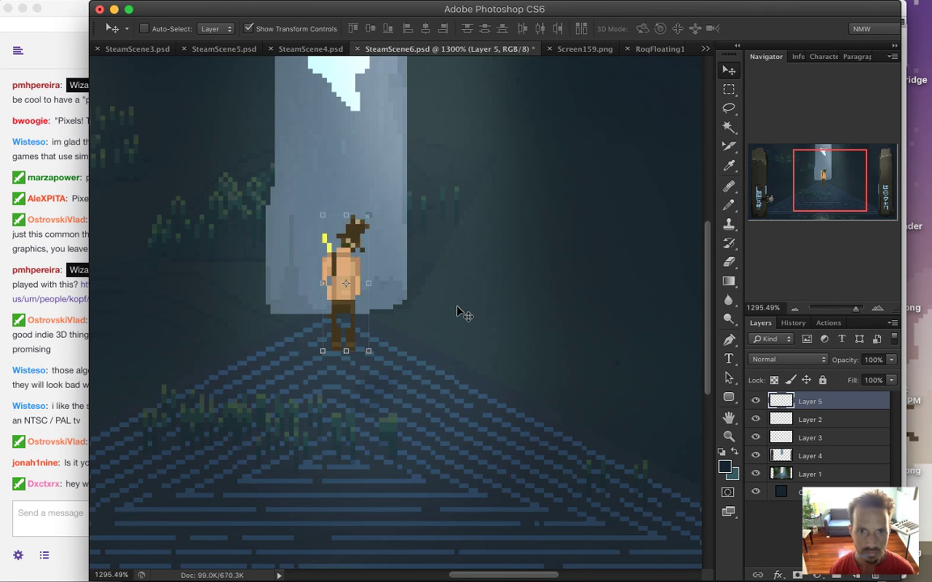
{"action": "key", "text": "m"}
{"action": "key", "text": "ctrl+s"}
Step: Read the new chat messages about a full-screen NTSC filter and a viewer's station map editor, and return to Photoshop
{"action": "left_click", "coordinate": [78, 505]}
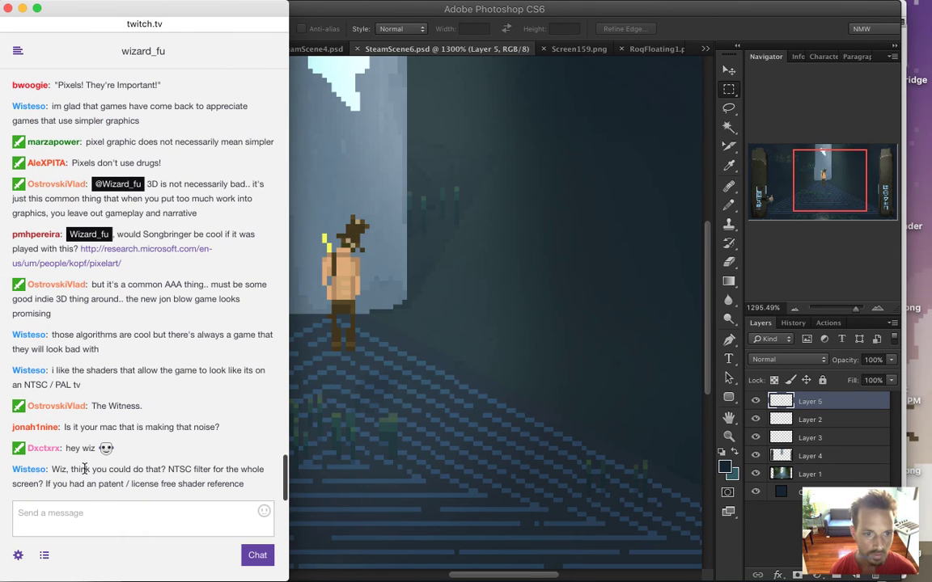
{"action": "left_click_drag", "start_coordinate": [73, 450], "coordinate": [114, 450]}
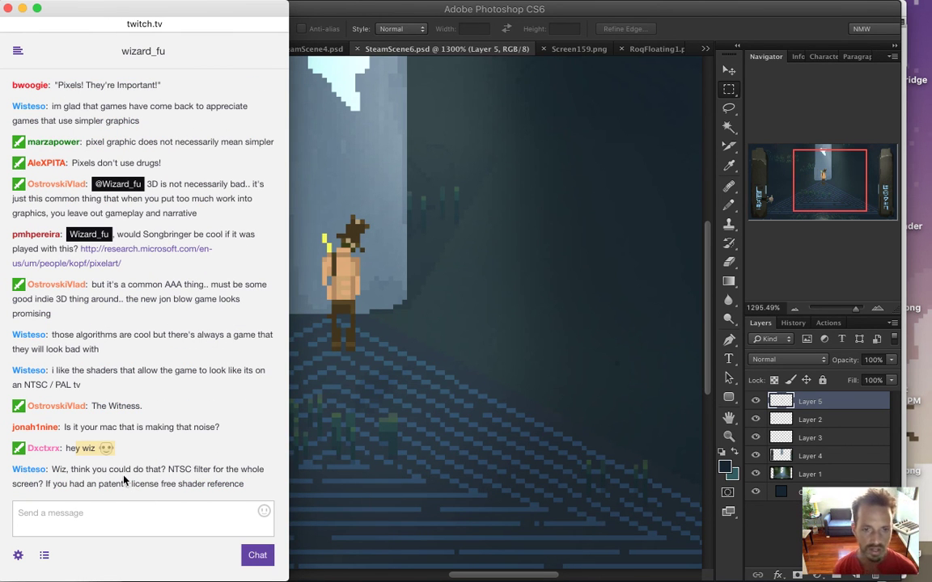
{"action": "left_click_drag", "start_coordinate": [69, 449], "coordinate": [120, 448]}
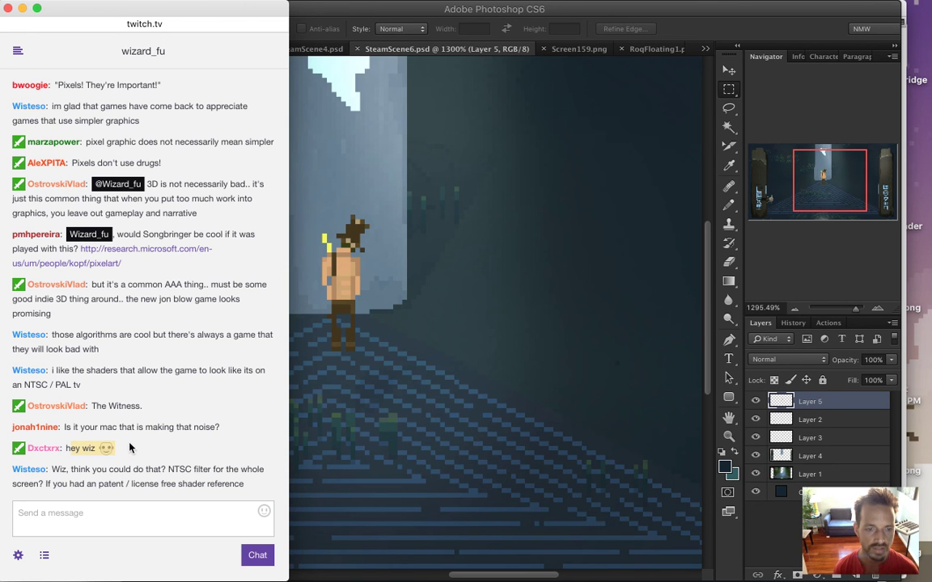
{"action": "left_click", "coordinate": [77, 452]}
{"action": "left_click_drag", "start_coordinate": [66, 450], "coordinate": [97, 453]}
{"action": "left_click", "coordinate": [78, 455]}
{"action": "left_click", "coordinate": [114, 487]}
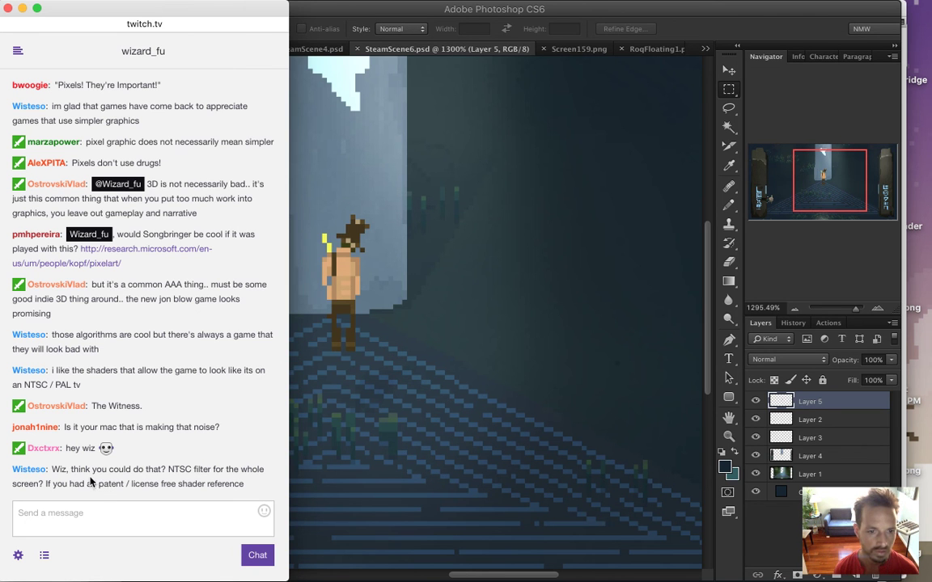
{"action": "left_click_drag", "start_coordinate": [69, 472], "coordinate": [218, 423]}
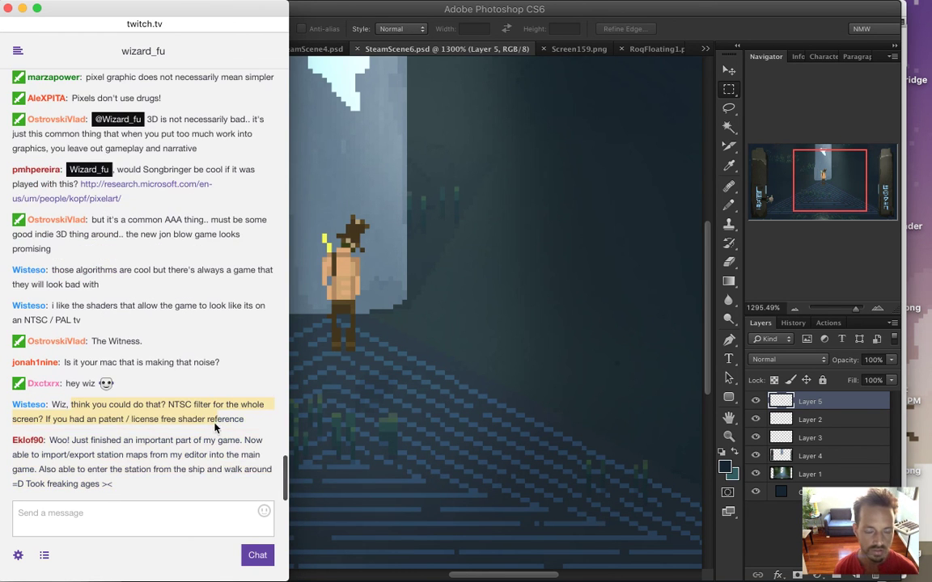
{"action": "left_click", "coordinate": [83, 414]}
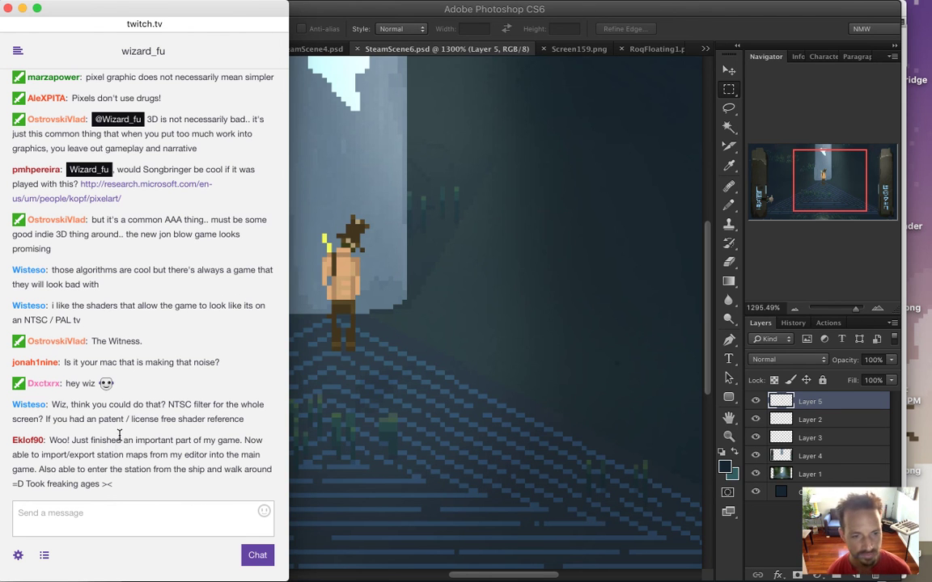
{"action": "left_click_drag", "start_coordinate": [60, 442], "coordinate": [32, 454]}
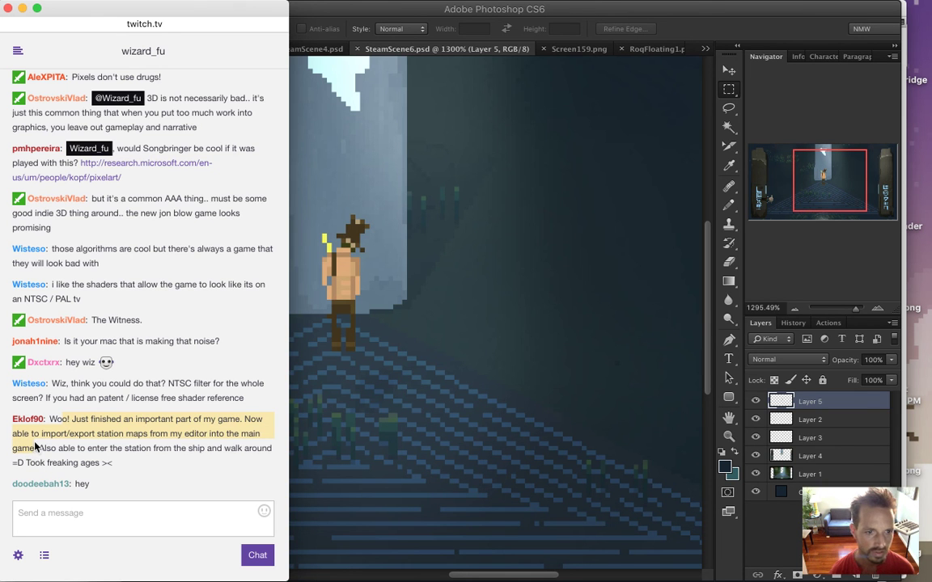
{"action": "left_click_drag", "start_coordinate": [40, 450], "coordinate": [95, 488]}
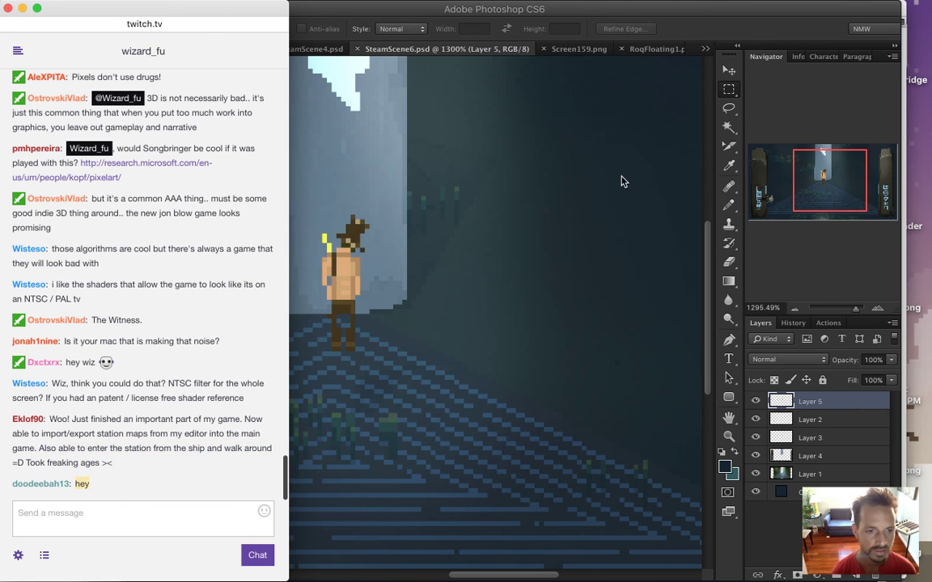
{"action": "left_click", "coordinate": [720, 29]}
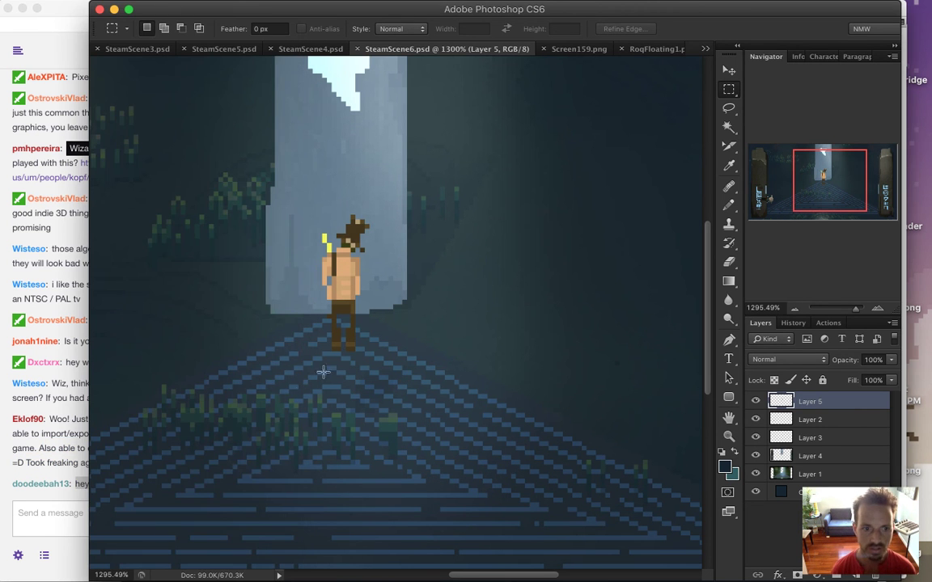
Step: Switch to the Songbringer Steam page in Safari and review it from the Story section back up to Reviews
{"action": "key", "text": "super+Tab"}
{"action": "left_click", "coordinate": [274, 336]}
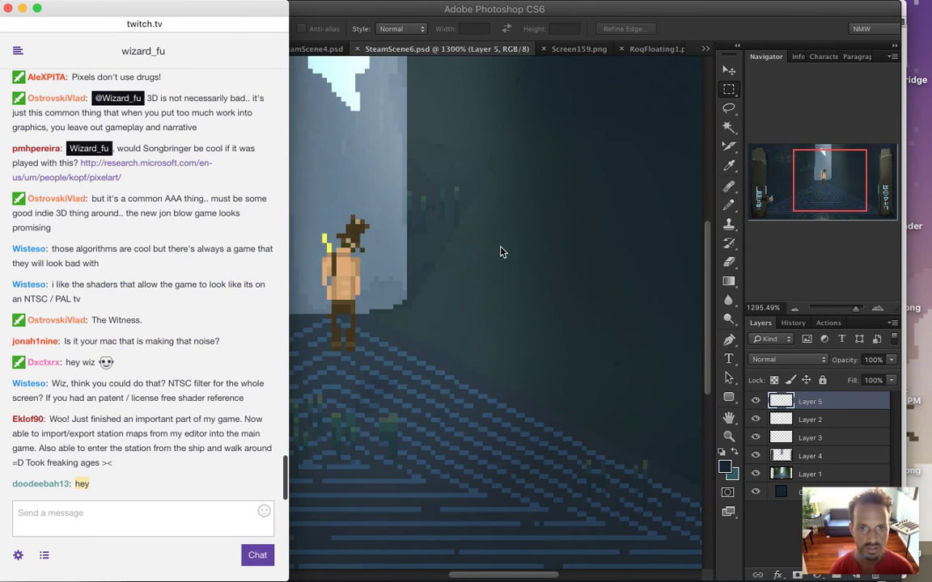
{"action": "key", "text": "super+Tab"}
{"action": "left_click", "coordinate": [176, 283]}
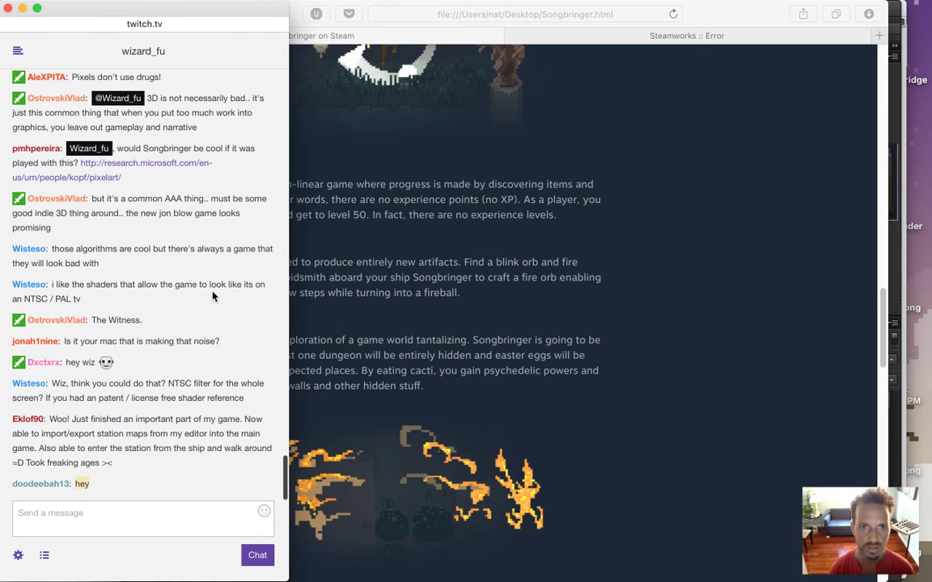
{"action": "left_click_drag", "start_coordinate": [882, 314], "coordinate": [884, 431]}
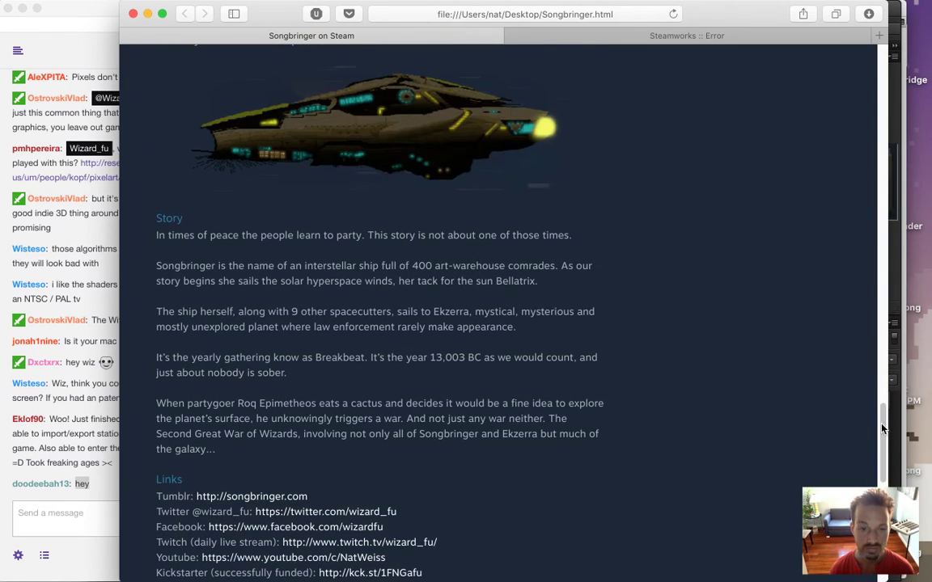
{"action": "scroll", "coordinate": [817, 395], "scroll_direction": "up", "scroll_amount": 5}
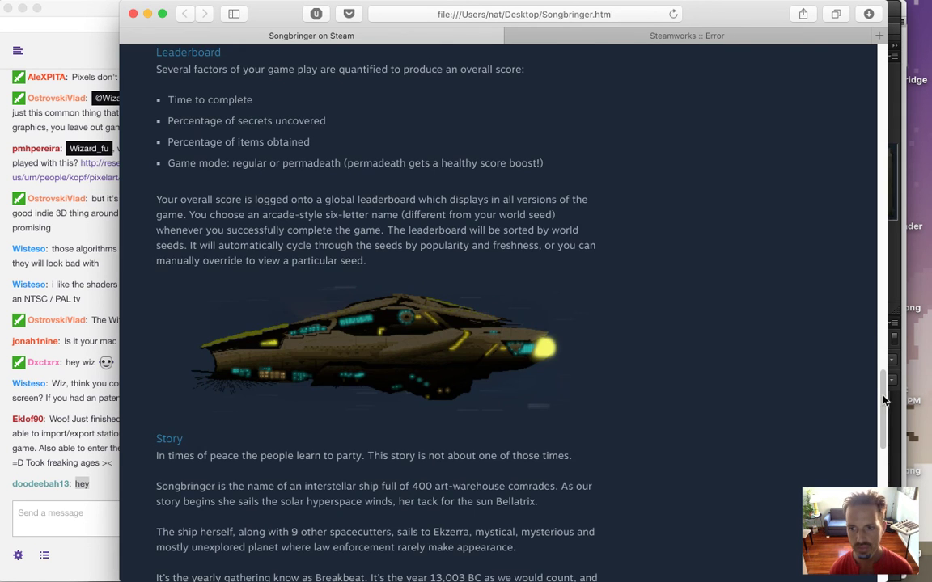
{"action": "scroll", "coordinate": [855, 392], "scroll_direction": "up", "scroll_amount": 15}
{"action": "scroll", "coordinate": [849, 169], "scroll_direction": "up", "scroll_amount": 4}
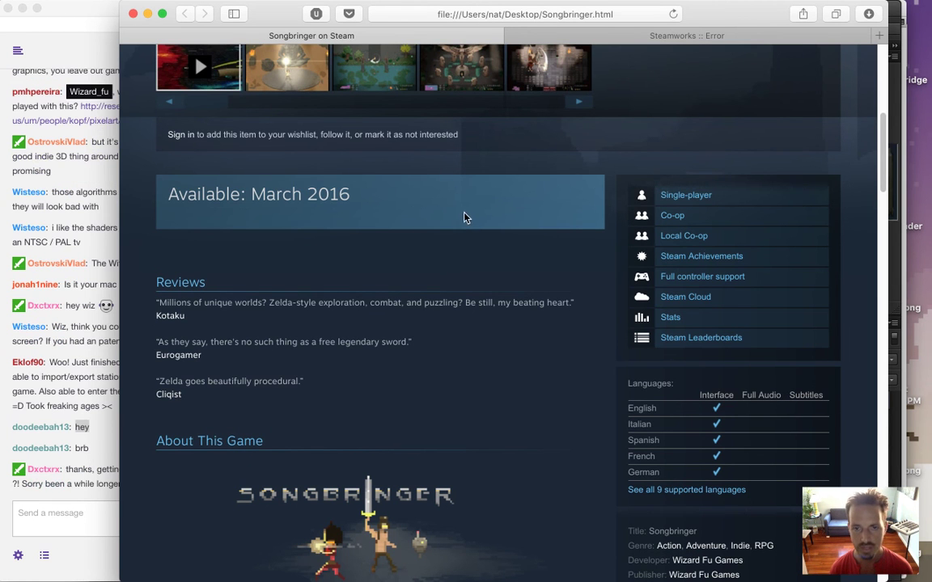
{"action": "scroll", "coordinate": [882, 161], "scroll_direction": "up", "scroll_amount": 2}
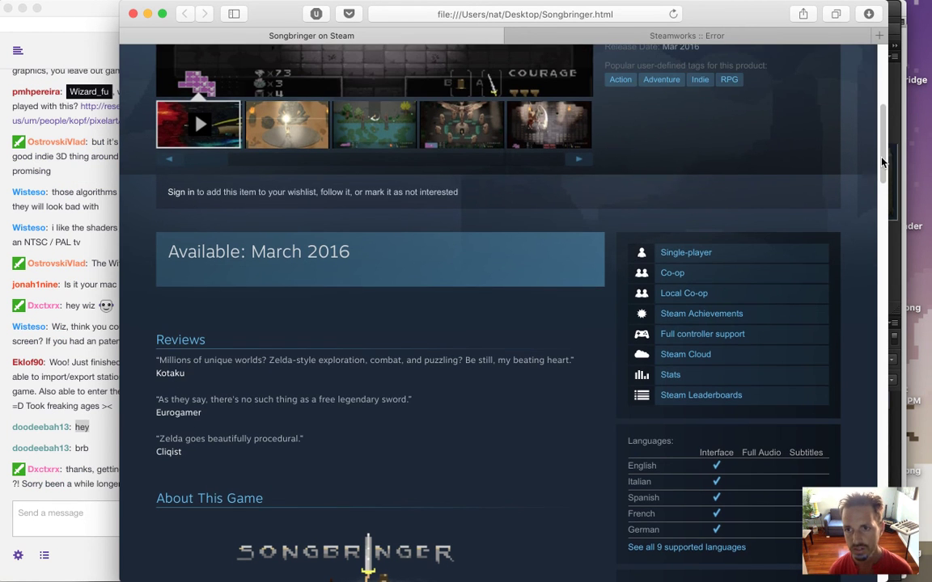
Step: Read the latest chat message asking how Songbringer is going and return to the Steam page
{"action": "left_click", "coordinate": [92, 457]}
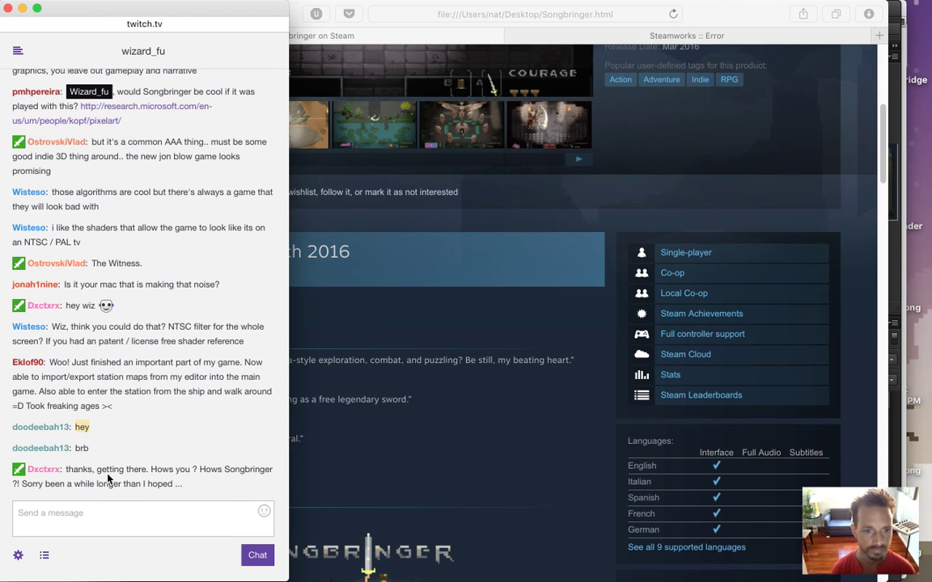
{"action": "left_click_drag", "start_coordinate": [78, 471], "coordinate": [201, 487]}
{"action": "left_click_drag", "start_coordinate": [143, 470], "coordinate": [180, 468]}
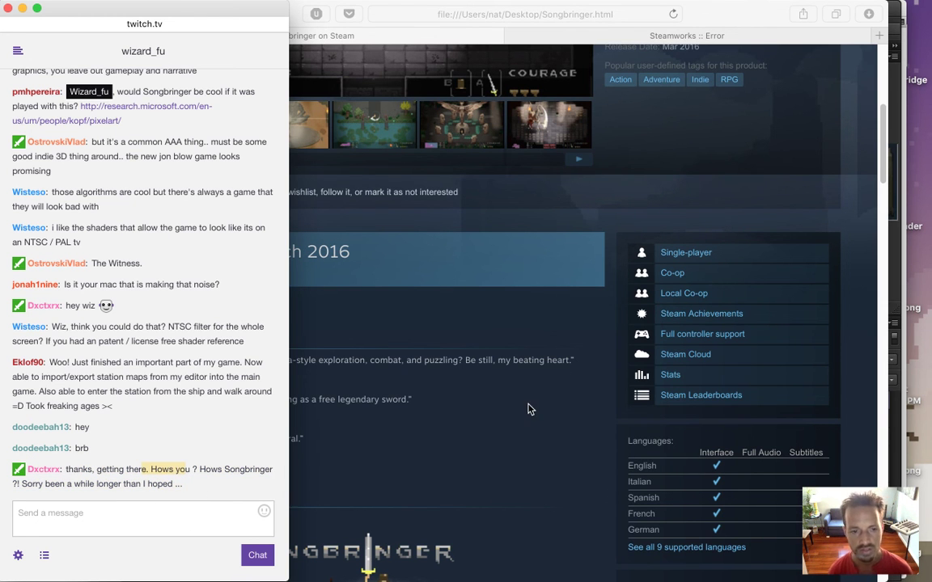
{"action": "left_click_drag", "start_coordinate": [97, 469], "coordinate": [172, 478]}
{"action": "left_click", "coordinate": [370, 389]}
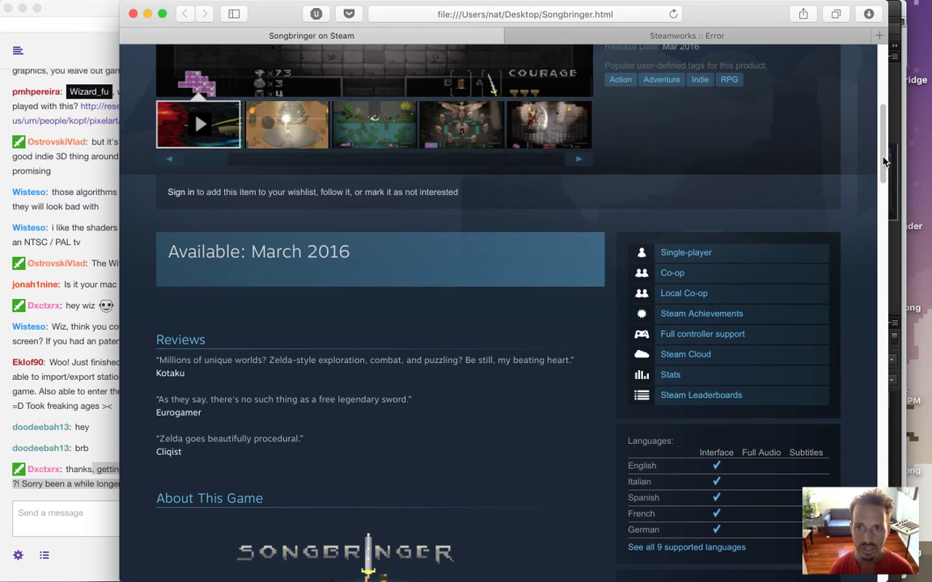
Step: Open the live Songbringer store page, store.steampowered.com/app/367080, in a new browser tab
{"action": "scroll", "coordinate": [885, 160], "scroll_direction": "up", "scroll_amount": 1}
{"action": "scroll", "coordinate": [884, 160], "scroll_direction": "up", "scroll_amount": 1}
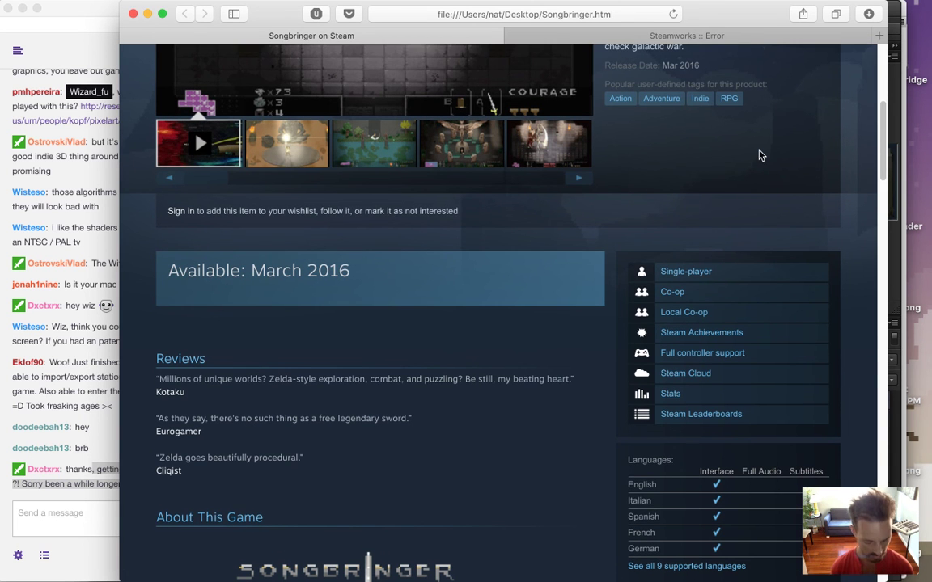
{"action": "key", "text": "super+t"}
{"action": "type", "text": "store.steampowered.com"}
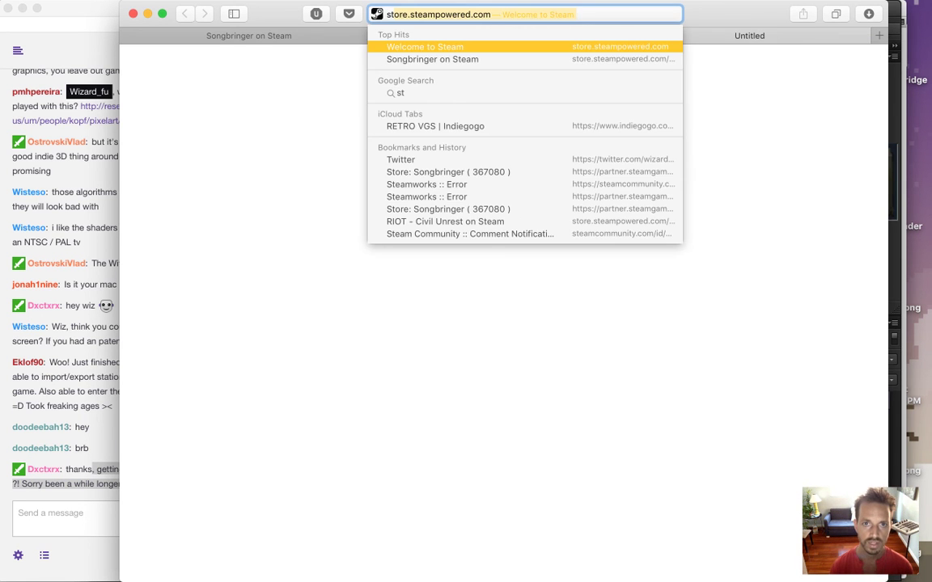
{"action": "key", "text": "Down"}
{"action": "key", "text": "Return"}
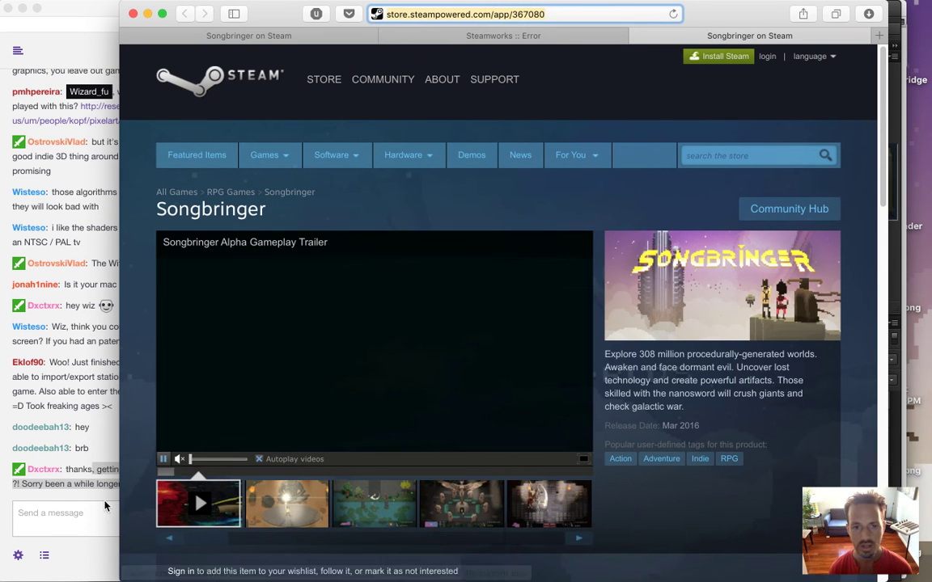
{"action": "left_click", "coordinate": [83, 526]}
{"action": "type", "text": "http://store.steampowered.com/app/367080"}
{"action": "key", "text": "Return"}
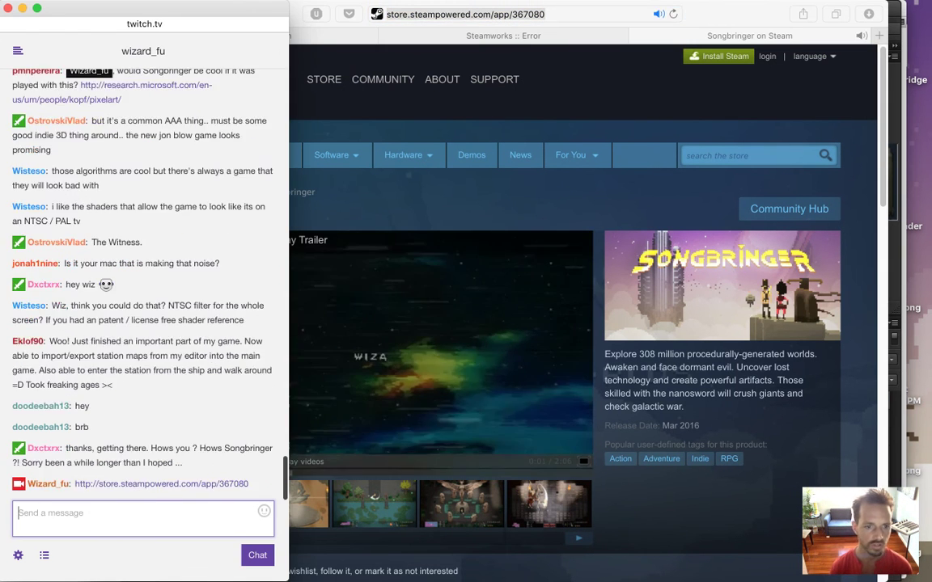
Step: Close the live Songbringer store tab and return to the local Songbringer.html page
{"action": "left_click", "coordinate": [613, 207]}
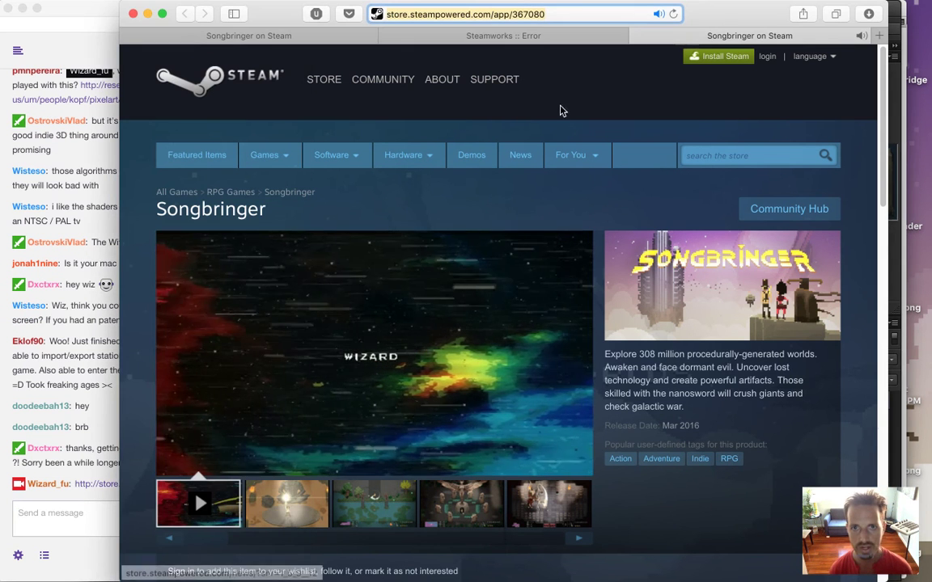
{"action": "left_click", "coordinate": [636, 36]}
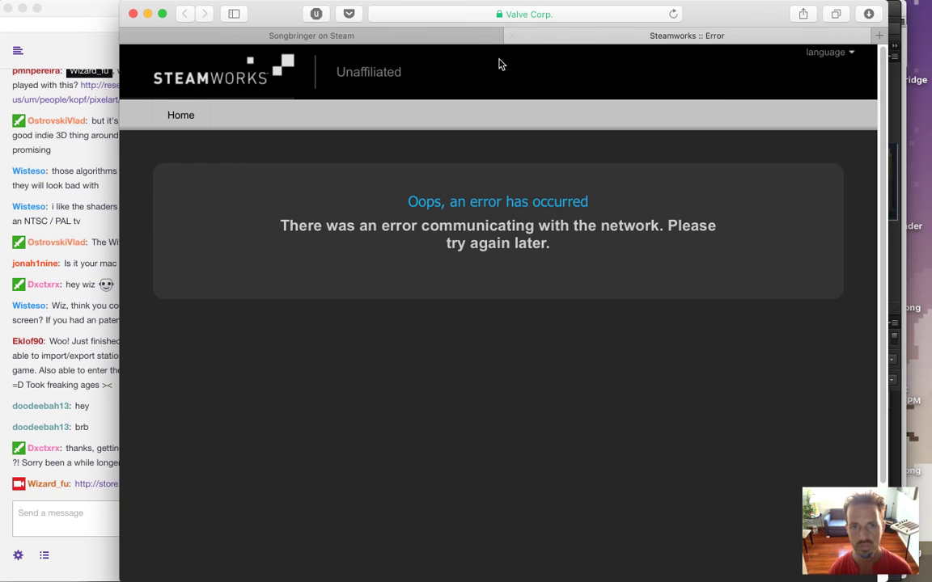
{"action": "left_click", "coordinate": [385, 38]}
{"action": "left_click", "coordinate": [529, 20]}
{"action": "left_click", "coordinate": [513, 234]}
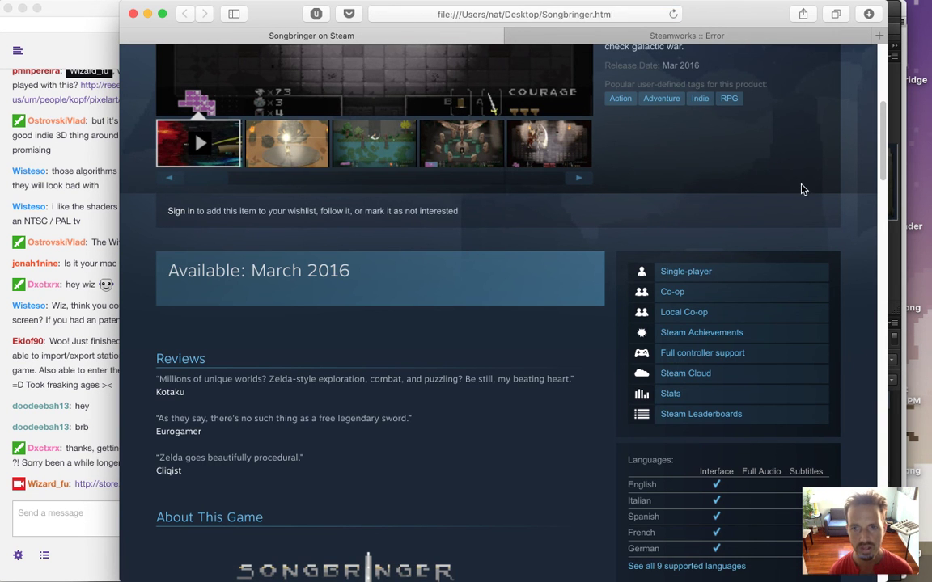
Step: Review the spaceship, maze map and Protagonist artwork on the local Steam page and switch to Photoshop
{"action": "left_click_drag", "start_coordinate": [876, 143], "coordinate": [867, 407]}
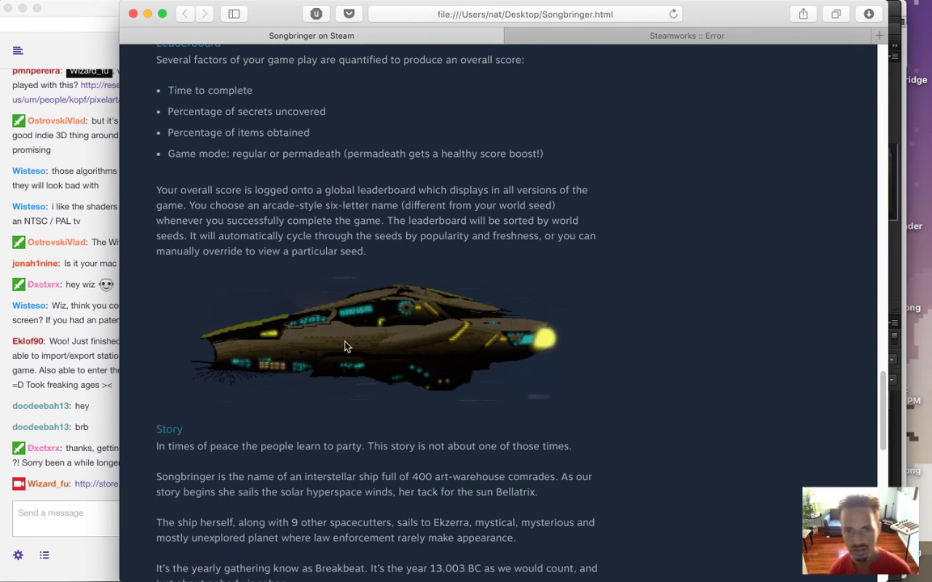
{"action": "left_click_drag", "start_coordinate": [314, 236], "coordinate": [364, 191]}
{"action": "left_click", "coordinate": [525, 173]}
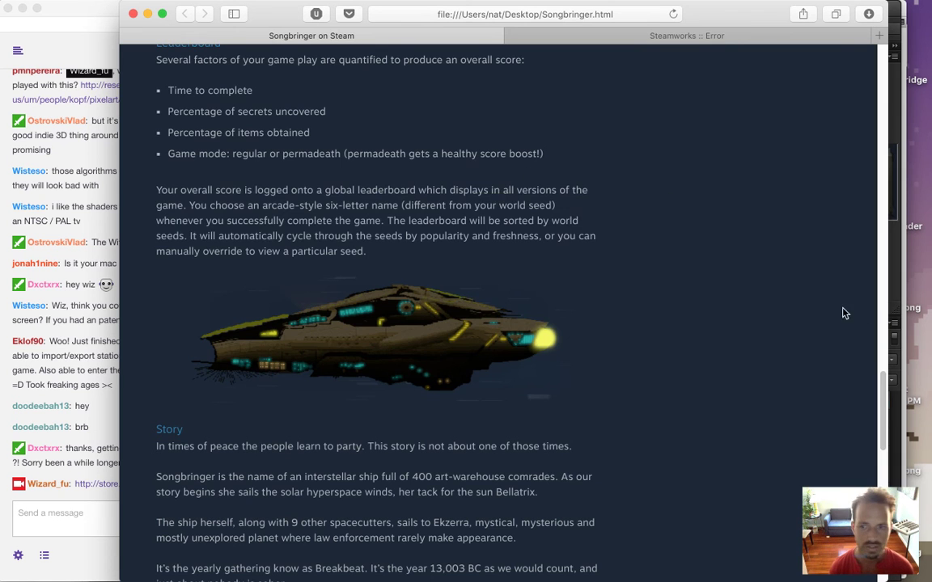
{"action": "left_click_drag", "start_coordinate": [885, 394], "coordinate": [862, 263]}
{"action": "scroll", "coordinate": [861, 262], "scroll_direction": "up", "scroll_amount": 3}
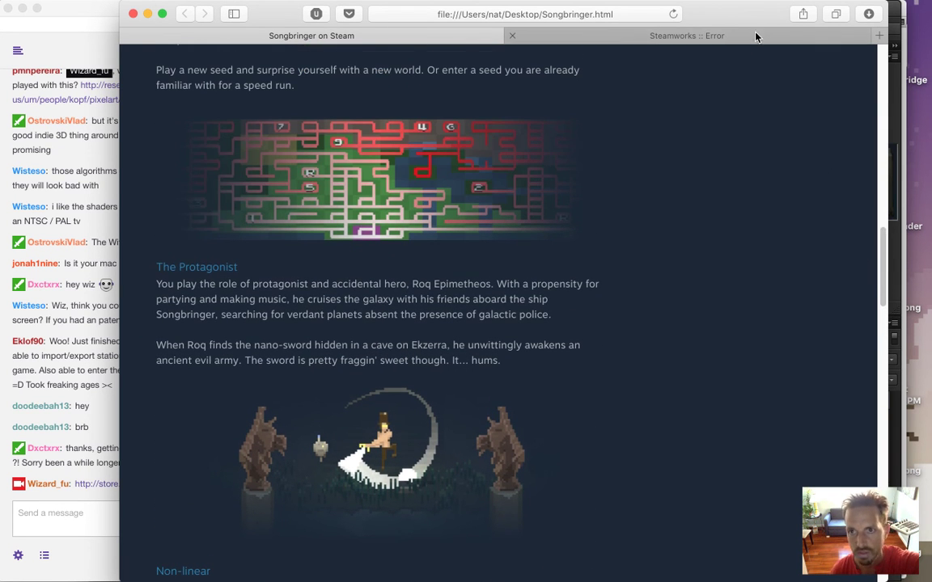
{"action": "left_click_drag", "start_coordinate": [892, 264], "coordinate": [880, 419]}
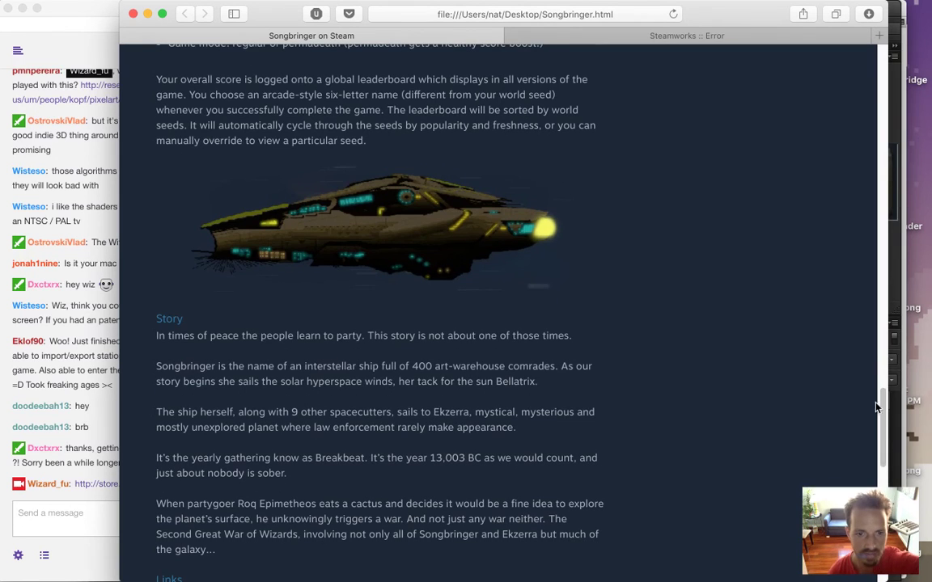
{"action": "key", "text": "super+Tab"}
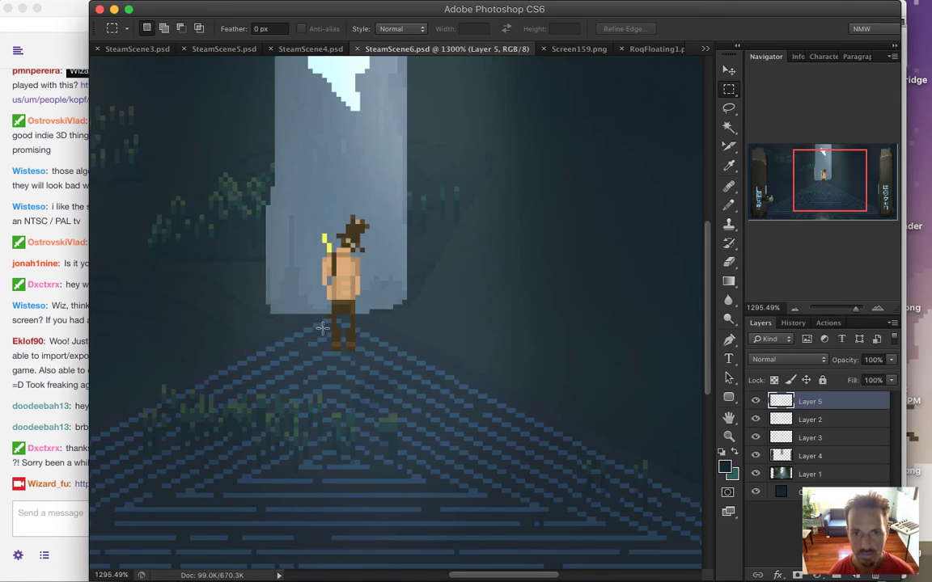
{"action": "key", "text": "super+Tab"}
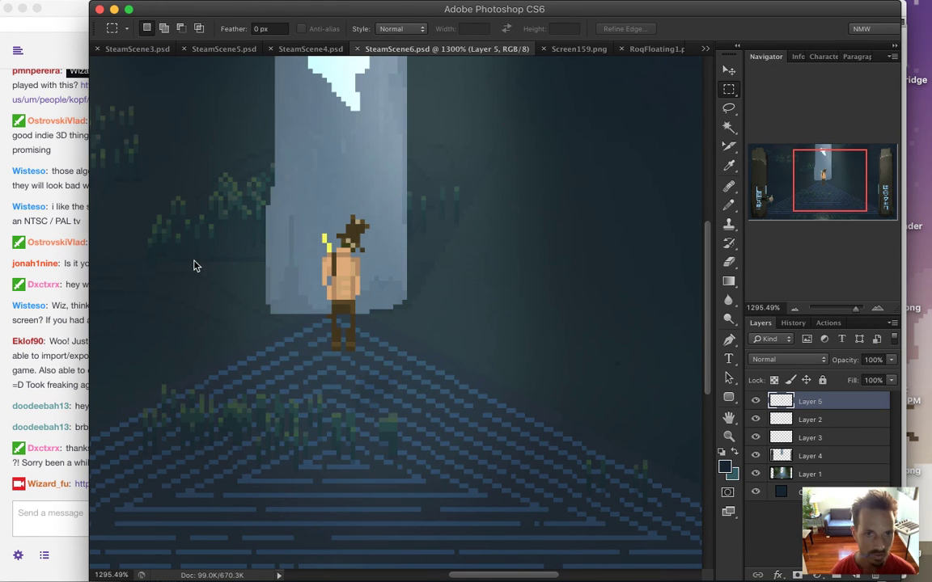
Step: Start opening a file, enlarge the file dialog, and go to the Songbringer folder
{"action": "key", "text": "super+o"}
{"action": "scroll", "coordinate": [183, 153], "scroll_direction": "down", "scroll_amount": 3}
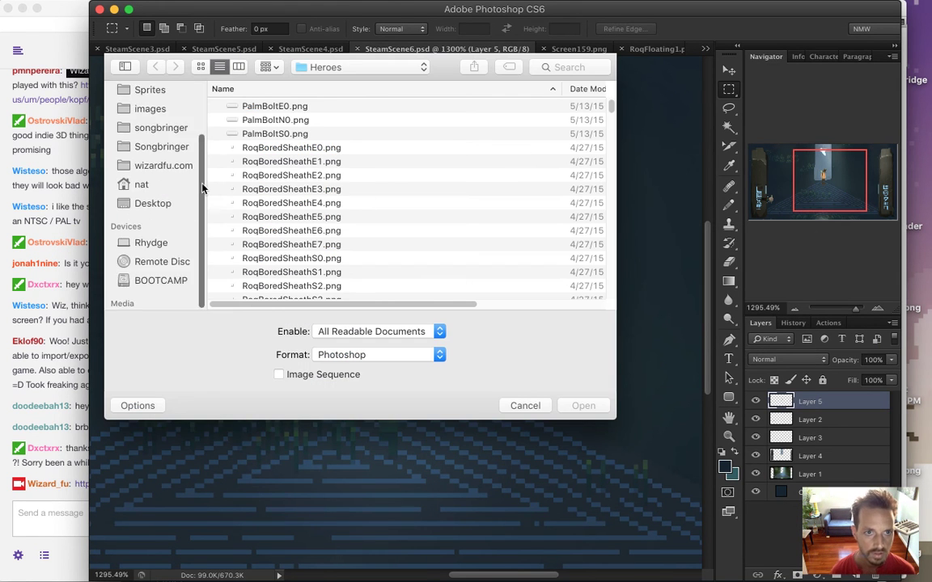
{"action": "scroll", "coordinate": [194, 189], "scroll_direction": "up", "scroll_amount": 3}
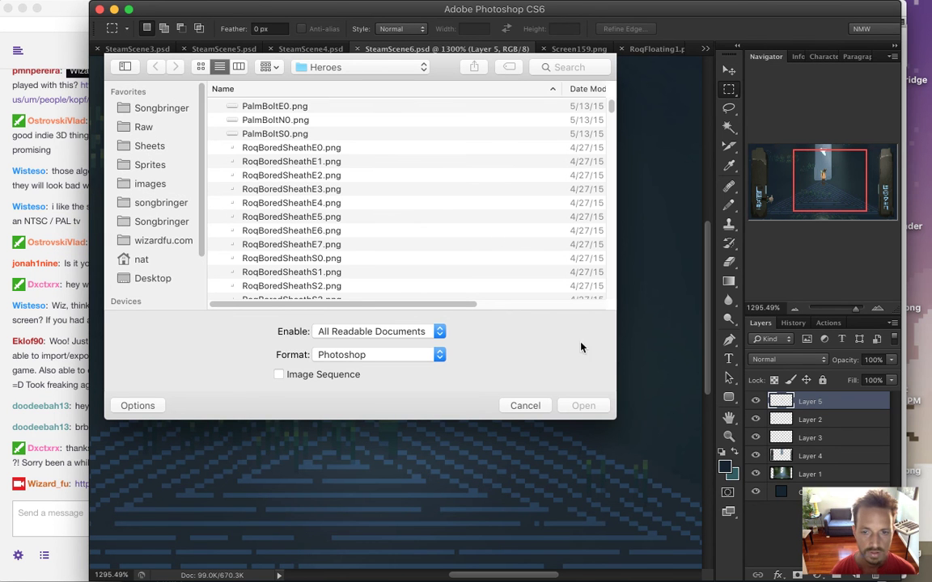
{"action": "left_click_drag", "start_coordinate": [617, 420], "coordinate": [816, 496]}
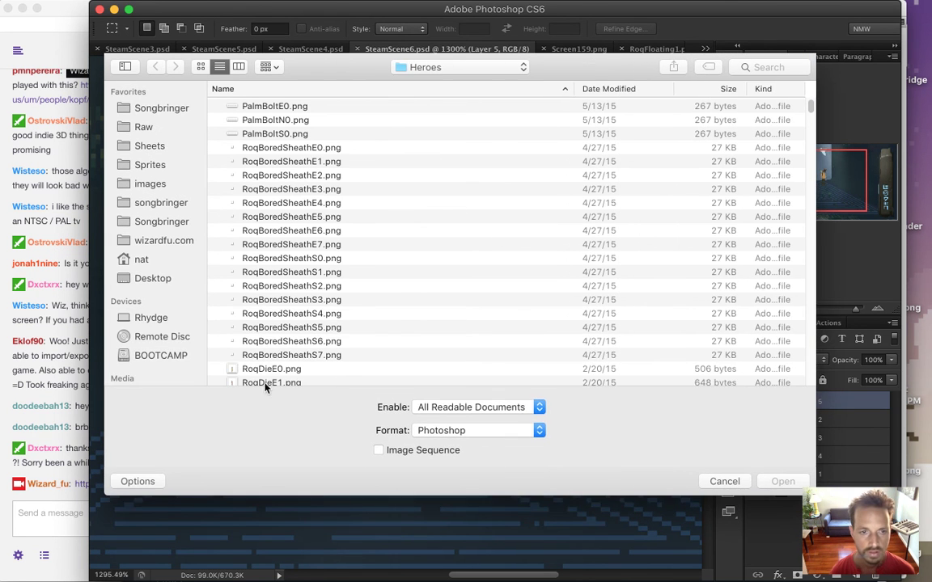
{"action": "left_click", "coordinate": [153, 108]}
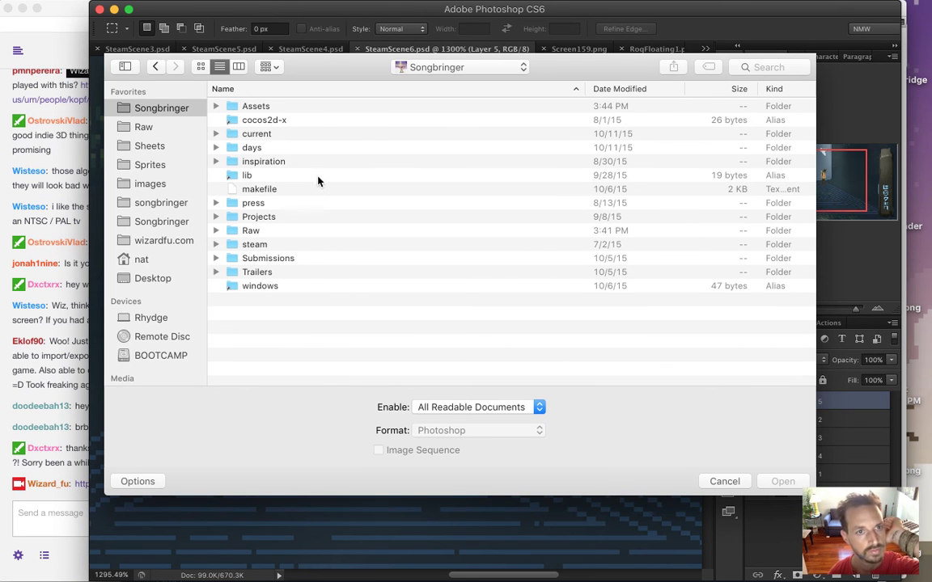
Step: Reread the chat message asking how Songbringer is going and return to the file dialog
{"action": "left_click", "coordinate": [80, 414]}
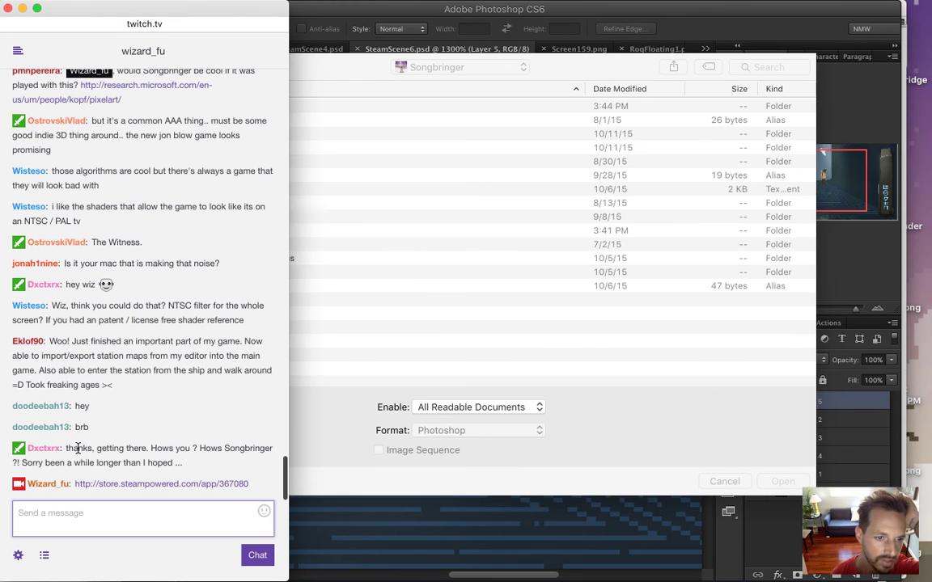
{"action": "left_click_drag", "start_coordinate": [126, 450], "coordinate": [308, 412]}
{"action": "left_click", "coordinate": [308, 412]}
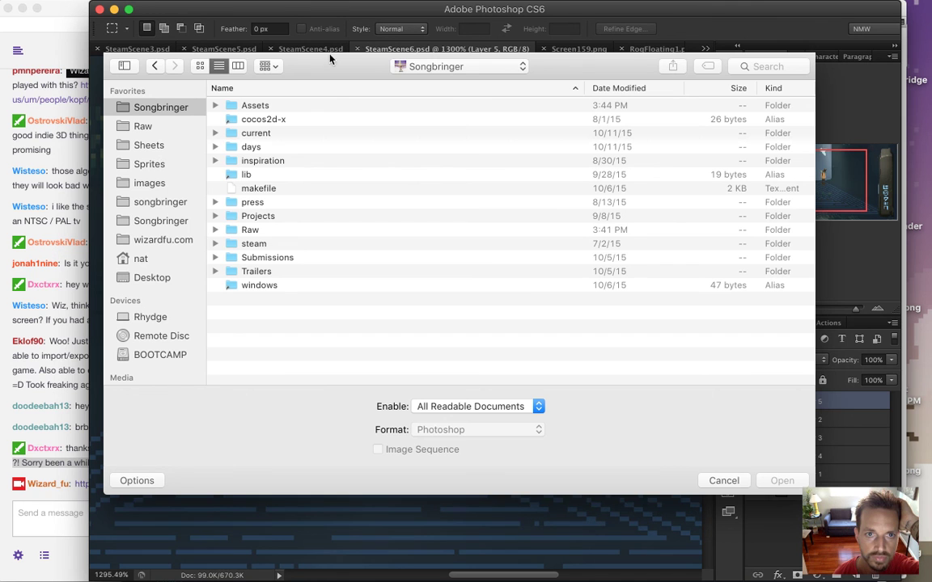
Step: Browse to the Backgrounds folder inside Sheets and find the RefillPillar images
{"action": "left_click_drag", "start_coordinate": [324, 74], "coordinate": [338, 77]}
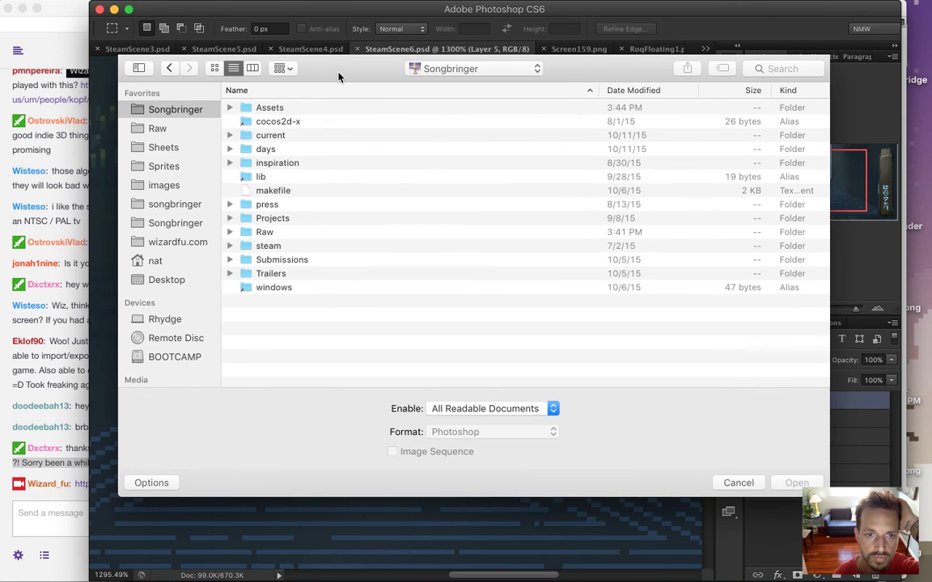
{"action": "left_click", "coordinate": [194, 148]}
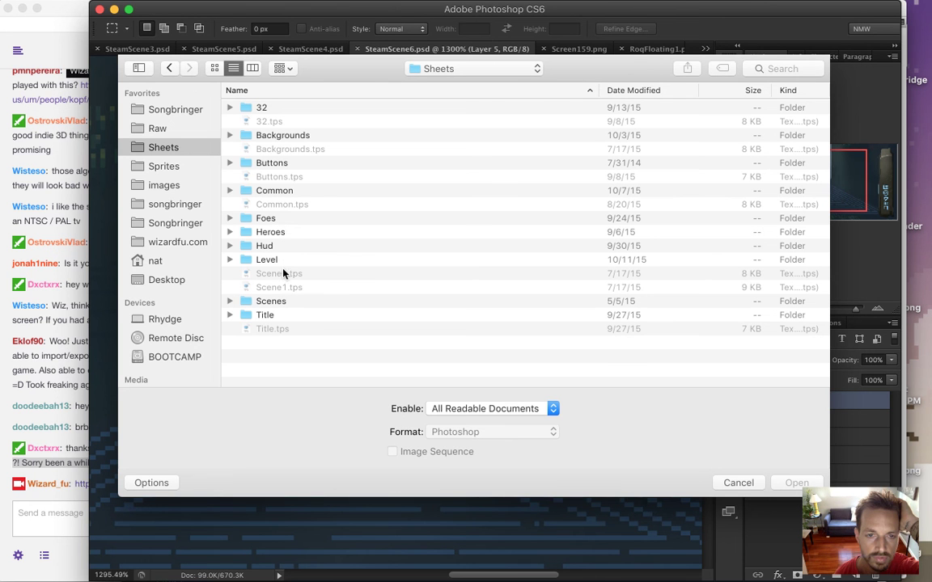
{"action": "double_click", "coordinate": [287, 135]}
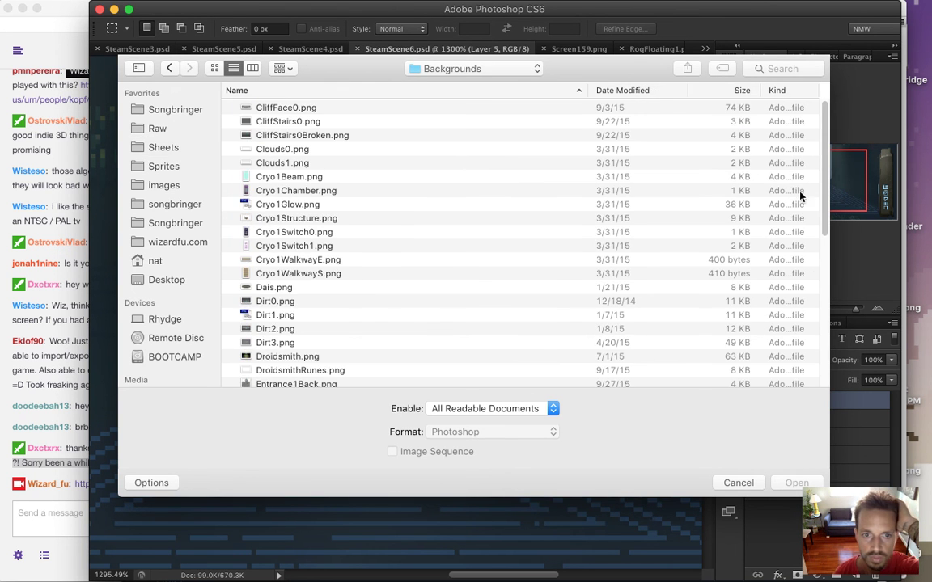
{"action": "left_click_drag", "start_coordinate": [817, 189], "coordinate": [817, 322]}
Step: Preview RefillPillar0.png and RefillPillar1.png, and open RefillPillar1.png
{"action": "left_click_drag", "start_coordinate": [307, 260], "coordinate": [306, 267]}
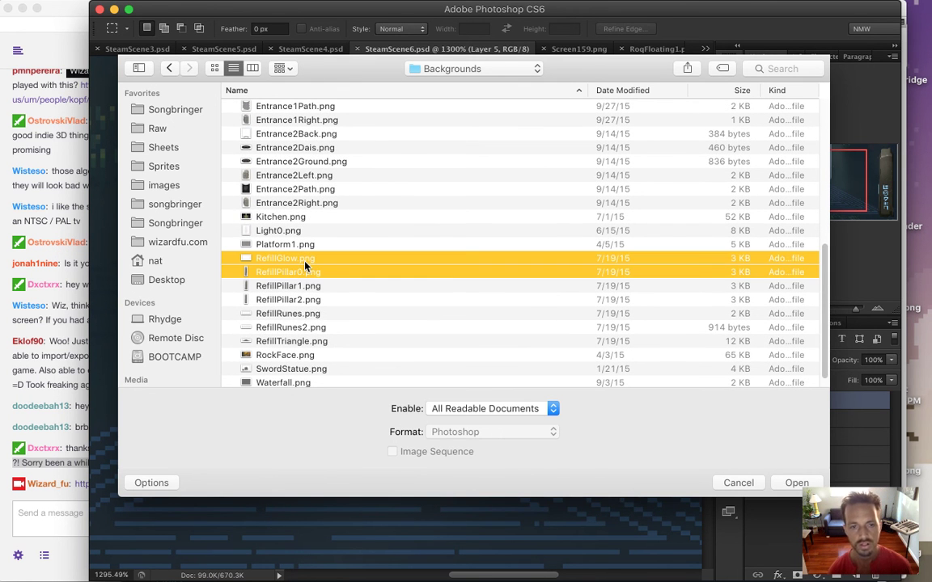
{"action": "left_click", "coordinate": [306, 267]}
{"action": "key", "text": "space"}
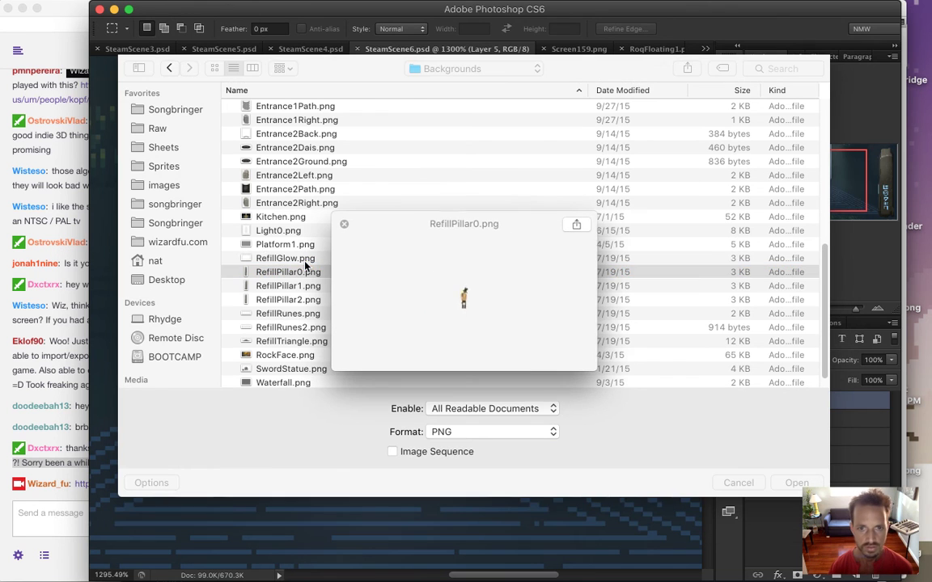
{"action": "key", "text": "Down"}
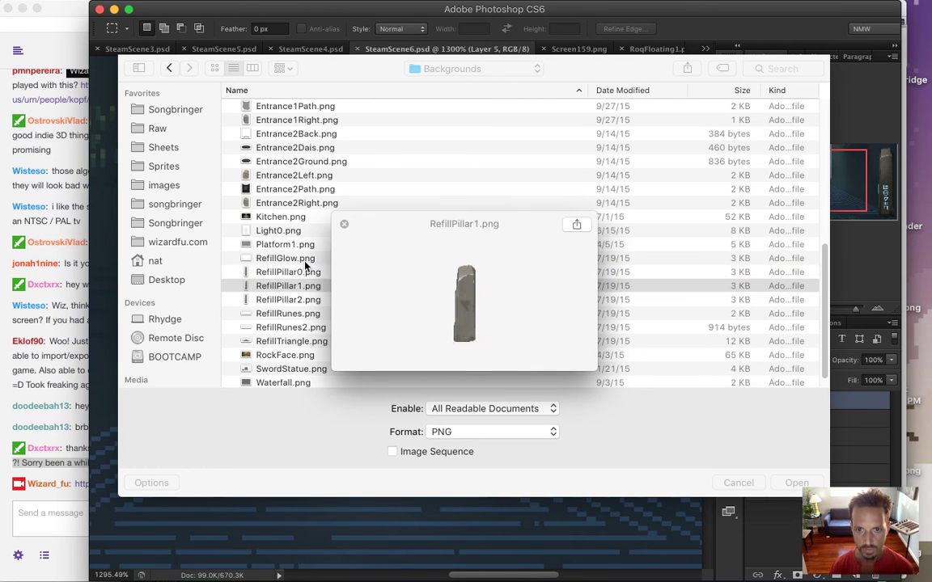
{"action": "key", "text": "space"}
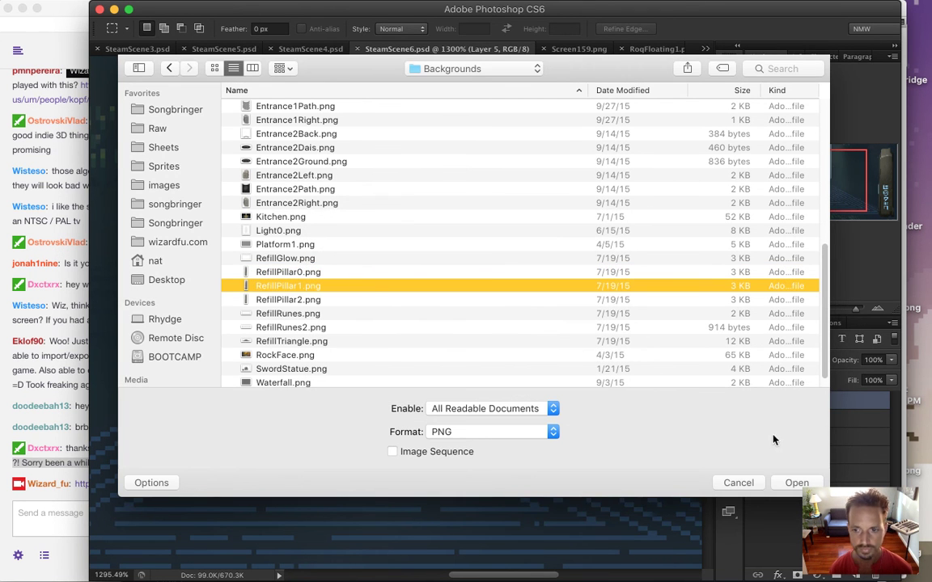
{"action": "left_click", "coordinate": [796, 483]}
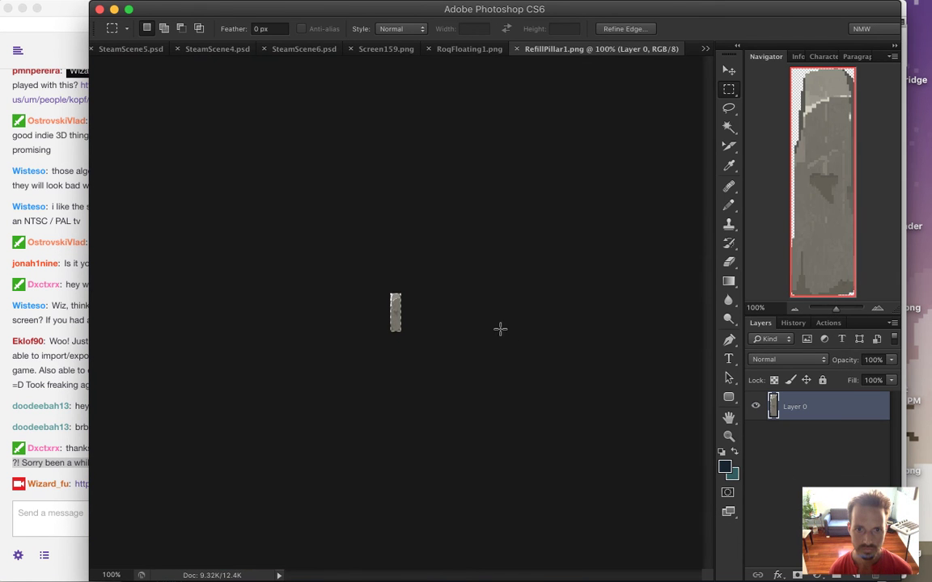
Step: Paste the stone pillar above Layer 4 in SteamScene6.psd and align it over the pale central pillar behind the hero
{"action": "left_click", "coordinate": [307, 49]}
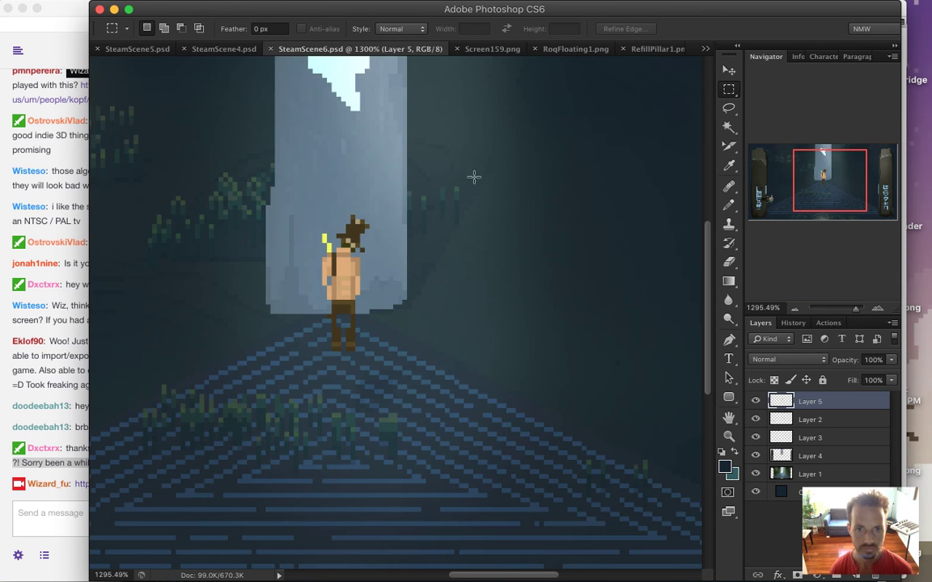
{"action": "left_click", "coordinate": [782, 458]}
{"action": "key", "text": "ctrl+v"}
{"action": "key", "text": "v"}
{"action": "left_click_drag", "start_coordinate": [410, 354], "coordinate": [339, 97]}
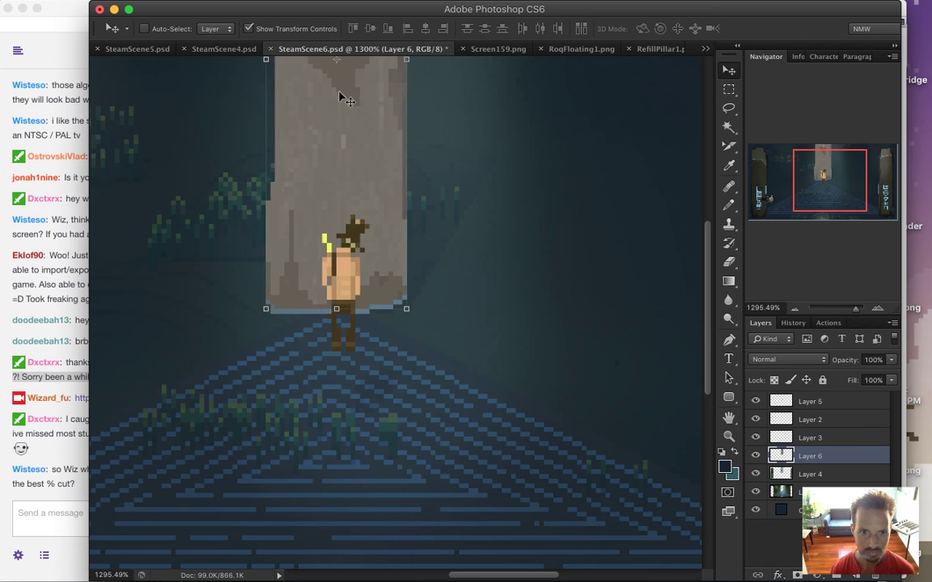
{"action": "key", "text": "Down"}
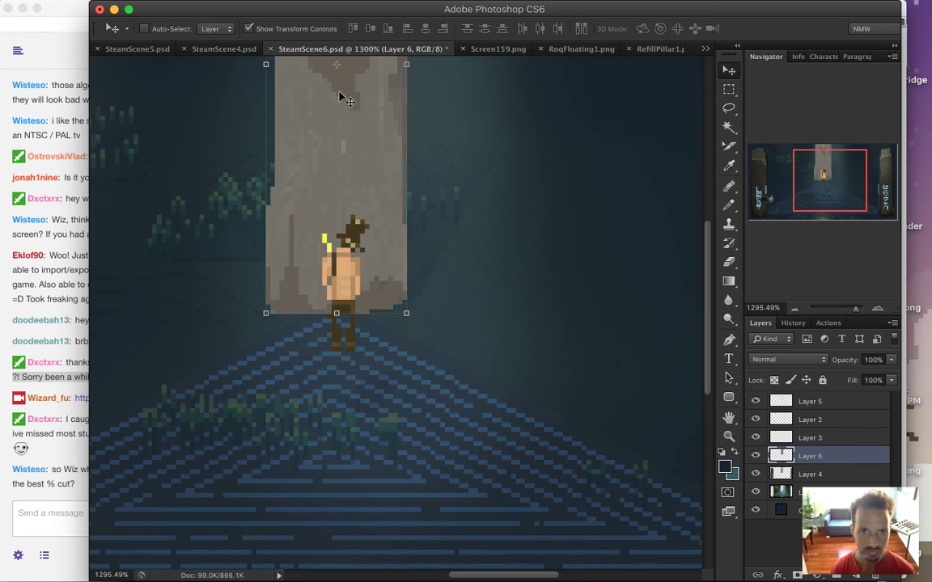
Step: Read the new chat messages about YouTube, Scottish weather and the best way to preorder, and switch to Safari
{"action": "left_click", "coordinate": [59, 407]}
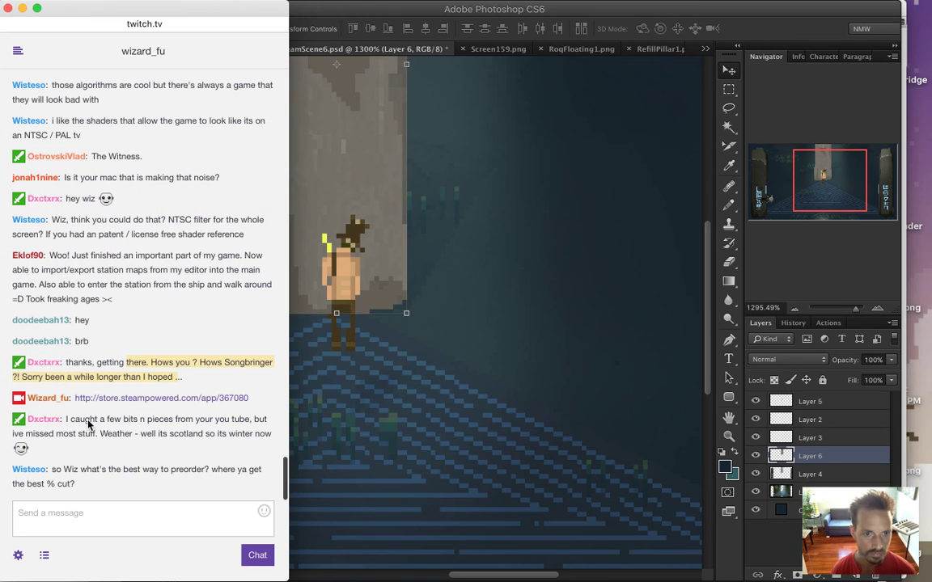
{"action": "left_click_drag", "start_coordinate": [101, 425], "coordinate": [230, 435]}
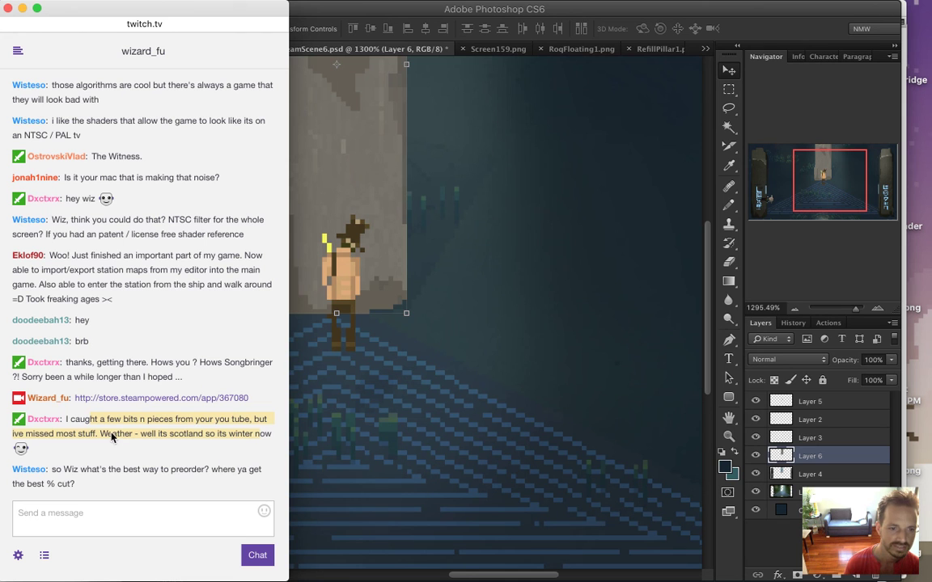
{"action": "left_click_drag", "start_coordinate": [64, 473], "coordinate": [85, 483]}
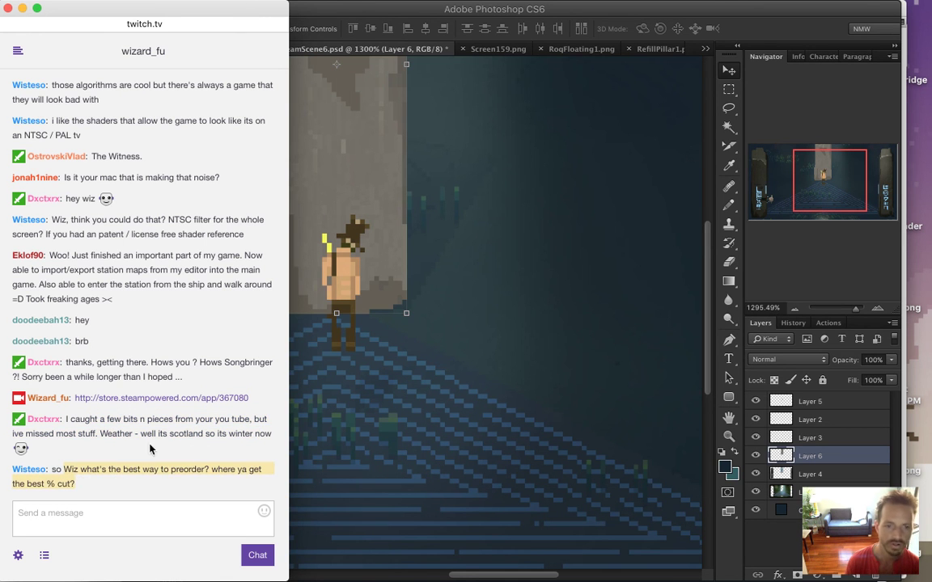
{"action": "mouse_move", "coordinate": [930, 97]}
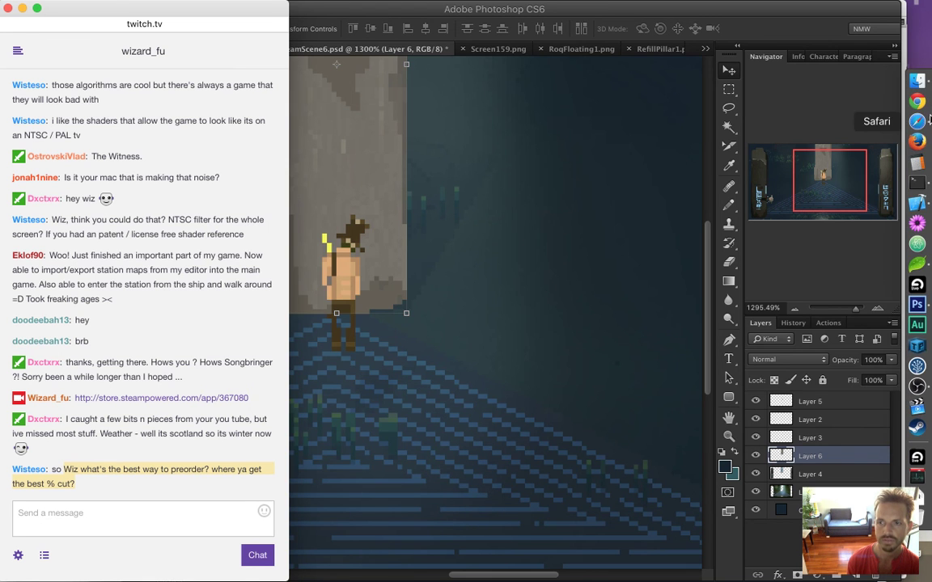
{"action": "left_click", "coordinate": [917, 123]}
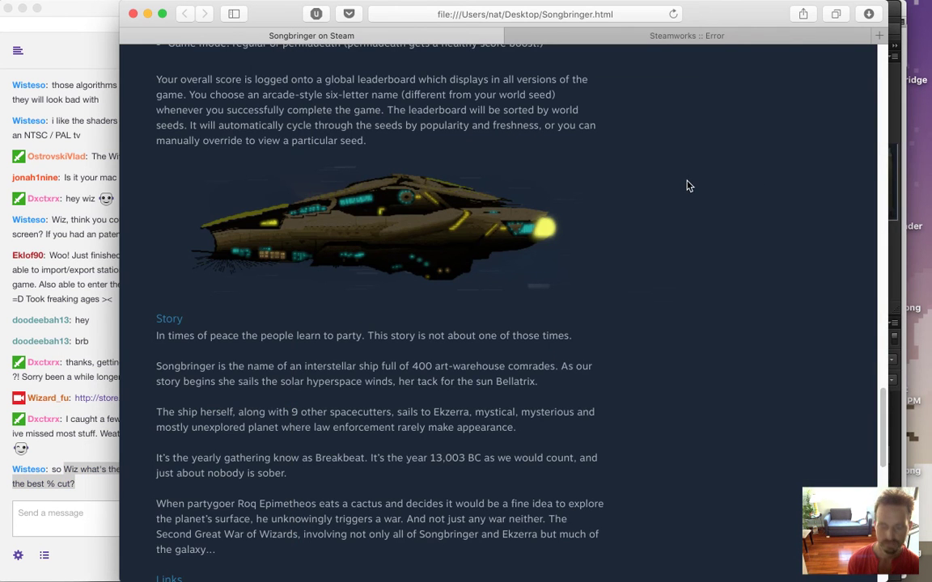
Step: Open humblebundle.com in a new browser tab
{"action": "key", "text": "super+t"}
{"action": "type", "text": "u"}
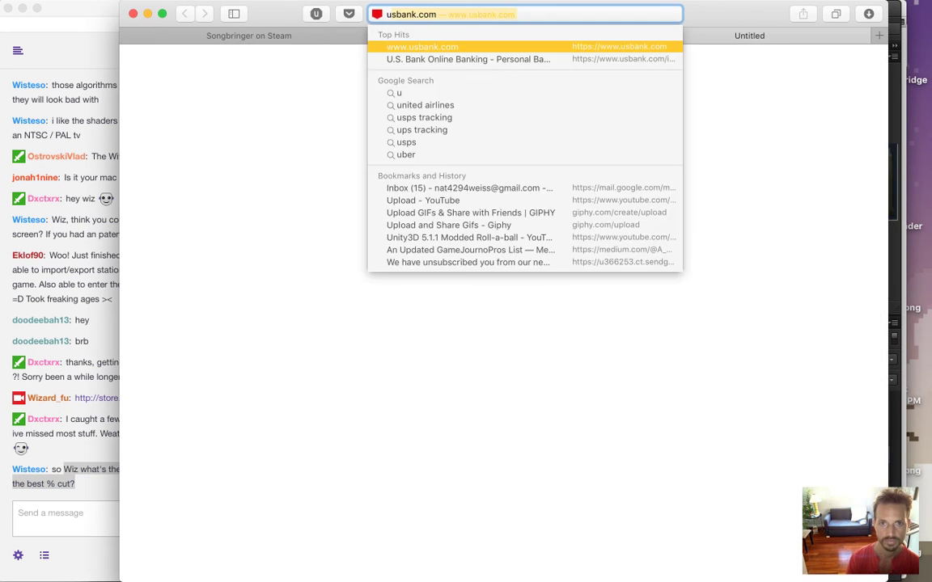
{"action": "key", "text": "BackSpace"}
{"action": "key", "text": "BackSpace"}
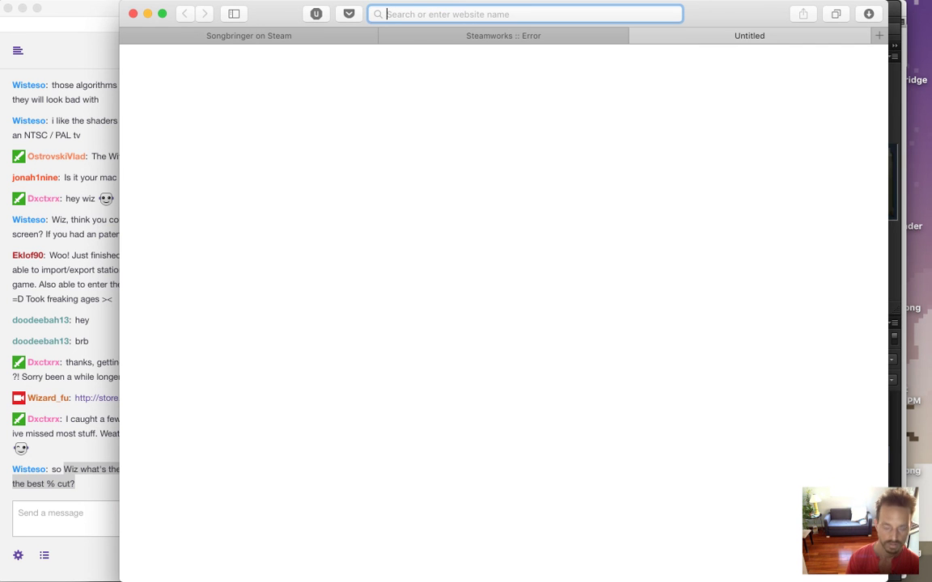
{"action": "type", "text": "humblebundle.com"}
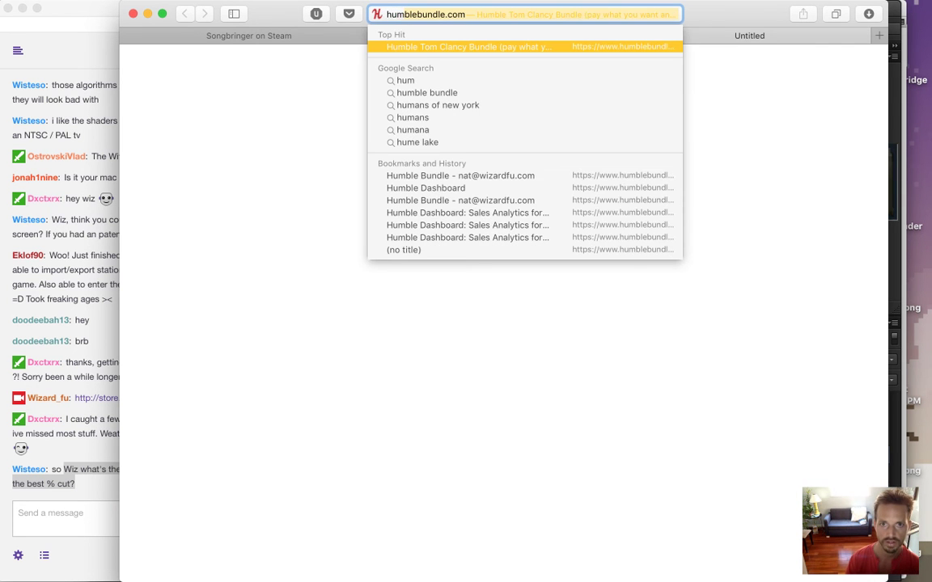
{"action": "key", "text": "Return"}
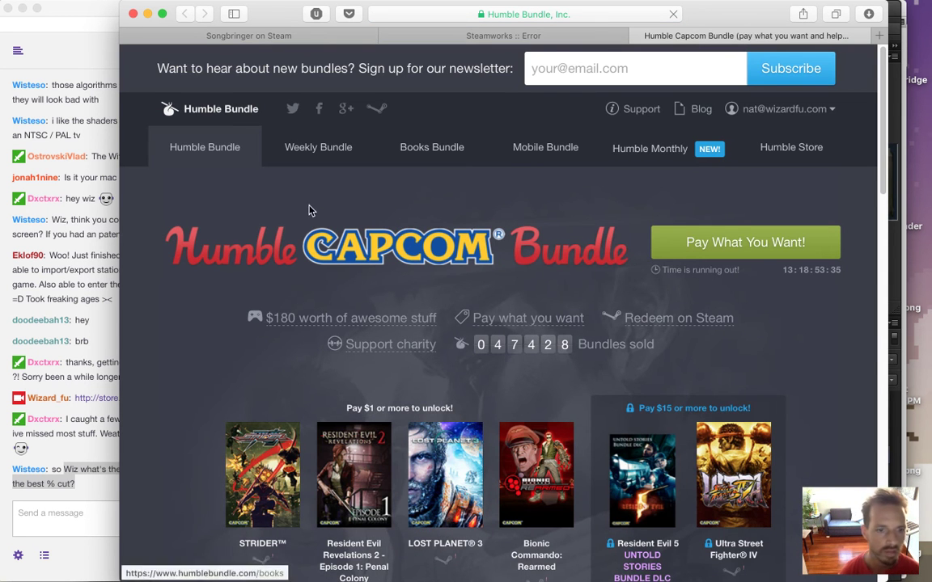
Step: Load the Songbringer preorder page at songbringer.com/preorder in the same tab
{"action": "left_click", "coordinate": [603, 13]}
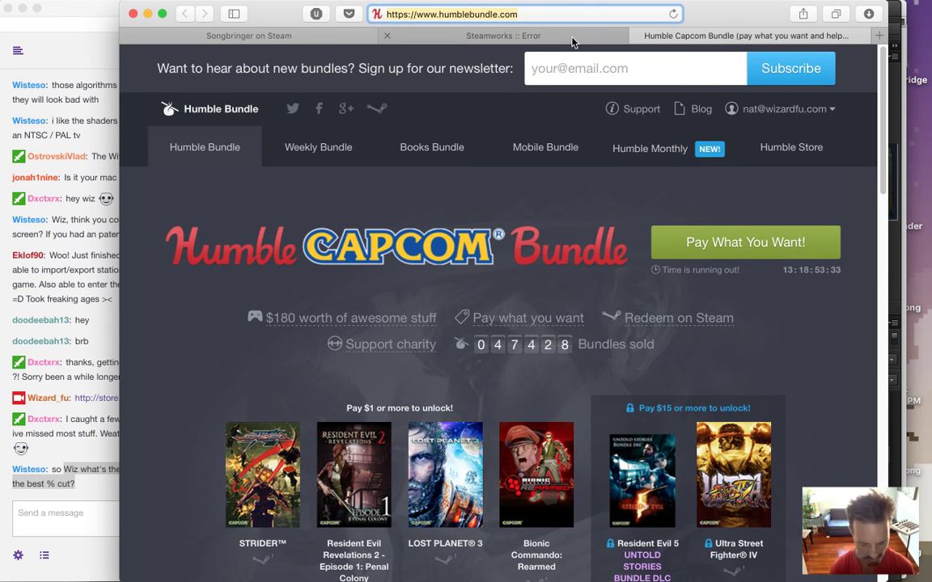
{"action": "type", "text": "songbringer.com/"}
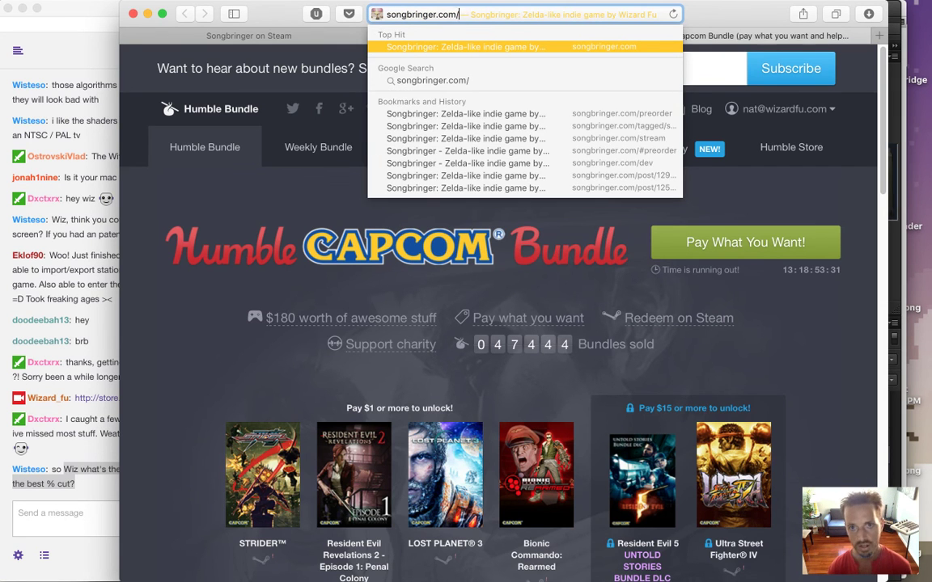
{"action": "type", "text": "pre"}
{"action": "key", "text": "Return"}
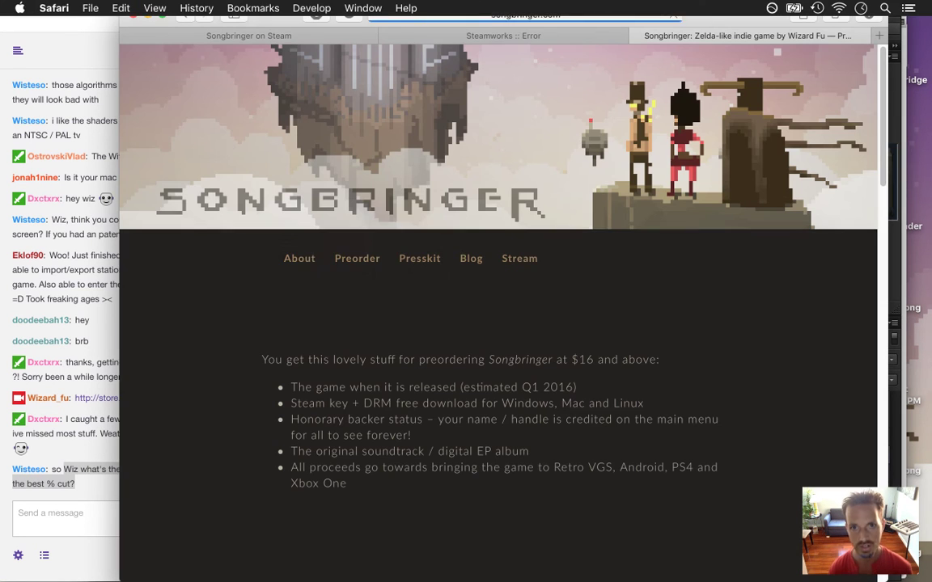
{"action": "left_click", "coordinate": [347, 259]}
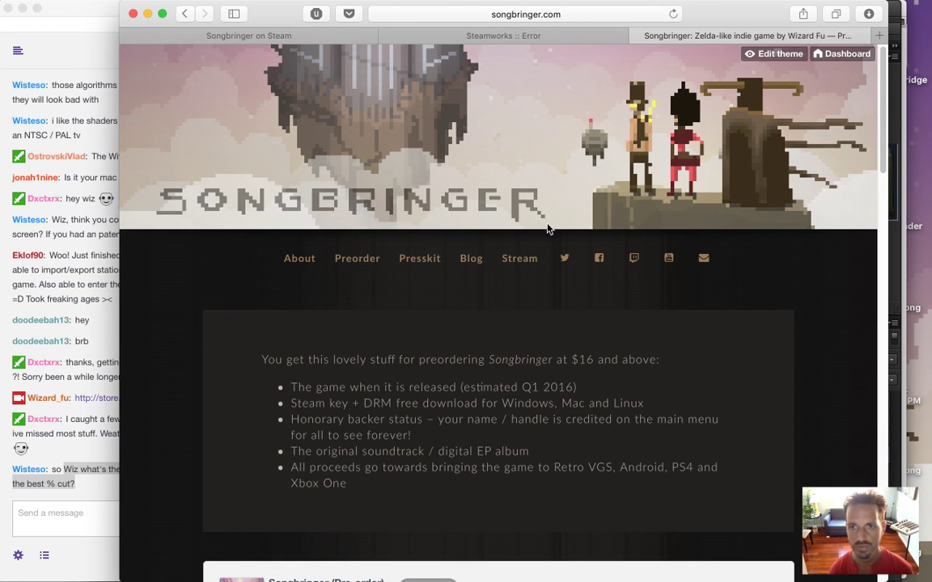
Step: Copy the preorder page's address and post it in the wizard_fu Twitch chat
{"action": "left_click", "coordinate": [572, 12]}
{"action": "key", "text": "super+c"}
{"action": "left_click", "coordinate": [102, 519]}
{"action": "key", "text": "super+v"}
{"action": "key", "text": "Return"}
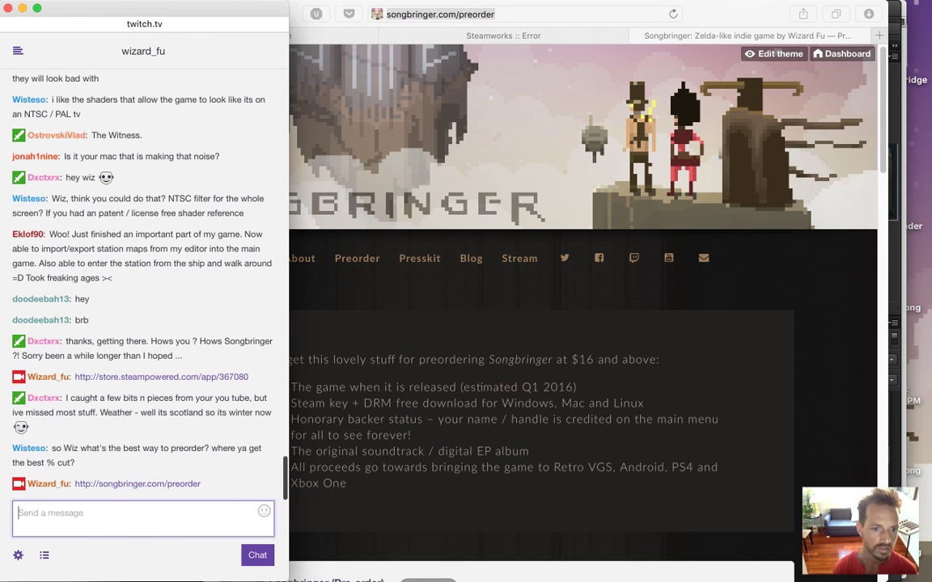
Step: Return to the preorder page and look over the minimum price and the list of rewards
{"action": "left_click", "coordinate": [510, 352]}
{"action": "left_click", "coordinate": [558, 328]}
{"action": "double_click", "coordinate": [589, 358]}
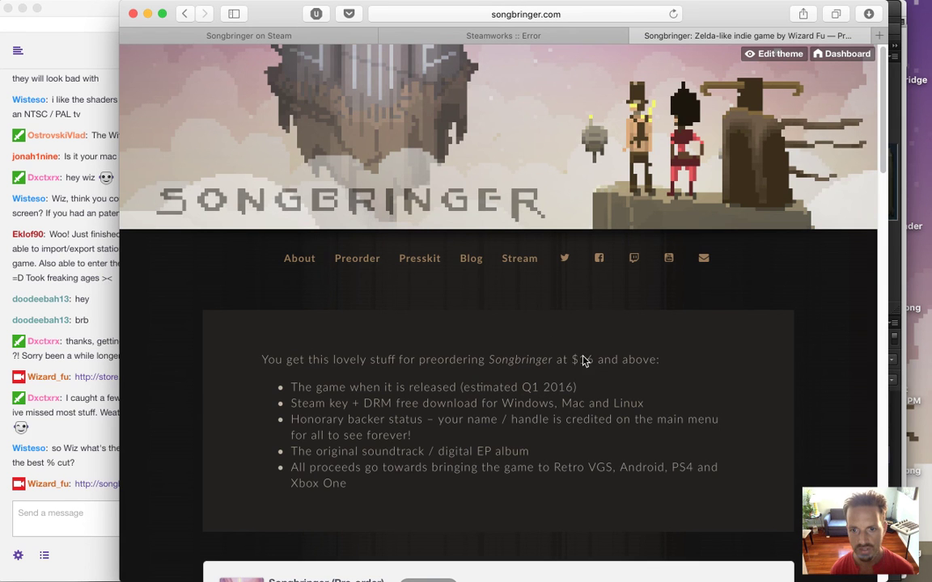
{"action": "left_click", "coordinate": [636, 381]}
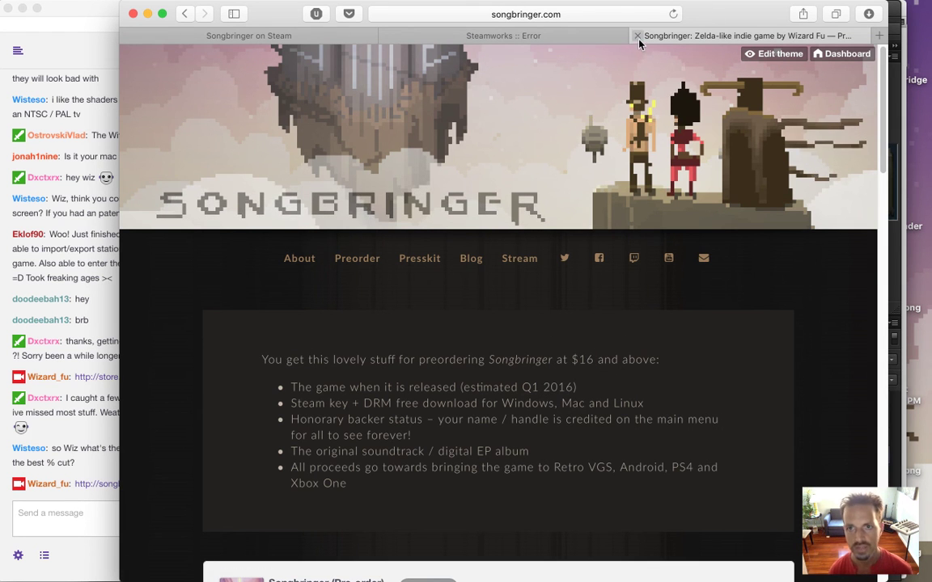
Step: Close the preorder tab, bring back the Songbringer on Steam tab and switch to Photoshop
{"action": "left_click", "coordinate": [638, 37]}
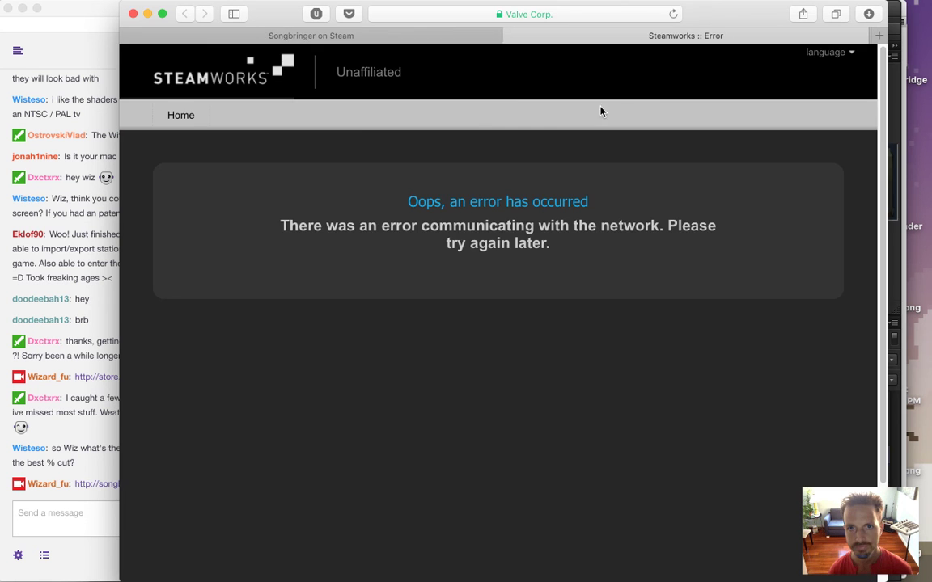
{"action": "left_click", "coordinate": [398, 36]}
{"action": "key", "text": "super+Tab"}
{"action": "key", "text": "super+Tab"}
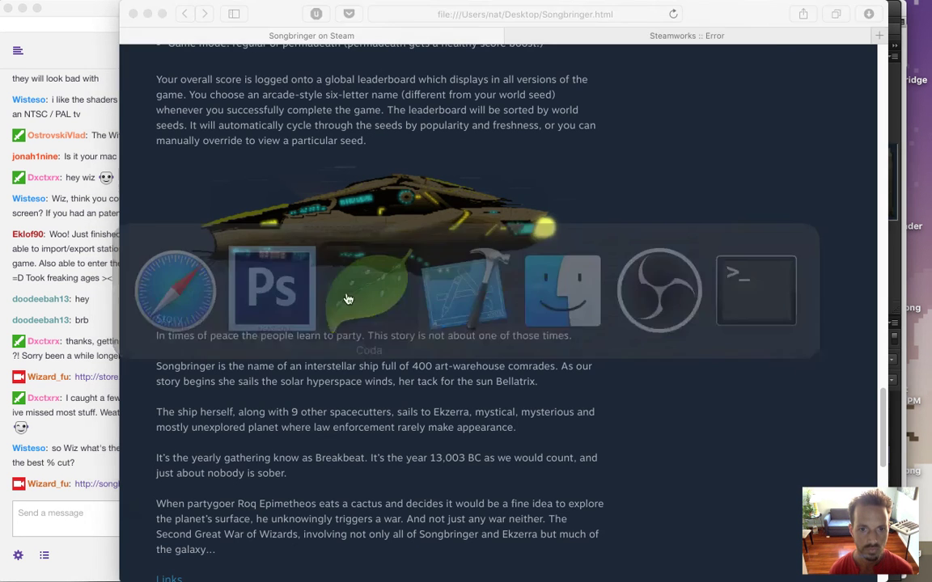
{"action": "key", "text": "super+Tab"}
{"action": "key", "text": "super+Tab"}
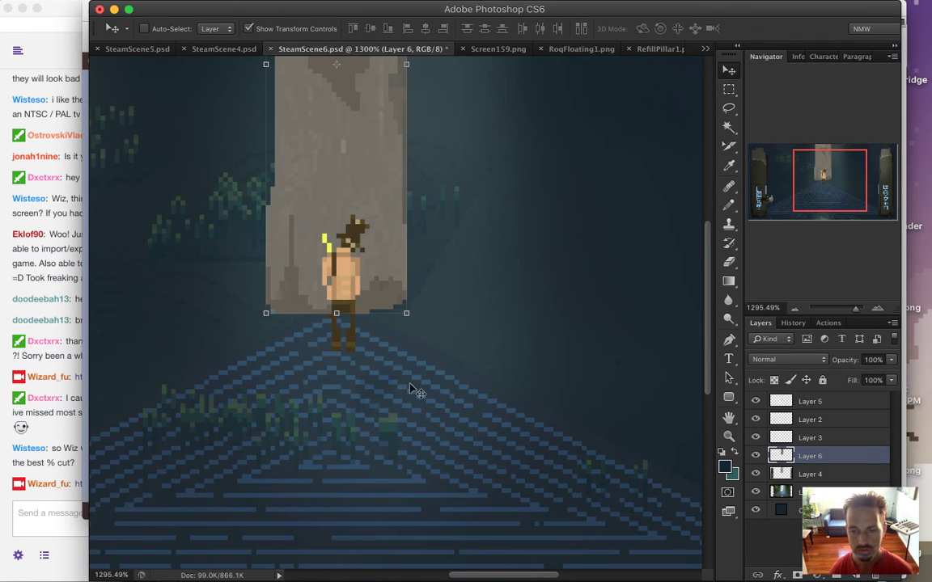
Step: Darken the central pillar on Layer 6 with a Levels adjustment, setting the black input level to 58
{"action": "left_click_drag", "start_coordinate": [422, 368], "coordinate": [401, 372]}
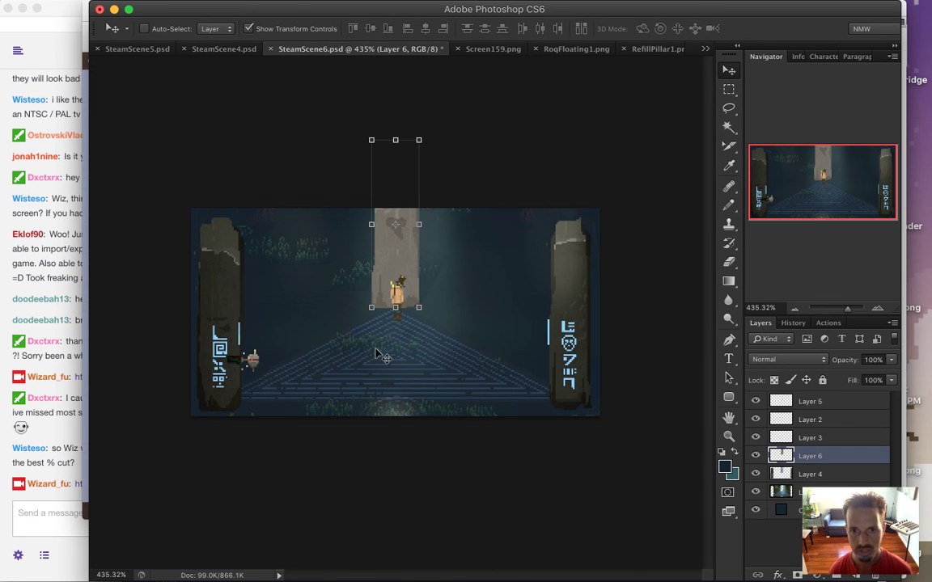
{"action": "mouse_move", "coordinate": [257, 5]}
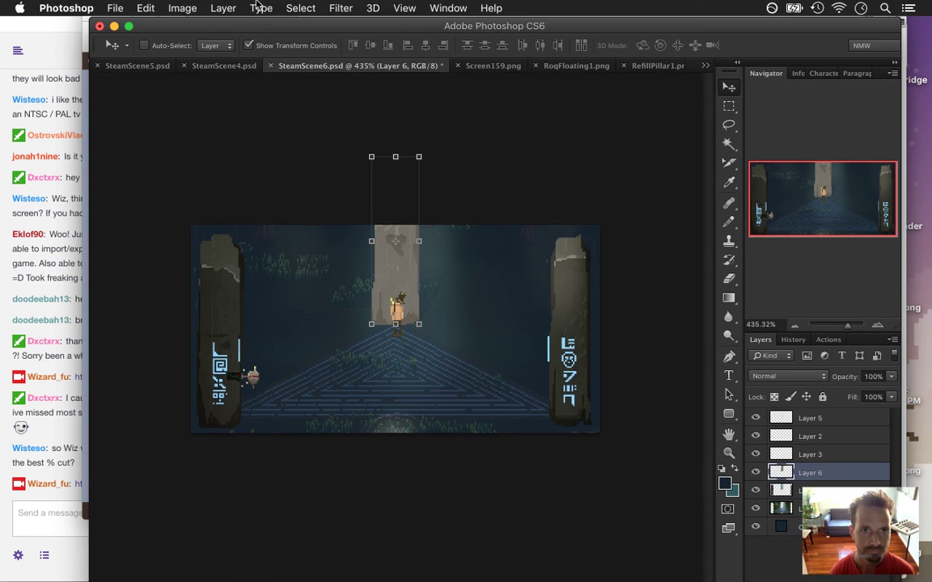
{"action": "left_click", "coordinate": [182, 7]}
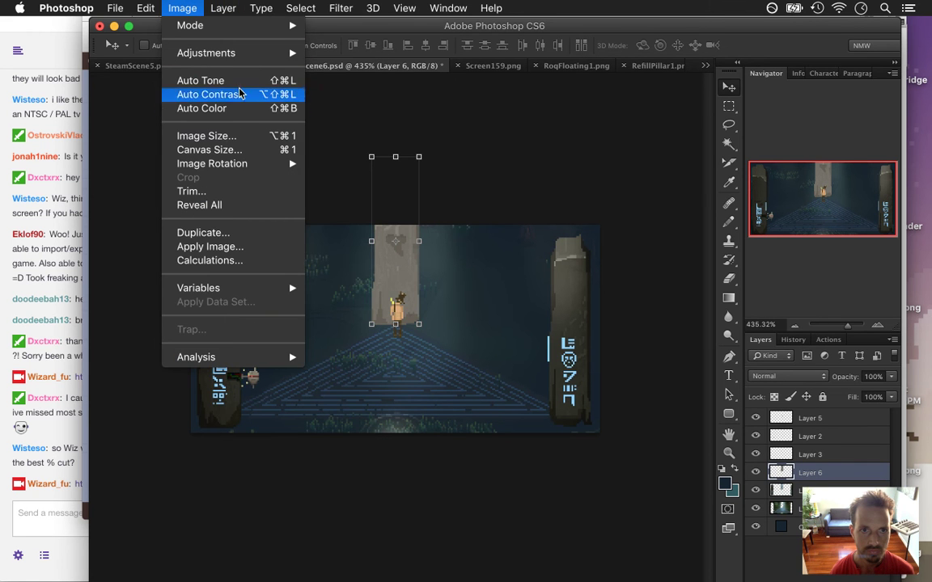
{"action": "mouse_move", "coordinate": [266, 54]}
{"action": "left_click", "coordinate": [373, 67]}
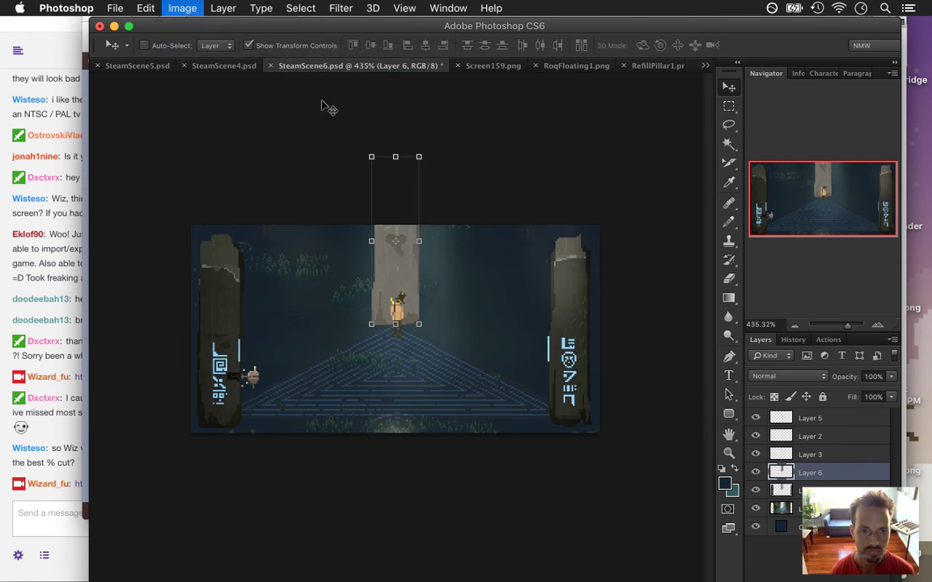
{"action": "left_click_drag", "start_coordinate": [638, 394], "coordinate": [683, 392]}
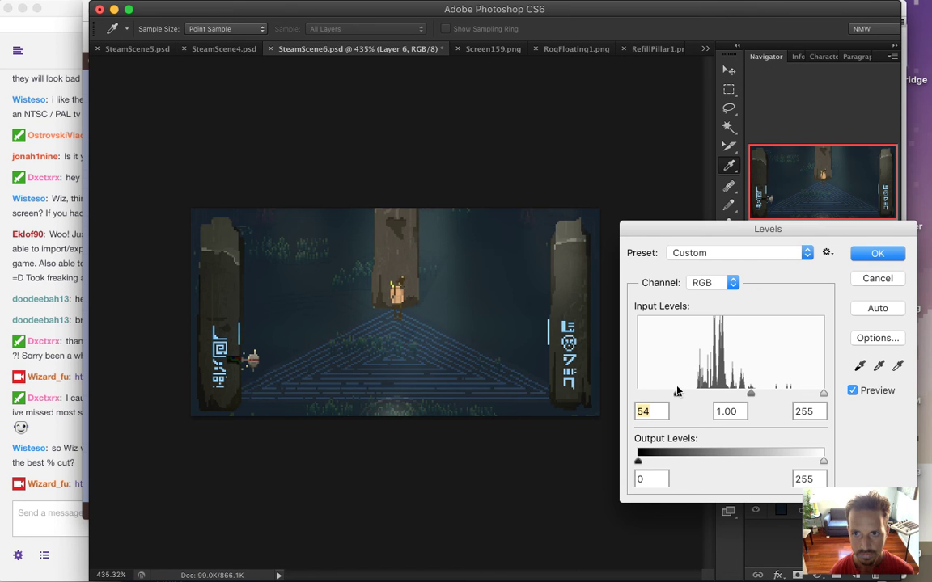
{"action": "left_click_drag", "start_coordinate": [677, 391], "coordinate": [676, 391]}
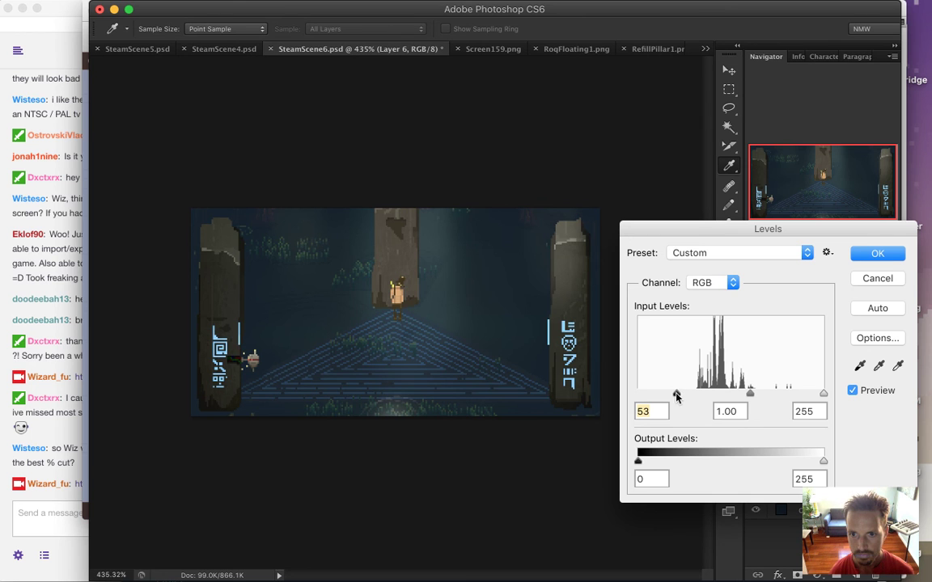
{"action": "left_click_drag", "start_coordinate": [678, 395], "coordinate": [679, 395]}
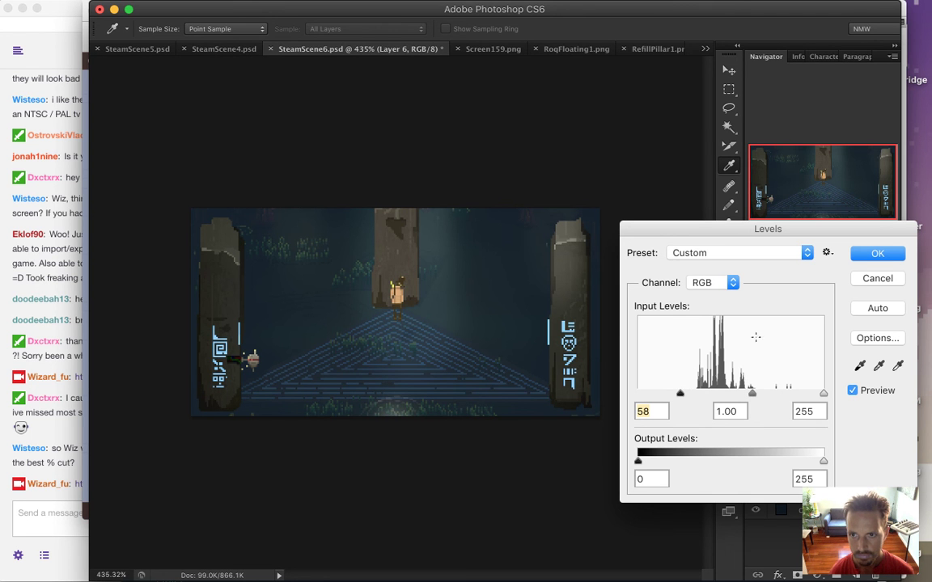
{"action": "left_click", "coordinate": [854, 254]}
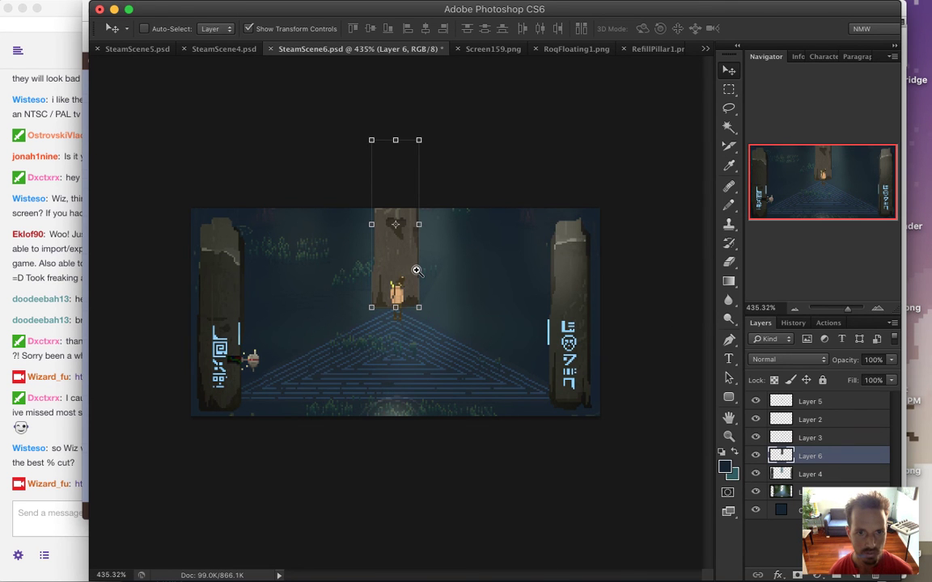
Step: Sample the light blue of the glowing line beside the right pillar's glyphs as the foreground colour
{"action": "left_click_drag", "start_coordinate": [399, 269], "coordinate": [460, 310]}
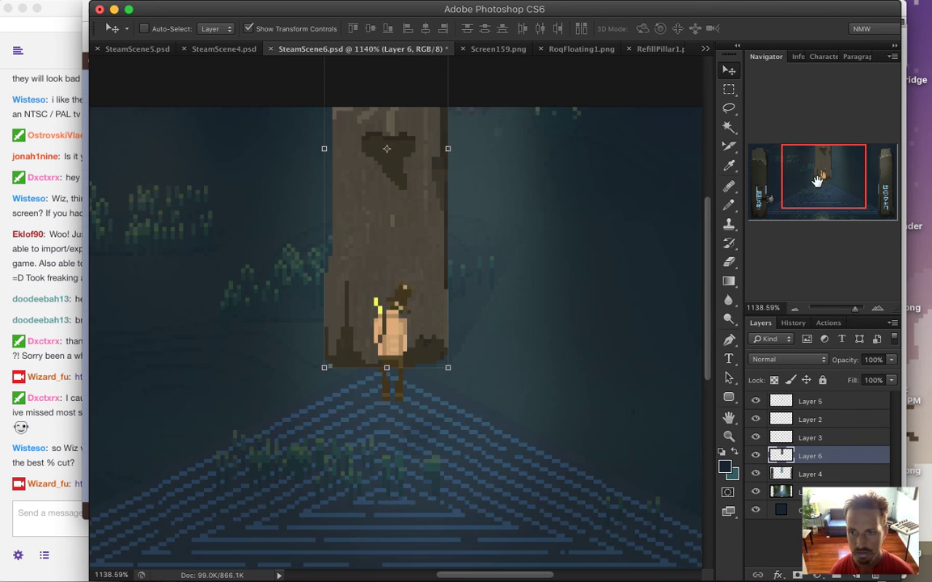
{"action": "scroll", "coordinate": [631, 331], "scroll_direction": "right", "scroll_amount": 5}
{"action": "scroll", "coordinate": [631, 332], "scroll_direction": "down", "scroll_amount": 2}
{"action": "key", "text": "i"}
{"action": "left_click", "coordinate": [567, 340]}
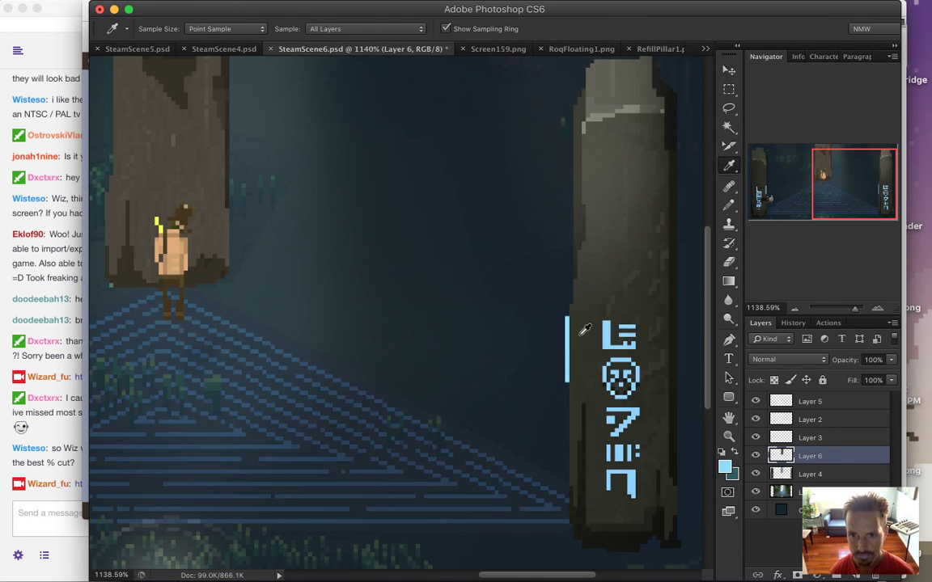
Step: Fill the dark triangular mark near the top of the central pillar with the light blue foreground colour using Paint Bucket
{"action": "left_click_drag", "start_coordinate": [841, 165], "coordinate": [818, 162]}
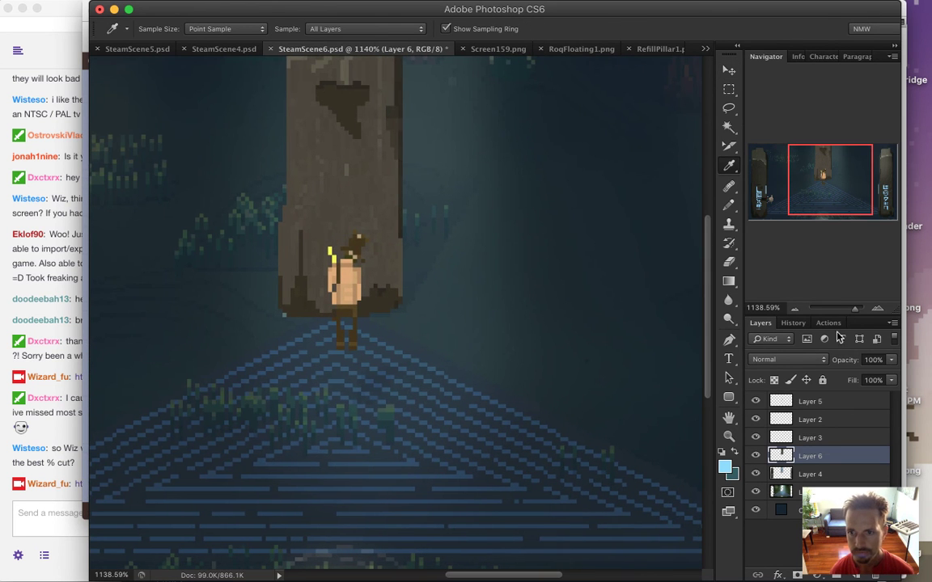
{"action": "left_click_drag", "start_coordinate": [308, 110], "coordinate": [466, 150]}
{"action": "scroll", "coordinate": [708, 226], "scroll_direction": "up", "scroll_amount": 2}
{"action": "scroll", "coordinate": [708, 226], "scroll_direction": "up", "scroll_amount": 2}
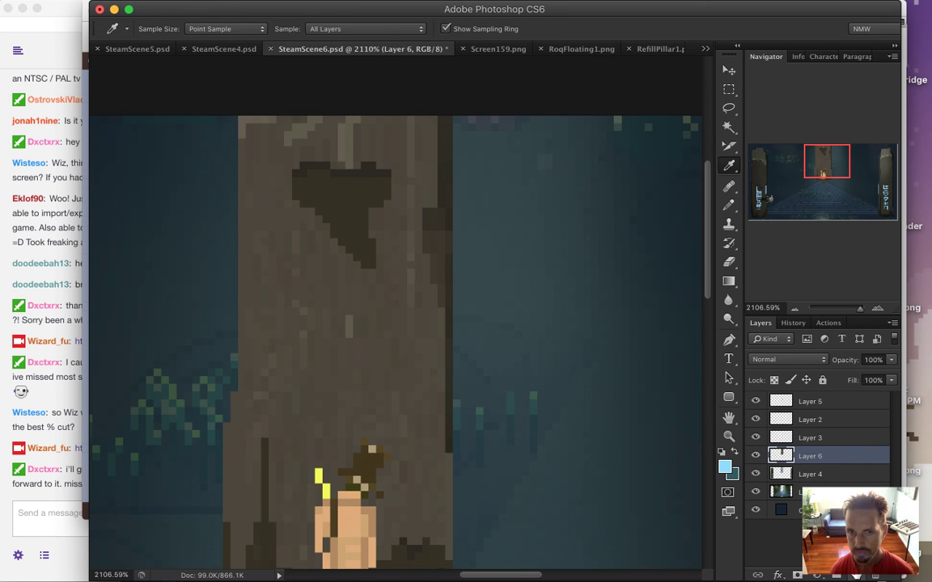
{"action": "key", "text": "g"}
{"action": "left_click", "coordinate": [349, 208]}
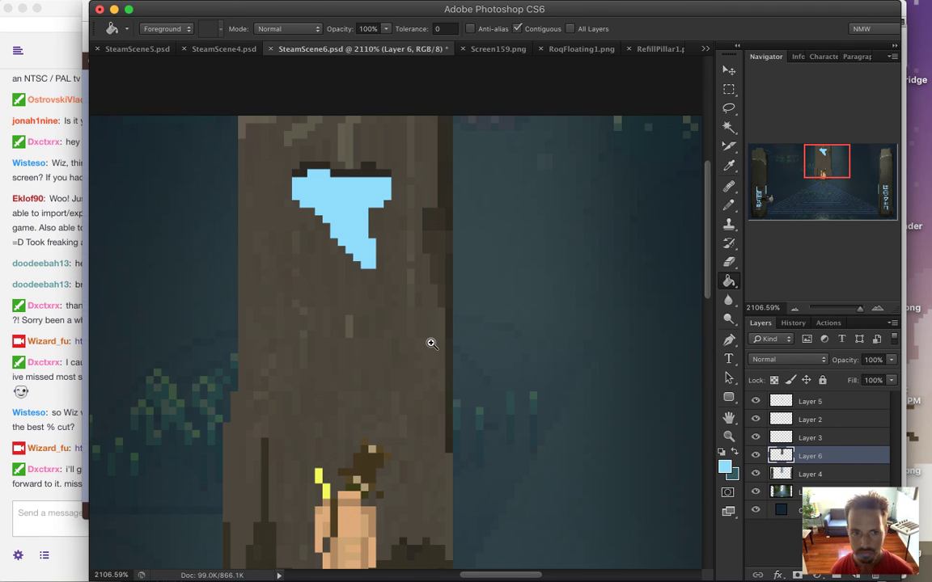
{"action": "left_click_drag", "start_coordinate": [431, 343], "coordinate": [252, 454]}
{"action": "left_click_drag", "start_coordinate": [338, 437], "coordinate": [360, 320]}
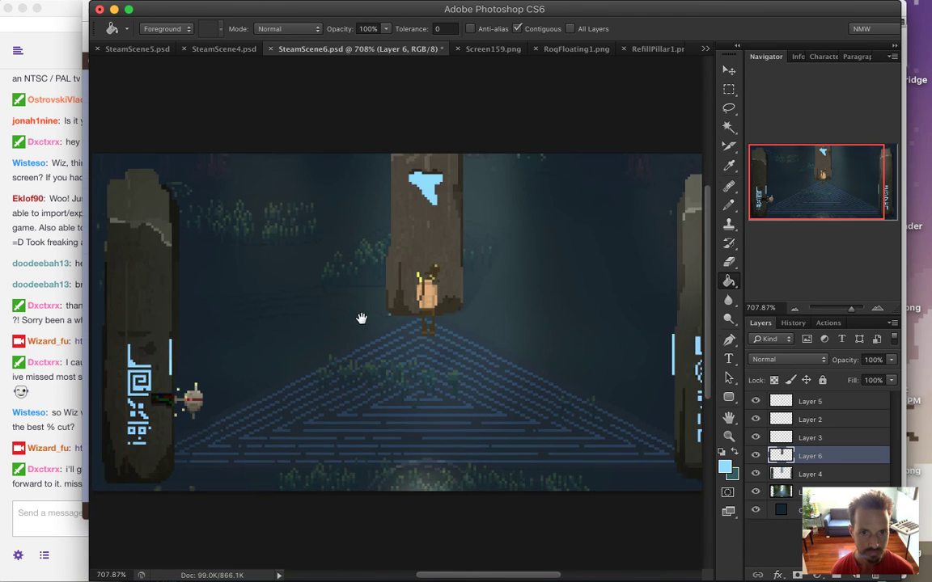
Step: Read the newest chat message about trying the alpha in the next few days, highlighting its text
{"action": "left_click", "coordinate": [80, 506]}
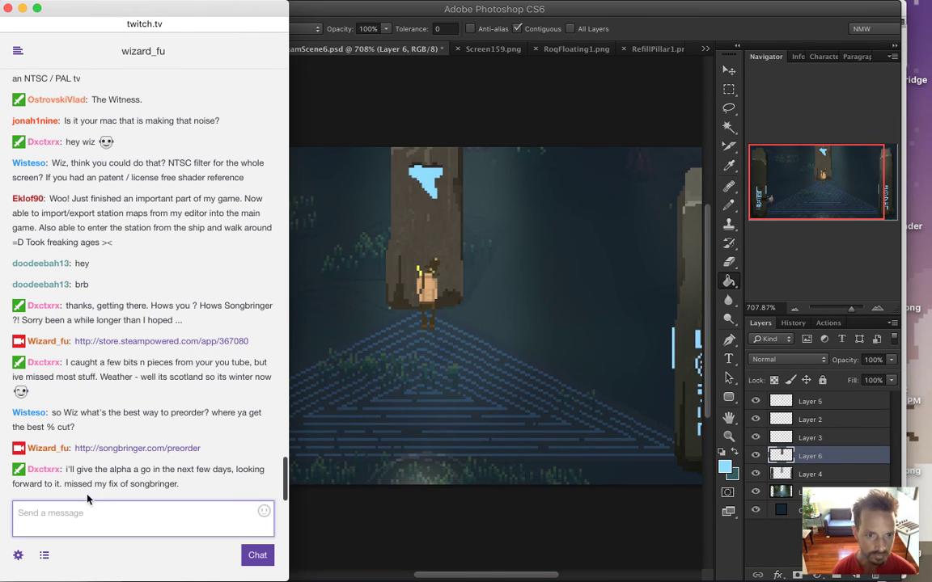
{"action": "left_click", "coordinate": [81, 472]}
{"action": "left_click_drag", "start_coordinate": [81, 471], "coordinate": [198, 485]}
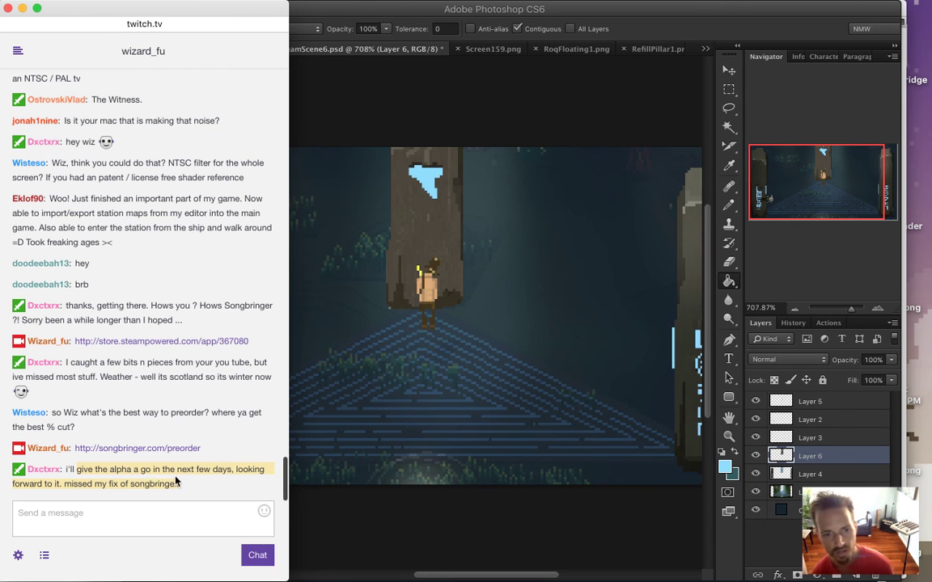
{"action": "left_click", "coordinate": [110, 463]}
{"action": "left_click_drag", "start_coordinate": [110, 470], "coordinate": [180, 484]}
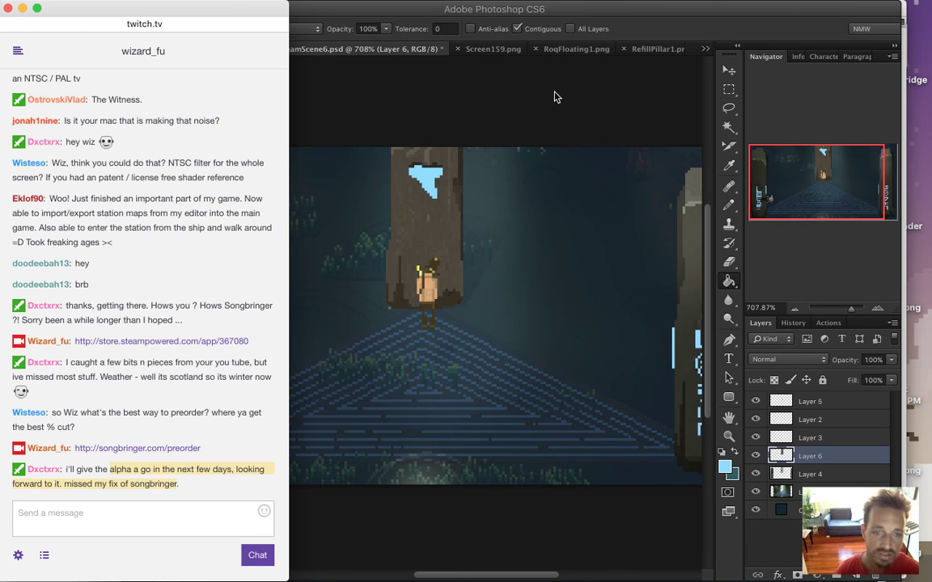
Step: Return to SteamScene6.psd and raise the opacity of the background artwork on Layer 1 to 100%
{"action": "left_click", "coordinate": [655, 30]}
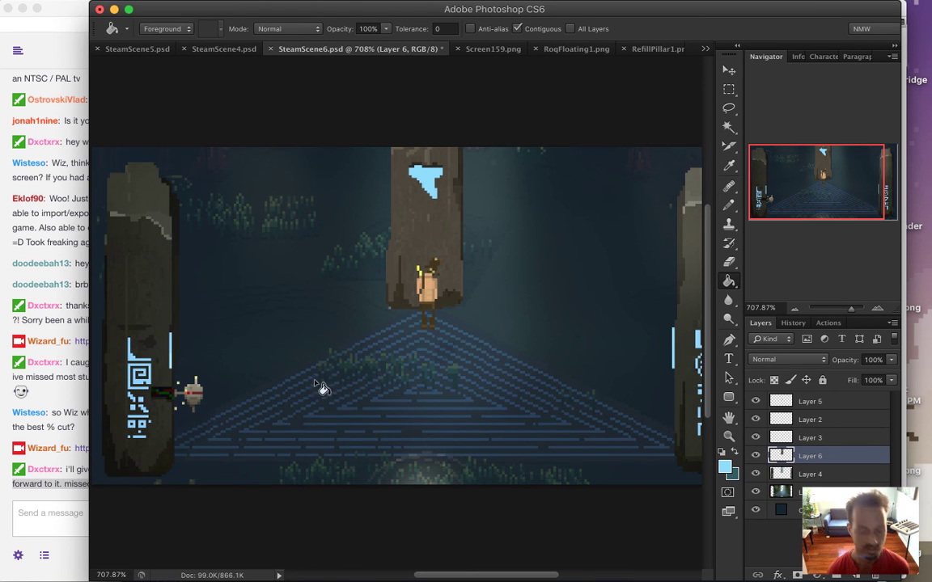
{"action": "left_click", "coordinate": [393, 315], "text": "ctrl"}
{"action": "left_click", "coordinate": [389, 307], "text": "ctrl"}
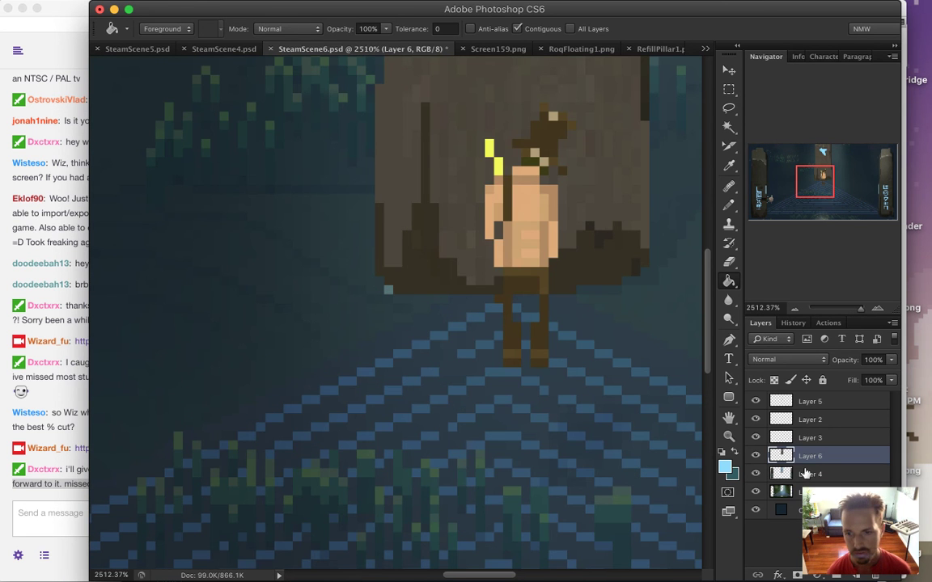
{"action": "left_click", "coordinate": [778, 491]}
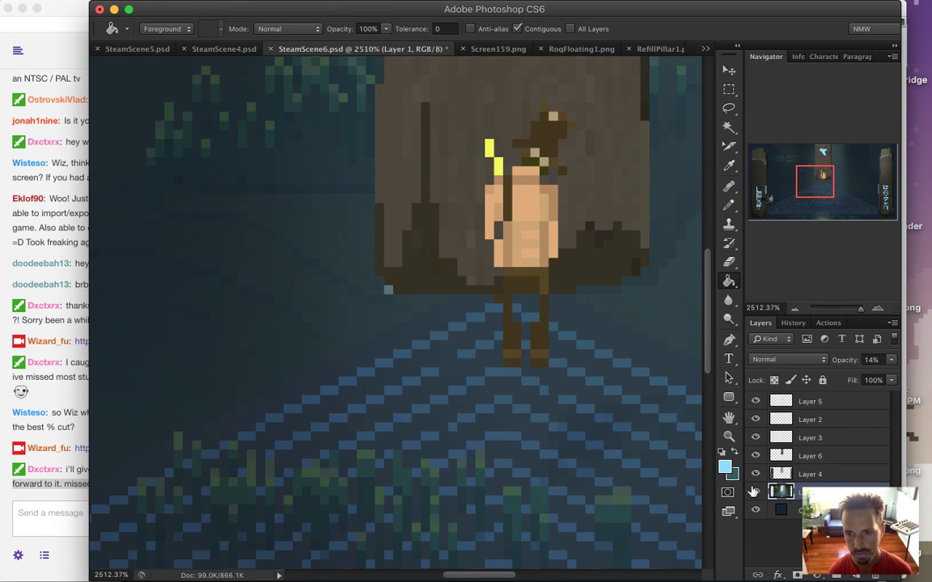
{"action": "left_click", "coordinate": [890, 360]}
{"action": "left_click_drag", "start_coordinate": [820, 374], "coordinate": [898, 373]}
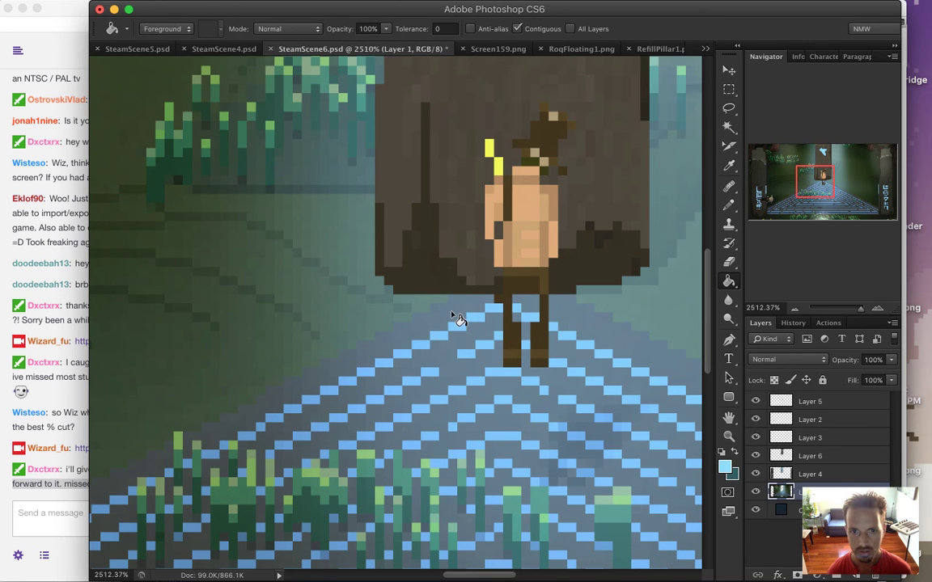
Step: Try to patch the odd pixel at the central pillar's lower-left corner with a sampled grey-green using the Pencil, with Layer 4 temporarily hidden
{"action": "left_click", "coordinate": [756, 474]}
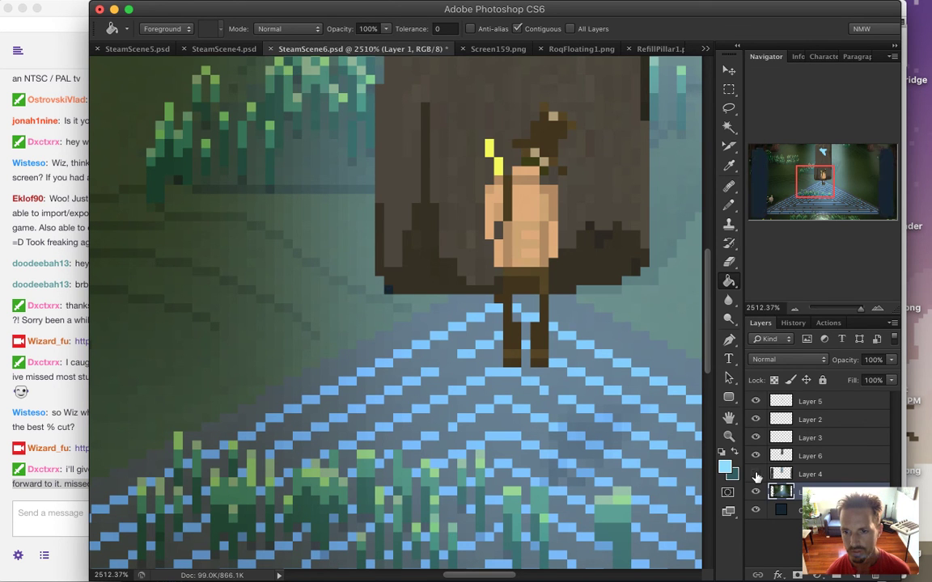
{"action": "key", "text": "i"}
{"action": "left_click", "coordinate": [337, 266]}
{"action": "key", "text": "b"}
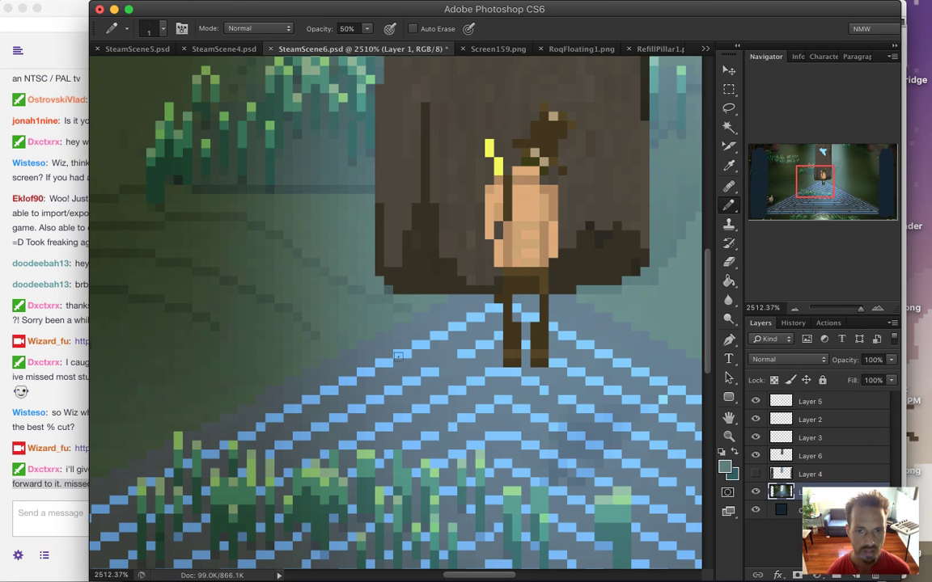
{"action": "left_click", "coordinate": [755, 475]}
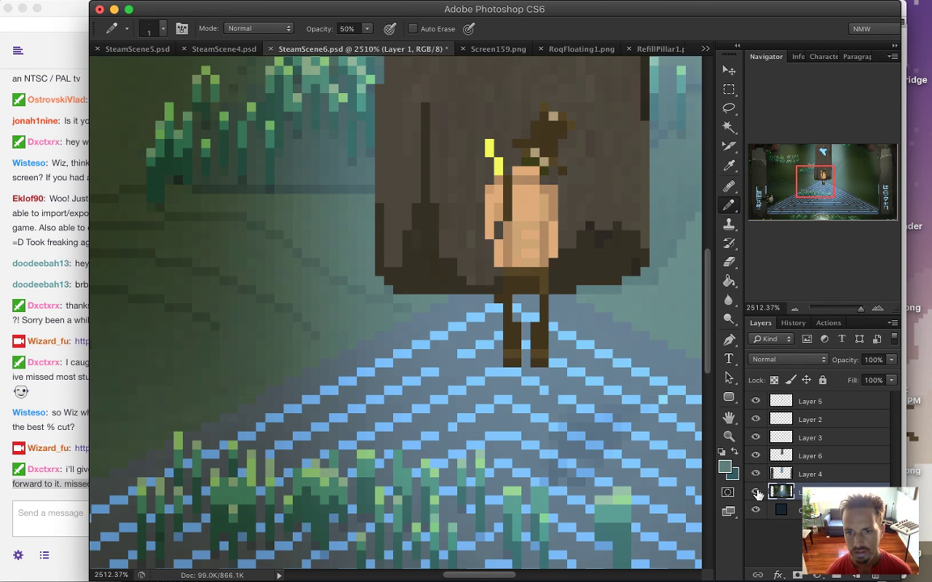
Step: Lower the opacity of Layer 1 to 12% and compare the scene with that layer hidden and shown
{"action": "left_click", "coordinate": [890, 360]}
{"action": "left_click", "coordinate": [838, 378]}
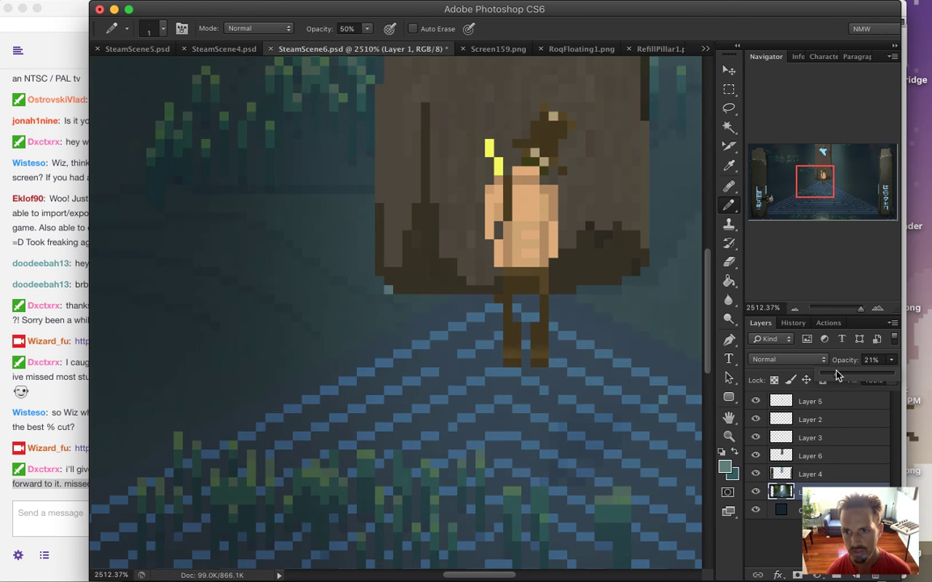
{"action": "left_click_drag", "start_coordinate": [838, 375], "coordinate": [829, 375]}
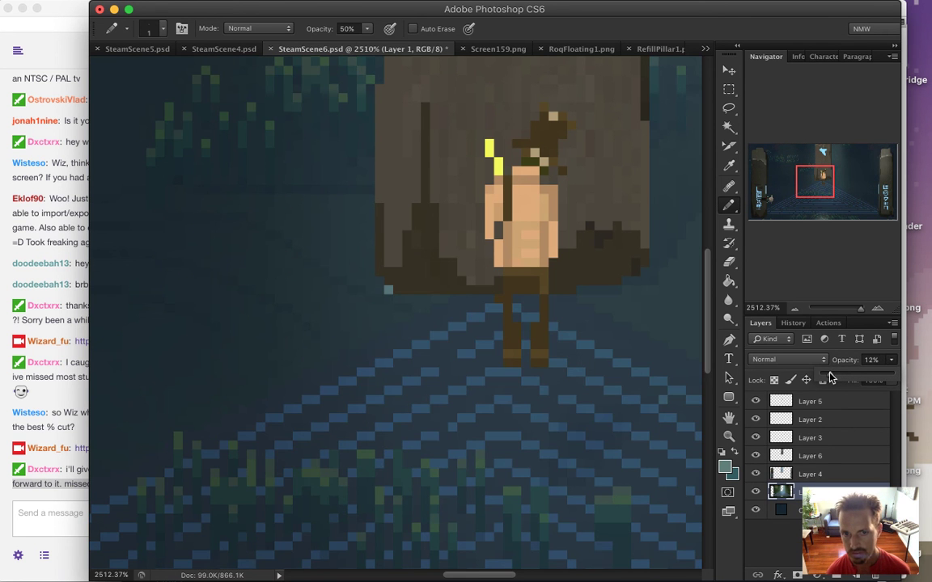
{"action": "left_click", "coordinate": [756, 492]}
{"action": "left_click", "coordinate": [757, 492]}
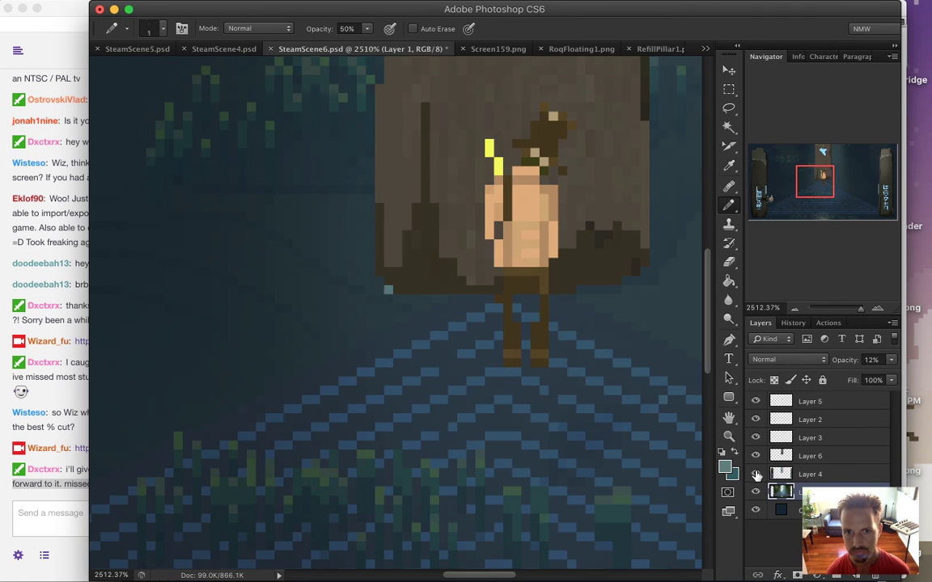
Step: Remove the stray light pixel at the central pillar's lower-left corner with the Eraser and check Layer 6 by toggling its visibility
{"action": "left_click", "coordinate": [777, 473]}
{"action": "key", "text": "e"}
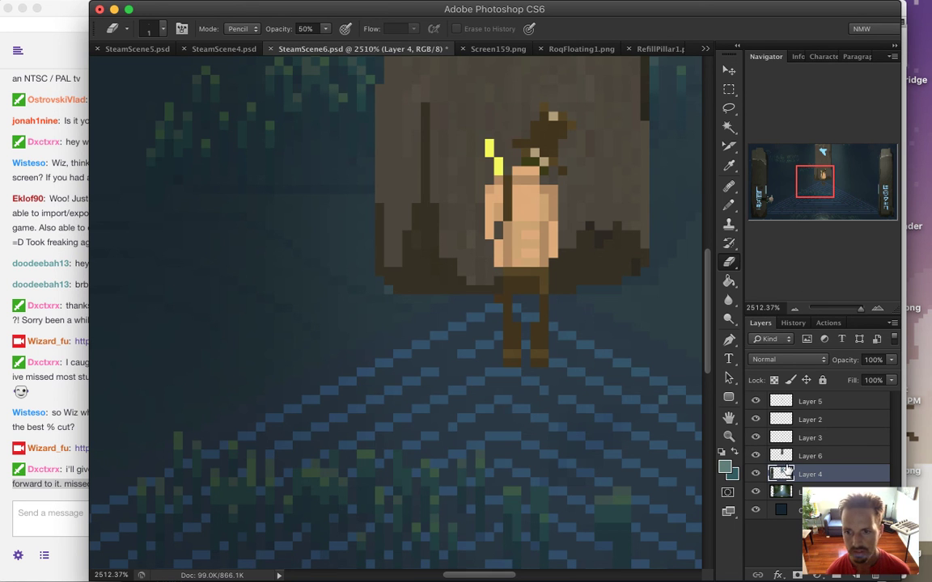
{"action": "left_click", "coordinate": [781, 494]}
{"action": "left_click", "coordinate": [756, 458]}
{"action": "left_click", "coordinate": [756, 457]}
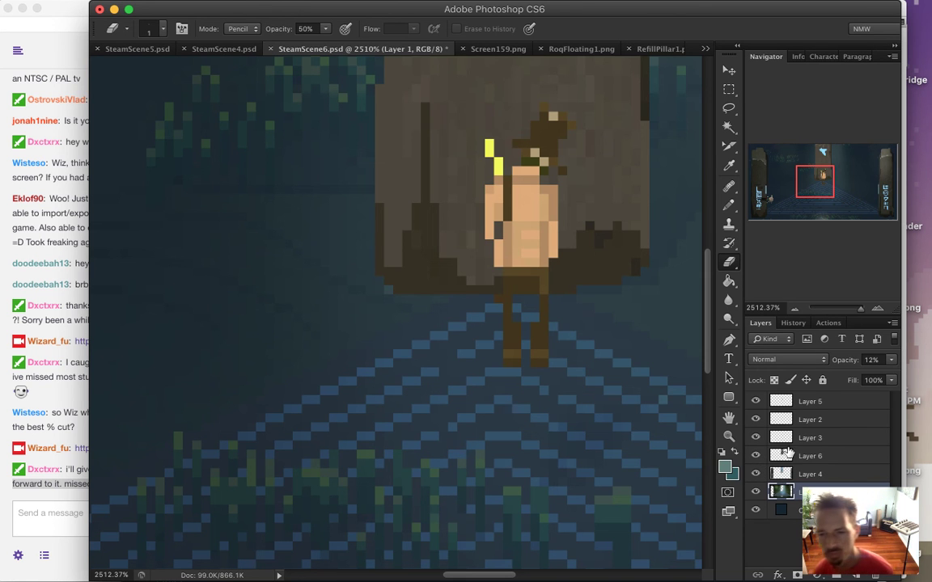
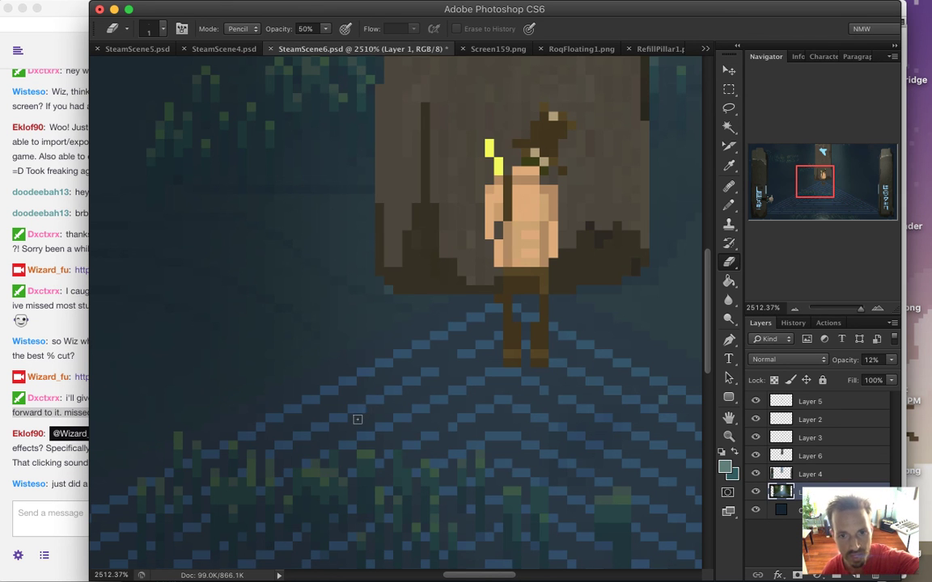
Step: Read the newest chat messages about the dungeon-door unlocking sound and the preorder, highlighting their text
{"action": "left_click", "coordinate": [65, 464]}
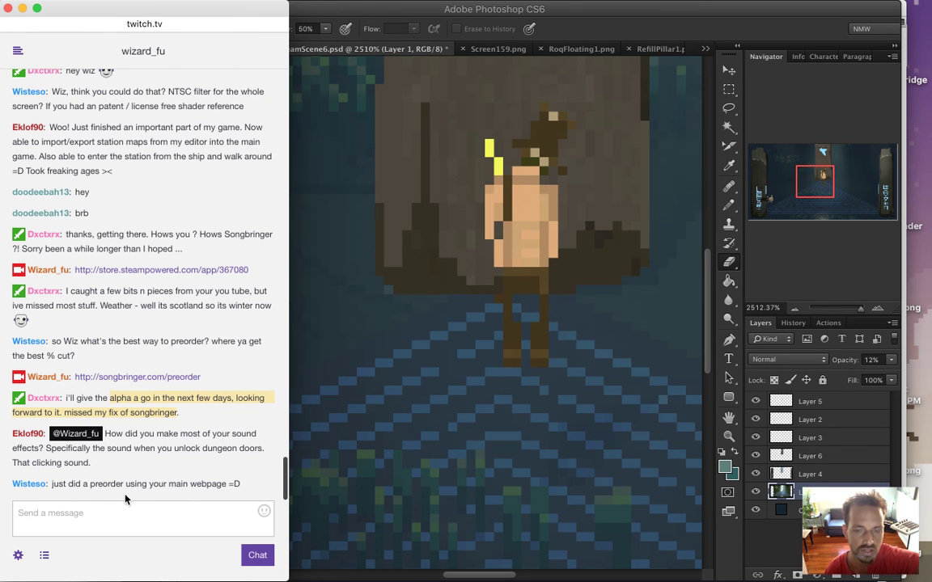
{"action": "left_click", "coordinate": [110, 435]}
{"action": "left_click", "coordinate": [121, 445]}
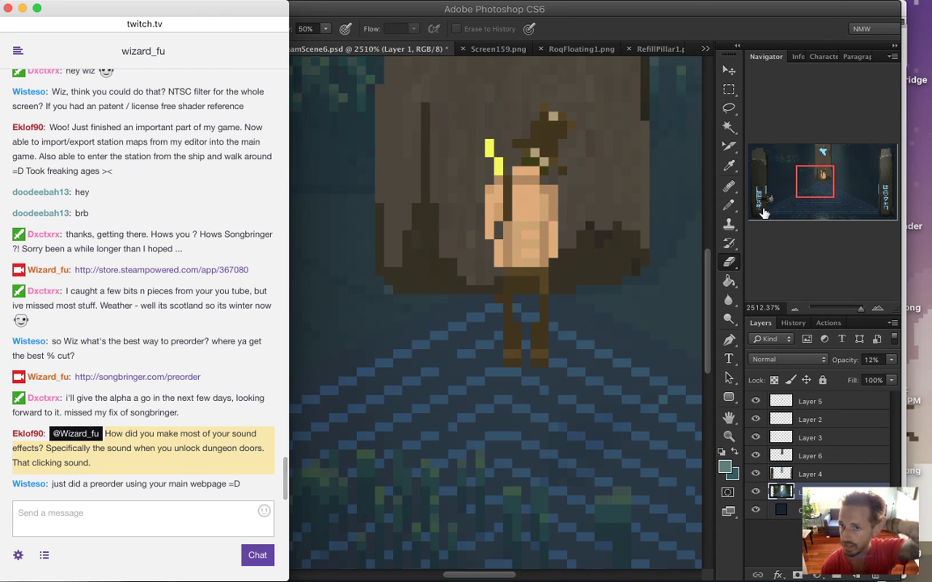
{"action": "mouse_move", "coordinate": [931, 125]}
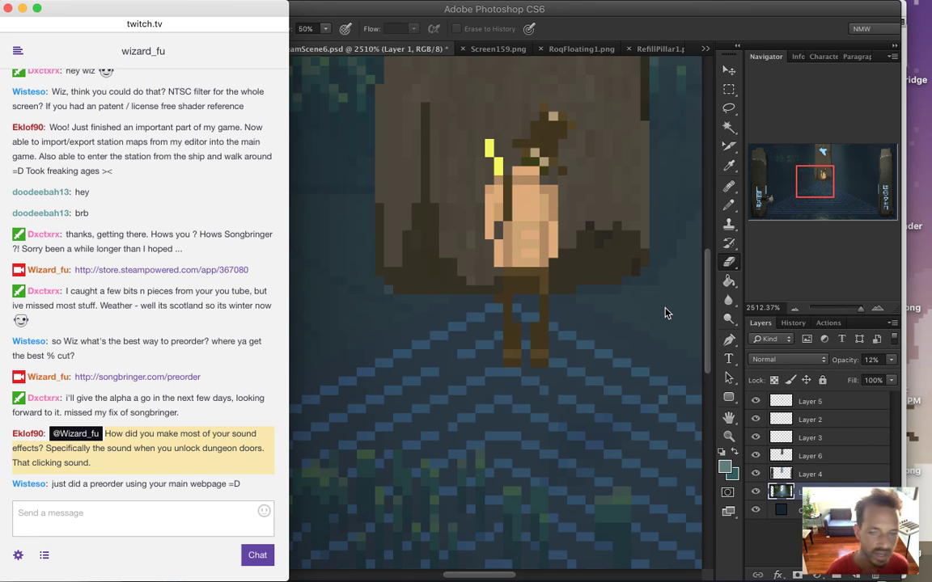
{"action": "mouse_move", "coordinate": [917, 142]}
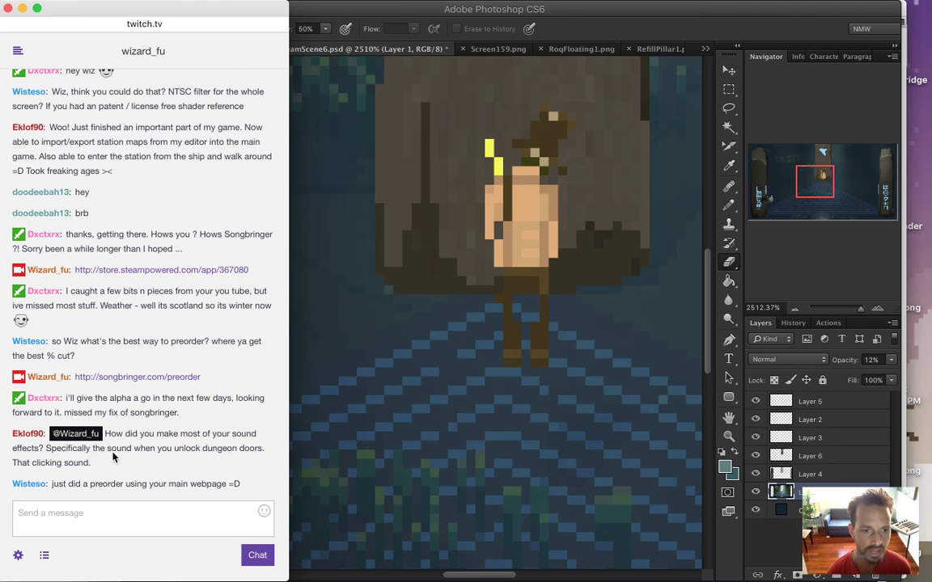
{"action": "left_click_drag", "start_coordinate": [87, 448], "coordinate": [253, 449]}
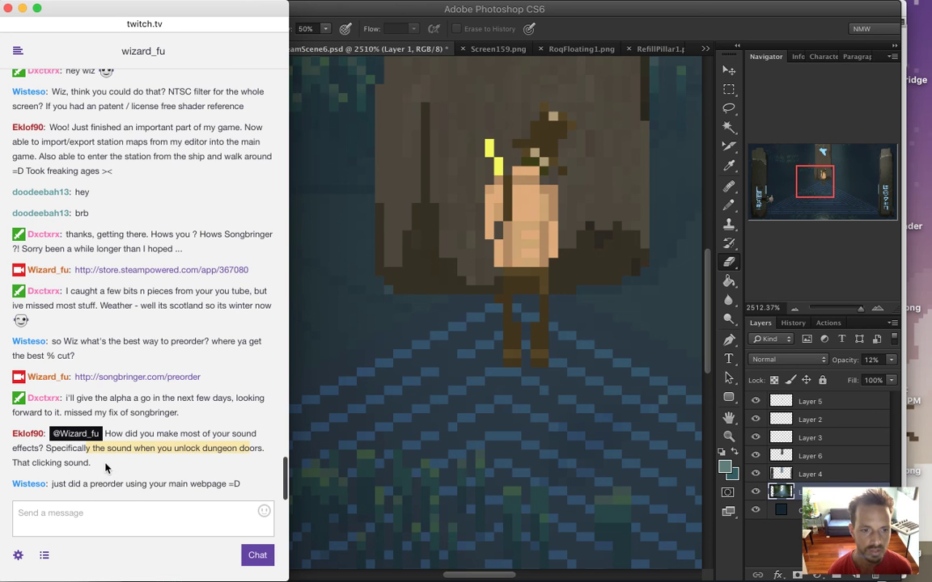
{"action": "left_click_drag", "start_coordinate": [59, 484], "coordinate": [200, 488]}
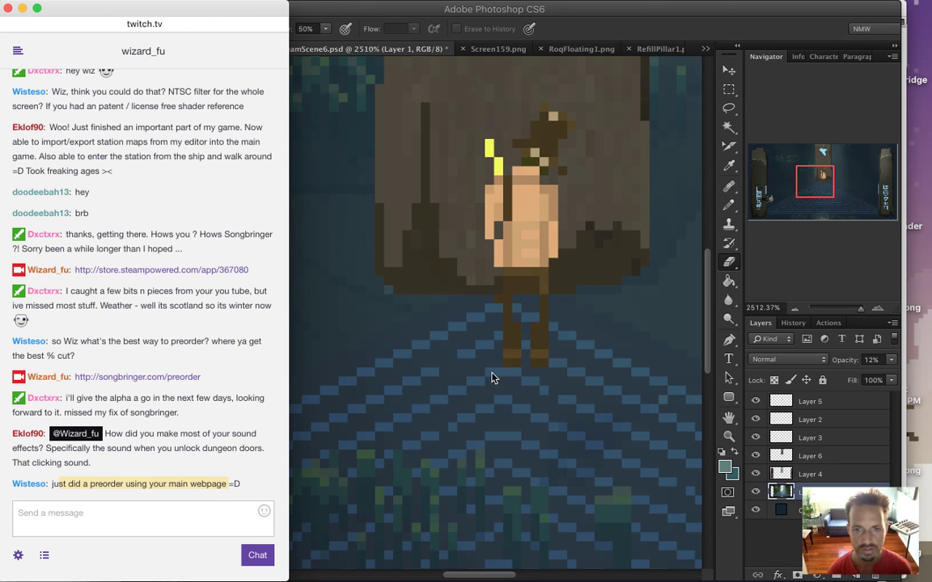
Step: Return to SteamScene6.psd, toggle the visibility of Layer 4 and Layer 1 to compare them, and leave Layer 4 hidden
{"action": "left_click", "coordinate": [696, 311]}
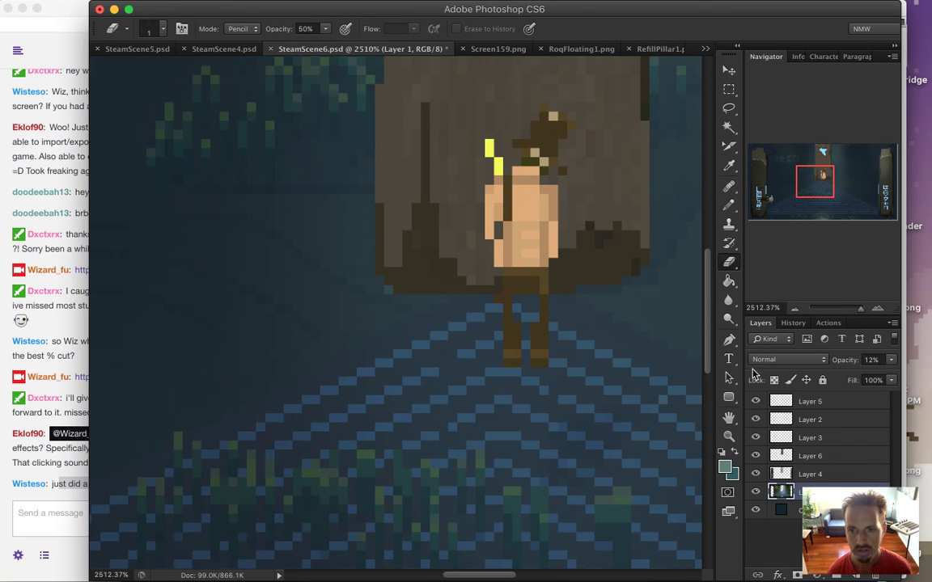
{"action": "left_click", "coordinate": [781, 474]}
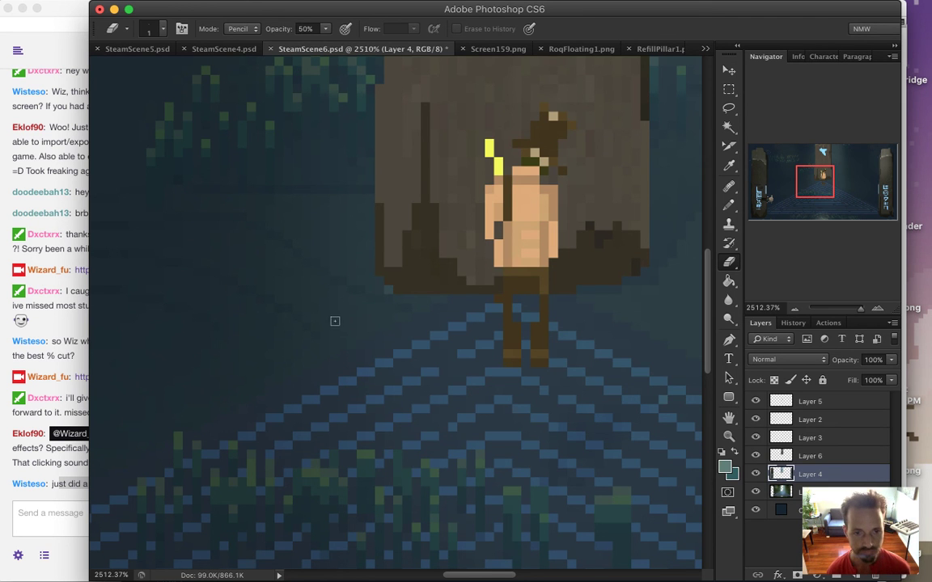
{"action": "left_click", "coordinate": [755, 473]}
{"action": "left_click", "coordinate": [756, 475]}
{"action": "left_click", "coordinate": [756, 475]}
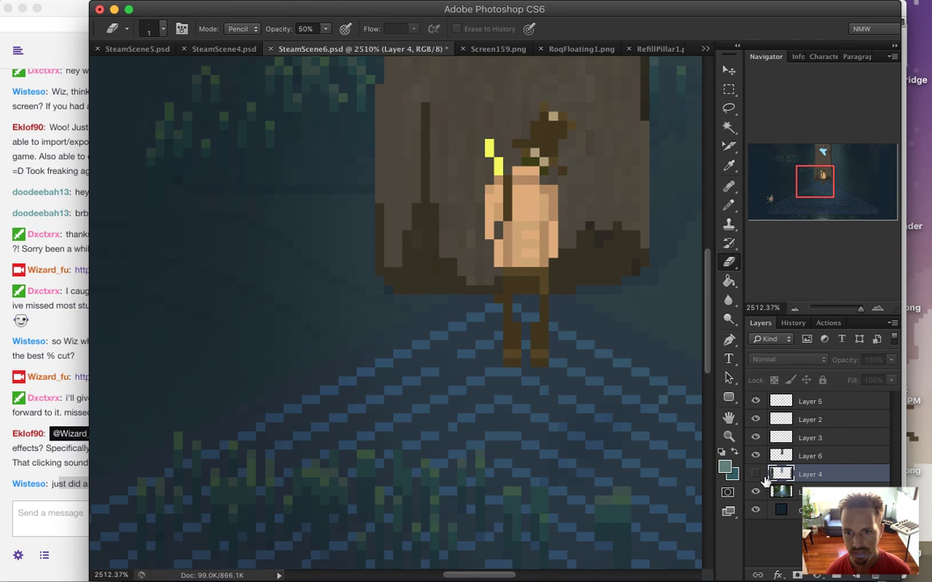
{"action": "left_click", "coordinate": [756, 493]}
{"action": "left_click", "coordinate": [757, 493]}
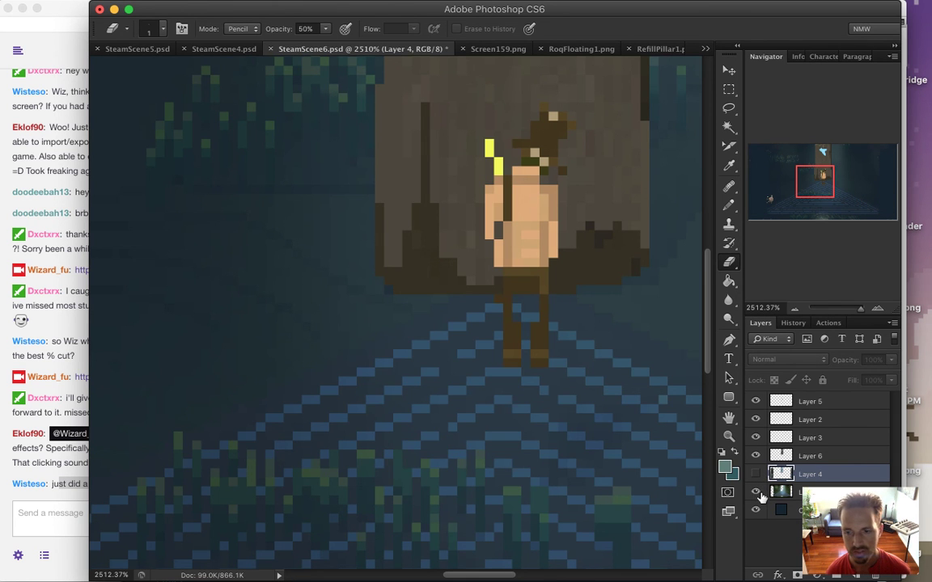
Step: Raise the opacity of Layer 1 to 100% and hide the dark blue layer beneath it
{"action": "left_click", "coordinate": [817, 492]}
{"action": "left_click", "coordinate": [890, 359]}
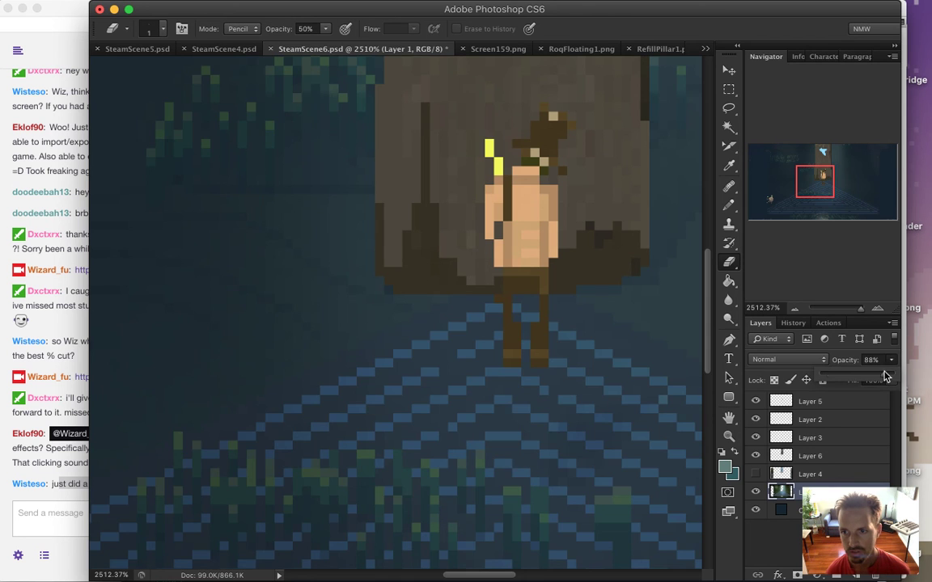
{"action": "left_click_drag", "start_coordinate": [884, 375], "coordinate": [893, 391]}
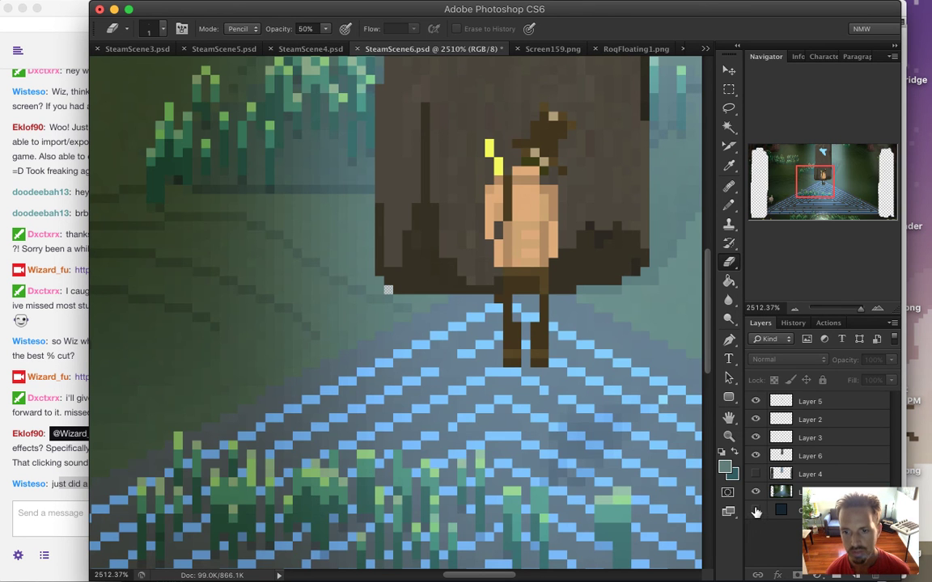
Step: Fill the transparent pixel at the central pillar's lower-left corner on Layer 1 with sampled grey-green, using the Pencil at 100% opacity
{"action": "key", "text": "i"}
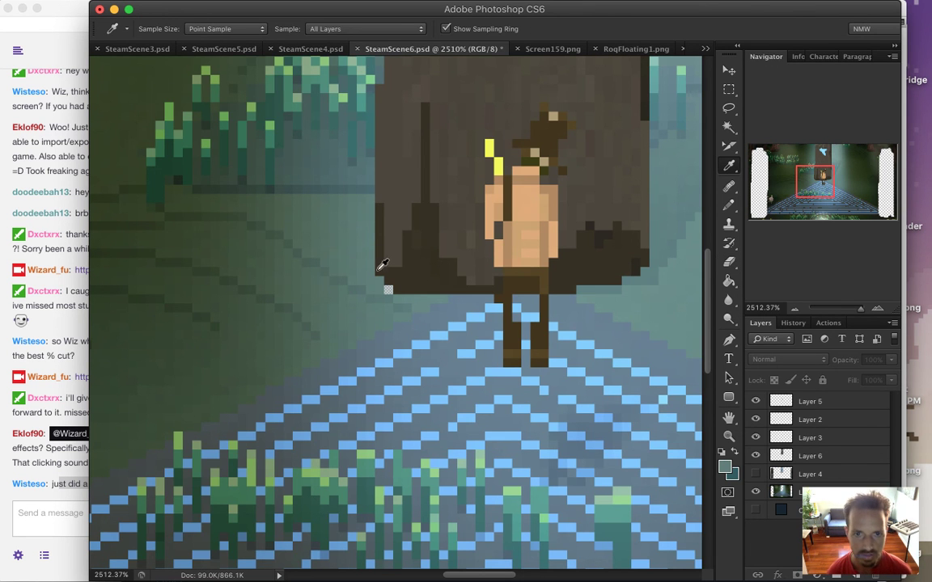
{"action": "left_click", "coordinate": [339, 265]}
{"action": "key", "text": "b"}
{"action": "left_click", "coordinate": [387, 292]}
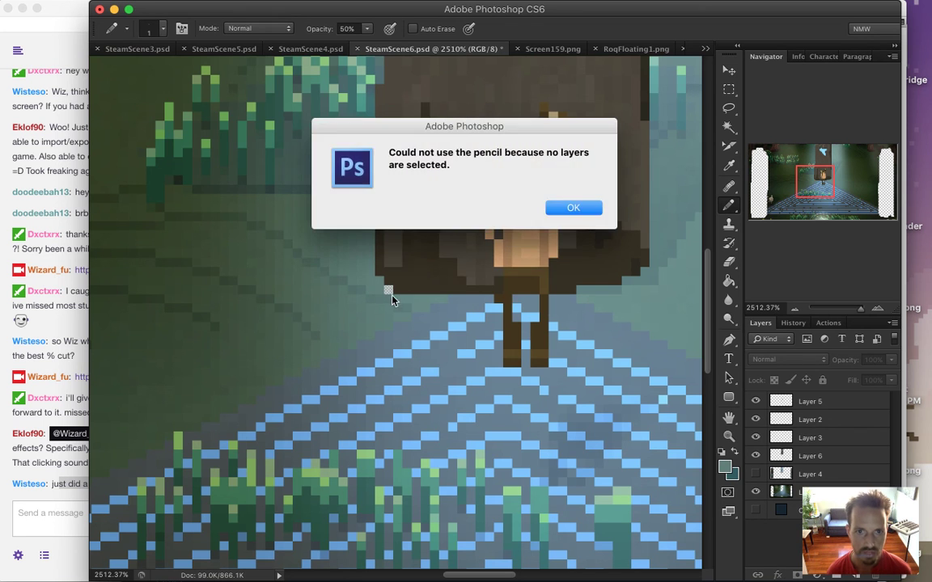
{"action": "left_click", "coordinate": [573, 208]}
{"action": "left_click", "coordinate": [775, 488]}
{"action": "left_click", "coordinate": [386, 291]}
{"action": "key", "text": "0"}
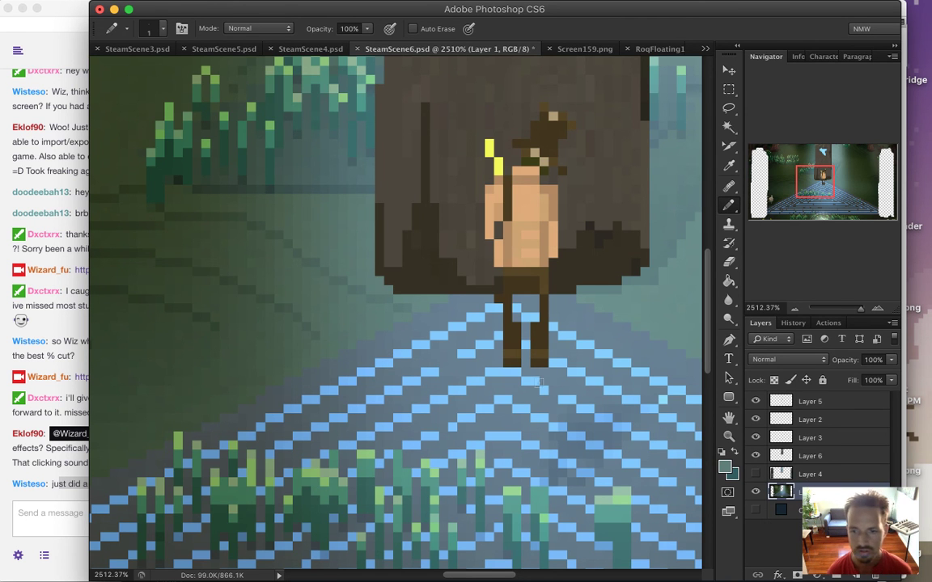
Step: Show the dark blue bottom layer again and lower the opacity of Layer 1 to 20%
{"action": "left_click", "coordinate": [755, 510]}
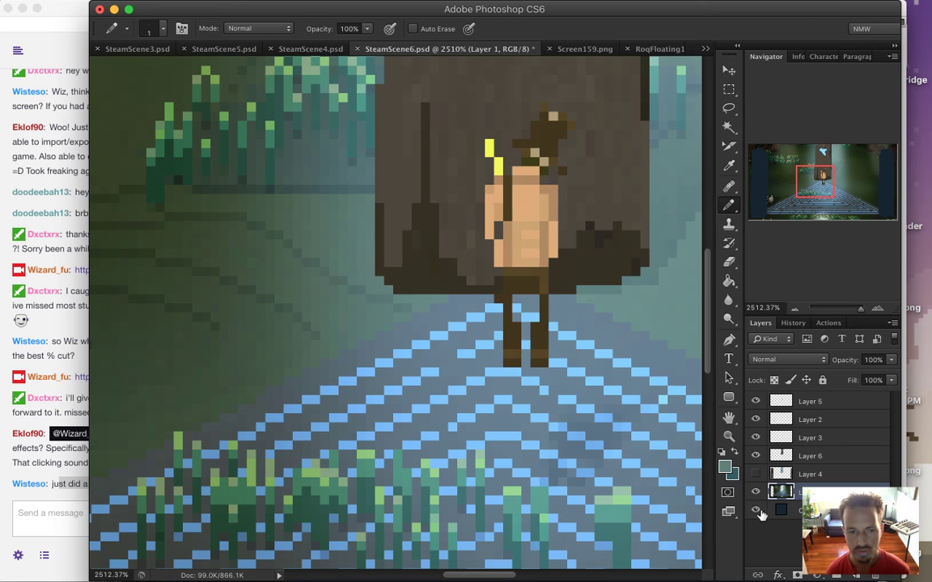
{"action": "left_click", "coordinate": [890, 360]}
{"action": "left_click_drag", "start_coordinate": [872, 376], "coordinate": [838, 377]}
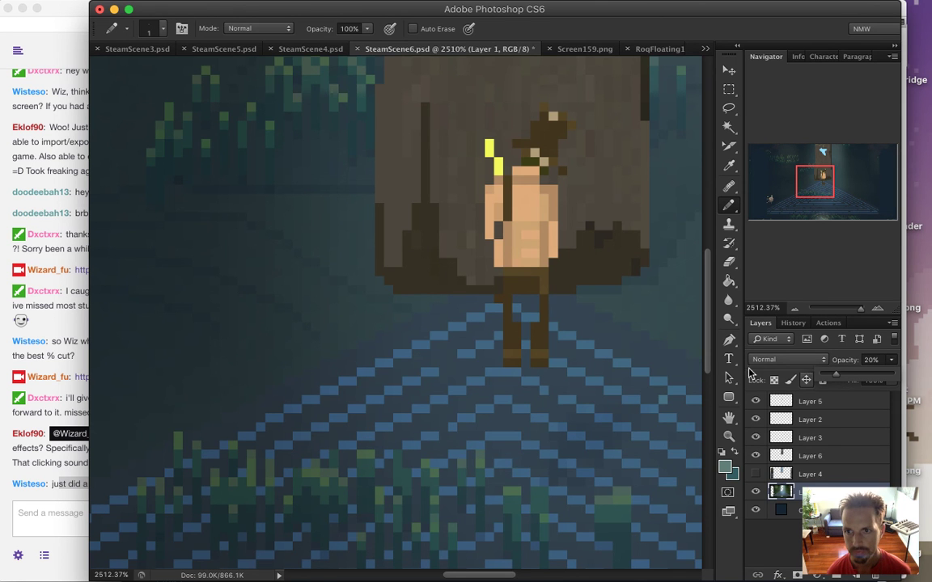
Step: Show Layer 4 with the side pillars again and save the document
{"action": "left_click_drag", "start_coordinate": [429, 277], "coordinate": [390, 289]}
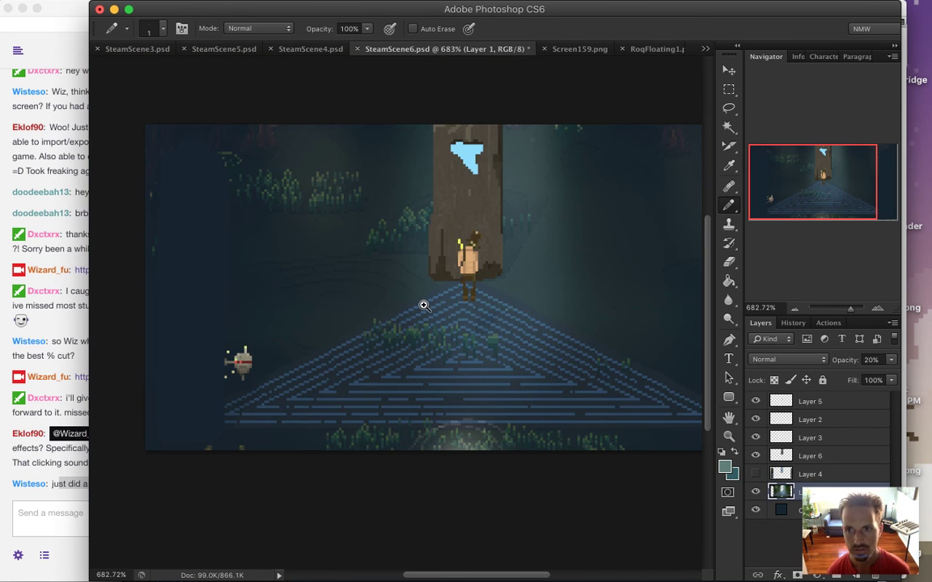
{"action": "left_click", "coordinate": [755, 474]}
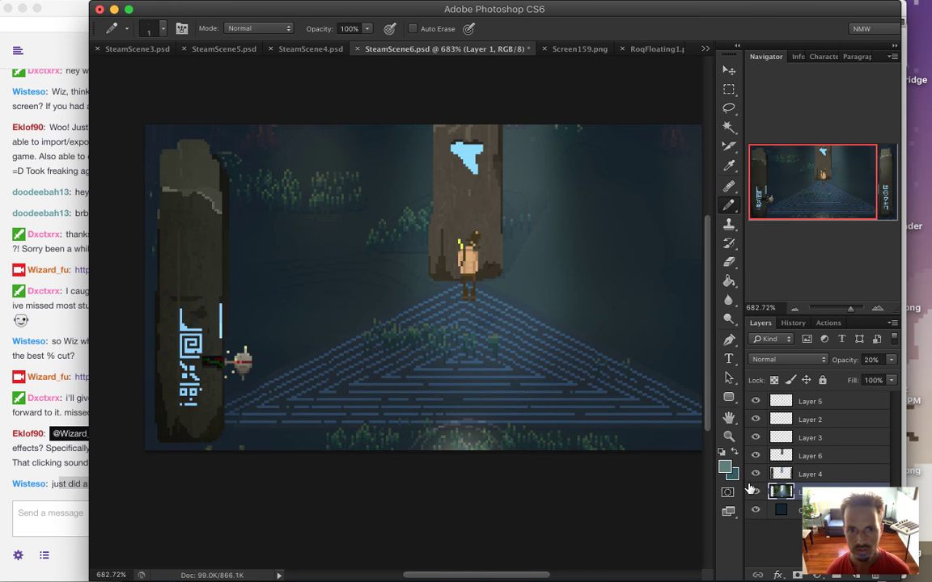
{"action": "key", "text": "super+s"}
{"action": "left_click_drag", "start_coordinate": [511, 328], "coordinate": [516, 381]}
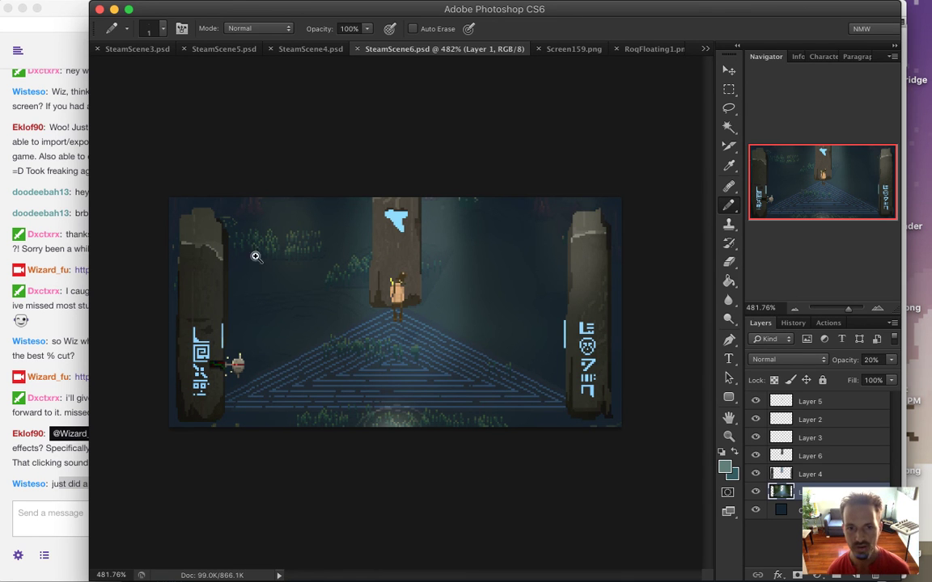
Step: Raise the opacity of the background artwork on Layer 1 to 34%
{"action": "left_click", "coordinate": [890, 361]}
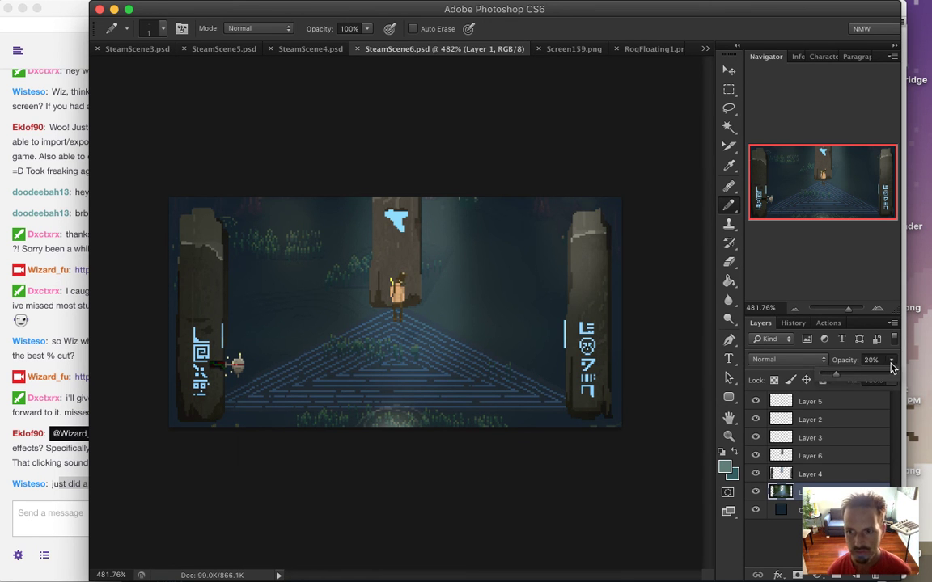
{"action": "mouse_move", "coordinate": [835, 375]}
{"action": "left_mouse_down"}
{"action": "mouse_move", "coordinate": [804, 385]}
{"action": "mouse_move", "coordinate": [851, 380]}
{"action": "left_mouse_up"}
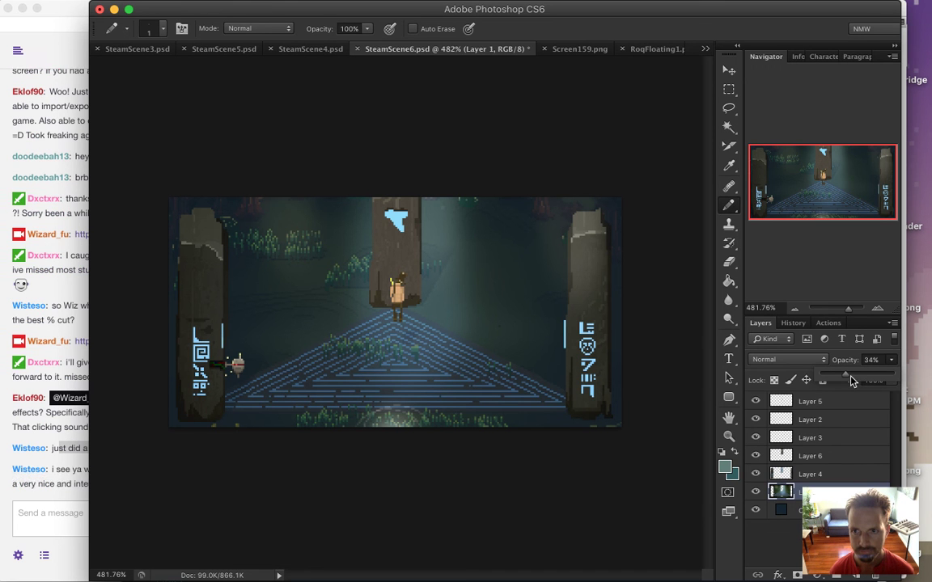
{"action": "key", "text": "Return"}
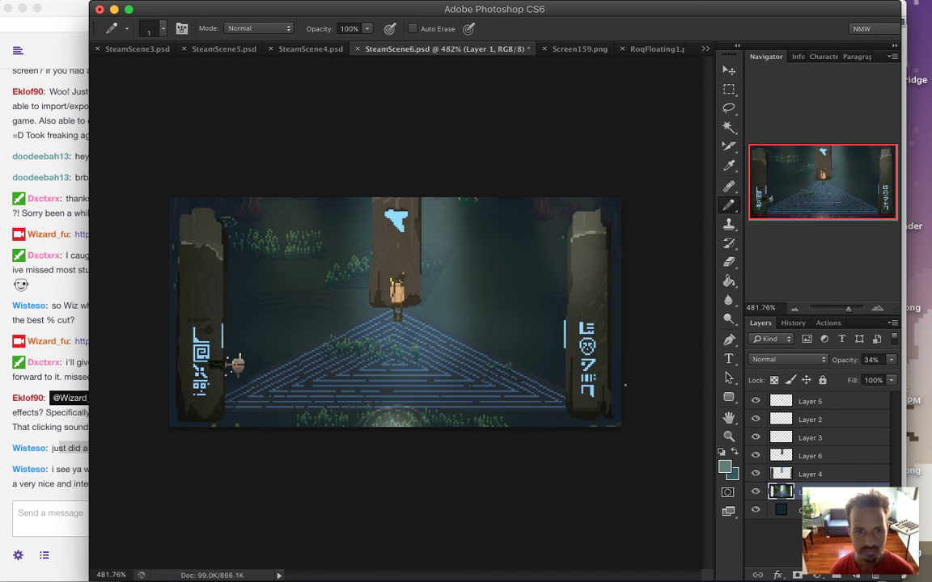
Step: Read the newest chat message praising the work on the game, highlighting its text, and return to SteamScene6.psd
{"action": "left_click", "coordinate": [86, 526]}
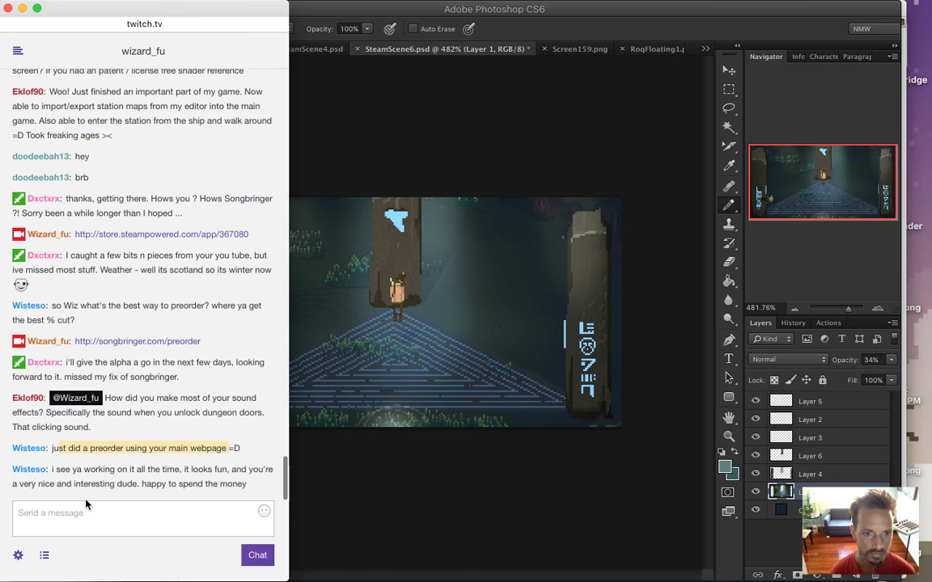
{"action": "left_click_drag", "start_coordinate": [56, 471], "coordinate": [138, 484]}
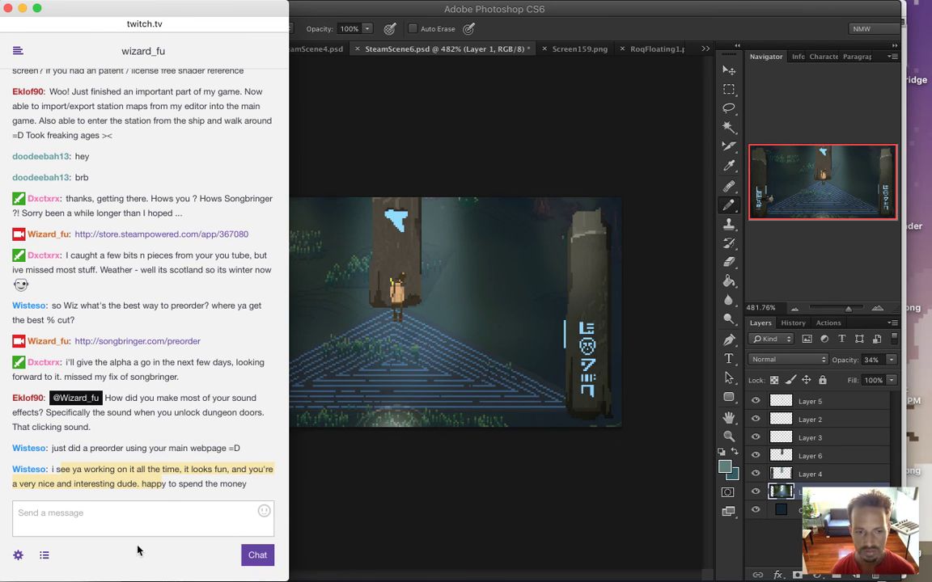
{"action": "left_click", "coordinate": [426, 483]}
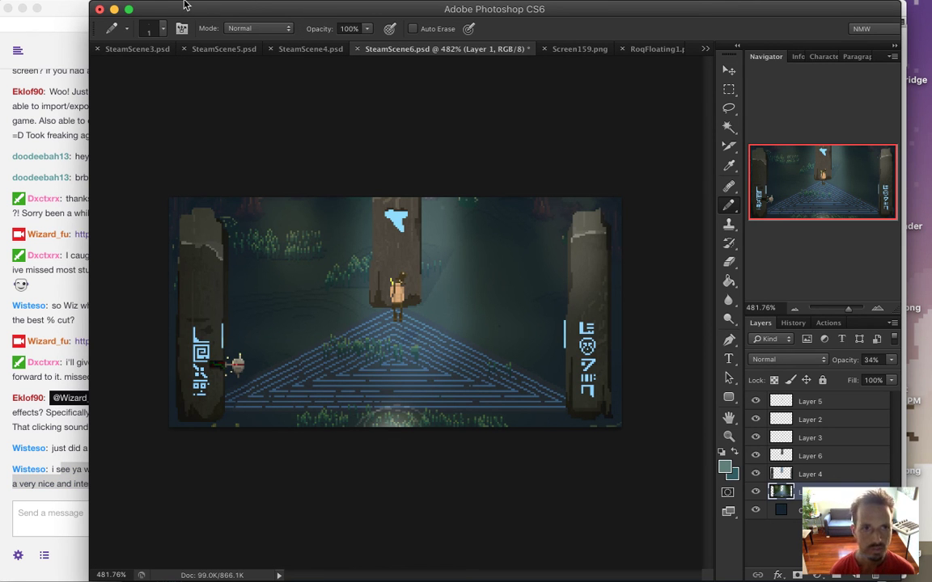
Step: Add a reveal-all layer mask to the background artwork on Layer 1
{"action": "mouse_move", "coordinate": [191, 5]}
{"action": "left_click", "coordinate": [222, 8]}
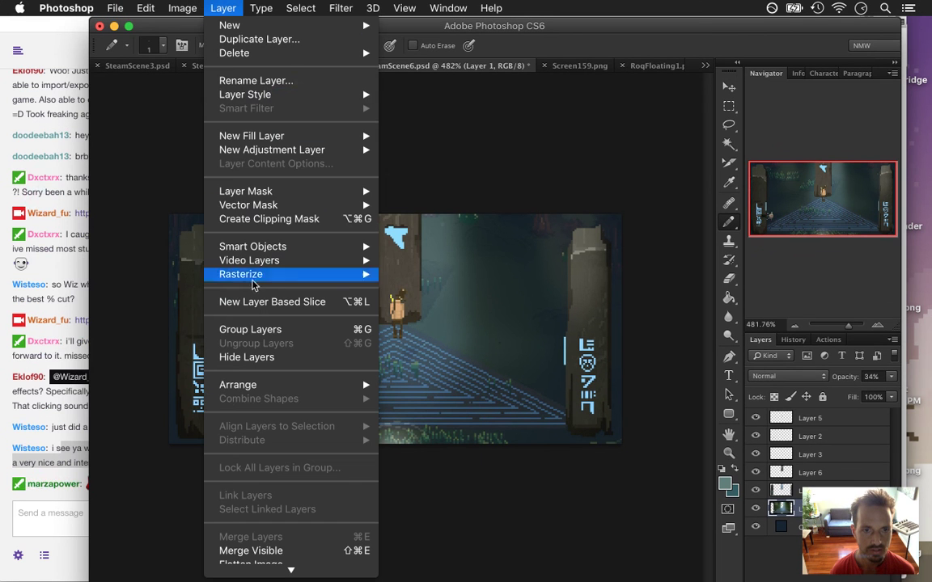
{"action": "mouse_move", "coordinate": [299, 191]}
{"action": "left_click", "coordinate": [411, 191]}
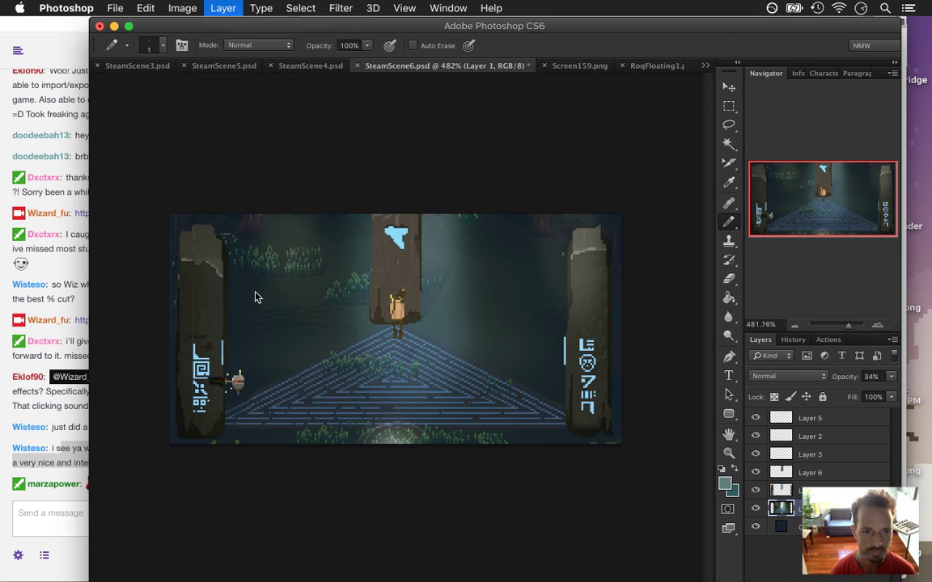
Step: Look at the newest emote message in the stream chat and return to SteamScene6.psd
{"action": "left_click", "coordinate": [38, 497]}
{"action": "left_click_drag", "start_coordinate": [38, 497], "coordinate": [101, 485]}
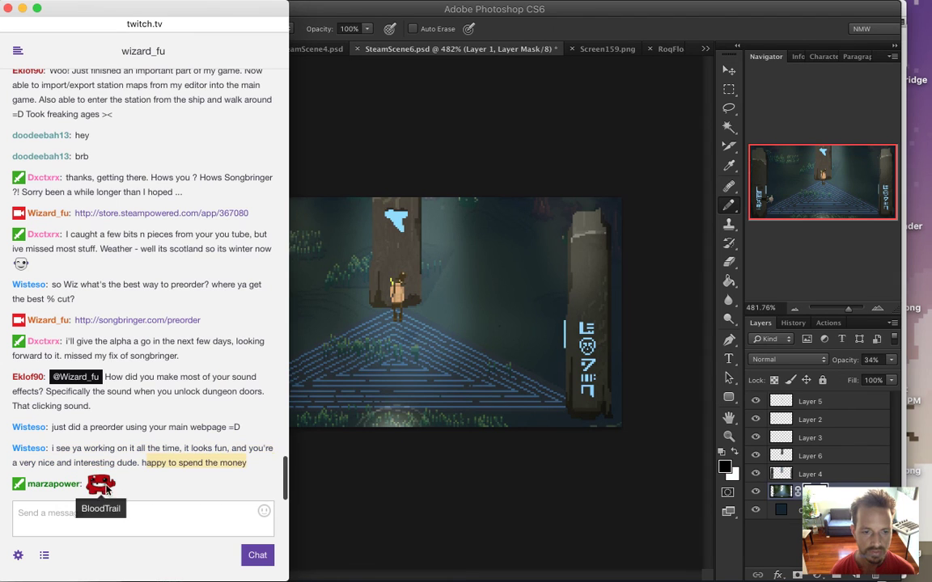
{"action": "left_click", "coordinate": [451, 504]}
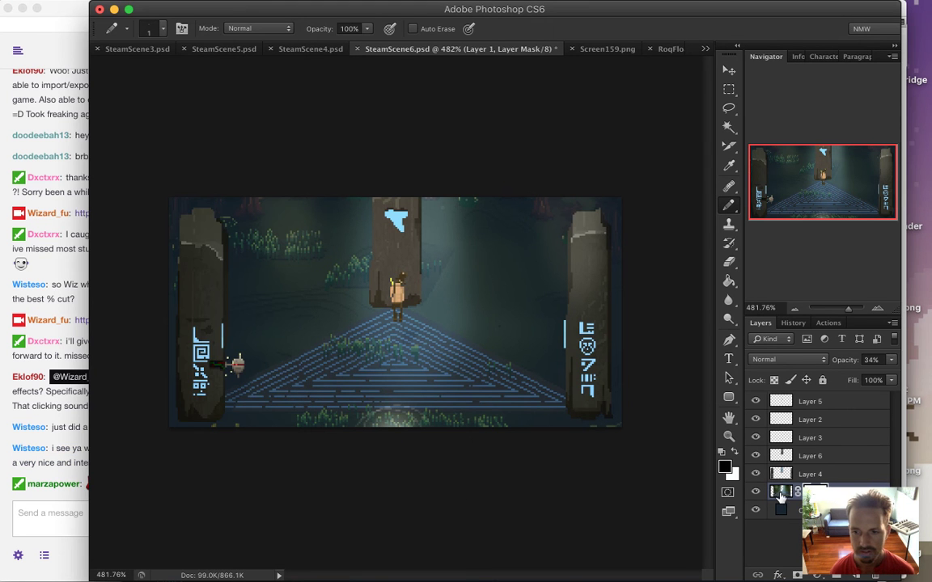
Step: Display the mask of Layer 1 on its own and switch to the Gradient tool
{"action": "left_click", "coordinate": [811, 491], "text": "alt"}
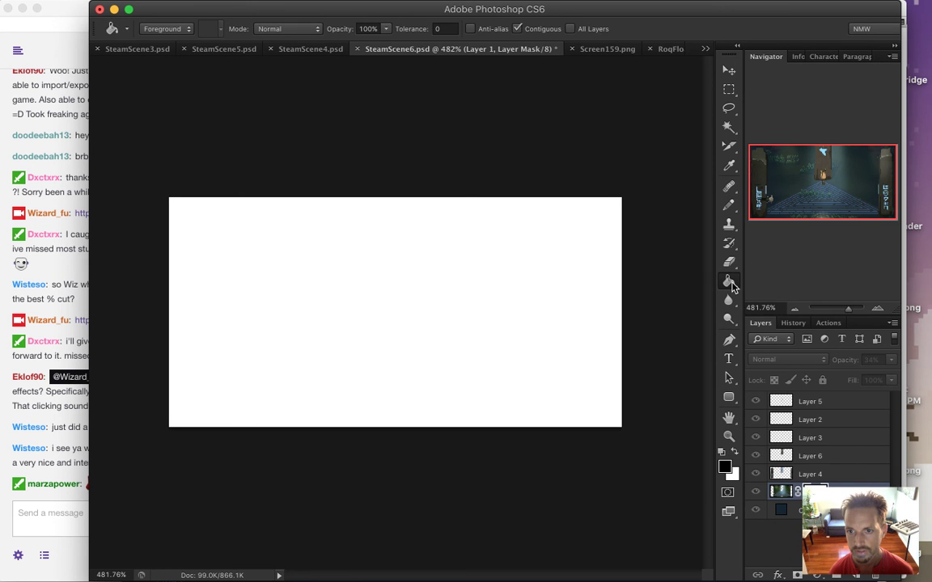
{"action": "right_click", "coordinate": [731, 285]}
{"action": "left_click", "coordinate": [769, 273]}
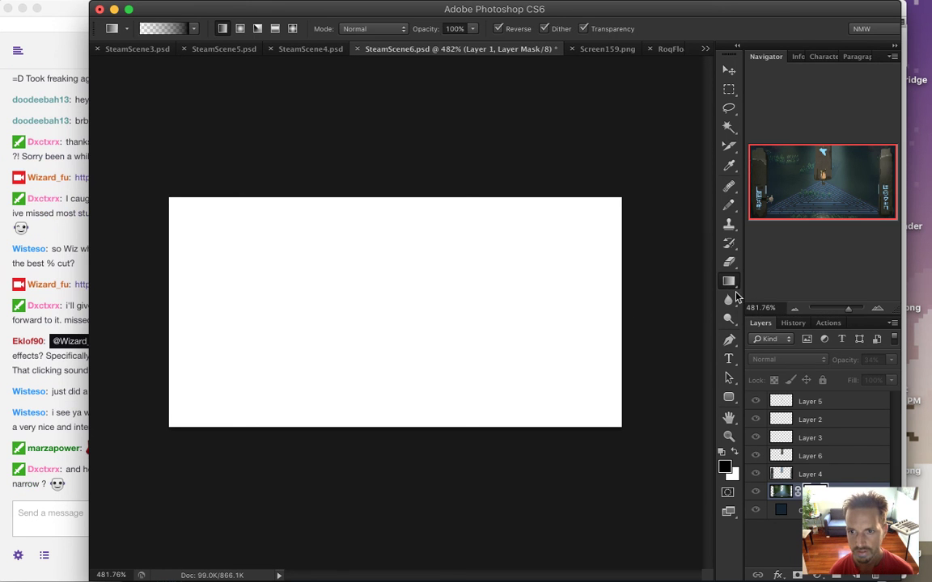
Step: Read the new chat message asking about Mrs Fu, highlighting its text, and return to SteamScene6.psd
{"action": "left_click", "coordinate": [50, 519]}
{"action": "left_click_drag", "start_coordinate": [102, 482], "coordinate": [136, 515]}
{"action": "left_click", "coordinate": [506, 453]}
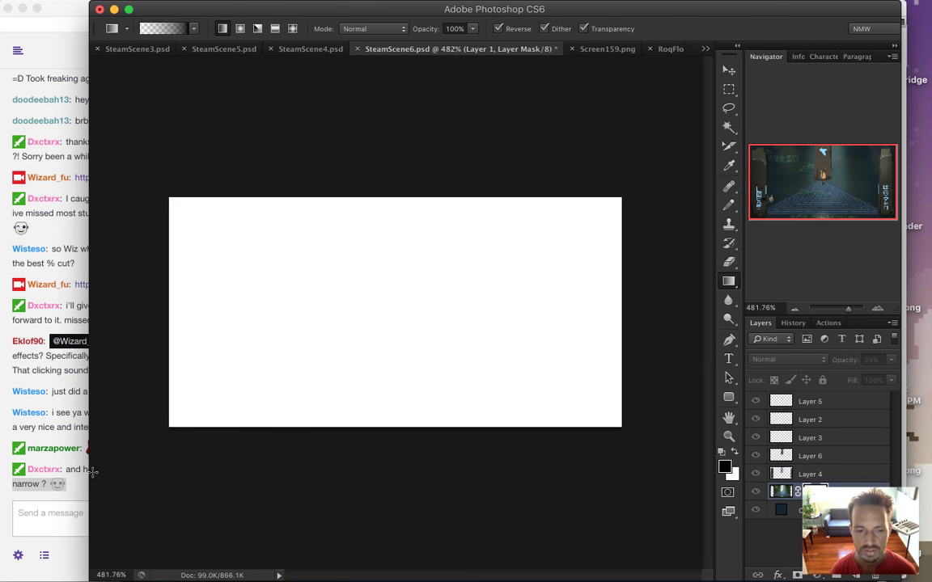
{"action": "left_click", "coordinate": [71, 483]}
{"action": "left_click_drag", "start_coordinate": [82, 473], "coordinate": [156, 497]}
{"action": "left_click", "coordinate": [154, 494]}
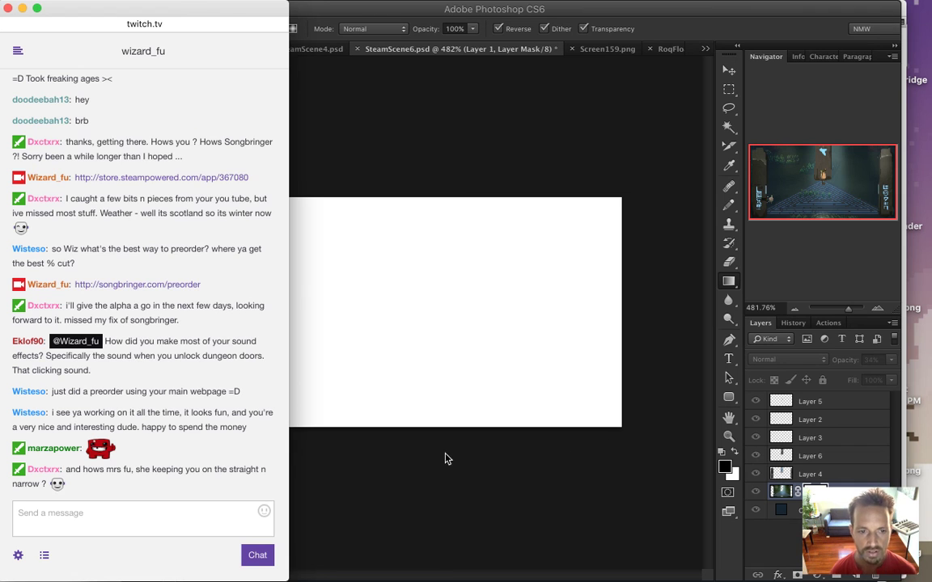
{"action": "left_click", "coordinate": [455, 478]}
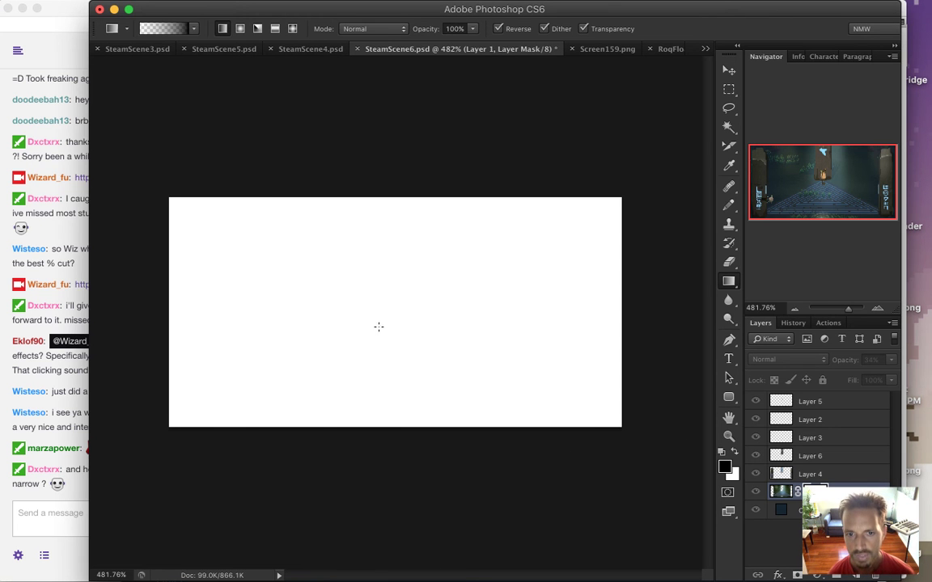
Step: Darken all four edges of Layer 1's mask with black linear gradients fading toward the centre, and switch back to the full artwork
{"action": "left_click_drag", "start_coordinate": [389, 323], "coordinate": [614, 324]}
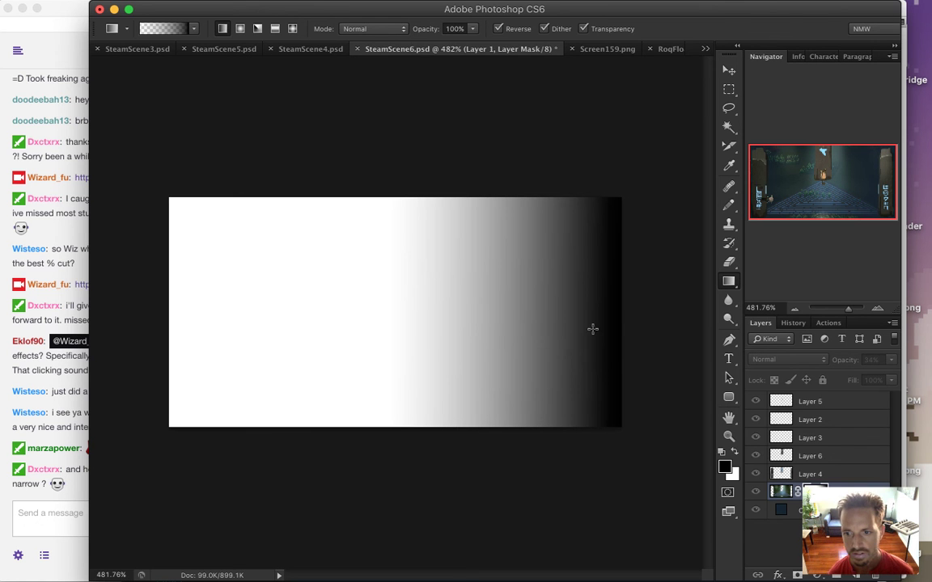
{"action": "left_click_drag", "start_coordinate": [390, 319], "coordinate": [173, 315]}
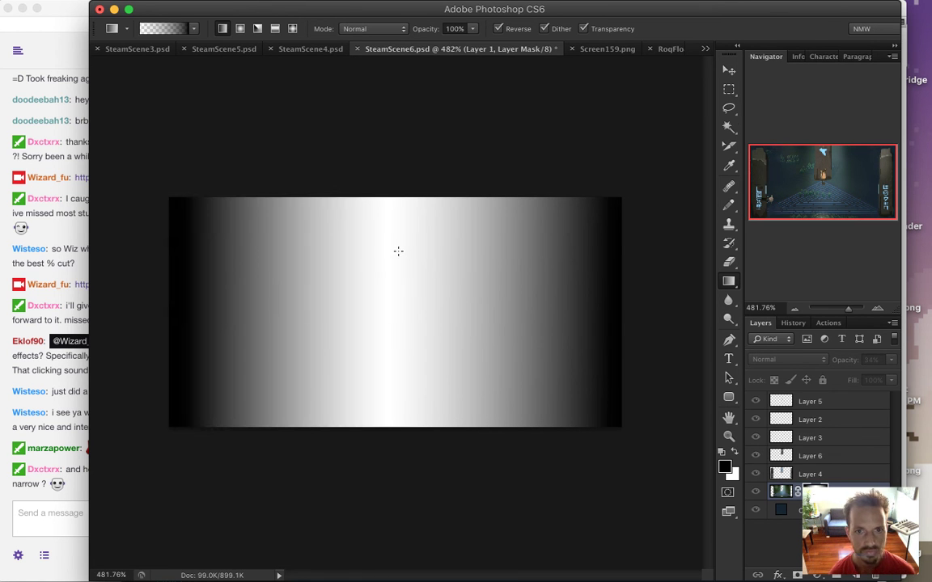
{"action": "left_click_drag", "start_coordinate": [400, 199], "coordinate": [401, 198]}
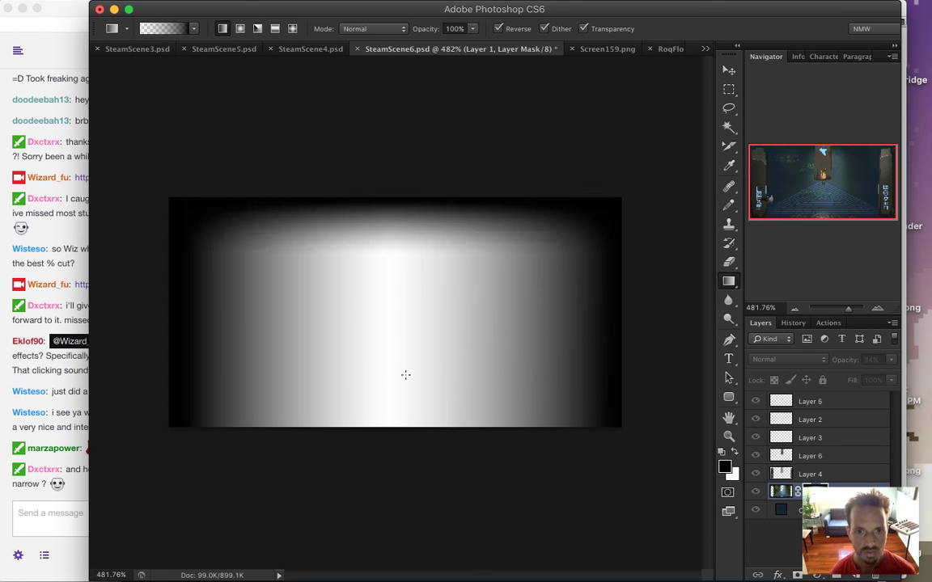
{"action": "left_click_drag", "start_coordinate": [401, 422], "coordinate": [401, 424]}
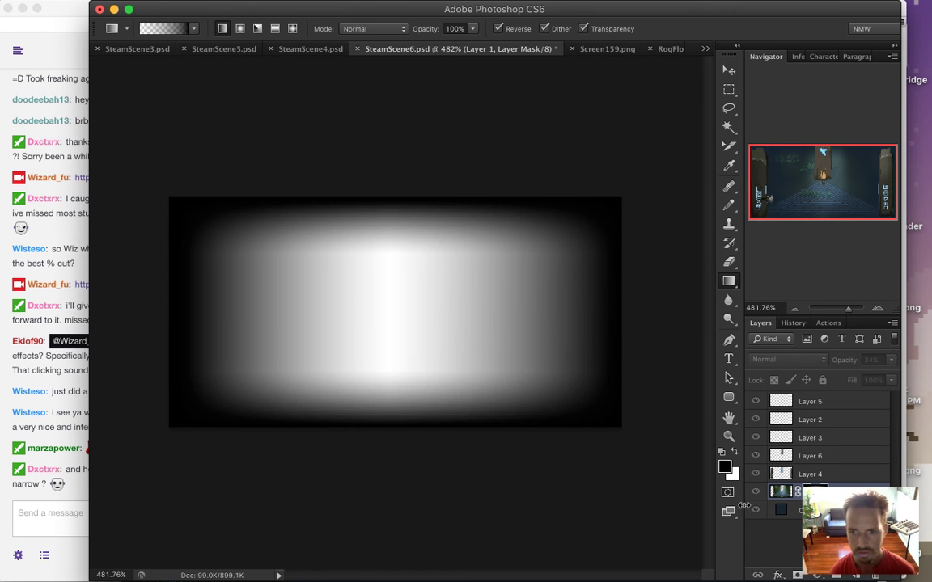
{"action": "key", "text": "super+2"}
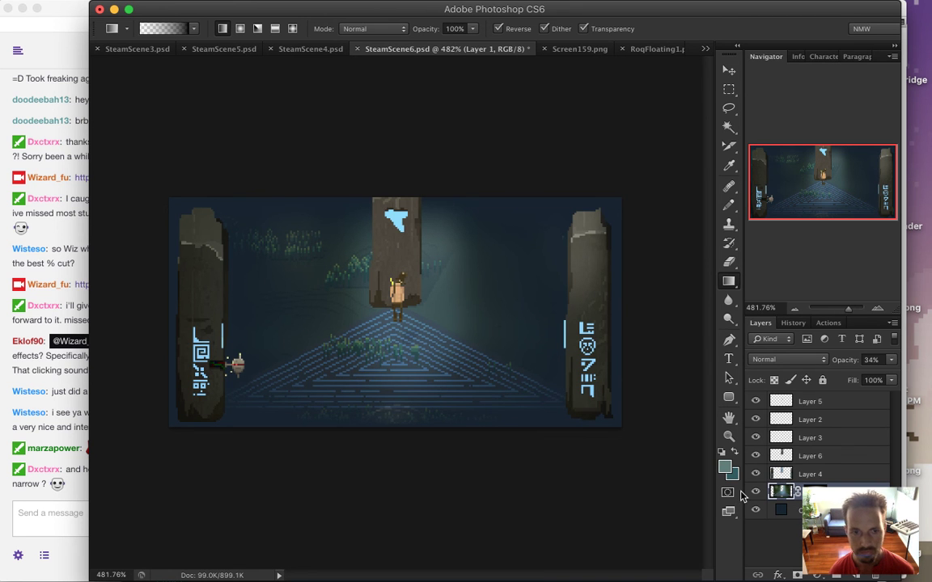
Step: Merge the pillar layers Layer 6 and Layer 4 into one layer
{"action": "left_click", "coordinate": [789, 456]}
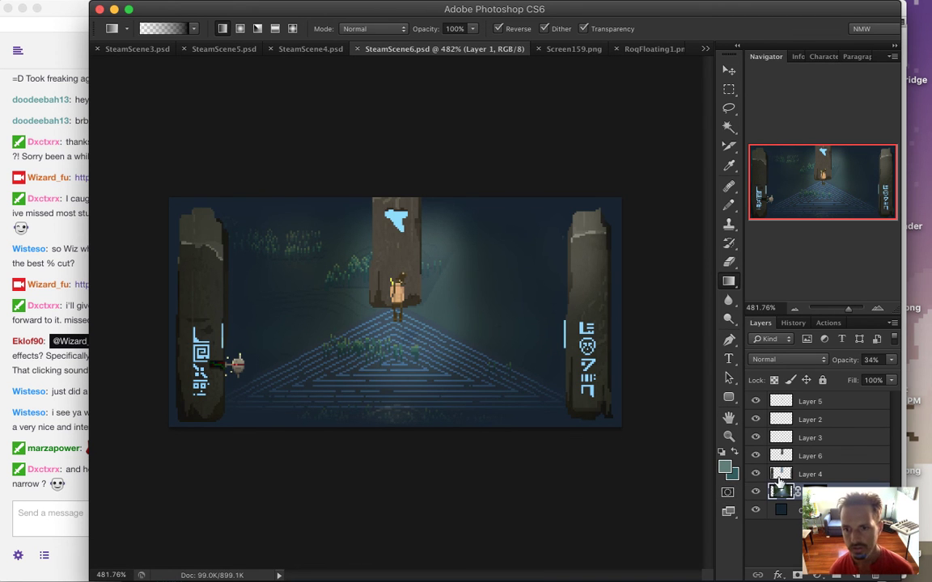
{"action": "left_click", "coordinate": [796, 479], "text": "shift"}
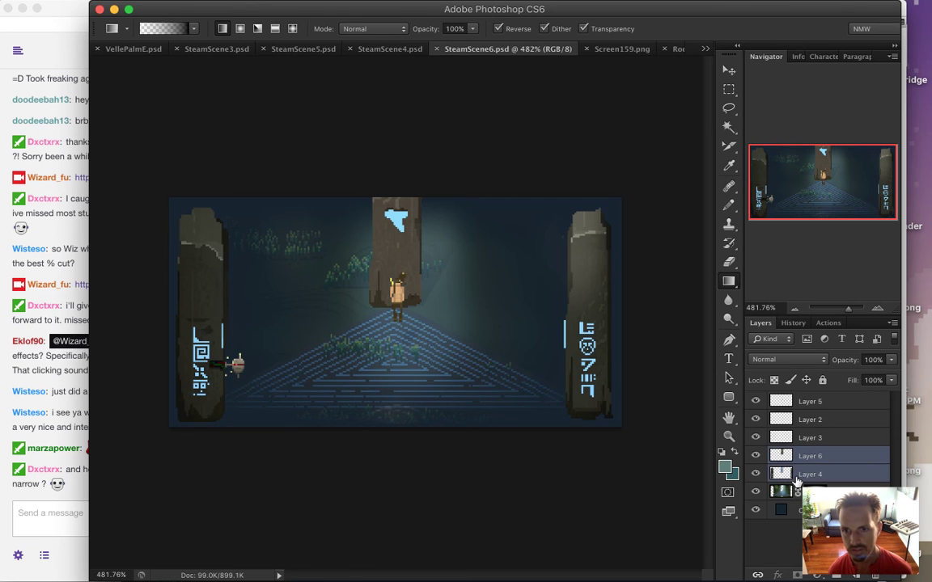
{"action": "right_click", "coordinate": [841, 459]}
{"action": "left_click", "coordinate": [761, 381]}
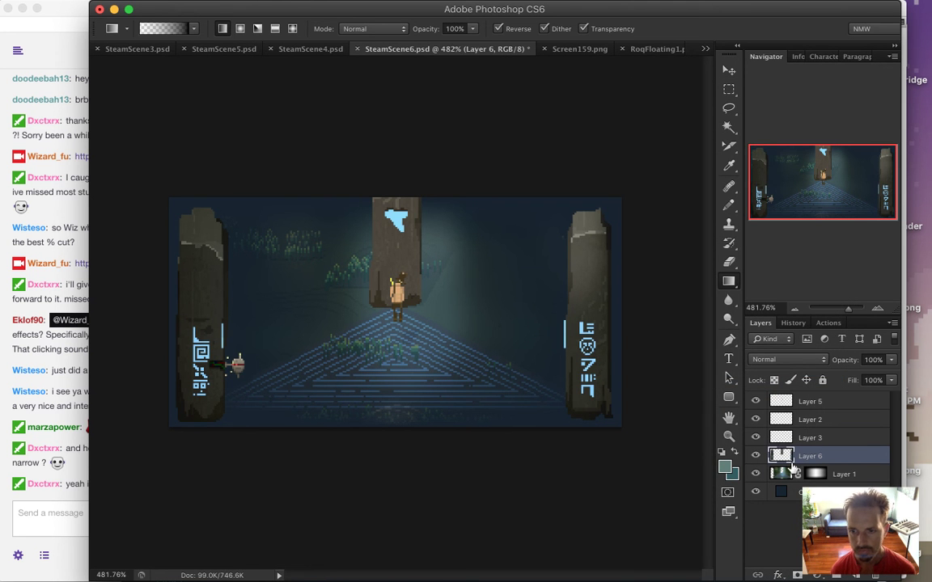
Step: Read the newest chat replies about the personal news, highlighting their text, and return to SteamScene6.psd
{"action": "left_click", "coordinate": [78, 499]}
{"action": "left_click_drag", "start_coordinate": [103, 463], "coordinate": [66, 464]}
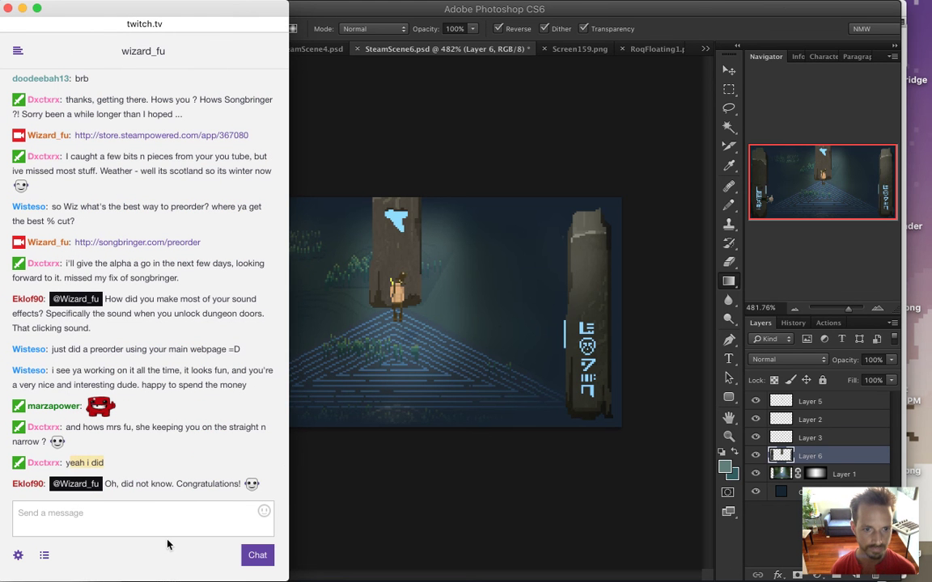
{"action": "left_click_drag", "start_coordinate": [125, 484], "coordinate": [243, 485]}
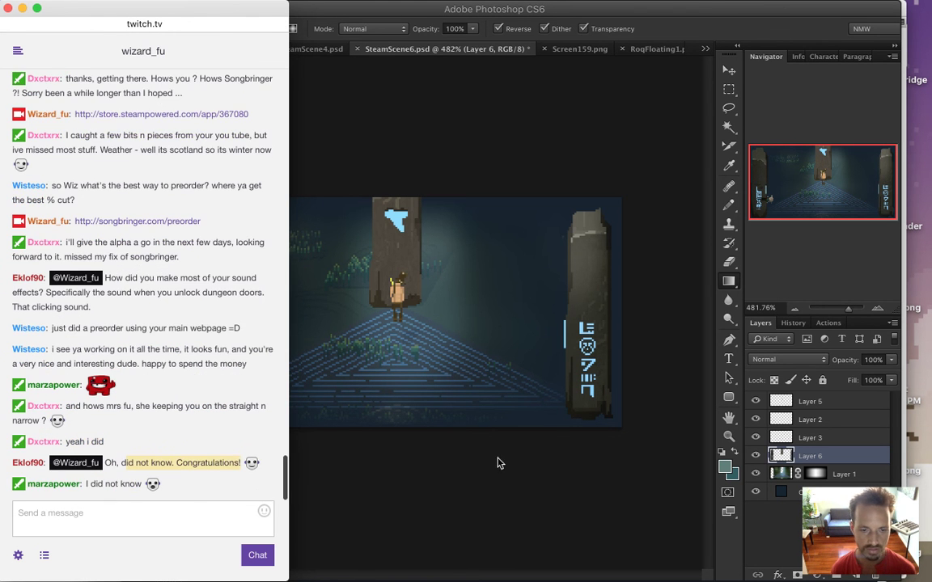
{"action": "left_click", "coordinate": [102, 491]}
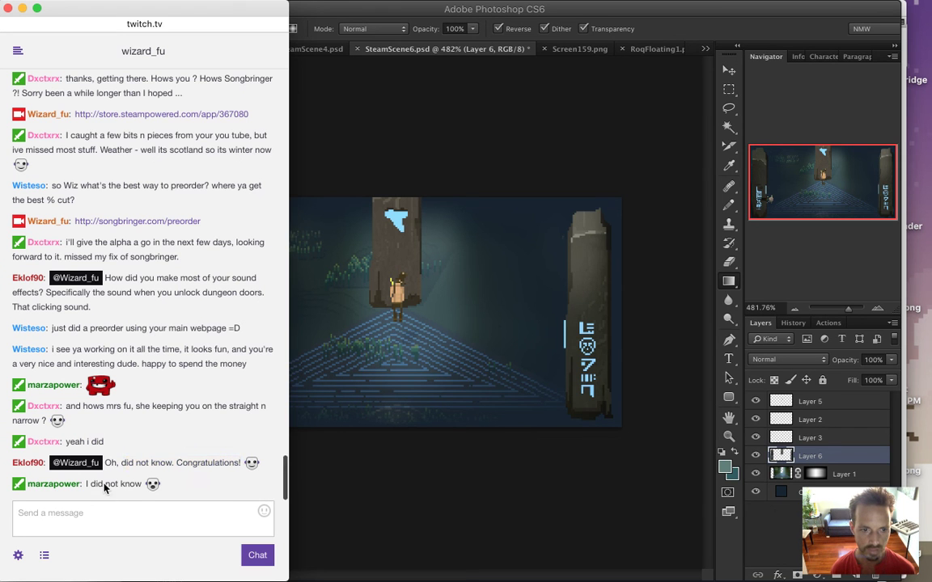
{"action": "left_click_drag", "start_coordinate": [105, 484], "coordinate": [143, 485]}
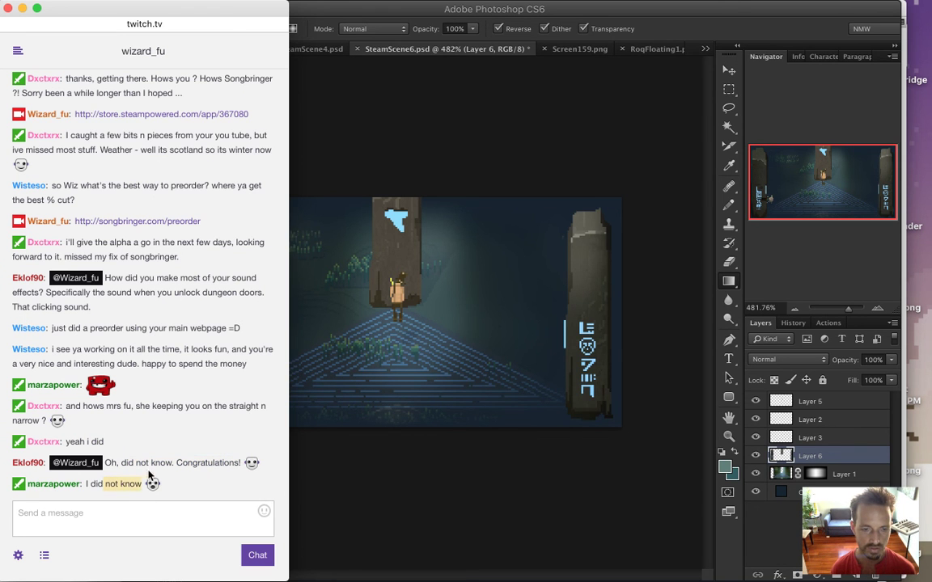
{"action": "left_click", "coordinate": [558, 461]}
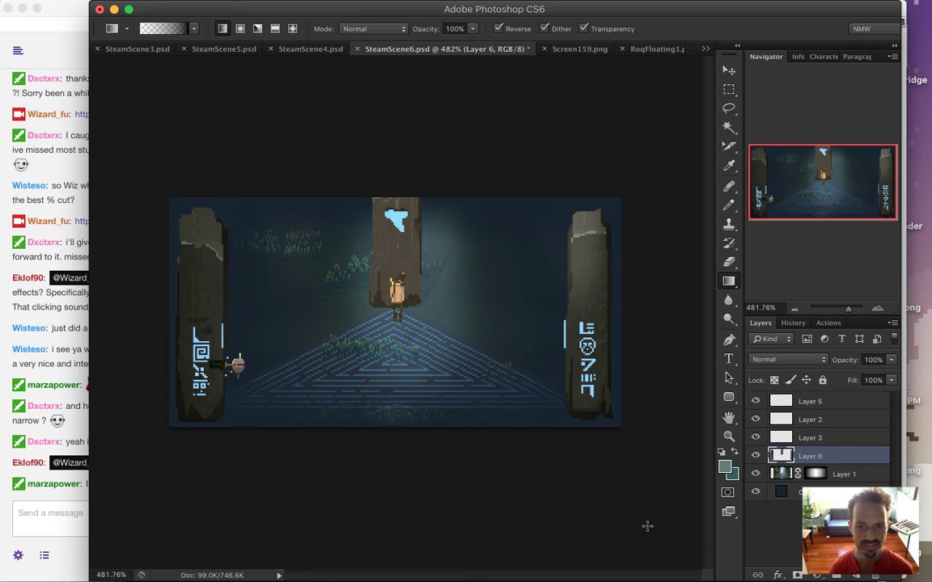
Step: Read the all-caps congratulations message in the stream chat, highlighting its text, and return to SteamScene6.psd
{"action": "left_click", "coordinate": [80, 496]}
{"action": "left_click_drag", "start_coordinate": [80, 489], "coordinate": [191, 492]}
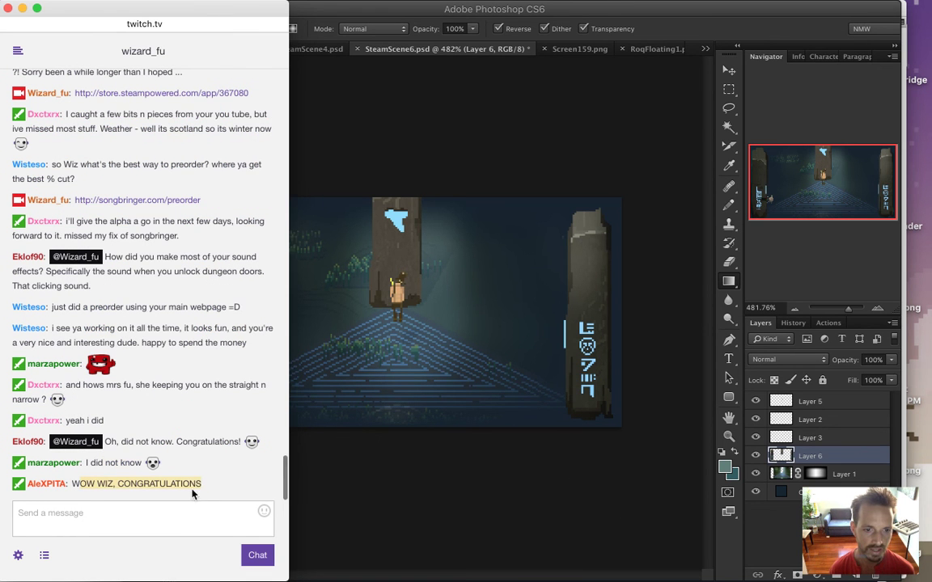
{"action": "left_click", "coordinate": [491, 494]}
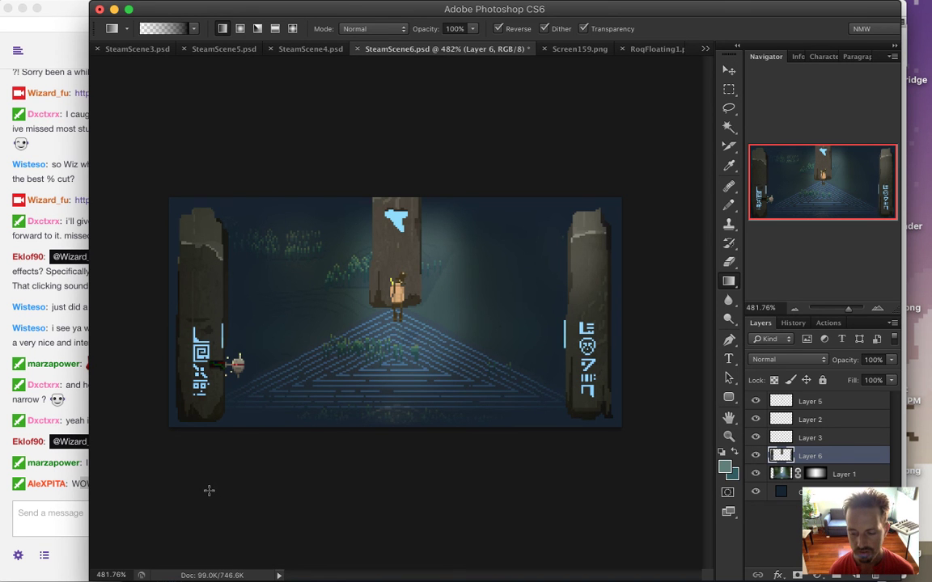
{"action": "left_click", "coordinate": [78, 500]}
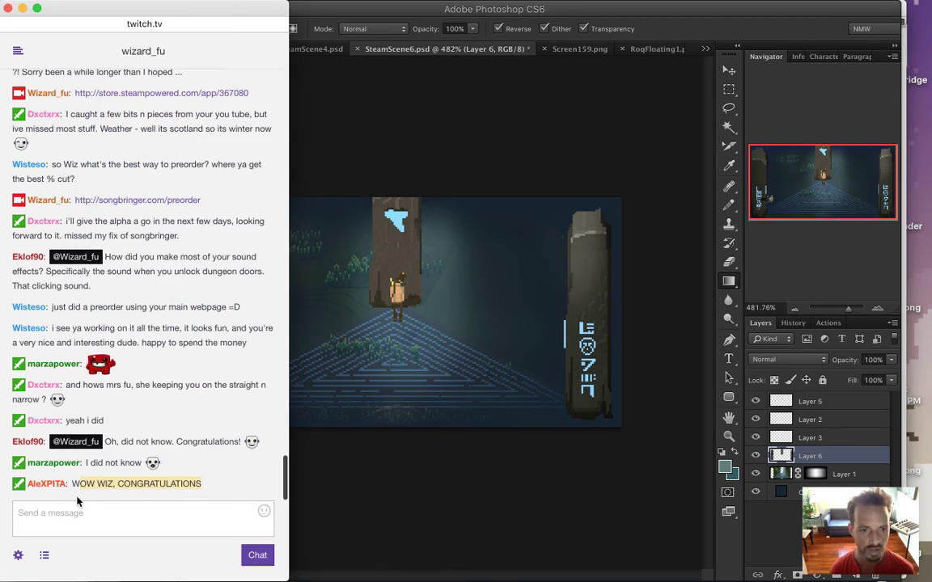
{"action": "left_click", "coordinate": [356, 485]}
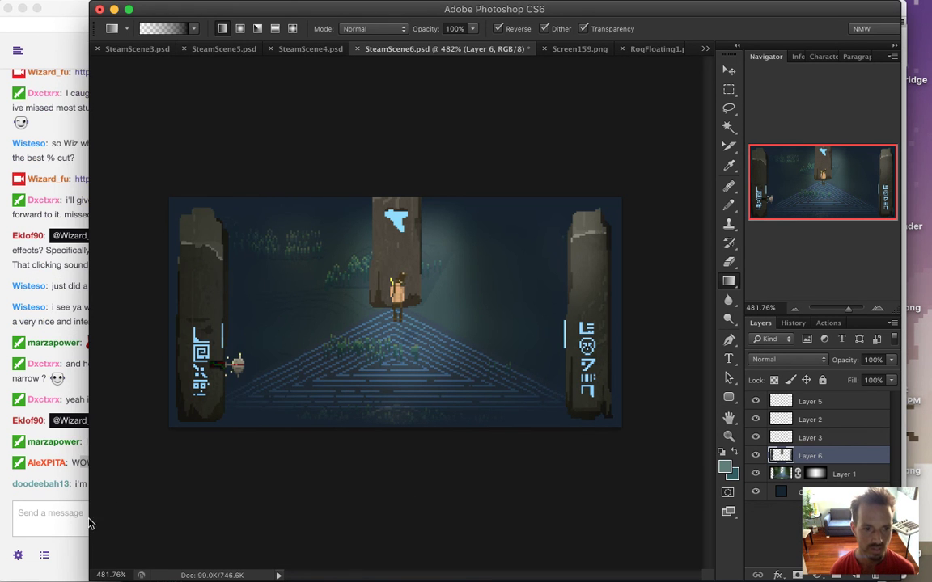
Step: Read the chat messages about the pink wig and never having told anyone, highlighting their text, and return to SteamScene6.psd
{"action": "left_click", "coordinate": [56, 499]}
{"action": "left_click", "coordinate": [68, 510]}
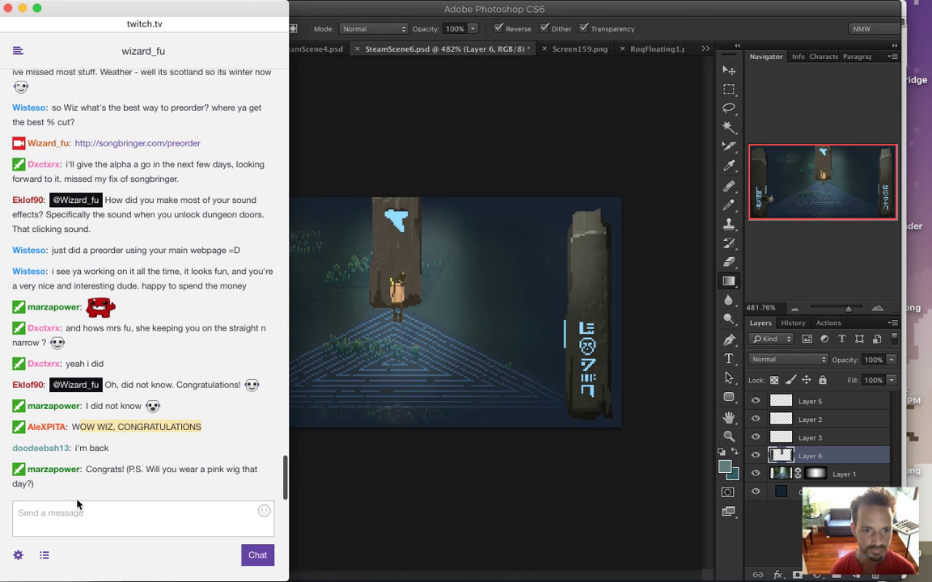
{"action": "left_click_drag", "start_coordinate": [97, 470], "coordinate": [166, 486]}
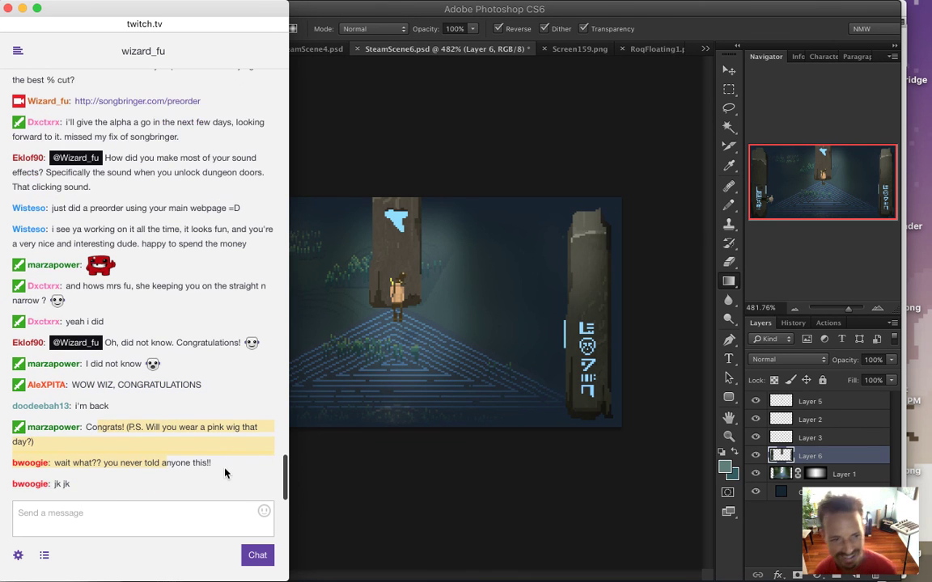
{"action": "left_click", "coordinate": [174, 451]}
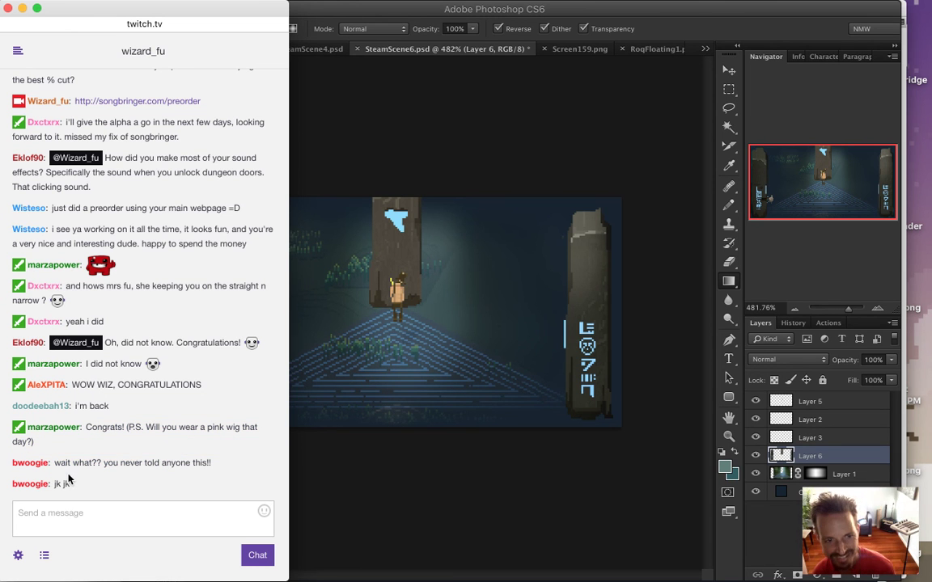
{"action": "left_click_drag", "start_coordinate": [61, 463], "coordinate": [104, 464]}
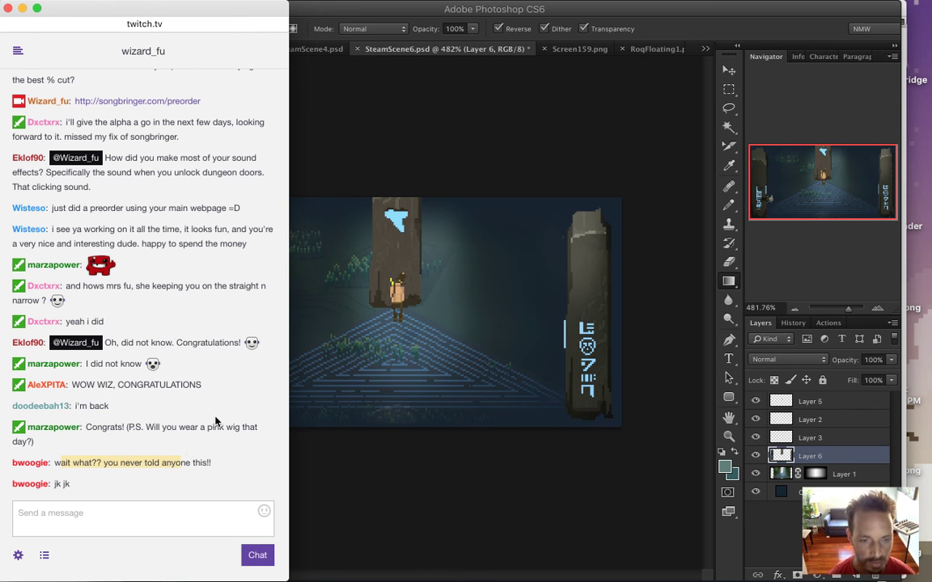
{"action": "left_click", "coordinate": [476, 494]}
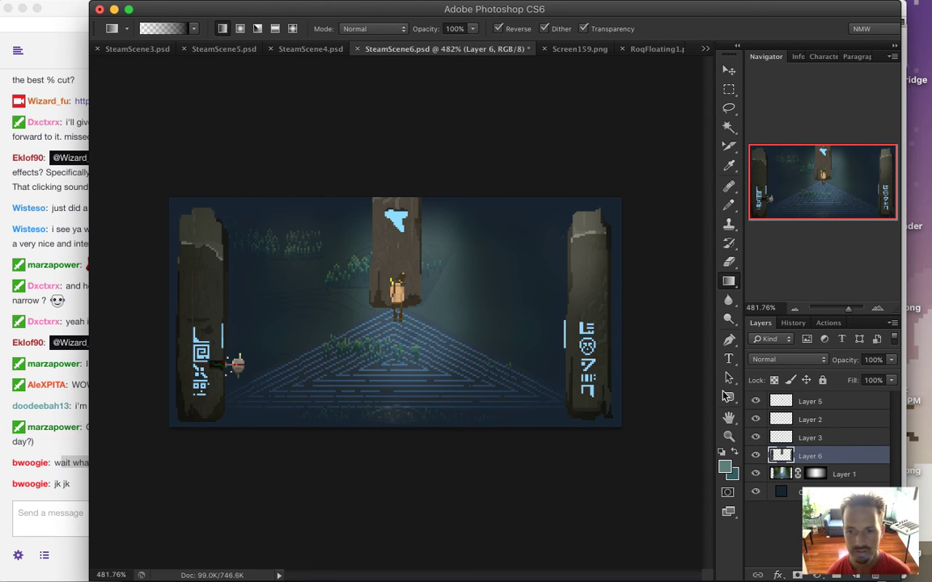
Step: Add a reveal-all layer mask to the merged pillar layer, Layer 6
{"action": "left_click", "coordinate": [756, 456]}
{"action": "left_click", "coordinate": [755, 455]}
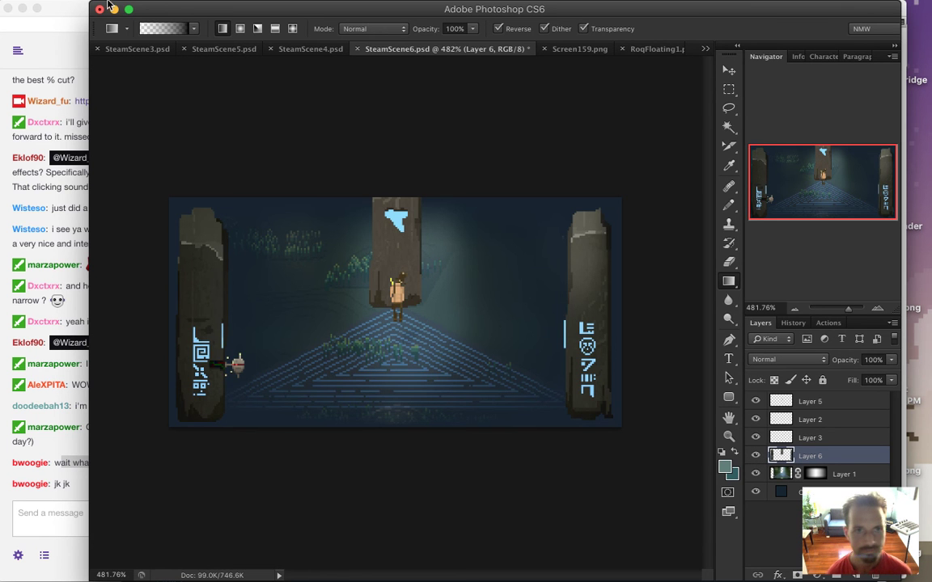
{"action": "left_click", "coordinate": [185, 8]}
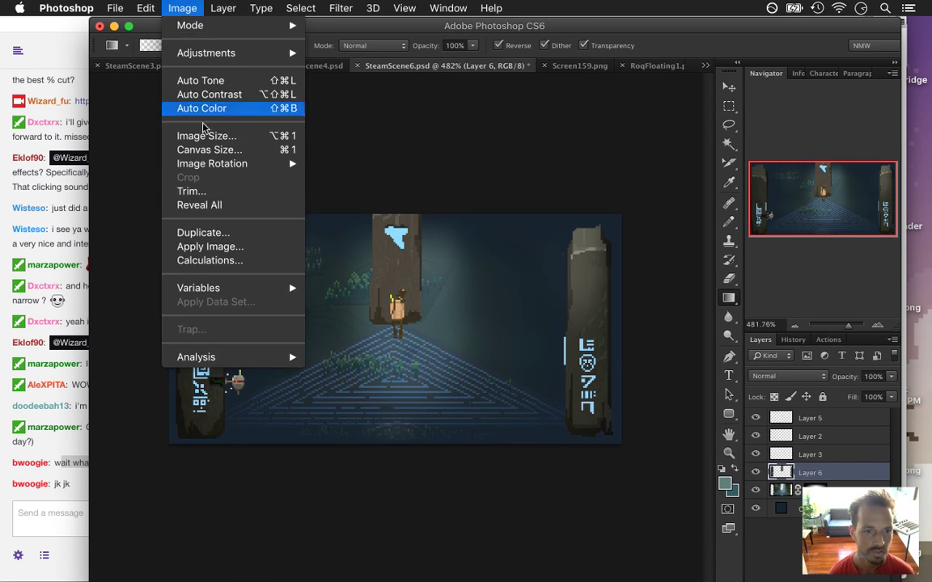
{"action": "mouse_move", "coordinate": [211, 8]}
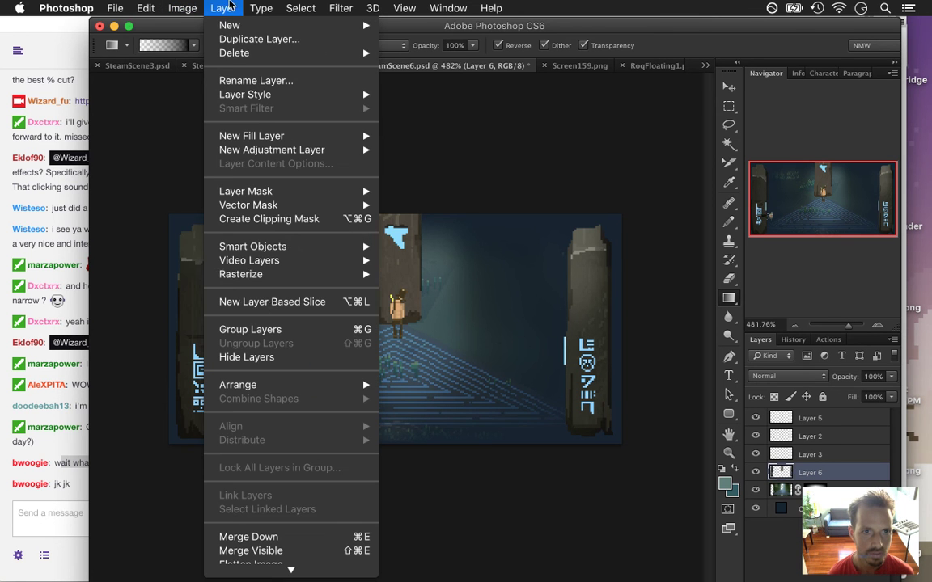
{"action": "mouse_move", "coordinate": [279, 192]}
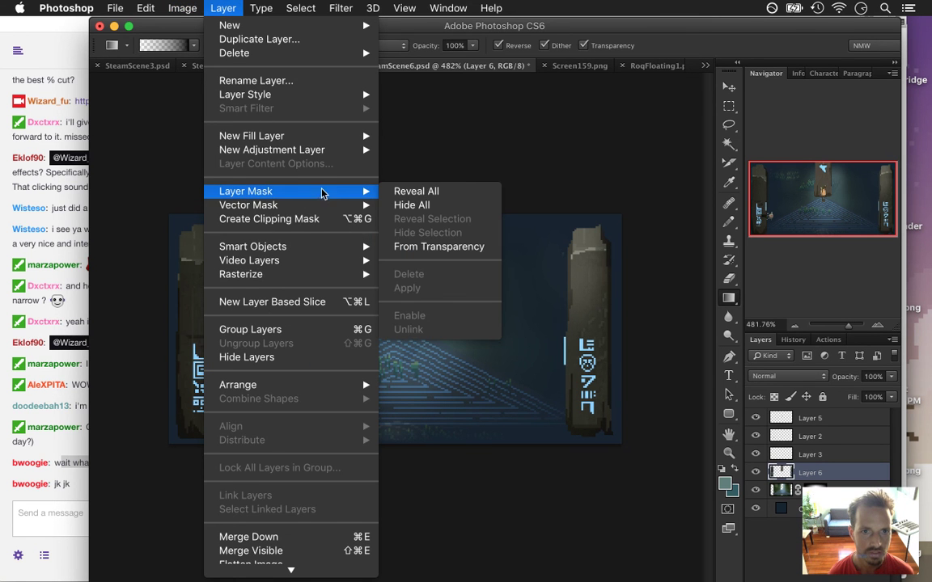
{"action": "left_click", "coordinate": [417, 194]}
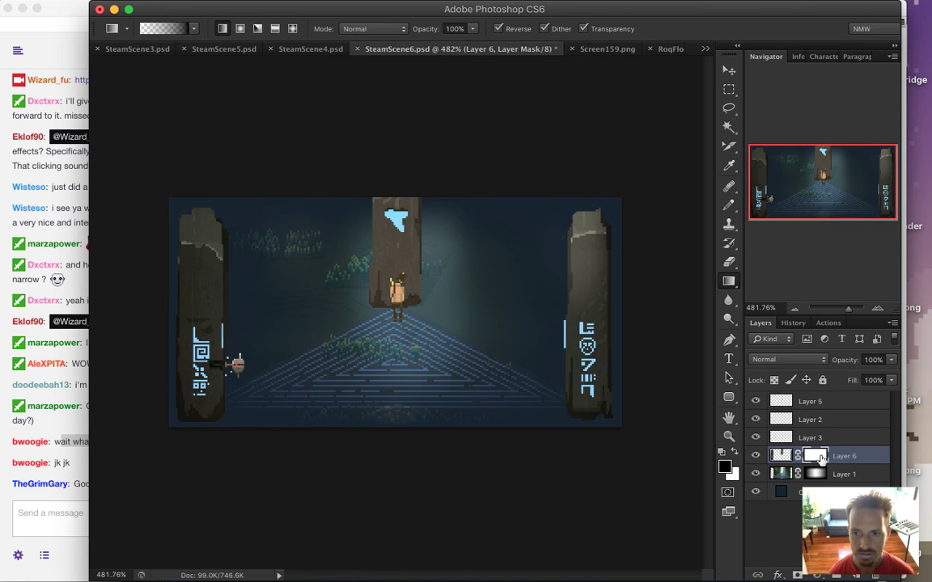
Step: Read the newest chat greeting and the pink wig replies, highlighting their text, and return to SteamScene6.psd
{"action": "left_click", "coordinate": [87, 503]}
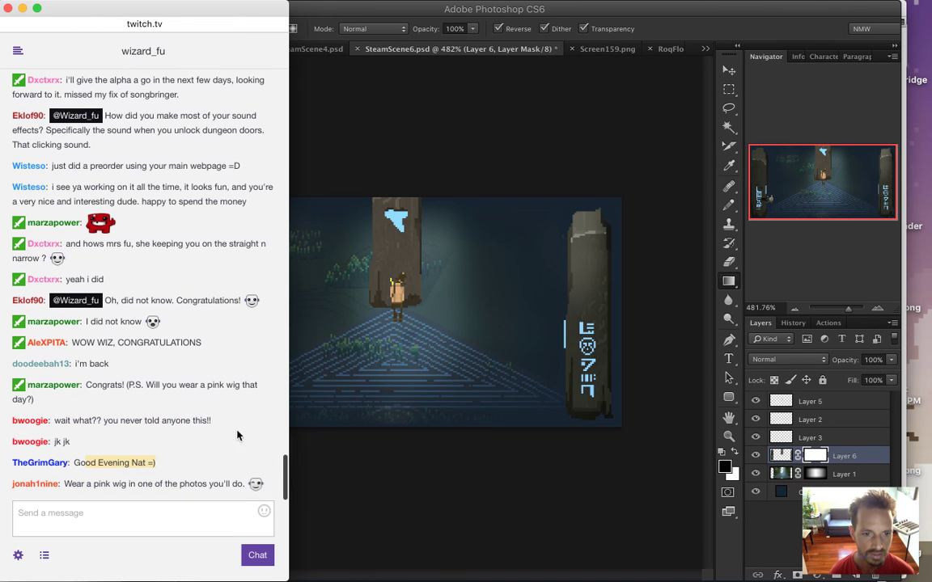
{"action": "left_click_drag", "start_coordinate": [85, 464], "coordinate": [175, 466]}
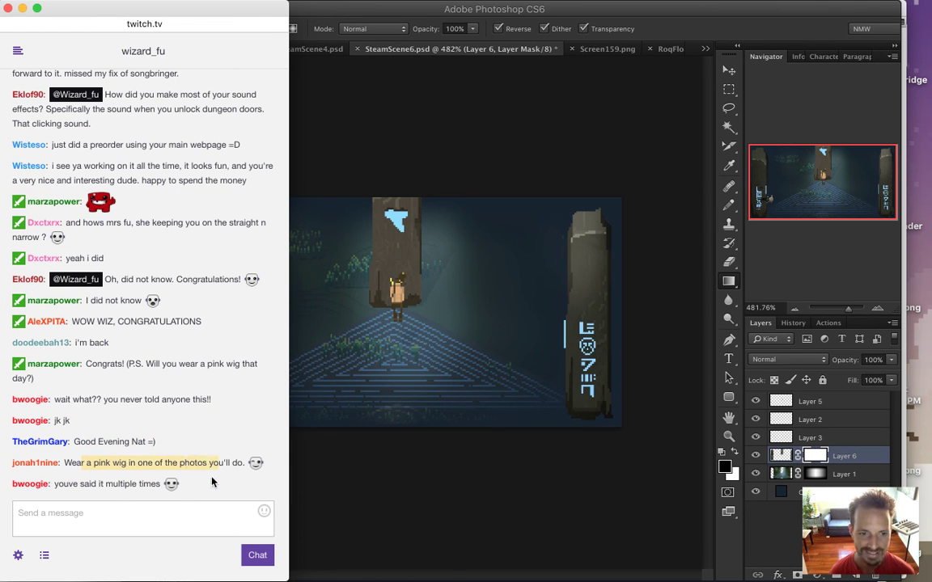
{"action": "left_click", "coordinate": [102, 485]}
{"action": "left_click_drag", "start_coordinate": [160, 484], "coordinate": [72, 484]}
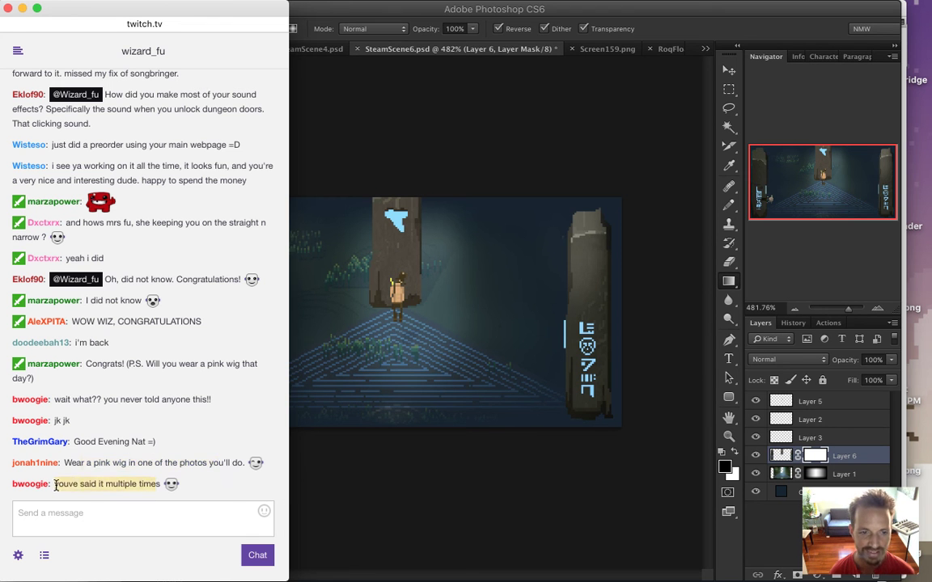
{"action": "left_click", "coordinate": [344, 459]}
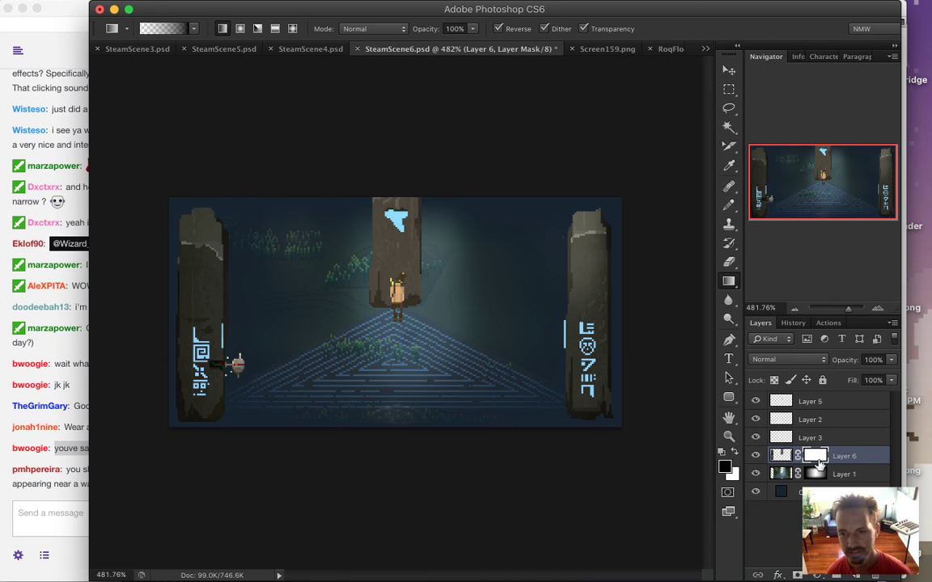
Step: Fade Layer 6's mask to black at the canvas's upper and lower edges with linear gradients, and hide the solid dark background layer
{"action": "left_click", "coordinate": [815, 457], "text": "alt"}
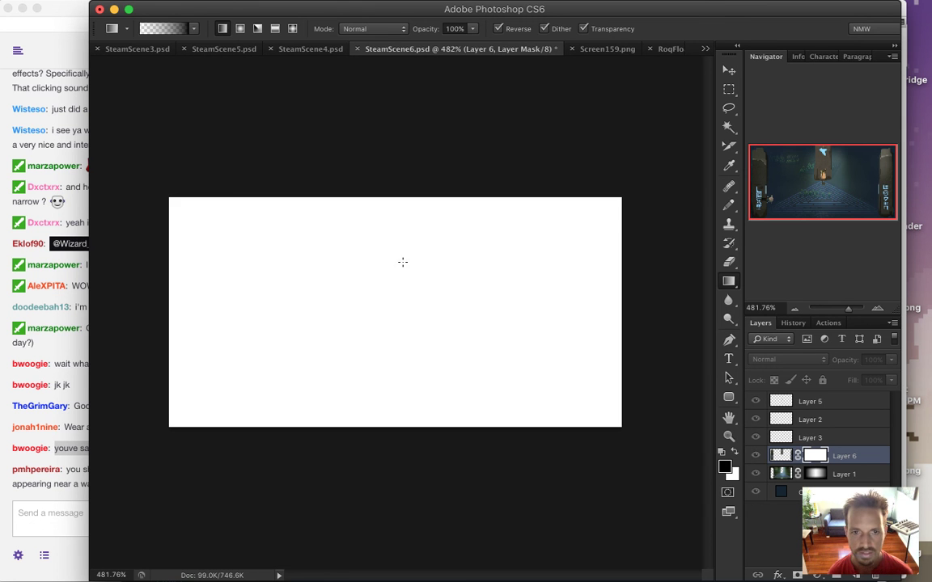
{"action": "left_click_drag", "start_coordinate": [400, 262], "coordinate": [404, 197]}
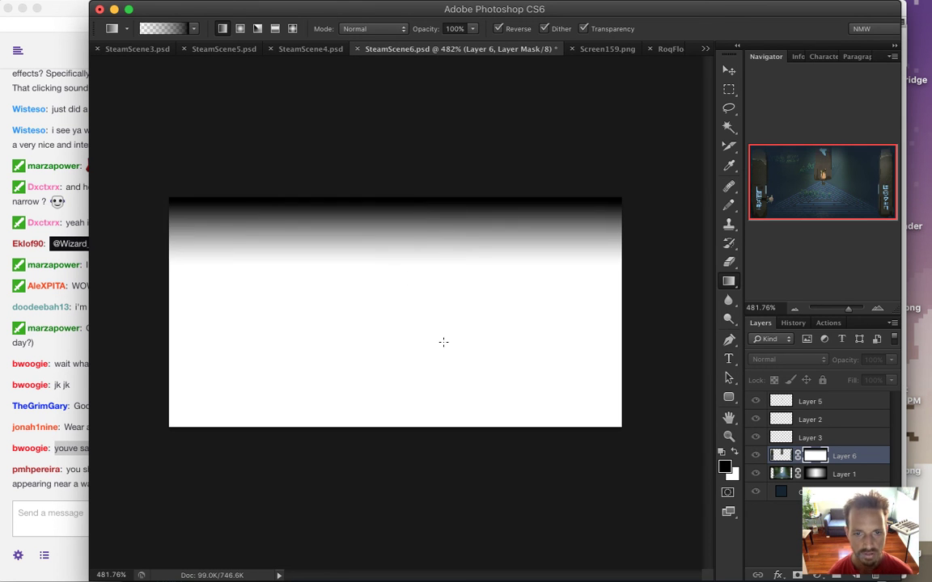
{"action": "left_click_drag", "start_coordinate": [407, 355], "coordinate": [412, 426]}
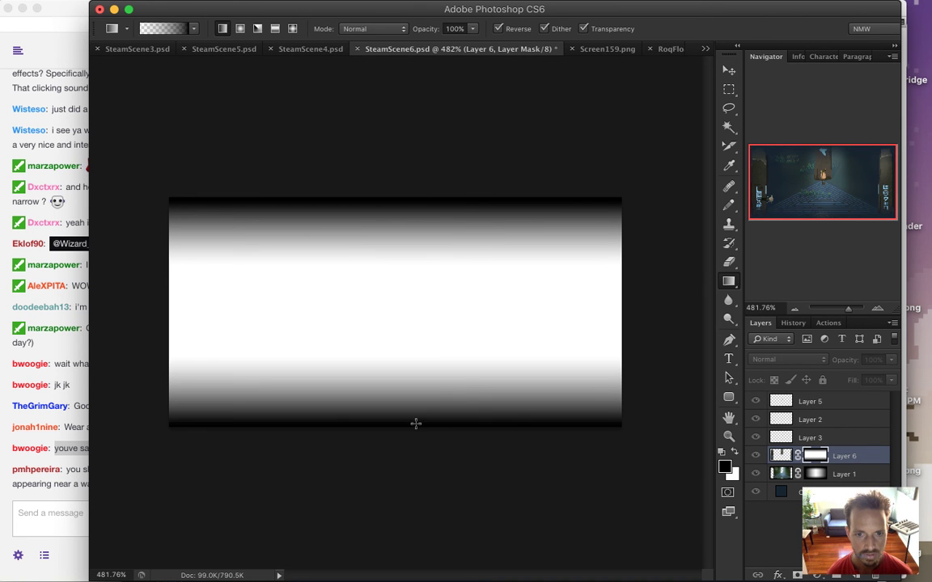
{"action": "left_click", "coordinate": [783, 457]}
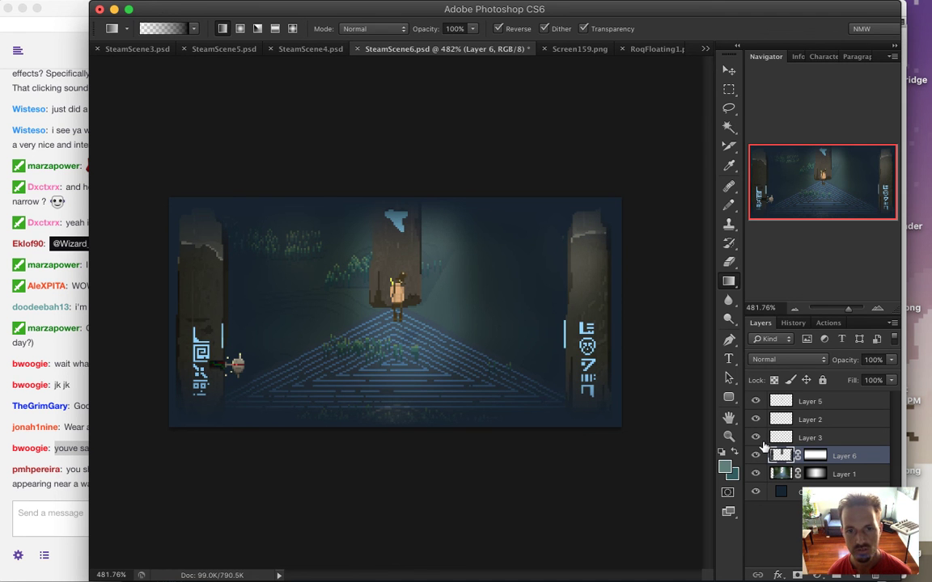
{"action": "left_click", "coordinate": [756, 492]}
Step: Read the chat suggestion about a waterfall easter egg, highlighting its text, and return to SteamScene6.psd
{"action": "left_click", "coordinate": [56, 454]}
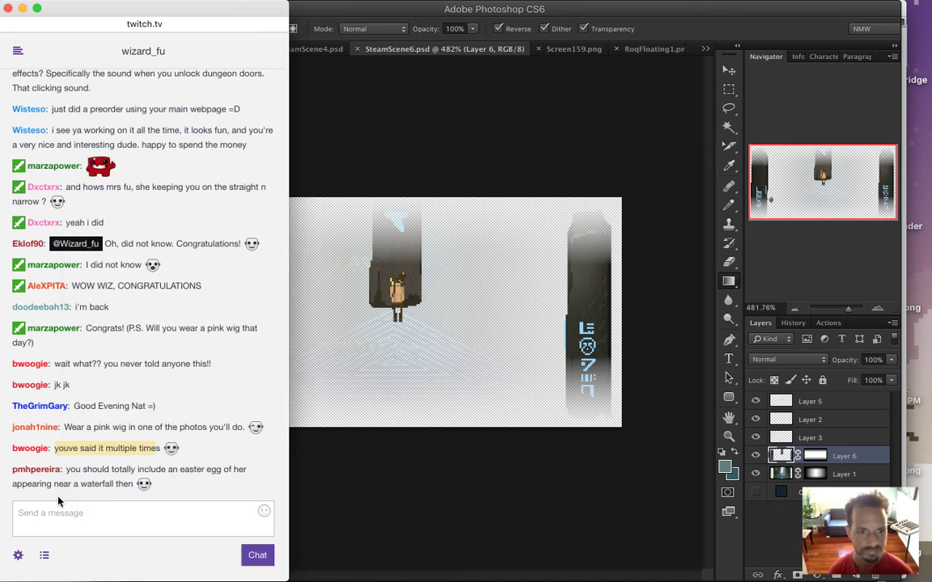
{"action": "left_click_drag", "start_coordinate": [72, 469], "coordinate": [110, 484]}
{"action": "left_click", "coordinate": [475, 470]}
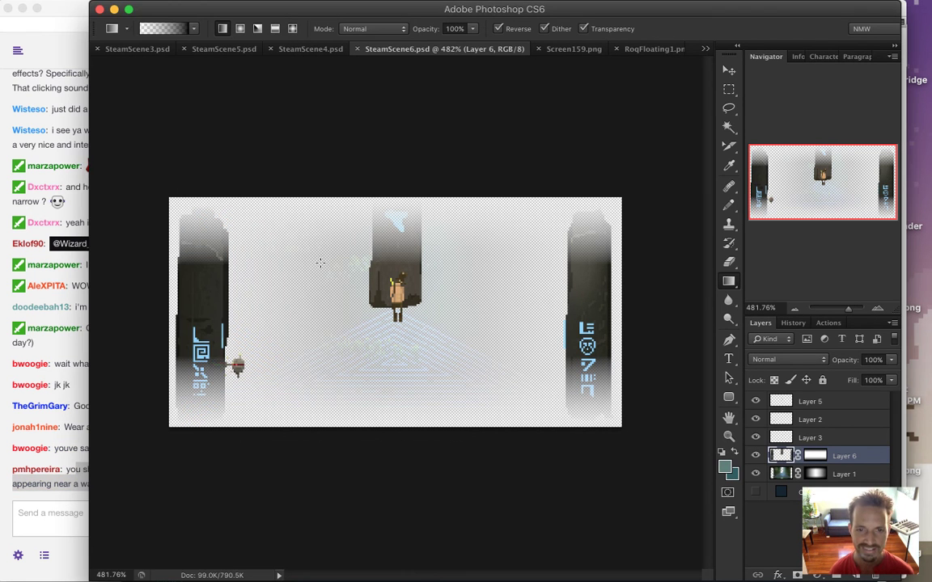
Step: Export the scene for web as a transparent PNG-24, 616 px wide, saved as SteamScene6.png on the Desktop
{"action": "left_click", "coordinate": [114, 7]}
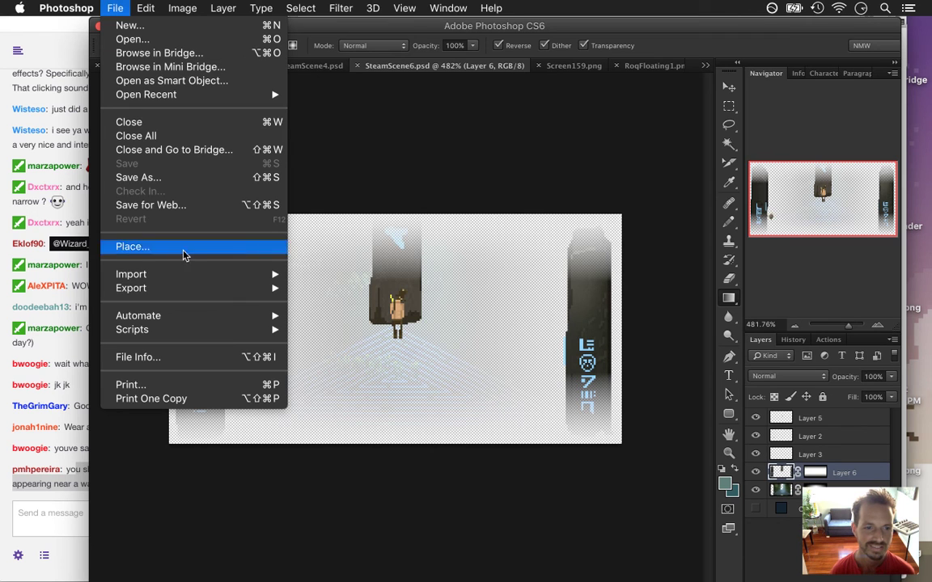
{"action": "mouse_move", "coordinate": [215, 295]}
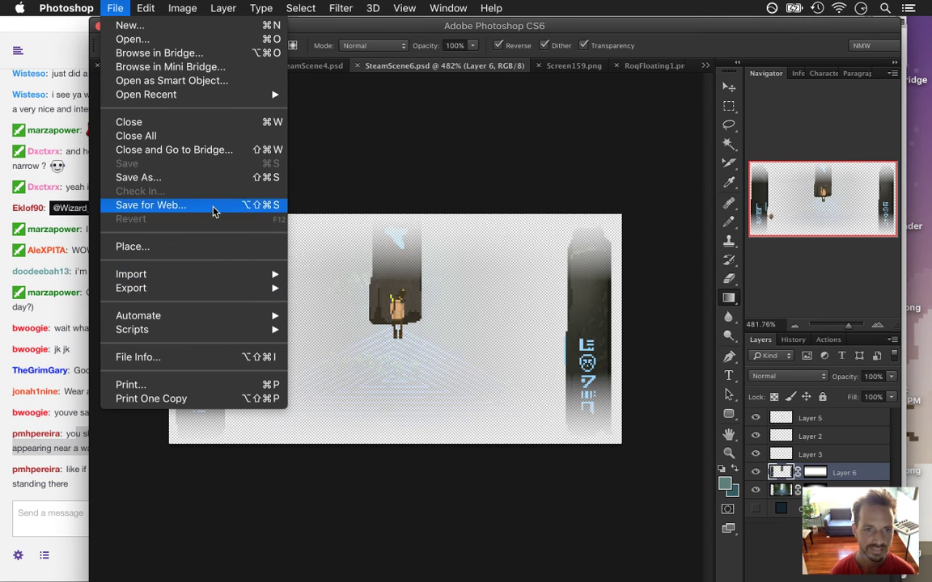
{"action": "left_click", "coordinate": [207, 206]}
{"action": "left_click", "coordinate": [58, 439]}
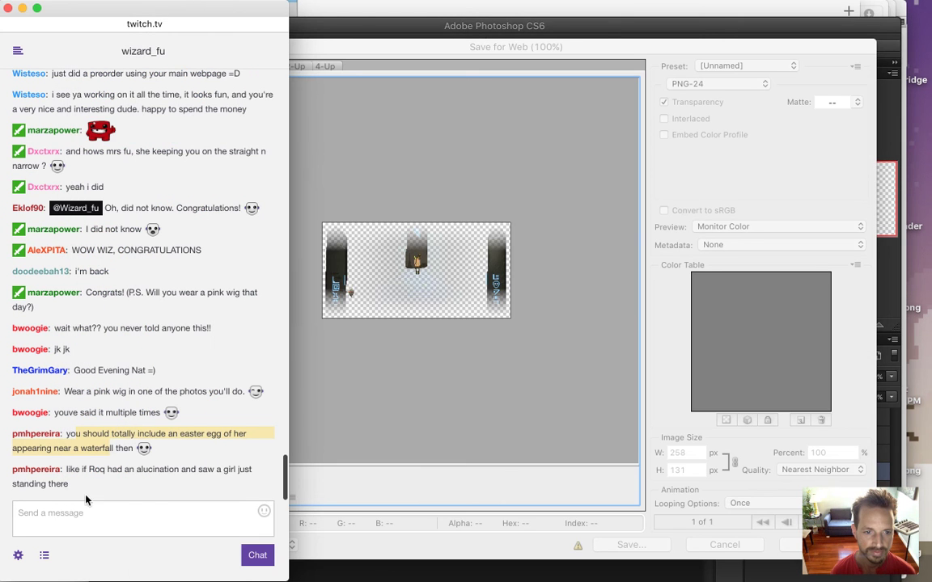
{"action": "left_click", "coordinate": [377, 477]}
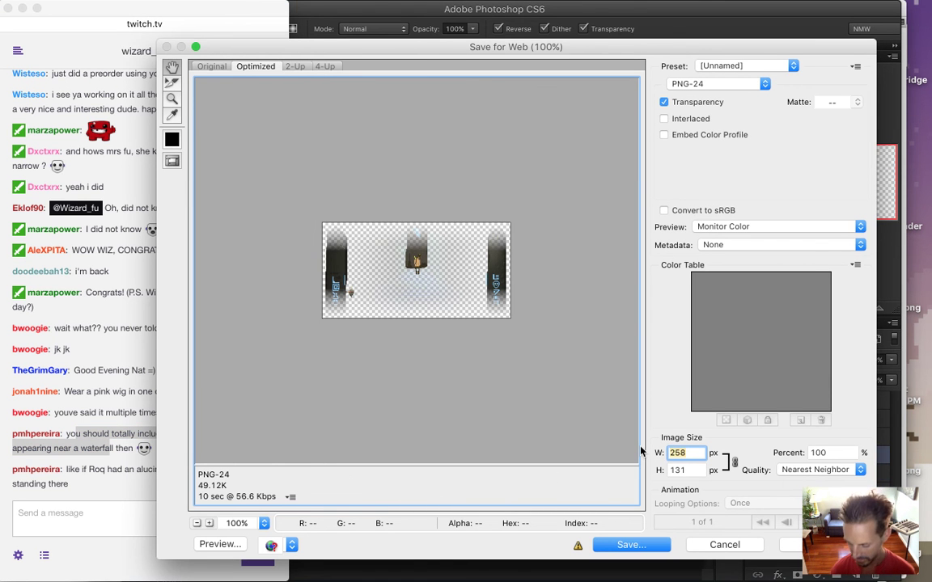
{"action": "type", "text": "616"}
{"action": "key", "text": "Tab"}
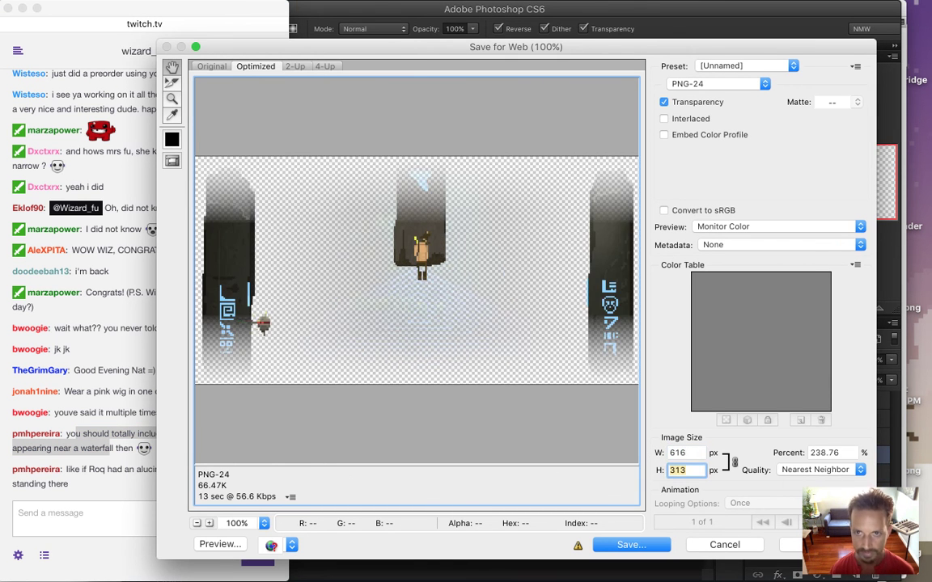
{"action": "key", "text": "Return"}
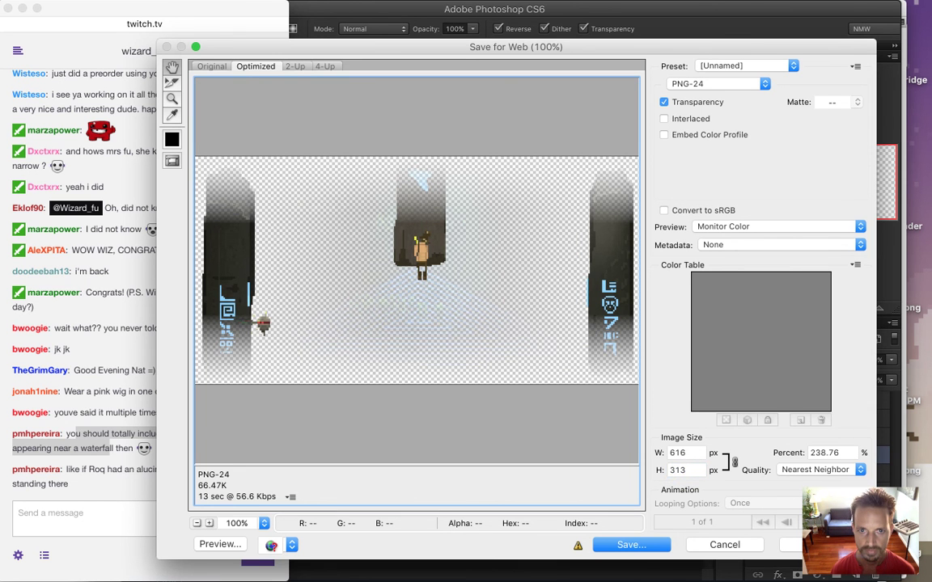
{"action": "key", "text": "Return"}
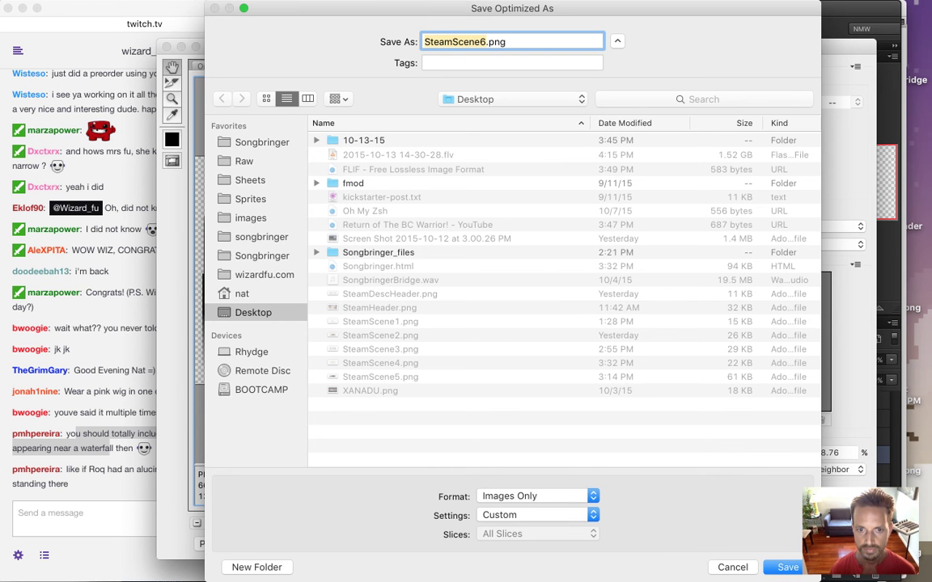
{"action": "key", "text": "Return"}
Step: Switch to Songbringer.html in the code editor and copy the line breaks and SteamScene4.png image tag preceding the Leaderboard heading
{"action": "key", "text": "super+Tab"}
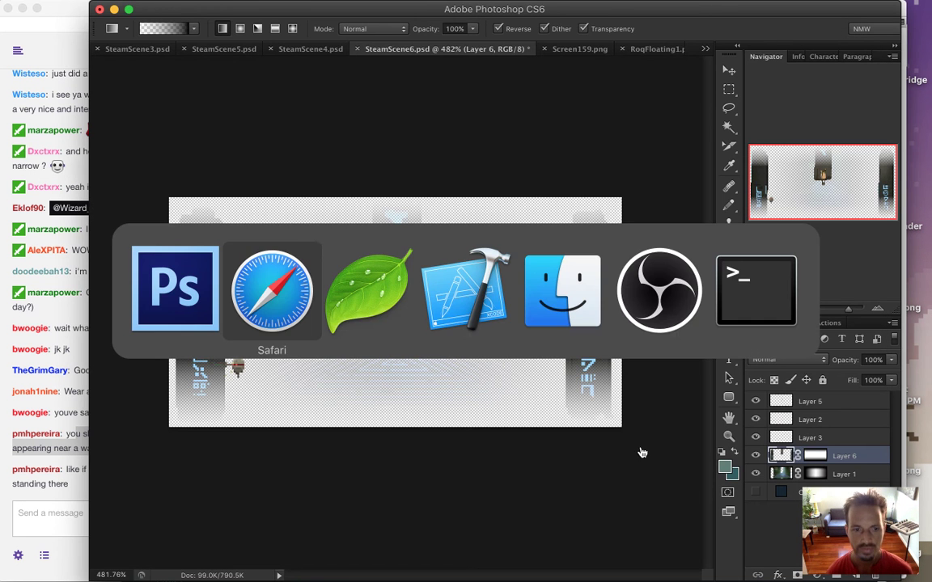
{"action": "left_click", "coordinate": [372, 294]}
{"action": "key", "text": "Up"}
{"action": "key", "text": "Up"}
{"action": "key", "text": "Up"}
{"action": "key", "text": "Up"}
{"action": "key", "text": "Up"}
{"action": "key", "text": "Up"}
{"action": "key", "text": "Up"}
{"action": "key", "text": "shift+Right"}
{"action": "key", "text": "shift+Right"}
{"action": "key", "text": "shift+Right"}
{"action": "key", "text": "shift+Right"}
{"action": "key", "text": "shift+Right"}
{"action": "key", "text": "shift+Right"}
{"action": "key", "text": "shift+Right"}
{"action": "key", "text": "shift+Right"}
{"action": "key", "text": "shift+Right"}
{"action": "key", "text": "shift+Right"}
{"action": "key", "text": "shift+Right"}
{"action": "key", "text": "shift+Right"}
{"action": "key", "text": "shift+Right"}
{"action": "key", "text": "shift+Right"}
{"action": "key", "text": "shift+Right"}
{"action": "key", "text": "shift+Right"}
{"action": "key", "text": "shift+Right"}
{"action": "key", "text": "shift+Right"}
{"action": "key", "text": "shift+Right"}
{"action": "key", "text": "shift+Right"}
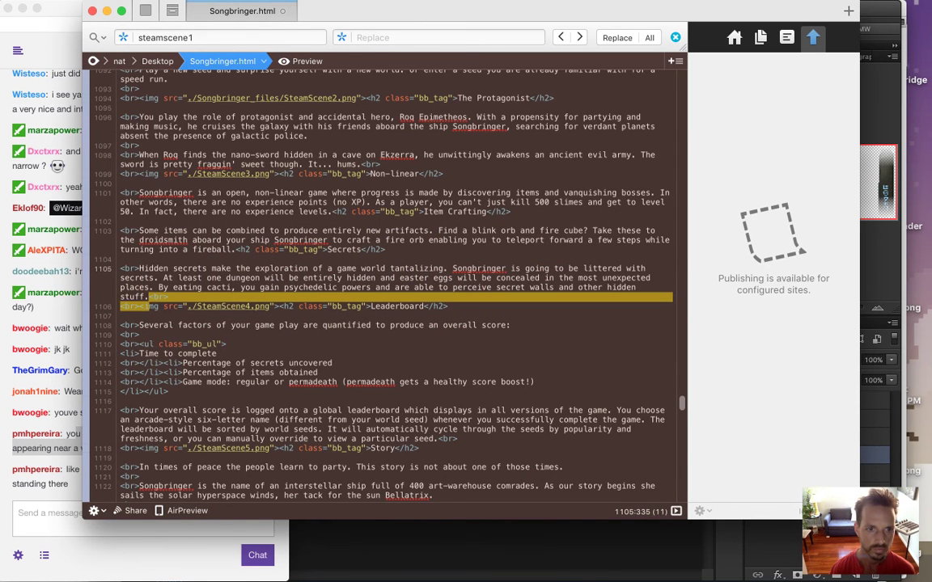
{"action": "key", "text": "shift+Left"}
{"action": "key", "text": "shift+Left"}
{"action": "key", "text": "shift+Left"}
{"action": "key", "text": "shift+Left"}
{"action": "key", "text": "shift+Left"}
{"action": "key", "text": "shift+Left"}
{"action": "key", "text": "shift+Left"}
{"action": "key", "text": "super+c"}
Step: Switch to the stream chat and read the messages about the wig photo album and putting everyone in the game, highlighting their text
{"action": "key", "text": "super+Tab"}
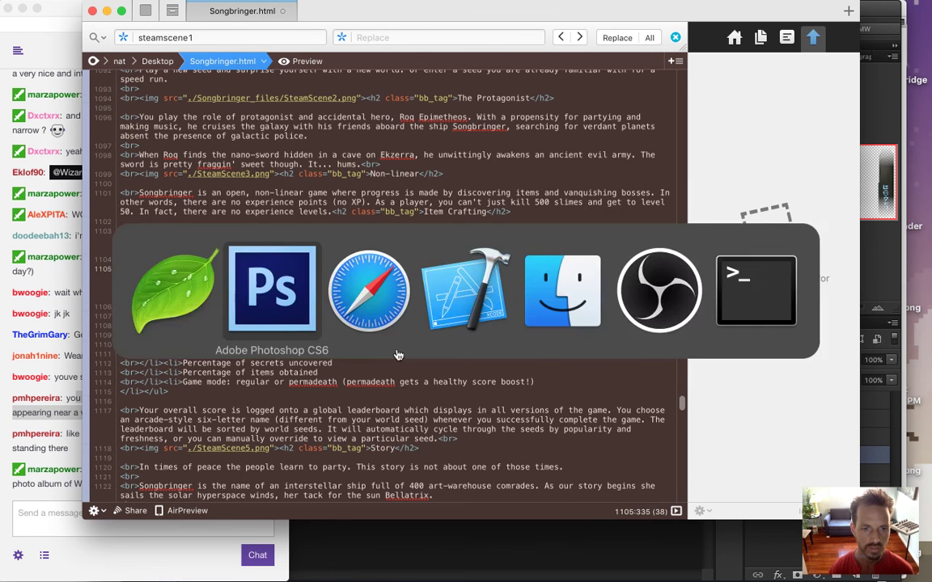
{"action": "key", "text": "super+Tab"}
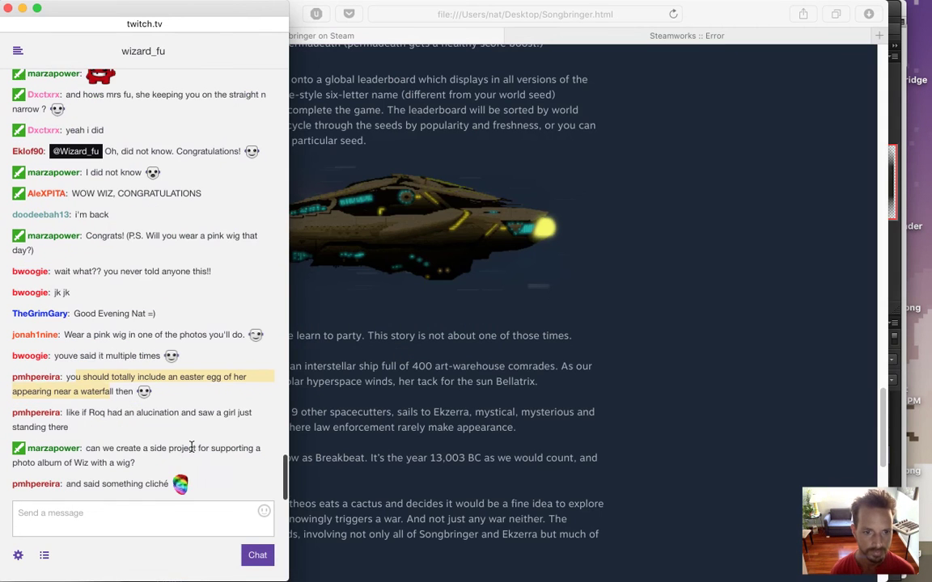
{"action": "left_click", "coordinate": [128, 437]}
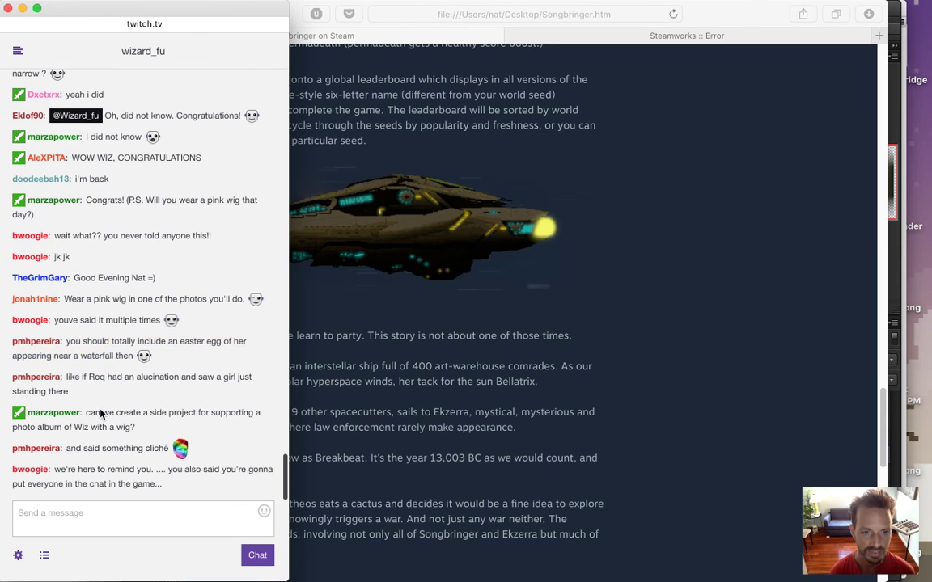
{"action": "left_click_drag", "start_coordinate": [117, 414], "coordinate": [153, 446]}
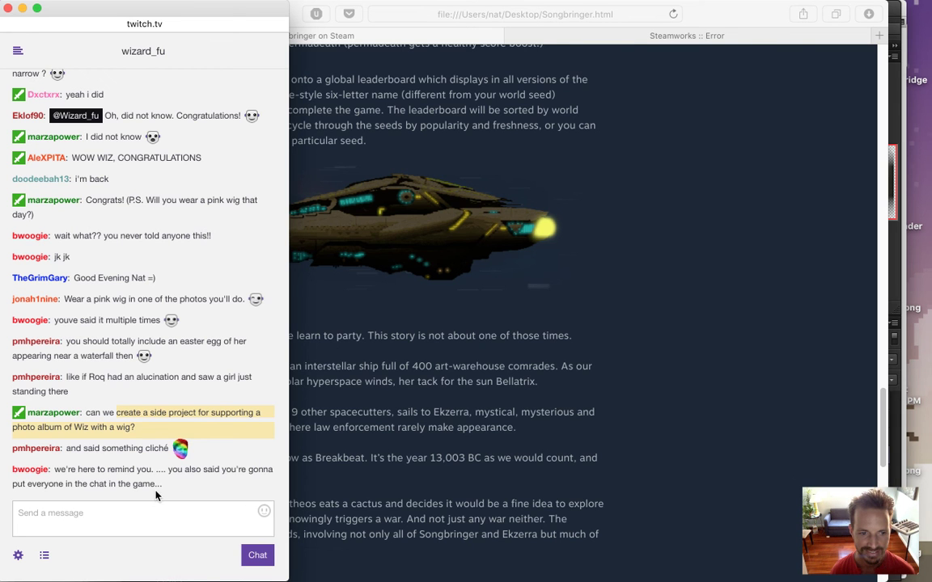
{"action": "left_click", "coordinate": [131, 473]}
{"action": "left_click_drag", "start_coordinate": [153, 471], "coordinate": [163, 482]}
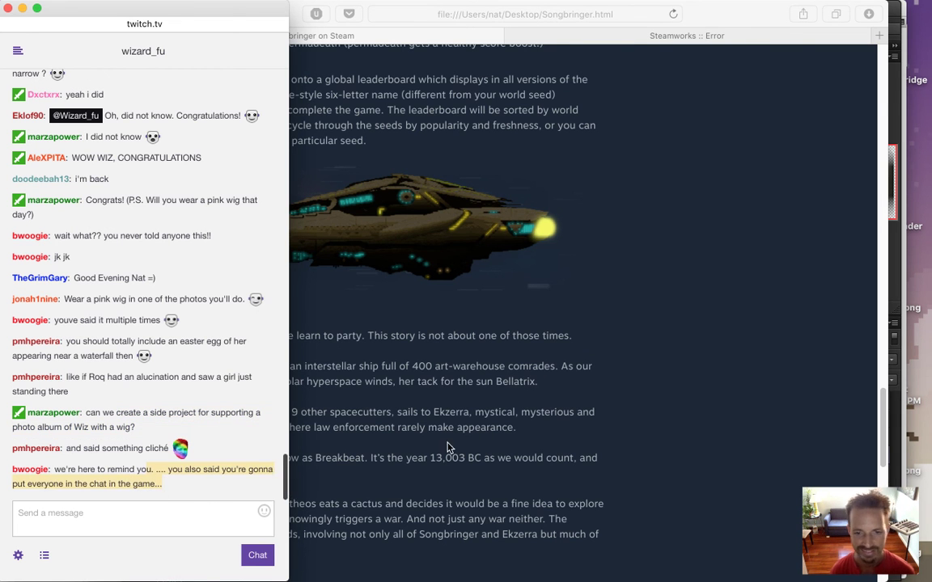
Step: Return to Songbringer.html and paste the copied line breaks and image tag before the Links heading, after the story's closing paragraph
{"action": "key", "text": "super+Tab"}
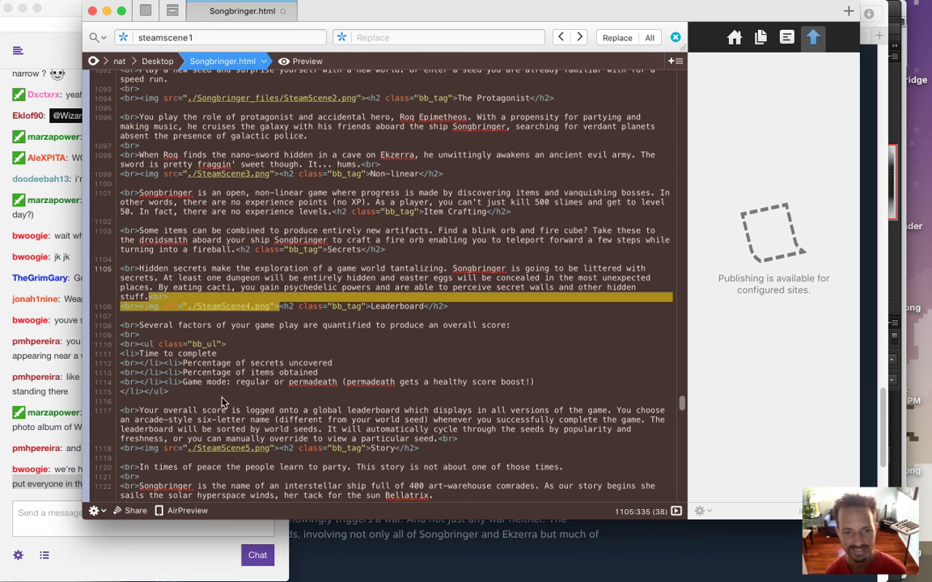
{"action": "left_click", "coordinate": [230, 315]}
{"action": "key", "text": "Down"}
{"action": "key", "text": "Down"}
{"action": "key", "text": "Down"}
{"action": "key", "text": "Down"}
{"action": "key", "text": "Down"}
{"action": "key", "text": "Down"}
{"action": "key", "text": "Down"}
{"action": "key", "text": "Down"}
{"action": "key", "text": "Down"}
{"action": "key", "text": "Down"}
{"action": "key", "text": "Down"}
{"action": "key", "text": "Down"}
{"action": "key", "text": "Down"}
{"action": "key", "text": "Down"}
{"action": "key", "text": "Down"}
{"action": "key", "text": "Down"}
{"action": "key", "text": "Down"}
{"action": "key", "text": "Down"}
{"action": "key", "text": "Down"}
{"action": "key", "text": "Down"}
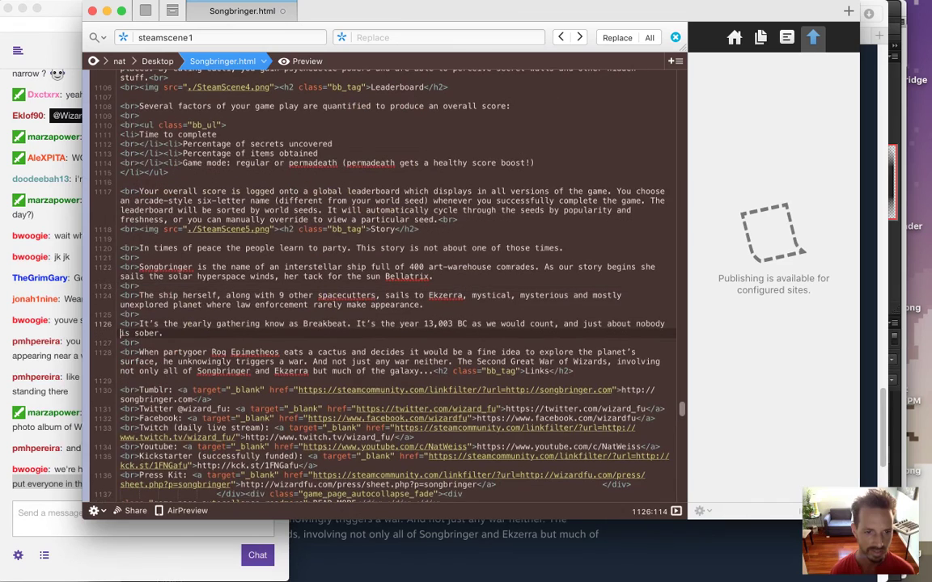
{"action": "key", "text": "Up"}
{"action": "key", "text": "Up"}
{"action": "key", "text": "Up"}
{"action": "key", "text": "Up"}
{"action": "key", "text": "Up"}
{"action": "key", "text": "Up"}
{"action": "key", "text": "Up"}
{"action": "key", "text": "Up"}
{"action": "key", "text": "Up"}
{"action": "key", "text": "Up"}
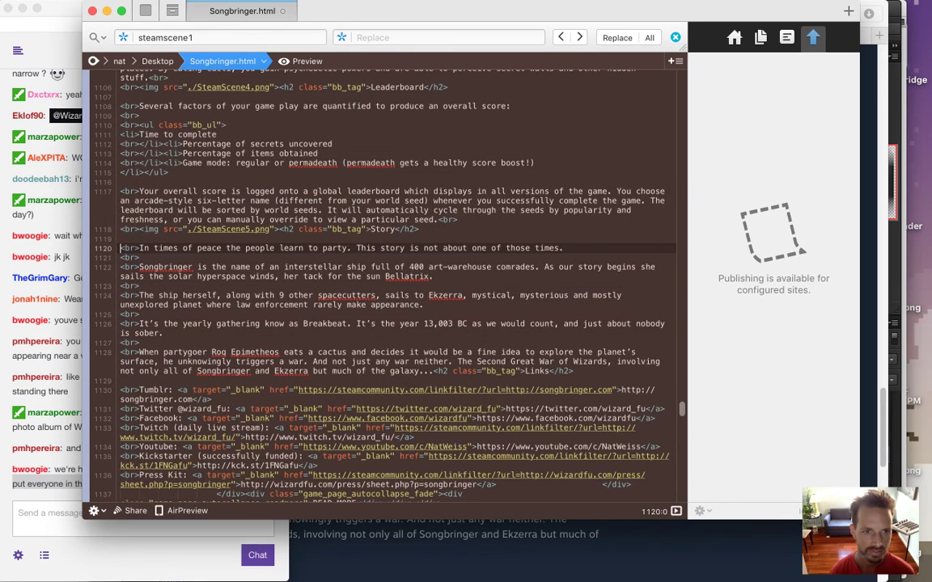
{"action": "key", "text": "Up"}
{"action": "key", "text": "Up"}
{"action": "key", "text": "Up"}
{"action": "key", "text": "Up"}
{"action": "key", "text": "Up"}
{"action": "key", "text": "Up"}
{"action": "key", "text": "Up"}
{"action": "key", "text": "Up"}
{"action": "key", "text": "Up"}
{"action": "key", "text": "Up"}
{"action": "key", "text": "Up"}
{"action": "key", "text": "Up"}
{"action": "key", "text": "Up"}
{"action": "key", "text": "Up"}
{"action": "key", "text": "Up"}
{"action": "key", "text": "Up"}
{"action": "key", "text": "Up"}
{"action": "key", "text": "Up"}
{"action": "key", "text": "Up"}
{"action": "key", "text": "Up"}
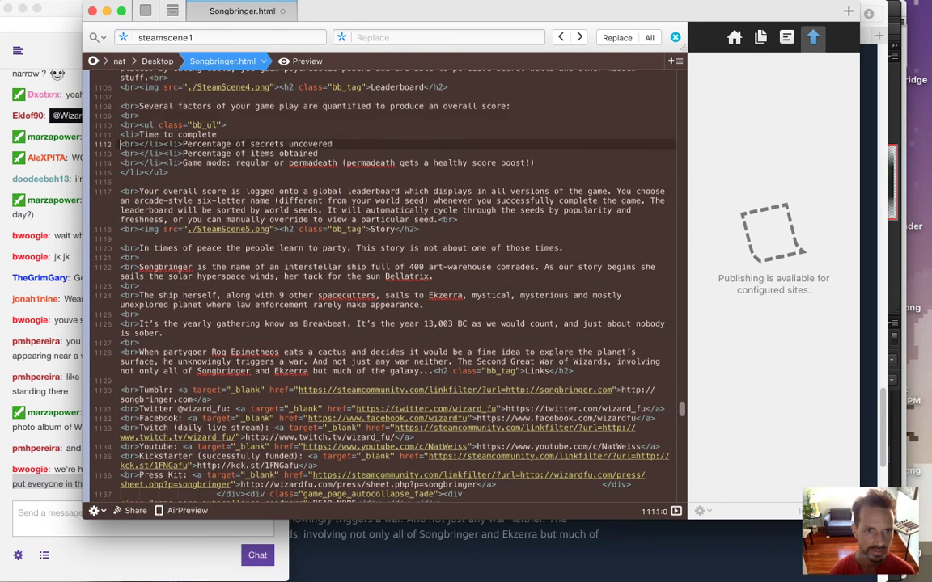
{"action": "key", "text": "Down"}
{"action": "key", "text": "Down"}
{"action": "key", "text": "Down"}
{"action": "key", "text": "Down"}
{"action": "key", "text": "Down"}
{"action": "key", "text": "Down"}
{"action": "key", "text": "Down"}
{"action": "key", "text": "Down"}
{"action": "key", "text": "Down"}
{"action": "key", "text": "Down"}
{"action": "key", "text": "Down"}
{"action": "key", "text": "Down"}
{"action": "key", "text": "Down"}
{"action": "key", "text": "Down"}
{"action": "key", "text": "Down"}
{"action": "key", "text": "Down"}
{"action": "key", "text": "Down"}
{"action": "key", "text": "Down"}
{"action": "key", "text": "Down"}
{"action": "key", "text": "Down"}
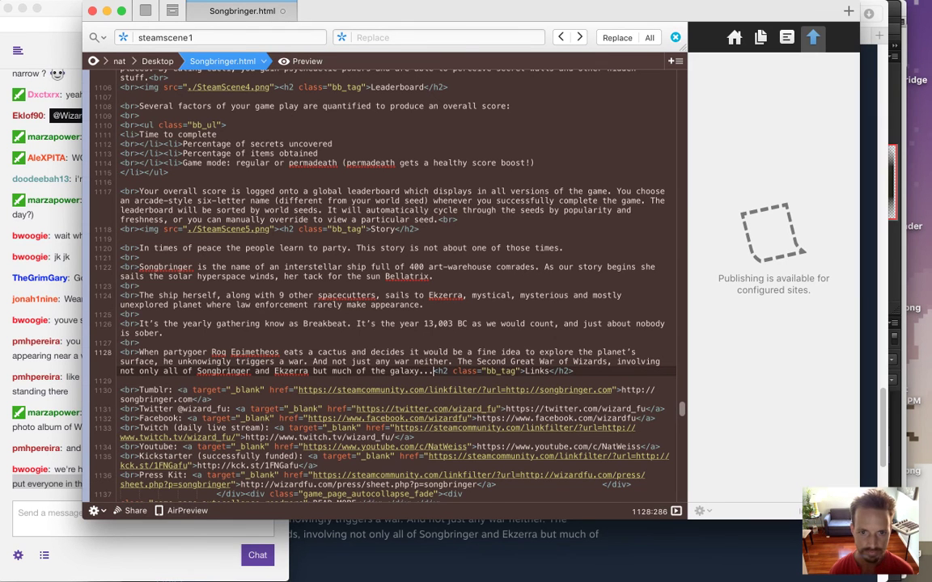
{"action": "key", "text": "super+v"}
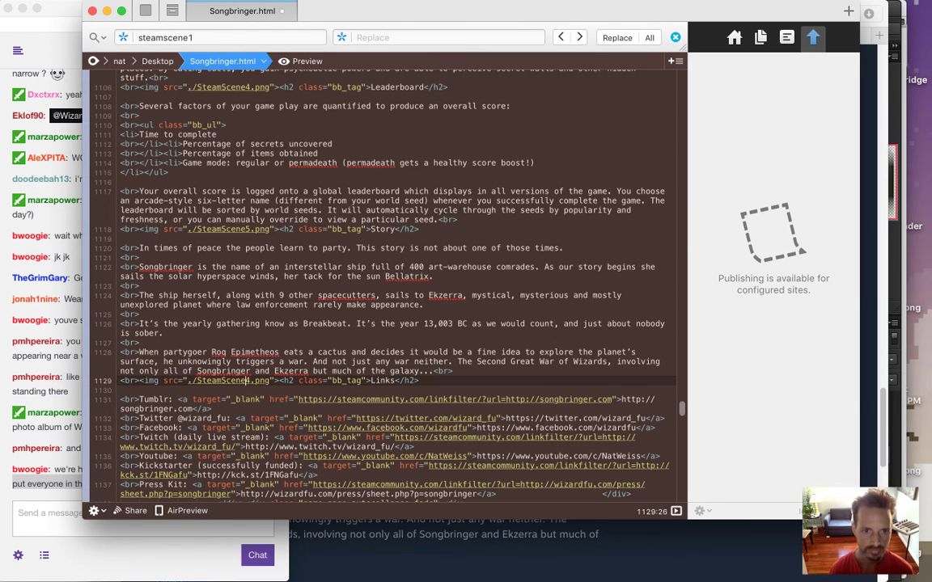
Step: Change the image reference before the Links heading to SteamScene6.png and switch to Safari to view it in the Songbringer page
{"action": "key", "text": "Delete"}
{"action": "type", "text": "6"}
{"action": "key", "text": "super+Tab"}
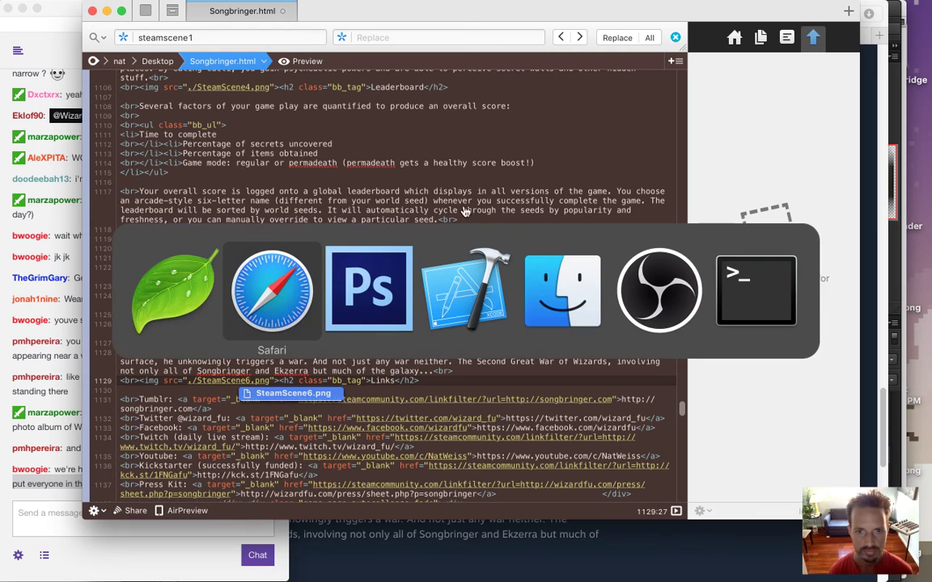
{"action": "left_click", "coordinate": [301, 327]}
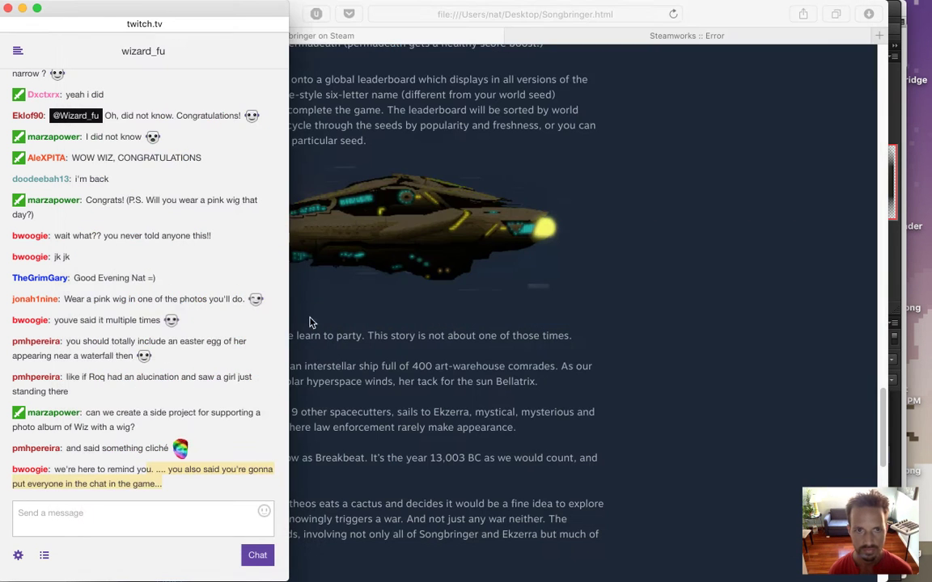
{"action": "left_click", "coordinate": [478, 326]}
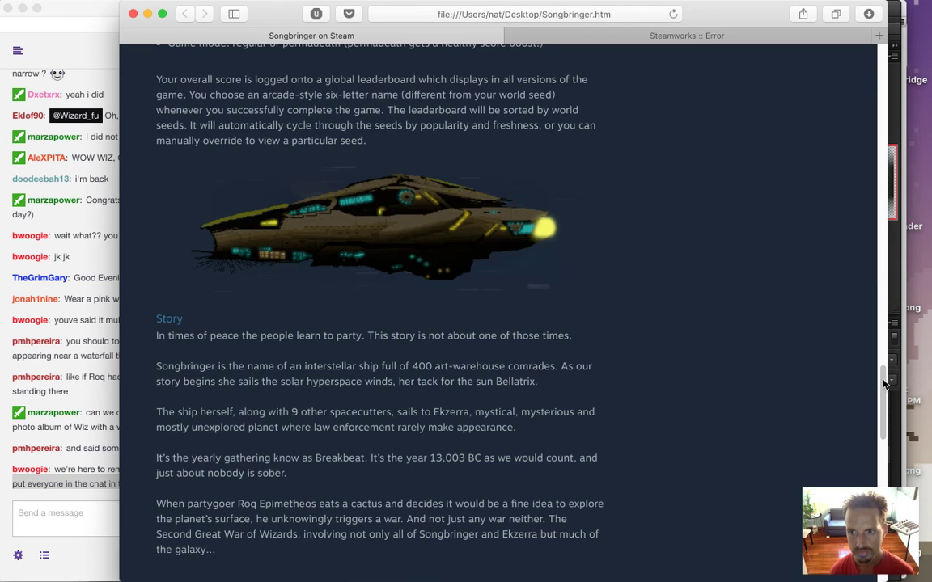
{"action": "left_click_drag", "start_coordinate": [885, 385], "coordinate": [885, 437]}
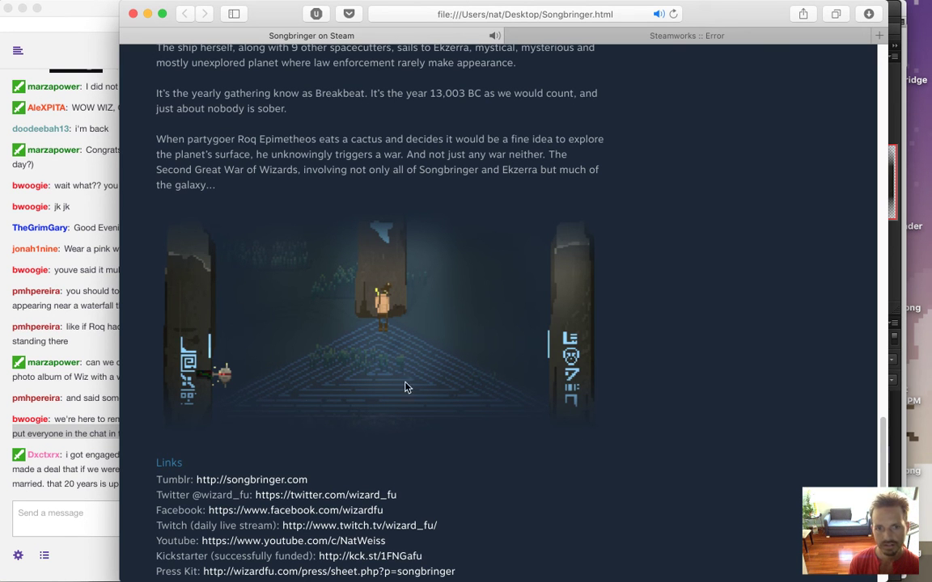
Step: Read the stream chat message about the volcano engagement, highlighting its text, and return to the Songbringer page
{"action": "left_click", "coordinate": [85, 473]}
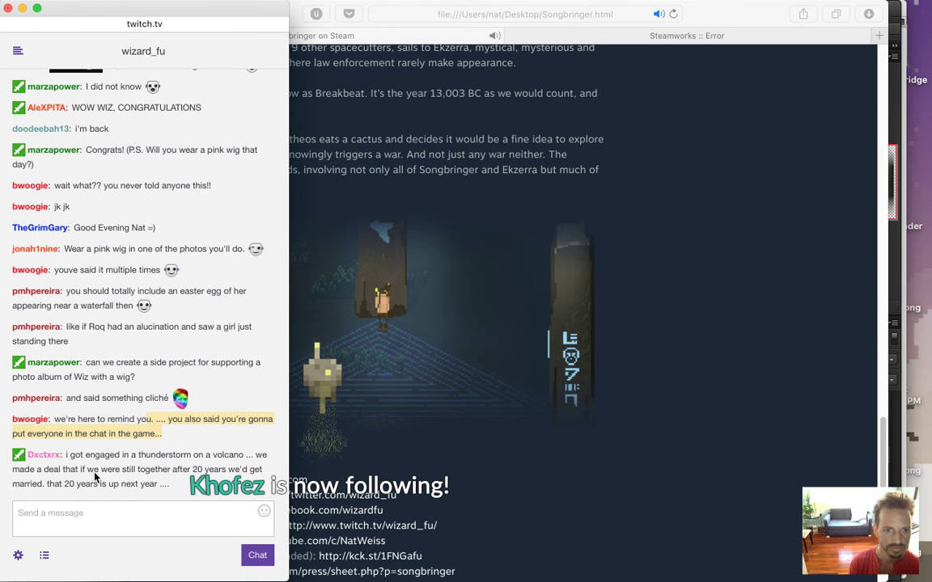
{"action": "left_click_drag", "start_coordinate": [86, 456], "coordinate": [240, 483]}
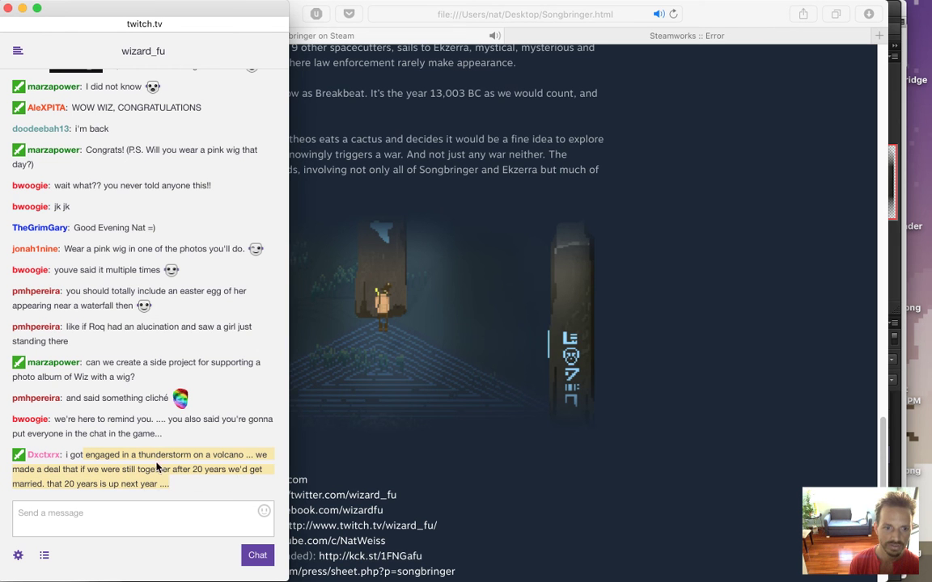
{"action": "left_click", "coordinate": [51, 483]}
{"action": "left_click_drag", "start_coordinate": [64, 484], "coordinate": [157, 485]}
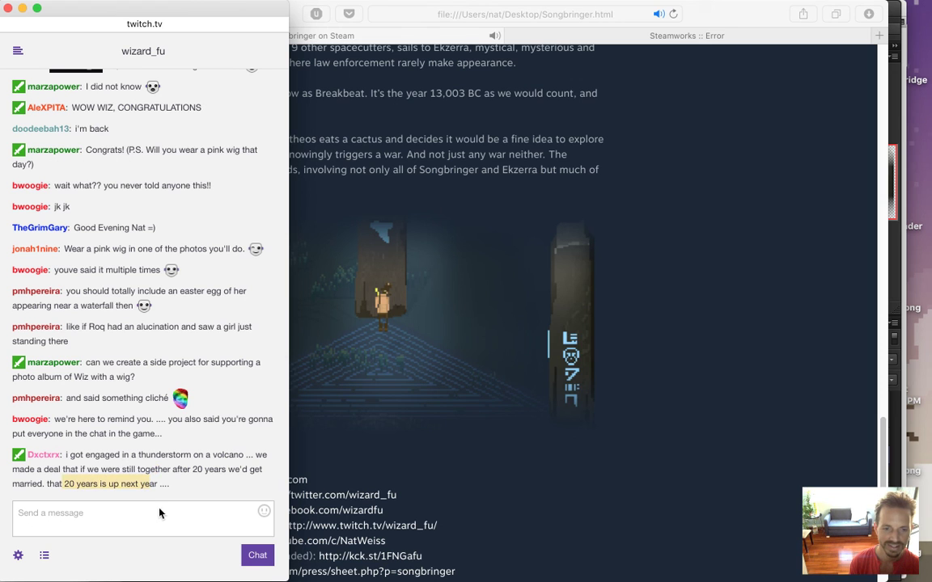
{"action": "left_click", "coordinate": [116, 473]}
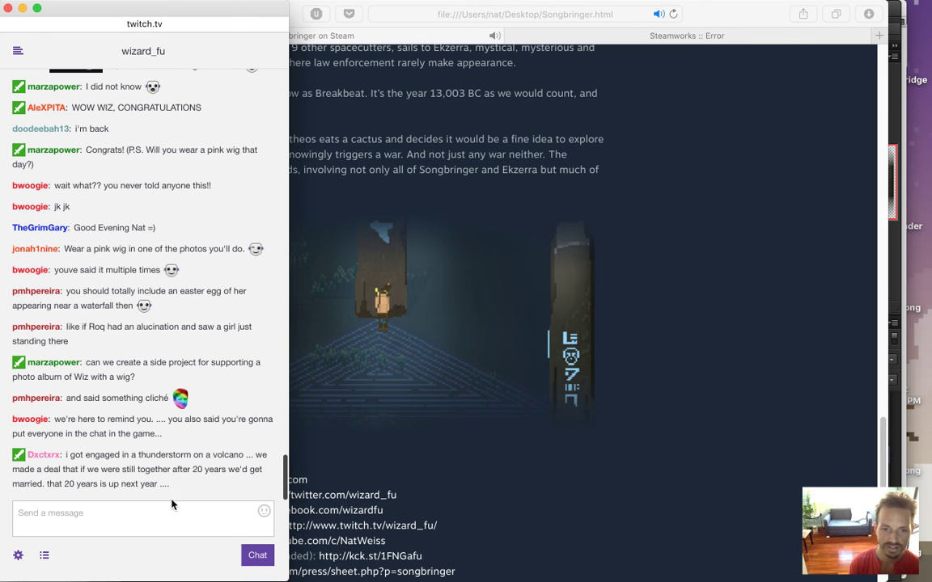
{"action": "left_click", "coordinate": [397, 457]}
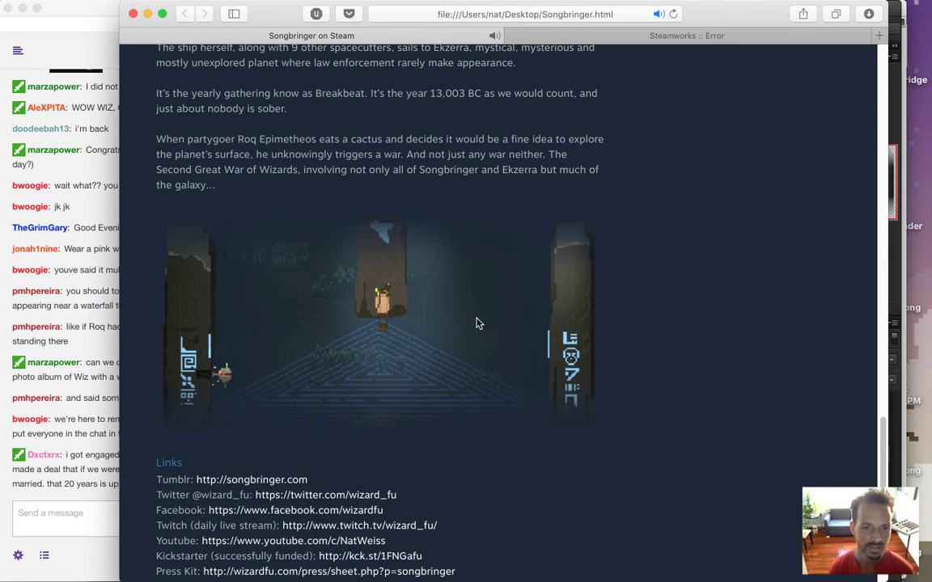
Step: Switch to Photoshop and widen the SteamScene6 canvas to 400 pixels
{"action": "key", "text": "super+Tab"}
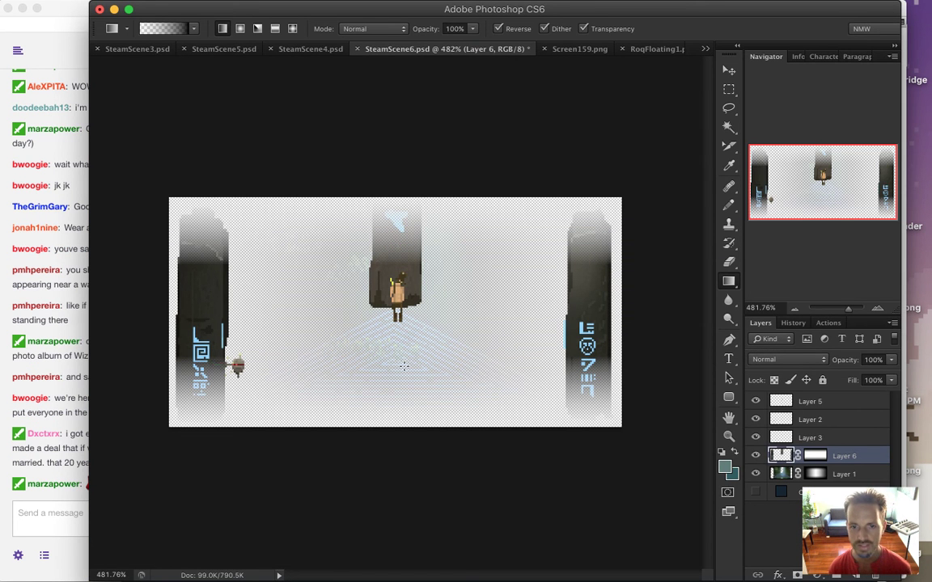
{"action": "key", "text": "super+alt+c"}
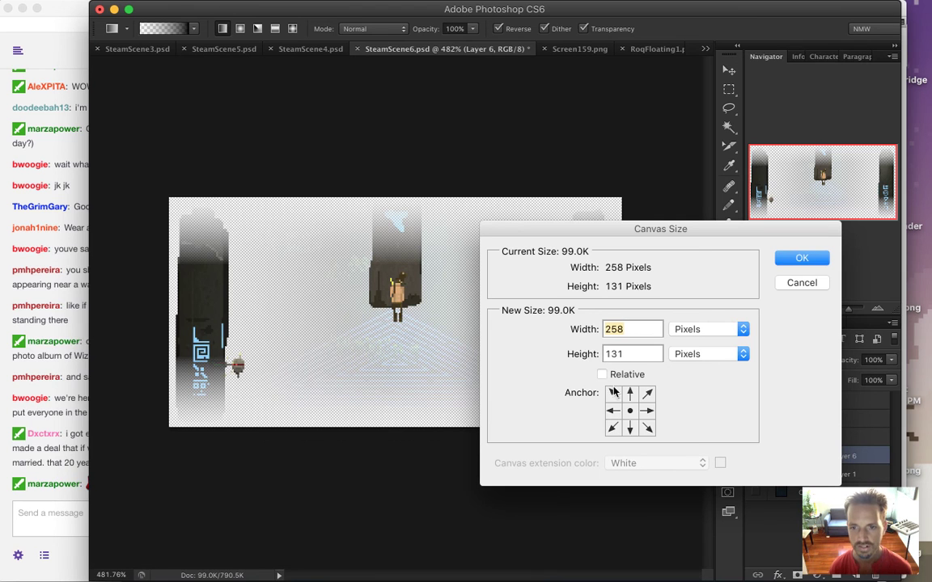
{"action": "type", "text": "400"}
{"action": "key", "text": "Return"}
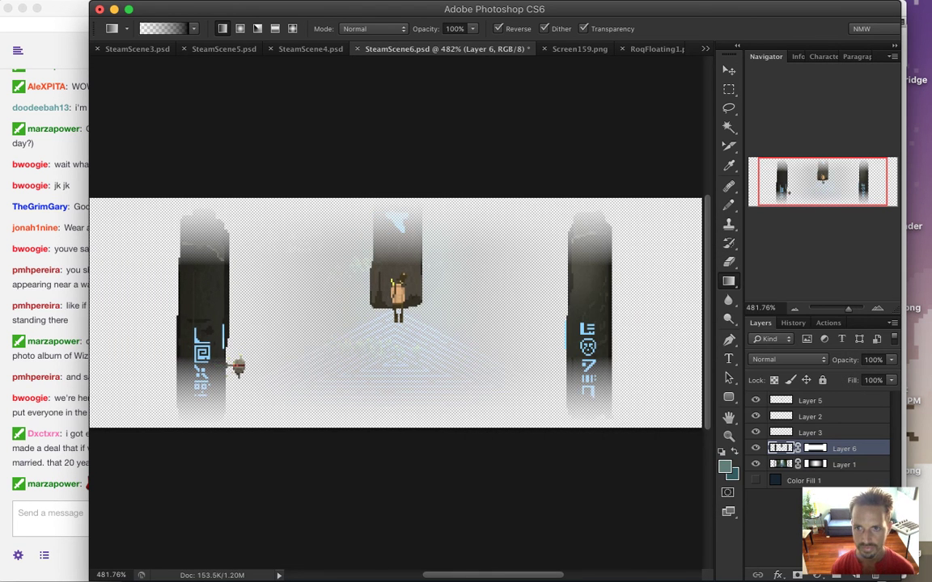
{"action": "key", "text": "super+minus"}
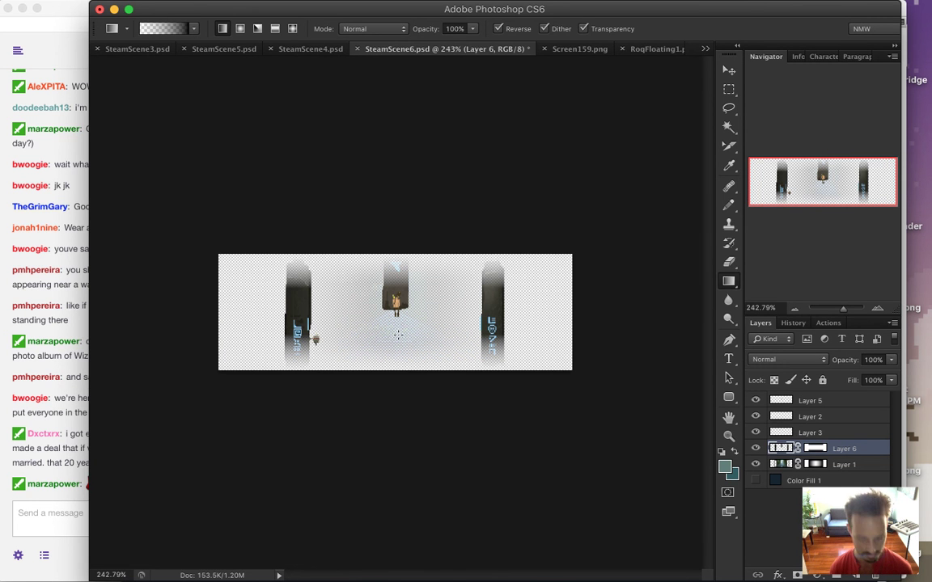
Step: Widen the SteamScene6 canvas to 450 pixels and glance at the newest stream chat messages
{"action": "key", "text": "super+alt+c"}
{"action": "type", "text": "450"}
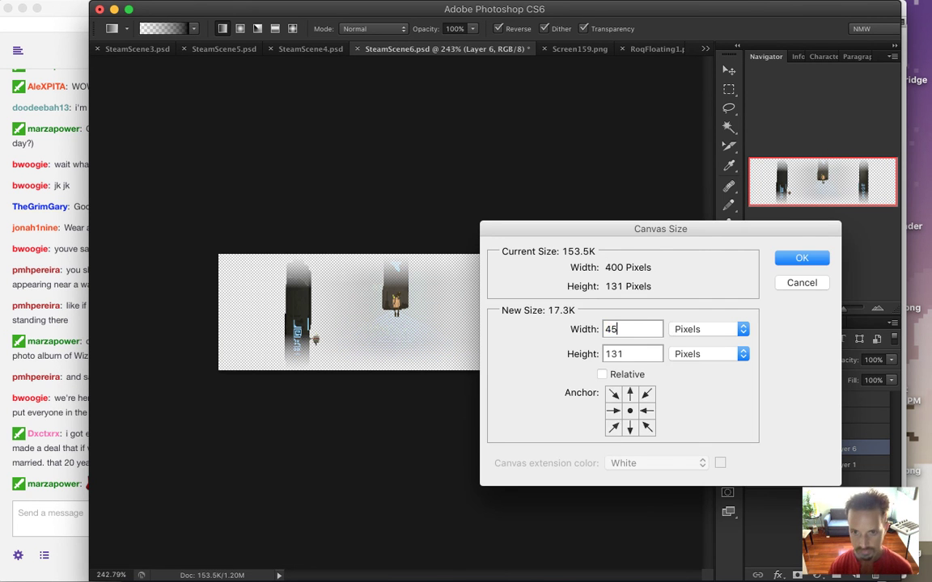
{"action": "key", "text": "Return"}
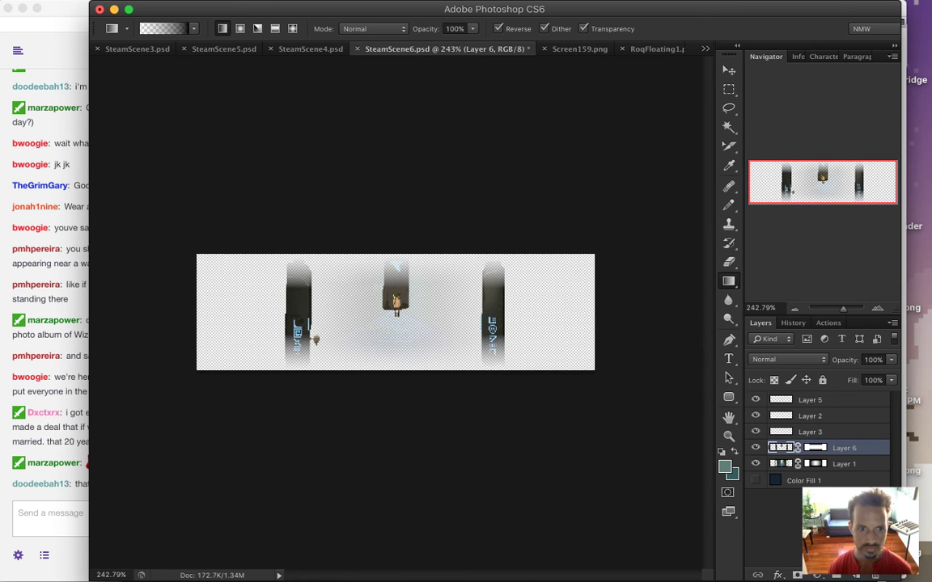
{"action": "left_click", "coordinate": [64, 498]}
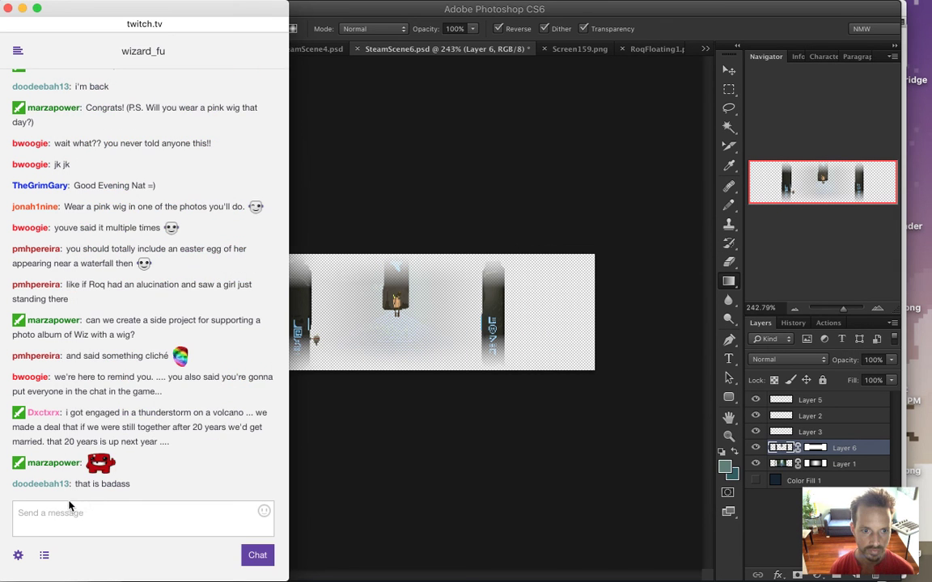
{"action": "left_click", "coordinate": [326, 429]}
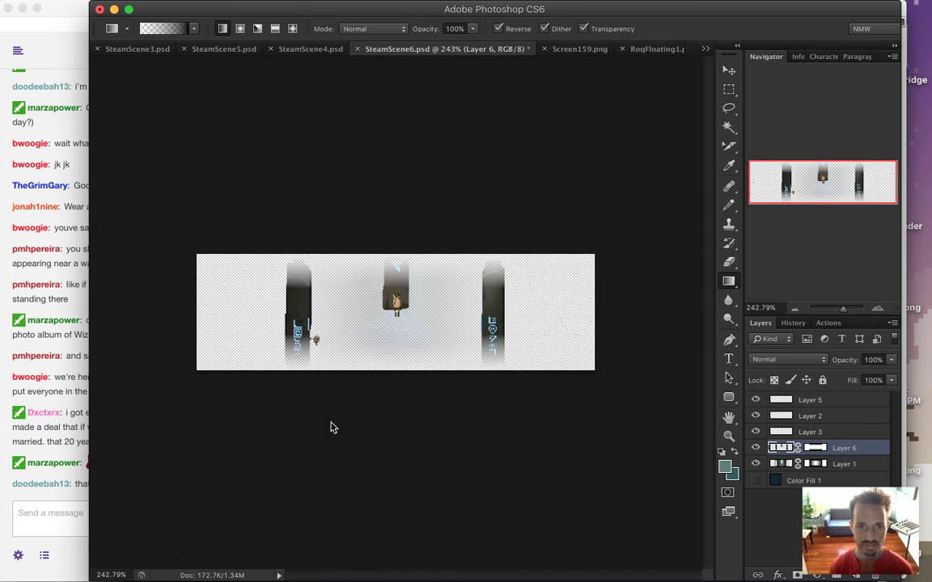
Step: Export the scene for web as a 616 px wide transparent PNG-24, replacing the existing SteamScene6.png
{"action": "key", "text": "super+alt+shift+s"}
{"action": "type", "text": "616"}
{"action": "key", "text": "Tab"}
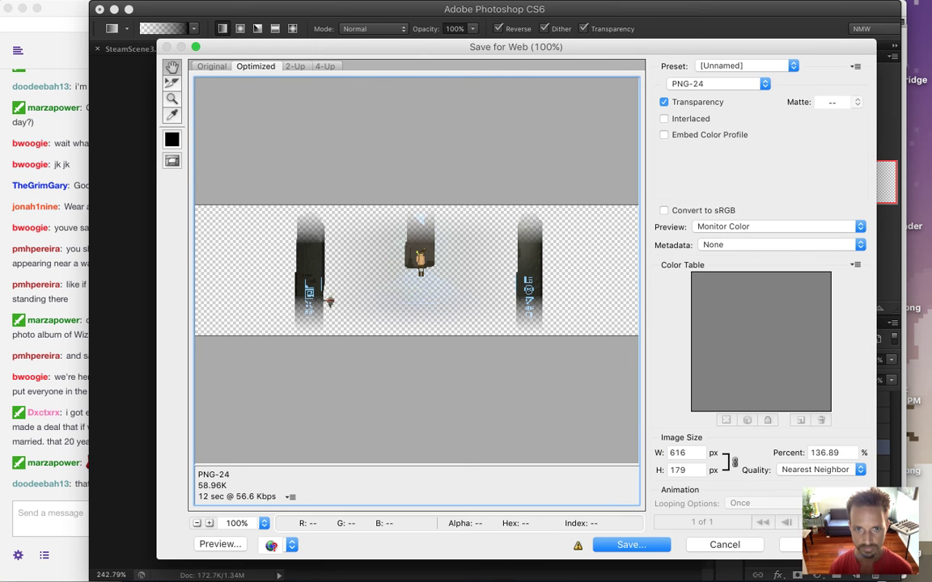
{"action": "key", "text": "Return"}
{"action": "key", "text": "Return"}
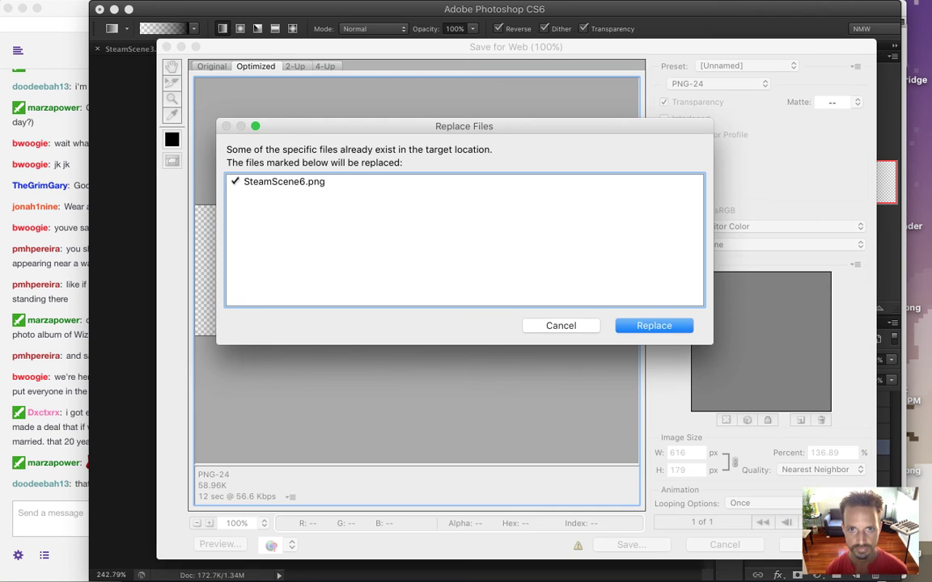
{"action": "key", "text": "Return"}
Step: Switch to Safari and reload the Songbringer page to load the re-exported scene image
{"action": "key", "text": "super+Tab"}
{"action": "key", "text": "super+Tab"}
{"action": "key", "text": "super+Tab"}
{"action": "key", "text": "super+Tab"}
{"action": "key", "text": "super+Tab"}
{"action": "key", "text": "super+Tab"}
{"action": "key", "text": "super+Tab"}
{"action": "key", "text": "super+Tab"}
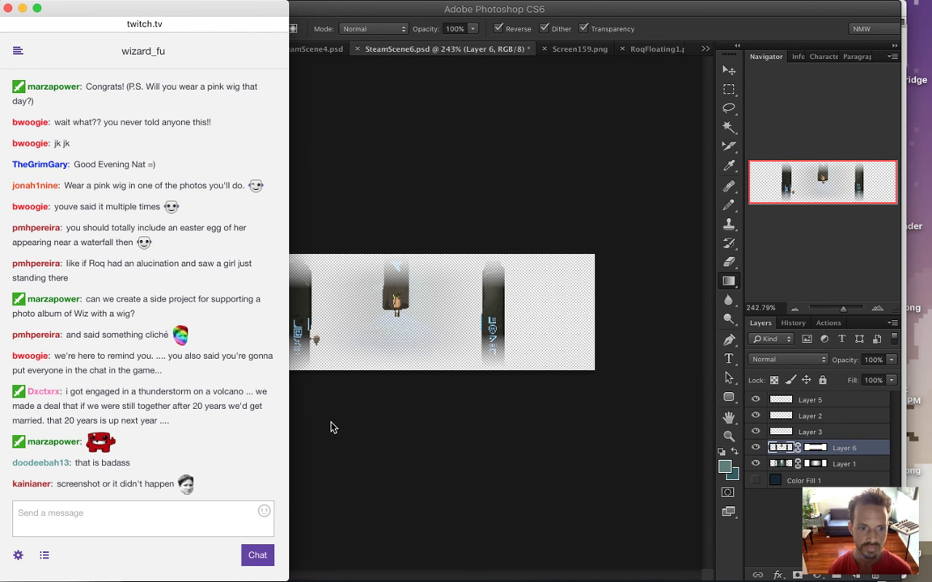
{"action": "key", "text": "super+grave"}
{"action": "key", "text": "super+r"}
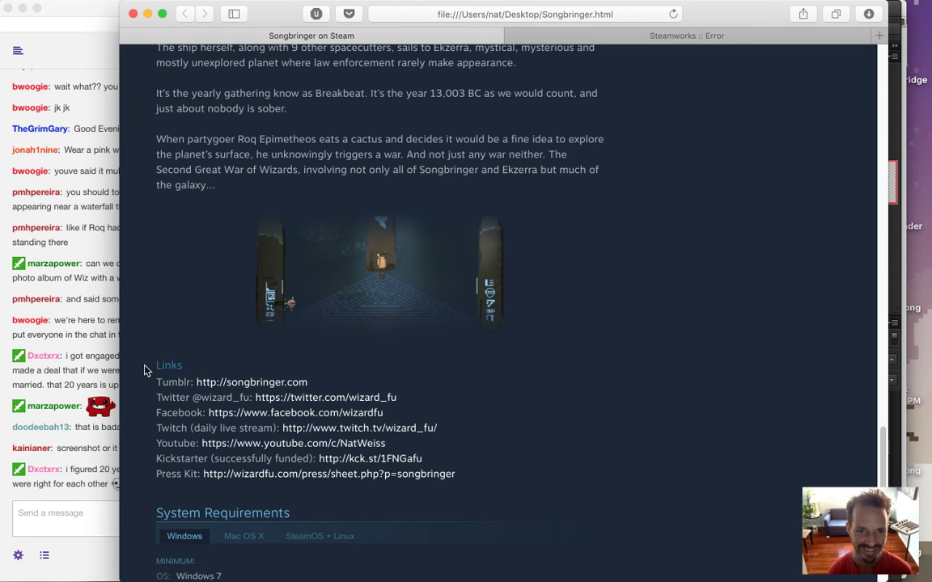
Step: Read the newest chat message about 20 years being long enough, highlighting its text, and return to the page
{"action": "left_click", "coordinate": [81, 426]}
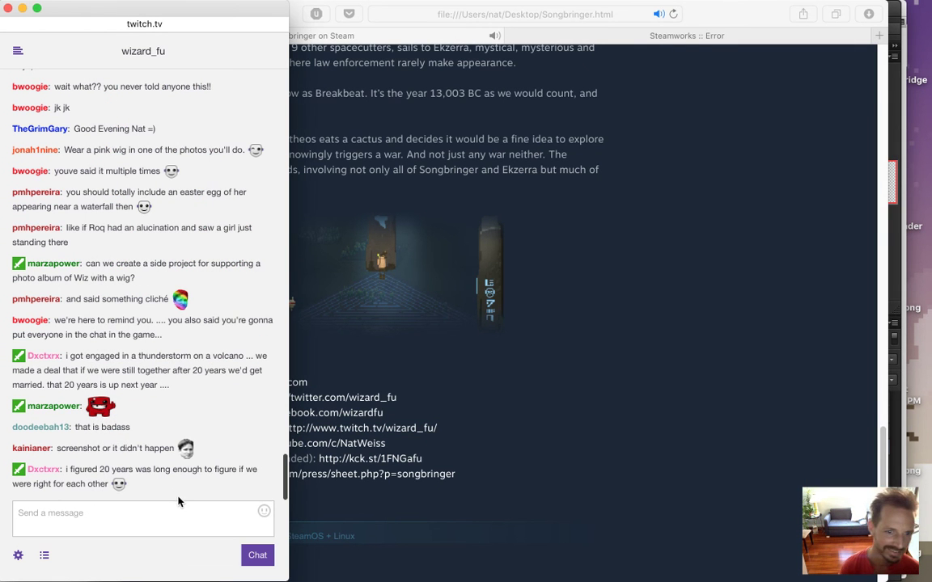
{"action": "left_click_drag", "start_coordinate": [80, 469], "coordinate": [524, 462]}
{"action": "left_click", "coordinate": [586, 431]}
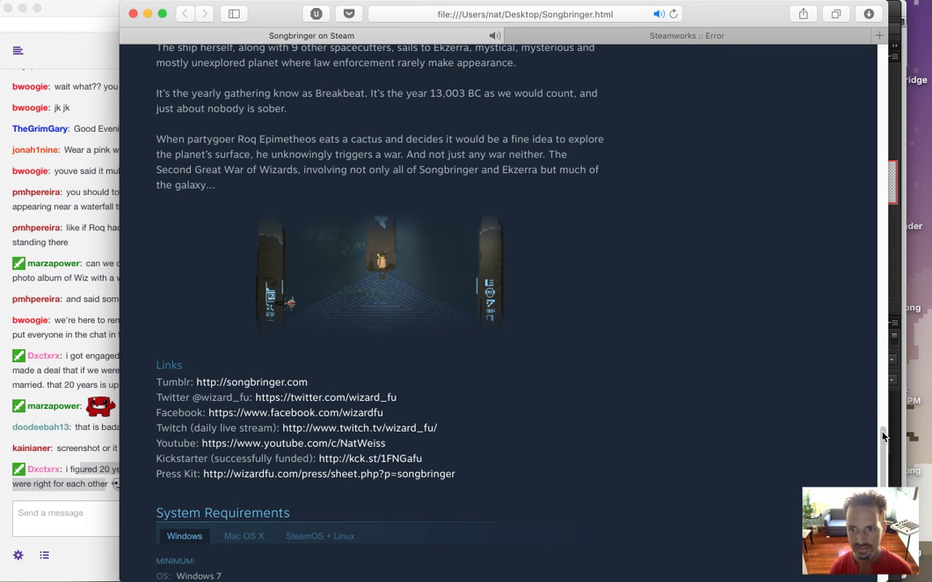
Step: Review the size of the scene image between the Story text and the Links section of the page
{"action": "scroll", "coordinate": [882, 433], "scroll_direction": "up", "scroll_amount": 3}
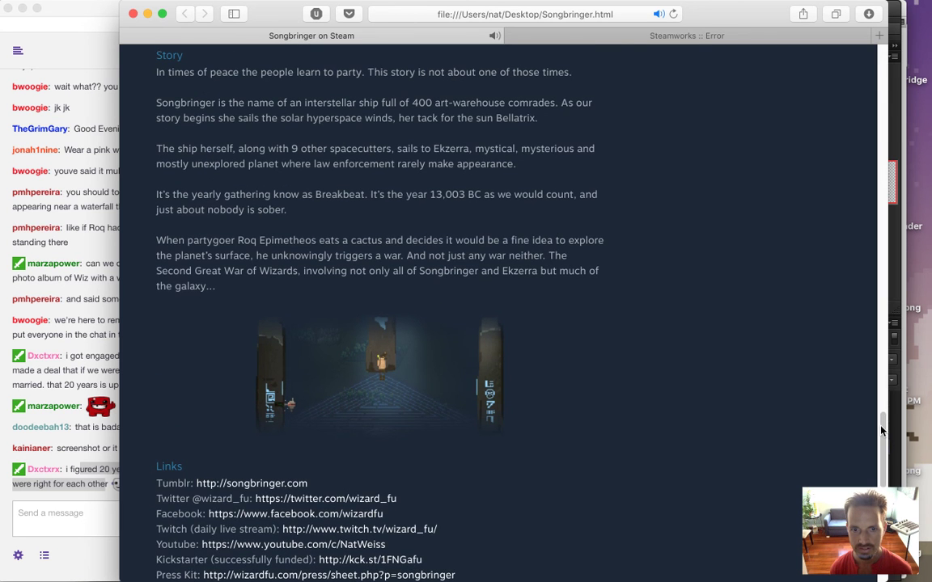
{"action": "scroll", "coordinate": [882, 431], "scroll_direction": "up", "scroll_amount": 1}
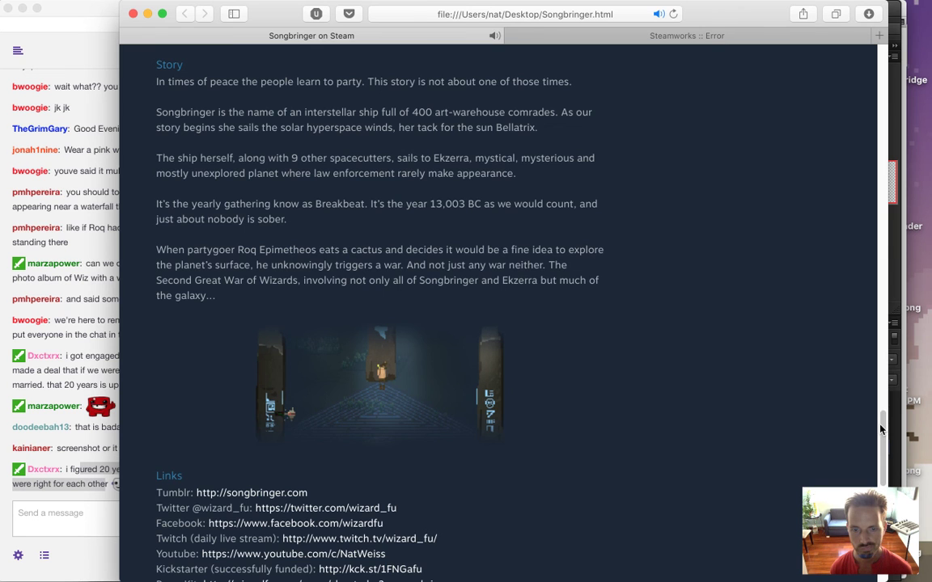
{"action": "scroll", "coordinate": [881, 433], "scroll_direction": "down", "scroll_amount": 3}
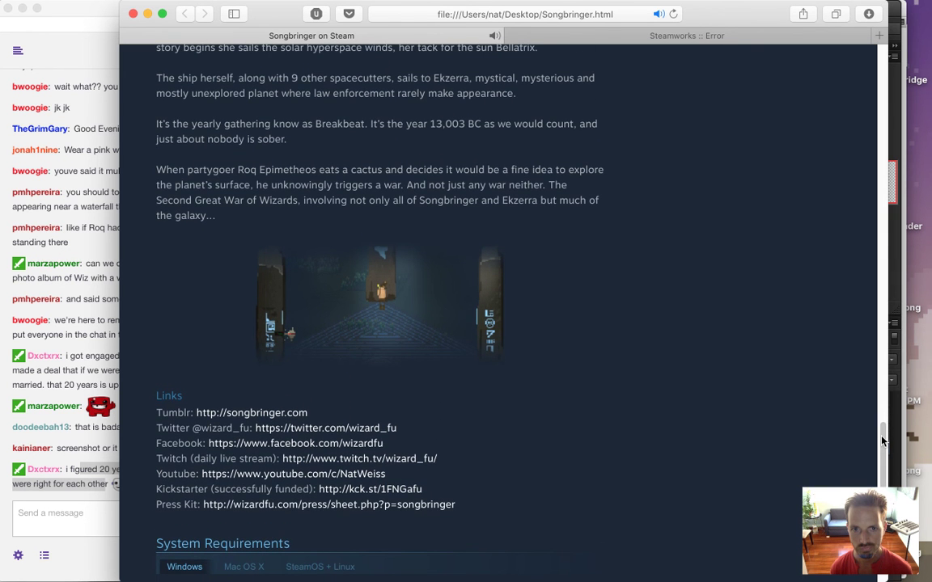
{"action": "scroll", "coordinate": [882, 441], "scroll_direction": "down", "scroll_amount": 2}
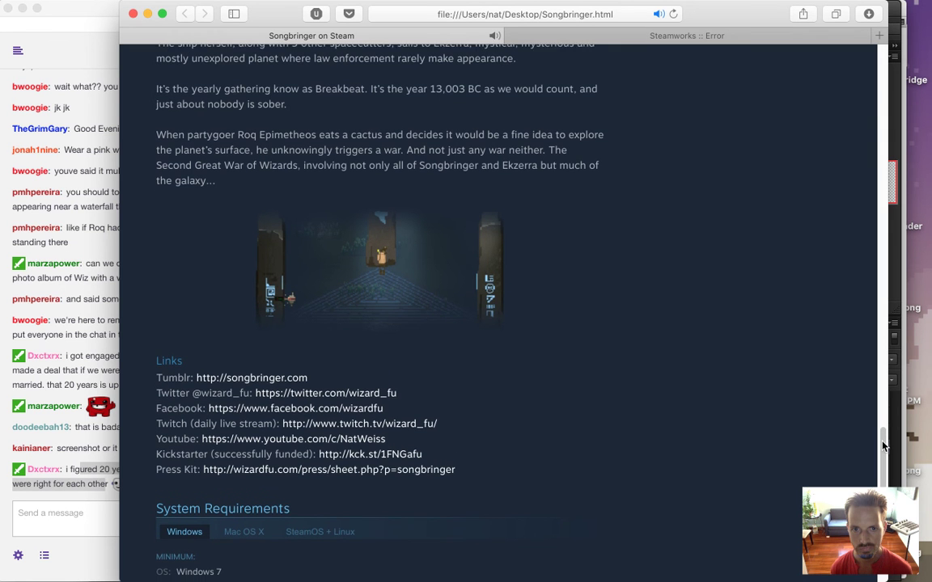
Step: Switch to Photoshop, show the Color Fill 1 layer in SteamScene6.psd, and compare the scene with the Screen159.png screenshot
{"action": "key", "text": "super+Tab"}
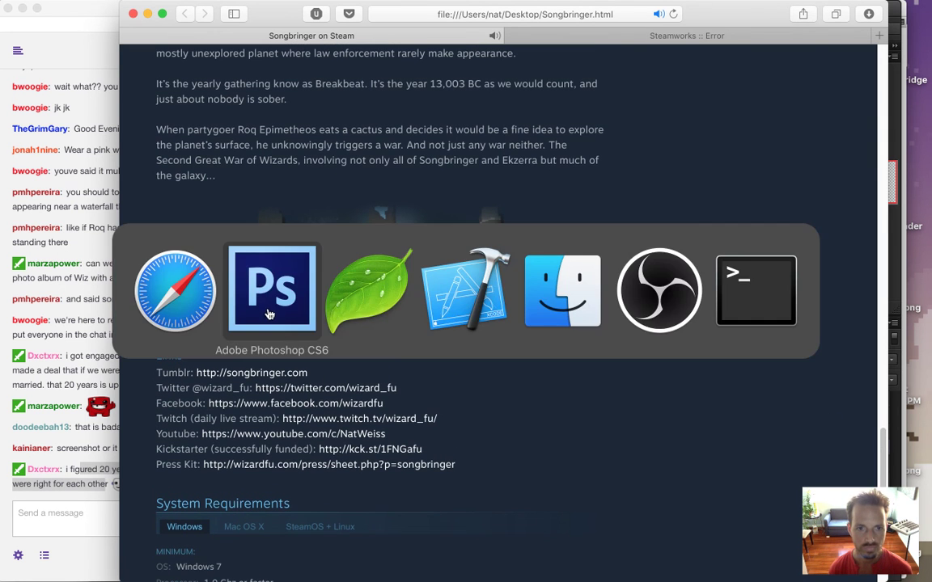
{"action": "left_click", "coordinate": [251, 292]}
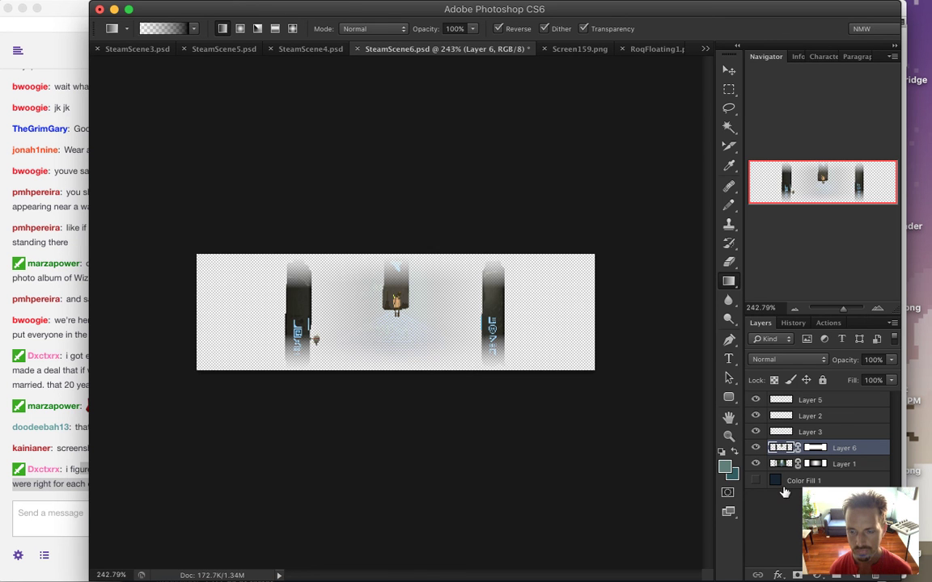
{"action": "left_click", "coordinate": [755, 480]}
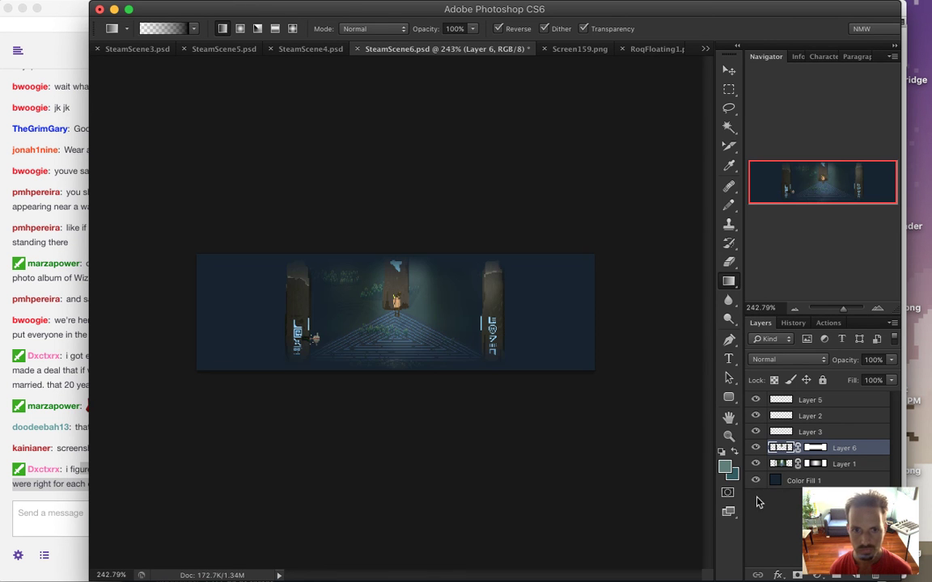
{"action": "left_click", "coordinate": [588, 49]}
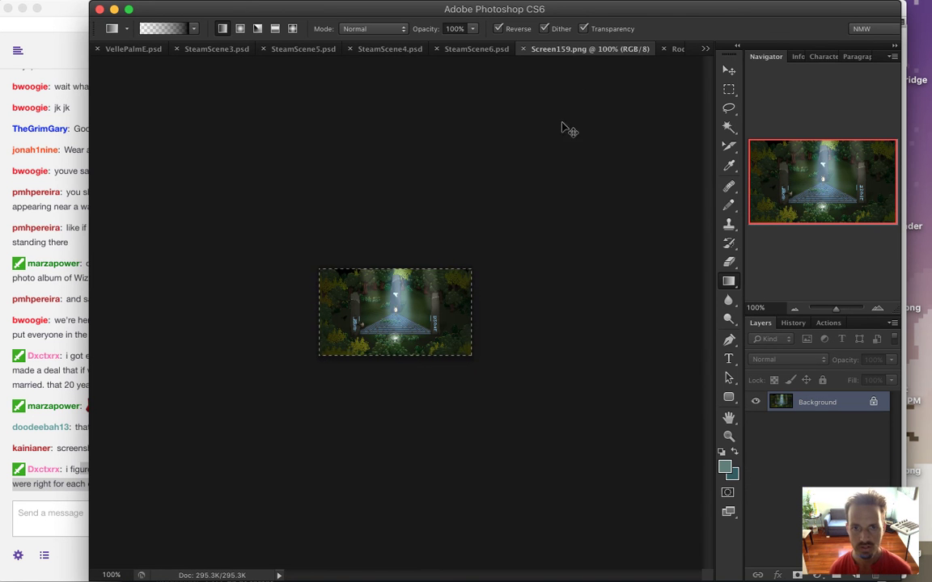
{"action": "left_click", "coordinate": [479, 50]}
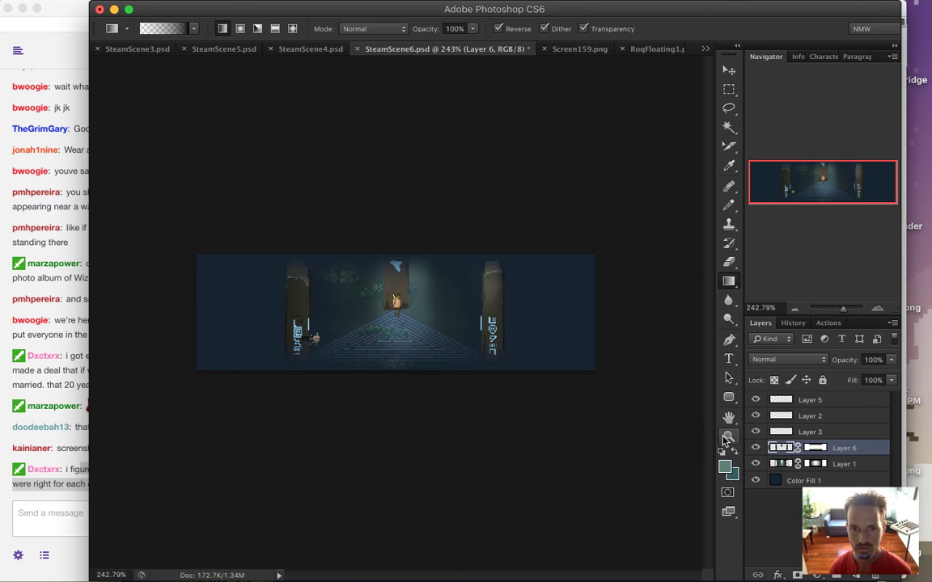
Step: Reduce the SteamScene6 canvas width to 420 pixels
{"action": "key", "text": "super+alt+c"}
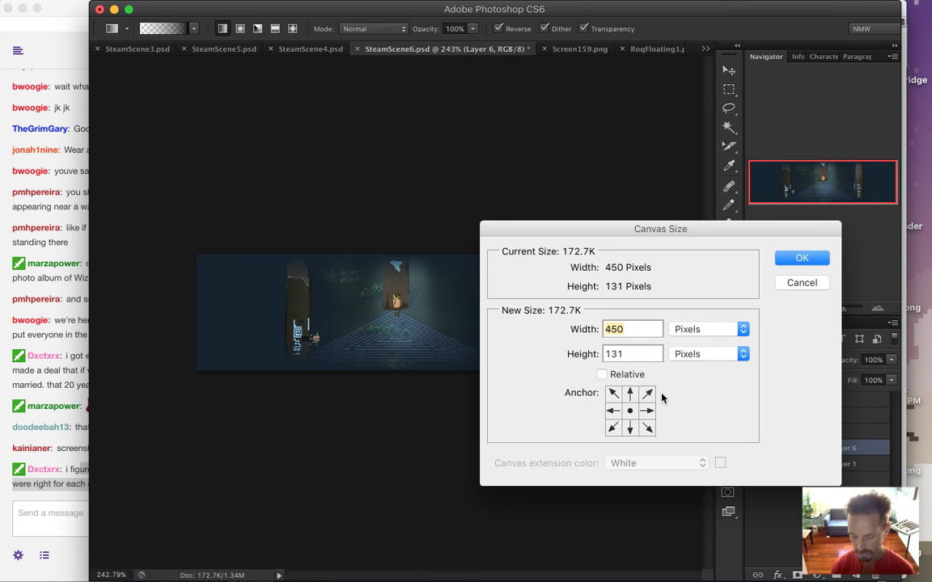
{"action": "type", "text": "420"}
{"action": "key", "text": "Return"}
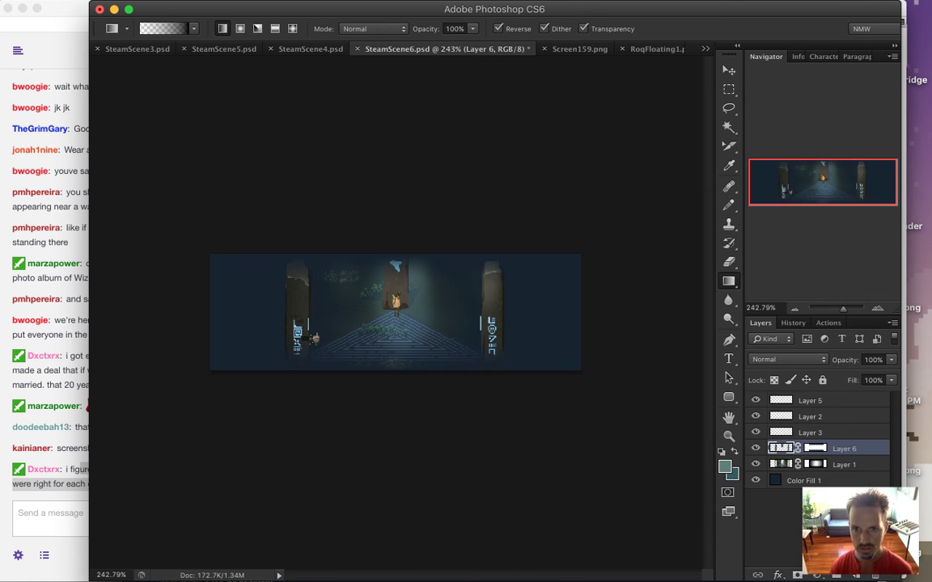
Step: Hide the Color Fill 1 layer and export the scene for web as PNG-24 at 616 pixels wide, overwriting SteamScene6.png on the Desktop
{"action": "left_click", "coordinate": [754, 480]}
{"action": "key", "text": "super+alt+shift+s"}
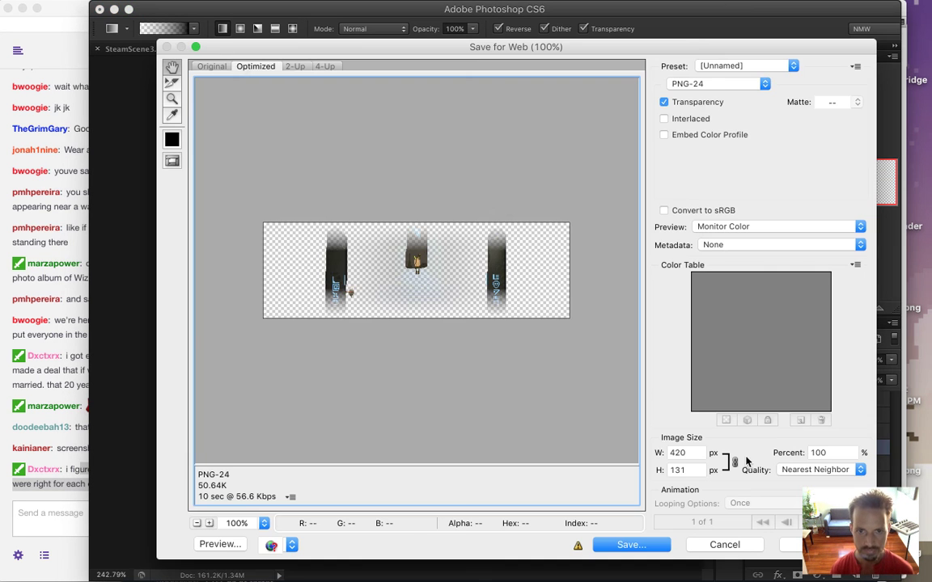
{"action": "type", "text": "616"}
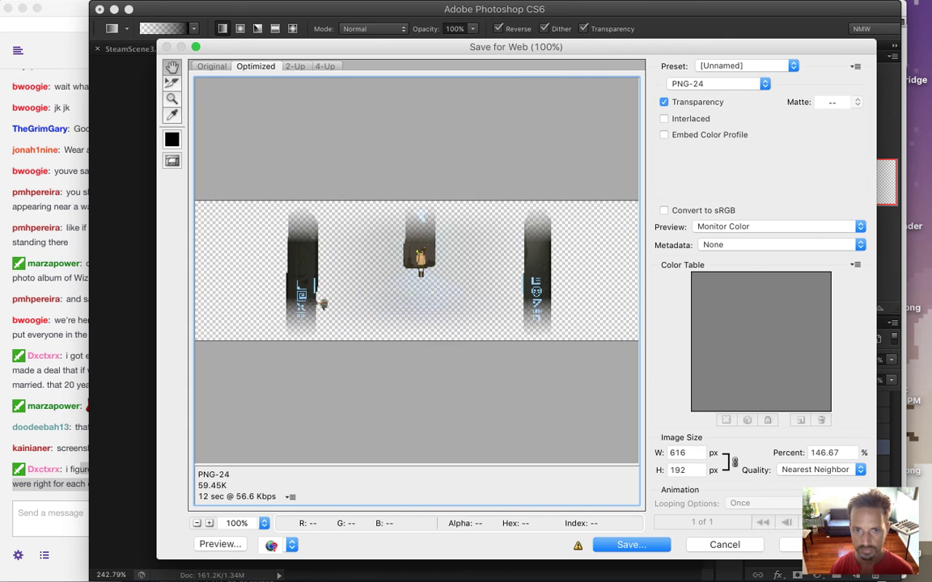
{"action": "key", "text": "Return"}
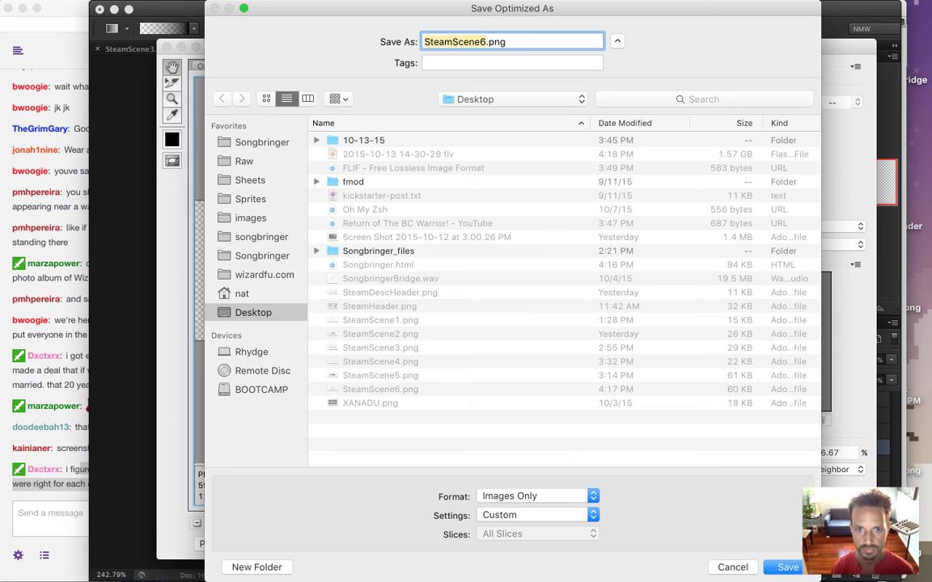
{"action": "key", "text": "Return"}
{"action": "key", "text": "Return"}
Step: Switch to Safari and reload Songbringer.html to check the re-exported scene image
{"action": "key", "text": "super+Tab"}
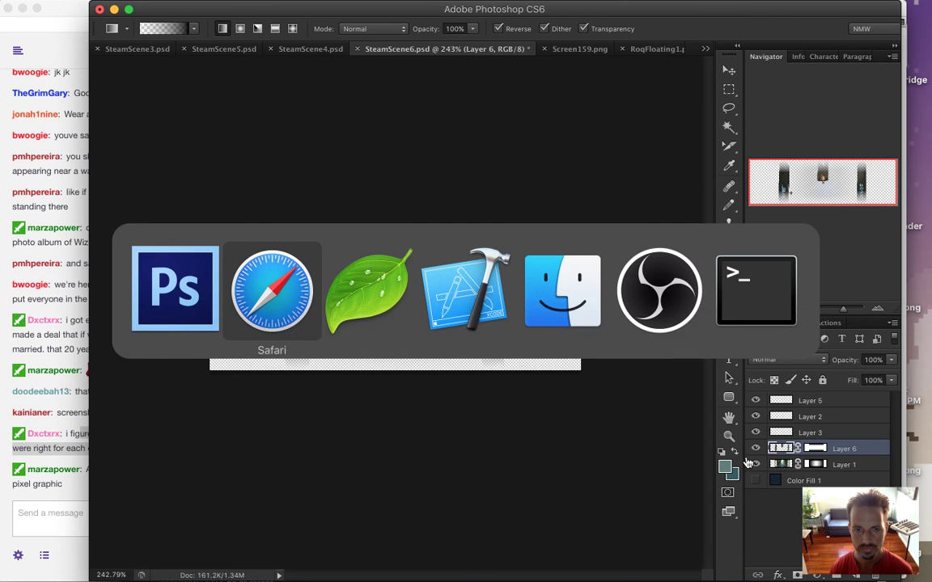
{"action": "key", "text": "super+r"}
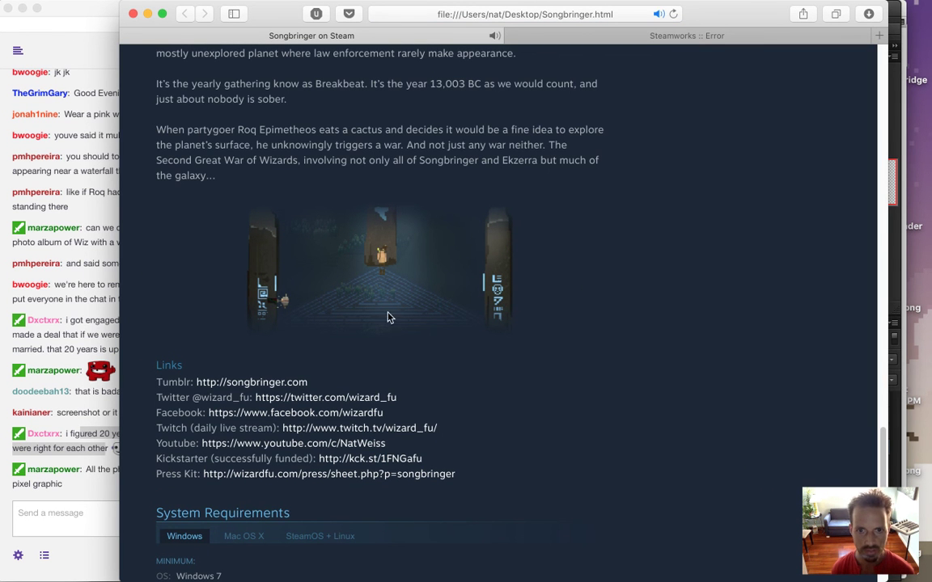
Step: Read the chat message about marriage photos in pixel graphic, highlighting its text, and return to the page
{"action": "left_click", "coordinate": [86, 437]}
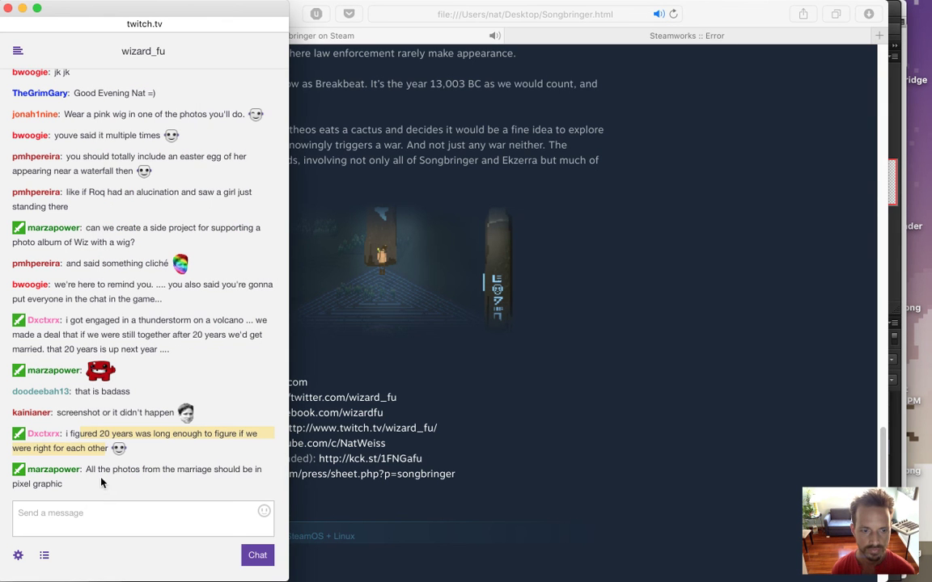
{"action": "left_click_drag", "start_coordinate": [98, 470], "coordinate": [147, 489]}
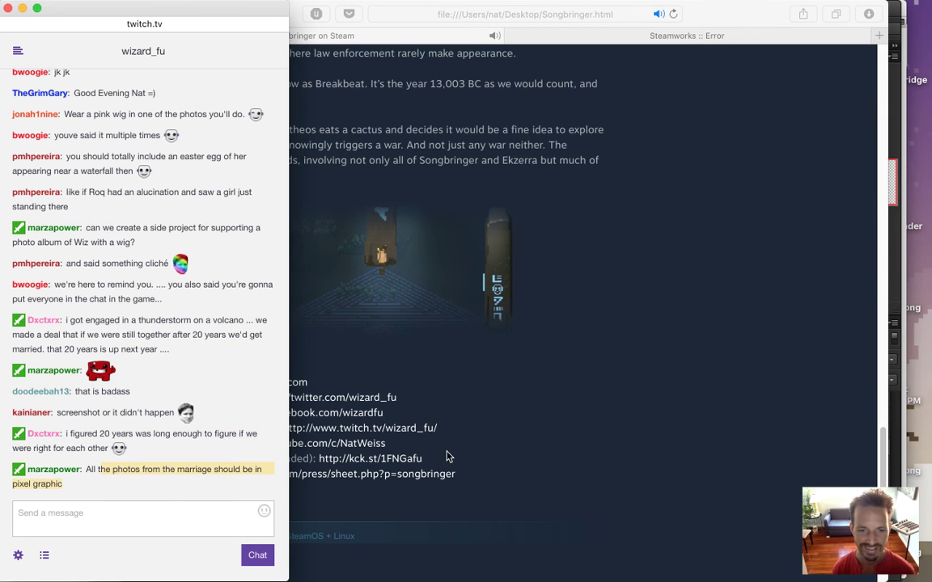
{"action": "left_click", "coordinate": [443, 379]}
Step: Read the chat message about jib being the witness and bring the Songbringer page in Safari back into view
{"action": "key", "text": "super+Tab"}
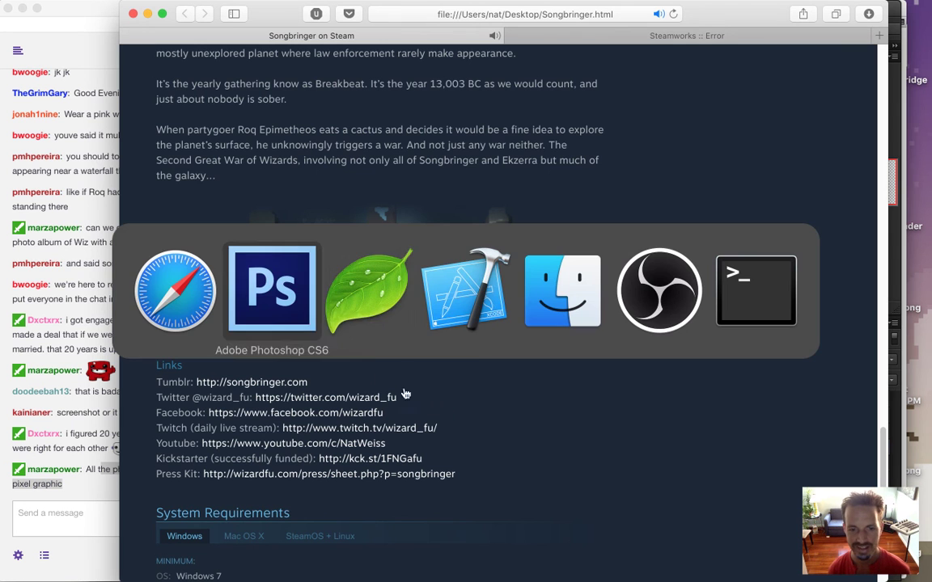
{"action": "left_click", "coordinate": [445, 328]}
{"action": "left_click", "coordinate": [74, 495]}
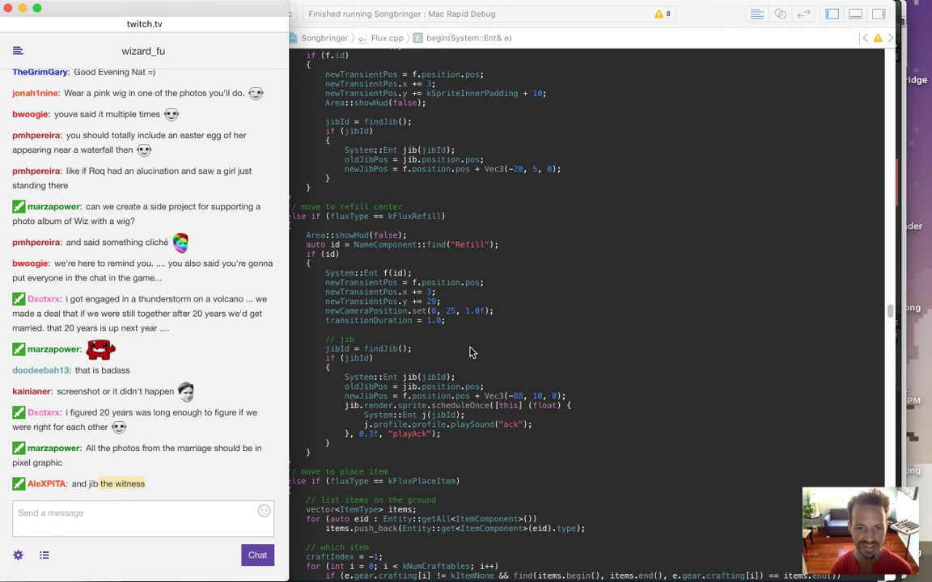
{"action": "left_click", "coordinate": [444, 370]}
{"action": "key", "text": "super+Tab"}
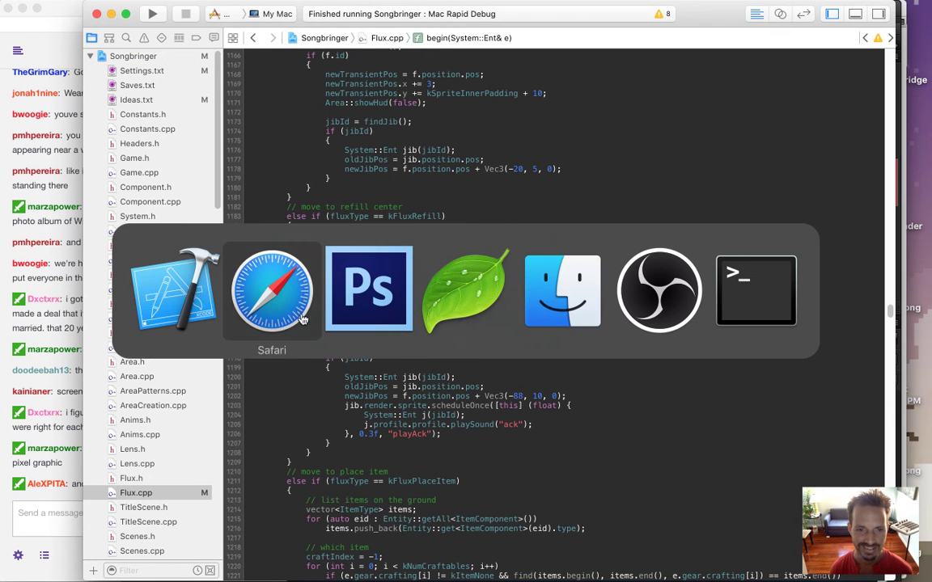
{"action": "left_click", "coordinate": [273, 291]}
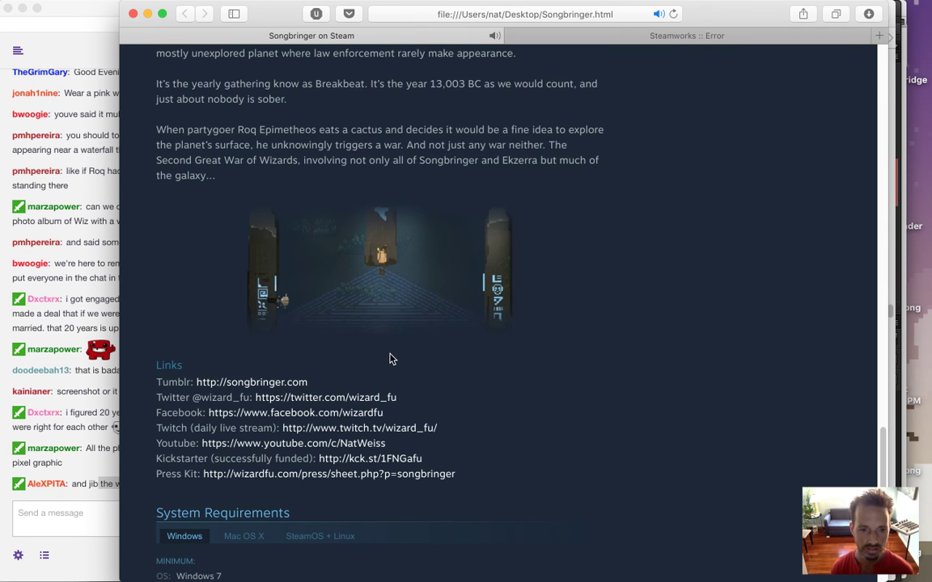
Step: Read the chat message suggesting 120x160px max, highlighting its text, and return to the page
{"action": "key", "text": "super+Tab"}
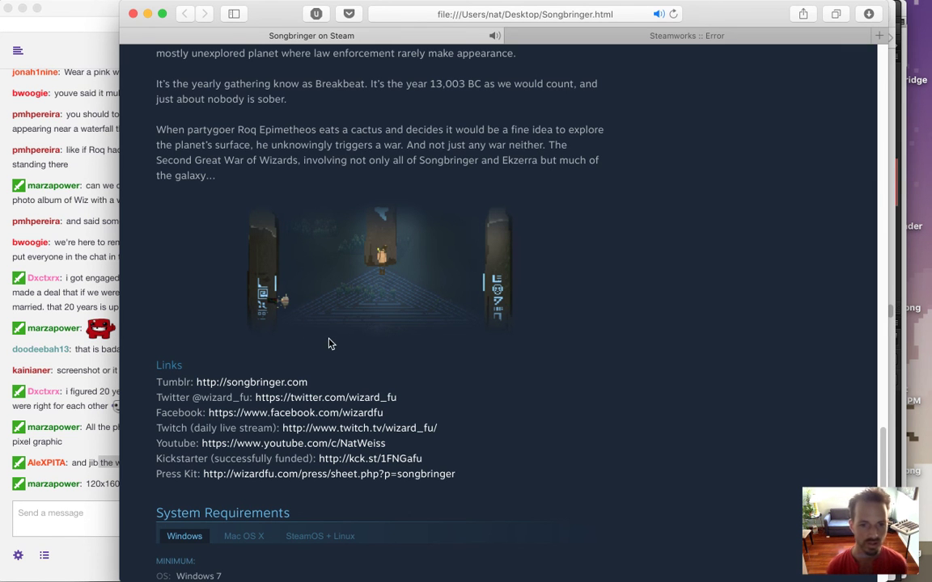
{"action": "left_click", "coordinate": [111, 445]}
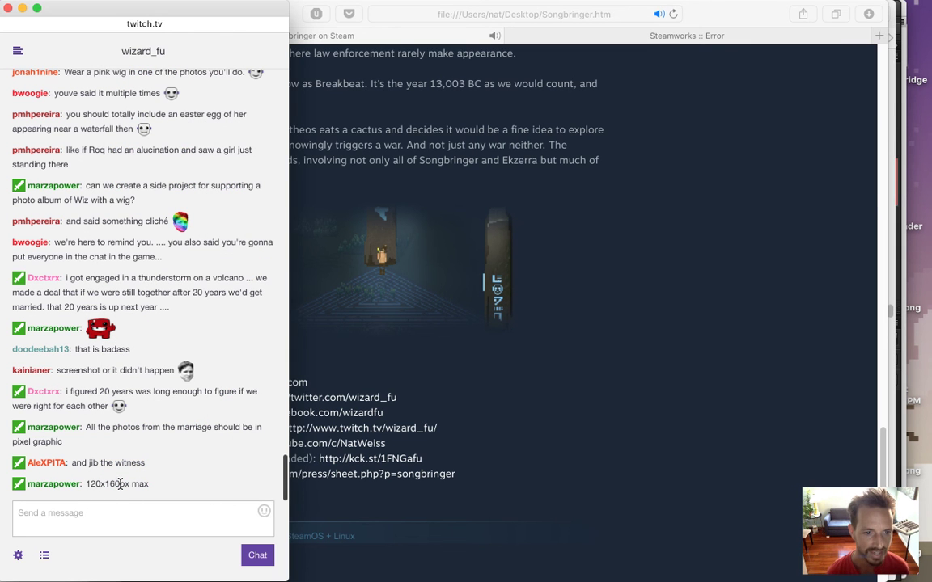
{"action": "left_click_drag", "start_coordinate": [114, 483], "coordinate": [360, 431]}
{"action": "left_click", "coordinate": [514, 399]}
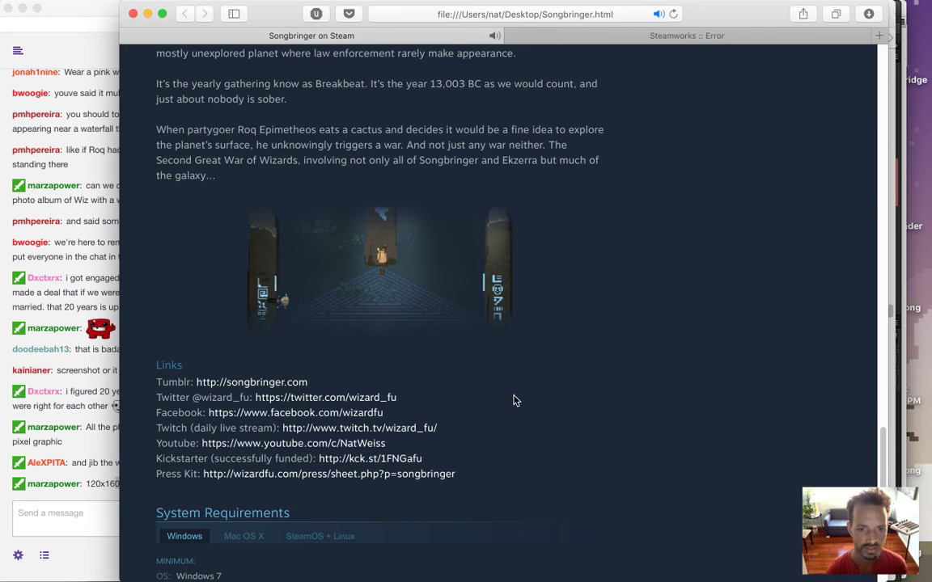
Step: Switch to Photoshop and paste a copy of the Screen159.png screenshot into SteamScene6.psd directly above the Color Fill 1 layer
{"action": "key", "text": "super+Tab"}
{"action": "key", "text": "super+Tab"}
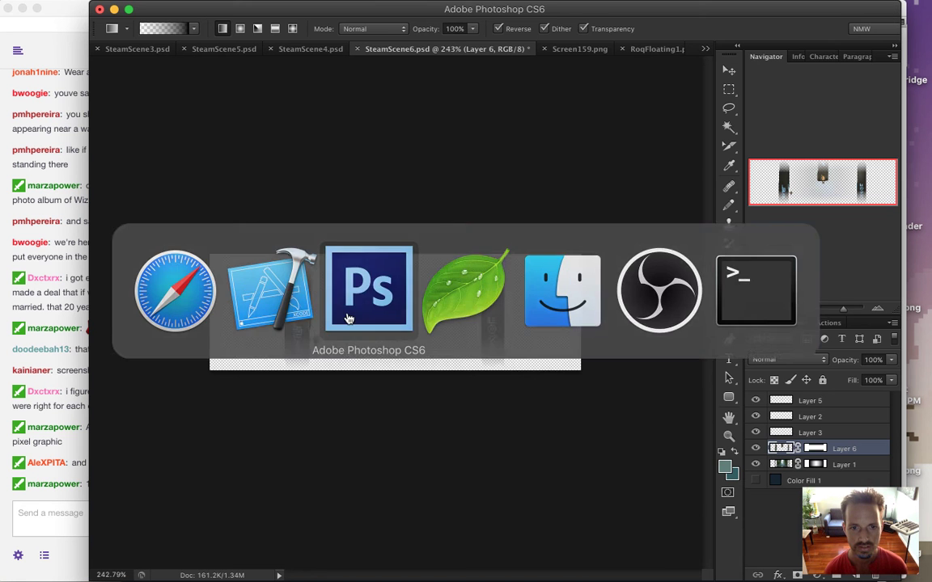
{"action": "left_click", "coordinate": [581, 50]}
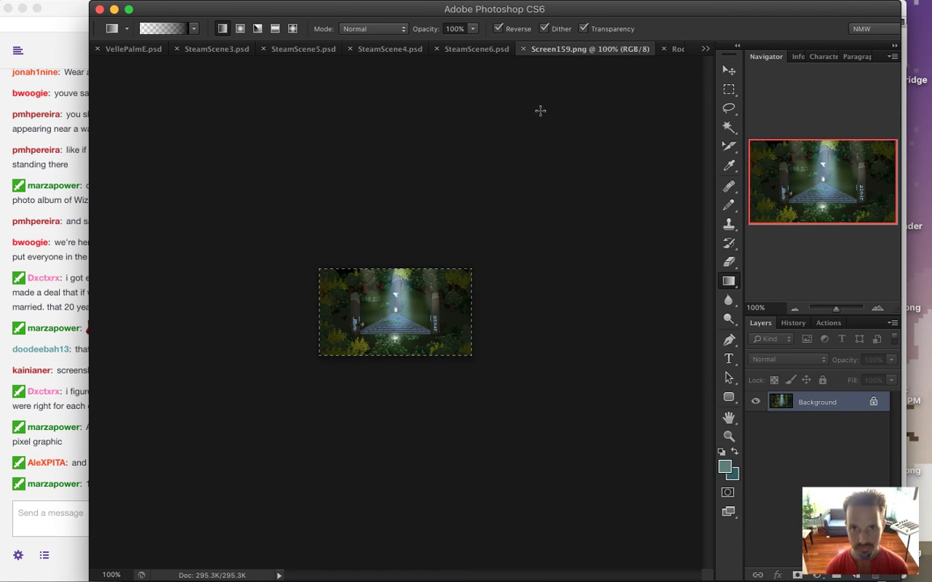
{"action": "left_click", "coordinate": [490, 50]}
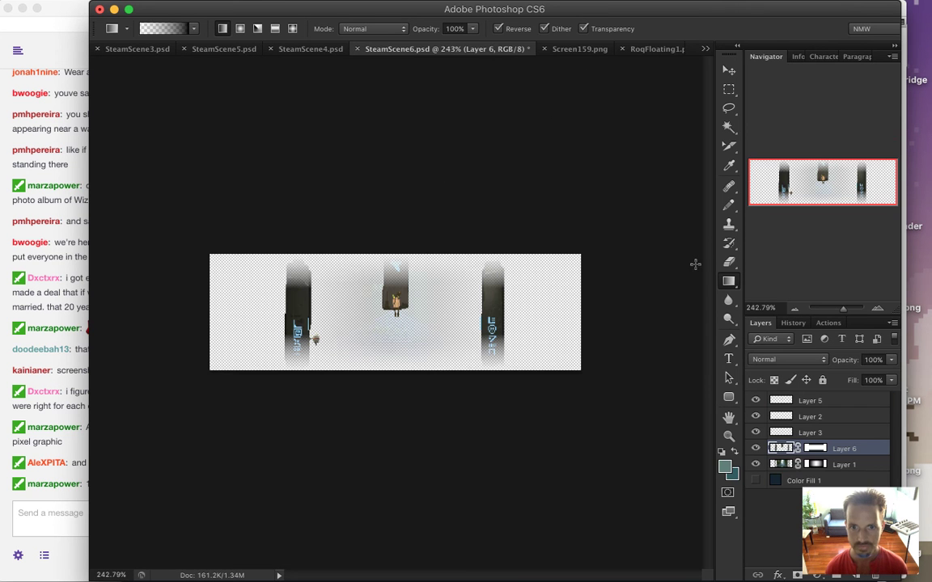
{"action": "left_click", "coordinate": [777, 480]}
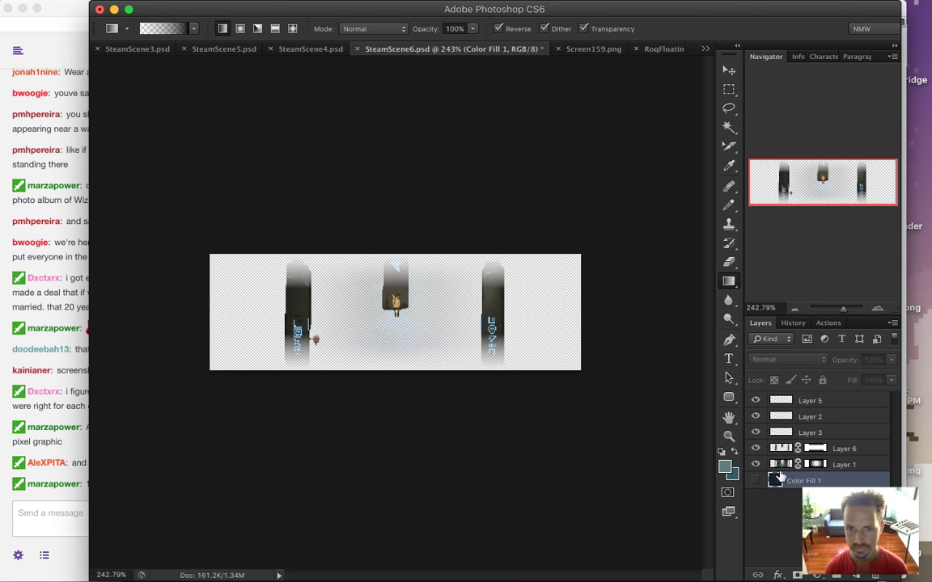
{"action": "key", "text": "ctrl+v"}
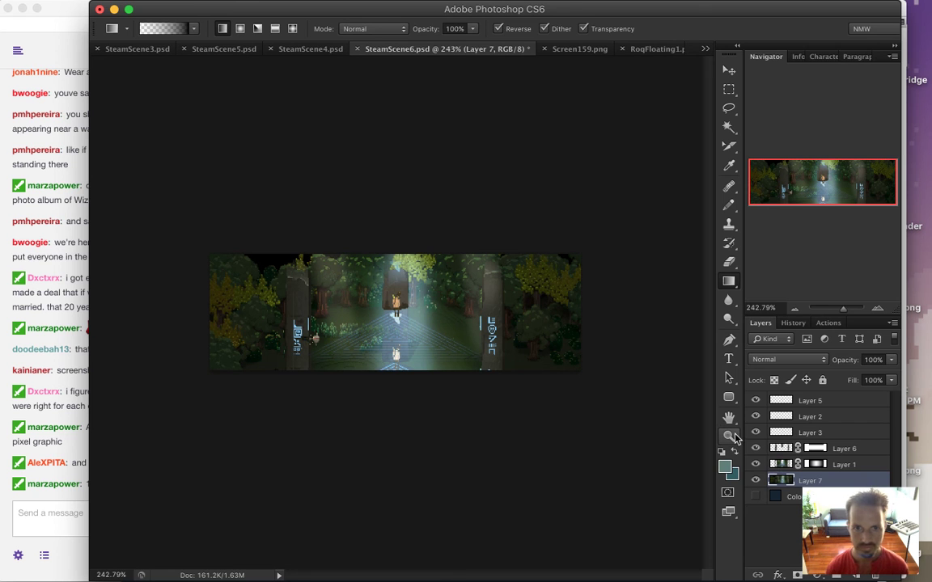
Step: Place the pasted screenshot layer between Layer 5 and Layer 2 and set its opacity to 56%
{"action": "left_click_drag", "start_coordinate": [780, 480], "coordinate": [786, 414]}
{"action": "left_click", "coordinate": [891, 360]}
{"action": "left_click", "coordinate": [859, 377]}
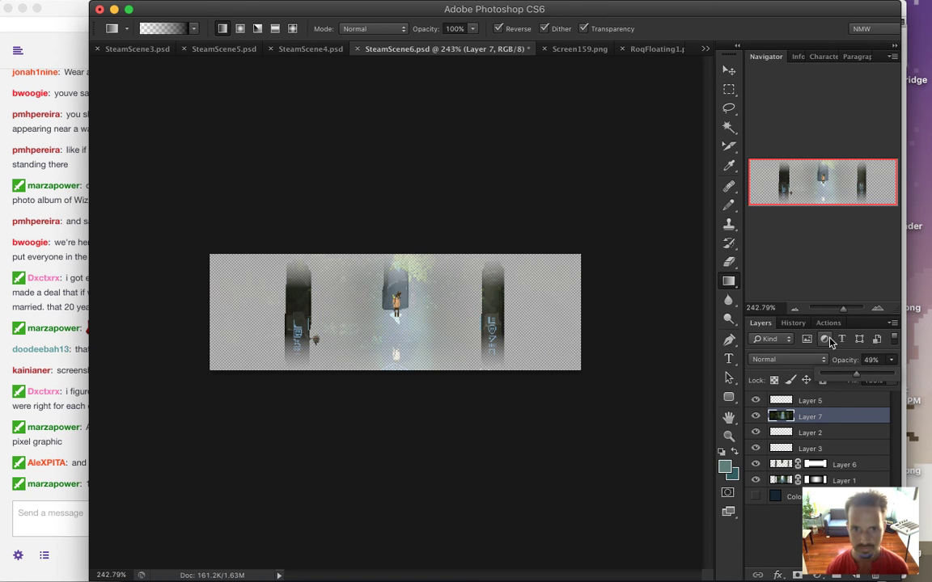
{"action": "key", "text": "Up"}
{"action": "key", "text": "Up"}
{"action": "key", "text": "Up"}
{"action": "key", "text": "Up"}
{"action": "key", "text": "Up"}
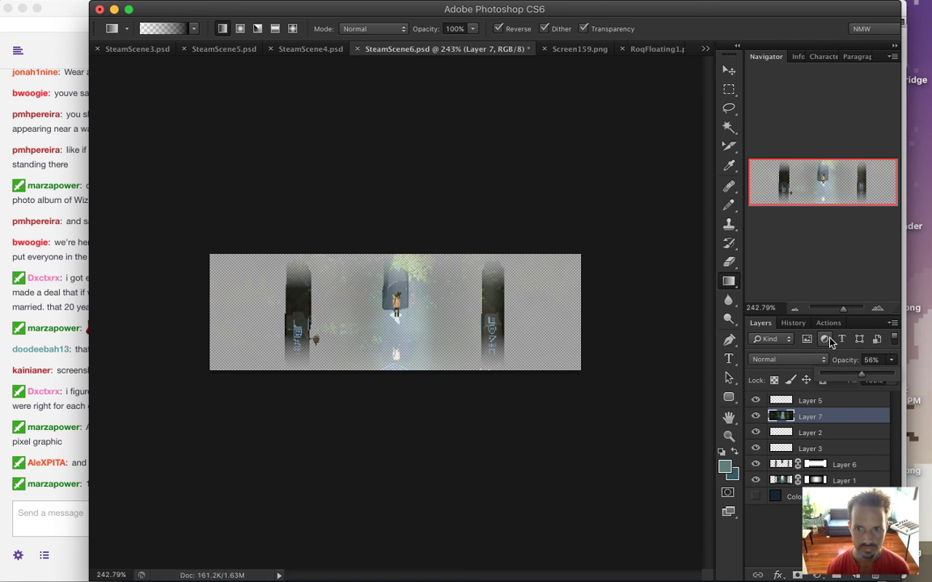
{"action": "key", "text": "Return"}
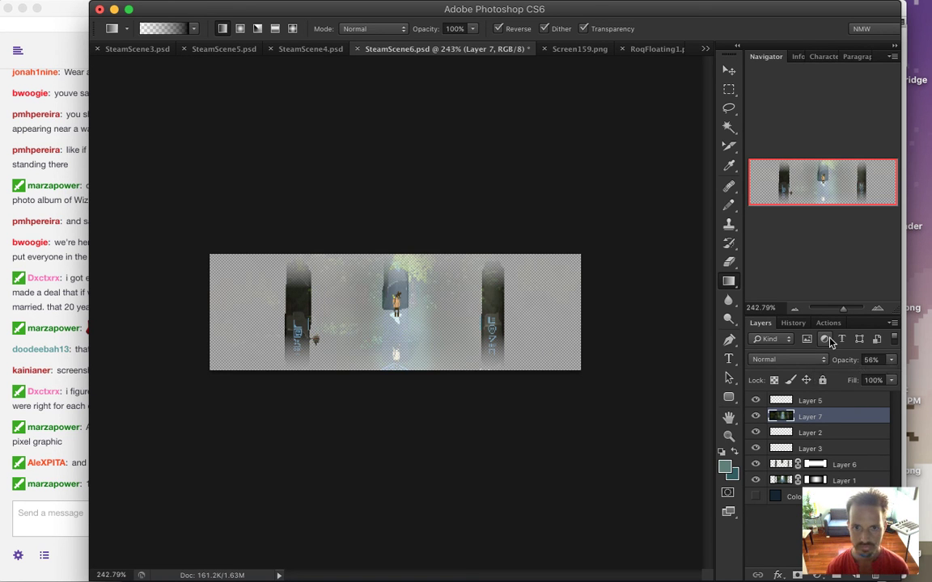
Step: Nudge the pasted screenshot layer upward until its pillars and floor pattern roughly line up with the existing scene
{"action": "key", "text": "v"}
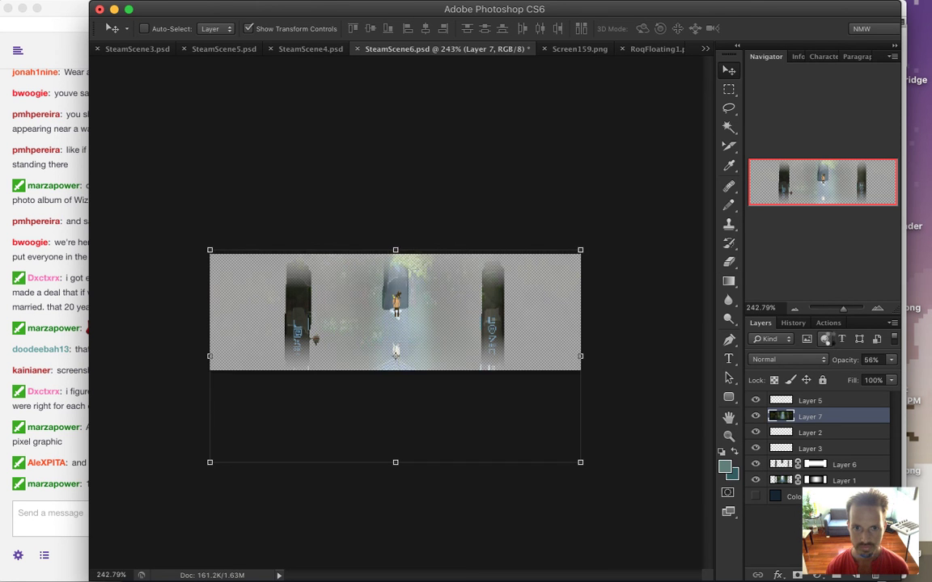
{"action": "key", "text": "Up"}
{"action": "key", "text": "Up"}
{"action": "key", "text": "Up"}
{"action": "key", "text": "Up"}
{"action": "key", "text": "Up"}
{"action": "key", "text": "Up"}
{"action": "key", "text": "Up"}
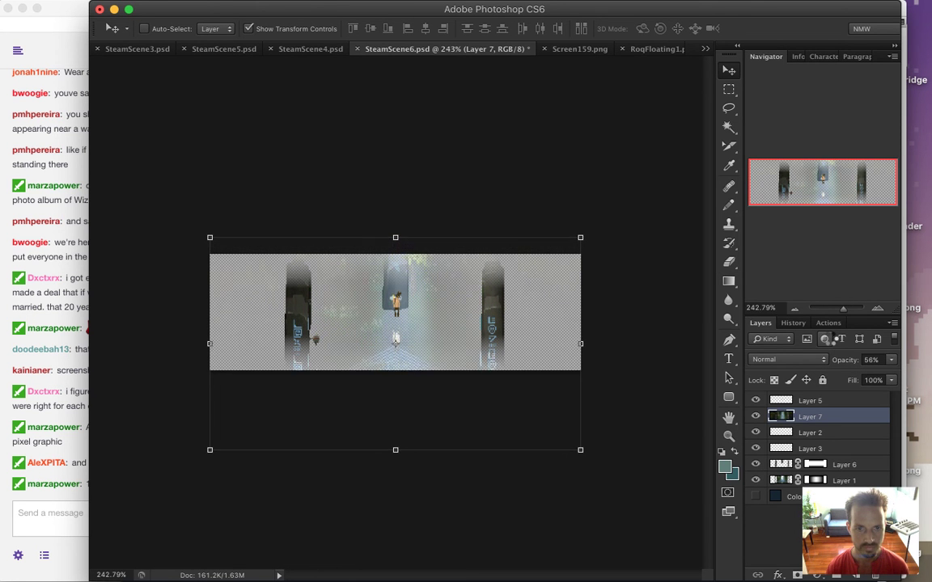
{"action": "key", "text": "Up"}
{"action": "key", "text": "Up"}
{"action": "key", "text": "Up"}
{"action": "key", "text": "Up"}
{"action": "key", "text": "Up"}
{"action": "key", "text": "Up"}
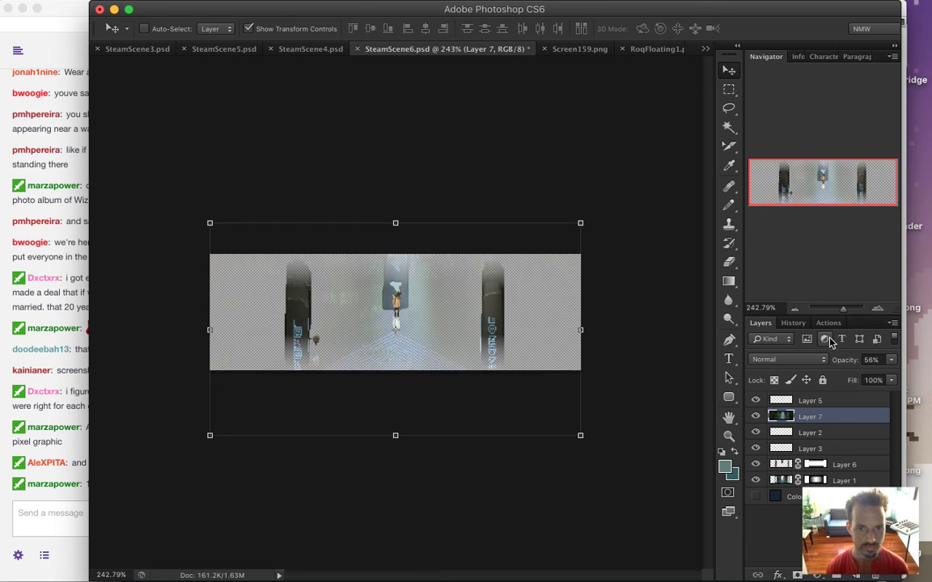
{"action": "key", "text": "Up"}
{"action": "key", "text": "Up"}
{"action": "key", "text": "Up"}
{"action": "key", "text": "Up"}
{"action": "key", "text": "Up"}
{"action": "key", "text": "Up"}
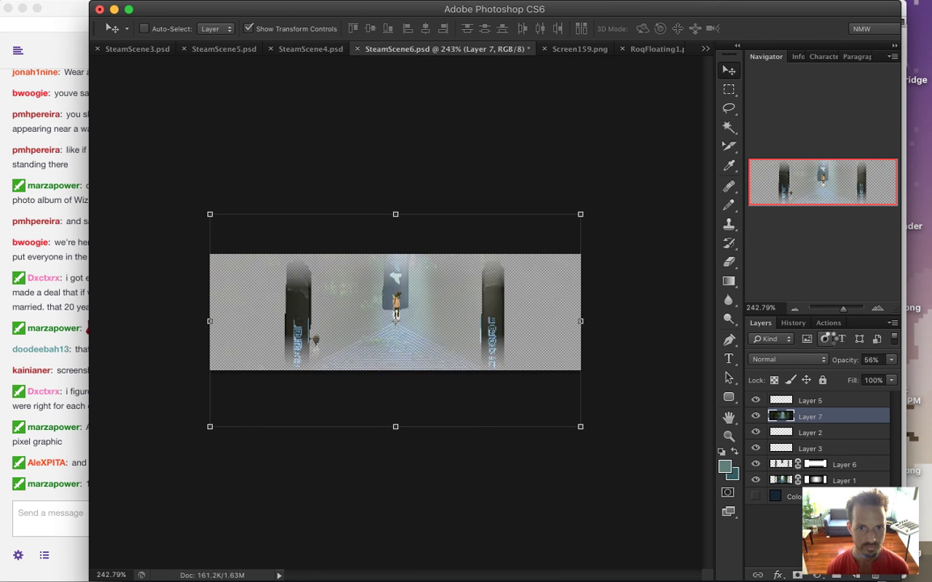
{"action": "key", "text": "Up"}
{"action": "key", "text": "Up"}
{"action": "key", "text": "Up"}
{"action": "key", "text": "Up"}
{"action": "key", "text": "Up"}
{"action": "key", "text": "Up"}
{"action": "key", "text": "Up"}
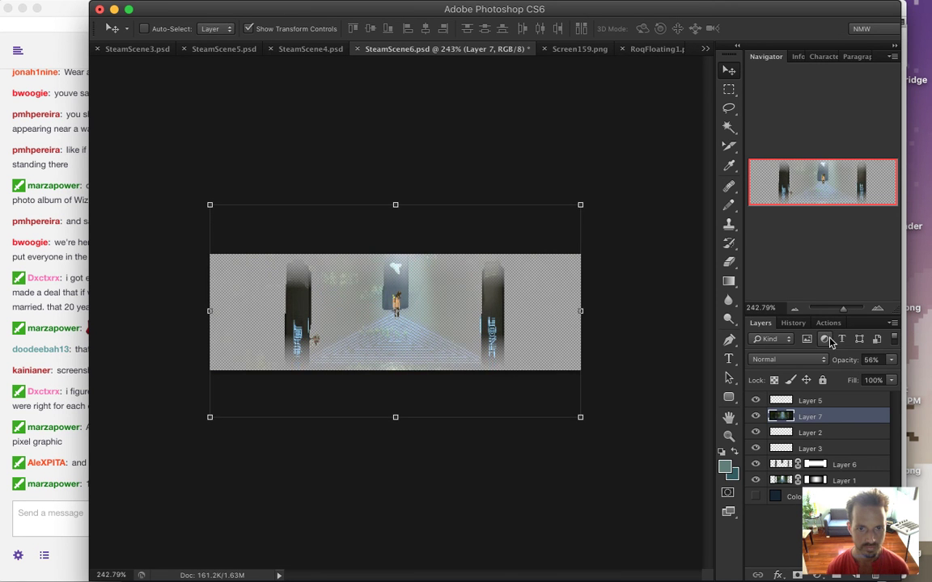
Step: Fine-tune the screenshot layer's vertical alignment pixel by pixel against the central pillar and the character
{"action": "left_click_drag", "start_coordinate": [419, 277], "coordinate": [447, 312]}
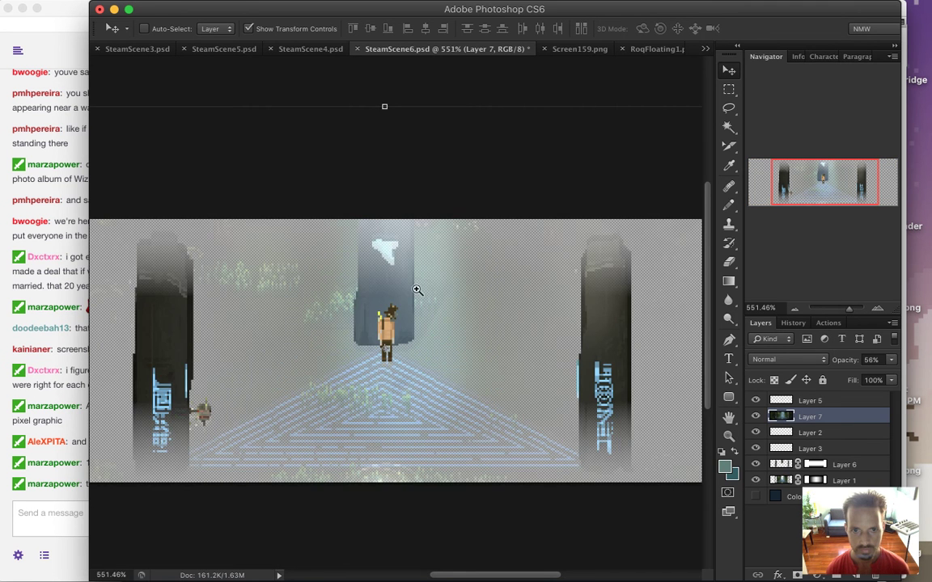
{"action": "left_click_drag", "start_coordinate": [394, 256], "coordinate": [418, 298]}
{"action": "left_click_drag", "start_coordinate": [428, 235], "coordinate": [428, 240]}
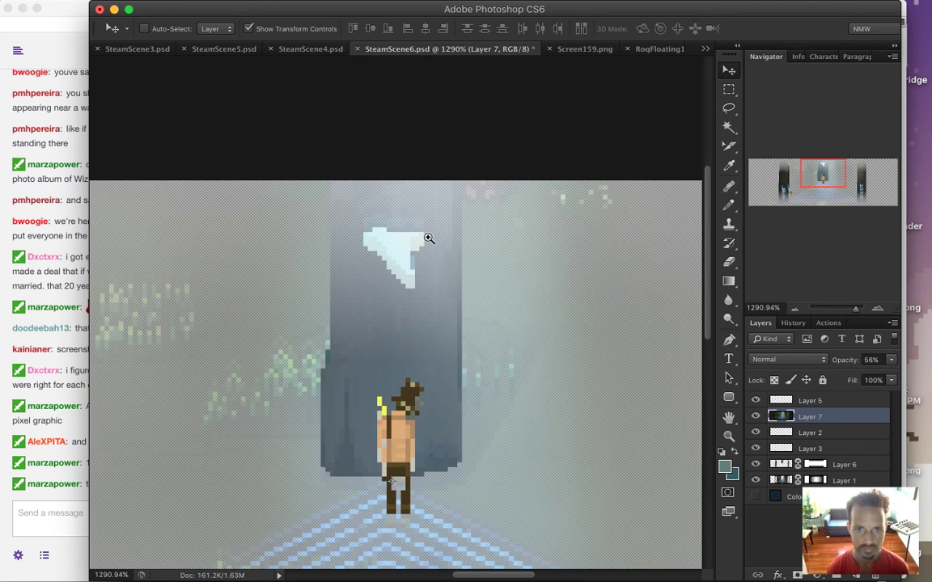
{"action": "key", "text": "Up"}
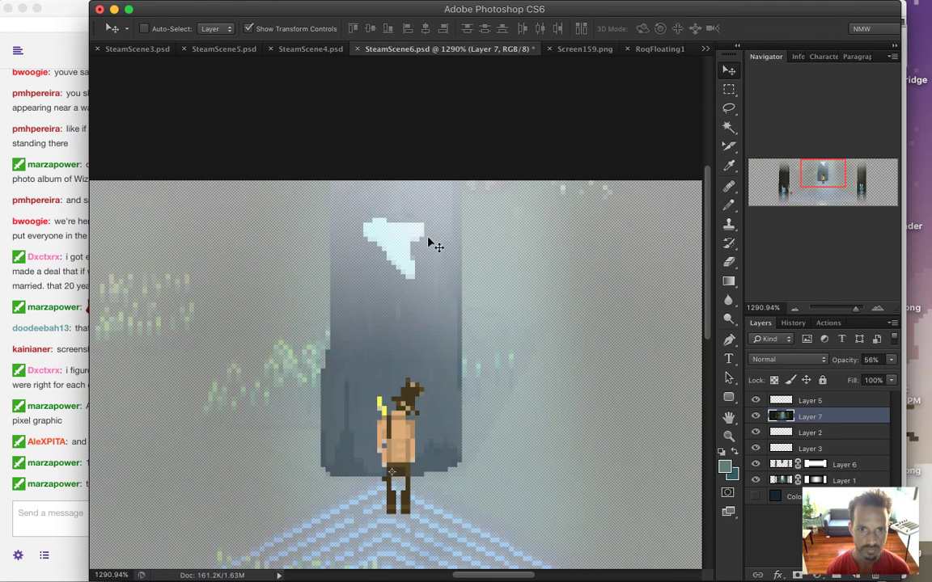
{"action": "key", "text": "Up"}
{"action": "key", "text": "Down"}
{"action": "key", "text": "Up"}
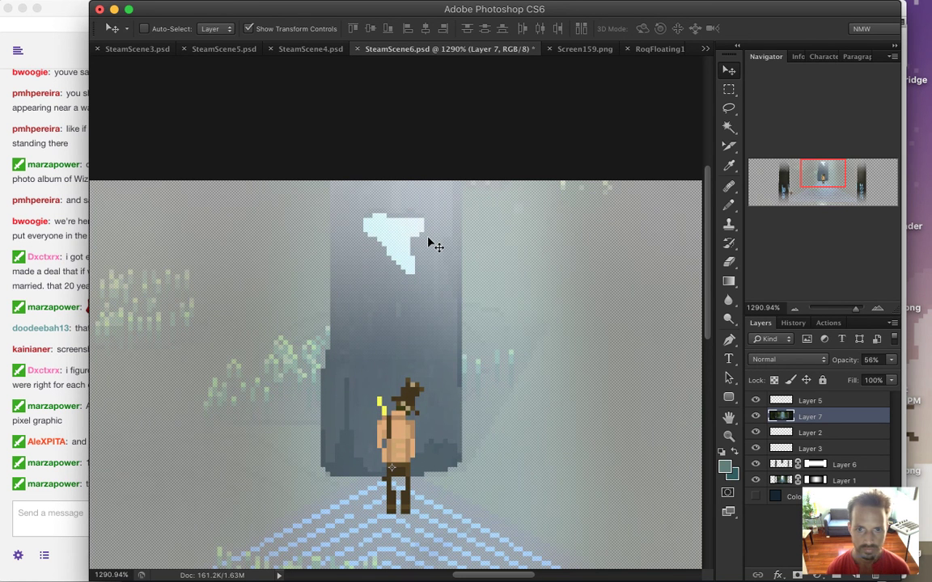
{"action": "key", "text": "Down"}
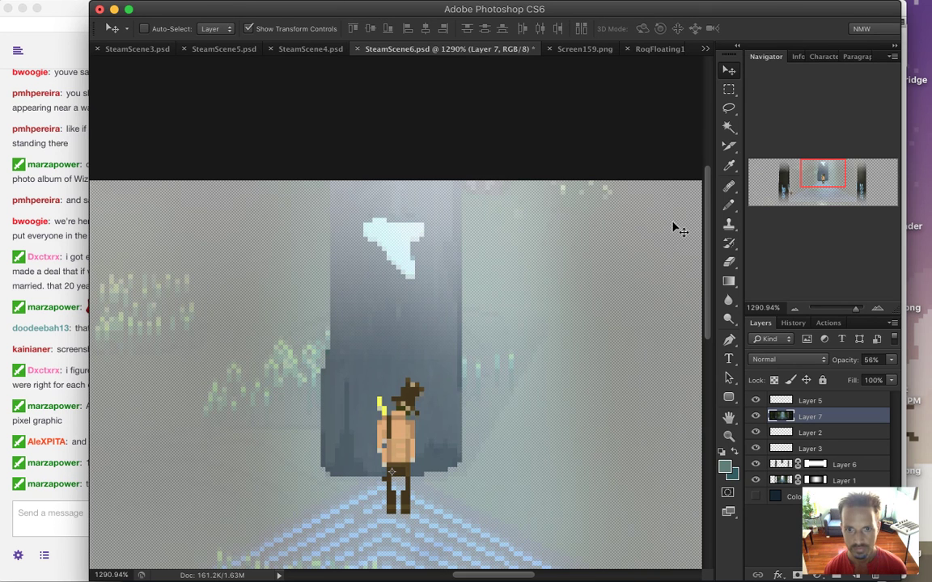
{"action": "key", "text": "Up"}
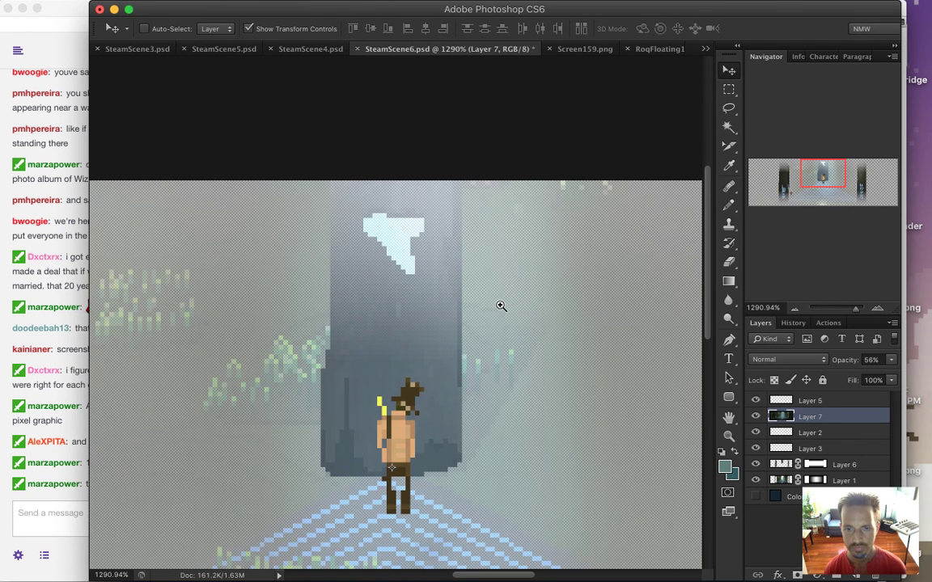
Step: Move the screenshot layer down the stack to sit between Layer 1 and Color Fill 1
{"action": "scroll", "coordinate": [495, 318], "scroll_direction": "down", "scroll_amount": 5}
{"action": "scroll", "coordinate": [516, 317], "scroll_direction": "down", "scroll_amount": 2}
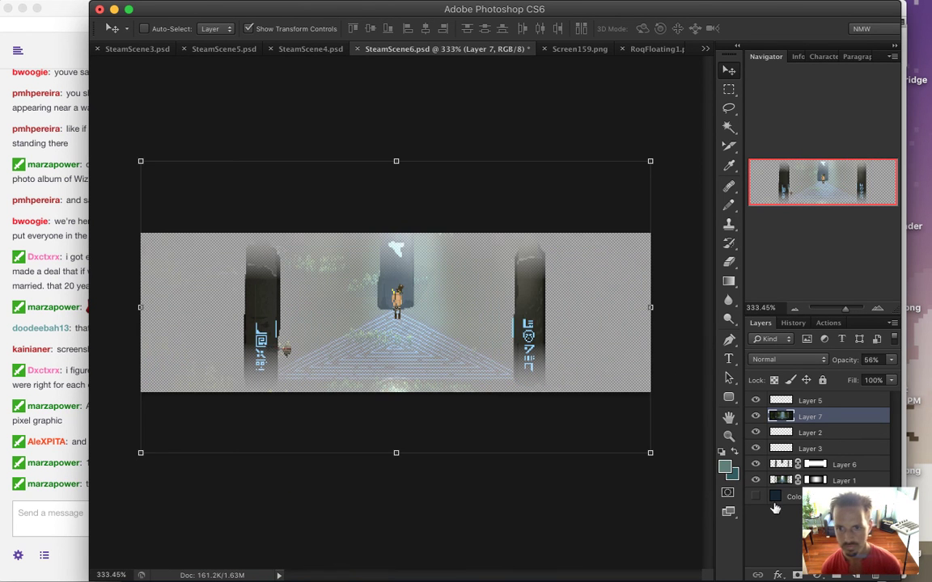
{"action": "left_click_drag", "start_coordinate": [778, 433], "coordinate": [789, 487]}
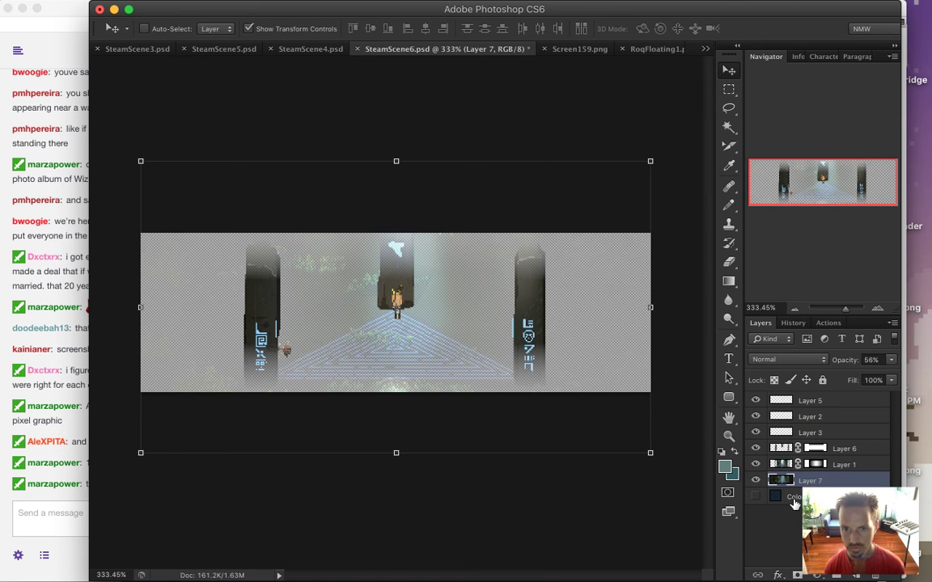
Step: Hide Layer 1 and show the Color Fill 1 layer beneath the screenshot layer
{"action": "left_click", "coordinate": [755, 464]}
{"action": "left_click", "coordinate": [755, 496]}
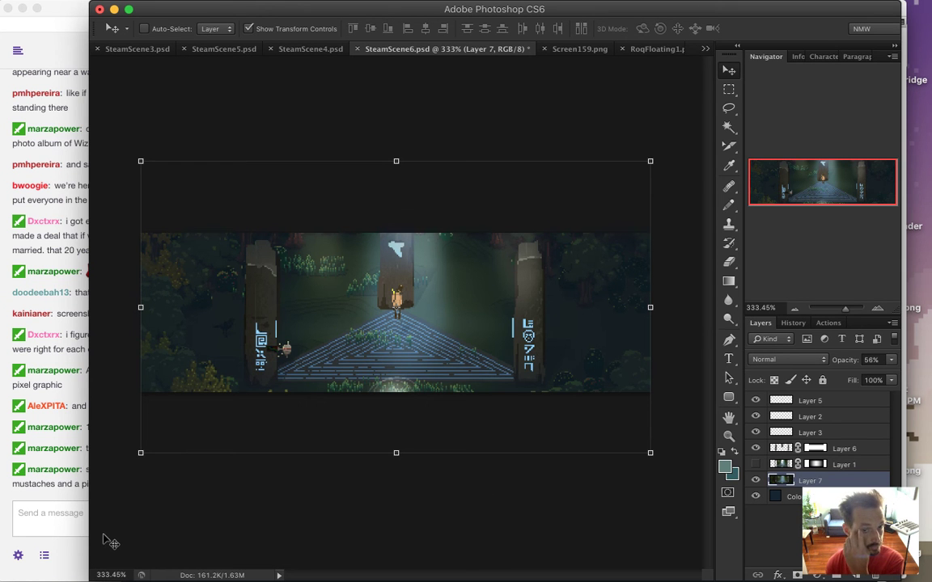
Step: Switch to the stream chat and read the newest messages
{"action": "left_click", "coordinate": [47, 502]}
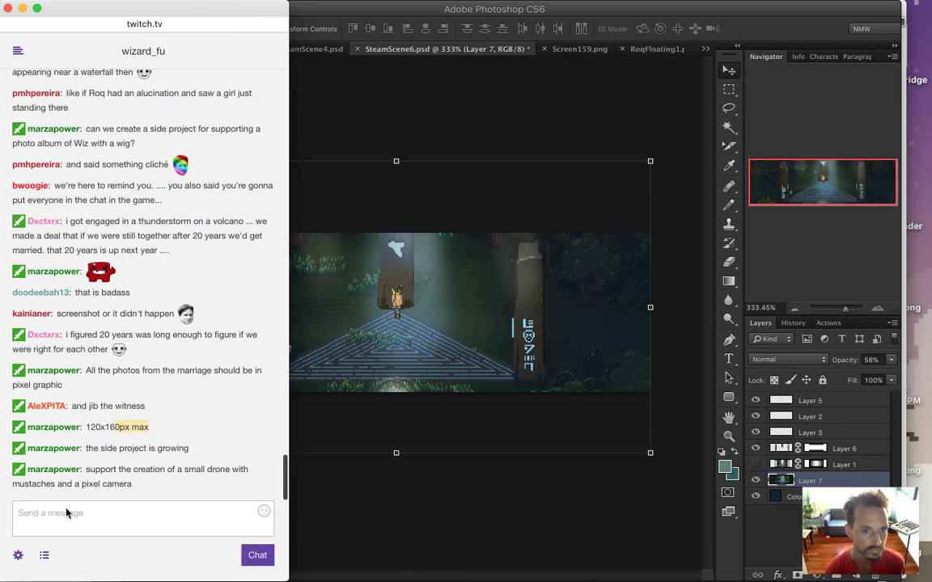
{"action": "left_click", "coordinate": [116, 479]}
{"action": "left_click_drag", "start_coordinate": [134, 471], "coordinate": [154, 491]}
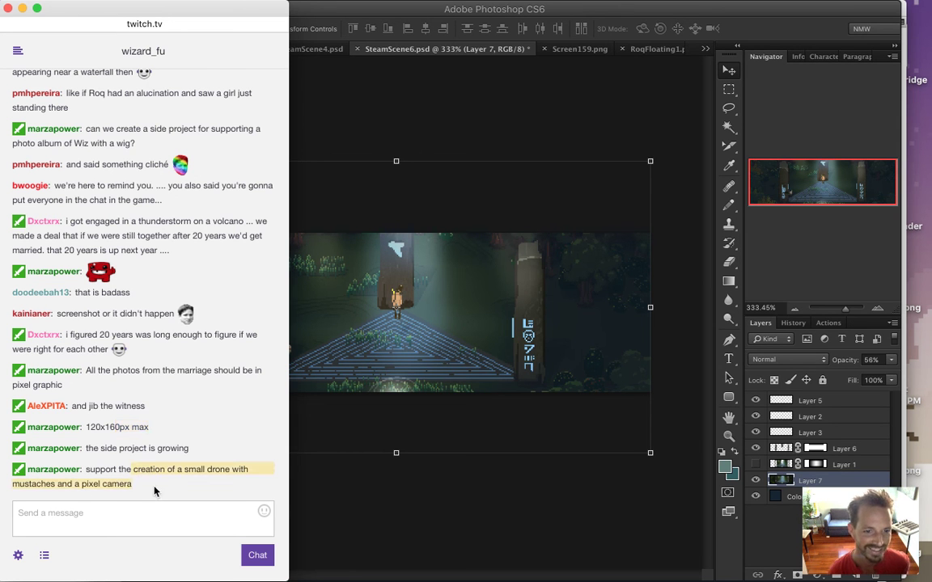
Step: Return to Photoshop, save SteamScene6.psd and add a reveal-all layer mask to Layer 7
{"action": "left_click", "coordinate": [479, 502]}
{"action": "key", "text": "cmd+s"}
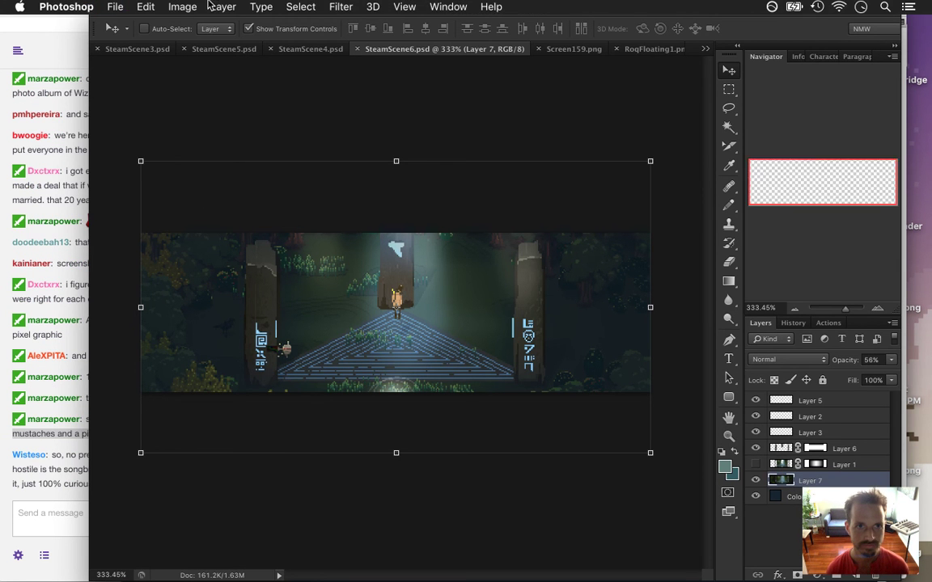
{"action": "left_click", "coordinate": [221, 7]}
{"action": "mouse_move", "coordinate": [356, 191]}
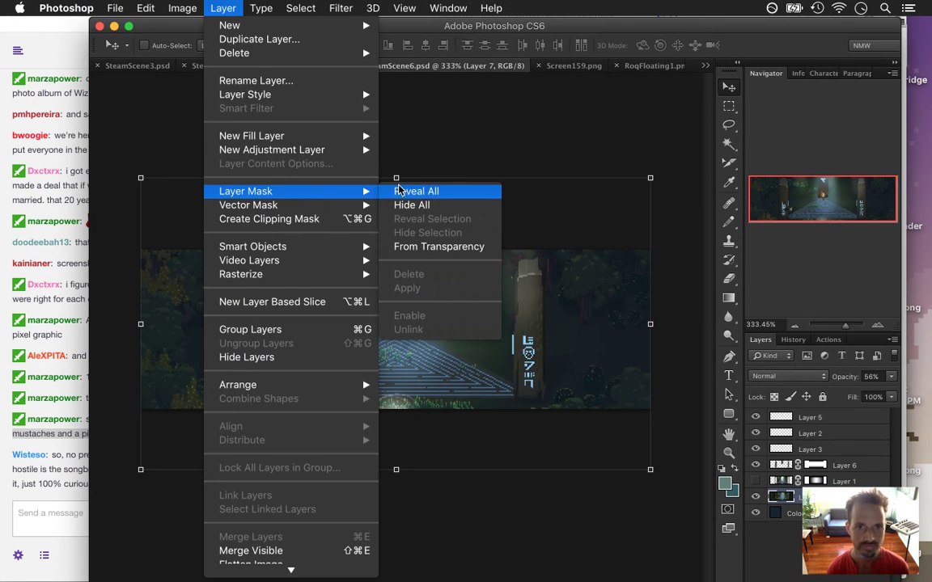
{"action": "left_click", "coordinate": [409, 191]}
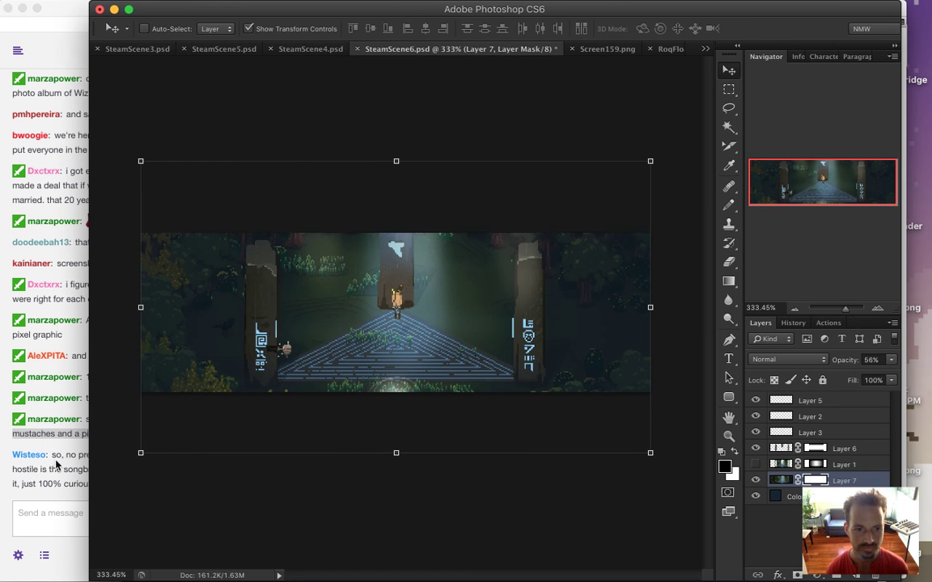
Step: Switch to the stream chat, read the latest messages and select the letters "Åå" in the message about the translation feature
{"action": "left_click", "coordinate": [47, 458]}
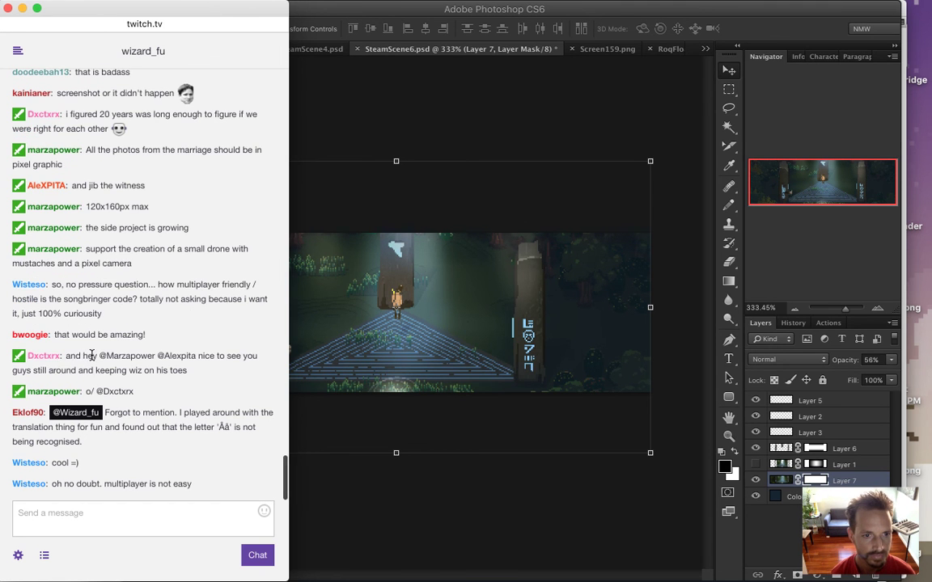
{"action": "left_click_drag", "start_coordinate": [94, 356], "coordinate": [158, 369]}
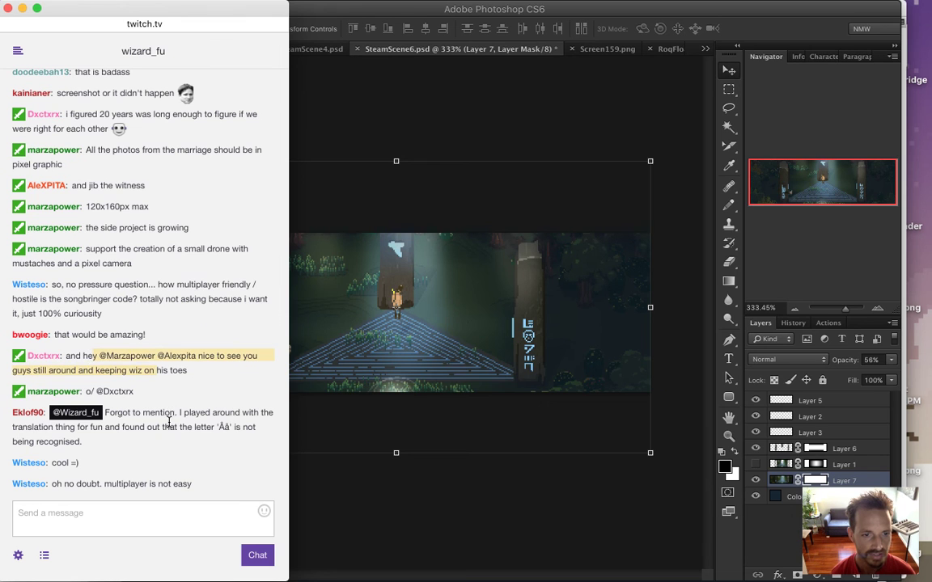
{"action": "left_click", "coordinate": [142, 429]}
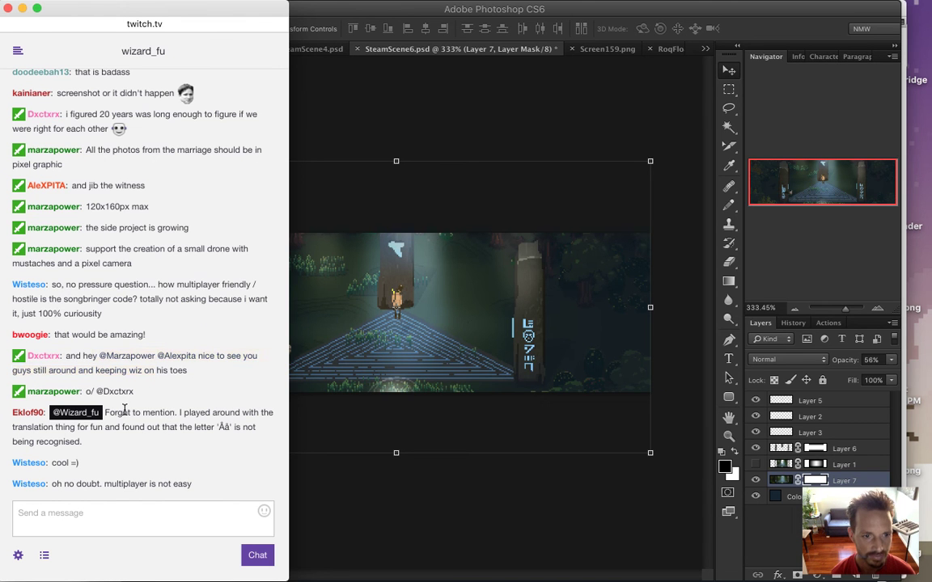
{"action": "left_click_drag", "start_coordinate": [123, 414], "coordinate": [160, 431]}
{"action": "left_click", "coordinate": [190, 424]}
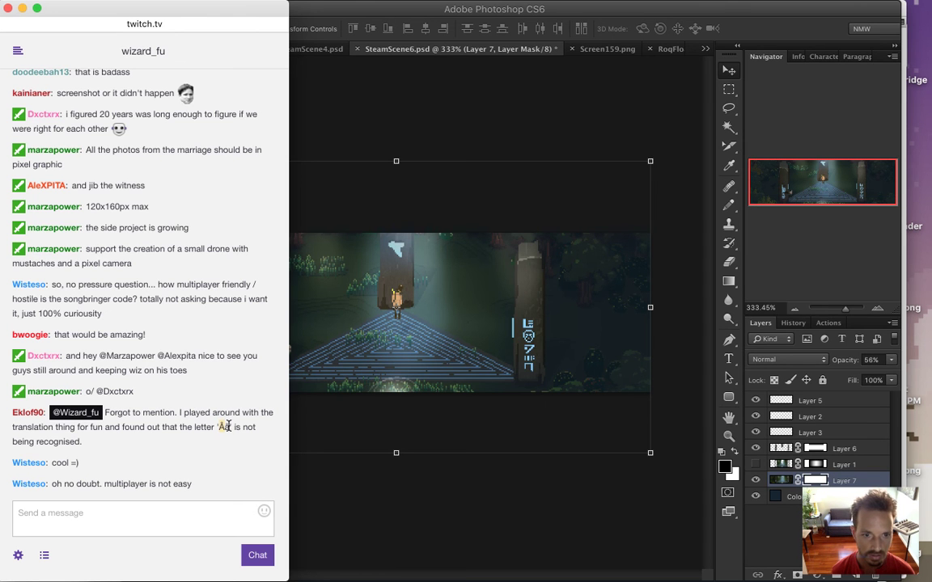
Step: Switch to Xcode, open Ideas.txt and append "and Åå" to the line about adding Polish letters
{"action": "key", "text": "super+Tab"}
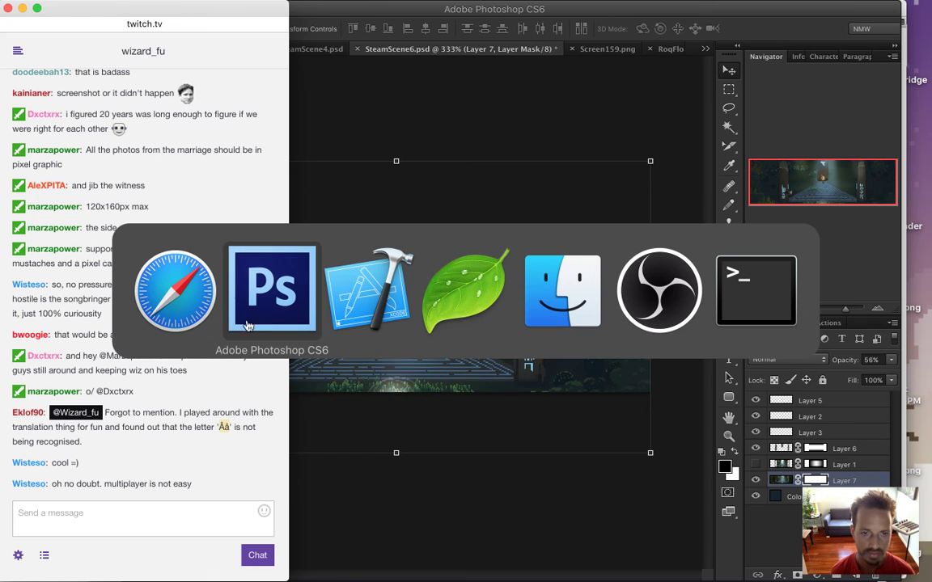
{"action": "left_click", "coordinate": [370, 322]}
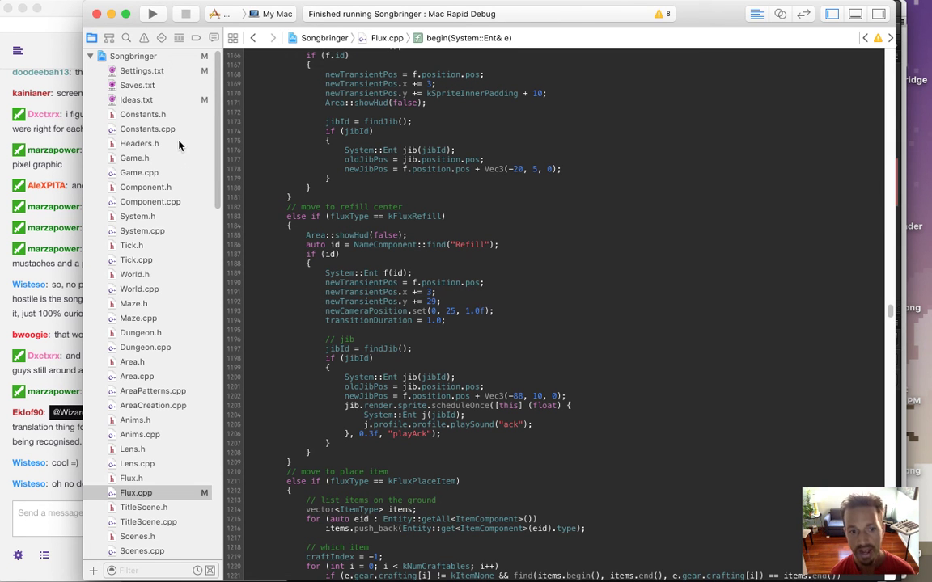
{"action": "left_click", "coordinate": [152, 99]}
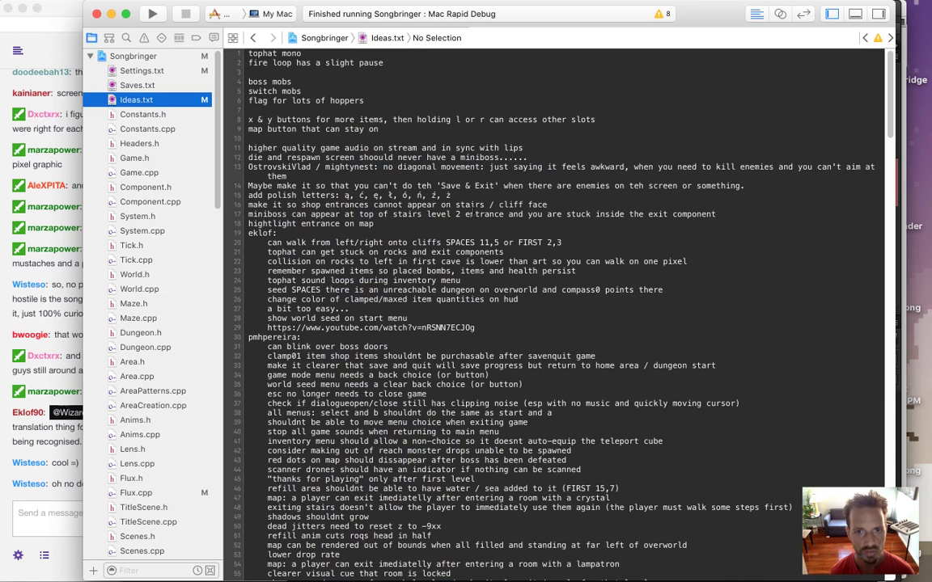
{"action": "left_click", "coordinate": [457, 195]}
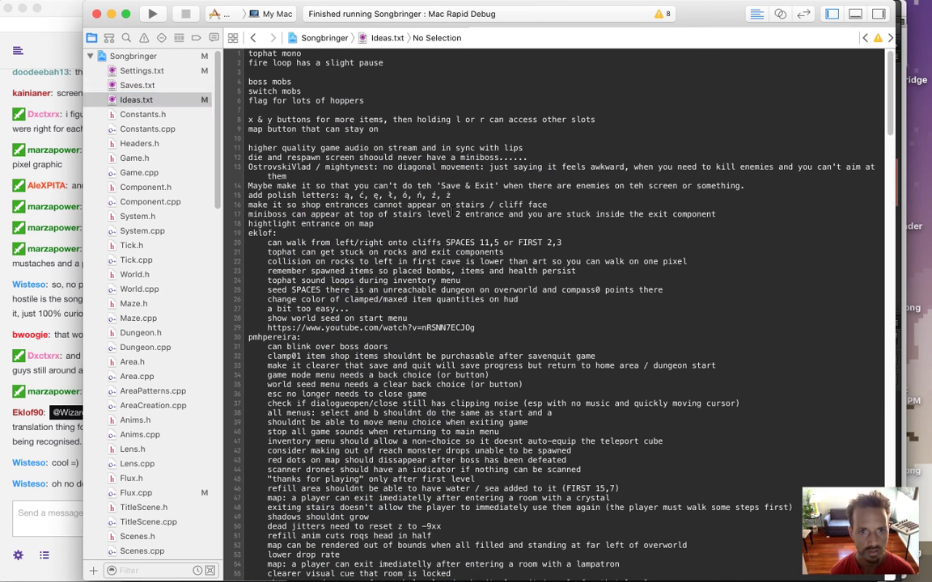
{"action": "type", "text": ", ś, ż and Ąą"}
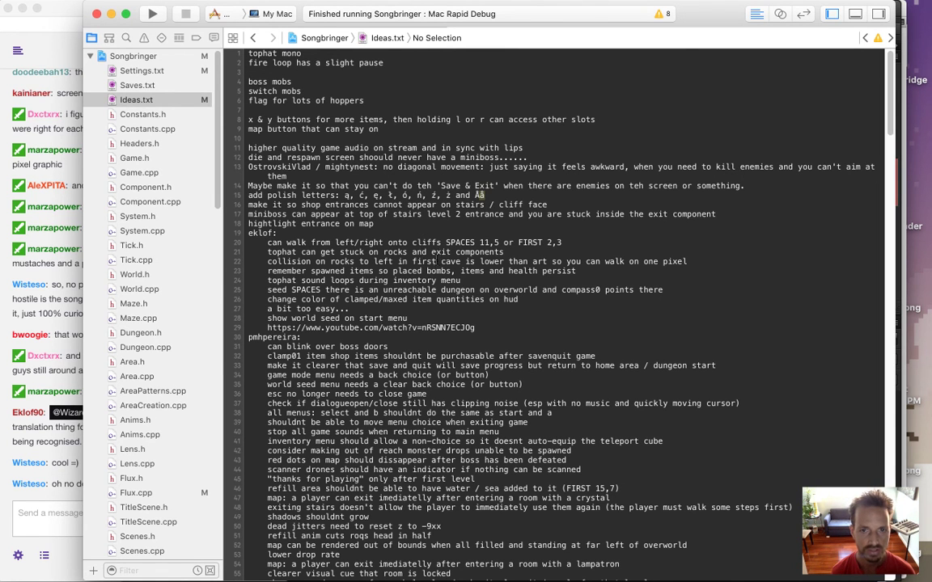
Step: Return to Photoshop, display Layer 7's mask and apply a diamond gradient from the canvas centre out past its right edge
{"action": "key", "text": "super+Tab"}
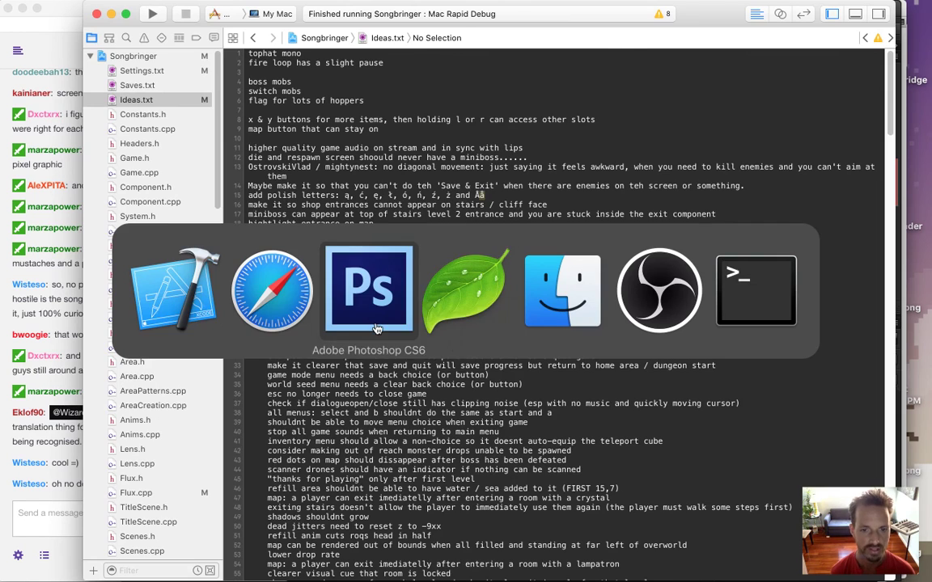
{"action": "left_click", "coordinate": [339, 336]}
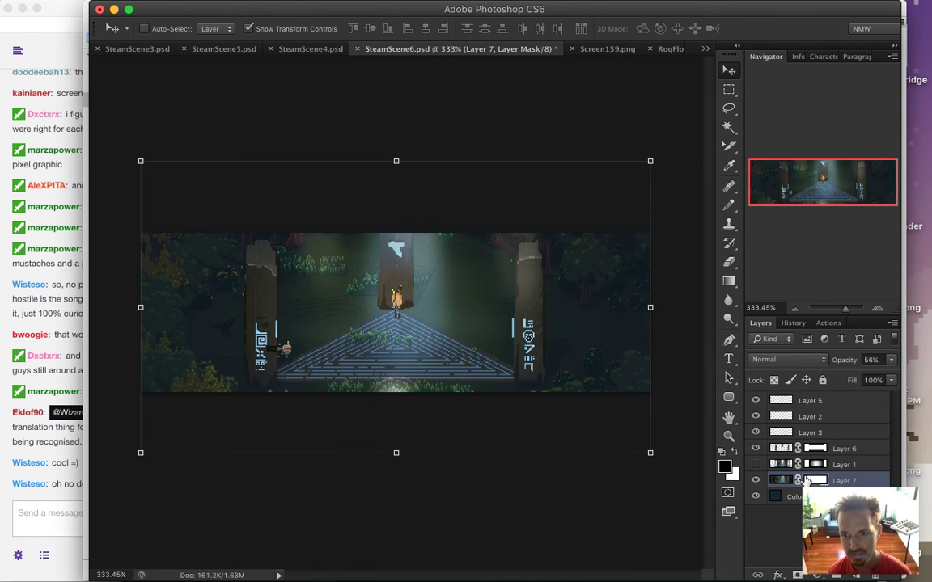
{"action": "left_click", "coordinate": [815, 481], "text": "alt"}
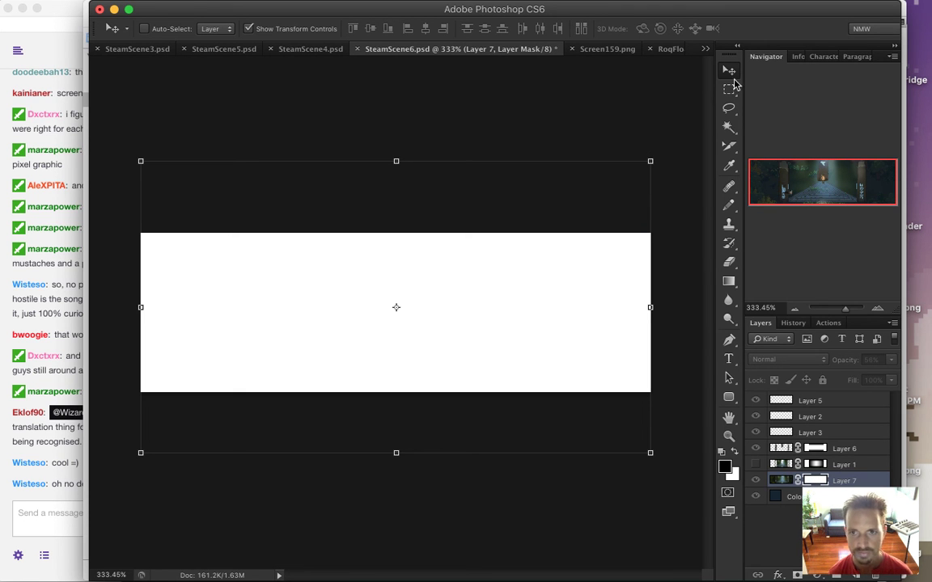
{"action": "key", "text": "m"}
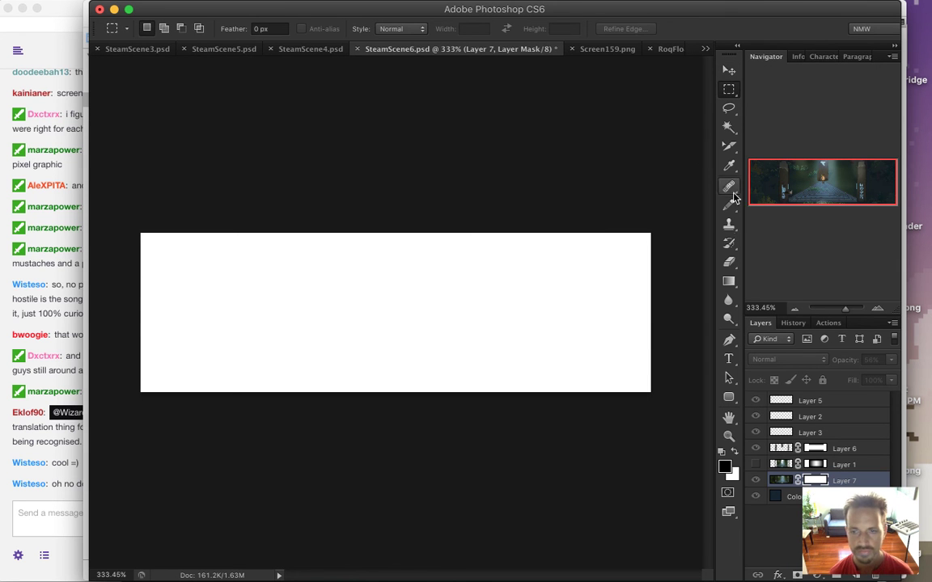
{"action": "left_click", "coordinate": [729, 281]}
{"action": "left_click", "coordinate": [258, 29]}
{"action": "left_click", "coordinate": [292, 29]}
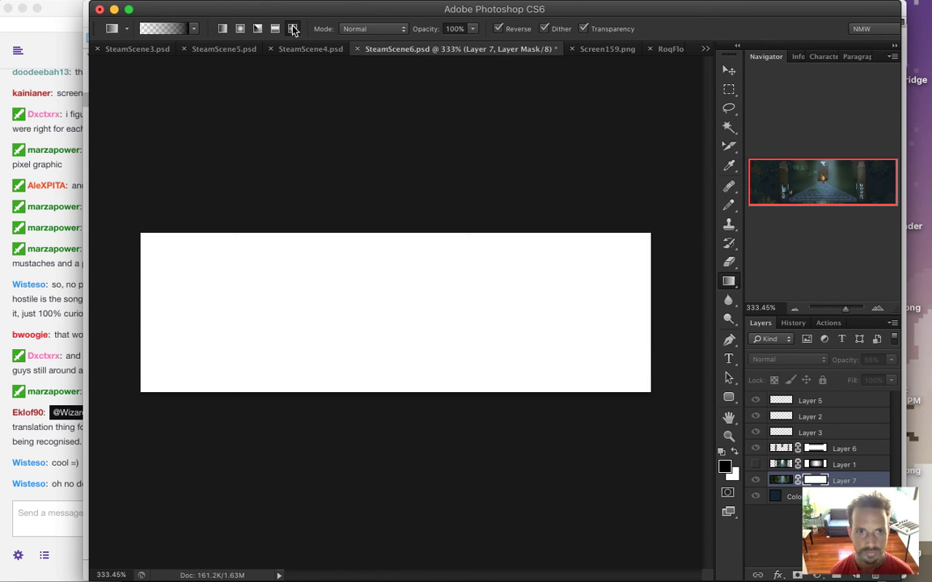
{"action": "left_click_drag", "start_coordinate": [394, 317], "coordinate": [697, 316]}
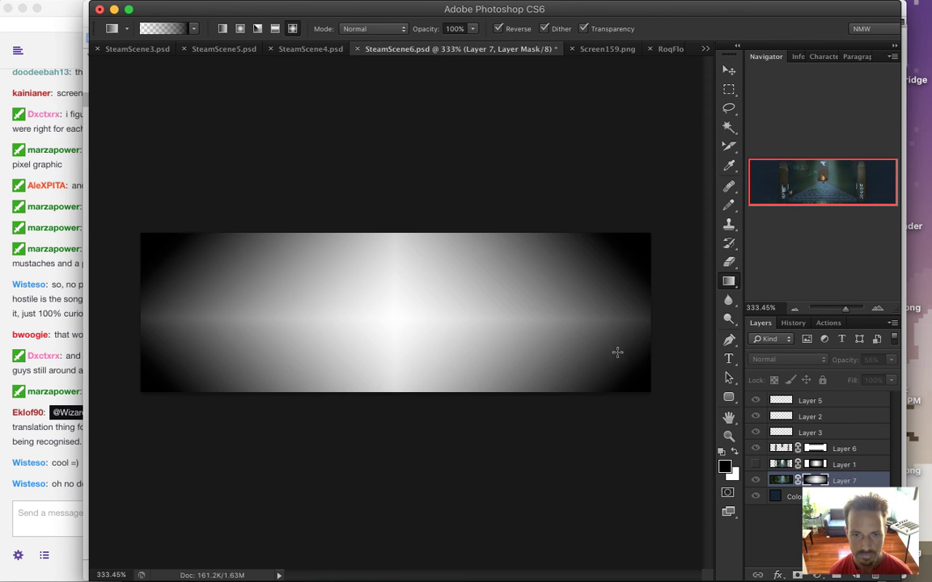
Step: Darken all four edges of Layer 7's mask with short linear gradients, and return to the layer's image
{"action": "left_click", "coordinate": [223, 29]}
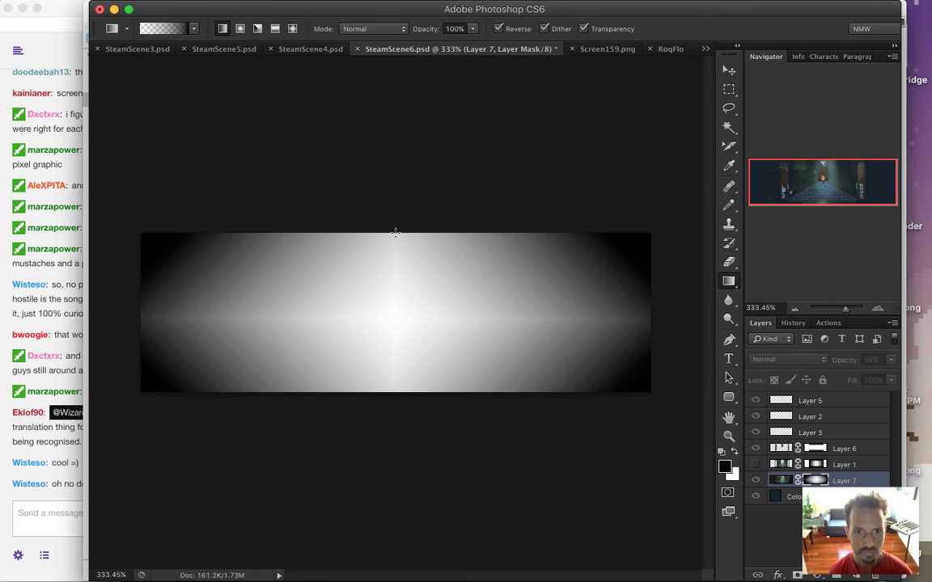
{"action": "left_click_drag", "start_coordinate": [394, 263], "coordinate": [397, 232]}
{"action": "key", "text": "super+z"}
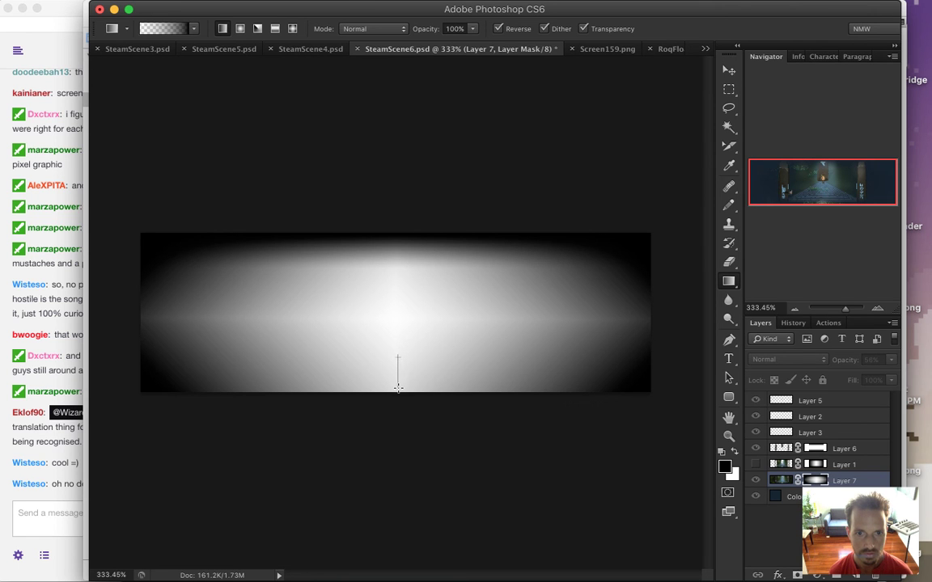
{"action": "left_click_drag", "start_coordinate": [397, 388], "coordinate": [397, 390]}
{"action": "left_click_drag", "start_coordinate": [167, 317], "coordinate": [143, 316]}
{"action": "left_click_drag", "start_coordinate": [601, 318], "coordinate": [649, 316]}
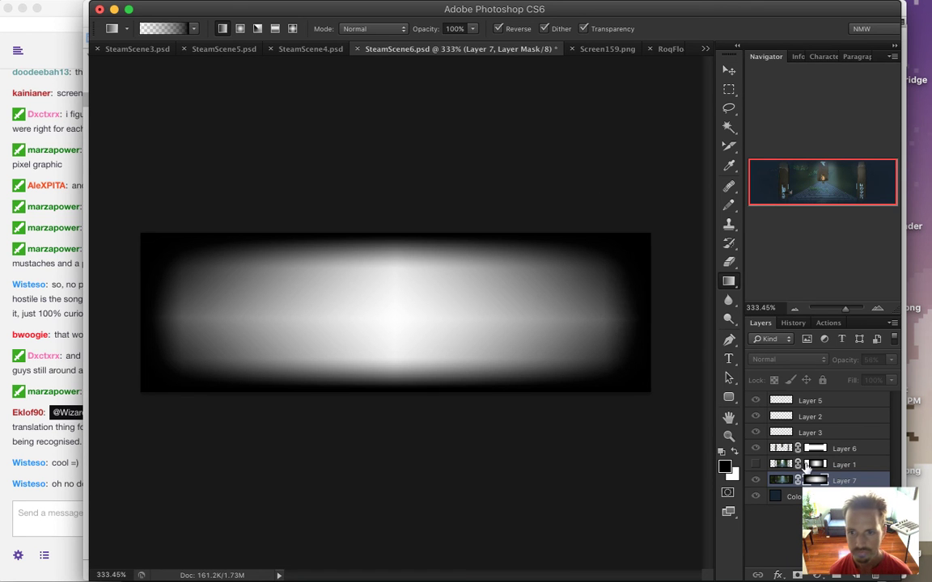
{"action": "left_click", "coordinate": [779, 480]}
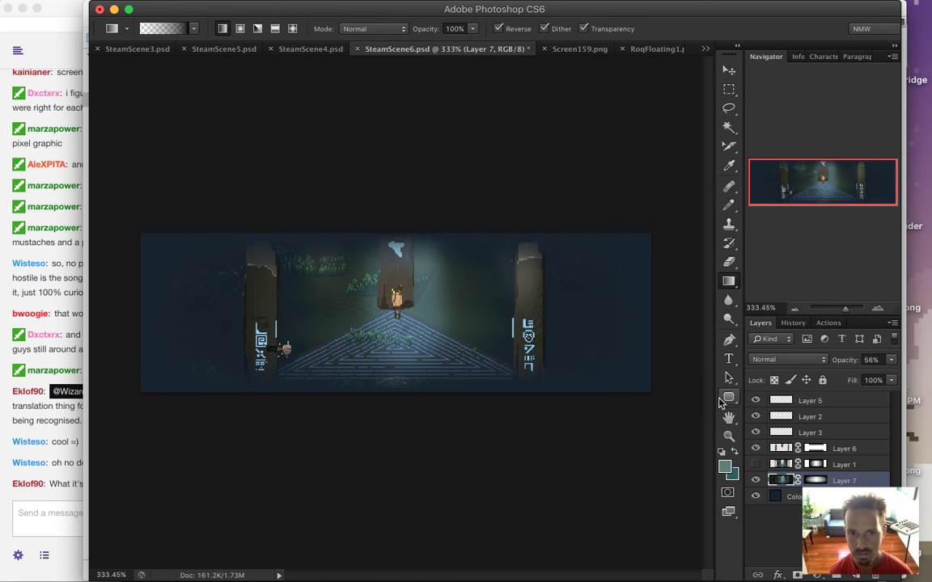
Step: Set Layer 6's opacity to 50% and hide the Color Fill 1 layer
{"action": "left_click", "coordinate": [808, 449]}
{"action": "left_click", "coordinate": [890, 360]}
{"action": "left_click_drag", "start_coordinate": [892, 374], "coordinate": [855, 381]}
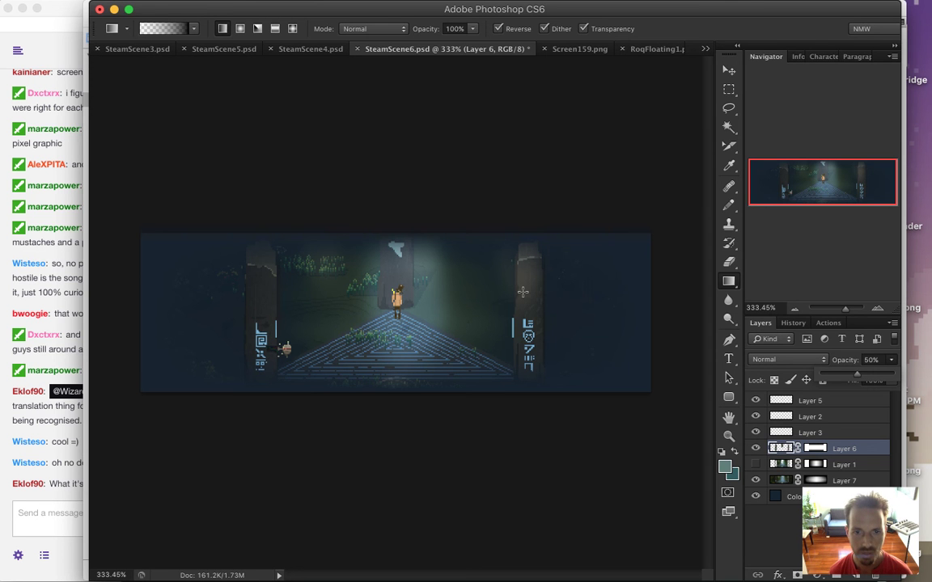
{"action": "key", "text": "m"}
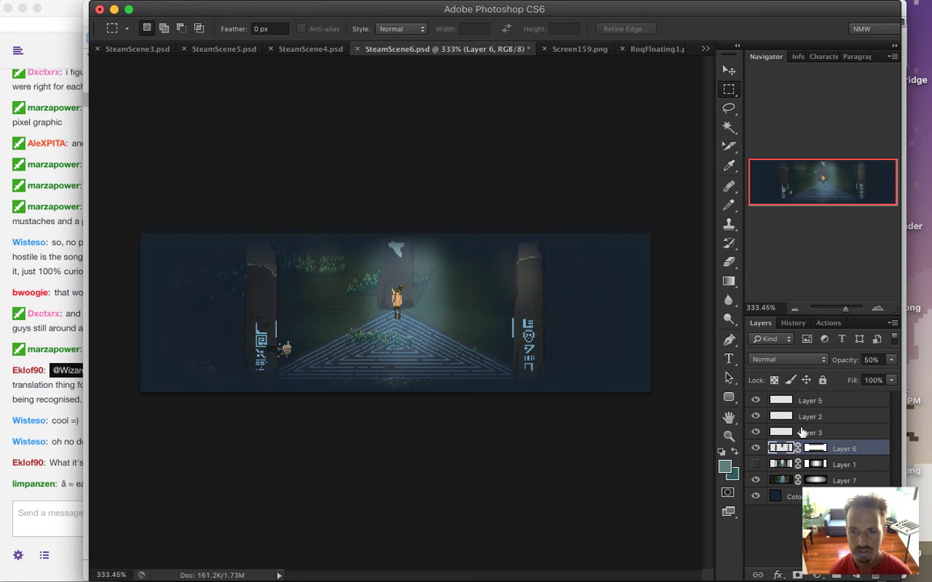
{"action": "left_click", "coordinate": [755, 482]}
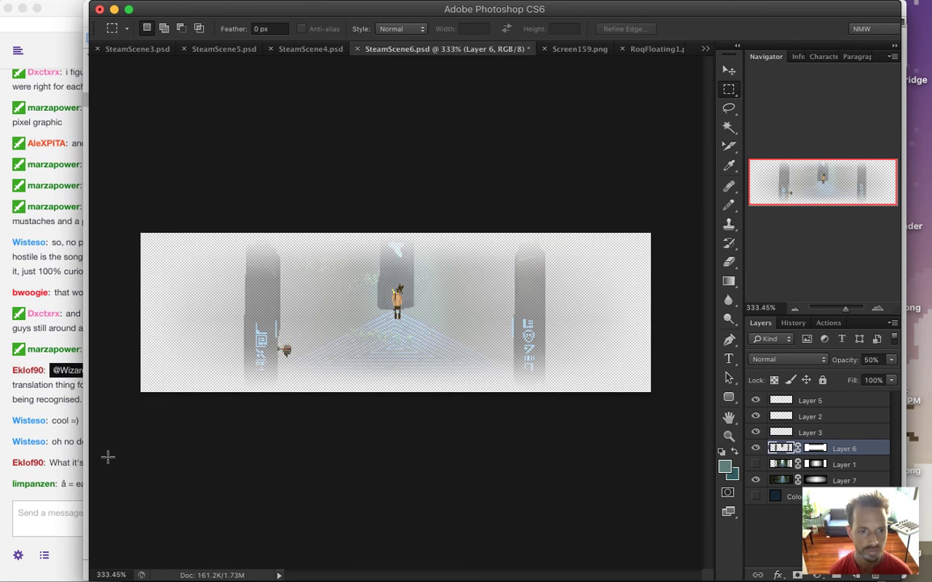
Step: Switch to the stream chat and read the replies about the letter "Å"
{"action": "left_click", "coordinate": [23, 480]}
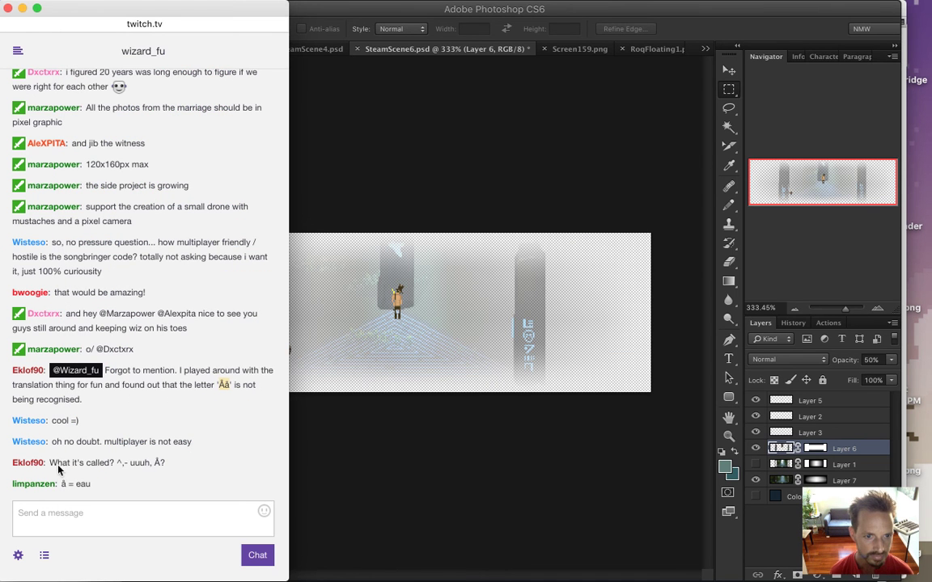
{"action": "left_click_drag", "start_coordinate": [61, 463], "coordinate": [152, 463]}
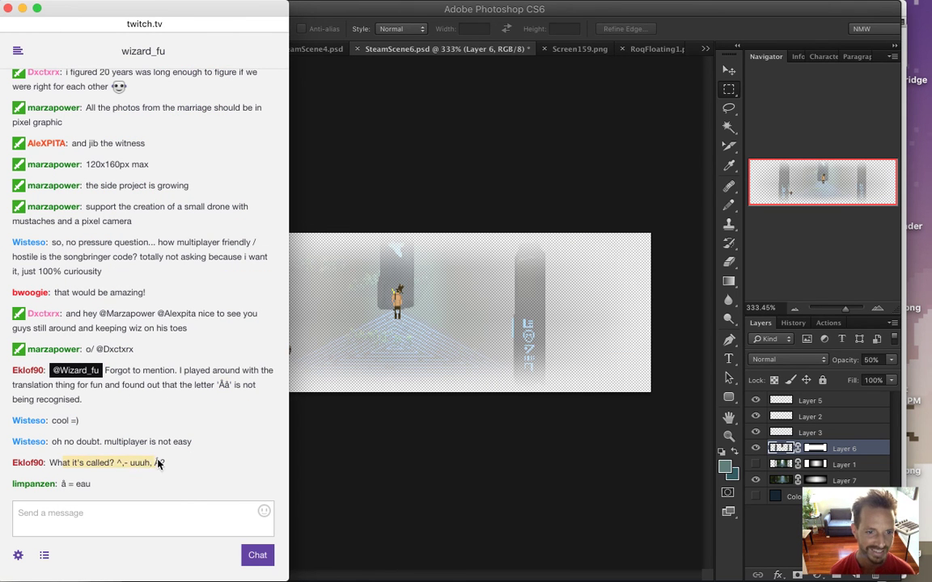
{"action": "left_click", "coordinate": [166, 481]}
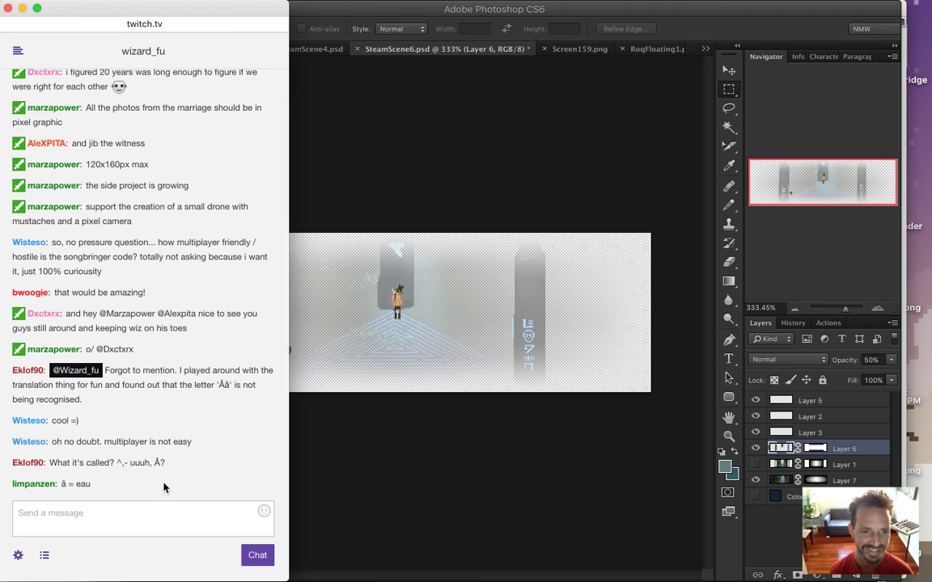
{"action": "left_click_drag", "start_coordinate": [78, 483], "coordinate": [92, 483]}
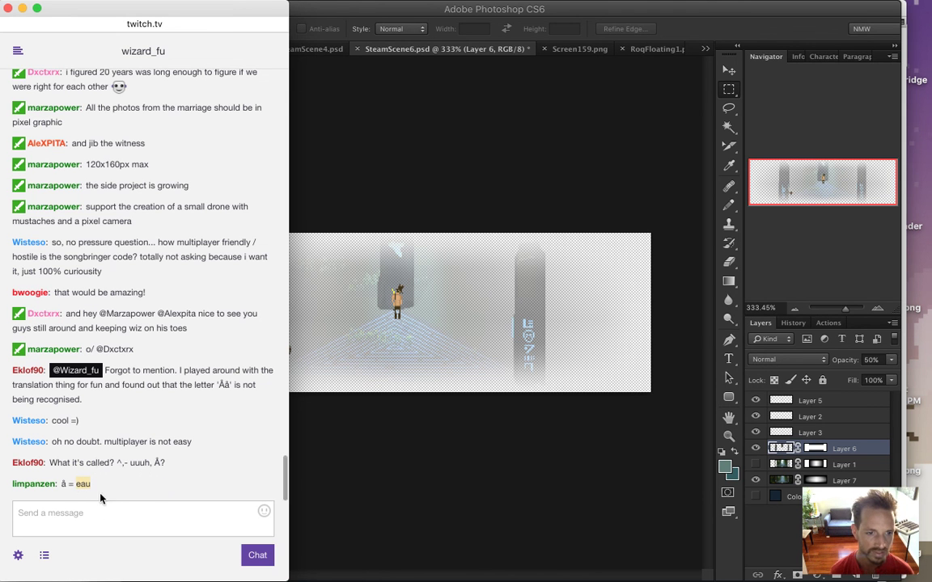
Step: Export the SteamScene6 image for the web as a PNG-24 with transparency, 616 px wide, replacing SteamScene6.png on the Desktop
{"action": "left_click", "coordinate": [499, 462]}
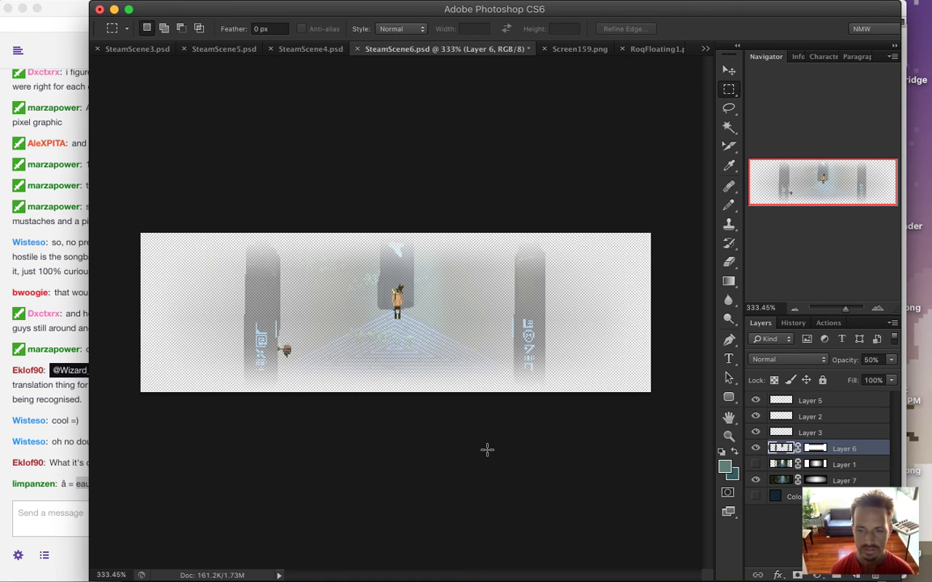
{"action": "key", "text": "super+alt+shift+s"}
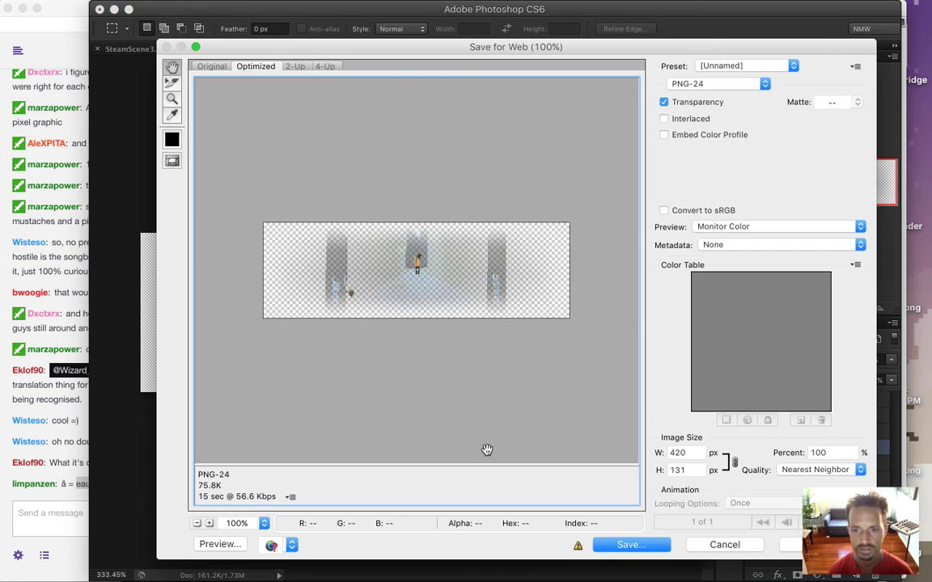
{"action": "type", "text": "616"}
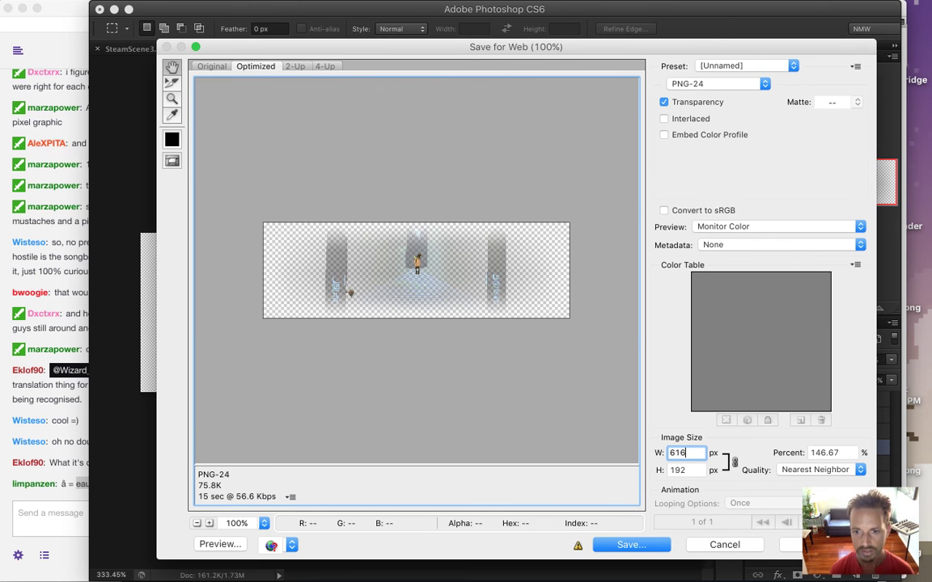
{"action": "key", "text": "Tab"}
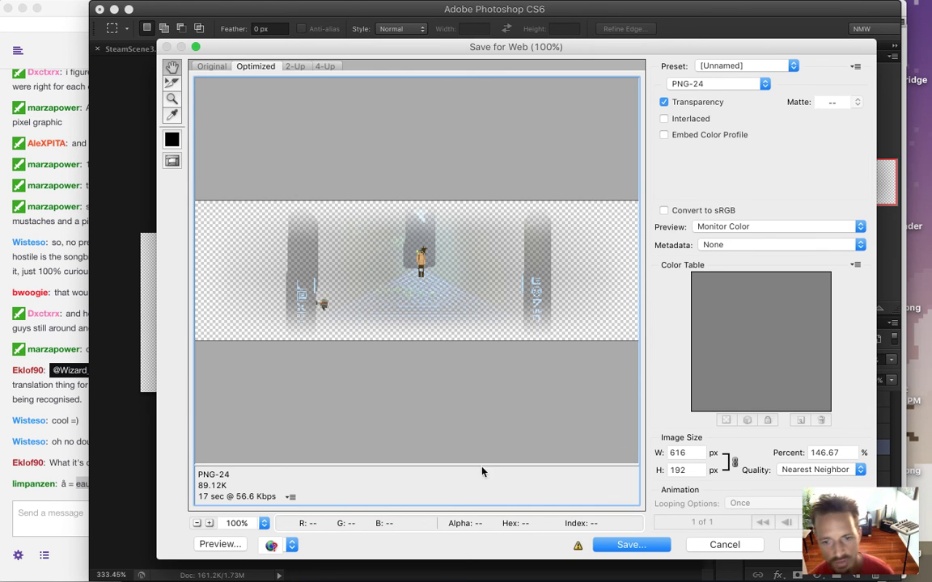
{"action": "left_click", "coordinate": [616, 545]}
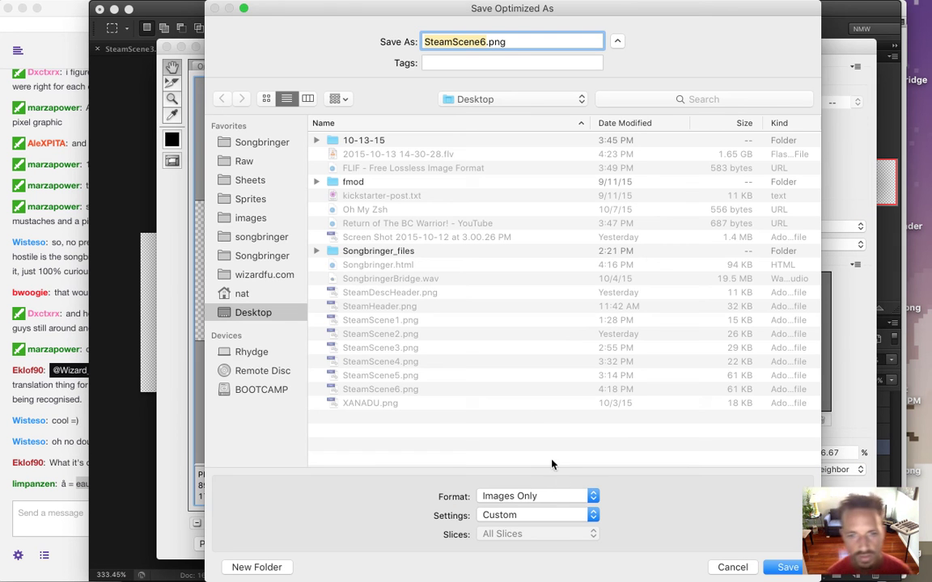
{"action": "left_click", "coordinate": [768, 566]}
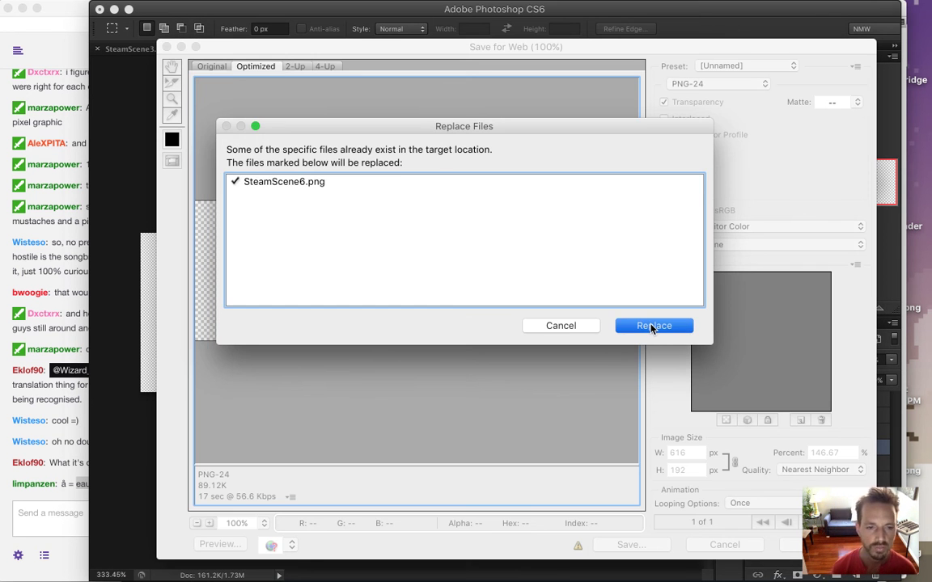
{"action": "left_click", "coordinate": [654, 326]}
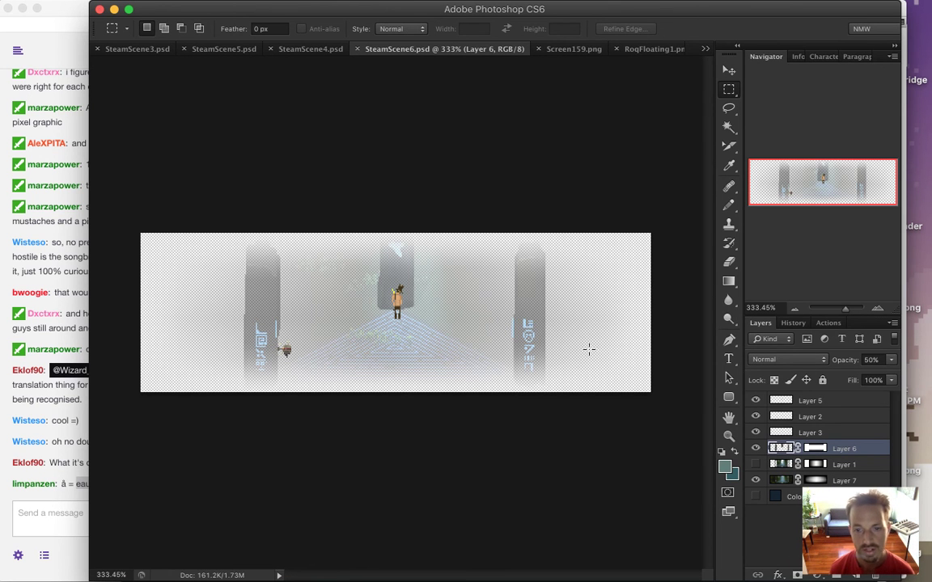
Step: Switch to the stream chat in Safari and read the question about the wedding date
{"action": "key", "text": "super+Tab"}
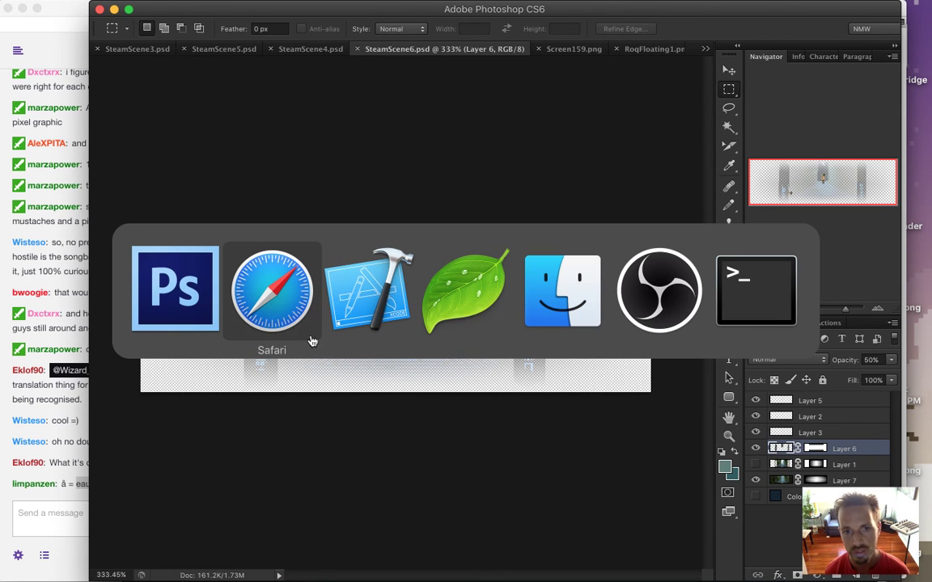
{"action": "left_click", "coordinate": [269, 299]}
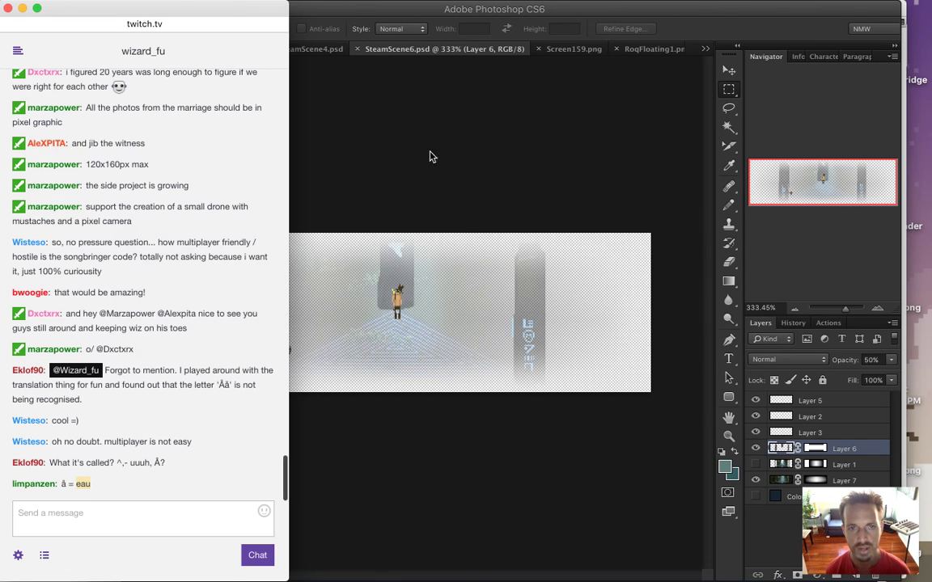
{"action": "key", "text": "super+Tab"}
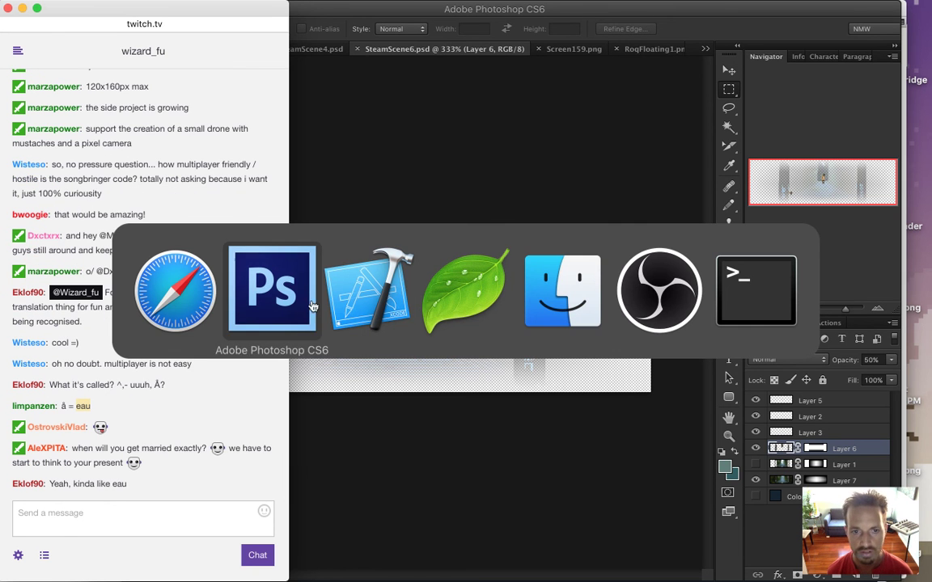
{"action": "left_click", "coordinate": [264, 279]}
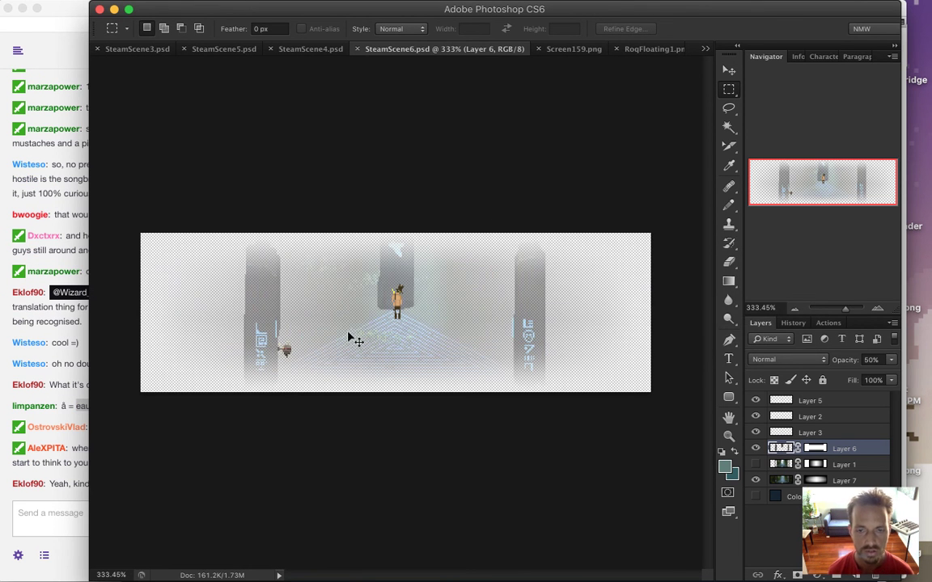
{"action": "key", "text": "super+Tab"}
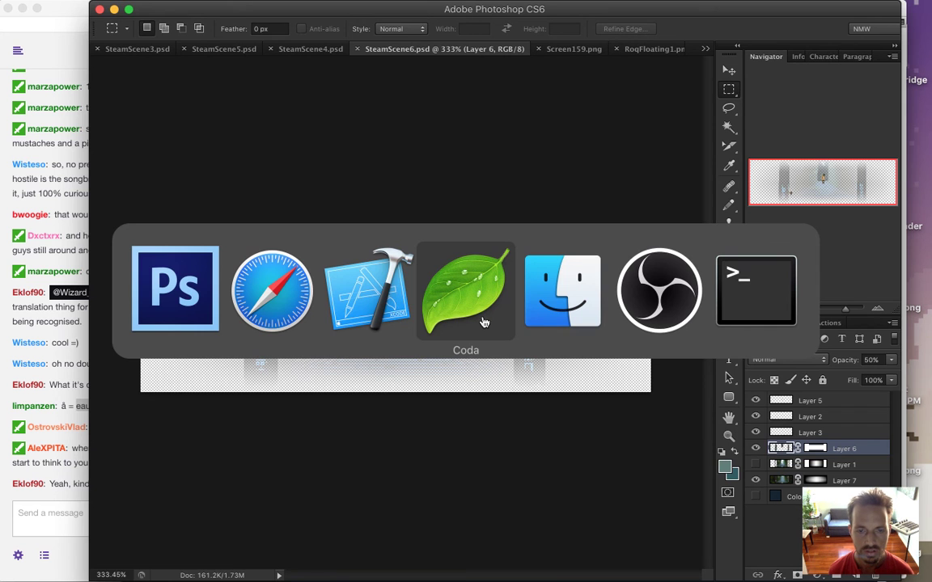
{"action": "left_click", "coordinate": [272, 291]}
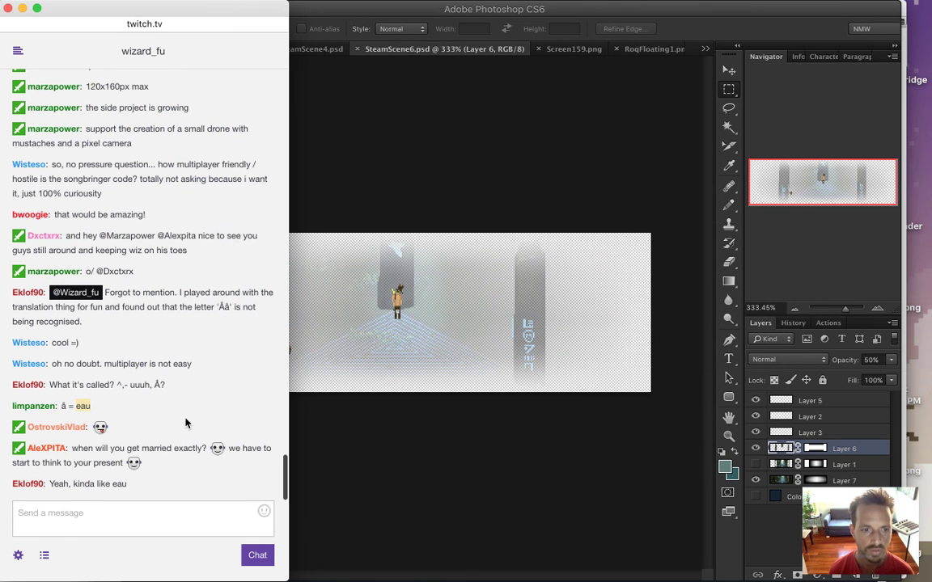
{"action": "left_click_drag", "start_coordinate": [94, 448], "coordinate": [174, 452]}
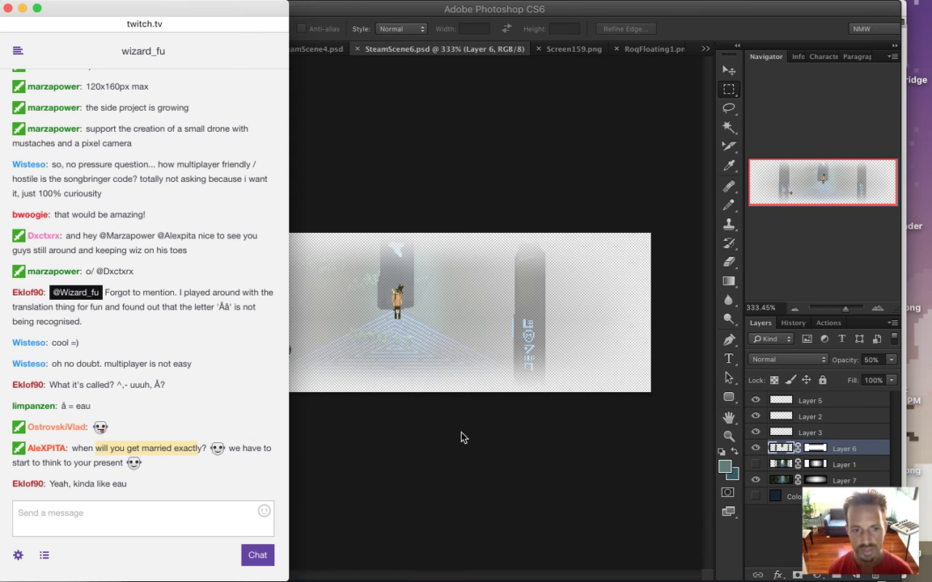
{"action": "left_click", "coordinate": [102, 463]}
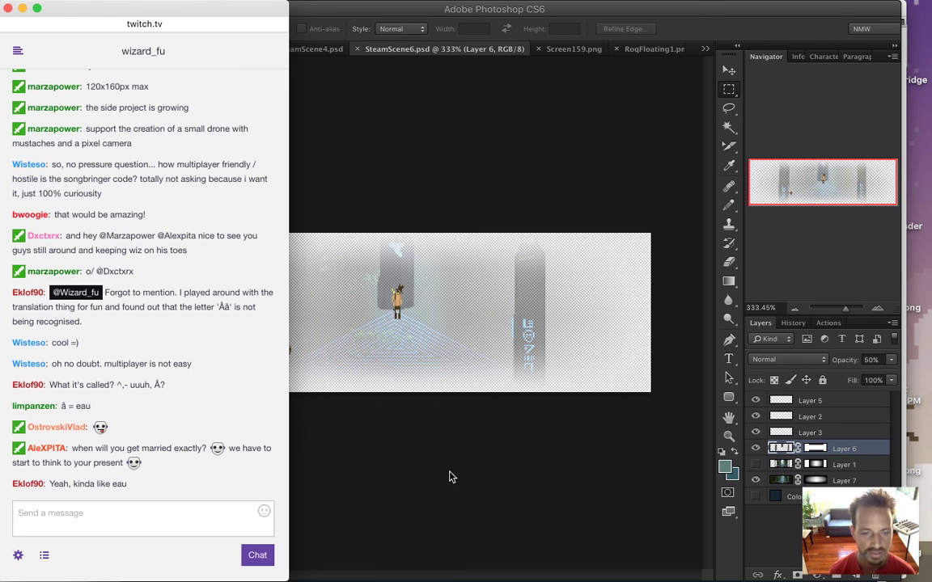
{"action": "mouse_move", "coordinate": [175, 448]}
{"action": "left_mouse_down"}
{"action": "mouse_move", "coordinate": [131, 478]}
{"action": "mouse_move", "coordinate": [179, 450]}
{"action": "left_mouse_up"}
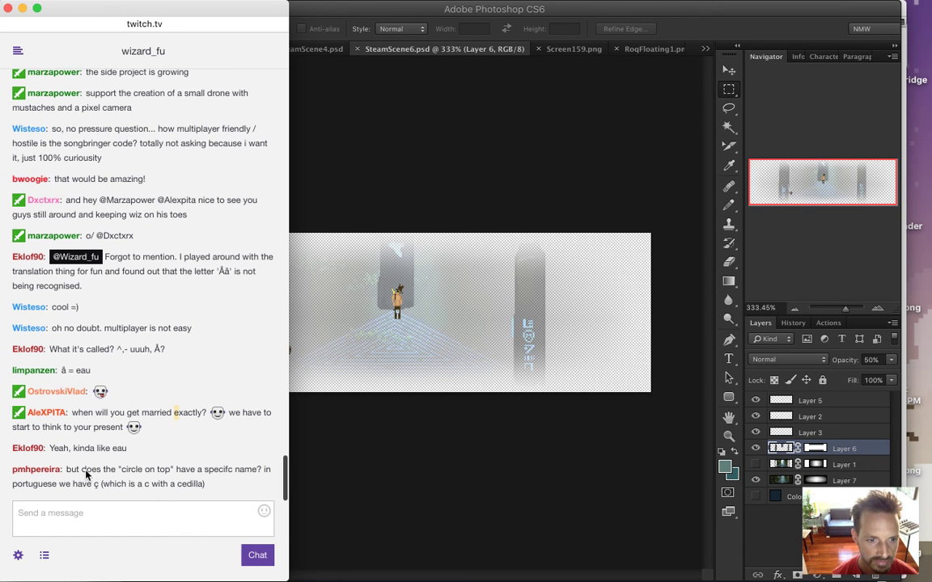
Step: Read the chat question about the name of the "circle on top" and the Portuguese cedilla
{"action": "left_click_drag", "start_coordinate": [83, 471], "coordinate": [227, 467]}
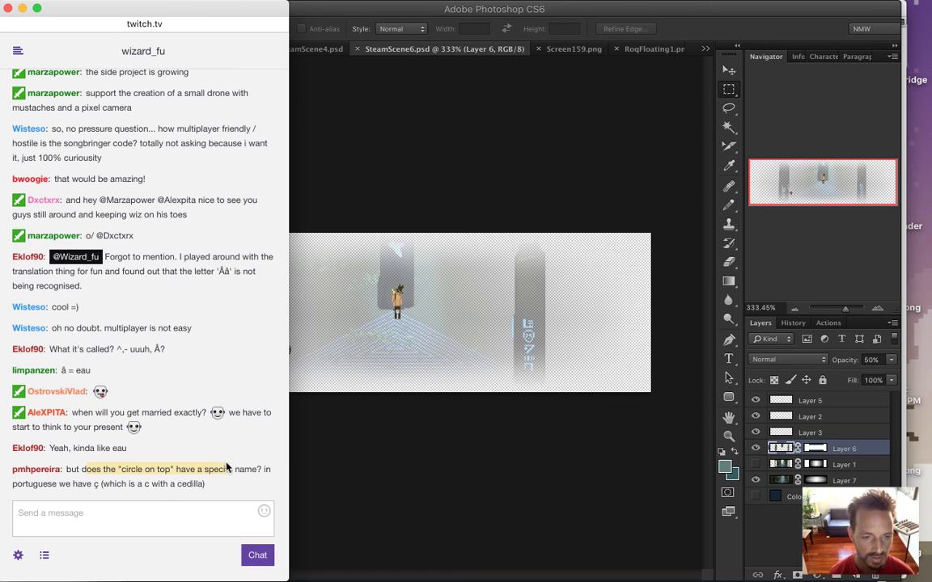
{"action": "left_click", "coordinate": [153, 469]}
{"action": "left_click_drag", "start_coordinate": [119, 473], "coordinate": [174, 471]}
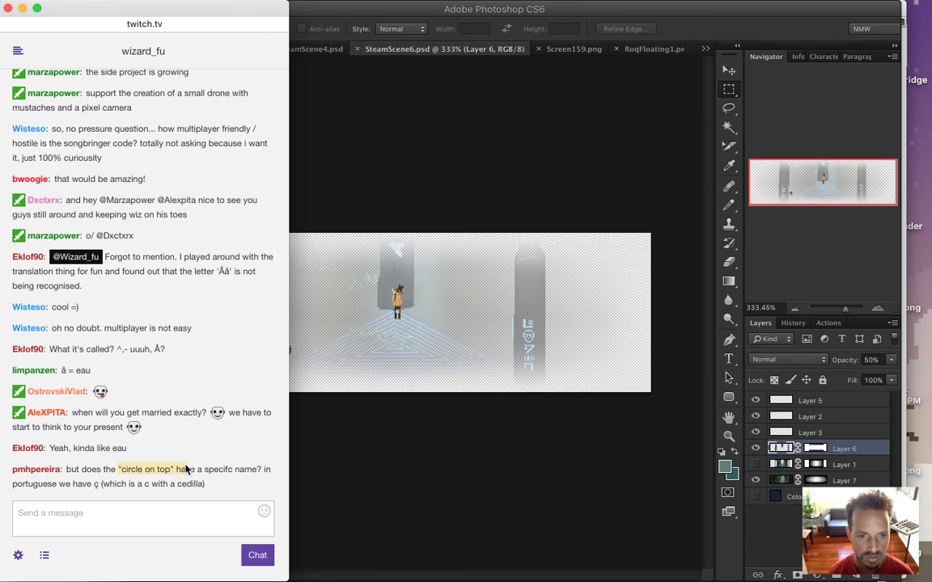
{"action": "left_click_drag", "start_coordinate": [178, 485], "coordinate": [205, 485]}
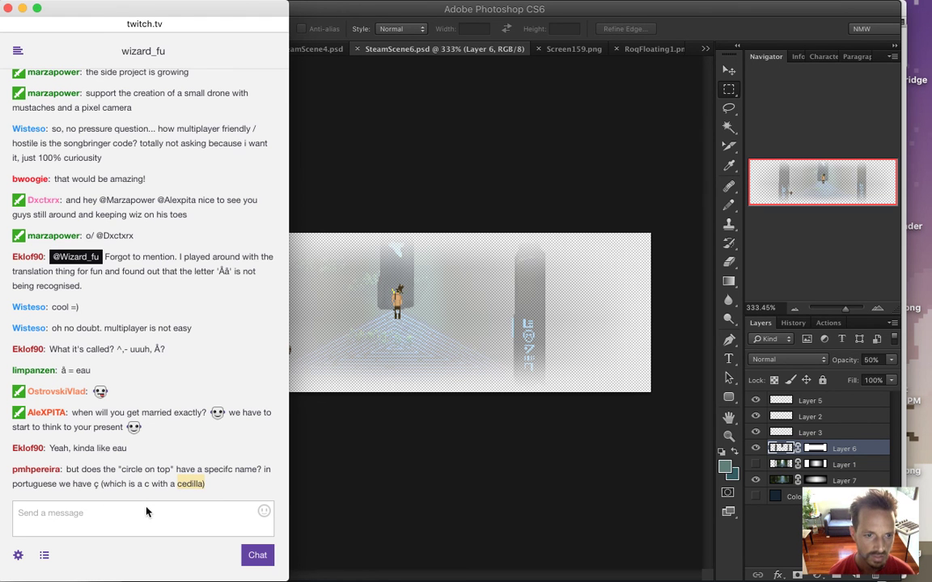
Step: Read the chat message about crashing the wedding and return to Photoshop
{"action": "left_click", "coordinate": [566, 448]}
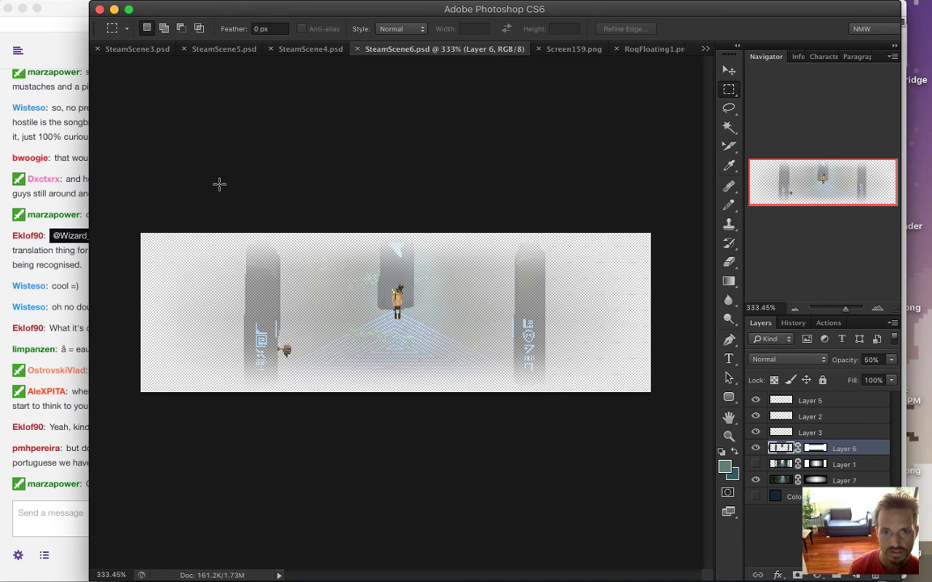
{"action": "left_click", "coordinate": [81, 479]}
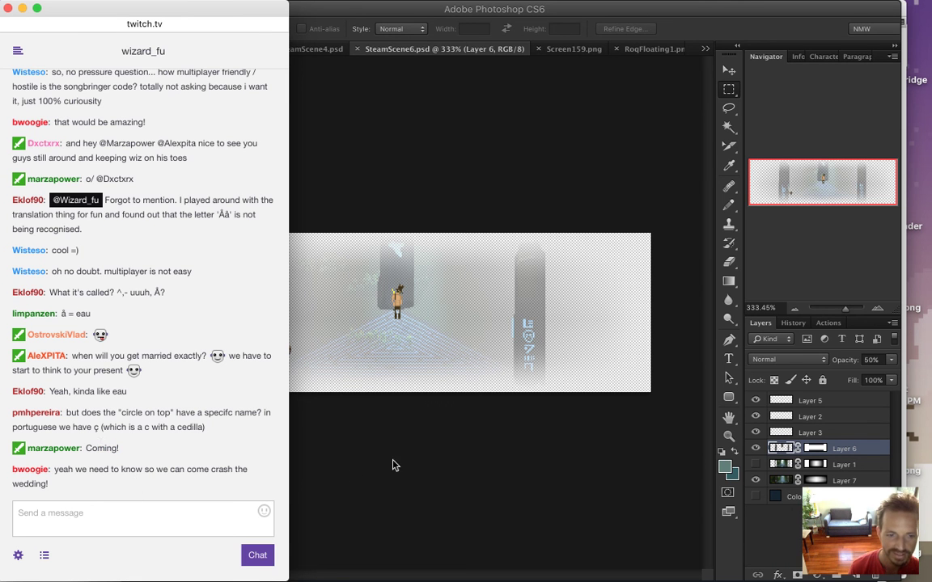
{"action": "left_click_drag", "start_coordinate": [176, 477], "coordinate": [368, 493]}
{"action": "left_click", "coordinate": [368, 492]}
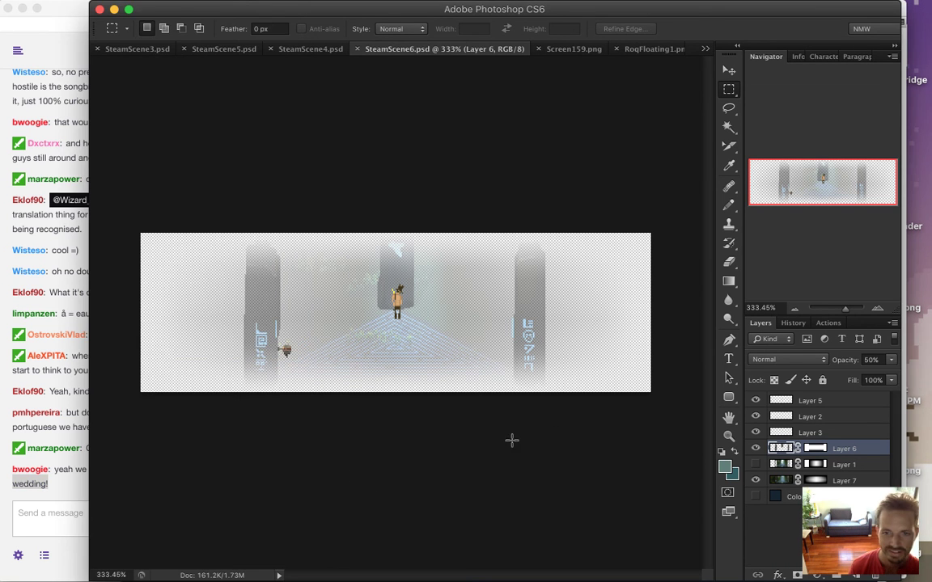
Step: Switch to the Songbringer.html page in Safari and review the temple scene image and the flame image under Secrets
{"action": "key", "text": "super+Tab"}
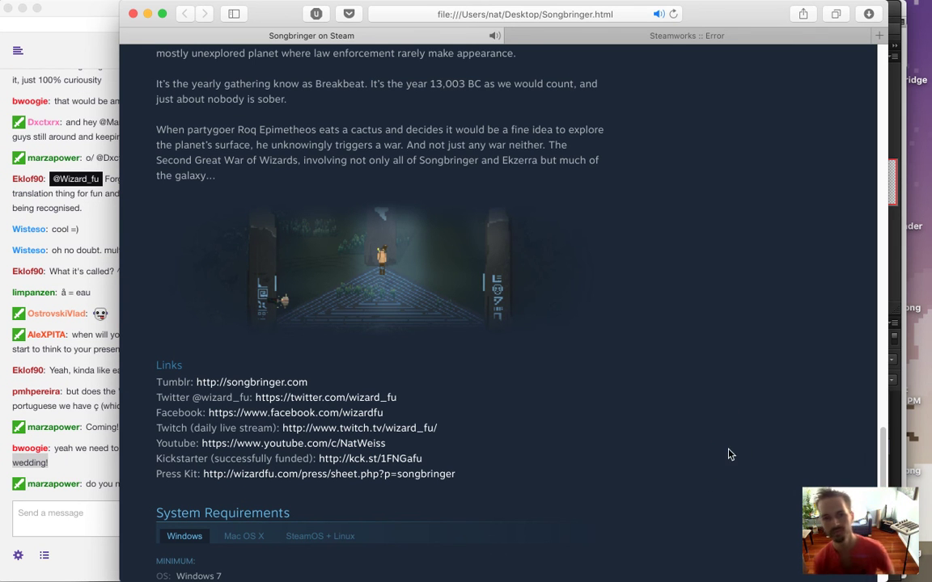
{"action": "scroll", "coordinate": [799, 409], "scroll_direction": "up", "scroll_amount": 3}
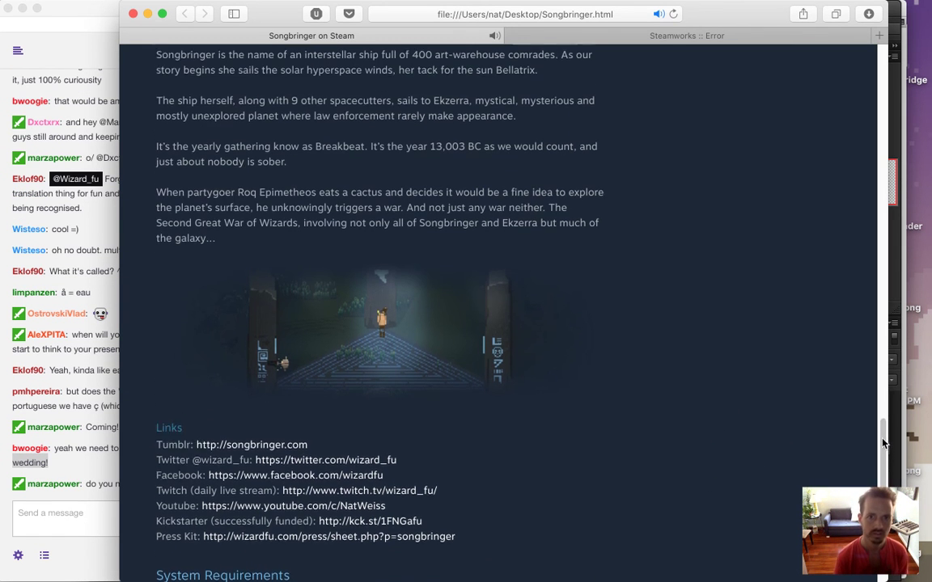
{"action": "scroll", "coordinate": [776, 413], "scroll_direction": "down", "scroll_amount": 3}
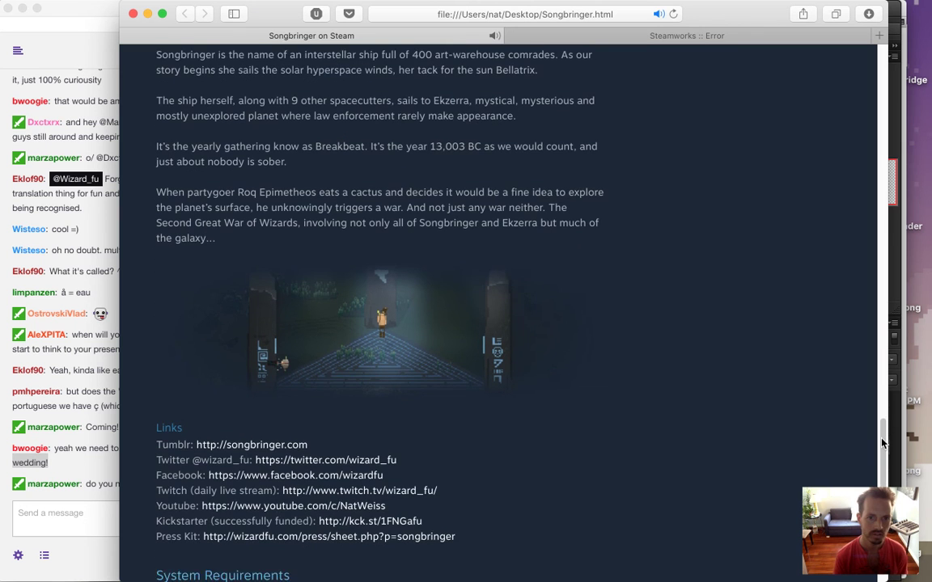
{"action": "left_click_drag", "start_coordinate": [882, 465], "coordinate": [875, 338]}
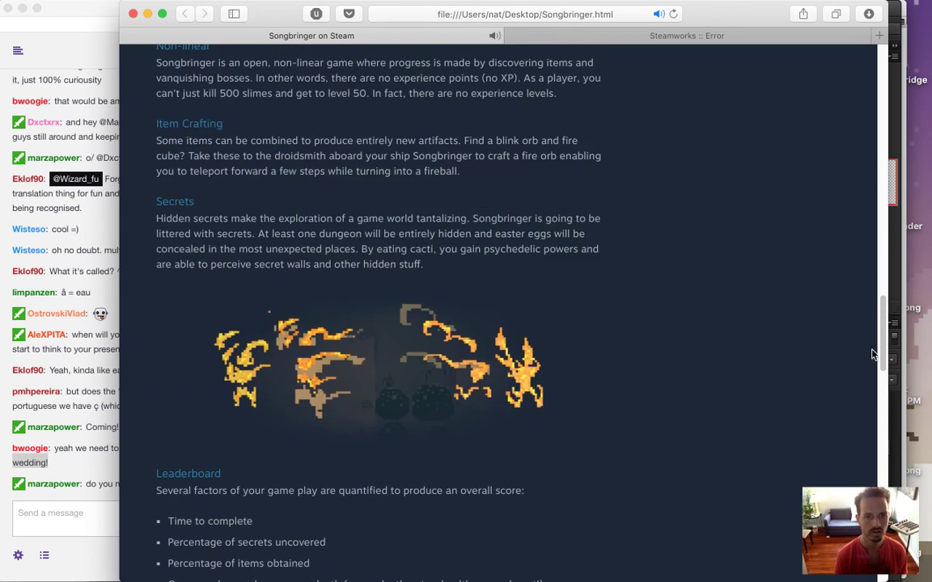
{"action": "scroll", "coordinate": [792, 315], "scroll_direction": "up", "scroll_amount": 2}
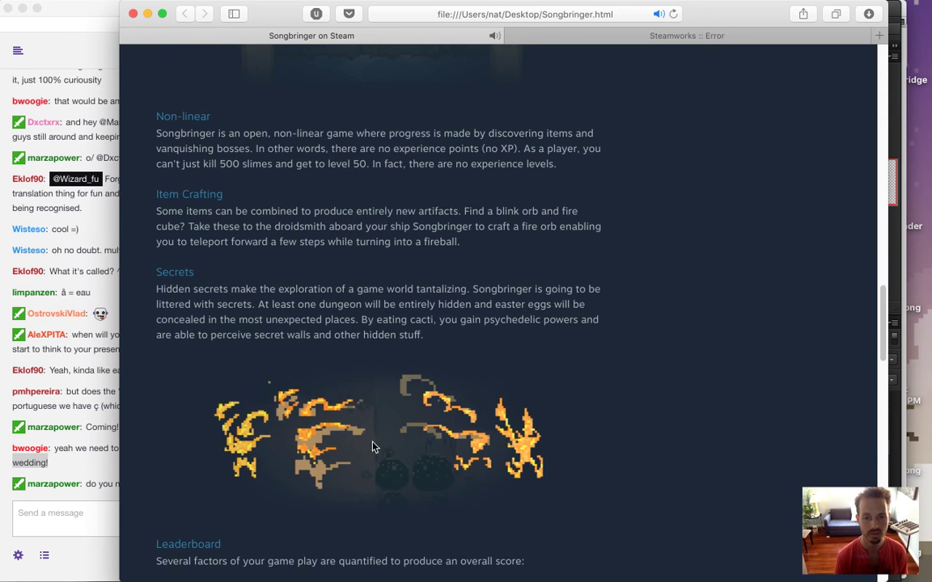
Step: Read the newest chat messages about bread rings and pronunciation, reviewing the page's Protagonist section image in between
{"action": "left_click", "coordinate": [96, 497]}
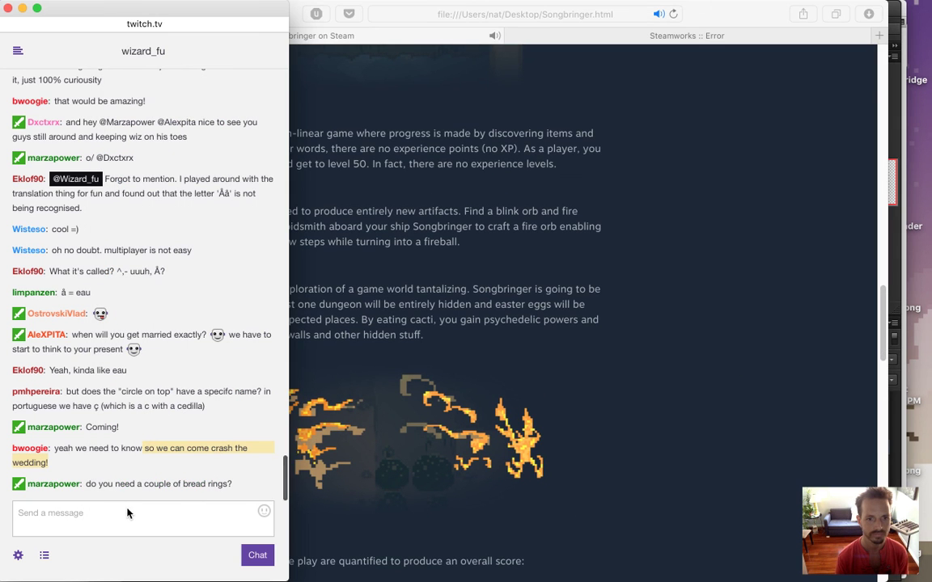
{"action": "left_click", "coordinate": [116, 488]}
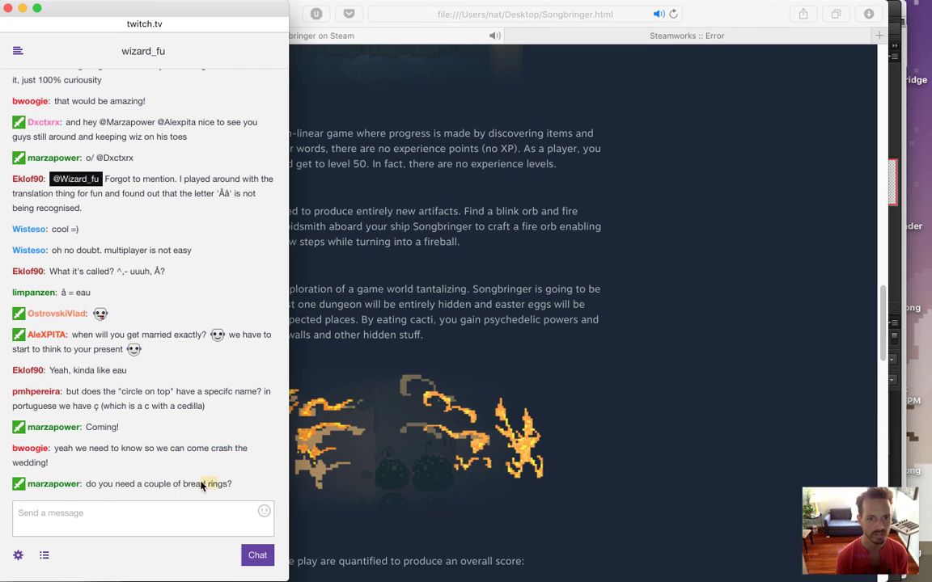
{"action": "left_click", "coordinate": [569, 386]}
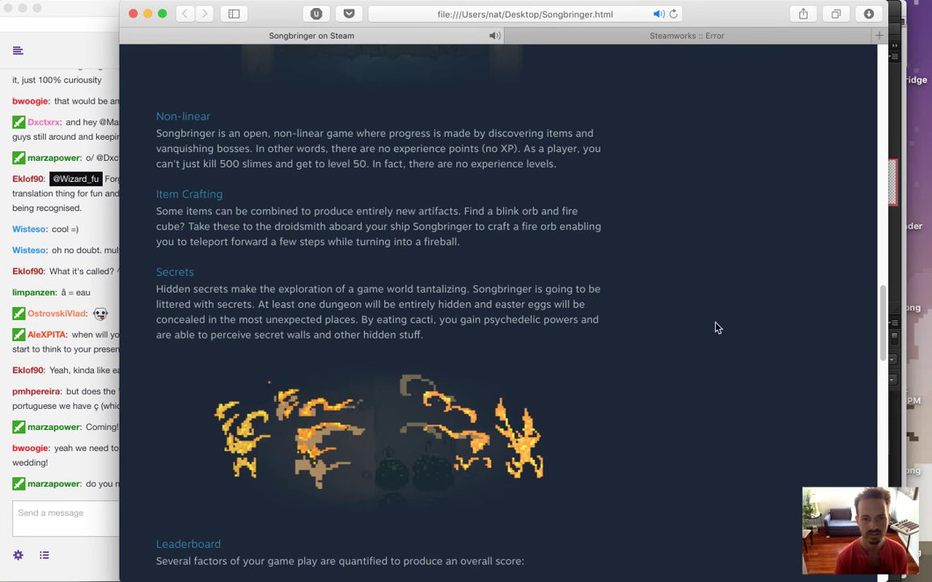
{"action": "scroll", "coordinate": [861, 307], "scroll_direction": "up", "scroll_amount": 6}
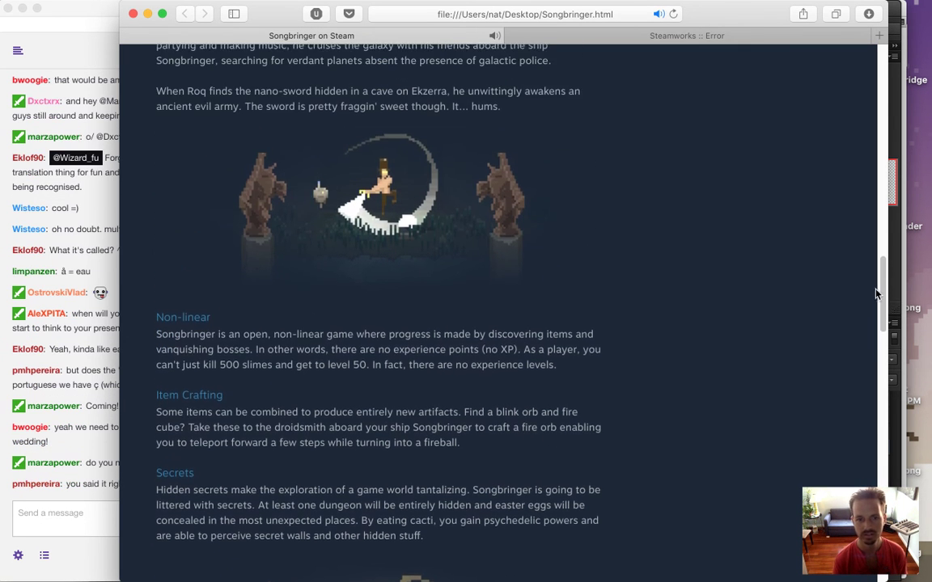
{"action": "scroll", "coordinate": [809, 291], "scroll_direction": "up", "scroll_amount": 1}
{"action": "left_click", "coordinate": [93, 493]}
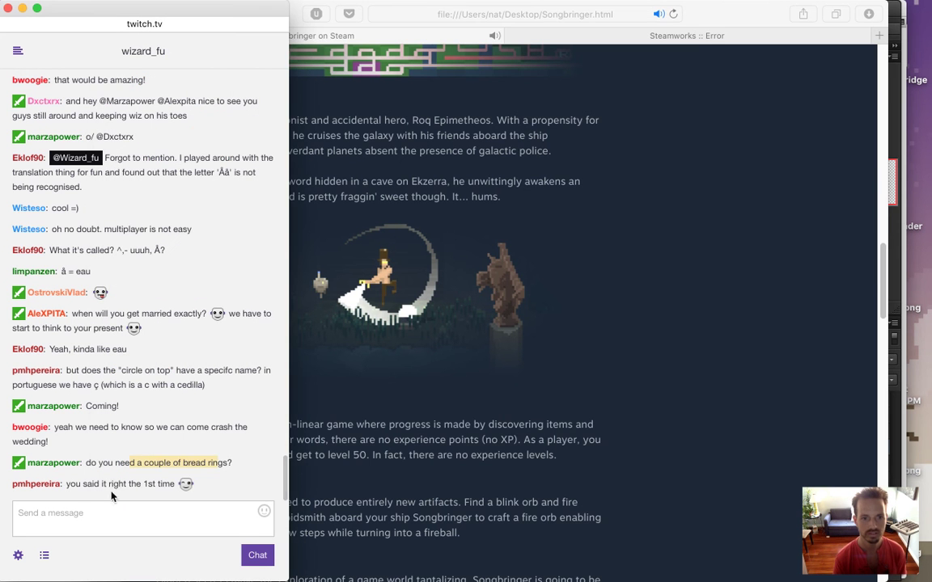
Step: Return to the Songbringer page, review the ship image and Story section, and bring up the Steamworks page
{"action": "left_click", "coordinate": [678, 381]}
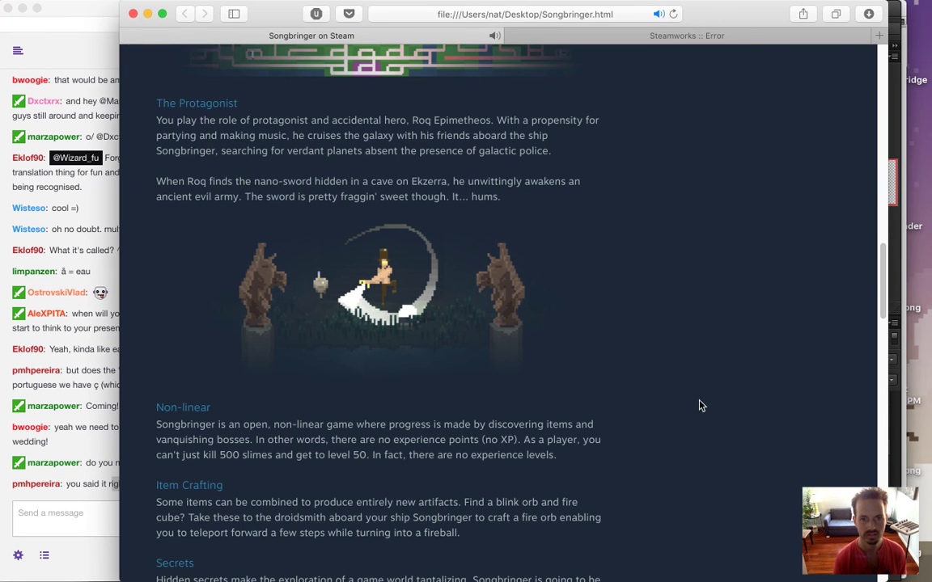
{"action": "left_click_drag", "start_coordinate": [880, 267], "coordinate": [851, 414]}
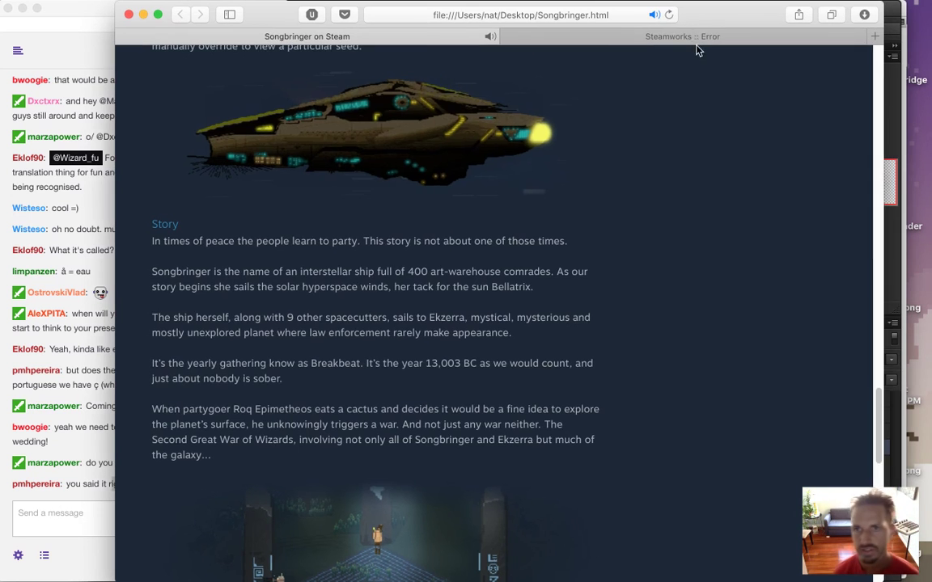
{"action": "left_click", "coordinate": [641, 34]}
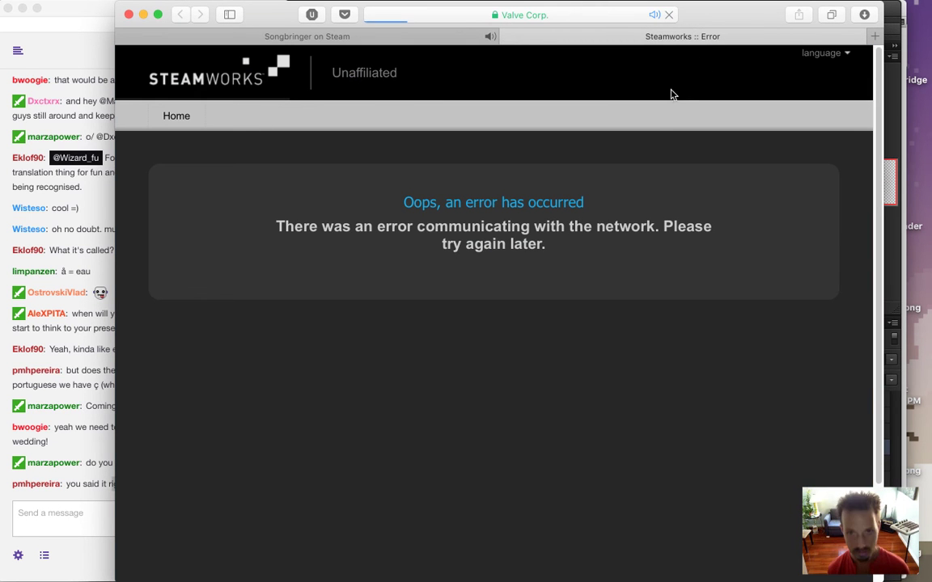
Step: Reload the Steamworks page to get its login form, and return to the local Songbringer page
{"action": "key", "text": "super+r"}
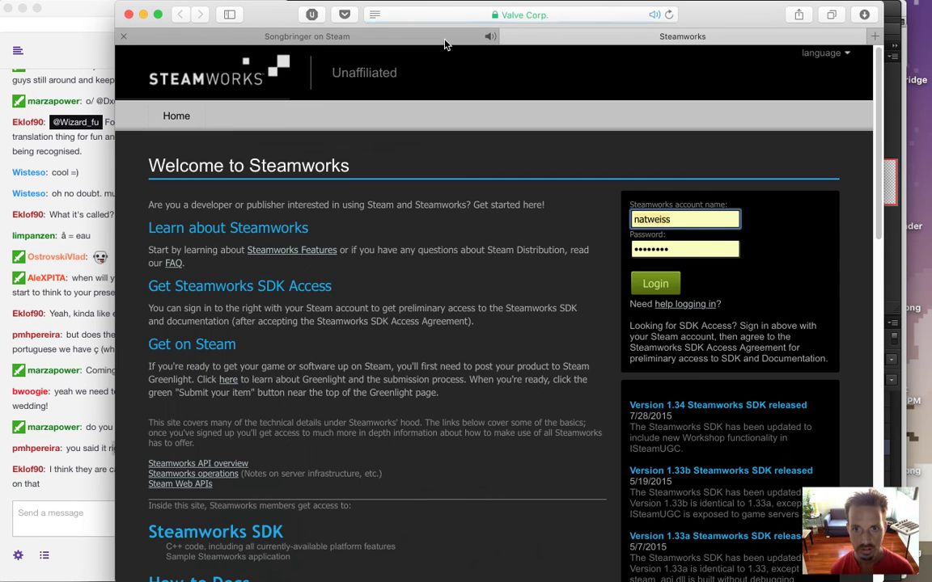
{"action": "left_click", "coordinate": [445, 37]}
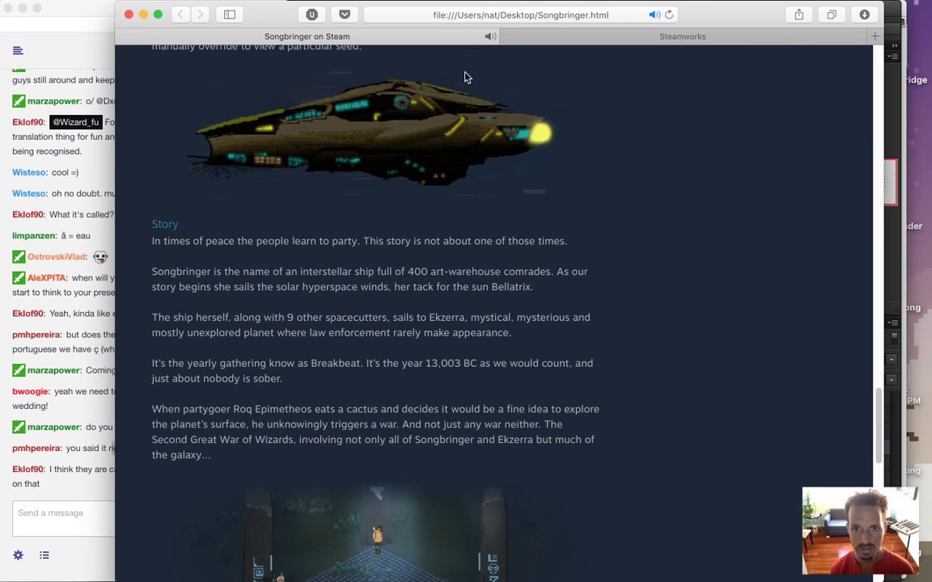
{"action": "left_click", "coordinate": [573, 37]}
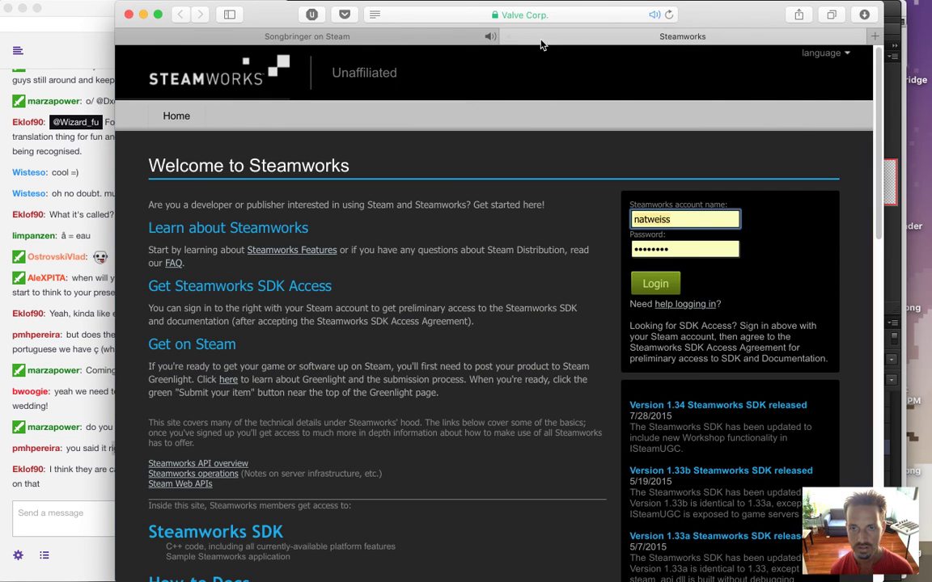
{"action": "left_click", "coordinate": [324, 36]}
Step: Read the newest chat message about diacritical marks in the Twitch chat window
{"action": "left_click", "coordinate": [82, 419]}
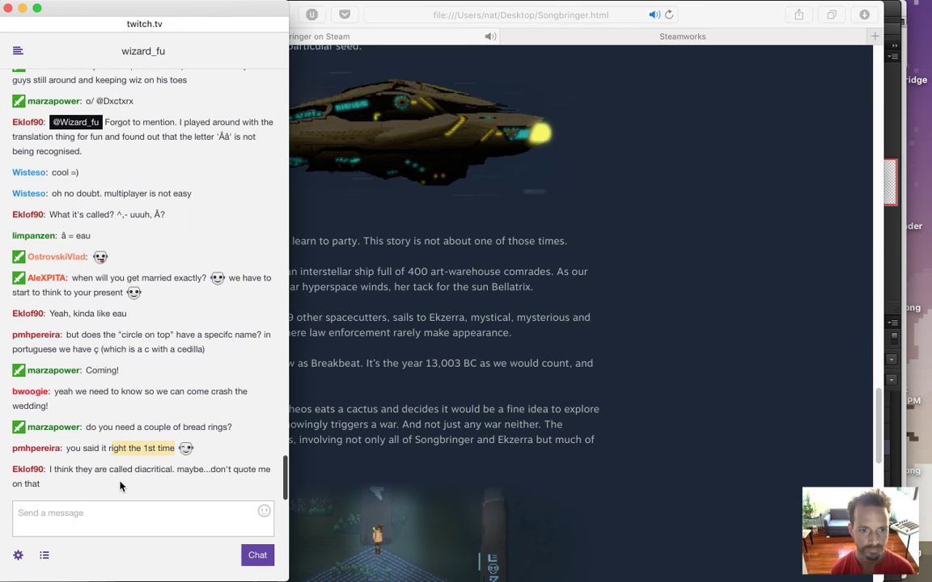
{"action": "left_click_drag", "start_coordinate": [135, 469], "coordinate": [164, 469]}
{"action": "left_click", "coordinate": [184, 493]}
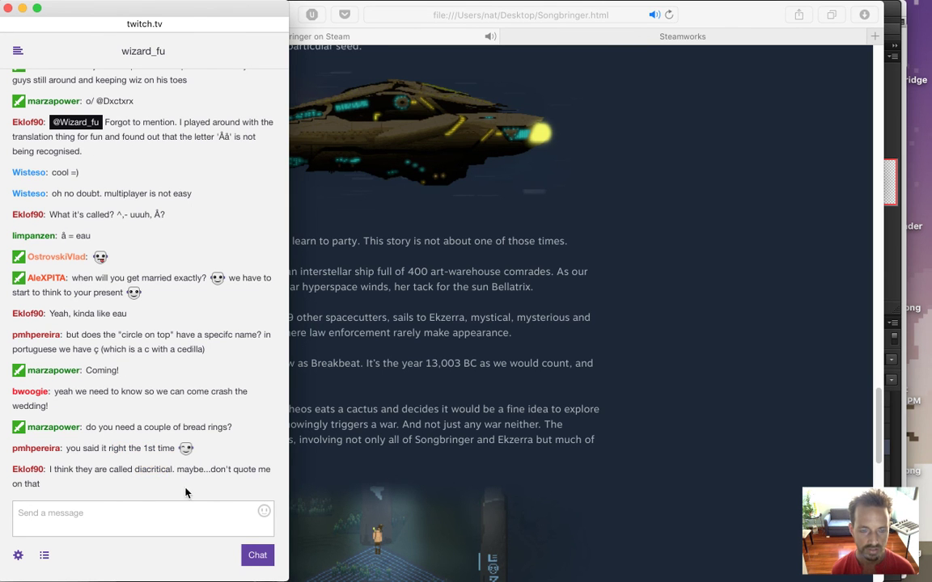
Step: Switch to OBS and change the live scene from Dev to Game
{"action": "mouse_move", "coordinate": [928, 325]}
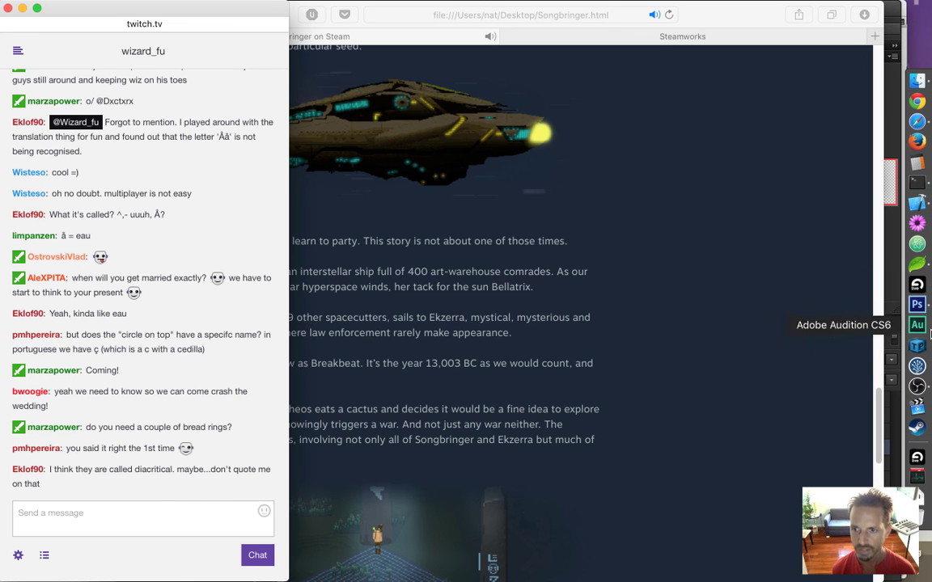
{"action": "left_click", "coordinate": [916, 385]}
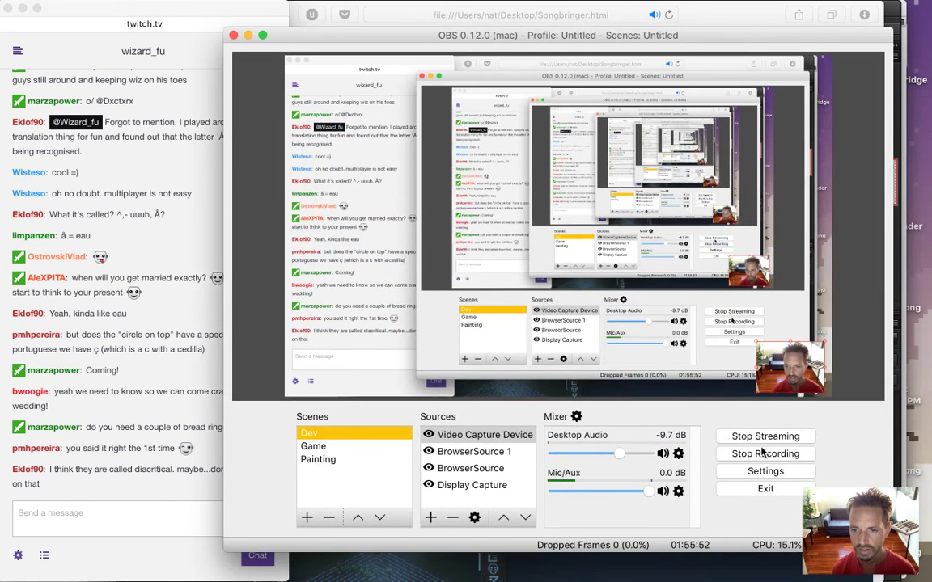
{"action": "left_click", "coordinate": [323, 451]}
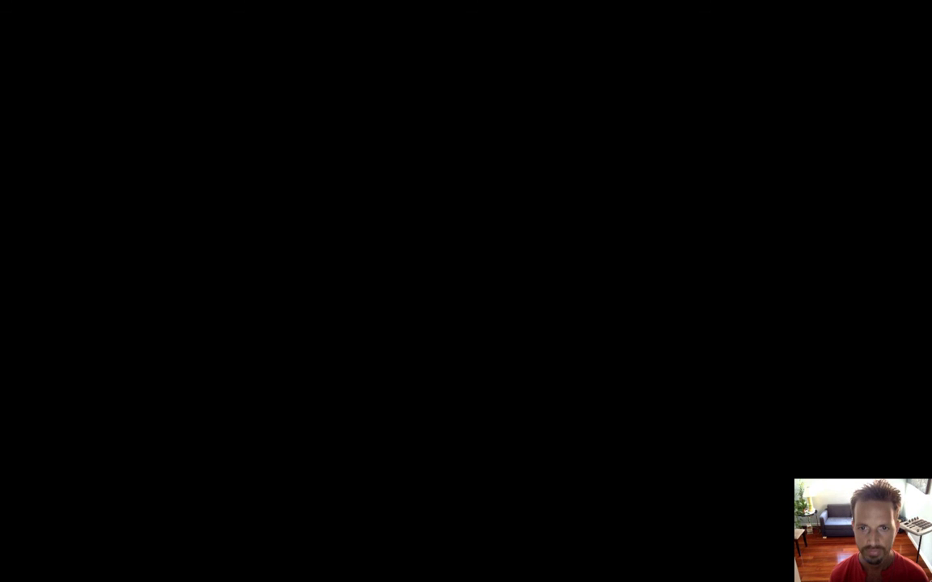